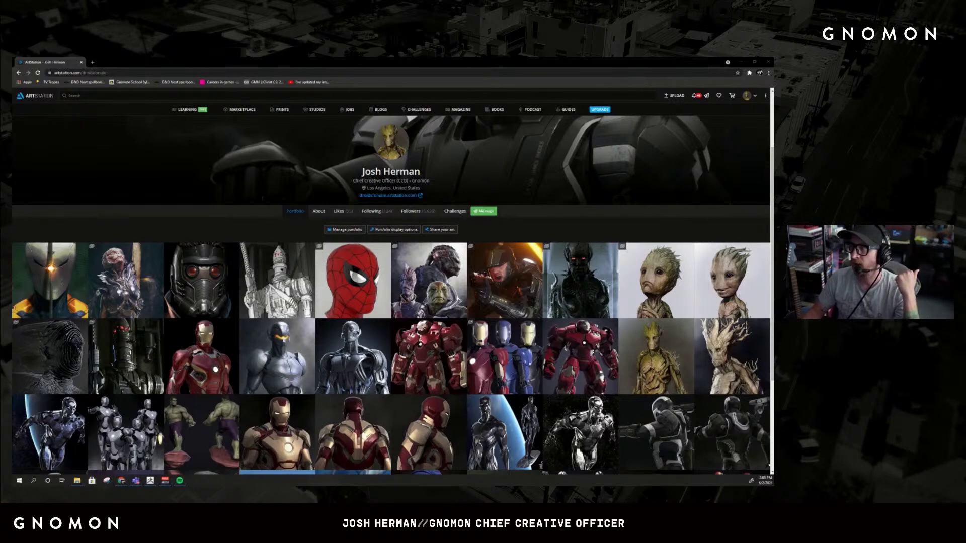
- Look through the artwork thumbnails on the artist's ArtStation portfolio page
scroll(564, 285, "down", 1)
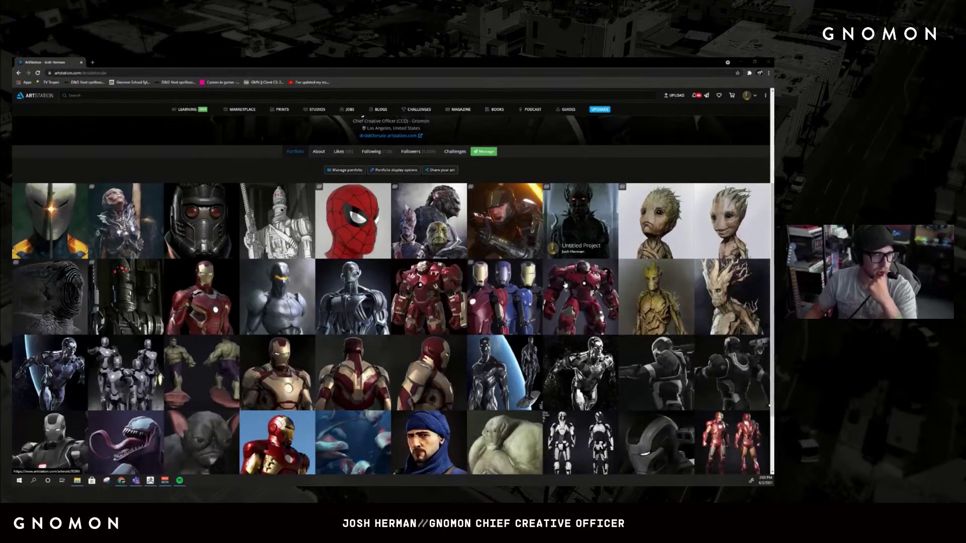
scroll(565, 285, "down", 1)
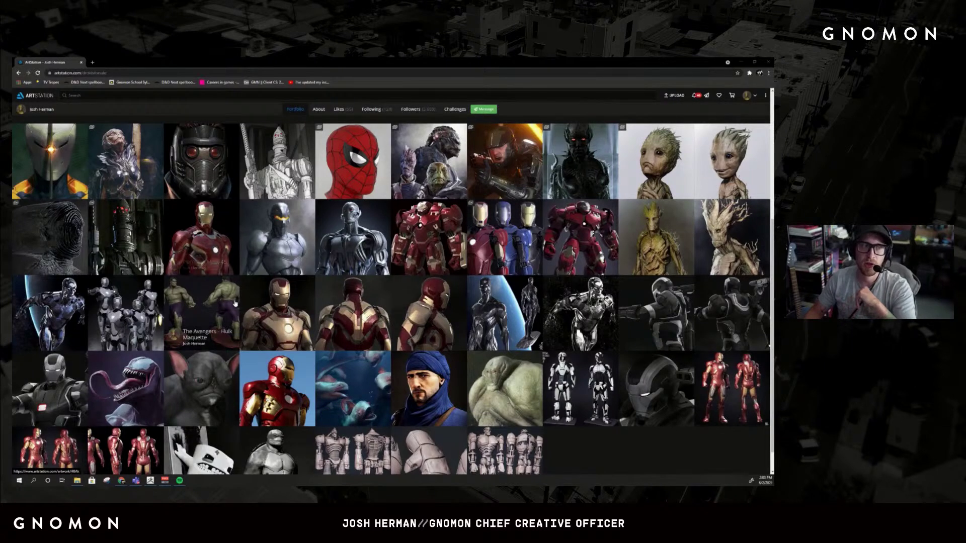
scroll(301, 251, "up", 1)
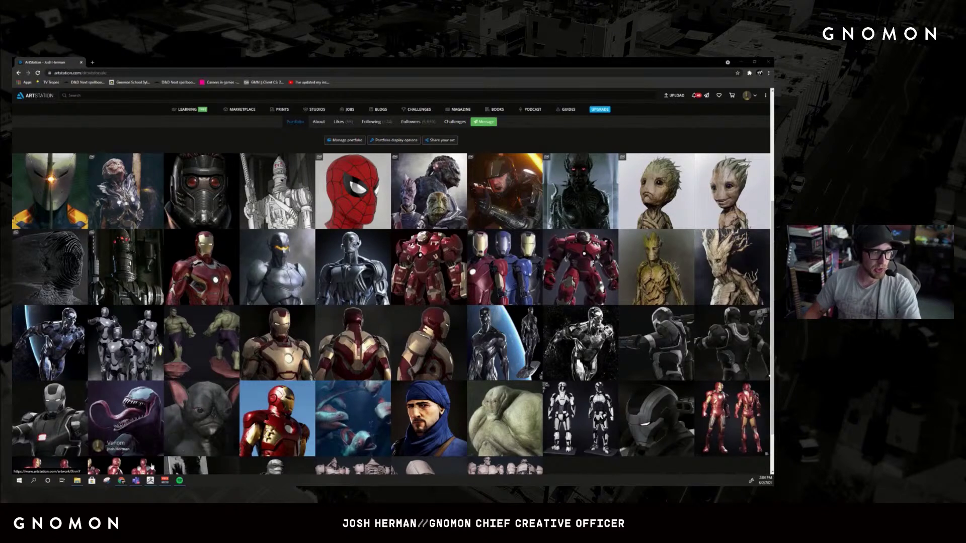
- Switch to ZBrush and inspect the standing barbarian sculpt with the hammer
left_click(151, 481)
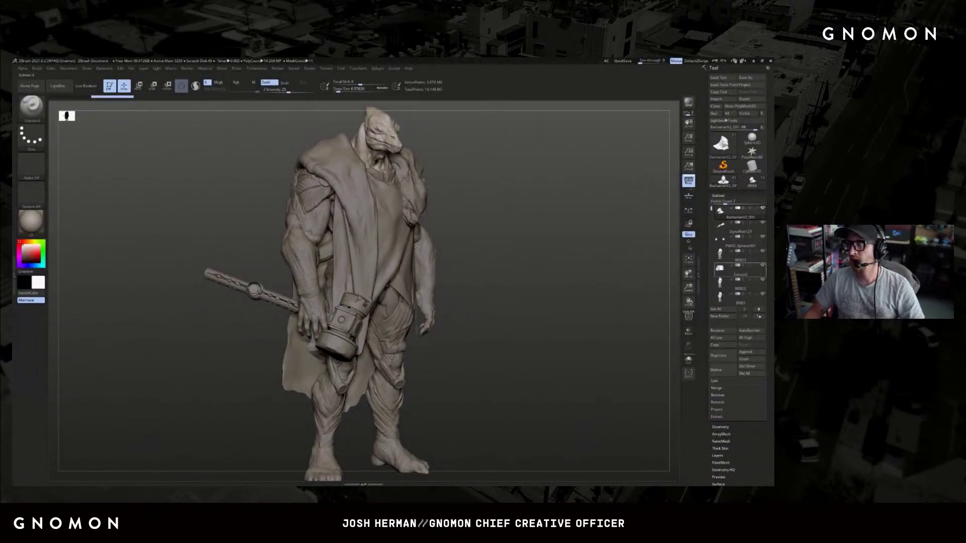
mouse_move(739, 270)
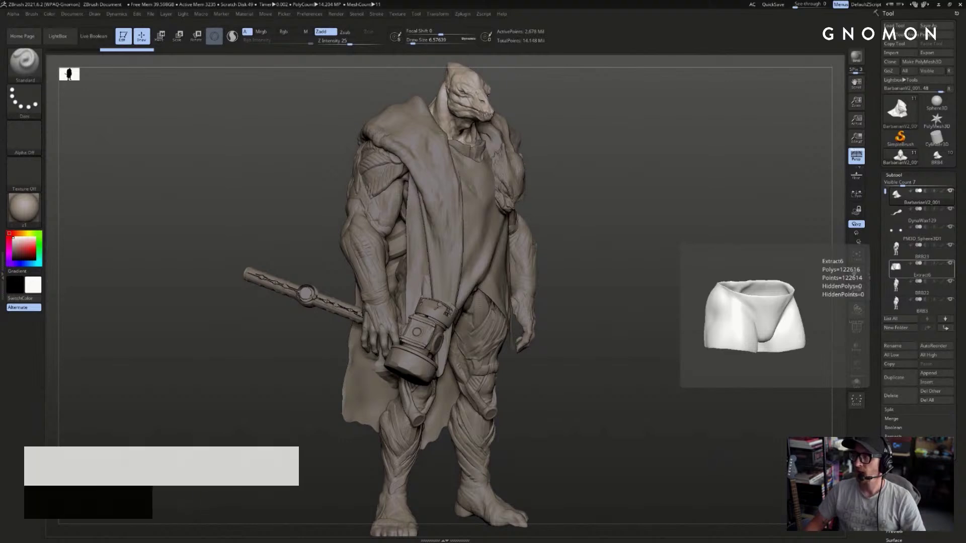
left_click_drag(840, 155, 815, 147)
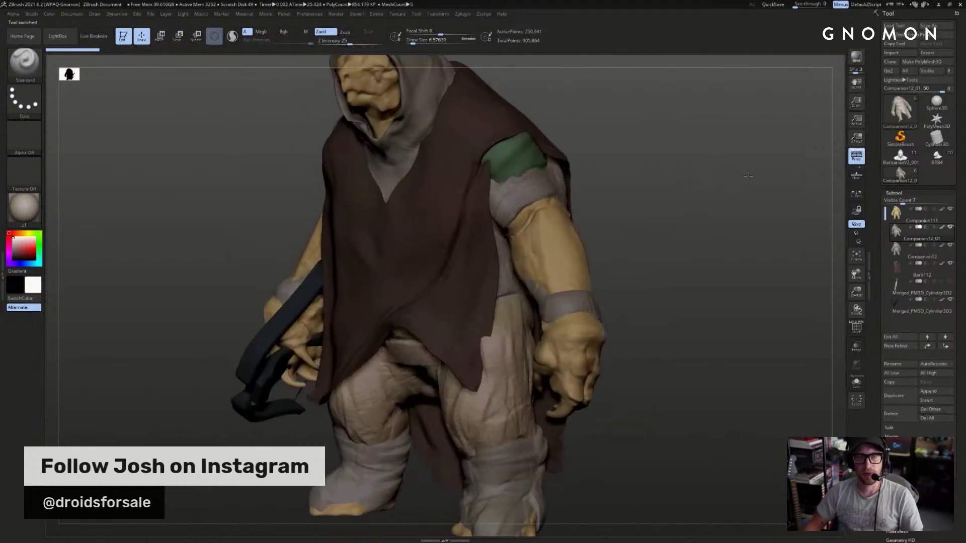
- Switch from the companion model to the barbarian tool and turn on the painted colour for all its subtools
left_click_drag(747, 176, 711, 184)
left_click(936, 157)
left_click(900, 157)
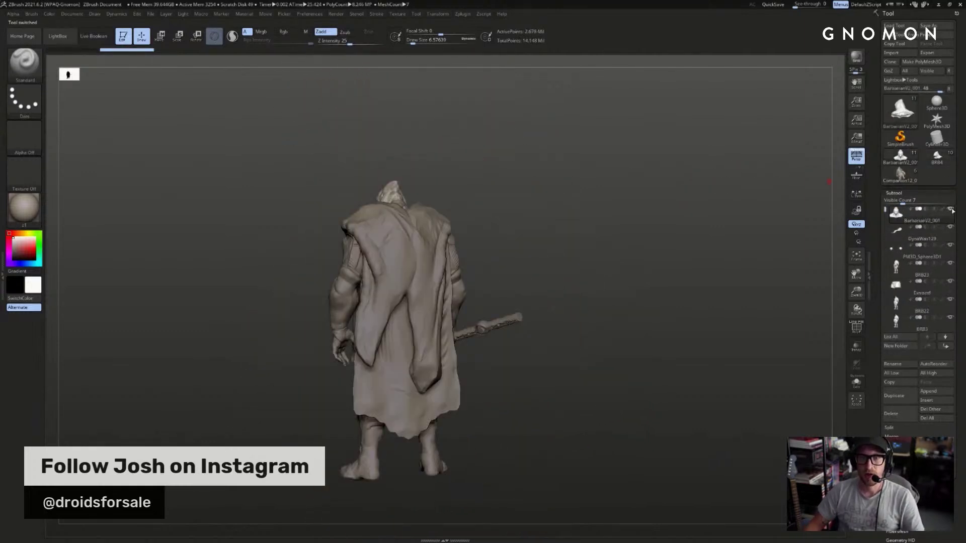
left_click(942, 209, "shift")
- Position the coloured barbarian on the canvas, then bring in the Companion12 model and place it beside the barbarian
mouse_move(654, 201)
left_mouse_down()
mouse_move(740, 204)
mouse_move(761, 255)
mouse_move(740, 166)
mouse_move(697, 253)
mouse_move(657, 269)
mouse_move(690, 246)
left_mouse_up()
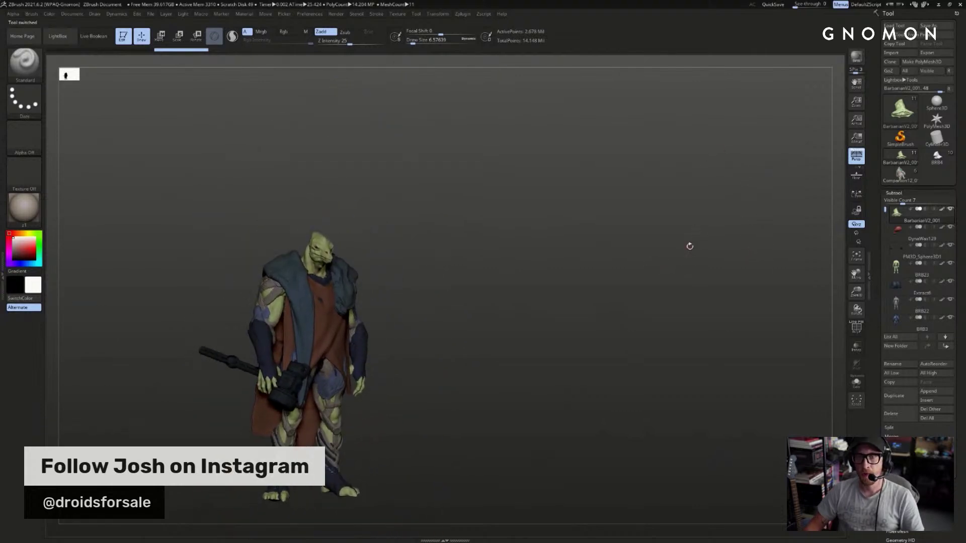
left_click(900, 173)
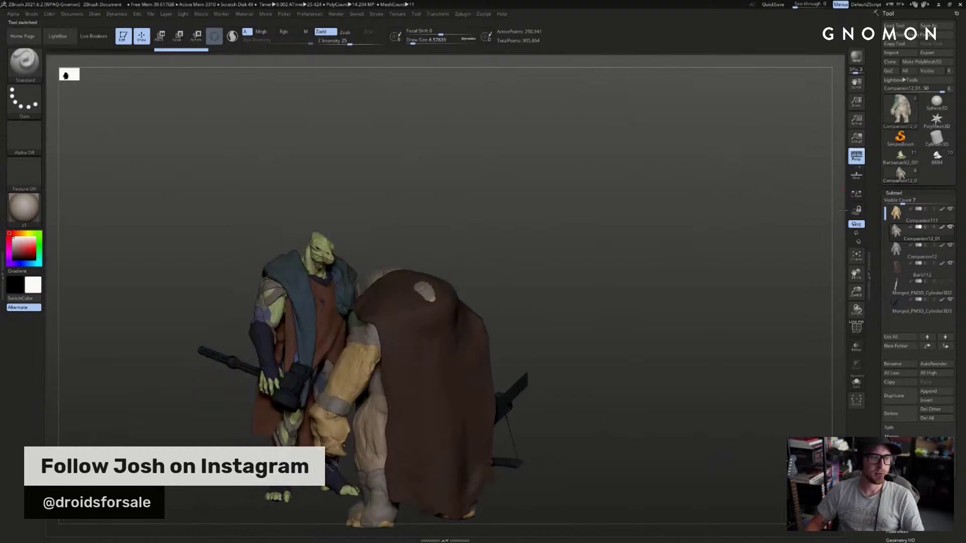
left_click_drag(689, 196, 720, 217)
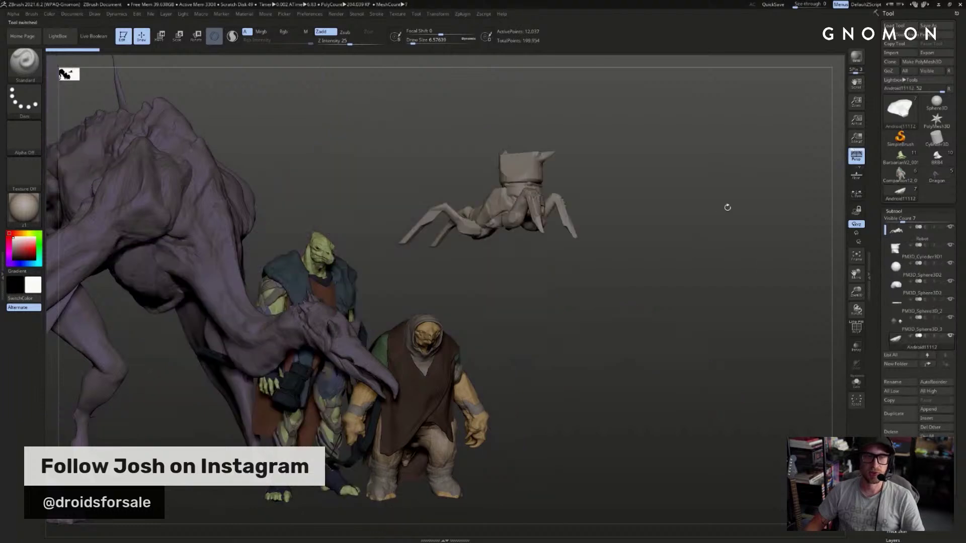
- Enlarge the grey Android11112 model and position it beside the companion in the character lineup
left_click_drag(695, 179, 829, 171)
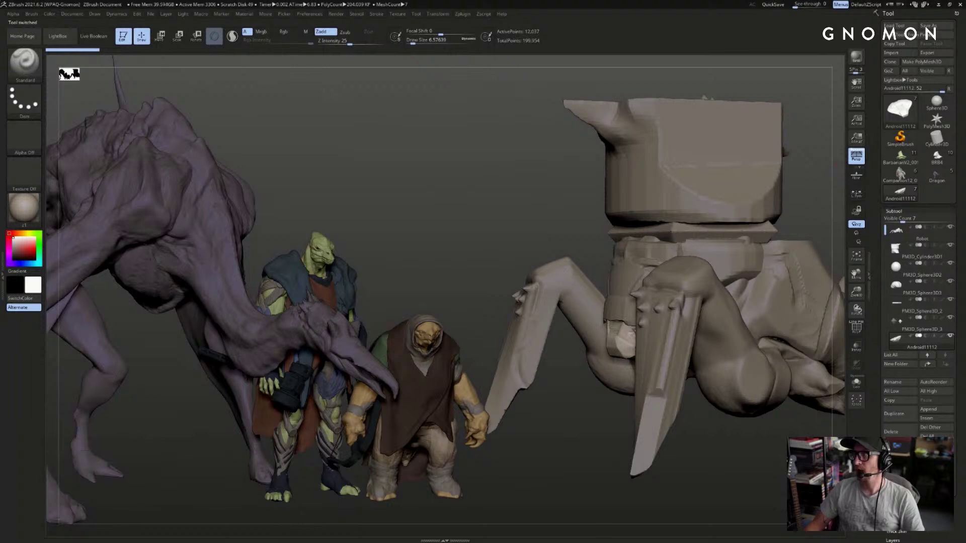
mouse_move(811, 135)
left_mouse_down()
mouse_move(825, 131)
mouse_move(821, 110)
mouse_move(822, 125)
left_mouse_up()
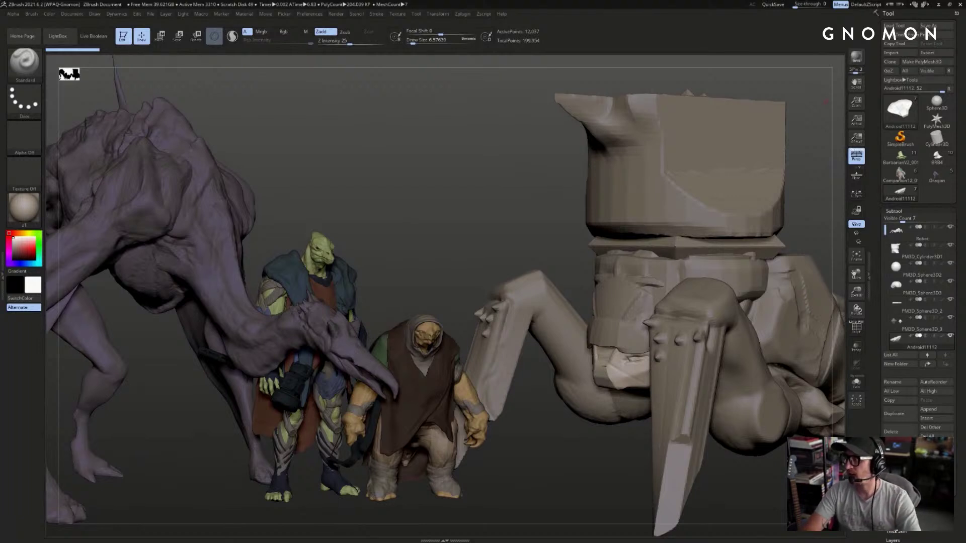
left_click_drag(816, 134, 819, 159)
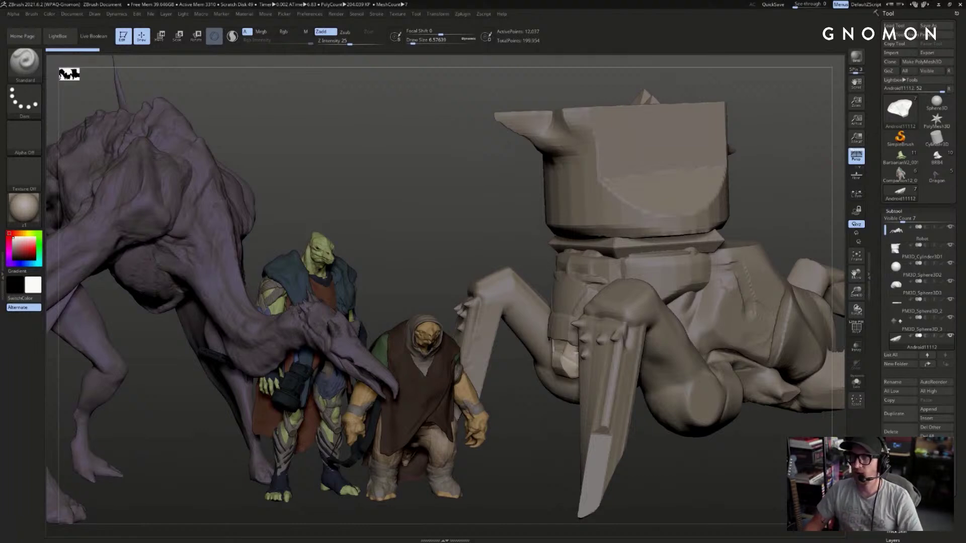
- Switch to the ArtStation portfolio in the browser, view the Uncharted 3 Salim artwork and close it
key("alt+Tab")
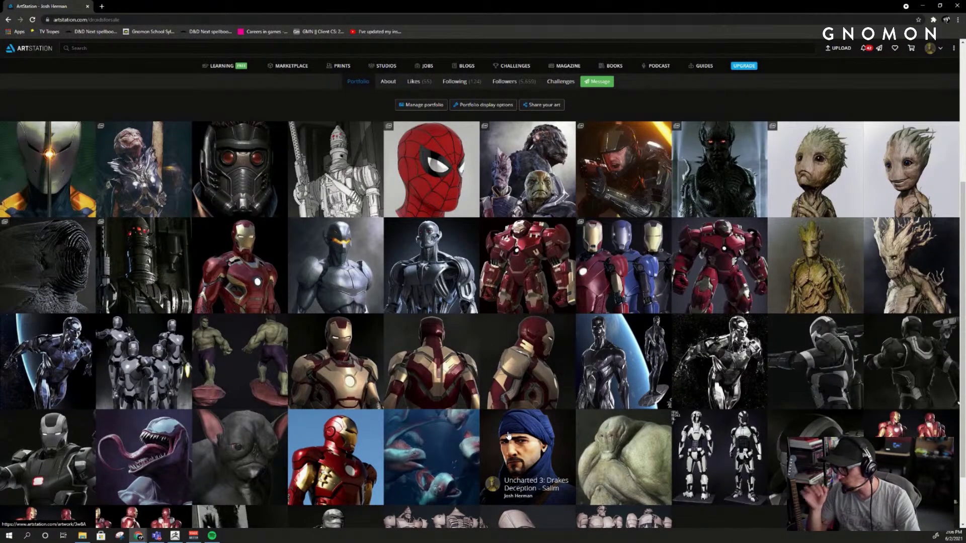
scroll(508, 435, "down", 2)
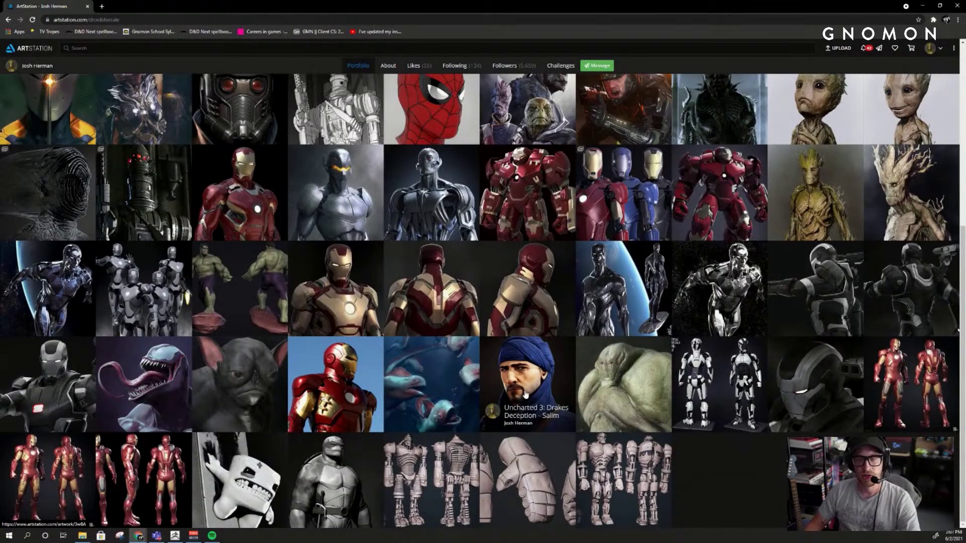
left_click(525, 393)
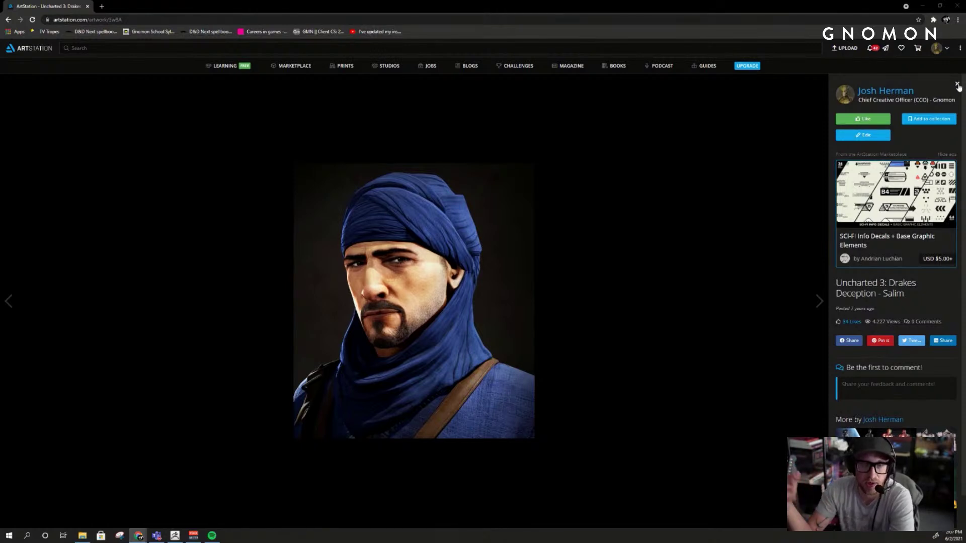
left_click(958, 85)
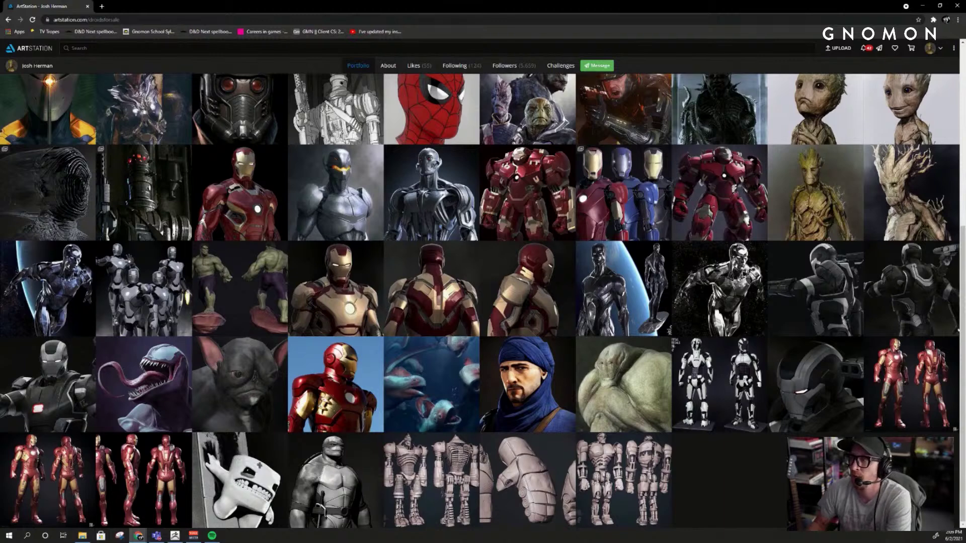
- Open the Iron Man Mark 45 artwork from the portfolio and display its image at full size
scroll(719, 322, "up", 1)
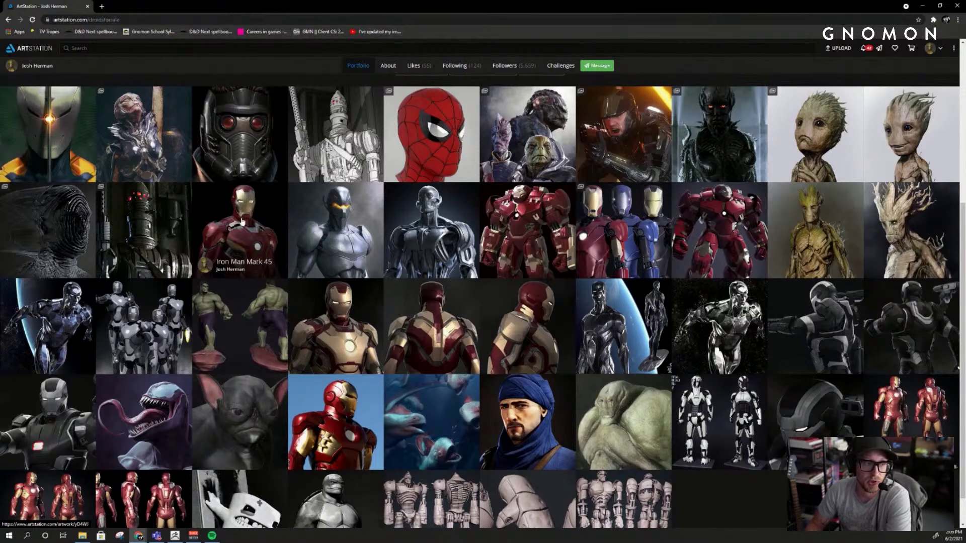
scroll(243, 223, "up", 1)
left_click(244, 258)
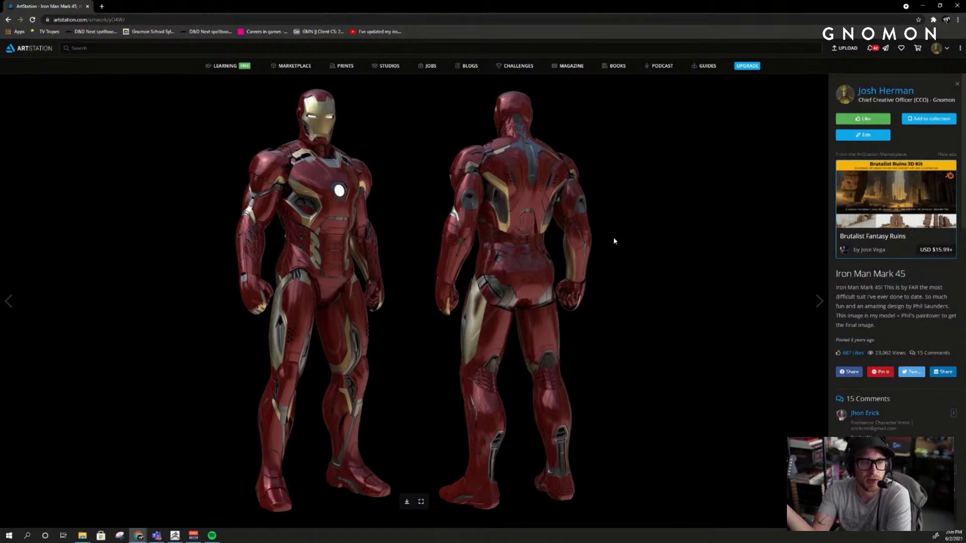
left_click(421, 501)
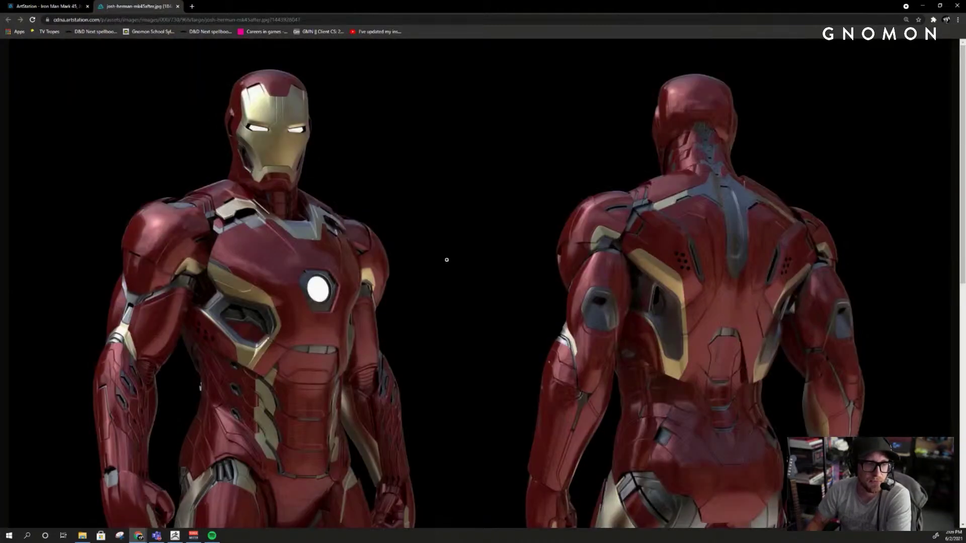
- Examine the Mark 45 suit's front and back detail up close, then close the image and return to the portfolio
left_click(327, 313)
scroll(372, 320, "down", 5)
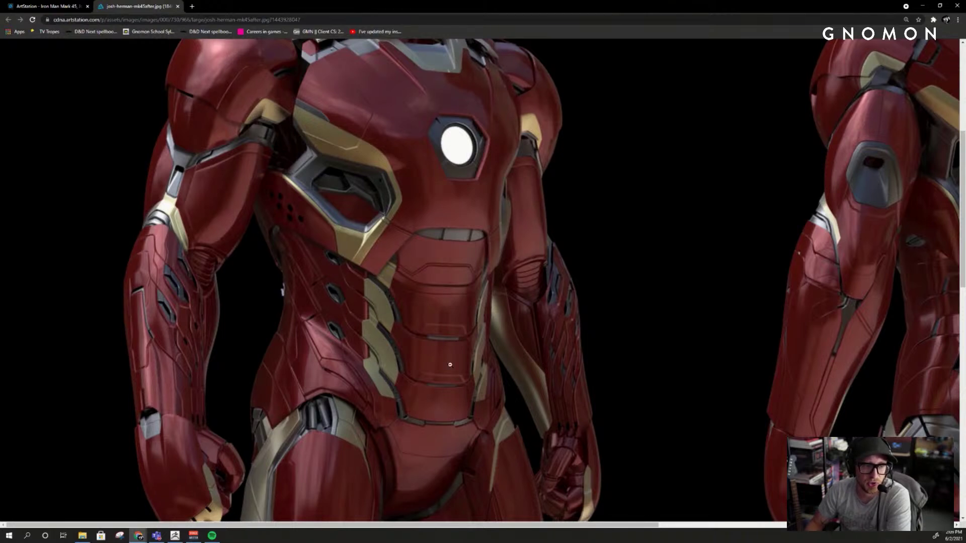
scroll(499, 297, "up", 2)
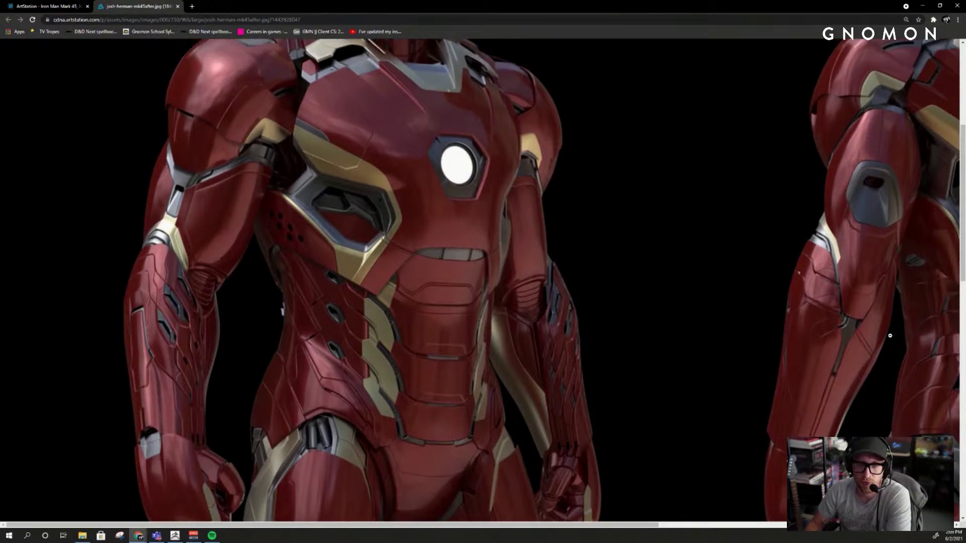
left_click_drag(523, 525, 784, 488)
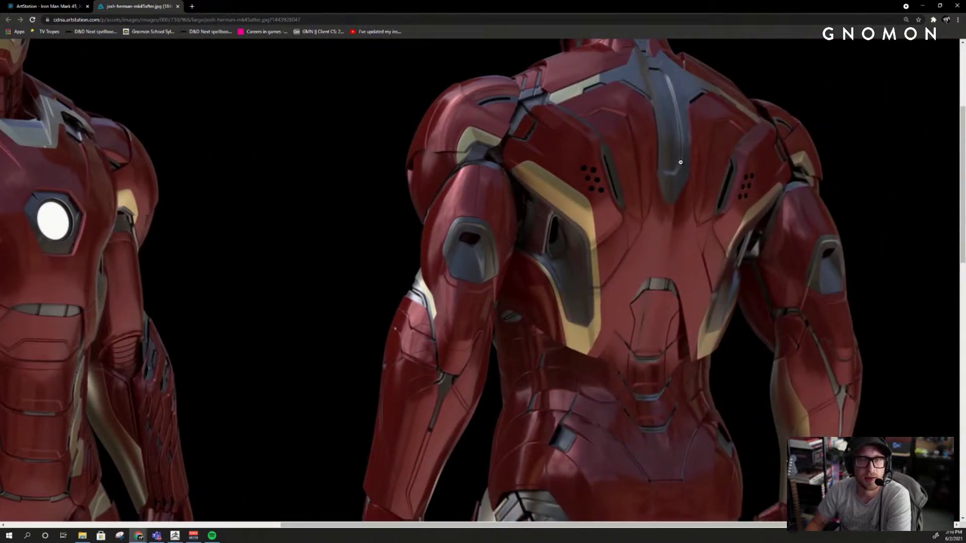
scroll(220, 38, "up", 1)
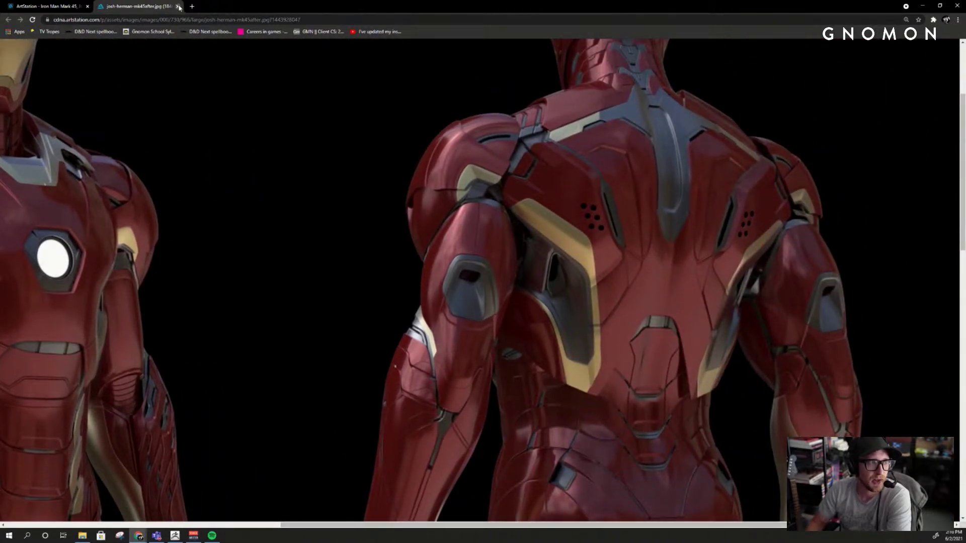
left_click(177, 6)
left_click(669, 177)
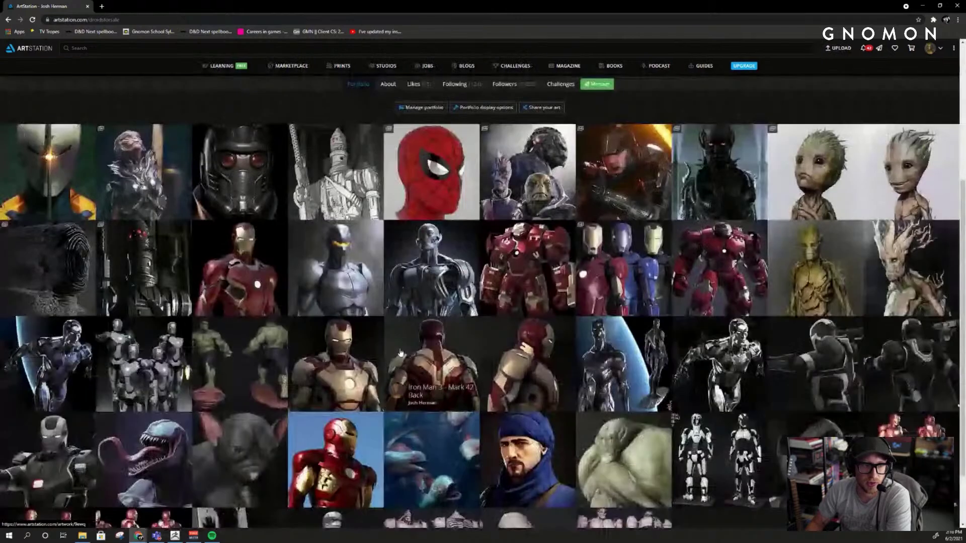
- View The Avengers Mark Vii and Iron Man 3 - Mark 42 Front artworks, closing each one after viewing
scroll(855, 327, "down", 2)
left_click(915, 368)
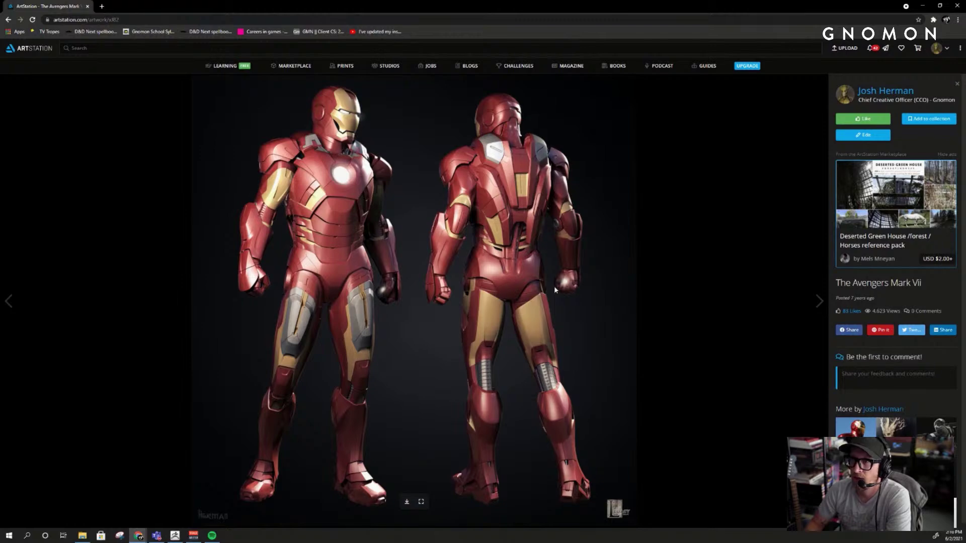
left_click(957, 83)
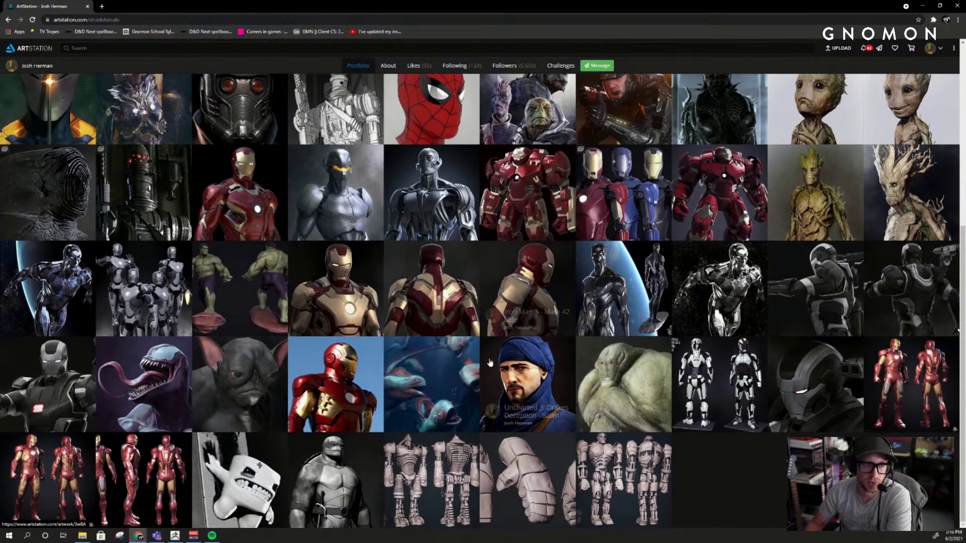
left_click(335, 301)
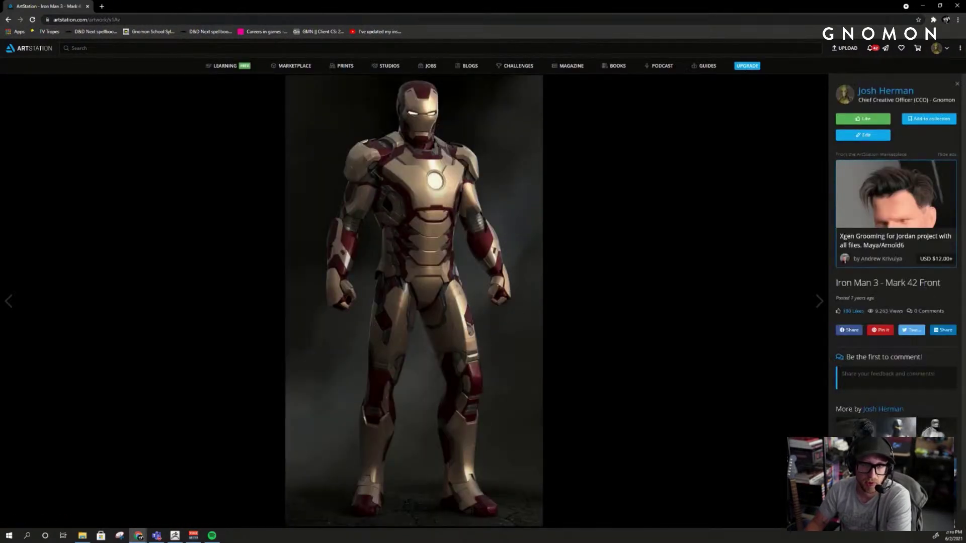
left_click(956, 84)
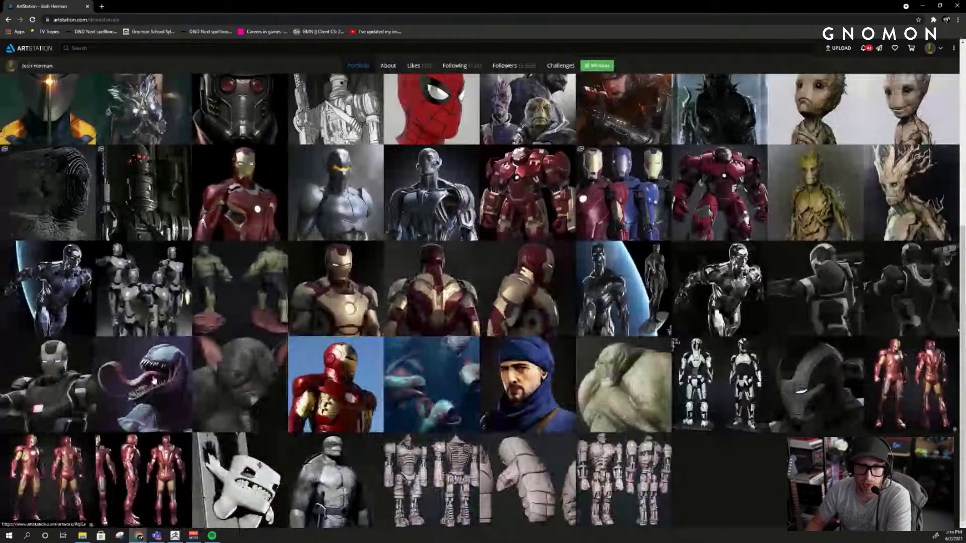
- View the Iron Man 3 War Machine Front and War Machine Close Up artworks, closing each one after viewing
left_click(54, 381)
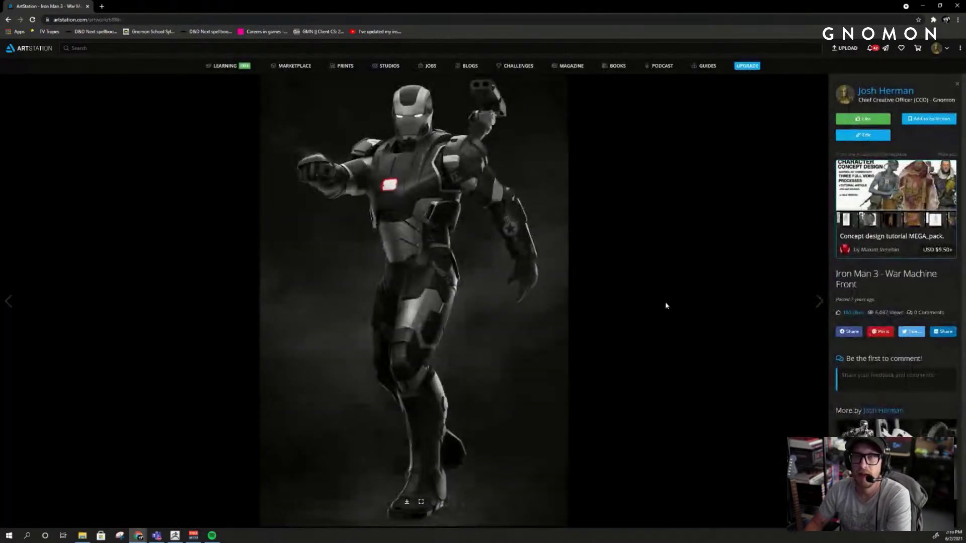
left_click(956, 84)
left_click(771, 361)
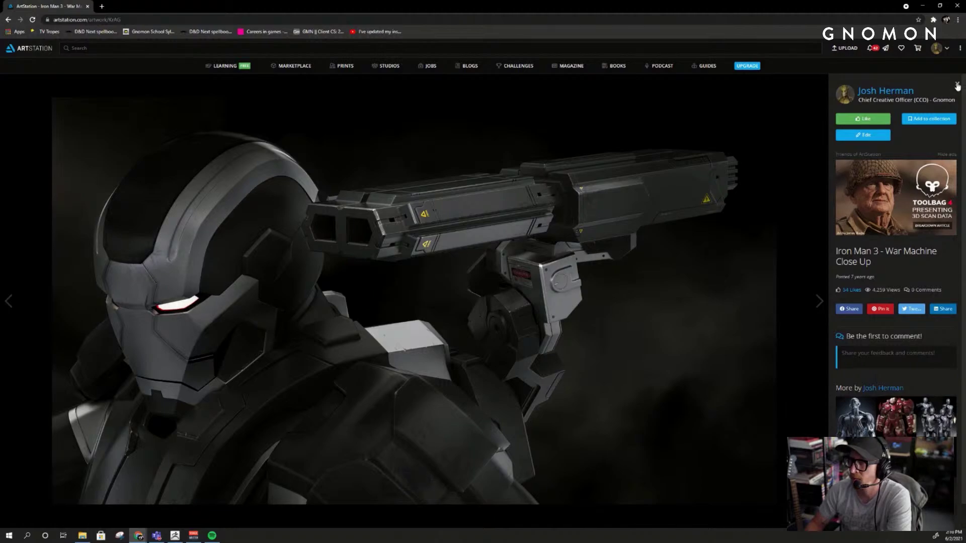
left_click(957, 86)
- Look over the whole portfolio page, from the profile header to the last artworks
scroll(627, 256, "down", 5)
scroll(628, 256, "up", 6)
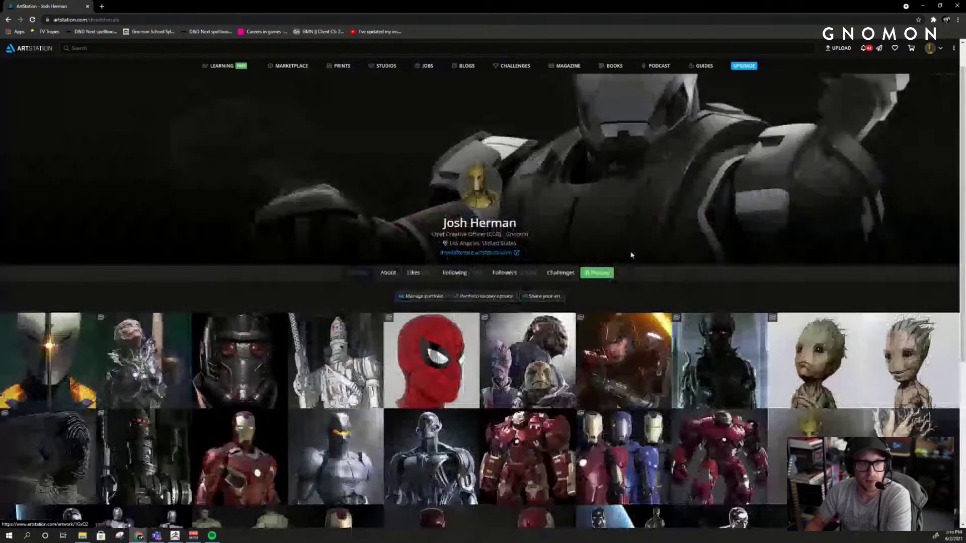
scroll(627, 256, "down", 5)
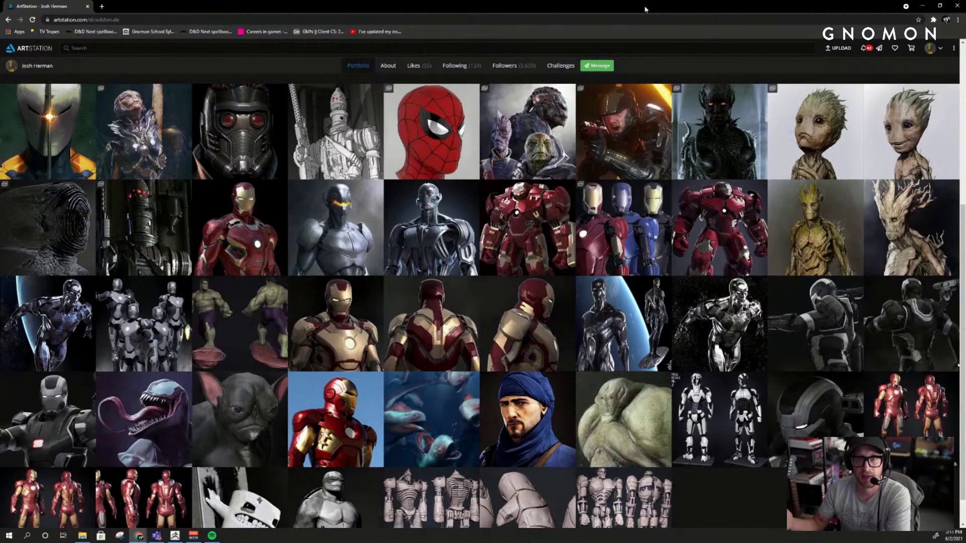
- Switch back to ZBrush and turn the android model slightly beside the other creatures
left_click(923, 5)
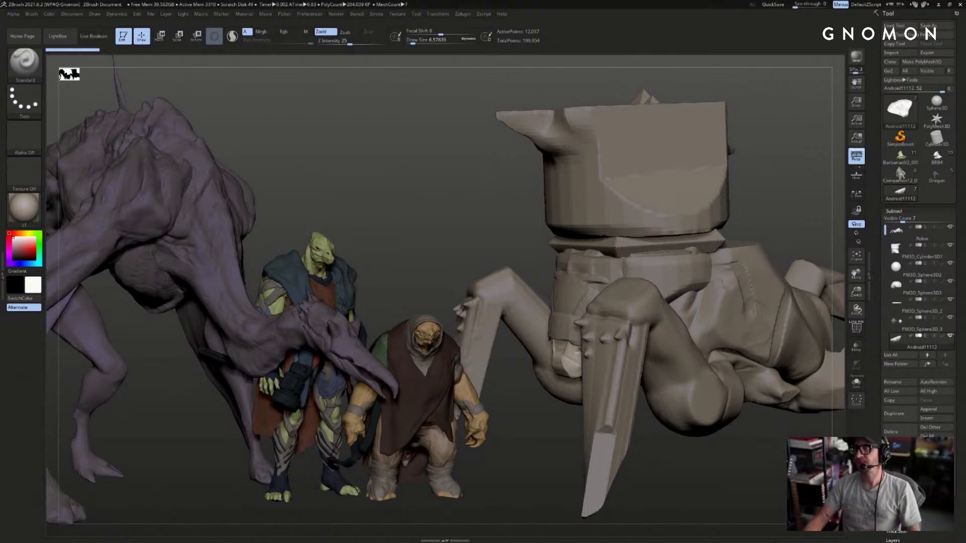
left_click_drag(782, 146, 785, 149)
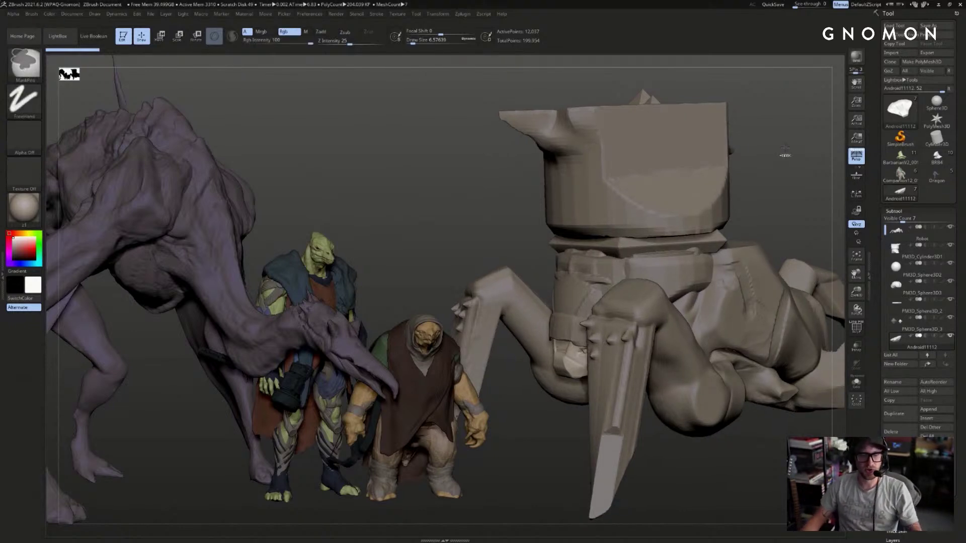
- Clear the old models from the canvas and show the BarbarianV2_001 creature, turned to a three-quarter view of its head
key("ctrl+n")
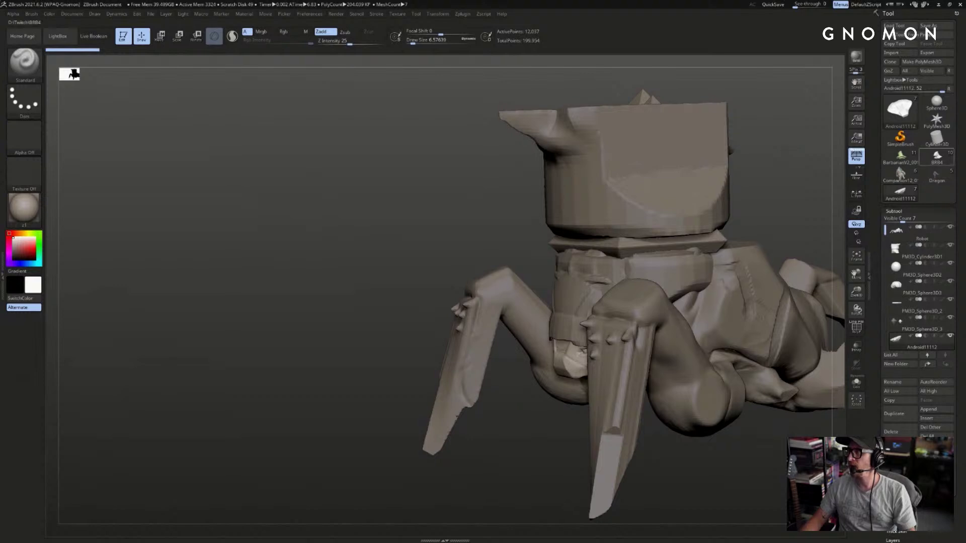
mouse_move(937, 157)
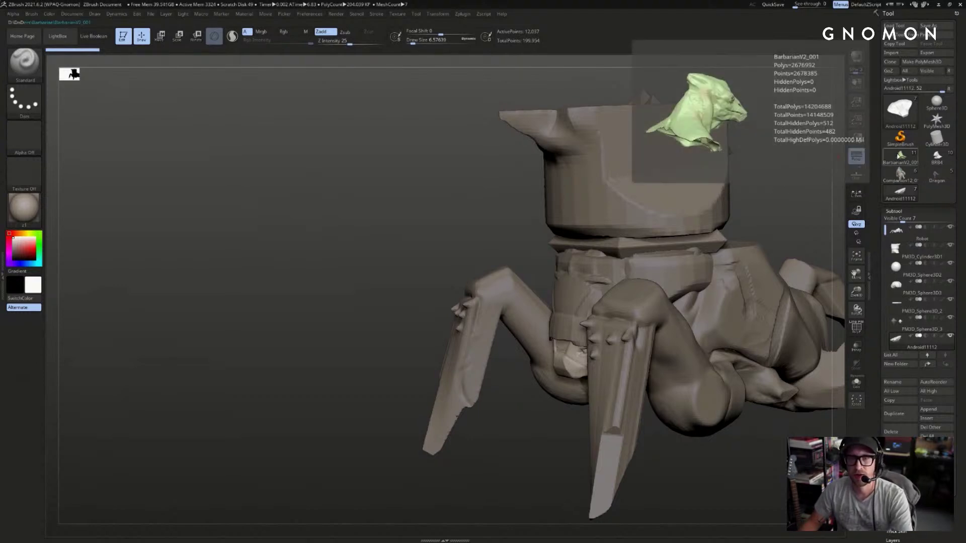
left_click(900, 156)
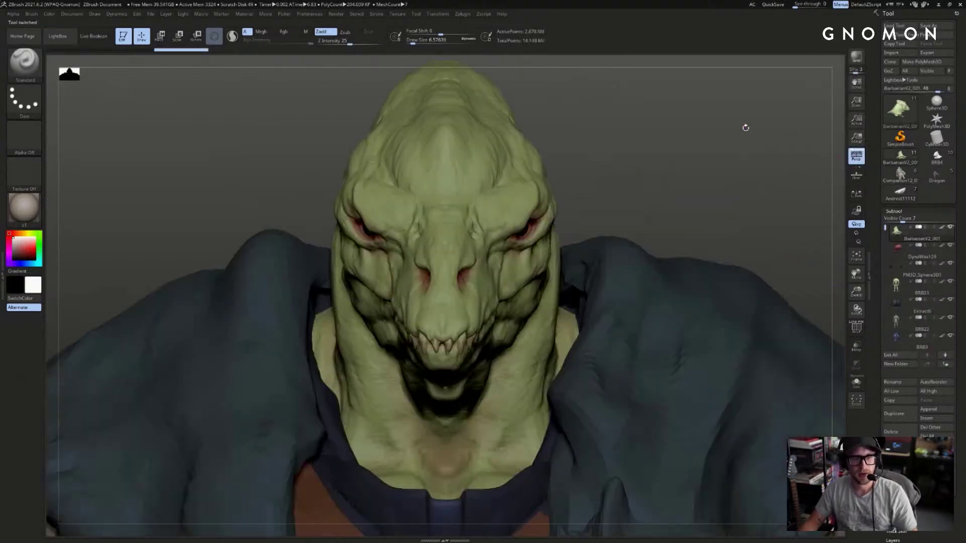
mouse_move(743, 125)
left_mouse_down()
mouse_move(724, 126)
mouse_move(755, 123)
mouse_move(735, 119)
left_mouse_up()
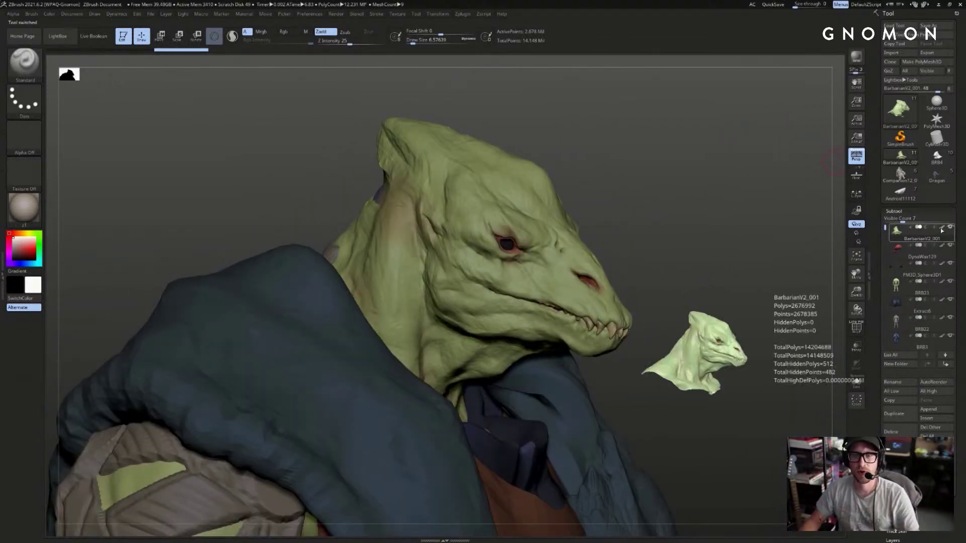
- Turn off the painted colour on the BarbarianV2_001 head and examine its sculpted facial detail up close
left_click(942, 227)
mouse_move(749, 170)
left_mouse_down("shift")
mouse_move(654, 153)
mouse_move(741, 132)
mouse_move(686, 75)
mouse_move(801, 161)
left_mouse_up("shift")
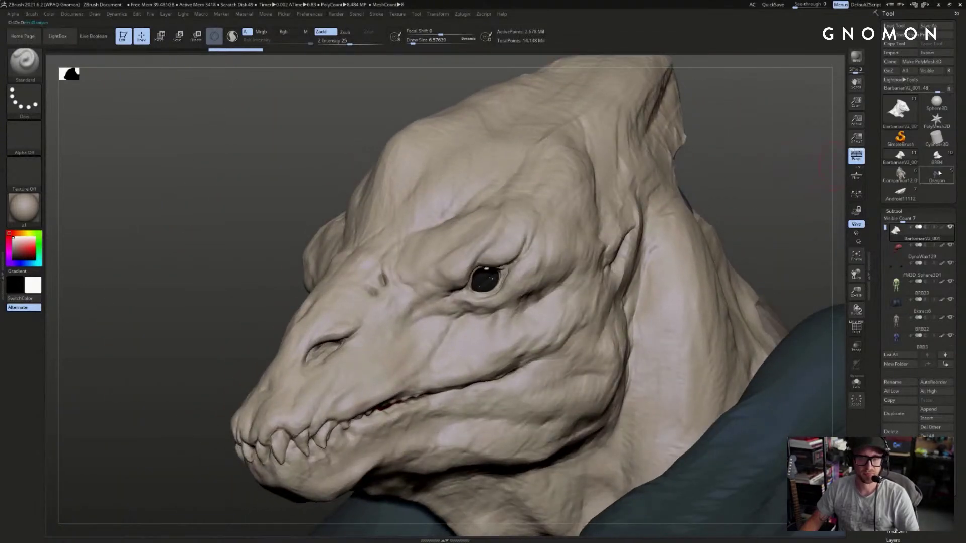
left_click(935, 156)
left_click(906, 158)
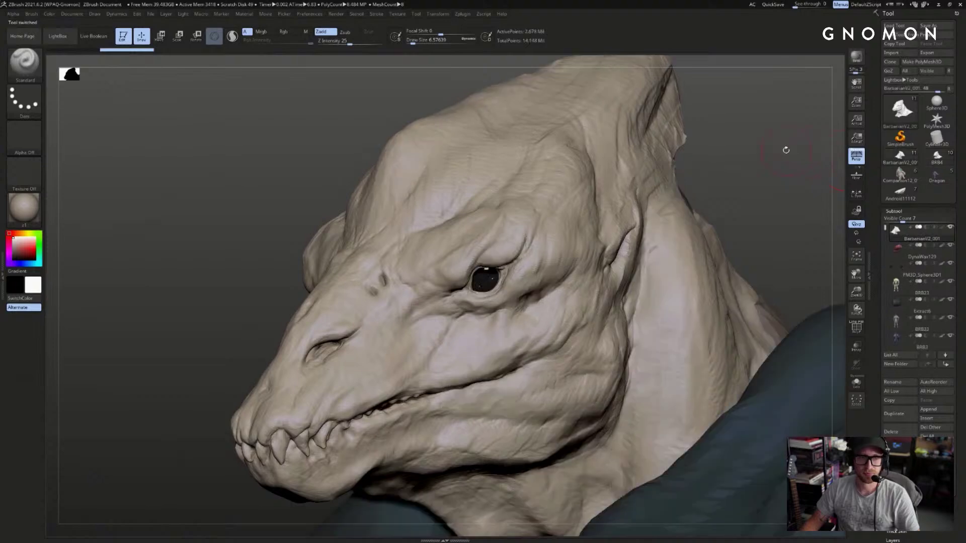
mouse_move(794, 152)
left_mouse_down()
mouse_move(778, 144)
mouse_move(823, 150)
mouse_move(789, 152)
mouse_move(805, 157)
left_mouse_up()
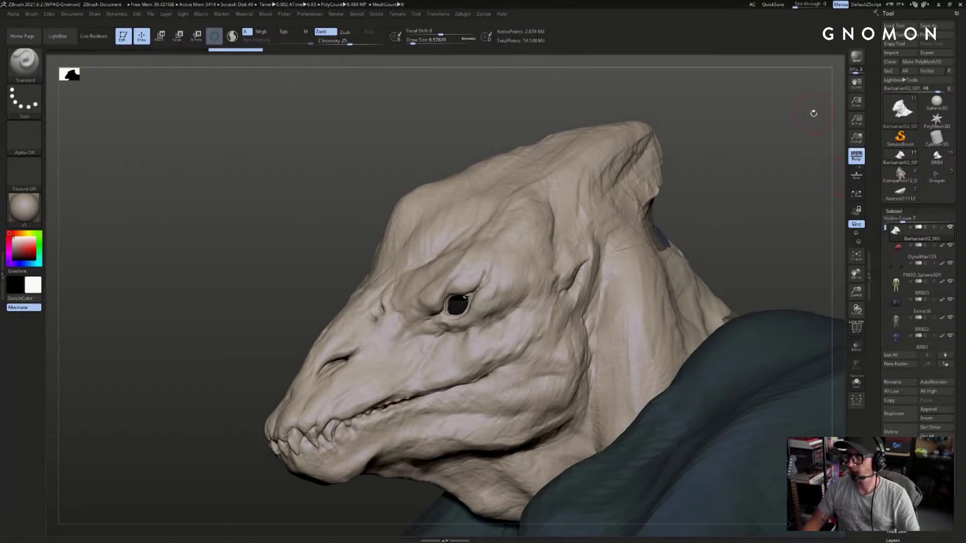
mouse_move(662, 129)
left_mouse_down()
mouse_move(759, 146)
mouse_move(776, 126)
left_mouse_up()
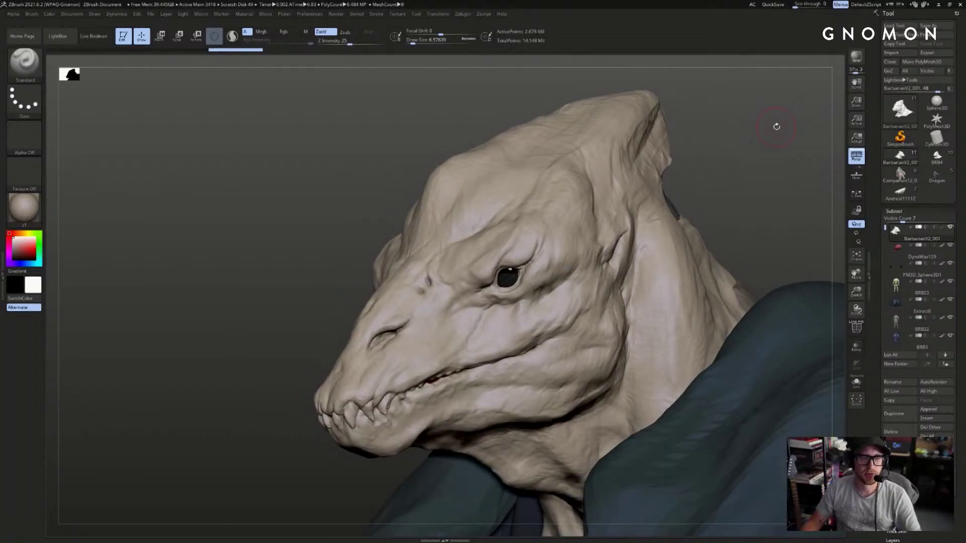
left_click_drag(743, 115, 764, 187, "alt")
left_click_drag(100, 176, 180, 204, "alt")
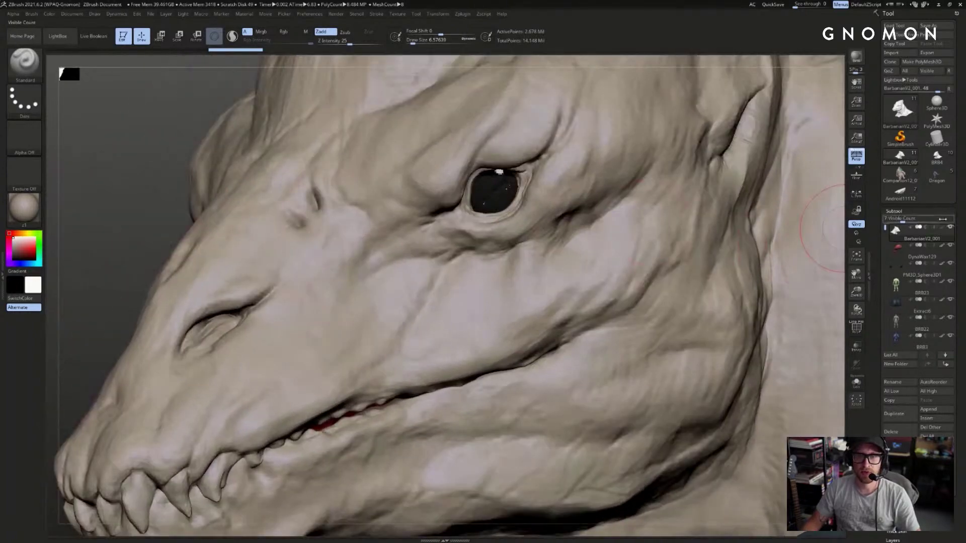
- Turn off the painted colour on all subtools of the BarbarianV2_001 model
left_click(942, 228, "shift")
left_click(942, 229, "shift")
key("f")
key("f")
key("f")
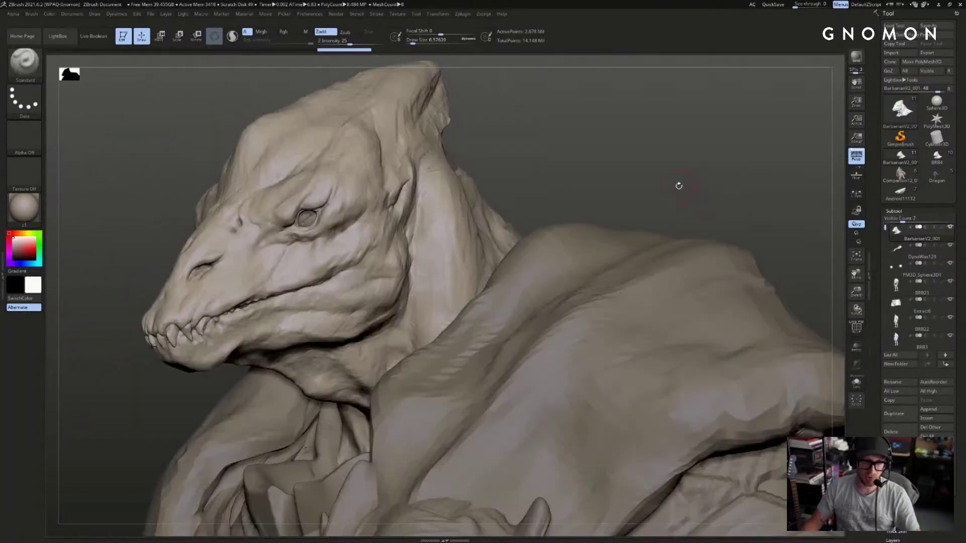
- Turn off the painted colour on all subtools of the BRB4 model and return to BarbarianV2_001
left_click_drag(709, 157, 689, 169)
left_click_drag(689, 169, 753, 276, "alt")
left_click(936, 157)
mouse_move(725, 166)
left_mouse_down("alt")
mouse_move(761, 245)
mouse_move(743, 177)
mouse_move(717, 177)
mouse_move(757, 185)
mouse_move(724, 182)
left_mouse_up("alt")
left_click(949, 227, "shift")
left_click(949, 227, "shift")
left_click(893, 161)
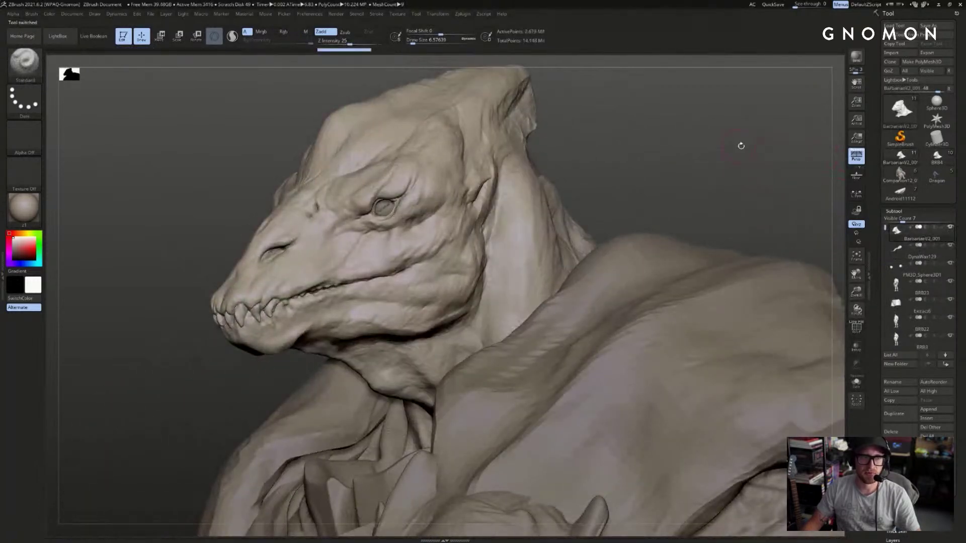
- Compare BarbarianV2_001 with BRB4, examining BRB4's full figure and the surface detail of its head
left_click_drag(737, 147, 741, 146)
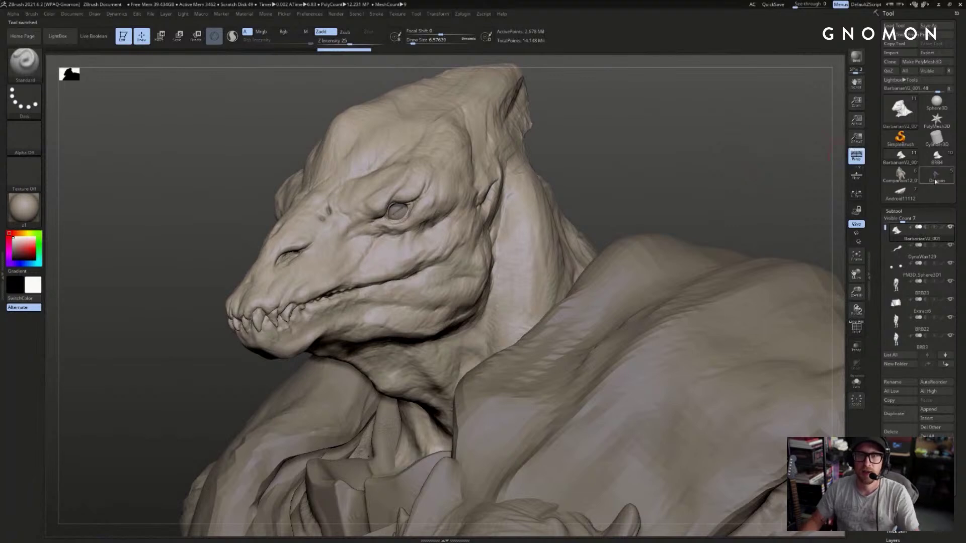
left_click(936, 157)
left_click_drag(760, 149, 747, 151)
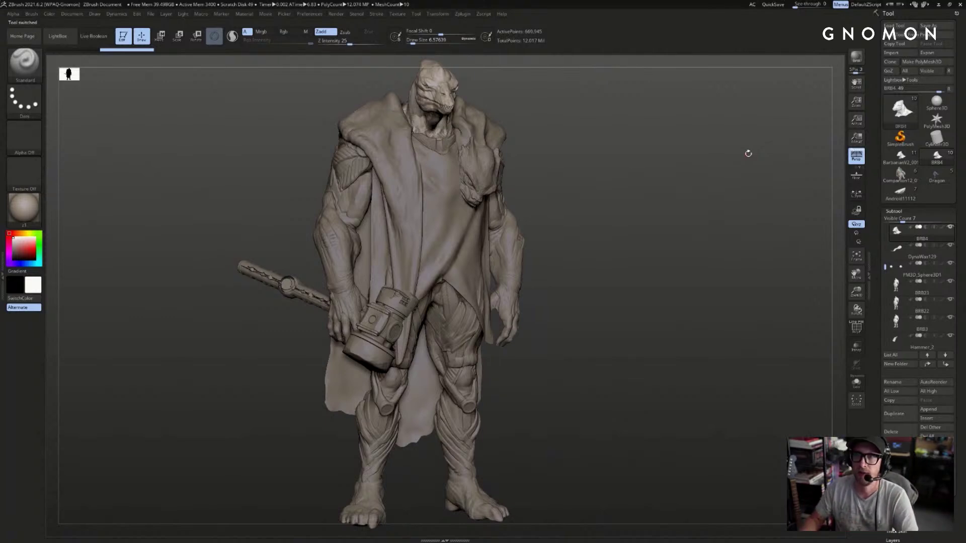
left_click_drag(695, 130, 408, 73)
left_click_drag(614, 98, 734, 261, "alt")
key("ctrl+shift+s")
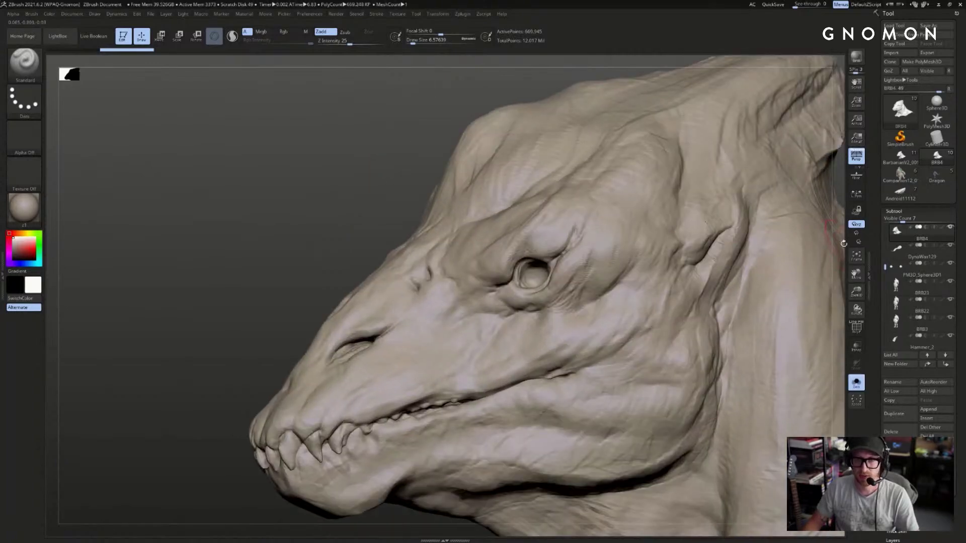
key("ctrl+shift+s")
left_click_drag(844, 190, 730, 237)
left_click(704, 207, "alt")
left_click(700, 220, "alt")
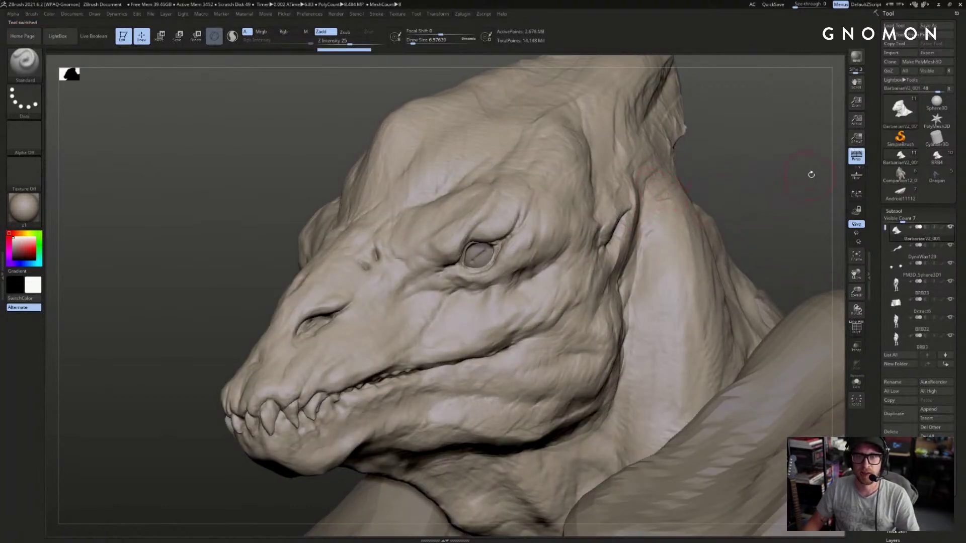
- Compare the eye area of the BRB4 and BarbarianV2_001 heads, circling it on BRB4 with a temporary mask
left_click_drag(810, 174, 905, 179)
left_click(936, 157)
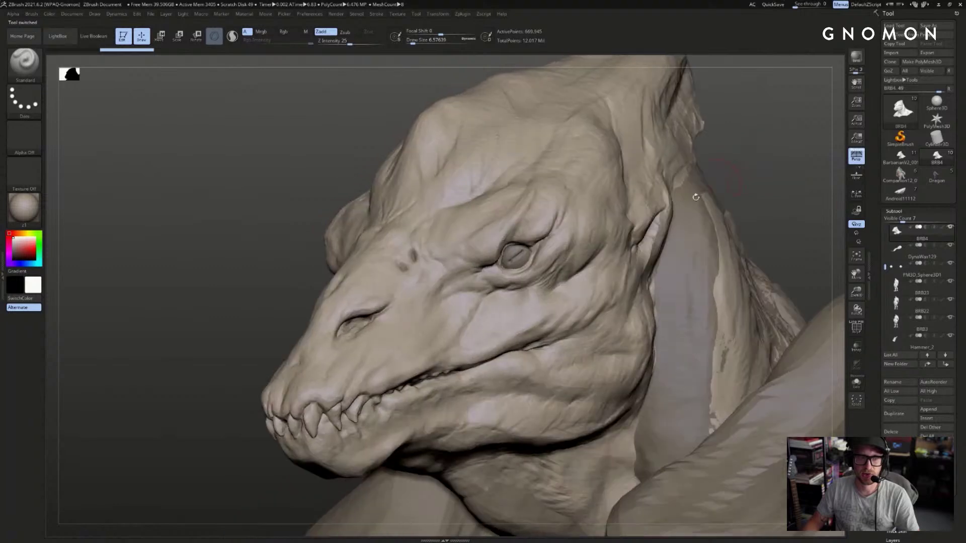
left_click_drag(594, 156, 546, 313, "ctrl")
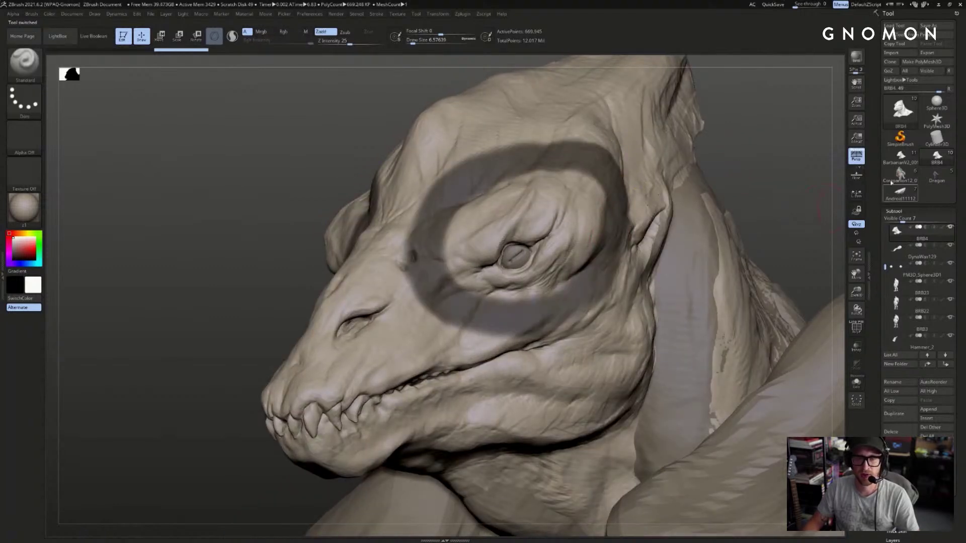
left_click(900, 155)
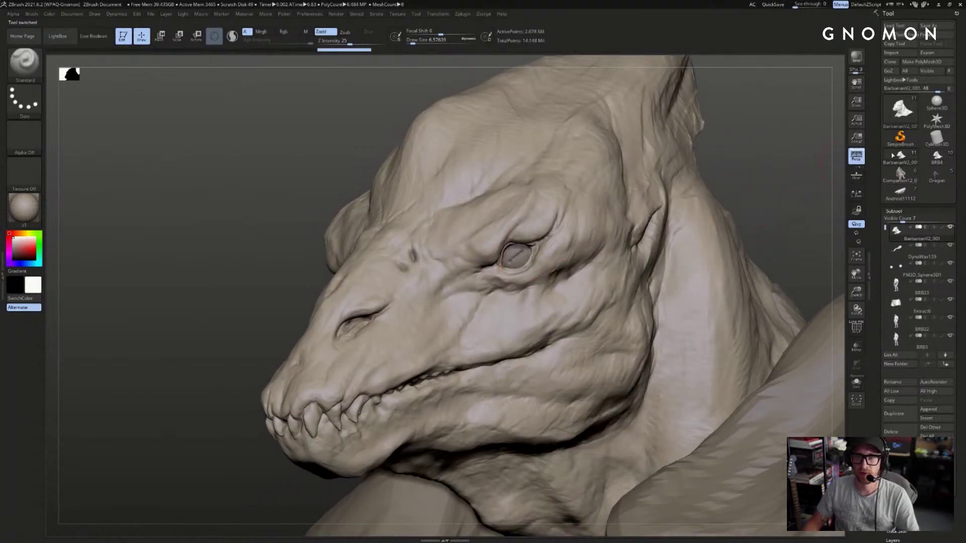
left_click(936, 157)
left_click_drag(767, 178, 798, 211, "ctrl")
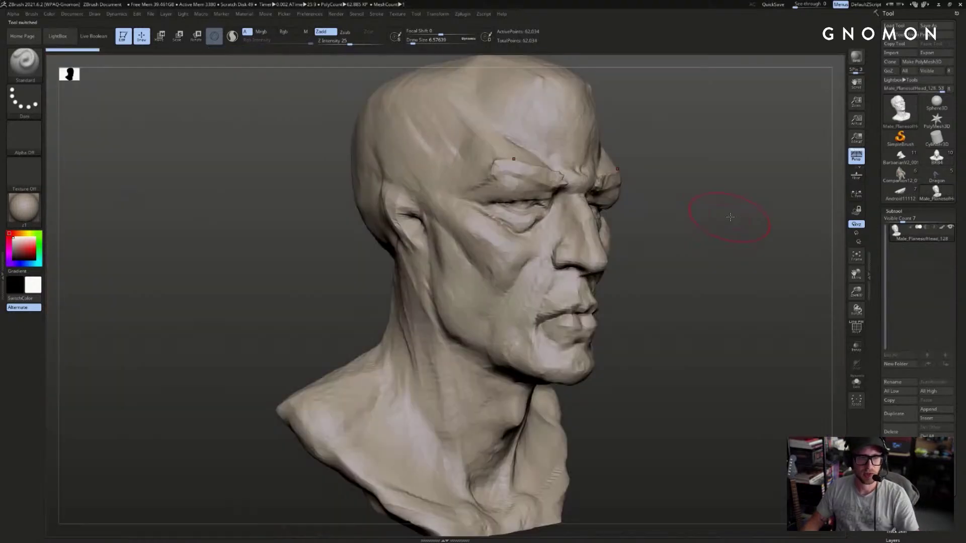
- Open the HeadPlanes_Male_128 project from the head planes folder of the project library, replacing the current project
left_click_drag(730, 217, 772, 205, "shift")
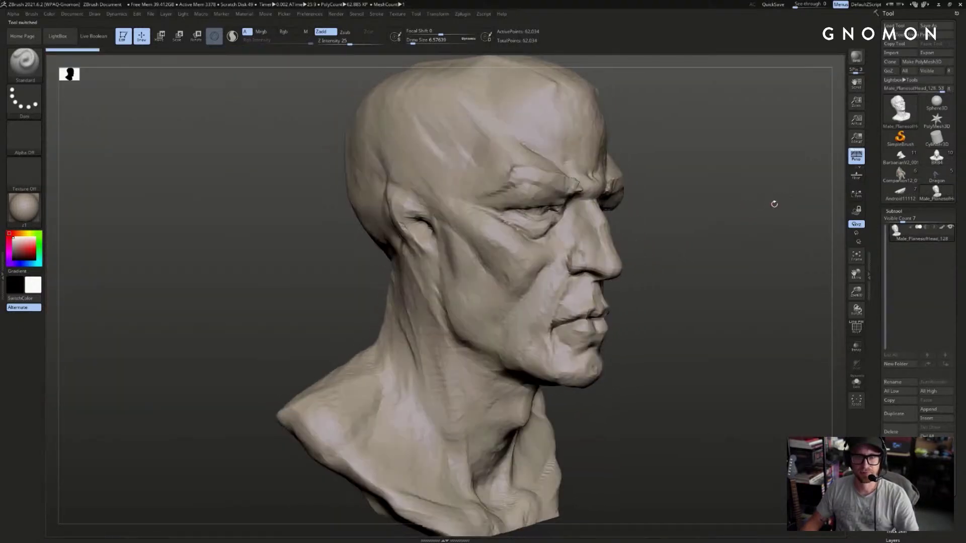
key("comma")
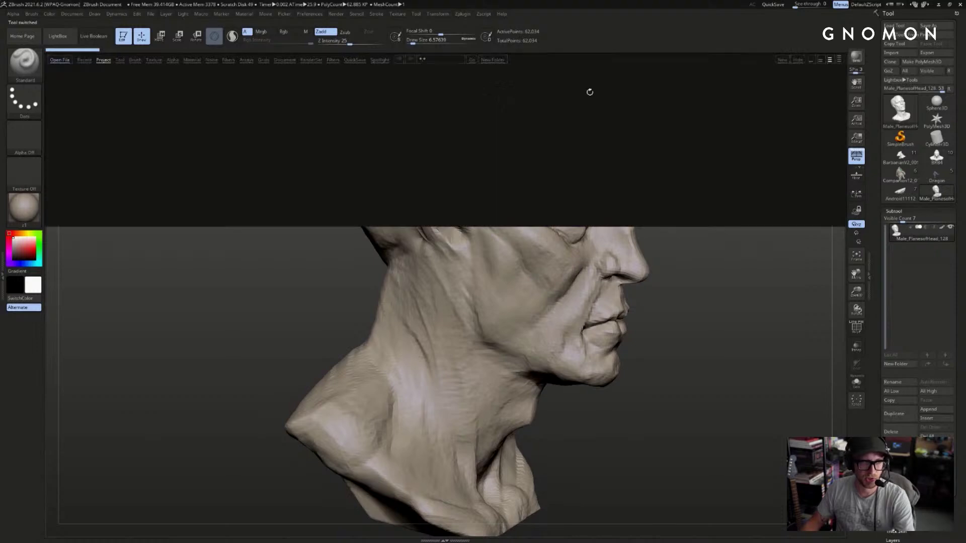
left_click(156, 92)
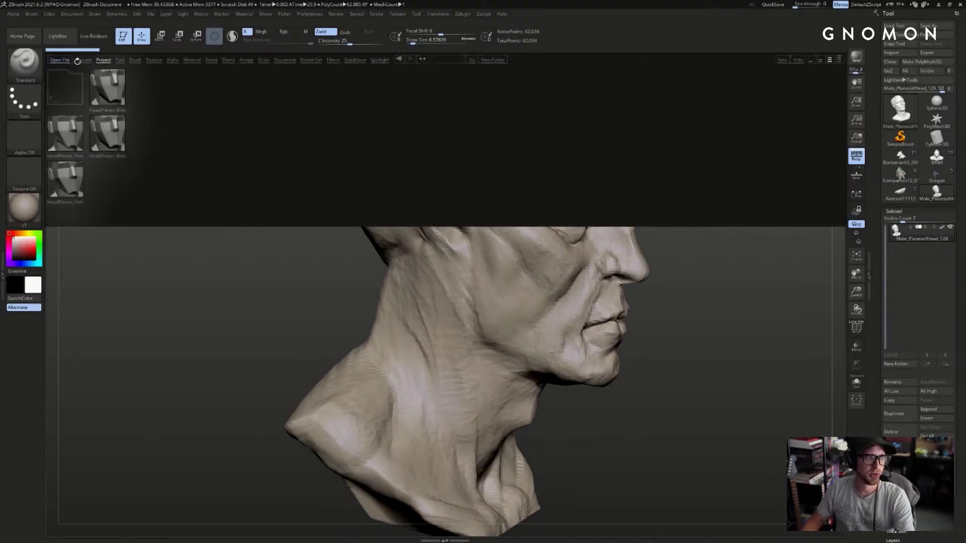
key("comma")
key("comma")
left_click(66, 86)
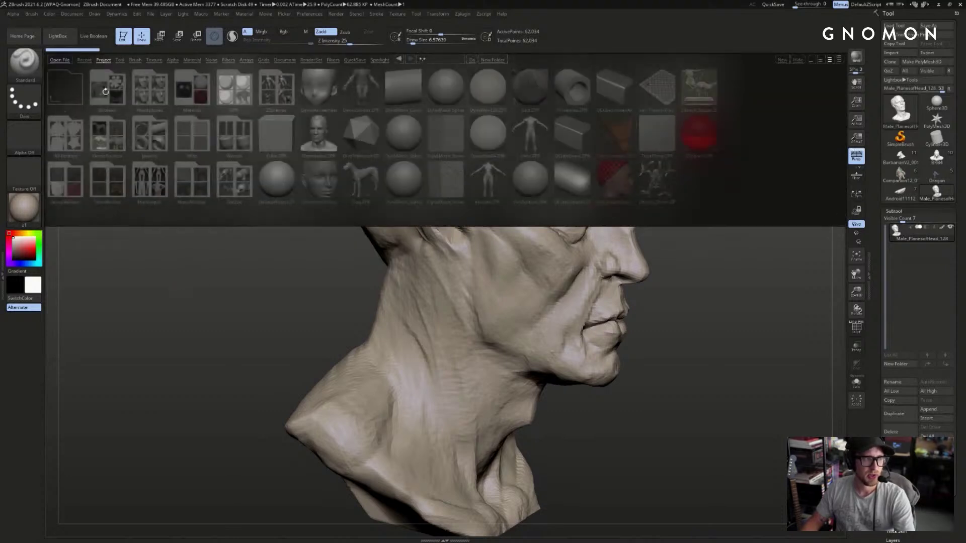
left_click(151, 90)
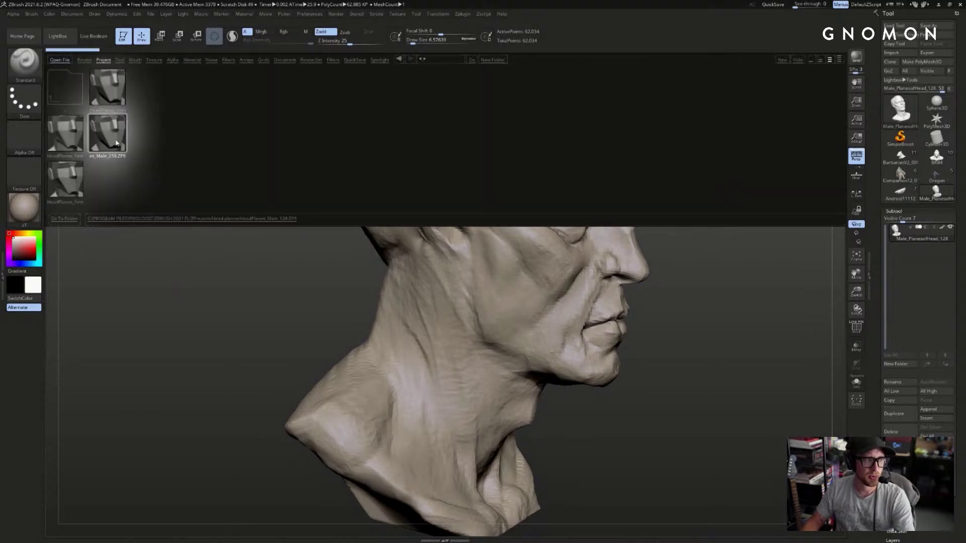
double_click(70, 140)
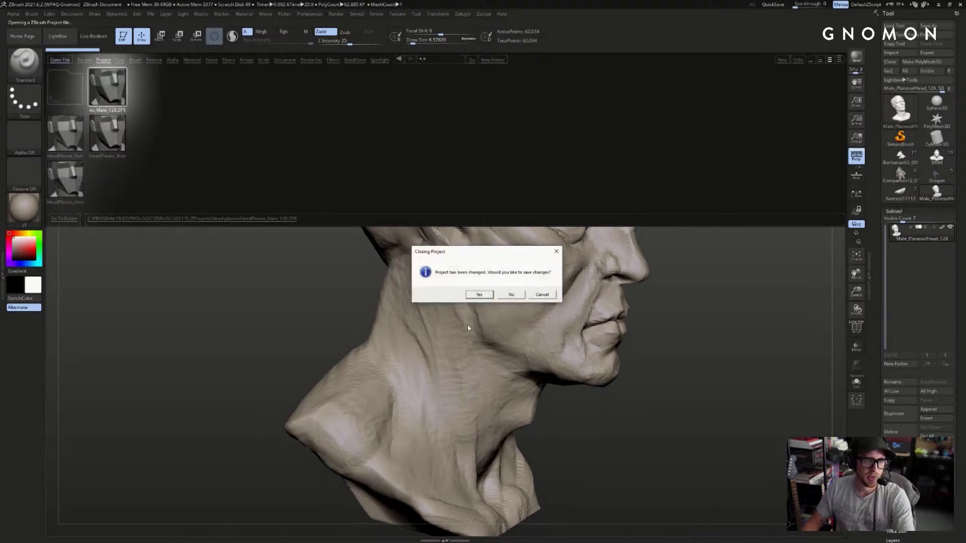
left_click(478, 295)
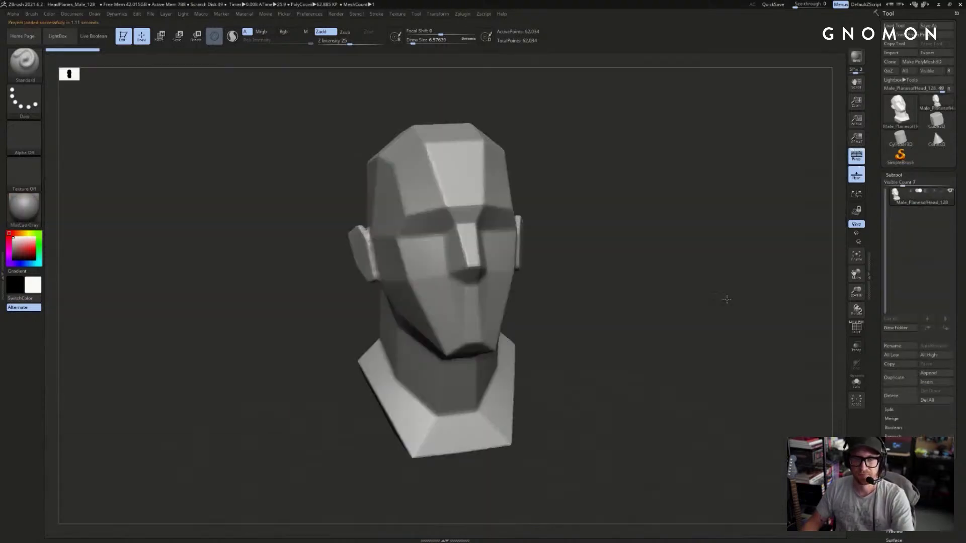
- Apply a warm beige MatCap material to the planar male head and view it from the side
left_click(23, 209)
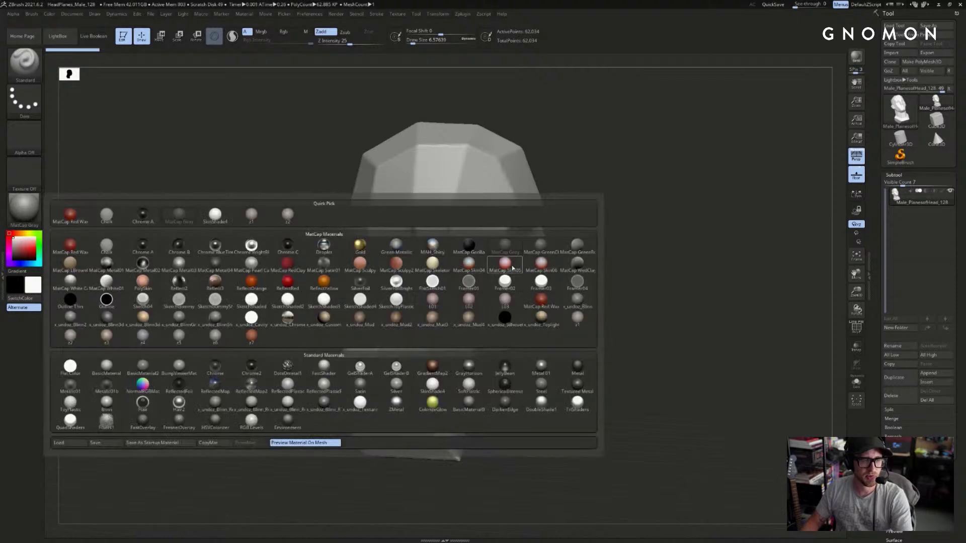
left_click(573, 319)
left_click_drag(720, 251, 715, 270)
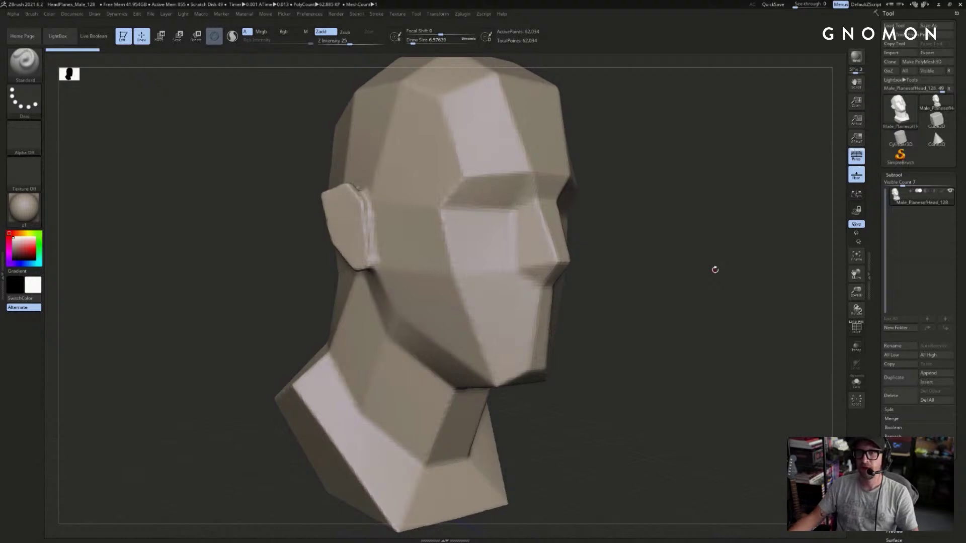
left_click_drag(583, 217, 773, 261)
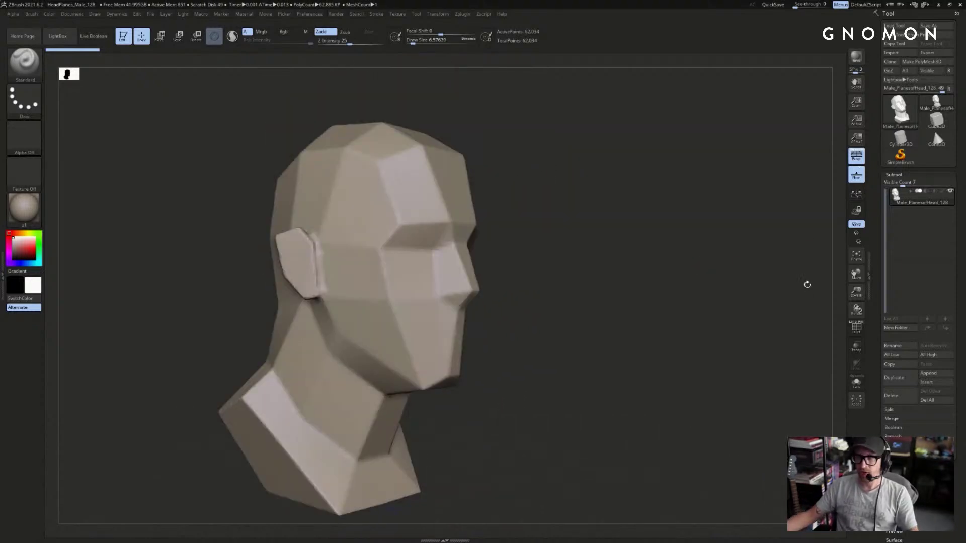
- Replace the head with a Sphere3D primitive and convert the sphere to a PolyMesh3D
left_click_drag(877, 287, 880, 268)
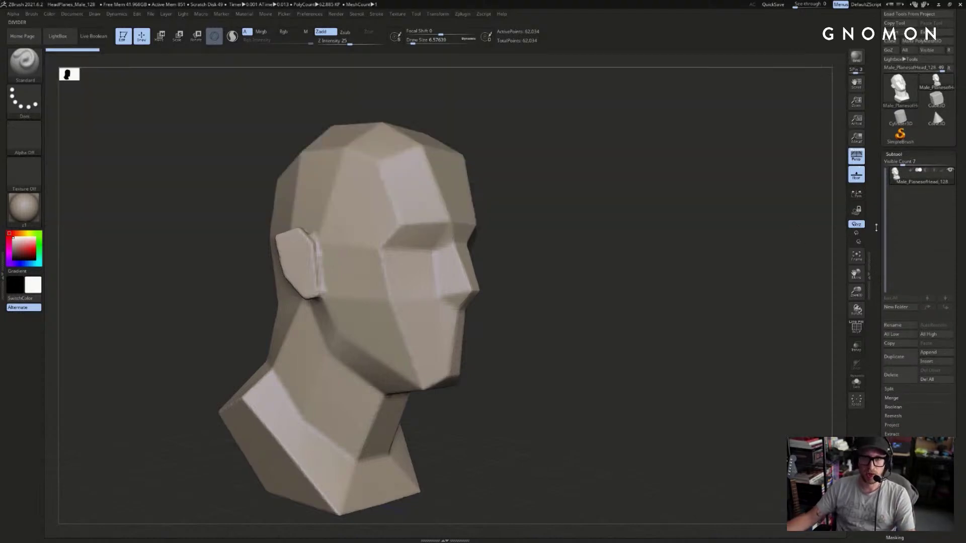
left_click(937, 102)
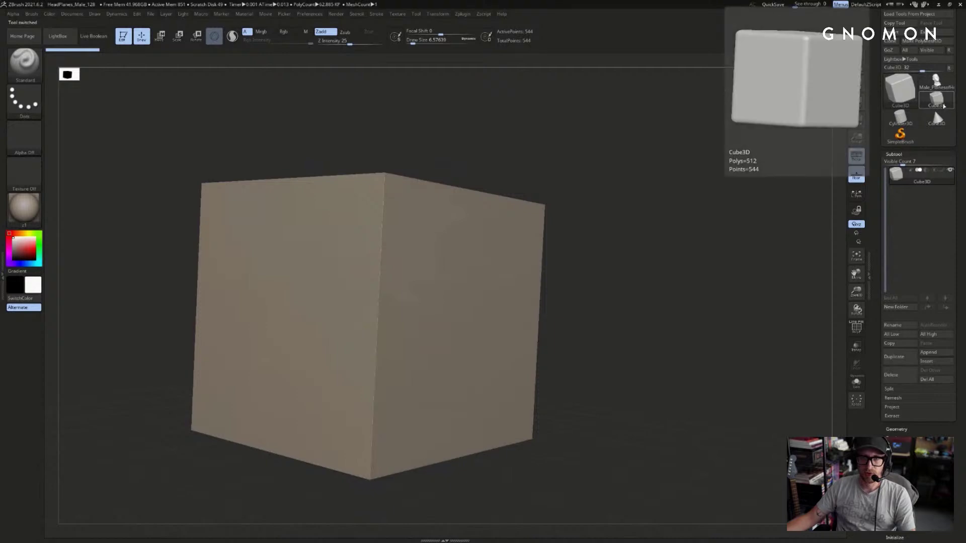
left_click(931, 107)
left_click(604, 143)
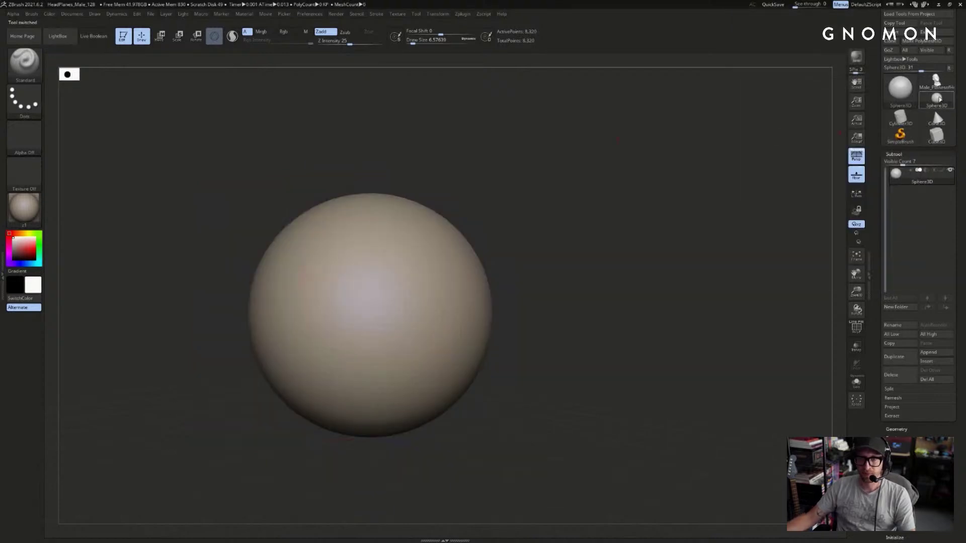
left_click(921, 42)
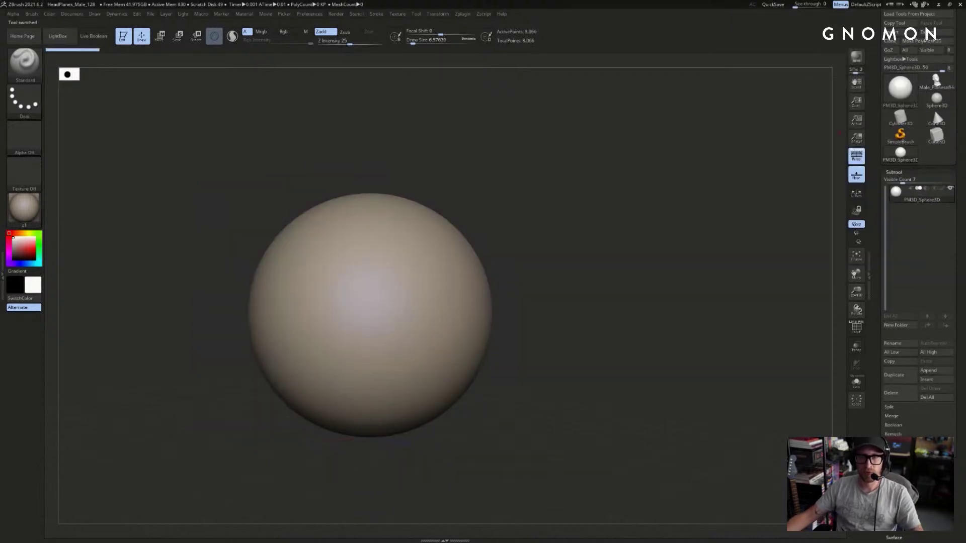
- Prepare the sphere for sculpting with the ClayBuildup brush at a draw size of about 68, and subdivide it twice
key("f")
key("b")
key("c")
key("b")
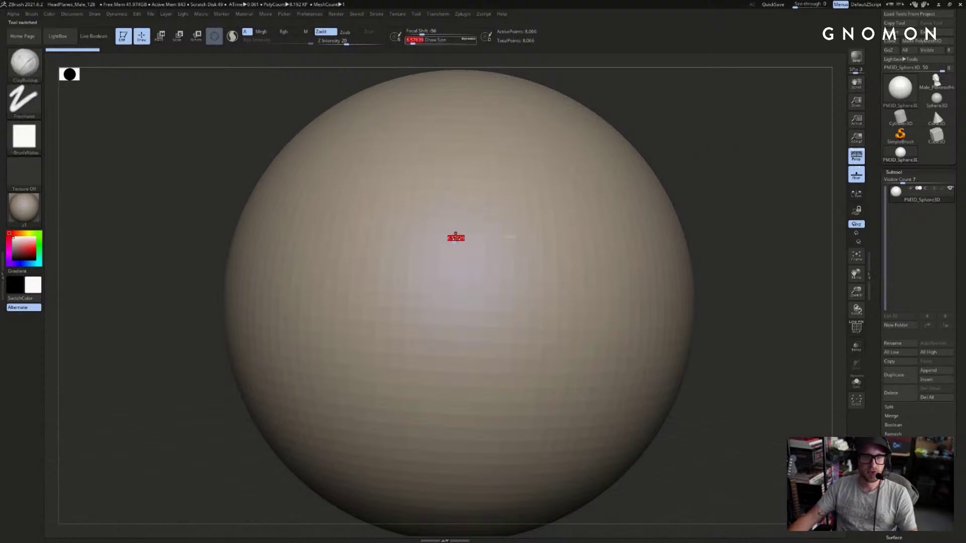
left_click_drag(754, 208, 649, 235, "alt")
key("ctrl+d")
key("ctrl+d")
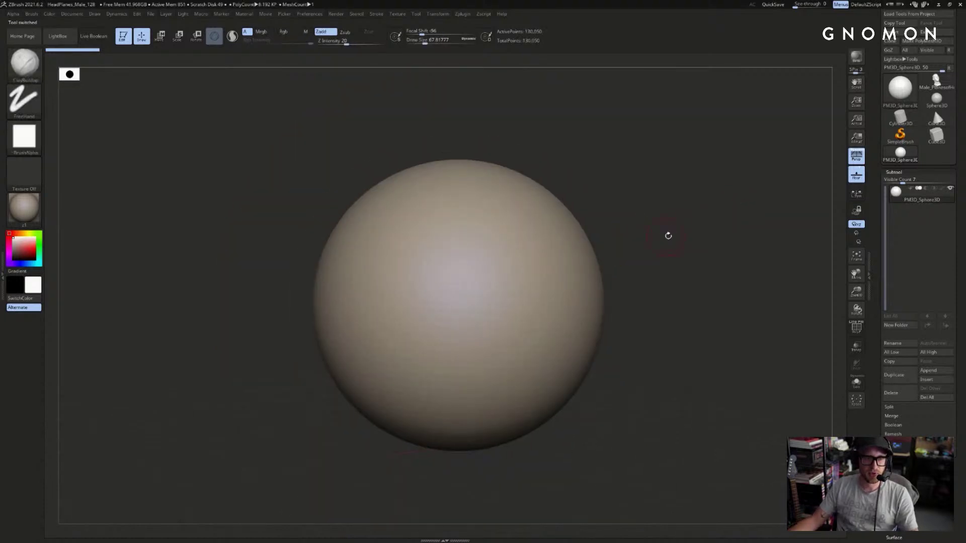
- Set the ClayBuildup draw size to about 101 and sculpt a mirrored brow arch on the front of the sphere
key("s")
left_click_drag(468, 271, 490, 271)
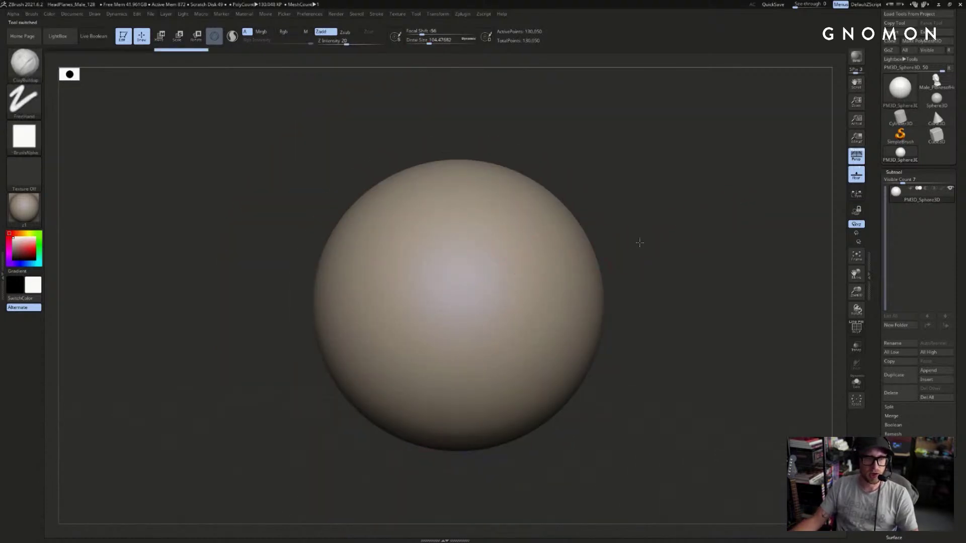
left_click_drag(645, 233, 638, 254, "alt")
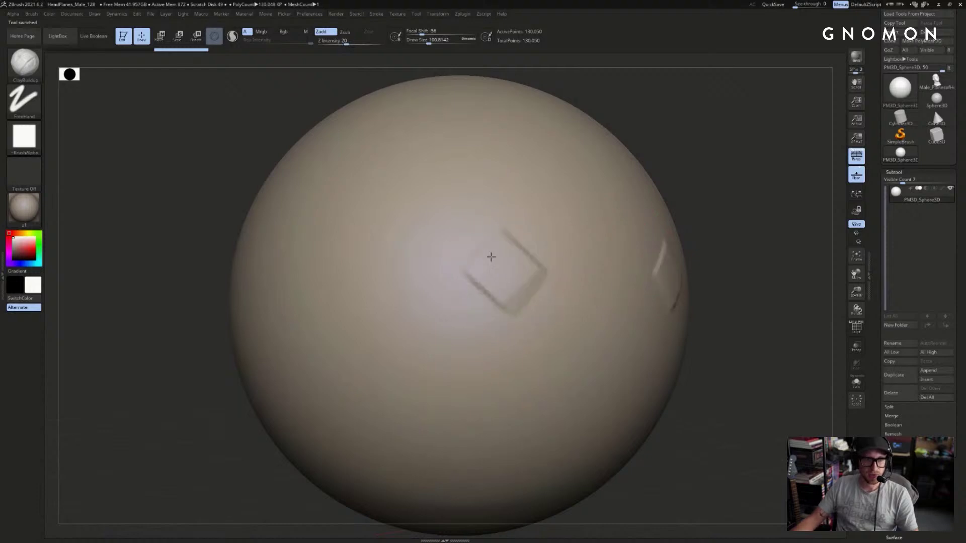
left_click_drag(502, 268, 404, 275)
left_click_drag(752, 242, 719, 244, "alt")
key("ctrl+z")
left_click_drag(455, 297, 563, 289)
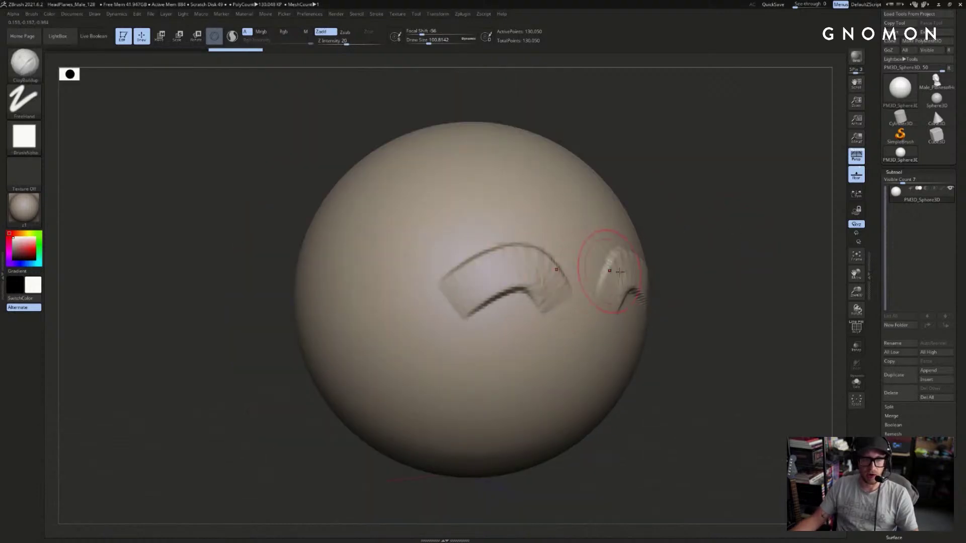
- Sculpt the lower eyelids beneath the brow arches with a draw size of about 80
left_click_drag(484, 311, 548, 307)
mouse_move(722, 267)
left_mouse_down()
mouse_move(780, 220)
mouse_move(737, 236)
left_mouse_up()
key("ctrl+z")
mouse_move(482, 309)
left_mouse_down()
mouse_move(541, 305)
mouse_move(550, 319)
mouse_move(491, 314)
left_mouse_up()
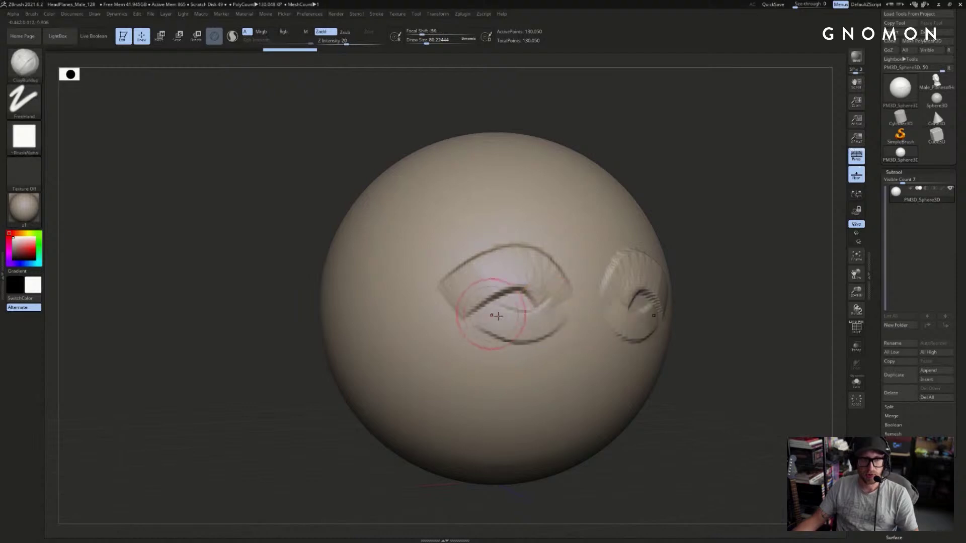
- Carve the eye creases with the DamStandard brush and build up the eyeballs and nose with ClayBuildup
key("b")
key("d")
key("s")
mouse_move(537, 292)
left_mouse_down()
mouse_move(478, 292)
mouse_move(475, 305)
mouse_move(546, 299)
left_mouse_up()
key("b")
key("c")
key("b")
mouse_move(707, 294)
left_mouse_down()
mouse_move(608, 295)
mouse_move(676, 325)
mouse_move(634, 326)
mouse_move(611, 378)
mouse_move(588, 375)
left_mouse_up()
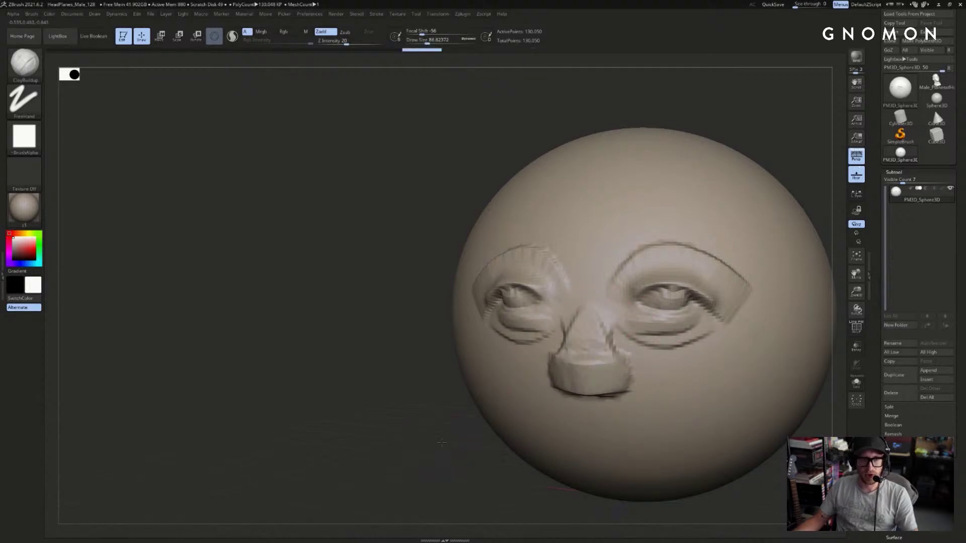
- Sculpt the lips and the thick folds running from the mouth to the cheeks on the lower part of the sphere
right_click_drag(444, 449, 445, 402, "ctrl")
left_click_drag(599, 402, 685, 398)
right_click_drag(550, 459, 507, 381, "alt")
key("ctrl+z")
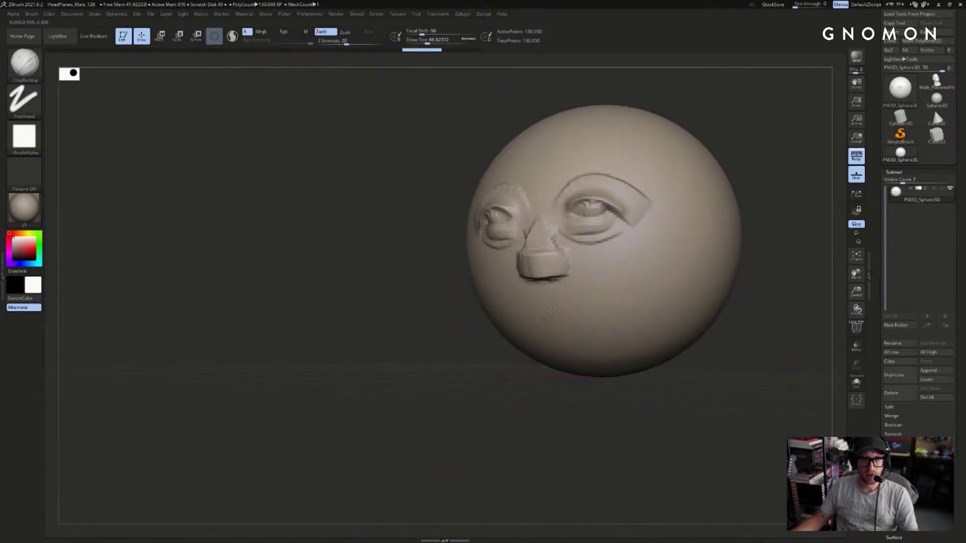
left_click_drag(546, 316, 677, 297)
right_click_drag(570, 334, 565, 398)
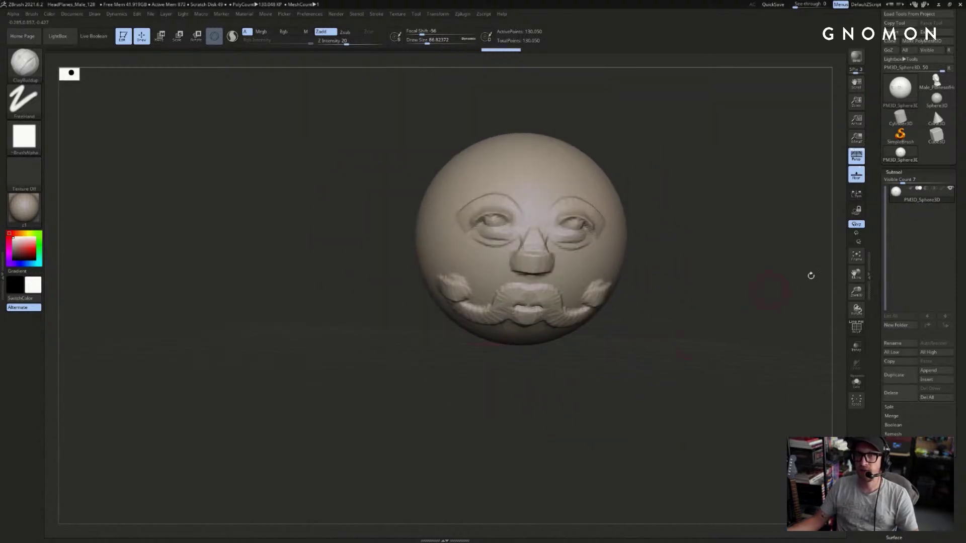
- Turn off the floor grid and examine the sculpted face on the sphere from the front and side
left_click(856, 175)
right_click_drag(668, 315, 672, 335, "ctrl")
right_click_drag(672, 336, 651, 386)
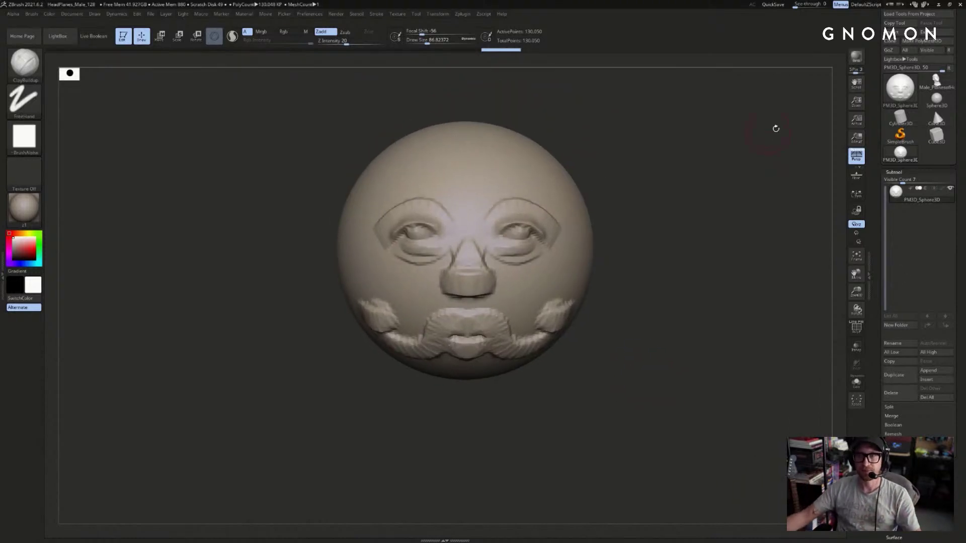
mouse_move(767, 261)
right_mouse_down()
mouse_move(798, 263)
mouse_move(786, 252)
mouse_move(751, 252)
mouse_move(776, 248)
mouse_move(772, 222)
mouse_move(797, 213)
mouse_move(773, 221)
right_mouse_up()
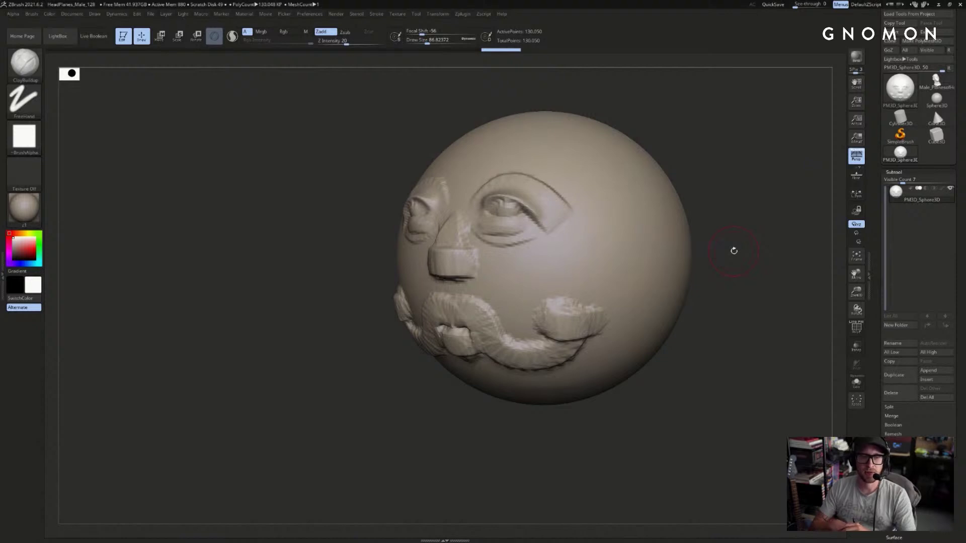
right_click_drag(704, 205, 813, 225)
right_click_drag(832, 150, 820, 147)
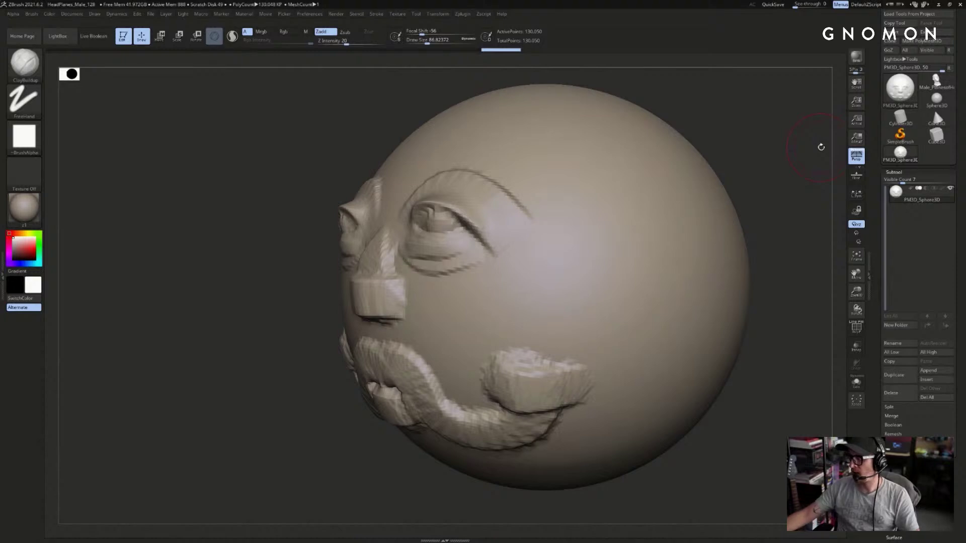
right_click_drag(780, 134, 785, 133)
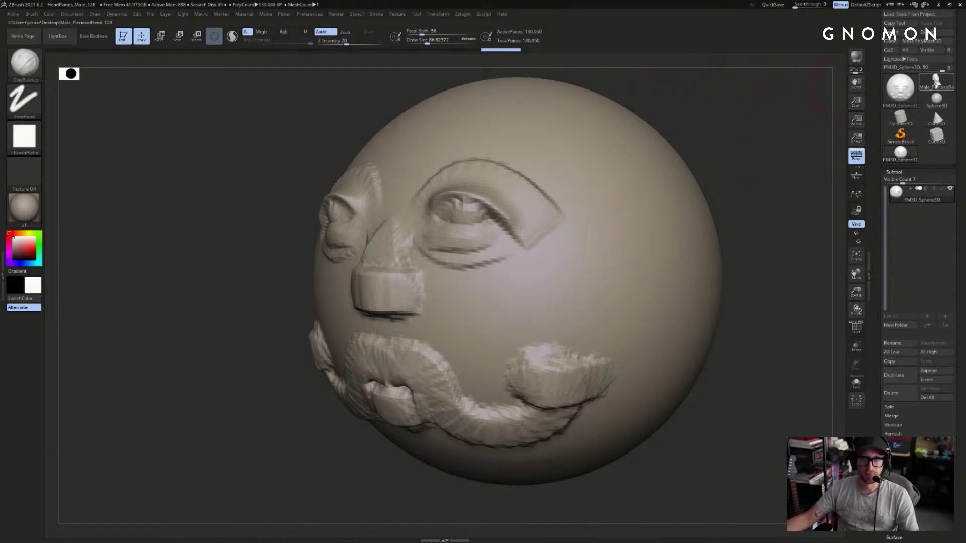
- Switch to the planar male head and examine its forehead, eye socket and nose planes from the side and front
left_click(935, 81)
mouse_move(746, 120)
right_mouse_down()
mouse_move(765, 125)
mouse_move(748, 136)
mouse_move(769, 137)
right_mouse_up()
left_click_drag(769, 137, 766, 138)
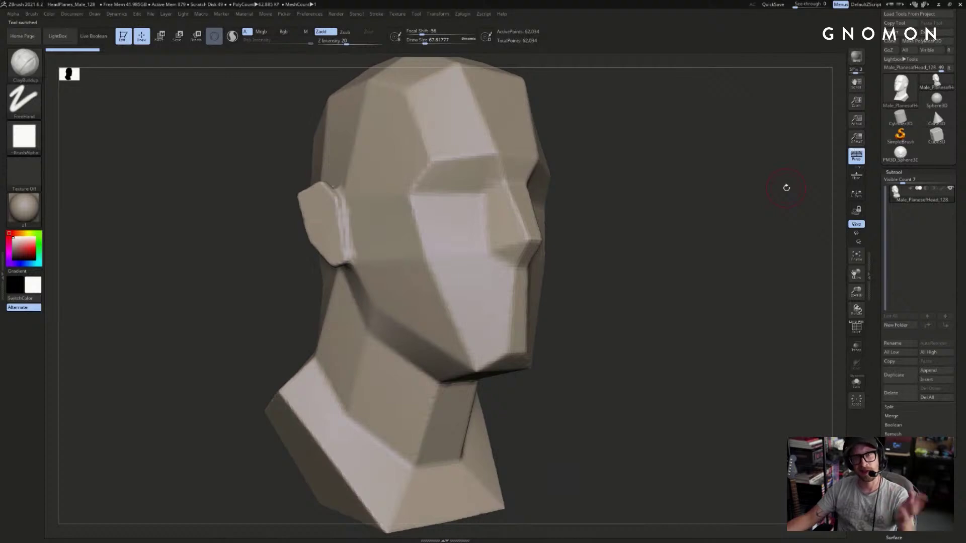
right_click_drag(735, 173, 775, 200, "alt")
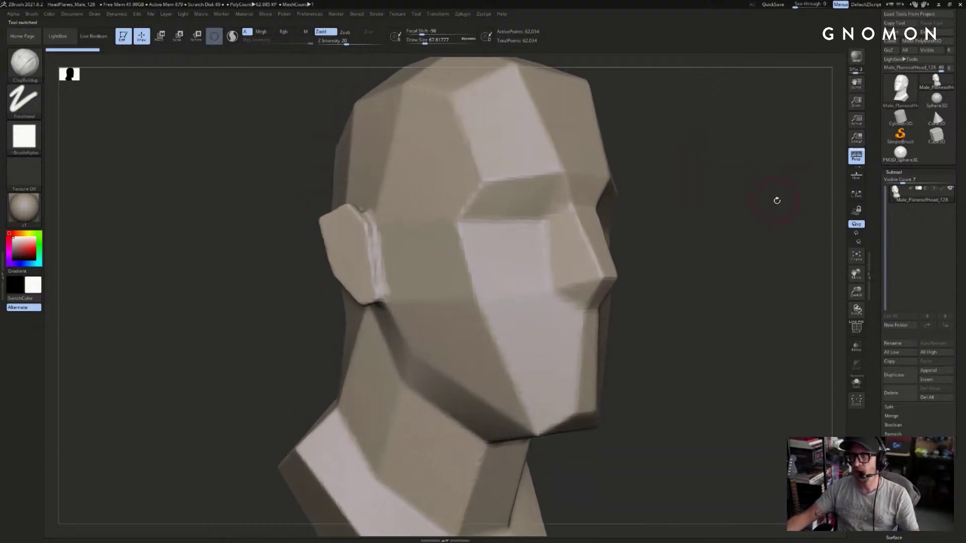
key("s")
left_click_drag(517, 176, 513, 176)
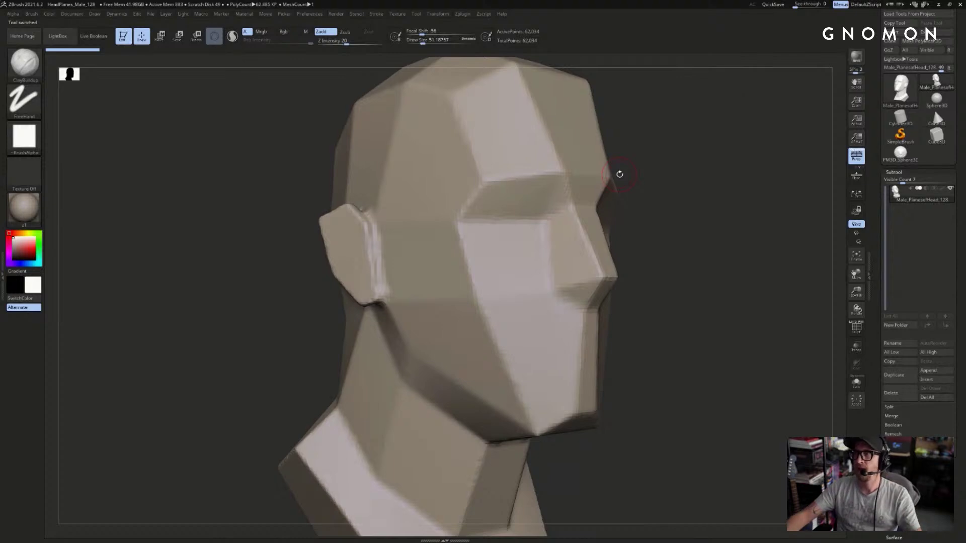
left_click_drag(675, 112, 635, 132)
mouse_move(525, 187)
left_mouse_down("ctrl")
mouse_move(487, 77)
mouse_move(447, 190)
mouse_move(421, 105)
mouse_move(475, 76)
left_mouse_up("ctrl")
mouse_move(717, 155)
left_mouse_down()
mouse_move(659, 136)
mouse_move(754, 147)
left_mouse_up()
left_click_drag(756, 146, 750, 182, "ctrl")
left_click_drag(719, 166, 685, 189)
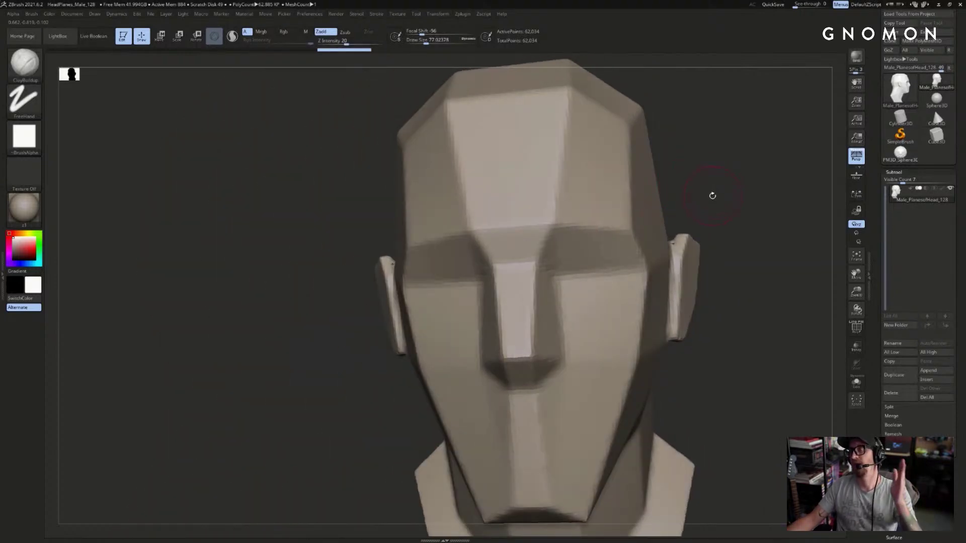
mouse_move(789, 190)
left_mouse_down()
mouse_move(710, 178)
mouse_move(771, 142)
mouse_move(745, 228)
mouse_move(681, 140)
left_mouse_up()
- Switch back to the sphere and undo the mouth, nose and eyeball strokes back to the basic eye shapes
left_click(905, 160)
key("ctrl+z")
key("ctrl+z")
key("ctrl+z")
key("ctrl+z")
key("ctrl+z")
key("ctrl+z")
key("ctrl+z")
key("ctrl+z")
key("ctrl+z")
key("ctrl+z")
key("ctrl+z")
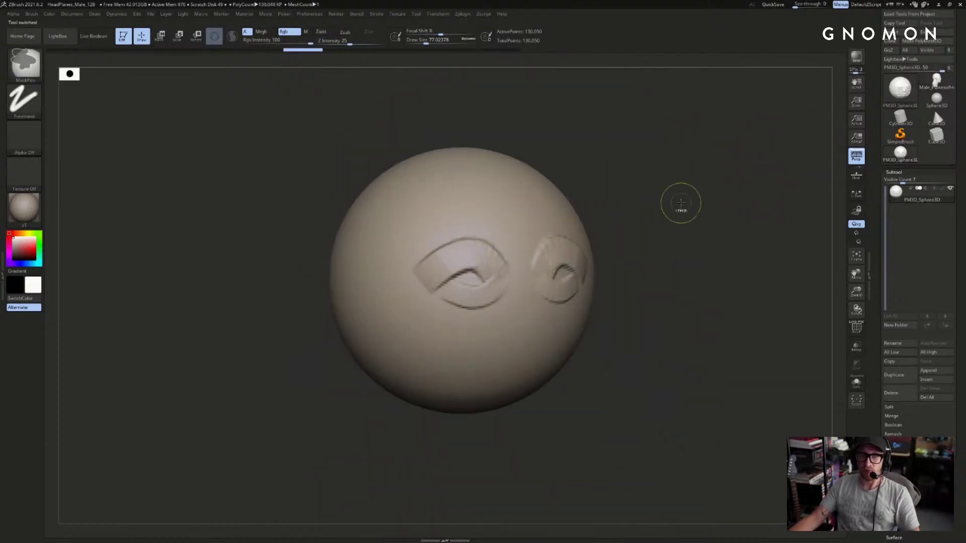
- Check the sphere's polygon wireframe and build up rounded eyeball and lid forms in the eyes at a draw size of about 41
mouse_move(659, 206)
left_mouse_down("alt")
mouse_move(687, 196)
mouse_move(715, 366)
mouse_move(765, 297)
mouse_move(712, 271)
left_mouse_up("alt")
key("shift+f")
key("shift+f")
key("s")
key("s")
mouse_move(554, 278)
left_mouse_down()
mouse_move(485, 274)
mouse_move(469, 296)
left_mouse_up()
key("s")
mouse_move(536, 294)
left_mouse_down()
mouse_move(493, 302)
mouse_move(535, 291)
mouse_move(484, 291)
mouse_move(543, 276)
mouse_move(539, 285)
left_mouse_up()
left_click_drag(500, 289, 541, 283)
right_click_drag(568, 285, 635, 276)
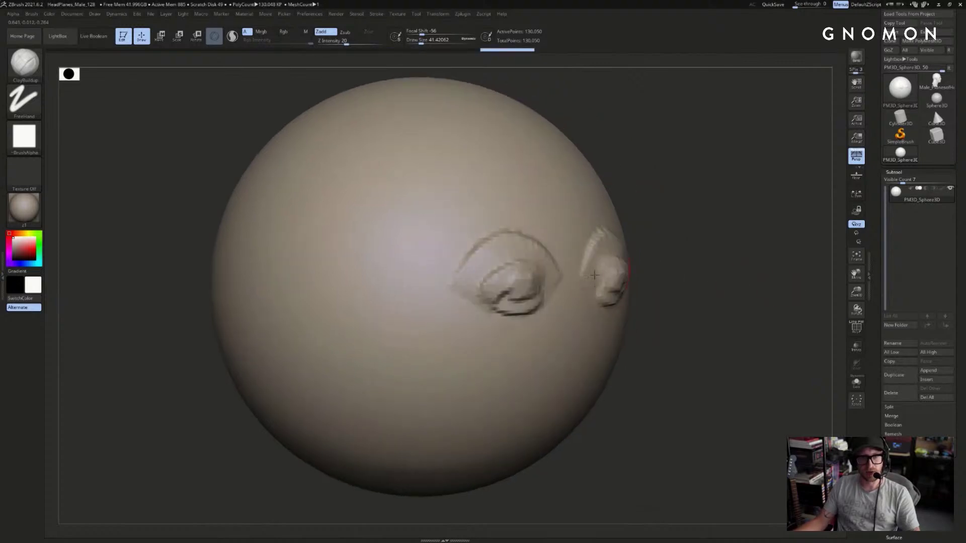
- Undo the last eyeball stroke and build fuller upper and lower lids around the sphere's eyes
key("ctrl+z")
key("s")
left_click_drag(538, 279, 541, 279)
mouse_move(531, 264)
left_mouse_down()
mouse_move(495, 271)
mouse_move(475, 292)
mouse_move(508, 252)
mouse_move(472, 286)
left_mouse_up()
mouse_move(564, 296)
left_mouse_down()
mouse_move(528, 304)
mouse_move(540, 302)
left_mouse_up()
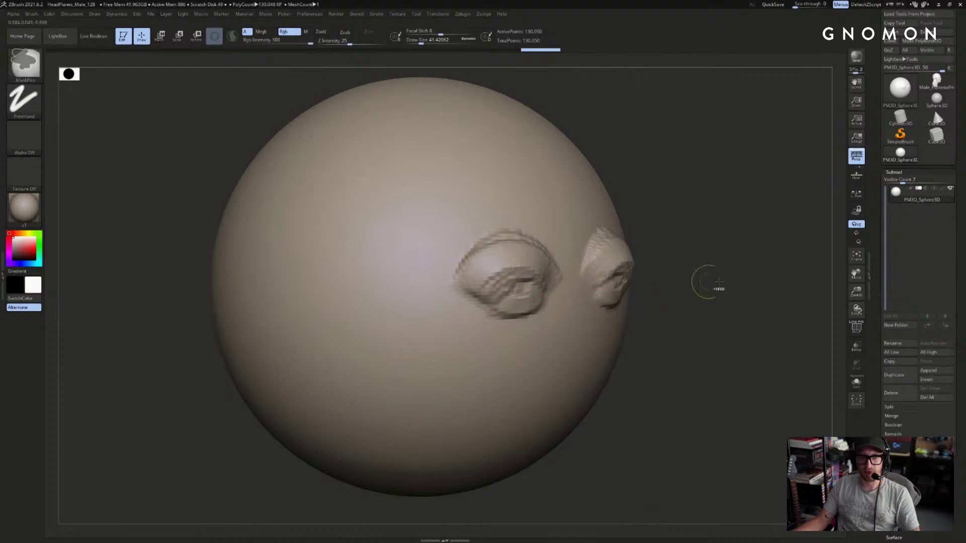
- Undo the recent eyelid strokes on the sphere
key("ctrl+z")
key("ctrl+z")
key("ctrl+z")
key("ctrl+z")
key("ctrl+z")
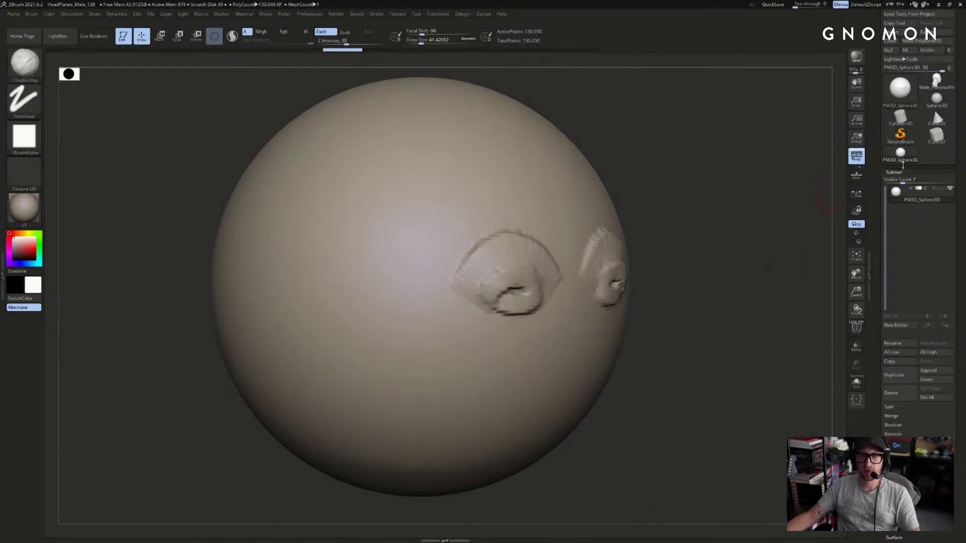
- Switch to the planar male head and sculpt brow ridges and upper eyelids in its eye sockets at a draw size of about 80
left_click(935, 82)
mouse_move(720, 177)
left_mouse_down()
mouse_move(748, 255)
mouse_move(470, 241)
mouse_move(476, 250)
left_mouse_up()
left_click_drag(776, 242, 694, 244, "shift")
key("ctrl+z")
left_click_drag(539, 255, 483, 246)
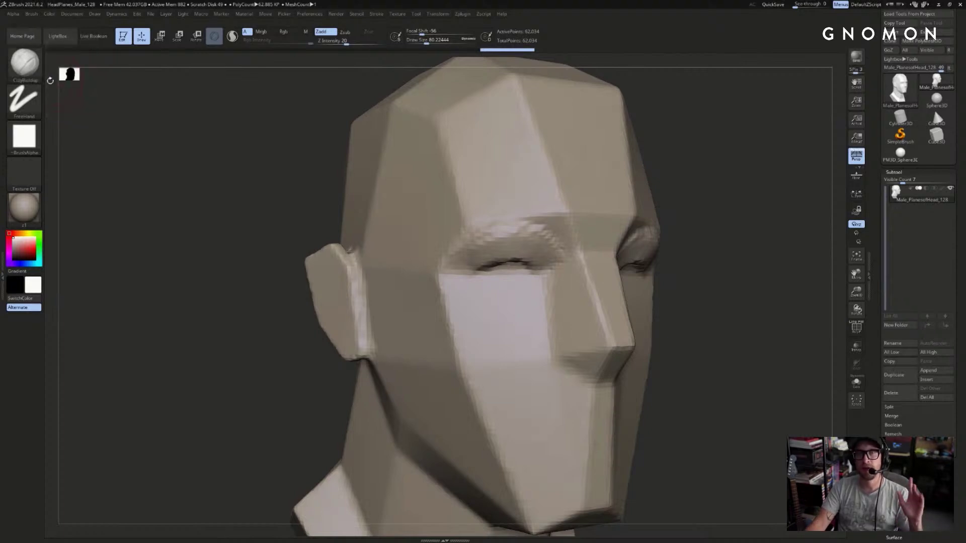
- Examine the head's eye area from several angles and look over the available sculpting brushes
left_click_drag(150, 129, 156, 121)
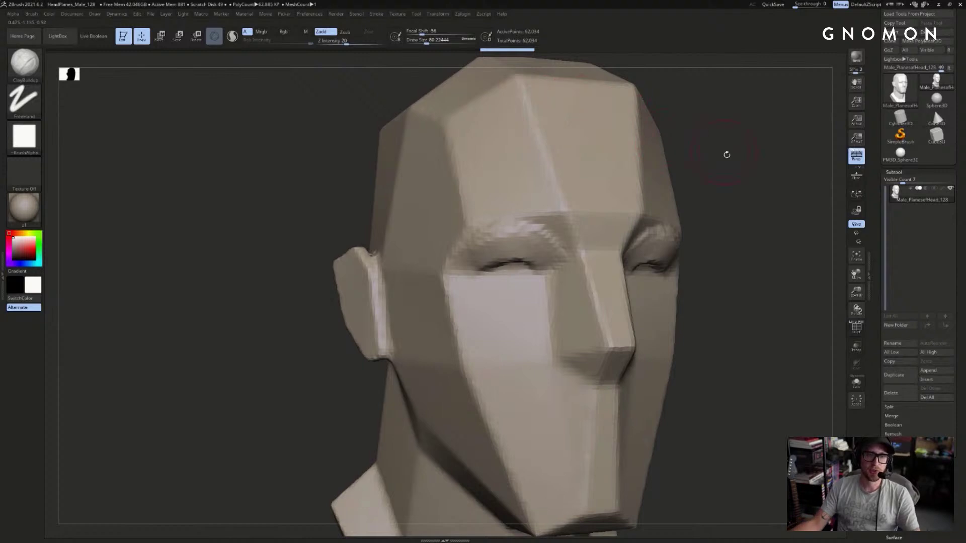
left_click_drag(751, 157, 744, 152)
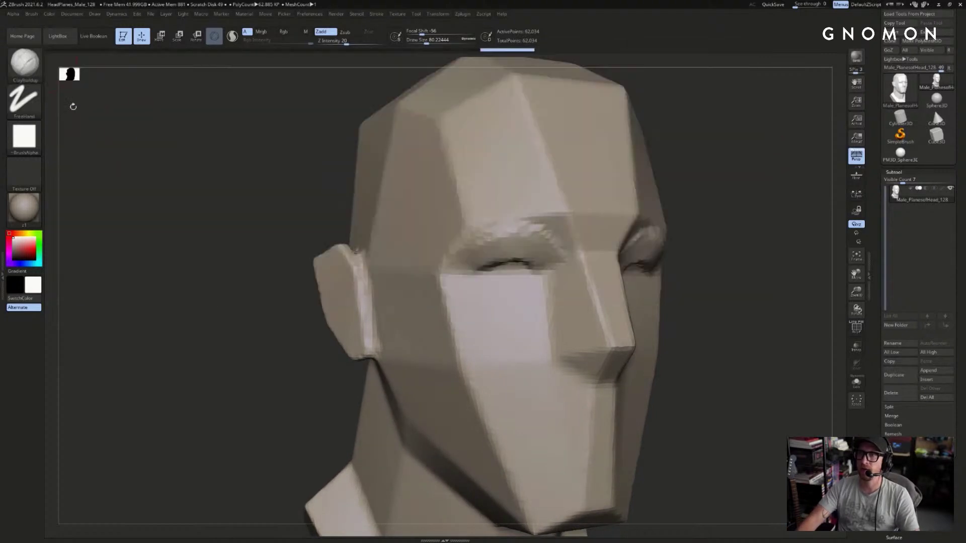
left_click(24, 62)
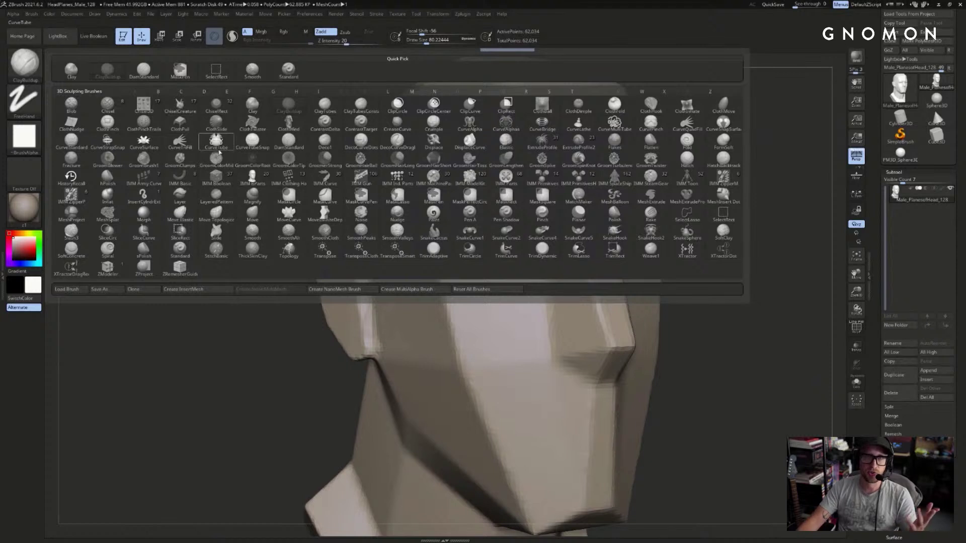
mouse_move(793, 206)
left_mouse_down()
mouse_move(761, 217)
mouse_move(749, 193)
left_mouse_up()
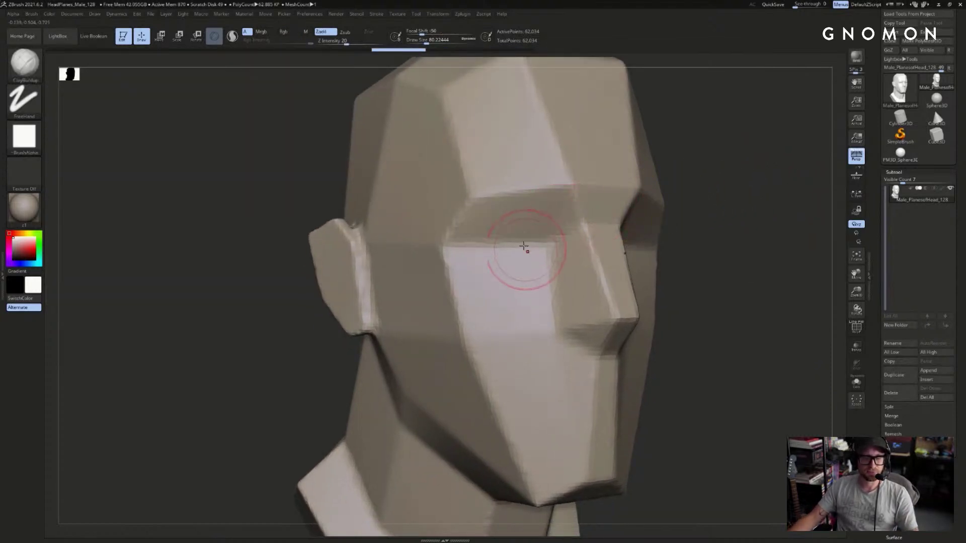
- Sculpt the brow ridges with upper and lower eyelids on the planar head, using a draw size of about 65
key("s")
left_click_drag(520, 231, 477, 225)
mouse_move(541, 220)
left_mouse_down()
mouse_move(472, 229)
mouse_move(503, 227)
left_mouse_up()
key("s")
left_click_drag(528, 263, 546, 253)
key("ctrl+z")
key("bracketleft")
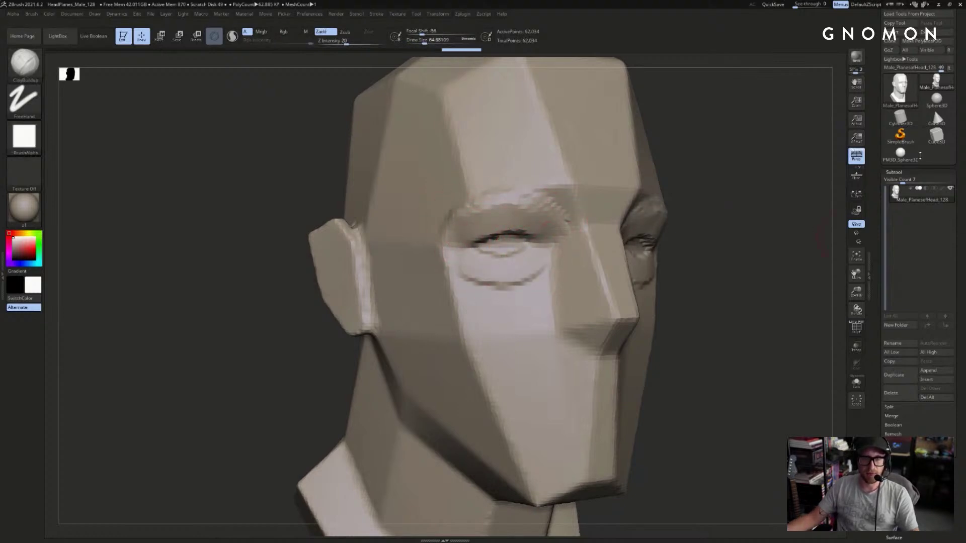
- Switch back to the sphere and refine its eyes with upper lids and round eyeballs at a draw size of about 39
left_click(900, 154)
mouse_move(582, 349)
left_mouse_down()
mouse_move(512, 361)
mouse_move(579, 368)
left_mouse_up()
key("ctrl+z")
key("ctrl+z")
key("ctrl+z")
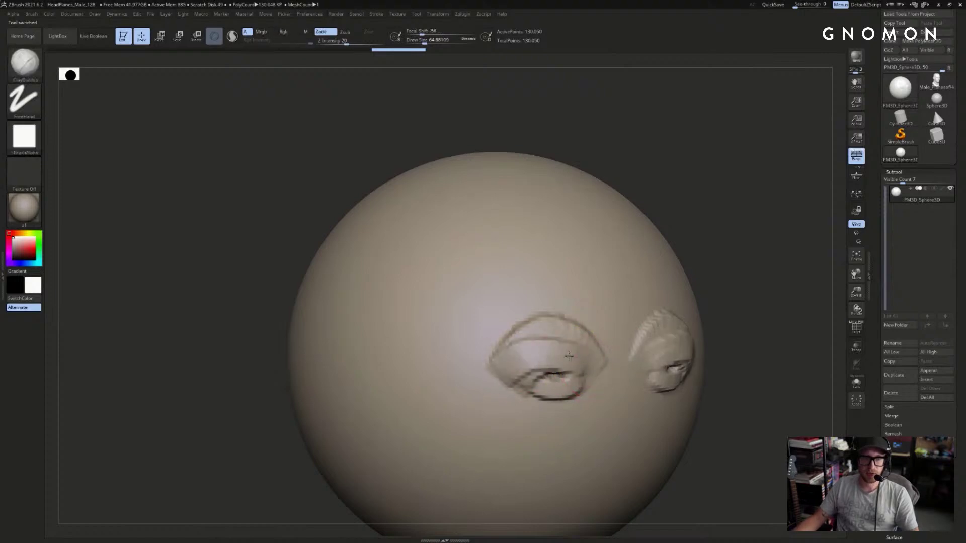
left_click_drag(810, 296, 735, 225, "alt")
key("ctrl+shift+z")
key("ctrl+shift+z")
key("bracketleft")
mouse_move(500, 255)
left_mouse_down()
mouse_move(458, 266)
mouse_move(478, 248)
left_mouse_up()
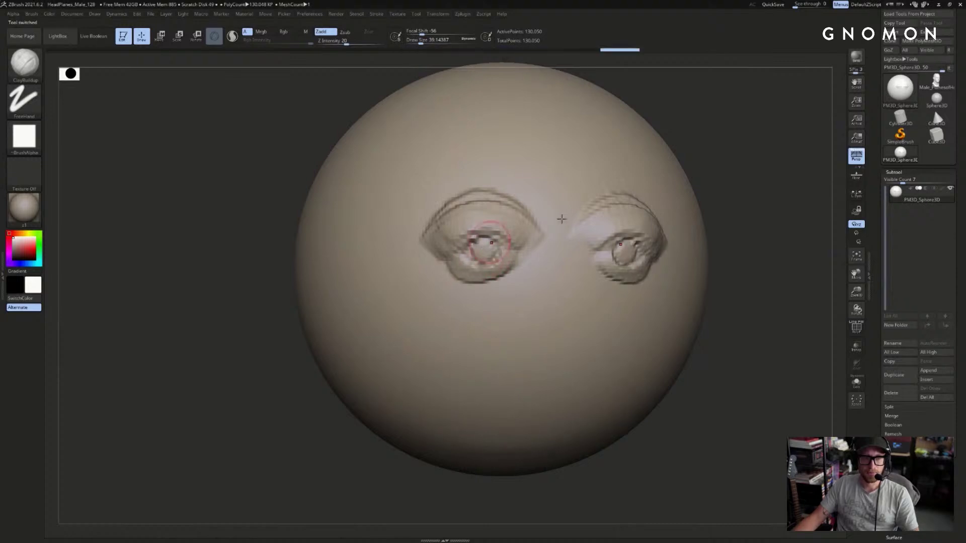
left_click_drag(825, 196, 778, 182)
- Switch to the planar male head and smooth the eyelids and the area beneath the eyes
left_click(935, 81)
left_click_drag(725, 143, 725, 181)
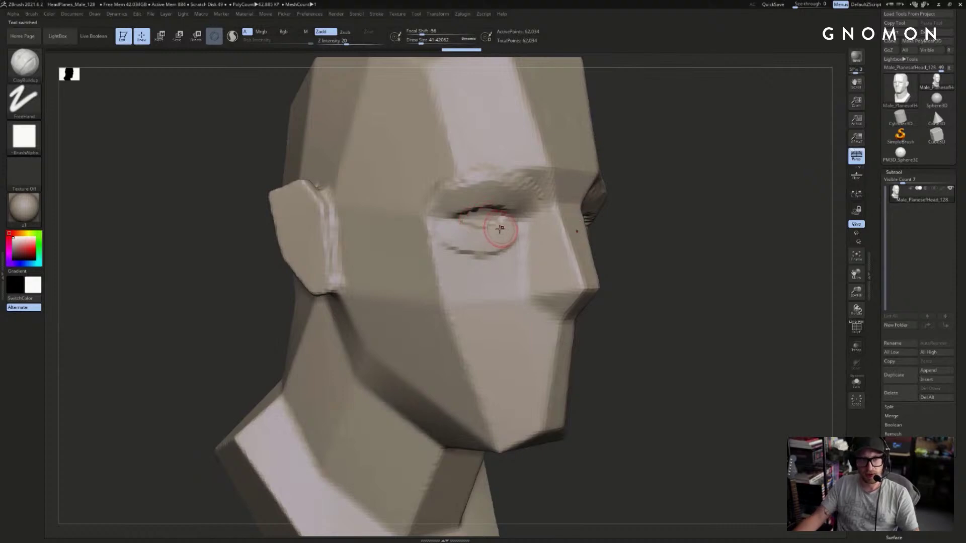
mouse_move(658, 193)
left_mouse_down()
mouse_move(758, 198)
mouse_move(664, 196)
left_mouse_up()
left_click_drag(532, 216, 511, 226, "shift")
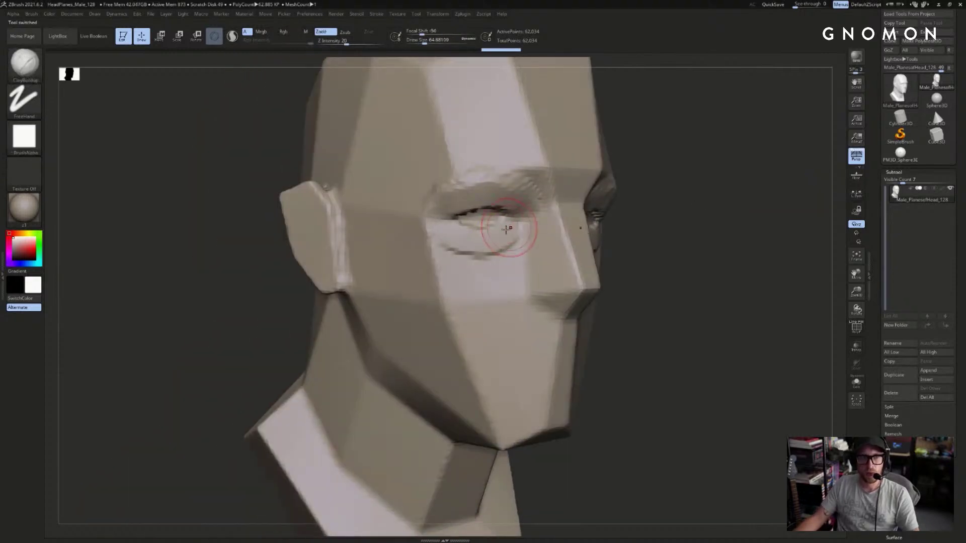
left_click_drag(788, 194, 647, 212)
left_click_drag(496, 233, 478, 244, "shift")
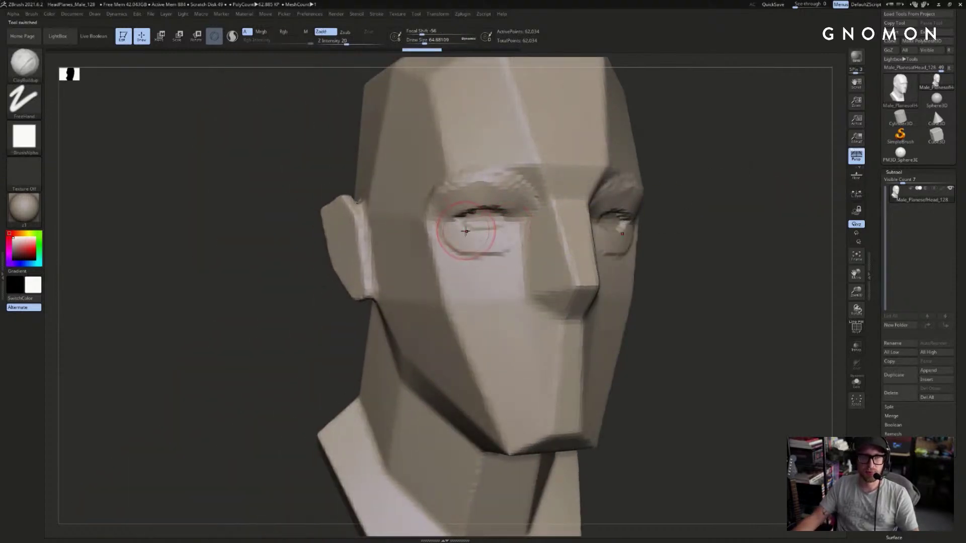
mouse_move(673, 197)
left_mouse_down()
mouse_move(765, 194)
mouse_move(722, 190)
left_mouse_up()
- Undo all the eye strokes on the planar head back to its flat socket planes
key("ctrl+z")
key("ctrl+z")
key("ctrl+z")
key("ctrl+z")
key("ctrl+z")
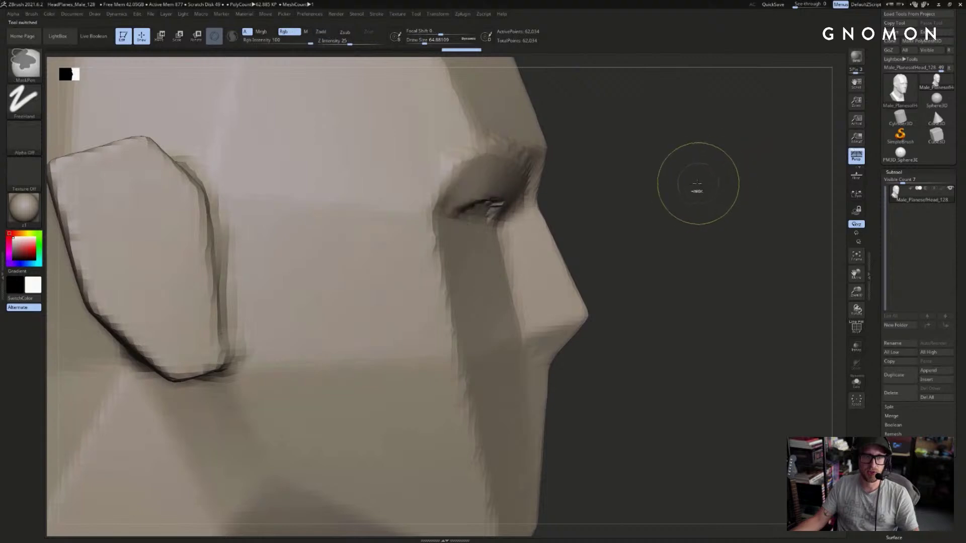
key("ctrl+shift+z")
key("ctrl+z")
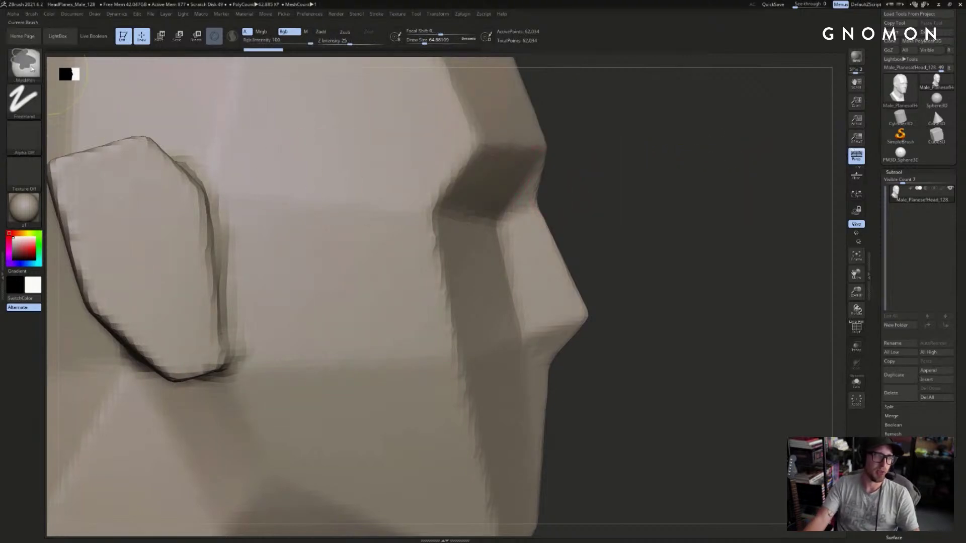
- Choose the MaskLasso brush to mask the head's eye and nose region in profile, and clear that mask
left_click(24, 63)
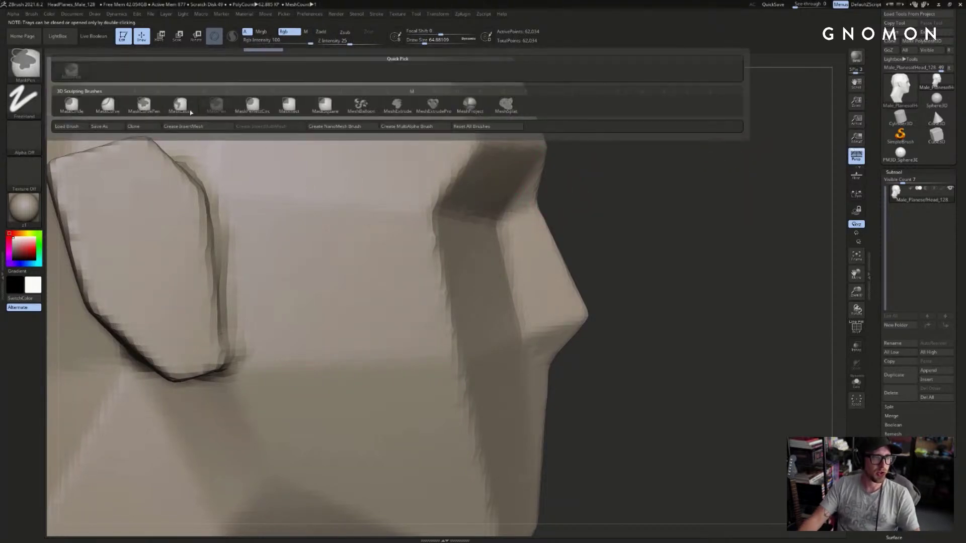
left_click(180, 104)
mouse_move(505, 225)
left_mouse_down()
mouse_move(574, 455)
mouse_move(800, 382)
mouse_move(744, 157)
mouse_move(701, 121)
mouse_move(666, 121)
mouse_move(731, 127)
mouse_move(670, 120)
left_mouse_up()
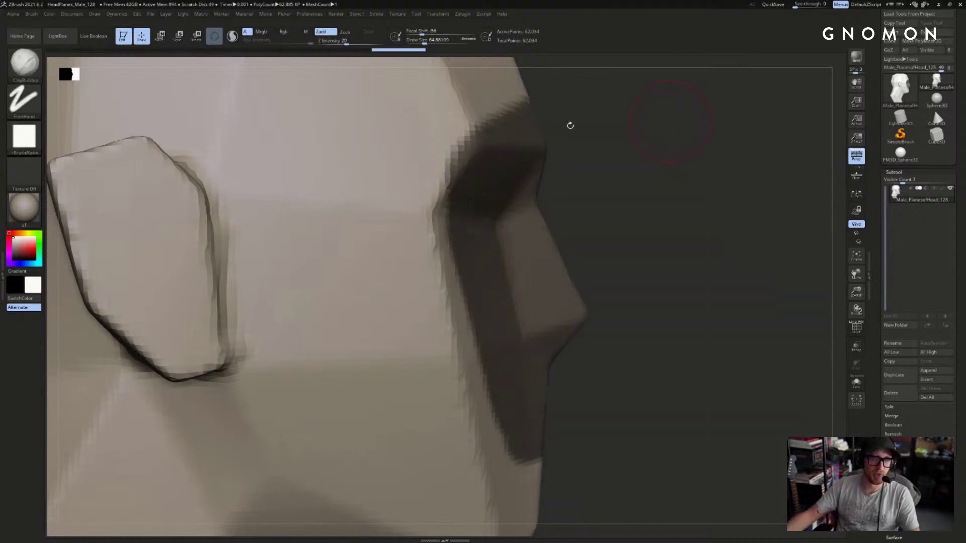
left_click(571, 124, "ctrl")
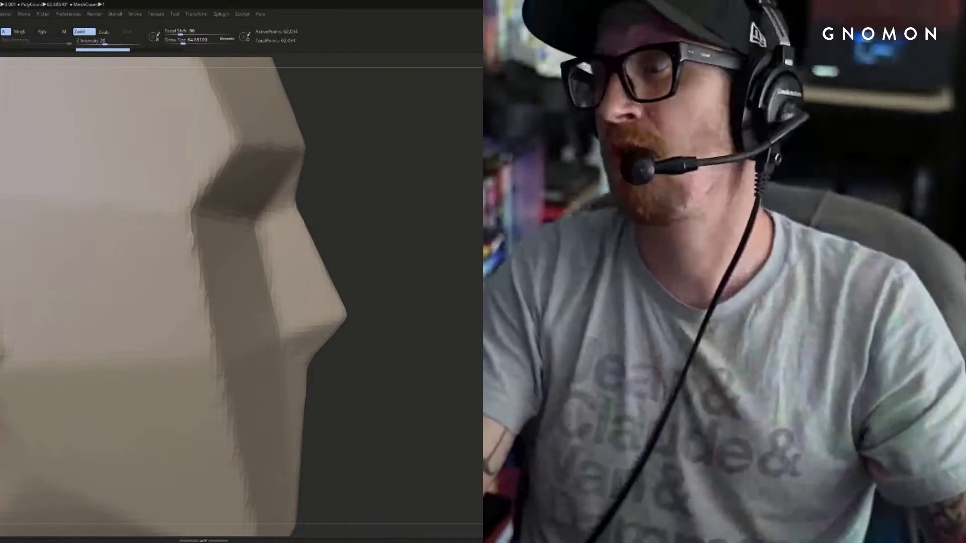
- Sculpt upper lids, lower lids and eyeballs into the planar head's eye sockets at a draw size of about 51
mouse_move(445, 220)
left_mouse_down()
mouse_move(313, 204)
mouse_move(291, 173)
mouse_move(297, 198)
mouse_move(305, 198)
left_mouse_up()
key("ctrl+z")
key("s")
mouse_move(303, 198)
left_mouse_down()
mouse_move(217, 196)
mouse_move(216, 205)
mouse_move(297, 197)
left_mouse_up()
key("ctrl+z")
key("s")
mouse_move(453, 203)
left_mouse_down()
mouse_move(481, 206)
mouse_move(357, 222)
mouse_move(292, 182)
left_mouse_up()
mouse_move(312, 222)
left_mouse_down()
mouse_move(274, 243)
mouse_move(242, 234)
mouse_move(255, 224)
mouse_move(312, 232)
left_mouse_up()
key("ctrl+z")
key("ctrl+z")
left_click_drag(241, 230, 307, 242)
mouse_move(151, 281)
right_mouse_down()
mouse_move(242, 275)
mouse_move(191, 271)
right_mouse_up()
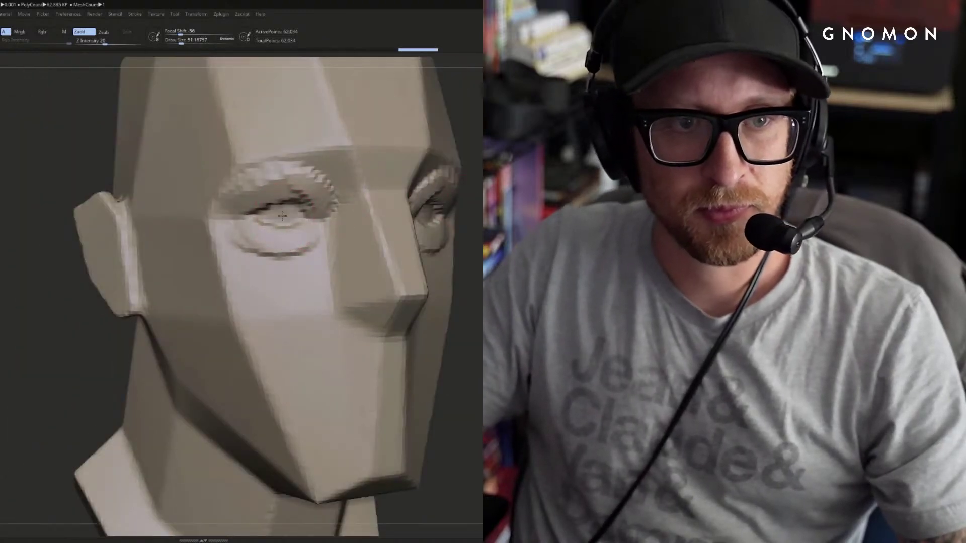
left_click_drag(294, 216, 285, 213)
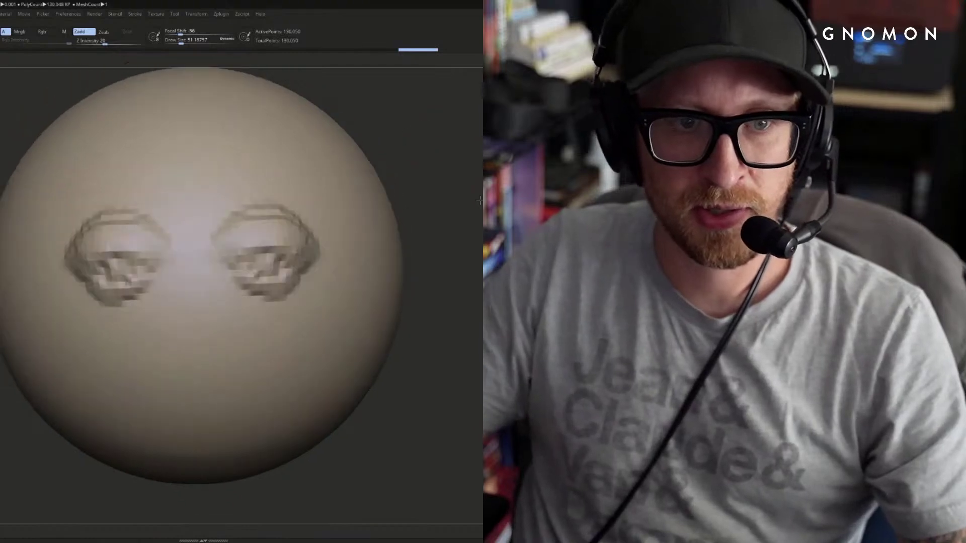
- Compare the eye contours of the sphere and the planar head in profile, tracing them with MaskLasso
right_click_drag(479, 200, 107, 363)
mouse_move(30, 347)
right_mouse_down("alt")
mouse_move(89, 227)
mouse_move(172, 206)
mouse_move(203, 255)
mouse_move(187, 166)
right_mouse_up("alt")
mouse_move(189, 135)
left_mouse_down("ctrl")
mouse_move(298, 254)
mouse_move(247, 413)
mouse_move(322, 302)
mouse_move(280, 355)
mouse_move(176, 372)
mouse_move(209, 380)
left_mouse_up("ctrl")
mouse_move(209, 380)
right_mouse_down()
mouse_move(151, 386)
mouse_move(159, 386)
right_mouse_up()
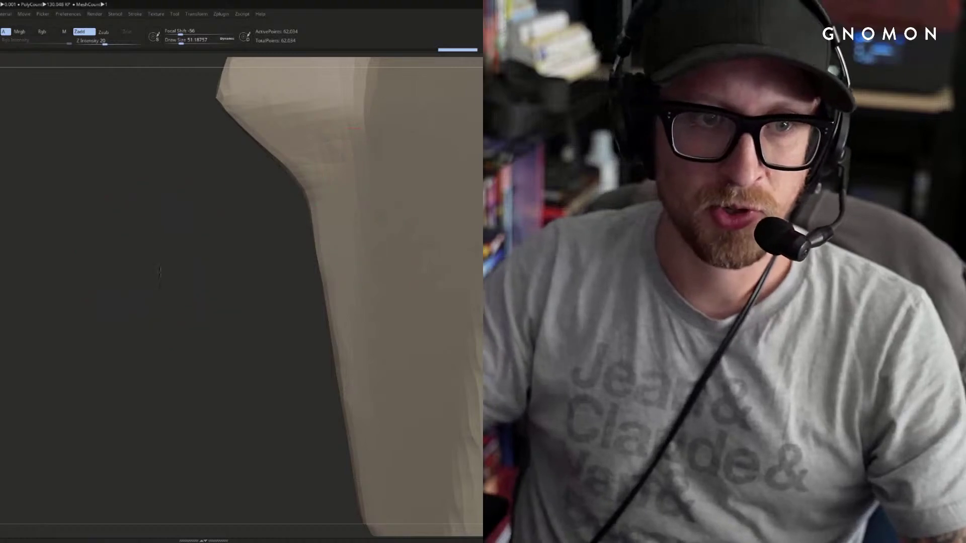
mouse_move(211, 221)
right_mouse_down()
mouse_move(160, 237)
mouse_move(136, 366)
mouse_move(150, 254)
mouse_move(125, 321)
mouse_move(103, 317)
mouse_move(107, 283)
right_mouse_up()
mouse_move(114, 133)
left_mouse_down("ctrl")
mouse_move(204, 294)
mouse_move(337, 257)
mouse_move(359, 267)
mouse_move(184, 466)
mouse_move(122, 204)
mouse_move(149, 186)
left_mouse_up("ctrl")
left_click_drag(163, 146, 142, 470, "ctrl")
mouse_move(54, 433)
left_mouse_down()
mouse_move(38, 445)
mouse_move(35, 436)
mouse_move(94, 428)
left_mouse_up()
key("ctrl+shift+z")
key("ctrl+z")
- Refine the planar head's upper lid and eyeball with short strokes at a draw size of about 51
left_click_drag(420, 194, 480, 206)
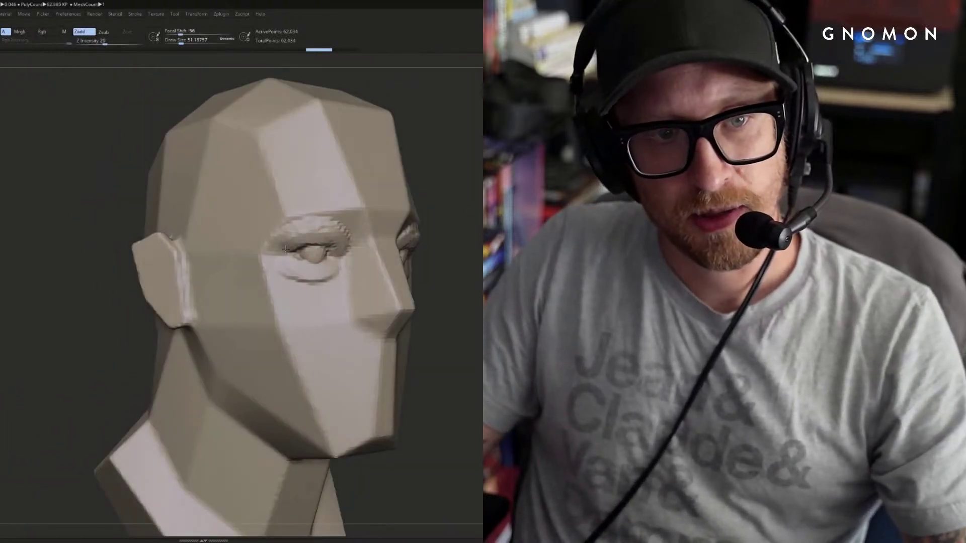
left_click_drag(292, 244, 297, 248)
left_click_drag(289, 249, 324, 246)
mouse_move(317, 241)
right_mouse_down("alt")
mouse_move(322, 252)
mouse_move(263, 289)
right_mouse_up("alt")
key("ctrl+z")
key("ctrl+z")
key("ctrl+shift+z")
key("ctrl+shift+z")
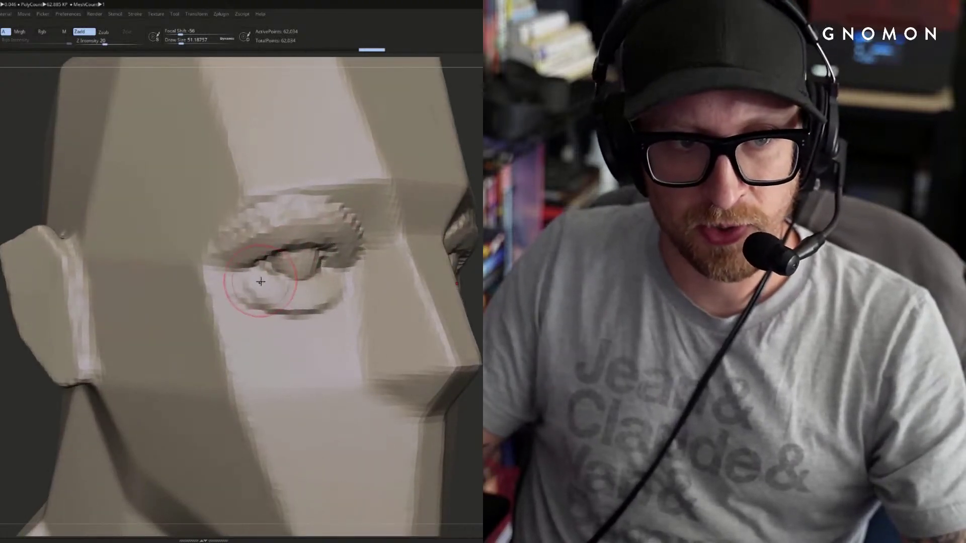
- Try to extend the planar head's upper lid outward past the outer eye corner and build up the lower lid
left_click_drag(260, 281, 315, 282)
mouse_move(340, 243)
left_mouse_down()
mouse_move(221, 208)
mouse_move(183, 297)
left_mouse_up()
mouse_move(259, 297)
left_mouse_down()
mouse_move(317, 311)
mouse_move(342, 291)
left_mouse_up()
right_click_drag(347, 294, 360, 281, "ctrl")
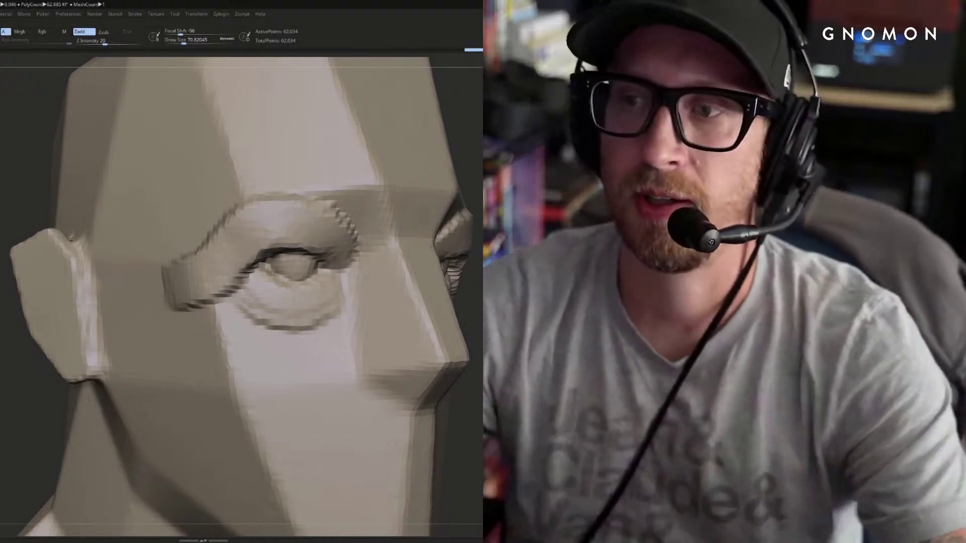
key("ctrl+z")
key("ctrl+z")
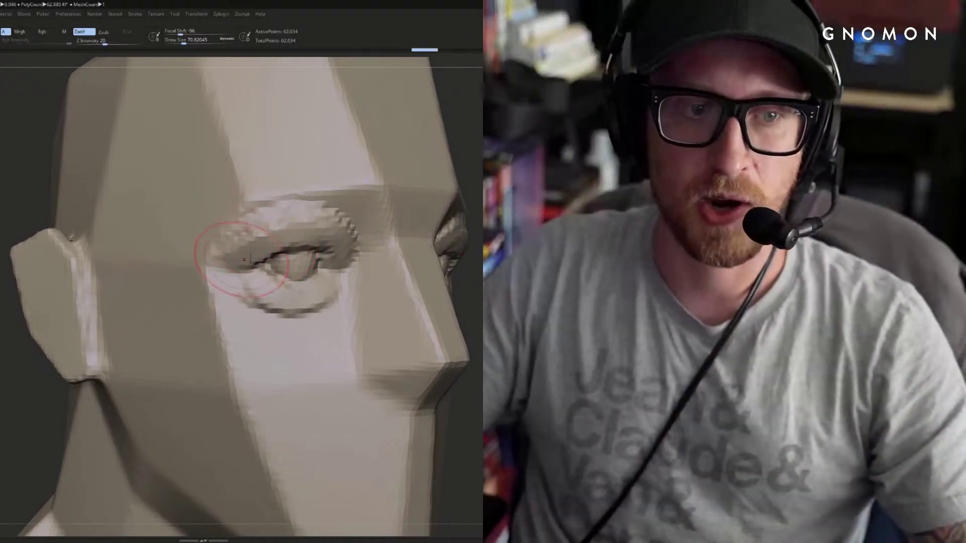
- Reduce the draw size to about 33 and refine the upper lid near the outer eye corner
key("s")
key("s")
left_click_drag(247, 263, 239, 264)
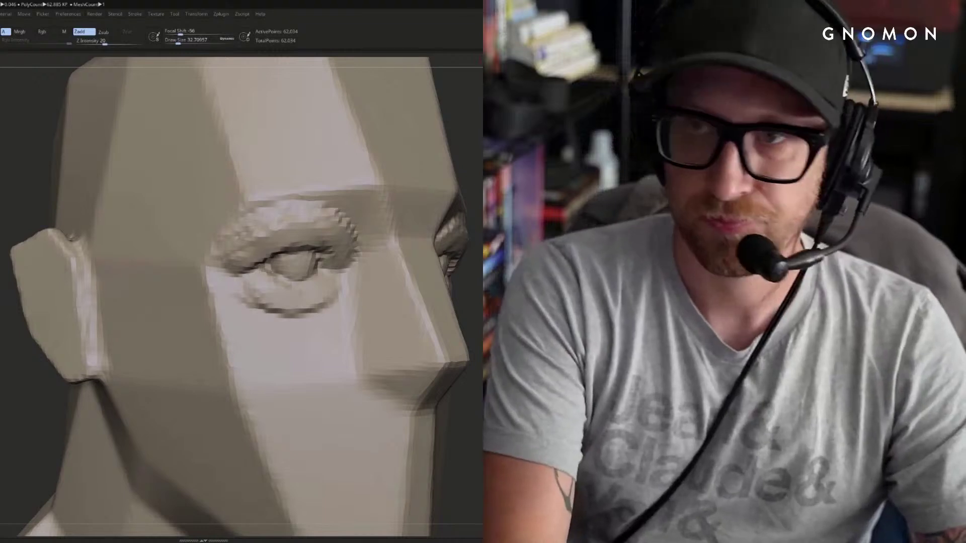
- Switch to the browser, browse the eyeball reference images and search Google Images for "eyeball profile"
left_click_drag(482, 7, 338, 7)
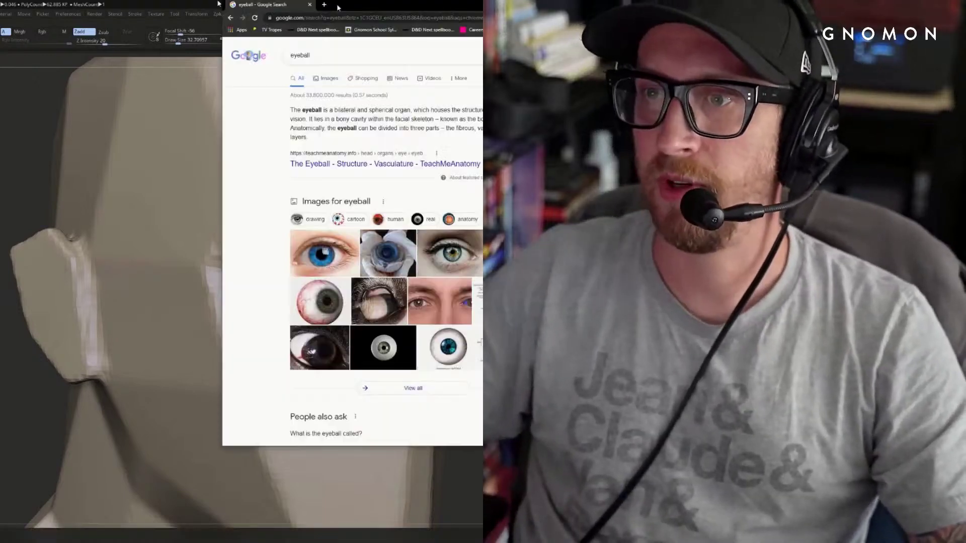
double_click(337, 7)
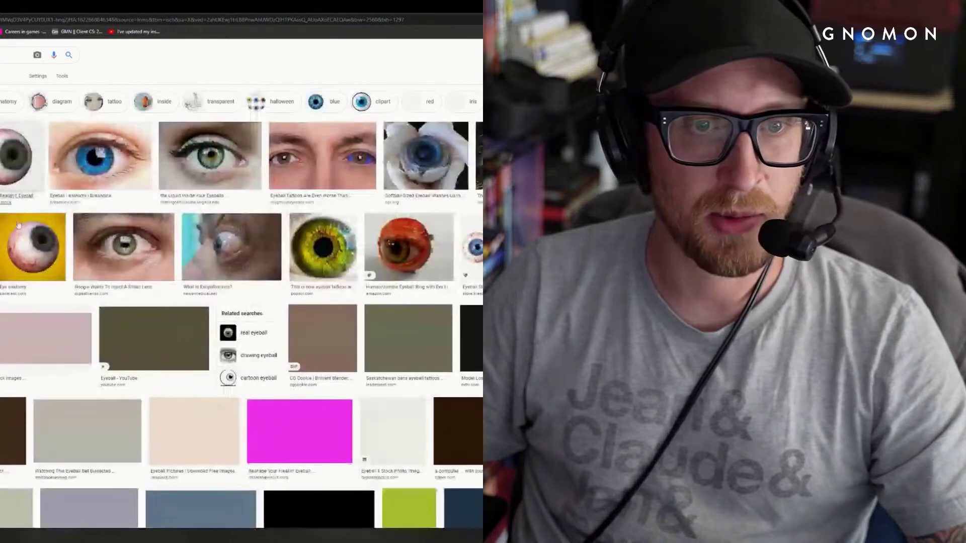
scroll(16, 327, "down", 4)
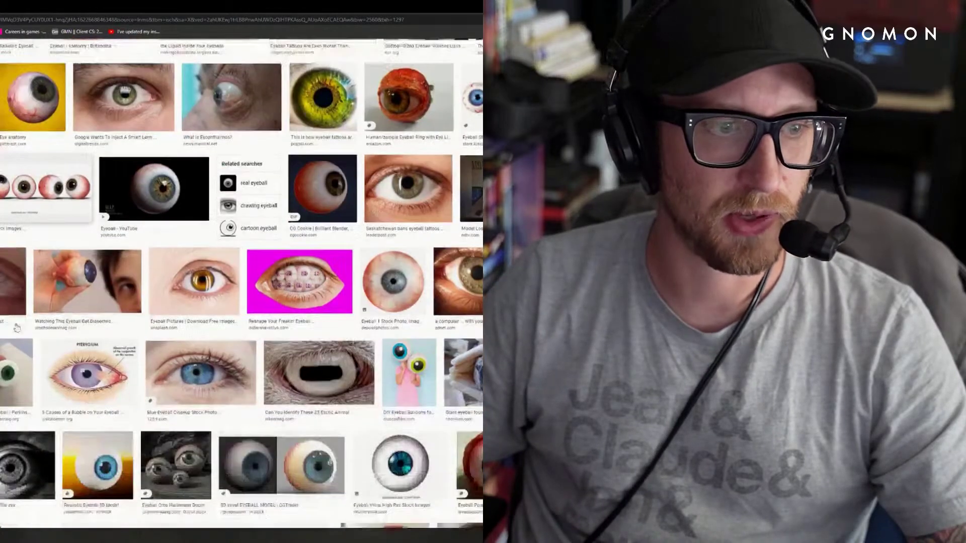
scroll(18, 315, "down", 2)
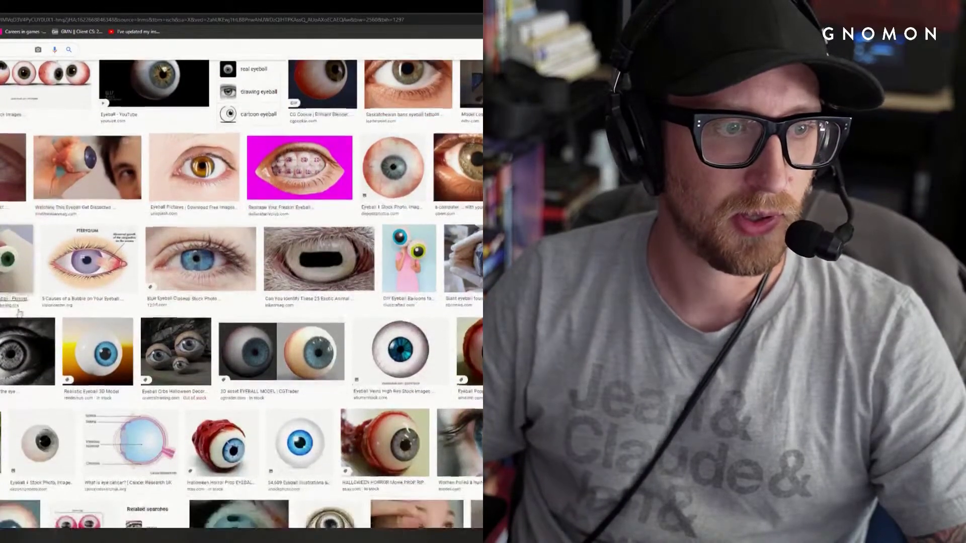
scroll(241, 284, "up", 5)
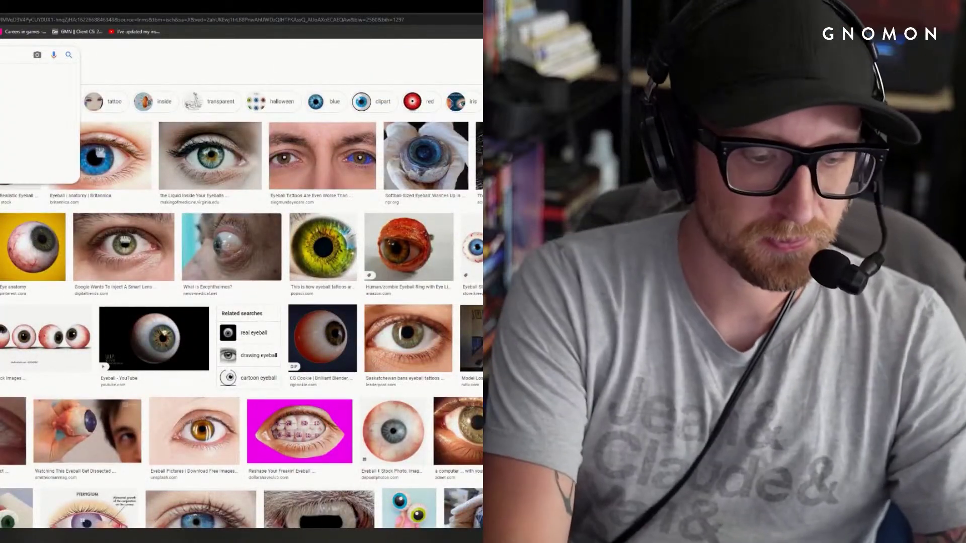
type("profile")
key("Return")
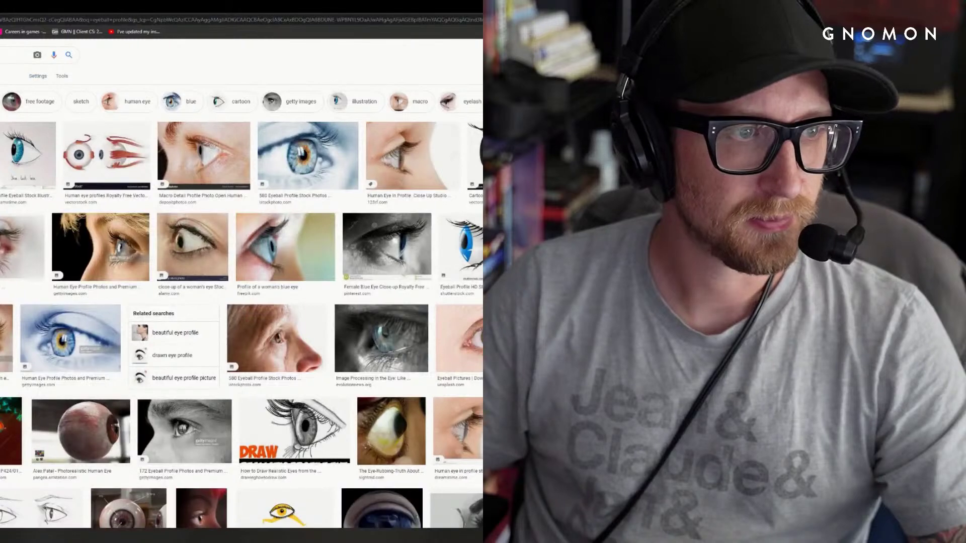
- Enlarge the Depositphotos macro profile photo of an eye to study the eyeball and lids, and close its preview
left_click(215, 152)
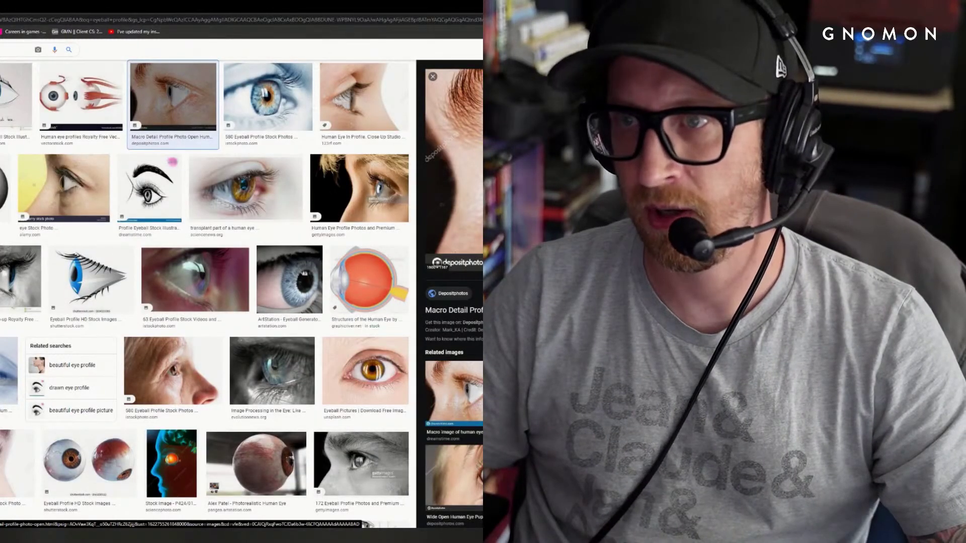
left_click_drag(481, 6, 286, 54)
scroll(243, 205, "up", 8, "ctrl")
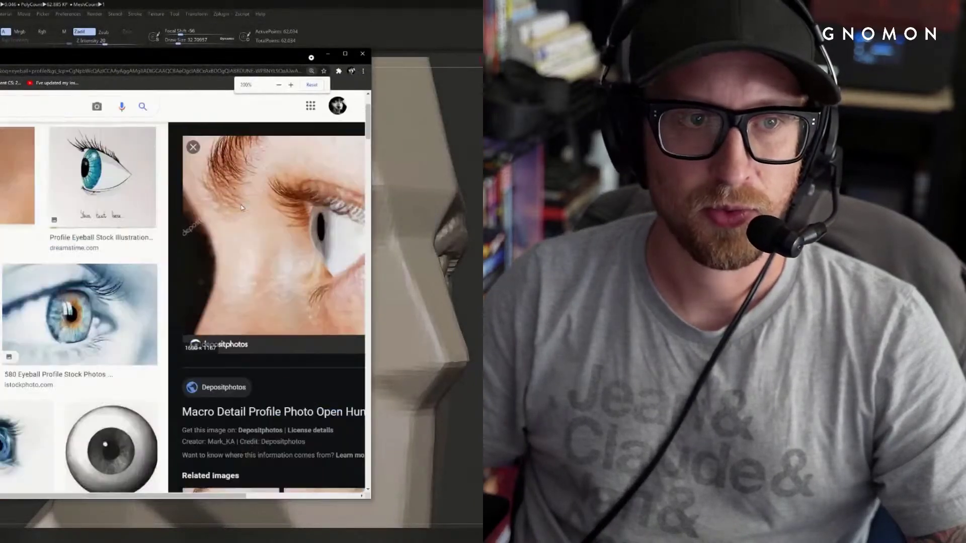
scroll(86, 287, "down", 2, "ctrl")
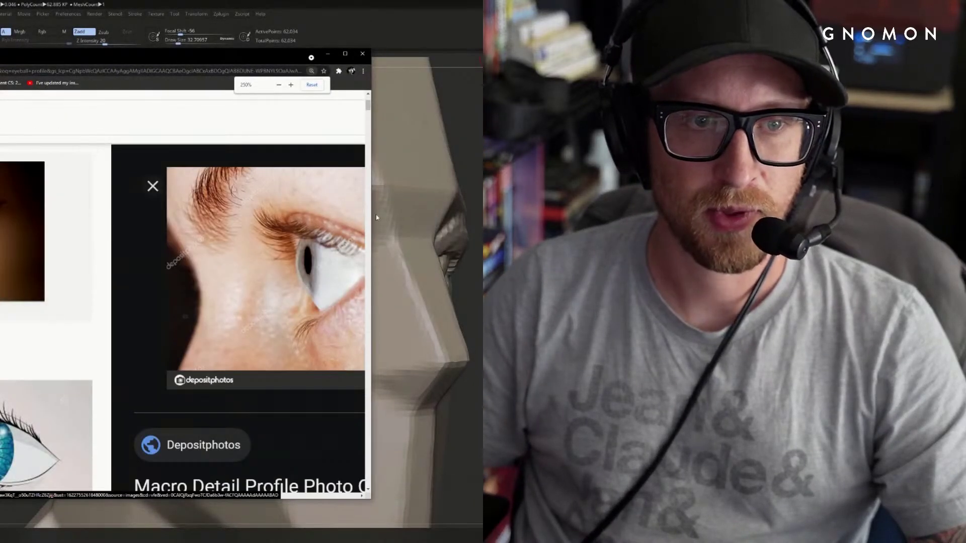
left_click_drag(258, 56, 192, 54)
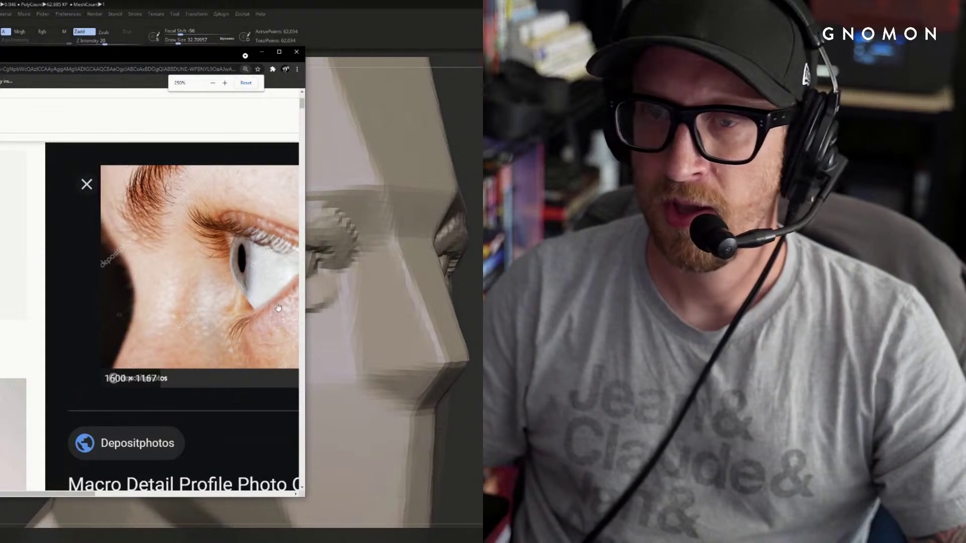
left_click_drag(306, 276, 459, 276)
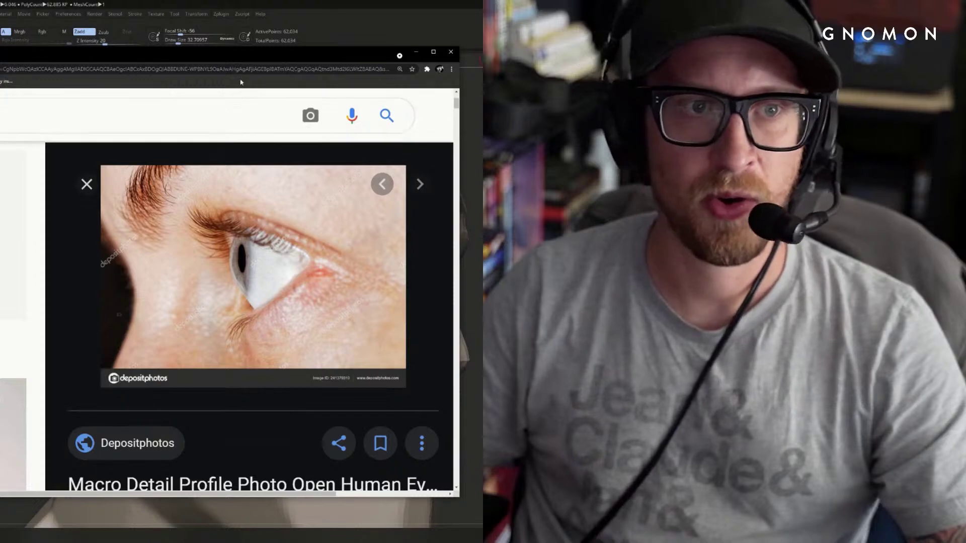
left_click_drag(242, 59, 440, 58)
key("Escape")
scroll(338, 304, "down", 4, "ctrl")
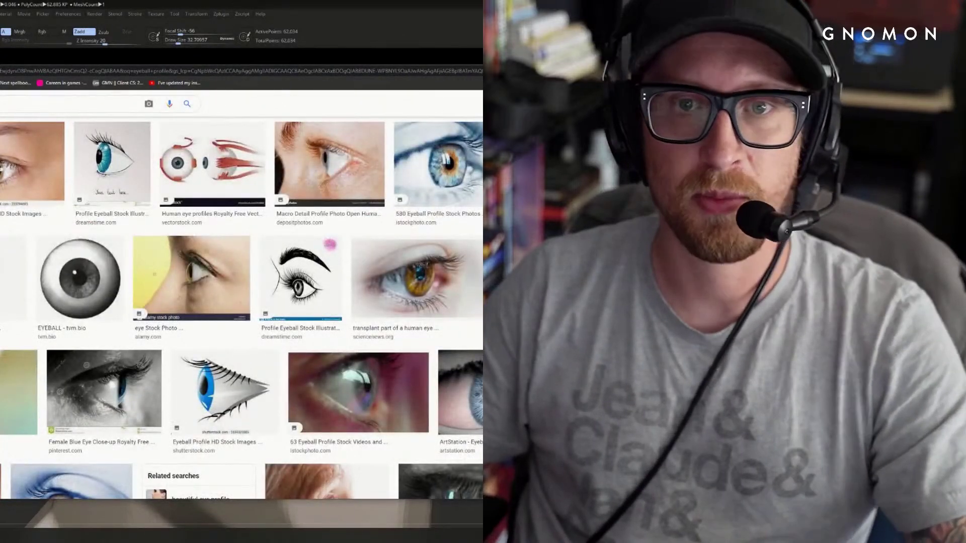
- Return to ZBrush and refine the planar head's lower lid at a draw size of about 33, checking it from other angles
key("alt+Tab")
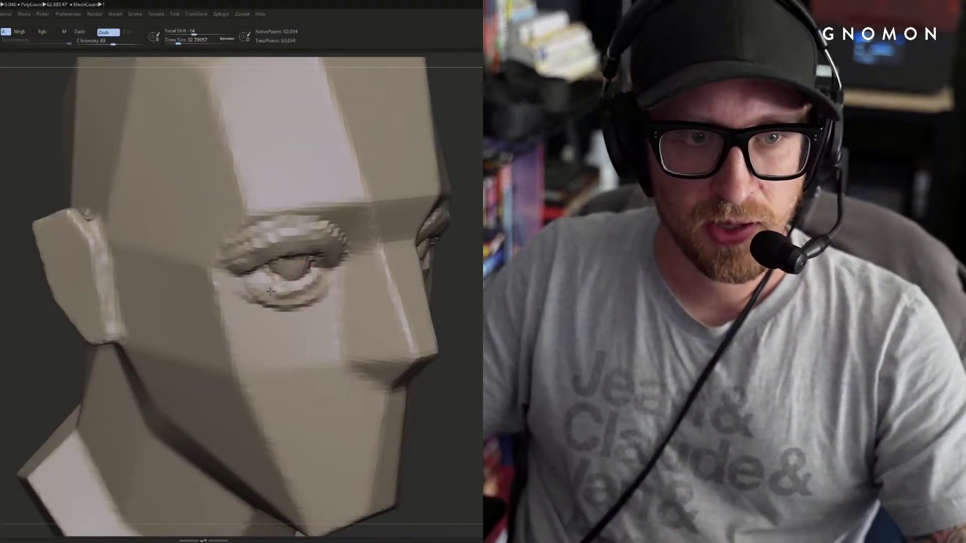
left_click_drag(273, 283, 292, 284)
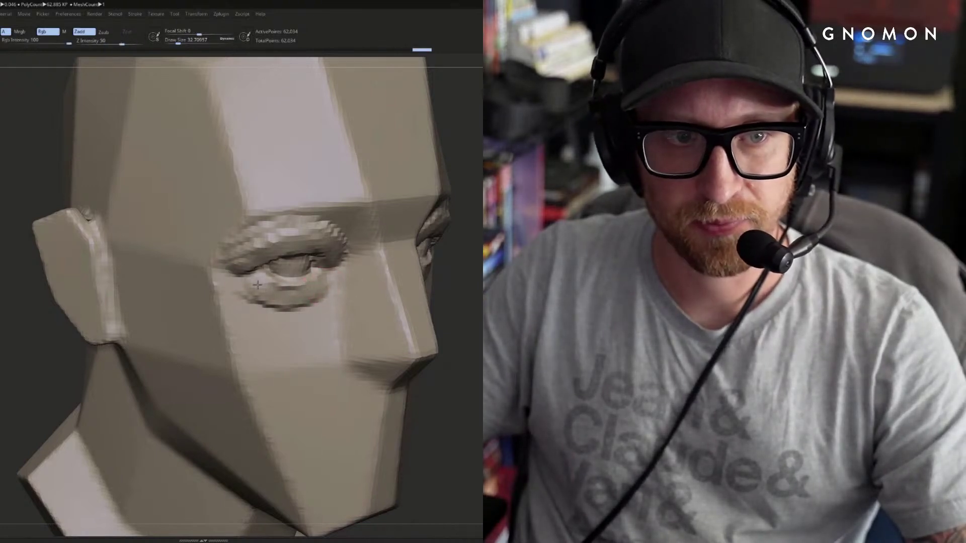
left_click_drag(478, 271, 477, 171)
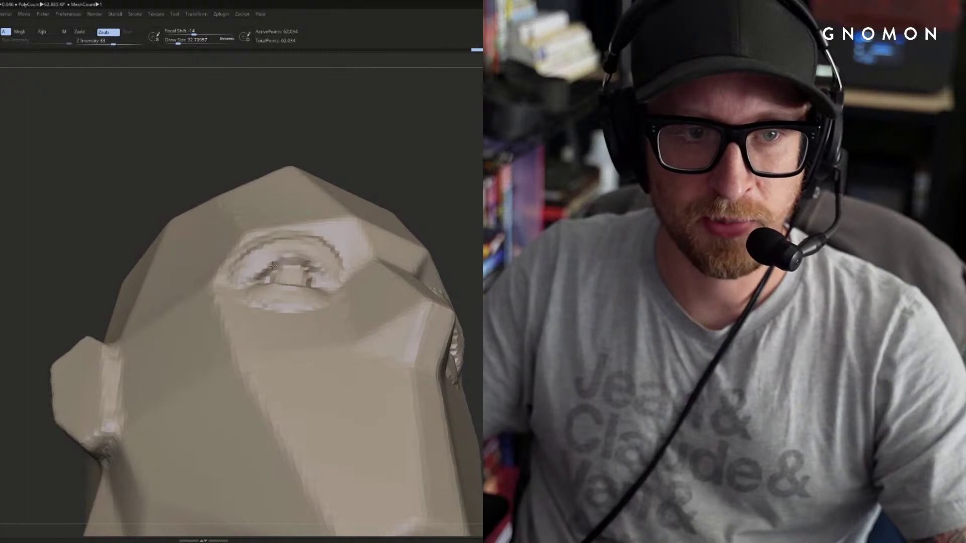
left_click_drag(426, 224, 429, 217)
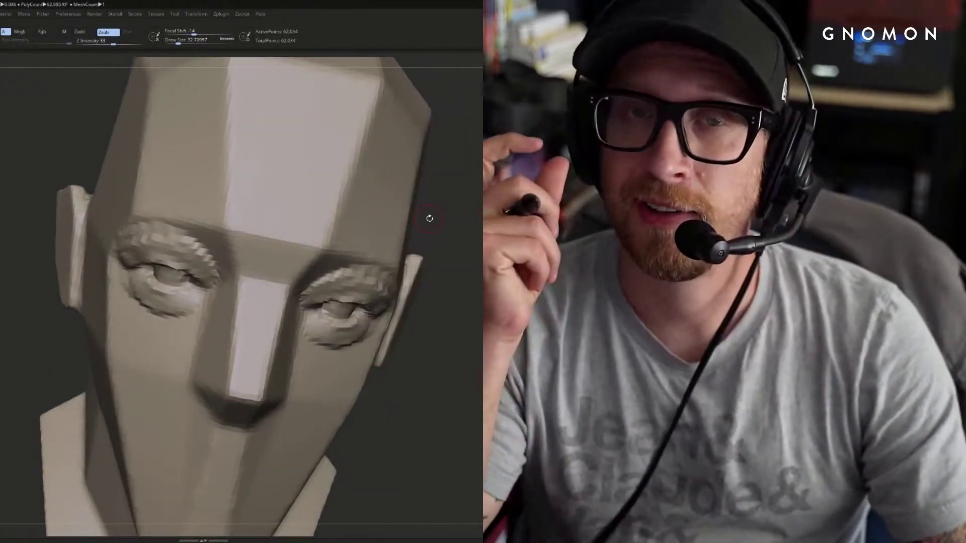
- Switch to the browser, go back to the eyeball image results and enlarge the Britannica eye photo to study its lids
key("alt+Tab")
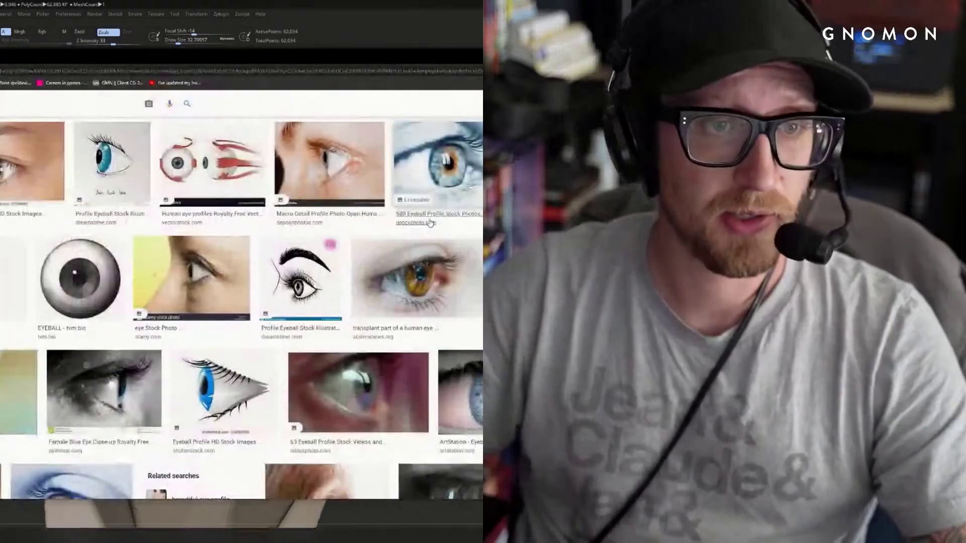
key("alt+Left")
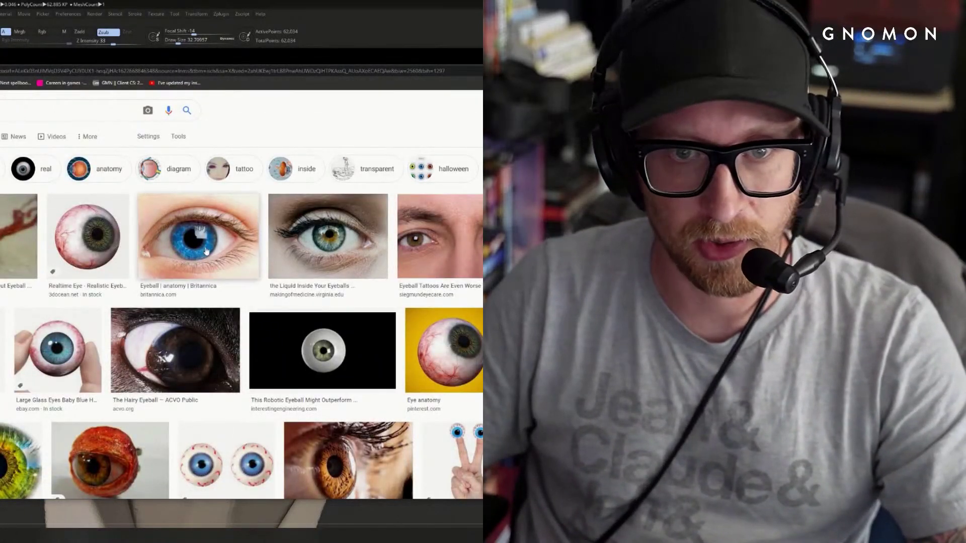
left_click(213, 246)
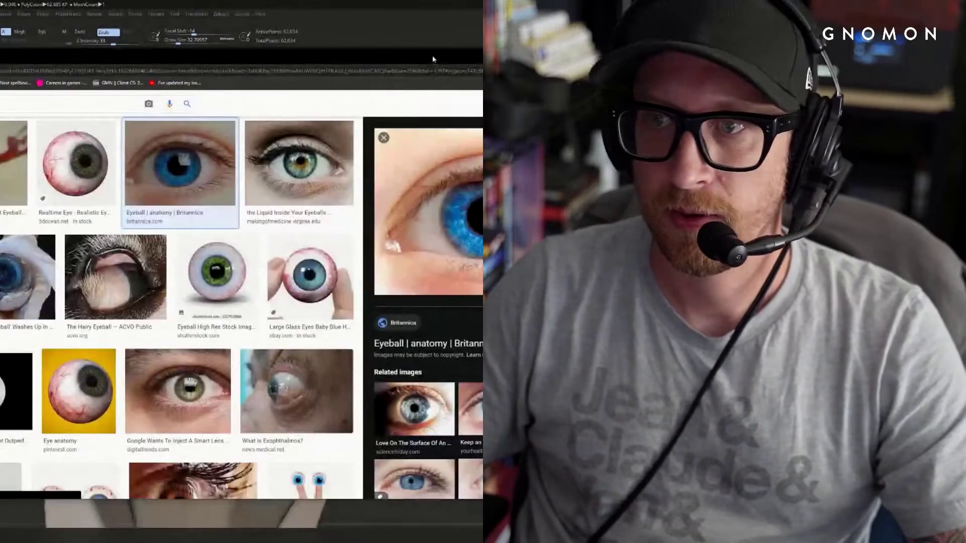
left_click_drag(433, 59, 153, 59)
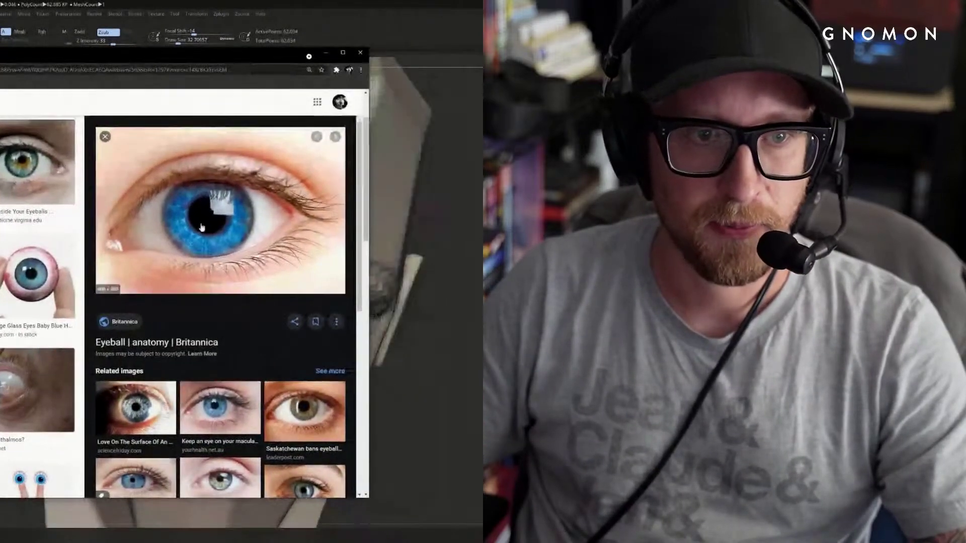
scroll(238, 241, "up", 1, "ctrl")
scroll(237, 241, "up", 2, "ctrl")
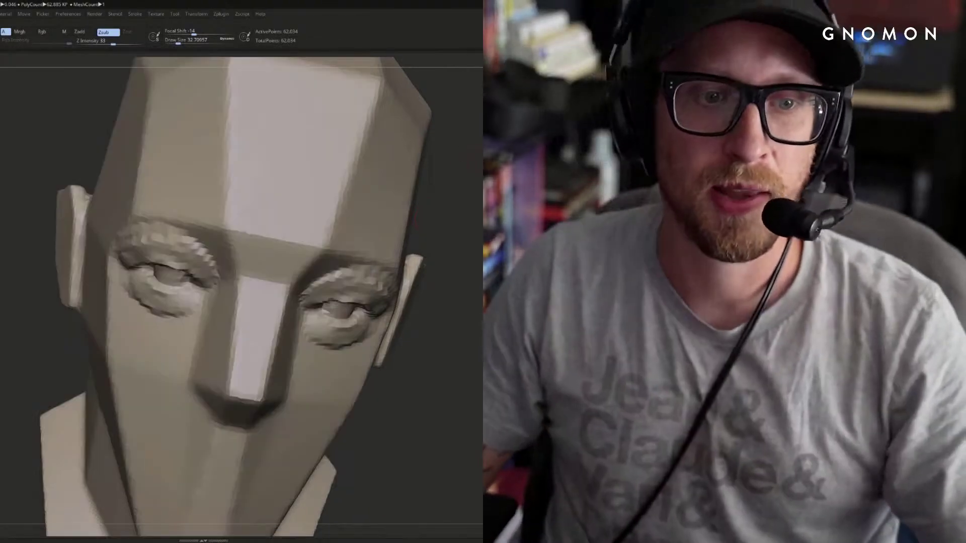
- Return to ZBrush and smooth the planar head's eyeball into the surrounding lids at a draw size of about 49
left_click_drag(432, 202, 322, 211)
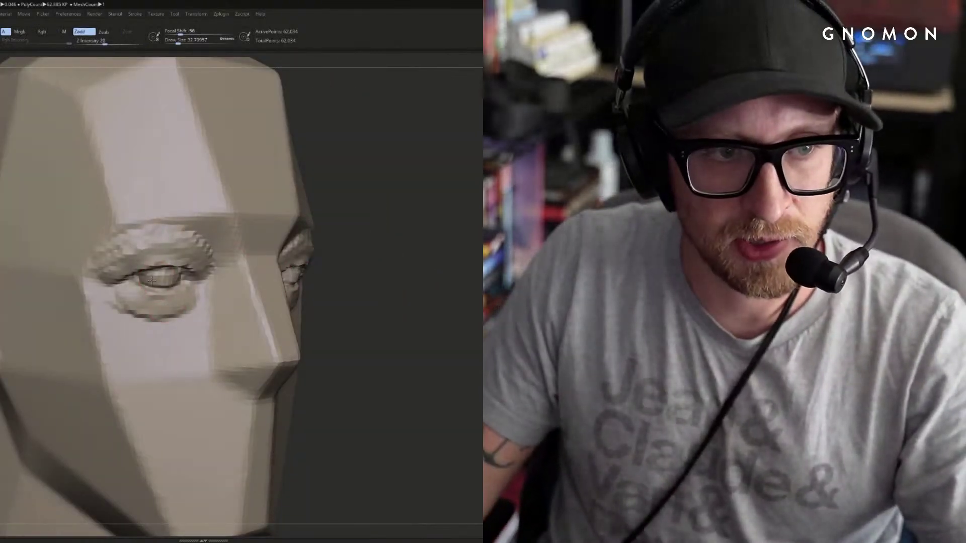
left_click_drag(159, 281, 176, 279, "shift")
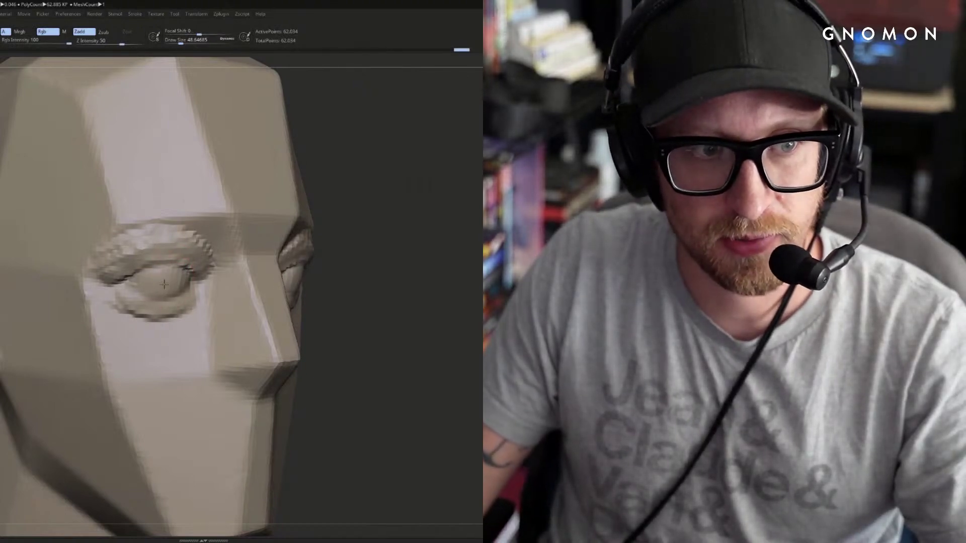
left_click_drag(435, 269, 343, 273, "shift")
mouse_move(411, 272)
left_mouse_down()
mouse_move(363, 269)
mouse_move(361, 240)
left_mouse_up()
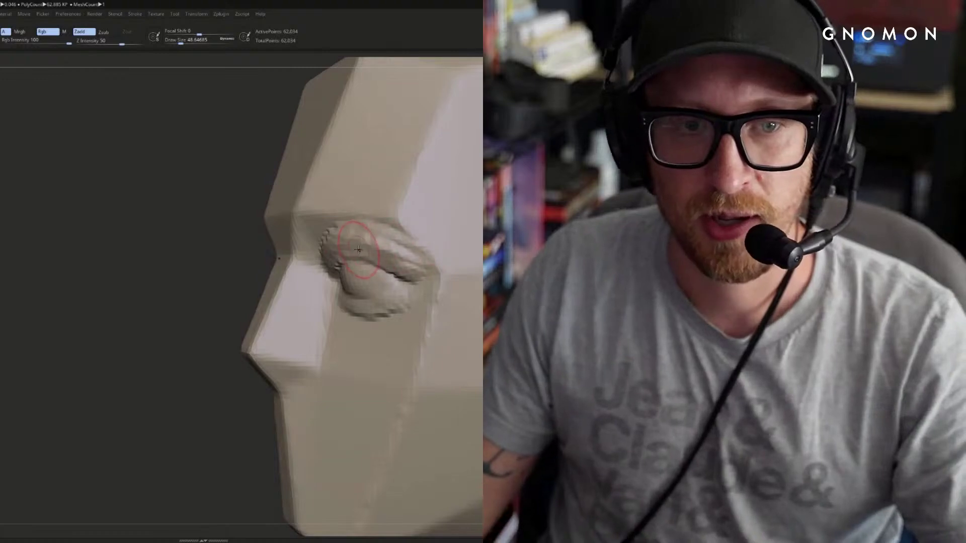
left_click_drag(80, 365, 109, 367)
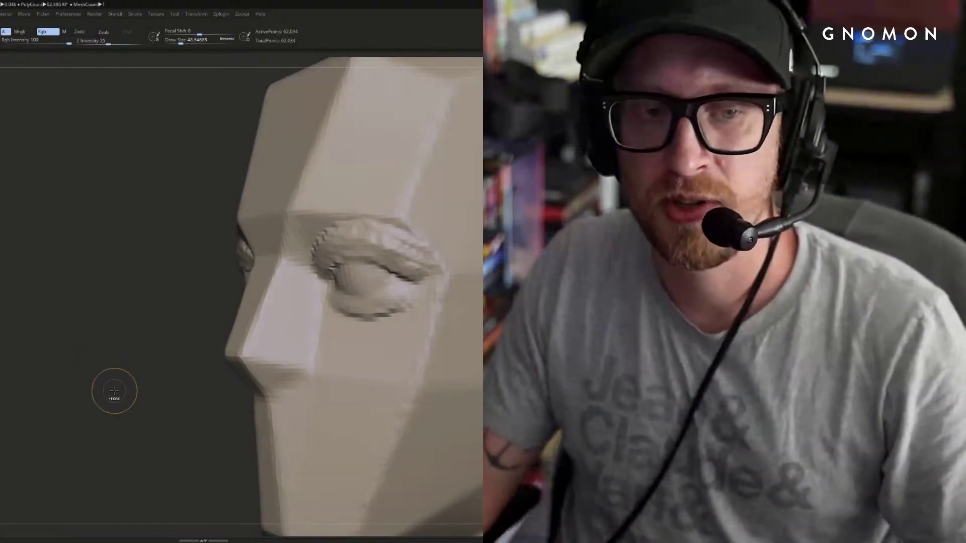
- Undo the eyeball smoothing on the planar head
key("ctrl+z")
key("ctrl+z")
key("ctrl+z")
key("ctrl+z")
key("ctrl+z")
key("ctrl+z")
key("ctrl+z")
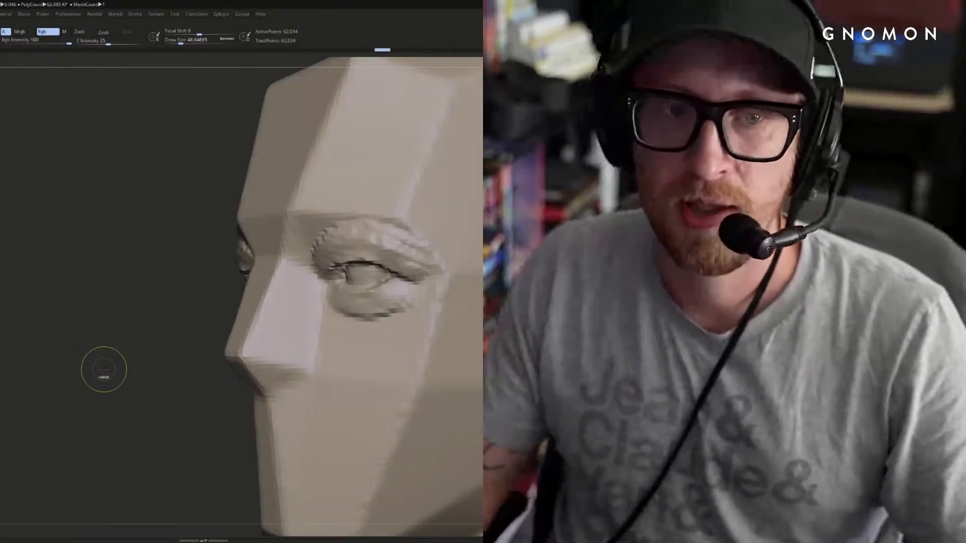
key("ctrl+z")
key("ctrl+z")
key("ctrl+z")
key("ctrl+z")
key("ctrl+z")
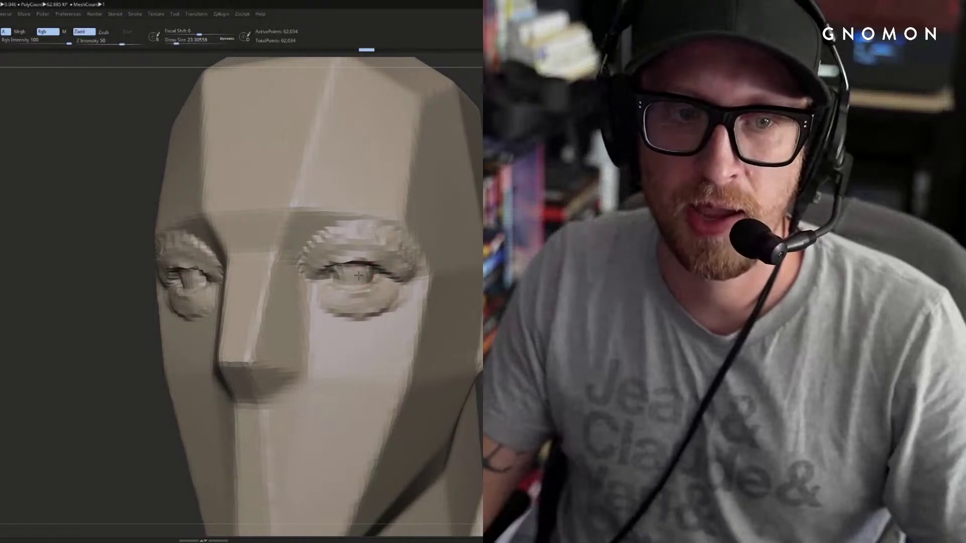
- Undo the latest strokes around the planar head's eyes and set the draw size to about 37
key("ctrl+z")
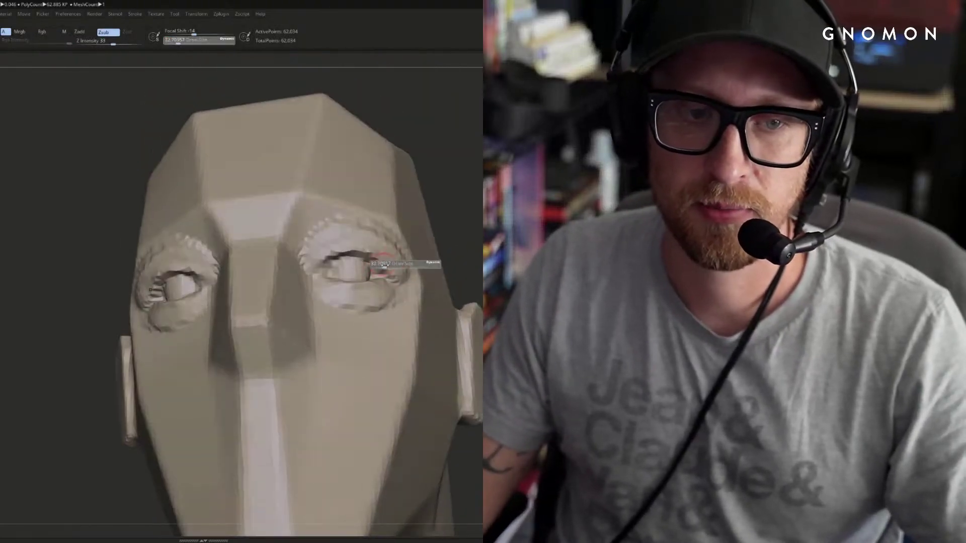
key("ctrl+z")
mouse_move(125, 397)
left_mouse_down()
mouse_move(101, 392)
mouse_move(108, 417)
left_mouse_up()
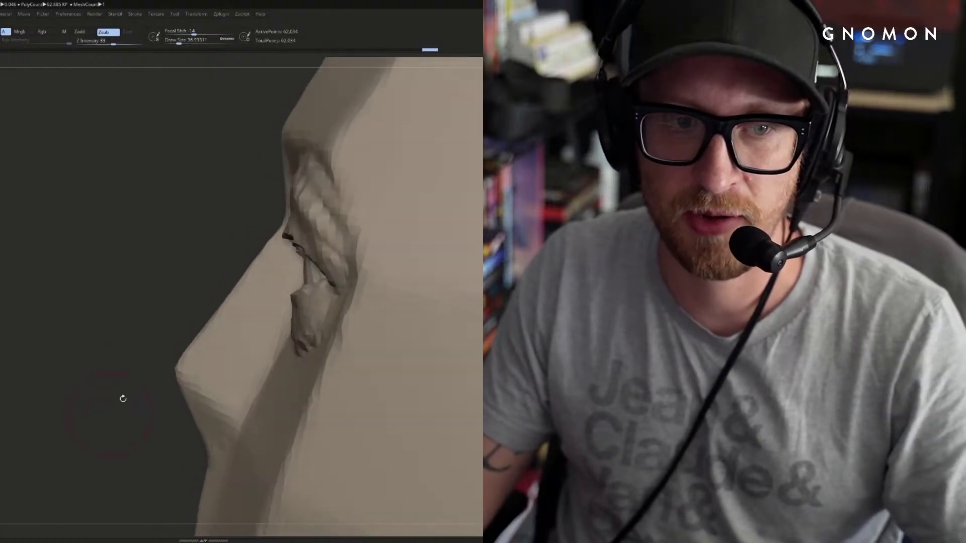
- Examine the planar head's sculpted eyelids from the side, from above and in three-quarter view
mouse_move(240, 203)
left_mouse_down("ctrl")
mouse_move(327, 273)
mouse_move(125, 334)
mouse_move(116, 346)
left_mouse_up("ctrl")
left_click_drag(45, 330, 56, 312)
left_click_drag(151, 278, 194, 222)
left_click_drag(416, 143, 441, 157)
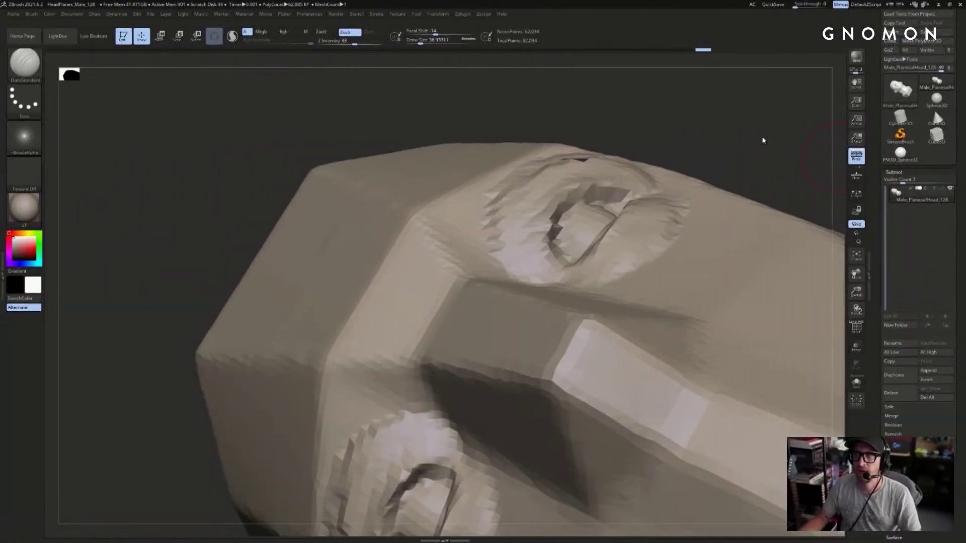
left_click_drag(764, 126, 865, 100)
key("f")
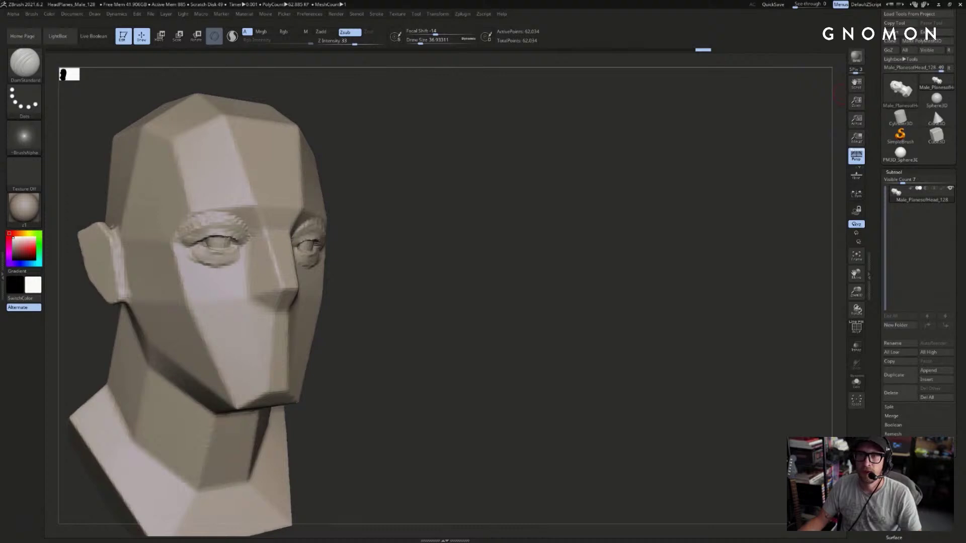
left_click_drag(839, 93, 806, 163)
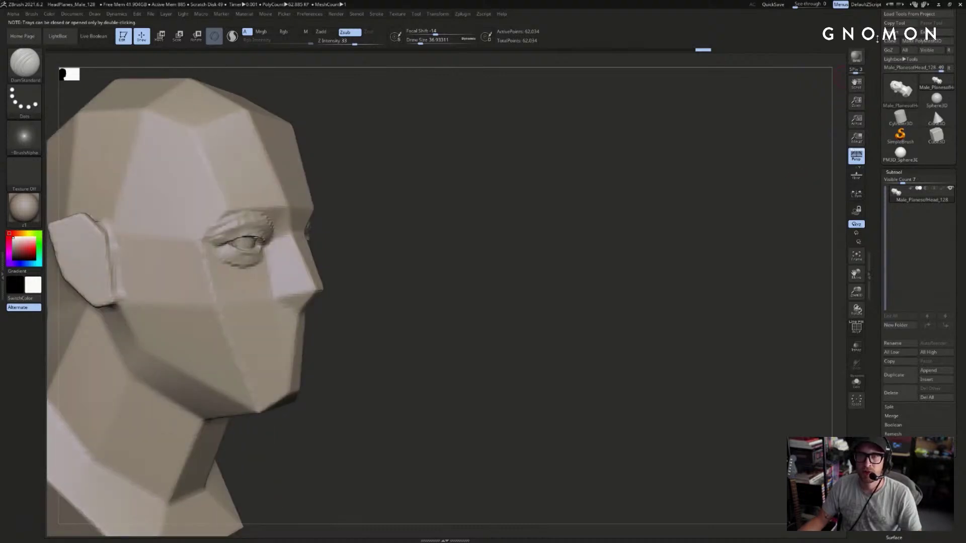
- Load the BarbarianV2_001 character tool, frame it in the view and turn off perspective
left_click_drag(877, 38, 893, 154)
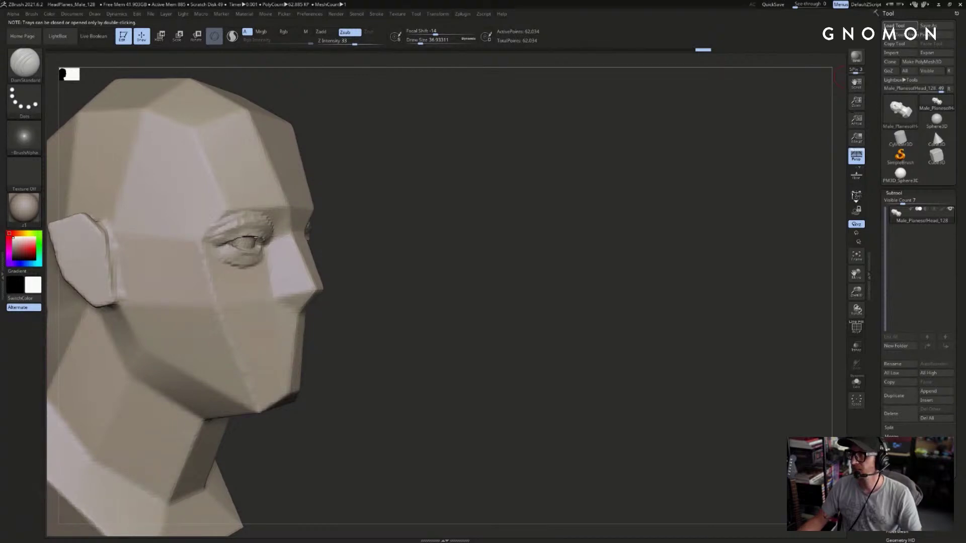
left_click_drag(793, 233, 757, 235)
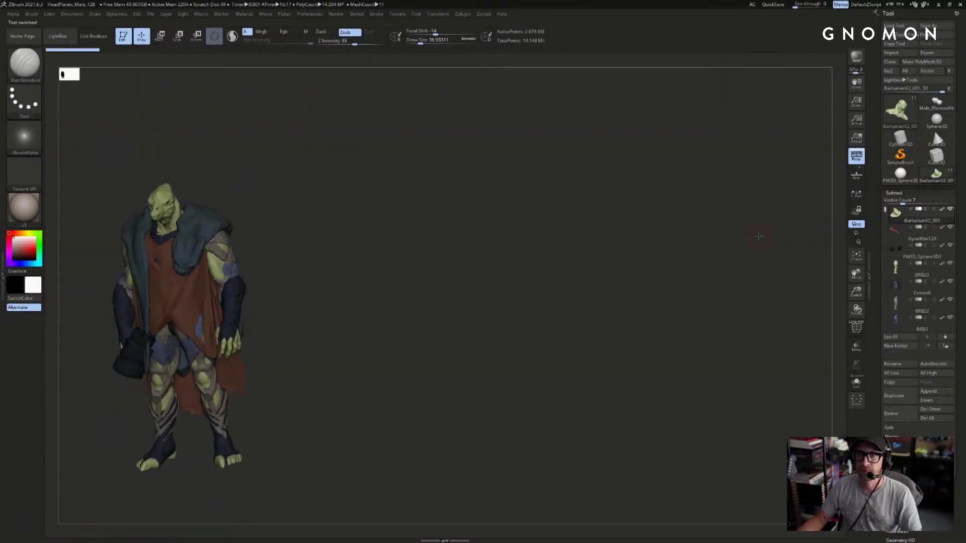
key("f")
key("f")
left_click_drag(785, 168, 810, 162, "alt")
left_click(856, 156)
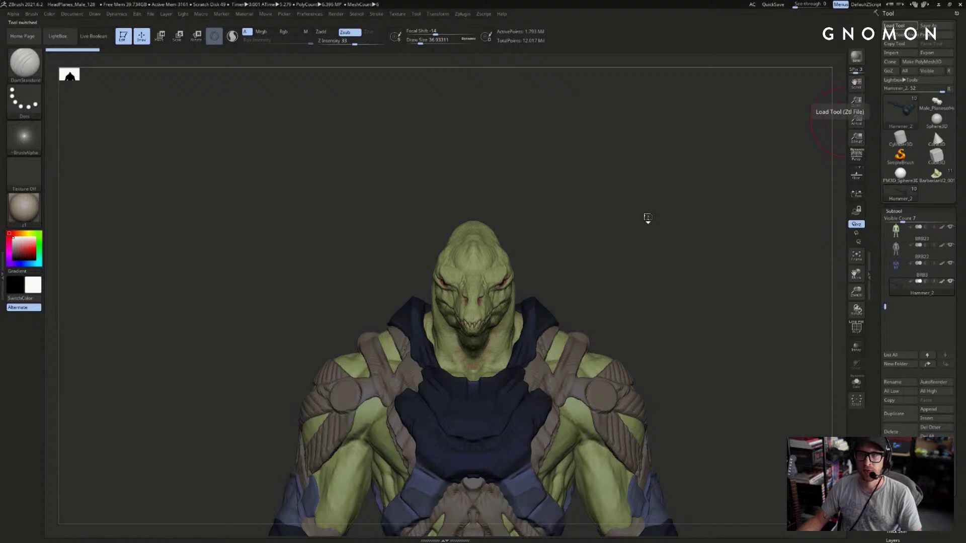
- Load the Hammer_2 version of the barbarian character and frame it in the view
key("f")
key("f")
mouse_move(718, 176)
left_mouse_down()
mouse_move(730, 170)
mouse_move(723, 168)
left_mouse_up()
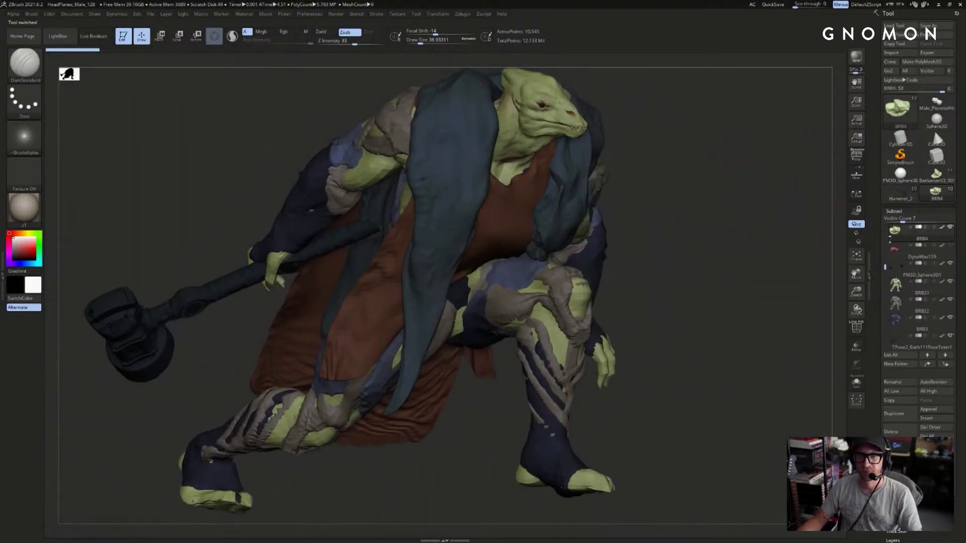
- Load the crouching hammer-pose character and raise the subdivision level of its BRB22 subtool
left_click_drag(884, 265, 885, 229)
left_click_drag(769, 238, 696, 198)
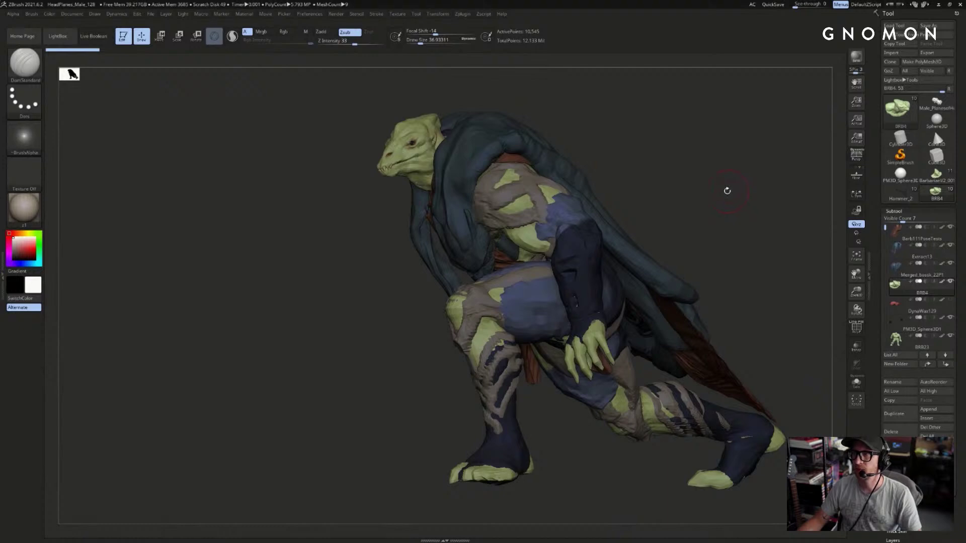
left_click_drag(727, 190, 731, 191)
key("d")
key("d")
mouse_move(596, 198)
left_mouse_down()
mouse_move(620, 183)
mouse_move(730, 192)
mouse_move(743, 172)
mouse_move(811, 168)
left_mouse_up()
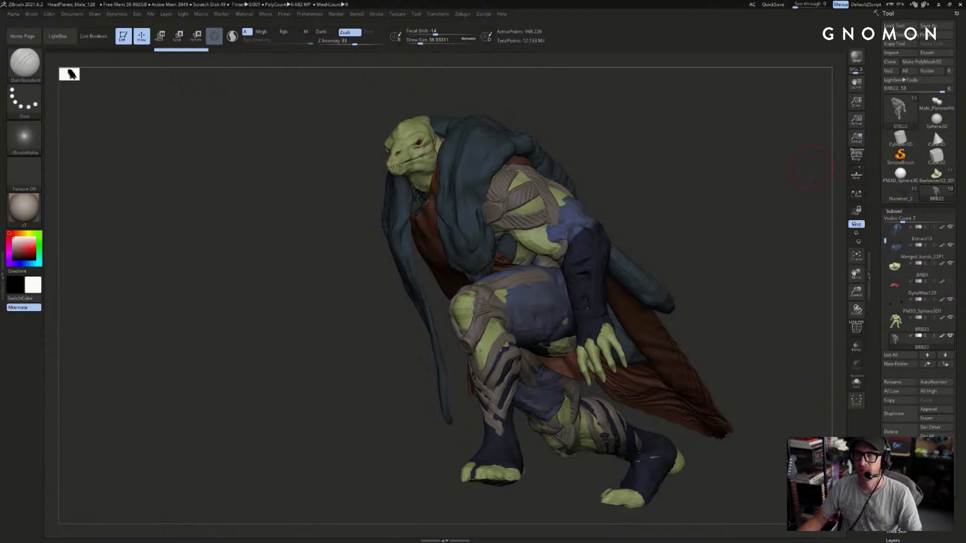
- Hide the painted colour on the BarbarianV2_001 and Hammer_2 tools and return to BarbarianV2_001
left_click(935, 174)
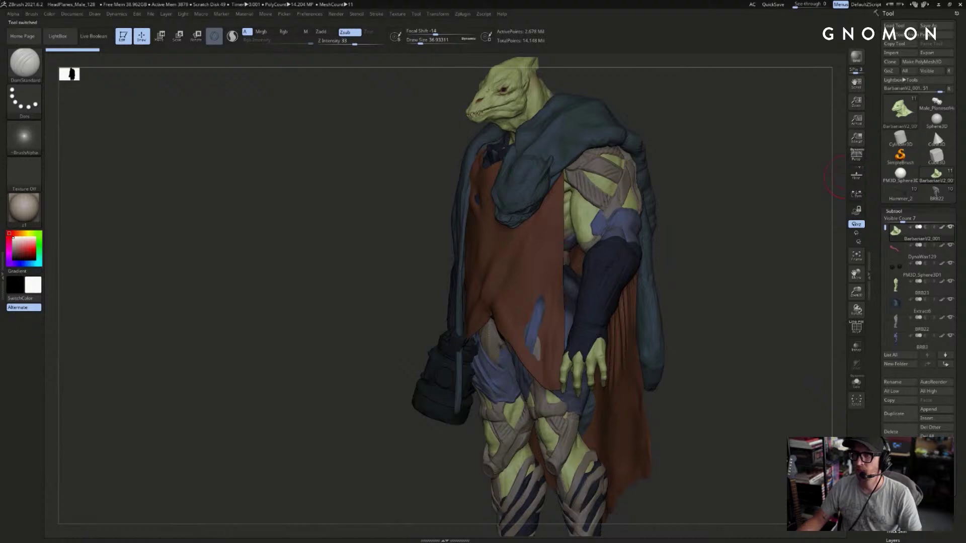
left_click_drag(739, 220, 761, 219, "shift")
left_click_drag(776, 160, 836, 191, "alt")
left_click(900, 193)
left_click_drag(885, 306, 884, 227)
left_click(936, 176)
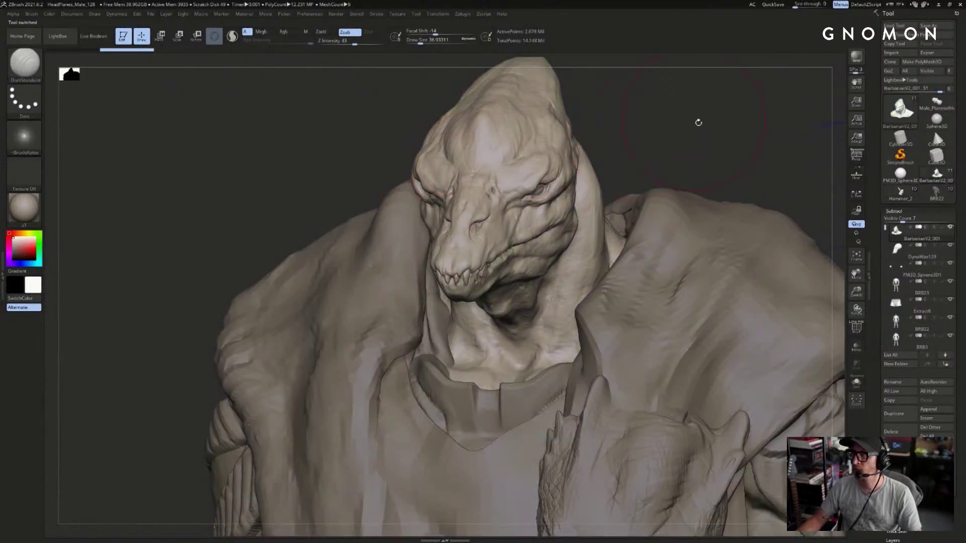
- Examine the BarbarianV2_001 head up close around its eye and brow
mouse_move(698, 122)
left_mouse_down("alt")
mouse_move(696, 168)
mouse_move(677, 168)
left_mouse_up("alt")
key("s")
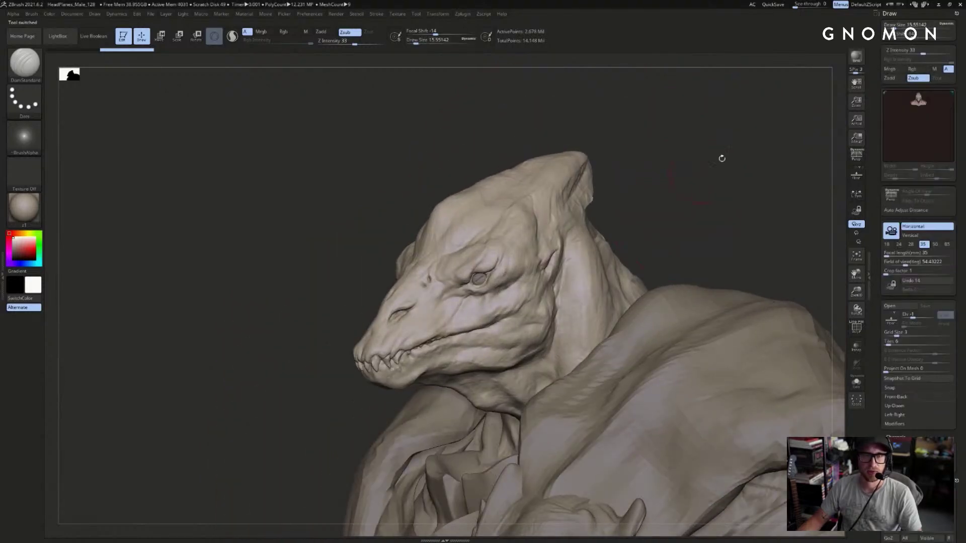
left_click(956, 13)
left_click_drag(732, 190, 654, 362, "alt")
left_click_drag(73, 306, 240, 163, "alt")
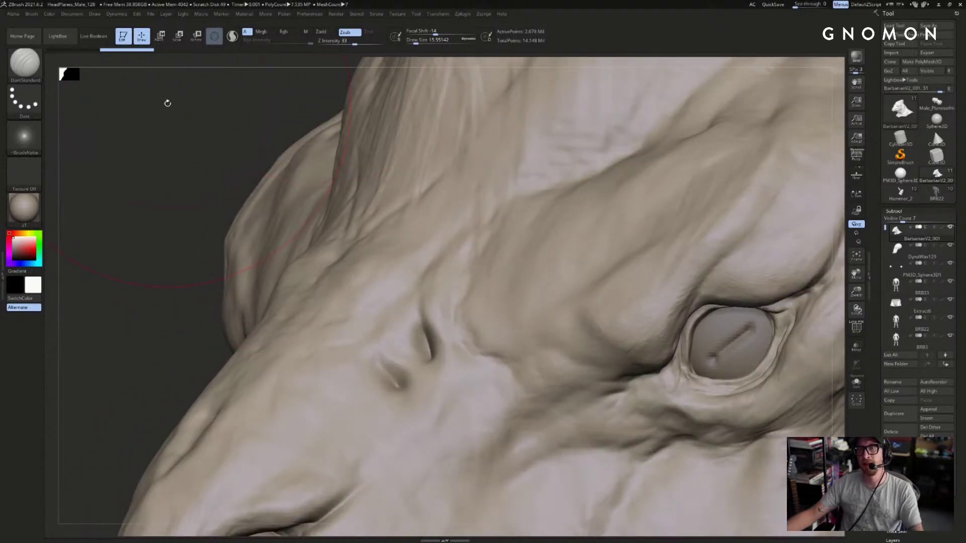
- Adjust the brush draw size through several trial values and leave it at about 22
key("s")
mouse_move(688, 272)
left_mouse_down()
mouse_move(679, 272)
mouse_move(725, 258)
left_mouse_up()
key("s")
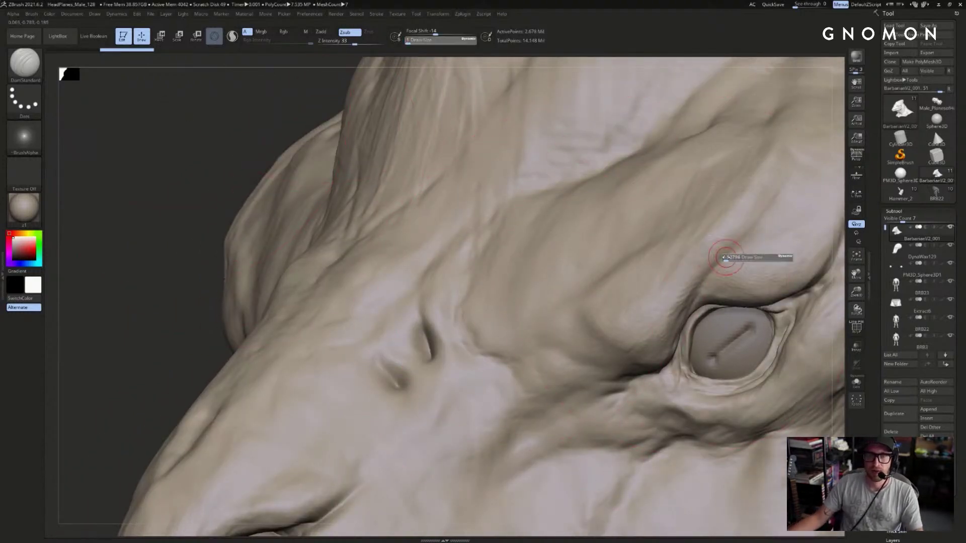
left_click_drag(435, 40, 479, 49)
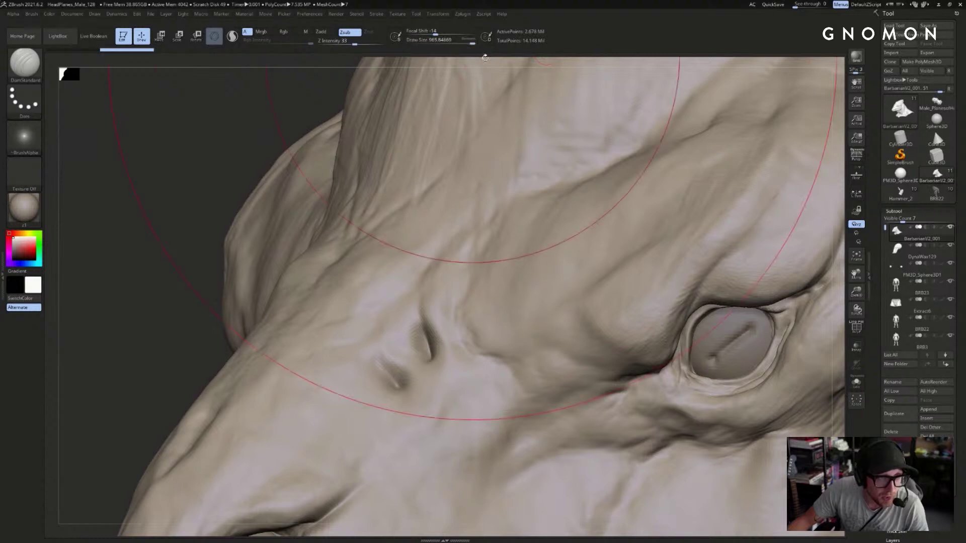
mouse_move(289, 114)
left_mouse_down()
mouse_move(304, 123)
mouse_move(217, 100)
left_mouse_up()
key("s")
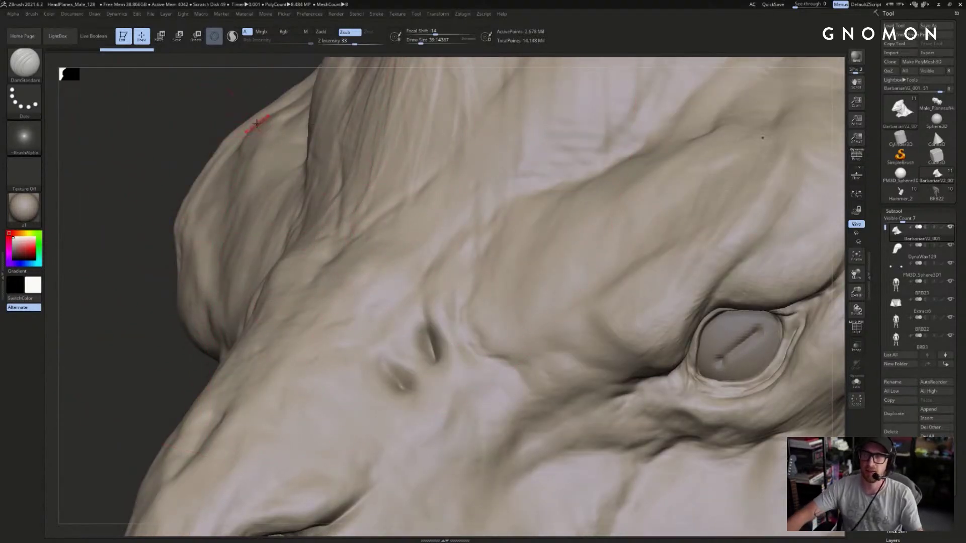
mouse_move(177, 228)
left_mouse_down()
mouse_move(173, 217)
mouse_move(307, 153)
left_mouse_up()
key("space")
left_click_drag(344, 105, 339, 105)
- Switch to the Hammer_2 tool, select its BRB4 head subtool and isolate it in Solo mode
mouse_move(423, 93)
left_mouse_down("alt")
mouse_move(336, 131)
mouse_move(423, 106)
mouse_move(465, 151)
left_mouse_up("alt")
left_click(914, 201)
key("f")
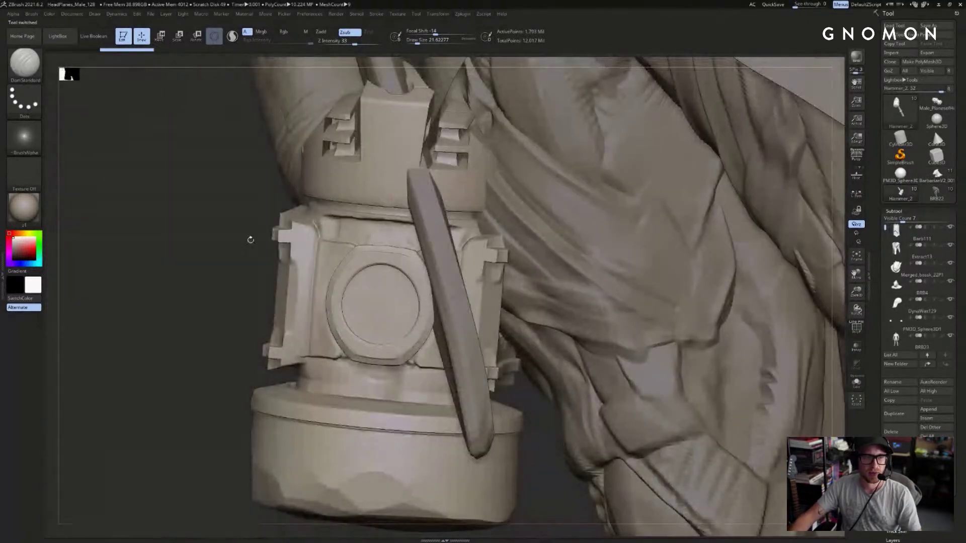
key("f")
left_click(366, 87, "alt")
left_click_drag(518, 74, 743, 316)
- Compare the BarbarianV2_001 head with the BRB4 head, focusing on the BRB4 eye area
left_click(937, 176)
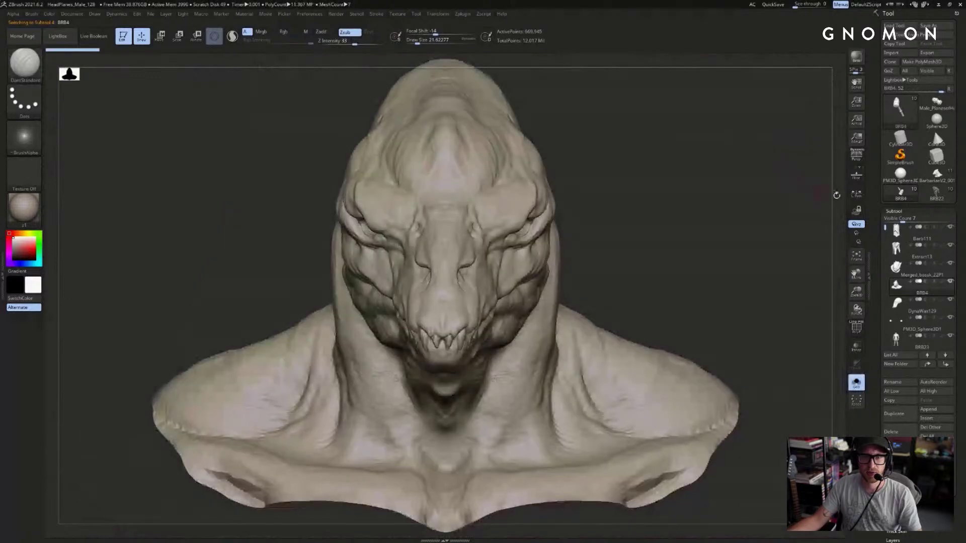
left_click_drag(759, 188, 717, 186)
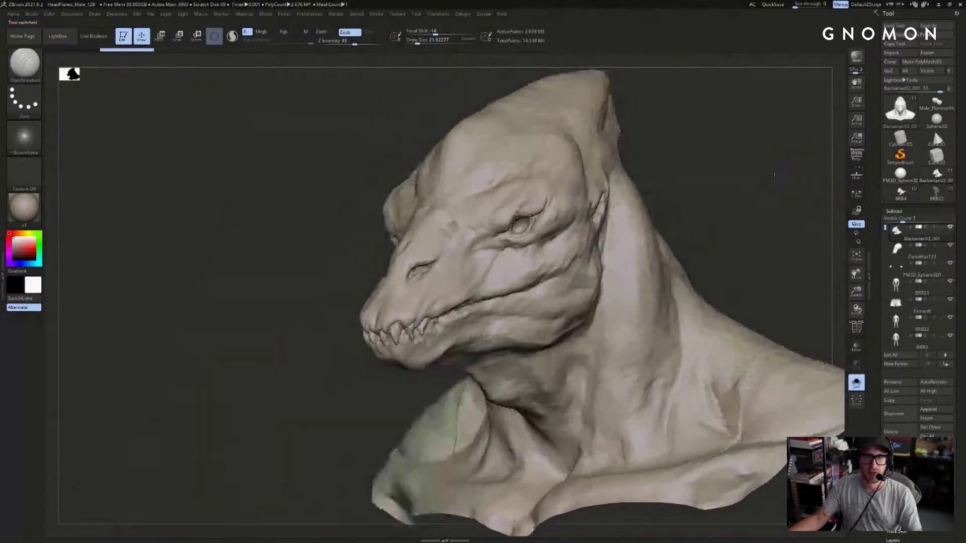
left_click(900, 193)
left_click_drag(744, 140, 245, 246, "alt")
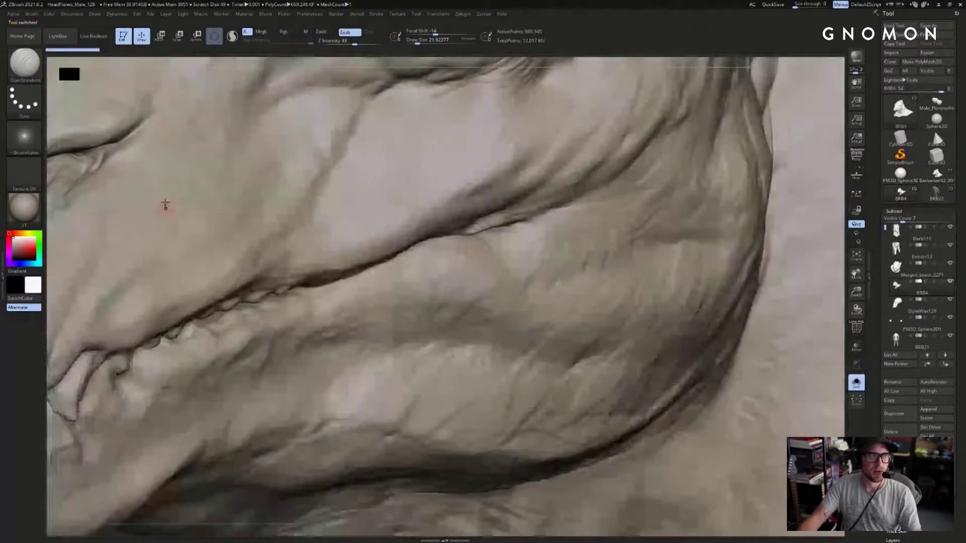
left_click_drag(840, 161, 870, 368, "alt")
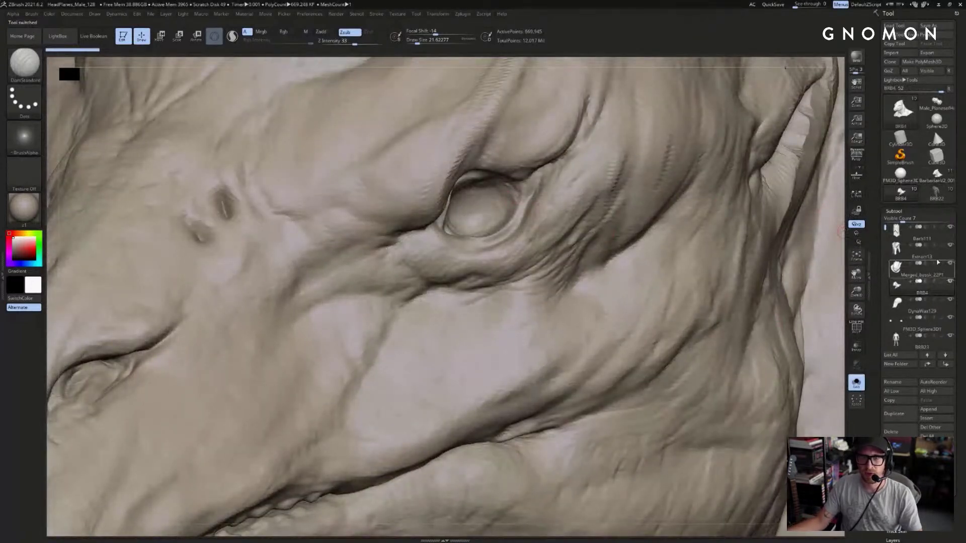
- Leave Solo mode and show only the head and PM3D_Sphere3D1 eyeballs in both the BRB4 and BarbarianV2_001 tools
left_click(945, 285)
key("shift")
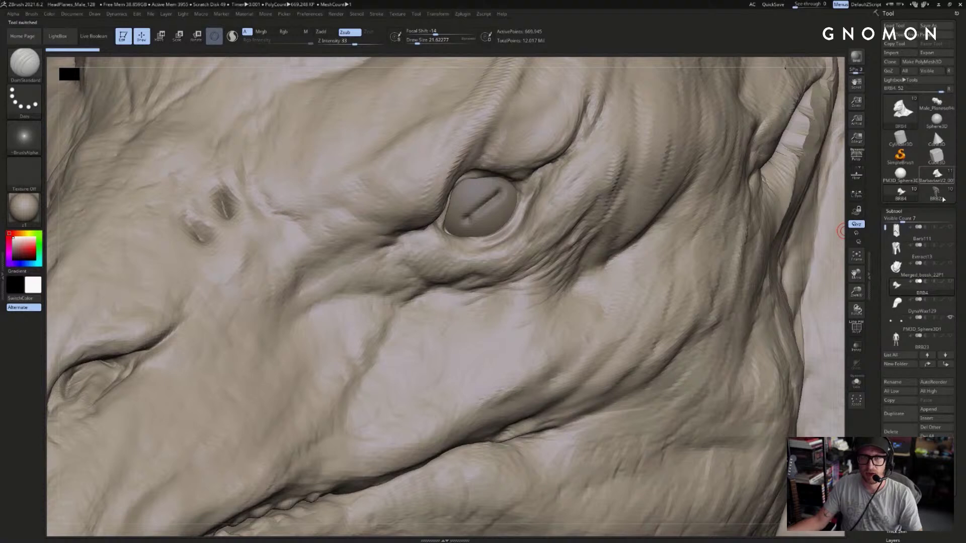
left_click(935, 174)
left_click(950, 229, "shift")
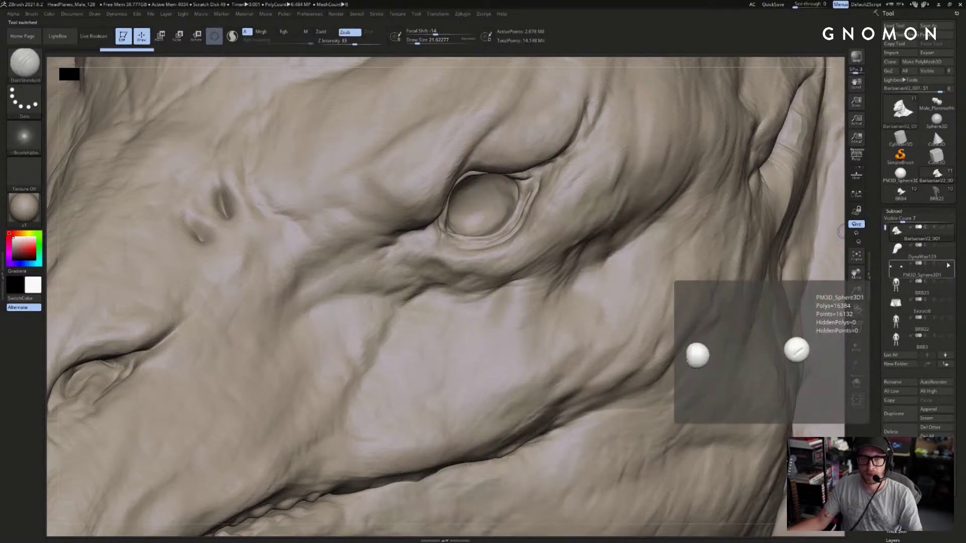
left_click(949, 264)
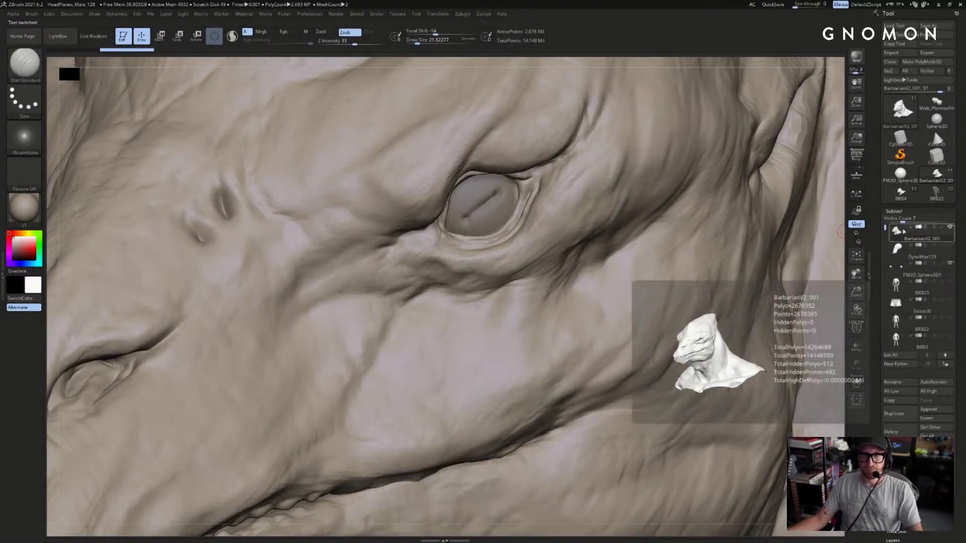
- Switch between the BarbarianV2_001 and BRB4 heads to compare their eyelids
left_click(915, 291)
left_click(937, 173)
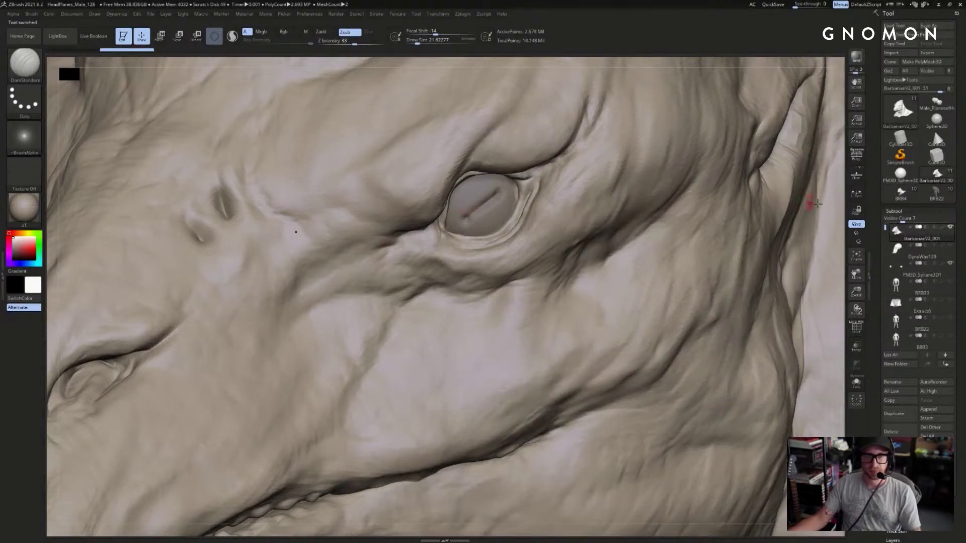
left_click(901, 193)
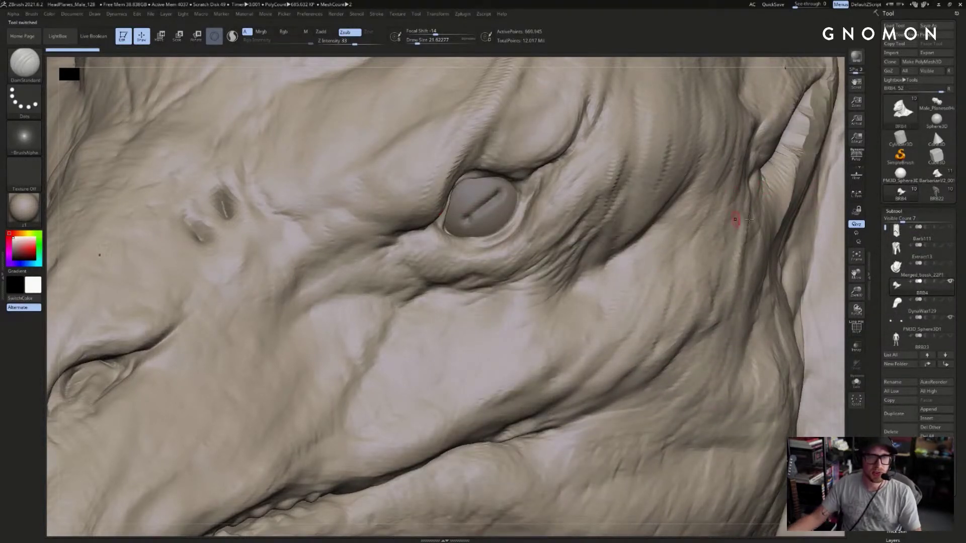
- Turn on perspective and examine how the BRB4 eyelids wrap the eyeball from several angles
key("f")
left_click_drag(578, 161, 538, 189, "alt")
key("p")
left_click_drag(339, 163, 343, 207, "alt")
left_click_drag(199, 128, 296, 144)
left_click_drag(750, 104, 704, 166)
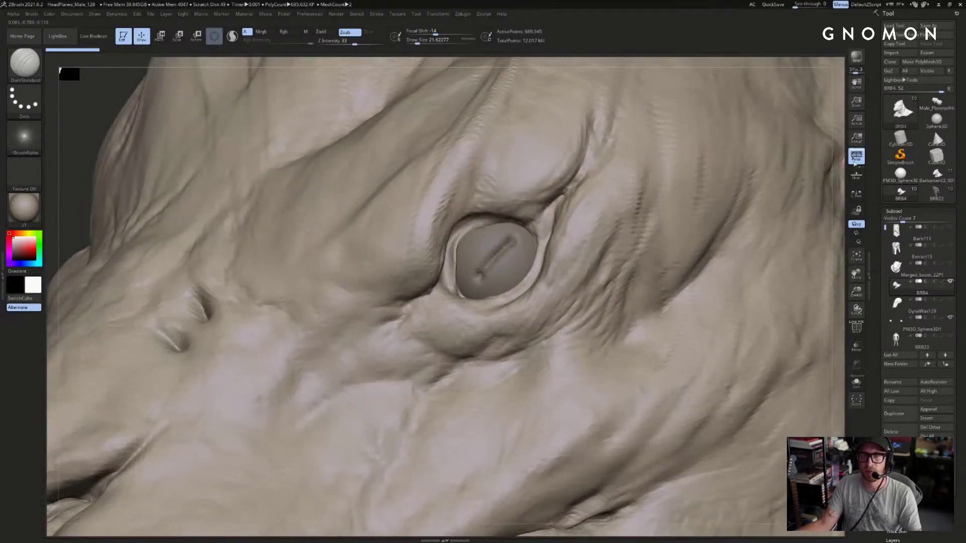
left_click_drag(841, 160, 774, 176)
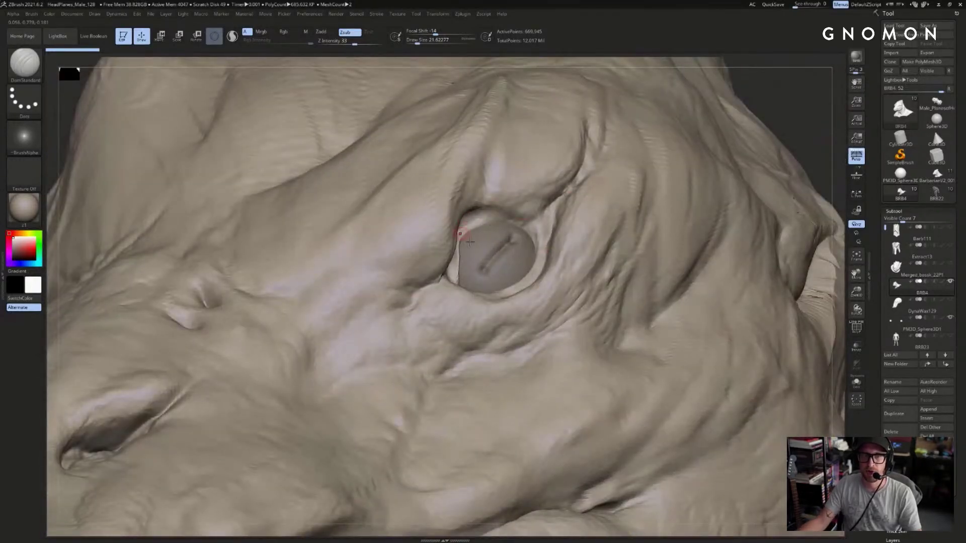
left_click_drag(810, 110, 801, 133)
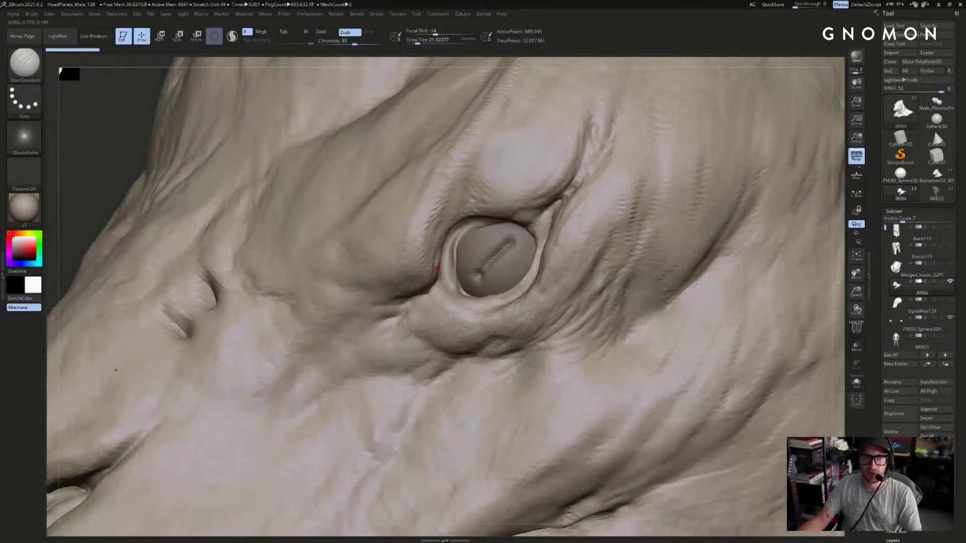
- Study the BRB4 eye in side and three-quarter views, then switch to BarbarianV2_001 to compare the lids
key("f")
left_click_drag(578, 165, 810, 225)
left_click_drag(842, 175, 913, 387)
left_click_drag(107, 93, 75, 181, "alt")
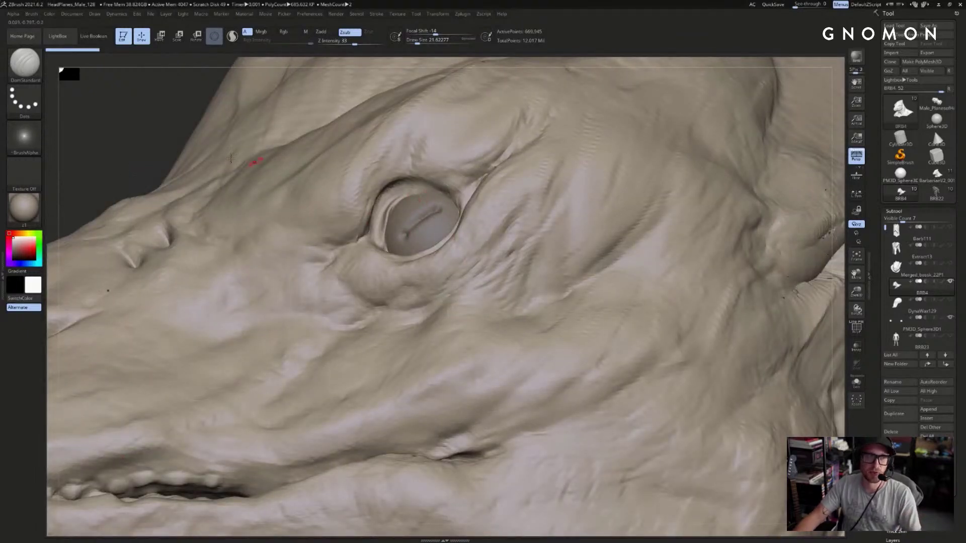
left_click_drag(203, 123, 271, 156, "alt")
left_click_drag(241, 262, 181, 151, "alt")
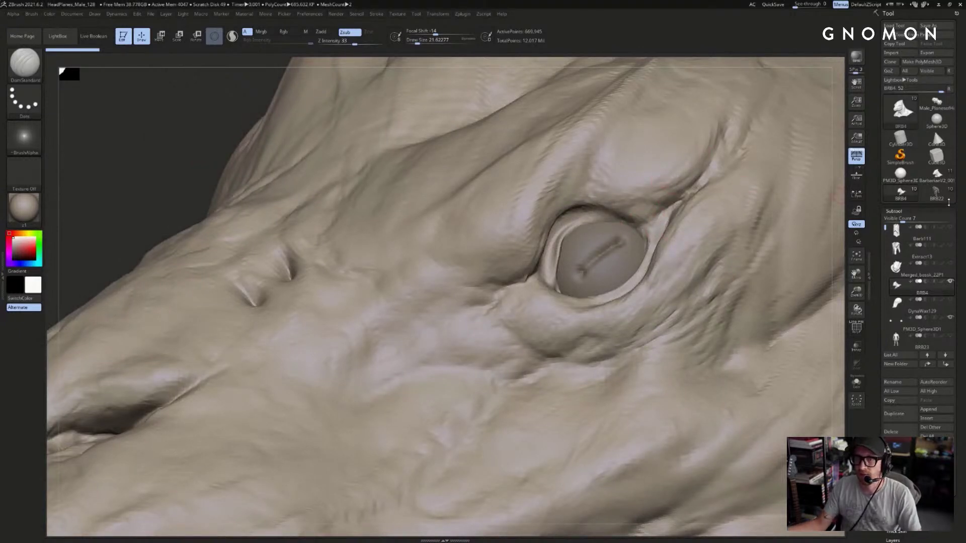
mouse_move(938, 182)
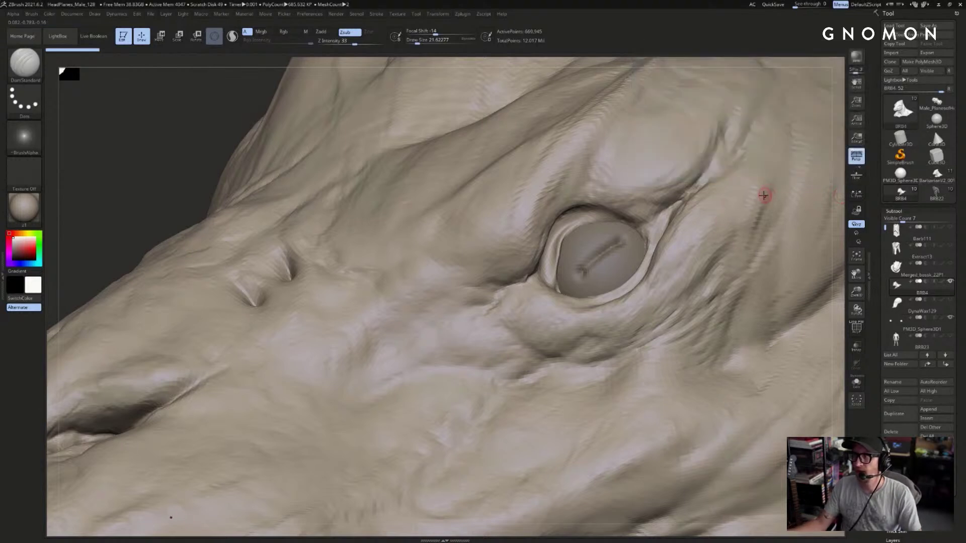
left_click(939, 177)
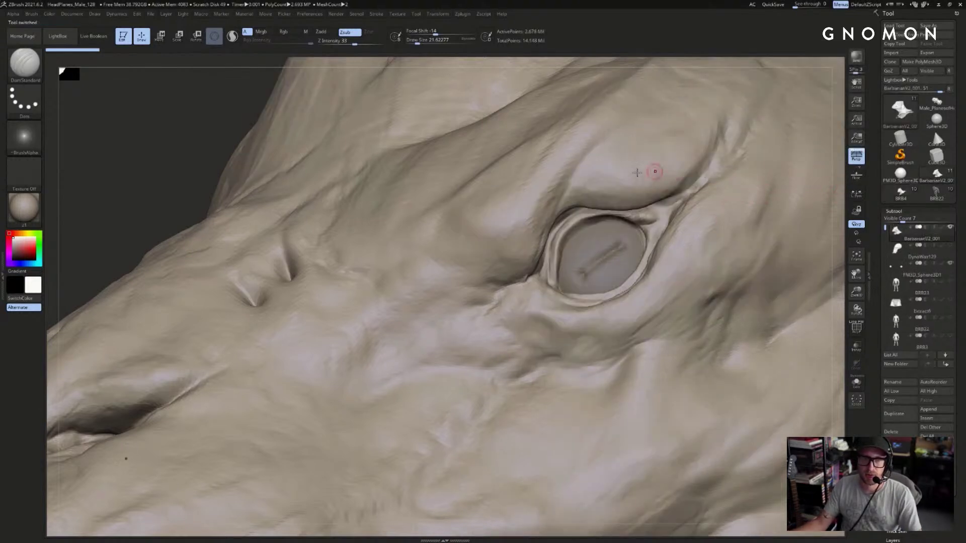
- Compare the eyelids of the BarbarianV2_001 and BRB4 heads by switching between them in front three-quarter and side views
left_click_drag(151, 197, 205, 225)
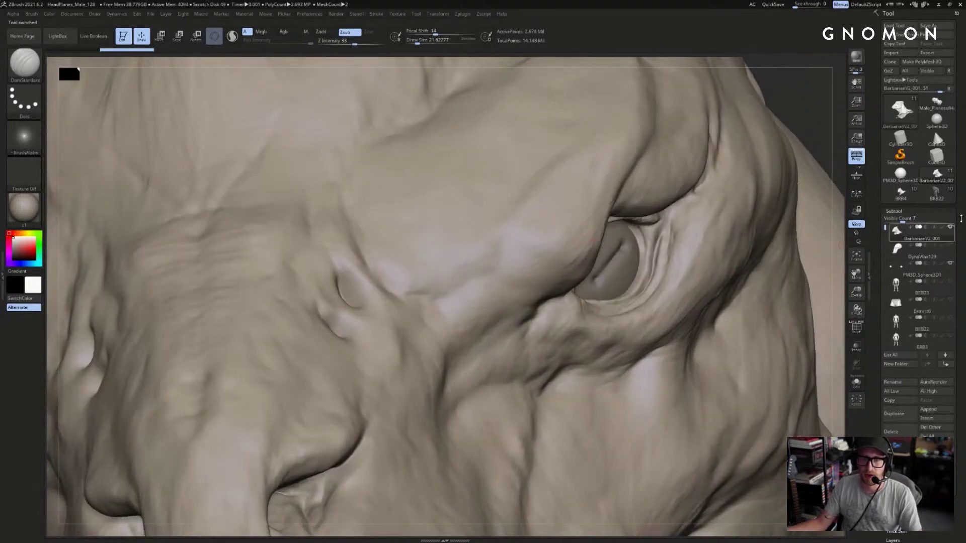
left_click(905, 196)
left_click(937, 176)
left_click_drag(837, 165, 799, 73)
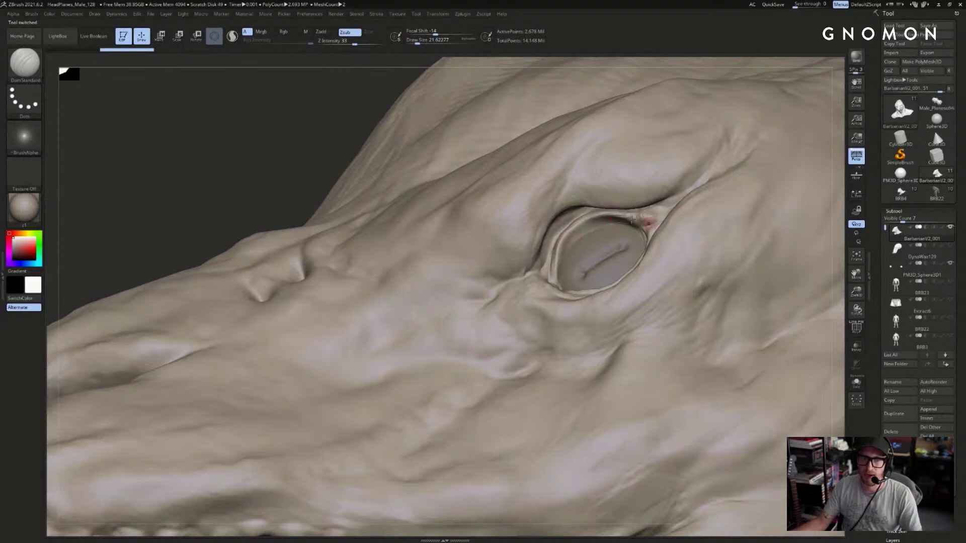
left_click(907, 195)
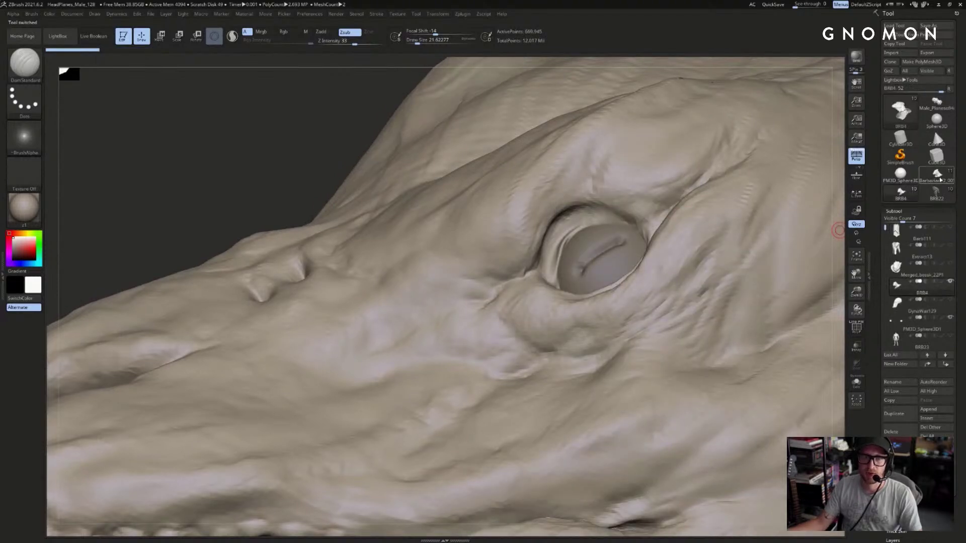
left_click(938, 178)
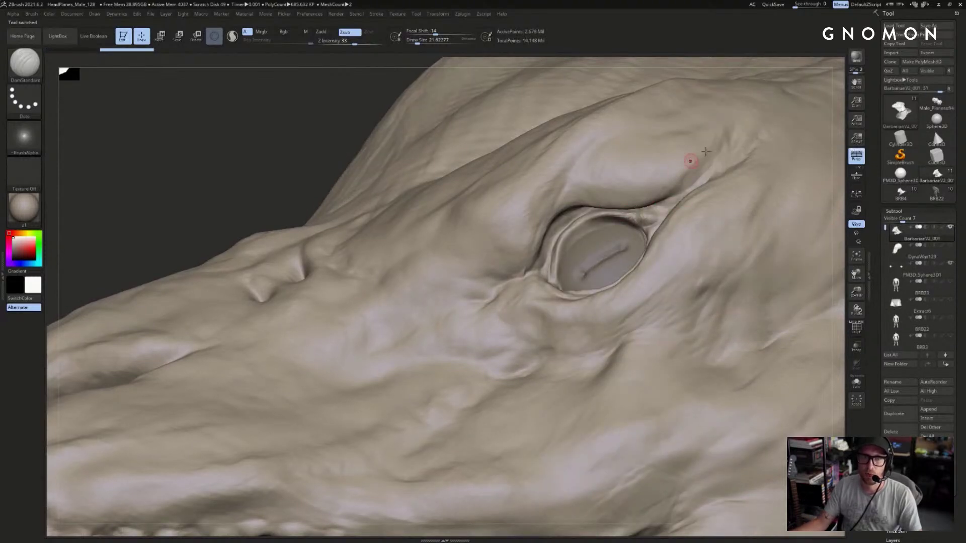
left_click(900, 192)
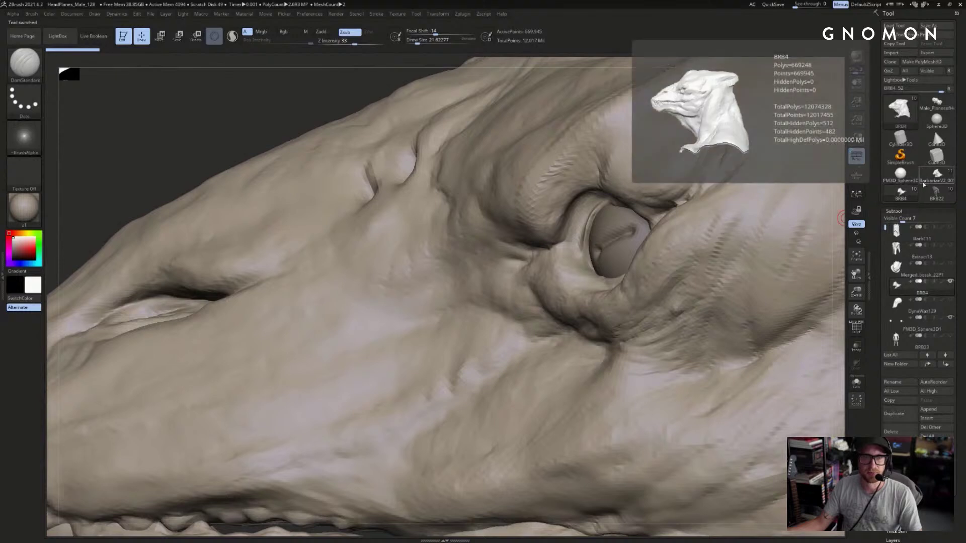
- Switch to the BarbarianV2_001 tool and show all its subtools as the complete figure
key("f")
left_click_drag(750, 206, 802, 221)
left_click(950, 227, "shift")
left_click(949, 229, "shift")
left_click_drag(773, 233, 673, 250, "alt")
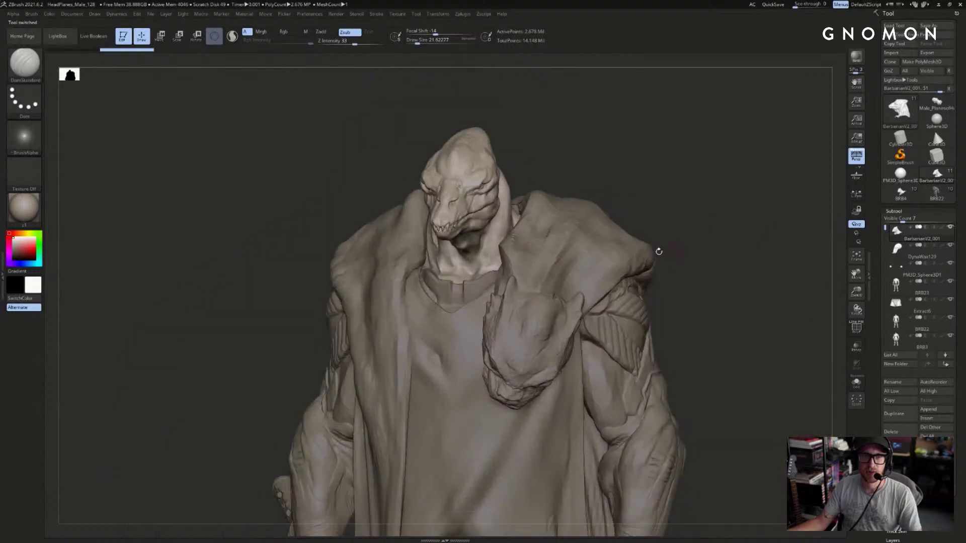
- Hide the fur mantle, the Merged_bossk_22P1 shoulder skull, the draped cloth and the Hammer_2 subtool
left_click(631, 247, "alt")
left_click_drag(761, 250, 811, 192, "alt")
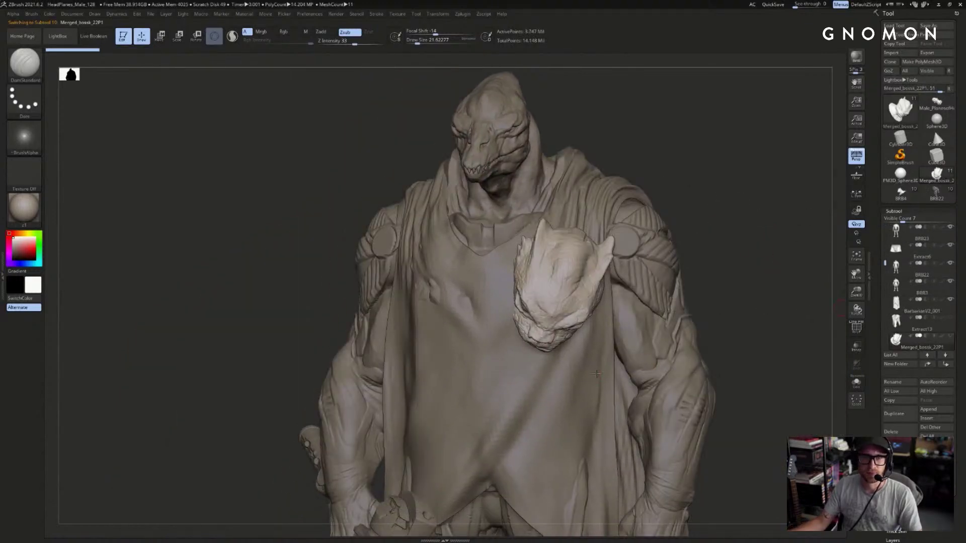
left_click(597, 333, "alt")
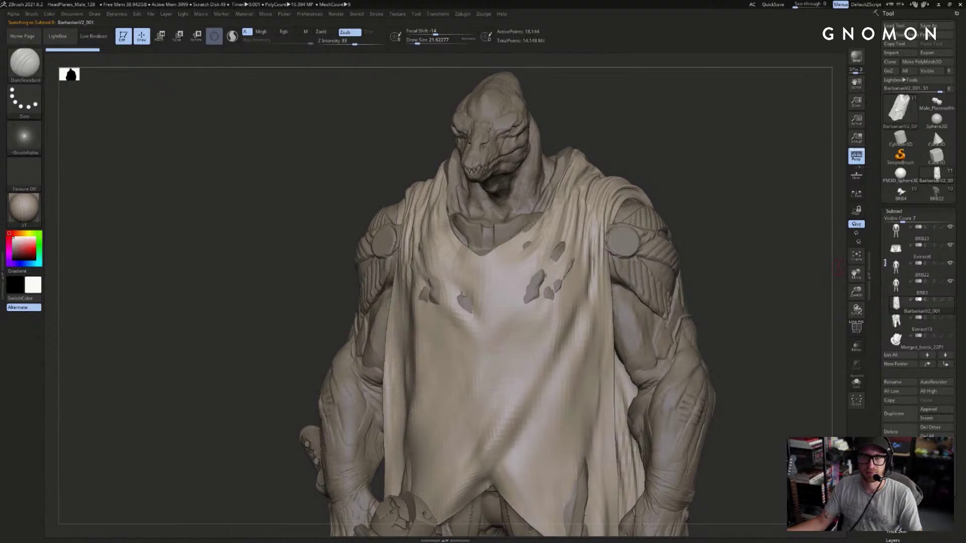
left_click_drag(885, 262, 881, 304)
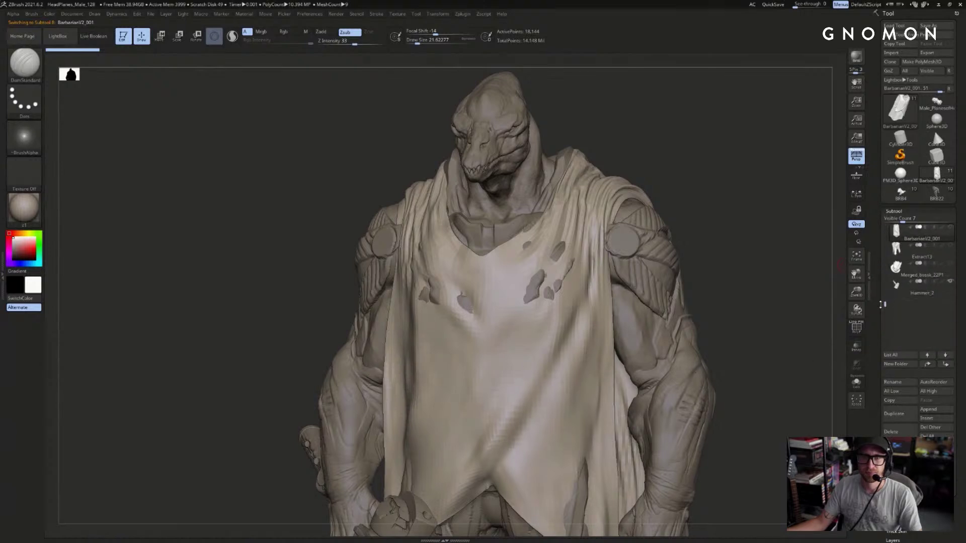
left_click(949, 281)
left_click_drag(773, 274, 750, 265, "alt")
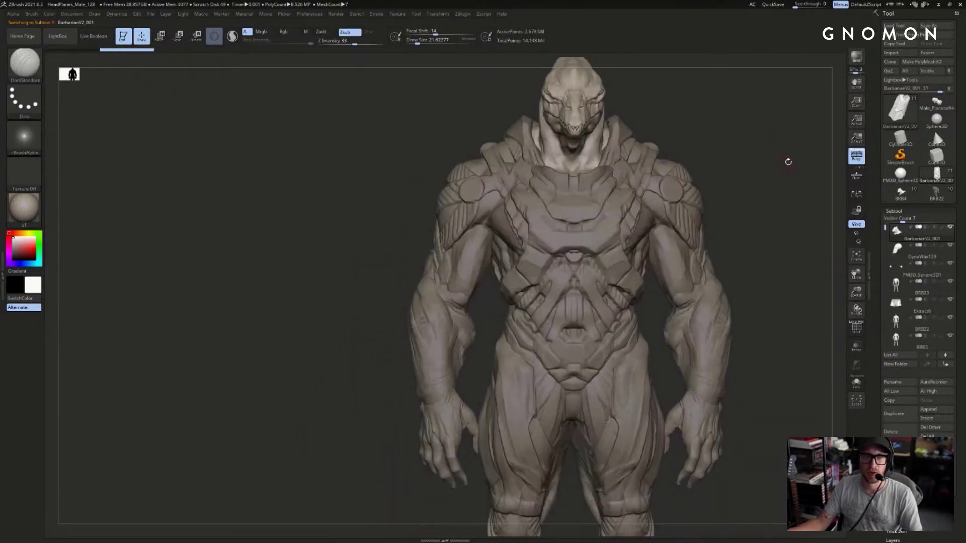
- Step the BarbarianV2_001 head down to a coarse subdivision level and back up to the second-highest one
mouse_move(787, 160)
left_mouse_down()
mouse_move(723, 164)
mouse_move(797, 170)
mouse_move(800, 154)
mouse_move(782, 213)
mouse_move(794, 216)
left_mouse_up()
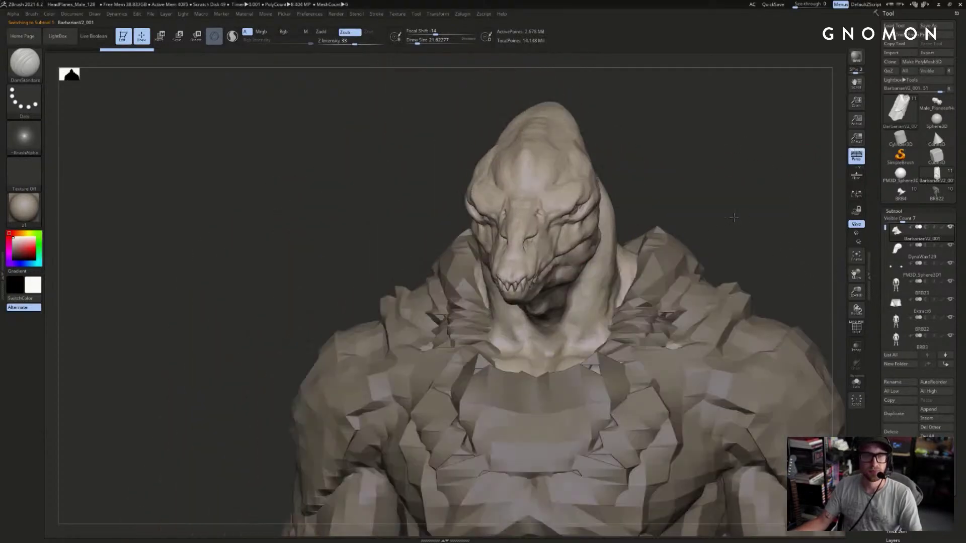
left_click_drag(714, 202, 685, 207)
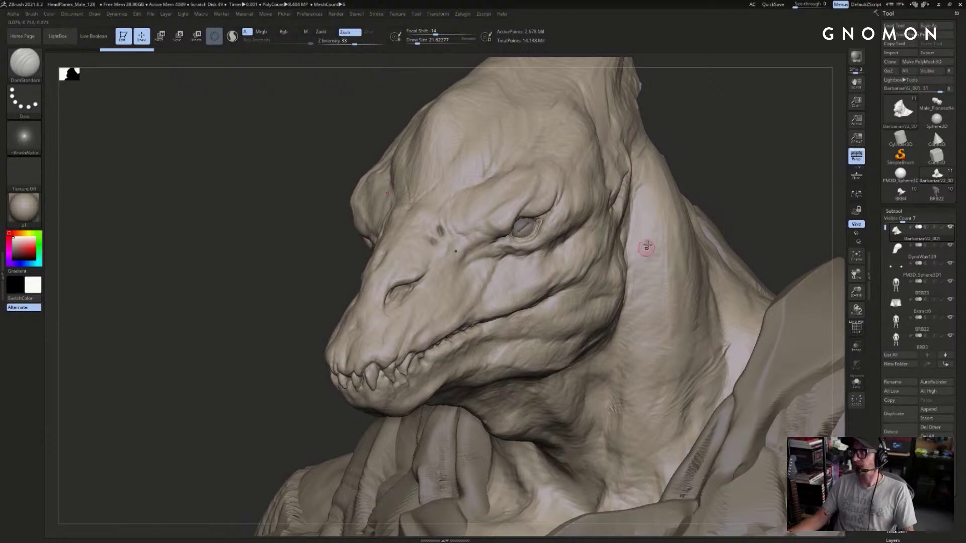
left_click_drag(722, 133, 761, 121)
mouse_move(667, 145)
left_mouse_down()
mouse_move(668, 116)
mouse_move(678, 221)
left_mouse_up()
mouse_move(571, 166)
left_mouse_down("alt")
mouse_move(623, 145)
mouse_move(448, 161)
mouse_move(367, 243)
left_mouse_up("alt")
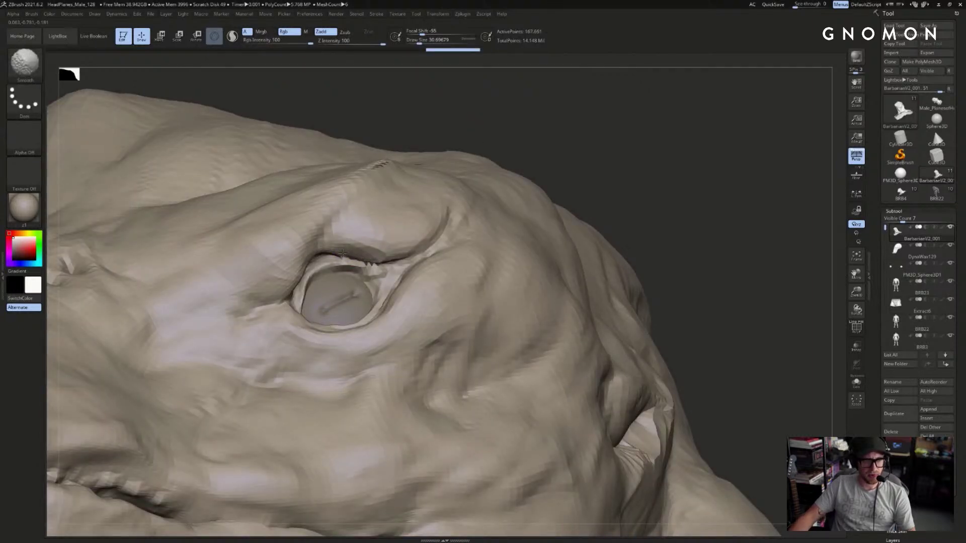
left_click_drag(582, 113, 543, 131)
key("d")
key("d")
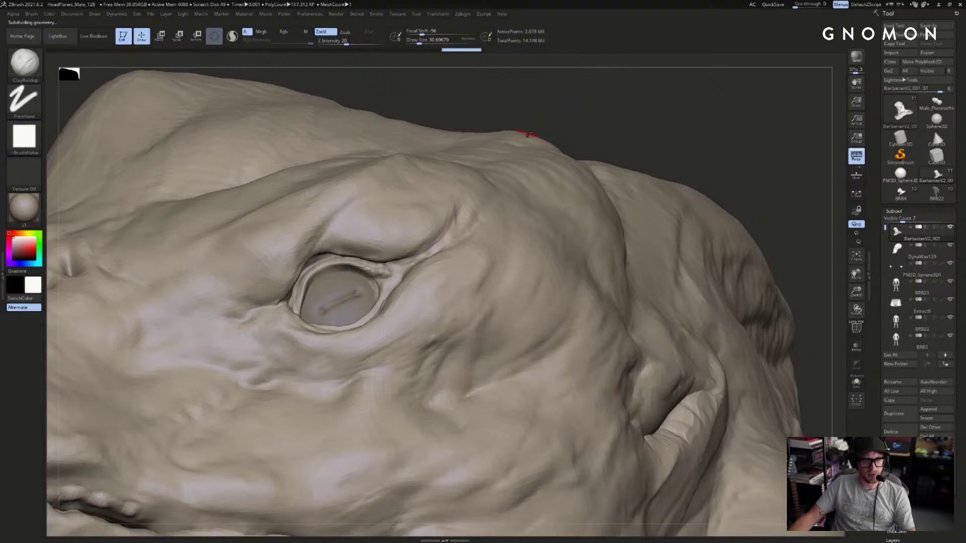
key("shift+d")
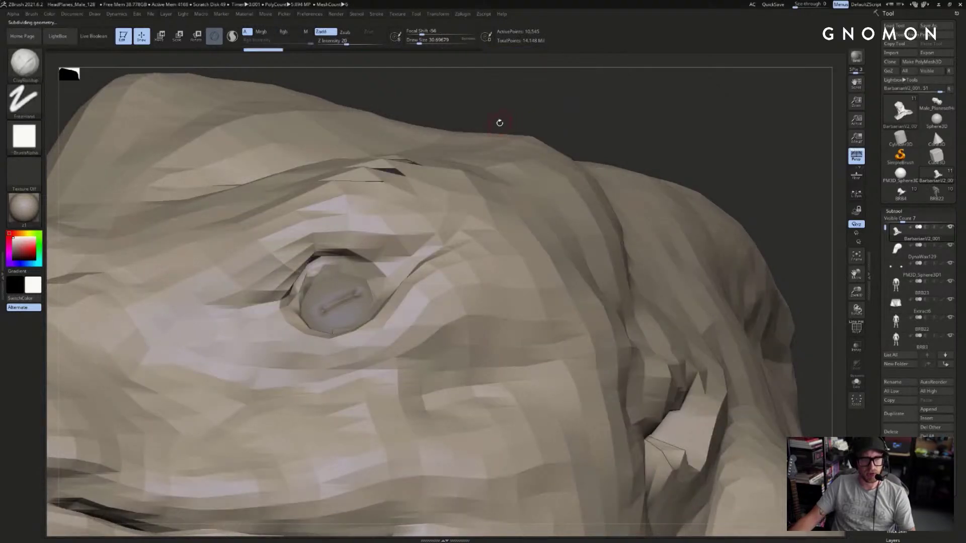
key("d")
key("d")
left_click_drag(500, 119, 660, 119)
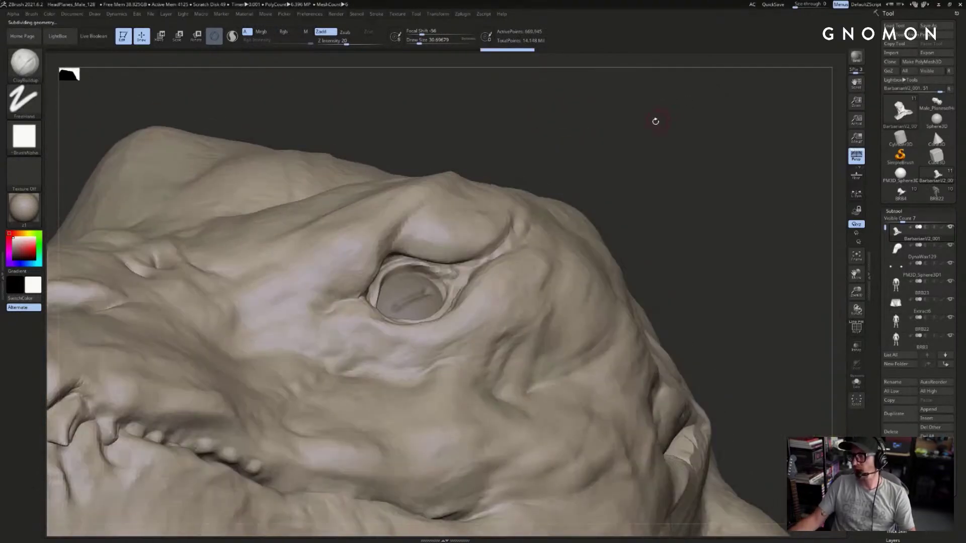
- Hide the body and clothing subtools, leaving only the BarbarianV2_001 head and its eyeballs on display
left_click_drag(732, 135, 655, 174)
key("f")
left_click_drag(684, 138, 724, 157)
left_click_drag(725, 190, 669, 193)
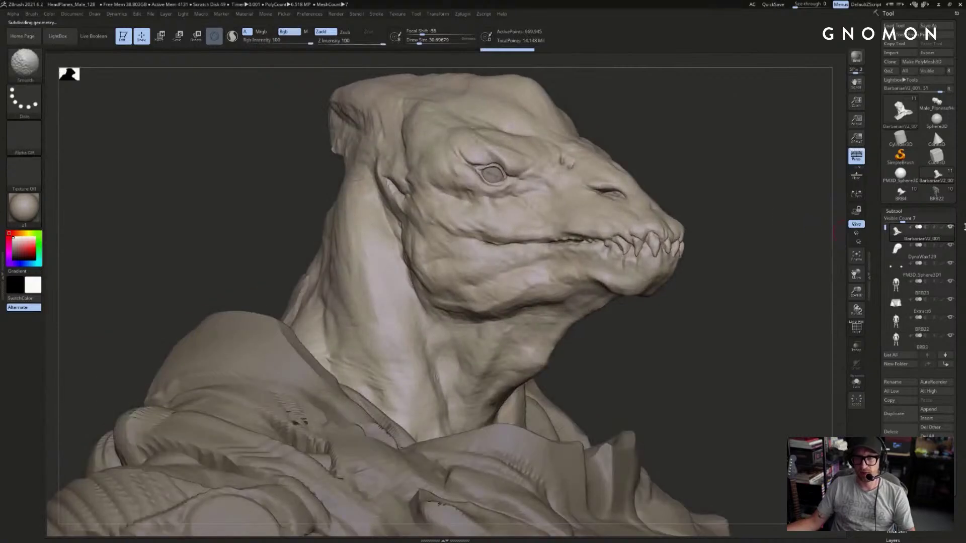
left_click(949, 227, "shift")
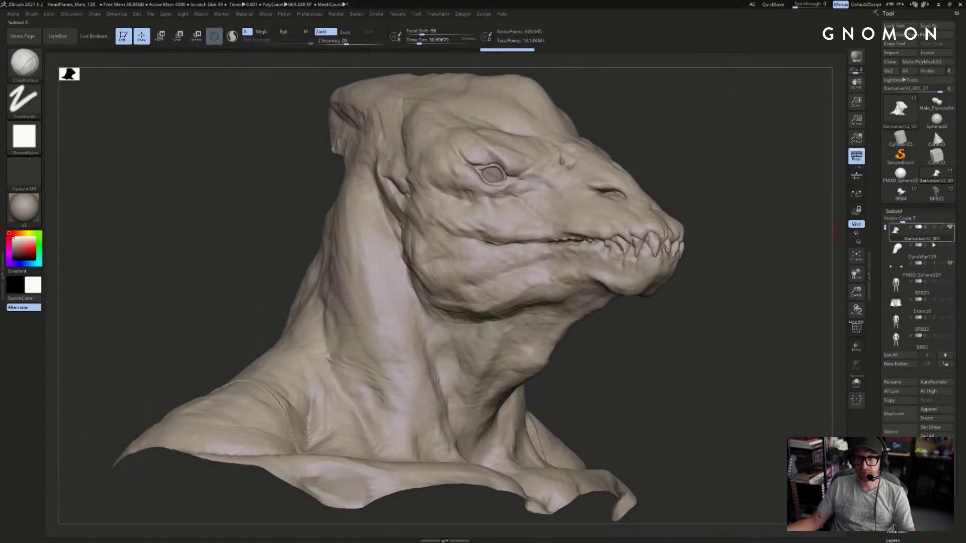
- Compare the overall BRB4 and BarbarianV2_001 heads from both sides and in three-quarter views, alternating between the two tools
left_click(900, 193)
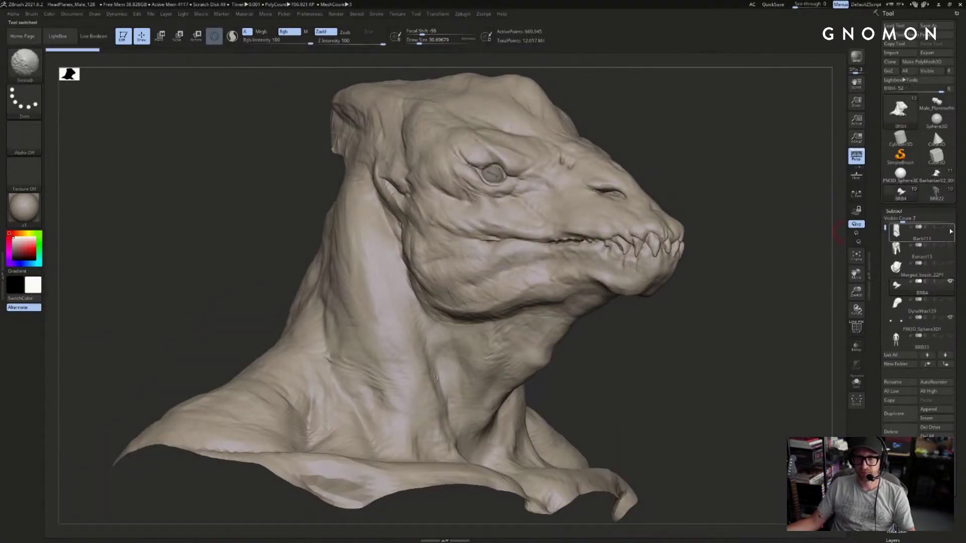
left_click_drag(760, 280, 754, 250)
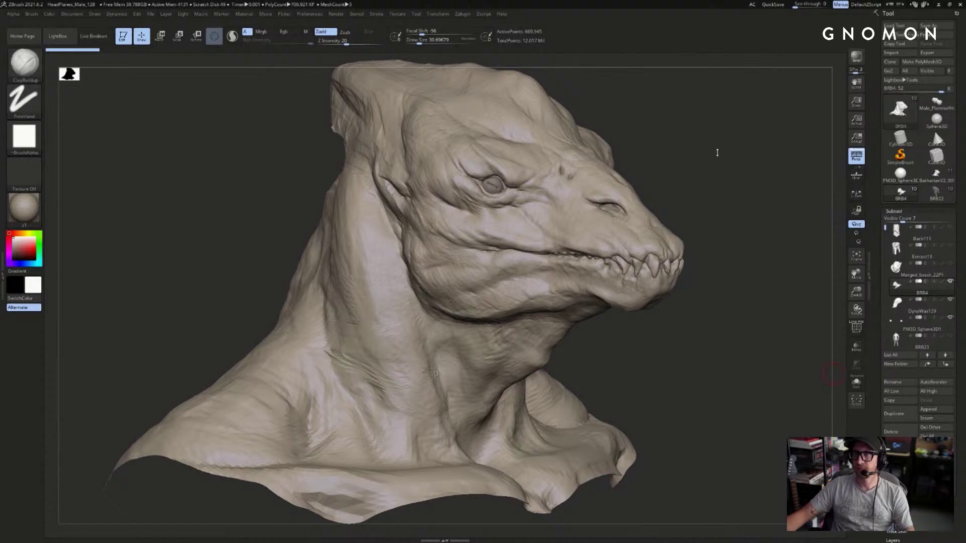
mouse_move(774, 134)
left_mouse_down()
mouse_move(784, 136)
mouse_move(756, 127)
mouse_move(723, 163)
mouse_move(765, 157)
mouse_move(764, 142)
mouse_move(706, 141)
left_mouse_up()
left_click(936, 175)
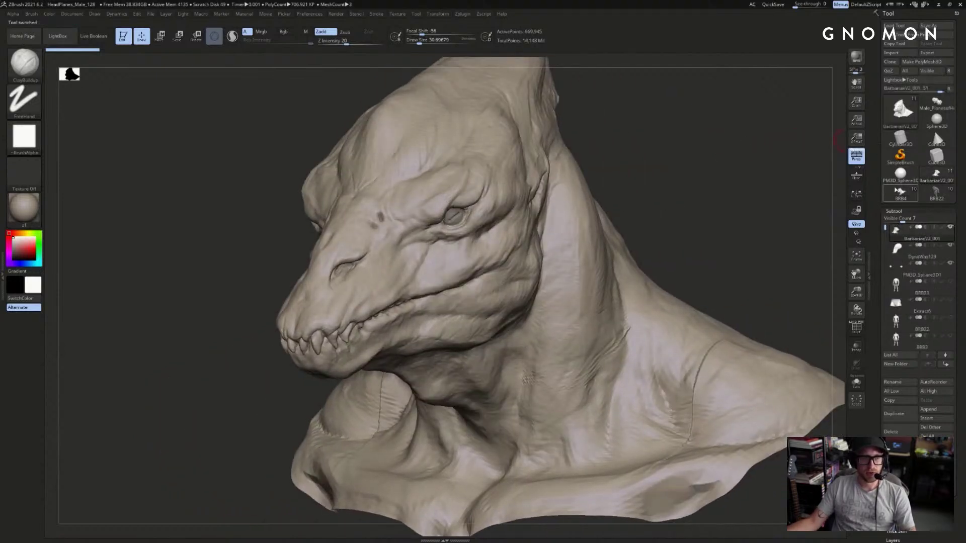
left_click(900, 195)
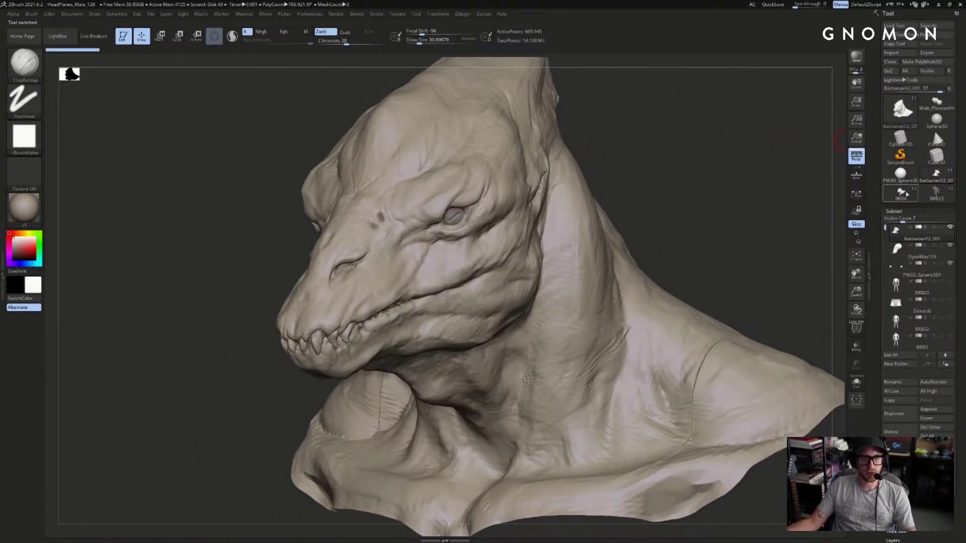
left_click(936, 175)
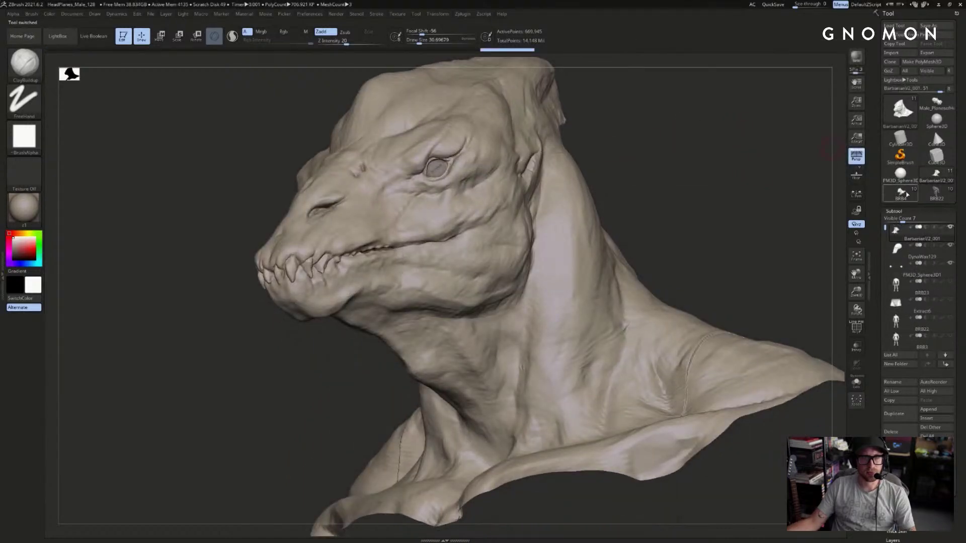
left_click(903, 193)
left_click(925, 183)
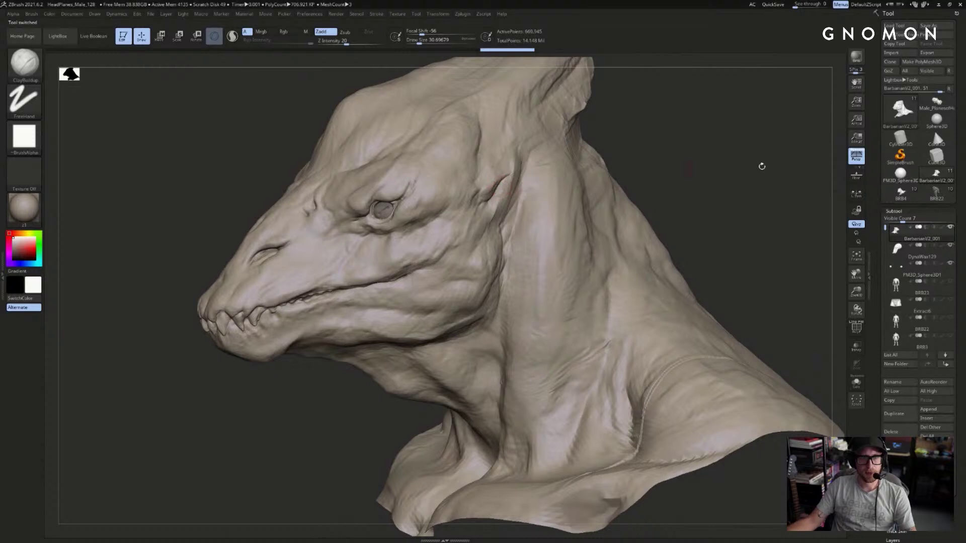
left_click(902, 193)
left_click(929, 180)
- Enlarge the brush draw size to about 158 for working on the back of the BarbarianV2_001 head
mouse_move(746, 96)
left_mouse_down("alt")
mouse_move(762, 180)
mouse_move(802, 182)
left_mouse_up("alt")
key("s")
left_click_drag(550, 188, 566, 188)
mouse_move(744, 176)
left_mouse_down()
mouse_move(583, 161)
mouse_move(397, 175)
mouse_move(410, 130)
mouse_move(675, 155)
mouse_move(689, 118)
mouse_move(396, 172)
mouse_move(690, 137)
mouse_move(673, 122)
left_mouse_up()
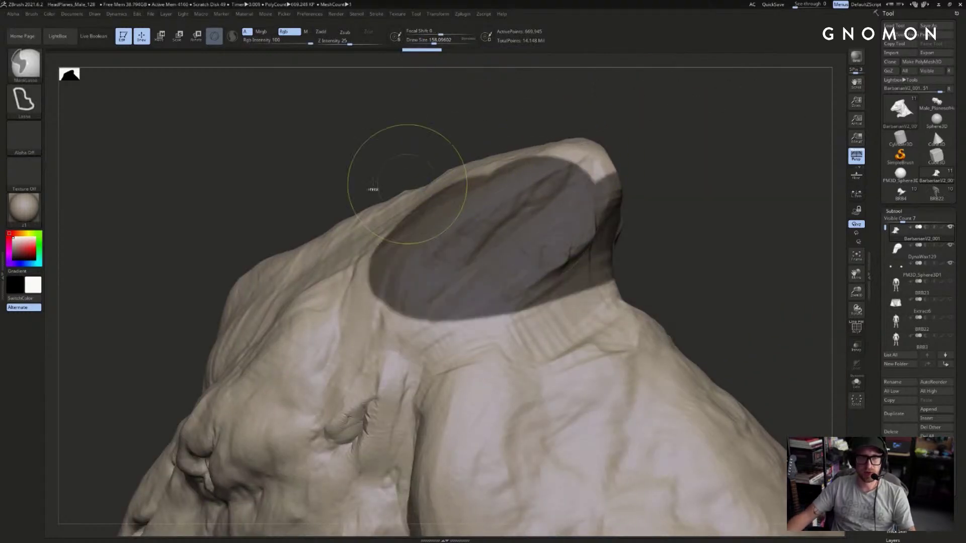
- Undo the lasso mask on the back of the head and choose a different masking brush
key("ctrl+z")
left_click(27, 67, "ctrl")
left_click(152, 107, "ctrl")
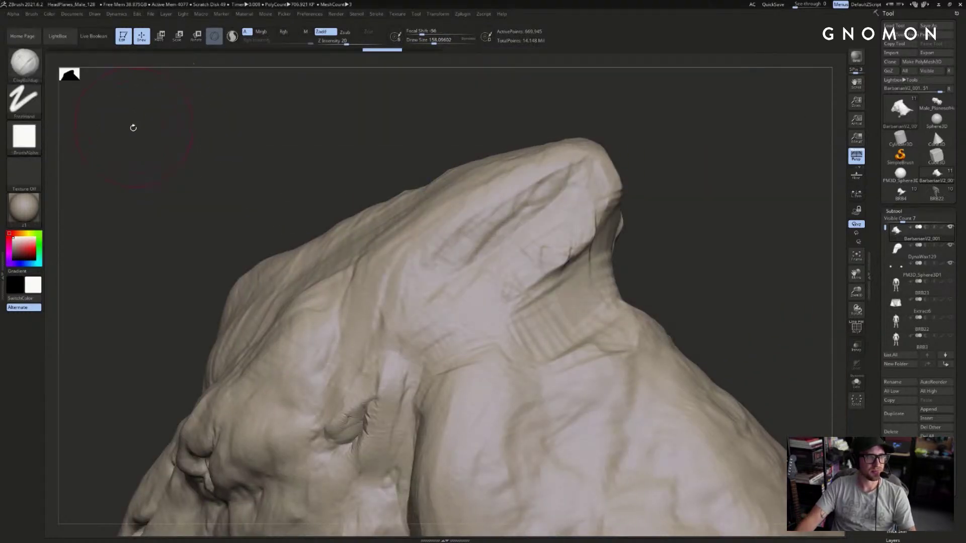
left_click(26, 68, "ctrl")
left_click(142, 73, "ctrl")
mouse_move(138, 86)
left_mouse_down()
mouse_move(147, 151)
mouse_move(707, 175)
mouse_move(734, 192)
mouse_move(550, 206)
mouse_move(654, 151)
mouse_move(731, 162)
mouse_move(642, 190)
left_mouse_up()
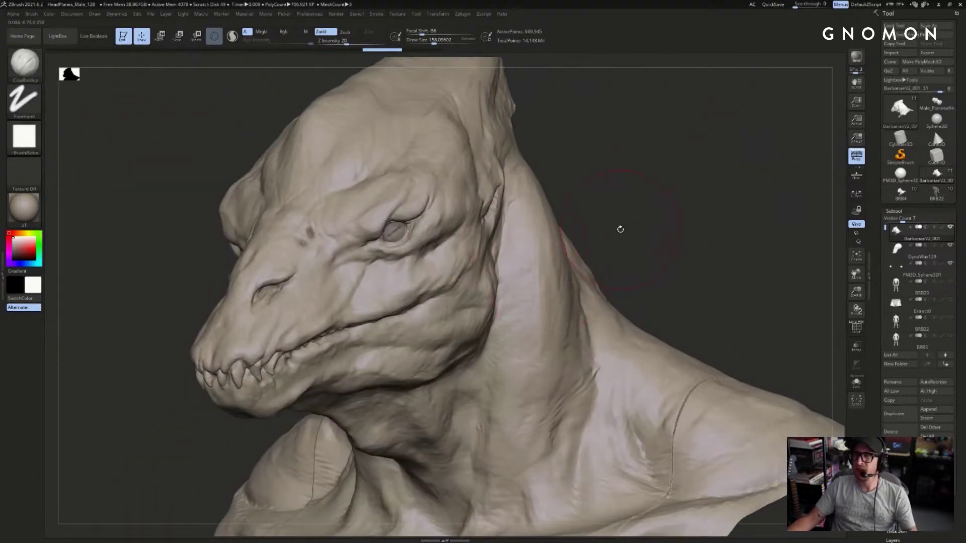
- Review the BarbarianV2_001 head from both sides and select the DamStandard brush
left_click_drag(697, 170, 714, 161)
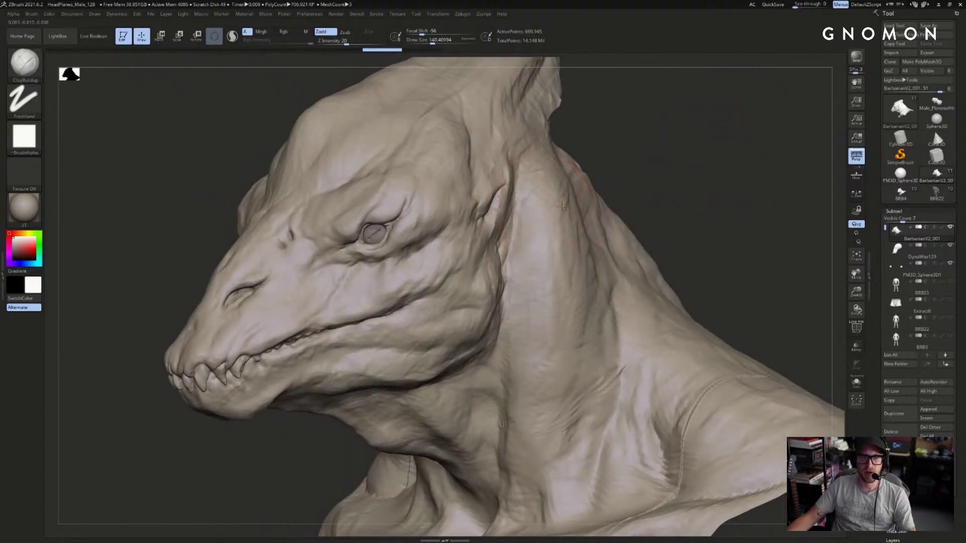
left_click_drag(674, 207, 593, 236)
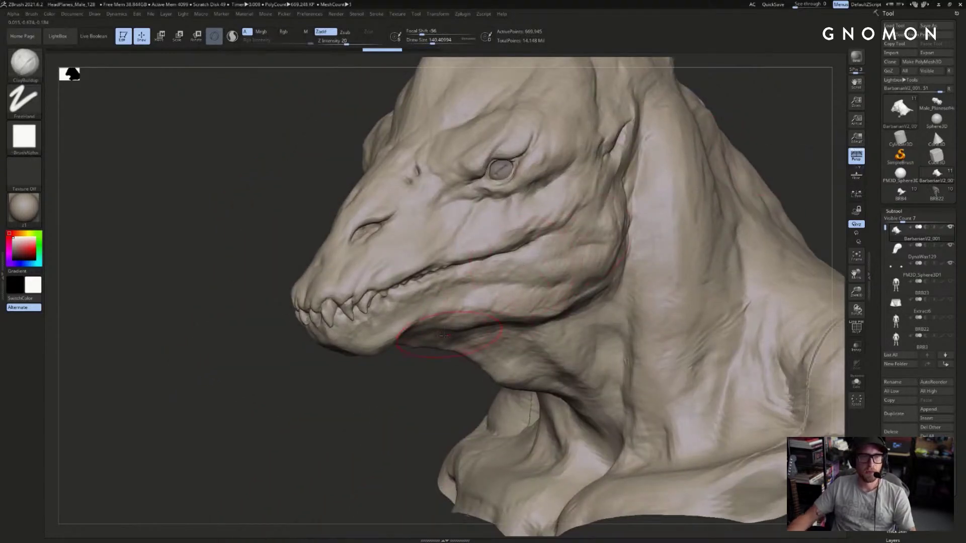
mouse_move(791, 120)
left_mouse_down()
mouse_move(759, 161)
mouse_move(771, 151)
mouse_move(611, 198)
left_mouse_up()
mouse_move(715, 157)
left_mouse_down()
mouse_move(650, 168)
mouse_move(759, 167)
mouse_move(698, 183)
mouse_move(754, 176)
mouse_move(734, 201)
mouse_move(769, 201)
left_mouse_up()
key("b")
key("d")
key("s")
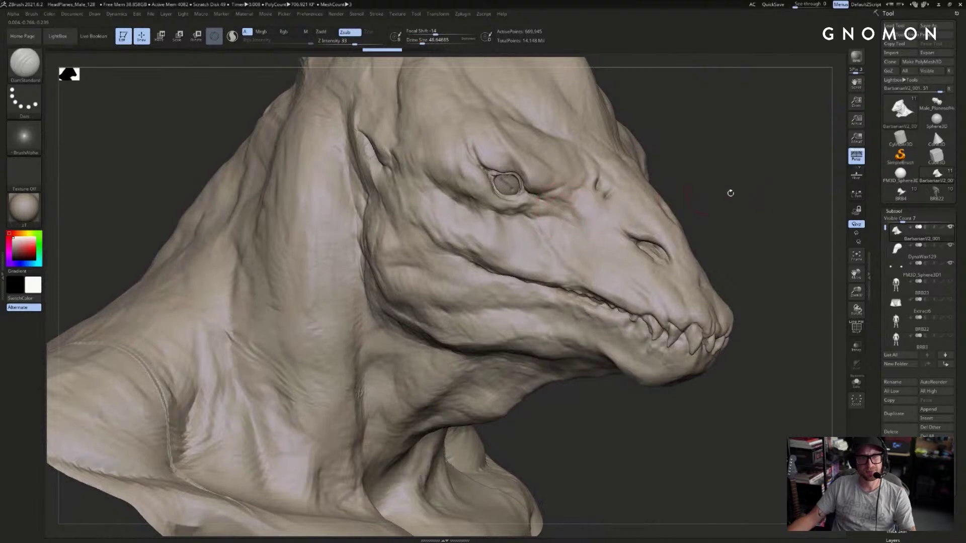
- Smooth the crease and surface of the BarbarianV2_001 shoulder at lower subdivision levels
left_click_drag(706, 195, 453, 322)
left_click_drag(442, 414, 388, 376)
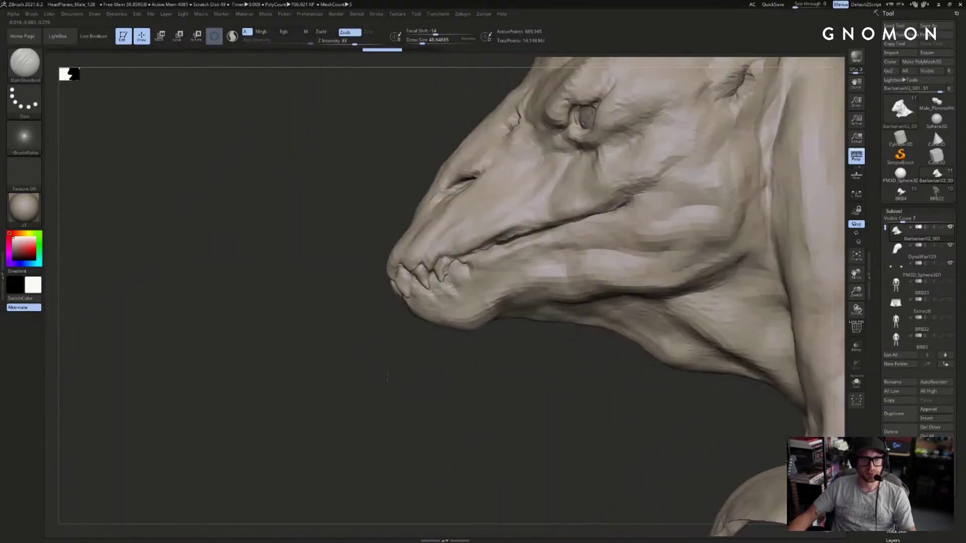
mouse_move(484, 379)
left_mouse_down()
mouse_move(500, 382)
mouse_move(793, 198)
mouse_move(699, 203)
left_mouse_up()
left_click_drag(429, 338, 501, 320)
left_click_drag(666, 256, 425, 252, "alt")
left_click_drag(777, 191, 648, 216)
key("shift+d")
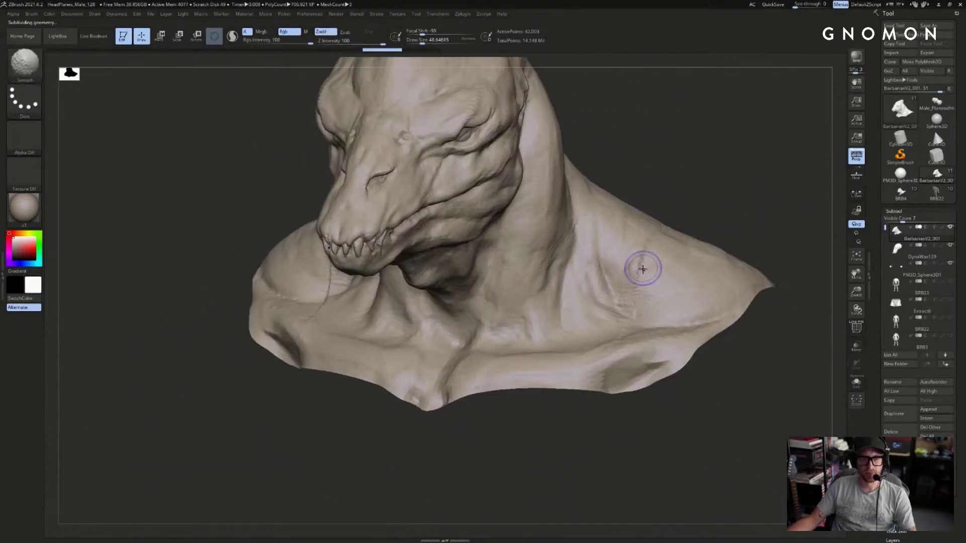
key("d")
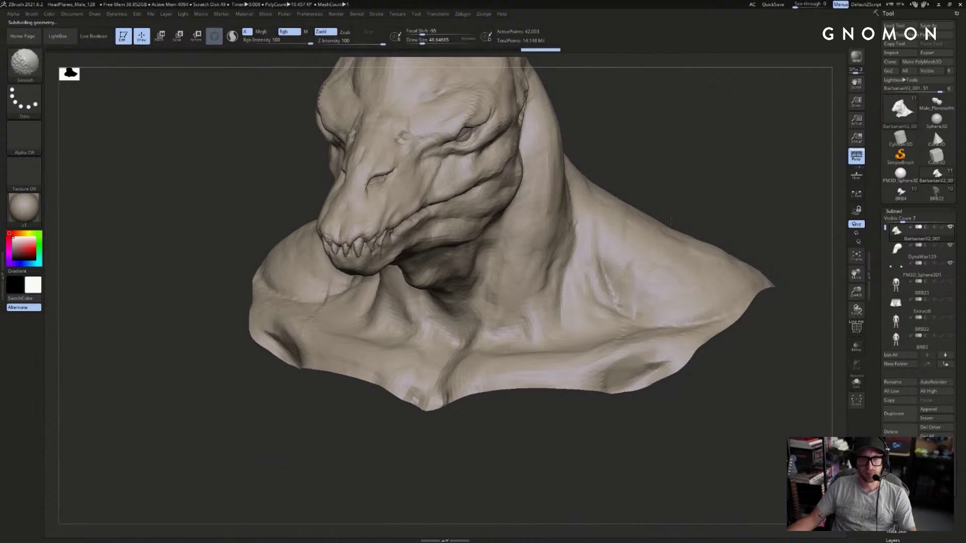
key("d")
left_click_drag(651, 234, 631, 286)
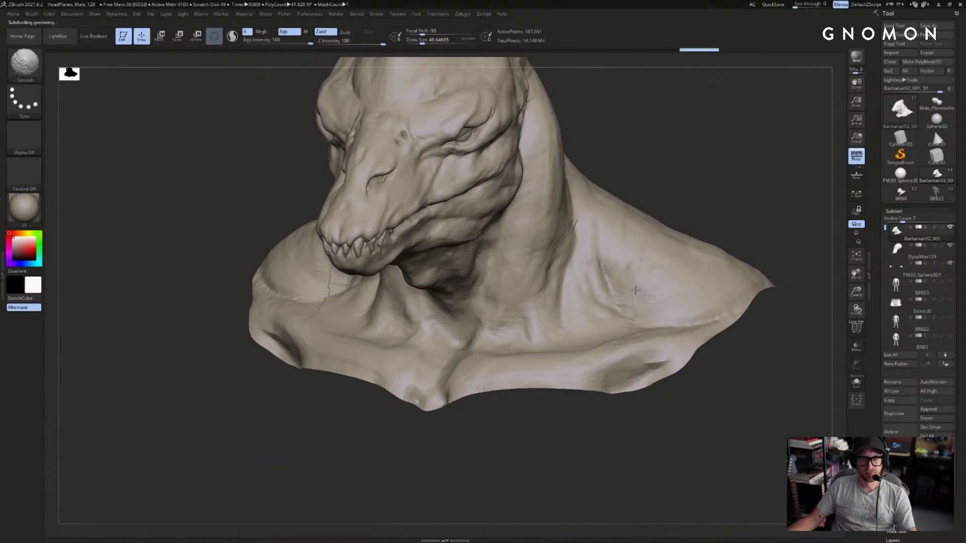
left_click_drag(777, 194, 697, 244)
left_click_drag(738, 199, 689, 223, "shift")
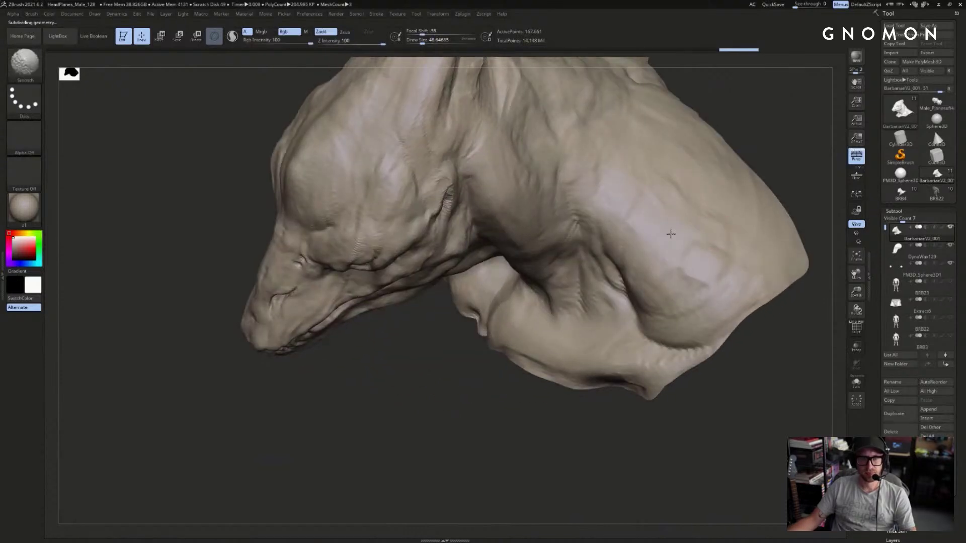
- Smooth the BarbarianV2_001 shoulder further while stepping up through the higher subdivision levels
left_click_drag(633, 405, 638, 276)
key("d")
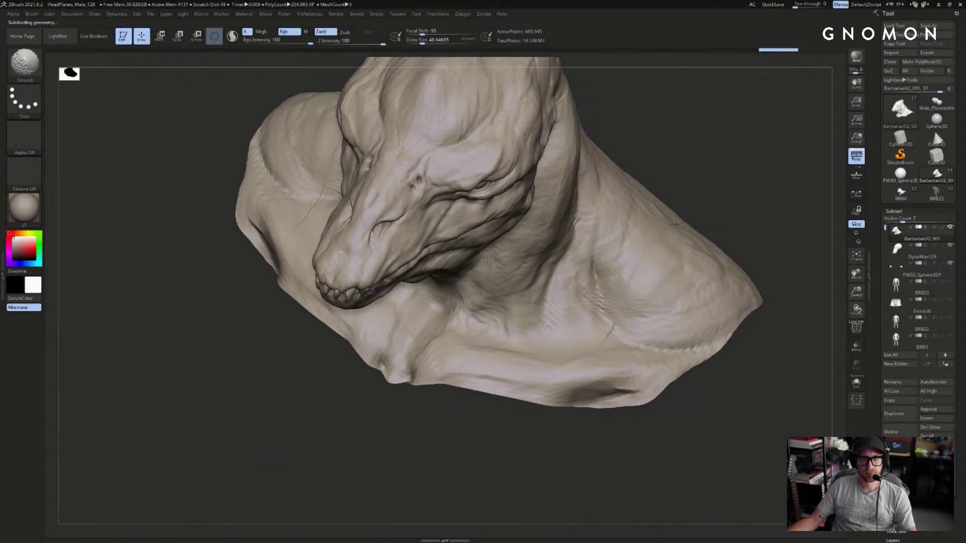
left_click_drag(703, 208, 671, 267)
key("d")
left_click_drag(697, 221, 672, 243, "shift")
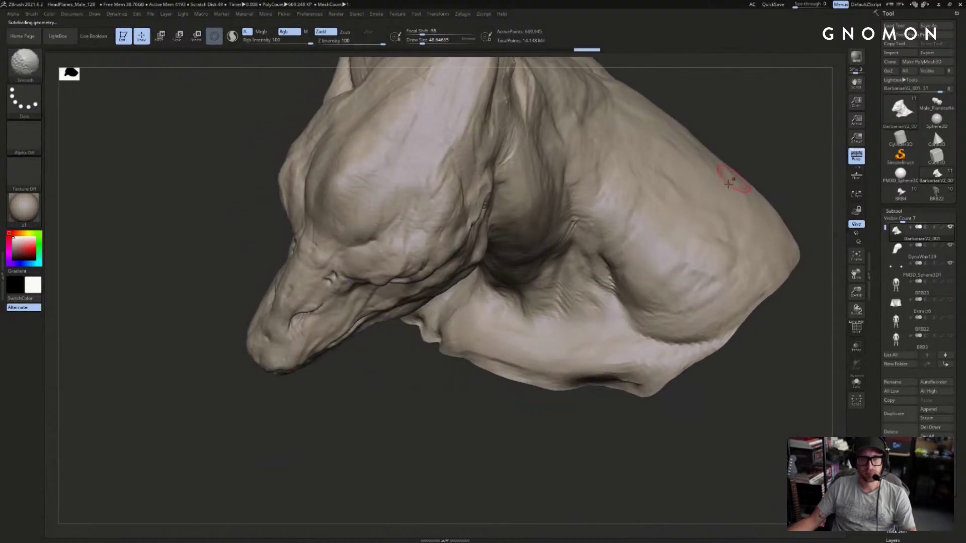
left_click_drag(692, 199, 662, 226, "shift")
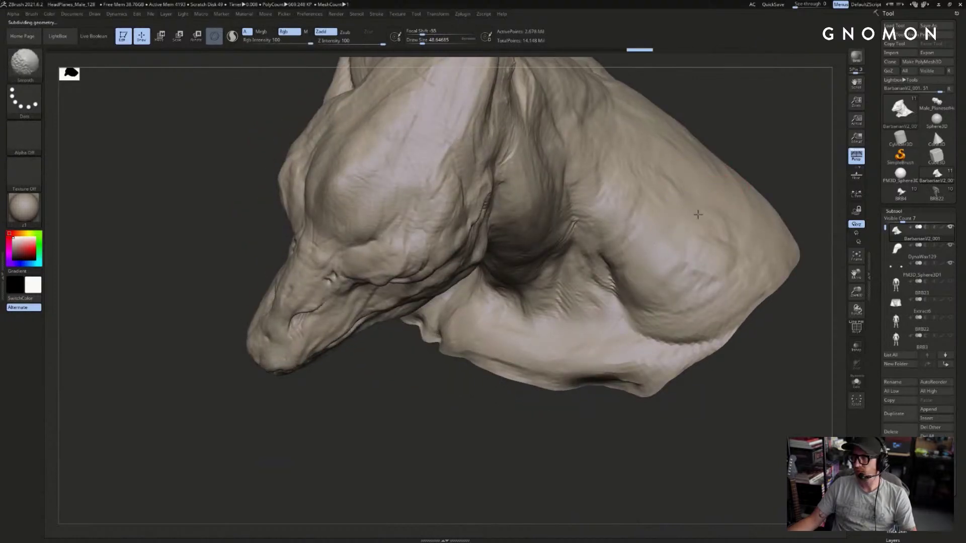
left_click_drag(588, 364, 627, 289)
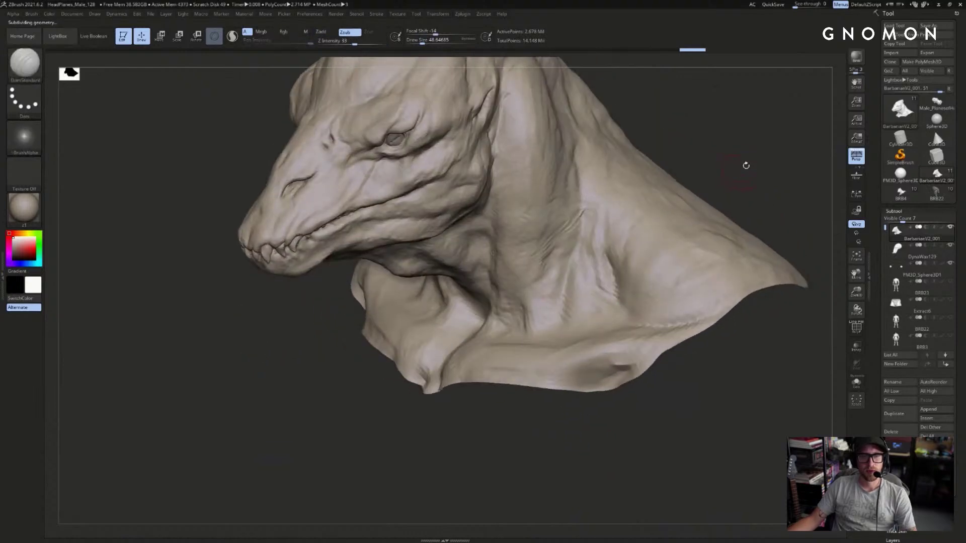
- Try the Move brush on the lower face and throat, undoing and redoing the last adjustment
left_click_drag(739, 168, 696, 215)
mouse_move(796, 151)
left_mouse_down()
mouse_move(783, 190)
mouse_move(797, 168)
mouse_move(613, 216)
mouse_move(744, 183)
mouse_move(427, 349)
mouse_move(500, 319)
mouse_move(444, 347)
mouse_move(468, 327)
left_mouse_up()
key("b")
key("m")
key("v")
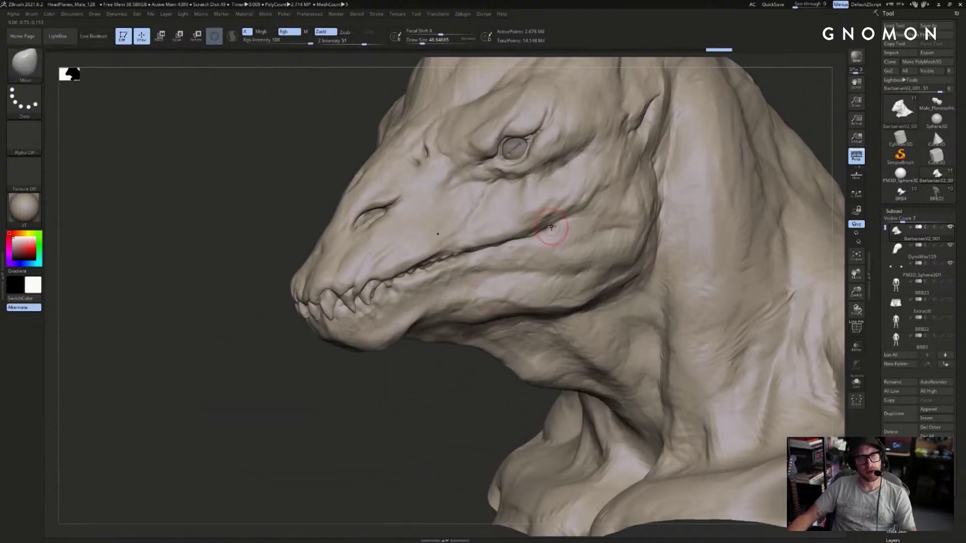
mouse_move(457, 369)
left_mouse_down()
mouse_move(436, 397)
mouse_move(439, 385)
left_mouse_up()
key("ctrl+z")
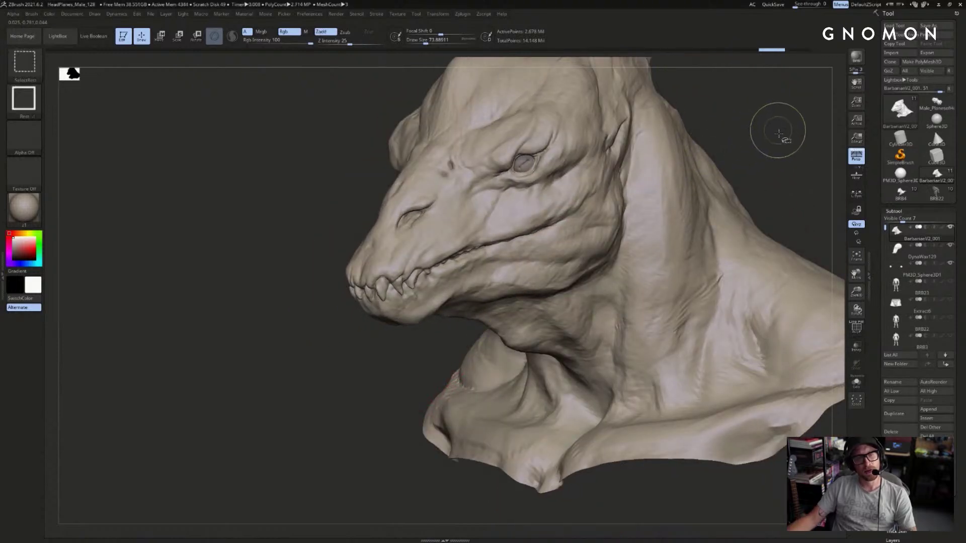
key("ctrl+shift+z")
- Select the ClayBuildup brush at a draw size of about 41 for the corner of the mouth, at a lower subdivision level
left_click_drag(772, 132, 761, 157)
key("b")
key("c")
key("b")
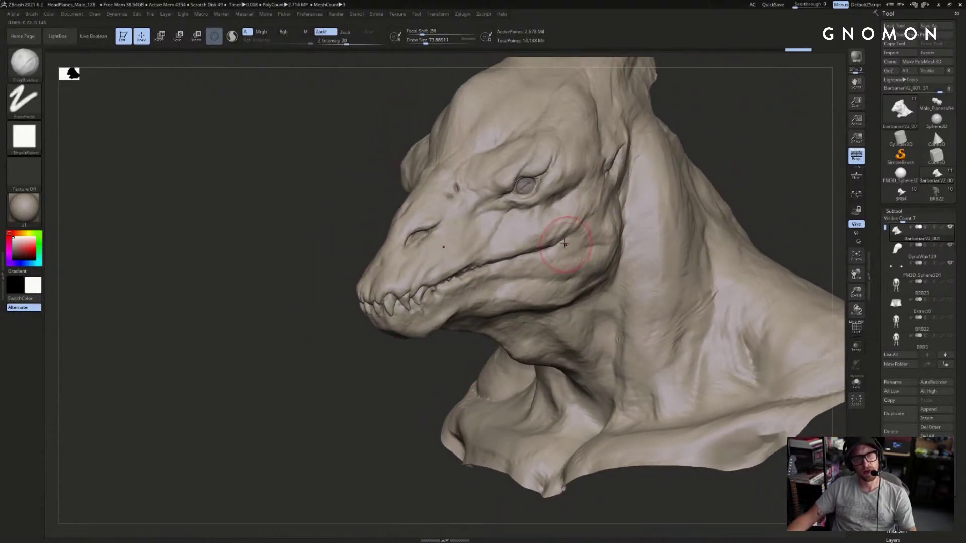
key("b")
key("c")
key("b")
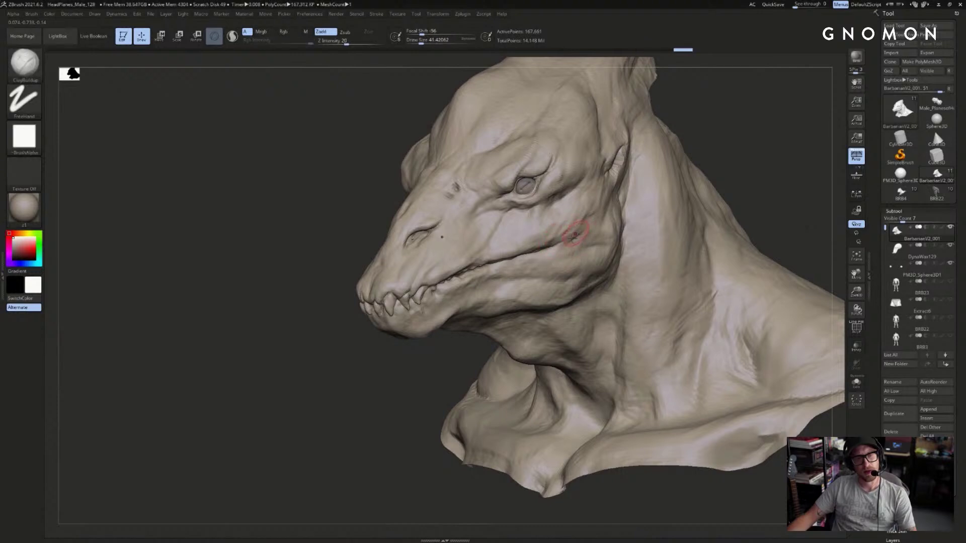
- Compare the cheek before and after the recent strokes by undoing and redoing them
left_click_drag(734, 158, 770, 176)
key("ctrl+z")
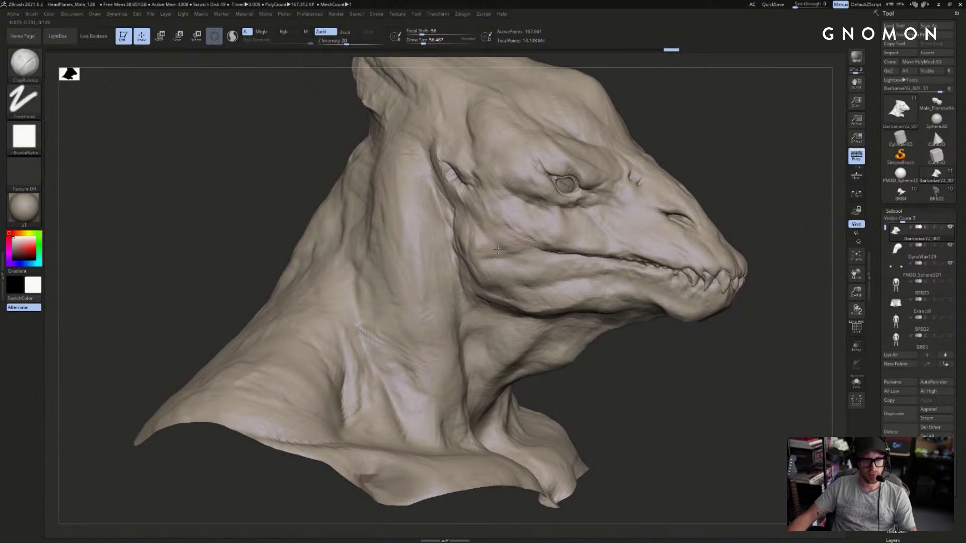
key("ctrl+shift+z")
key("ctrl+shift+z")
key("ctrl+z")
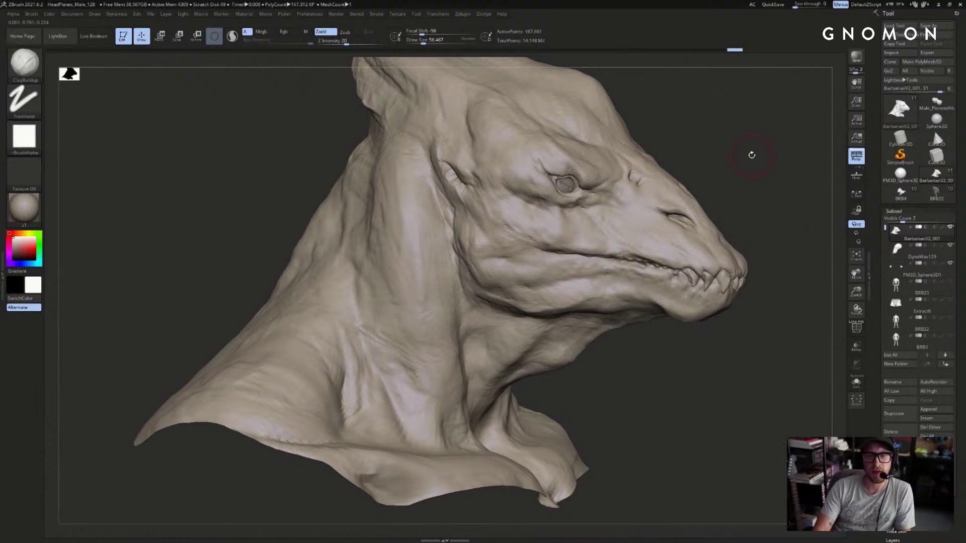
- Set the ClayBuildup draw size to about 35 and check the snout in profile
mouse_move(750, 121)
left_mouse_down()
mouse_move(761, 149)
mouse_move(744, 155)
mouse_move(391, 211)
mouse_move(431, 241)
left_mouse_up()
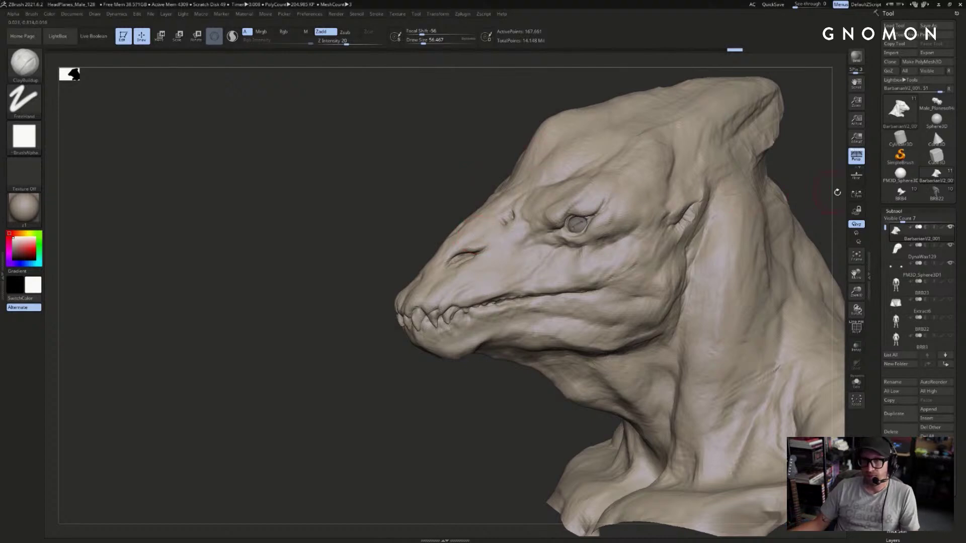
mouse_move(808, 176)
left_mouse_down()
mouse_move(747, 176)
mouse_move(788, 174)
left_mouse_up()
key("s")
left_click_drag(469, 214, 463, 214)
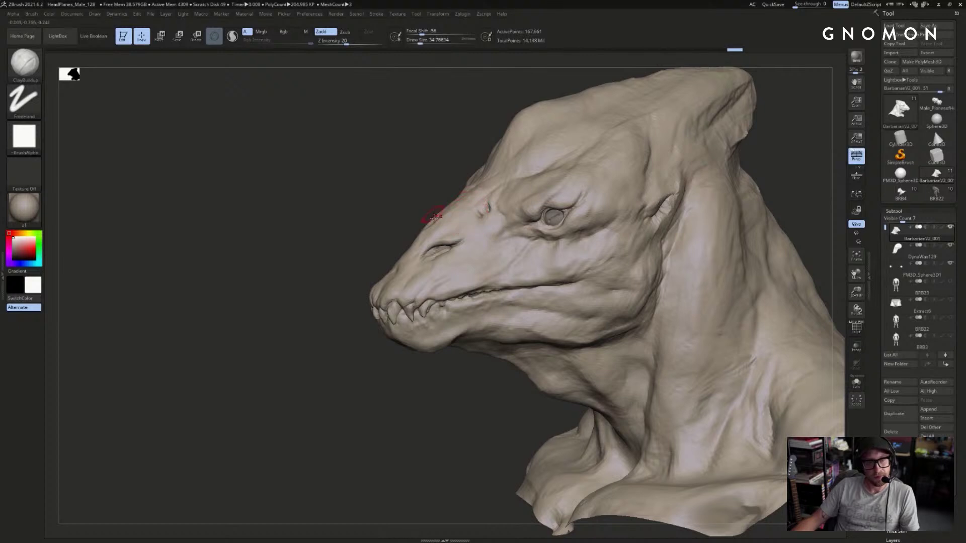
left_click_drag(388, 210, 408, 211)
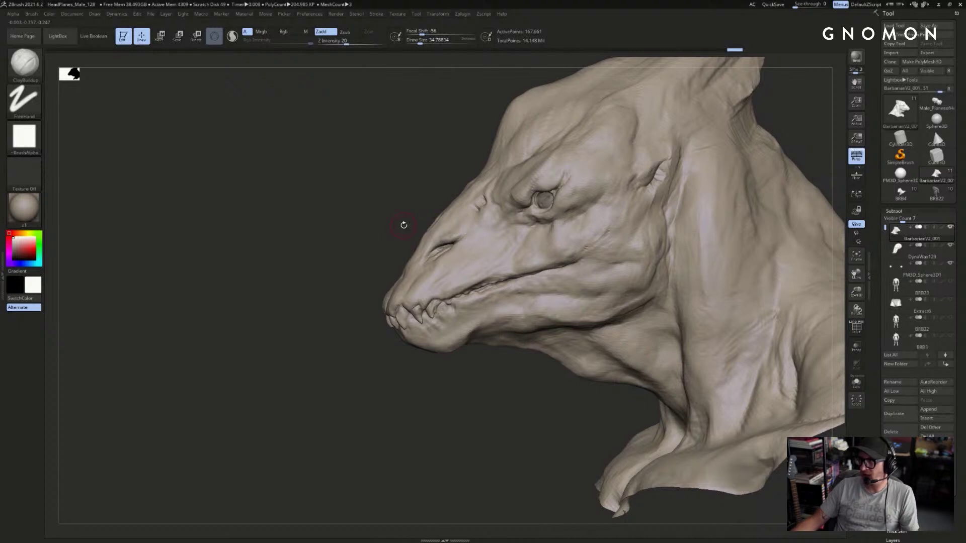
- Select the SnakeHook brush at a draw size of about 41 and check the snout from the front and both sides
left_click_drag(413, 204, 420, 229)
key("b")
key("s")
key("h")
key("s")
key("s")
left_click_drag(423, 230, 457, 217)
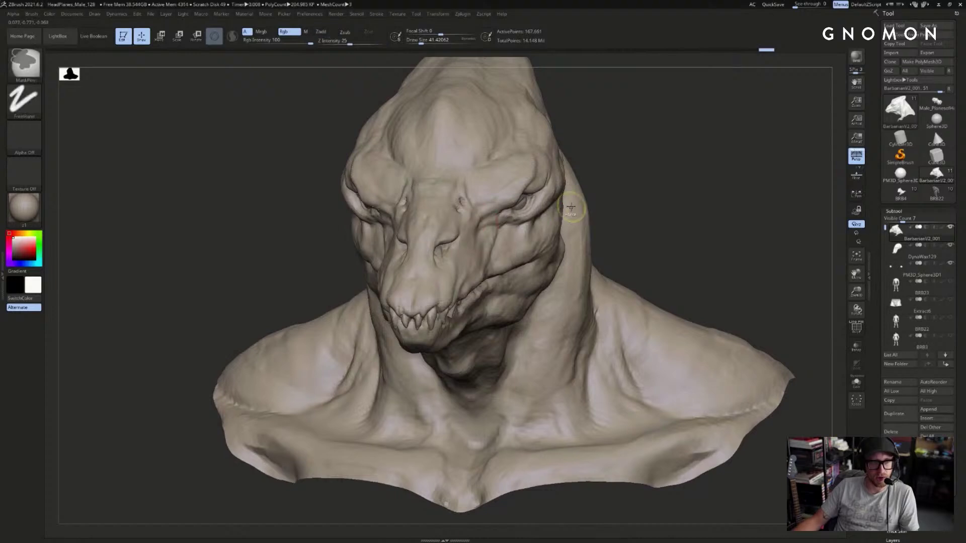
left_click_drag(592, 197, 627, 186)
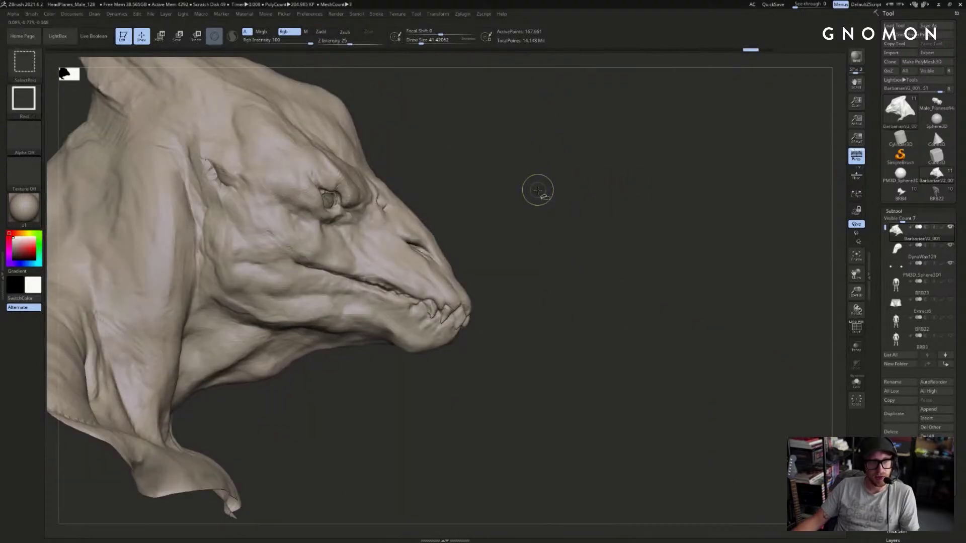
left_click_drag(562, 201, 561, 168, "alt")
left_click_drag(642, 190, 601, 194)
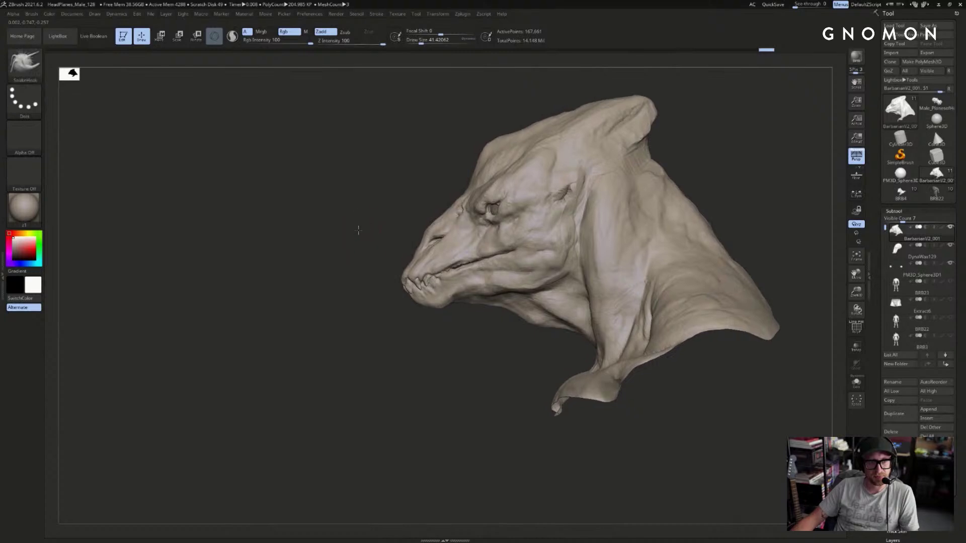
left_click_drag(357, 226, 408, 244, "alt")
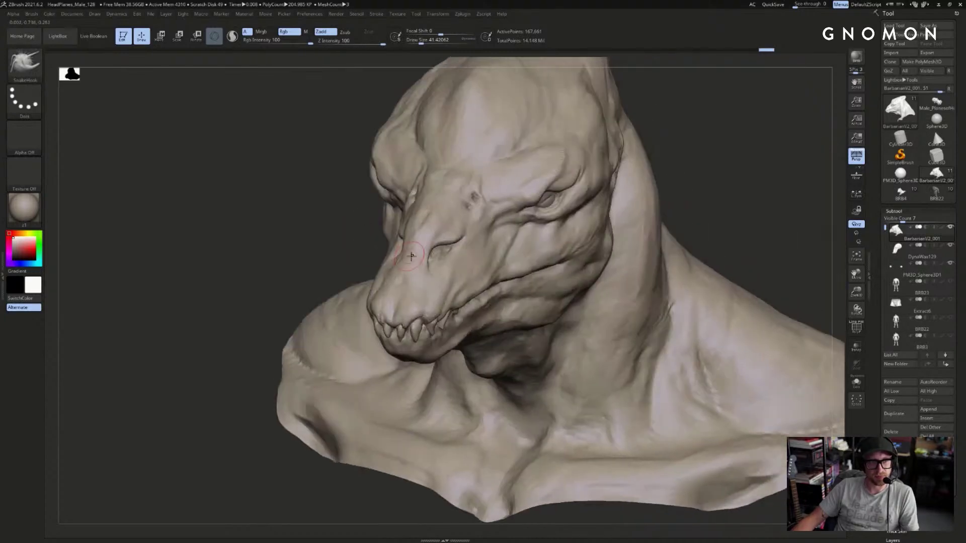
- Refine the crease around the nostril with the DamStandard brush and select the Move brush for the snout
key("b")
key("d")
key("s")
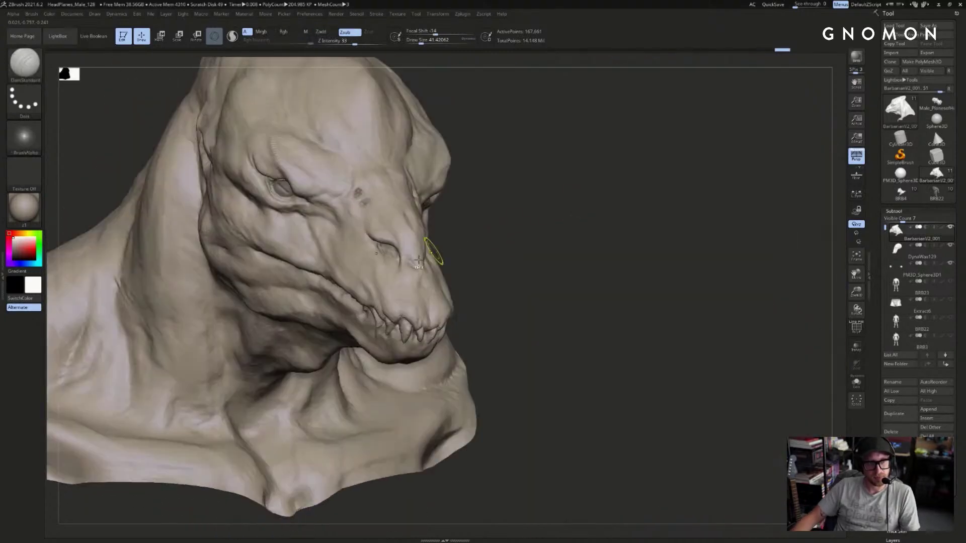
key("ctrl+z")
left_click_drag(396, 256, 402, 266)
left_click_drag(489, 255, 415, 272)
key("b")
key("m")
key("v")
mouse_move(587, 246)
left_mouse_down("alt")
mouse_move(535, 174)
mouse_move(343, 261)
left_mouse_up("alt")
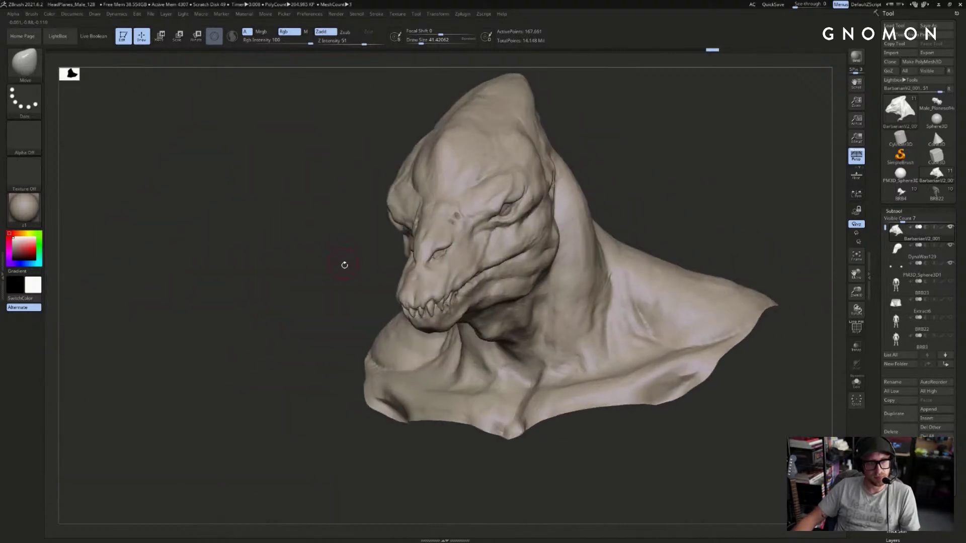
- Step back and forth through the undo history to compare earlier and current versions of the face
key("ctrl+z")
key("ctrl+z")
key("ctrl+z")
key("ctrl+z")
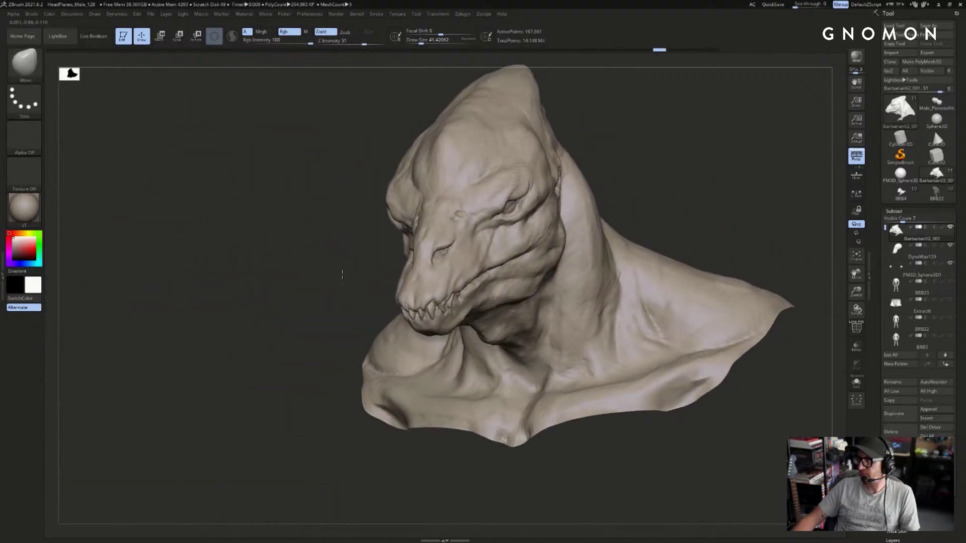
key("ctrl+z")
key("ctrl+z")
key("ctrl+z")
key("ctrl+z")
key("ctrl+z")
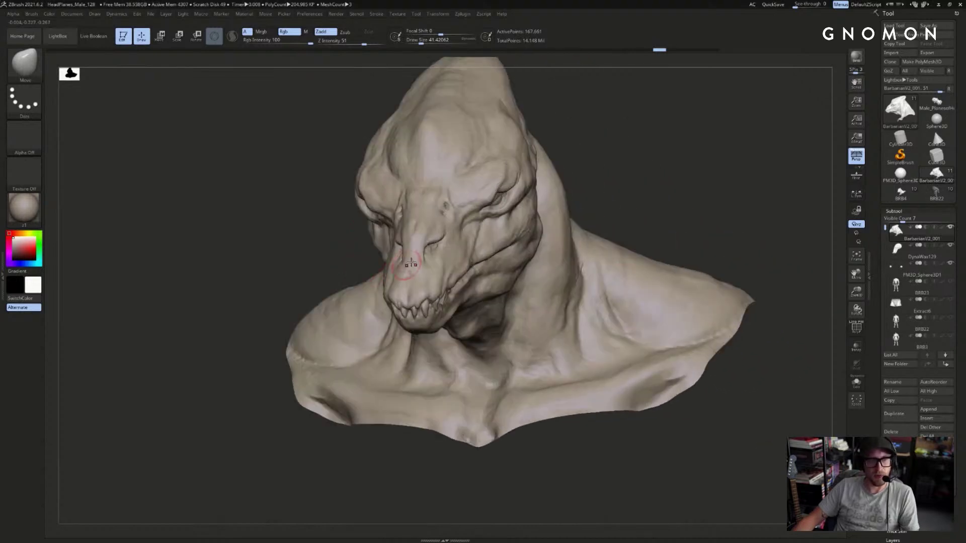
key("ctrl+shift+z")
key("ctrl+z")
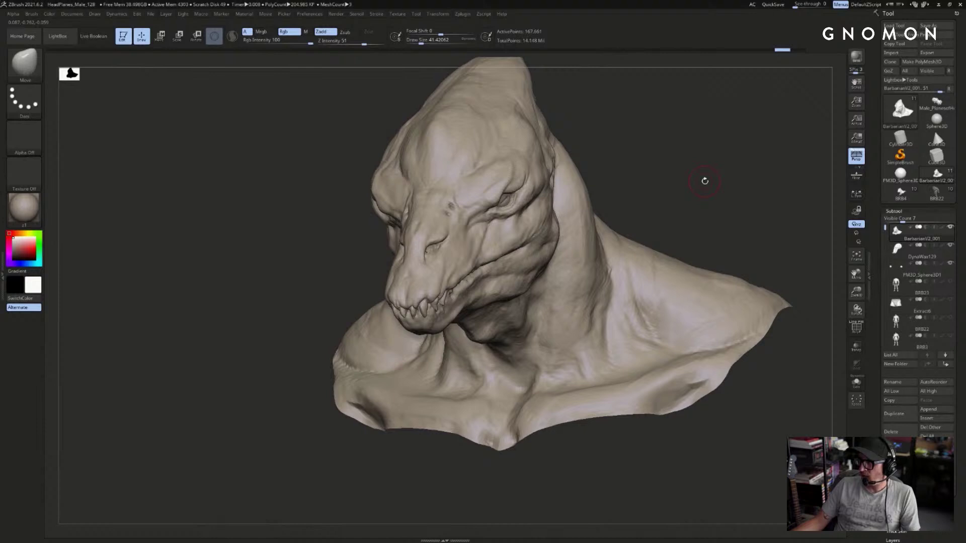
left_click_drag(686, 178, 631, 199, "alt")
key("ctrl+shift+z")
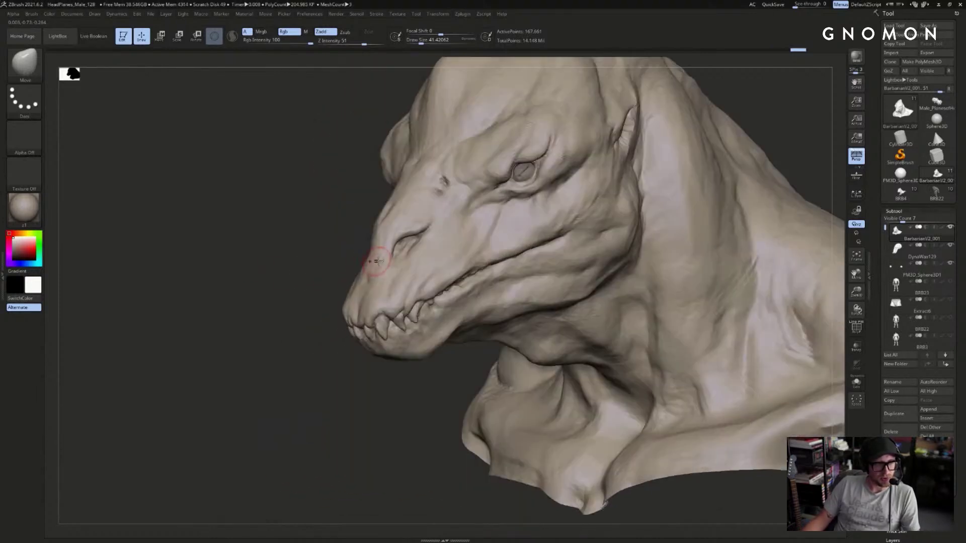
- Carve the nostril deeper with the DamStandard brush at a draw size of about 29
key("b")
key("c")
key("b")
key("ctrl+z")
key("b")
key("d")
key("s")
left_click_drag(406, 241, 414, 256)
mouse_move(645, 168)
left_mouse_down()
mouse_move(698, 152)
mouse_move(618, 161)
mouse_move(686, 172)
mouse_move(653, 179)
left_mouse_up()
left_click_drag(513, 239, 563, 240)
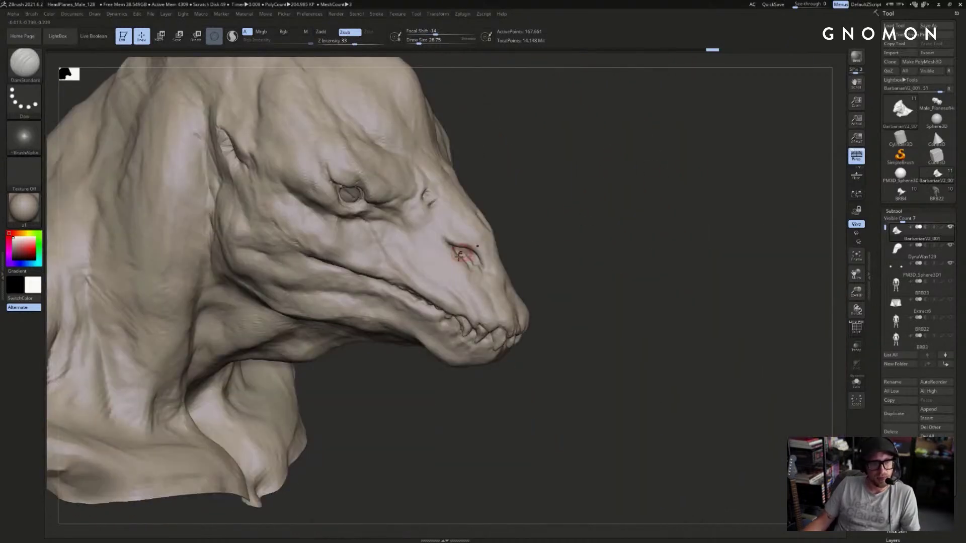
- Build up the rim around the nostril with the ClayBuildup brush and switch back to DamStandard
key("b")
key("c")
key("b")
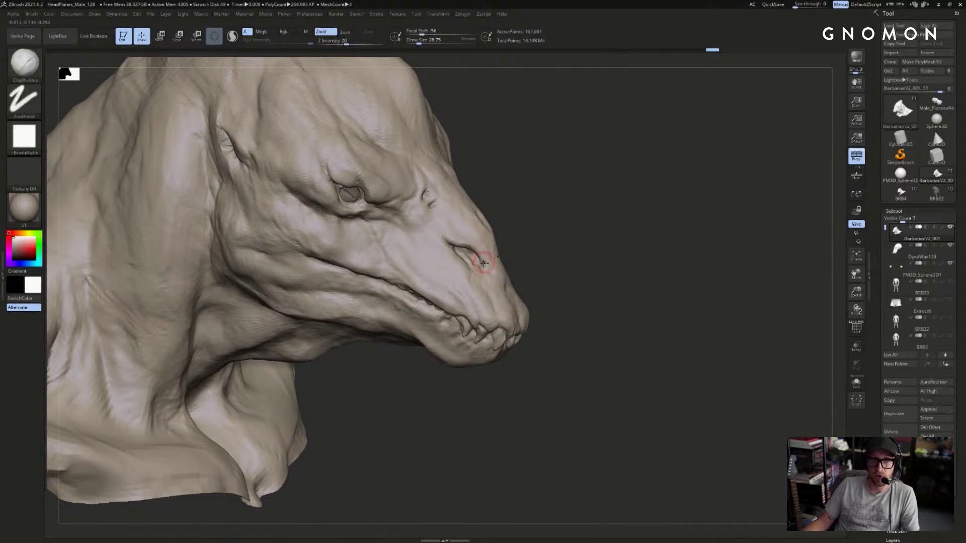
mouse_move(553, 229)
left_mouse_down()
mouse_move(502, 235)
mouse_move(482, 262)
left_mouse_up()
key("b")
key("d")
key("s")
left_click_drag(624, 216, 573, 224)
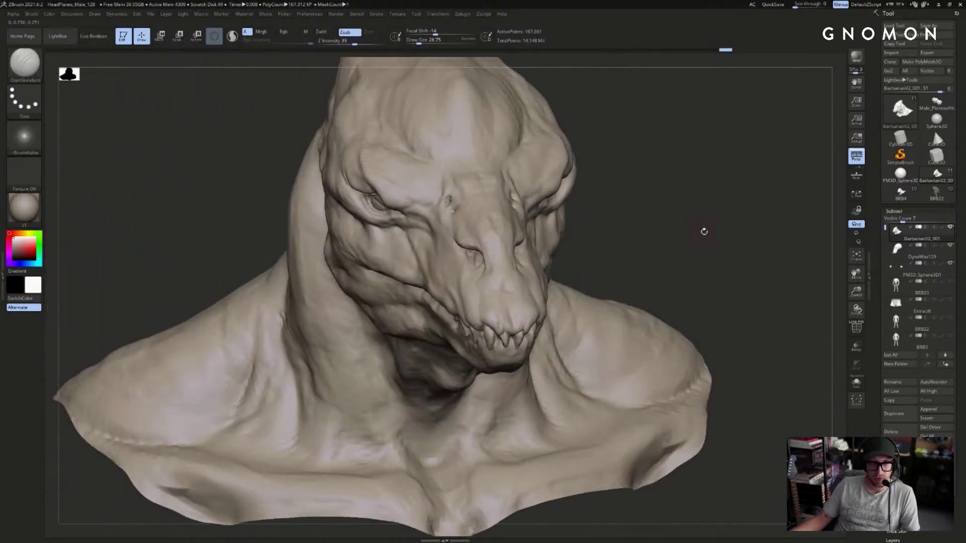
- Try reshaping the side of the snout near the nostril with the Move brush and undo the stroke
left_click_drag(702, 233, 658, 240)
key("b")
key("m")
key("v")
mouse_move(429, 279)
left_mouse_down()
mouse_move(395, 281)
mouse_move(418, 277)
left_mouse_up()
key("ctrl+z")
left_click_drag(465, 257, 404, 257)
- Resize the brush, check the face one subdivision level higher, and return to the lower level
key("s")
left_click(497, 245)
key("s")
left_click_drag(508, 235, 619, 172)
mouse_move(688, 167)
left_mouse_down()
mouse_move(679, 181)
mouse_move(550, 222)
left_mouse_up()
key("ctrl+d")
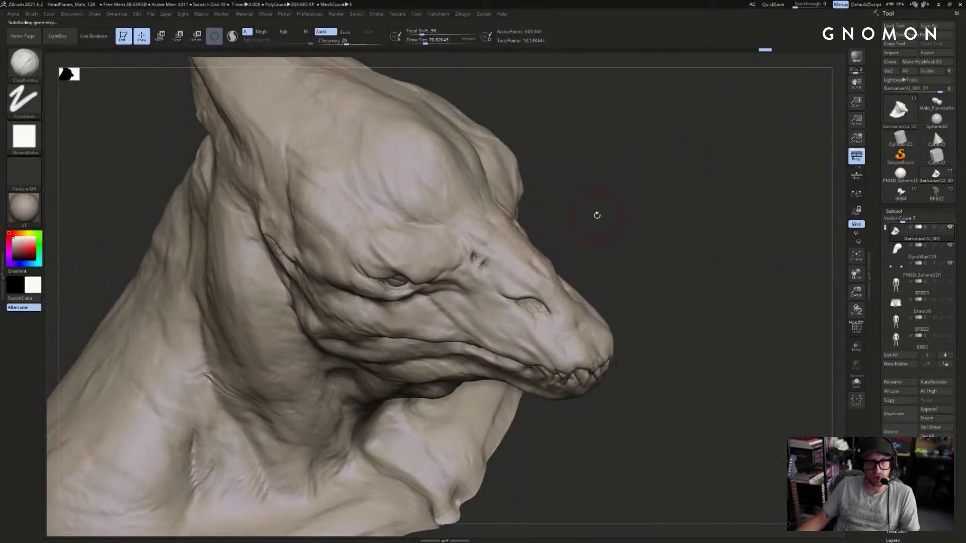
key("shift+d")
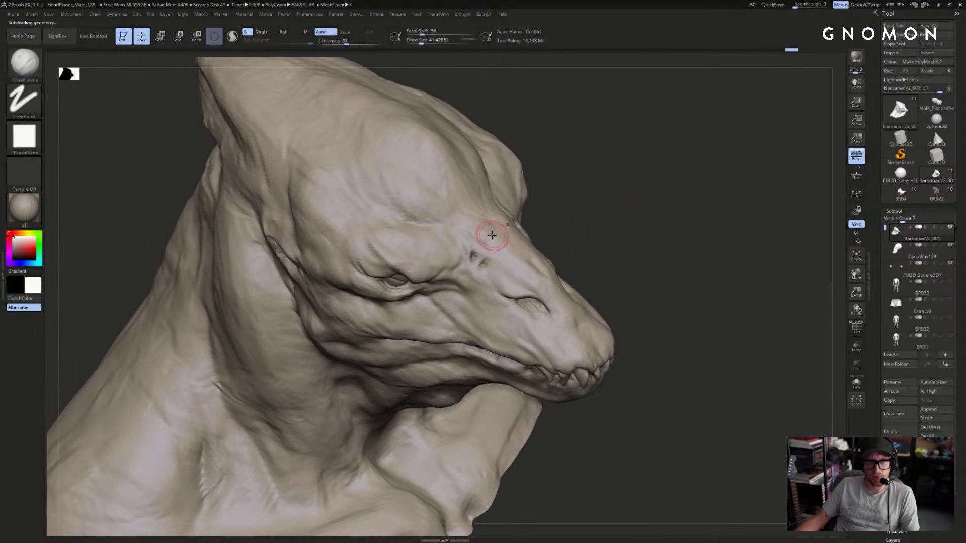
- Set the ClayBuildup draw size to about 37 for working on the ridge above the nostril
left_click_drag(595, 233, 612, 240)
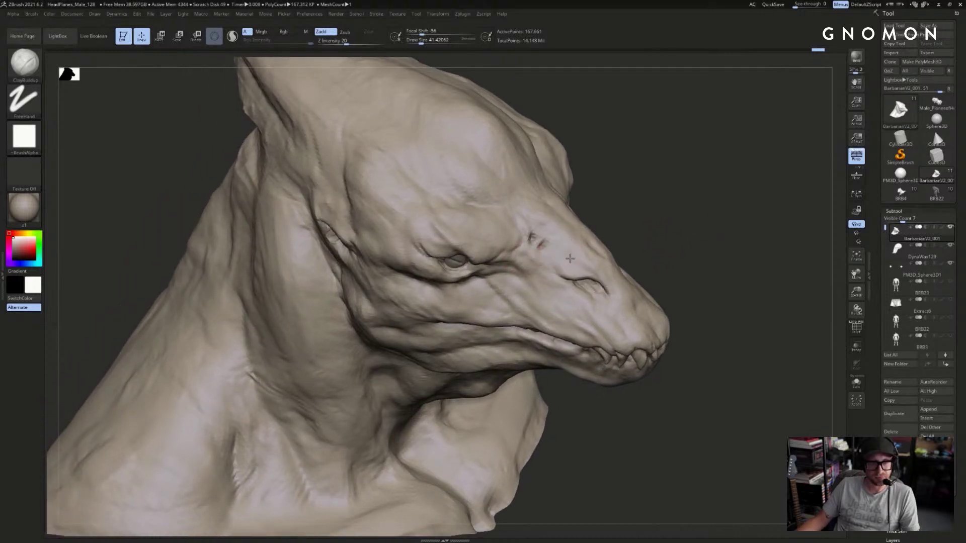
mouse_move(674, 226)
left_mouse_down()
mouse_move(696, 203)
mouse_move(691, 194)
left_mouse_up()
key("s")
left_click_drag(584, 255, 570, 261)
mouse_move(654, 238)
left_mouse_down()
mouse_move(672, 225)
mouse_move(782, 244)
mouse_move(639, 264)
left_mouse_up()
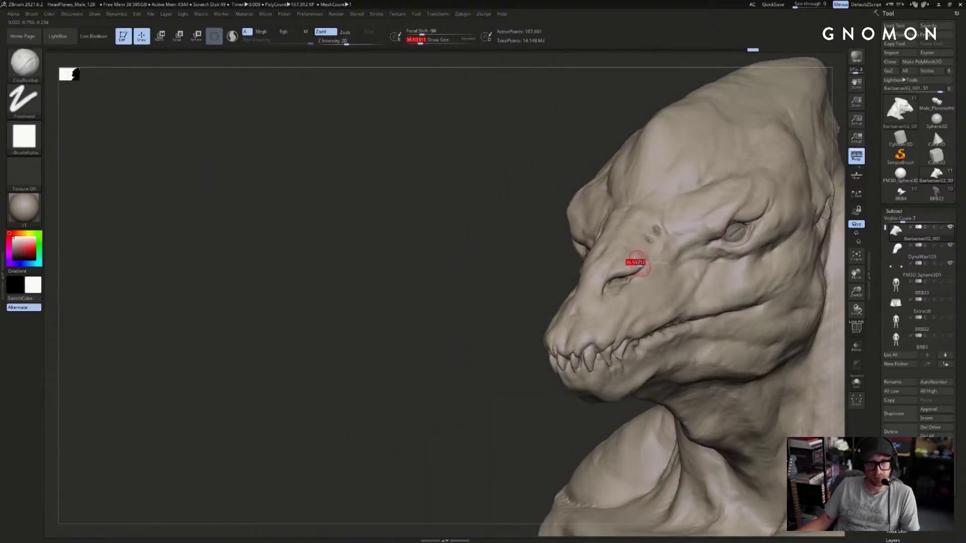
- Reduce the draw size to about 20 and adjust the upper edge of the nostril with the Move brush
key("[")
left_click_drag(540, 277, 569, 280)
key("b")
key("m")
key("v")
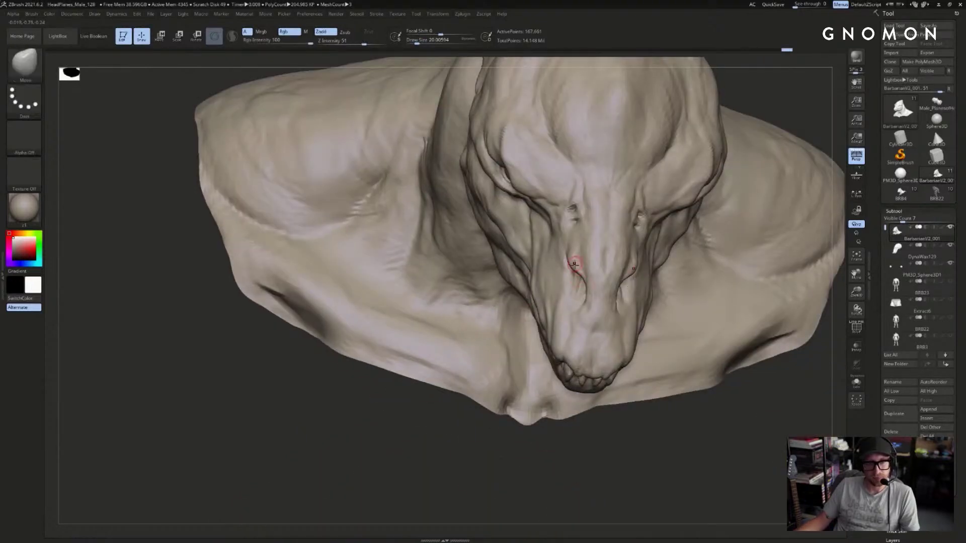
left_click_drag(735, 383, 765, 266)
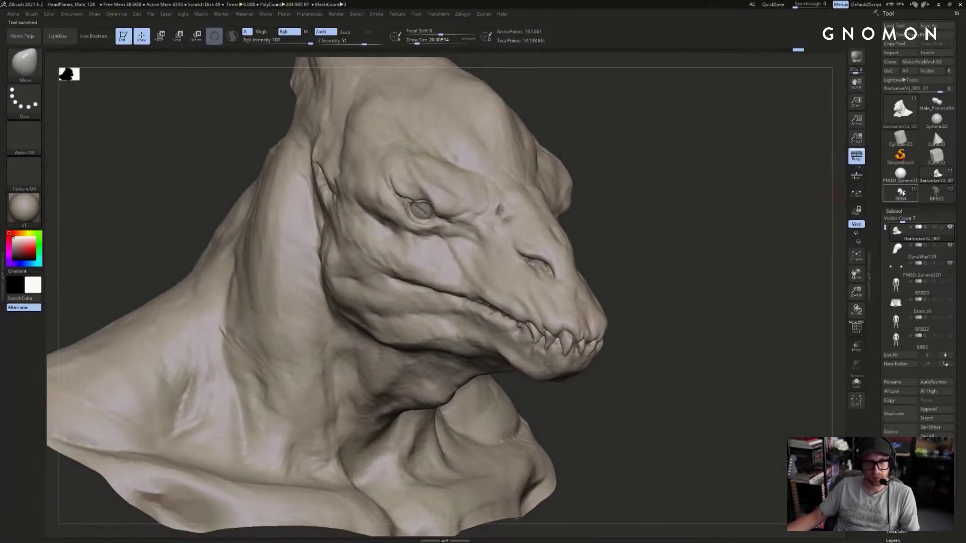
- Switch between the BRB4 and BarbarianV2_001 tools to compare the two heads from the same angle
left_click(903, 193)
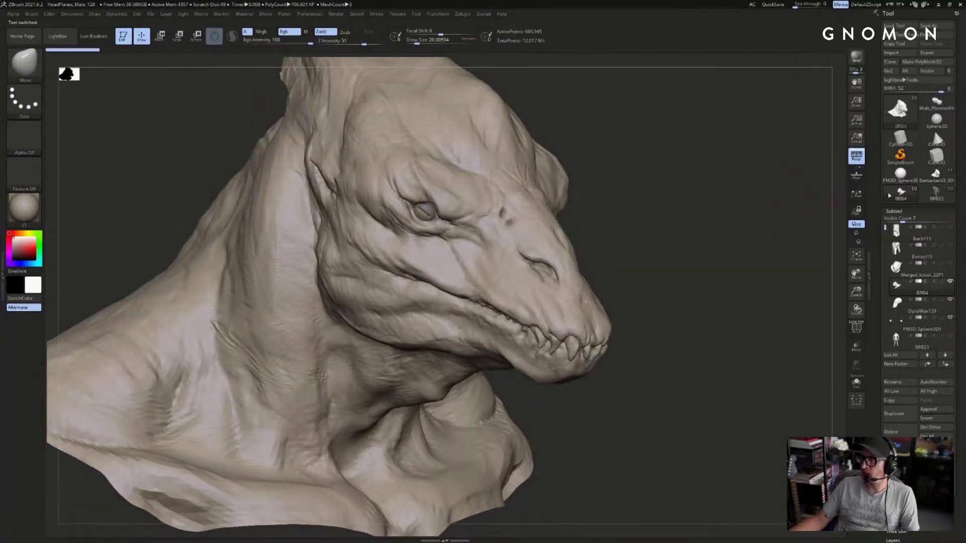
left_click(934, 178)
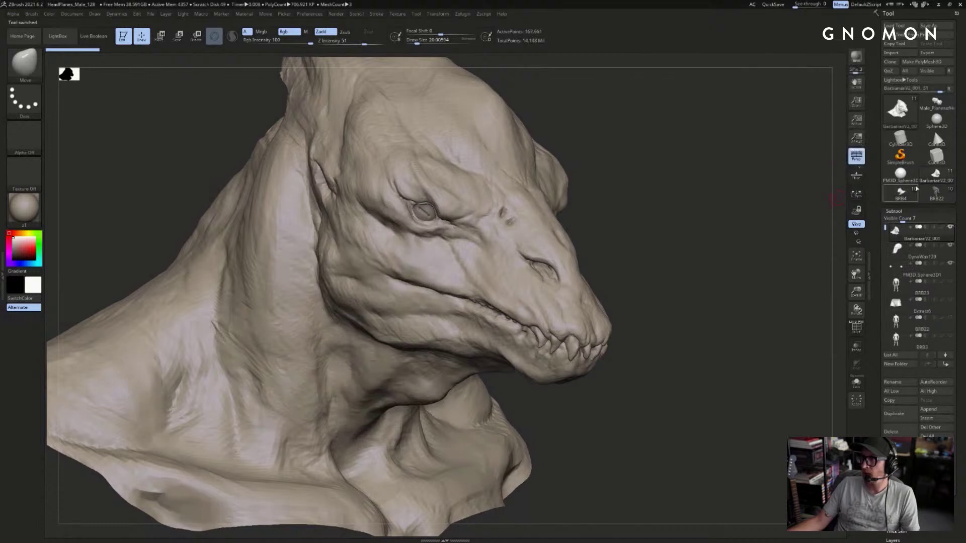
left_click(904, 197)
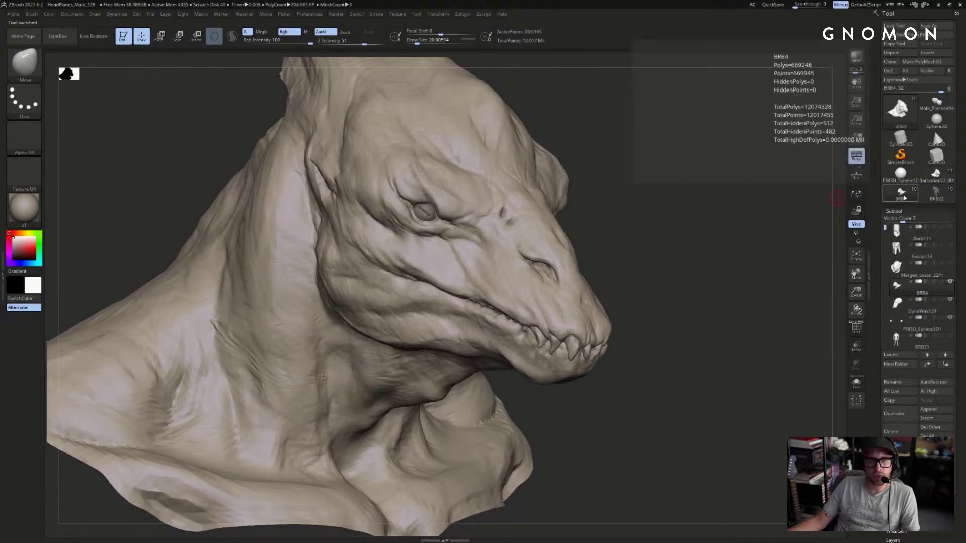
- Compare the BarbarianV2_001 and BRB4 heads in close three-quarter view by switching between the two tools
left_click(932, 182)
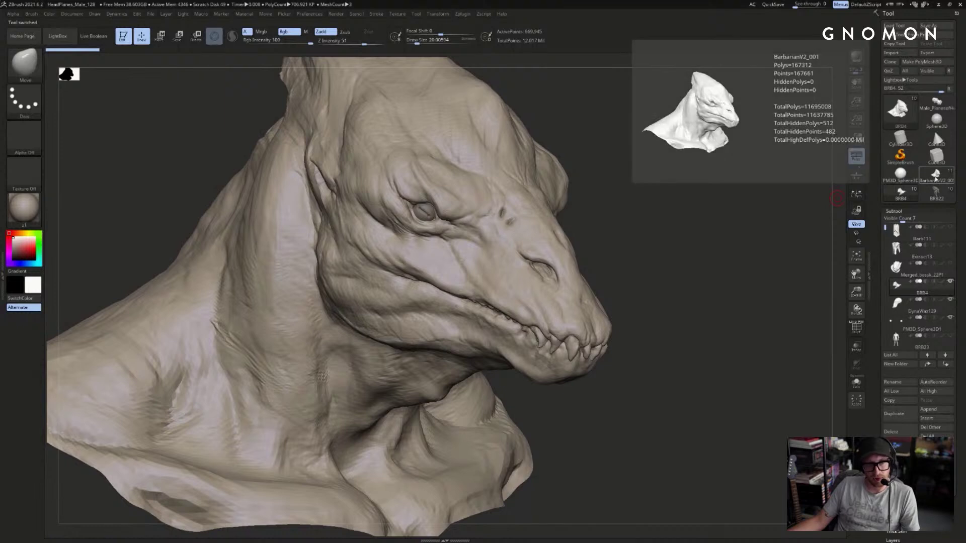
left_click(935, 174)
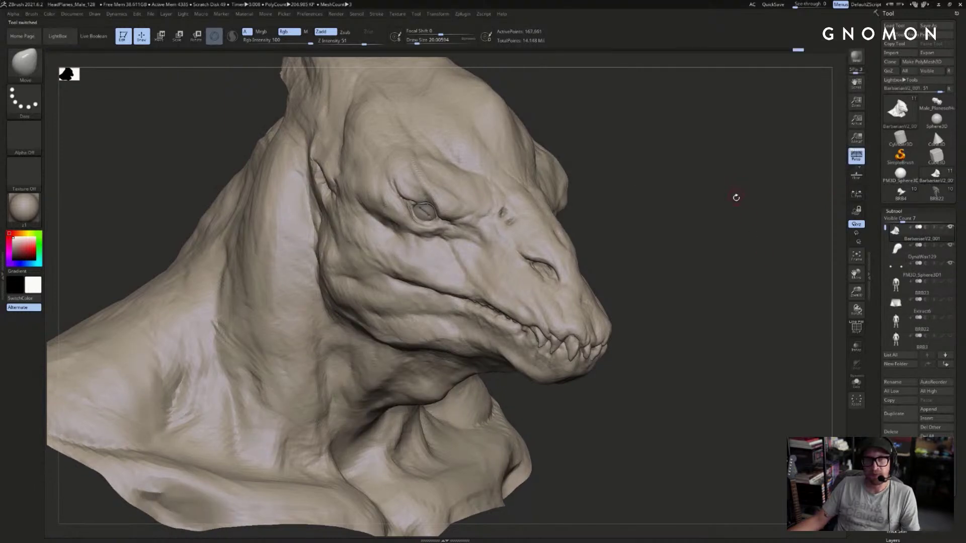
left_click(899, 193)
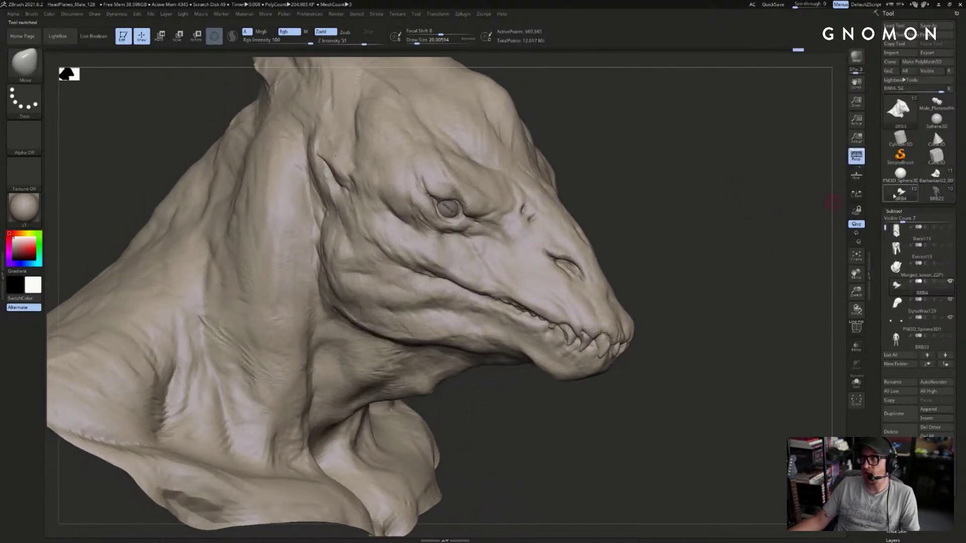
mouse_move(765, 197)
left_mouse_down("alt")
mouse_move(767, 187)
mouse_move(778, 201)
left_mouse_up("alt")
- Alternate between the BRB4 and BarbarianV2_001 tools with the whole bust in view to compare the overall forms, finishing on BarbarianV2_001
left_click(935, 174)
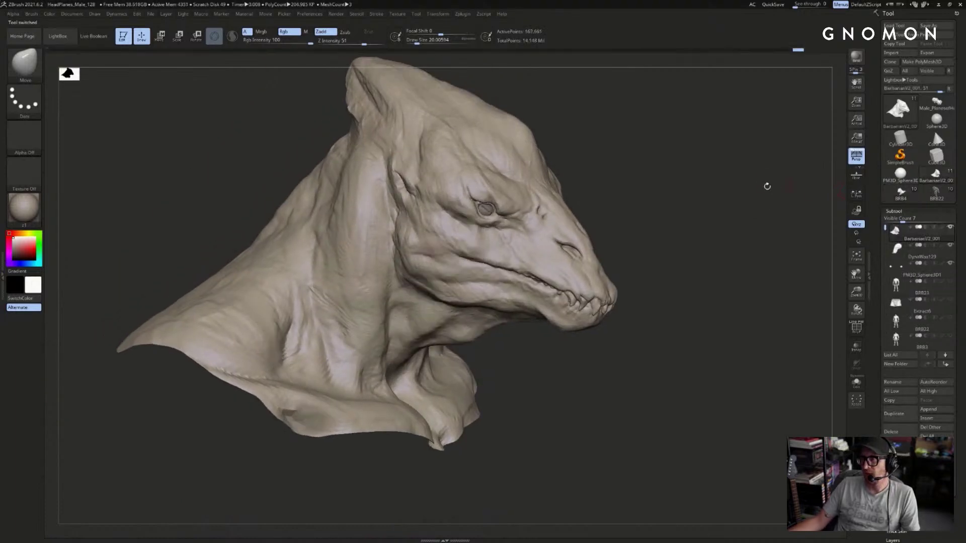
left_click(904, 197)
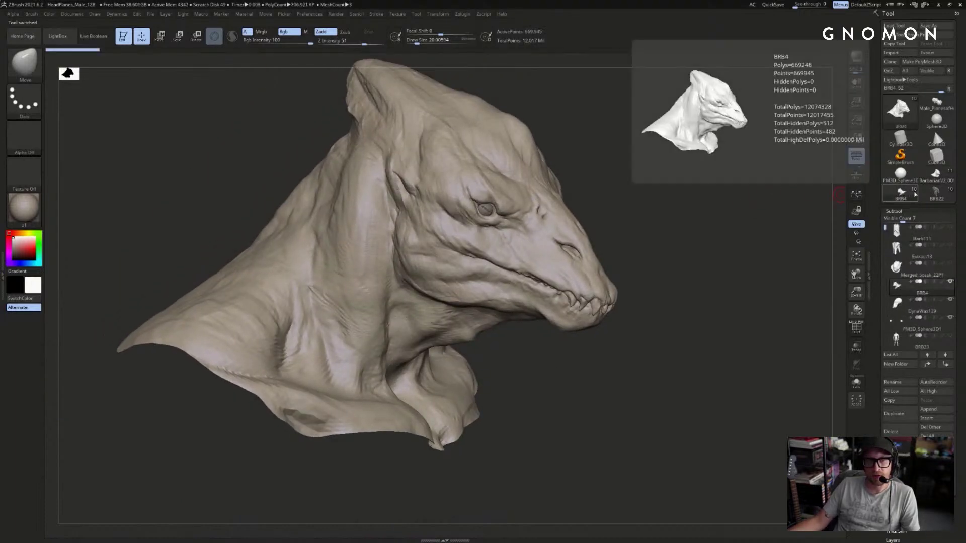
left_click(936, 174)
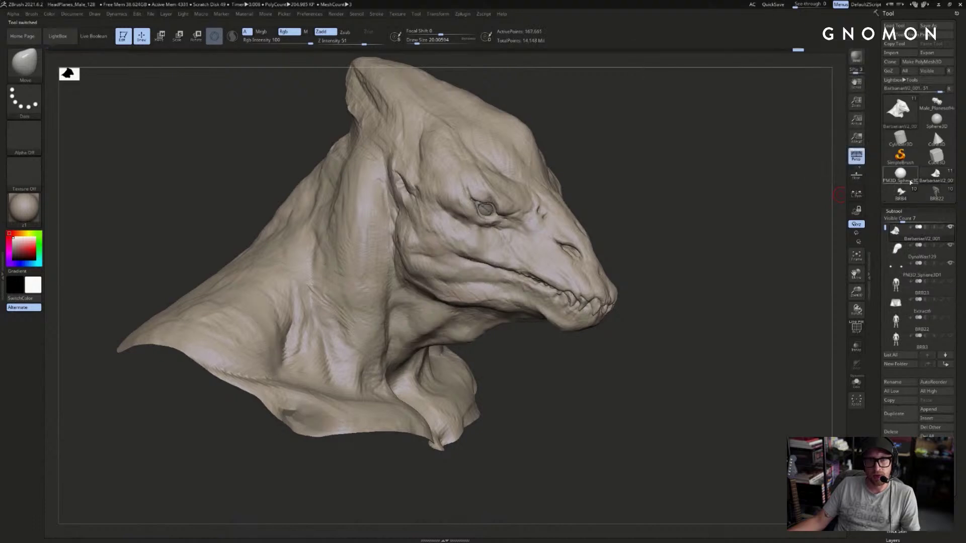
left_click(893, 194)
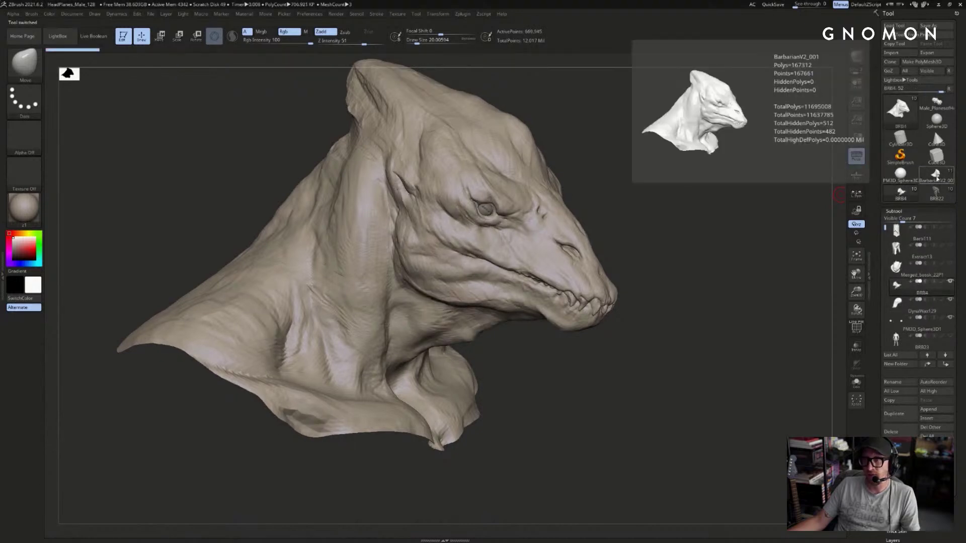
left_click(935, 181)
mouse_move(935, 181)
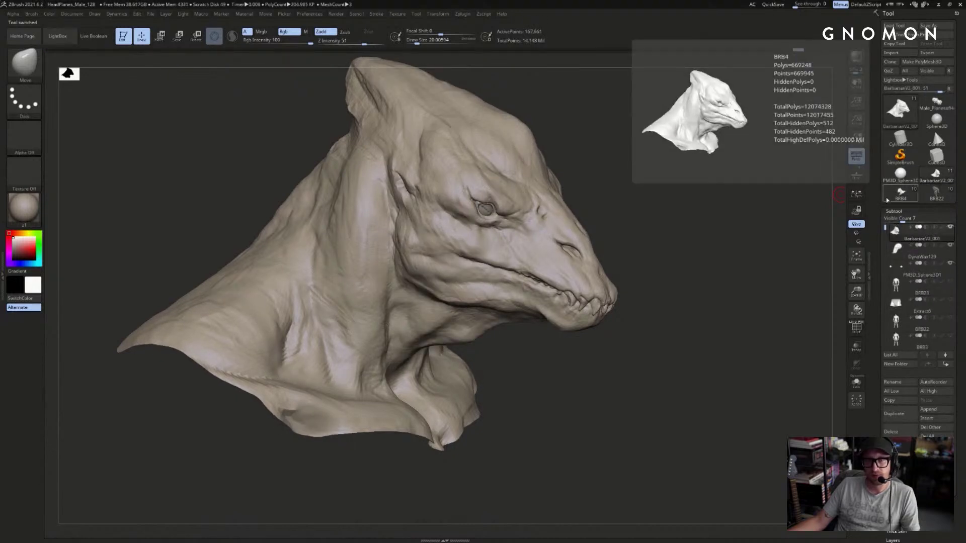
left_click(898, 196)
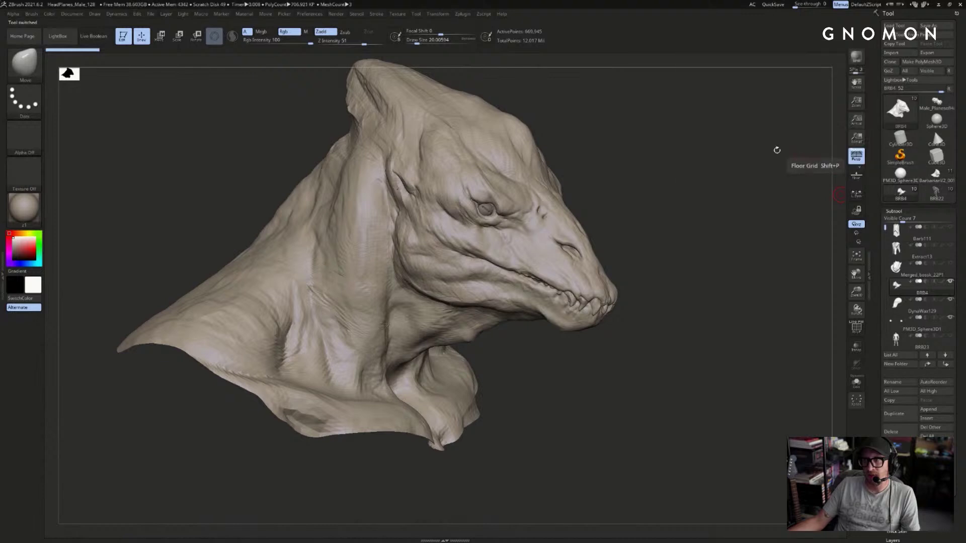
left_click(936, 177)
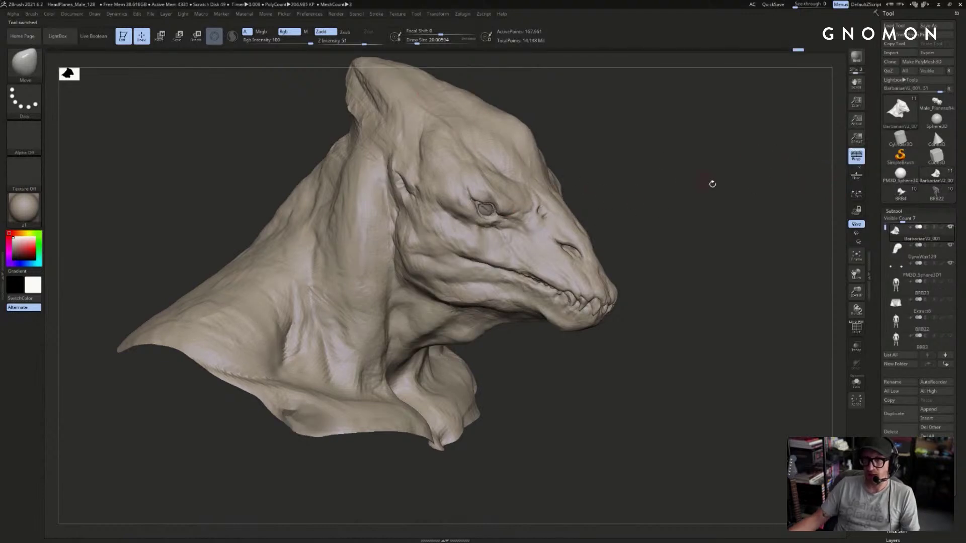
left_click(901, 197)
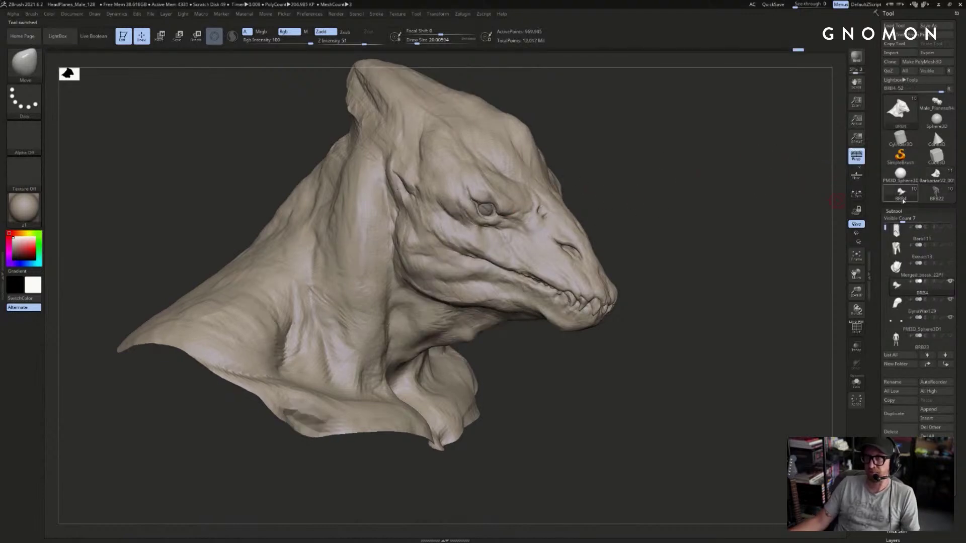
left_click(937, 176)
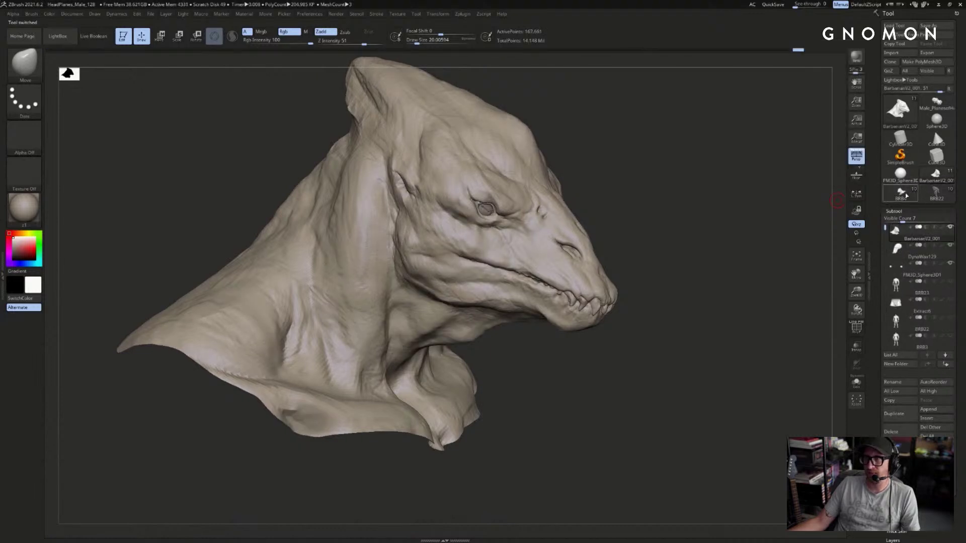
left_click(890, 200)
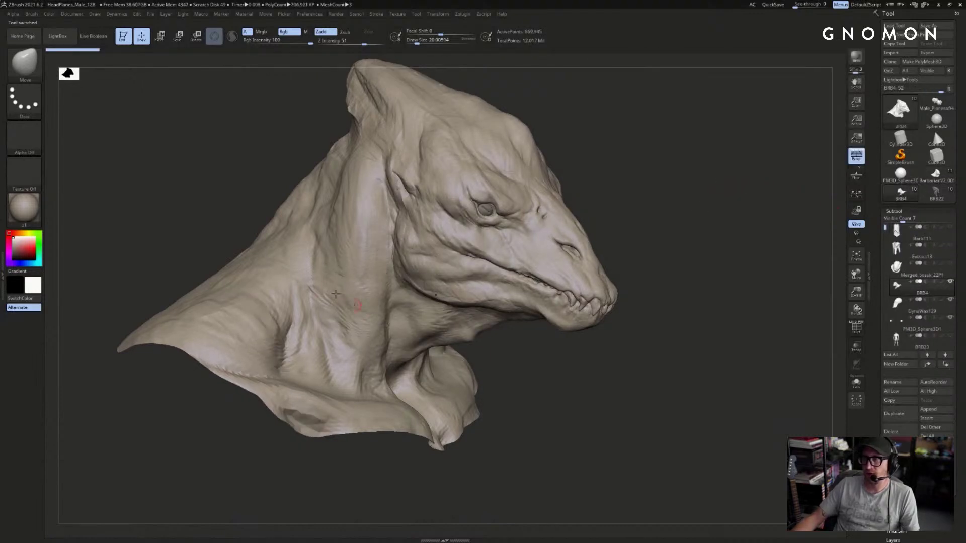
left_click(936, 176)
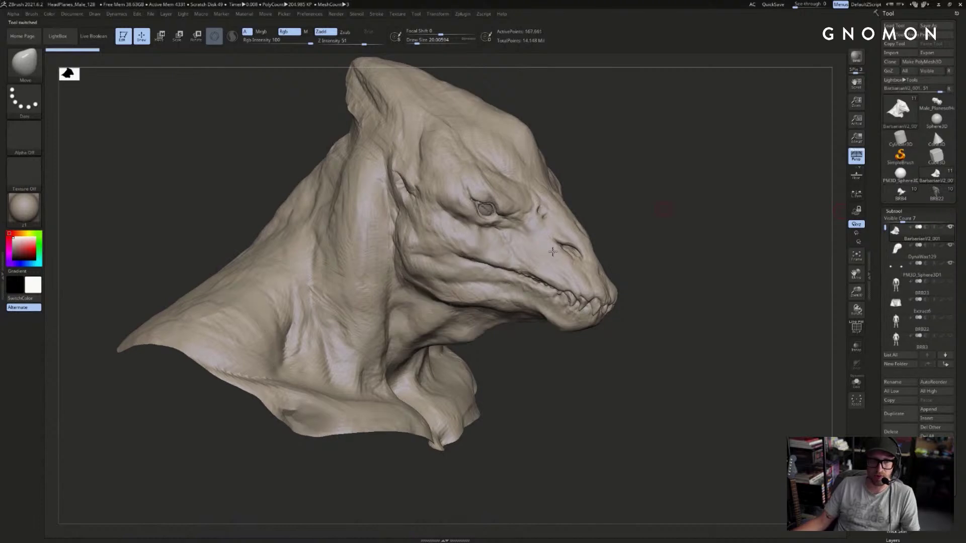
- Set the Move brush's draw size to about 71 for the rear corner of the jaw and check the head from the opposite side
mouse_move(420, 285)
left_mouse_down()
mouse_move(415, 292)
mouse_move(435, 290)
mouse_move(418, 290)
left_mouse_up()
key("bracketleft")
key("bracketleft")
key("bracketleft")
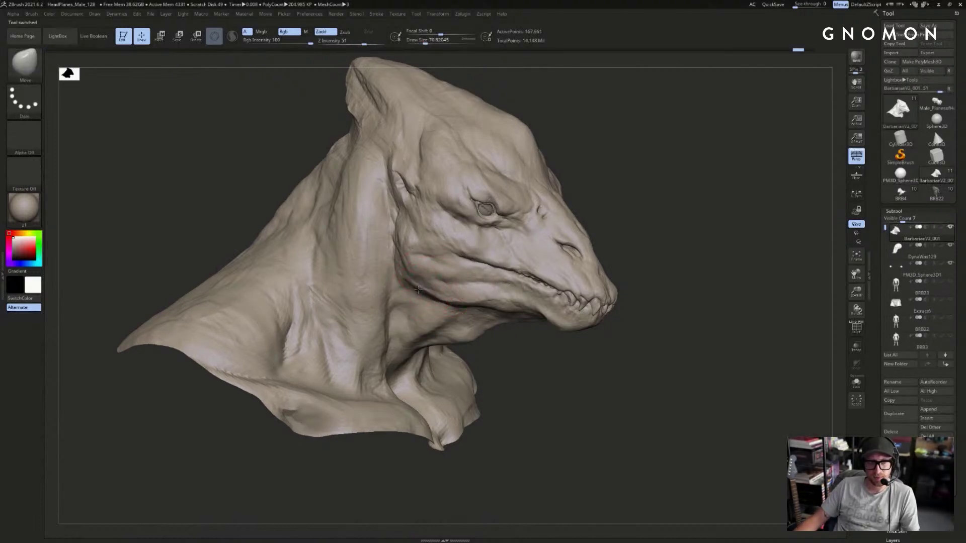
left_click_drag(707, 207, 750, 171)
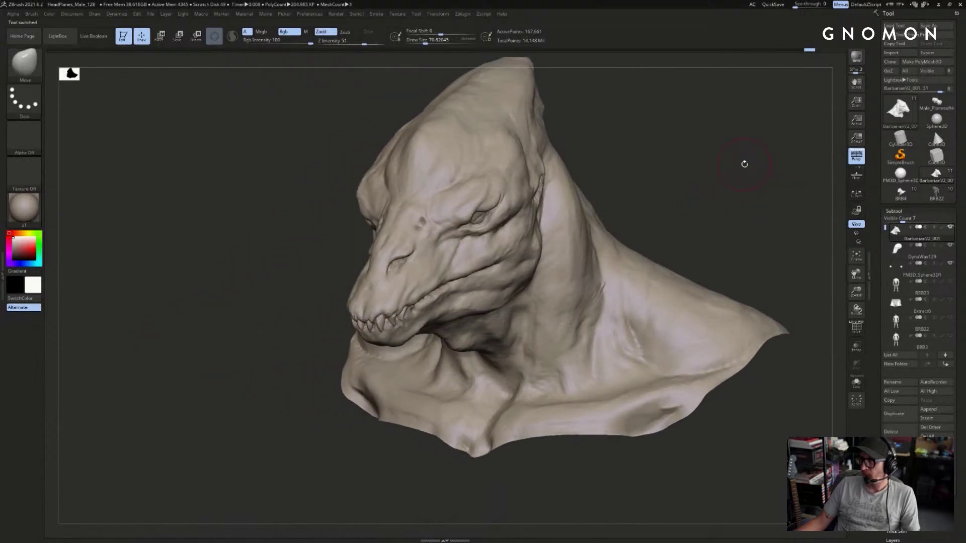
left_click_drag(751, 169, 745, 166)
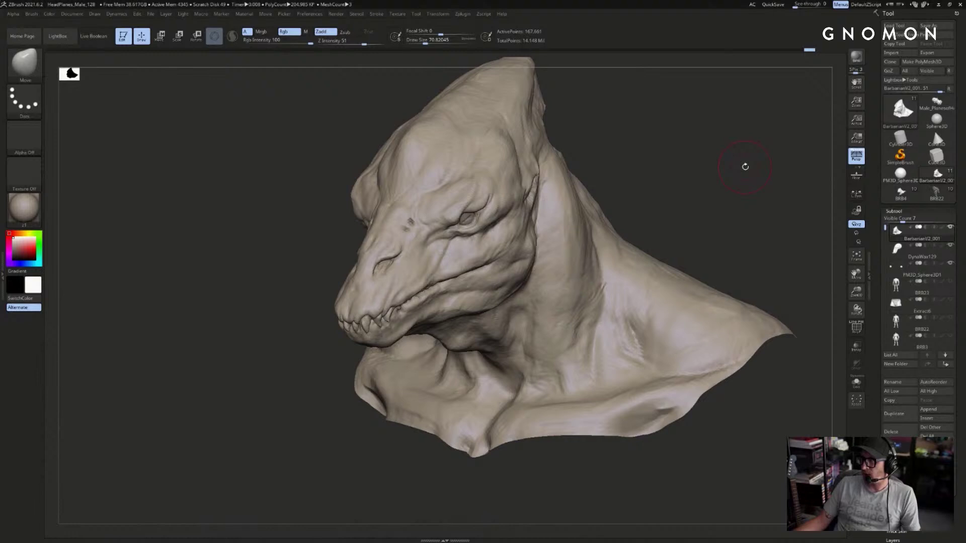
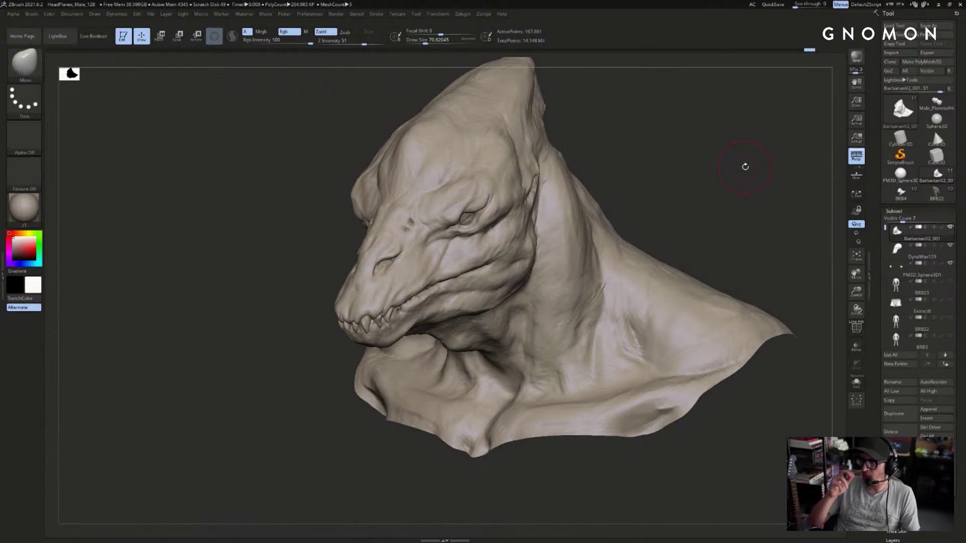
- Enlarge the Move brush to about 94 and adjust the rear jaw corner from beneath the head
mouse_move(760, 184)
left_mouse_down()
mouse_move(551, 221)
mouse_move(638, 173)
left_mouse_up()
mouse_move(578, 203)
left_mouse_down()
mouse_move(601, 192)
mouse_move(416, 289)
left_mouse_up()
key("s")
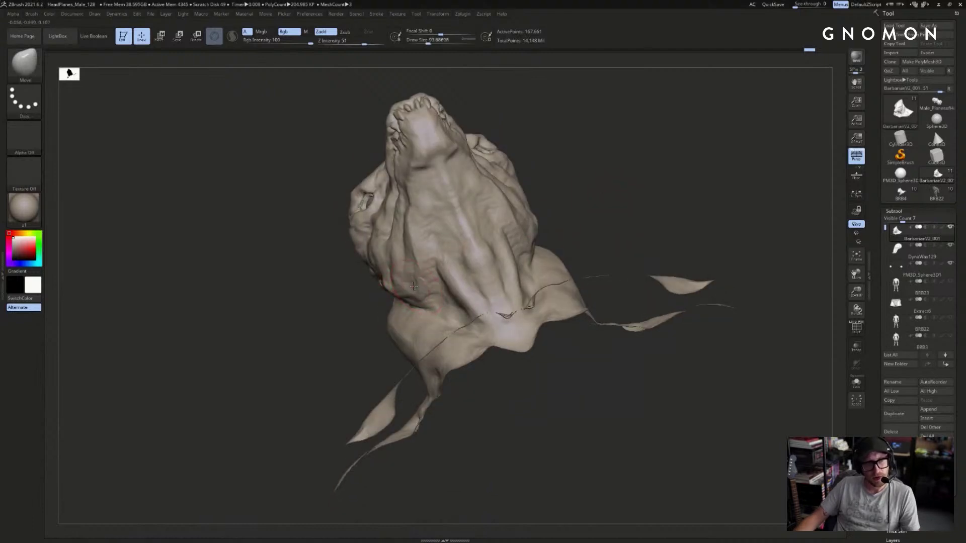
left_click_drag(670, 179, 641, 165)
key("s")
left_click_drag(569, 219, 565, 220)
mouse_move(627, 178)
left_mouse_down()
mouse_move(656, 156)
mouse_move(373, 300)
mouse_move(403, 298)
left_mouse_up()
left_click_drag(802, 156, 641, 252, "alt")
mouse_move(270, 403)
left_mouse_down()
mouse_move(282, 378)
mouse_move(380, 350)
mouse_move(388, 325)
mouse_move(458, 327)
left_mouse_up()
- Select the ClayBuildup brush and compare the side profile of the BRB4 head with BarbarianV2_001
key("b")
key("c")
key("b")
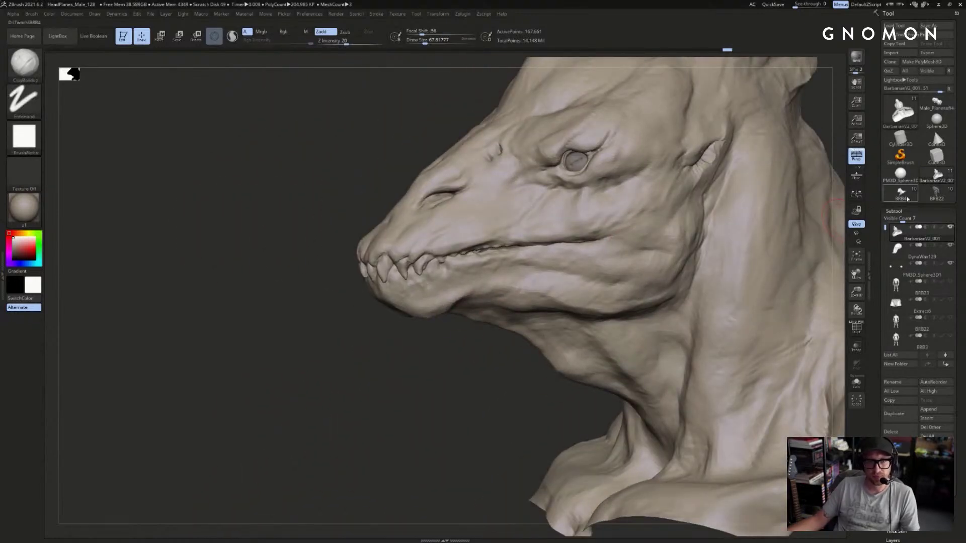
left_click(936, 176)
- Set the Move brush's draw size to about 59 and adjust the underside of the jaw where it meets the throat
mouse_move(476, 357)
left_mouse_down()
mouse_move(505, 338)
mouse_move(496, 323)
left_mouse_up()
key("b")
key("m")
key("v")
key("space")
mouse_move(517, 386)
left_mouse_down()
mouse_move(503, 346)
mouse_move(526, 338)
mouse_move(516, 324)
left_mouse_up()
key("s")
key("s")
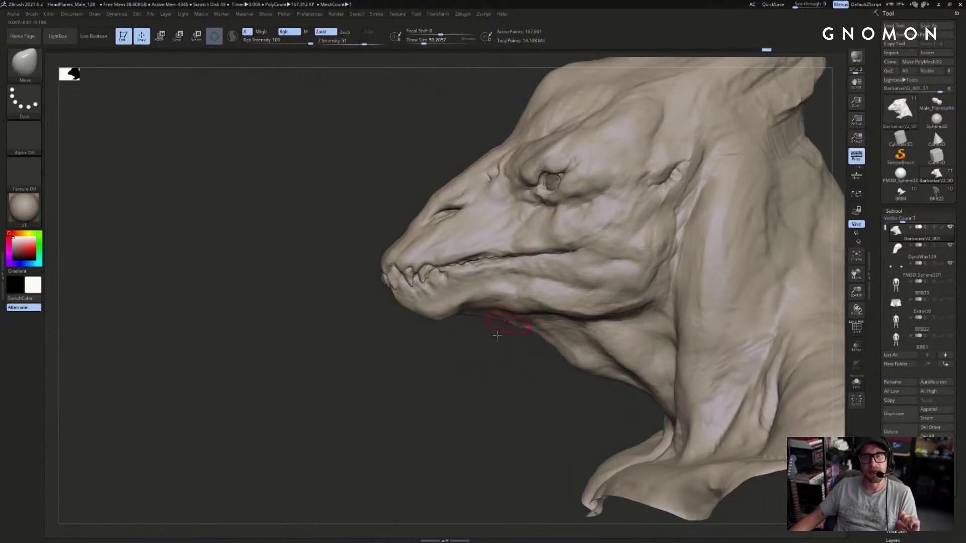
left_click_drag(474, 360, 523, 357)
- Nudge the cheek behind the corner of the mouth with the Move brush
left_click_drag(799, 200, 671, 259, "alt")
mouse_move(717, 219)
left_mouse_down()
mouse_move(703, 220)
mouse_move(800, 213)
mouse_move(790, 176)
mouse_move(772, 190)
mouse_move(840, 180)
left_mouse_up()
key("b")
key("c")
key("b")
key("shift")
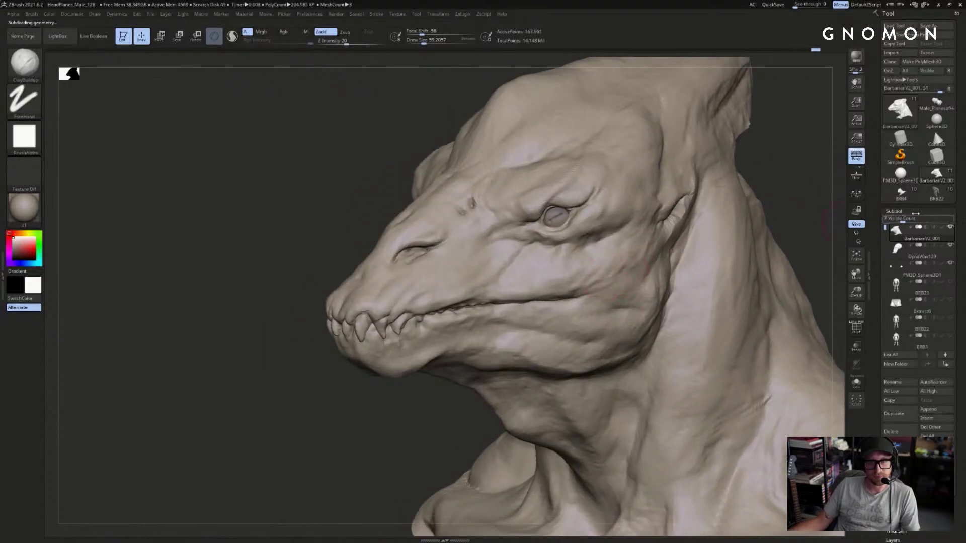
key("s")
key("b")
key("m")
key("v")
key("s")
left_click_drag(637, 279, 638, 279)
- Set the ClayBuildup draw size to about 51 and undo the last change to the cheek behind the mouth
key("b")
key("c")
key("b")
key("bracketleft")
key("bracketleft")
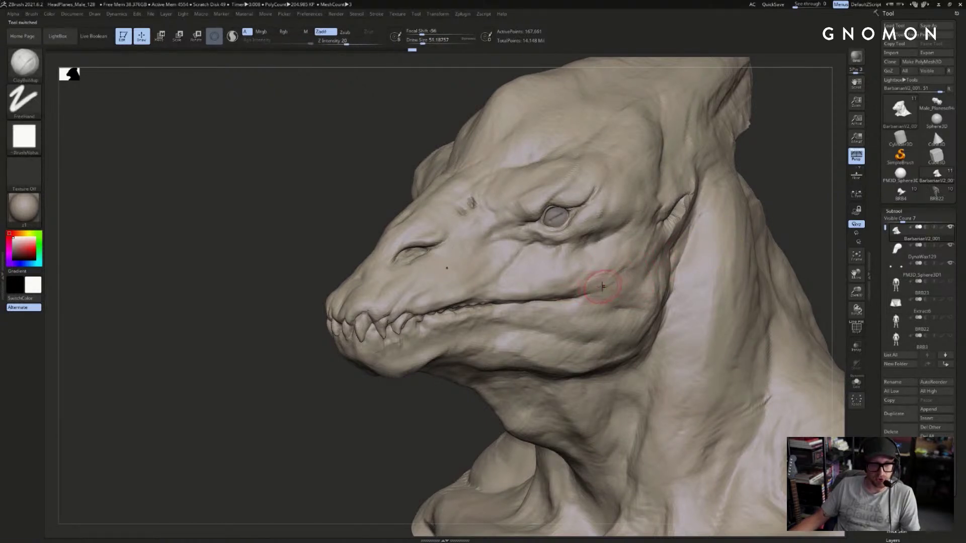
key("ctrl+z")
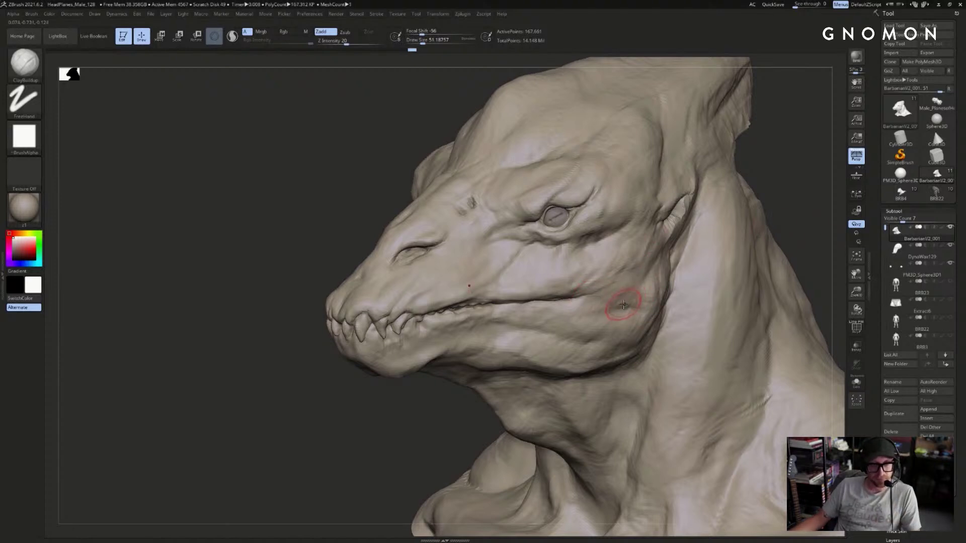
- Enlarge the ClayBuildup brush to about 94 and work the cheek below the ear on the opposite side of the face
mouse_move(792, 214)
left_mouse_down()
mouse_move(737, 231)
mouse_move(759, 244)
mouse_move(797, 237)
mouse_move(646, 262)
left_mouse_up()
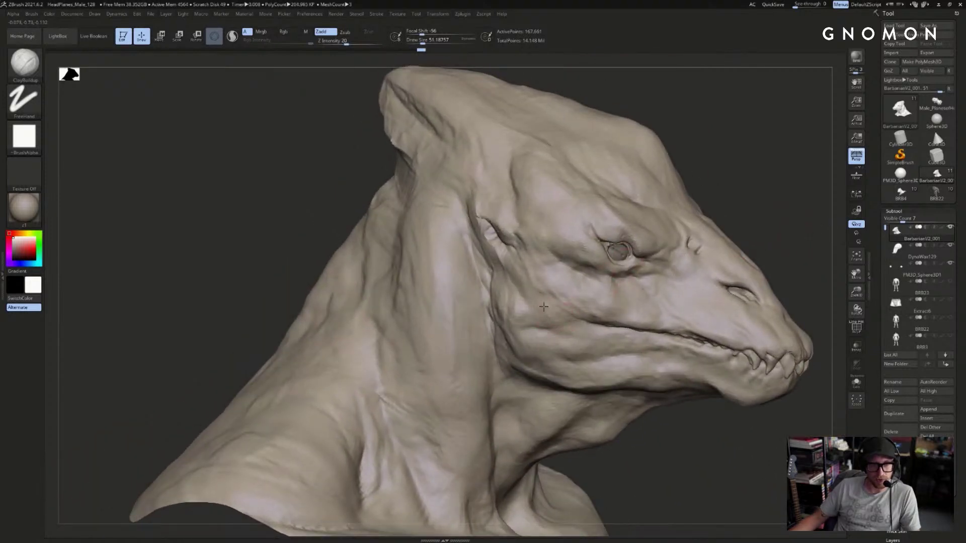
mouse_move(811, 210)
left_mouse_down()
mouse_move(820, 206)
mouse_move(749, 214)
left_mouse_up()
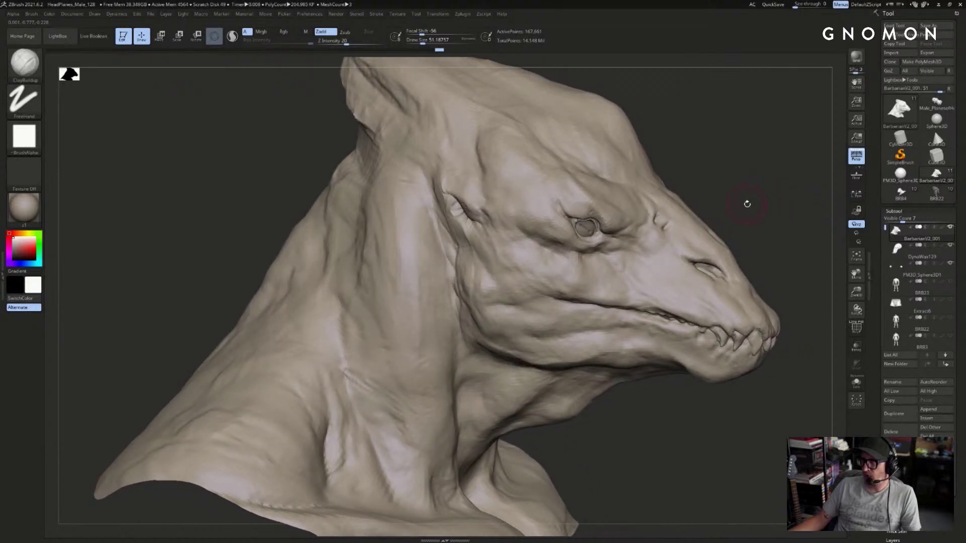
left_click_drag(799, 179, 774, 182)
key("s")
left_click_drag(510, 302, 516, 303)
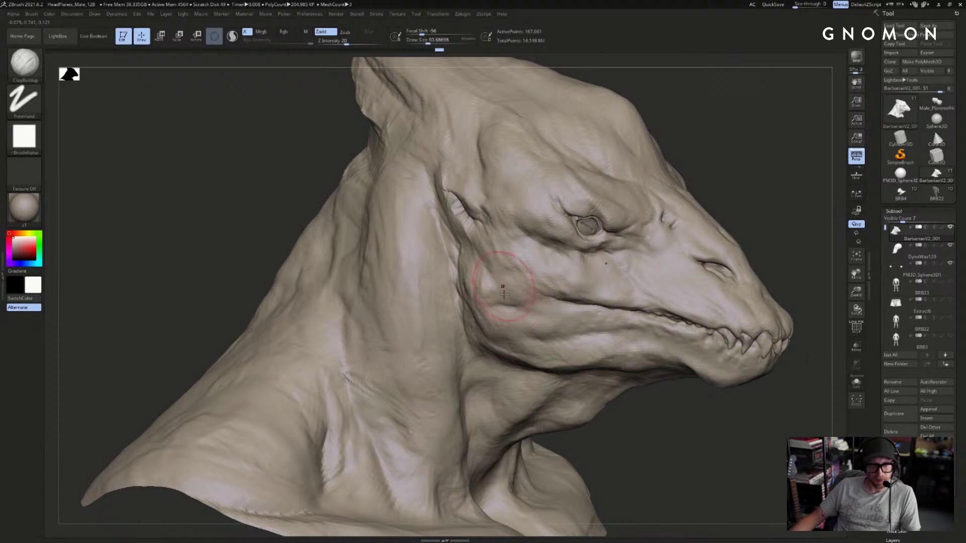
- Compare the bust with the older BRB4 tool at full and reduced size, and return to BarbarianV2_001
left_click_drag(776, 205, 437, 372)
left_click_drag(406, 428, 382, 447, "ctrl")
left_click_drag(377, 443, 498, 403)
left_click(915, 191)
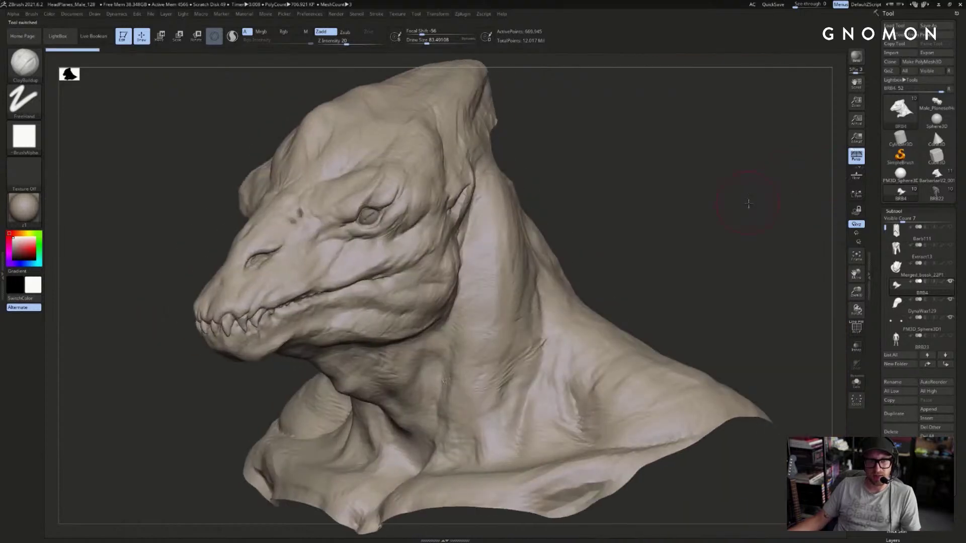
mouse_move(748, 204)
left_mouse_down("alt")
mouse_move(589, 176)
mouse_move(732, 164)
mouse_move(759, 189)
left_mouse_up("alt")
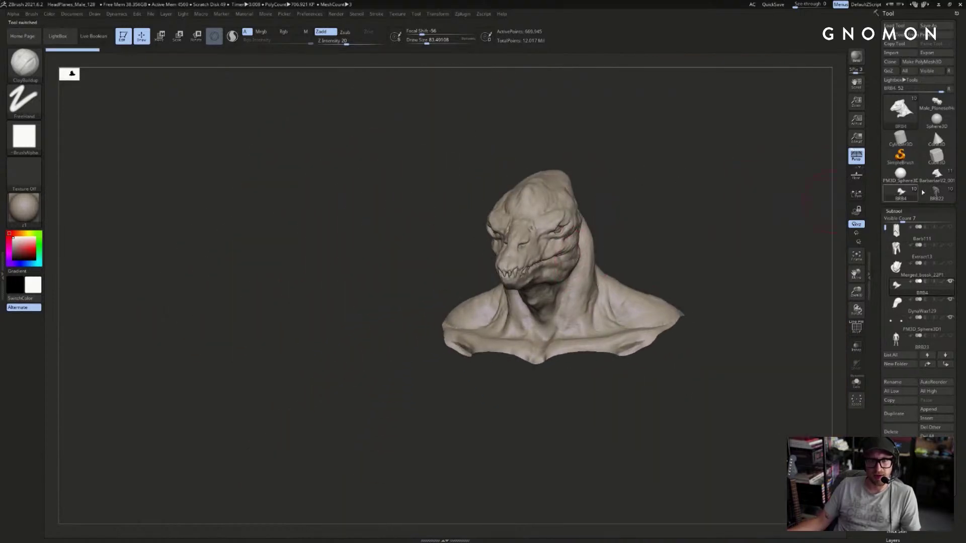
left_click(936, 173)
- Set the ClayBuildup draw size to about 49 and refine the rear cheek between the mouth corner and the neck
key("s")
left_click_drag(544, 305, 541, 304)
left_click_drag(669, 281, 616, 281)
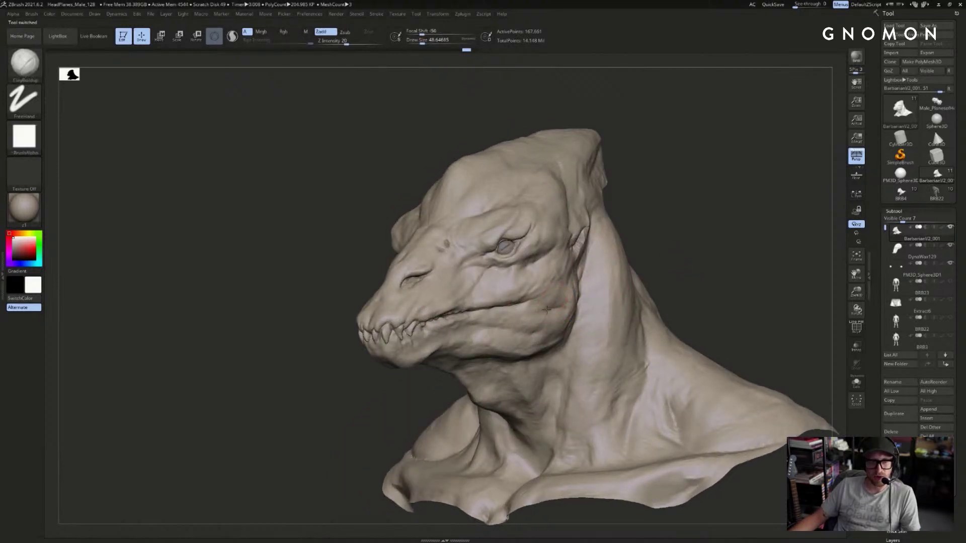
left_click_drag(624, 276, 583, 291)
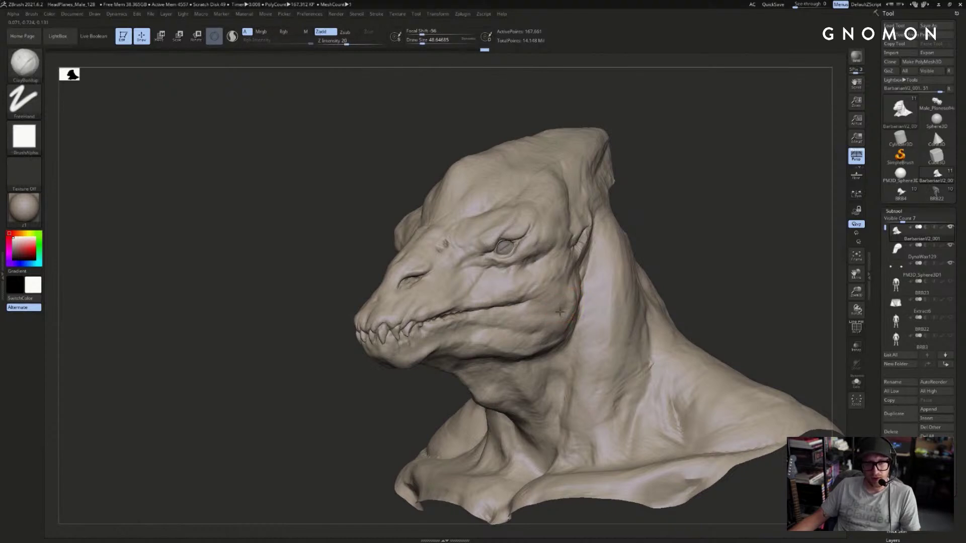
mouse_move(720, 236)
left_mouse_down()
mouse_move(816, 219)
mouse_move(625, 265)
left_mouse_up()
key("ctrl")
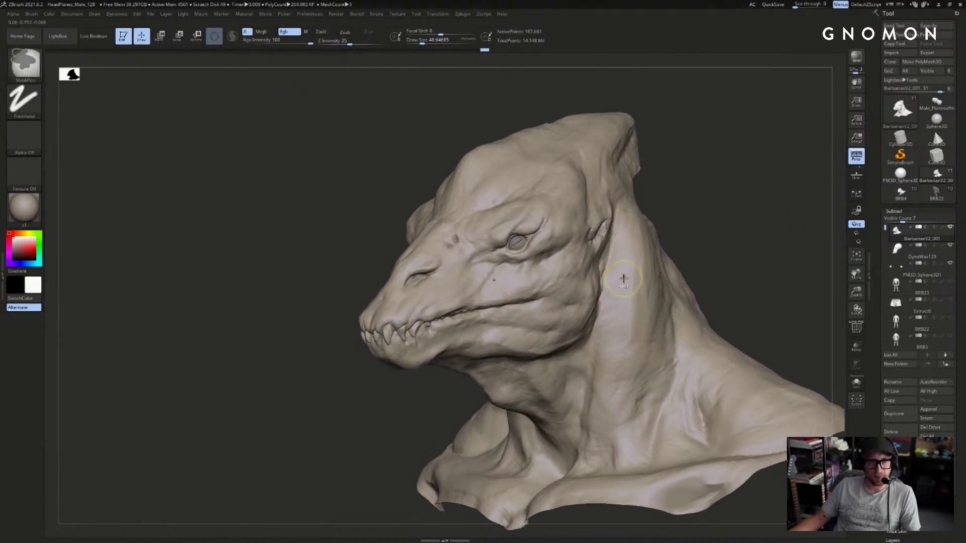
- Refine the rear edge of the cheek below the ear with ClayBuildup, raising its draw size to about 80
left_click_drag(760, 207, 733, 218)
key("ctrl+shift")
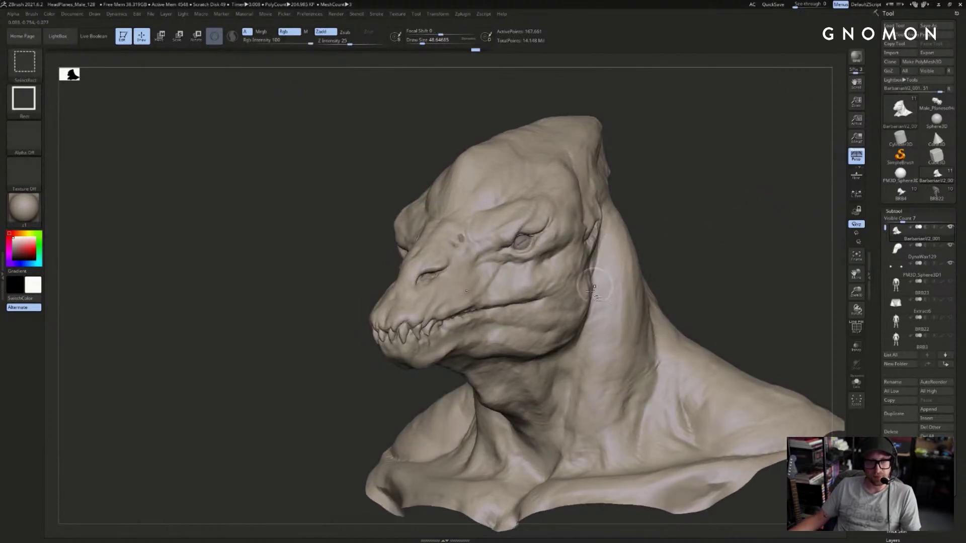
key("ctrl")
left_click_drag(560, 288, 552, 293)
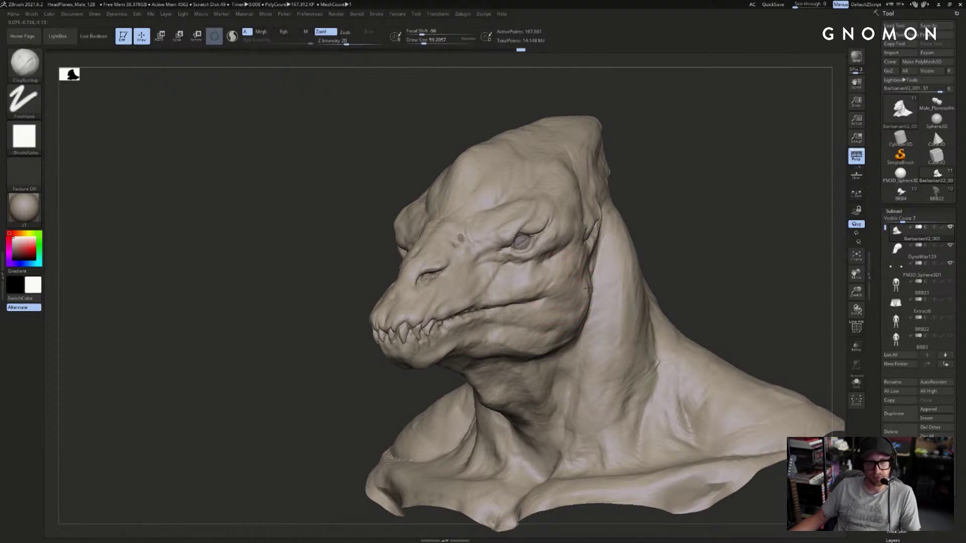
right_click_drag(574, 297, 665, 263)
mouse_move(725, 226)
left_mouse_down()
mouse_move(789, 209)
mouse_move(774, 211)
left_mouse_up()
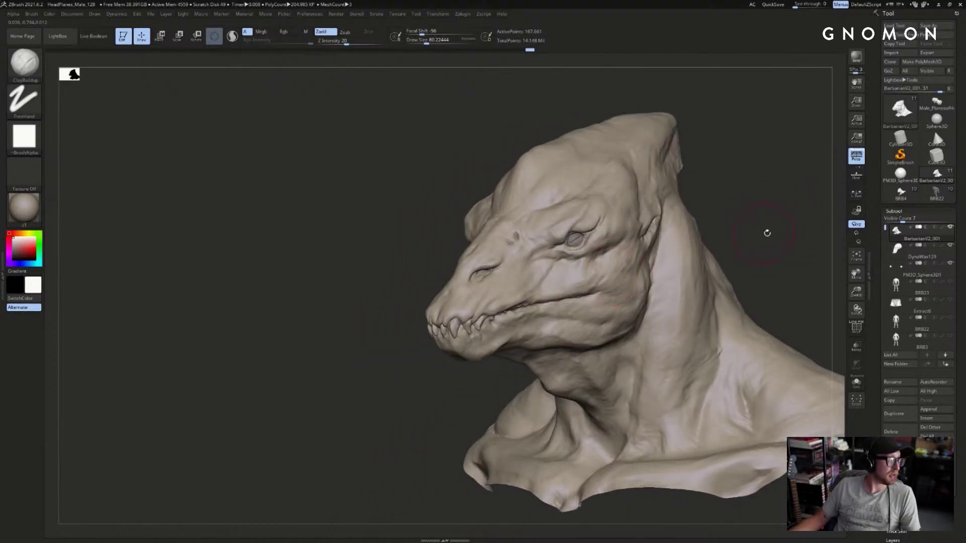
- Step back and forth through the last cheek strokes and refine the jaw corner below the ear with ClayBuildup at about 56
key("ctrl+z")
key("ctrl+z")
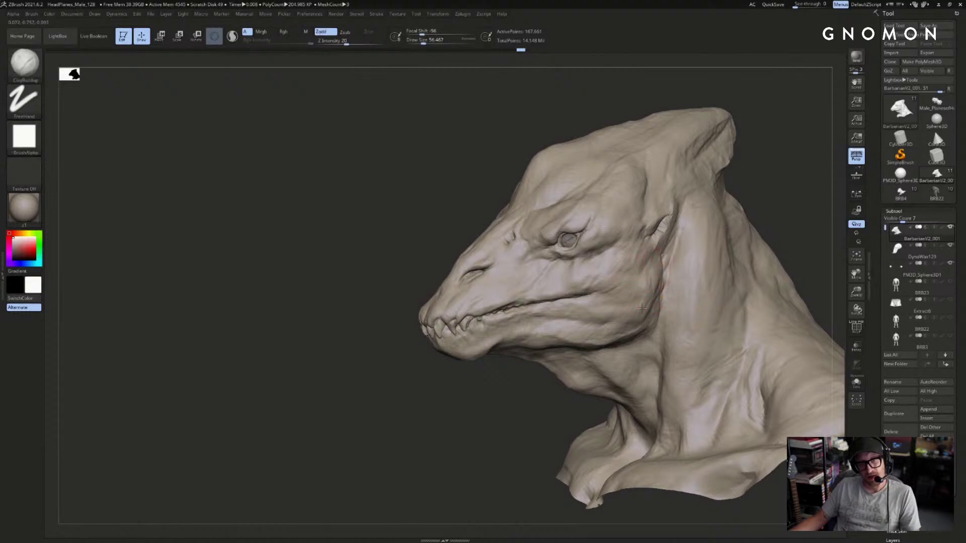
key("ctrl+shift+z")
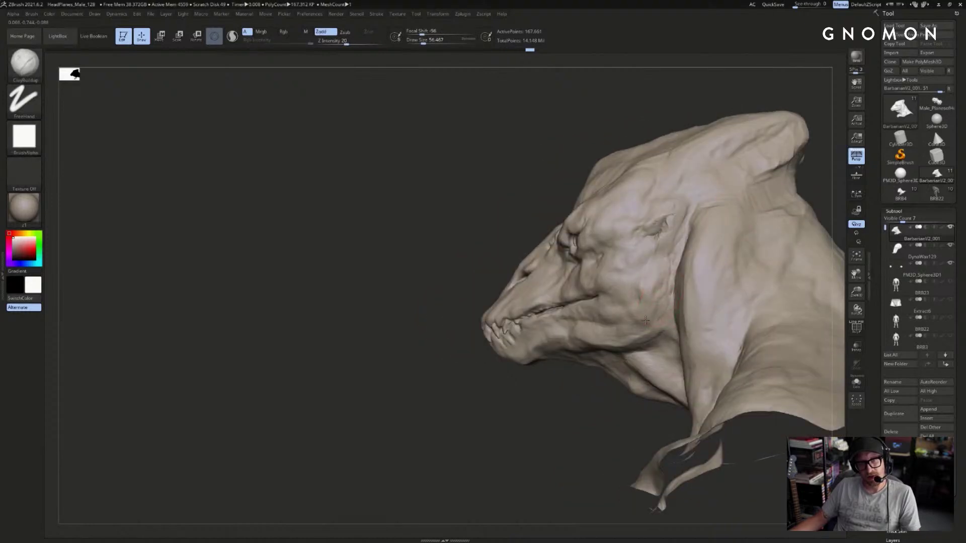
right_click_drag(620, 342, 628, 329)
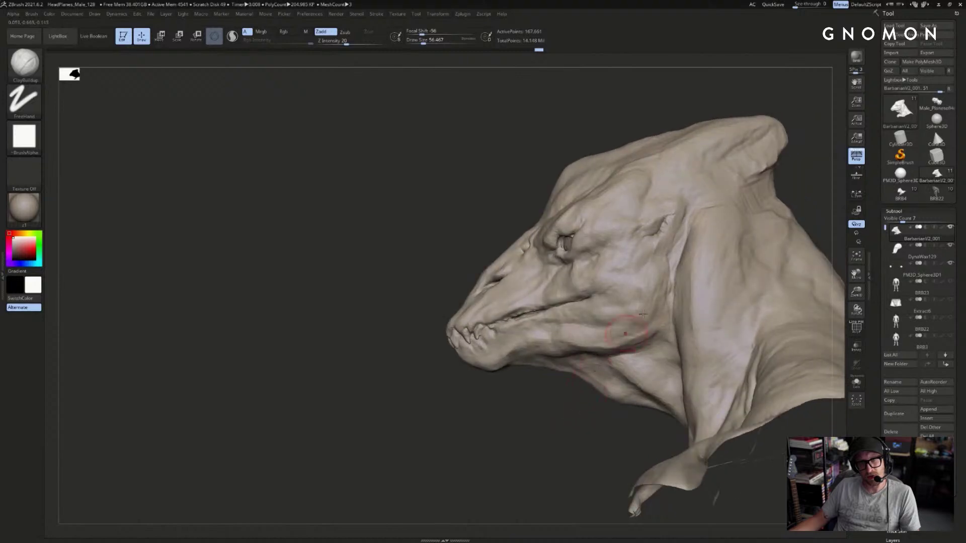
key("ctrl+shift+z")
- Set the ClayBuildup draw size to about 83 and work the back of the crest where it meets the neck
right_click_drag(799, 188, 782, 196)
mouse_move(815, 164)
right_mouse_down("alt")
mouse_move(689, 236)
mouse_move(670, 220)
right_mouse_up("alt")
key("s")
left_click_drag(669, 220, 674, 220)
right_click_drag(749, 204, 722, 200)
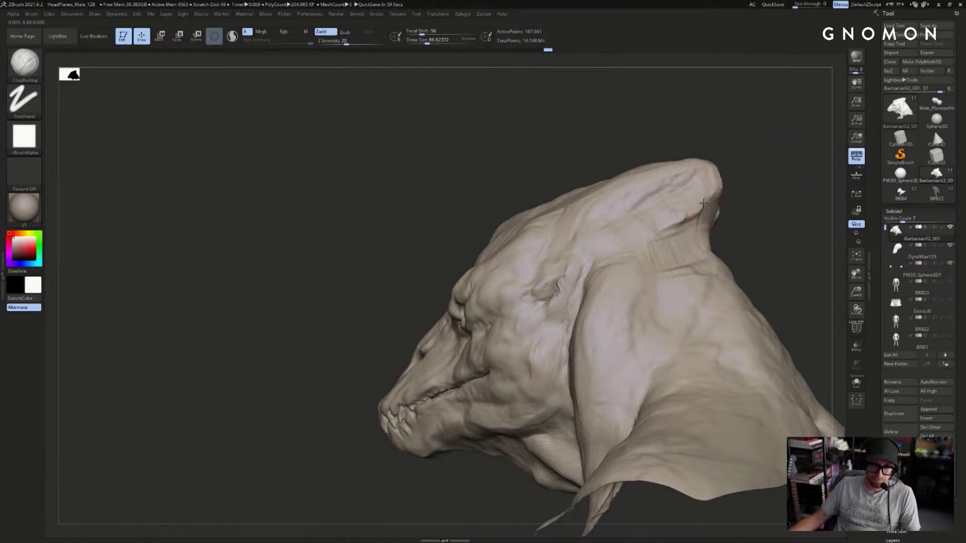
key("ctrl+shift+z")
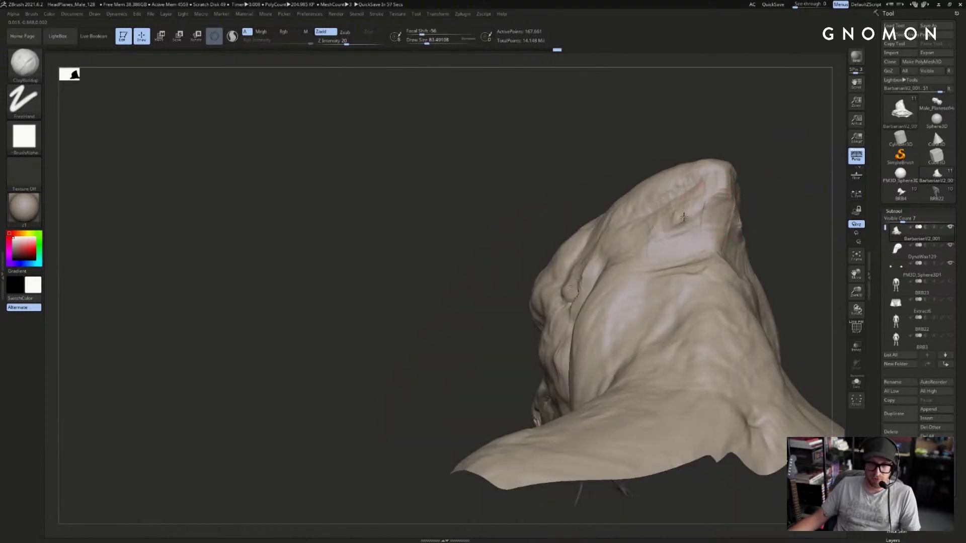
key("ctrl+shift+z")
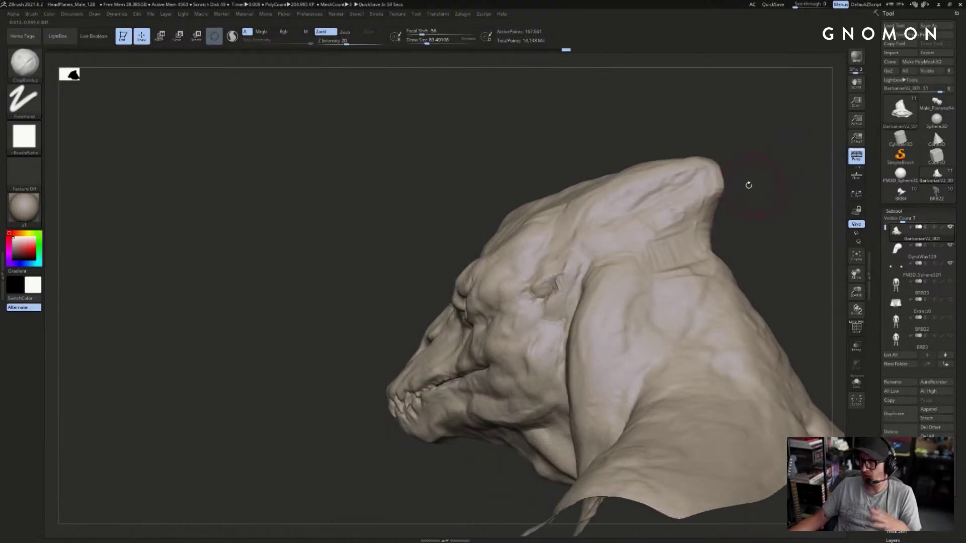
mouse_move(754, 176)
left_mouse_down()
mouse_move(819, 207)
mouse_move(760, 193)
left_mouse_up()
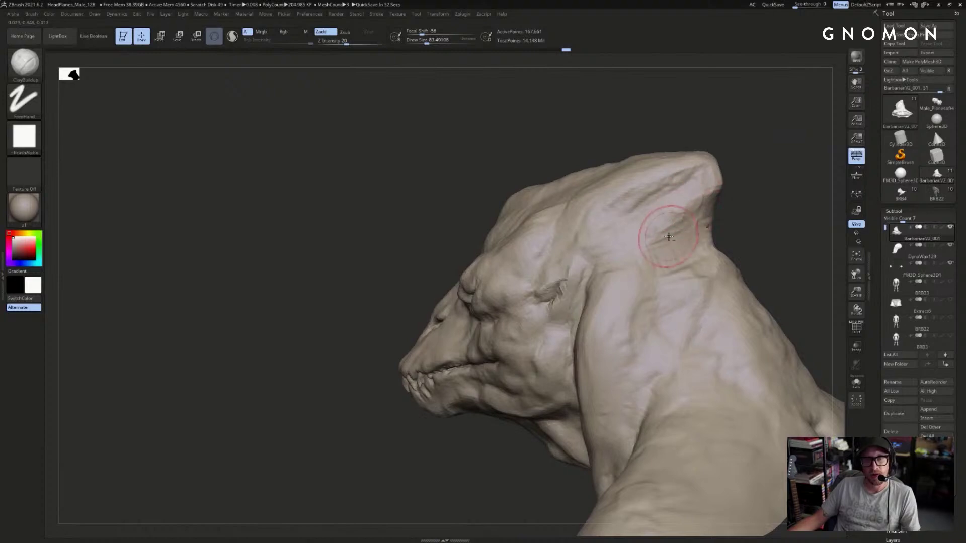
- Enlarge ClayBuildup to about 97 and build up and smooth the nape from the crest base to the upper back
mouse_move(754, 195)
right_mouse_down()
mouse_move(776, 233)
mouse_move(716, 232)
mouse_move(636, 257)
right_mouse_up()
mouse_move(731, 219)
right_mouse_down("shift")
mouse_move(719, 211)
mouse_move(629, 259)
right_mouse_up("shift")
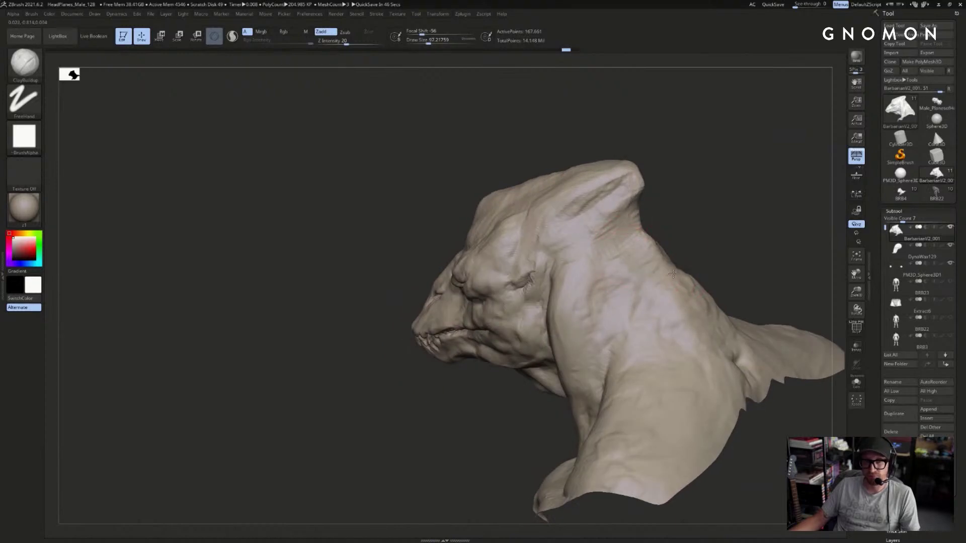
right_click_drag(690, 281, 636, 270)
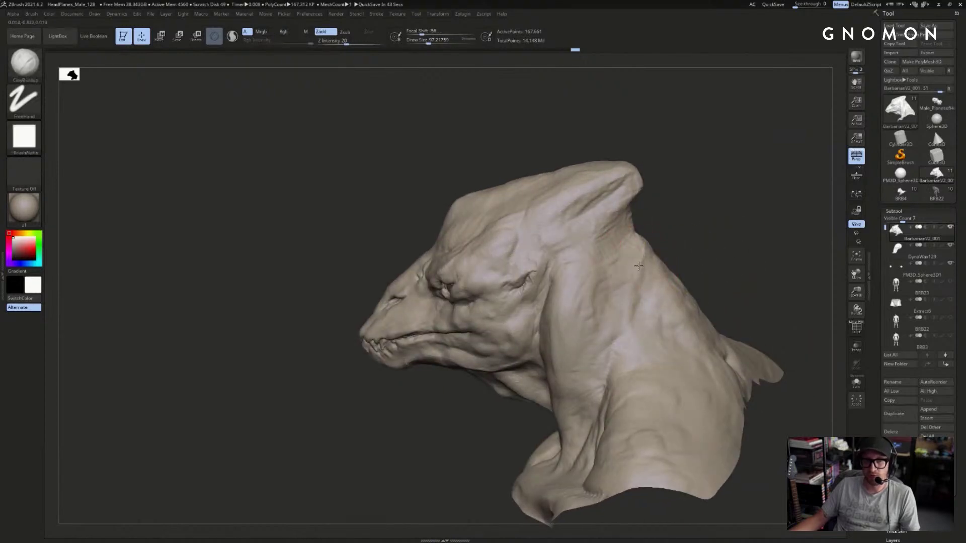
right_click_drag(726, 268, 685, 308)
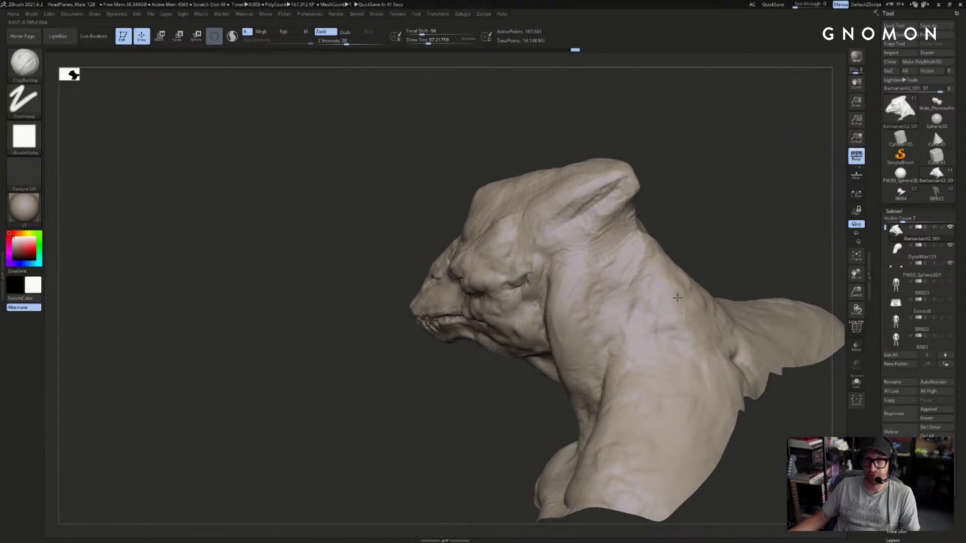
mouse_move(641, 246)
right_mouse_down()
mouse_move(623, 254)
mouse_move(662, 231)
right_mouse_up()
- Switch to the SnakeHook brush at a draw size of about 124 and pull out the nape silhouette beneath the crest
mouse_move(605, 251)
right_mouse_down()
mouse_move(654, 222)
mouse_move(582, 229)
right_mouse_up()
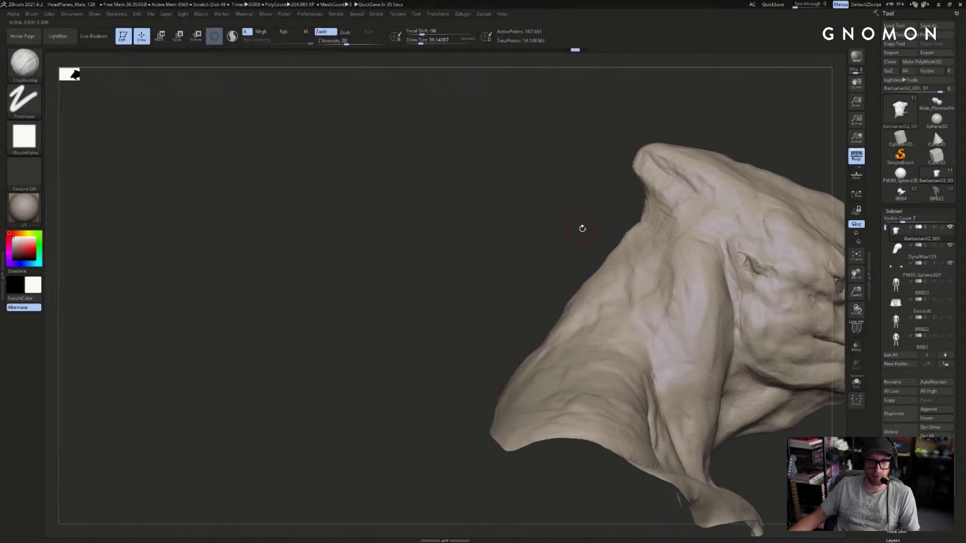
key("b")
key("s")
key("h")
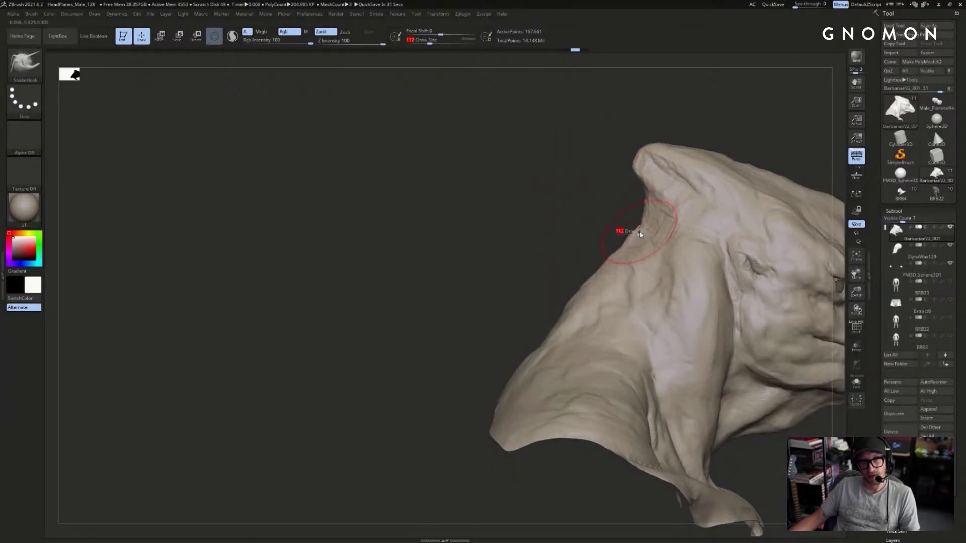
mouse_move(611, 228)
right_mouse_down()
mouse_move(491, 211)
mouse_move(459, 221)
right_mouse_up()
key("ctrl+shift")
key("s")
left_click_drag(512, 207, 498, 225)
key("s")
key("s")
left_click_drag(481, 237, 497, 227)
key("s")
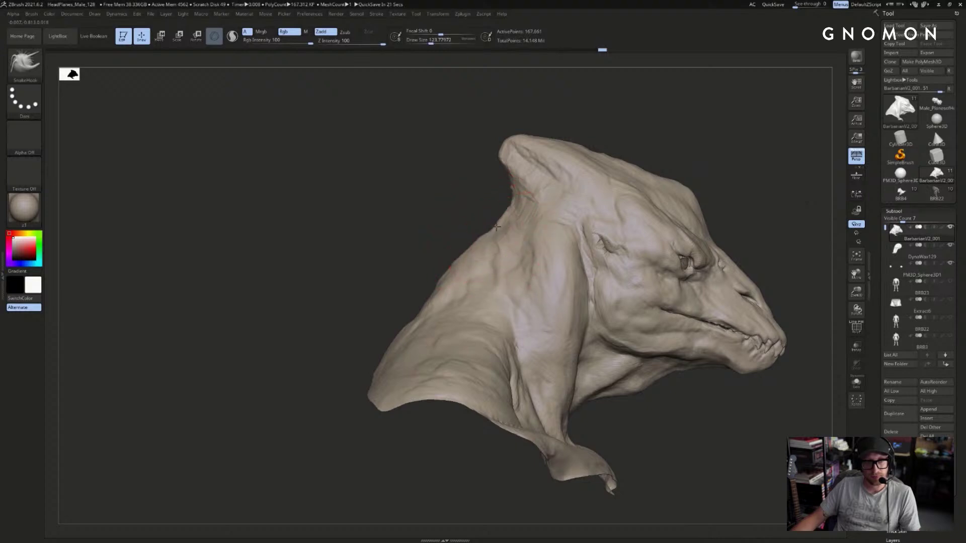
- Enlarge SnakeHook to about 136 and reshape the rear neck outline down toward the shoulders
left_click_drag(816, 215, 810, 206, "alt")
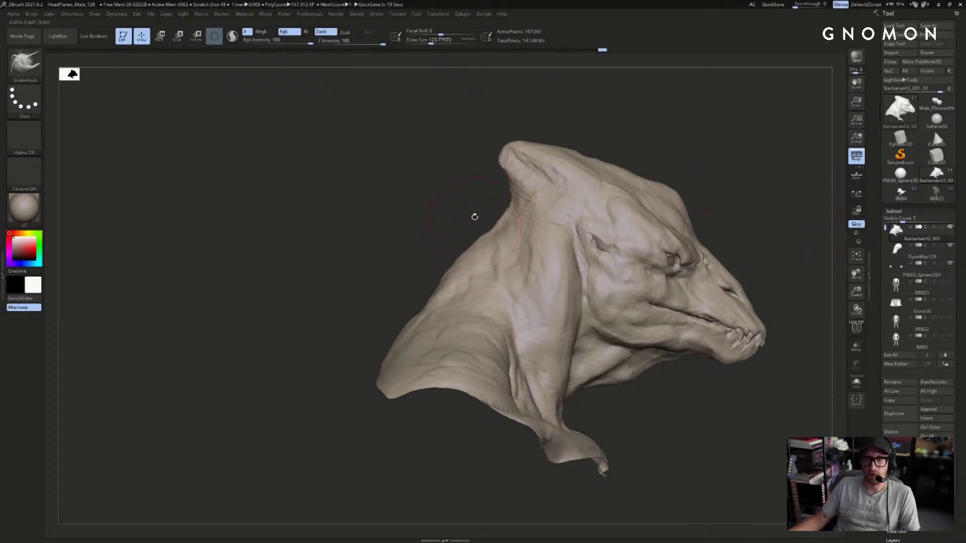
mouse_move(385, 271)
left_mouse_down()
mouse_move(425, 268)
mouse_move(441, 282)
left_mouse_up()
key("s")
left_click_drag(435, 288, 424, 293)
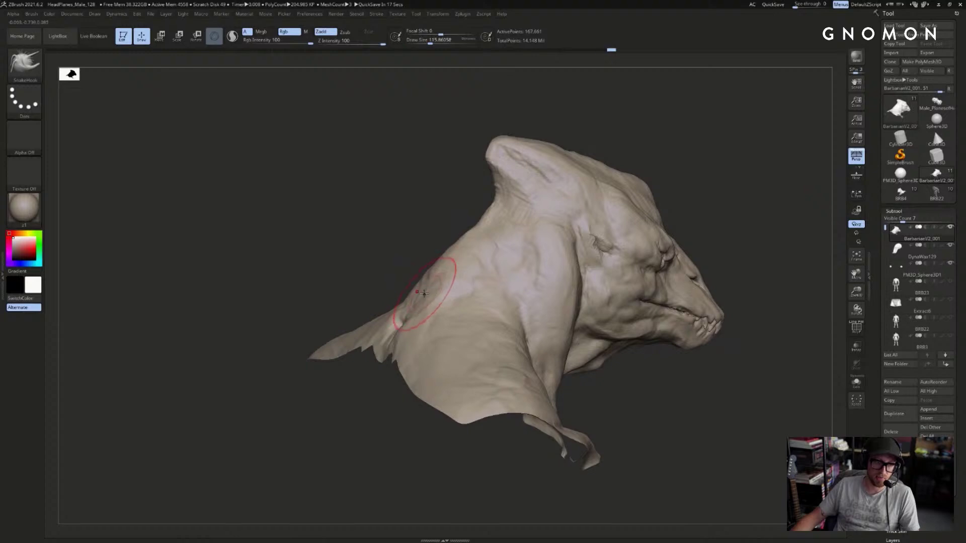
mouse_move(411, 260)
left_mouse_down()
mouse_move(424, 289)
mouse_move(395, 263)
mouse_move(741, 215)
mouse_move(713, 211)
mouse_move(673, 224)
mouse_move(726, 216)
left_mouse_up()
key("s")
- Return to ClayBuildup at a draw size of about 87 and work the side of the neck behind the cheek
left_click_drag(655, 203, 733, 187, "alt")
key("b")
key("c")
key("b")
key("s")
left_click_drag(542, 250, 553, 251)
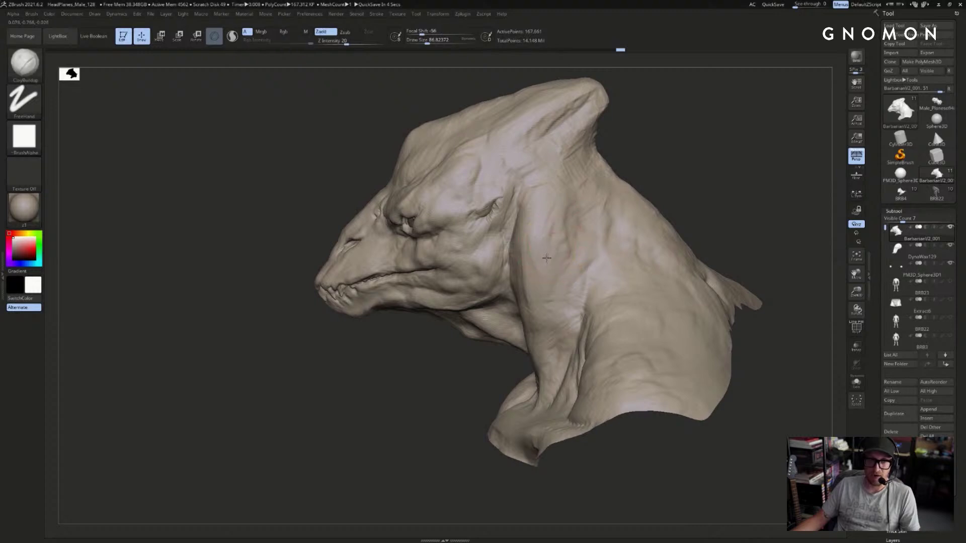
- Abort the auto-save and save the tool as BarbarianV2_002
left_click_drag(669, 176, 767, 234)
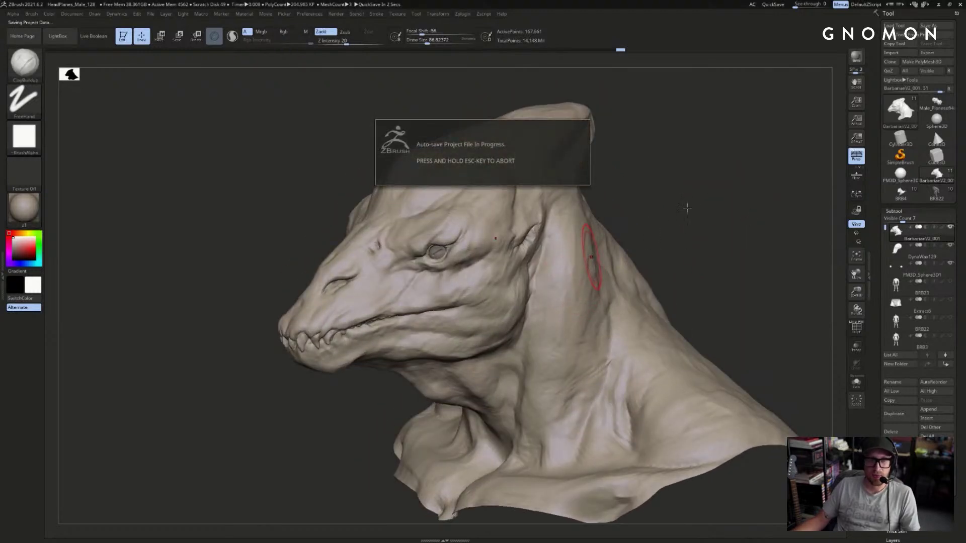
key("Escape")
mouse_move(688, 207)
left_mouse_down()
mouse_move(657, 207)
mouse_move(703, 200)
left_mouse_up()
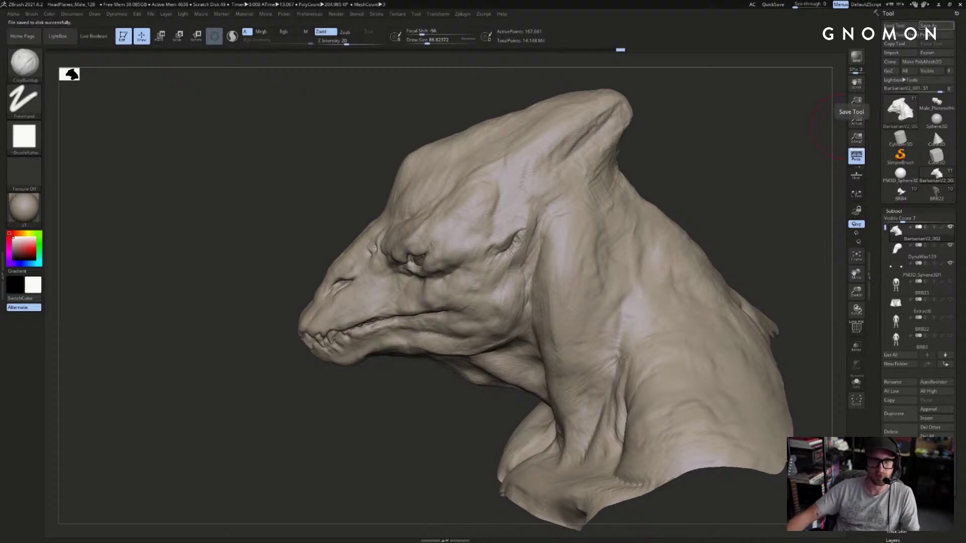
- Mask the face and front of the skull, leaving the neck and rear crest free, and soften the mask edge
left_click_drag(739, 267, 709, 216)
key("bracketright")
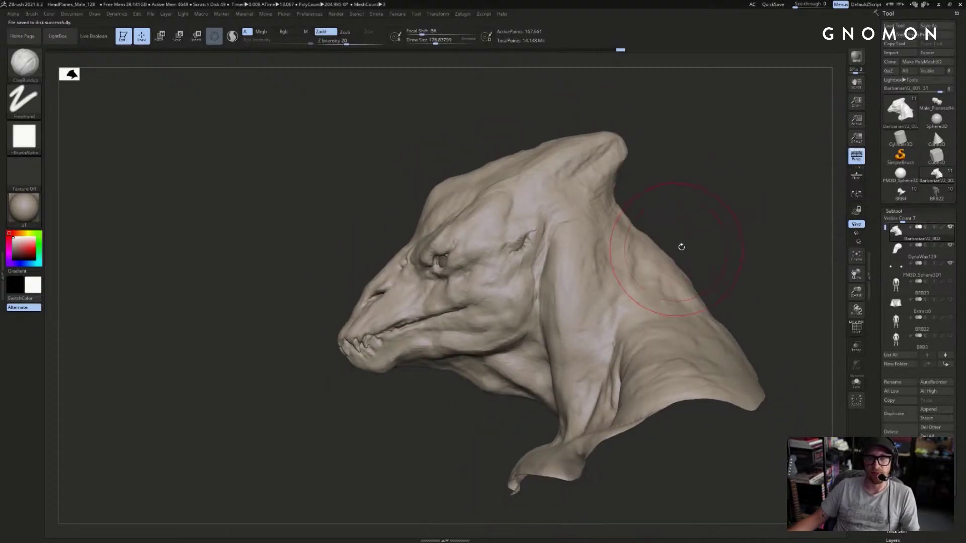
left_click_drag(508, 202, 352, 362, "ctrl")
mouse_move(654, 267)
left_mouse_down()
mouse_move(651, 242)
mouse_move(679, 232)
mouse_move(672, 251)
left_mouse_up()
left_click(563, 295, "ctrl")
- Reshape and smooth the unmasked neck behind the jaw with the Move brush at a draw size of about 240
key("b")
key("m")
key("v")
left_click_drag(573, 302, 577, 302)
mouse_move(722, 242)
left_mouse_down("shift")
mouse_move(745, 240)
mouse_move(697, 256)
left_mouse_up("shift")
left_click_drag(582, 303, 553, 281)
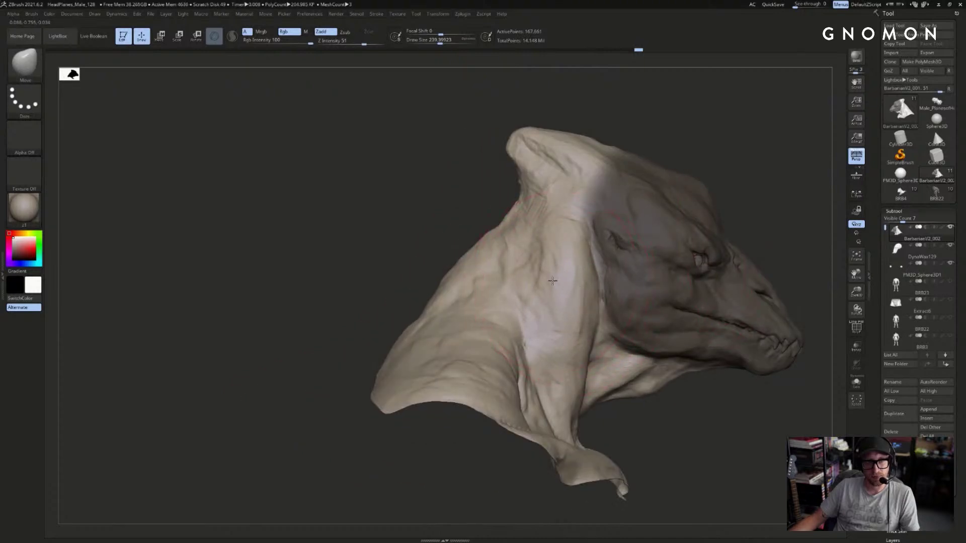
left_click_drag(632, 403, 624, 394)
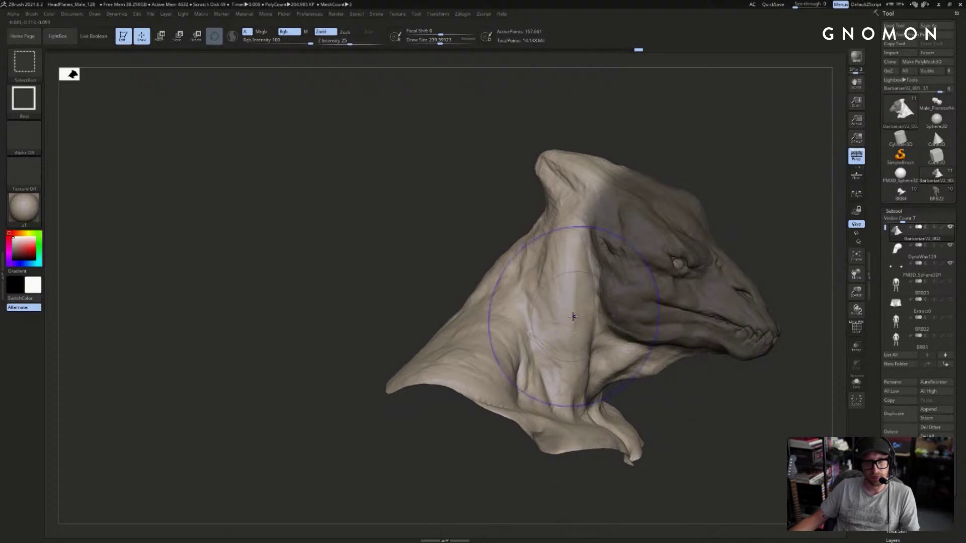
- Clear the mask and blend the area around the ear and upper neck with ClayBuildup
mouse_move(812, 209)
left_mouse_down()
mouse_move(829, 189)
mouse_move(733, 159)
mouse_move(753, 170)
left_mouse_up()
key("s")
left_click_drag(687, 161, 690, 216, "alt")
key("b")
key("c")
key("b")
left_click_drag(532, 246, 542, 229)
- Switch to DamStandard and adjust its size for creases around the ear and crest base
left_click_drag(677, 201, 649, 203)
key("b")
key("d")
key("s")
left_click_drag(658, 170, 656, 191)
- Set ClayBuildup to a draw size of about 44 and refine the temple between the ear and the crest
key("b")
key("c")
key("b")
key("s")
left_click_drag(523, 195, 511, 204)
key("bracketright")
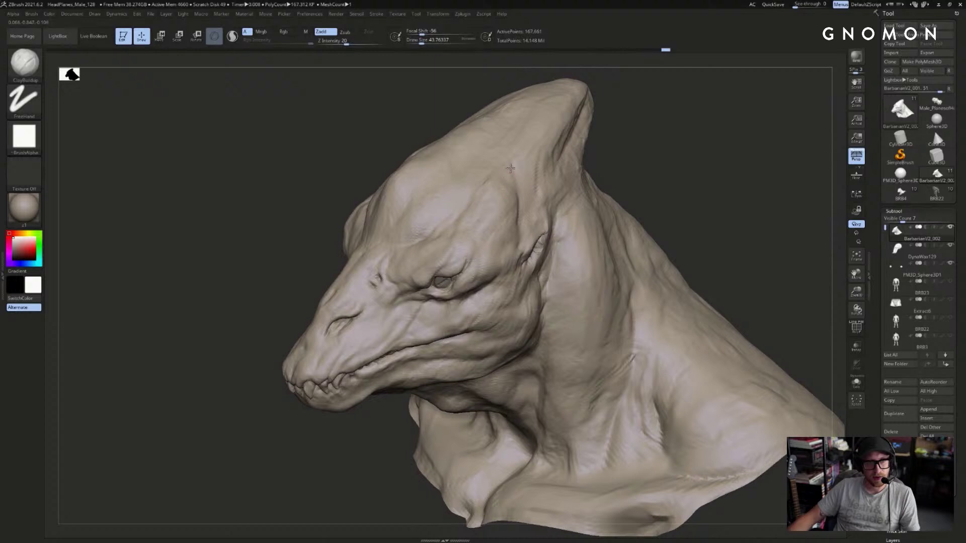
- Work the forehead and temple on the opposite side of the head with ClayBuildup, raising its draw size to about 68
left_click_drag(688, 144, 677, 127, "shift")
left_click_drag(619, 132, 684, 134)
mouse_move(453, 242)
left_mouse_down()
mouse_move(468, 214)
mouse_move(456, 219)
mouse_move(458, 199)
left_mouse_up()
key("ctrl+z")
left_click_drag(603, 136, 580, 143)
mouse_move(470, 206)
left_mouse_down()
mouse_move(451, 208)
mouse_move(453, 198)
left_mouse_up()
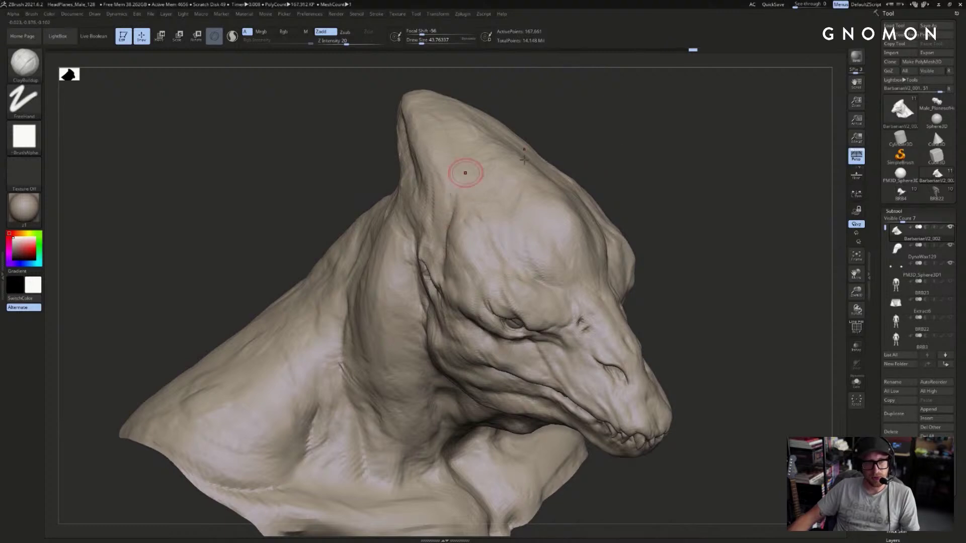
left_click_drag(571, 181, 611, 182)
left_click_drag(473, 197, 453, 213)
left_click_drag(576, 139, 582, 145)
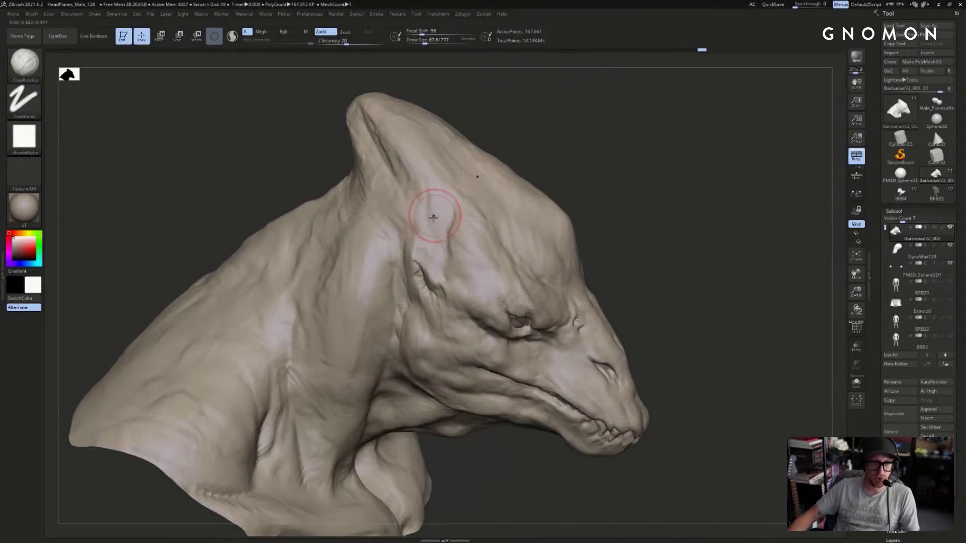
- Compare the bust at its higher and lower subdivision levels and return to the lower level
mouse_move(648, 156)
left_mouse_down("alt")
mouse_move(719, 189)
mouse_move(703, 147)
mouse_move(710, 121)
mouse_move(632, 188)
left_mouse_up("alt")
key("shift+d")
key("shift+d")
key("d")
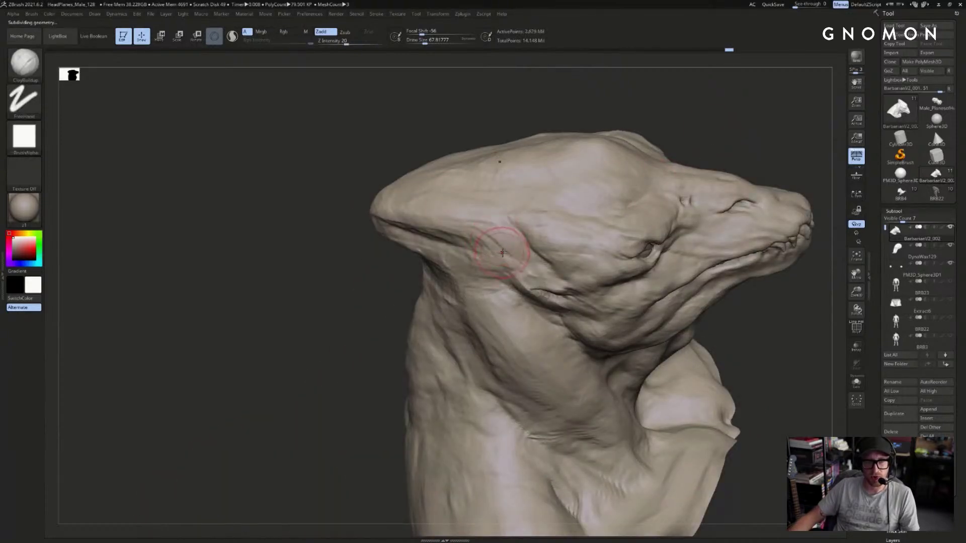
key("shift+d")
key("shift+d")
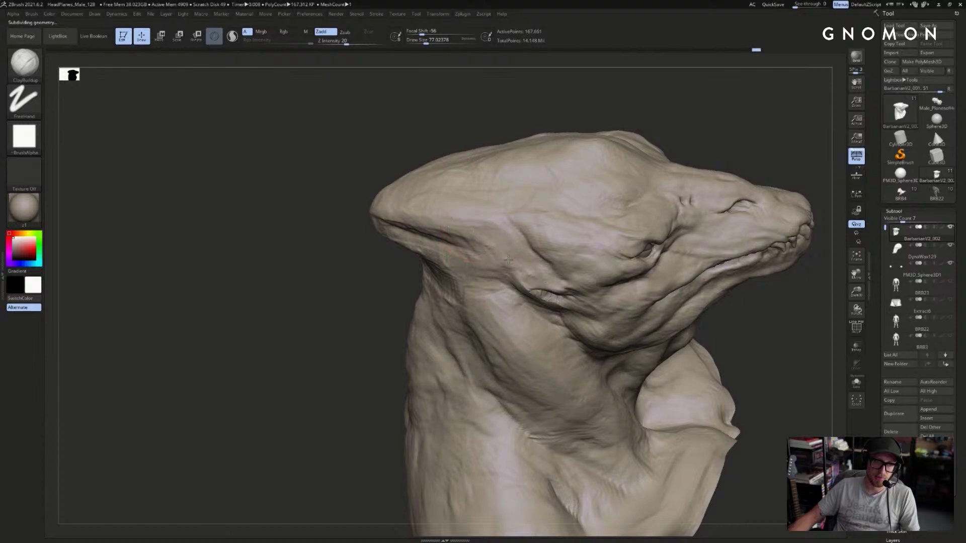
- Refine the temple and forehead dome above the brow with ClayBuildup at a draw size of about 77
left_click_drag(741, 109, 769, 108)
mouse_move(756, 160)
left_mouse_down()
mouse_move(744, 147)
mouse_move(709, 152)
mouse_move(771, 146)
mouse_move(778, 164)
mouse_move(467, 158)
mouse_move(499, 268)
left_mouse_up()
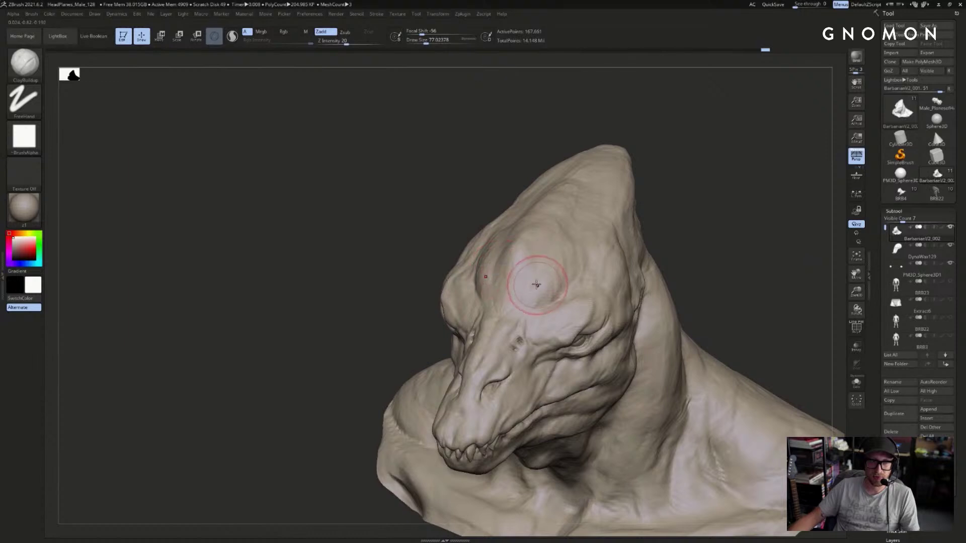
mouse_move(593, 250)
left_mouse_down()
mouse_move(714, 209)
mouse_move(573, 246)
left_mouse_up()
left_click_drag(575, 181, 330, 269, "ctrl")
left_click_drag(646, 211, 675, 196)
right_click_drag(675, 195, 681, 191, "ctrl")
left_click_drag(681, 191, 570, 211)
- Carve forehead furrows above the brow and nose bridge with DamStandard at a draw size of about 44
key("b")
key("d")
key("s")
mouse_move(643, 219)
left_mouse_down()
mouse_move(635, 209)
mouse_move(479, 214)
mouse_move(500, 217)
left_mouse_up()
key("ctrl")
mouse_move(414, 256)
left_mouse_down()
mouse_move(631, 205)
mouse_move(584, 224)
left_mouse_up()
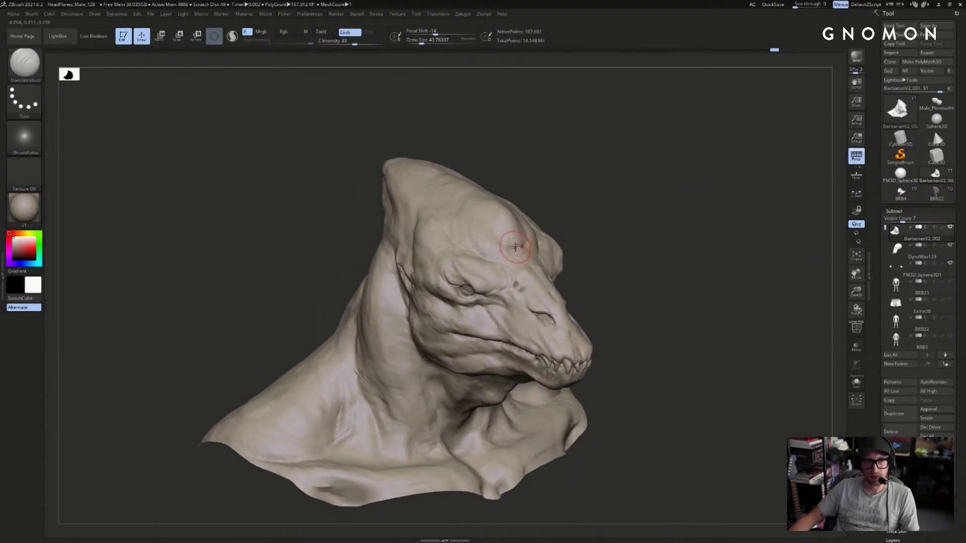
left_click_drag(638, 204, 565, 219)
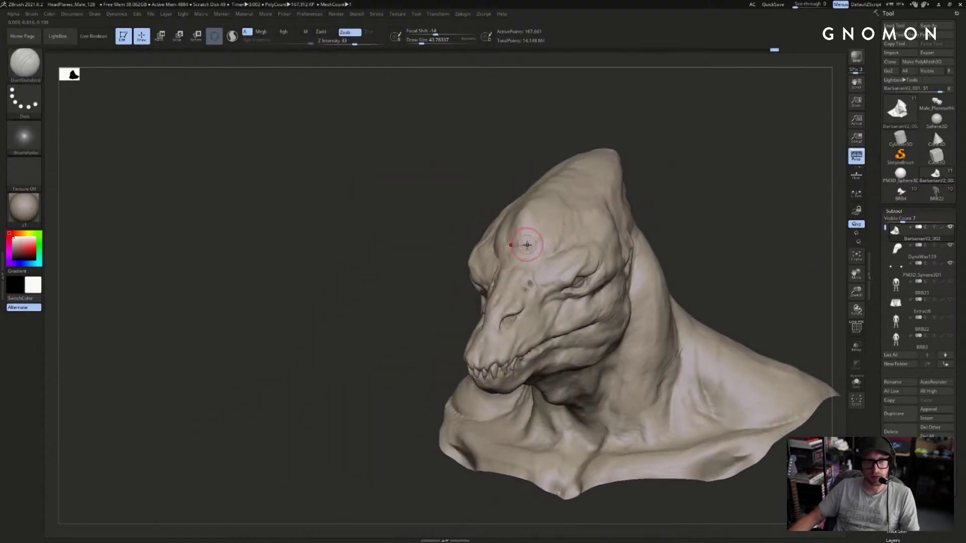
mouse_move(690, 174)
left_mouse_down()
mouse_move(724, 168)
mouse_move(714, 166)
left_mouse_up()
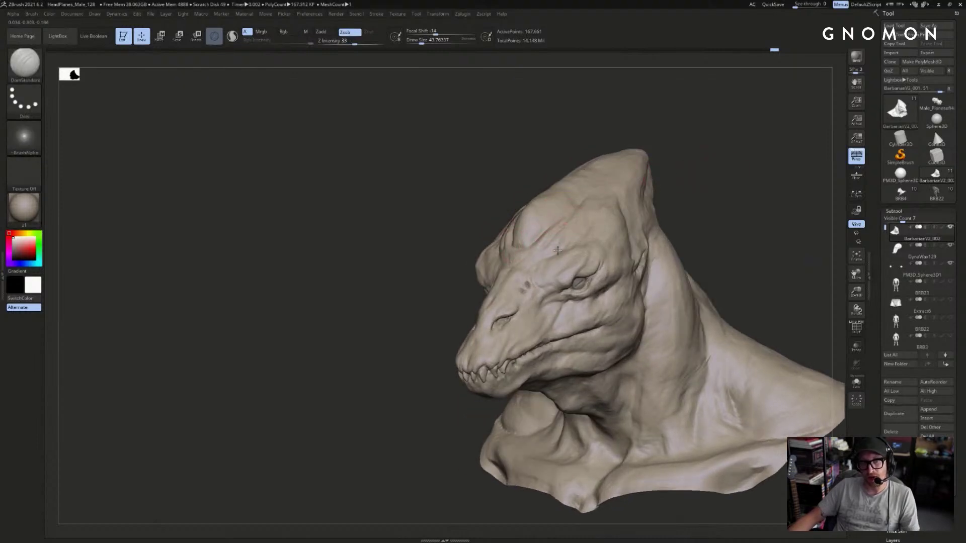
- Try deeper DamStandard grooves along the middle of the forehead up to the crest, and undo them
left_click_drag(662, 168, 545, 215)
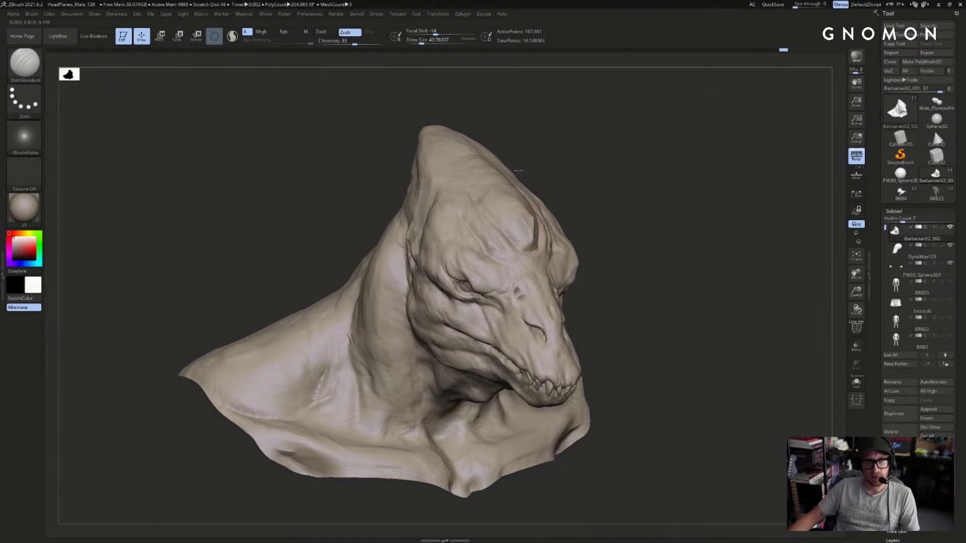
left_click_drag(625, 168, 529, 240)
left_click_drag(524, 184, 504, 137)
mouse_move(614, 131)
left_mouse_down()
mouse_move(690, 162)
mouse_move(674, 166)
mouse_move(690, 159)
mouse_move(681, 138)
mouse_move(754, 163)
mouse_move(739, 172)
mouse_move(735, 160)
mouse_move(692, 153)
mouse_move(724, 149)
mouse_move(662, 216)
mouse_move(685, 235)
mouse_move(683, 258)
mouse_move(666, 248)
mouse_move(702, 235)
mouse_move(618, 252)
mouse_move(694, 217)
mouse_move(690, 211)
mouse_move(565, 274)
left_mouse_up()
key("ctrl+z")
key("ctrl+z")
key("ctrl+z")
- Build up the inner brow where it meets the nose bridge with ClayBuildup at a draw size of about 39
key("b")
key("c")
key("b")
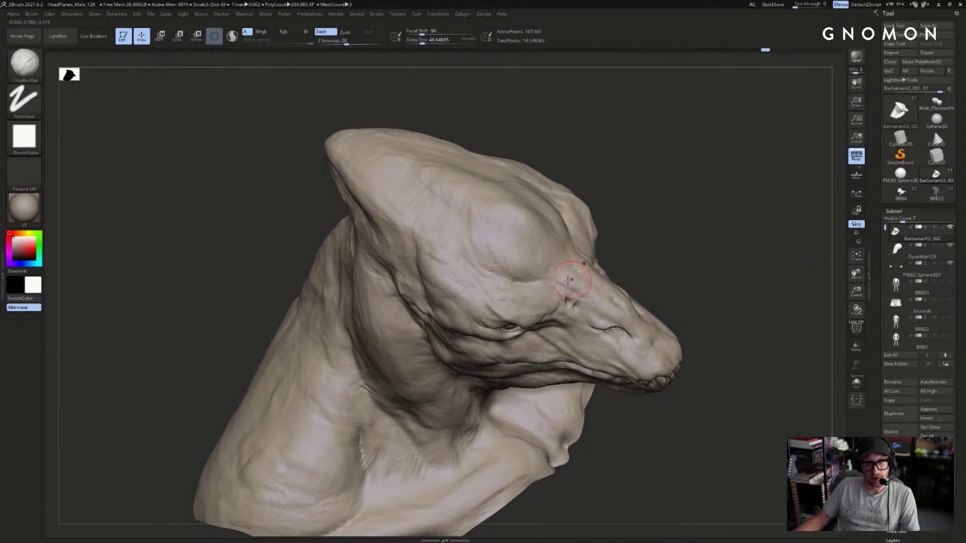
right_click_drag(562, 277, 569, 277)
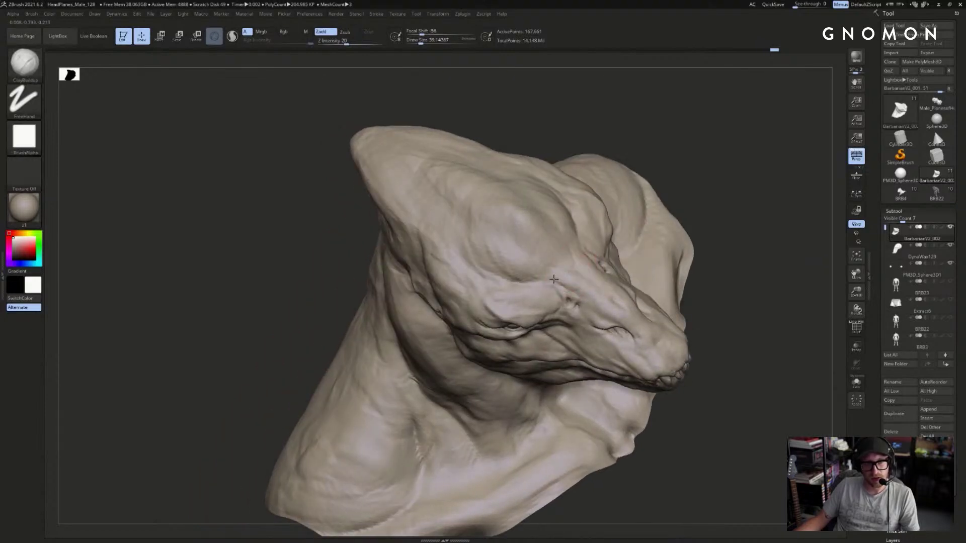
mouse_move(731, 149)
left_mouse_down()
mouse_move(749, 205)
mouse_move(704, 171)
mouse_move(691, 217)
mouse_move(611, 221)
mouse_move(389, 300)
mouse_move(360, 297)
left_mouse_up()
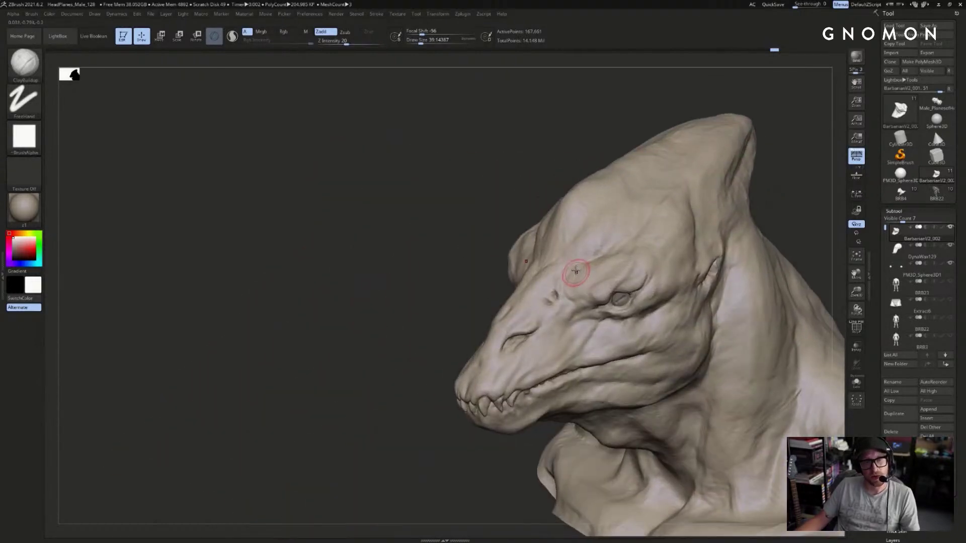
- Try a DamStandard stroke on the side of the forehead above the brow, and undo it
key("b")
key("d")
key("s")
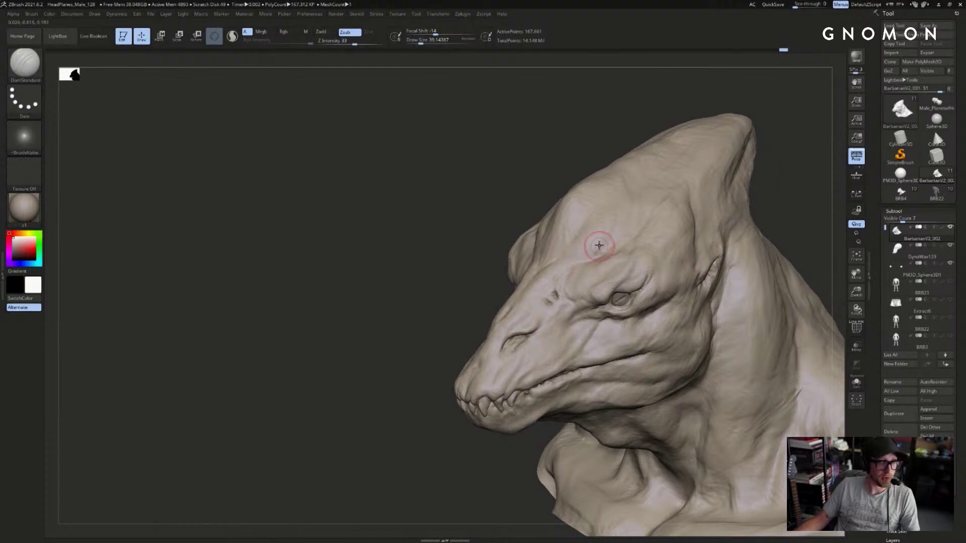
left_click_drag(483, 256, 580, 256)
key("ctrl+z")
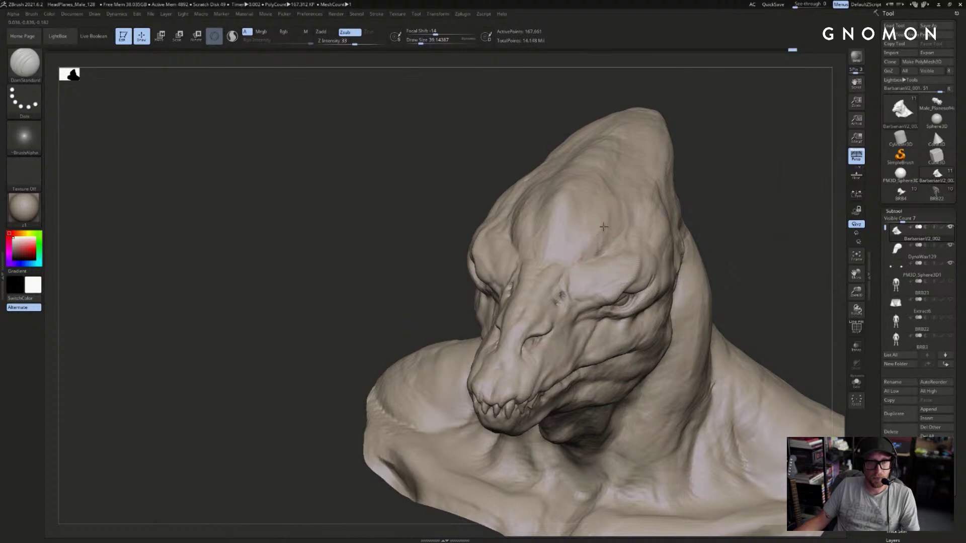
- Try the Standard brush on the forehead ridge above the brow and check it from the side
left_click_drag(740, 203, 659, 216)
key("b")
key("s")
key("t")
key("s")
left_click(588, 242)
left_click_drag(748, 187, 752, 186)
key("bracketleft")
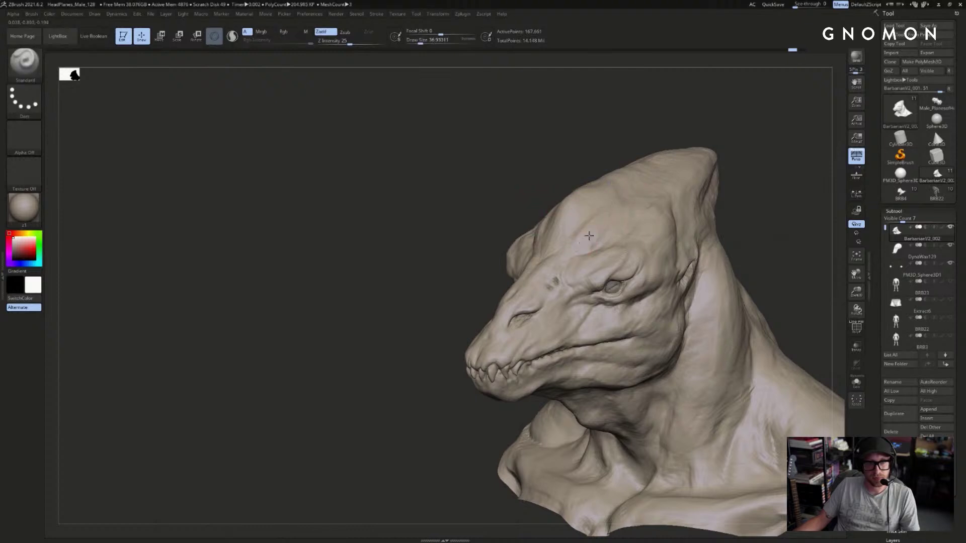
mouse_move(744, 171)
left_mouse_down()
mouse_move(759, 168)
mouse_move(749, 177)
left_mouse_up()
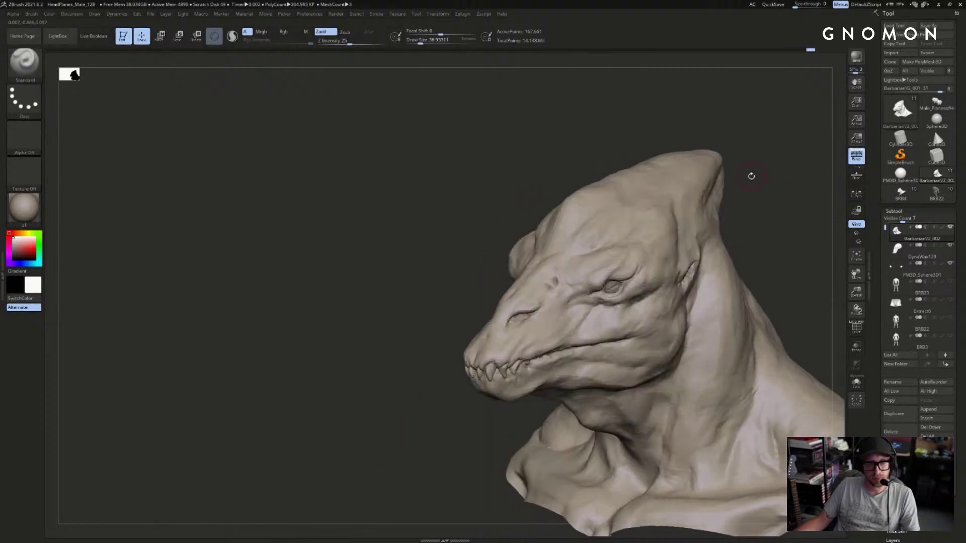
- Try pulling the forehead and crest surface outward with the SnakeHook brush, and undo the strokes
key("b")
key("s")
key("h")
left_click_drag(603, 221, 609, 202)
left_click_drag(569, 159, 719, 168)
key("ctrl+z")
key("s")
left_click_drag(541, 214, 525, 207)
key("ctrl+z")
key("s")
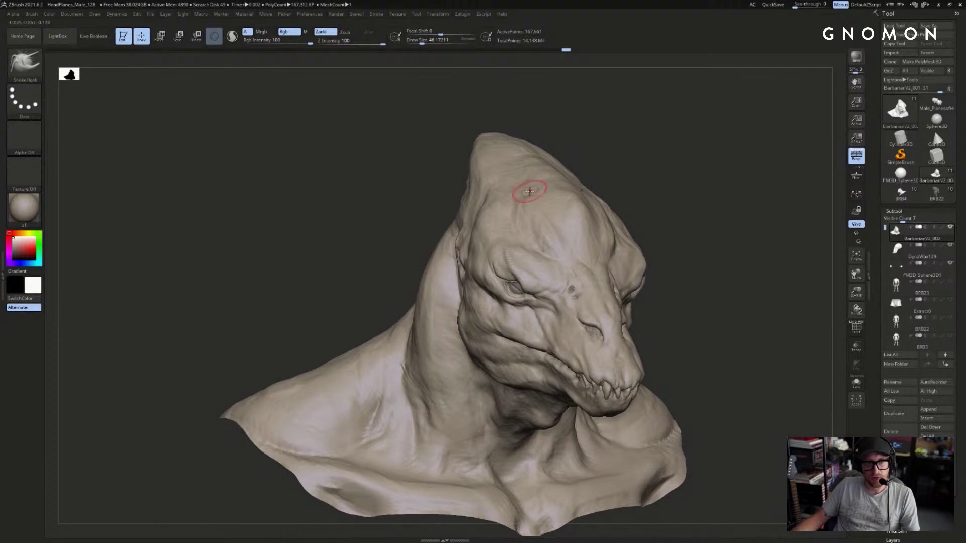
- Try pulling rows of small spikes along the forehead ridges with SnakeHook at a draw size of about 22, and undo them
key("s")
mouse_move(619, 176)
left_mouse_down()
mouse_move(637, 184)
mouse_move(632, 214)
mouse_move(653, 211)
mouse_move(614, 189)
left_mouse_up()
key("s")
left_click(608, 247)
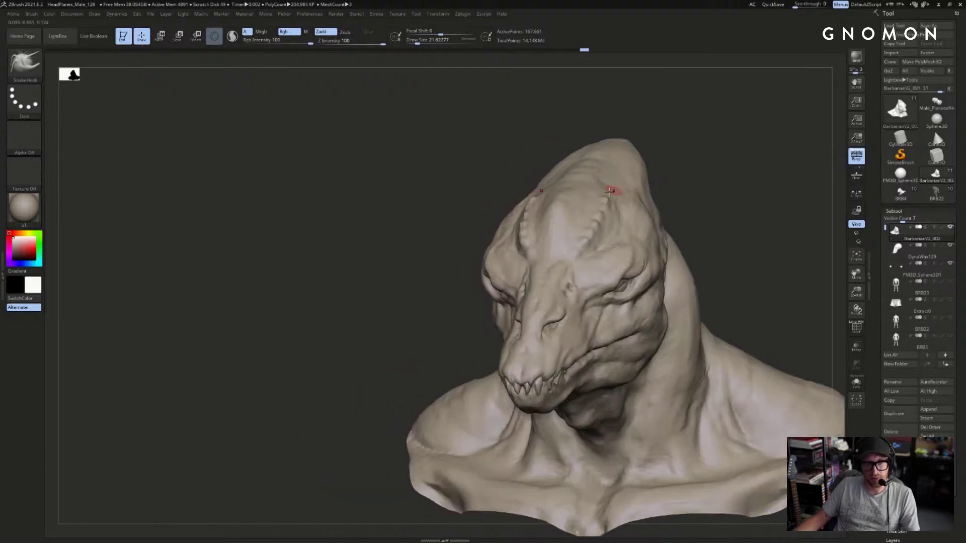
left_click_drag(693, 190, 642, 234)
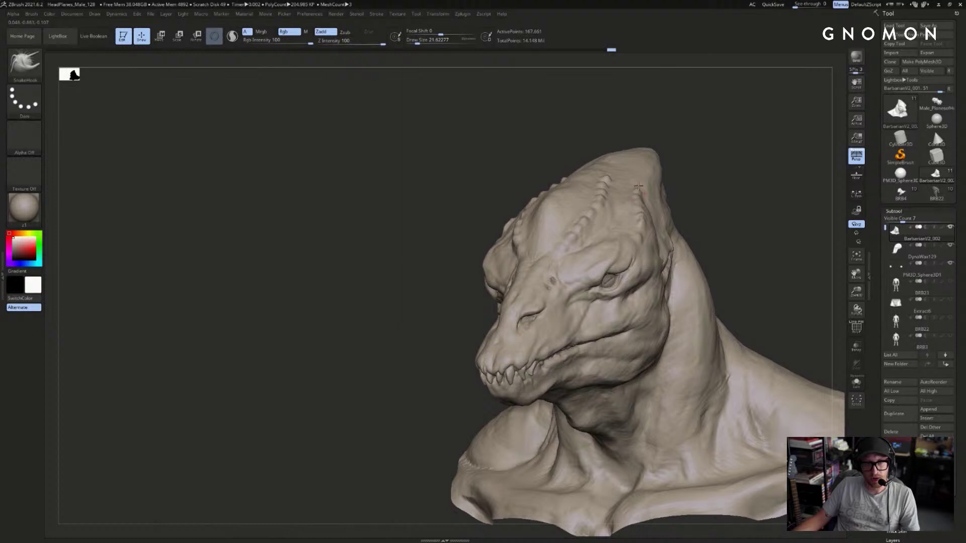
mouse_move(684, 146)
left_mouse_down()
mouse_move(673, 146)
mouse_move(799, 156)
mouse_move(761, 156)
mouse_move(749, 187)
left_mouse_up()
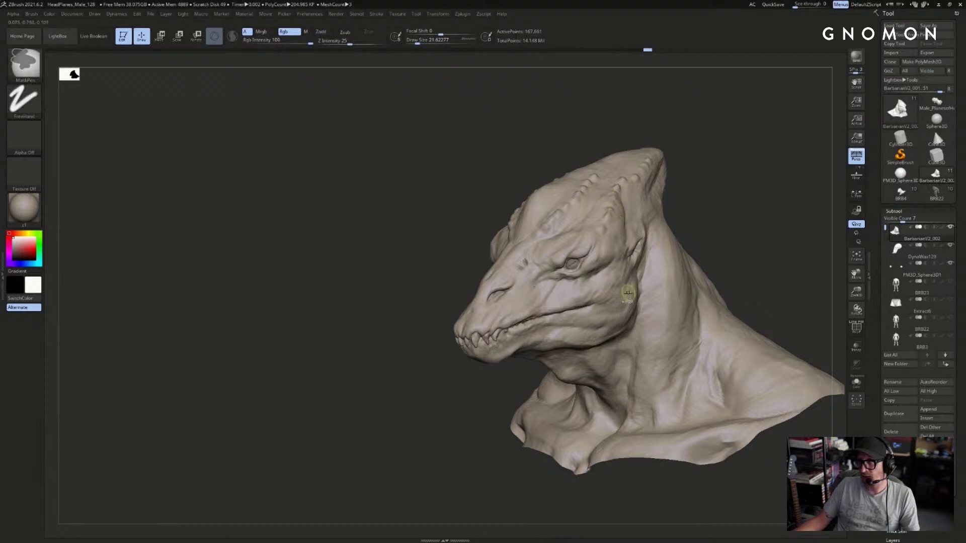
key("ctrl+z")
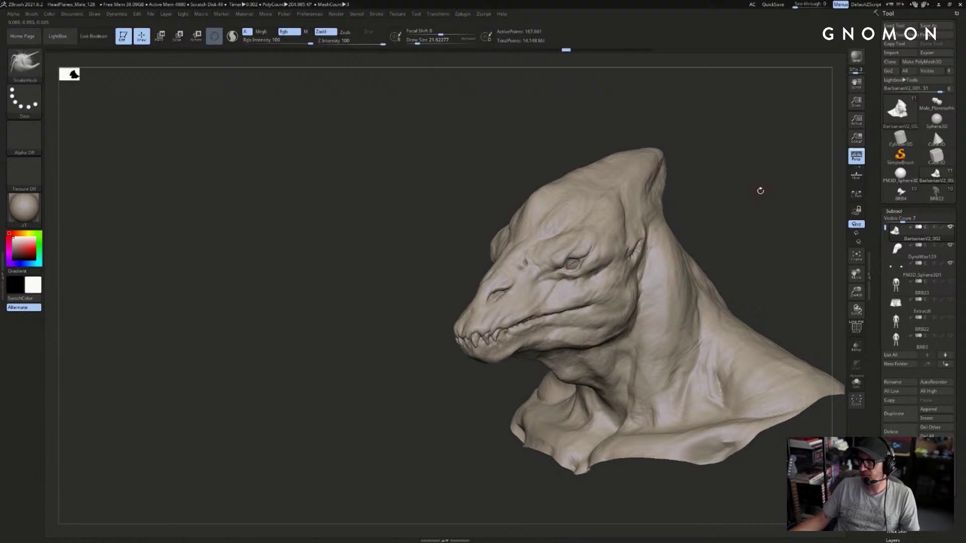
- Isolate the lower jaw and neck polygroup, accepting the undo history removal, mask it, and show the whole bust again
mouse_move(771, 205)
left_mouse_down()
mouse_move(778, 220)
mouse_move(743, 184)
mouse_move(725, 202)
mouse_move(765, 181)
mouse_move(776, 187)
mouse_move(755, 201)
left_mouse_up()
key("b")
key("c")
key("b")
left_click_drag(408, 372, 454, 348)
key("shift")
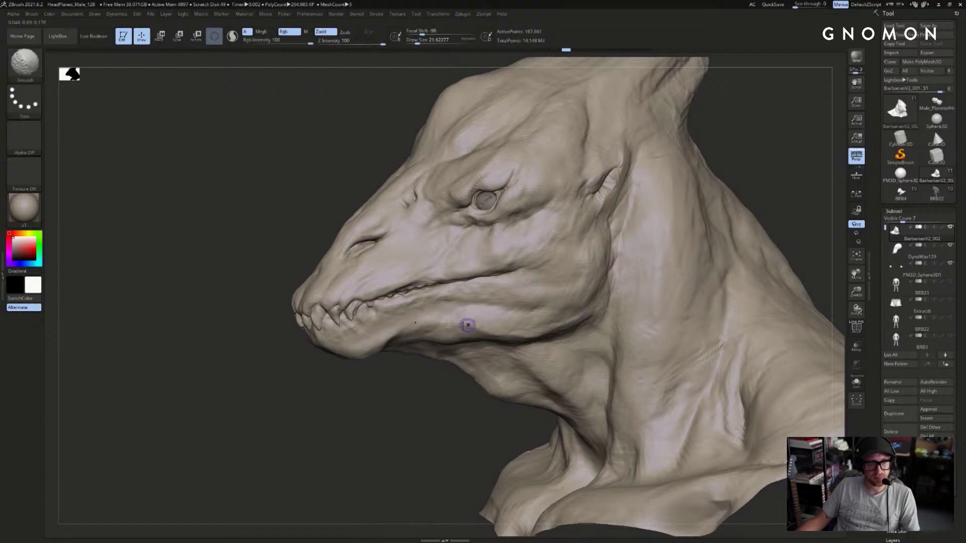
key("shift+f")
left_click(456, 331, "ctrl+shift")
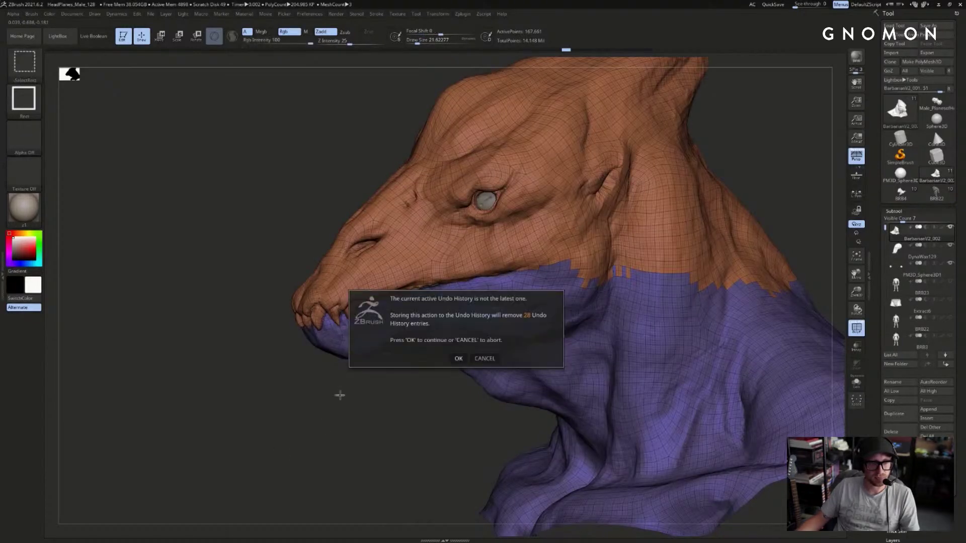
left_click(467, 359)
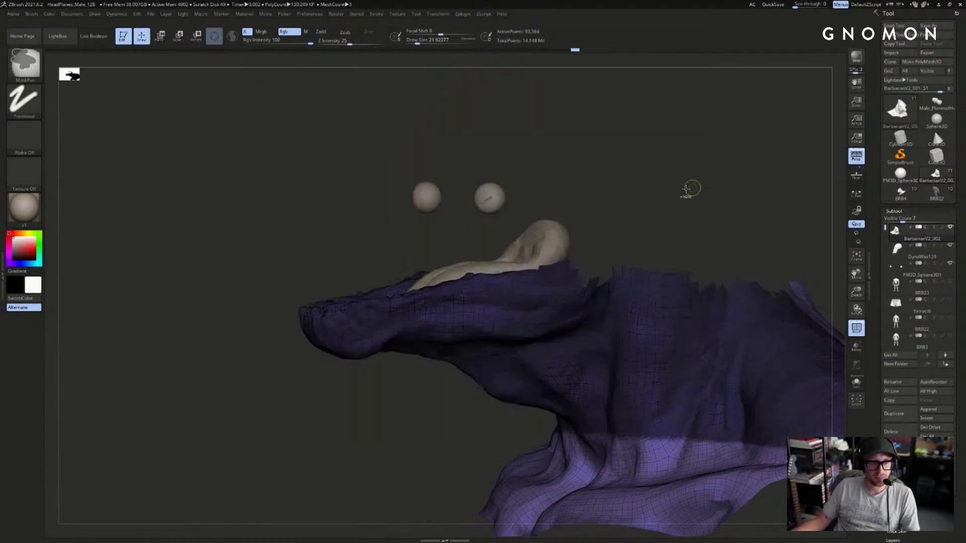
left_click(694, 183, "ctrl+shift")
key("shift+f")
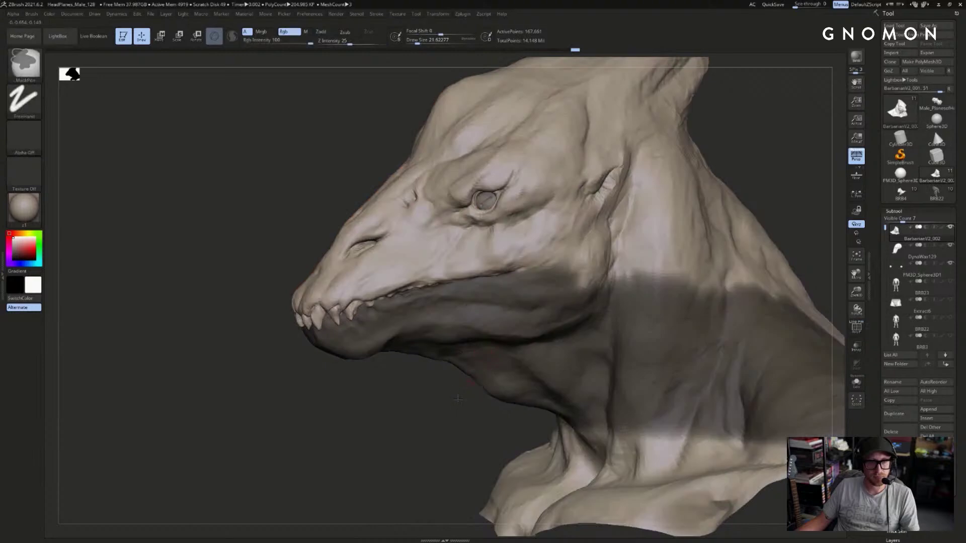
- Soften the mask edge along the mouth line and neck, keeping the lower jaw masked and the upper head free
left_click(486, 376, "ctrl")
left_click(442, 423, "ctrl")
left_click(456, 405, "ctrl")
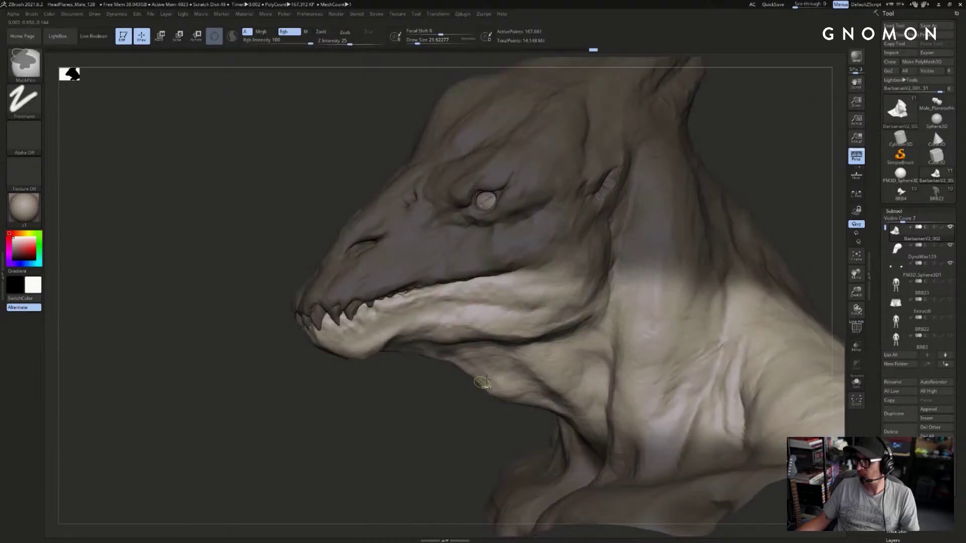
left_click(462, 400, "ctrl")
mouse_move(446, 402)
left_mouse_down("alt")
mouse_move(403, 412)
mouse_move(388, 427)
mouse_move(726, 317)
mouse_move(692, 316)
left_mouse_up("alt")
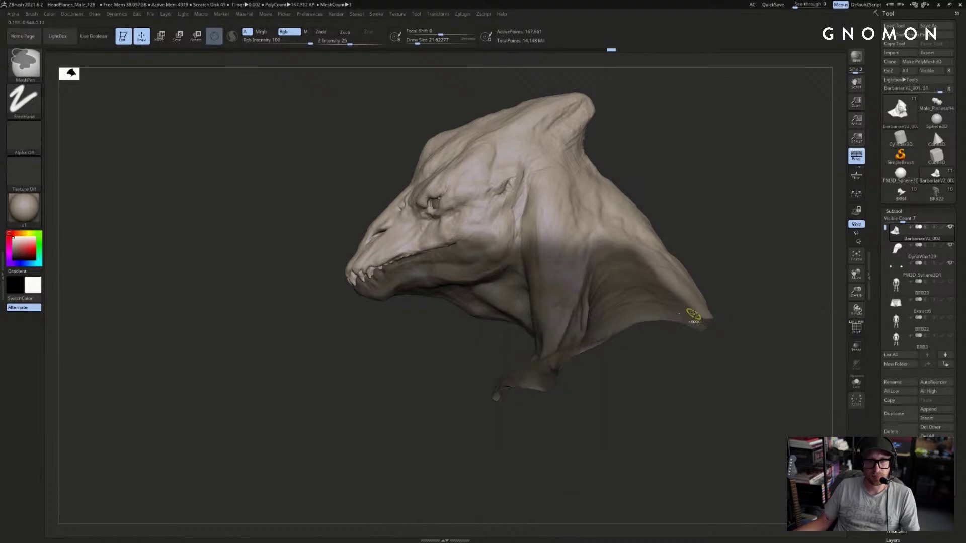
left_click(747, 295, "ctrl")
left_click(734, 283, "ctrl")
left_click_drag(740, 272, 758, 214)
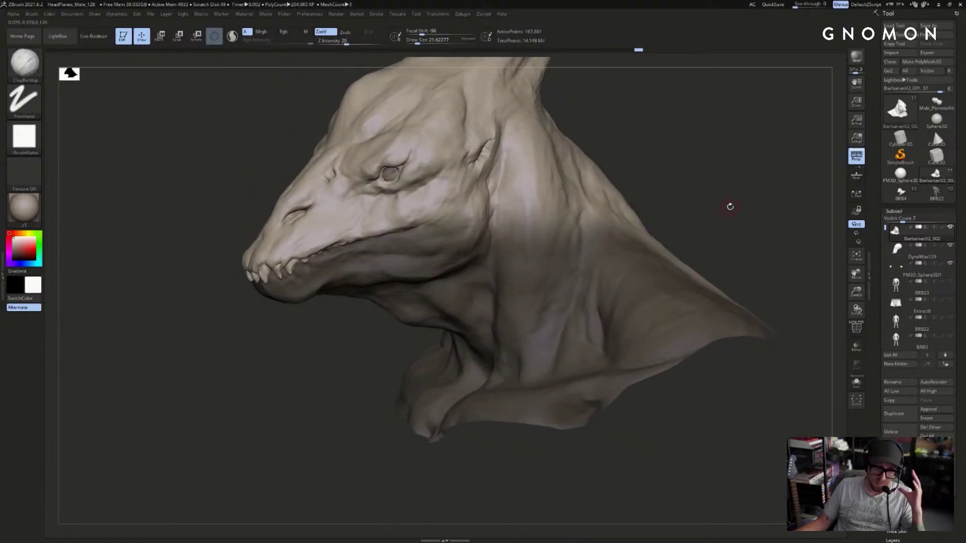
- Build up the upper lip and cheek along the masked jaw with ClayBuildup at a draw size of about 44, and clear the mask
mouse_move(649, 171)
left_mouse_down("alt")
mouse_move(701, 206)
mouse_move(690, 198)
left_mouse_up("alt")
key("s")
left_click_drag(445, 260, 453, 264)
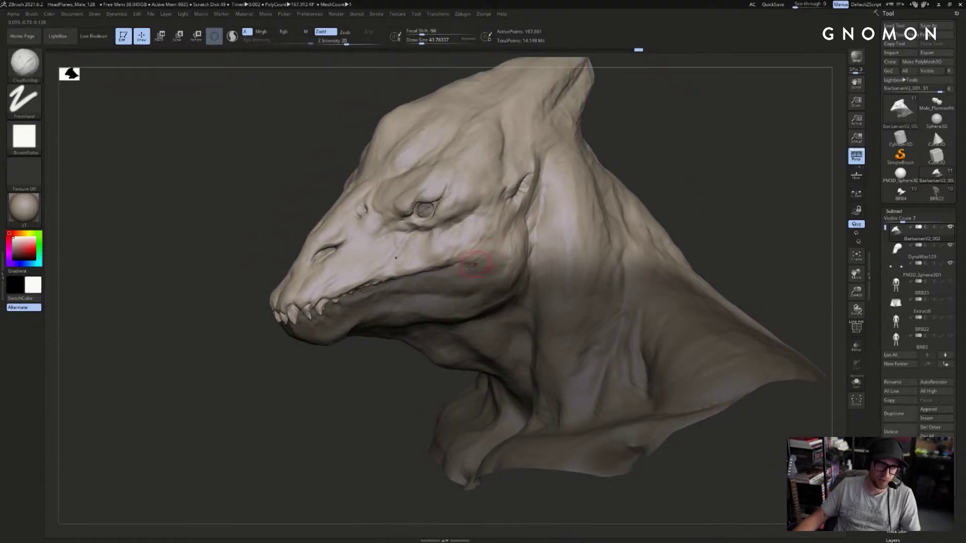
mouse_move(662, 199)
left_mouse_down()
mouse_move(657, 175)
mouse_move(679, 157)
mouse_move(478, 246)
left_mouse_up()
left_click(646, 192, "ctrl")
- Shape the cheek above the mouth corner with ClayBuildup at a draw size of about 51, and compare it with the BRB4 bust
key("bracketright")
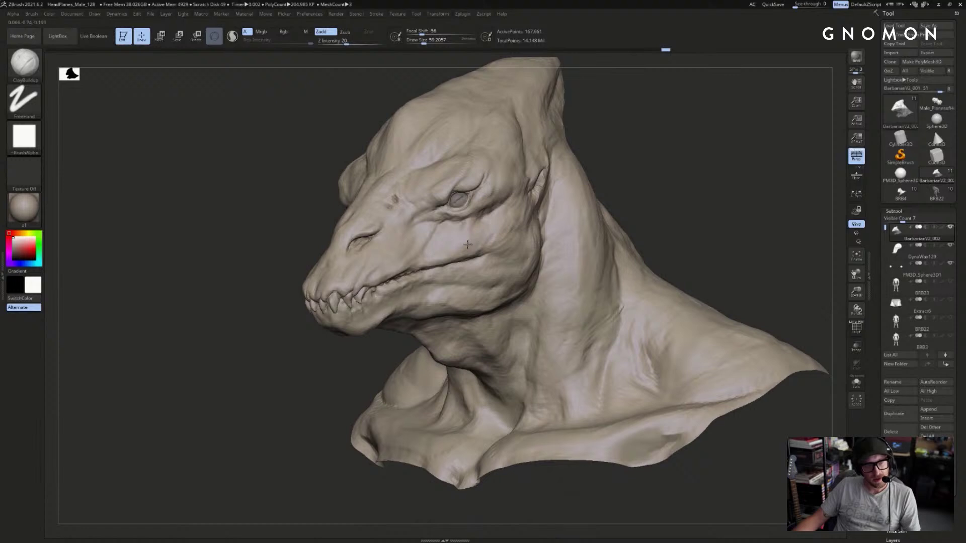
mouse_move(662, 182)
left_mouse_down()
mouse_move(757, 179)
mouse_move(689, 188)
left_mouse_up()
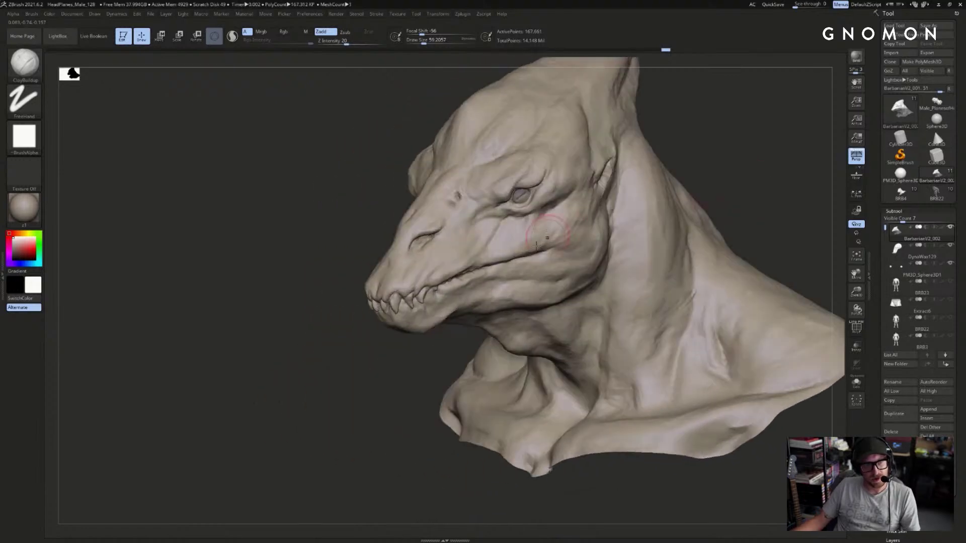
key("[")
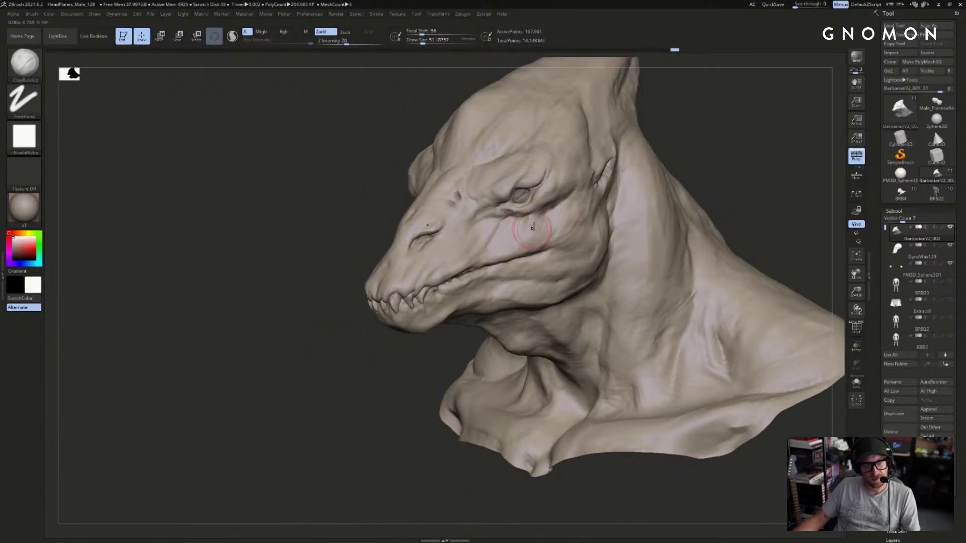
left_click_drag(760, 167, 828, 182)
left_click(905, 195)
left_click(934, 176)
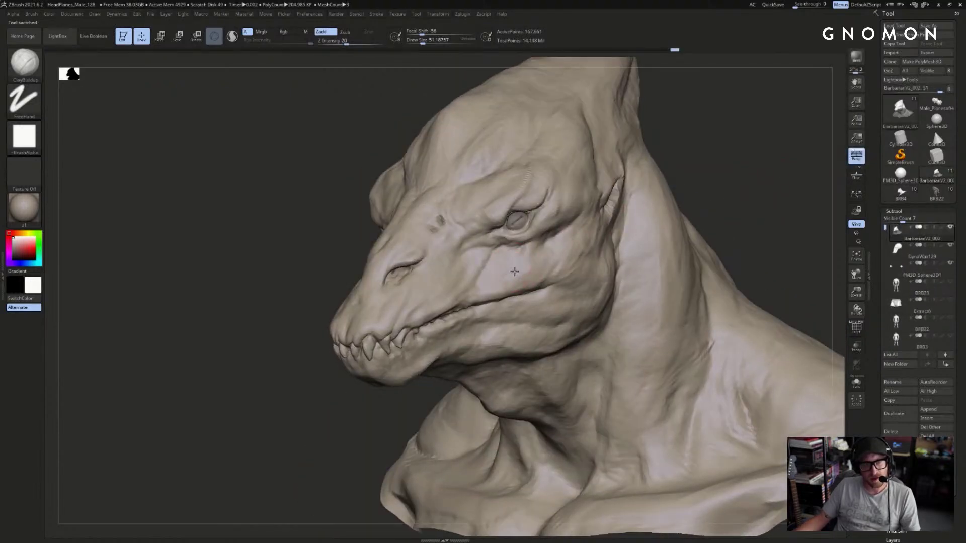
- Build up and smooth the cheek folds between the eye and mouth line with ClayBuildup at a draw size of about 39
right_click_drag(517, 281, 463, 274)
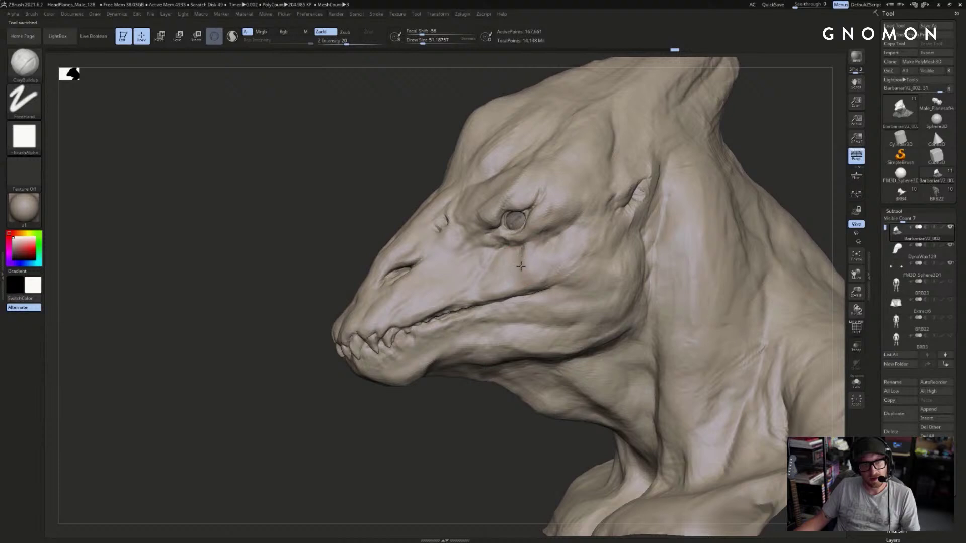
right_click_drag(479, 381, 518, 259)
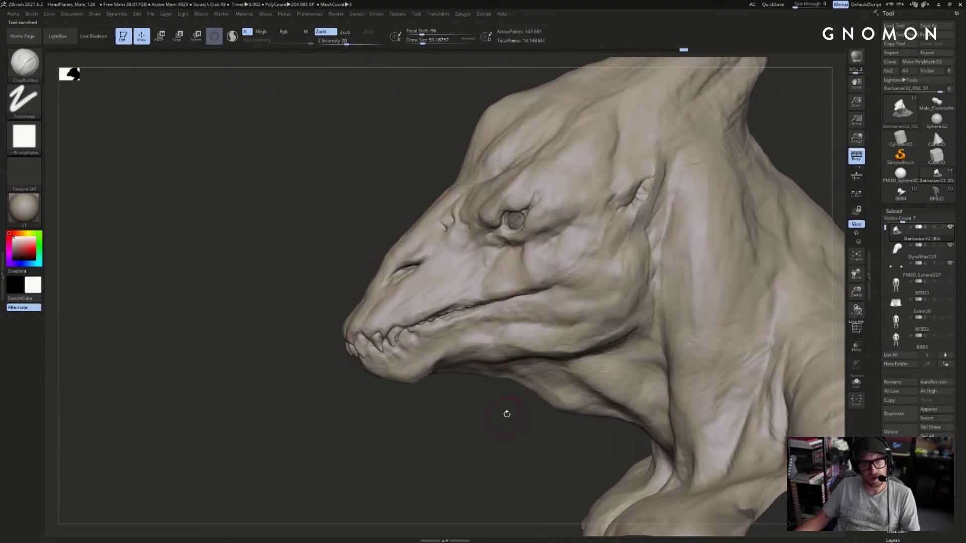
right_click_drag(506, 417, 522, 276)
left_click_drag(523, 250, 521, 253, "shift")
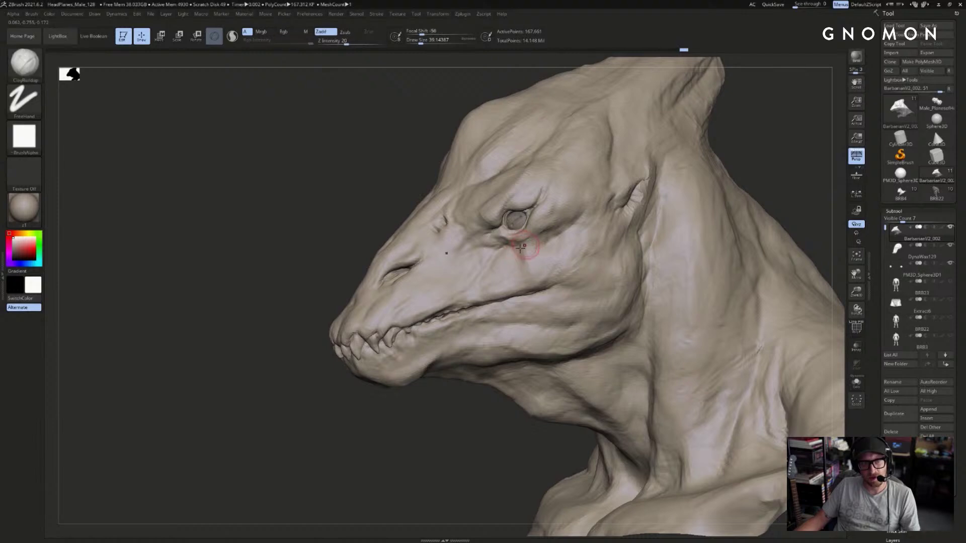
mouse_move(480, 291)
right_mouse_down()
mouse_move(740, 219)
mouse_move(723, 224)
right_mouse_up()
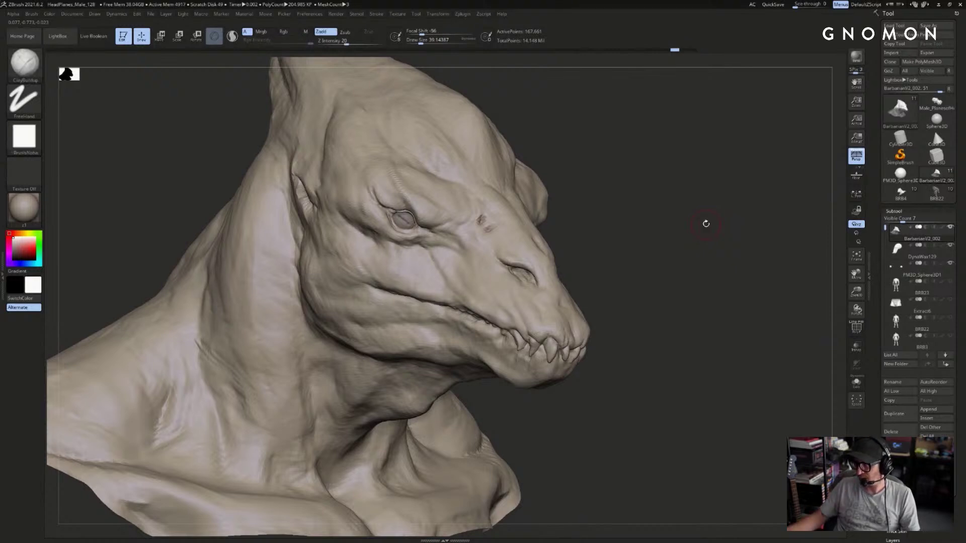
right_click_drag(695, 230, 535, 254)
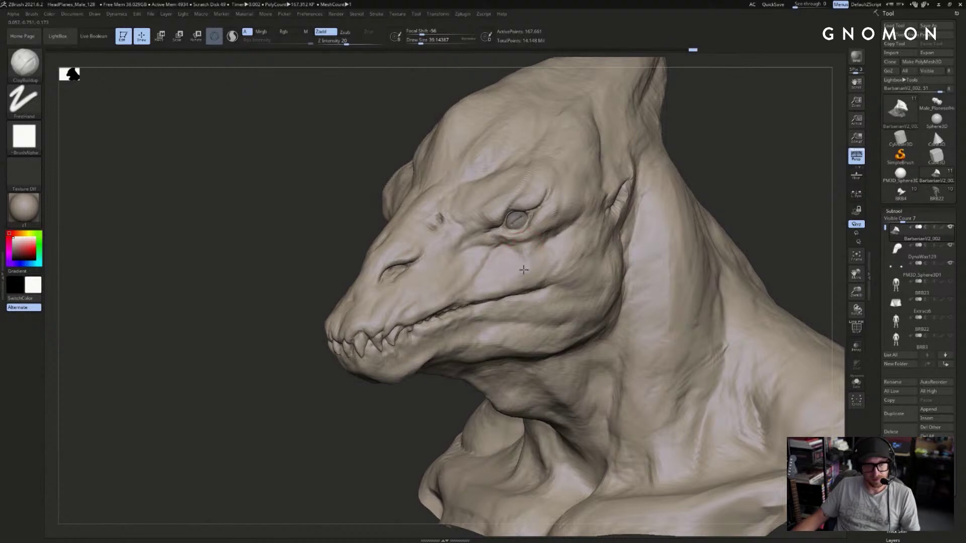
left_click_drag(518, 276, 515, 275)
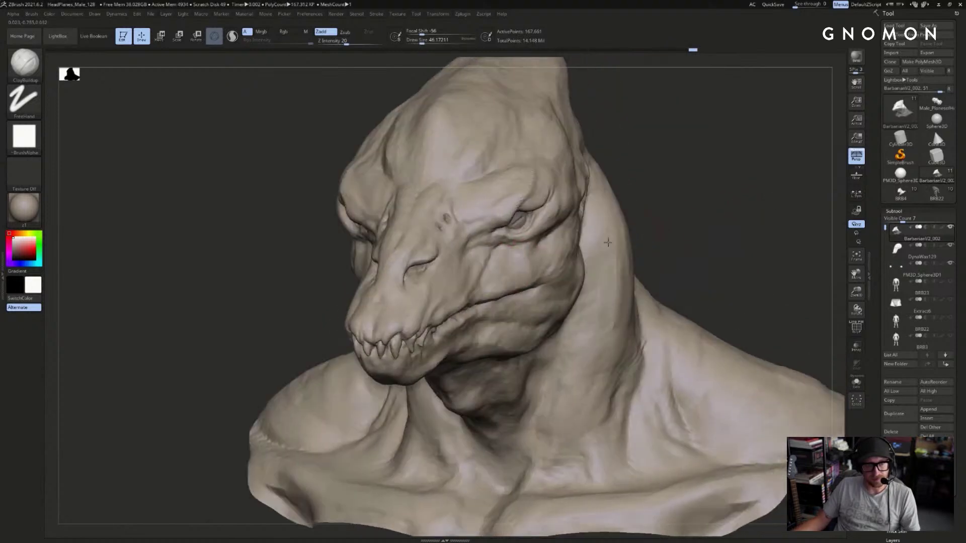
- Refine the folds directly under the eye with small ClayBuildup strokes, and smooth the side of the snout
mouse_move(628, 236)
left_mouse_down()
mouse_move(759, 209)
mouse_move(762, 198)
mouse_move(804, 201)
left_mouse_up()
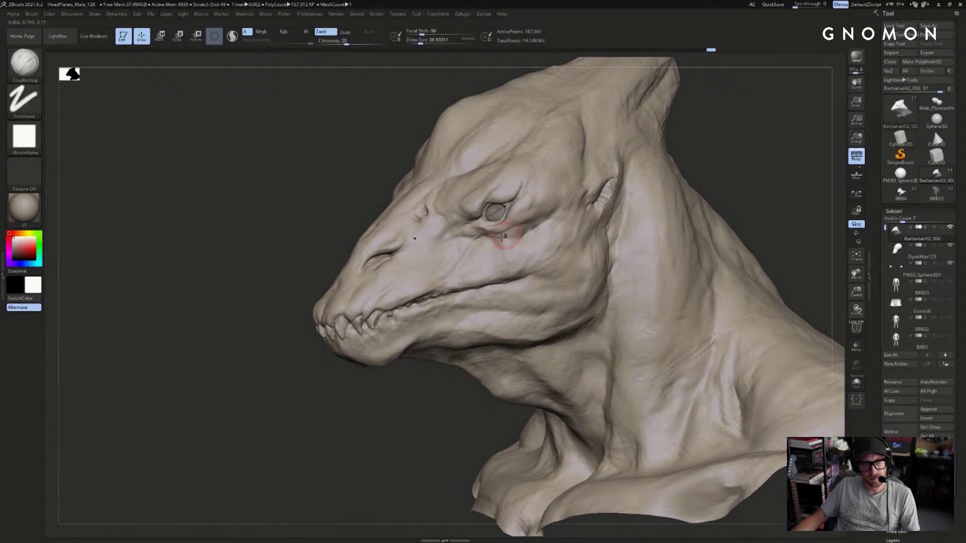
mouse_move(472, 260)
right_mouse_down()
mouse_move(620, 229)
mouse_move(513, 238)
right_mouse_up()
key("s")
left_click_drag(513, 241, 488, 237)
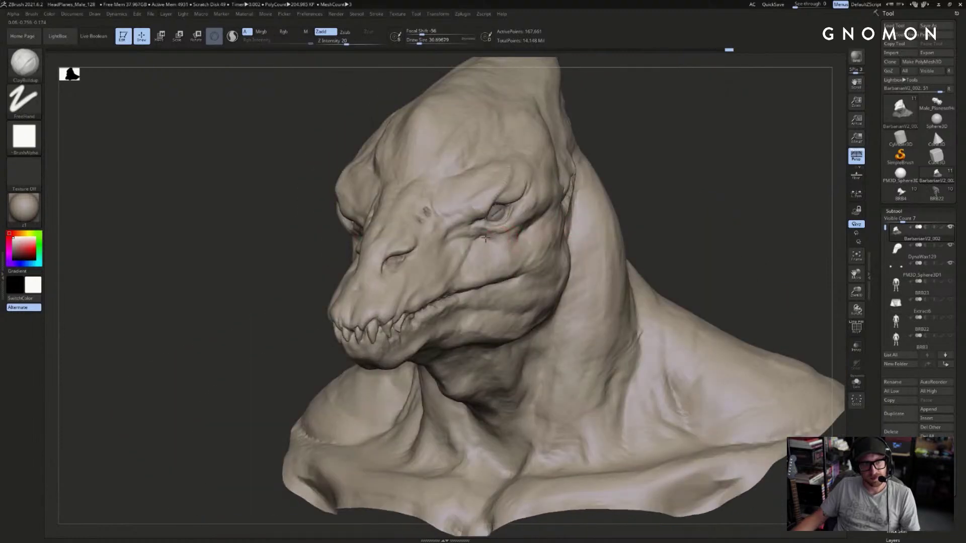
right_click_drag(676, 202, 712, 213)
mouse_move(436, 248)
left_mouse_down("shift")
mouse_move(420, 236)
mouse_move(417, 246)
left_mouse_up("shift")
- Compare the current BarbarianV2_002 bust with the earlier BRB4 version, and return to BarbarianV2_002
right_click_drag(673, 207, 843, 212, "ctrl")
left_click(901, 196)
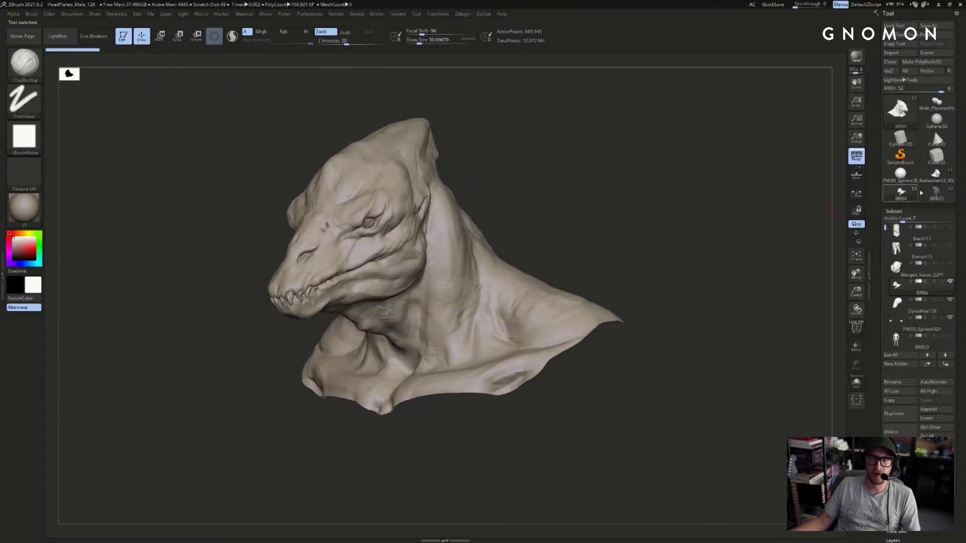
left_click(934, 175)
mouse_move(696, 208)
right_mouse_down()
mouse_move(782, 194)
mouse_move(748, 228)
mouse_move(768, 221)
right_mouse_up()
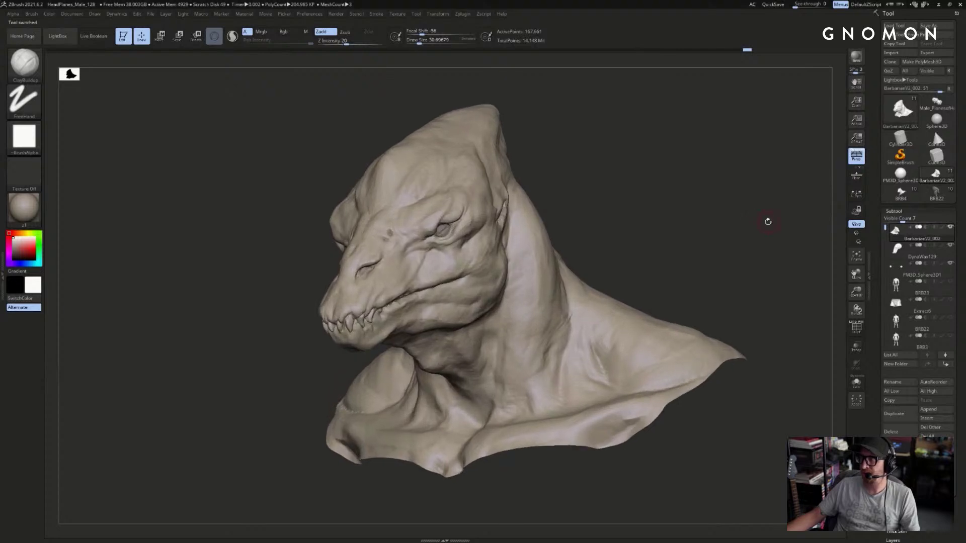
left_click(901, 193)
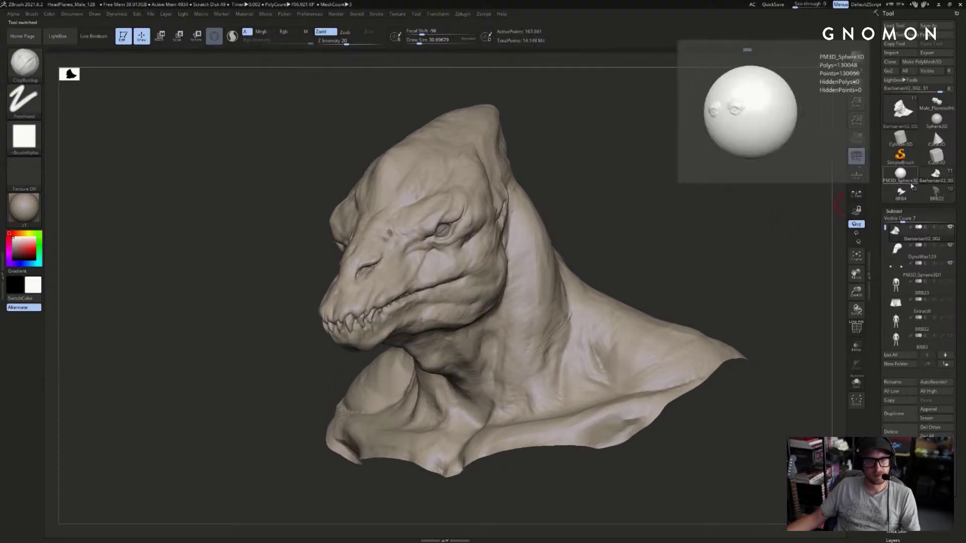
left_click(892, 178)
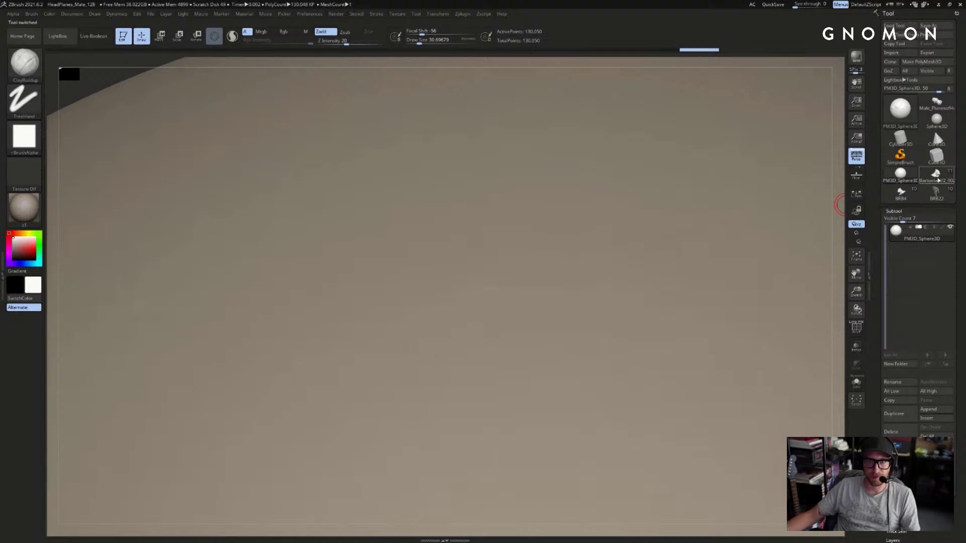
left_click(911, 190)
mouse_move(787, 202)
left_mouse_down()
mouse_move(778, 212)
mouse_move(803, 212)
left_mouse_up()
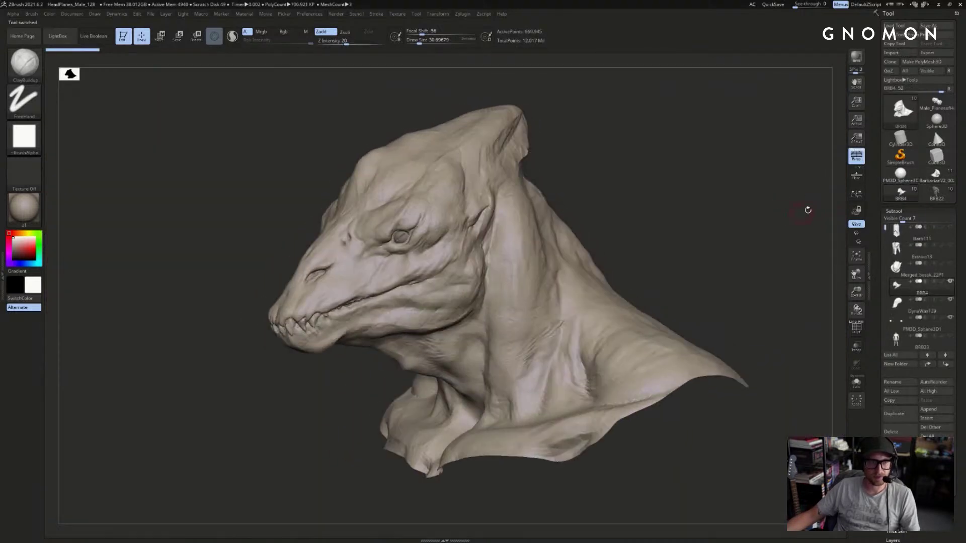
left_click(935, 174)
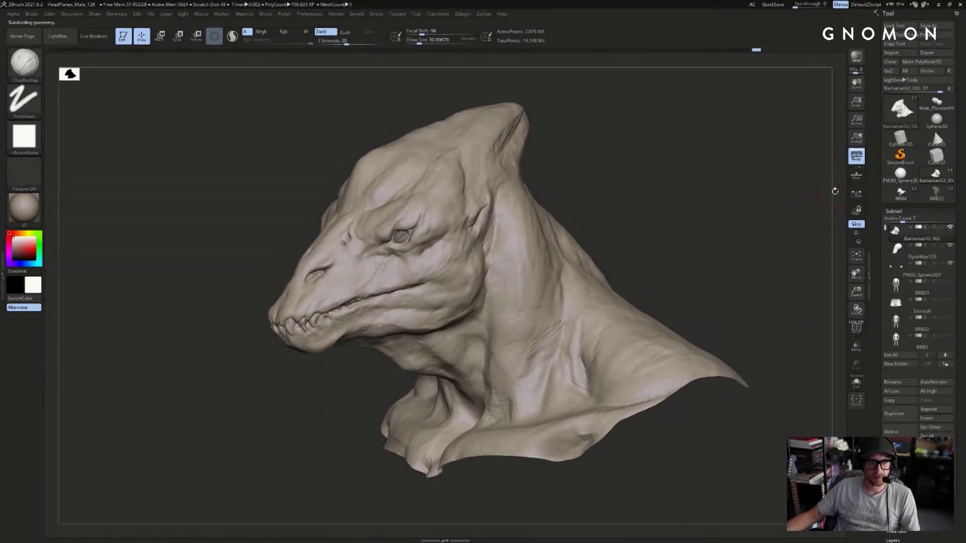
- Compare the BarbarianV2_002 bust with the BRB4 version at several angles and distances, and return to BarbarianV2_002
left_click(900, 193)
left_click_drag(792, 205, 817, 205)
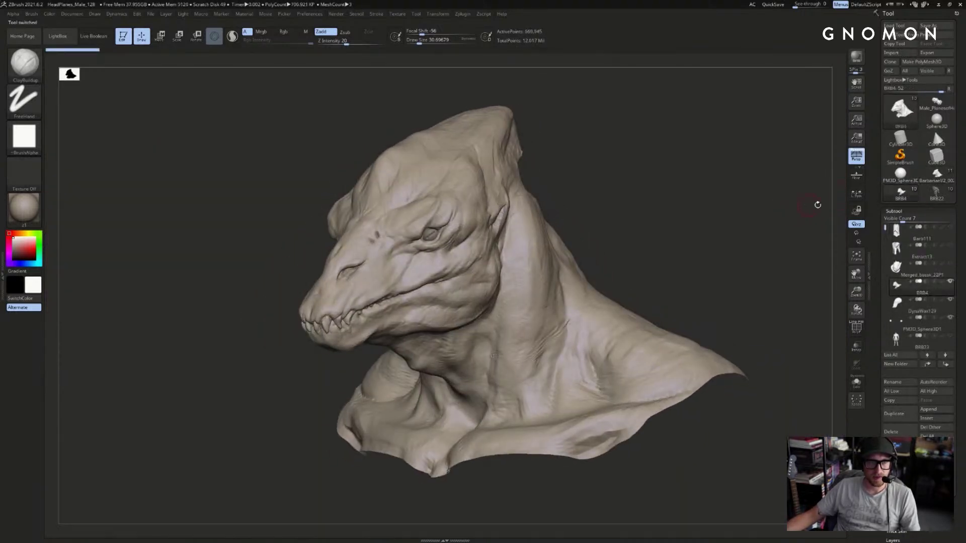
left_click(935, 174)
mouse_move(908, 193)
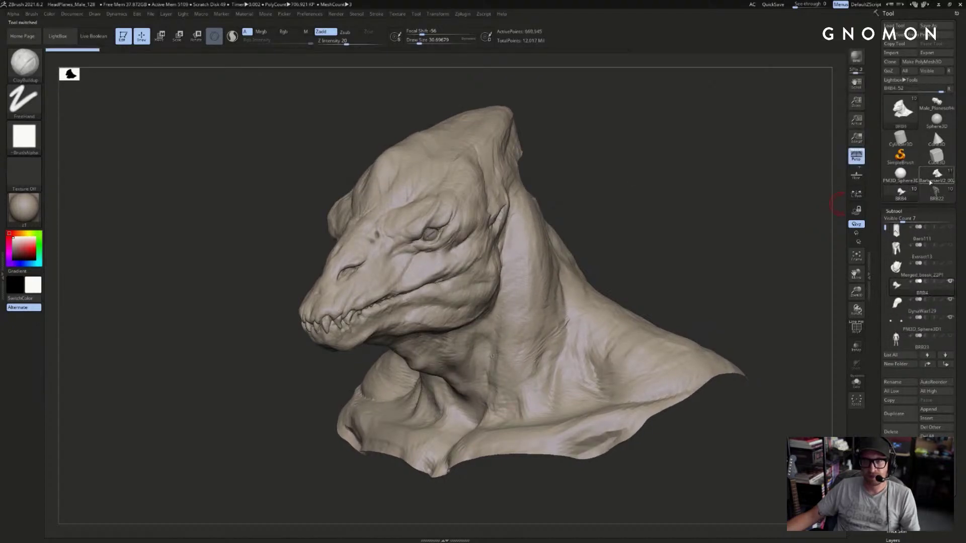
left_click(934, 179)
mouse_move(788, 209)
left_mouse_down()
mouse_move(813, 206)
mouse_move(736, 233)
left_mouse_up()
mouse_move(699, 186)
left_mouse_down("alt")
mouse_move(732, 183)
mouse_move(755, 167)
mouse_move(752, 177)
left_mouse_up("alt")
left_click(901, 192)
left_click(929, 180)
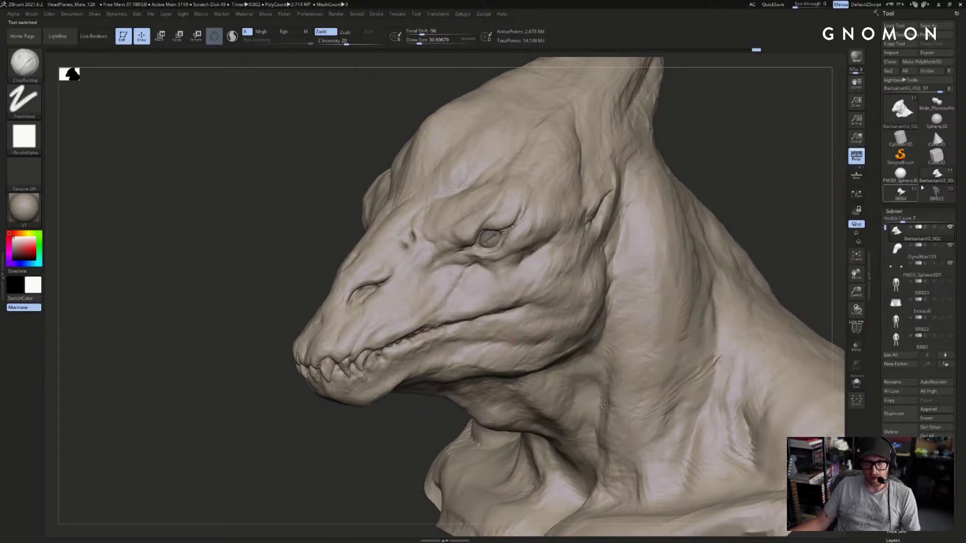
left_click(899, 194)
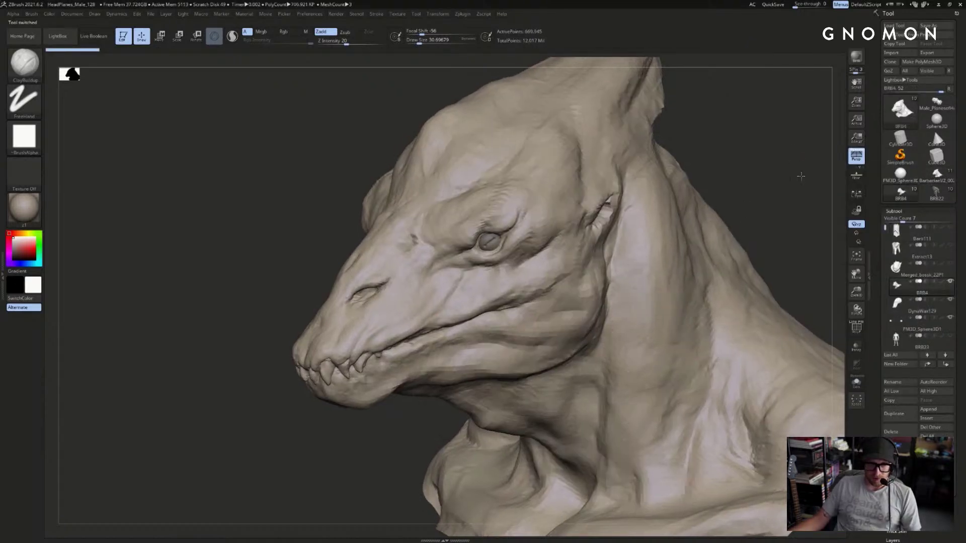
left_click_drag(802, 168, 747, 201, "alt")
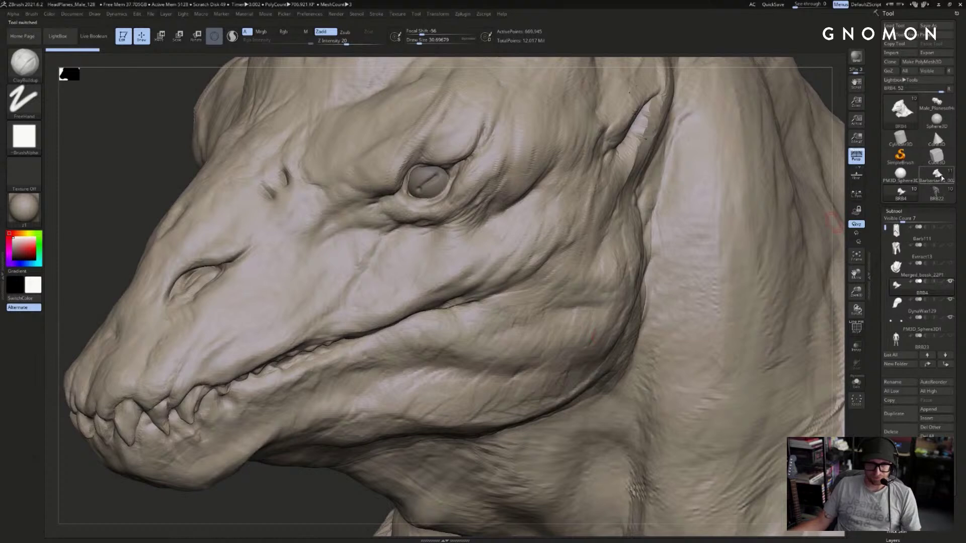
left_click(937, 174)
mouse_move(830, 110)
left_mouse_down("alt")
mouse_move(754, 122)
mouse_move(795, 177)
mouse_move(753, 187)
left_mouse_up("alt")
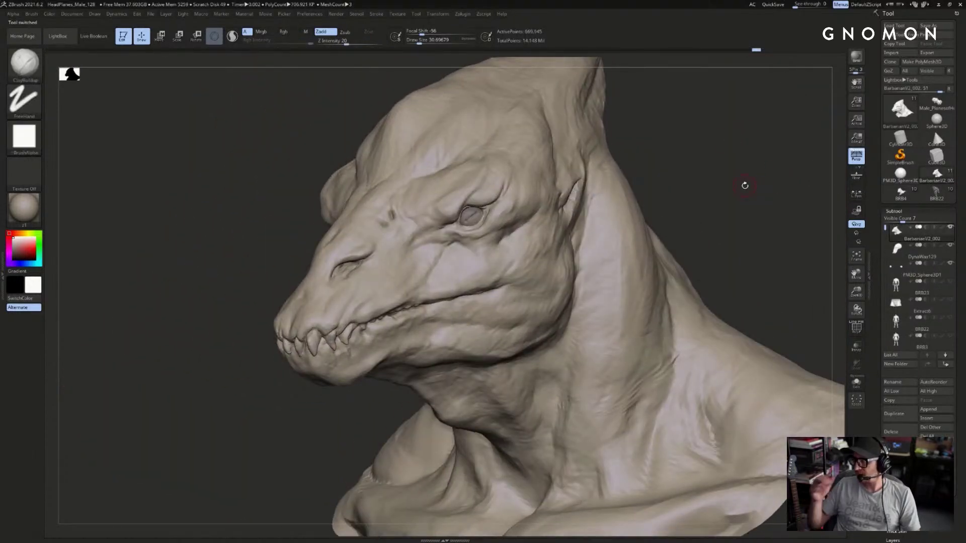
- Isolate the upper head polygroup, smooth the lip edge near the mouth corner, and restore the full head
mouse_move(649, 187)
left_mouse_down()
mouse_move(713, 189)
mouse_move(657, 218)
mouse_move(638, 262)
mouse_move(685, 217)
mouse_move(651, 210)
mouse_move(735, 153)
mouse_move(769, 265)
mouse_move(687, 166)
mouse_move(668, 201)
left_mouse_up()
left_click(589, 285, "ctrl+shift")
left_click(446, 321, "ctrl+shift")
mouse_move(662, 267)
left_mouse_down()
mouse_move(672, 269)
mouse_move(582, 270)
left_mouse_up()
left_click_drag(449, 345, 463, 334, "shift")
left_click_drag(626, 251, 700, 226)
left_click(698, 229, "ctrl+shift")
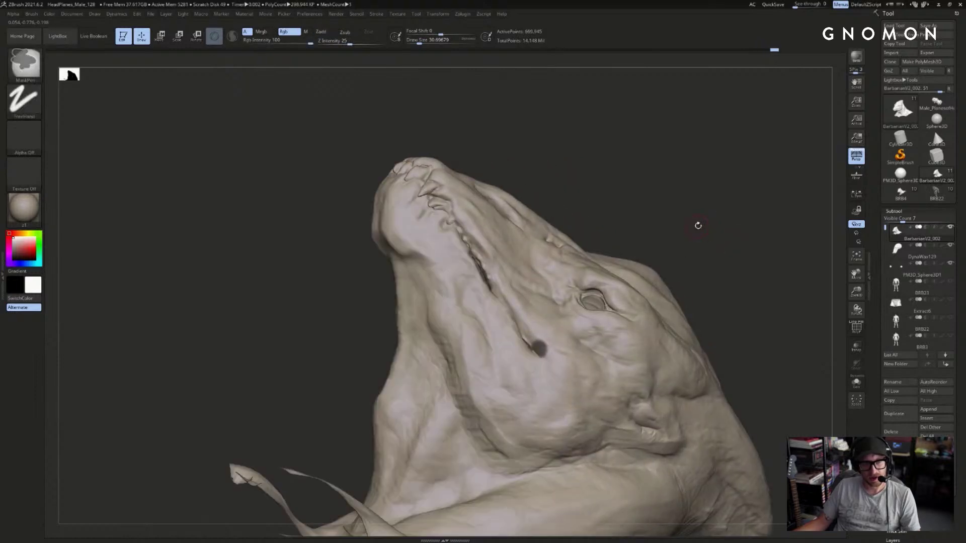
- Isolate the lower jaw polygroup, drop the mesh three subdivision levels, and smooth the inner edge of the jaw
left_click(701, 216, "ctrl+shift")
left_click(469, 351, "ctrl+shift")
left_click_drag(657, 209, 679, 166)
left_click_drag(384, 367, 461, 328, "alt")
key("shift+d")
key("shift+d")
key("shift+d")
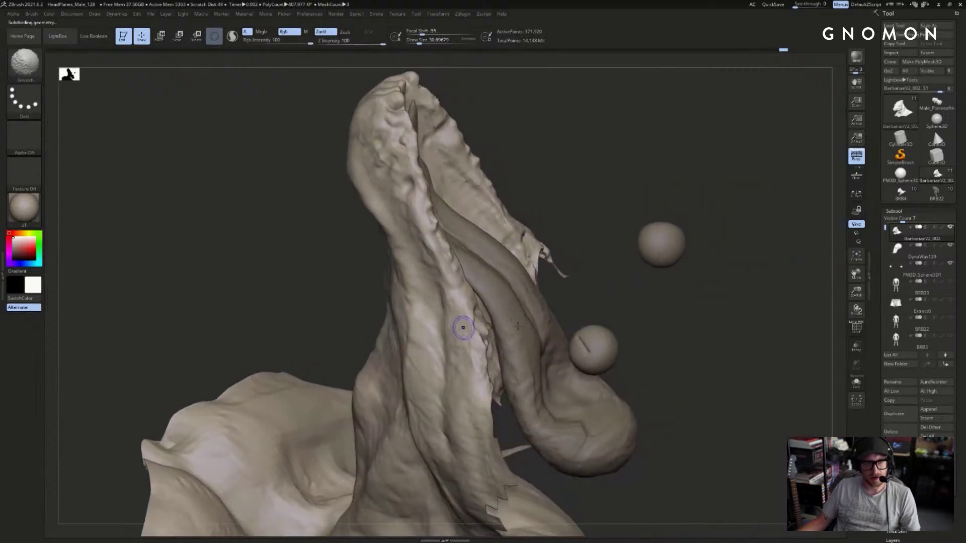
left_click_drag(625, 321, 622, 322, "shift")
- Display the polygroup wireframe on the full head and smooth the mouth corner at a draw size of about 229
key("shift+f")
mouse_move(626, 286)
left_mouse_down()
mouse_move(674, 206)
mouse_move(622, 222)
mouse_move(696, 194)
mouse_move(561, 270)
left_mouse_up()
left_click(685, 190, "ctrl+shift")
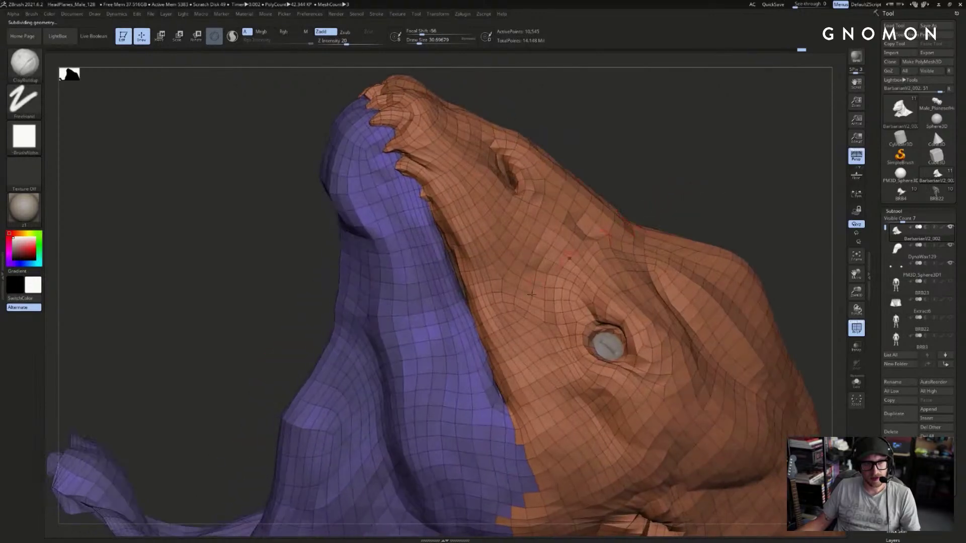
key("s")
mouse_move(492, 333)
left_mouse_down()
mouse_move(505, 333)
mouse_move(492, 367)
mouse_move(486, 353)
left_mouse_up()
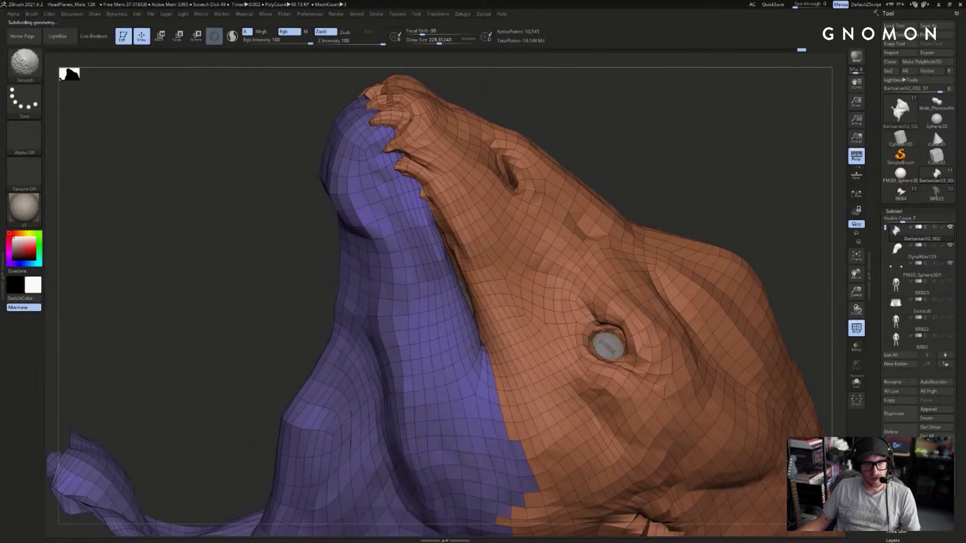
- Check the mouth line from both sides, turn off the wireframe, and step back up three subdivision levels
left_click_drag(729, 173, 699, 206)
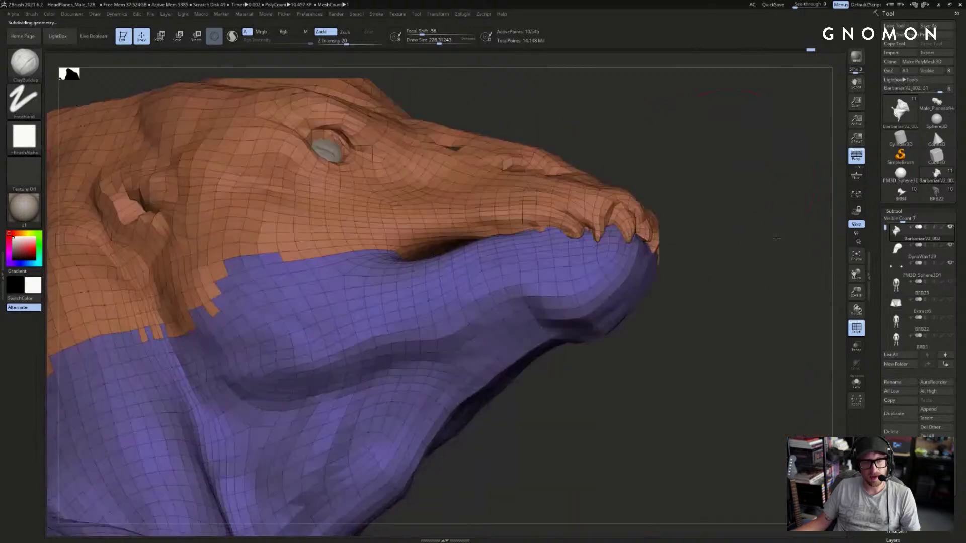
left_click_drag(775, 238, 740, 247)
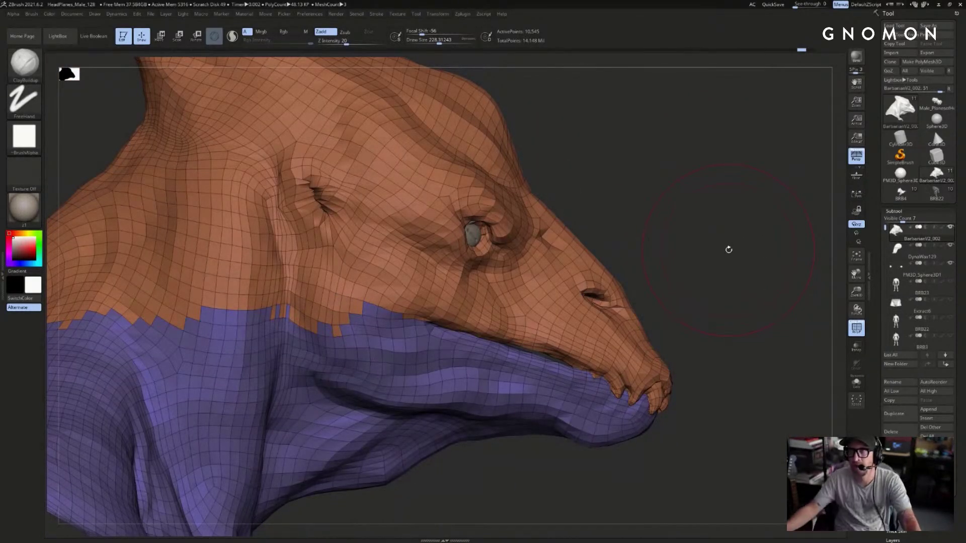
left_click_drag(675, 192, 678, 232)
key("shift+f")
key("d")
key("d")
key("d")
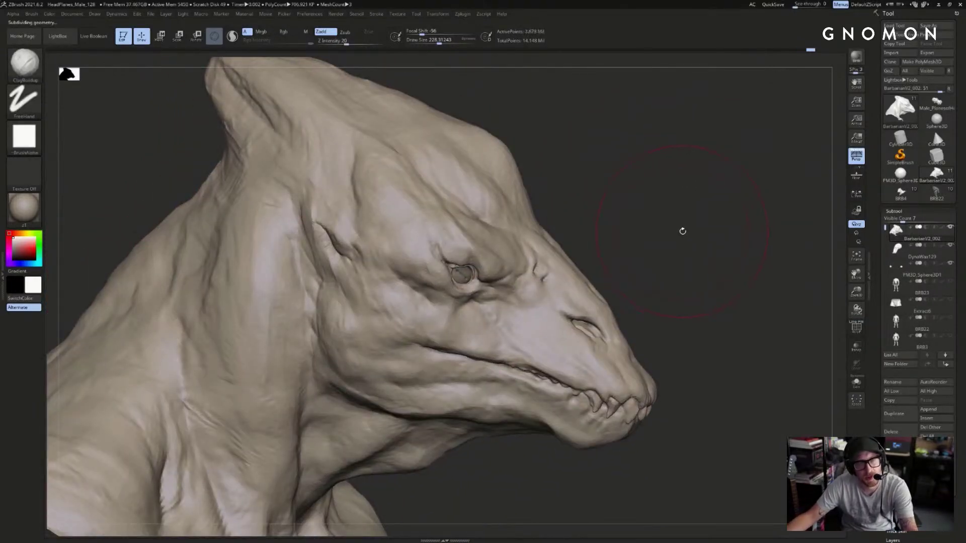
- Reduce the brush draw size and adjust the side of the cheek with short strokes
left_click_drag(636, 184, 714, 177)
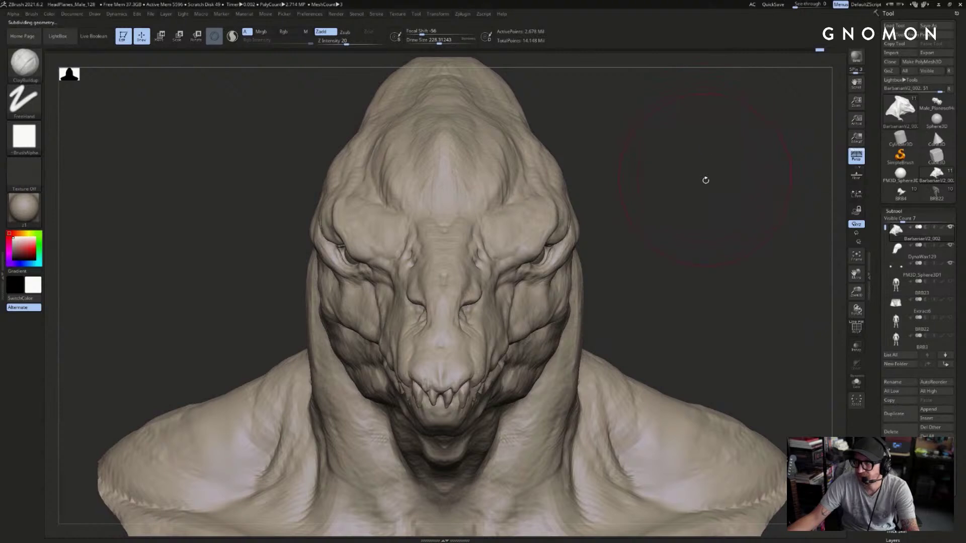
key("s")
mouse_move(725, 172)
left_mouse_down()
mouse_move(708, 177)
mouse_move(772, 177)
mouse_move(749, 172)
left_mouse_up()
key("s")
left_click_drag(748, 172, 657, 180, "alt")
key("s")
key("s")
left_click_drag(311, 318, 297, 319)
mouse_move(314, 326)
left_mouse_down()
mouse_move(284, 331)
mouse_move(314, 313)
mouse_move(291, 301)
left_mouse_up()
key("s")
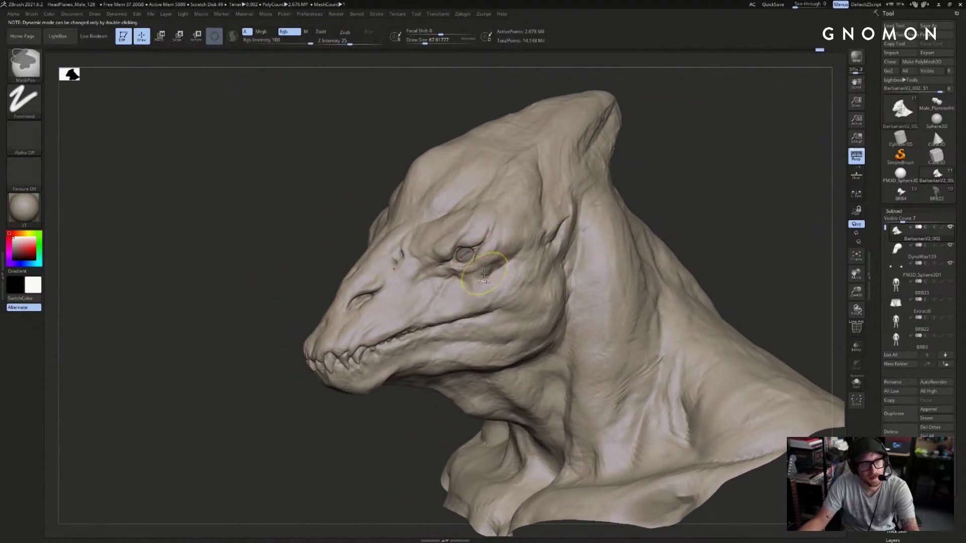
- Smooth the fold beneath the eye at a lower subdivision level, and compare the BarbarianV2_002 bust with BRB4
key("shift+d")
key("shift+d")
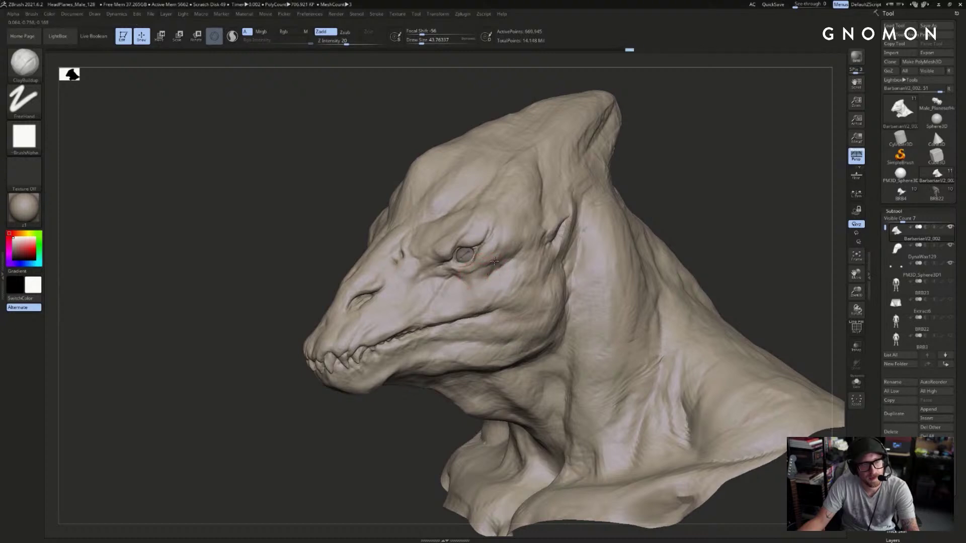
left_click_drag(487, 273, 468, 281, "shift")
mouse_move(679, 198)
left_mouse_down()
mouse_move(625, 205)
mouse_move(717, 197)
left_mouse_up()
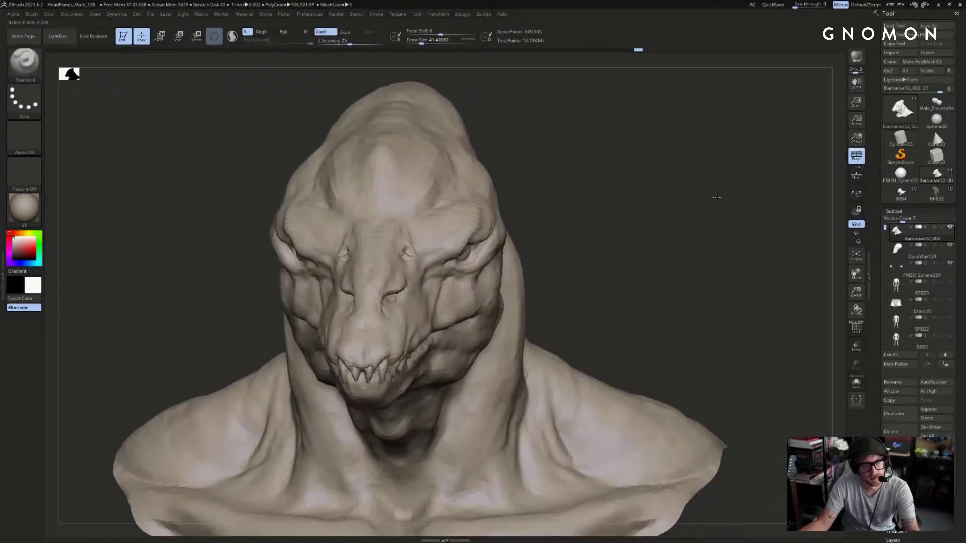
left_click_drag(618, 220, 605, 214)
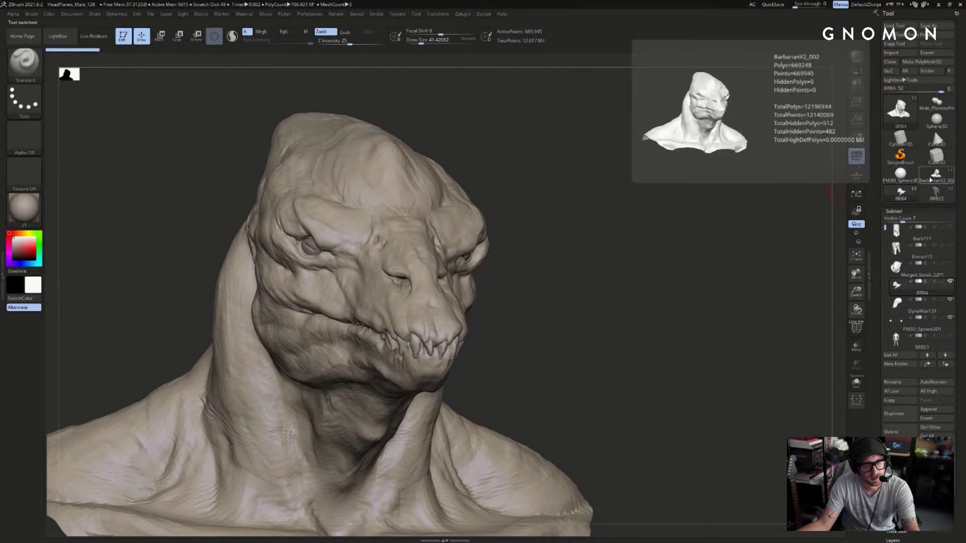
left_click(935, 175)
- Isolate the upper head polygroup to examine the inside of the mouth, and restore the full head
mouse_move(675, 210)
left_mouse_down()
mouse_move(815, 198)
mouse_move(711, 205)
mouse_move(713, 183)
mouse_move(680, 192)
mouse_move(785, 244)
mouse_move(794, 237)
mouse_move(724, 233)
mouse_move(747, 250)
mouse_move(720, 245)
left_mouse_up()
mouse_move(705, 194)
left_mouse_down()
mouse_move(697, 190)
mouse_move(694, 216)
mouse_move(574, 283)
left_mouse_up()
left_click(593, 233, "ctrl+shift")
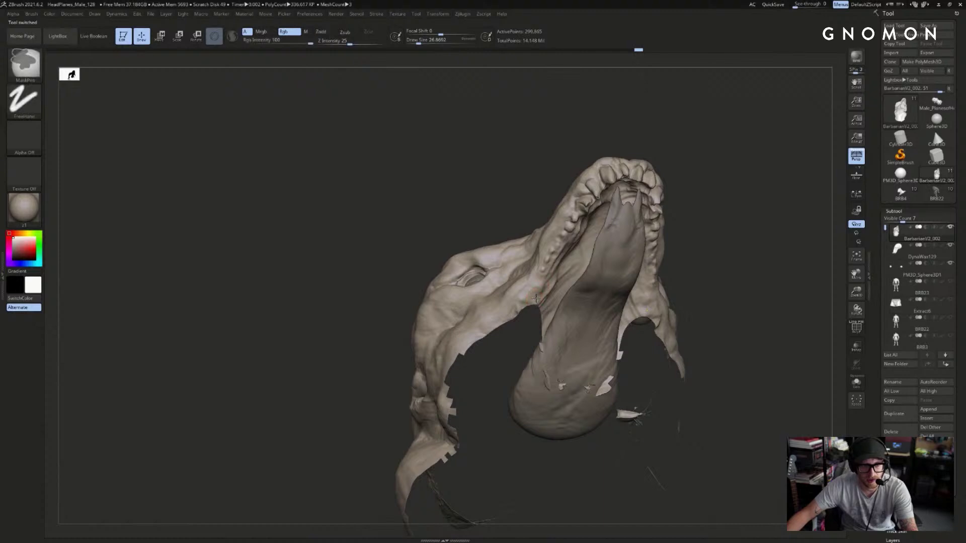
mouse_move(765, 224)
left_mouse_down()
mouse_move(778, 196)
mouse_move(742, 177)
mouse_move(732, 149)
left_mouse_up()
left_click_drag(733, 105, 701, 151)
left_click(573, 357, "ctrl+shift")
mouse_move(598, 166)
left_mouse_down()
mouse_move(594, 226)
mouse_move(588, 164)
left_mouse_up()
left_click(589, 163, "ctrl+shift")
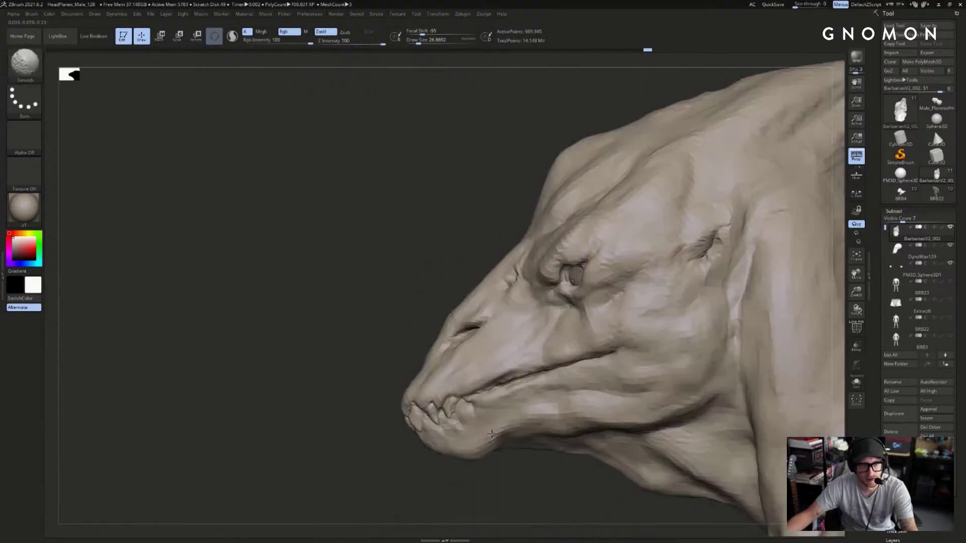
- Undo and redo the latest edits repeatedly to compare the head before and after from several angles
mouse_move(492, 434)
left_mouse_down()
mouse_move(500, 483)
mouse_move(517, 453)
mouse_move(521, 474)
left_mouse_up()
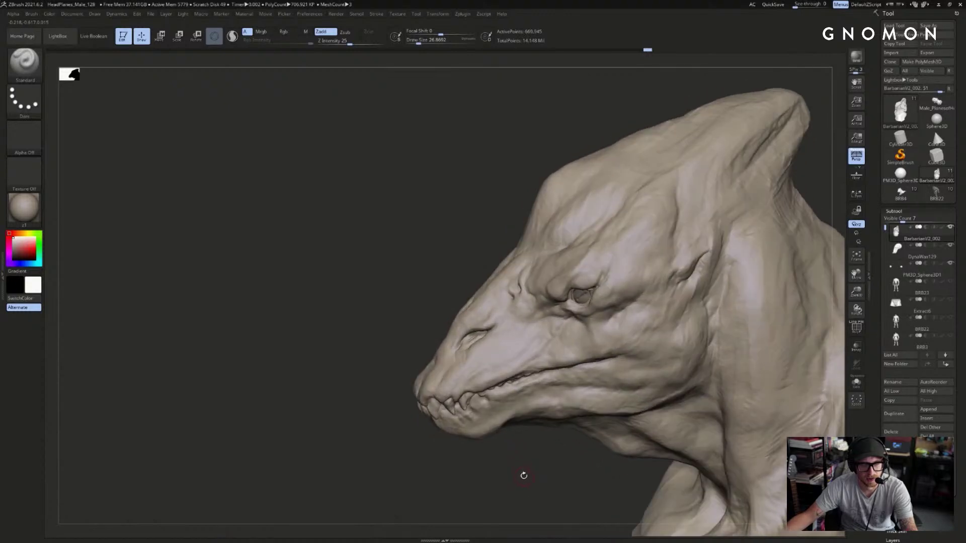
left_click_drag(526, 436, 524, 403)
left_click(524, 439, "ctrl+shift")
key("ctrl+z")
key("ctrl+shift+z")
key("ctrl+z")
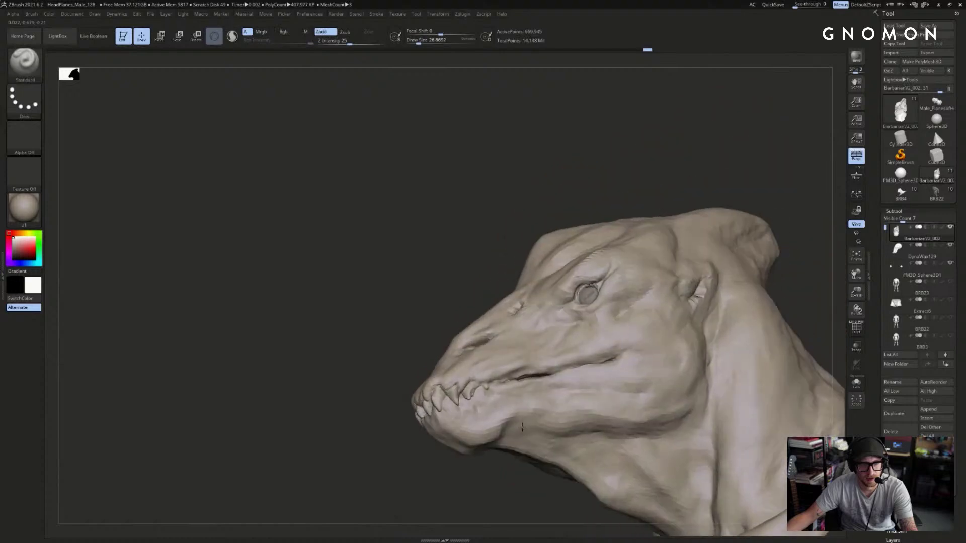
left_click(565, 256, "ctrl+shift")
key("ctrl+z")
left_click_drag(599, 194, 640, 142)
key("ctrl+shift+z")
mouse_move(648, 198)
left_mouse_down()
mouse_move(659, 166)
mouse_move(685, 198)
mouse_move(724, 212)
mouse_move(786, 210)
mouse_move(744, 246)
mouse_move(744, 215)
mouse_move(764, 221)
left_mouse_up()
key("ctrl+z")
key("ctrl+shift+z")
key("ctrl+z")
- Isolate the upper head to check the mouth interior, hide the DynaWax128 subtool, and show the full bust
left_click_drag(755, 356, 781, 360)
mouse_move(654, 358)
left_mouse_down("alt")
mouse_move(679, 241)
mouse_move(676, 186)
left_mouse_up("alt")
left_click(606, 330, "ctrl+shift")
left_click_drag(704, 276, 962, 257)
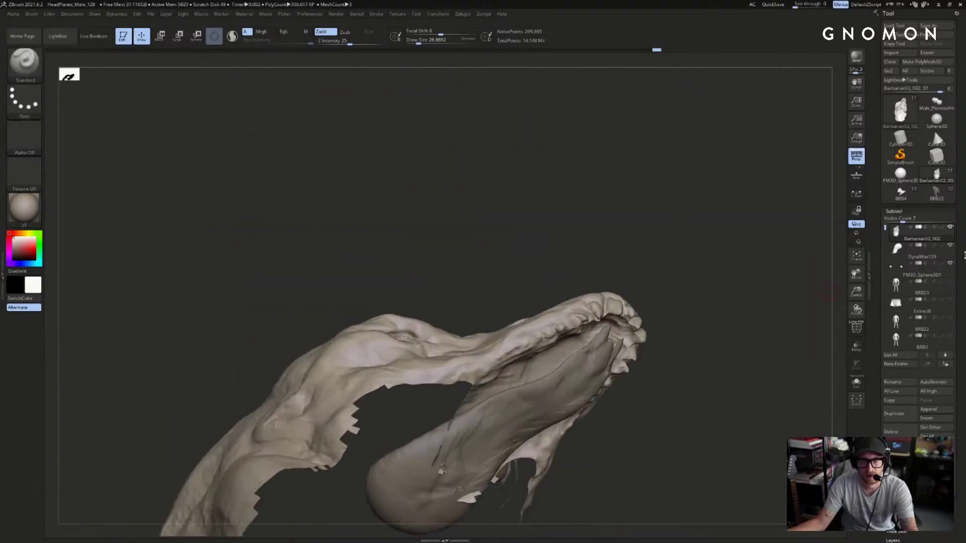
left_click(949, 245)
mouse_move(755, 249)
left_mouse_down()
mouse_move(735, 222)
mouse_move(783, 209)
mouse_move(735, 209)
mouse_move(702, 241)
left_mouse_up()
mouse_move(653, 271)
left_mouse_down()
mouse_move(700, 211)
mouse_move(750, 241)
mouse_move(748, 278)
mouse_move(759, 270)
mouse_move(737, 275)
left_mouse_up()
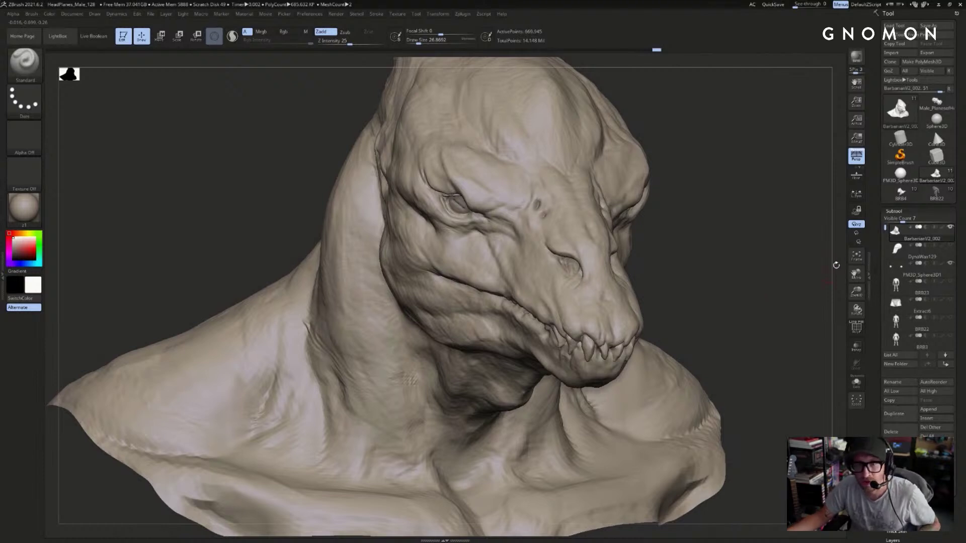
- Insert a Sphere3D as a new subtool below the BarbarianV2_002 bust
mouse_move(906, 292)
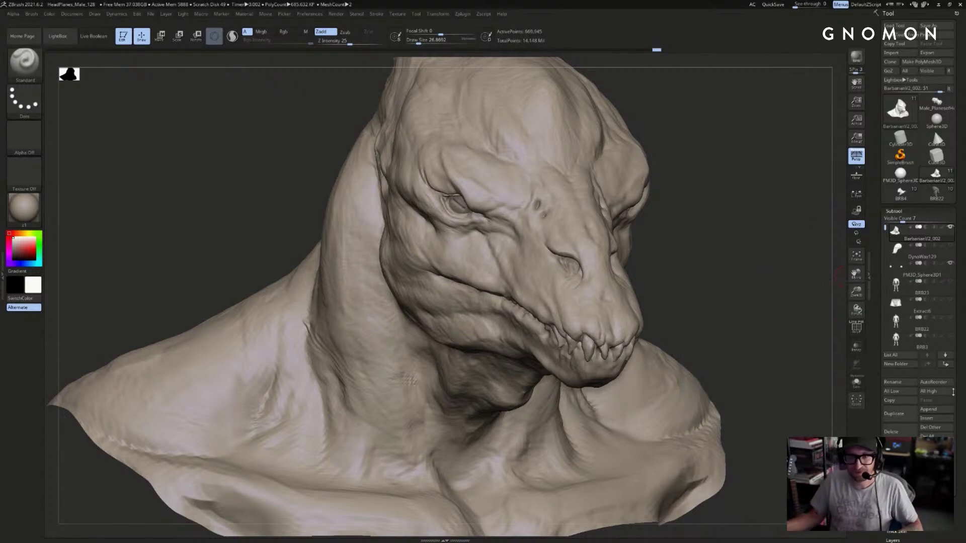
left_click(934, 419)
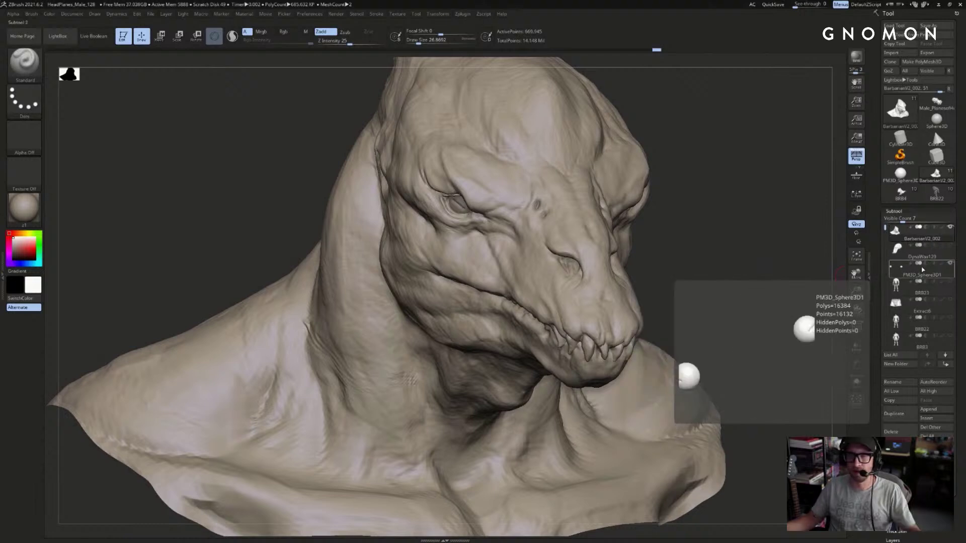
left_click(926, 418)
mouse_move(823, 357)
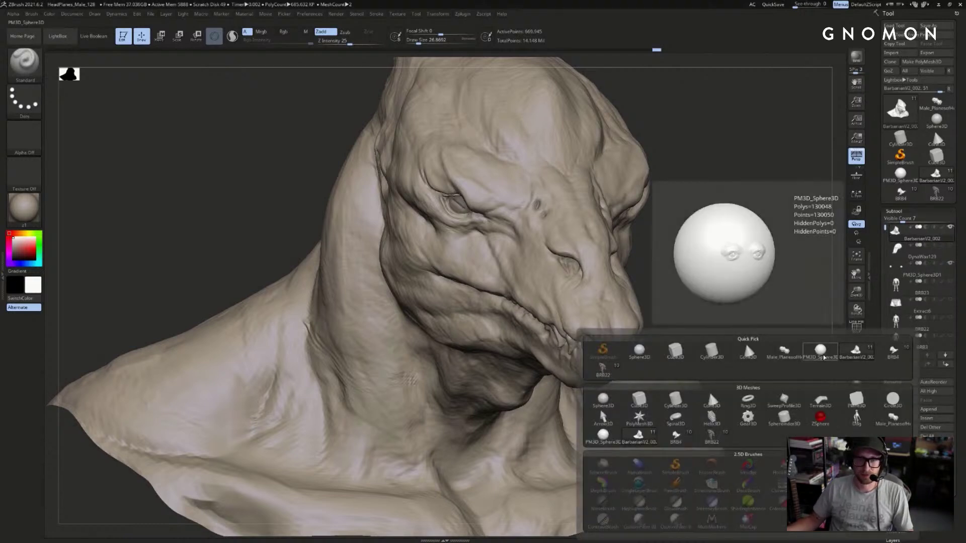
left_click(639, 352)
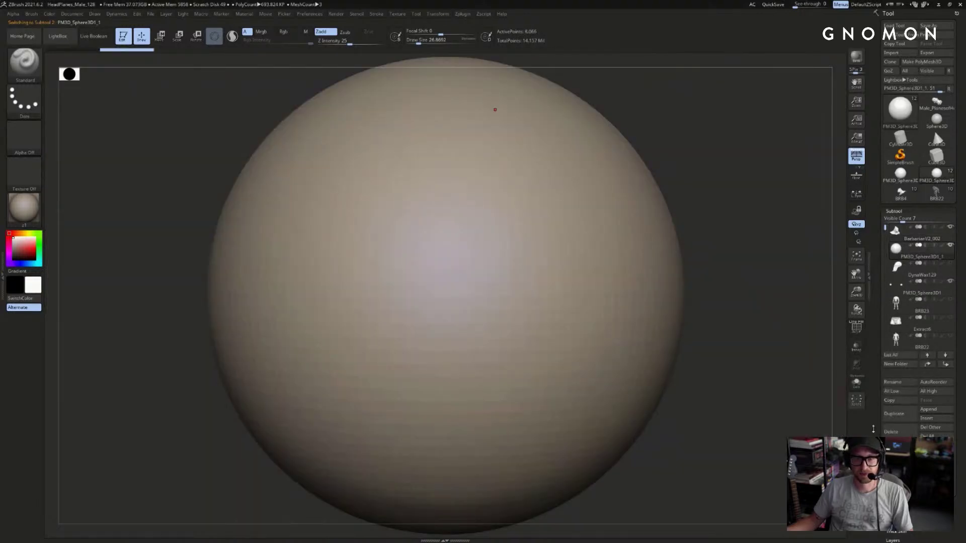
- Enable DynaMesh on the inserted sphere and set its DynaMesh resolution to 8
left_click_drag(873, 429, 880, 334)
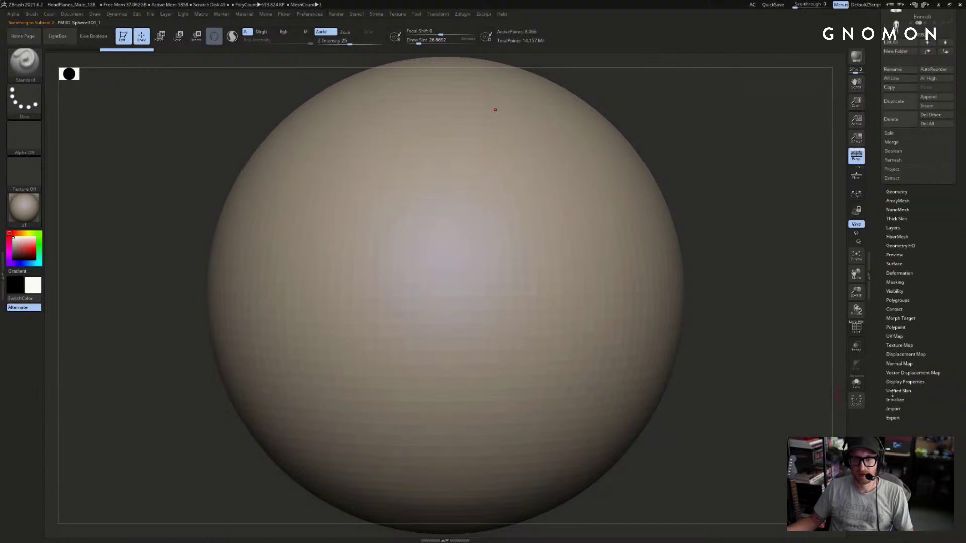
left_click(893, 399)
scroll(904, 346, "up", 3)
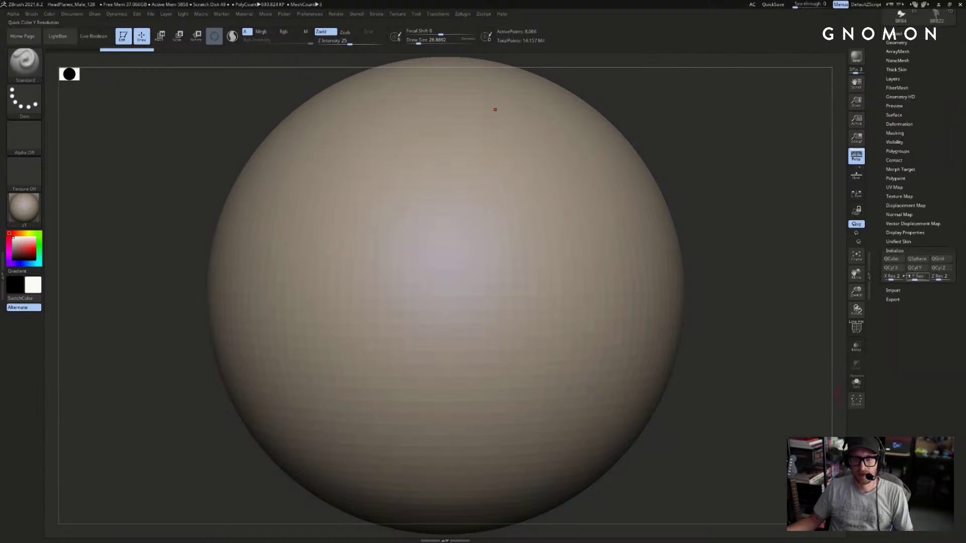
left_click(905, 250)
scroll(905, 211, "up", 2)
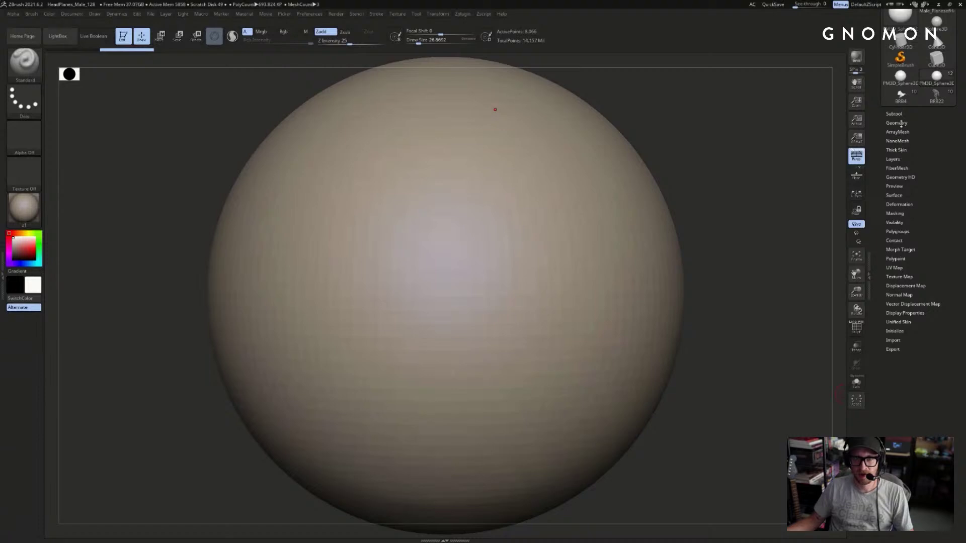
left_click(896, 123)
left_click(895, 249)
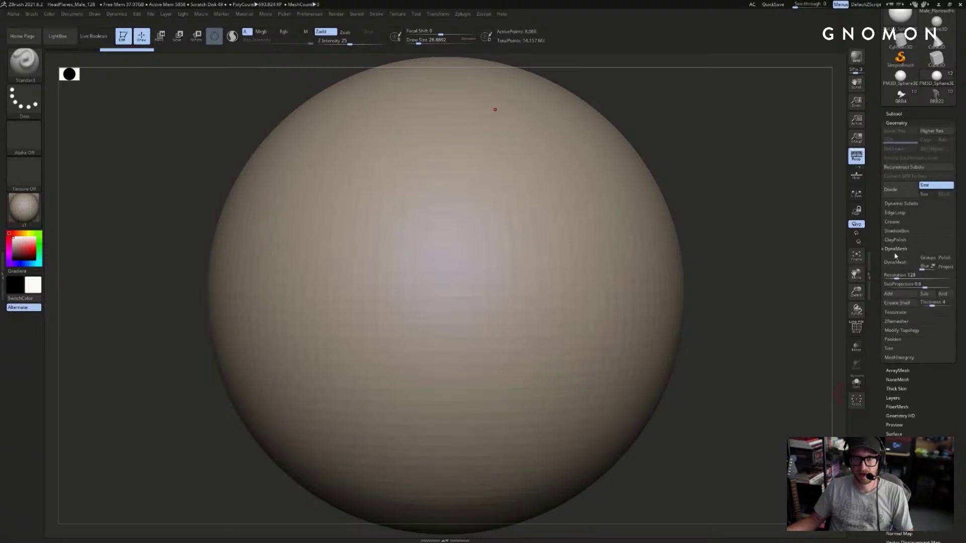
left_click(895, 275)
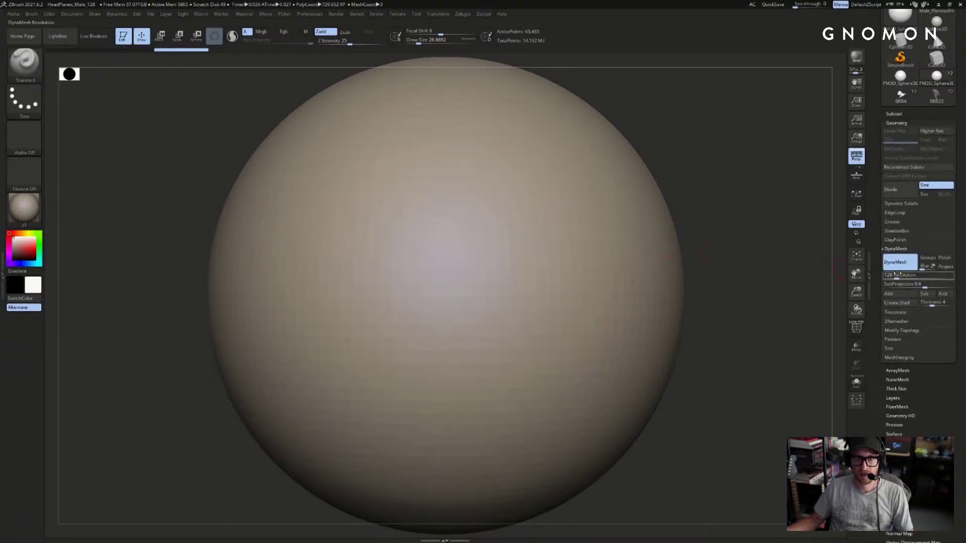
type("8")
key("Return")
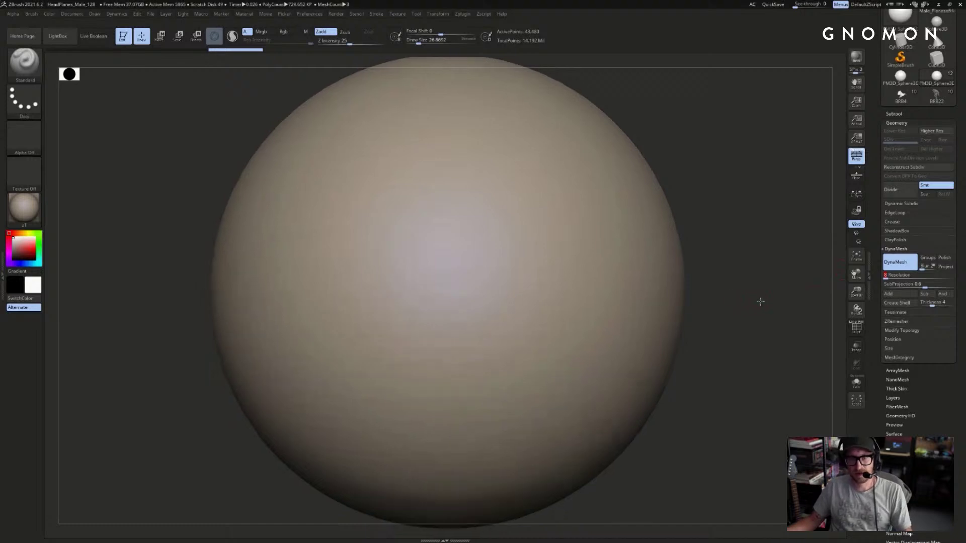
- Select the Clay brush and remesh the sphere with DynaMesh at resolution 8
key("b")
key("c")
key("l")
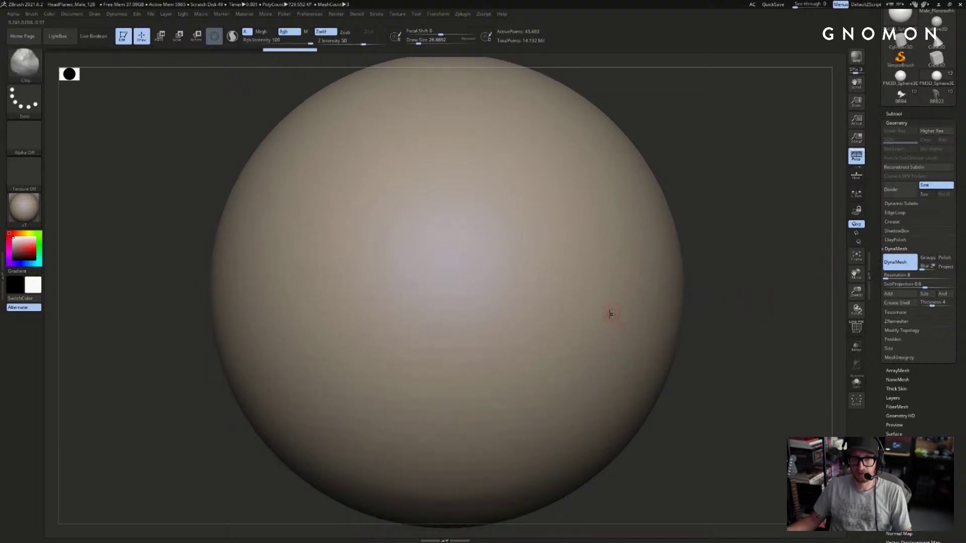
left_click_drag(705, 276, 621, 308, "ctrl")
- Show the sphere's wireframe, make the surrounding subtools transparent and scale the sphere down relative to the creature bust
key("shift+f")
left_click(856, 346)
key("e")
left_click_drag(448, 302, 333, 360)
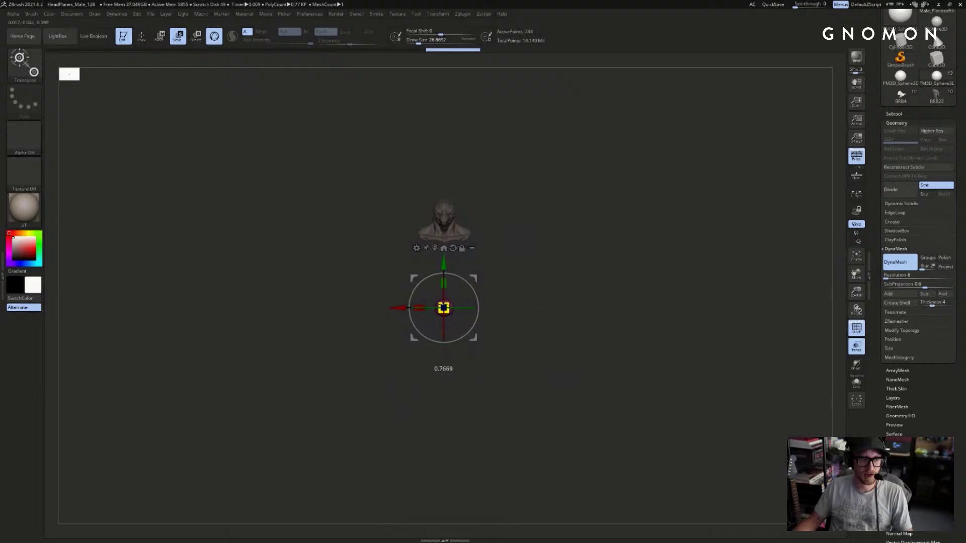
left_click_drag(558, 281, 682, 225)
key("f")
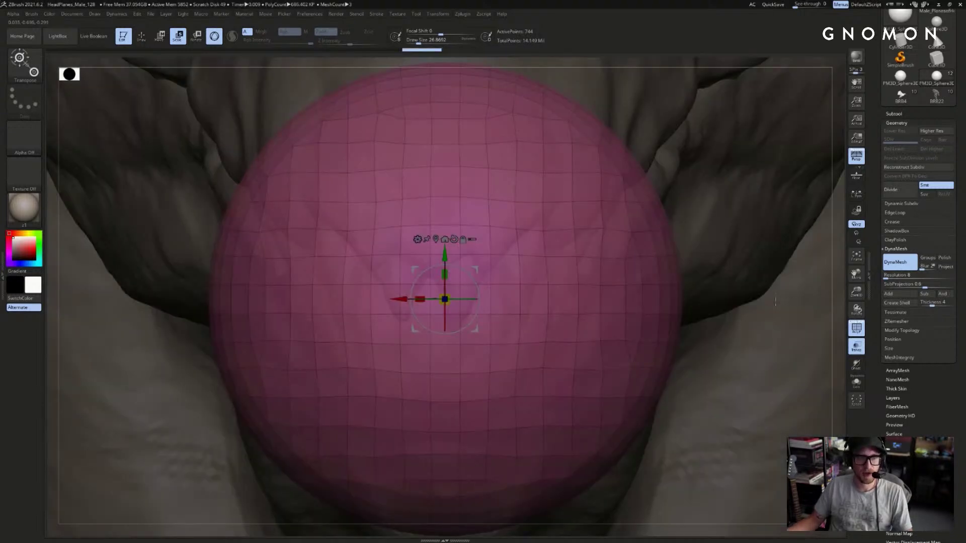
key("f")
key("q")
mouse_move(737, 291)
left_mouse_down()
mouse_move(644, 325)
mouse_move(711, 280)
mouse_move(615, 290)
left_mouse_up()
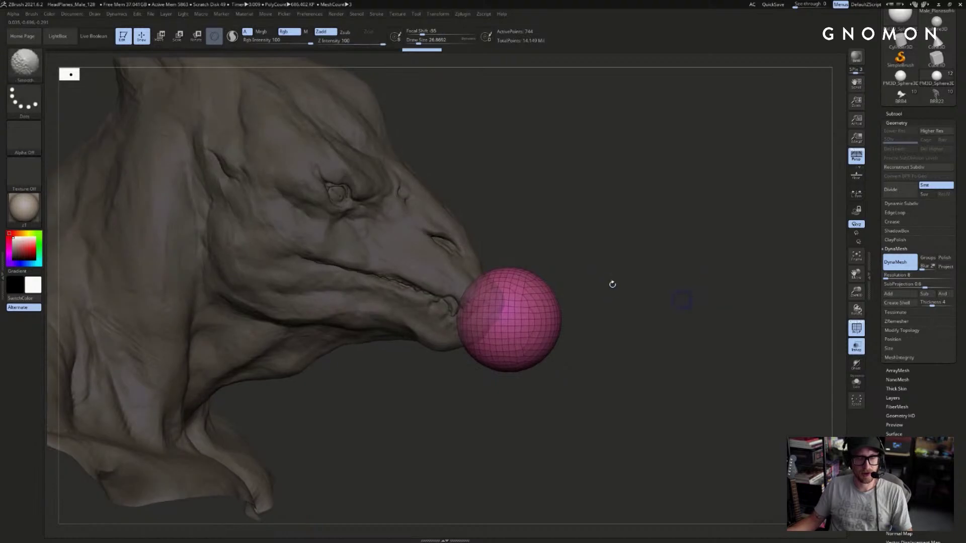
- Turn off the wireframe and transparency, and shrink the sphere to roughly tooth size in front of the mouth
key("shift+f")
key("w")
left_click_drag(687, 297, 733, 307, "alt")
key("shift+t")
key("e")
left_click_drag(558, 330, 490, 342)
left_click_drag(754, 266, 634, 266)
key("q")
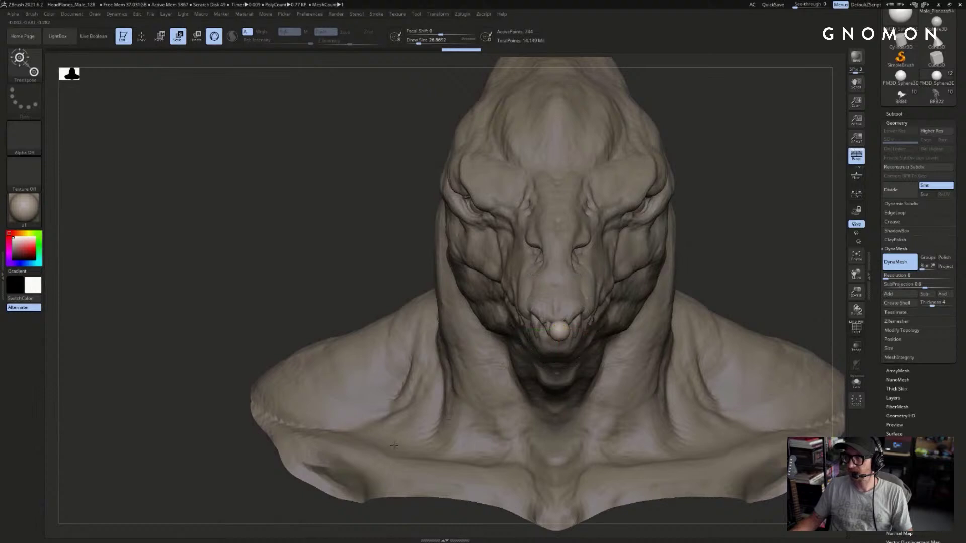
- Switch the sphere's transform control from the gizmo to the transpose line
left_click_drag(358, 298, 286, 315)
key("q")
mouse_move(360, 369)
left_mouse_down("alt")
mouse_move(305, 366)
mouse_move(342, 367)
mouse_move(321, 361)
mouse_move(322, 382)
left_mouse_up("alt")
key("w")
key("q")
key("w")
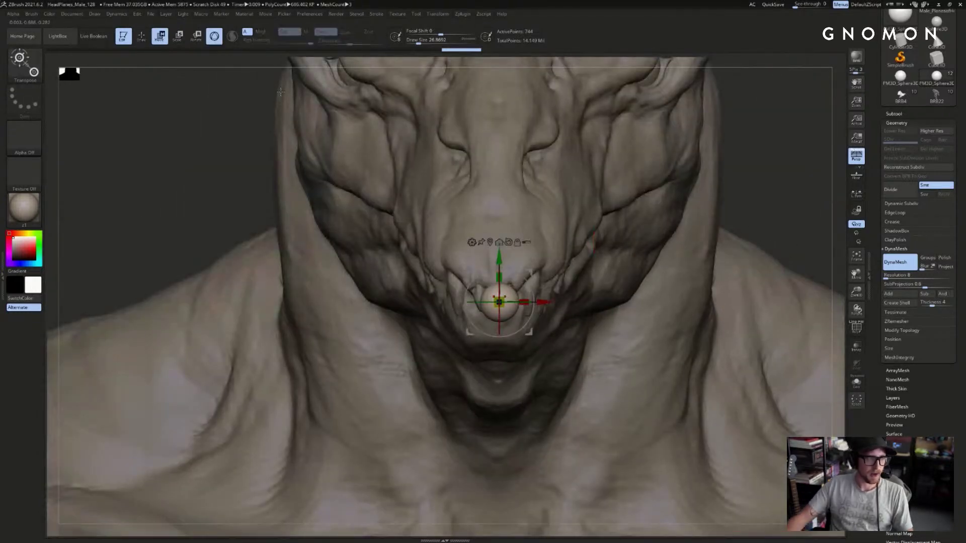
left_click(221, 40)
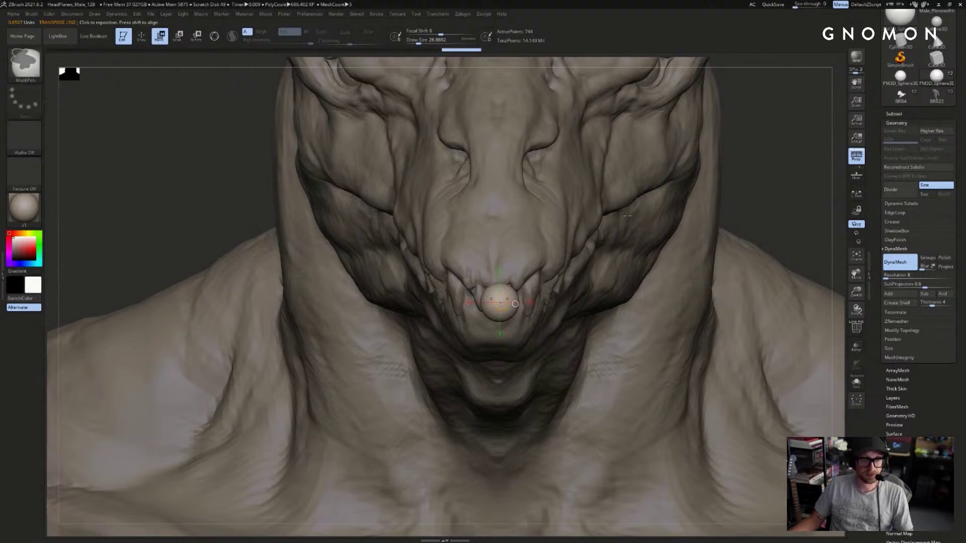
left_click_drag(779, 195, 760, 166, "alt")
key("q")
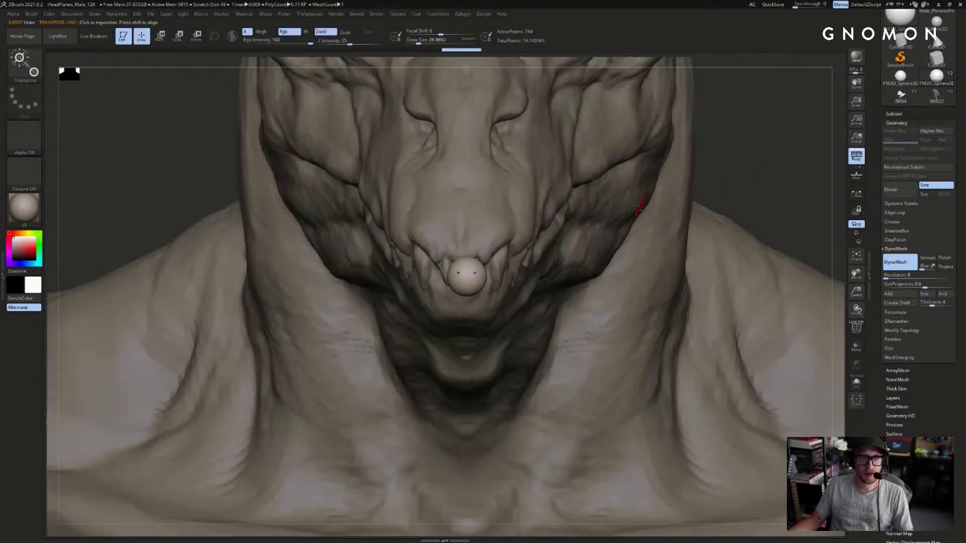
- Select the creature bust, show its wireframe and lower it to subdivision level 1
left_click(638, 206, "alt")
left_click_drag(771, 177, 492, 420, "alt")
key("shift+f")
key("shift+f")
key("w")
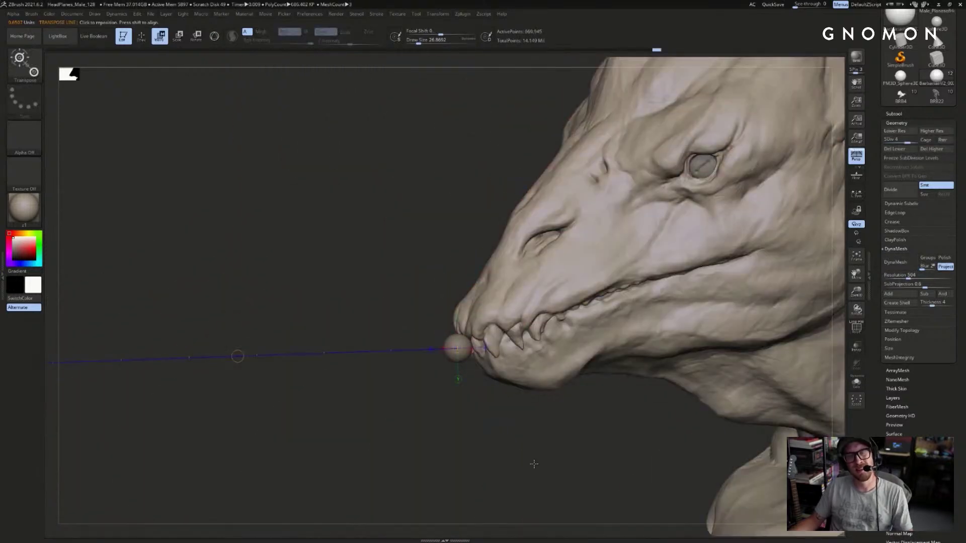
key("shift+f")
mouse_move(543, 398)
left_mouse_down()
mouse_move(554, 423)
mouse_move(533, 424)
left_mouse_up()
key("shift+d")
key("shift+d")
key("shift+d")
key("q")
key("s")
left_click_drag(632, 309, 671, 310)
mouse_move(669, 252)
left_mouse_down("shift")
mouse_move(611, 272)
mouse_move(652, 216)
mouse_move(482, 342)
left_mouse_up("shift")
key("w")
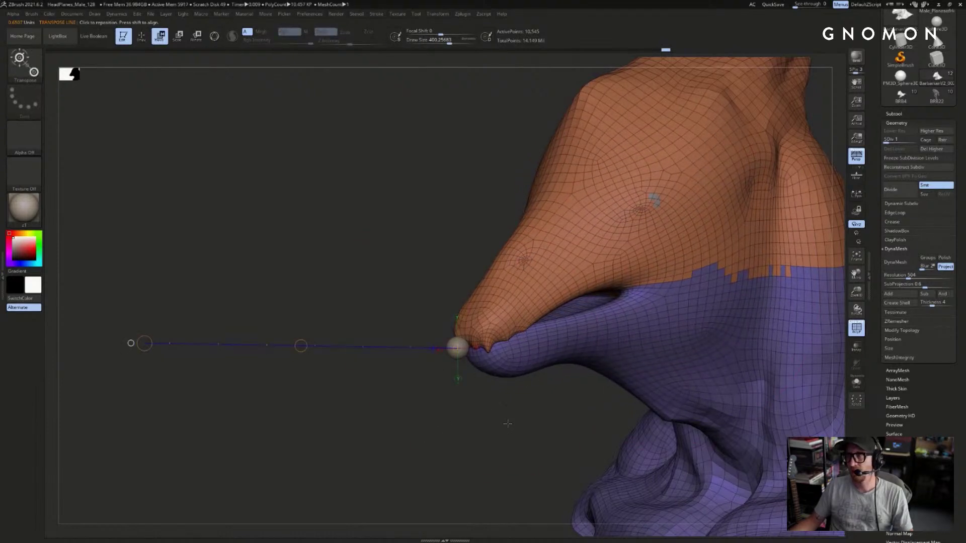
key("ctrl+z")
key("q")
- Hide the wireframe, reduce the brush size and raise the bust to subdivision level 5
key("shift+f")
key("w")
key("s")
left_click_drag(467, 382, 454, 383)
key("q")
left_click_drag(453, 393, 462, 385)
key("d")
key("d")
key("d")
key("d")
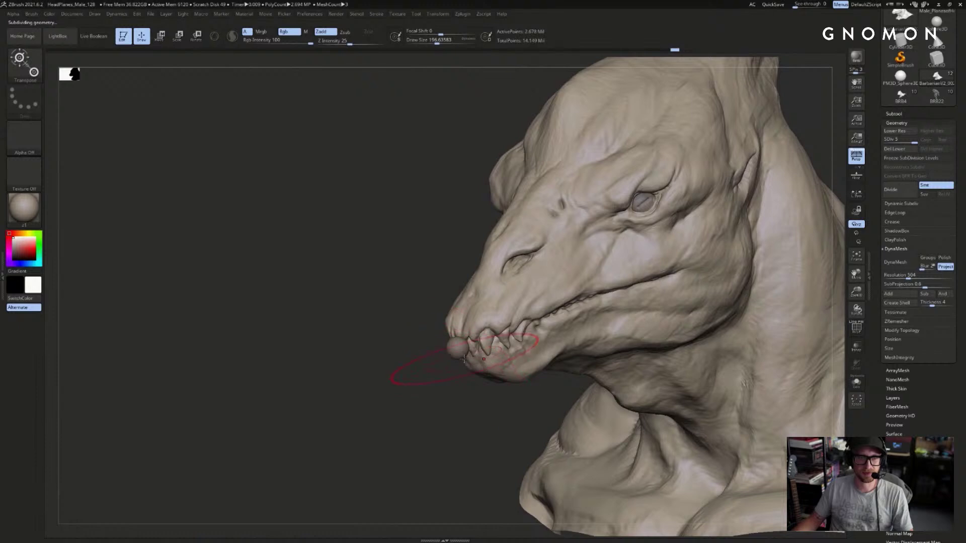
- Reselect the small sphere in front of the mouth and isolate it in solo view
left_click(456, 350, "alt")
mouse_move(451, 369)
left_mouse_down()
mouse_move(390, 414)
mouse_move(459, 372)
left_mouse_up()
left_click_drag(769, 259, 612, 333)
right_click_drag(620, 306, 586, 229, "alt")
key("w")
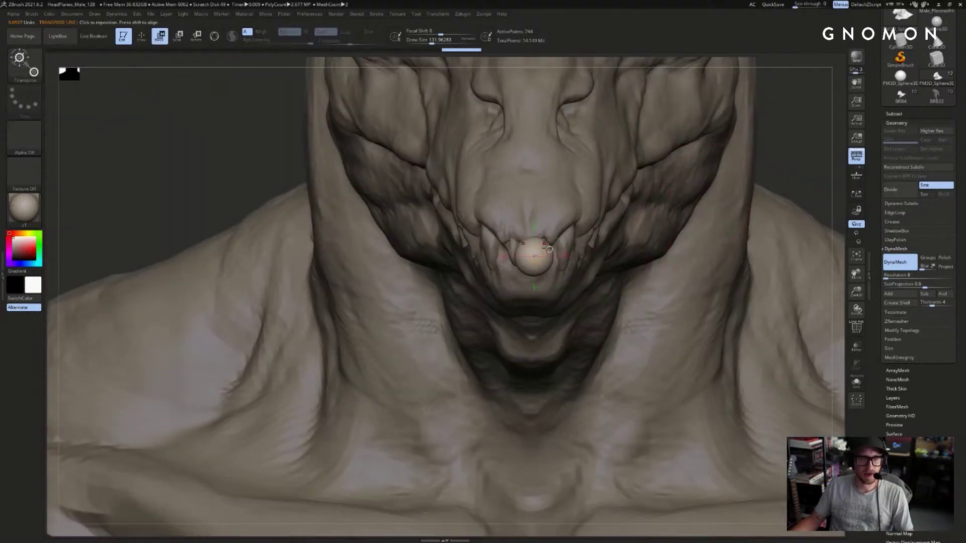
key("alt+s")
- Mask part of the sphere and stretch it downward into a narrow, pointed fang shape
left_click_drag(701, 175, 424, 256, "ctrl")
left_click(424, 258, "ctrl")
left_click(545, 252, "ctrl")
left_click(564, 219, "ctrl")
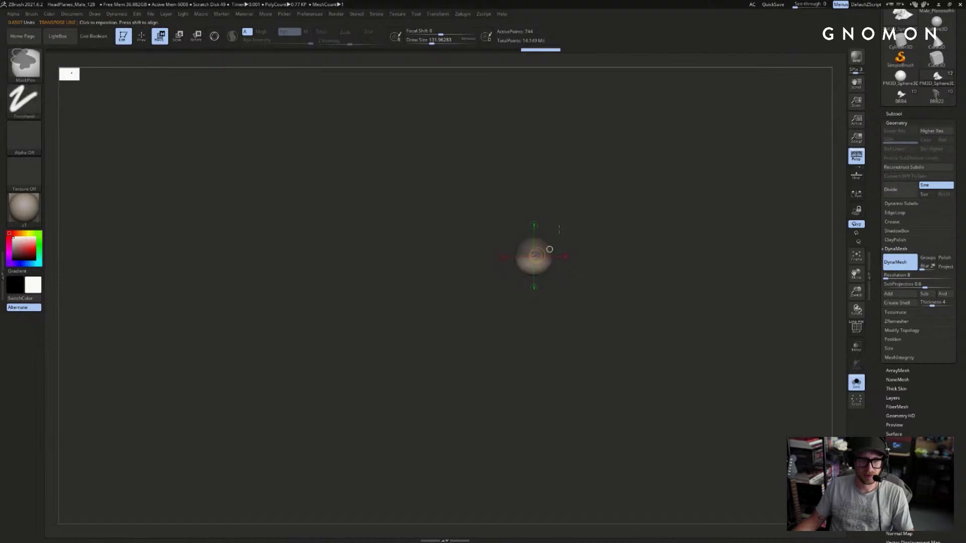
mouse_move(546, 260)
left_mouse_down("shift")
mouse_move(534, 339)
mouse_move(620, 328)
left_mouse_up("shift")
left_click_drag(515, 265, 813, 179)
key("e")
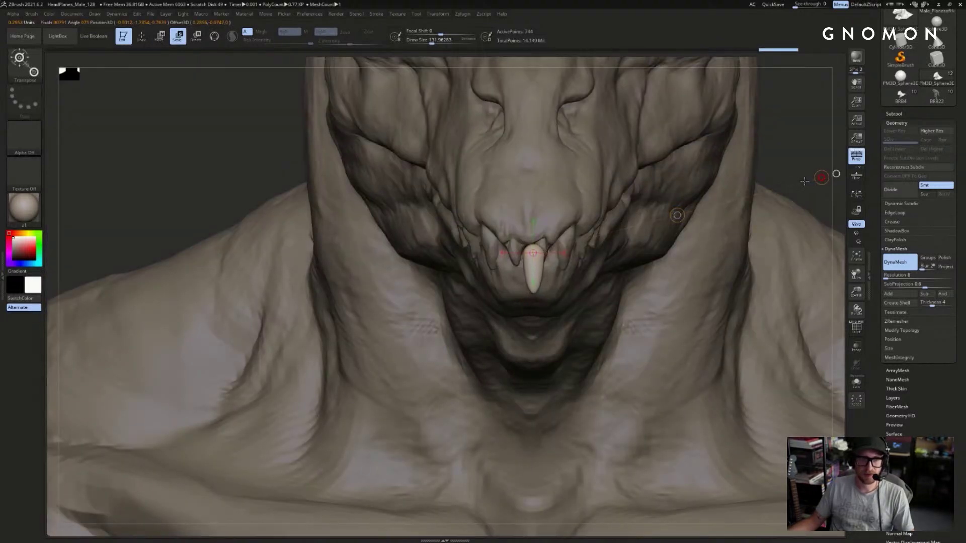
- Move the fang onto the large upper canine, rotate it slightly and push it back against the jaw
left_click_drag(678, 215, 713, 200)
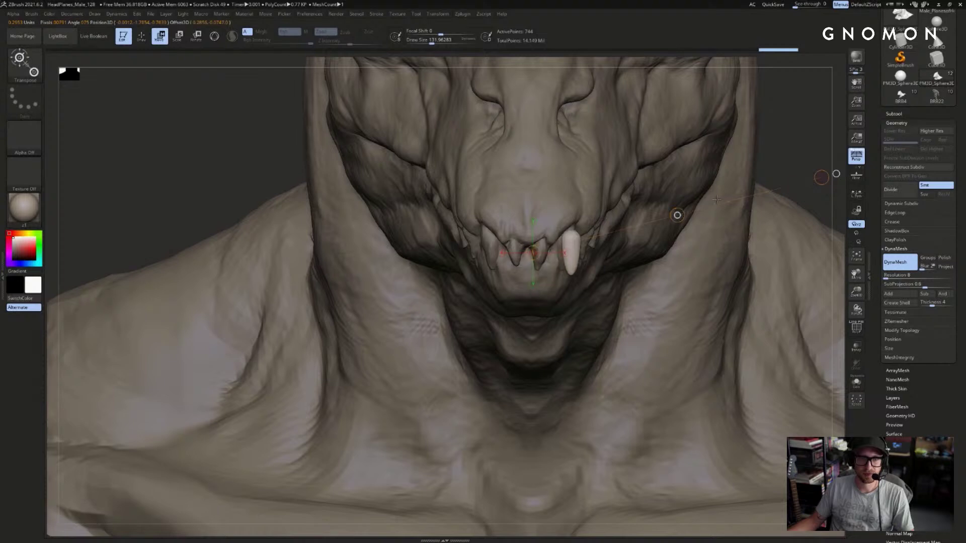
left_click(571, 245)
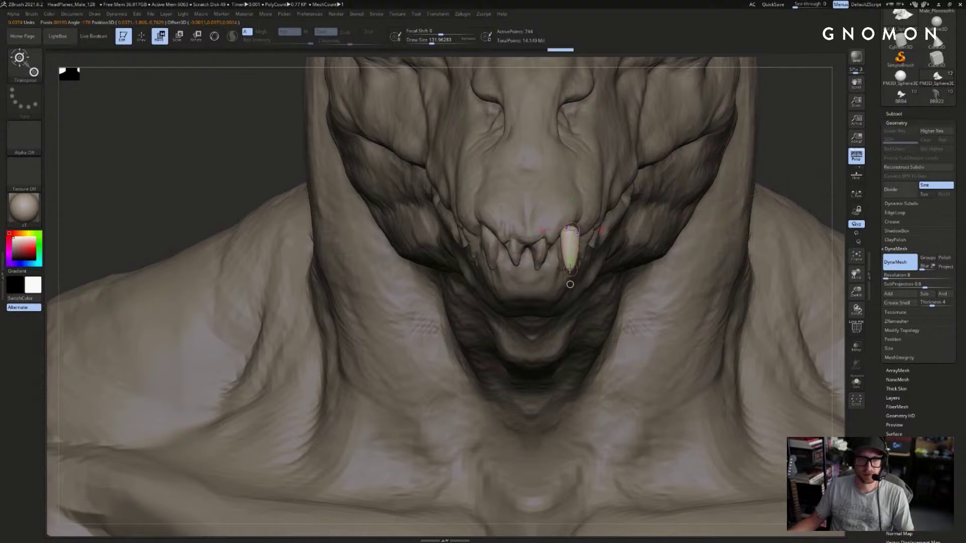
key("r")
left_click_drag(570, 249, 564, 252)
left_click_drag(805, 165, 734, 165)
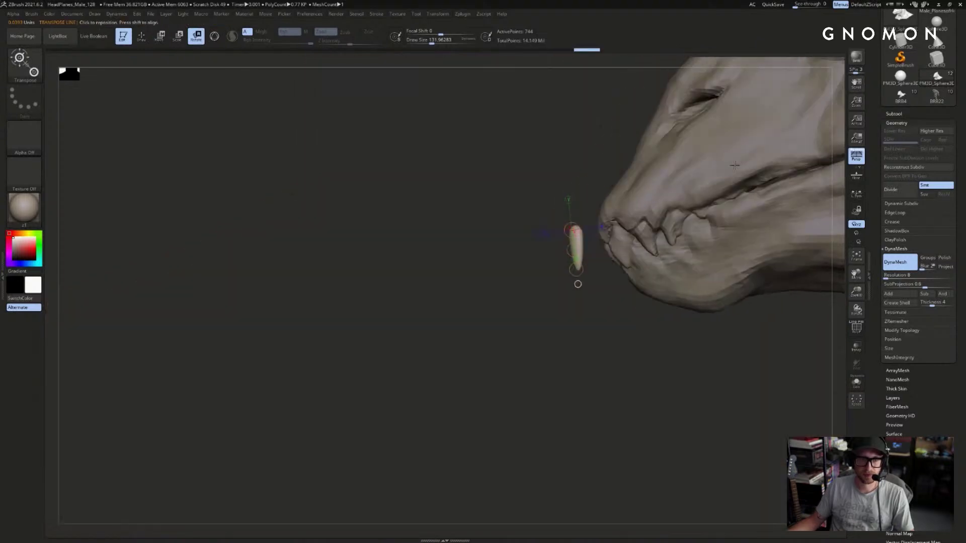
right_click_drag(734, 165, 740, 162)
key("w")
left_click_drag(574, 250, 609, 247)
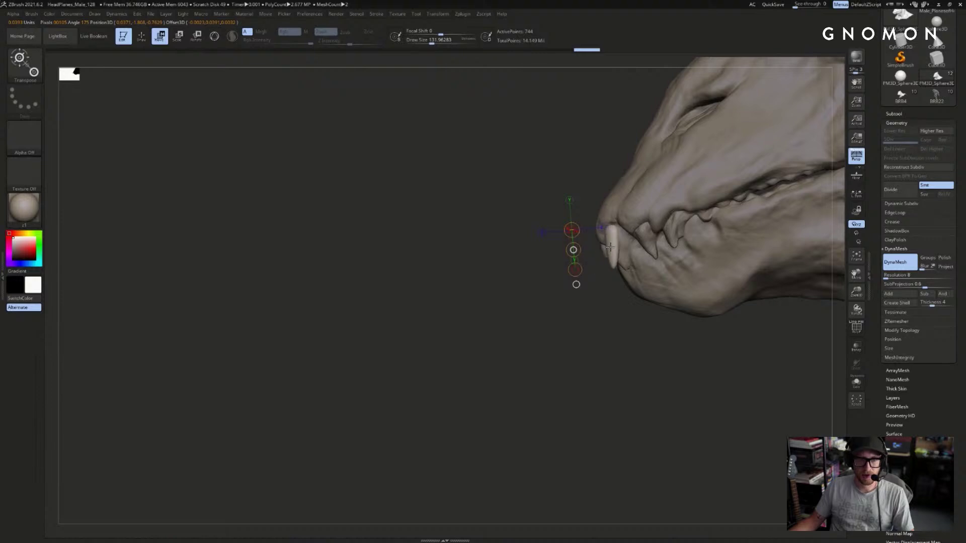
- Hide the bust's lower jaw and neck polygroup so only the upper head shows, and reselect the fang
key("q")
left_click_drag(586, 295, 523, 356)
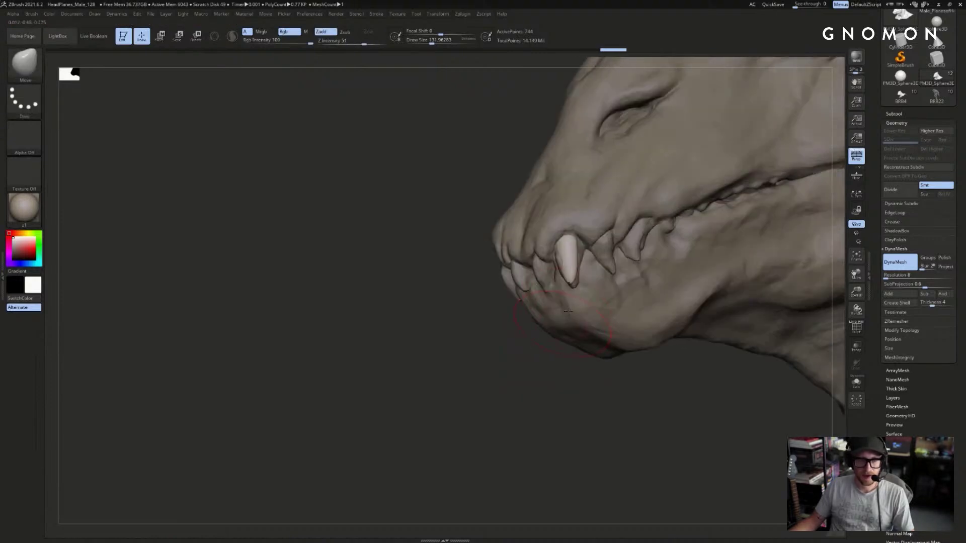
right_click_drag(601, 262, 603, 267)
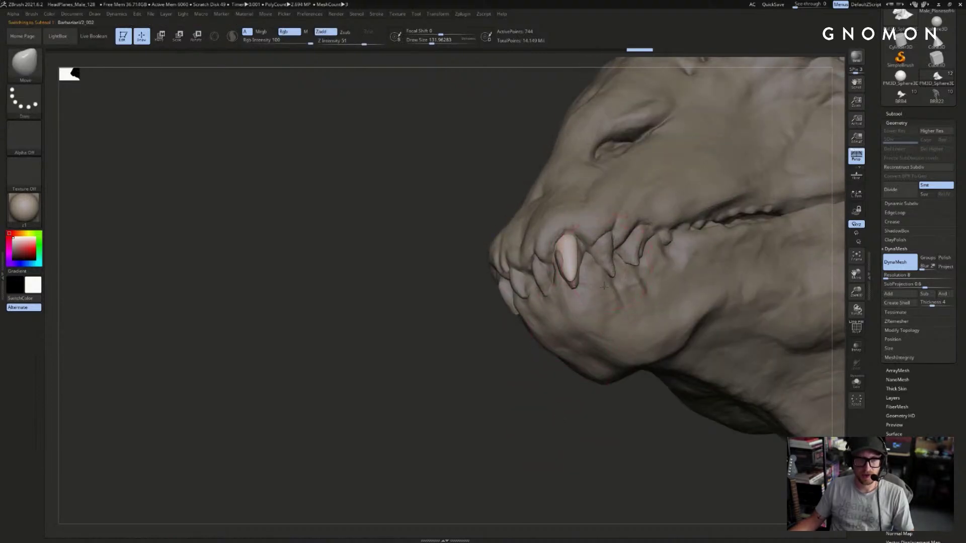
left_click(608, 277, "alt")
left_click(569, 432)
mouse_move(572, 437)
left_mouse_down("shift")
mouse_move(563, 437)
mouse_move(586, 213)
mouse_move(548, 351)
mouse_move(556, 420)
left_mouse_up("shift")
left_click(548, 351)
left_click(567, 260, "alt")
- Rotate and reposition the fang so it follows the angle of the upper canine
mouse_move(566, 308)
left_mouse_down()
mouse_move(589, 319)
mouse_move(587, 352)
mouse_move(578, 350)
left_mouse_up()
key("s")
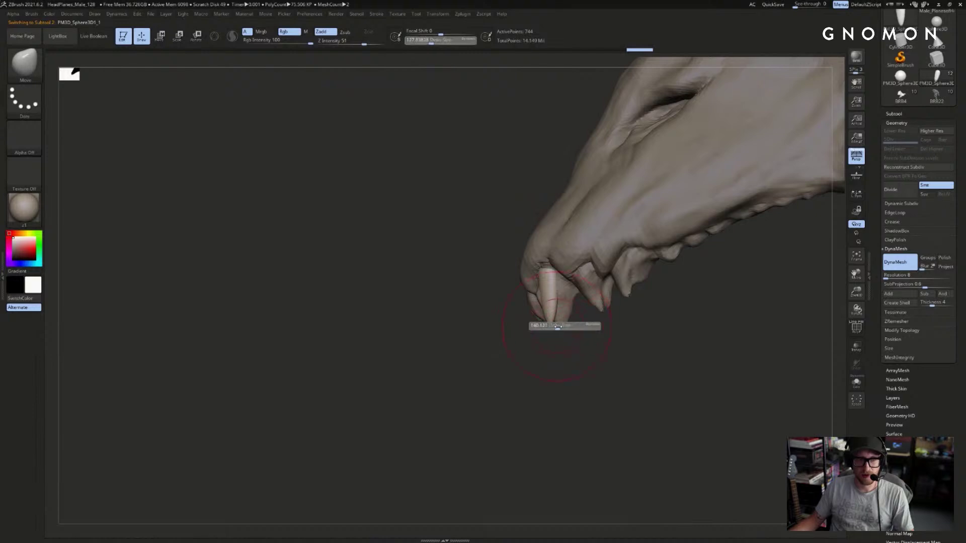
key("w")
left_click_drag(529, 316, 512, 363)
key("e")
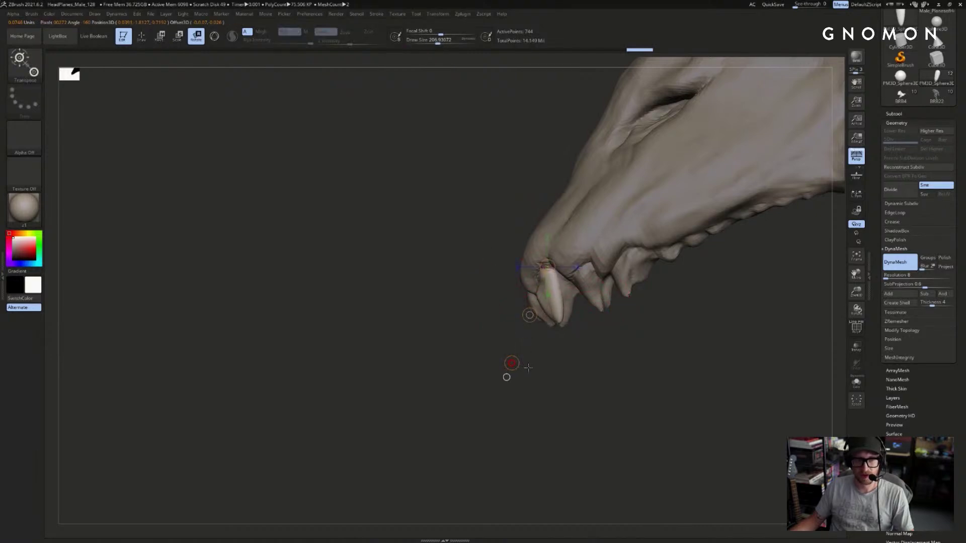
left_click_drag(597, 362, 603, 352)
left_click_drag(547, 268, 573, 352)
key("w")
left_click_drag(552, 307, 512, 316, "ctrl")
left_click_drag(653, 352, 610, 336)
key("alt+s")
key("ctrl+z")
- Duplicate the fang within the subtool and align the copy with the smaller front tooth beside the canine
left_click_drag(551, 307, 523, 314, "ctrl")
mouse_move(583, 308)
left_mouse_down()
mouse_move(599, 306)
mouse_move(591, 306)
left_mouse_up()
key("alt+s")
left_click_drag(511, 289, 640, 301)
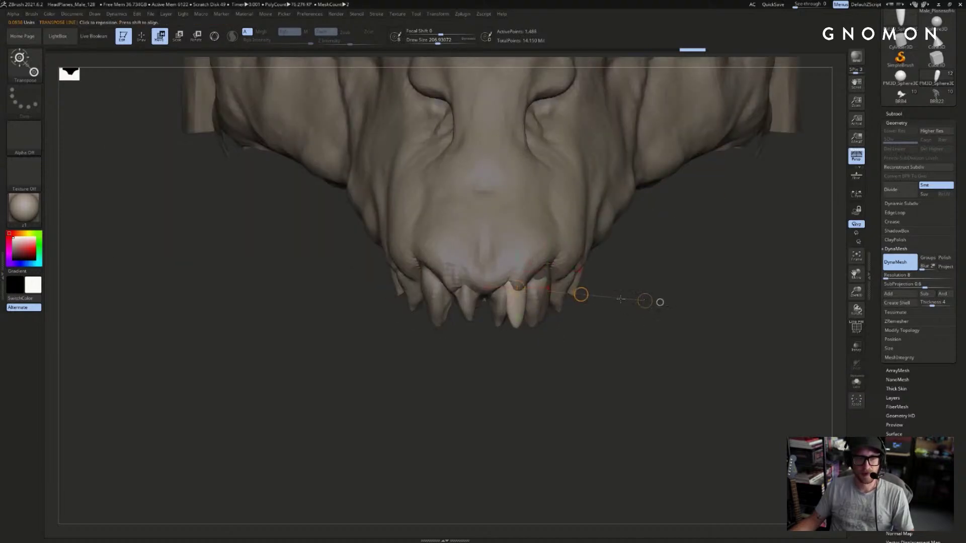
left_click_drag(573, 297, 564, 296)
mouse_move(506, 291)
left_mouse_down()
mouse_move(509, 332)
mouse_move(627, 293)
mouse_move(564, 323)
mouse_move(515, 371)
left_mouse_up()
key("r")
left_click(550, 303, "alt")
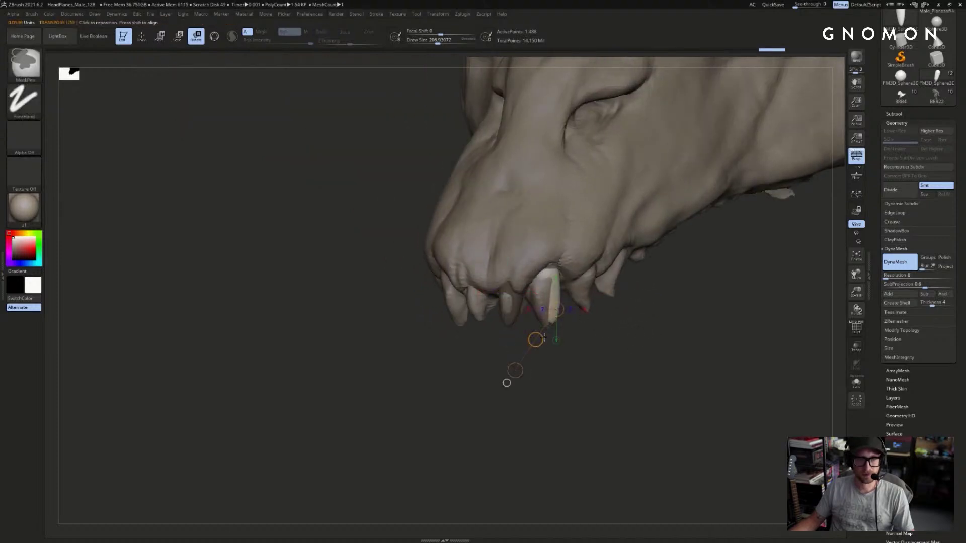
- Duplicate the fang again, place the copy on the next tooth behind the canine and rotate it to match
key("w")
left_click_drag(536, 339, 571, 337, "ctrl")
left_click_drag(631, 334, 571, 330)
left_click_drag(571, 272, 431, 337)
left_click_drag(506, 302, 527, 299)
left_click_drag(591, 272, 592, 291)
key("r")
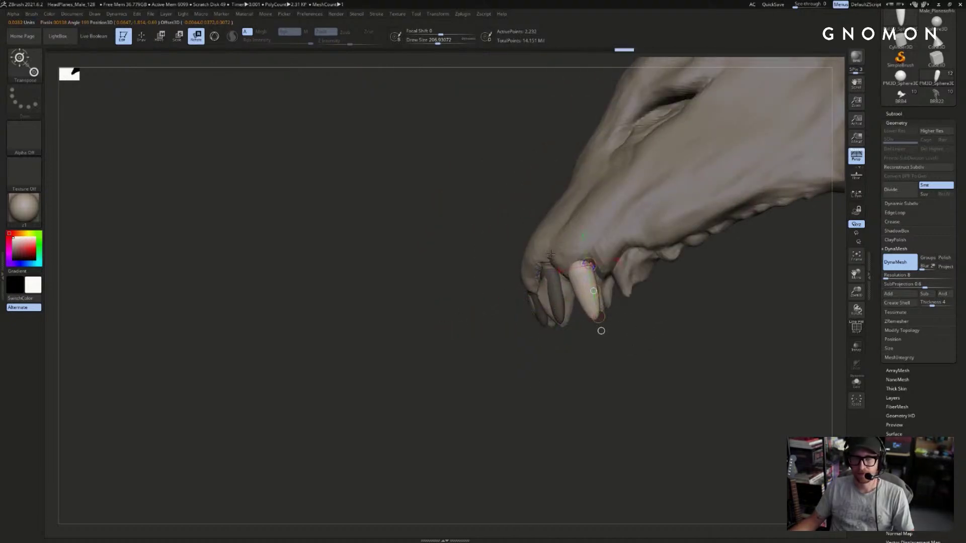
left_click_drag(596, 290, 599, 289)
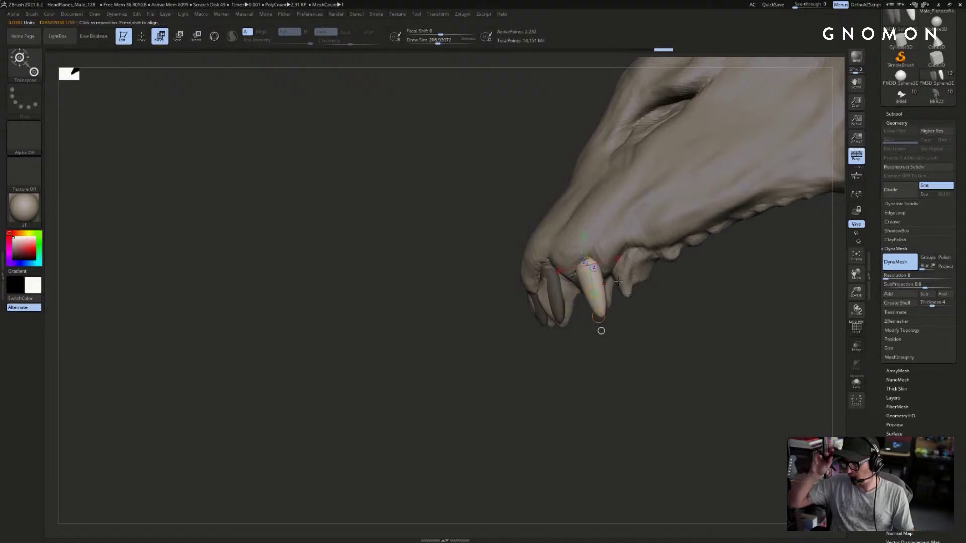
- Duplicate that side tooth and position the copy over the following tooth farther back on the upper jaw
left_click_drag(774, 360, 641, 397)
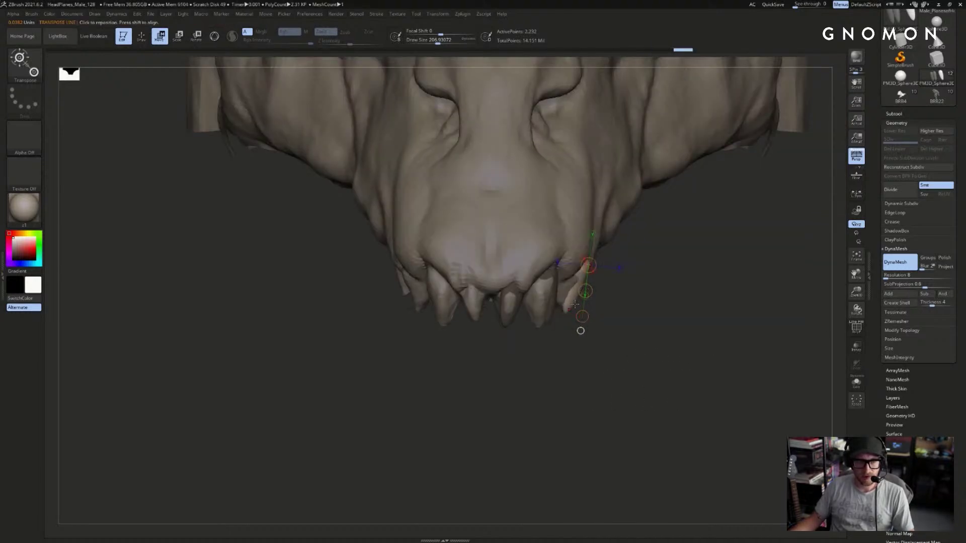
left_click_drag(579, 328, 570, 359)
left_click_drag(515, 332, 552, 329, "ctrl")
left_click_drag(564, 365, 609, 356)
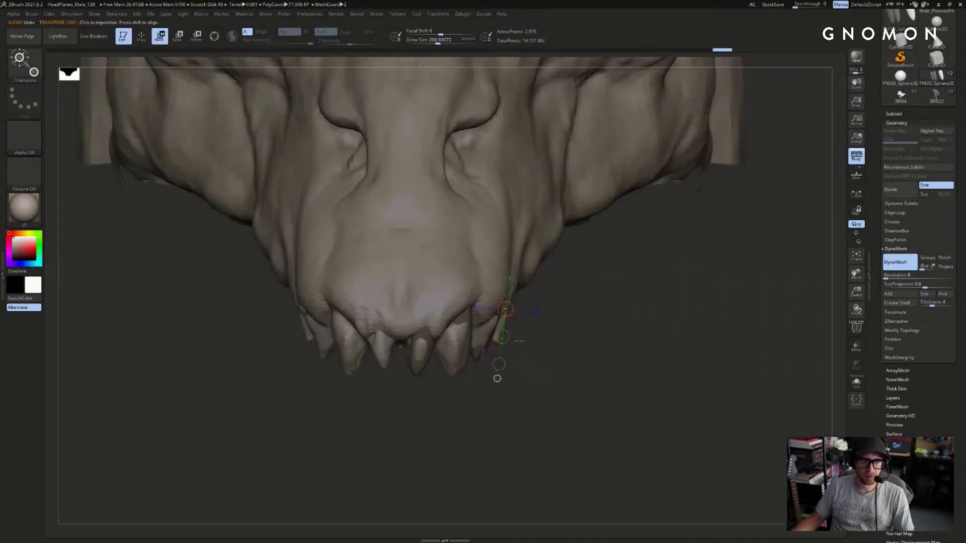
left_click_drag(497, 378, 518, 377)
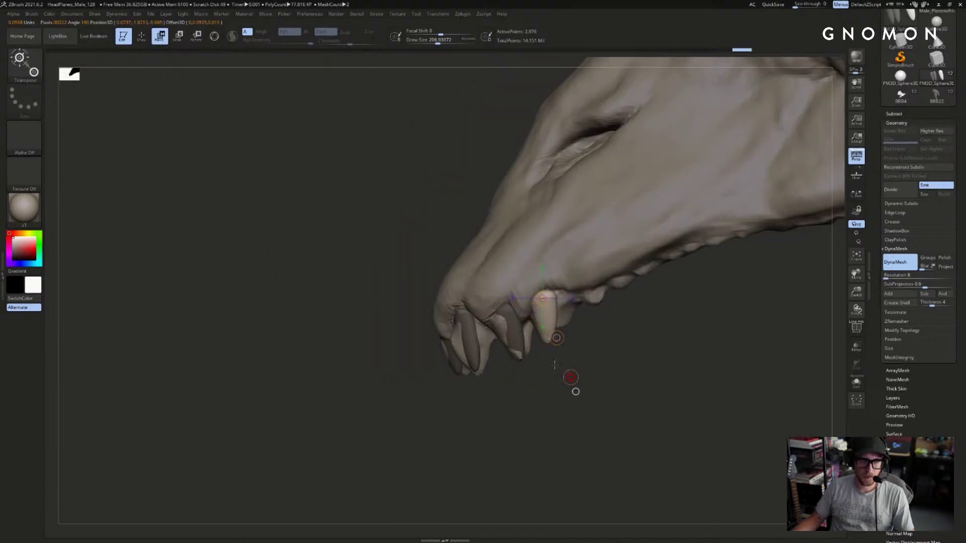
left_click_drag(556, 337, 568, 343)
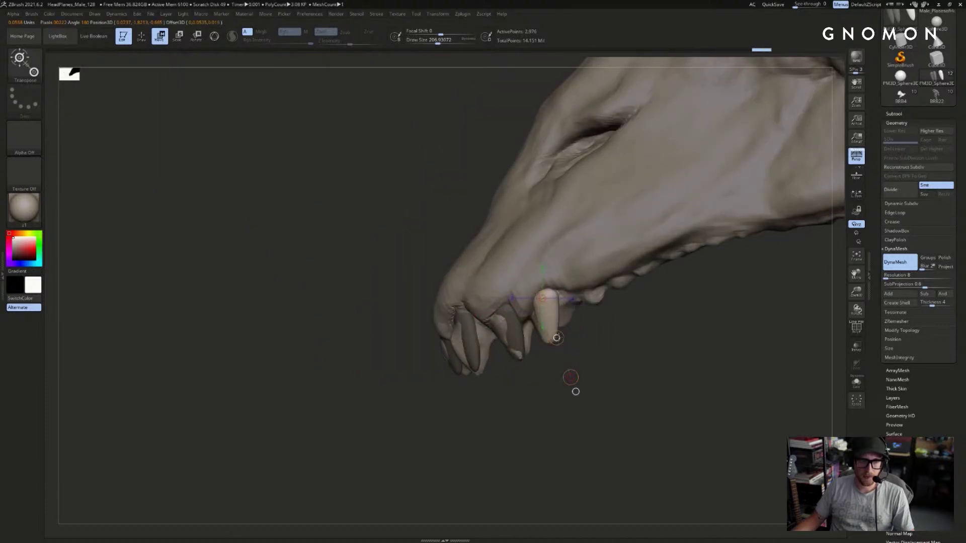
- Duplicate the rearmost tooth and fit the copy into the next, smaller tooth position, checking it in solo view
key("q")
mouse_move(707, 367)
left_mouse_down()
mouse_move(649, 360)
mouse_move(547, 322)
mouse_move(519, 416)
left_mouse_up()
key("w")
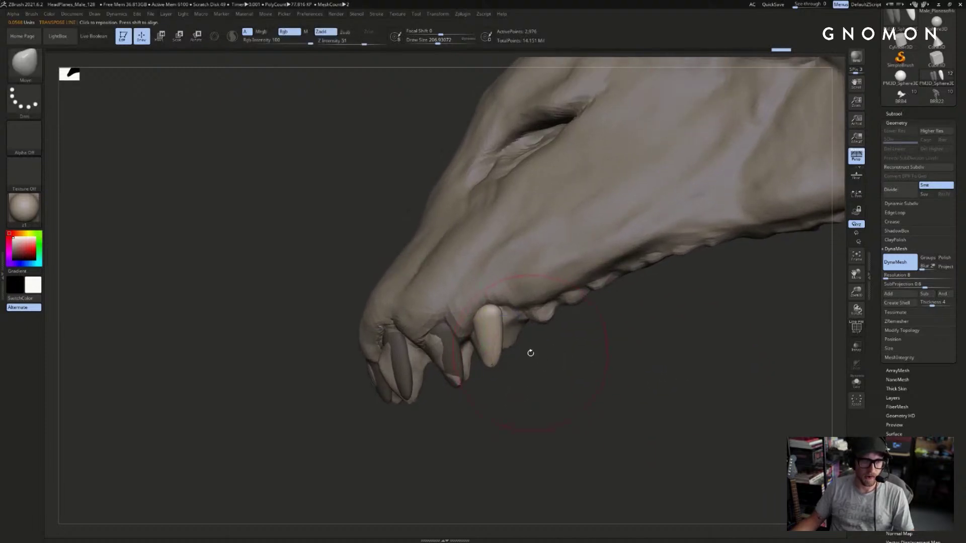
left_click_drag(503, 359, 558, 344, "ctrl")
mouse_move(541, 297)
left_mouse_down()
mouse_move(545, 364)
mouse_move(544, 330)
mouse_move(704, 342)
left_mouse_up()
key("shift+s")
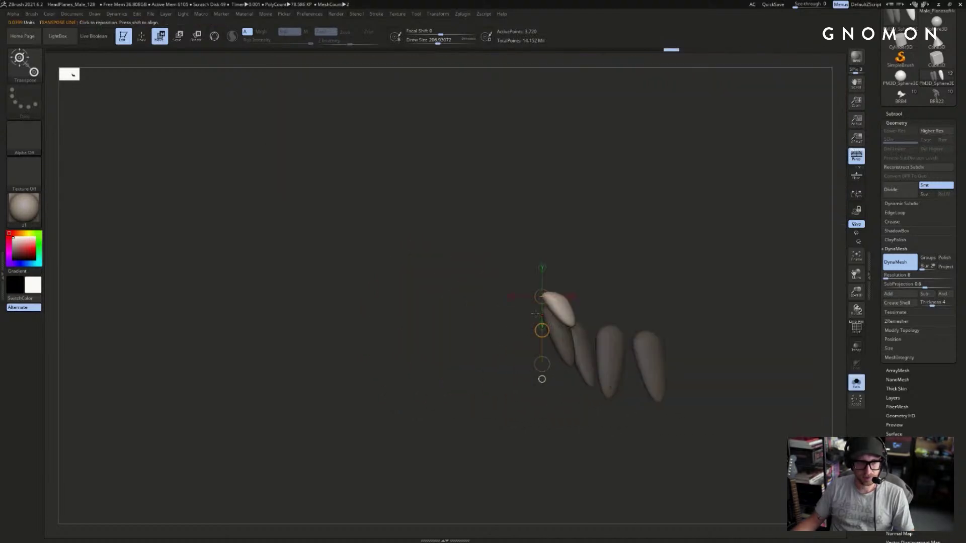
left_click_drag(505, 360, 455, 352)
key("shift+s")
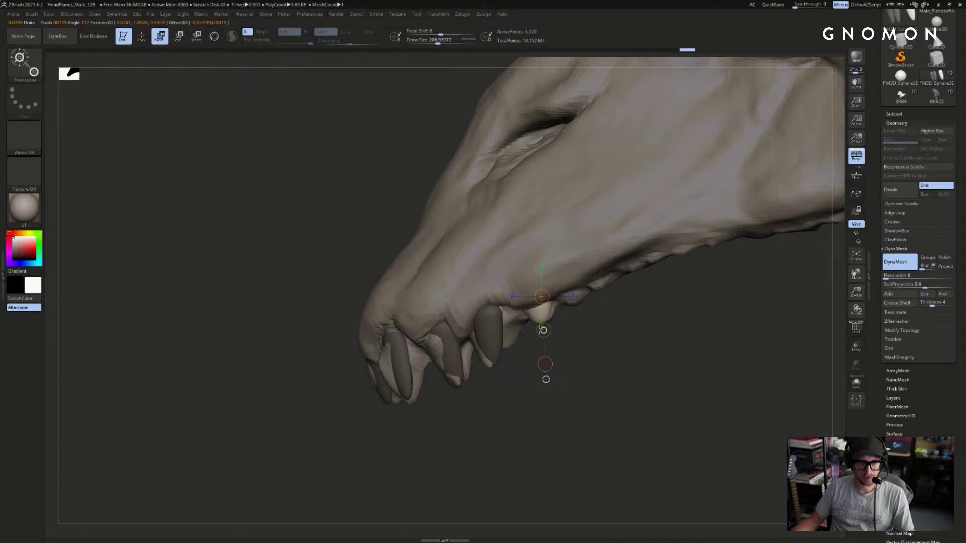
- Duplicate the small side tooth twice toward the back of the upper jaw and seat the copies in the next tooth positions
mouse_move(543, 330)
left_mouse_down("ctrl")
mouse_move(577, 315)
mouse_move(582, 290)
left_mouse_up("ctrl")
left_click(573, 311)
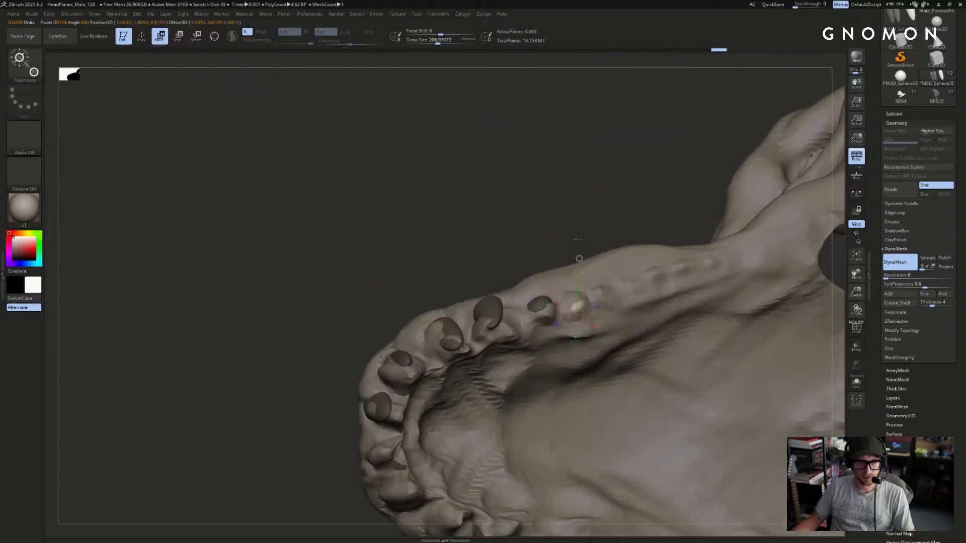
left_click_drag(575, 263, 594, 259)
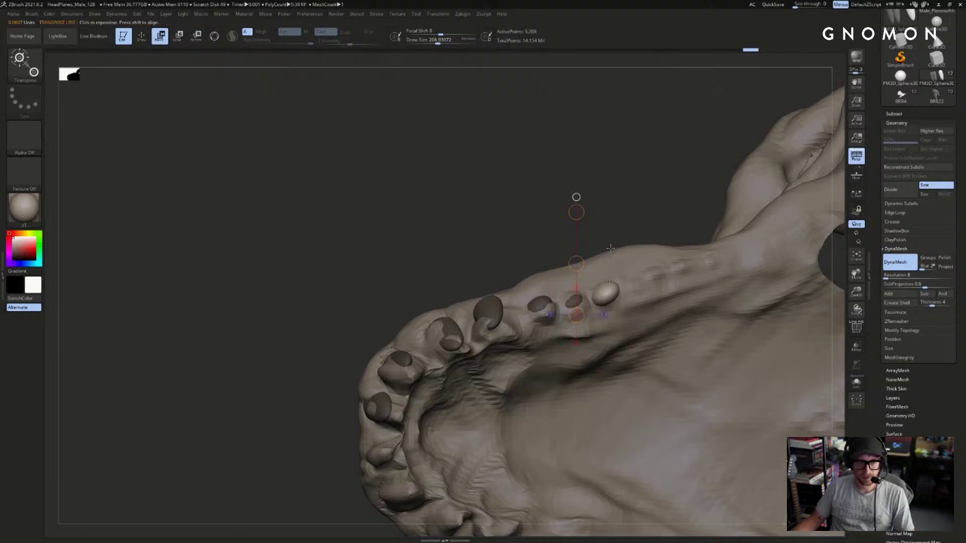
left_click_drag(614, 183, 625, 297)
left_click_drag(607, 358, 604, 358)
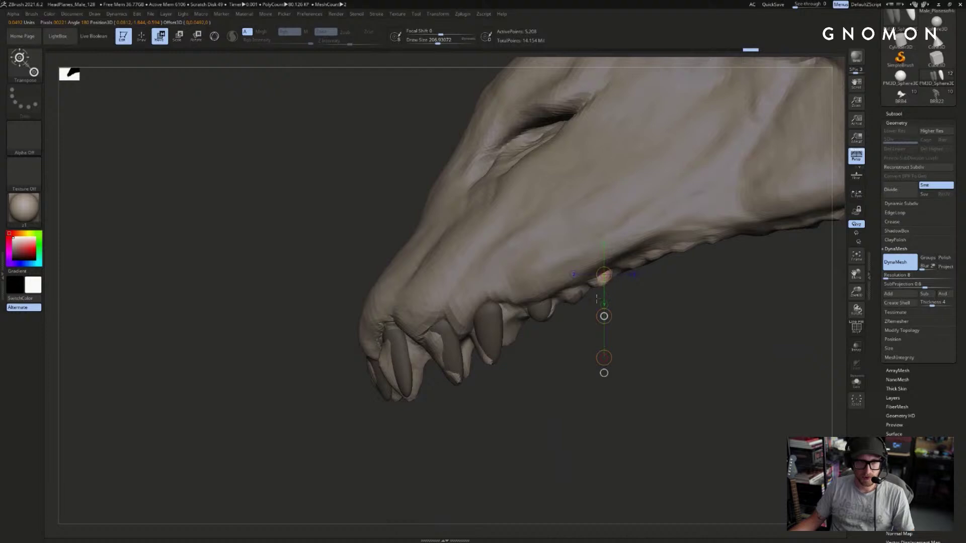
key("alt+s")
mouse_move(644, 327)
left_mouse_down()
mouse_move(699, 331)
mouse_move(680, 364)
mouse_move(660, 340)
mouse_move(679, 351)
mouse_move(625, 367)
mouse_move(670, 364)
mouse_move(589, 333)
mouse_move(592, 296)
mouse_move(585, 335)
left_mouse_up()
key("alt+s")
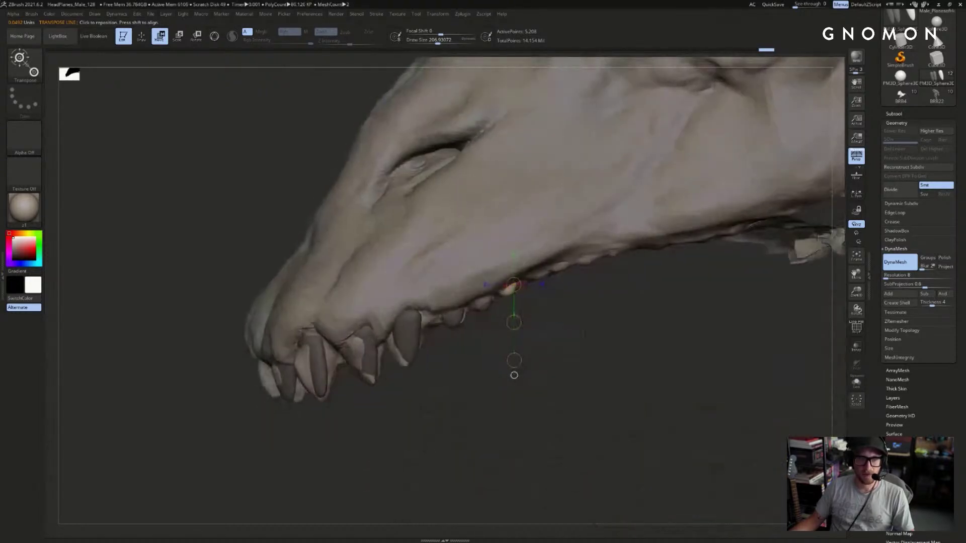
- Add more duplicates of the small tooth farther back in the row, positioning them along the gum line
left_click_drag(545, 311, 580, 309)
left_click_drag(538, 273, 568, 287)
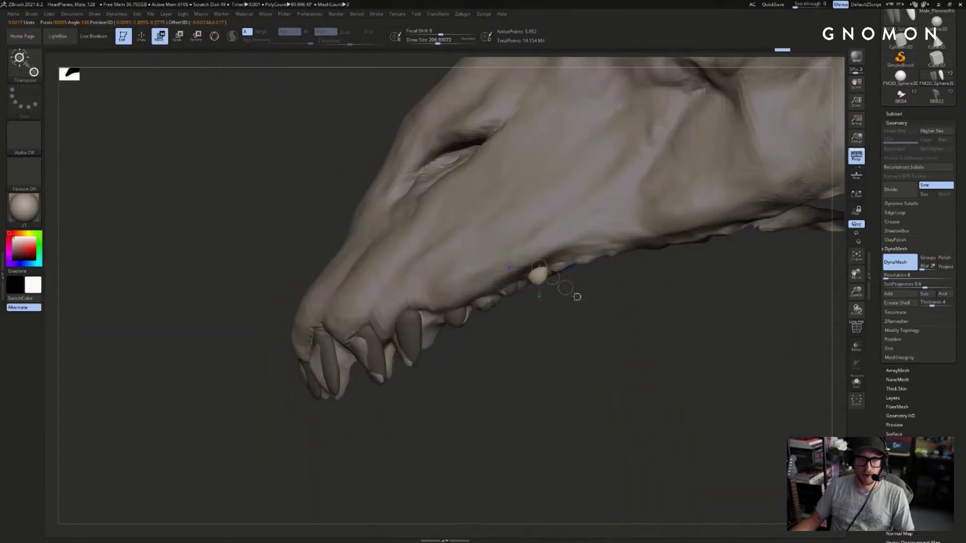
mouse_move(568, 321)
left_mouse_down()
mouse_move(592, 282)
mouse_move(588, 236)
left_mouse_up()
left_click_drag(536, 277, 529, 200)
left_click_drag(533, 238, 557, 286)
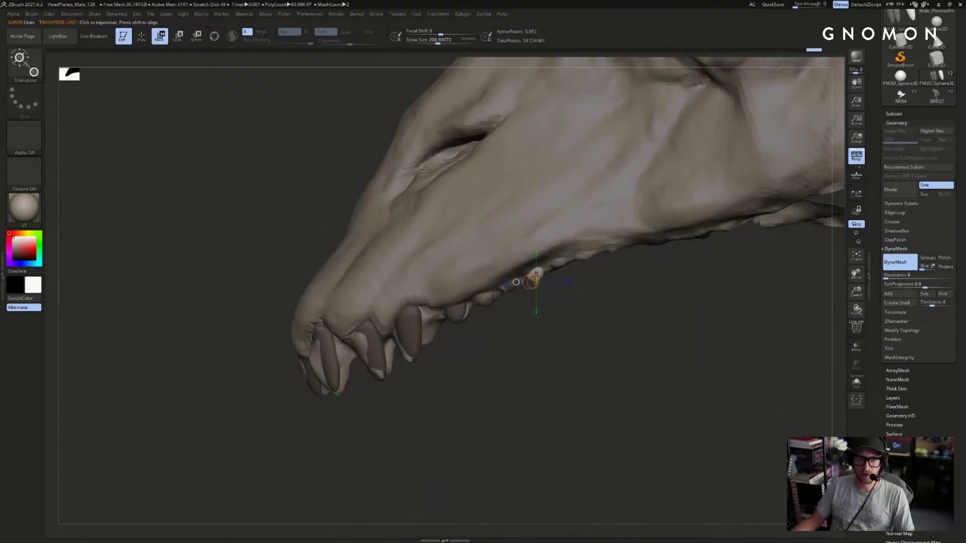
key("ctrl+z")
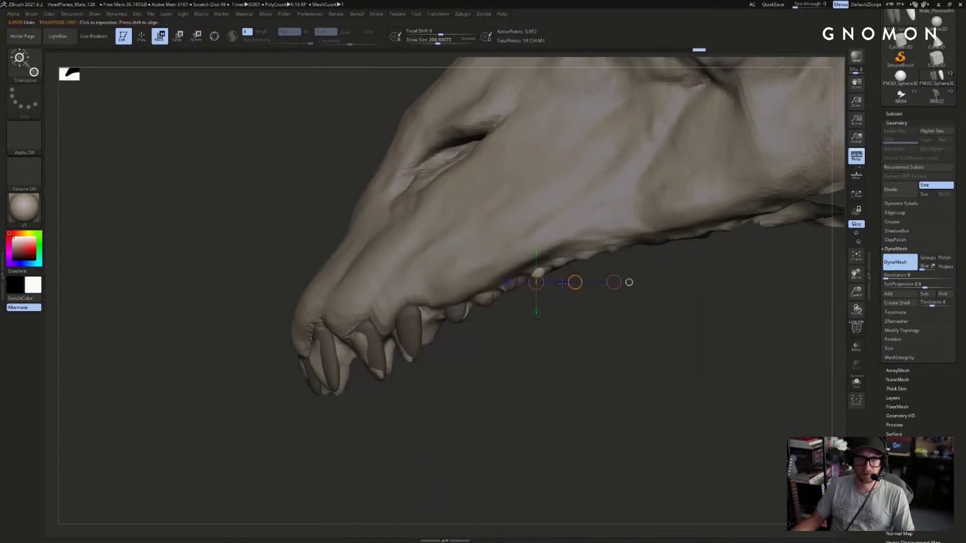
mouse_move(598, 274)
left_mouse_down()
mouse_move(625, 265)
mouse_move(568, 291)
mouse_move(568, 306)
mouse_move(606, 277)
mouse_move(596, 272)
left_mouse_up()
key("ctrl")
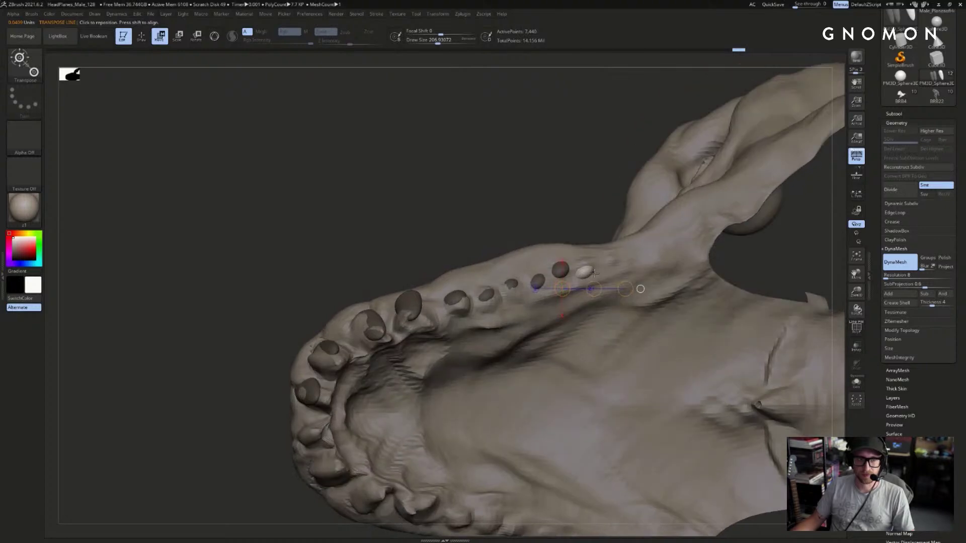
- Duplicate the rearmost tooth again and align the copy with the jaw's curve from both the side and underside
left_click_drag(583, 188, 572, 271)
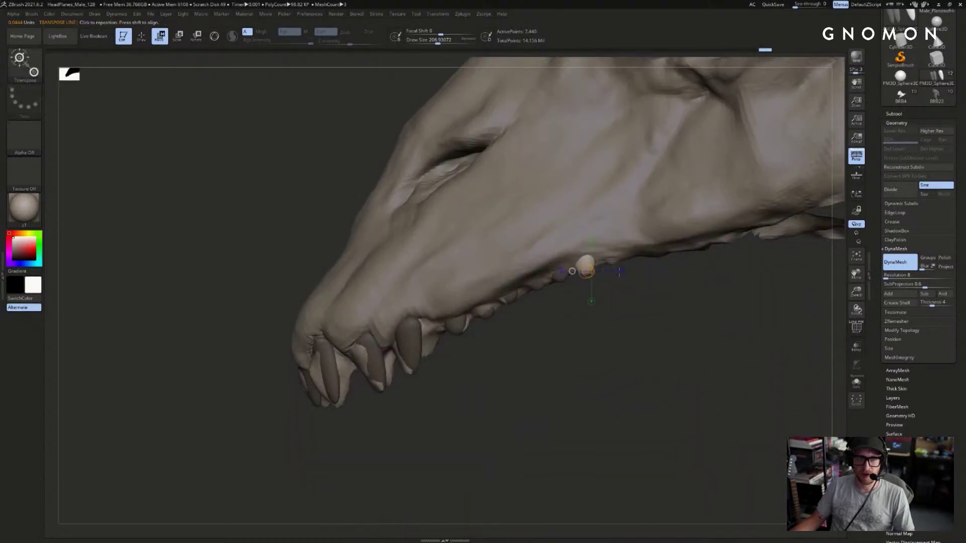
key("ctrl")
left_click_drag(649, 264, 608, 182)
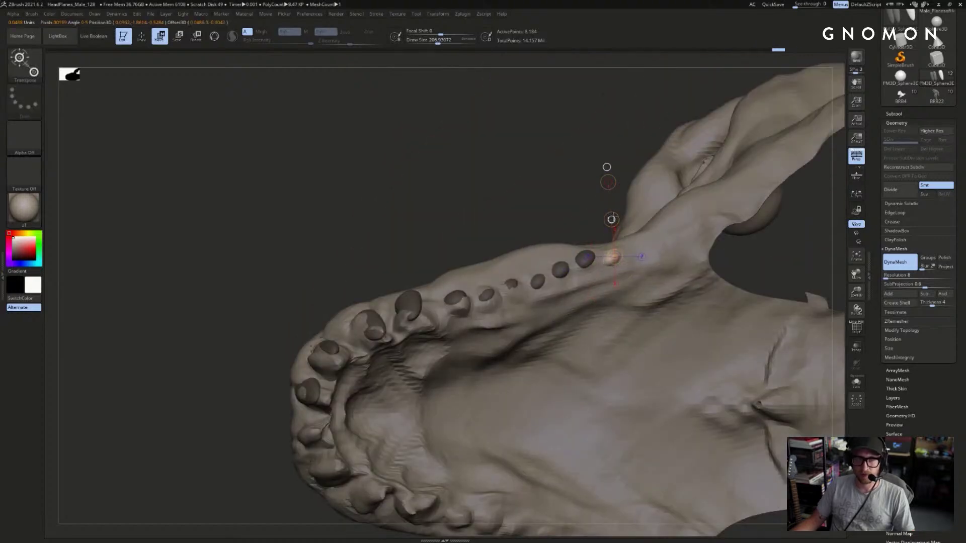
key("q")
left_click_drag(617, 168, 621, 159)
key("w")
mouse_move(516, 165)
left_mouse_down()
mouse_move(483, 164)
mouse_move(481, 219)
left_mouse_up()
mouse_move(548, 399)
left_mouse_down()
mouse_move(583, 407)
mouse_move(593, 362)
mouse_move(575, 336)
left_mouse_up()
key("q")
key("w")
left_click_drag(597, 432, 580, 333)
left_click_drag(570, 235, 560, 221)
left_click_drag(574, 261, 532, 253)
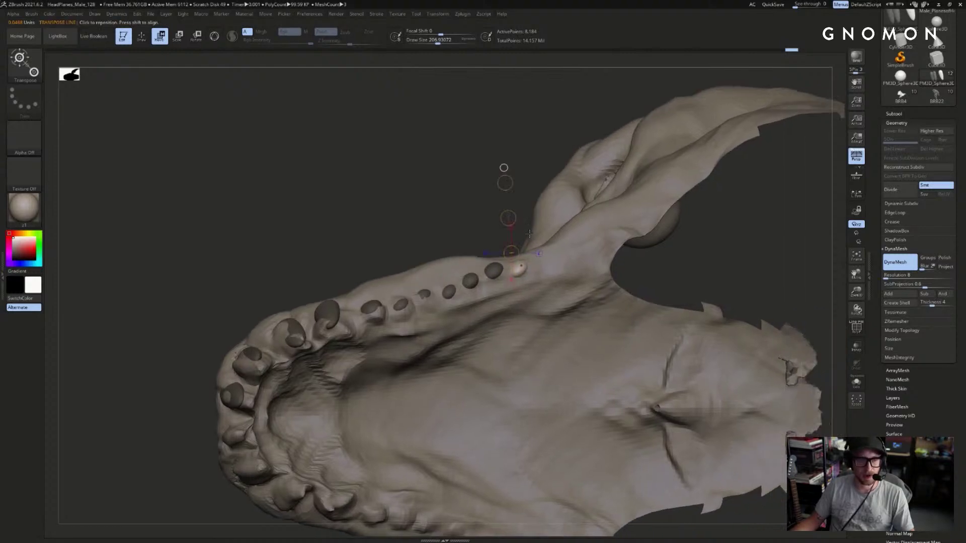
- Duplicate the rear tooth once more, stretch the copy lengthwise into a wider molar and rotate it along the jaw
left_click_drag(508, 218, 558, 297, "ctrl")
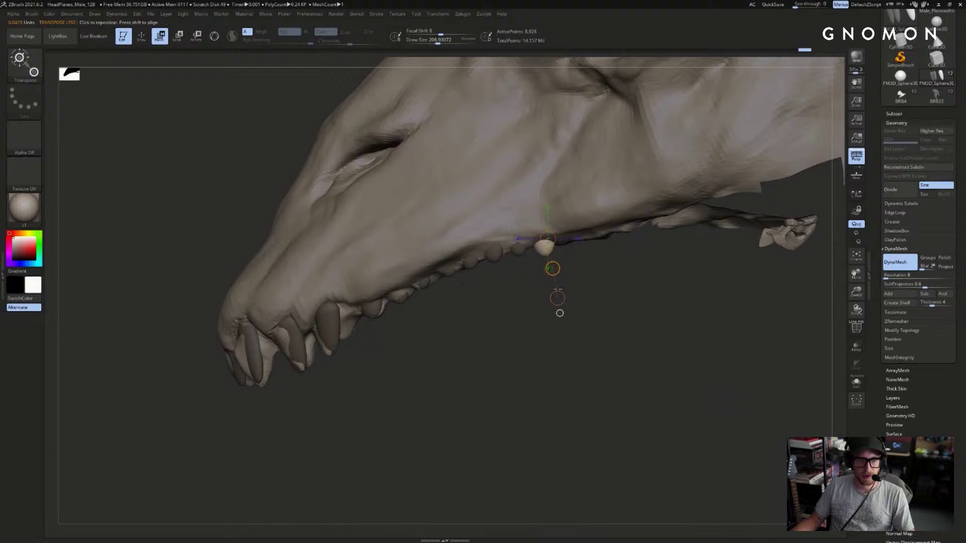
left_click_drag(542, 248, 594, 254)
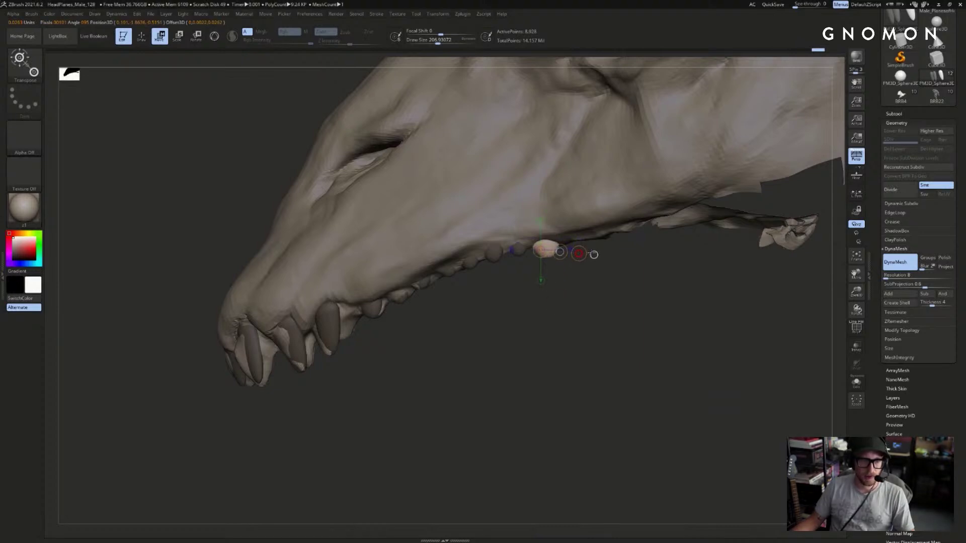
left_click_drag(543, 248, 594, 250)
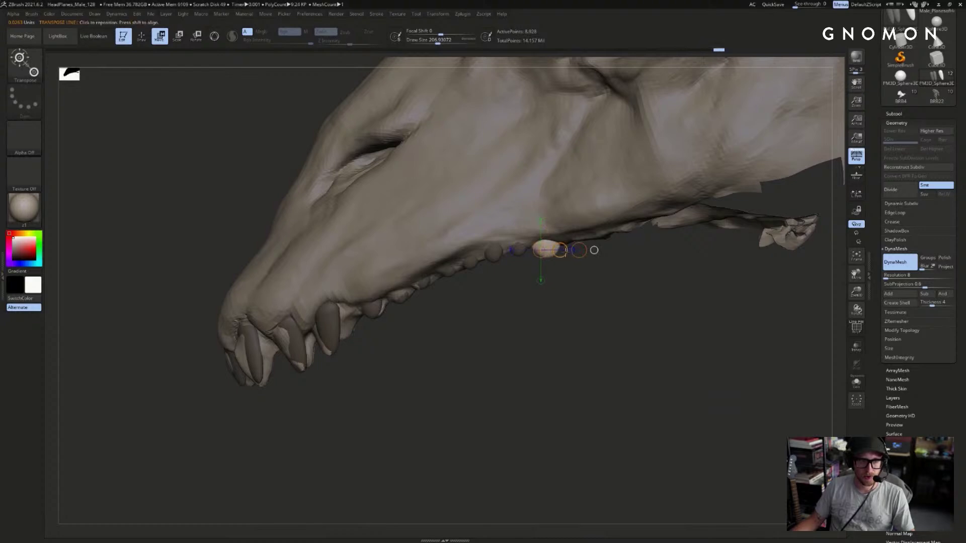
left_click_drag(582, 292, 602, 248, "shift")
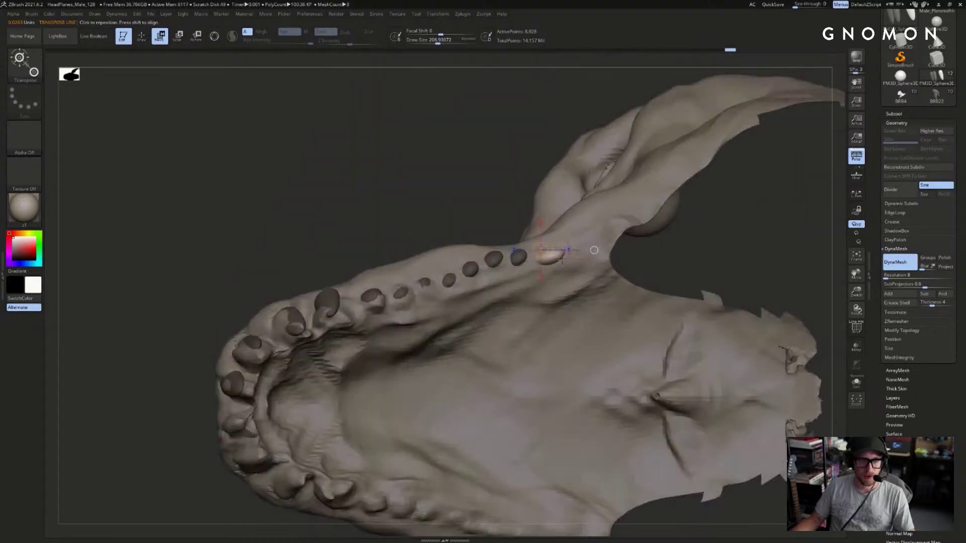
key("r")
key("w")
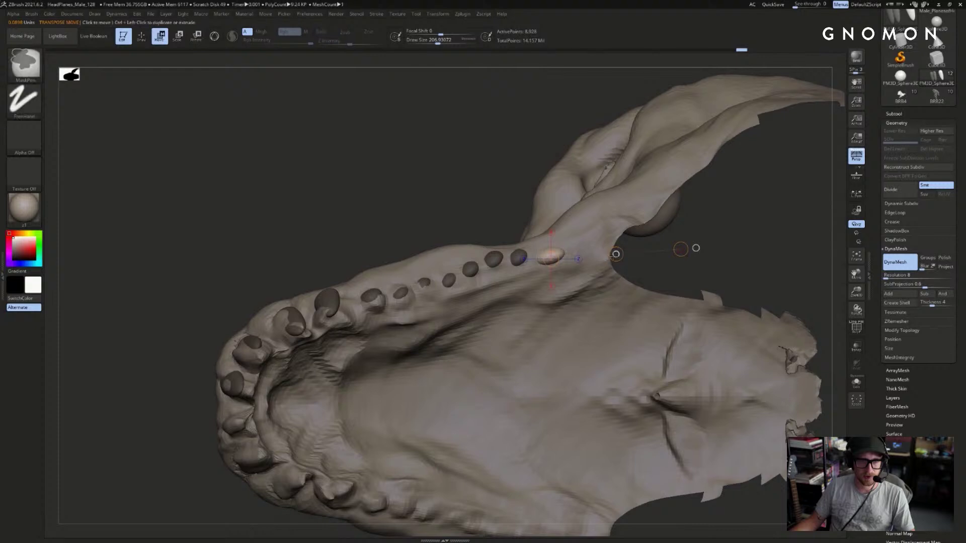
- Duplicate the wide molar and place the copy at the back end of the upper tooth row
left_click_drag(616, 254, 653, 252, "ctrl")
left_click_drag(701, 280, 703, 327)
mouse_move(616, 259)
left_mouse_down()
mouse_move(624, 259)
mouse_move(581, 373)
left_mouse_up()
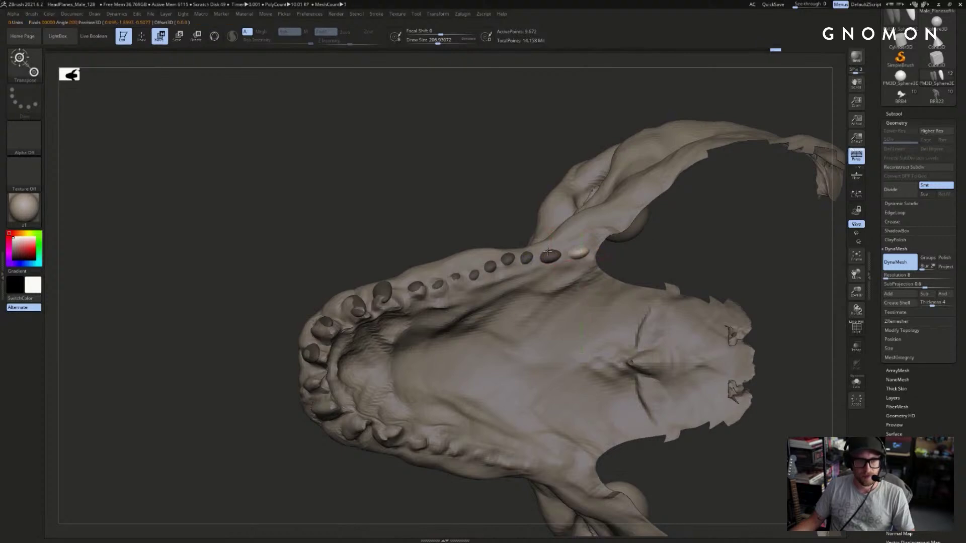
left_click_drag(552, 257, 534, 166, "ctrl")
left_click_drag(552, 257, 676, 244)
key("r")
key("w")
left_click_drag(674, 277, 622, 301, "shift")
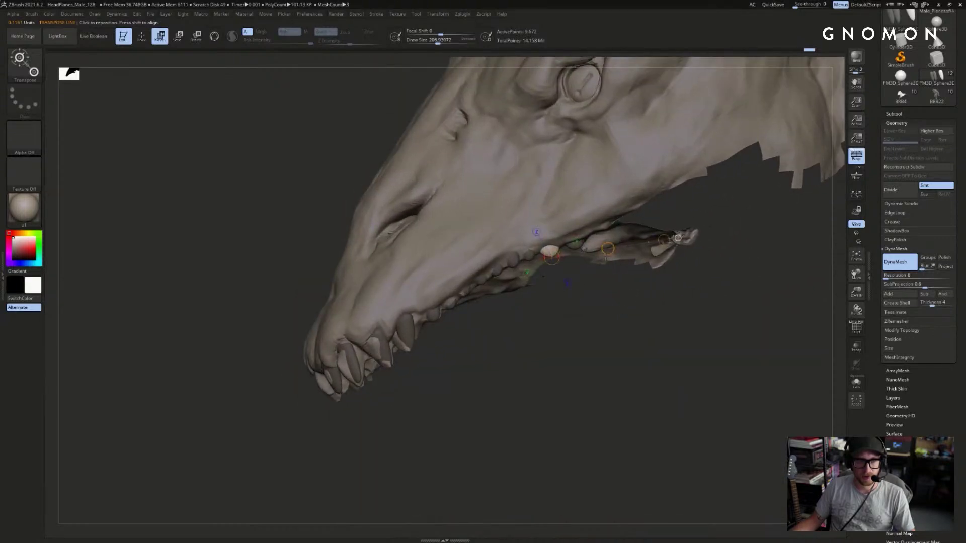
- Refine the angle and position of the last molar so it follows the gum line
left_click(605, 254, "shift")
key("q")
key("r")
left_click(578, 252, "ctrl")
key("w")
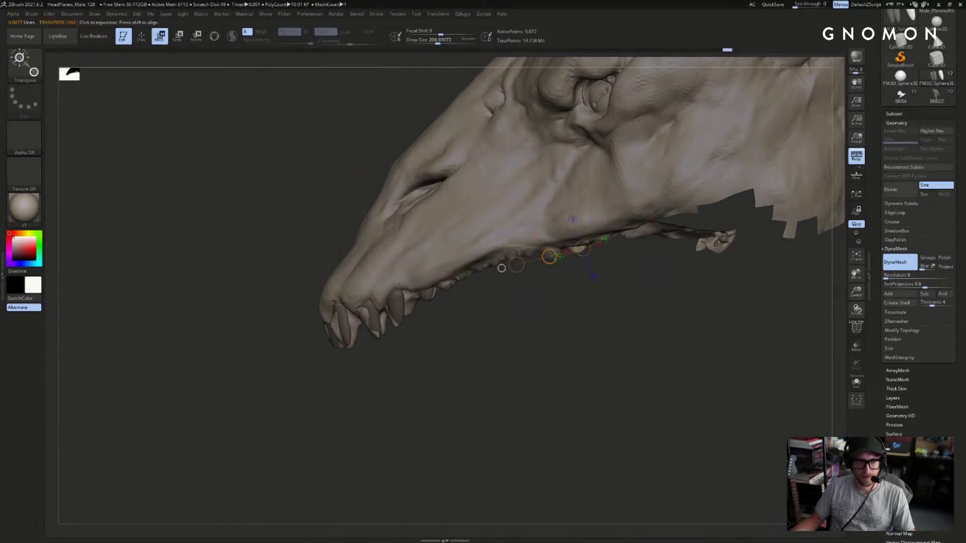
mouse_move(614, 302)
left_mouse_down()
mouse_move(689, 311)
mouse_move(704, 327)
left_mouse_up()
left_click_drag(705, 327, 669, 347)
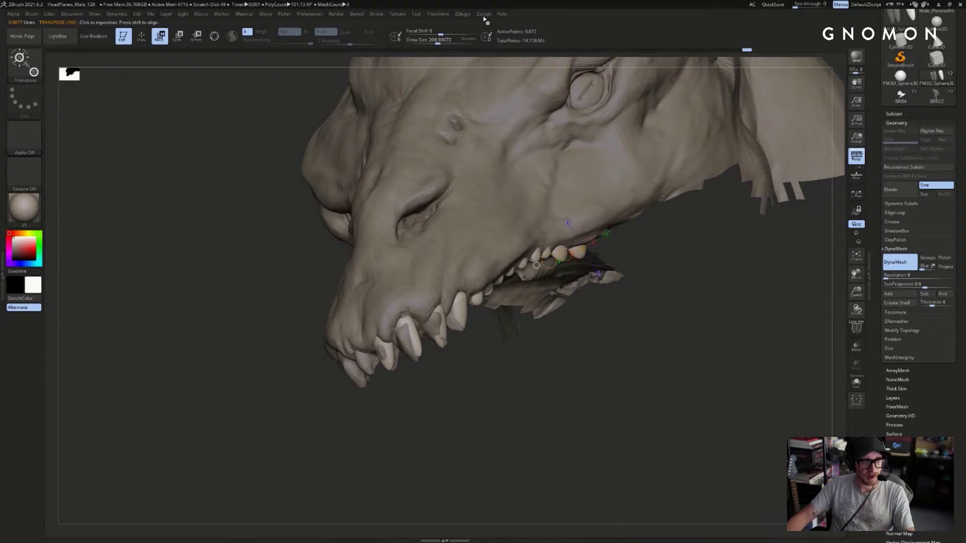
- Mirror the teeth across the X axis with SubTool Master, using the Merge into one SubTool option
left_click(462, 13)
left_click(478, 146)
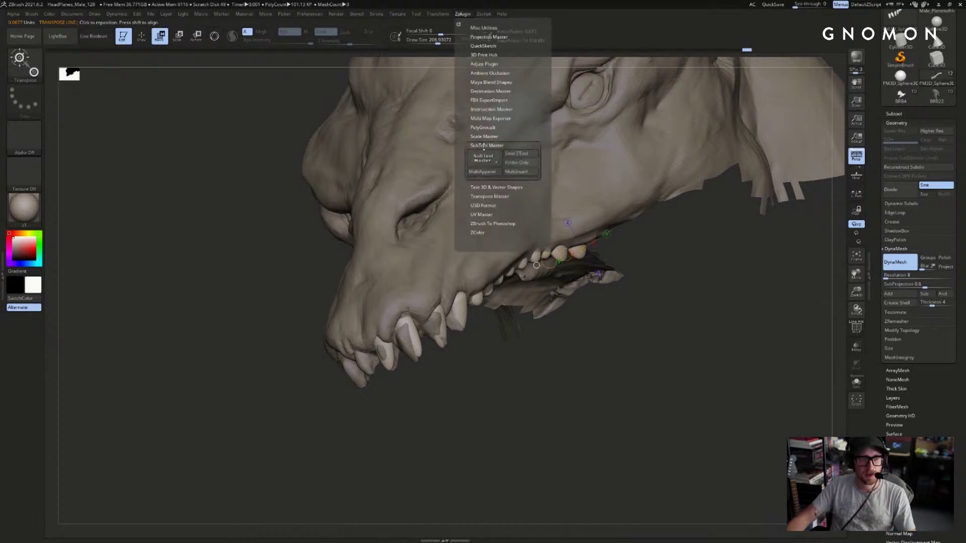
left_click(511, 181)
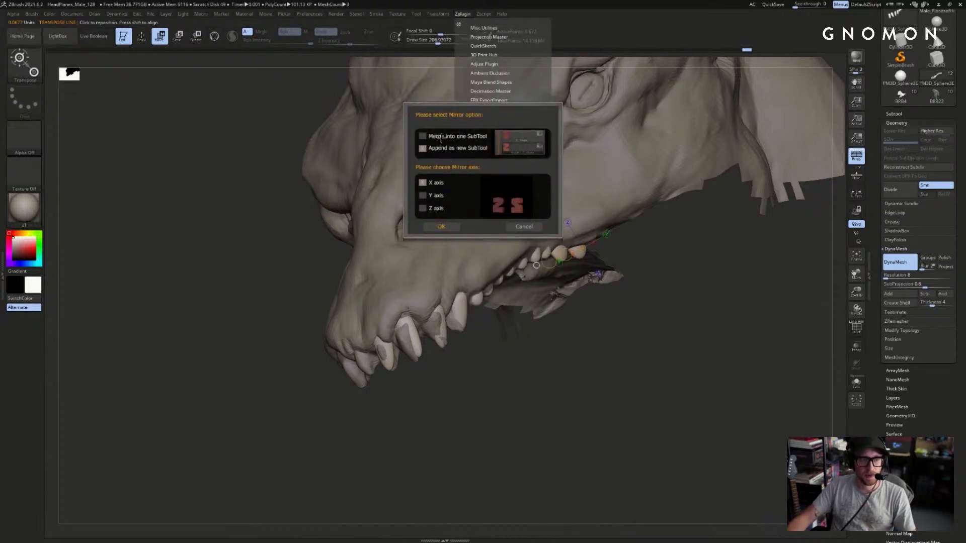
left_click(423, 136)
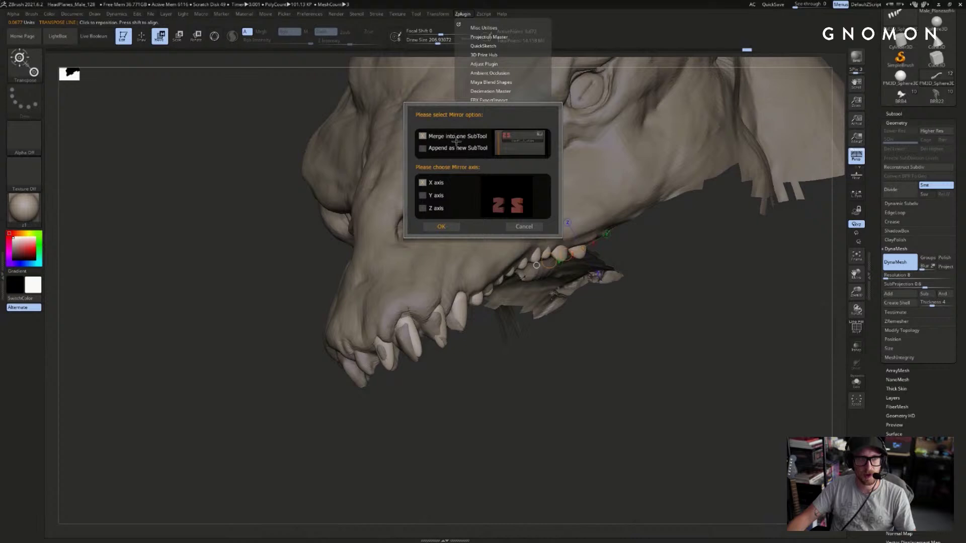
left_click(441, 226)
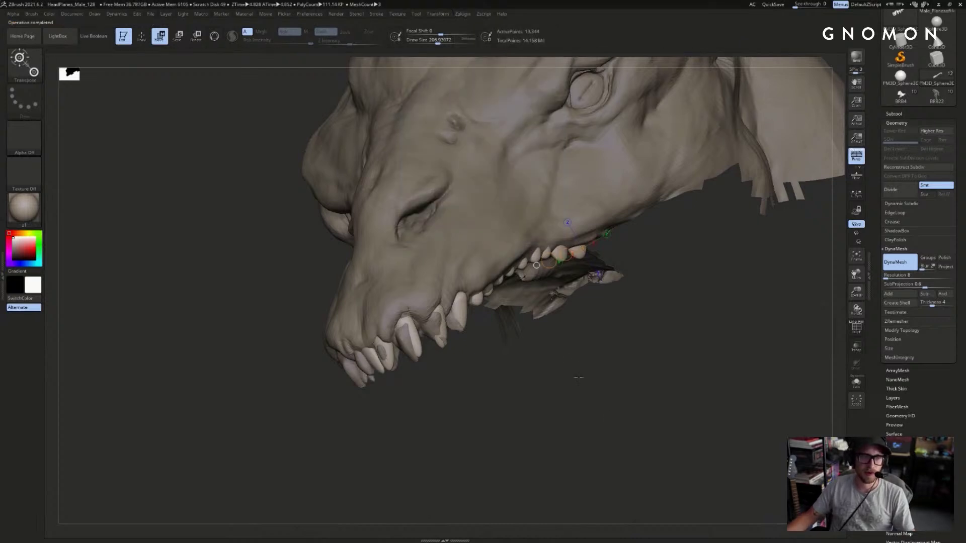
- Isolate the teeth, mask all but one central front tooth, and rotate and shift it to break the symmetry
left_click_drag(618, 434, 664, 408, "shift")
key("alt+s")
key("r")
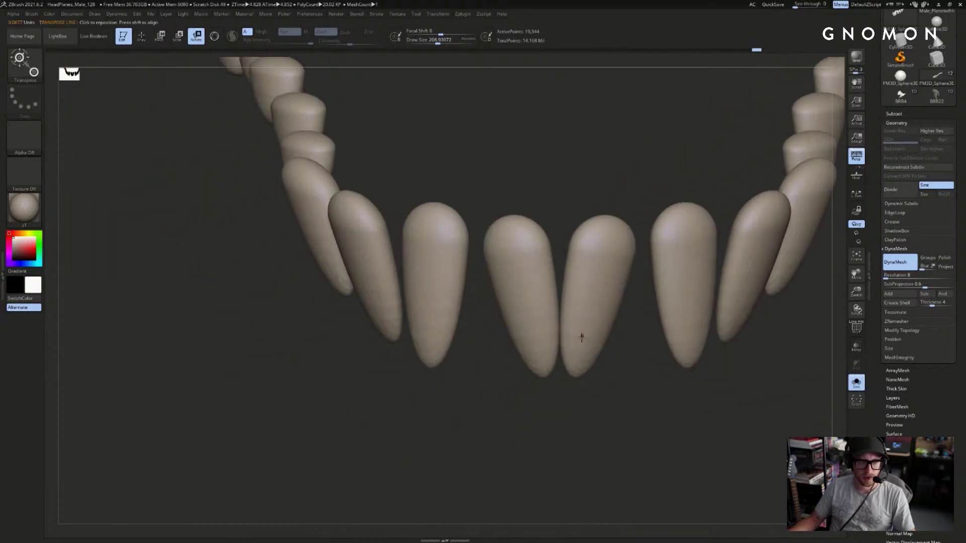
left_click_drag(582, 336, 501, 332, "ctrl")
key("w")
left_click_drag(605, 231, 566, 413)
key("r")
left_click_drag(565, 413, 576, 414)
mouse_move(529, 253)
left_mouse_down("ctrl")
mouse_move(630, 424)
mouse_move(621, 429)
mouse_move(694, 405)
mouse_move(661, 447)
mouse_move(647, 457)
mouse_move(655, 442)
mouse_move(630, 463)
mouse_move(641, 467)
mouse_move(705, 409)
mouse_move(557, 369)
left_mouse_up("ctrl")
key("q")
key("alt+s")
key("w")
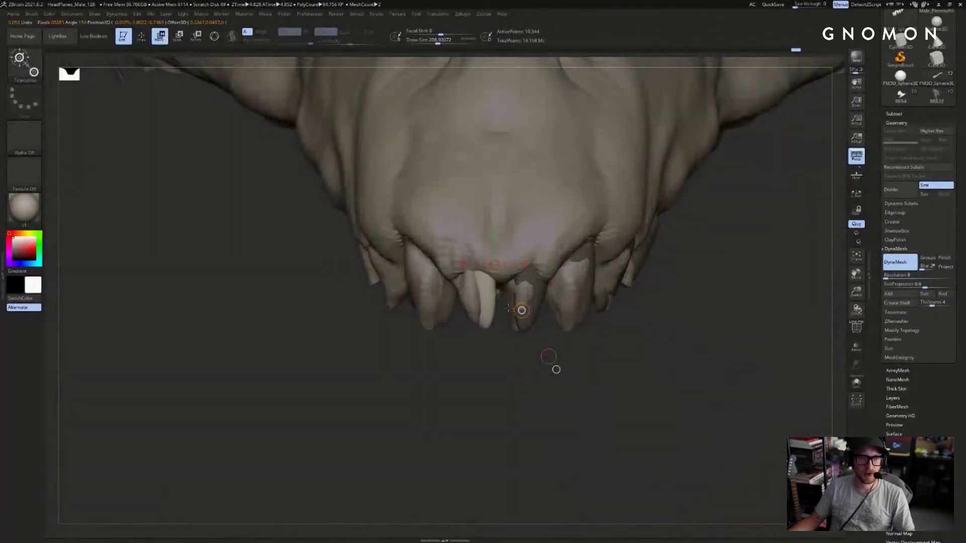
left_click_drag(556, 370, 517, 401)
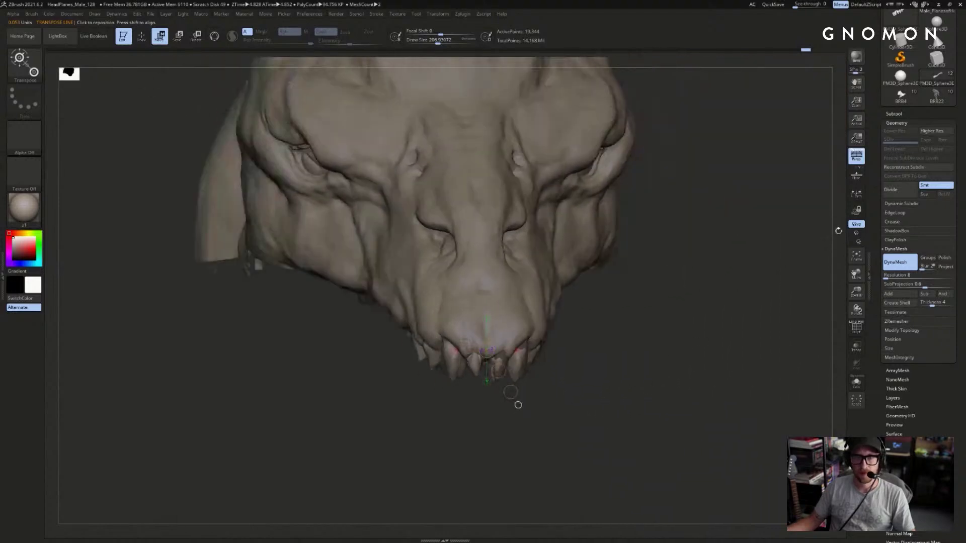
- Adjust the angle of the large front tooth beside the central one, checking it from the front and underside
left_click(904, 122)
left_click_drag(791, 198, 772, 229, "shift")
key("alt+s")
key("alt+s")
key("q")
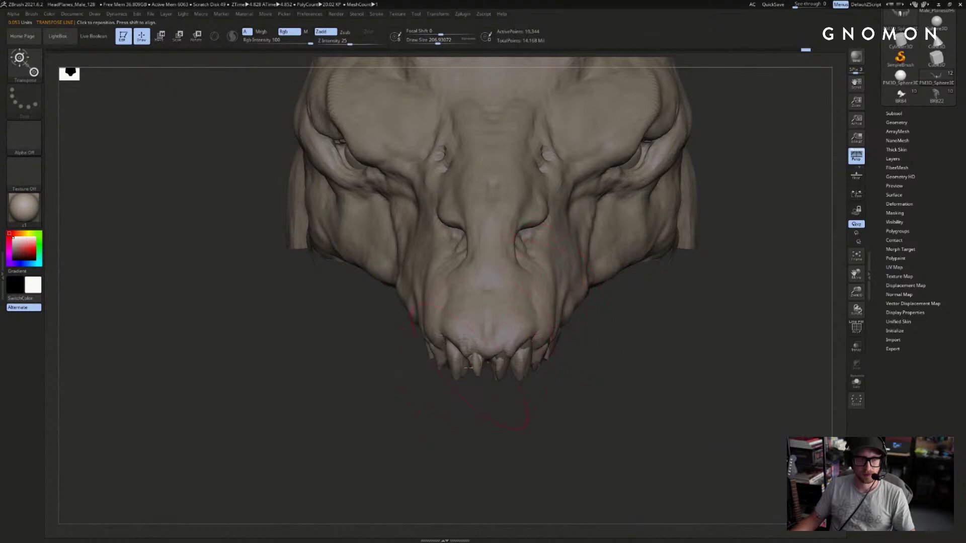
key("r")
left_click_drag(463, 370, 417, 371)
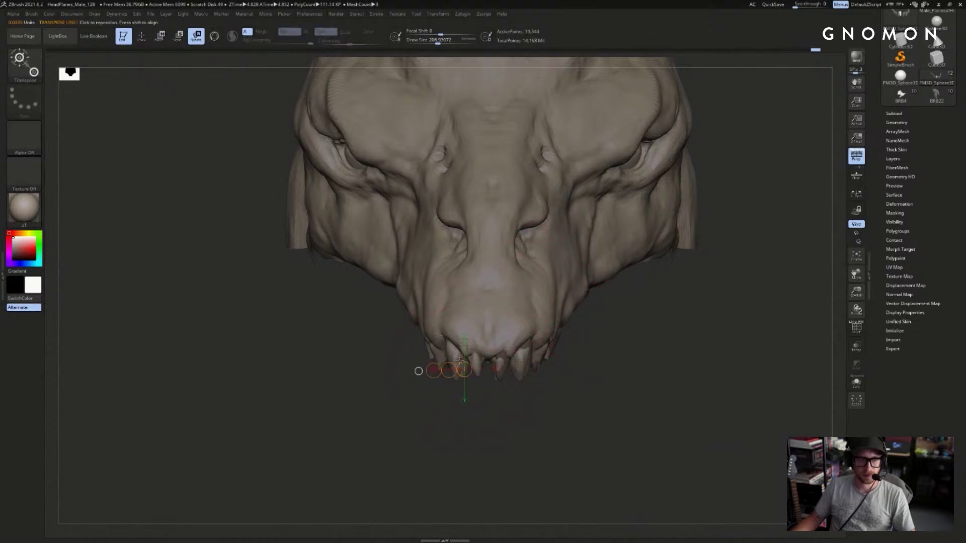
right_click_drag(473, 447, 474, 484, "ctrl")
left_click_drag(475, 485, 503, 388)
left_click_drag(591, 361, 718, 218)
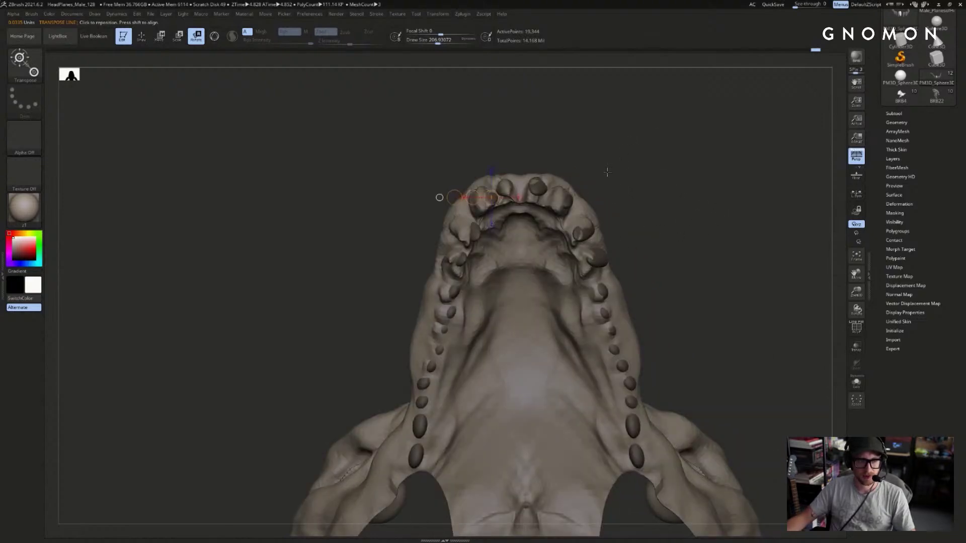
- Shift the large front tooth slightly in the underside view to vary its placement
key("q")
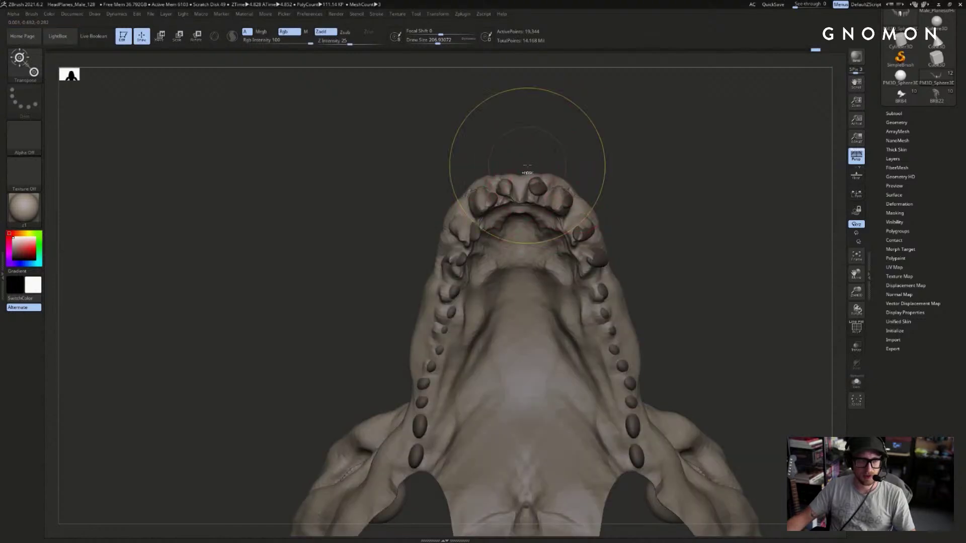
key("w")
key("shift+s")
left_click_drag(482, 206, 368, 241)
left_click_drag(431, 222, 431, 222)
key("shift+s")
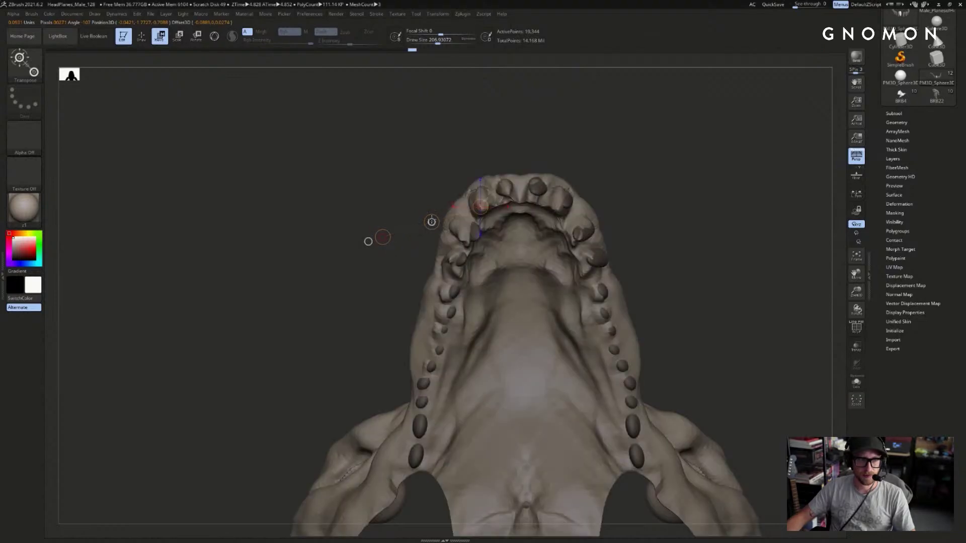
- Try to reposition the teeth along one side of the jaw from the underside, and undo the last change
key("shift+s")
mouse_move(524, 151)
left_mouse_down("ctrl+alt")
mouse_move(295, 523)
mouse_move(456, 212)
mouse_move(435, 233)
mouse_move(384, 232)
mouse_move(423, 233)
left_mouse_up("ctrl+alt")
key("shift+s")
key("ctrl+z")
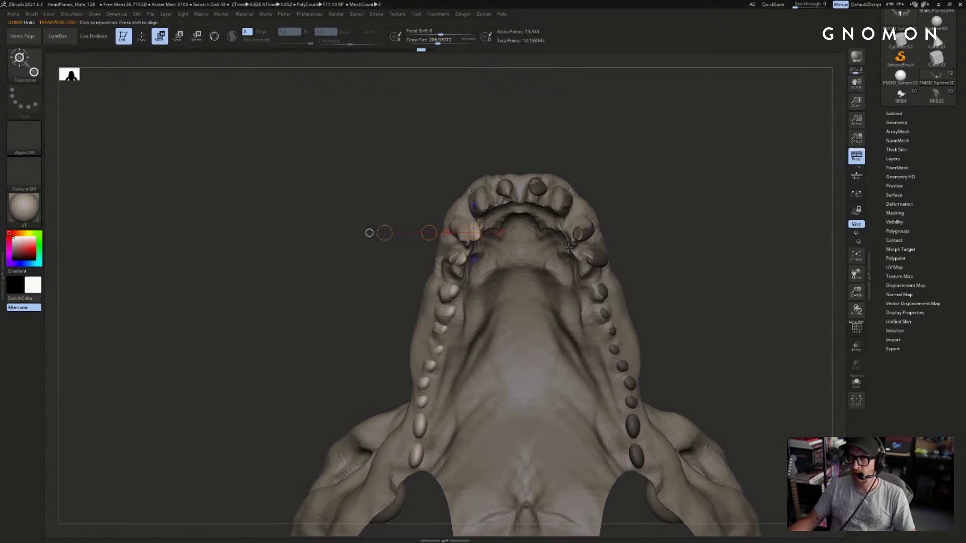
- Return to a three-quarter view of the head in Draw mode and show the subtool list
mouse_move(697, 179)
left_mouse_down()
mouse_move(711, 277)
mouse_move(649, 339)
left_mouse_up()
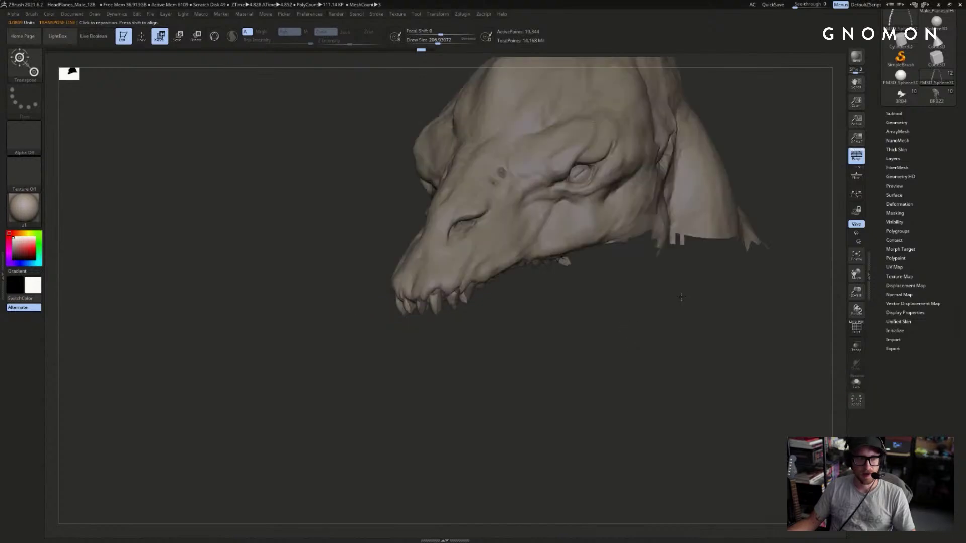
key("q")
left_click(894, 113)
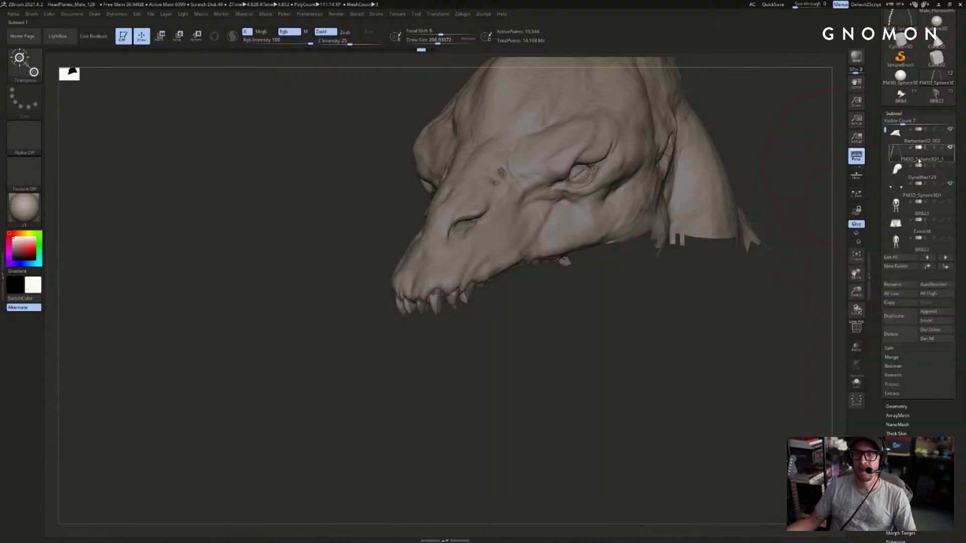
- Assign a custom hotkey to the subtool Rename command, accepting the reassignment from its existing function
key("ctrl")
key("w")
left_click(898, 285, "ctrl+alt")
key("w")
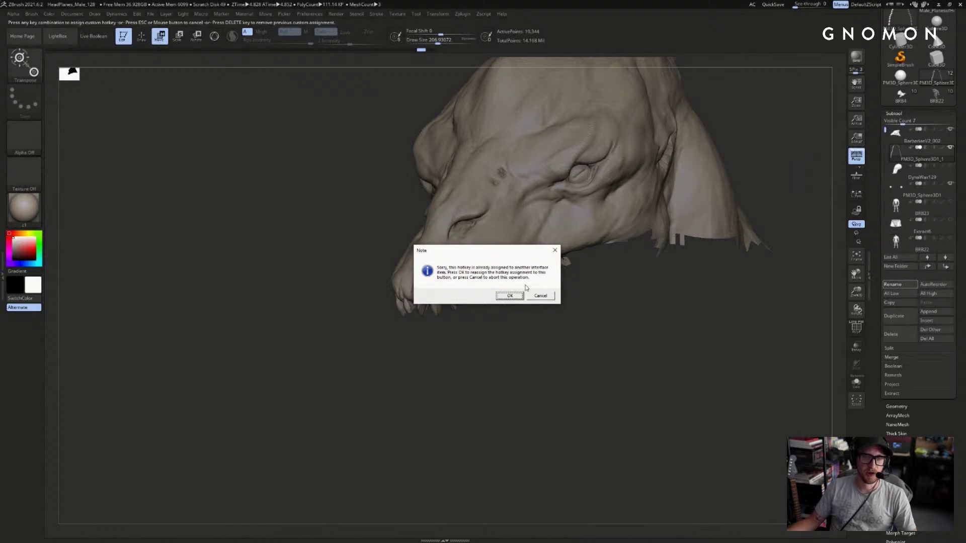
key("Return")
- Rename the upper teeth subtool as Teeth Top
key("w")
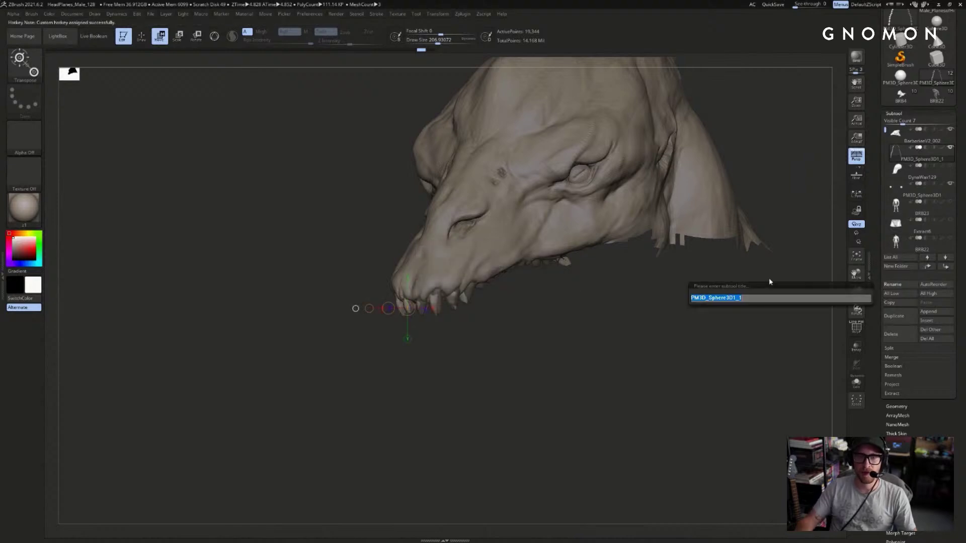
type("Teeth Top")
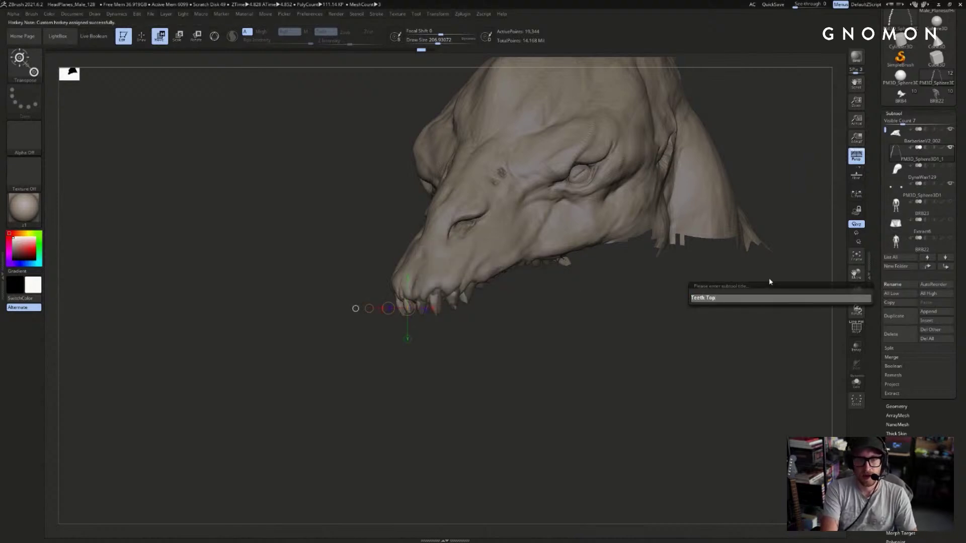
key("Return")
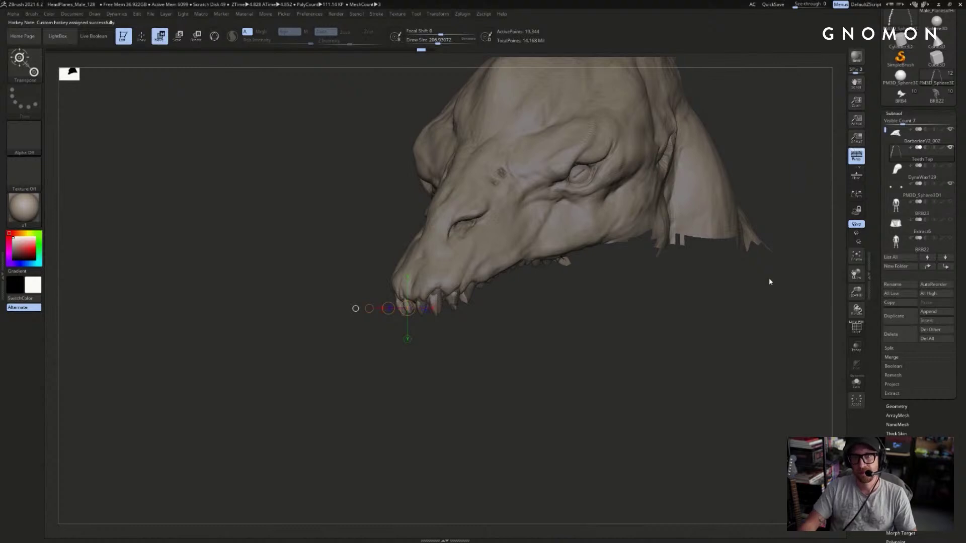
- Rename the head subtool as Head and the tongue subtool as Toungue
left_click(898, 139)
type("wHead")
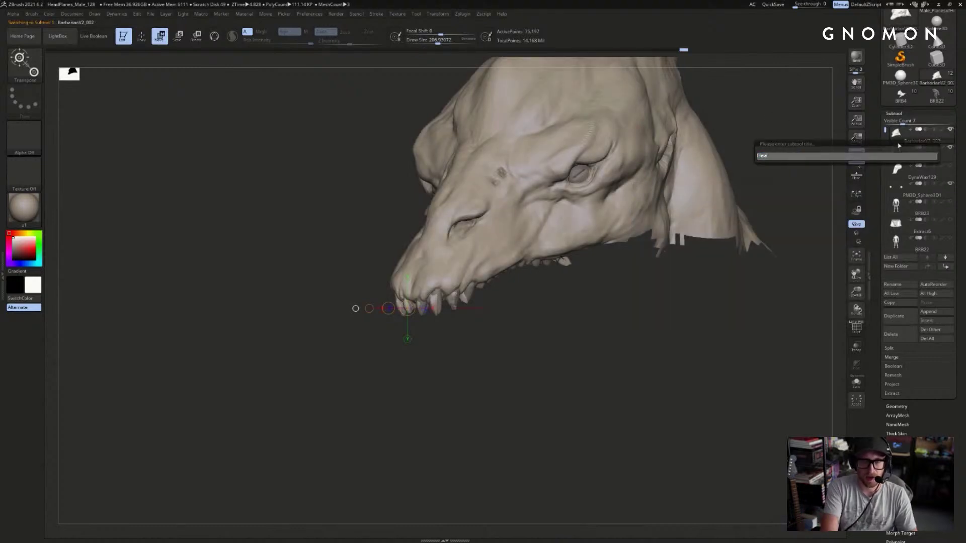
key("Return")
left_click(896, 171)
key("w")
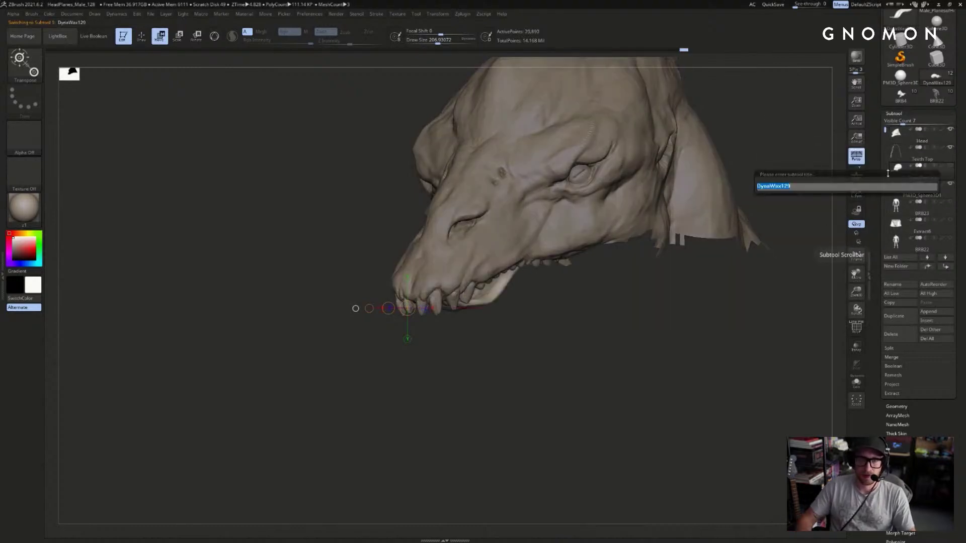
key("Return")
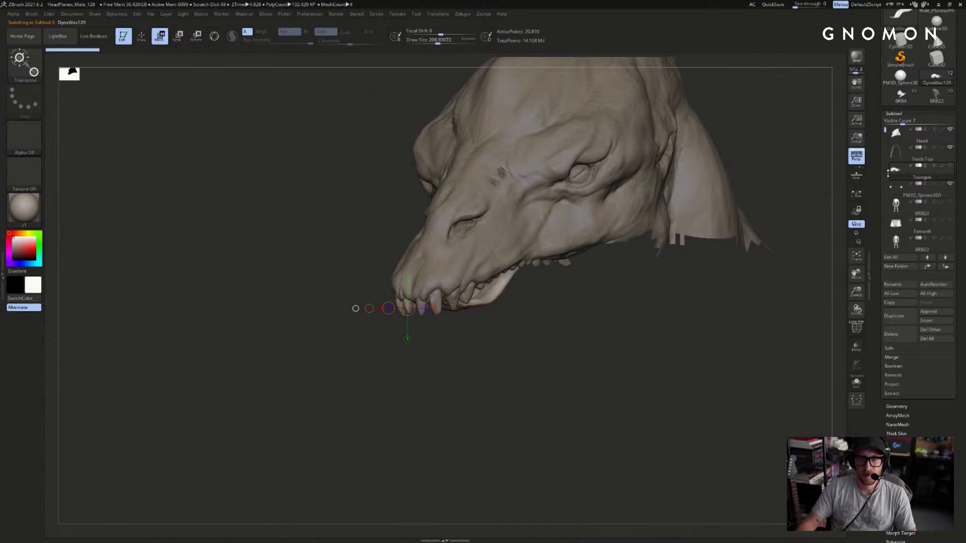
- Rename the eye spheres subtool as Eyeballs
left_click(893, 192)
key("w")
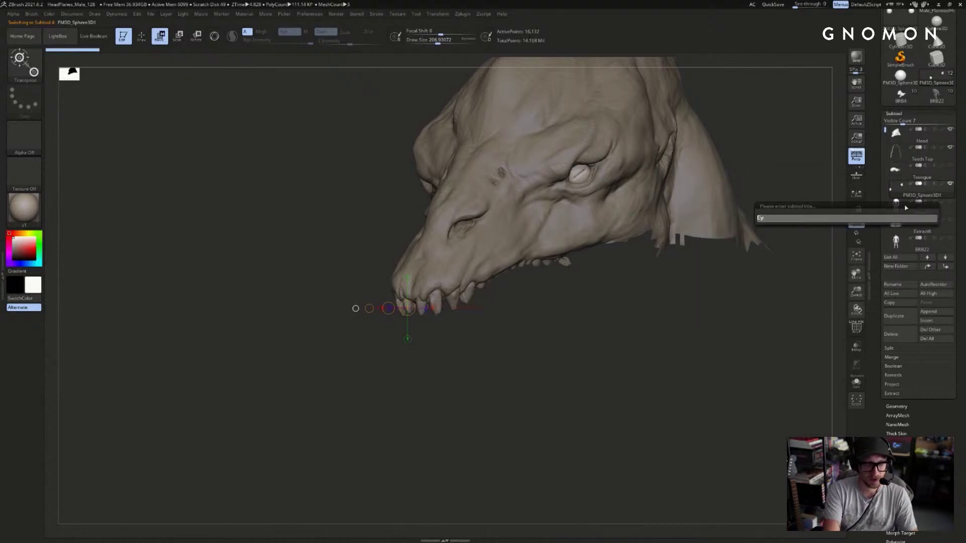
type("Eyeballs")
key("Return")
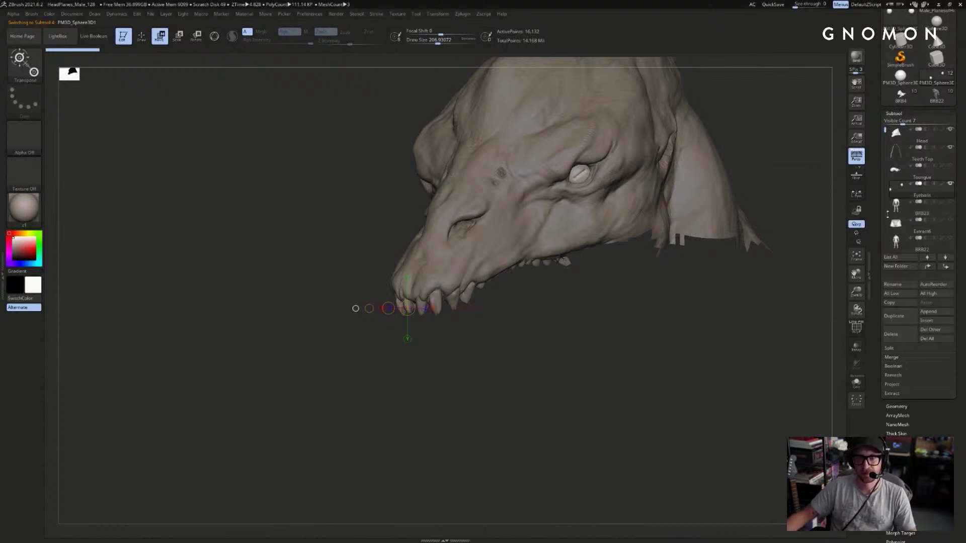
- Select the BRB23 figure subtool, frame and briefly isolate it to identify it, and rename it as Body
left_click(883, 212)
key("f")
key("f")
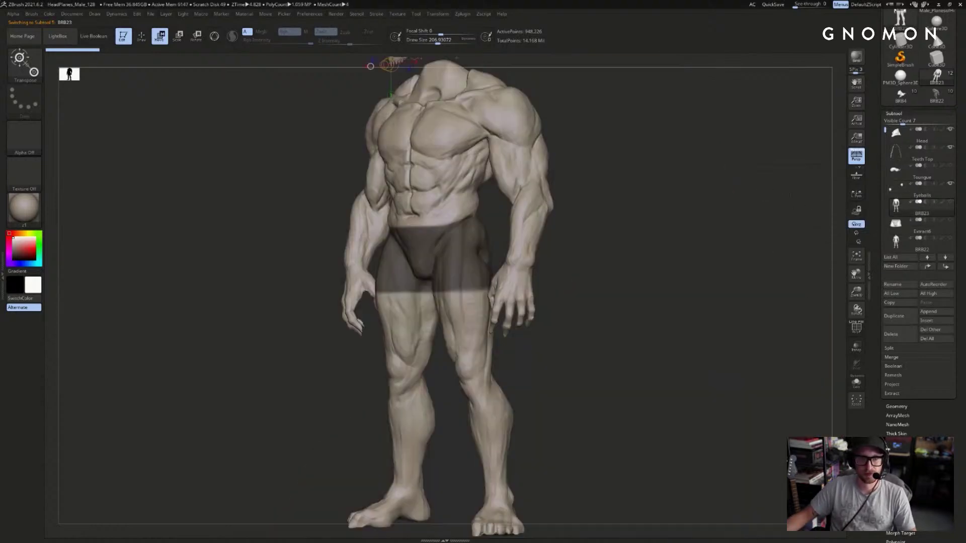
key("shift+s")
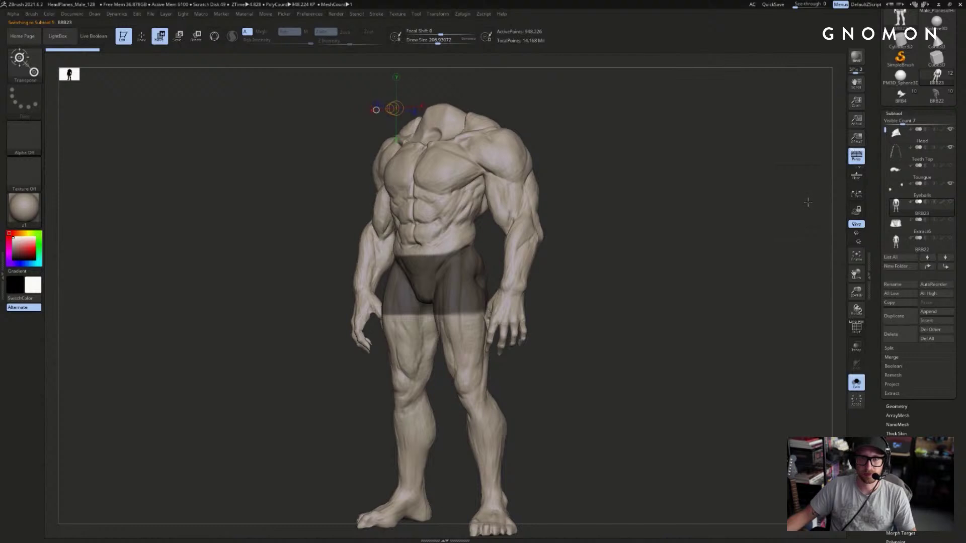
key("shift+s")
key("F2")
type("Bod")
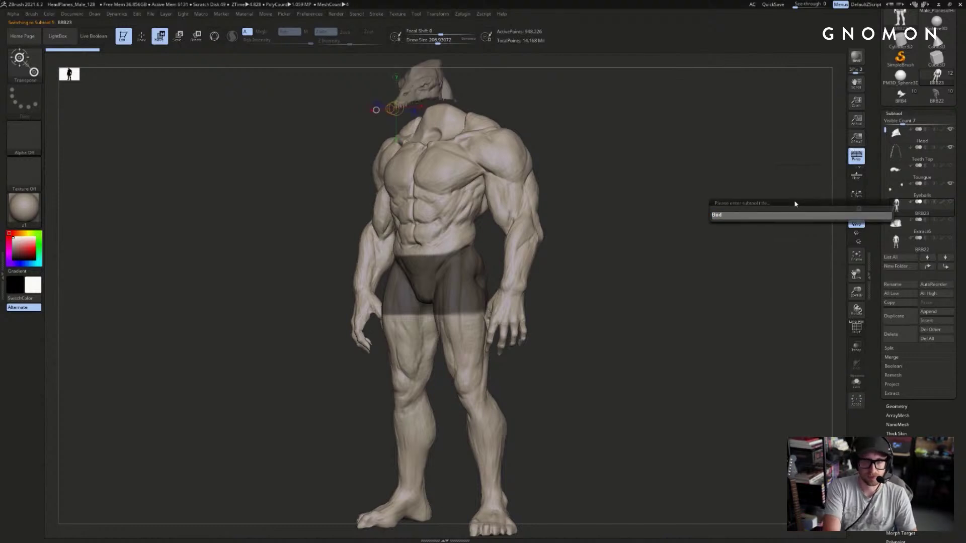
type("y")
key("Return")
- Show the hidden clothing and body subtools, select the head, and review the full character from both sides
left_click(949, 202)
left_click_drag(805, 166, 720, 211, "alt")
key("q")
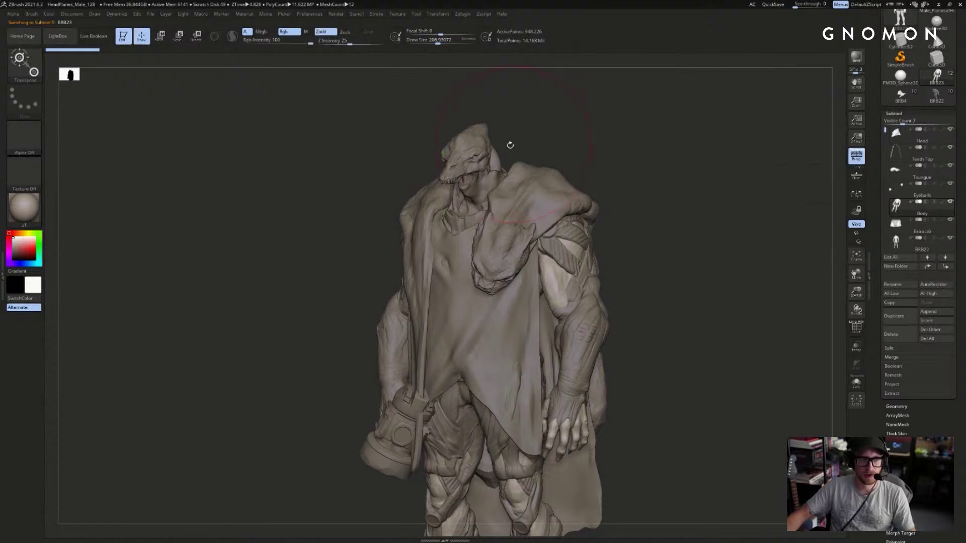
left_click_drag(513, 144, 507, 153, "alt")
left_click(490, 154, "alt")
left_click_drag(561, 127, 683, 132)
mouse_move(710, 169)
left_mouse_down()
mouse_move(730, 145)
mouse_move(741, 156)
left_mouse_up()
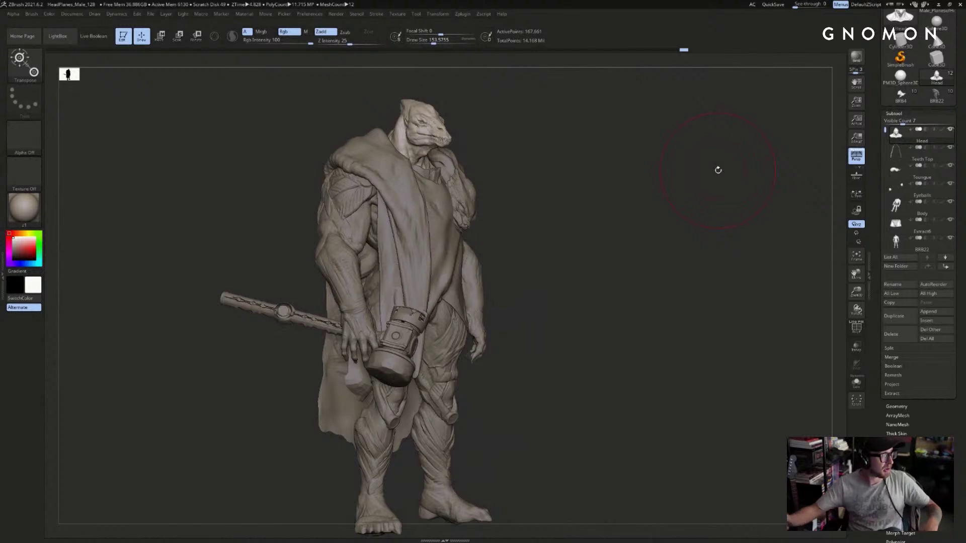
mouse_move(709, 166)
left_mouse_down()
mouse_move(691, 162)
mouse_move(804, 140)
left_mouse_up()
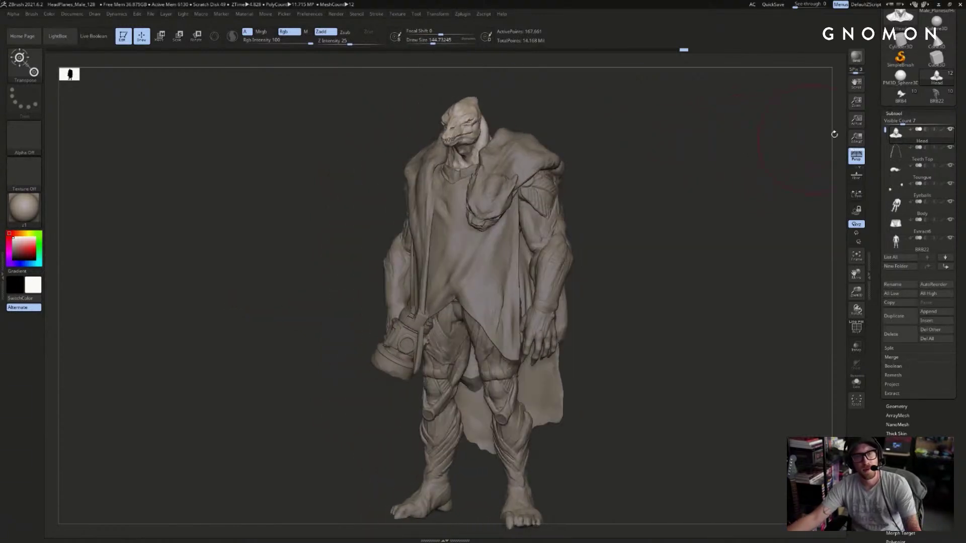
scroll(954, 75, "up", 3)
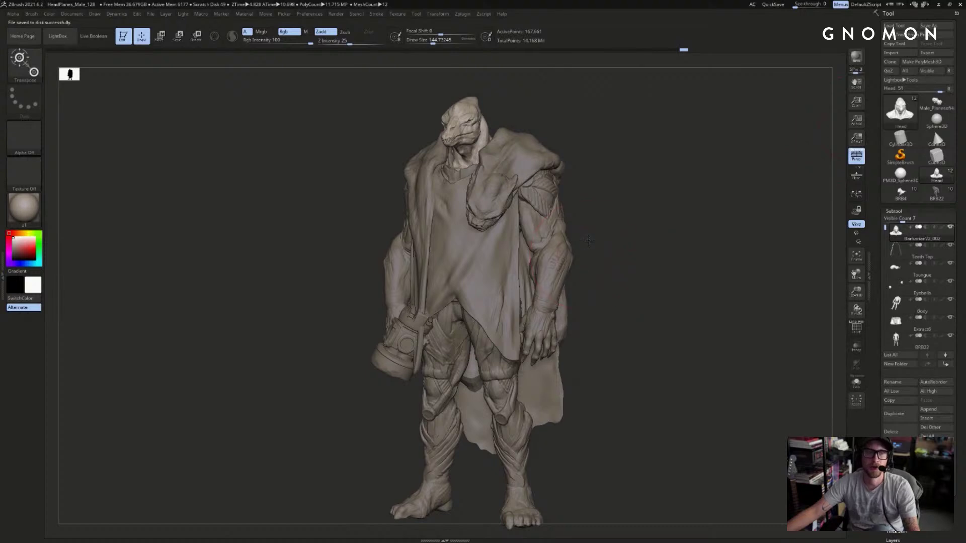
- Isolate the head bust in Solo mode, frame it in three-quarter view, and reduce the brush size
left_click_drag(588, 238, 693, 186)
key("shift+s")
left_click_drag(585, 160, 645, 267)
left_click_drag(704, 120, 661, 226, "alt")
key("bracketleft")
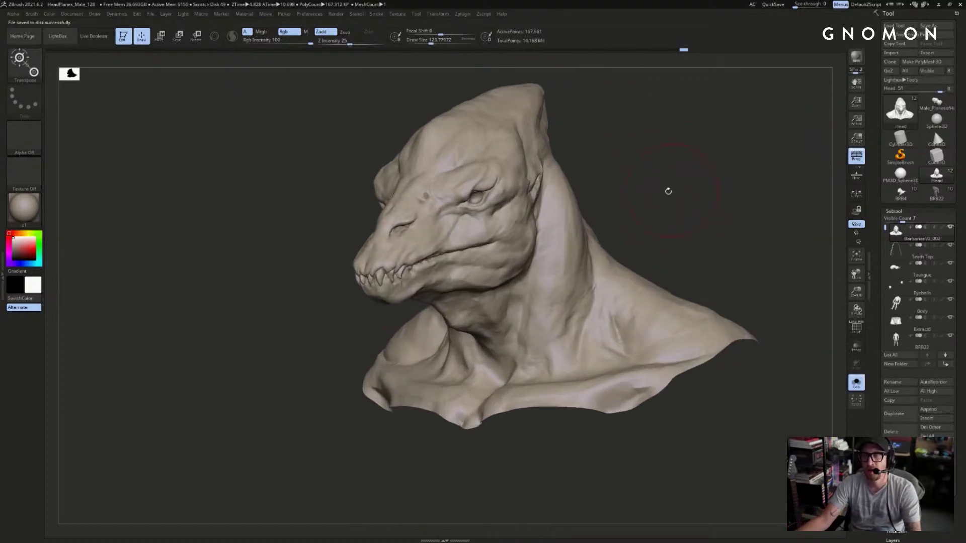
key("s")
left_click_drag(479, 230, 476, 230)
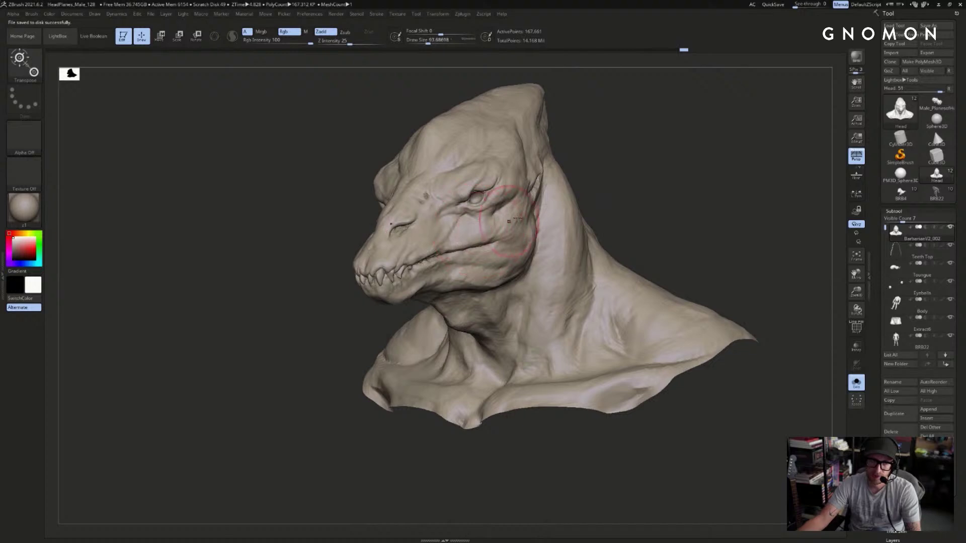
key("shift+s")
key("shift+s")
- Try ClayBuildup strokes along the side of the creature's neck and undo them
key("b")
key("c")
key("b")
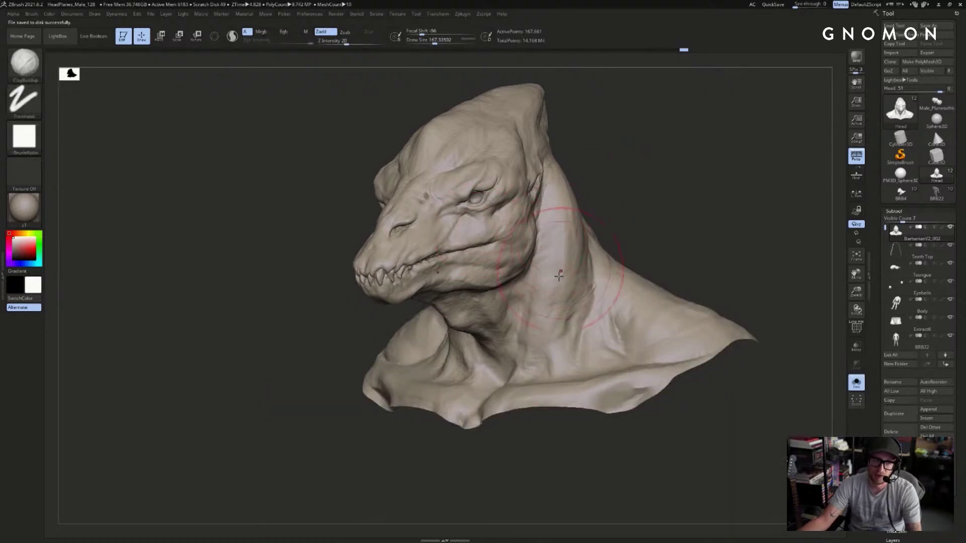
left_click_drag(555, 302, 559, 194)
left_click_drag(659, 213, 593, 228)
key("ctrl+z")
left_click_drag(568, 301, 560, 240)
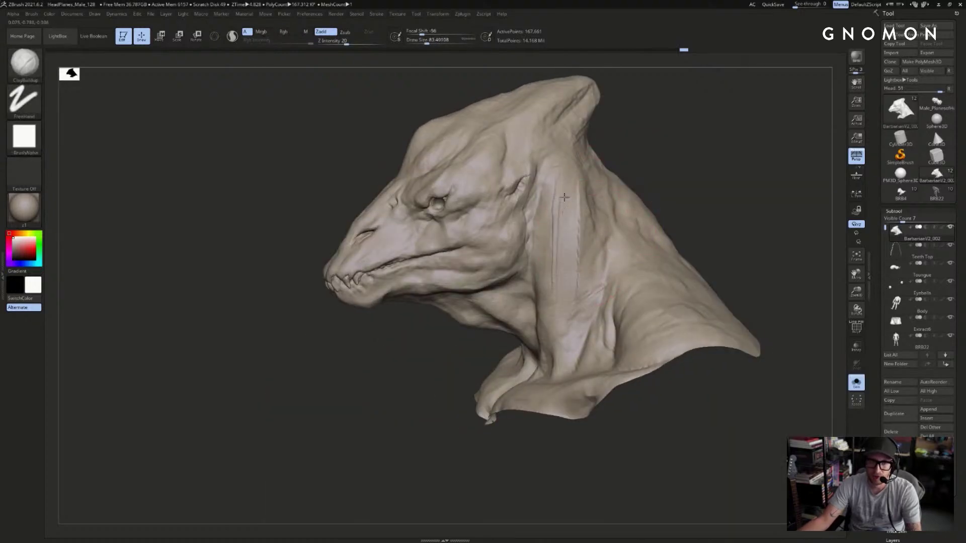
key("ctrl+z")
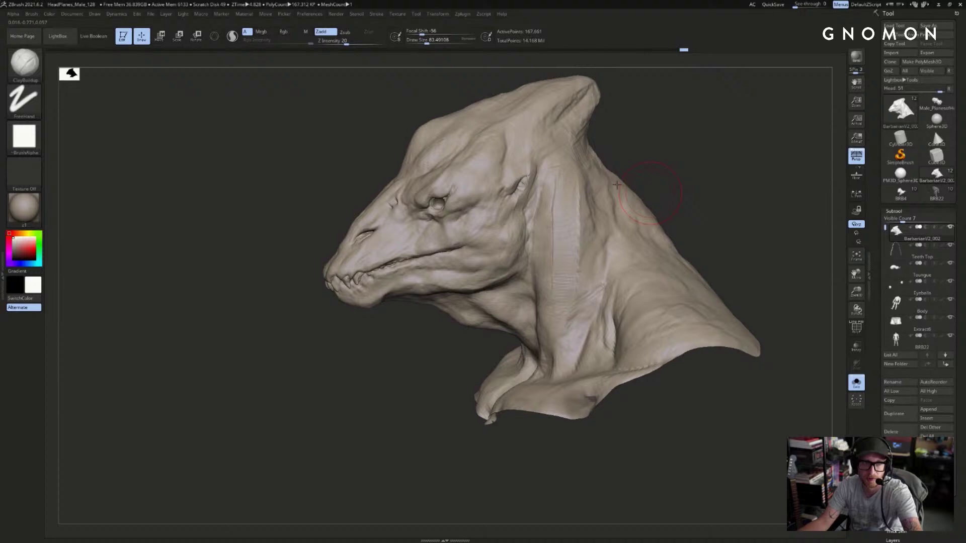
left_click_drag(694, 157, 752, 182)
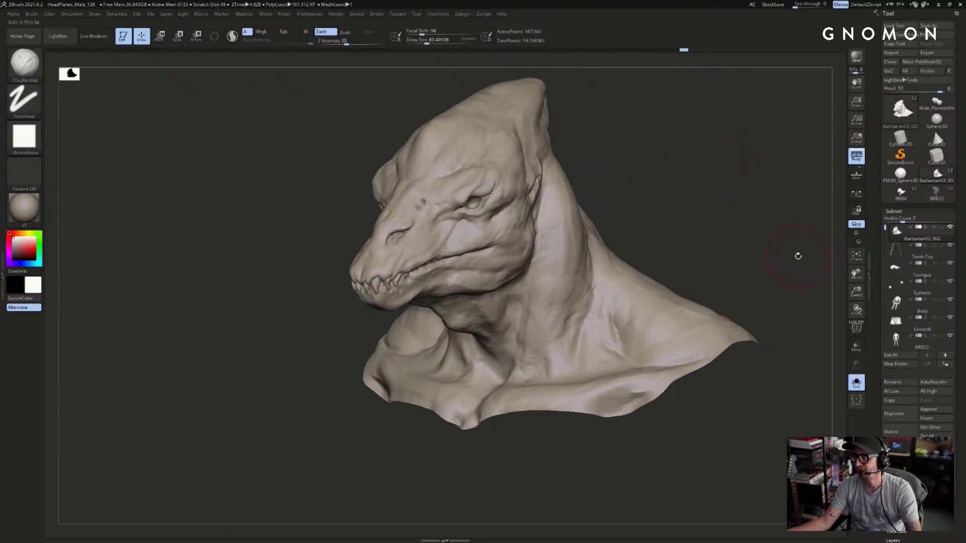
- Show the full character again, switch to the Male_PlanesofHead_128 tool, and frame it in three-quarter view
left_click_drag(609, 142, 687, 189, "shift")
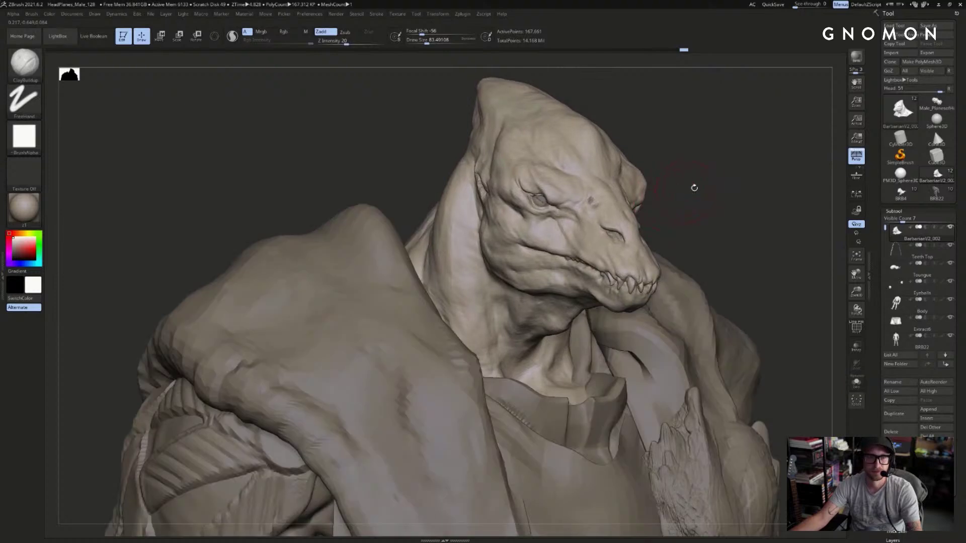
left_click(936, 104)
key("f")
left_click_drag(750, 154, 582, 166, "shift")
key("ctrl")
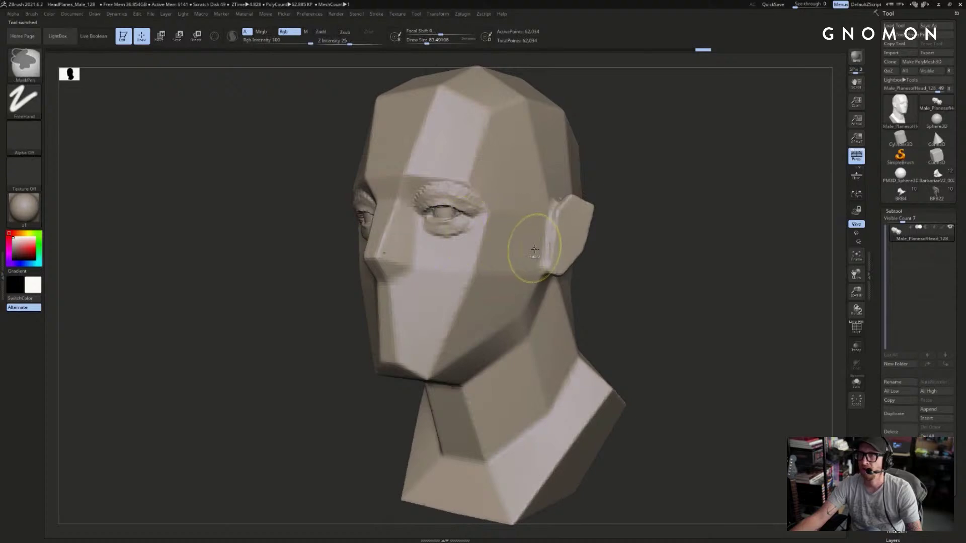
- Step back through the planar head's undo history to the state before any eye sculpting
key("ctrl+z")
key("ctrl+z")
key("ctrl+z")
key("ctrl+z")
key("ctrl+z")
key("ctrl+z")
key("ctrl+z")
key("ctrl+z")
key("ctrl+z")
key("ctrl+z")
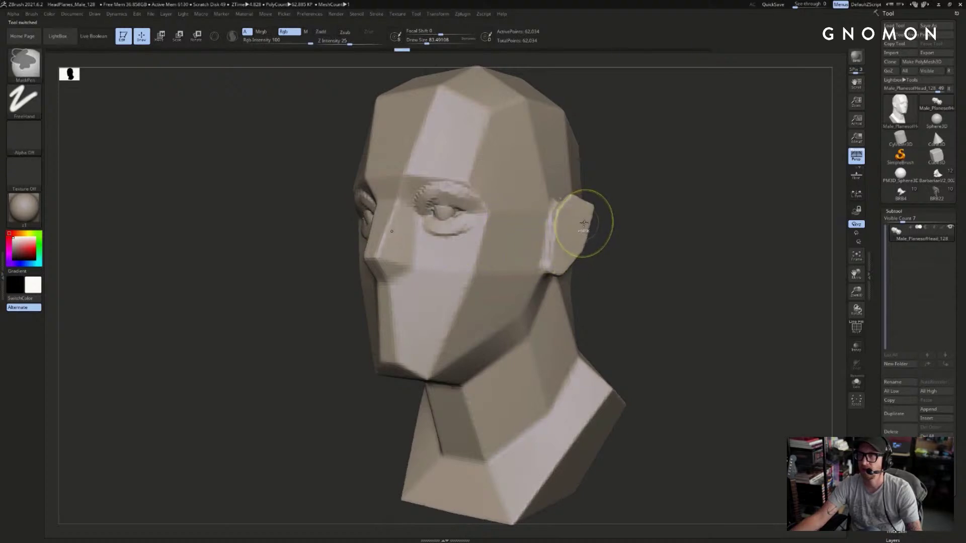
key("ctrl+z")
key("ctrl+z")
key("ctrl+z")
key("ctrl+z")
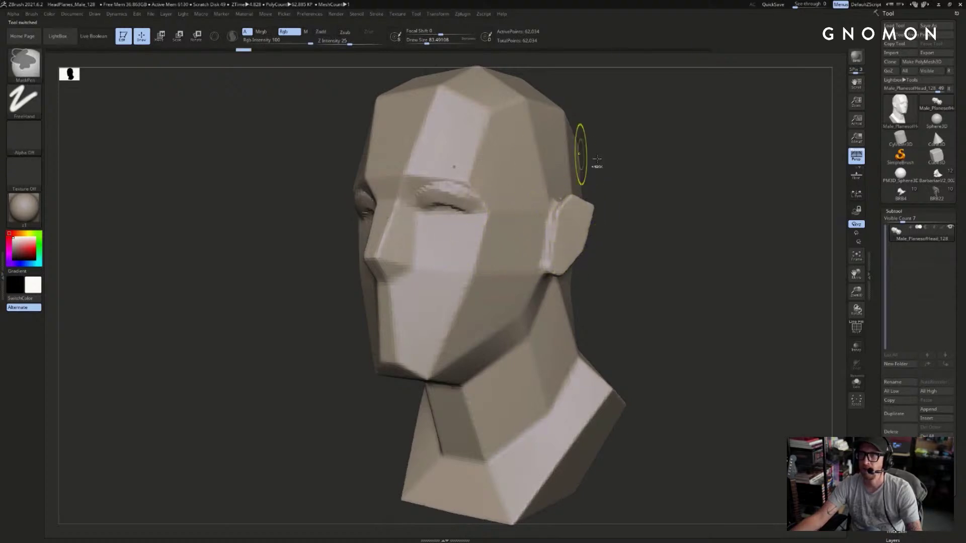
key("ctrl+z")
key("ctrl+z")
key("ctrl+z")
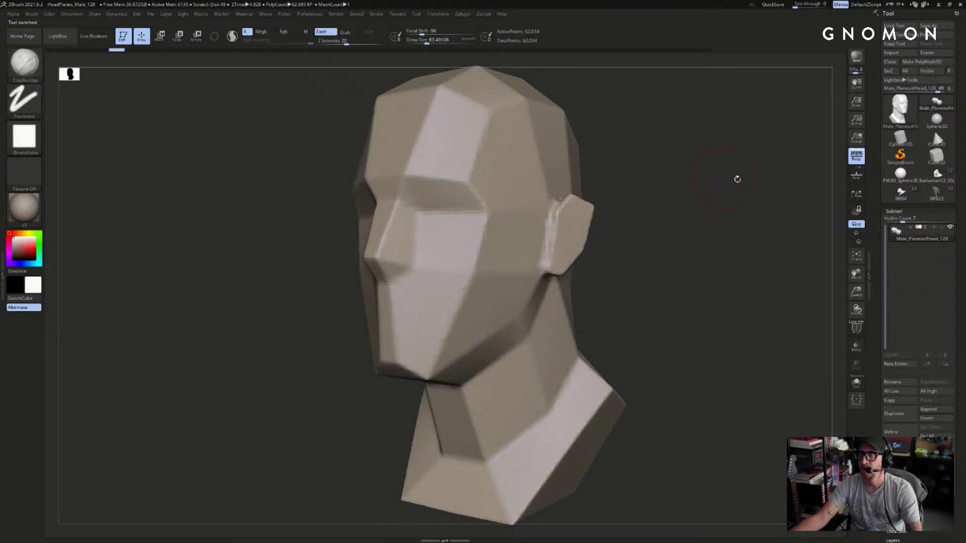
- Remesh the planar head with DynaMesh and slightly enlarge the ClayBuildup brush
mouse_move(697, 140)
left_mouse_down("ctrl")
mouse_move(206, 437)
mouse_move(239, 343)
mouse_move(626, 238)
left_mouse_up("ctrl")
left_click_drag(603, 180, 586, 182)
key("s")
left_click_drag(488, 251, 491, 252)
mouse_move(689, 174)
left_mouse_down()
mouse_move(658, 176)
mouse_move(647, 161)
mouse_move(641, 169)
mouse_move(665, 192)
mouse_move(724, 197)
left_mouse_up()
key("s")
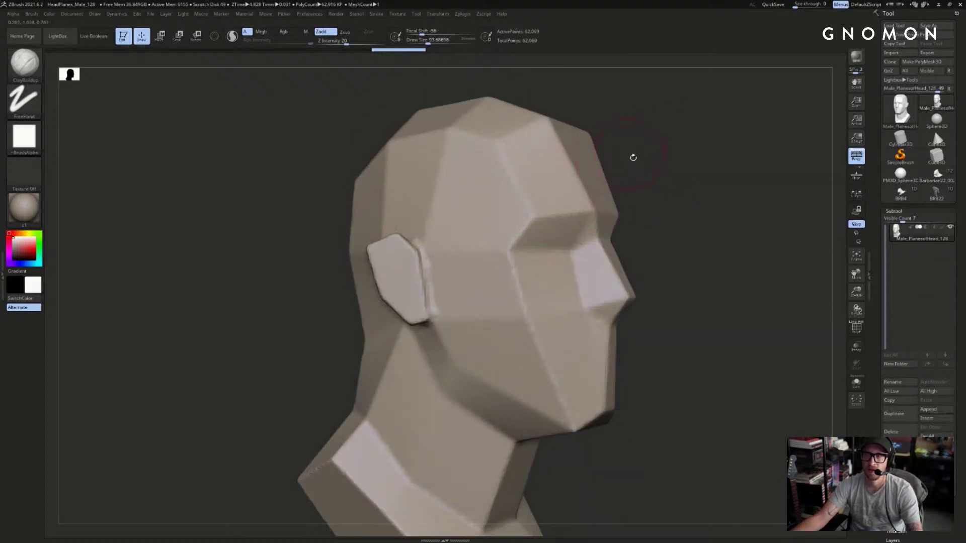
- Use the Clay brush to form a flat plane along the brow ridge, undoing the trial strokes
left_click_drag(670, 164, 668, 169)
key("b")
key("c")
key("l")
key("s")
left_click_drag(566, 201, 568, 201)
left_click_drag(677, 193, 660, 198)
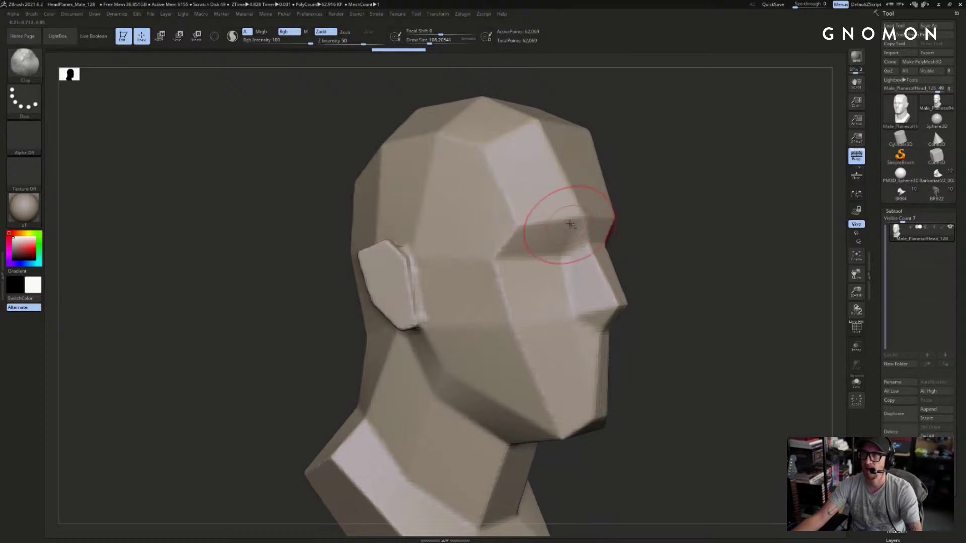
mouse_move(560, 220)
left_mouse_down()
mouse_move(513, 224)
mouse_move(571, 217)
mouse_move(545, 220)
mouse_move(556, 220)
left_mouse_up()
key("ctrl+z")
key("ctrl+z")
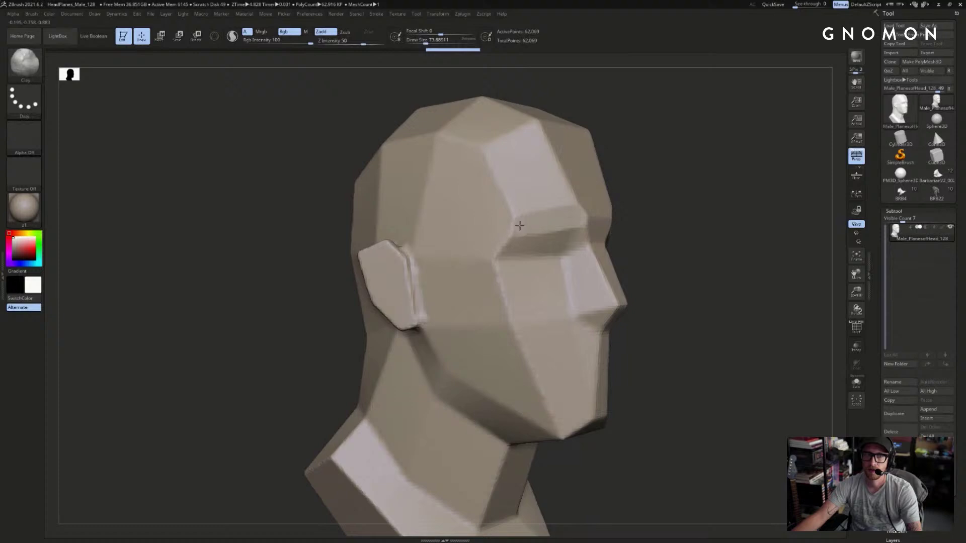
- Add Clay strokes to the lower cheek and the outer edge of the eye socket to break up the planes
left_click_drag(684, 191, 715, 185)
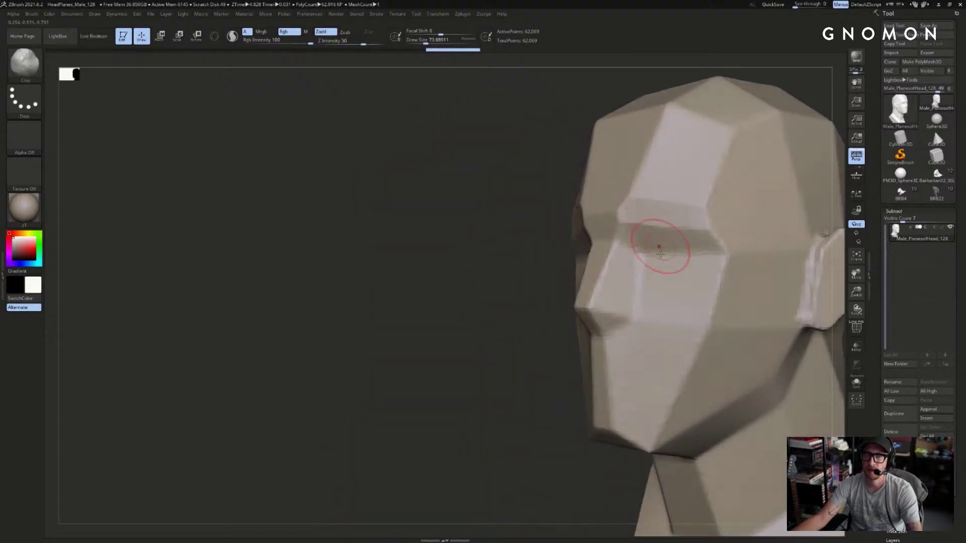
mouse_move(530, 267)
left_mouse_down()
mouse_move(560, 253)
mouse_move(563, 295)
left_mouse_up()
left_click_drag(593, 254, 582, 265, "alt")
left_click_drag(490, 289, 476, 297)
left_click_drag(663, 341, 640, 379)
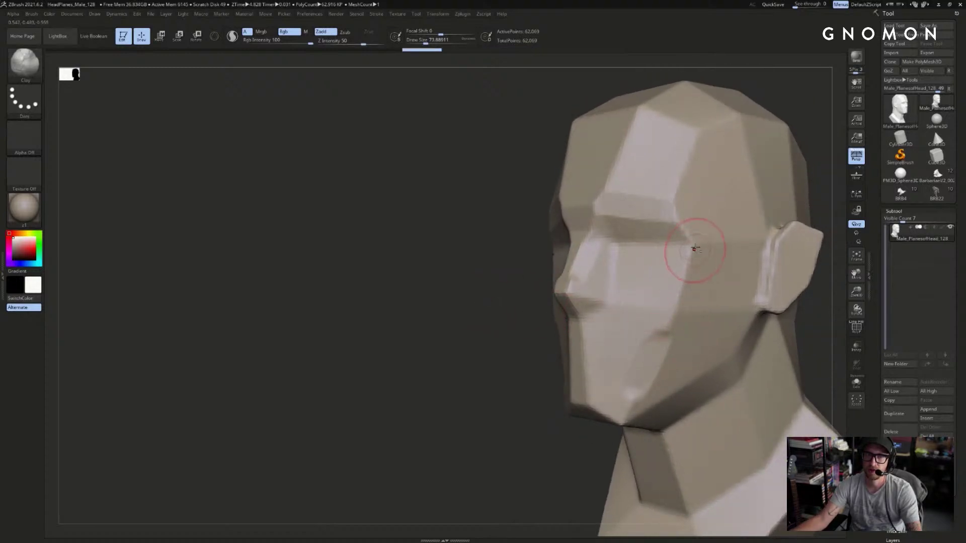
left_click_drag(690, 259, 687, 269)
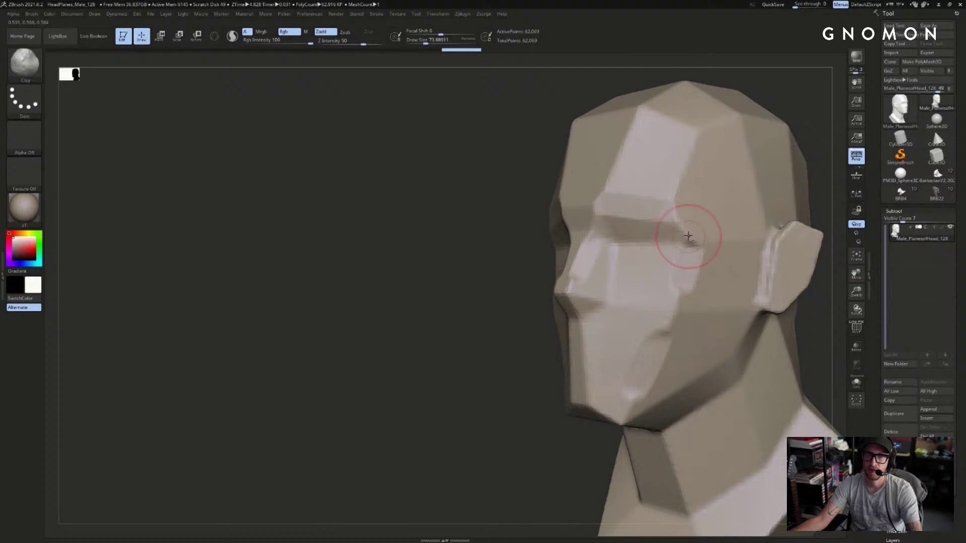
key("ctrl+shift+z")
right_click_drag(655, 233, 730, 236)
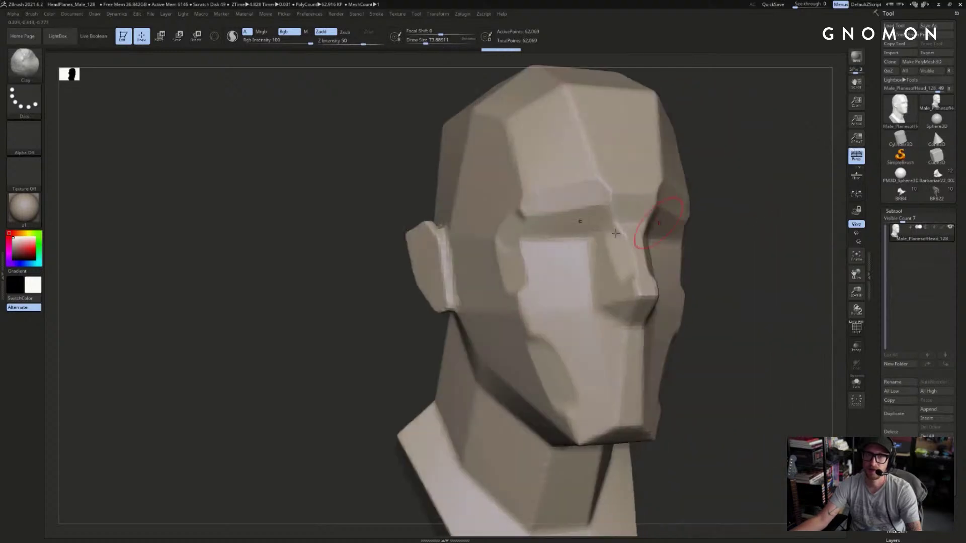
- Sculpt the cheekbone with the ClayBuildup brush, from beneath the eye back toward the ear
key("b")
key("c")
key("b")
mouse_move(557, 296)
left_mouse_down()
mouse_move(509, 297)
mouse_move(467, 256)
left_mouse_up()
key("ctrl+z")
right_click_drag(730, 216, 388, 280, "ctrl")
right_click_drag(739, 150, 759, 143)
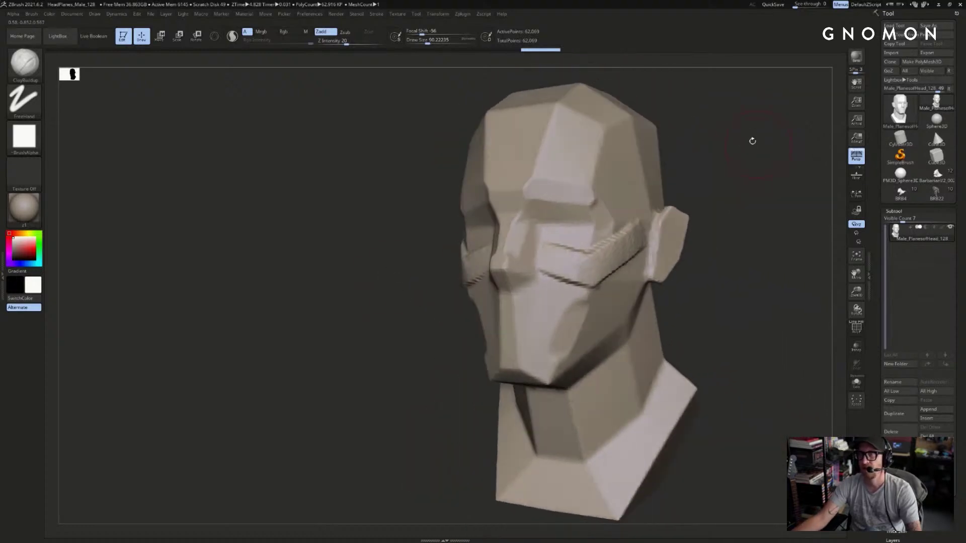
- Step back and forth through the undo history to compare the planar head before and after the Clay and ClayBuildup strokes
key("ctrl+z")
key("ctrl+z")
key("ctrl+z")
key("ctrl+z")
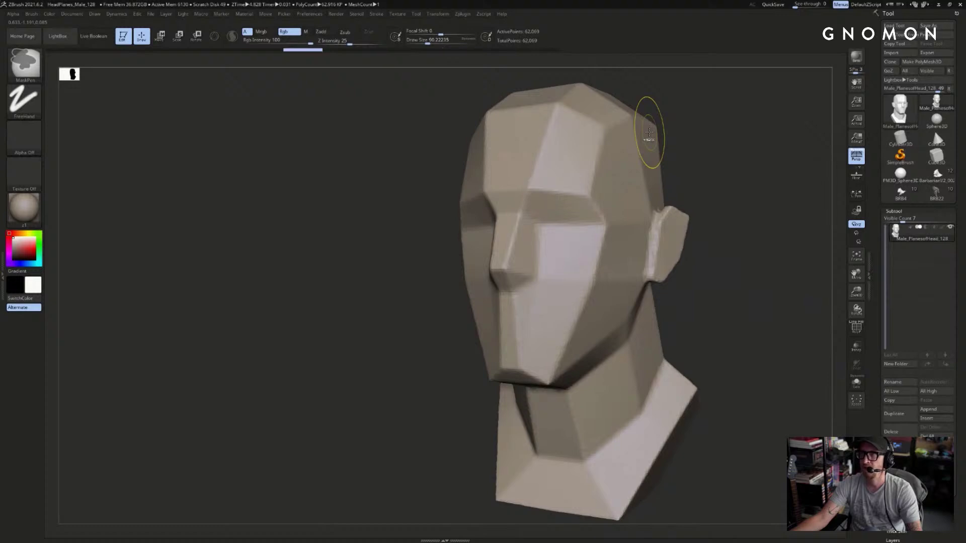
key("ctrl+shift+z")
key("ctrl+shift+z")
key("ctrl+shift+z")
key("ctrl+shift+z")
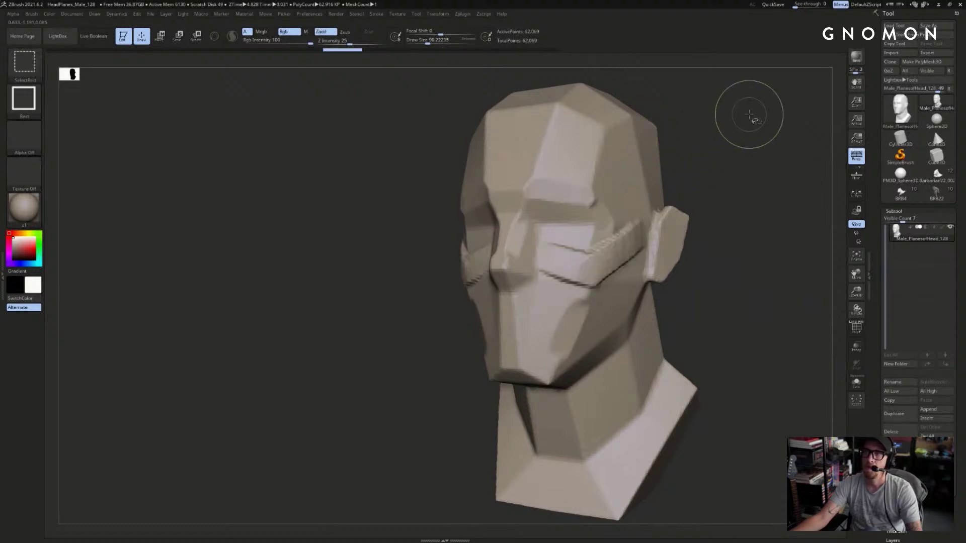
right_click_drag(755, 149, 749, 151)
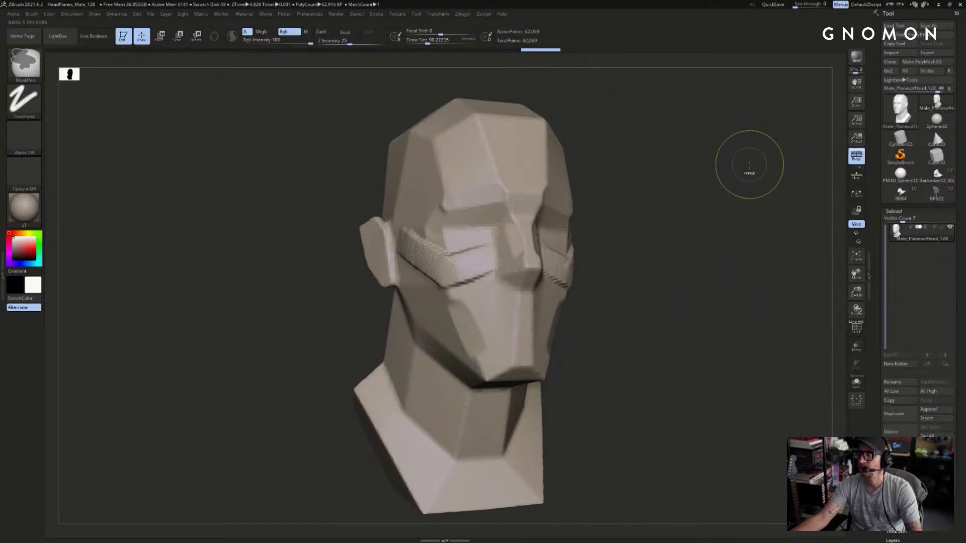
- Undo the strokes on the cheekbone, lower cheek and outer eye socket to restore their flat planes
key("ctrl+z")
key("ctrl+z")
key("ctrl+z")
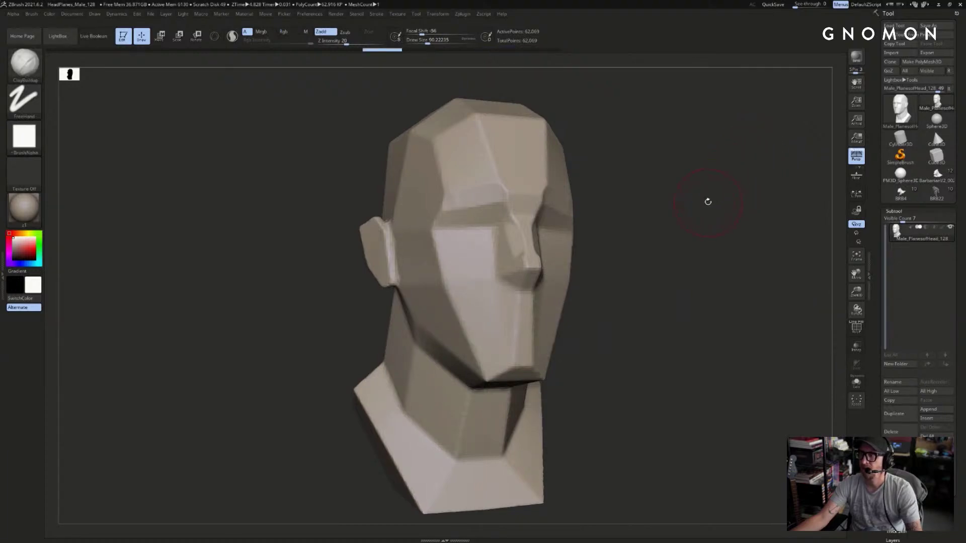
right_click_drag(712, 196, 749, 184)
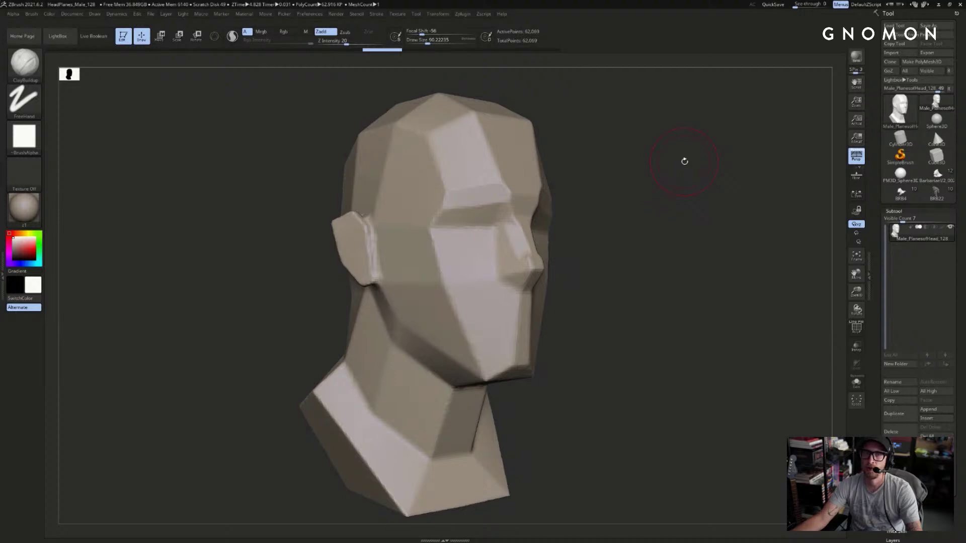
right_click_drag(629, 161, 683, 174)
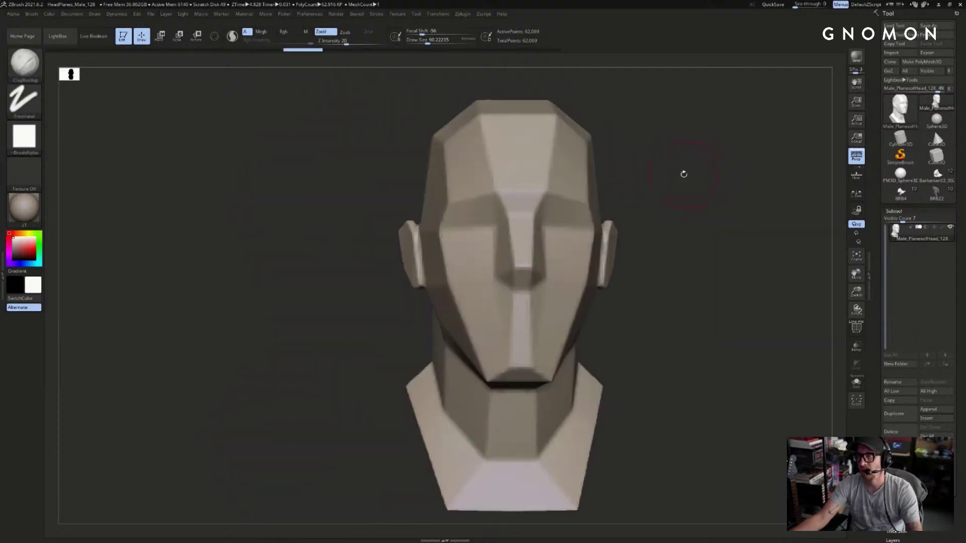
left_click_drag(704, 177, 667, 134, "alt")
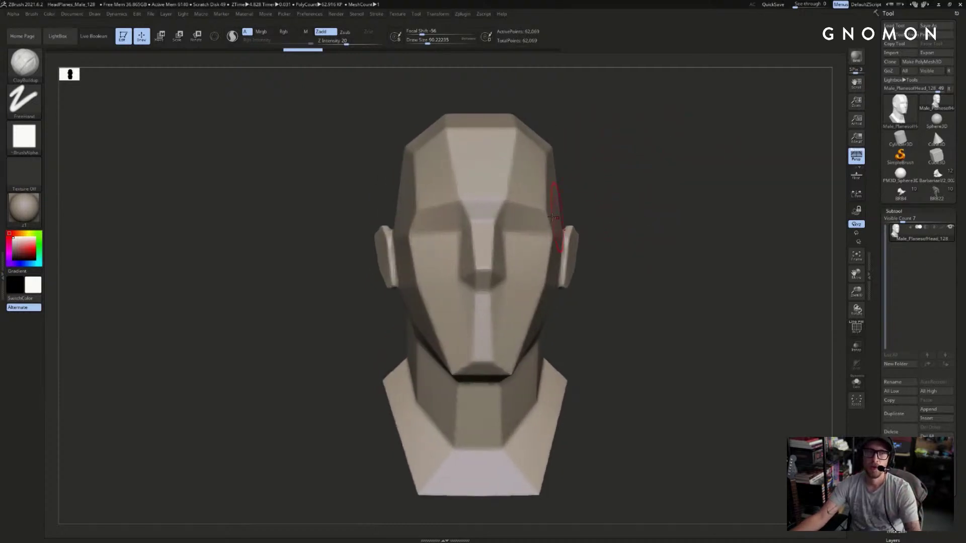
- Carve rounded eye sockets under the brow on both sides with the DamStandard brush
key("b")
key("d")
key("s")
key("s")
left_click_drag(522, 218, 517, 218)
left_click_drag(676, 196, 636, 203)
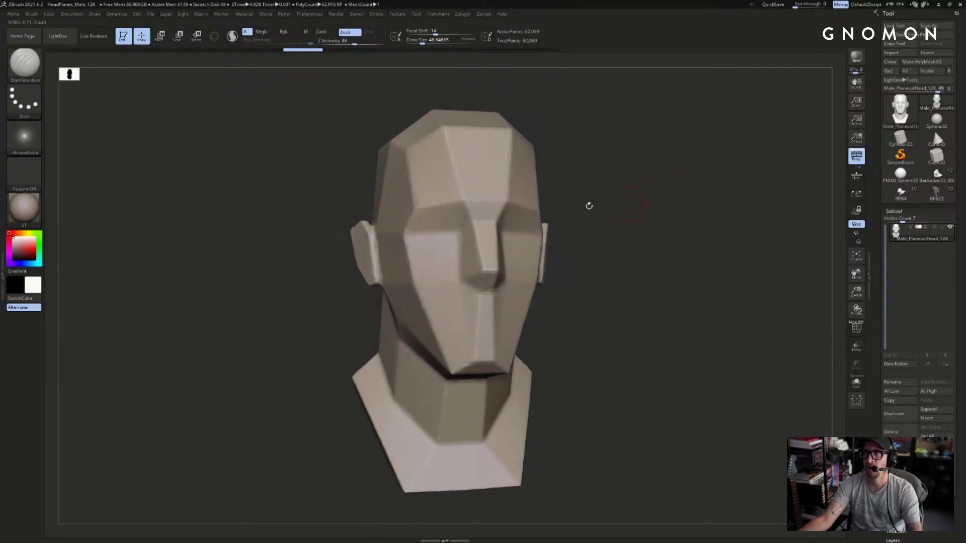
mouse_move(437, 230)
left_mouse_down()
mouse_move(446, 241)
mouse_move(476, 221)
mouse_move(435, 238)
mouse_move(455, 220)
mouse_move(442, 226)
left_mouse_up()
key("ctrl+z")
mouse_move(634, 167)
left_mouse_down()
mouse_move(606, 170)
mouse_move(564, 209)
mouse_move(493, 237)
mouse_move(609, 207)
left_mouse_up()
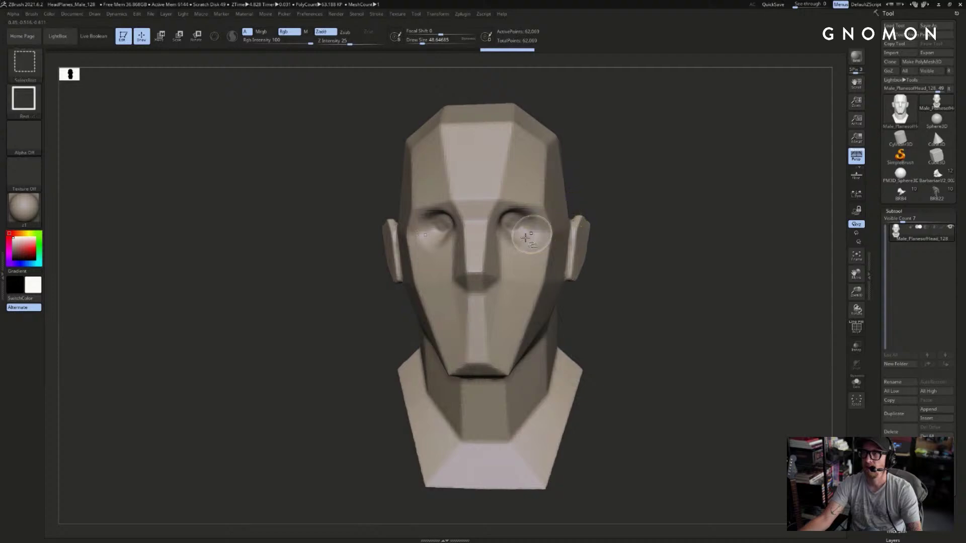
- Refine the sockets with DamStandard folds around the lower eyelids, checking them by undoing and redoing the strokes
key("ctrl+z")
key("ctrl+z")
key("ctrl+shift+z")
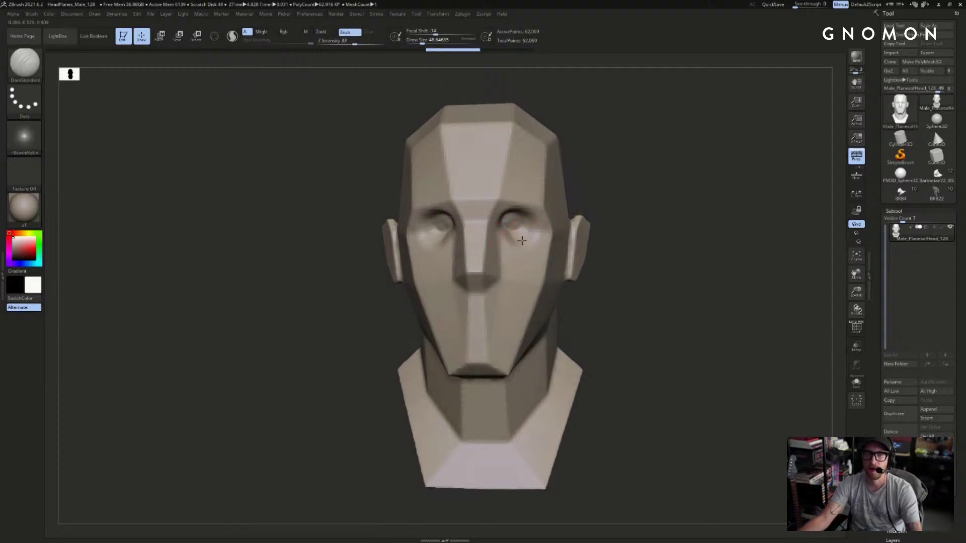
key("ctrl+shift+z")
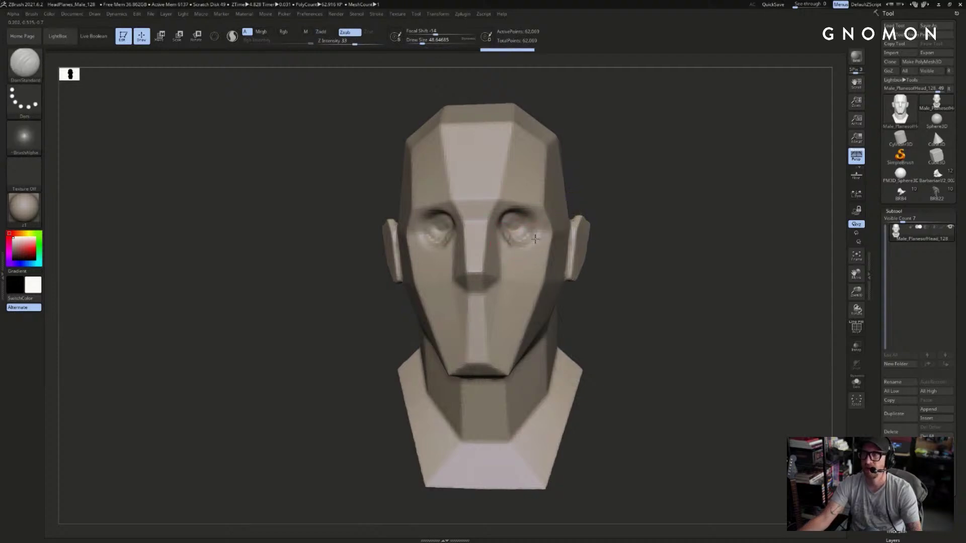
key("ctrl+z")
key("ctrl+shift+z")
key("ctrl+shift+z")
- Flatten the tip of the nose with the Clay brush
left_click_drag(603, 221, 626, 213)
key("b")
key("c")
key("l")
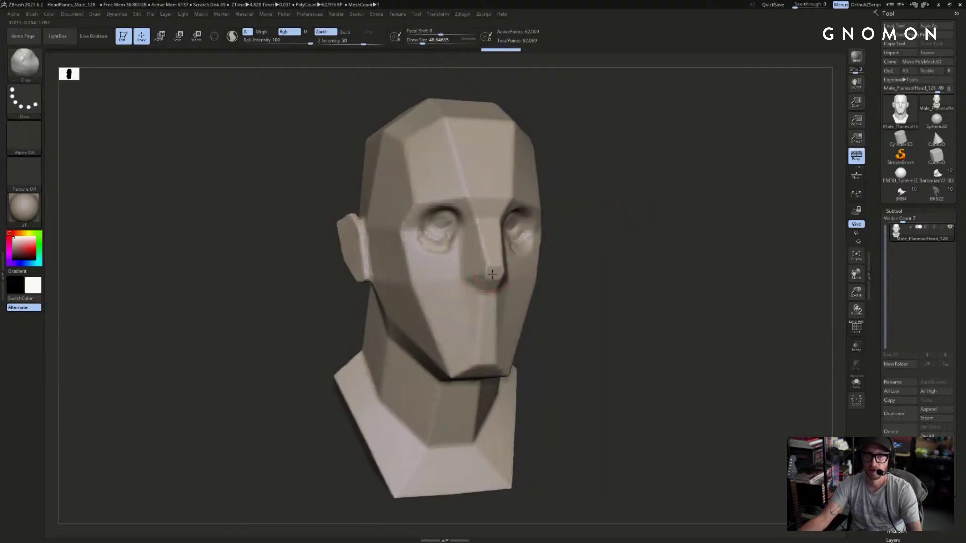
mouse_move(492, 272)
left_mouse_down()
mouse_move(485, 275)
mouse_move(488, 262)
left_mouse_up()
key("ctrl+z")
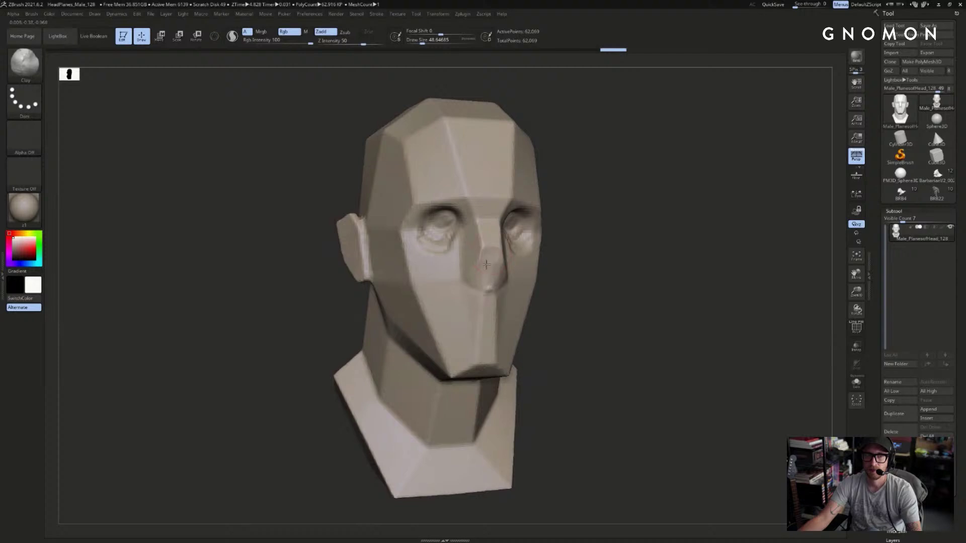
key("ctrl+shift+z")
key("ctrl+shift+z")
- Cut a skull-like nasal opening into the flattened nose with the DamStandard brush
key("b")
key("d")
key("s")
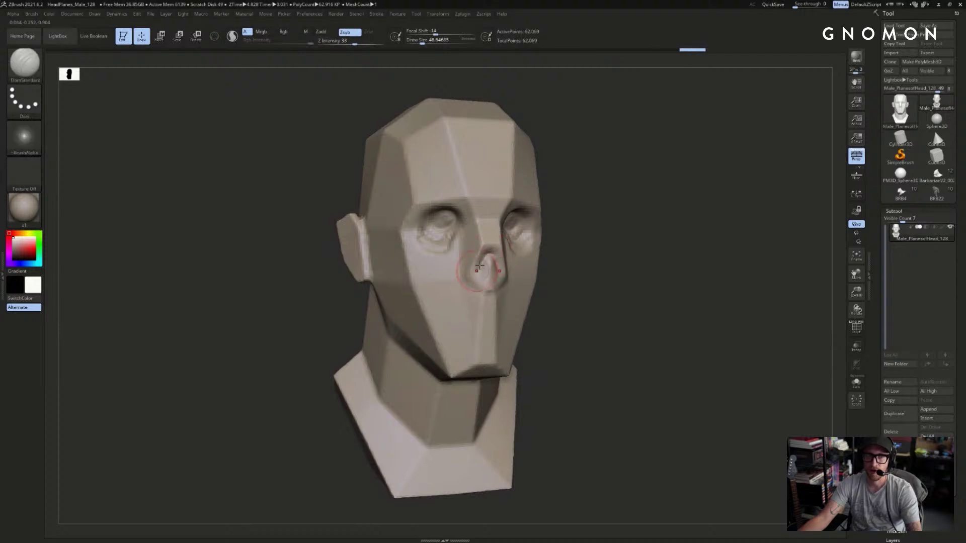
left_click_drag(487, 261, 488, 262)
key("ctrl+shift+z")
key("ctrl+shift+z")
key("s")
- Build up the form inside the nasal opening with a smaller ClayBuildup brush
key("b")
key("c")
key("l")
key("b")
key("c")
key("b")
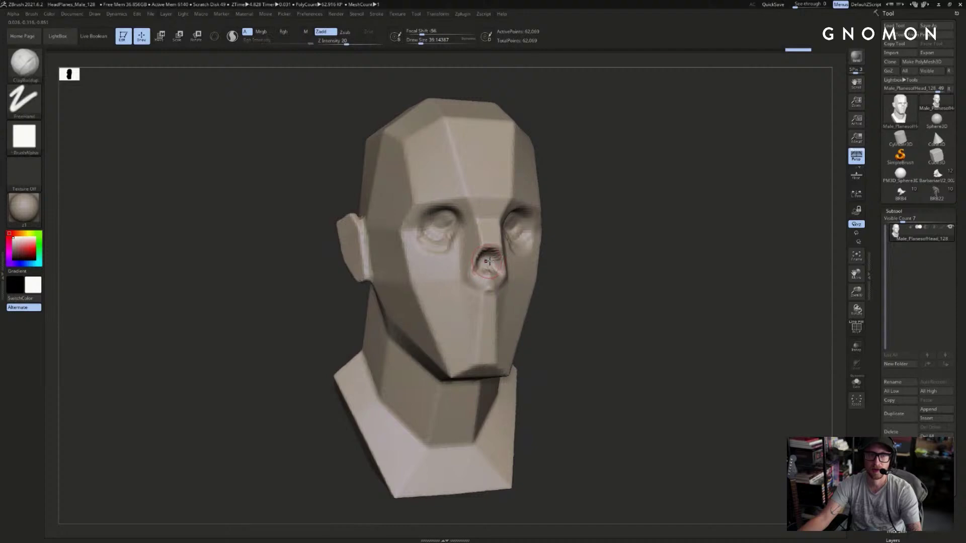
key("ctrl+z")
key("ctrl+z")
key("ctrl+z")
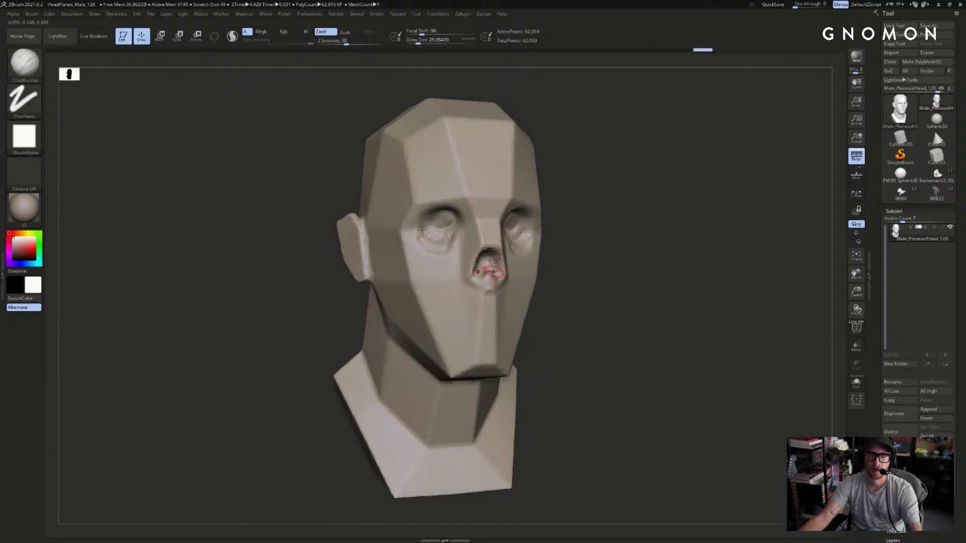
key("ctrl+shift+z")
- Pull the lower side of the nasal opening into shape with the SnakeHook brush
key("b")
key("s")
key("h")
left_click_drag(550, 255, 498, 279)
key("s")
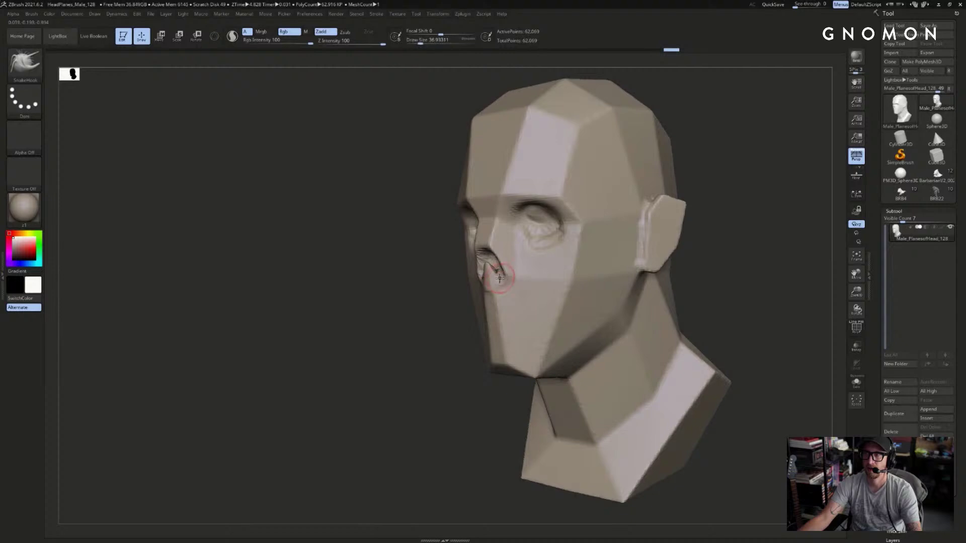
left_click_drag(406, 299, 438, 297)
left_click_drag(691, 182, 632, 183, "alt")
- Sculpt the bridge of the nose and the inner brow with the ClayBuildup brush
key("b")
key("c")
key("b")
key("s")
mouse_move(468, 232)
left_mouse_down()
mouse_move(460, 225)
mouse_move(468, 237)
left_mouse_up()
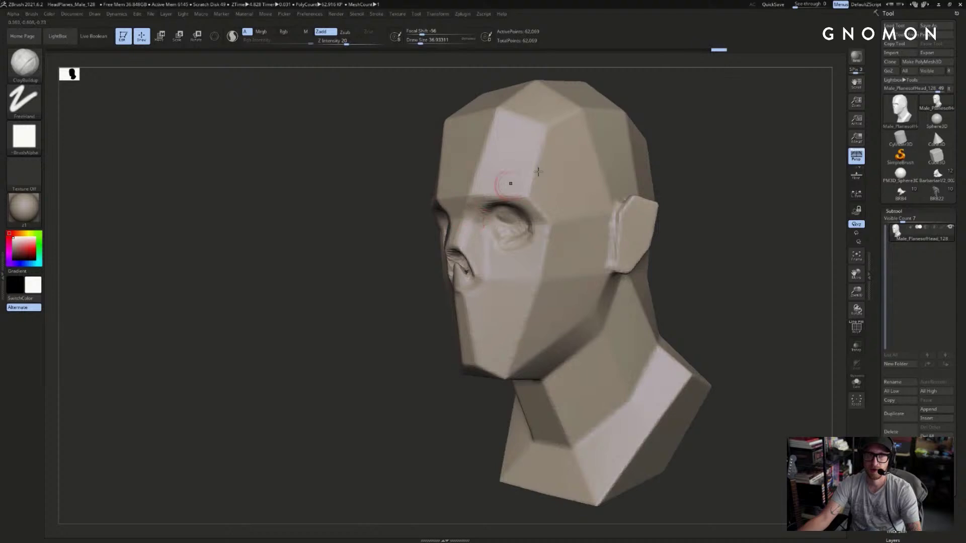
left_click_drag(652, 142, 663, 139)
left_click_drag(473, 202, 467, 212)
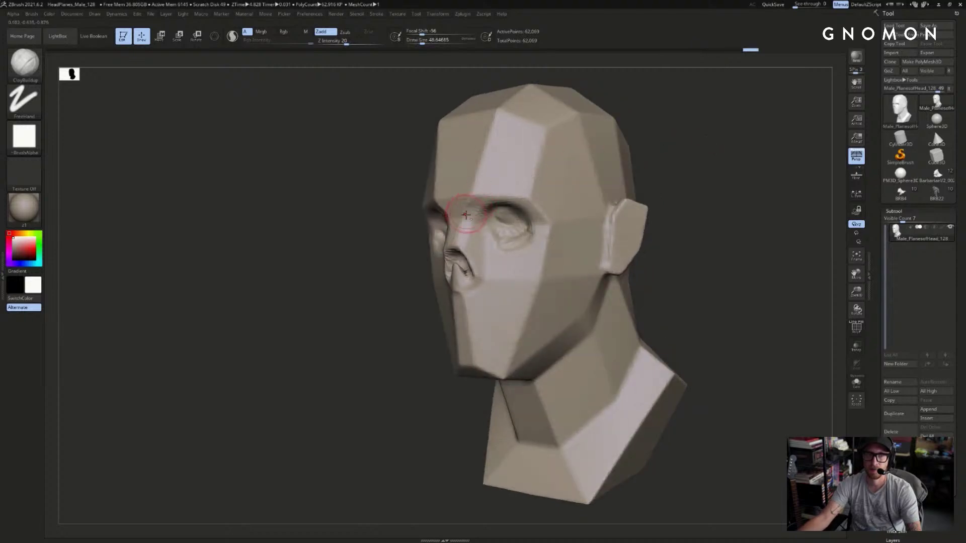
- Try rectangular masks across the face and forehead, and clear them
mouse_move(307, 203)
left_mouse_down("ctrl")
mouse_move(509, 308)
mouse_move(557, 302)
left_mouse_up("ctrl")
left_click_drag(724, 90, 656, 90, "ctrl")
left_click_drag(592, 99, 474, 158, "ctrl")
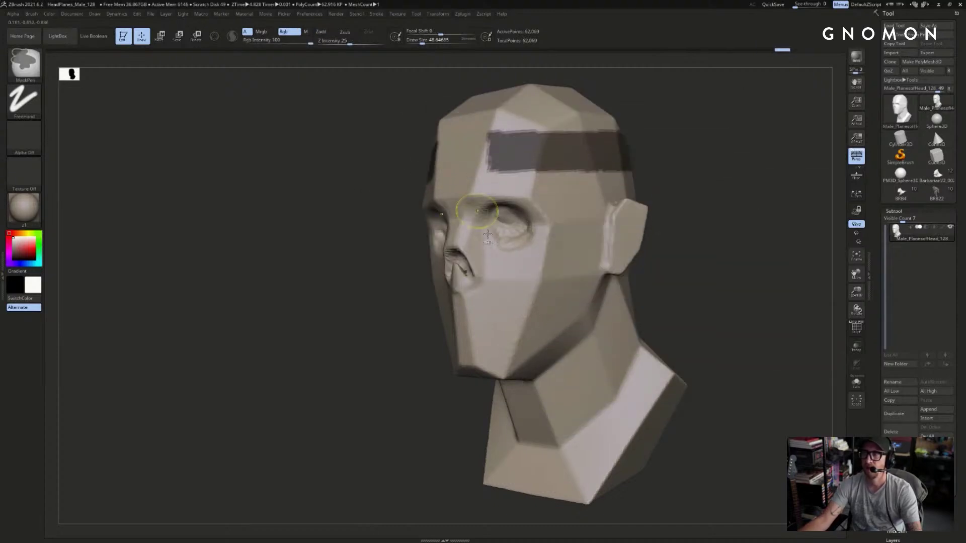
mouse_move(375, 294)
left_mouse_down("ctrl")
mouse_move(576, 211)
mouse_move(503, 215)
left_mouse_up("ctrl")
- Adjust the brush size and shape the area around the nasal opening with the Move brush
key("s")
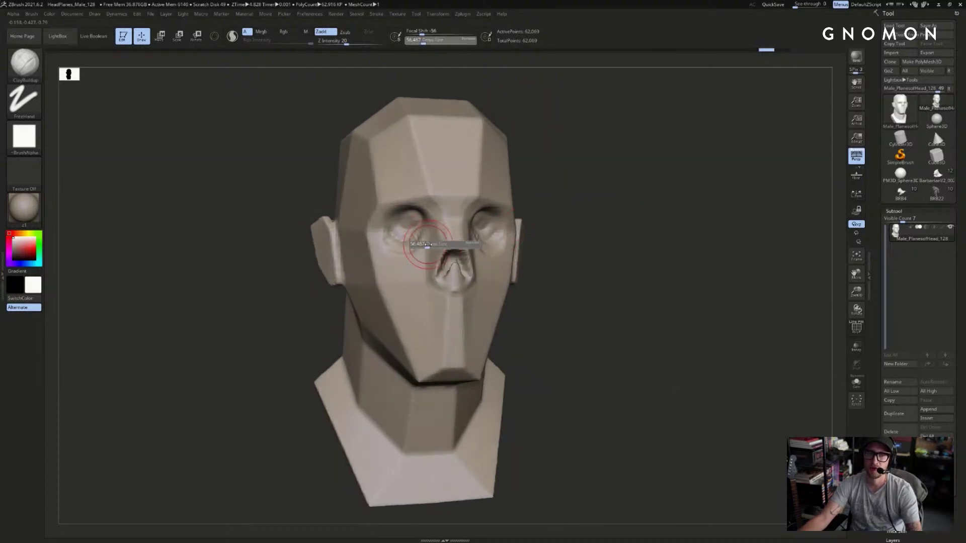
left_click_drag(444, 244, 448, 244)
key("b")
key("m")
key("v")
left_click_drag(603, 203, 568, 199)
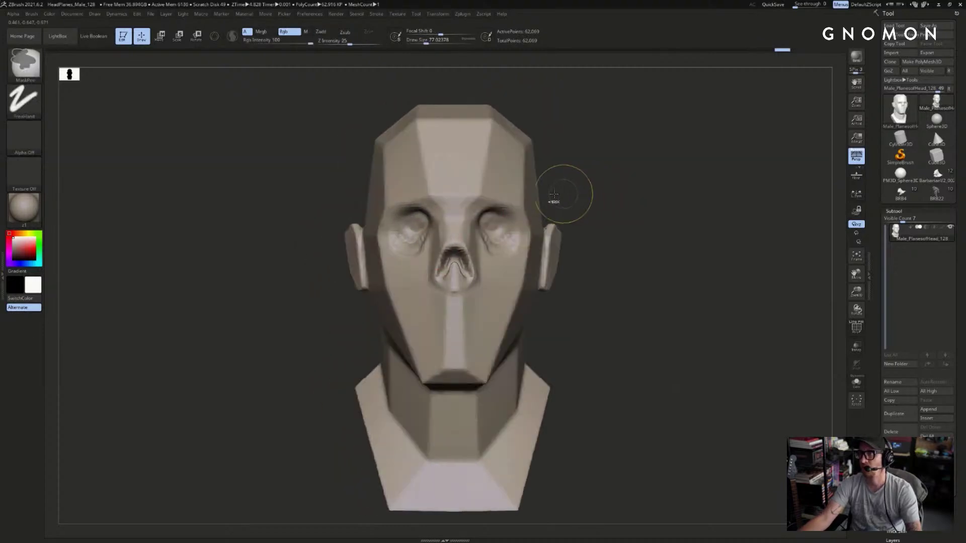
key("s")
left_click_drag(438, 248, 423, 248)
key("s")
- Carve into the eye socket with the DamStandard brush to define the outline of the eyeball
key("b")
key("c")
key("b")
left_click_drag(563, 173, 634, 179)
key("b")
key("d")
key("s")
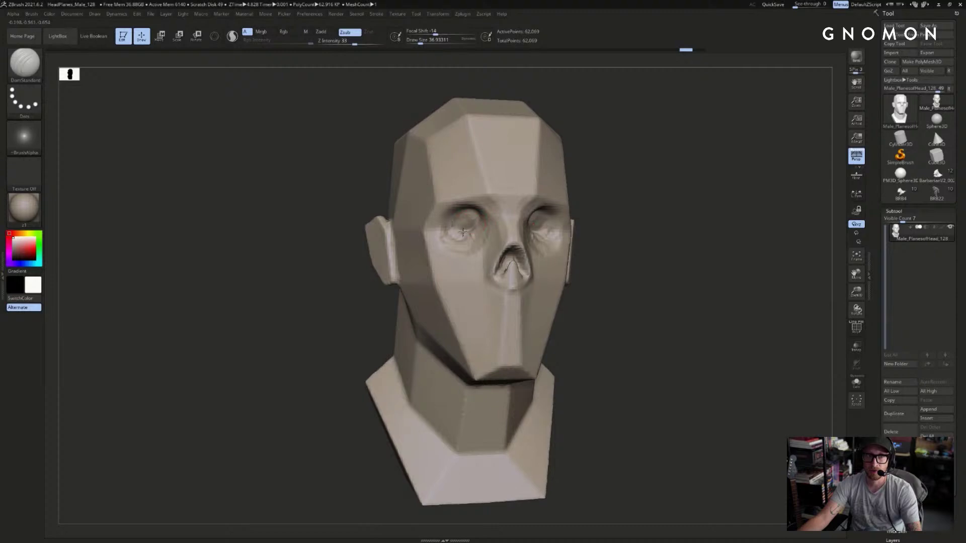
mouse_move(463, 214)
left_mouse_down()
mouse_move(449, 227)
mouse_move(463, 224)
left_mouse_up()
- Build up the rounded eyeballs inside the sockets with the ClayBuildup brush
key("b")
key("c")
key("b")
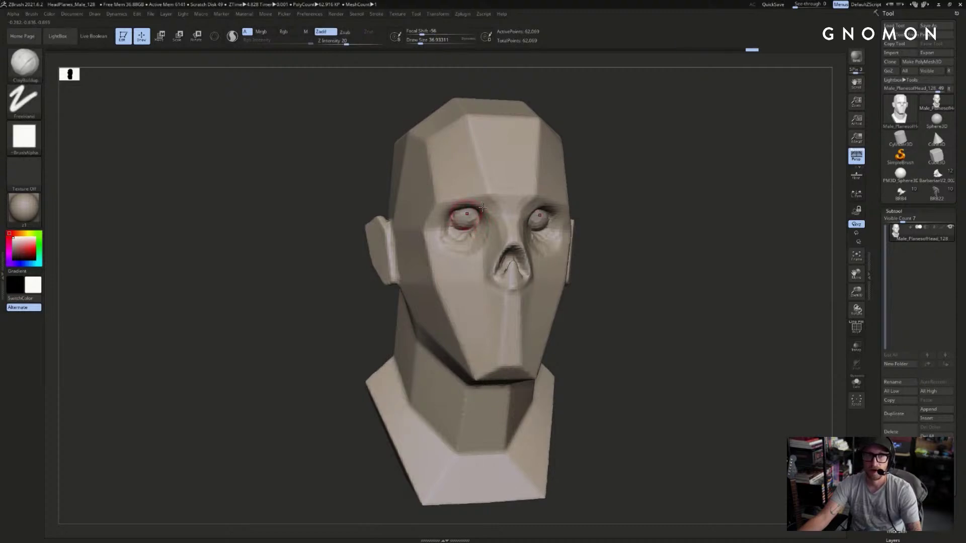
right_click_drag(467, 215, 535, 220)
- Try separate DamStandard grooves along the temple, cheekbone, cheek and side of the mouth
key("b")
key("d")
key("s")
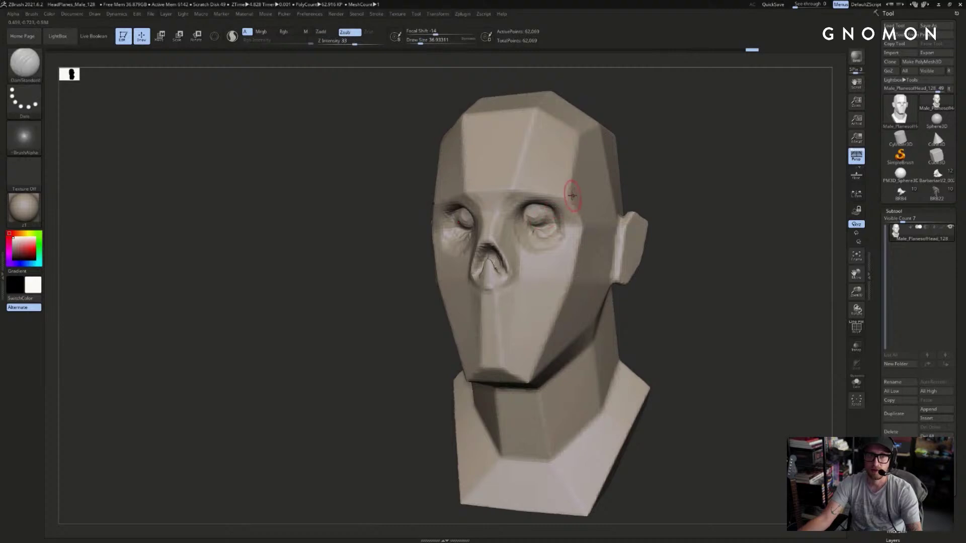
right_click_drag(638, 166, 550, 172)
left_click_drag(575, 132, 572, 185)
left_click_drag(581, 236, 619, 239)
left_click_drag(580, 320, 587, 329)
left_click_drag(538, 298, 531, 371)
left_click_drag(520, 317, 516, 376)
mouse_move(639, 211)
left_mouse_down()
mouse_move(705, 218)
mouse_move(621, 217)
left_mouse_up()
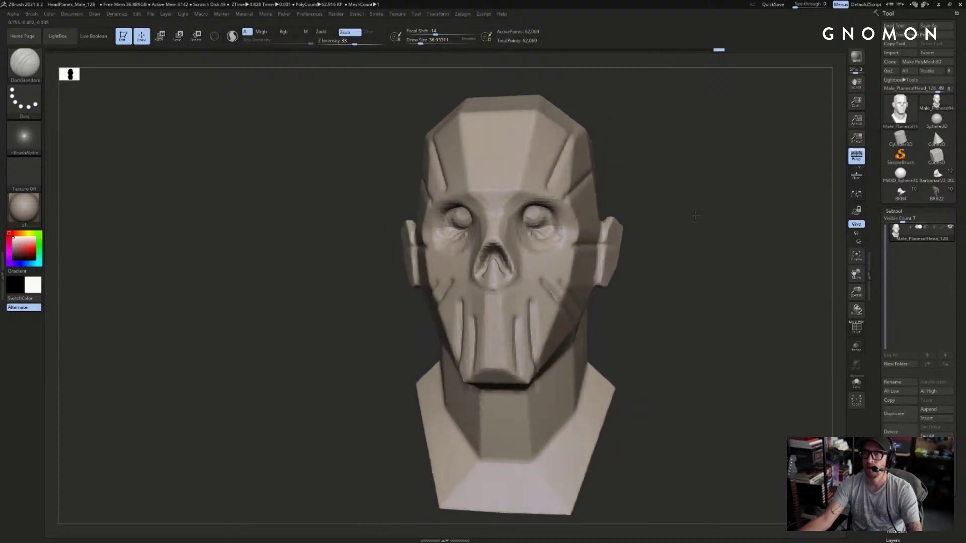
- Try a groove on the side of the forehead and undo all the trial grooves on the face
left_click_drag(531, 178, 553, 122)
mouse_move(660, 134)
left_mouse_down()
mouse_move(679, 158)
mouse_move(523, 156)
mouse_move(738, 170)
mouse_move(709, 166)
left_mouse_up()
key("ctrl")
key("ctrl+z")
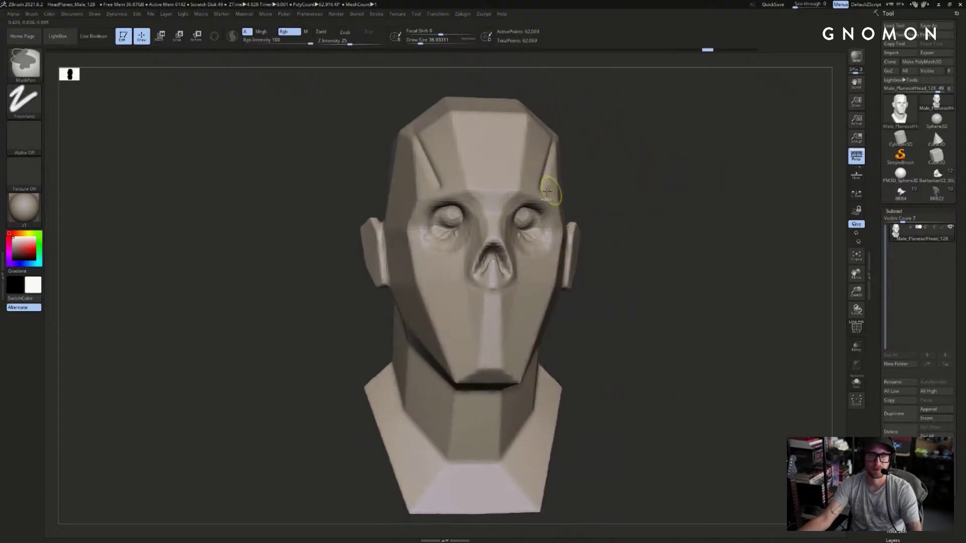
left_click_drag(619, 124, 581, 160)
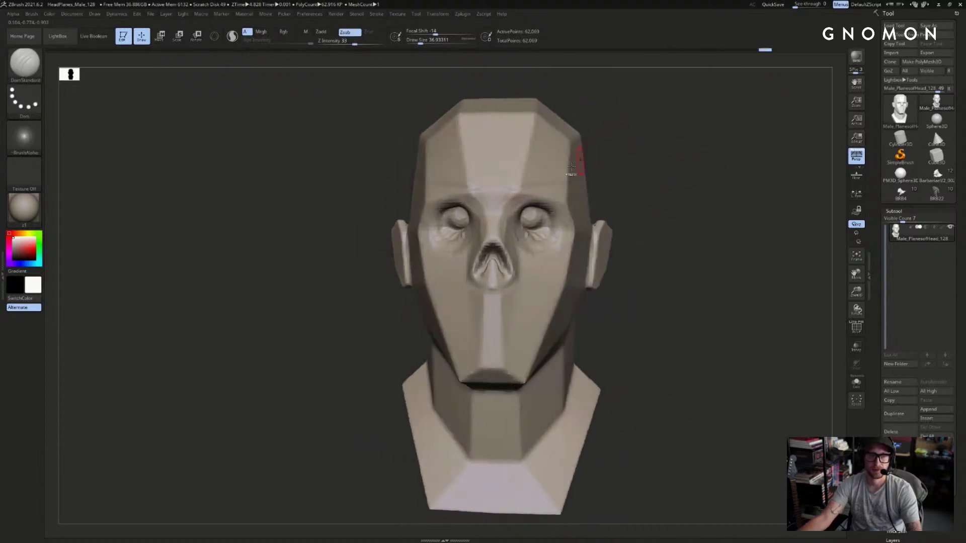
- Try angular DamStandard panel lines across the forehead, temple and cheek
left_click_drag(544, 191, 577, 162)
left_click_drag(631, 210, 586, 238)
left_click_drag(546, 283, 597, 308)
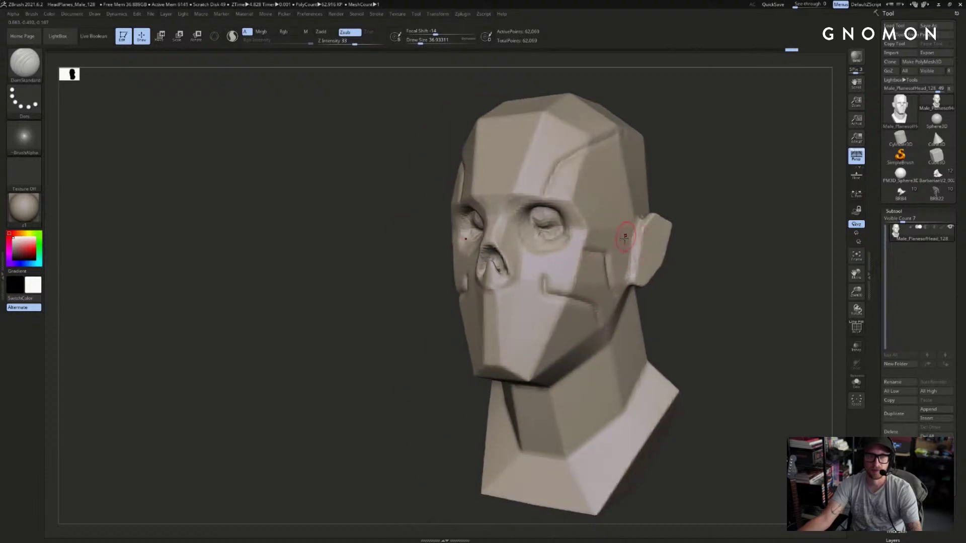
left_click_drag(624, 199, 585, 206)
- Undo the angular panel lines on the head
left_click_drag(695, 164, 717, 170)
key("ctrl+z")
key("ctrl+z")
key("ctrl+z")
key("ctrl+z")
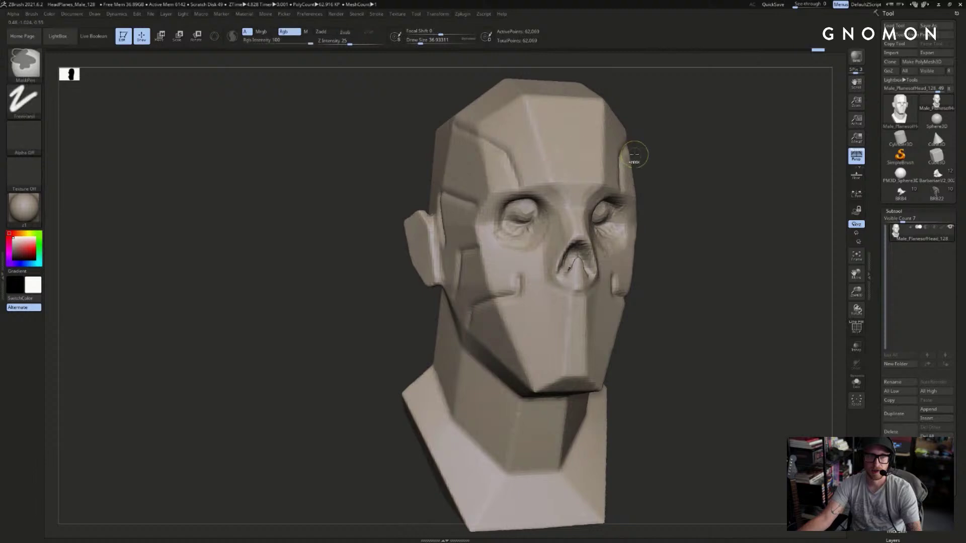
left_click_drag(735, 165, 701, 168)
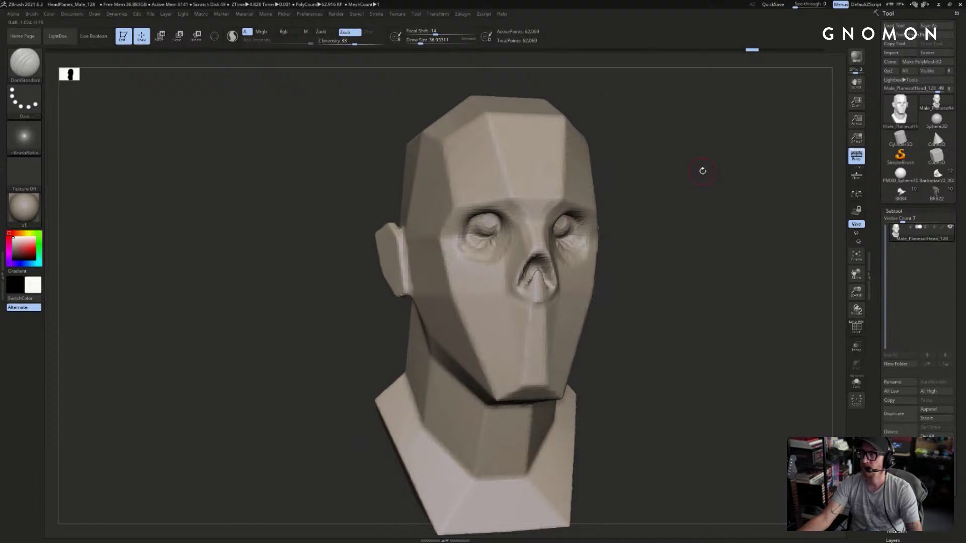
- Switch to the Barbarian02_002 creature model and frame its head in a side view
left_click_drag(702, 171, 740, 170)
left_click(926, 180)
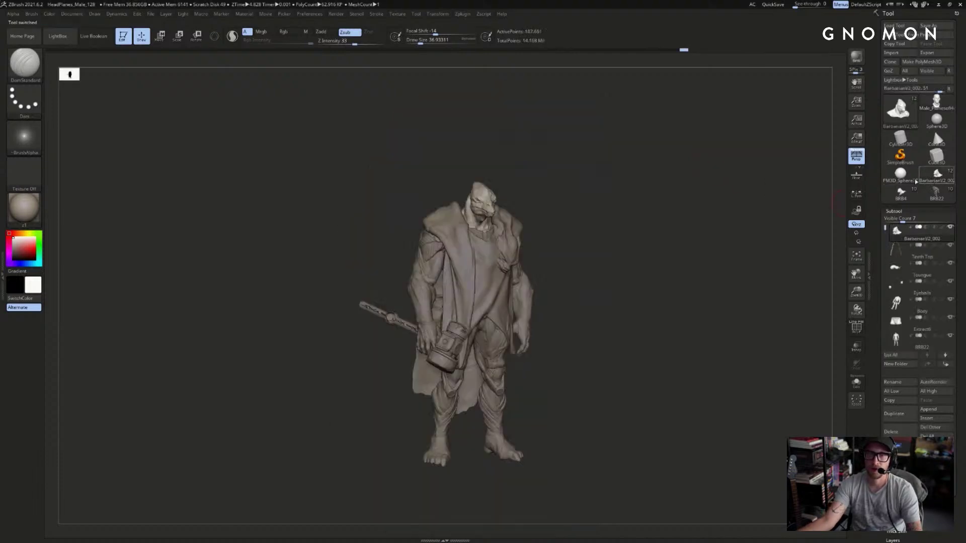
left_click_drag(683, 148, 722, 241, "alt")
left_click_drag(745, 151, 605, 171)
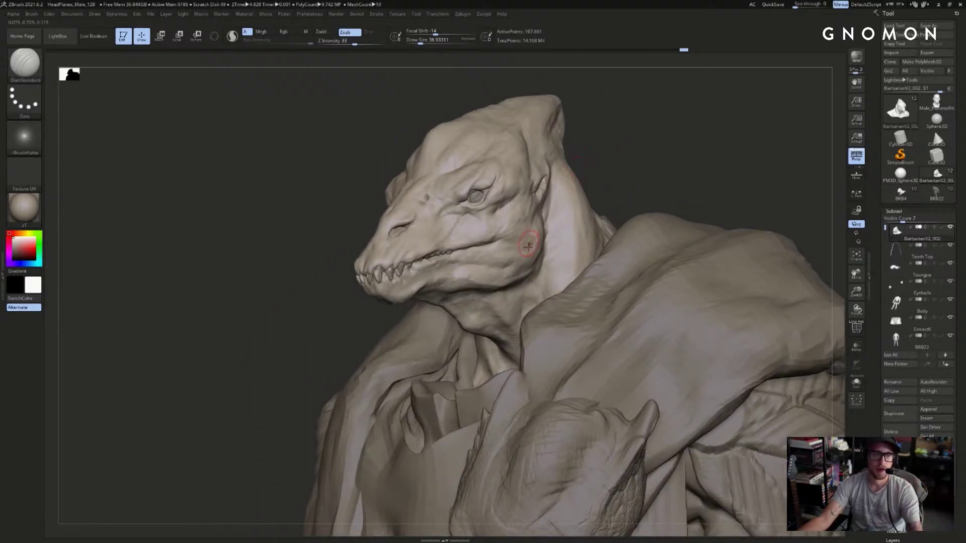
- Choose the ClayBuildup brush and examine the reptilian creature's head, jaw and neck from both sides
key("b")
key("c")
key("b")
left_click_drag(622, 205, 595, 198)
left_click_drag(530, 272, 516, 273, "shift")
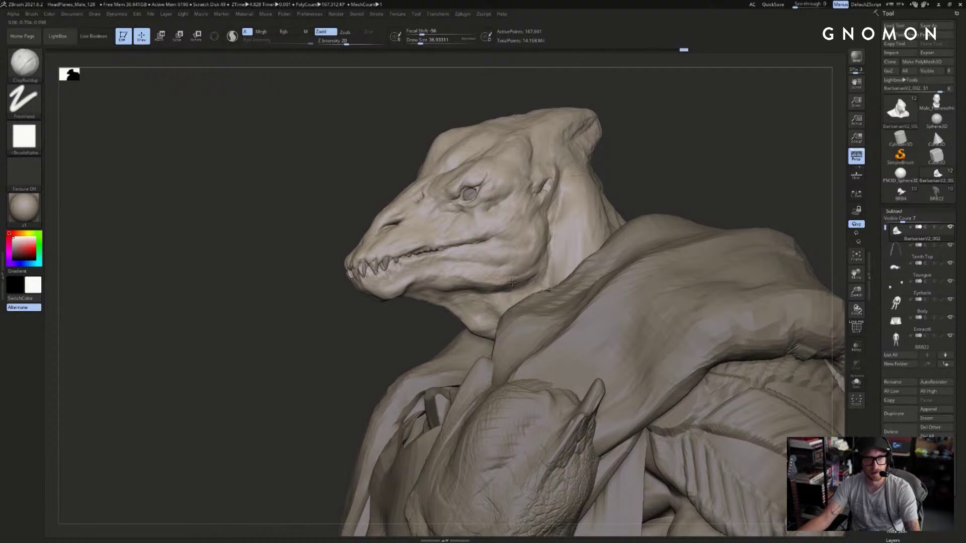
right_click_drag(554, 246, 505, 289)
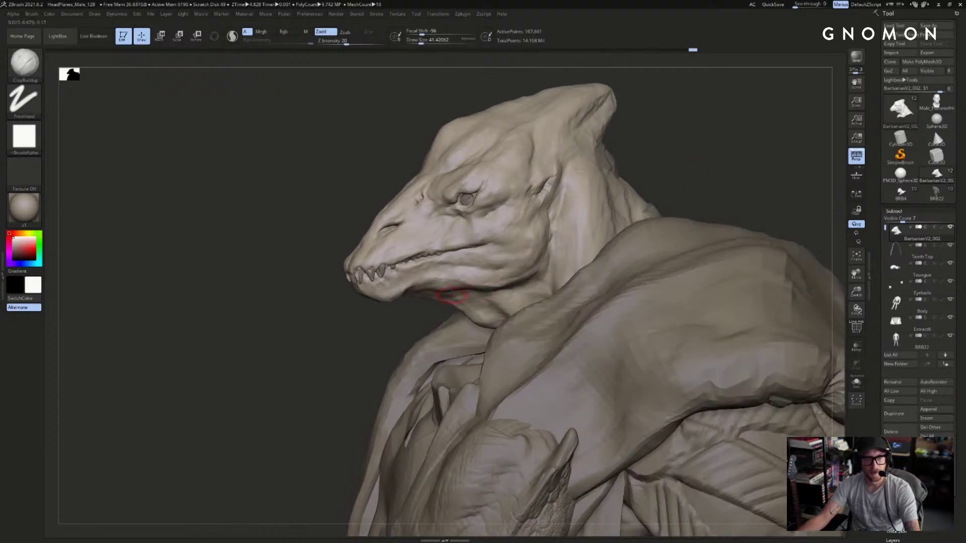
right_click_drag(417, 303, 405, 331)
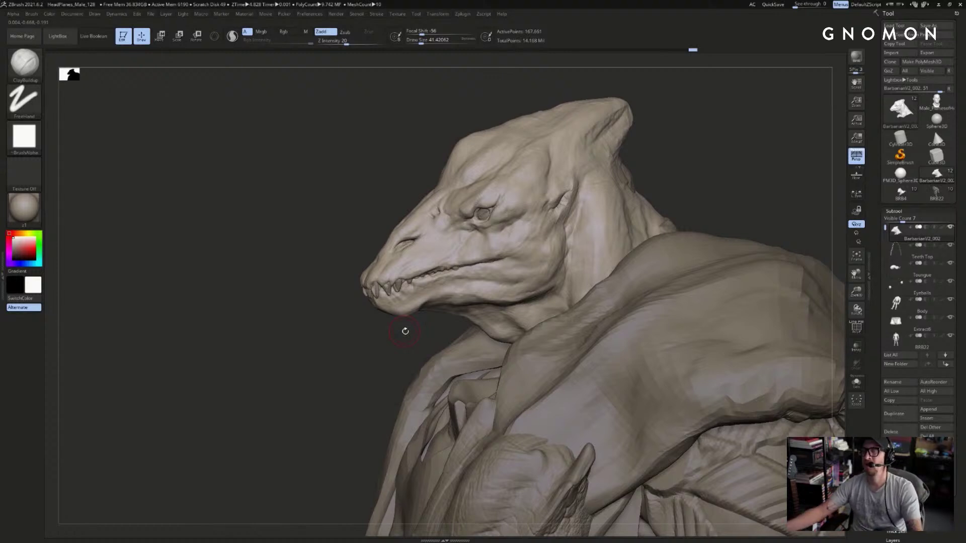
right_click_drag(742, 188, 783, 156)
right_click_drag(338, 259, 410, 225)
key("shift+s")
right_click_drag(649, 168, 702, 187)
- Duplicate the Teeth Top subtool, isolate the copy and set a Move transpose line at its front teeth
left_click(836, 222)
left_click(921, 252)
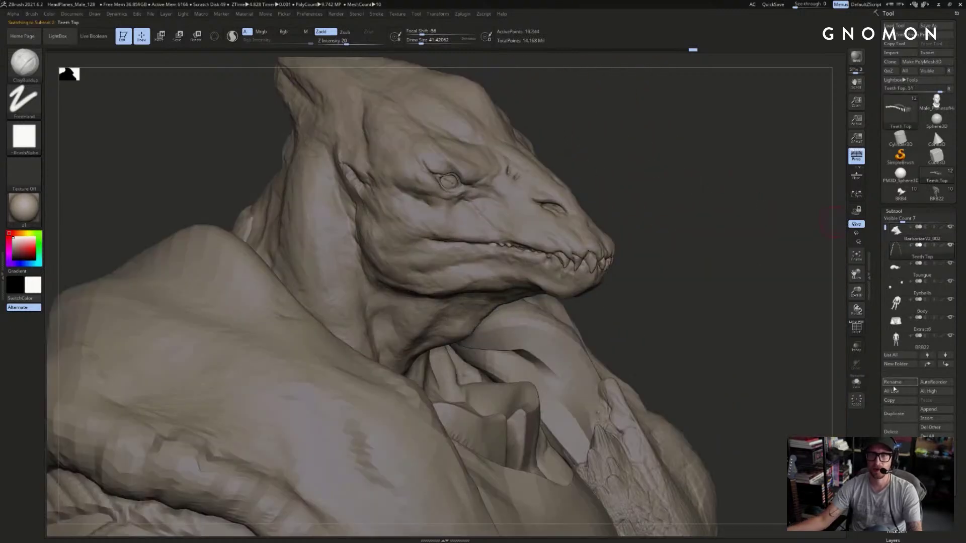
left_click(900, 414)
left_click(732, 251)
right_click_drag(733, 251, 662, 276)
key("w")
left_click(572, 276)
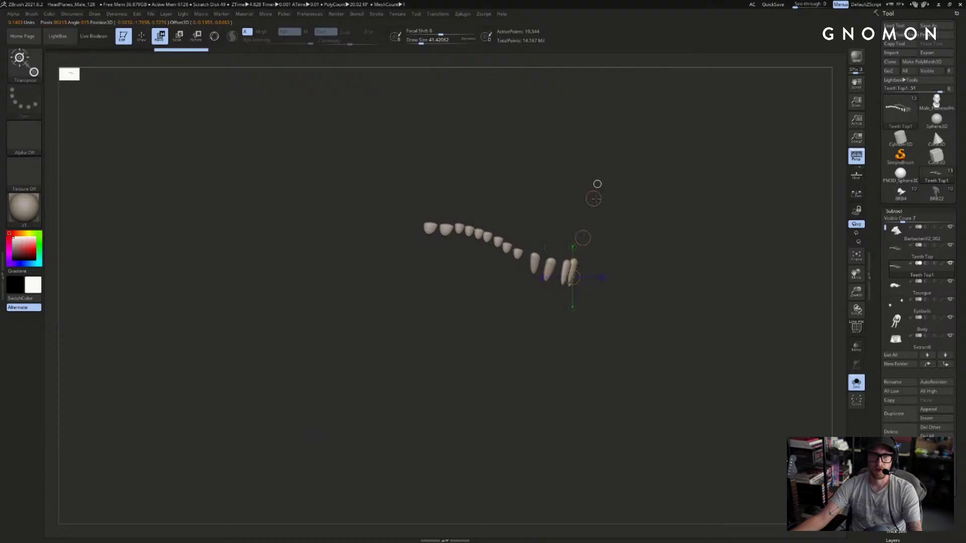
- Hide the upper part of the head mesh and the Tongue subtool to expose the lower jaw, and view it from the front
left_click_drag(878, 262, 880, 229)
left_click(896, 129)
mouse_move(714, 191)
left_mouse_down()
mouse_move(634, 201)
mouse_move(669, 196)
mouse_move(808, 227)
mouse_move(878, 206)
left_mouse_up()
left_click(542, 217, "ctrl+shift")
key("q")
key("alt+s")
left_click(950, 179)
mouse_move(788, 213)
left_mouse_down()
mouse_move(744, 213)
mouse_move(784, 211)
left_mouse_up()
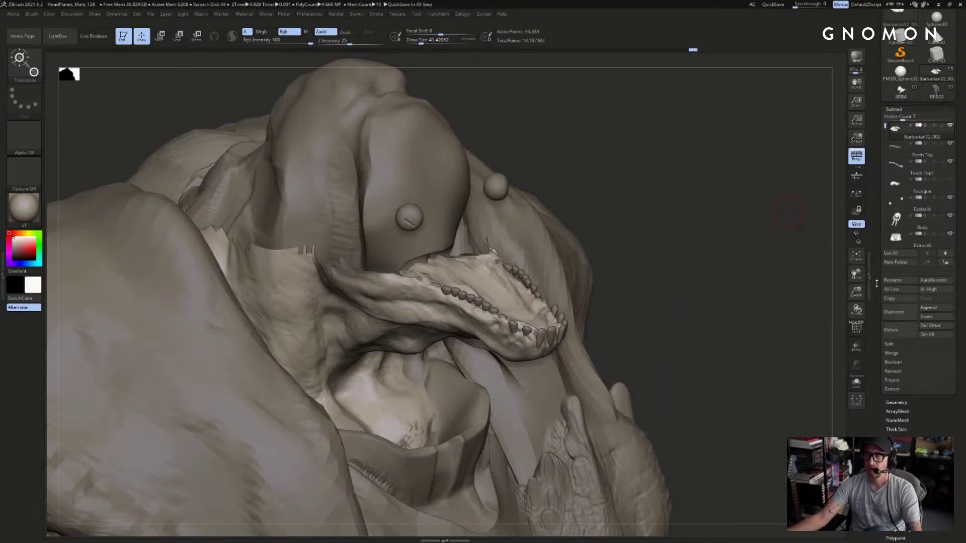
scroll(875, 283, "down", 2)
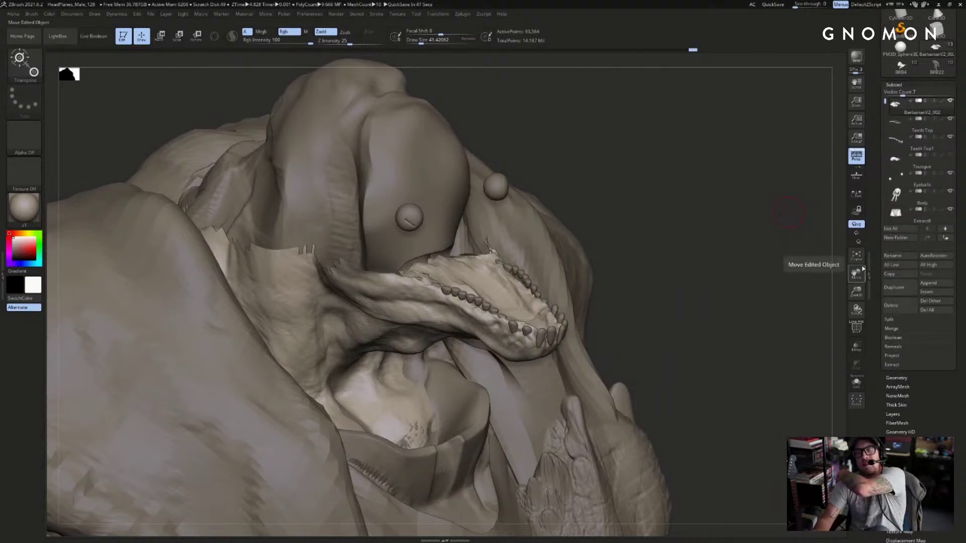
scroll(930, 383, "down", 1)
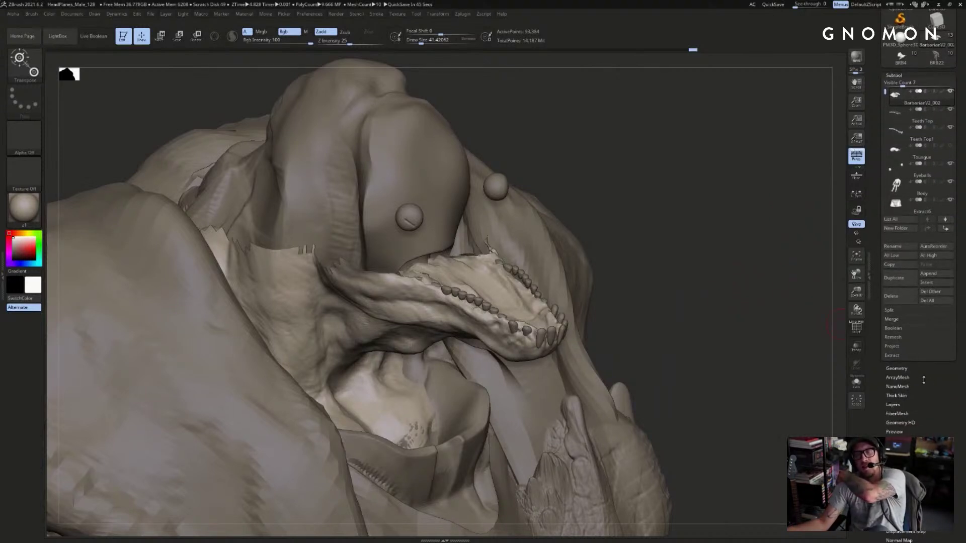
left_click_drag(691, 276, 551, 260)
key("w")
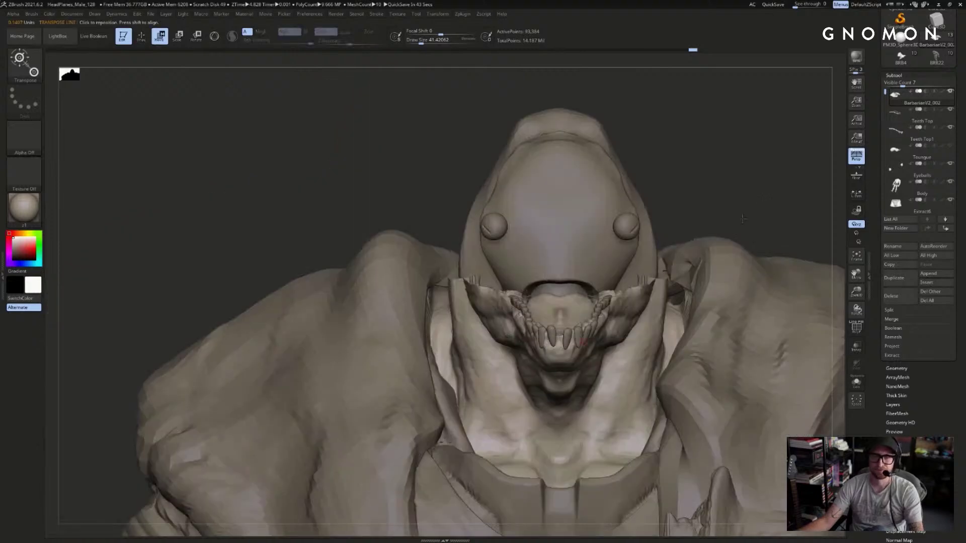
- Show the complete head again and shrink the whole figure in the view to the size of a tabletop miniature
left_click(837, 190, "ctrl+shift")
key("q")
mouse_move(835, 190)
left_mouse_down("alt")
mouse_move(776, 198)
mouse_move(773, 156)
mouse_move(729, 178)
mouse_move(768, 181)
mouse_move(739, 124)
left_mouse_up("alt")
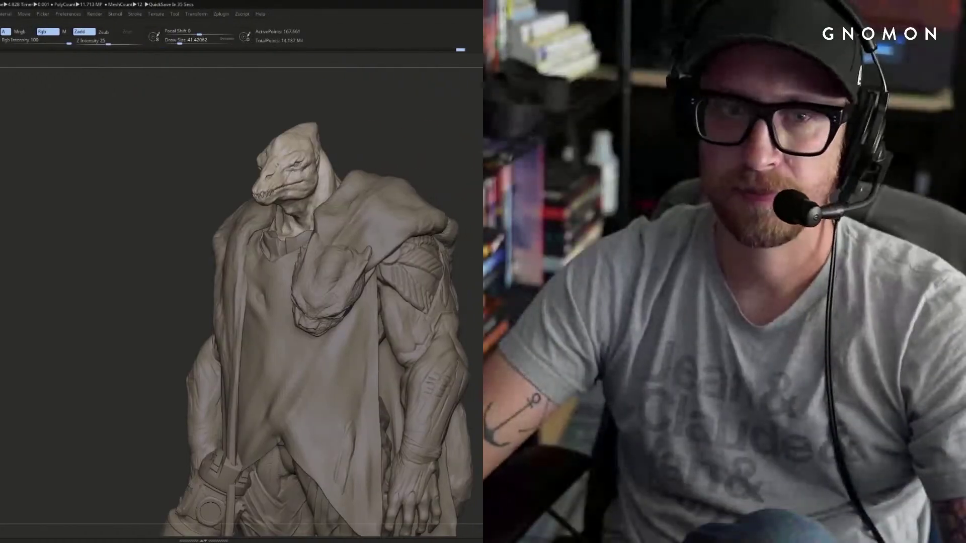
left_click_drag(443, 282, 380, 195, "alt")
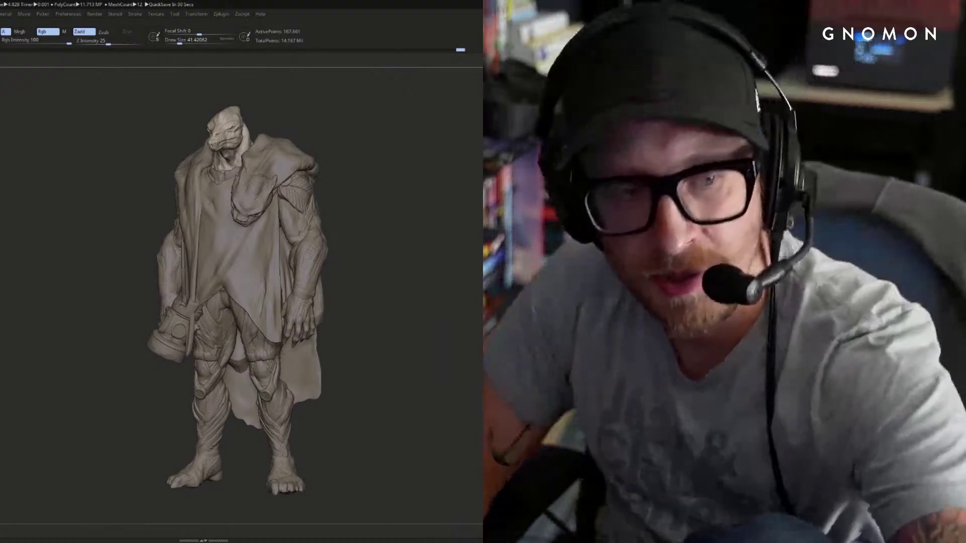
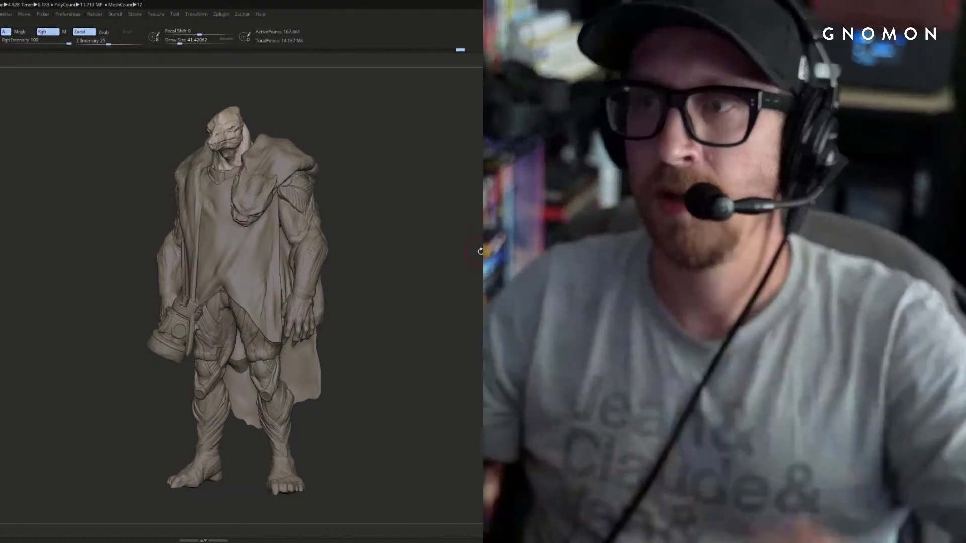
left_click_drag(424, 257, 629, 257)
mouse_move(503, 257)
left_mouse_down("alt")
mouse_move(471, 194)
mouse_move(414, 250)
mouse_move(423, 248)
mouse_move(422, 276)
mouse_move(394, 273)
left_mouse_up("alt")
key("w")
key("q")
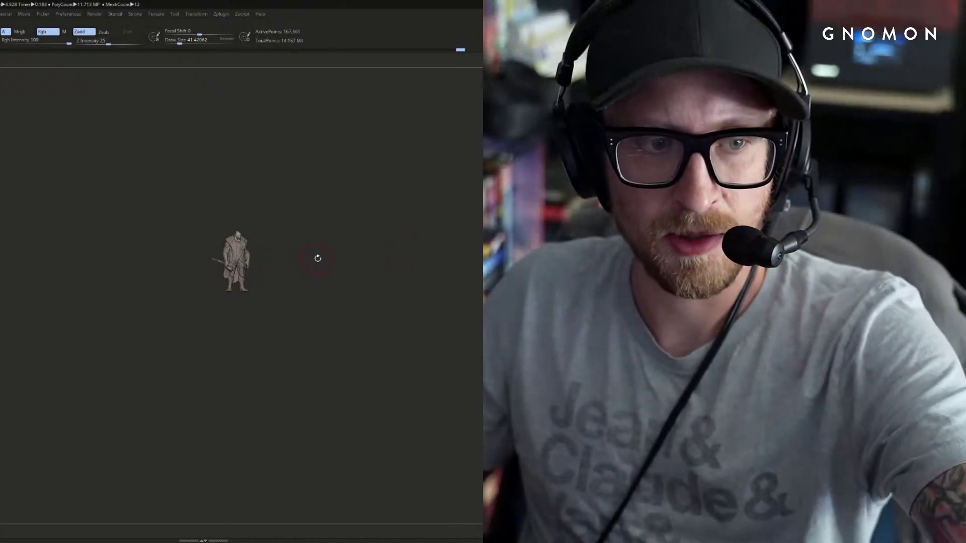
left_click_drag(312, 262, 312, 254)
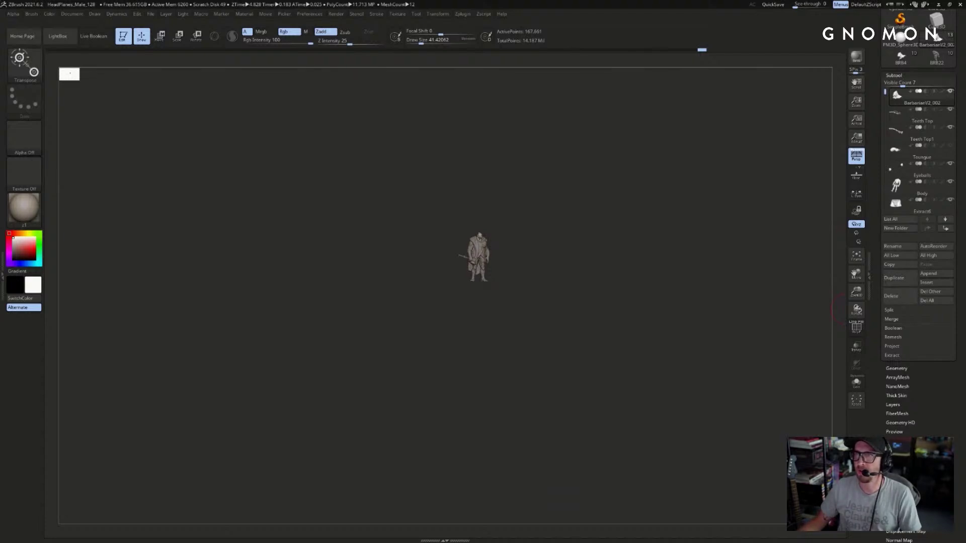
- Switch to the browser's "warhammer space marine" image results and inspect the painted Ultramarines Intercessor miniatures on eBay up close
left_click_drag(1, 64, 196, 56)
double_click(434, 56)
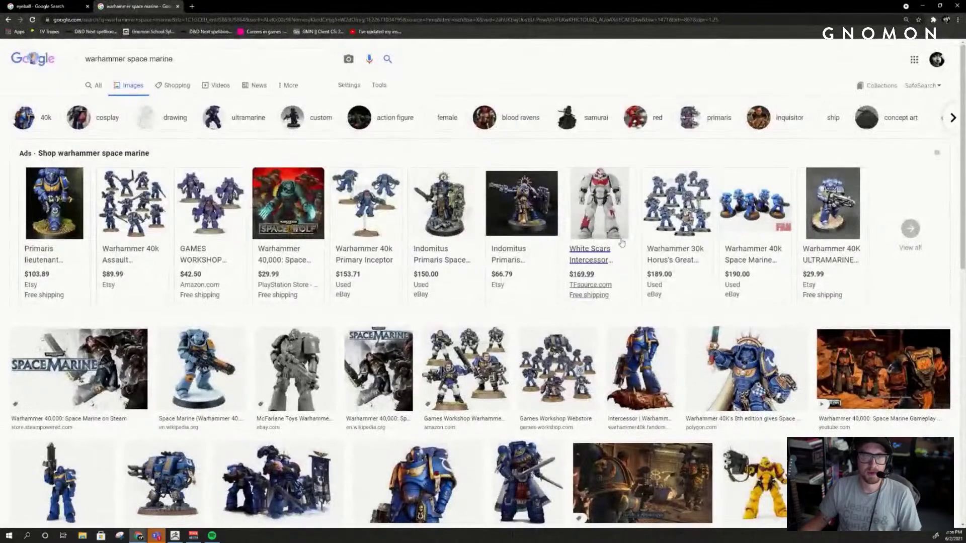
left_click(735, 201)
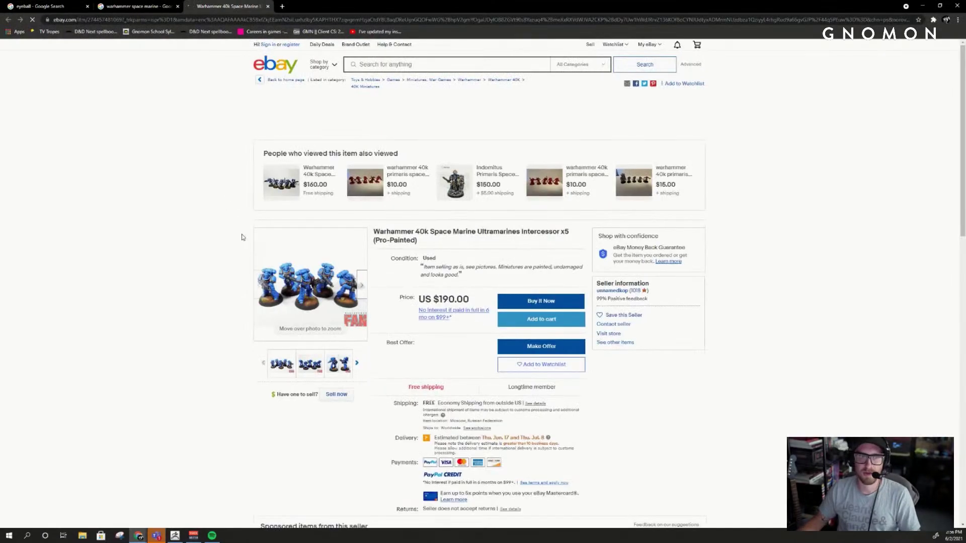
mouse_move(332, 282)
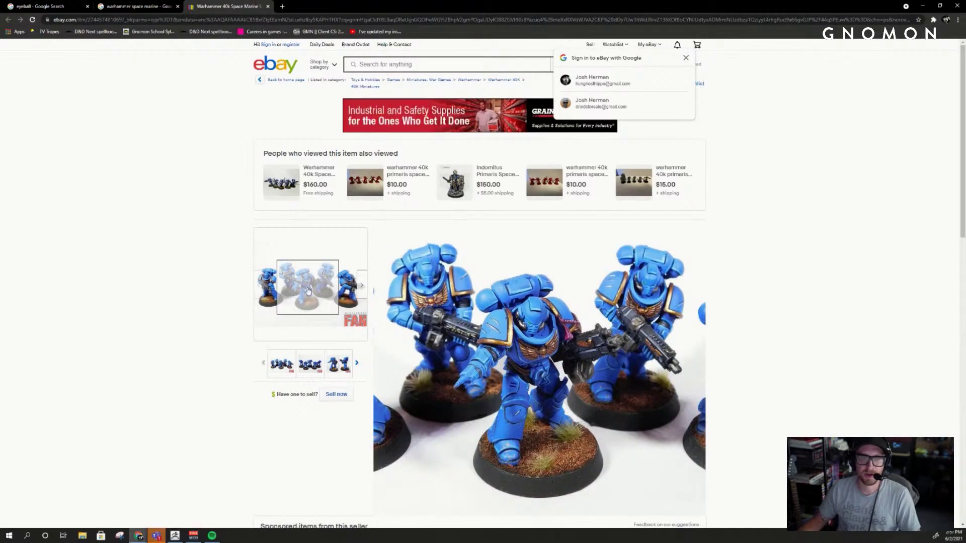
scroll(189, 291, "down", 3)
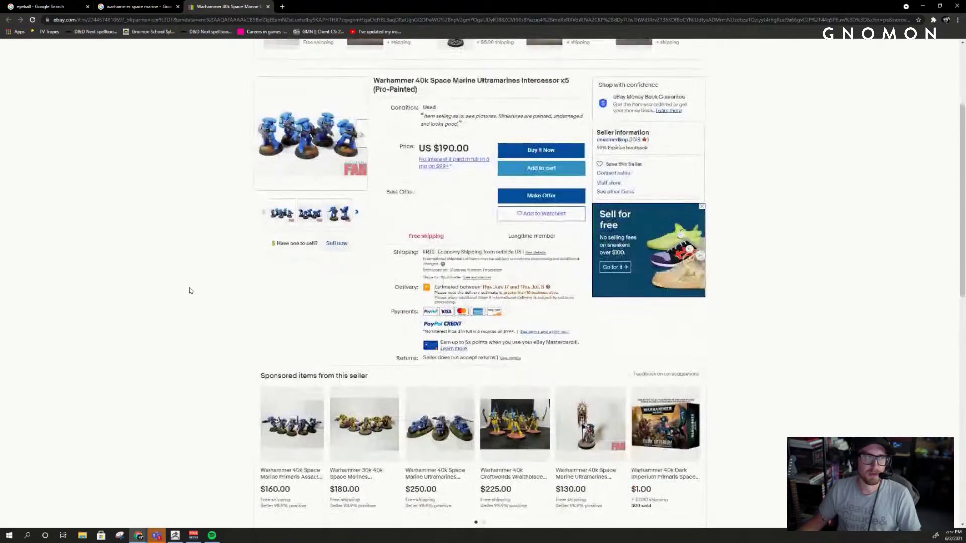
key("ctrl+w")
- Examine the Space Marine image results, previewing the red miniature set, the Space Marine Elites walker and the Games Workshop group
scroll(644, 192, "down", 4)
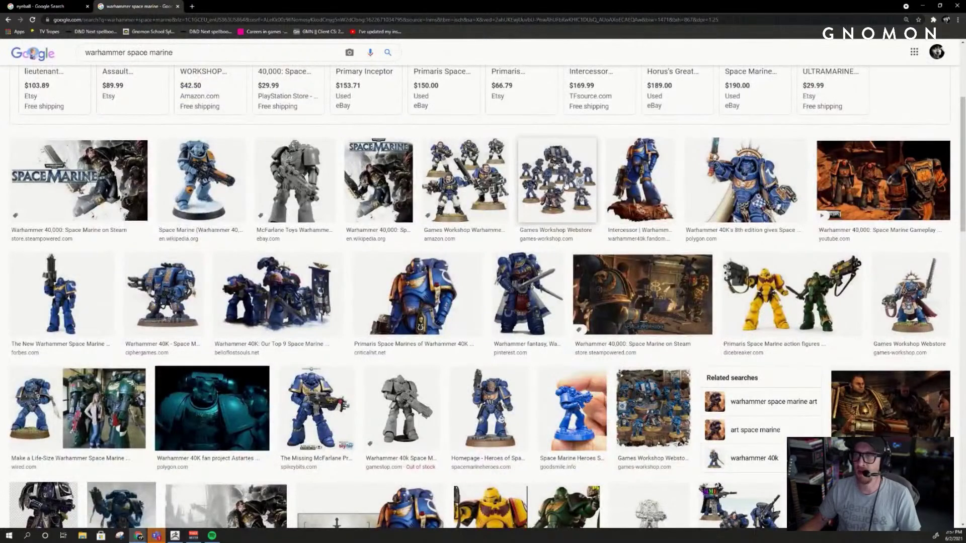
scroll(566, 187, "down", 1)
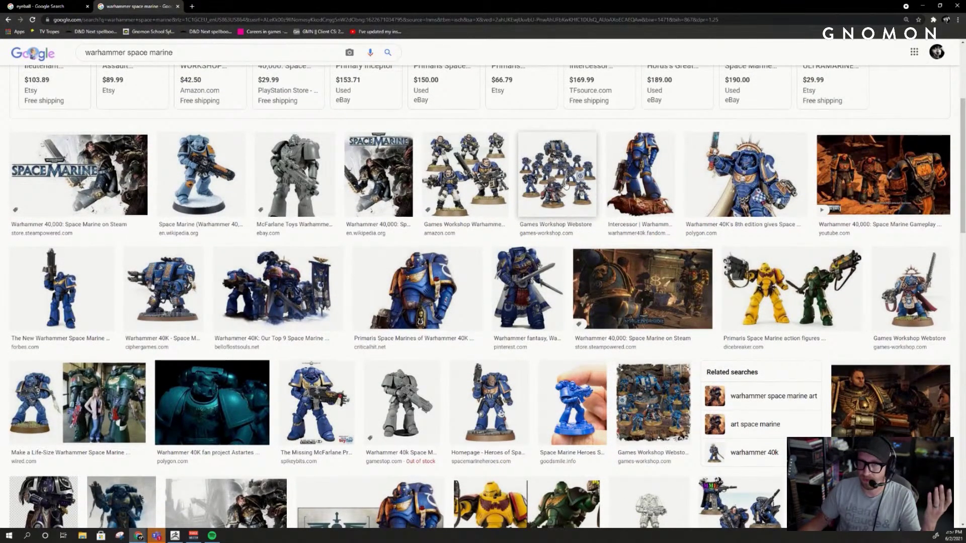
scroll(566, 186, "down", 4)
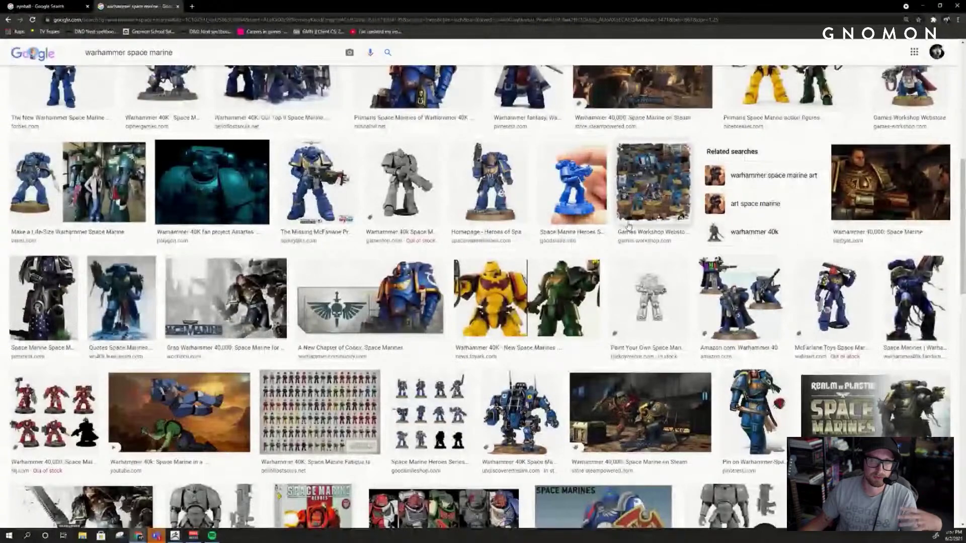
left_click(63, 408)
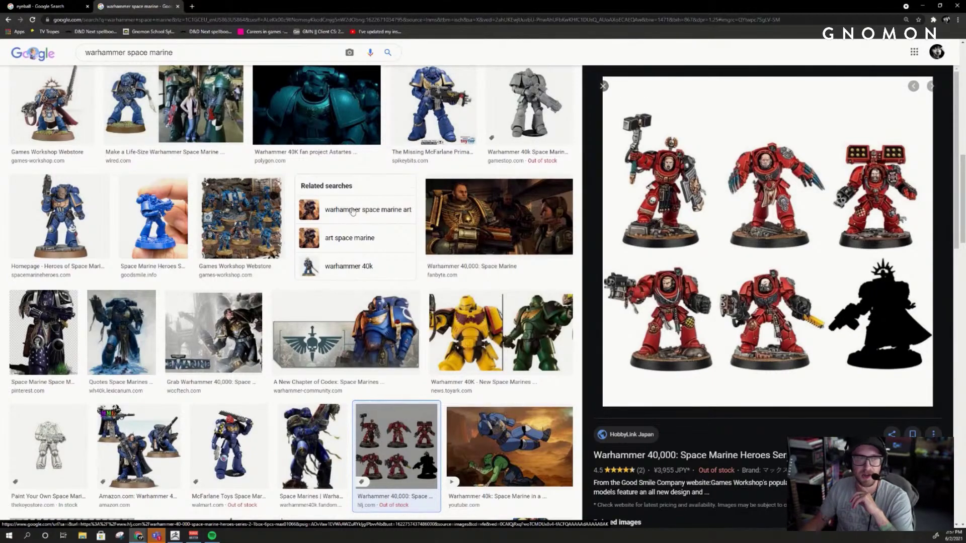
scroll(256, 278, "up", 10)
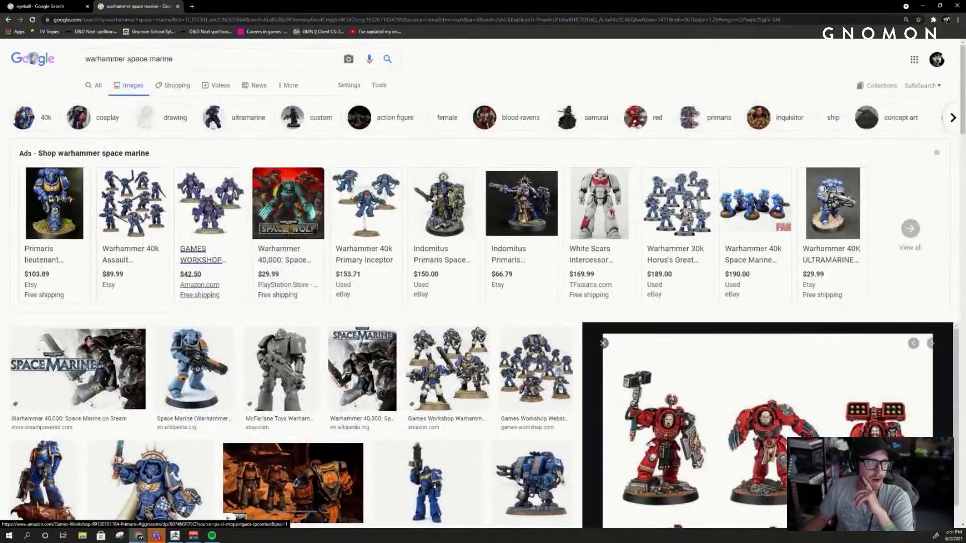
scroll(230, 231, "down", 5)
scroll(230, 231, "up", 3)
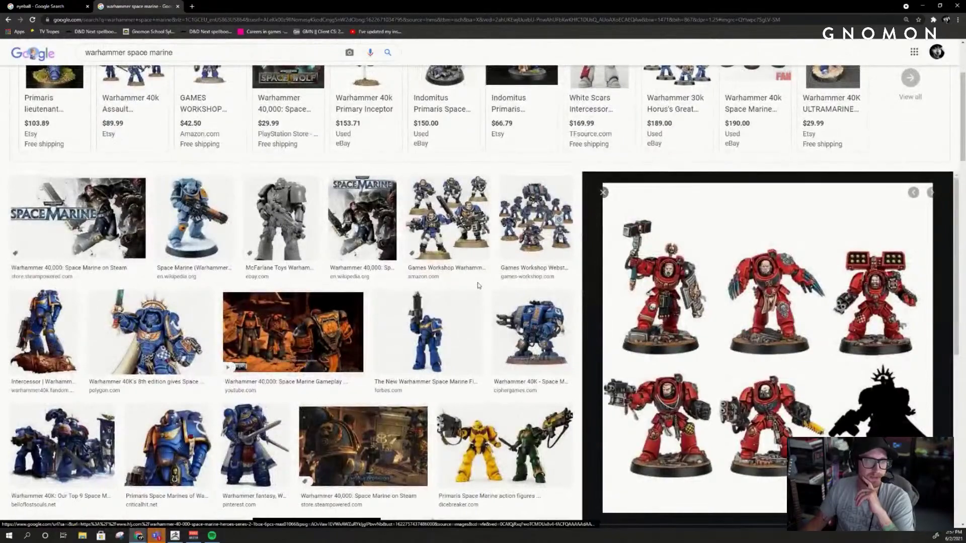
scroll(478, 281, "down", 5)
scroll(478, 283, "up", 3)
scroll(478, 283, "down", 2)
scroll(477, 283, "up", 4)
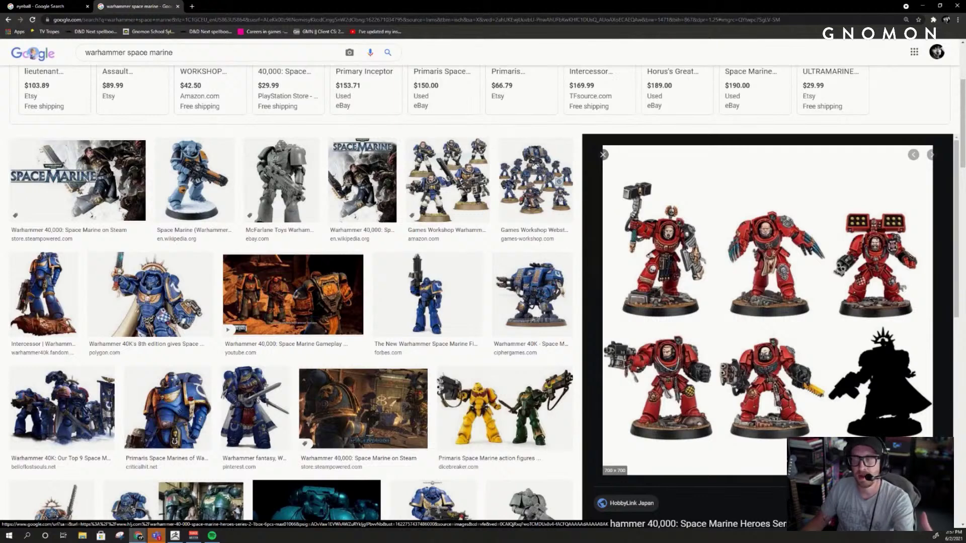
left_click(532, 292)
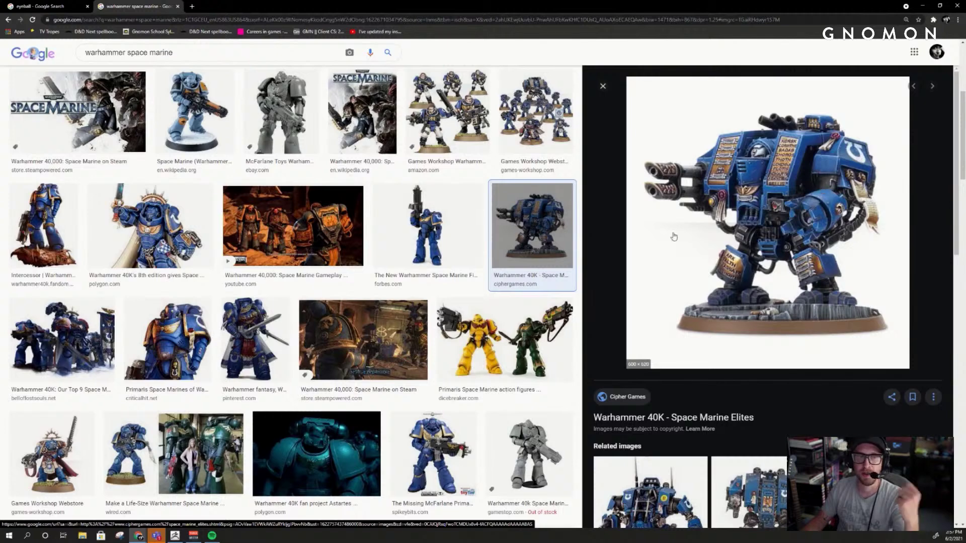
left_click(537, 123)
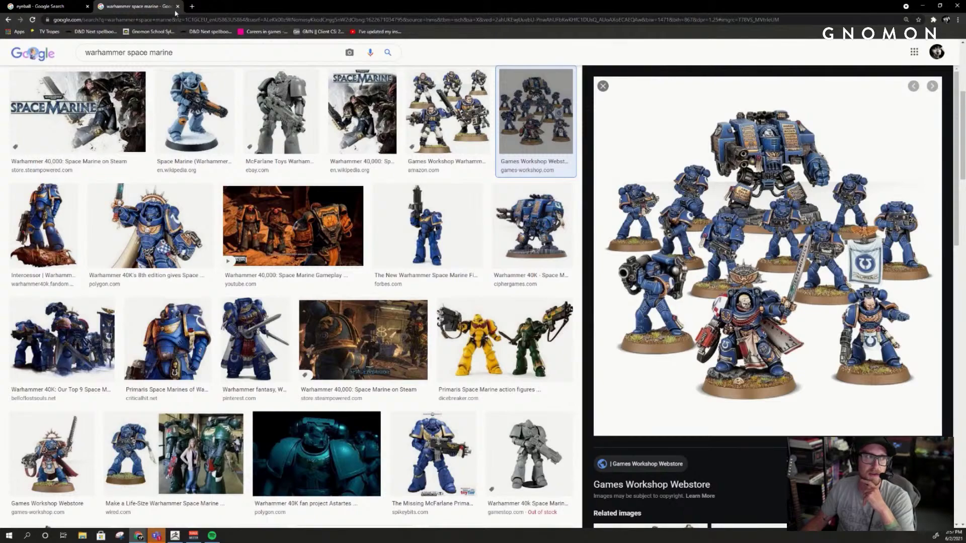
- Put the browser away to return to ZBrush and frame the full creature figure with its hammer
double_click(270, 4)
left_click_drag(451, 57, 740, 58)
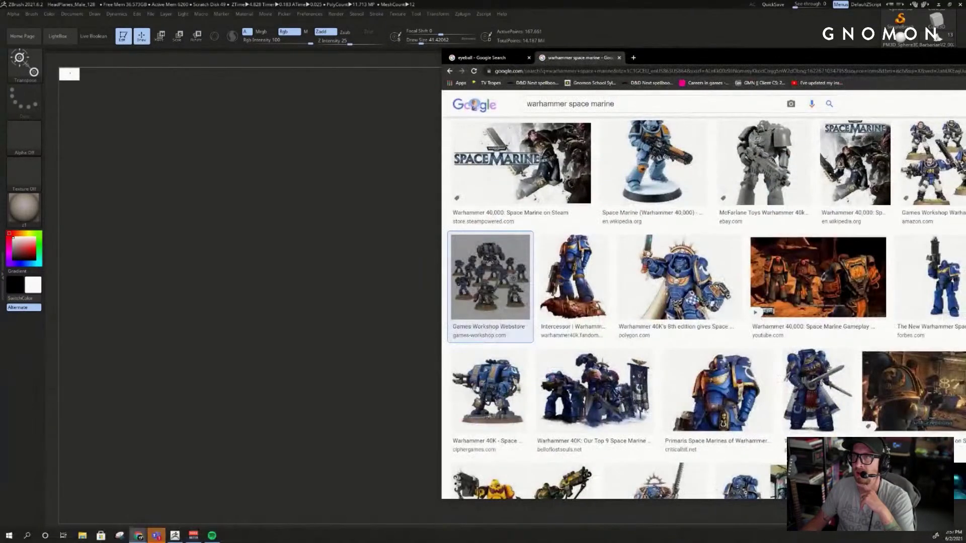
left_click(953, 54)
left_click_drag(738, 180, 754, 189)
key("f")
key("w")
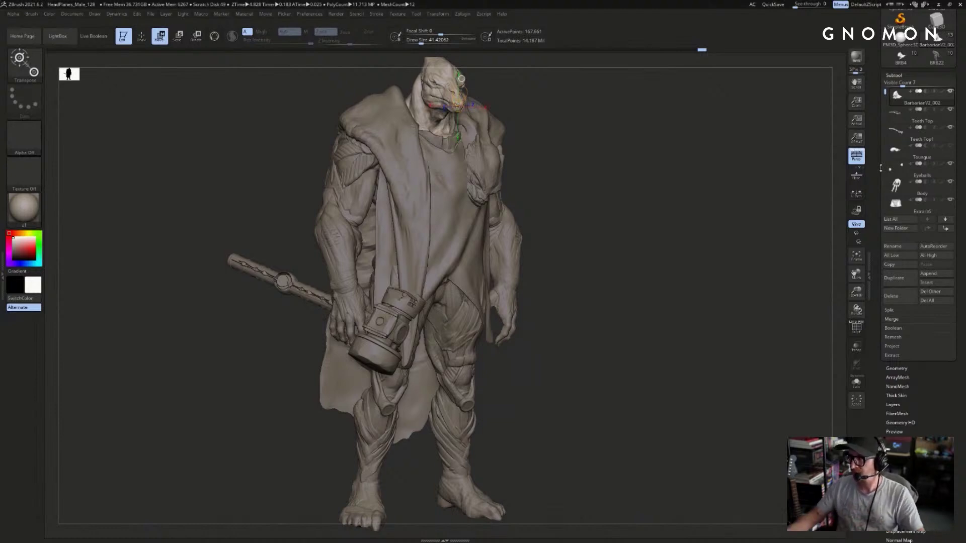
- Zoom in on the creature's head and hide the upper part of its mesh to expose the lower jaw
mouse_move(704, 222)
left_mouse_down()
mouse_move(648, 224)
mouse_move(648, 322)
left_mouse_up()
key("q")
mouse_move(704, 166)
left_mouse_down("alt")
mouse_move(715, 244)
mouse_move(701, 237)
mouse_move(704, 277)
left_mouse_up("alt")
left_click_drag(704, 201, 668, 191)
left_click_drag(659, 96, 657, 130, "alt")
left_click(479, 174, "ctrl+shift")
key("w")
left_click_drag(379, 137, 827, 199, "ctrl+shift")
- Check the Teeth Top subtool in isolation and make its copy, Teeth Top1, the active subtool
left_click(949, 128)
left_click(935, 116)
key("alt+s")
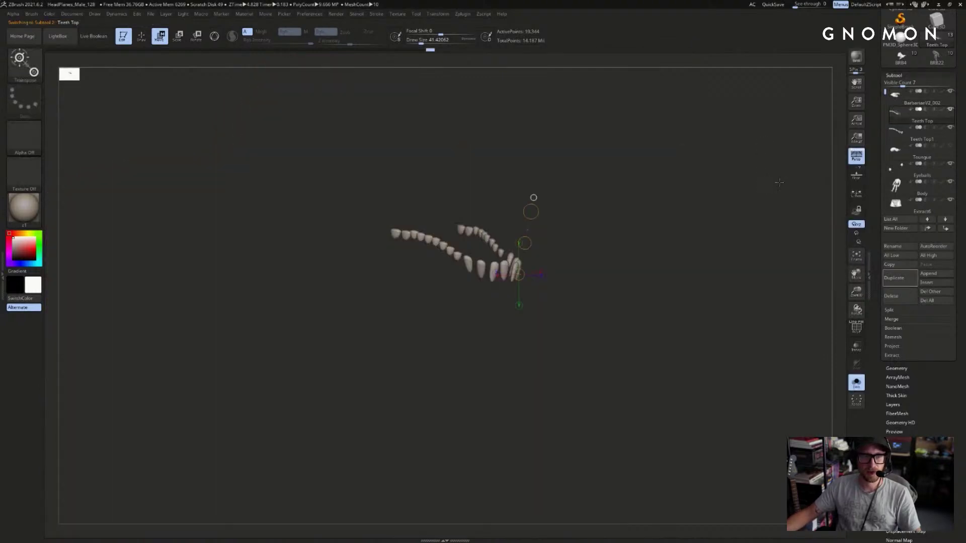
left_click(925, 131)
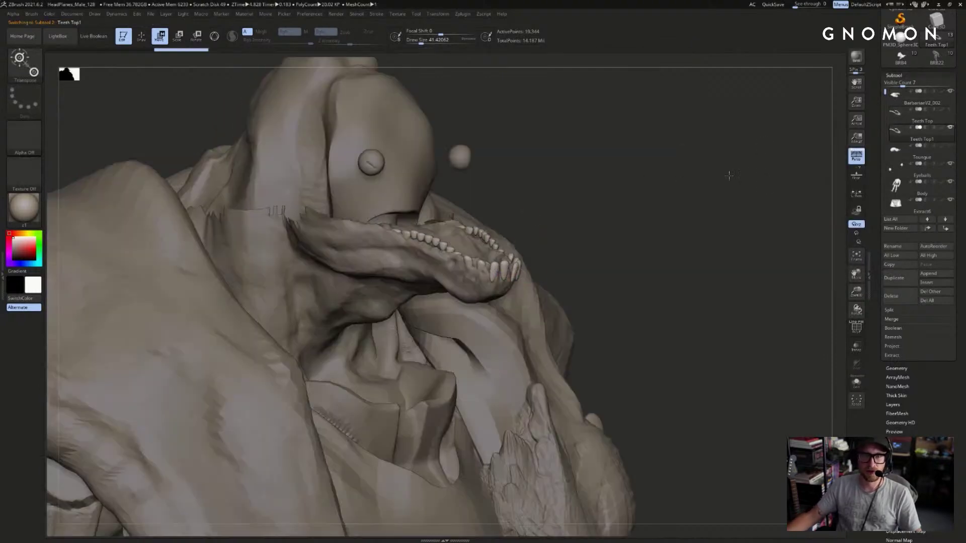
key("alt+s")
- Mirror the Teeth Top1 copy vertically with the Mirror deformation and move it up to just beneath the lower jaw
left_click(899, 449)
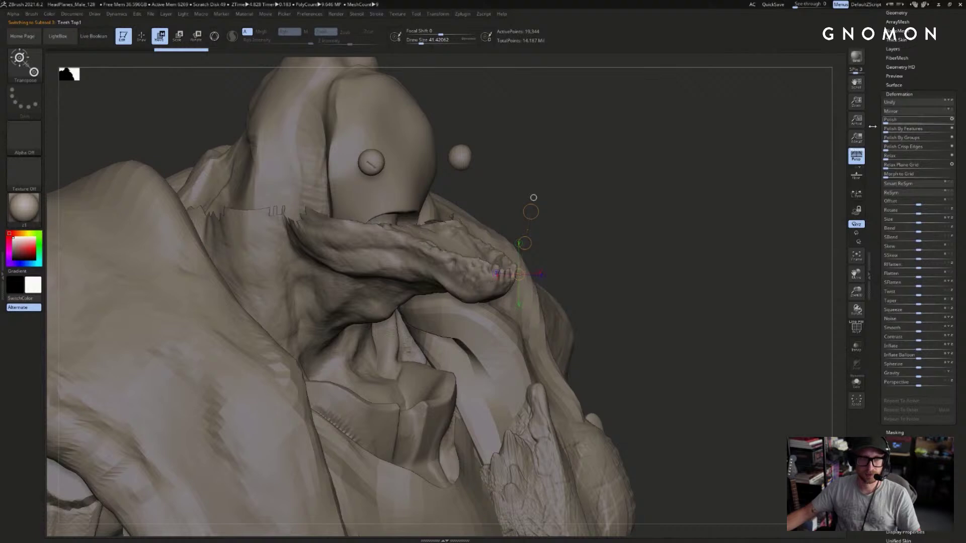
key("alt+s")
key("f")
key("f")
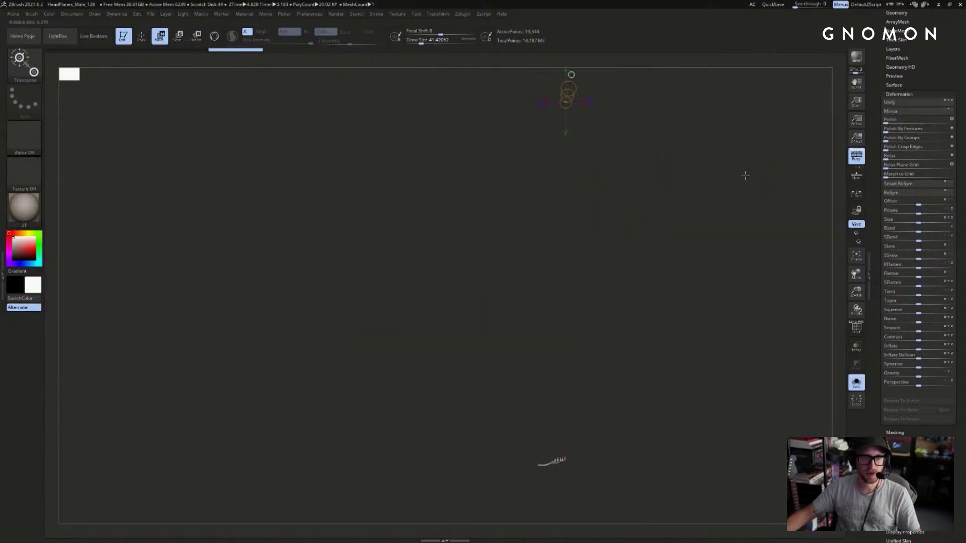
key("alt+s")
left_click_drag(561, 462, 561, 523)
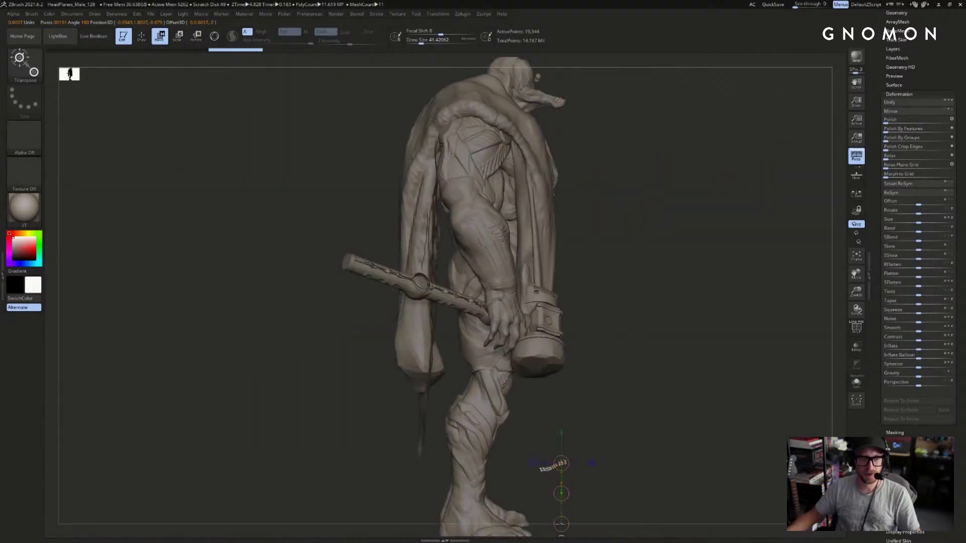
key("ctrl+shift+z")
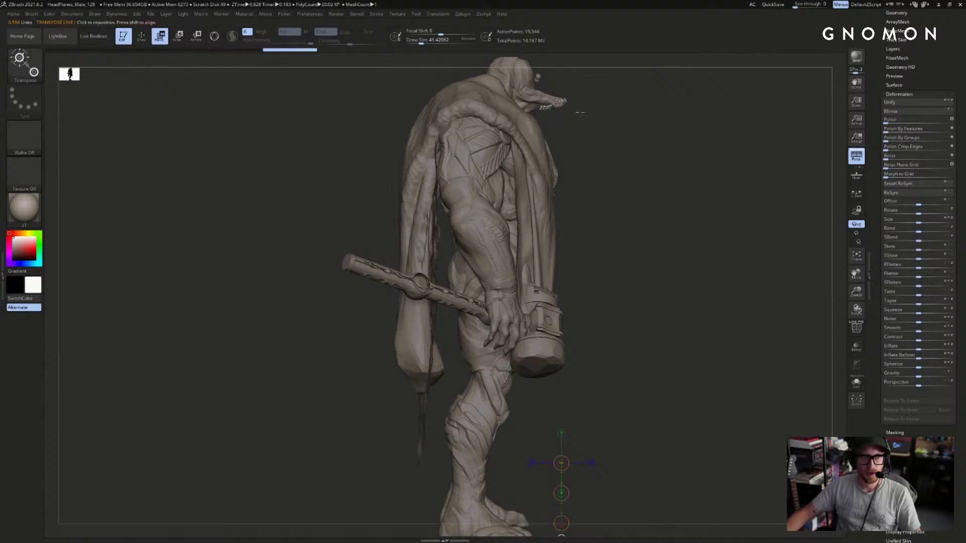
- Move and rotate the flipped Teeth Top1 copy so its teeth sit along the lower jaw
right_click_drag(565, 102, 520, 287, "alt")
mouse_move(523, 278)
left_mouse_down("shift")
mouse_move(532, 286)
mouse_move(611, 278)
mouse_move(596, 322)
left_mouse_up("shift")
key("r")
right_click_drag(642, 204, 649, 261)
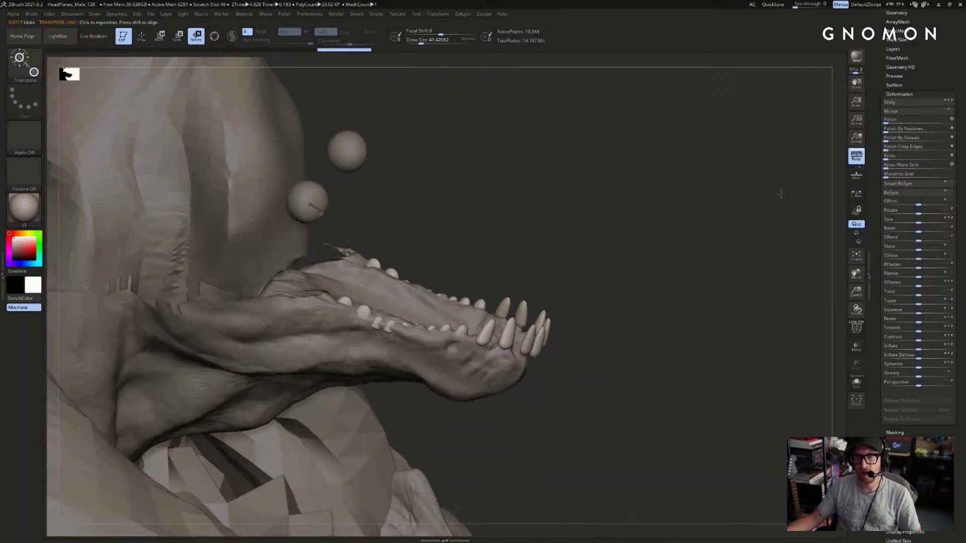
- Hide the other subtools so only the head mesh and Teeth Top1 remain in view
scroll(900, 200, "up", 5)
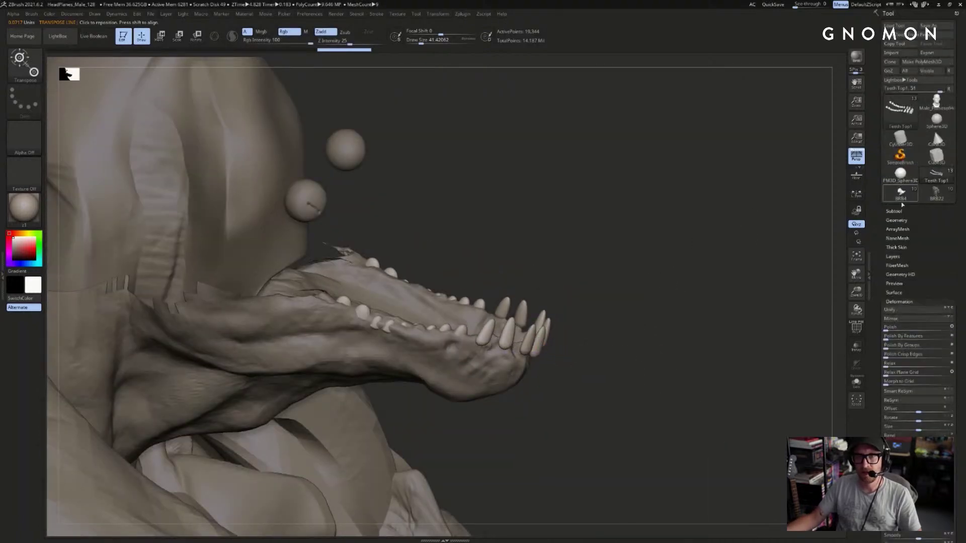
left_click(894, 211)
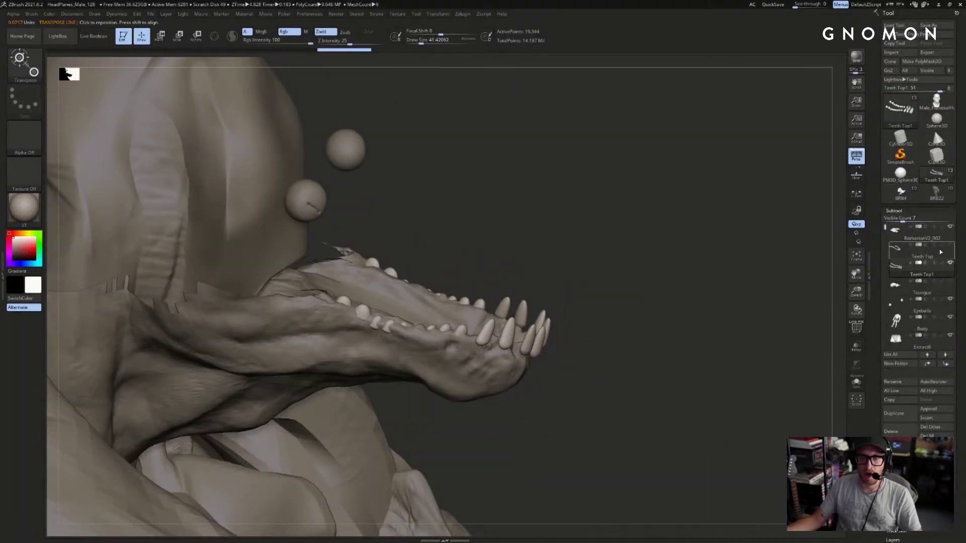
key("shift")
left_click(950, 265, "shift")
left_click(951, 263, "shift")
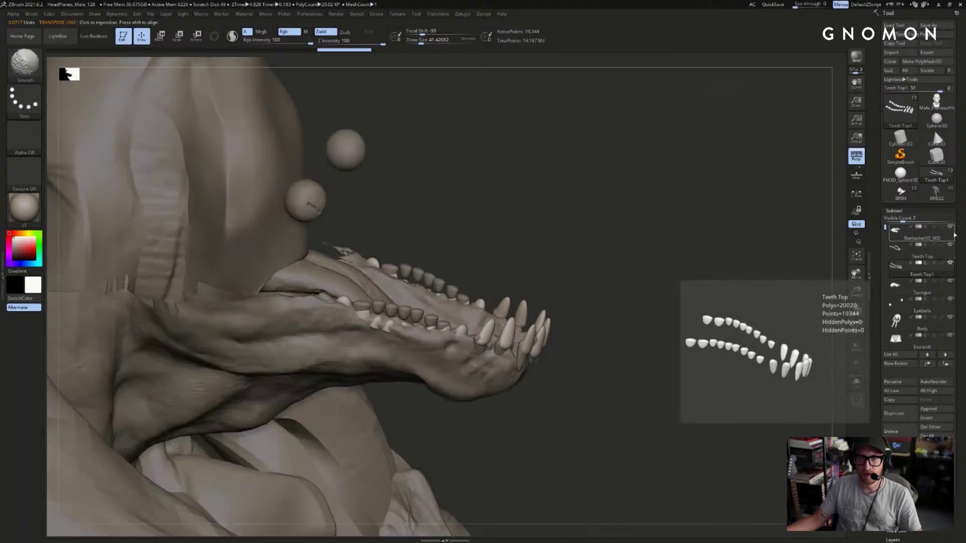
left_click(950, 263, "shift")
left_click(950, 228)
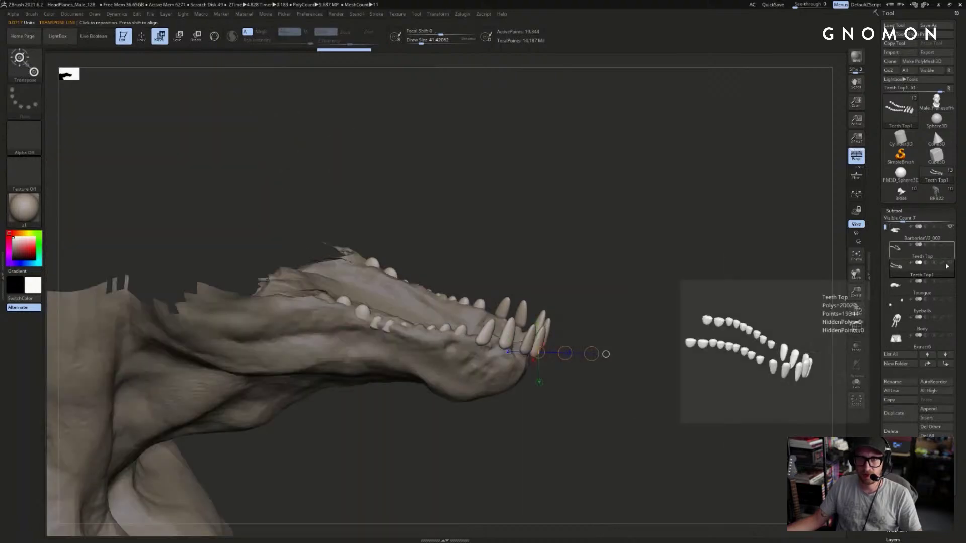
- Move the lower teeth back along the jaw and tilt them to follow the gum line
mouse_move(686, 271)
left_mouse_down()
mouse_move(627, 261)
mouse_move(670, 239)
left_mouse_up()
key("q")
key("w")
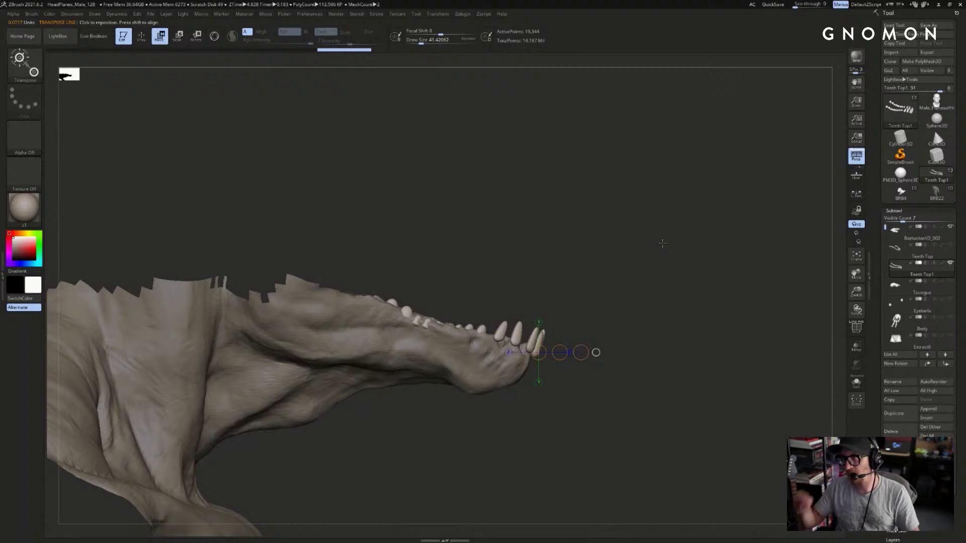
mouse_move(536, 338)
left_mouse_down()
mouse_move(623, 361)
mouse_move(565, 370)
mouse_move(575, 340)
mouse_move(547, 353)
mouse_move(590, 356)
left_mouse_up()
key("r")
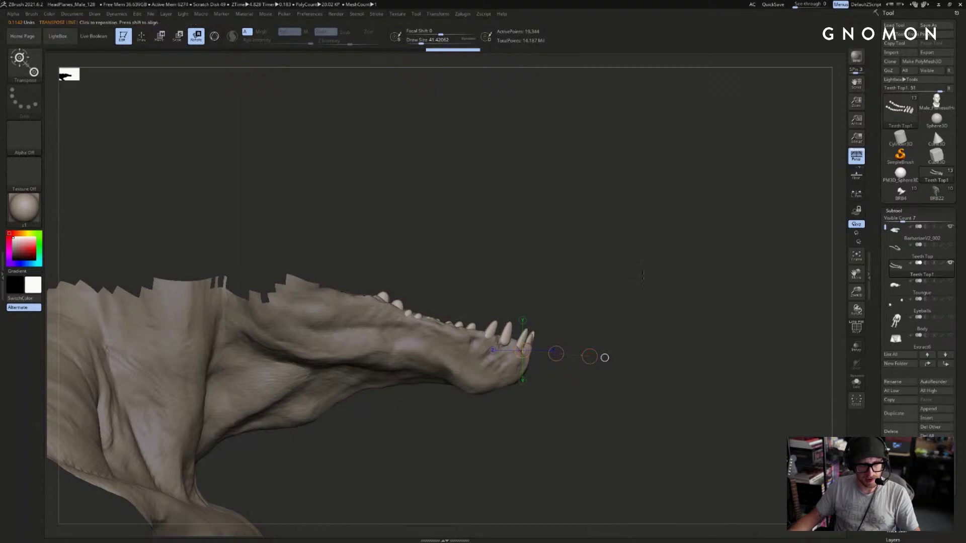
left_click_drag(647, 274, 625, 282, "shift")
- Try shifting the whole set of lower teeth in the front view, then undo the last move
mouse_move(705, 232)
left_mouse_down("alt")
mouse_move(744, 205)
mouse_move(685, 176)
mouse_move(649, 194)
mouse_move(614, 166)
mouse_move(603, 186)
left_mouse_up("alt")
left_click_drag(504, 337, 525, 113)
key("w")
left_click_drag(520, 163, 583, 166)
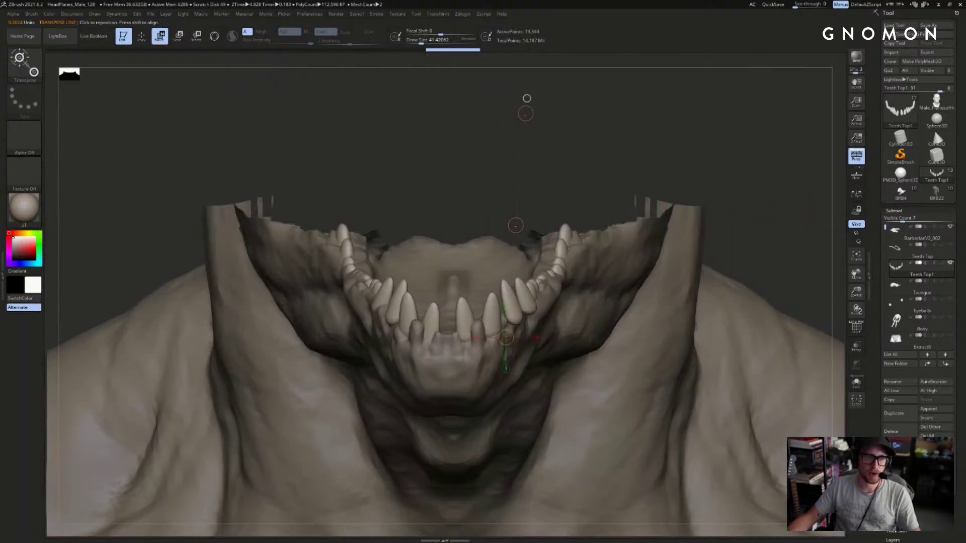
mouse_move(467, 356)
left_mouse_down()
mouse_move(487, 125)
mouse_move(472, 118)
left_mouse_up()
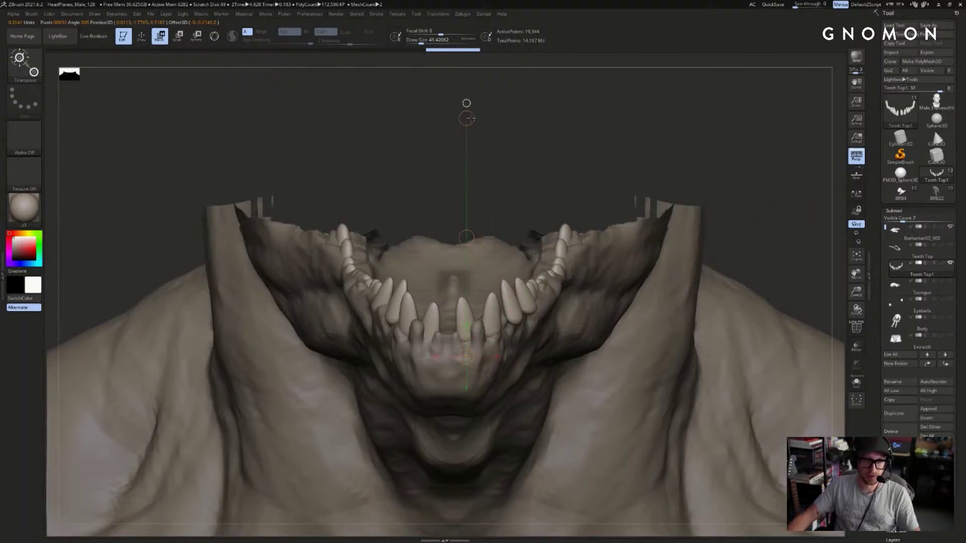
left_click_drag(466, 238, 463, 255)
mouse_move(554, 163)
left_mouse_down()
mouse_move(586, 159)
mouse_move(586, 176)
left_mouse_up()
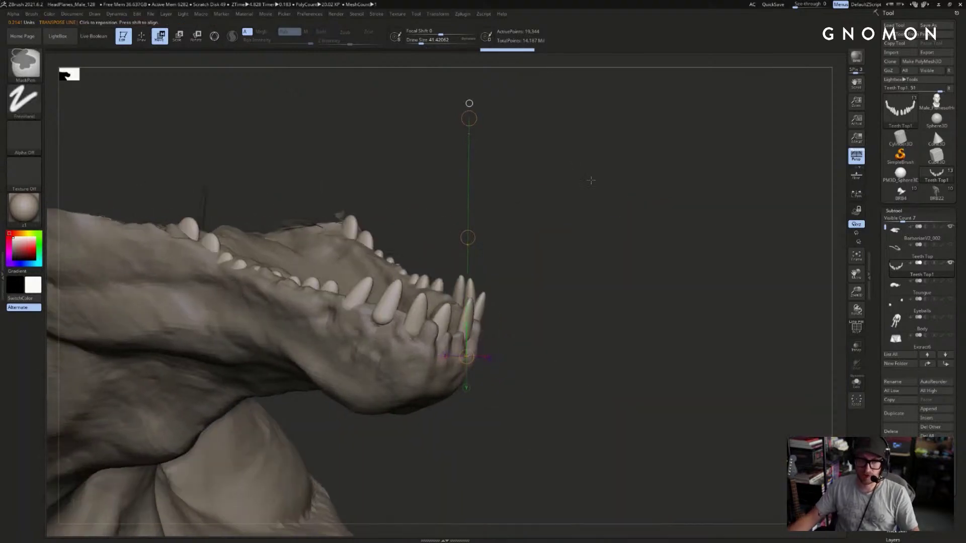
key("ctrl+z")
- Switch to the Move brush and check how the lower teeth fit the jaw from the side and front
mouse_move(642, 189)
left_mouse_down("shift")
mouse_move(616, 176)
mouse_move(602, 145)
mouse_move(568, 184)
left_mouse_up("shift")
key("q")
key("b")
key("m")
key("v")
left_click_drag(556, 152, 559, 172)
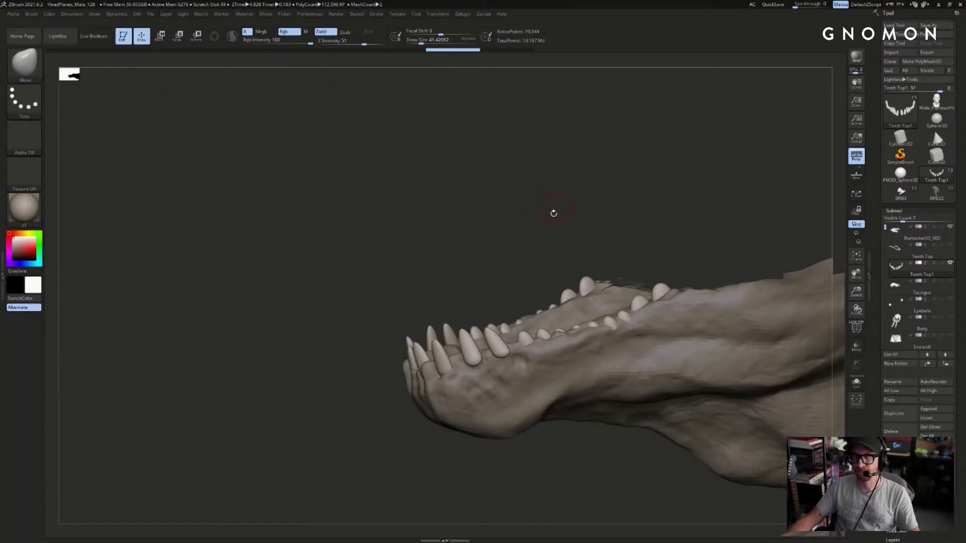
left_click_drag(502, 203, 558, 194, "shift")
mouse_move(624, 192)
left_mouse_down("alt")
mouse_move(662, 144)
mouse_move(664, 166)
left_mouse_up("alt")
- Mask everything except the front tooth just right of the jaw's centre and adjust its rotation
key("w")
left_click_drag(464, 296, 557, 120, "ctrl")
right_click_drag(556, 121, 545, 142, "ctrl")
mouse_move(471, 327)
left_mouse_down()
mouse_move(480, 126)
mouse_move(491, 125)
left_mouse_up()
key("r")
left_click_drag(494, 130, 561, 122)
- Scale the isolated front tooth down and lower it into the gum beside the jaw's centre
key("w")
key("e")
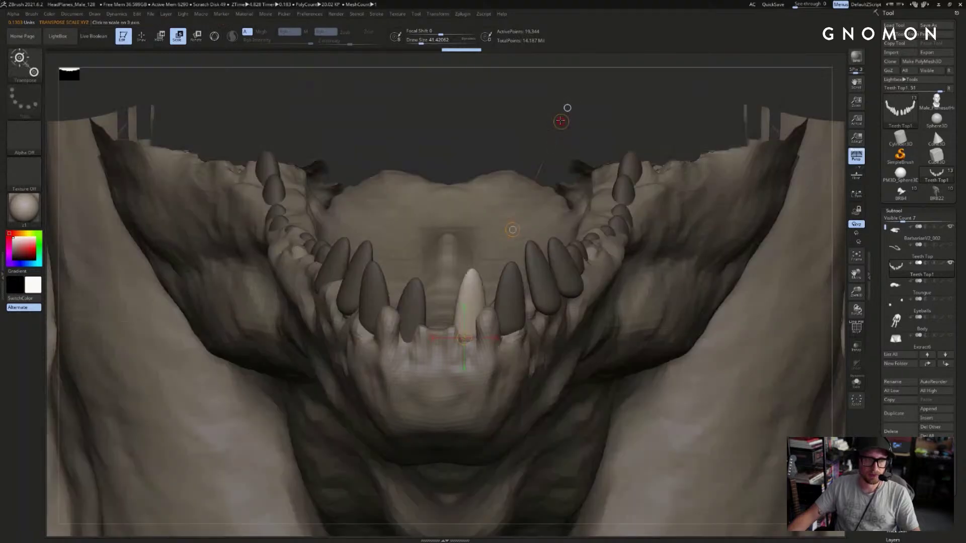
left_click_drag(561, 121, 560, 122)
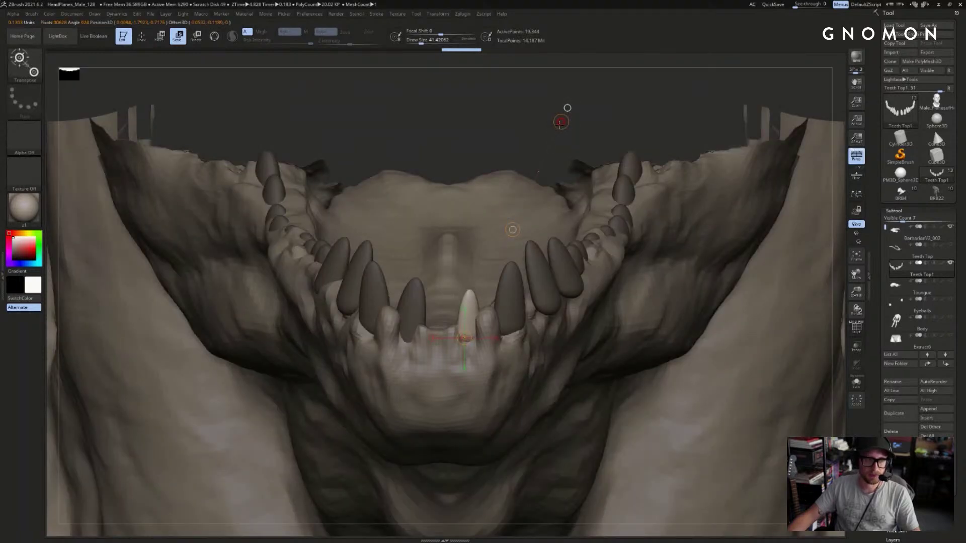
key("w")
left_click_drag(512, 229, 501, 257)
- Isolate the matching front tooth left of centre, tilt it and scale it down
left_click(415, 321, "ctrl+shift")
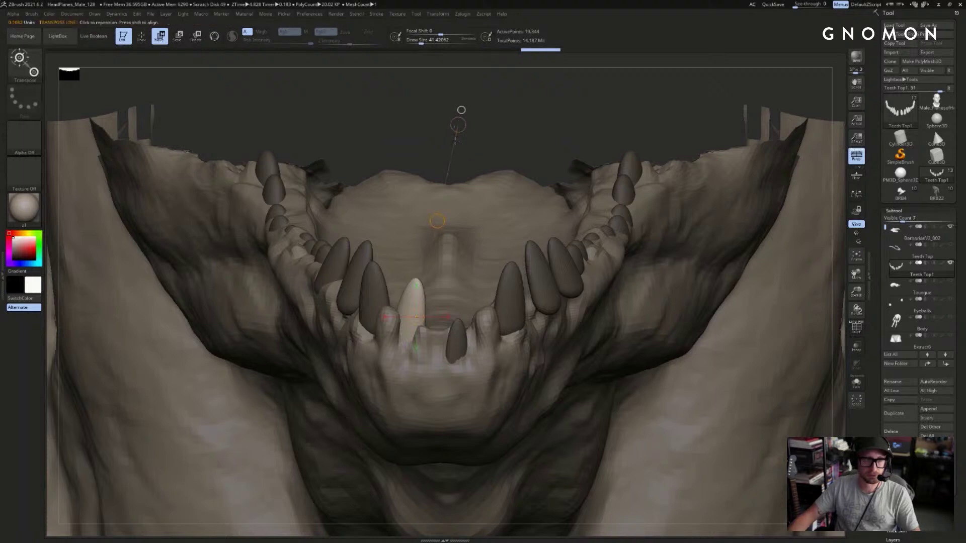
key("r")
key("w")
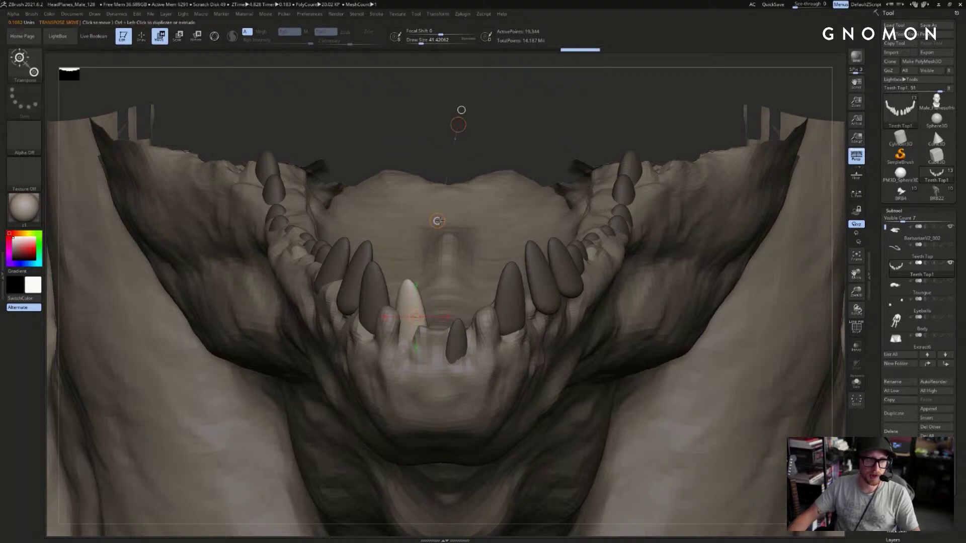
left_click_drag(424, 326, 408, 131)
key("e")
left_click_drag(499, 90, 443, 217, "shift")
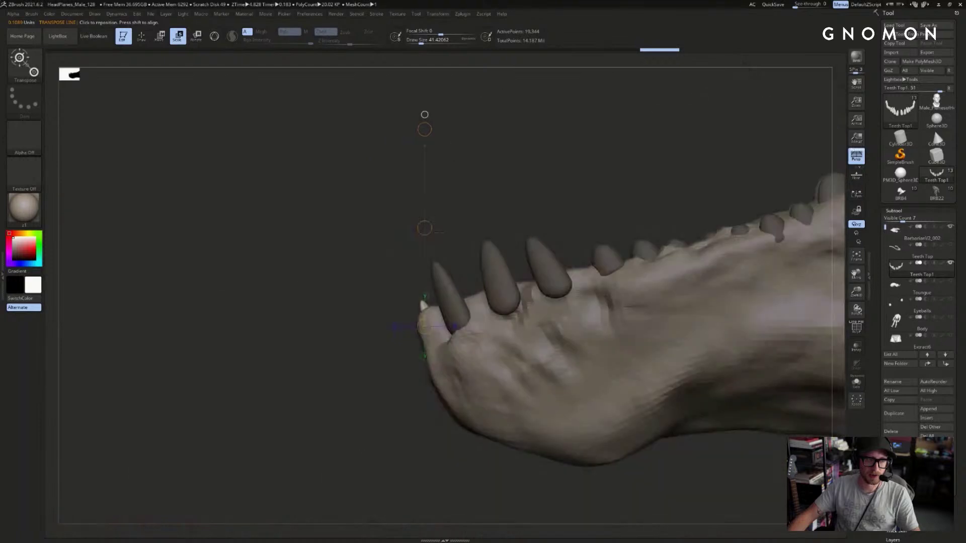
- Seat the front tooth left of centre in the gum, checking its position from the side
key("w")
left_click_drag(424, 327, 212, 326)
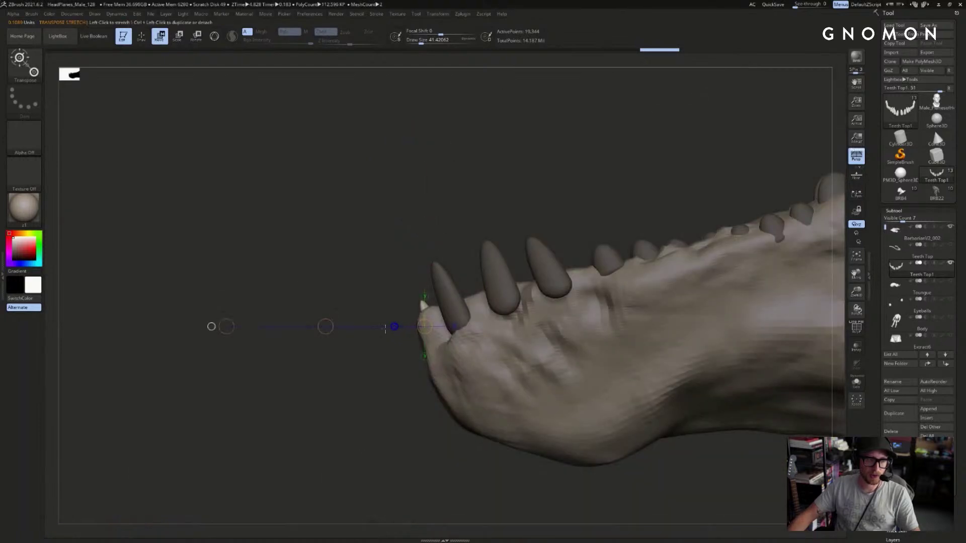
left_click_drag(325, 326, 324, 342)
left_click_drag(324, 212, 659, 166, "shift")
left_click_drag(523, 328, 528, 328)
left_click_drag(569, 274, 554, 291)
left_click_drag(507, 334, 505, 334)
left_click_drag(553, 292, 408, 292, "shift")
- Isolate the second tooth right of centre, rotate it and move it towards its gum socket
left_click_drag(616, 130, 347, 281, "alt")
key("r")
left_click_drag(510, 272, 566, 98, "ctrl")
mouse_move(594, 103)
left_mouse_down()
mouse_move(669, 105)
mouse_move(579, 104)
mouse_move(595, 99)
left_mouse_up()
key("w")
left_click_drag(522, 193, 503, 217)
left_click_drag(362, 201, 554, 196)
left_click_drag(641, 197, 632, 197)
- Scale down the second tooth right of centre and refine its angle and position in the gum
key("e")
mouse_move(478, 321)
left_mouse_down()
mouse_move(541, 110)
mouse_move(480, 205)
left_mouse_up()
left_click_drag(416, 298, 481, 309)
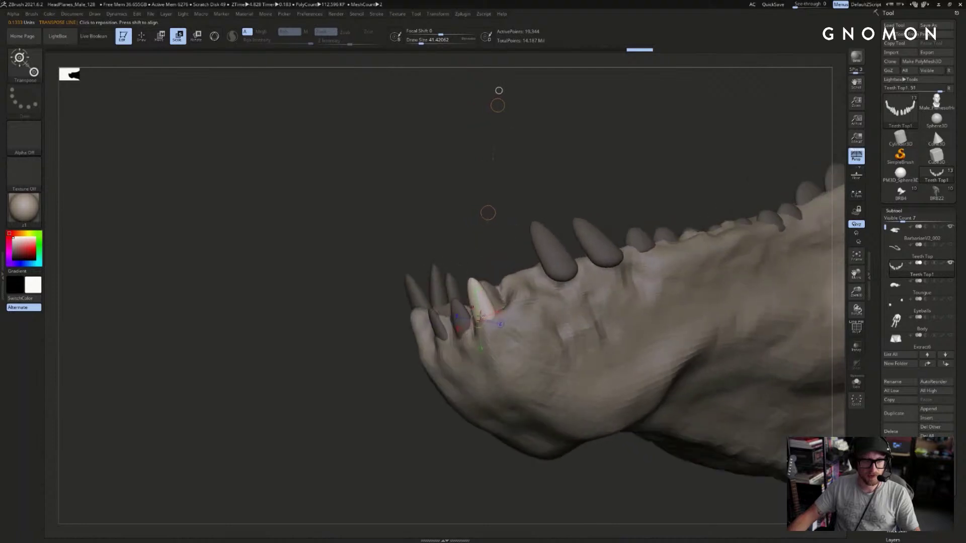
key("r")
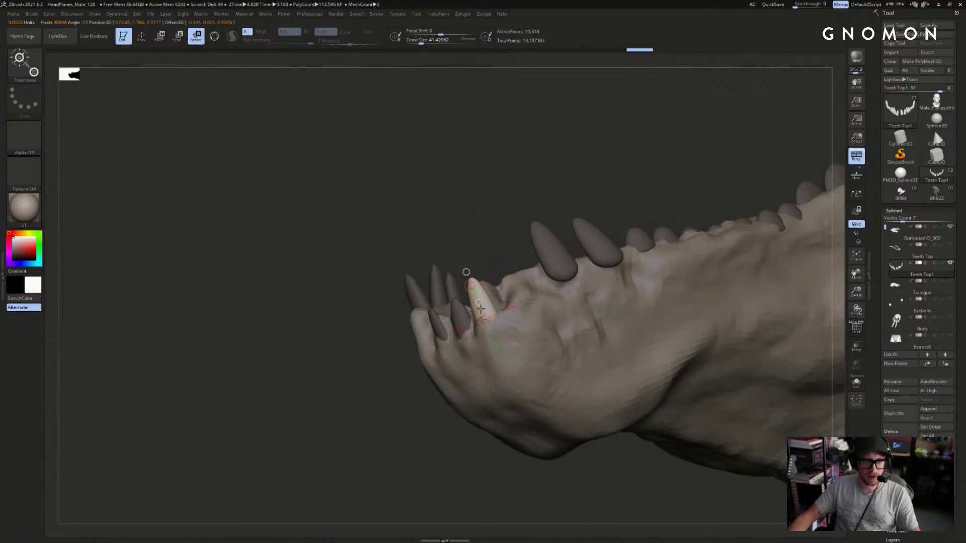
left_click_drag(471, 261, 478, 303)
key("w")
right_click_drag(464, 327, 444, 362, "shift")
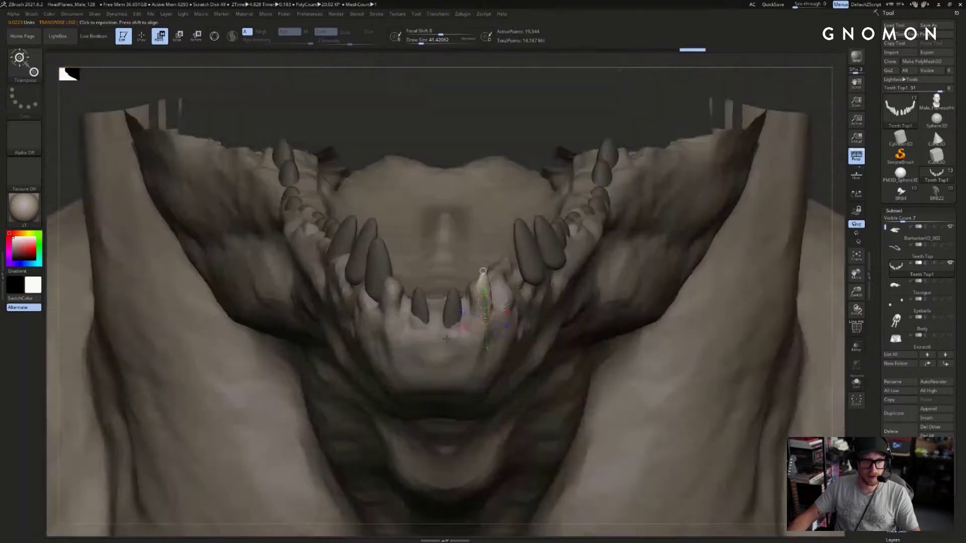
- Isolate the second tooth left of centre and move it down into the front gum
left_click_drag(536, 116, 654, 121)
left_click(390, 274, "ctrl")
mouse_move(387, 292)
left_mouse_down()
mouse_move(393, 226)
mouse_move(388, 241)
mouse_move(410, 256)
left_mouse_up()
key("r")
key("w")
left_click_drag(503, 212, 432, 301)
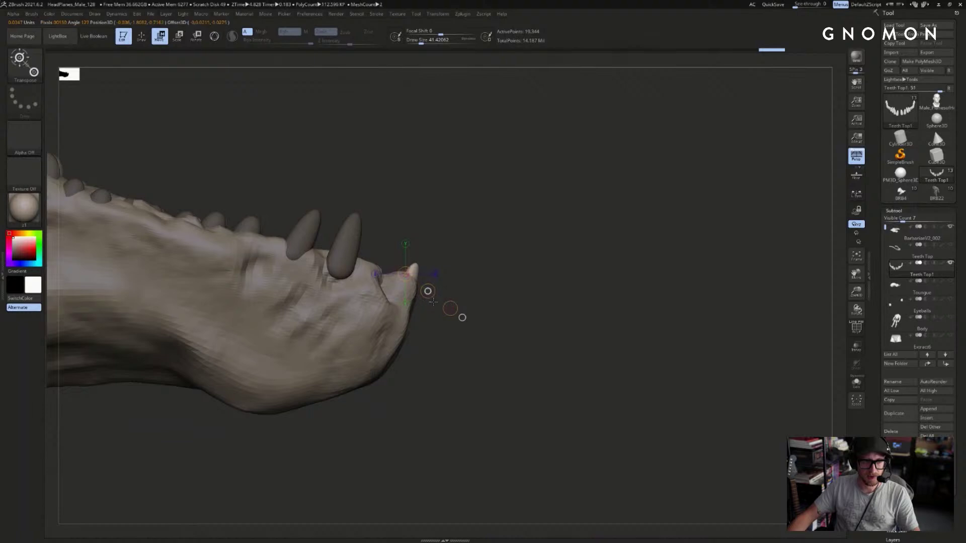
left_click_drag(504, 273, 438, 299, "shift")
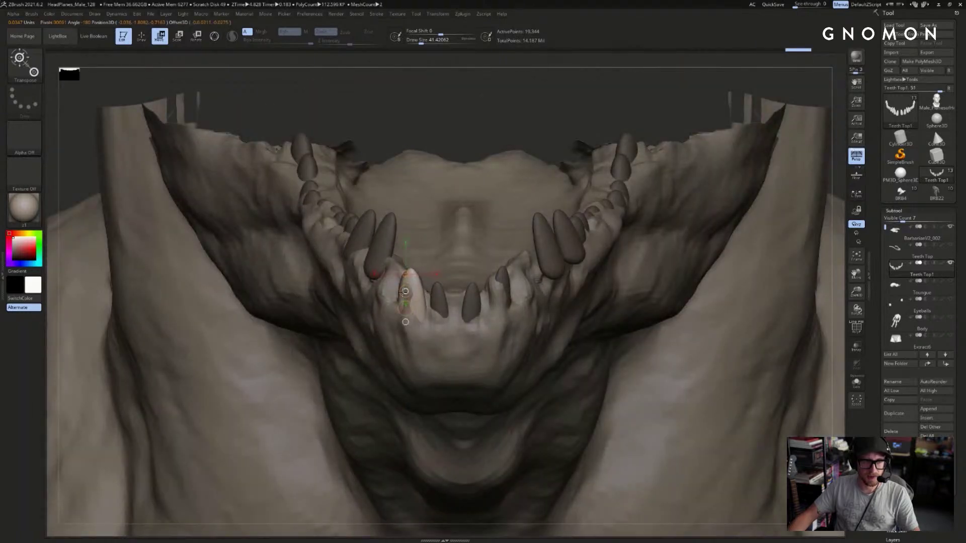
- View the teeth in solo, scale down the second tooth left of centre and check it against the jaw
key("shift+s")
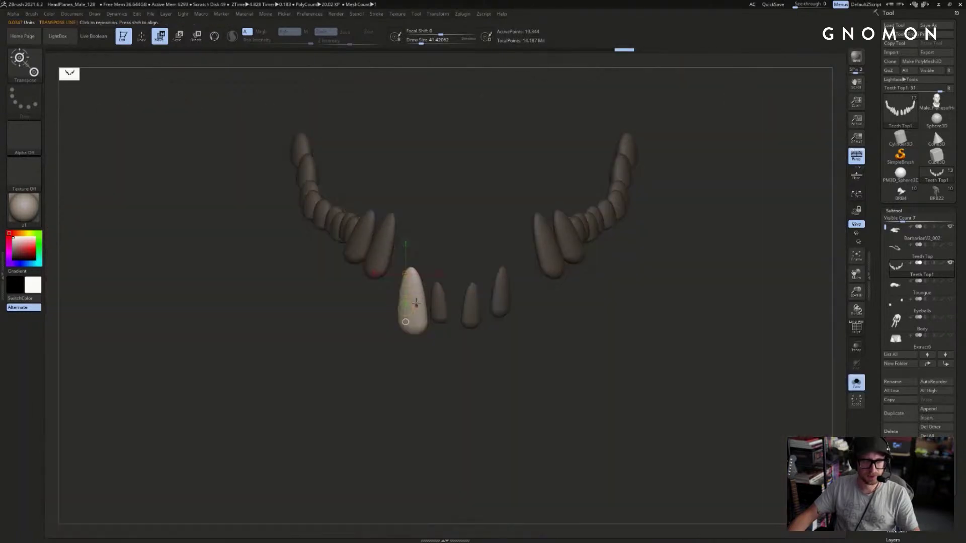
key("e")
left_click_drag(437, 157, 437, 159)
key("w")
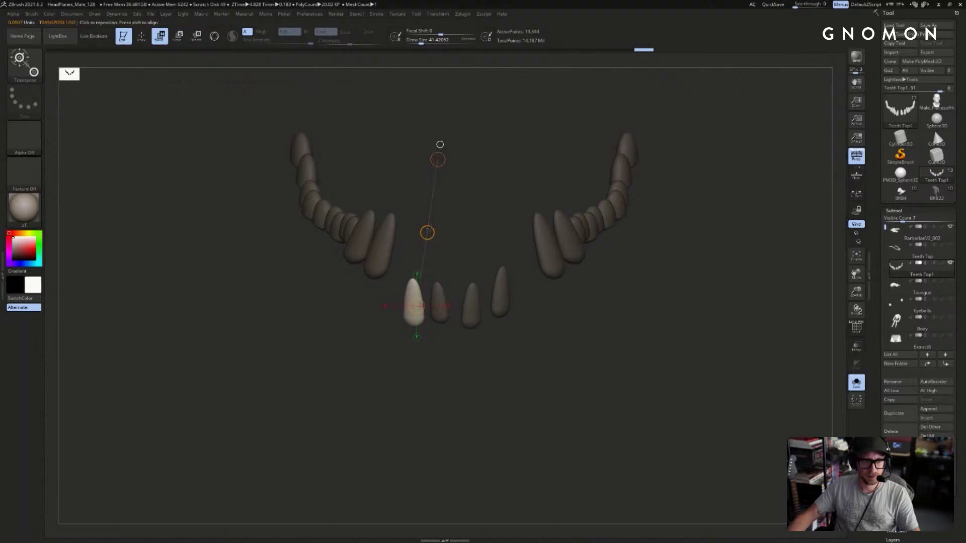
key("alt+s")
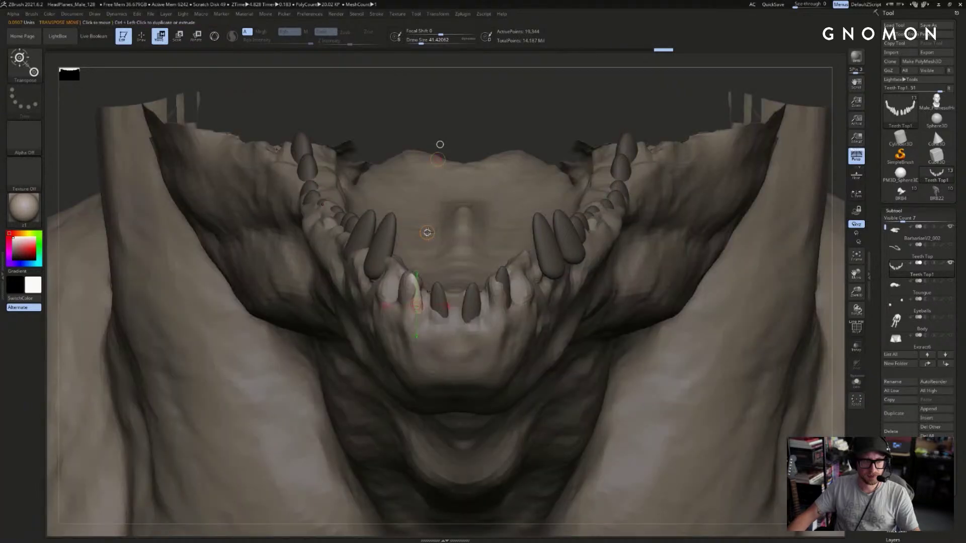
- Hide the left half of the lower teeth, as seen from the front, and remove it with Del Hidden
key("alt+s")
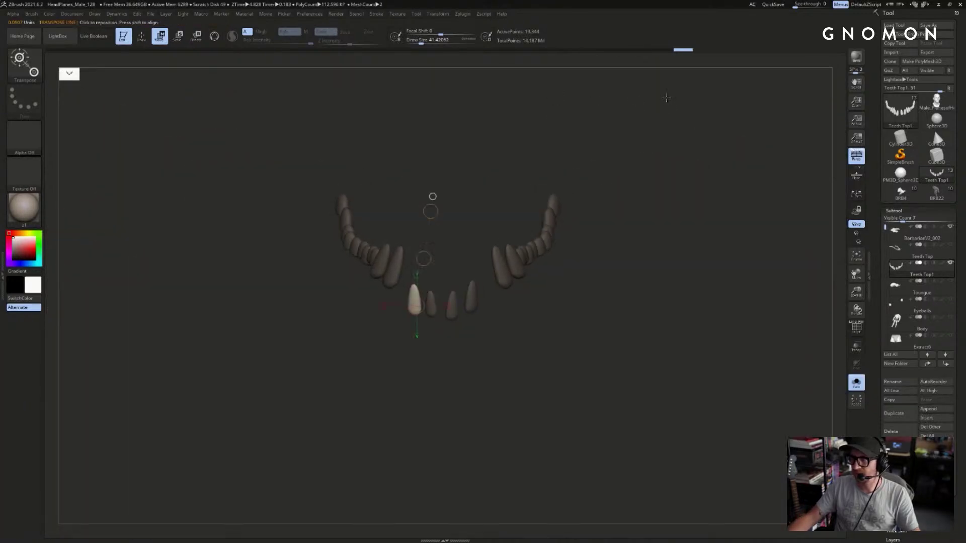
mouse_move(662, 129)
left_mouse_down()
mouse_move(619, 186)
mouse_move(597, 193)
mouse_move(582, 173)
mouse_move(588, 186)
mouse_move(601, 140)
mouse_move(457, 166)
mouse_move(365, 336)
left_mouse_up()
left_click_drag(602, 151, 568, 196)
left_click_drag(355, 303, 459, 388, "ctrl+alt+shift")
left_click_drag(448, 274, 480, 199, "alt")
key("q")
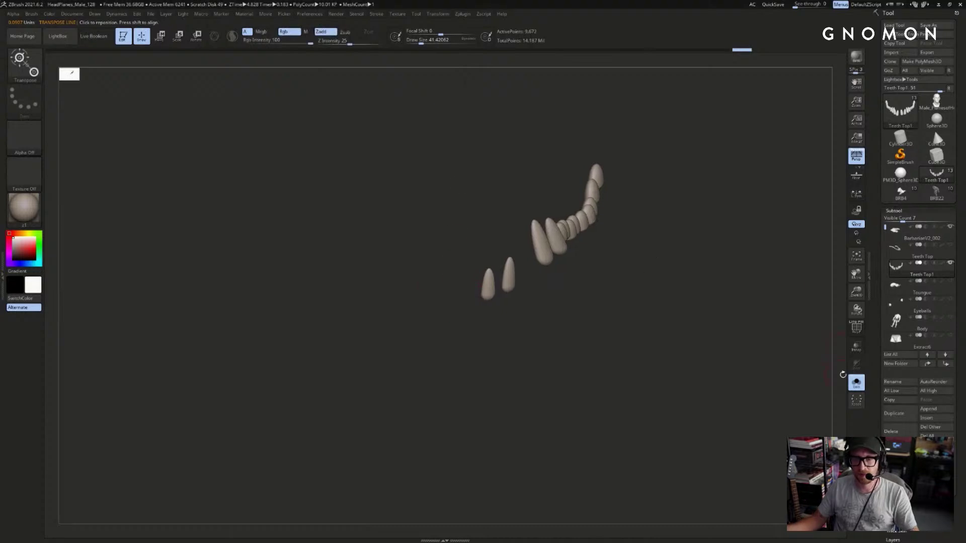
scroll(874, 396, "down", 3)
left_click(896, 438)
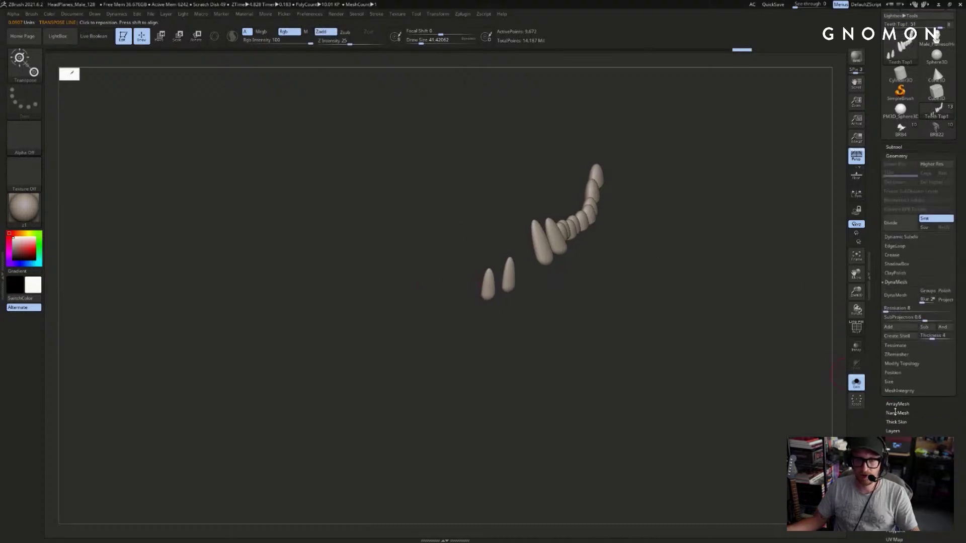
left_click(900, 364)
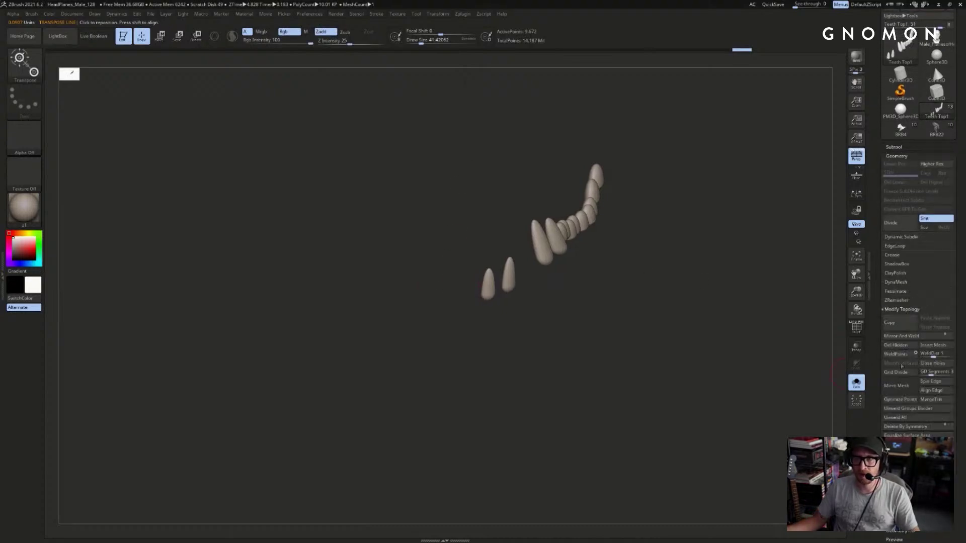
left_click(896, 345)
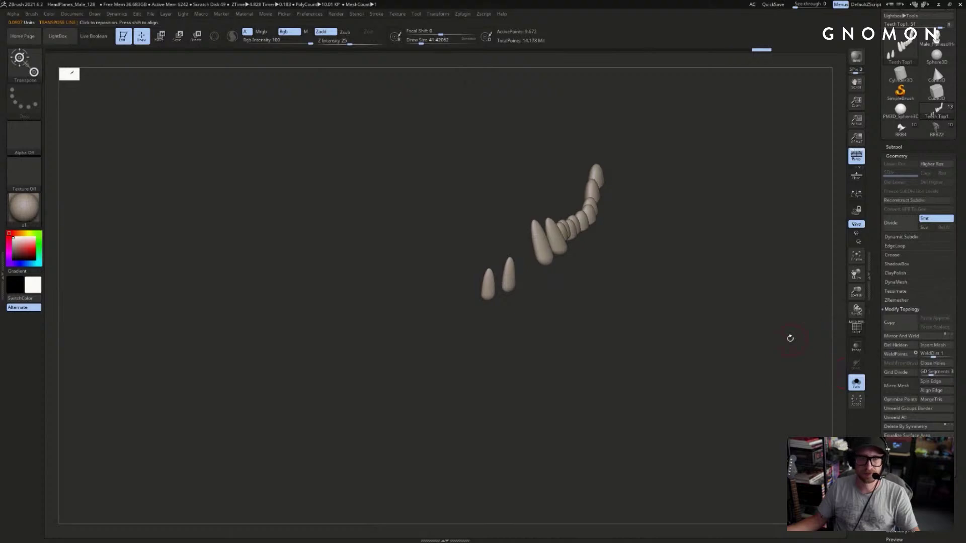
- Isolate the foremost large fang on the remaining half and move it forward towards the small front teeth
key("shift+s")
left_click_drag(651, 101, 629, 134)
key("shift+alt+s")
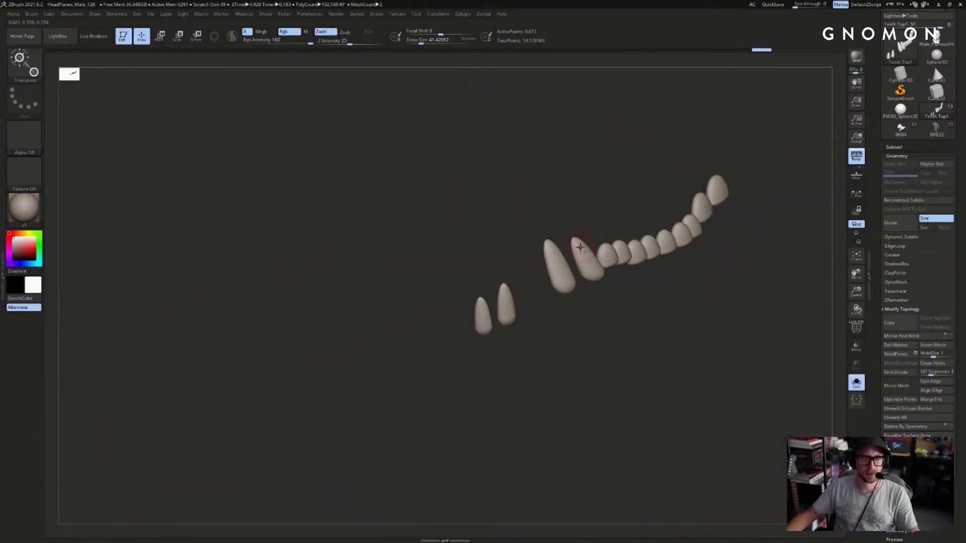
key("shift+alt+s")
key("r")
left_click_drag(558, 262, 590, 184, "ctrl")
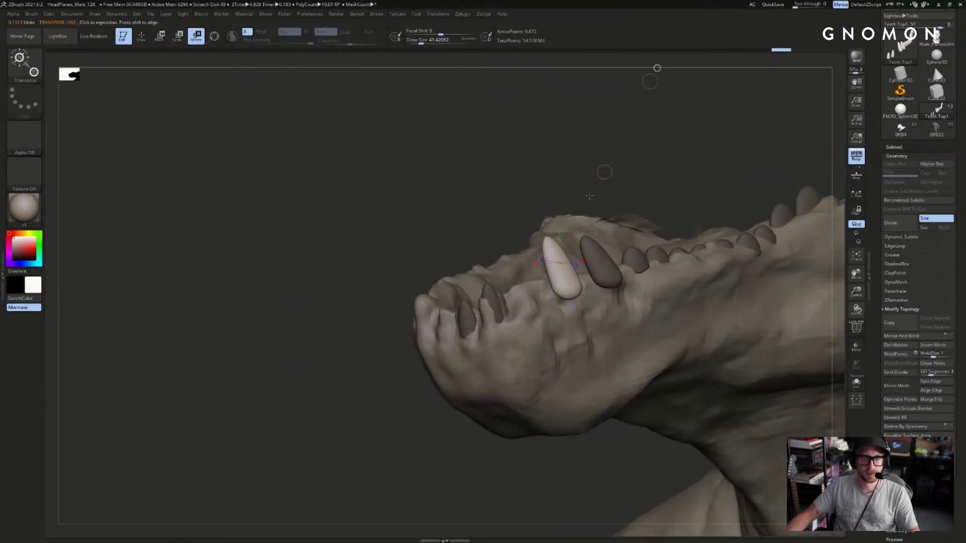
left_click_drag(567, 279, 636, 159)
left_click_drag(601, 221, 564, 243)
- Scale the isolated fang down and raise it slightly to fit its gum socket
left_click_drag(534, 307, 535, 176, "shift")
key("e")
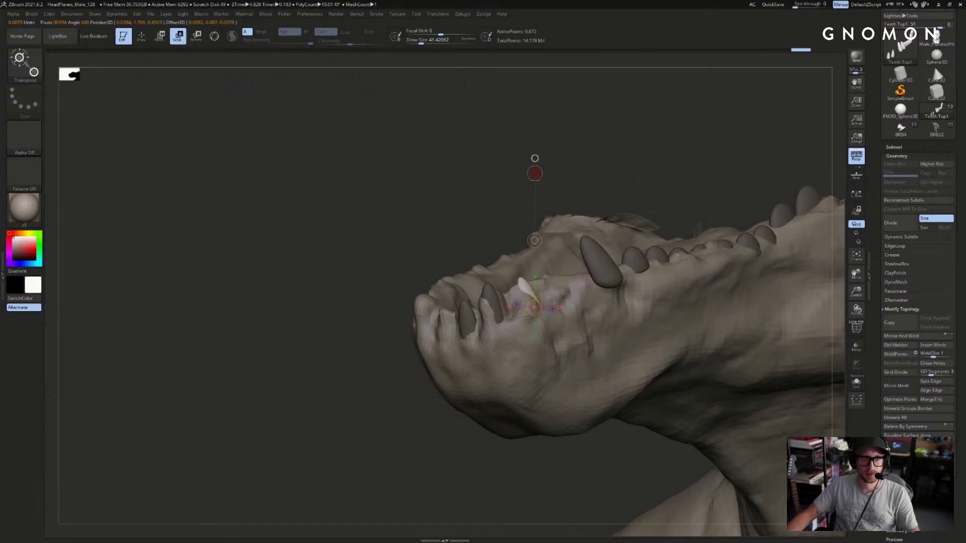
key("w")
left_click_drag(535, 237, 529, 226)
key("e")
left_click_drag(532, 287, 575, 179)
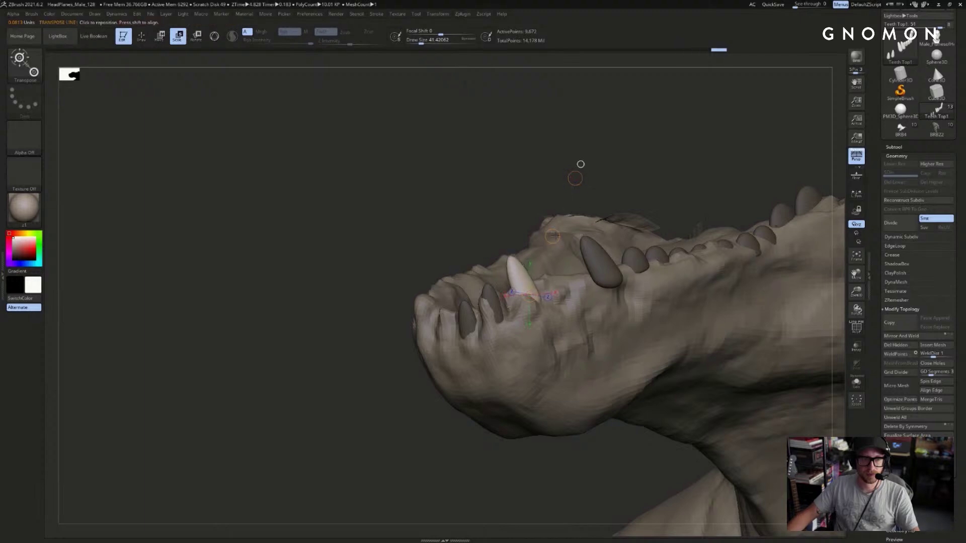
- Isolate the second fang behind the foremost one, move it forward along the lower jaw and scale it down
left_click(594, 260, "alt")
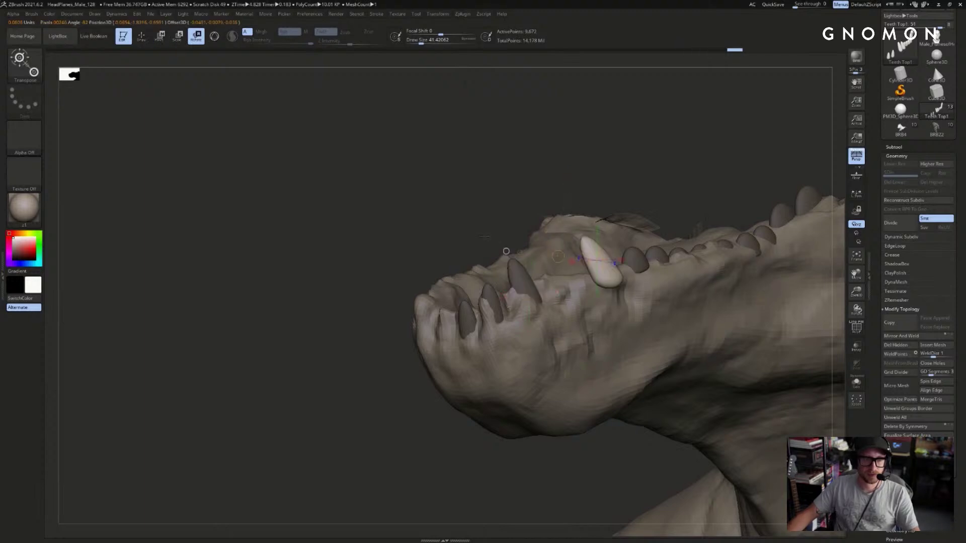
left_click_drag(640, 203, 626, 201, "shift")
mouse_move(615, 271)
left_mouse_down()
mouse_move(650, 142)
mouse_move(668, 151)
mouse_move(621, 165)
left_mouse_up()
key("r")
key("w")
key("e")
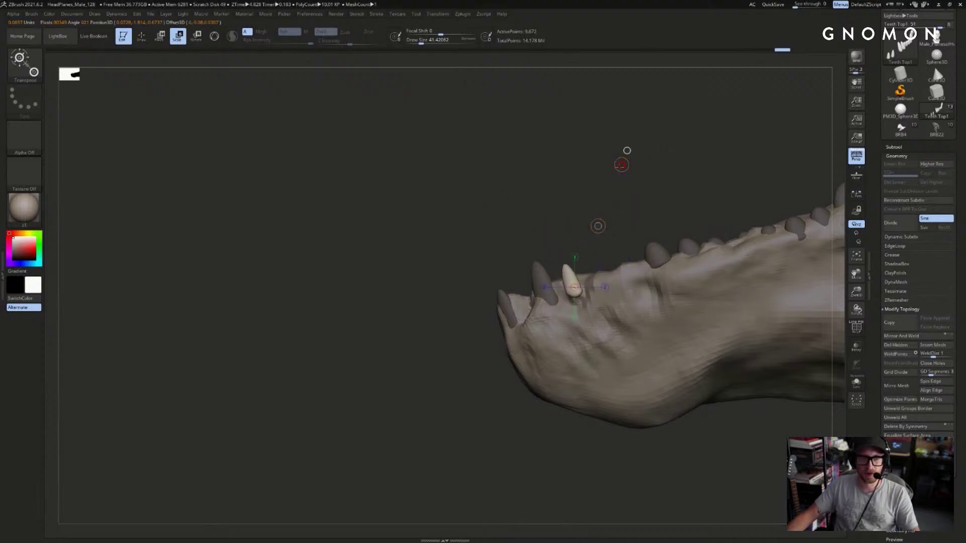
- From the front, shift the second fang inward onto the gum line beside the foremost fang
key("w")
left_click_drag(548, 204, 642, 207, "shift")
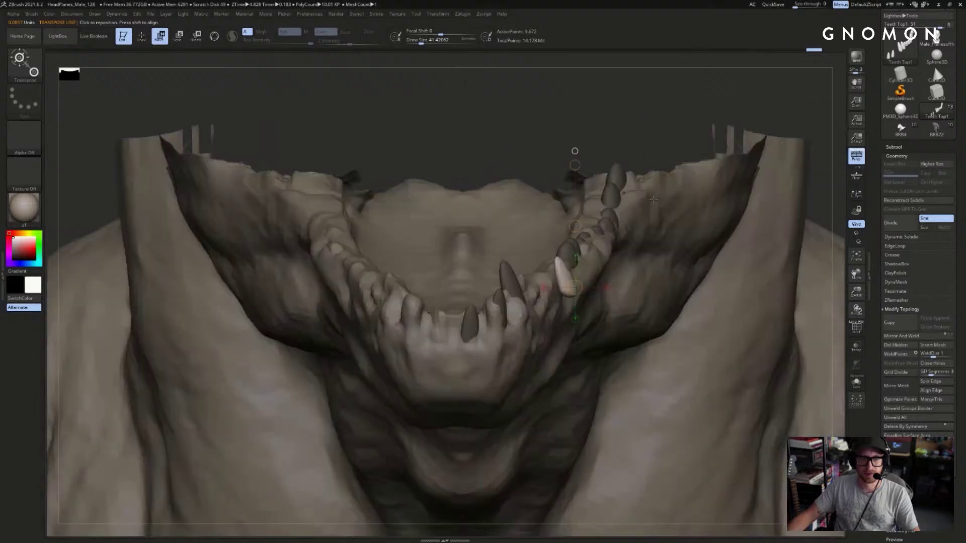
mouse_move(574, 292)
left_mouse_down()
mouse_move(813, 122)
mouse_move(694, 95)
left_mouse_up()
mouse_move(565, 287)
left_mouse_down("shift")
mouse_move(570, 145)
mouse_move(606, 143)
left_mouse_up("shift")
key("r")
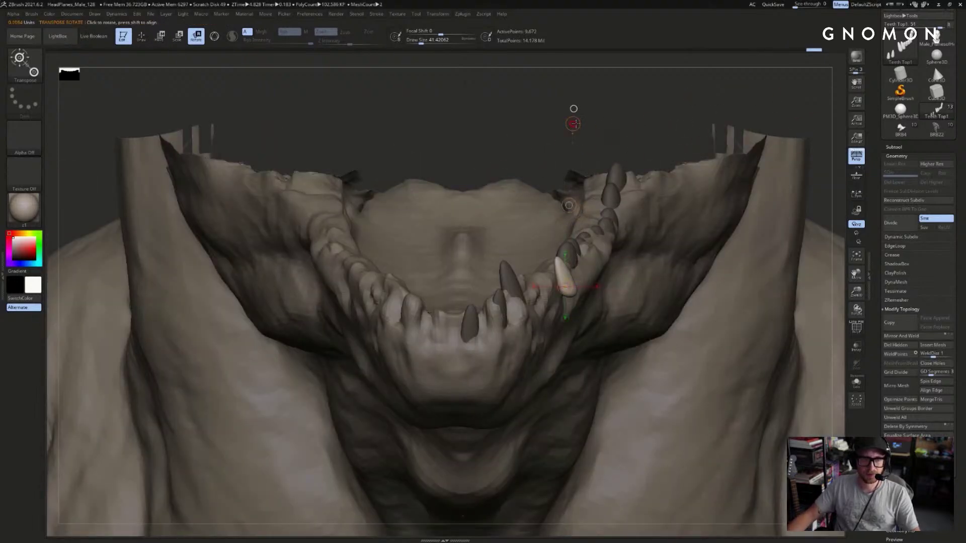
key("w")
left_click_drag(568, 205, 531, 213)
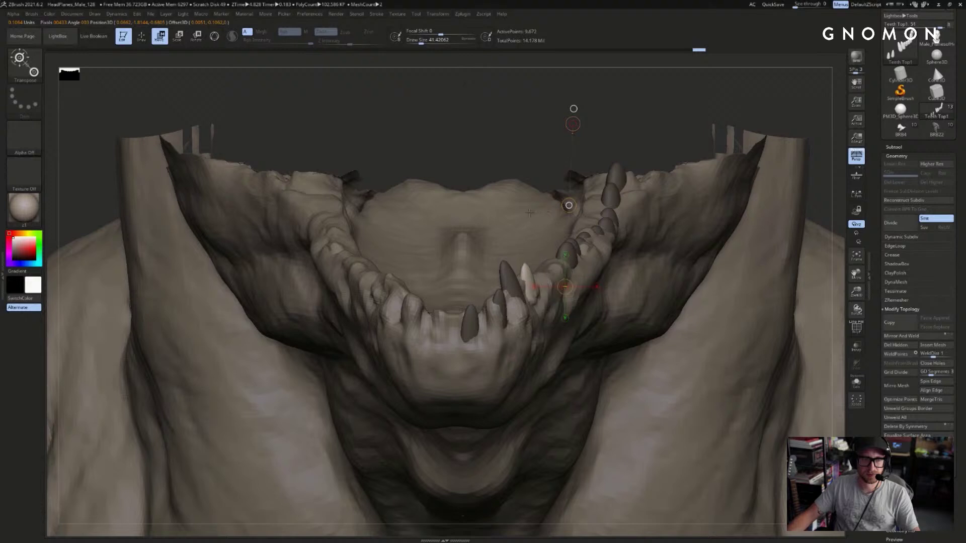
- Isolate the foremost fang again and rotate it more upright in its gum socket
left_click_drag(621, 123, 510, 136)
left_click_drag(515, 280, 544, 267, "ctrl")
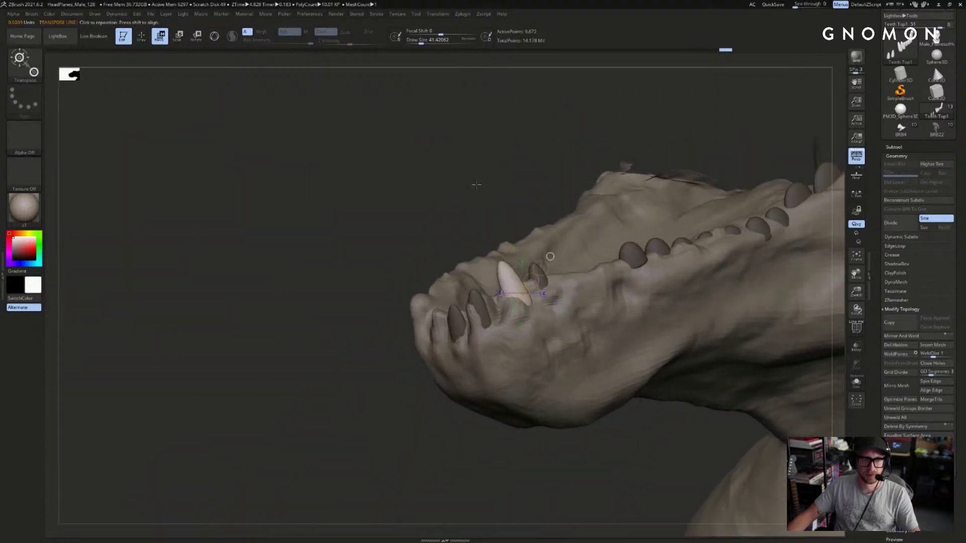
left_click_drag(476, 188, 509, 234, "shift")
left_click_drag(512, 184, 536, 136, "shift")
key("r")
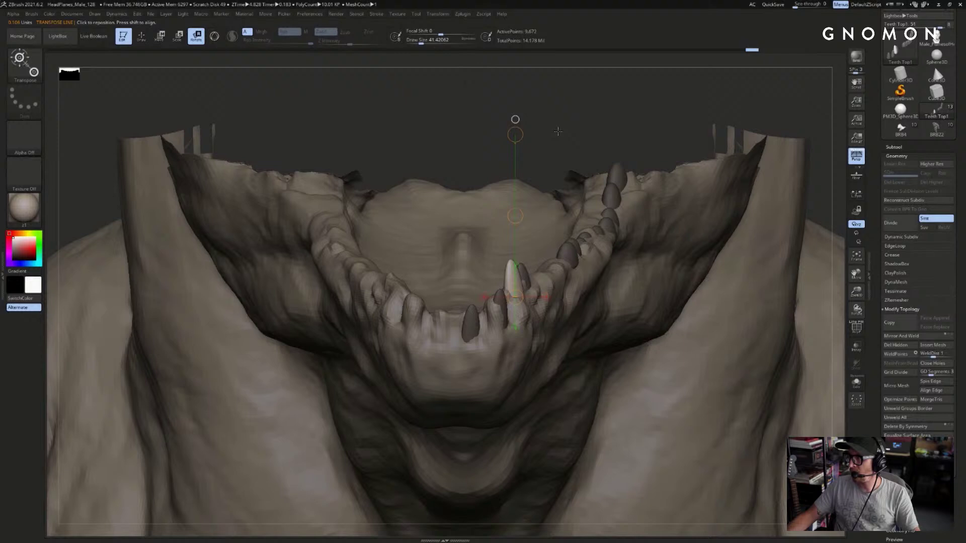
- Isolate the first short tooth behind the two fangs, move it forward to its socket and shift it inward
left_click_drag(657, 115, 528, 116, "shift")
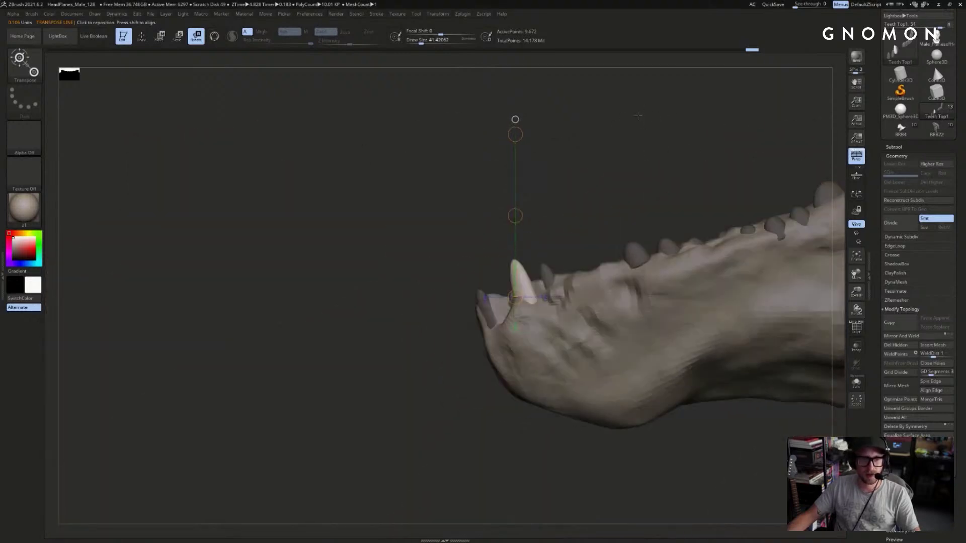
left_click(633, 252, "ctrl")
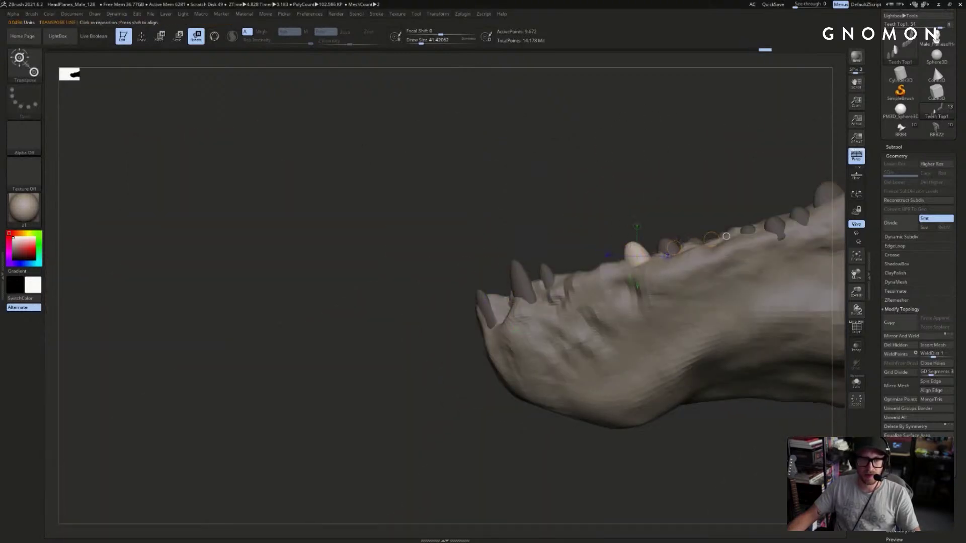
key("w")
left_click_drag(616, 201, 571, 232)
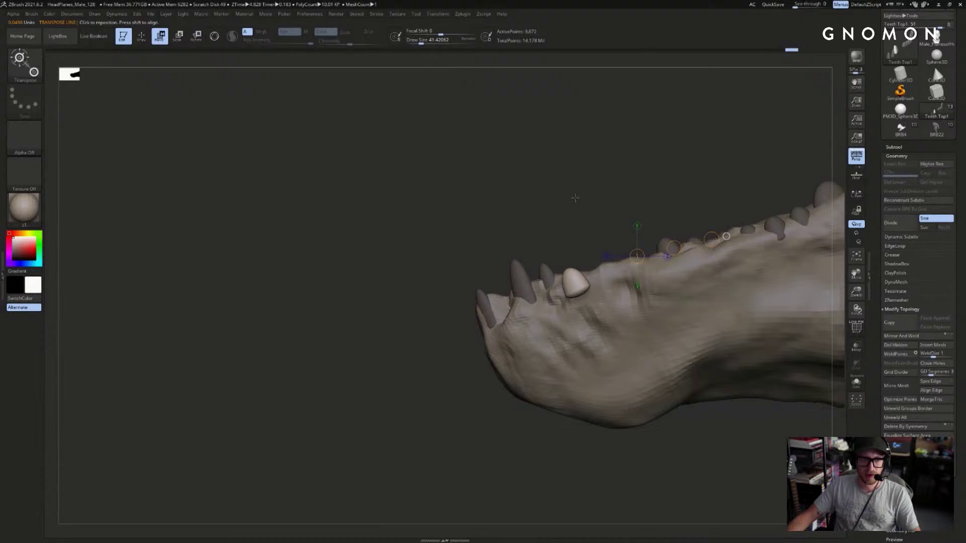
left_click_drag(576, 196, 610, 208, "shift")
mouse_move(630, 281)
left_mouse_down("shift")
mouse_move(735, 284)
mouse_move(661, 287)
left_mouse_up("shift")
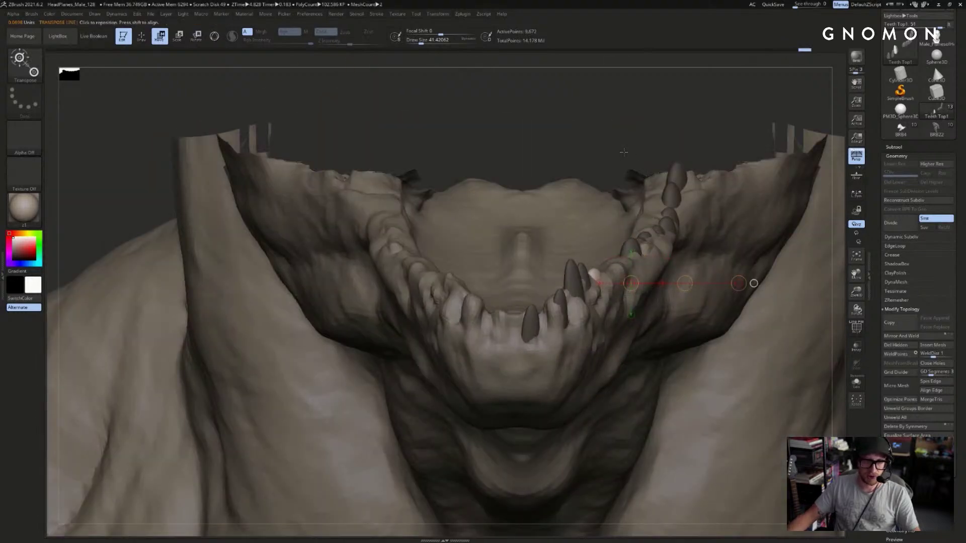
- Isolate the fourth tooth counting back from the foremost fang and move it forward and inward onto the gum
left_click_drag(627, 153, 578, 156, "shift")
left_click_drag(736, 247, 599, 191, "ctrl")
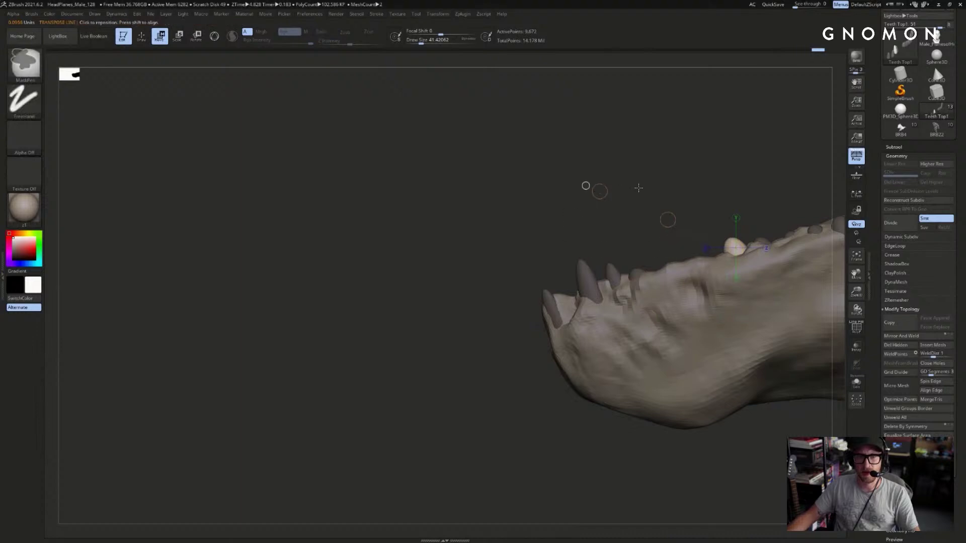
left_click_drag(667, 220, 617, 239)
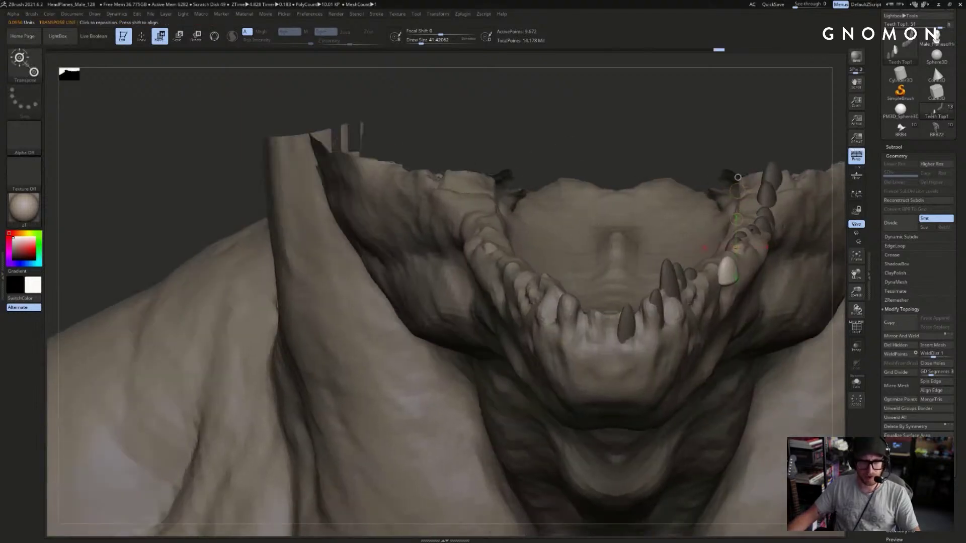
left_click_drag(681, 272, 659, 272)
- Isolate the fifth tooth counting back from the foremost fang and move it forward into line with the placed teeth
left_click_drag(704, 146, 531, 155)
left_click(612, 261, "ctrl")
mouse_move(593, 151)
left_mouse_down()
mouse_move(624, 155)
mouse_move(612, 153)
left_mouse_up()
left_click(624, 155)
left_click_drag(617, 277, 651, 182)
left_click_drag(634, 233, 571, 246)
left_click(572, 246)
- From the front, shift the fifth tooth inward to sit on the gum line
mouse_move(554, 281)
left_mouse_down()
mouse_move(537, 225)
mouse_move(635, 204)
mouse_move(681, 283)
left_mouse_up()
key("r")
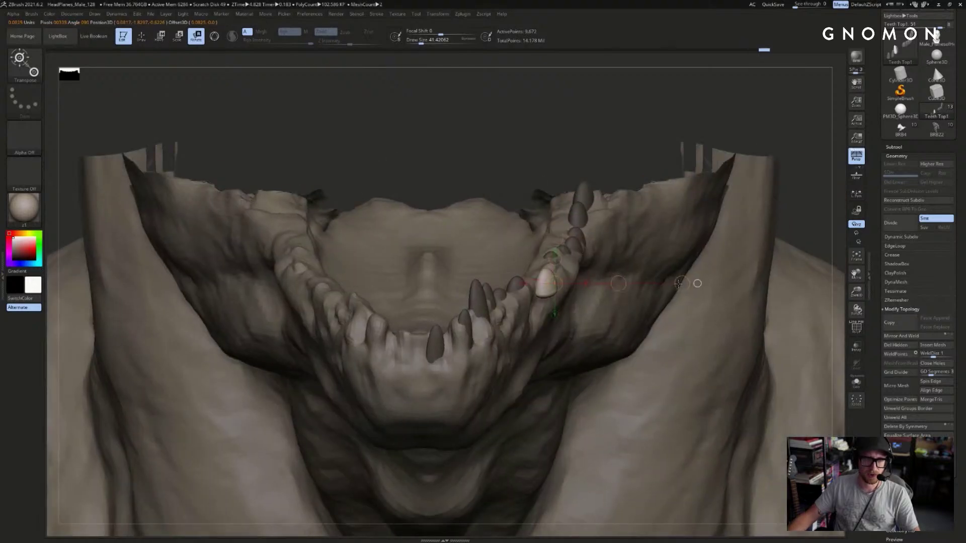
key("w")
left_click_drag(618, 283, 602, 283)
- Isolate the sixth tooth, move it forward behind the placed teeth and scale it to suit its socket
left_click_drag(617, 135, 589, 159)
left_click(647, 256, "ctrl")
left_click_drag(647, 259, 543, 191)
left_click_drag(584, 276, 591, 208)
key("e")
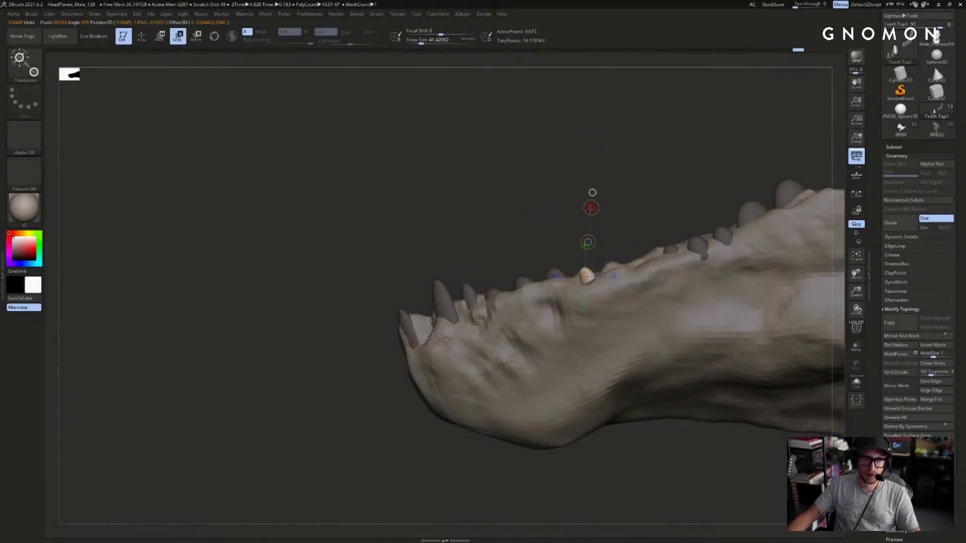
right_click_drag(590, 208, 590, 236, "shift")
- Rotate the sixth tooth slightly and shift it inward onto the gum ridge
left_click_drag(586, 277, 552, 176)
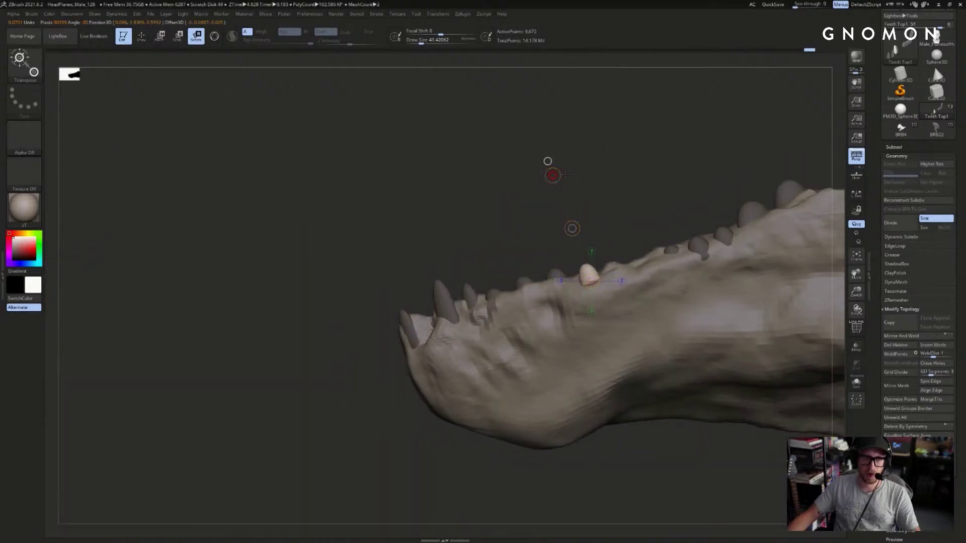
key("w")
right_click_drag(568, 229, 654, 231, "shift")
mouse_move(581, 274)
left_mouse_down("shift")
mouse_move(678, 274)
mouse_move(619, 275)
left_mouse_up("shift")
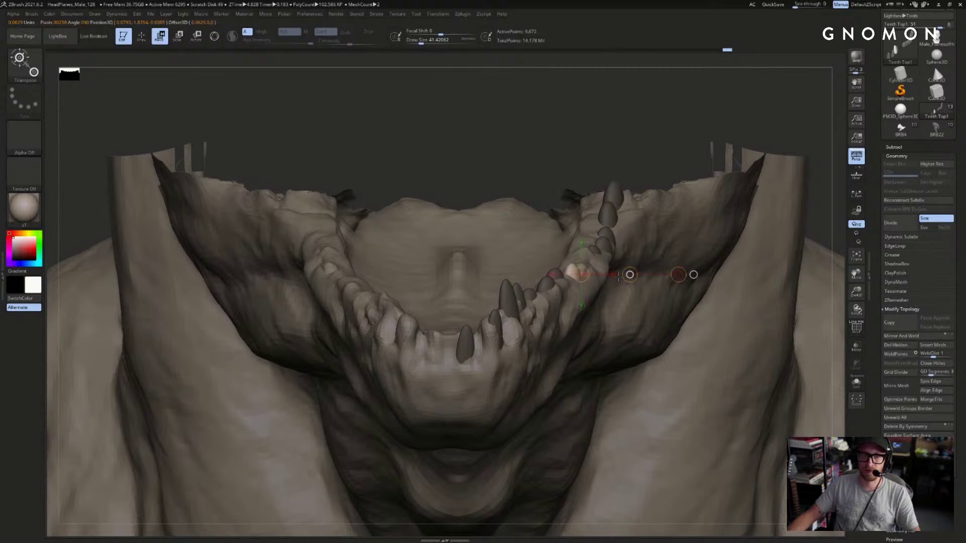
right_click_drag(612, 275, 601, 359)
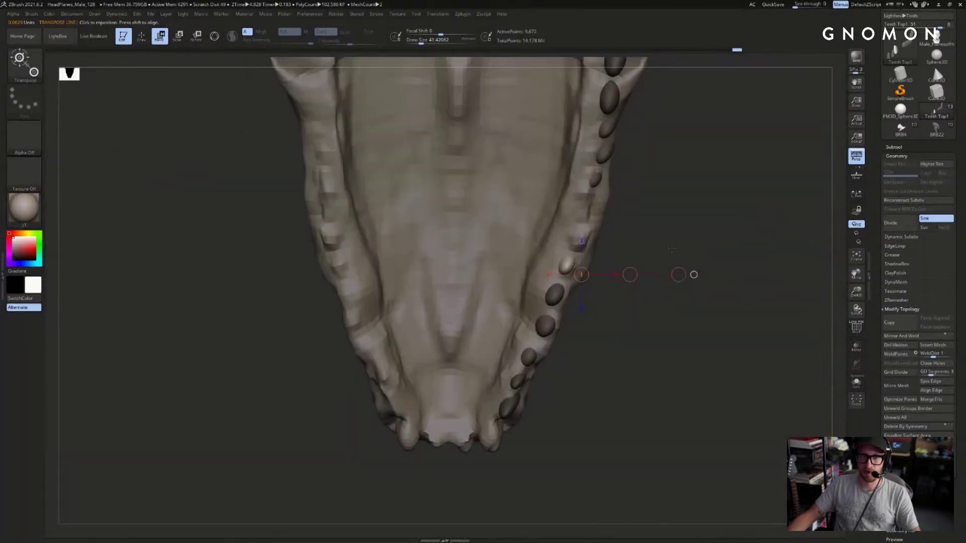
- Isolate the seventh tooth and, from above, slide it forward along the gum ridge
mouse_move(601, 182)
left_mouse_down()
mouse_move(683, 257)
mouse_move(657, 97)
mouse_move(686, 154)
mouse_move(715, 152)
left_mouse_up()
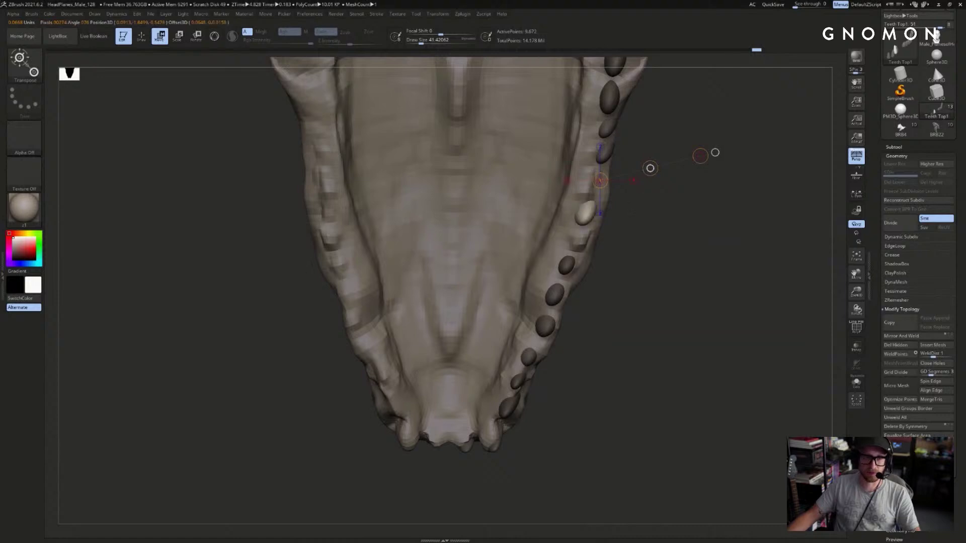
left_click_drag(643, 207, 645, 215)
right_click_drag(669, 227, 704, 262)
left_click_drag(727, 291, 692, 276)
mouse_move(692, 276)
right_mouse_down()
mouse_move(771, 152)
mouse_move(789, 166)
mouse_move(830, 146)
mouse_move(886, 151)
mouse_move(945, 171)
right_mouse_up()
key("q")
mouse_move(464, 226)
right_mouse_down()
mouse_move(597, 198)
mouse_move(549, 208)
right_mouse_up()
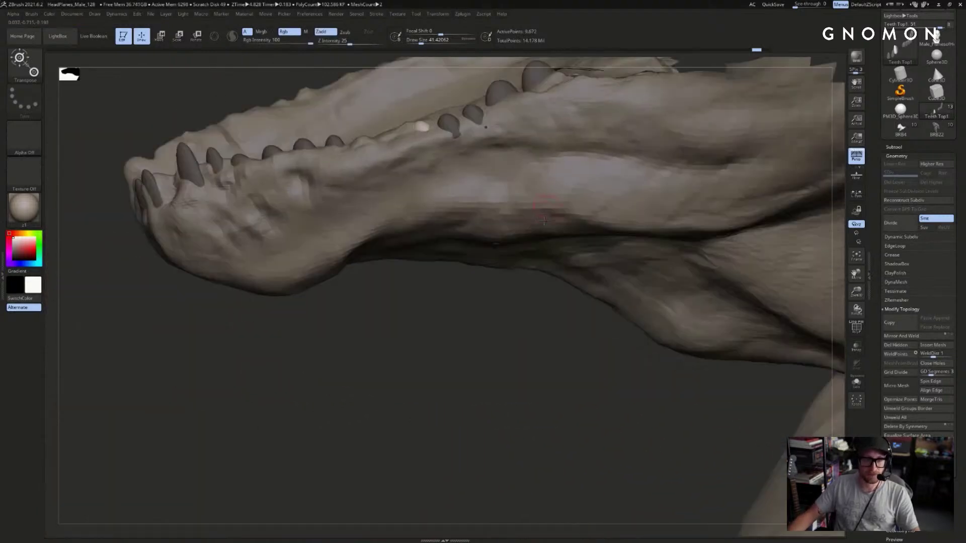
right_click_drag(471, 323, 523, 281)
- From the side, bring the seventh tooth forward behind the sixth and sink it into the gum
key("w")
right_click_drag(553, 239, 567, 258, "alt")
left_click_drag(559, 256, 452, 257, "shift")
left_click_drag(506, 270, 499, 215)
key("r")
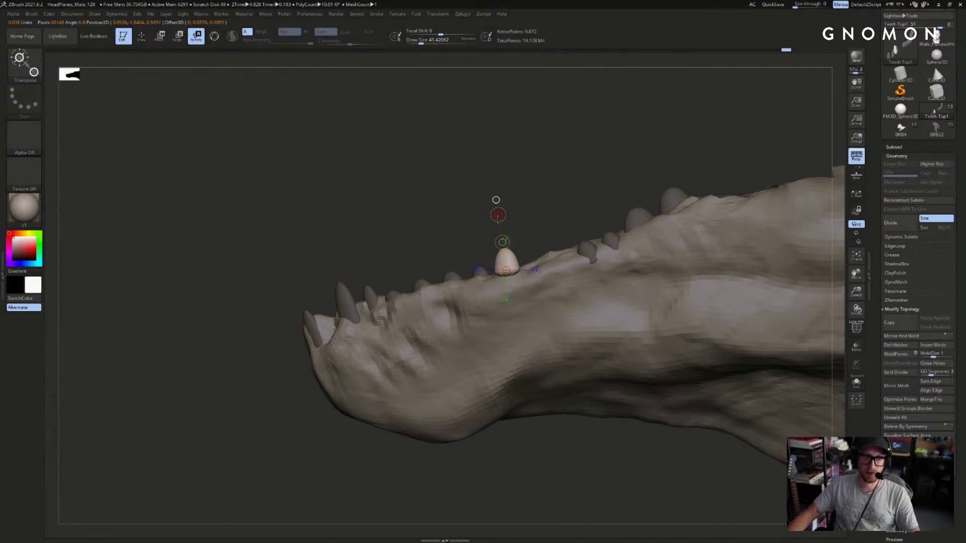
left_click_drag(485, 213, 493, 255)
left_click_drag(608, 217, 557, 217, "shift")
- Isolate the eighth tooth, move it forward along the jaw and shift it inward from the front
key("r")
left_click_drag(587, 249, 528, 164, "ctrl")
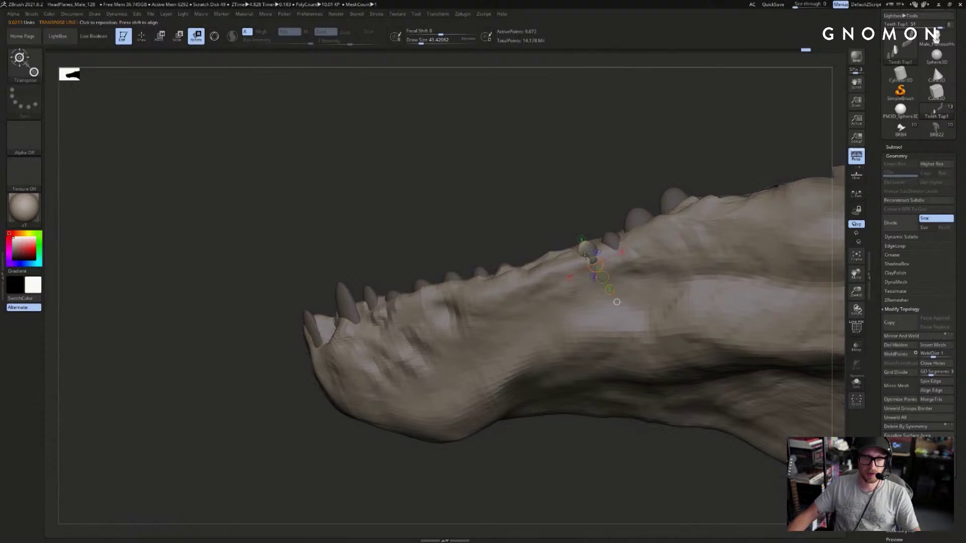
key("w")
left_click_drag(594, 250, 558, 259)
left_click_drag(473, 231, 791, 168)
left_click(801, 147)
left_click_drag(675, 233, 658, 235)
- Isolate the ninth tooth and reposition it on the gum, adjusting it from the front and from the side
right_click_drag(664, 171, 588, 156)
left_click(615, 236, "ctrl")
left_click_drag(614, 239, 615, 126)
right_click_drag(618, 128, 694, 143)
left_click_drag(607, 250, 819, 214)
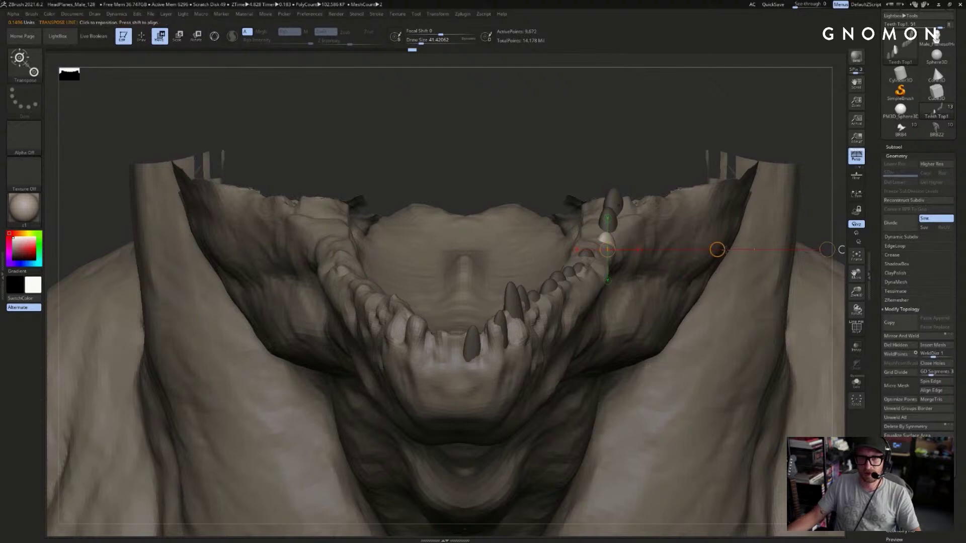
left_click_drag(705, 248, 702, 249)
right_click_drag(707, 254, 641, 259)
left_click_drag(628, 275, 637, 163)
right_click_drag(598, 224, 597, 197)
left_click_drag(577, 219, 578, 215)
- Duplicate the tooth behind the ninth, place the copy in the gap ahead of it and scale it down
right_click_drag(589, 198, 630, 182)
left_click(641, 217, "ctrl")
right_click_drag(714, 132, 659, 191)
left_click_drag(636, 168, 608, 186, "ctrl")
left_click_drag(613, 247, 679, 144)
key("e")
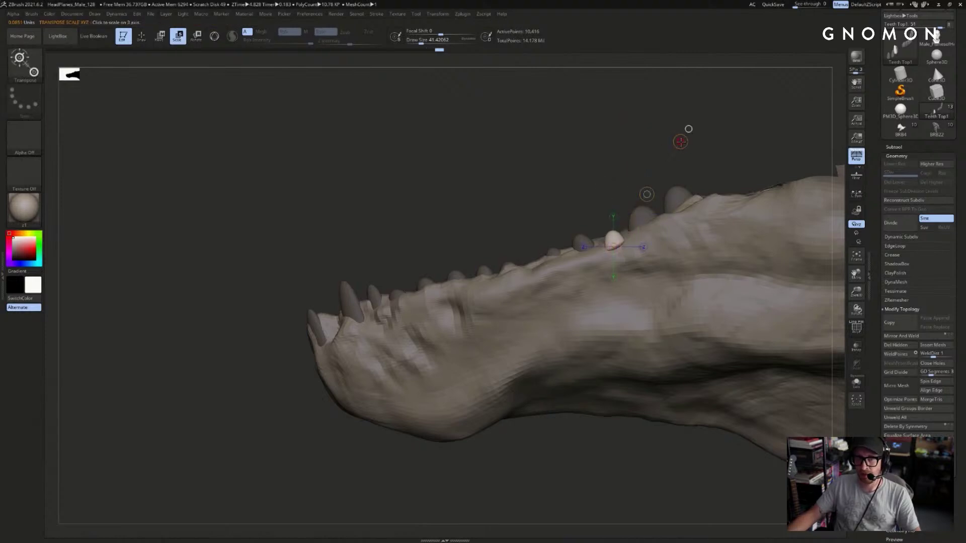
key("w")
- From above, shift the duplicated tooth inward to align it with the tooth row
right_click_drag(645, 194, 603, 252)
mouse_move(614, 243)
left_mouse_down()
mouse_move(597, 334)
mouse_move(605, 354)
left_mouse_up()
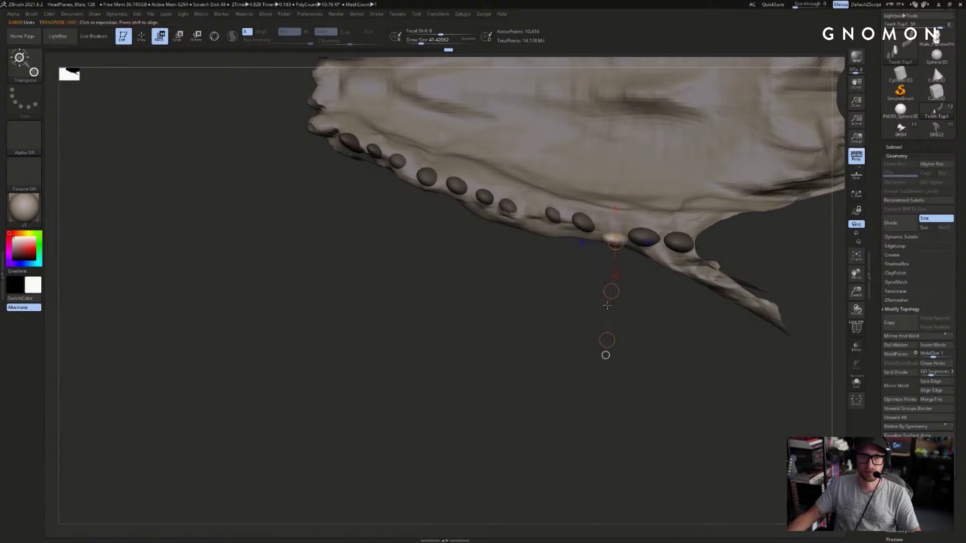
left_click_drag(611, 284, 610, 280)
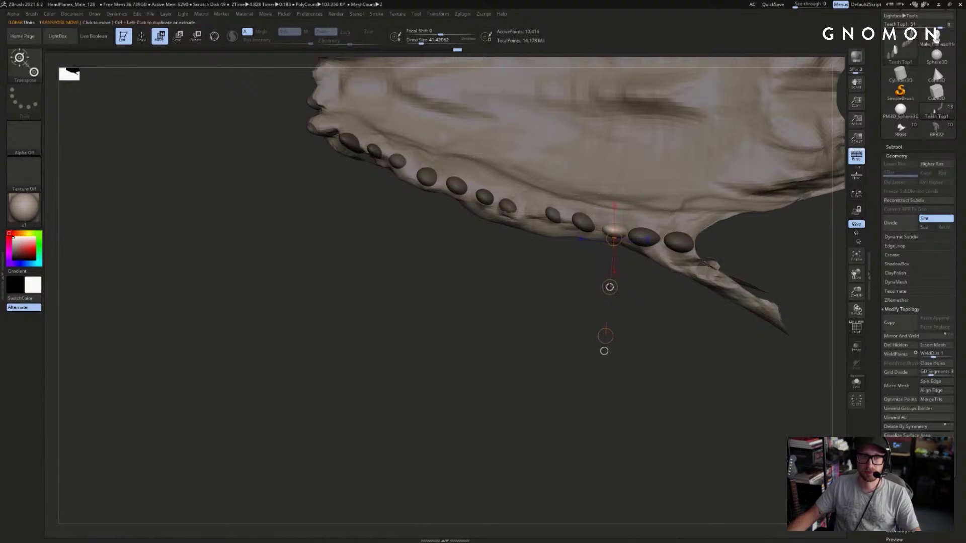
key("r")
- Adjust the second-to-last tooth from above and lower the rearmost tooth into the gum from the side
mouse_move(644, 242)
left_mouse_down()
mouse_move(621, 298)
mouse_move(581, 240)
mouse_move(614, 342)
left_mouse_up()
key("w")
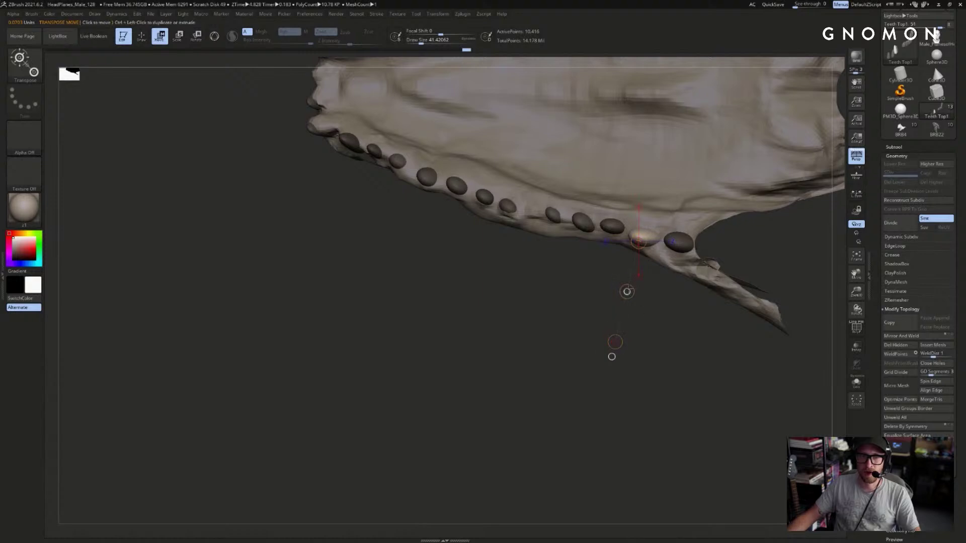
mouse_move(674, 246)
left_mouse_down()
mouse_move(628, 373)
mouse_move(574, 297)
left_mouse_up()
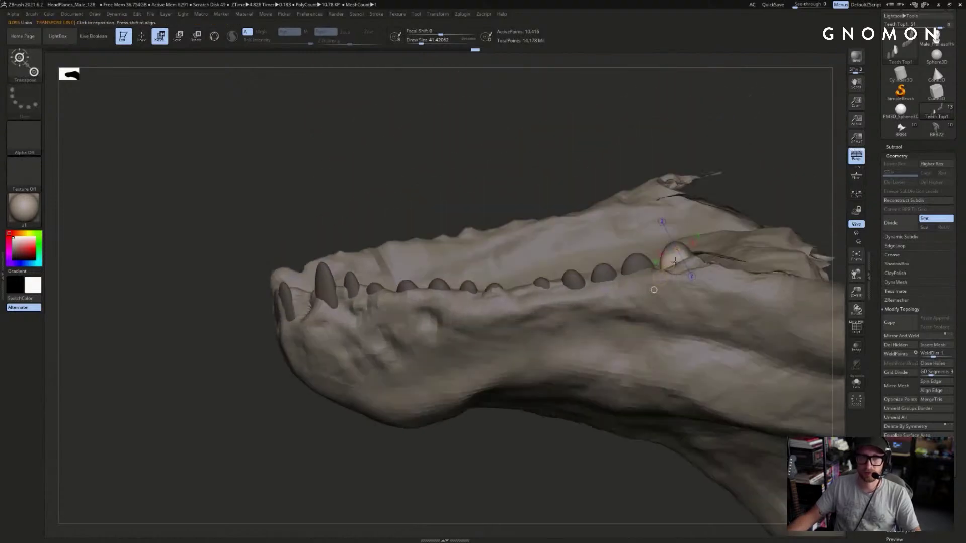
left_click(676, 256)
left_click_drag(724, 198, 704, 160)
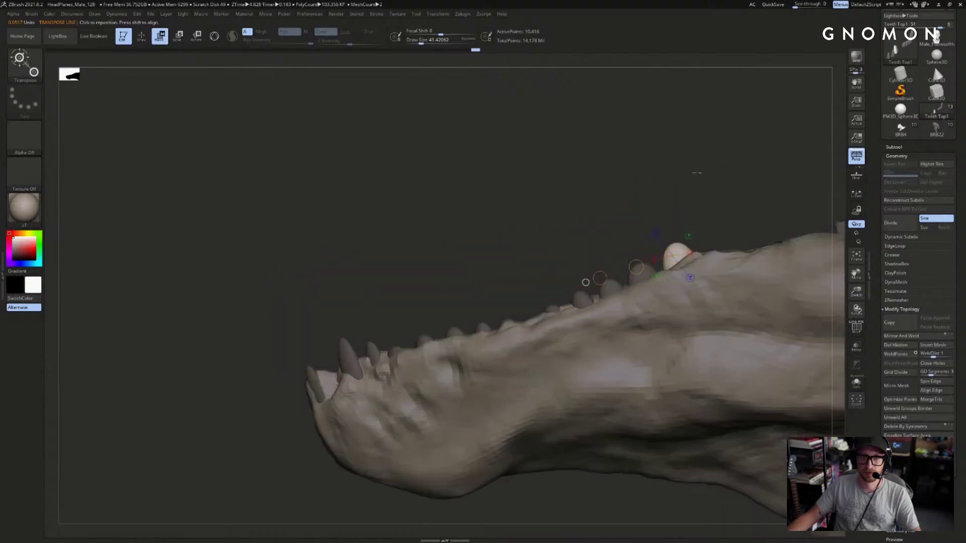
left_click_drag(665, 260, 682, 124, "shift")
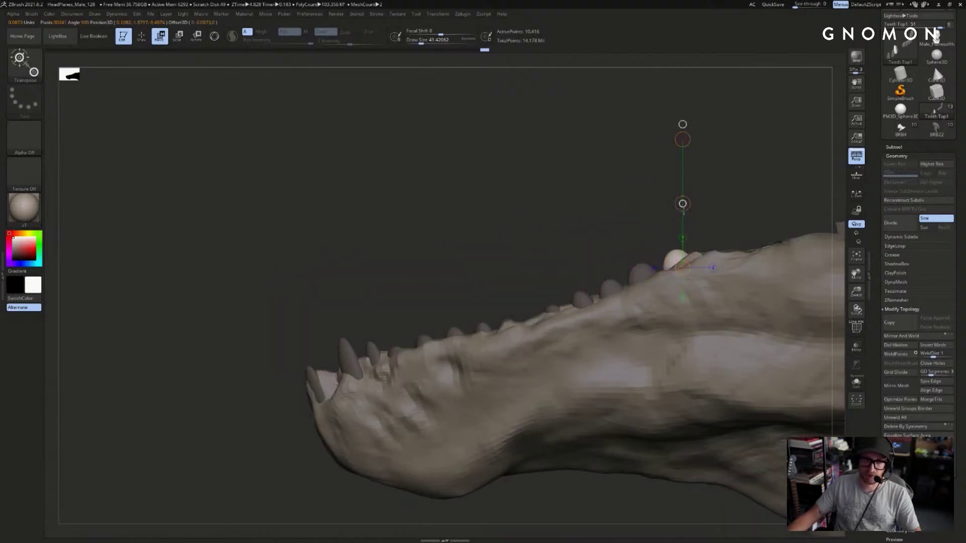
left_click_drag(626, 194, 718, 182)
key("f")
key("f")
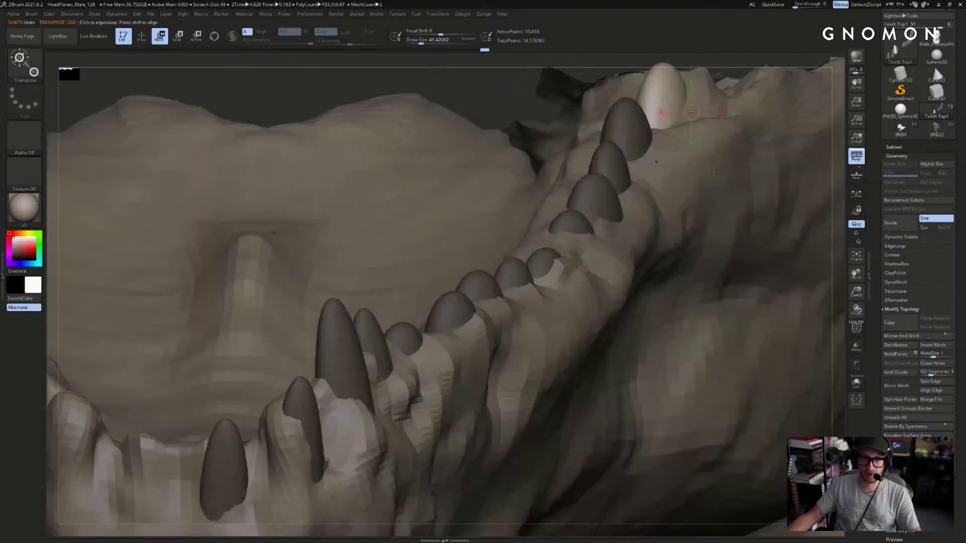
left_click_drag(728, 148, 785, 242)
mouse_move(704, 191)
left_mouse_down()
mouse_move(769, 162)
mouse_move(785, 176)
left_mouse_up()
key("q")
left_click(462, 14)
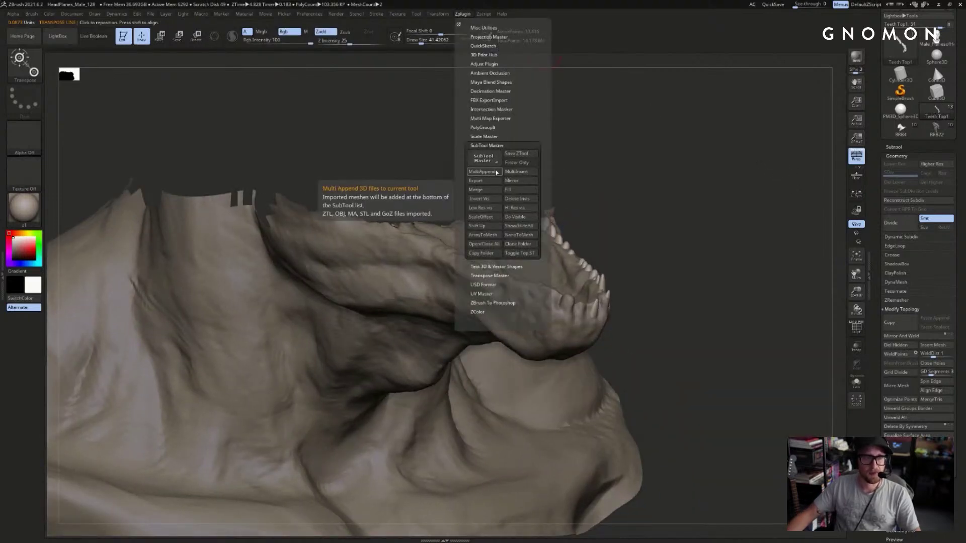
left_click(484, 159)
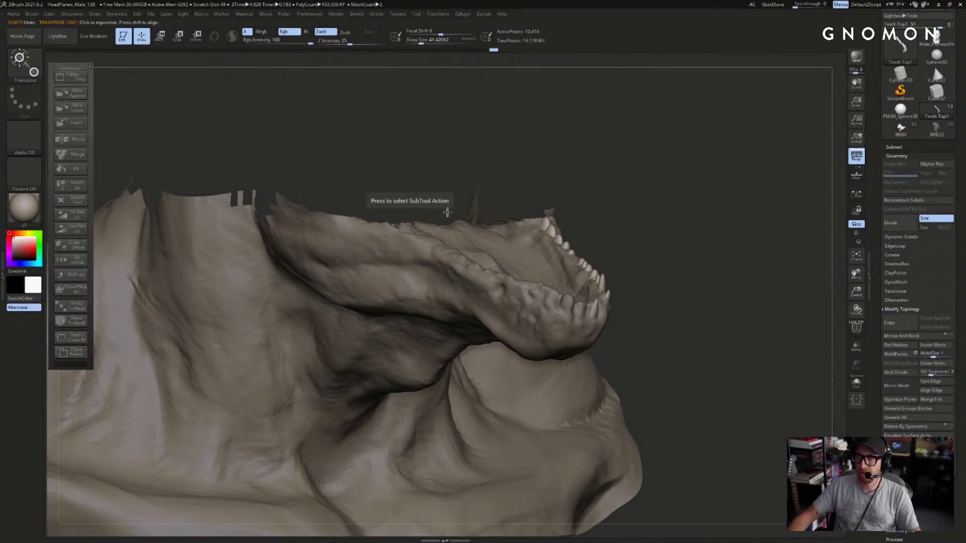
left_click(134, 155)
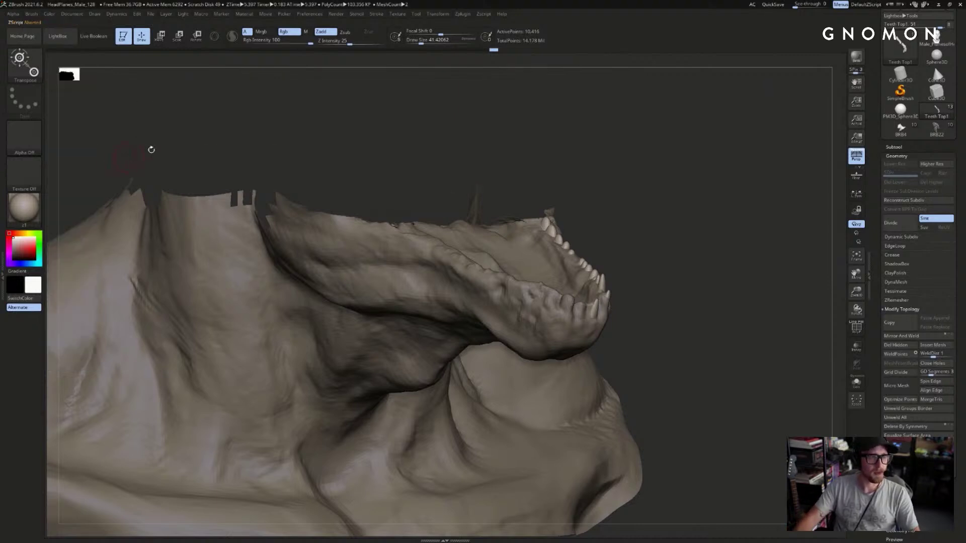
- Try to mirror the lower teeth to the opposite half of the jaw with SubTool Master
left_click(462, 14)
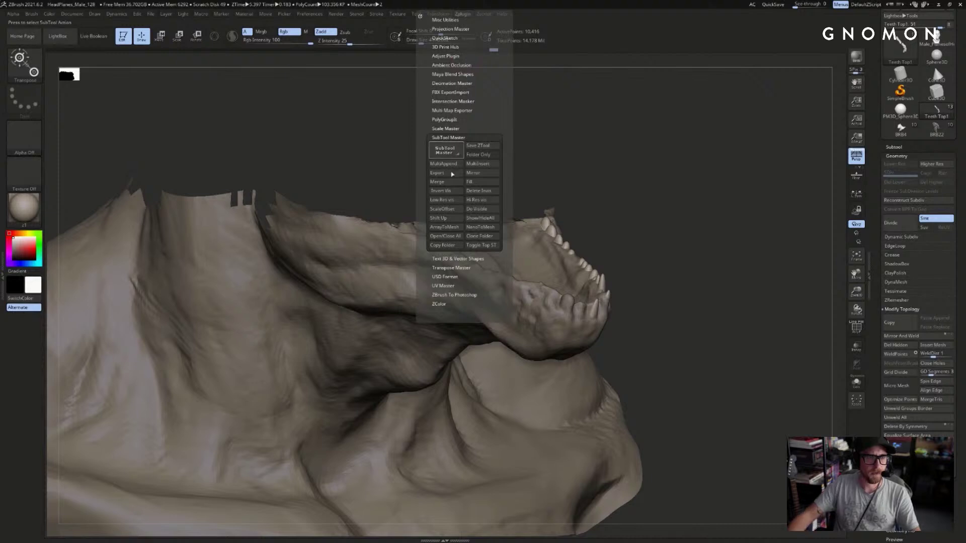
left_click(449, 165)
left_click(451, 231)
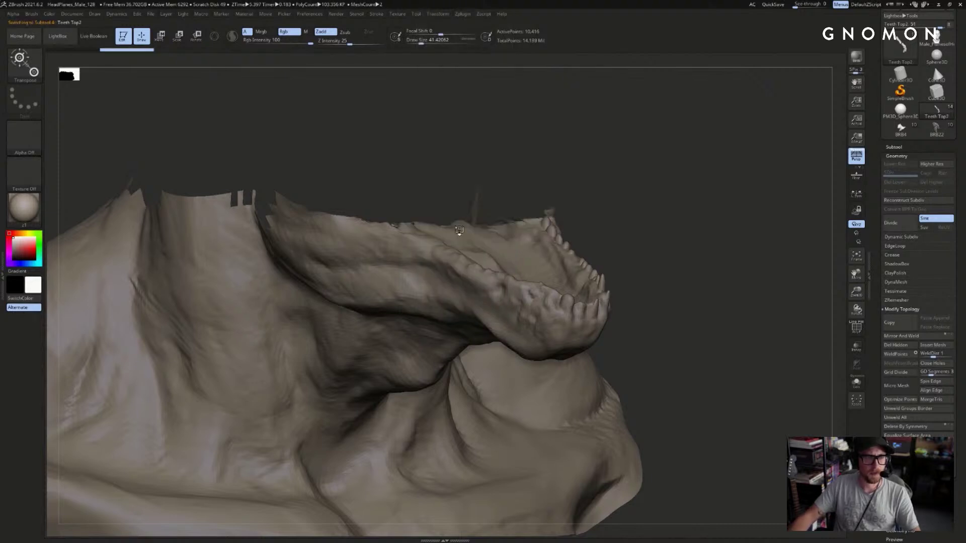
left_click_drag(659, 200, 714, 192)
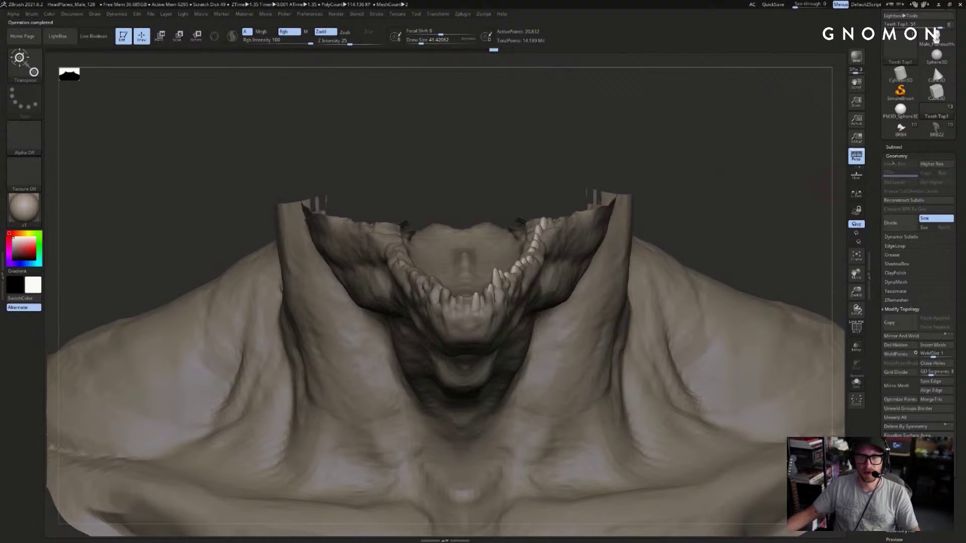
- Isolate the lower teeth SubTool in Solo mode
left_click(893, 147)
key("w")
mouse_move(607, 152)
left_mouse_down()
mouse_move(610, 145)
mouse_move(614, 166)
left_mouse_up()
key("q")
key("ctrl+shift+s")
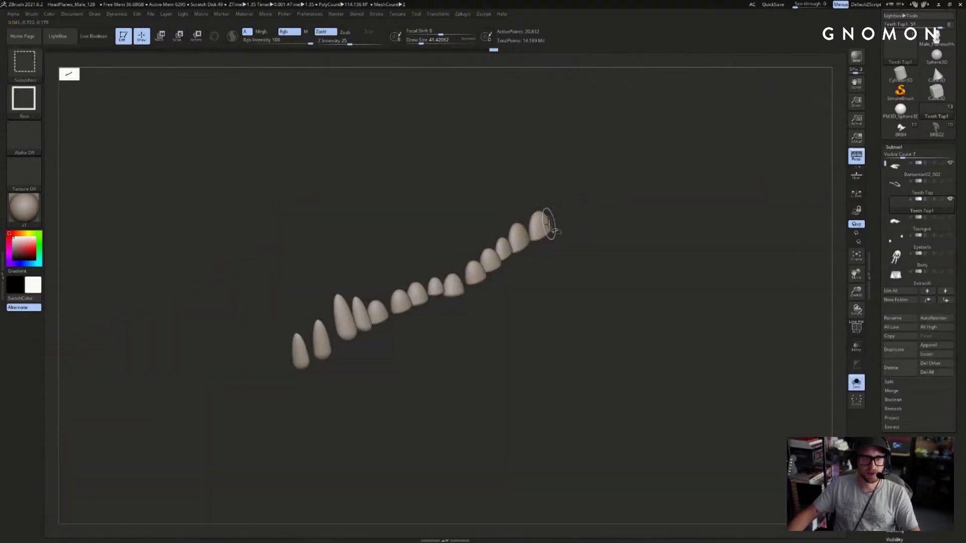
- Assign each tooth its own polygroup with Auto Groups, check by isolating the rearmost tooth, and restore all the teeth
key("w")
key("shift+f")
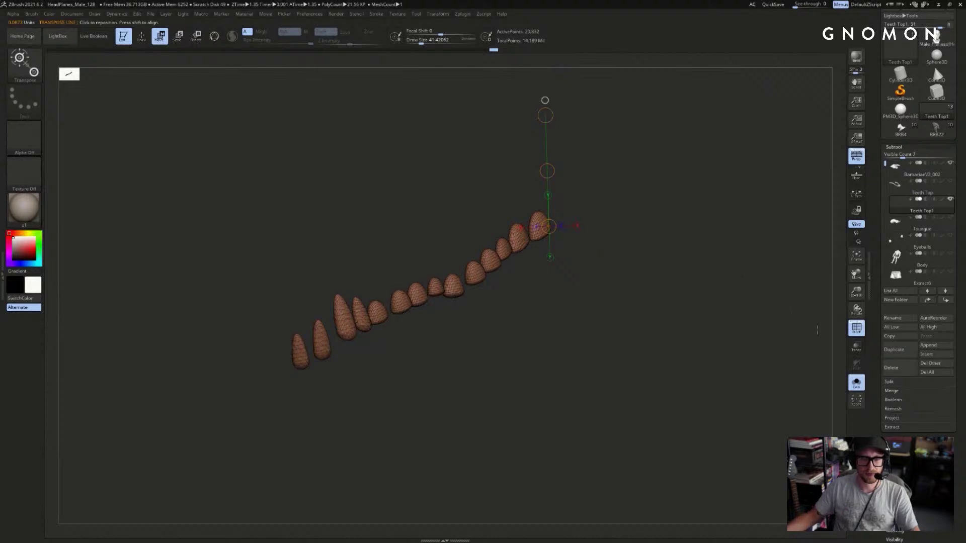
scroll(903, 359, "down", 5)
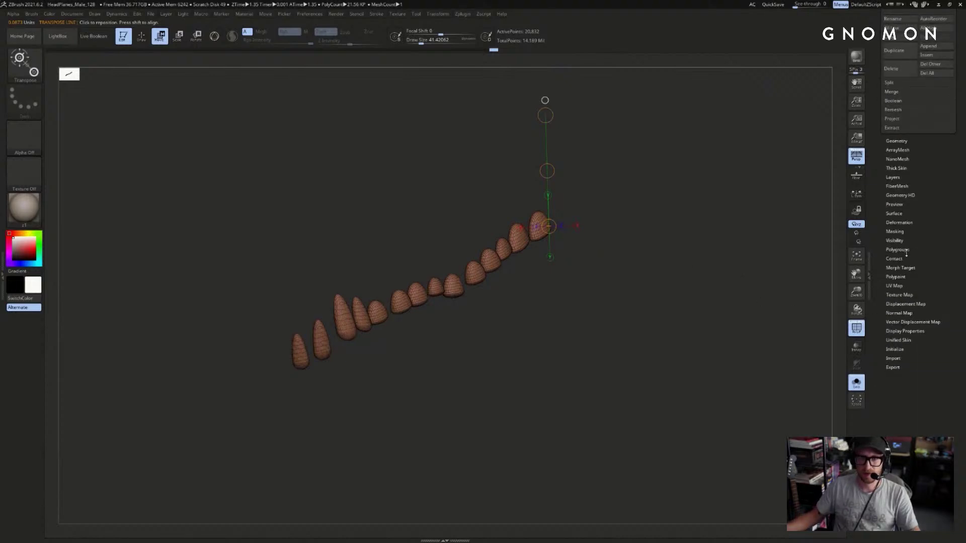
left_click(926, 250)
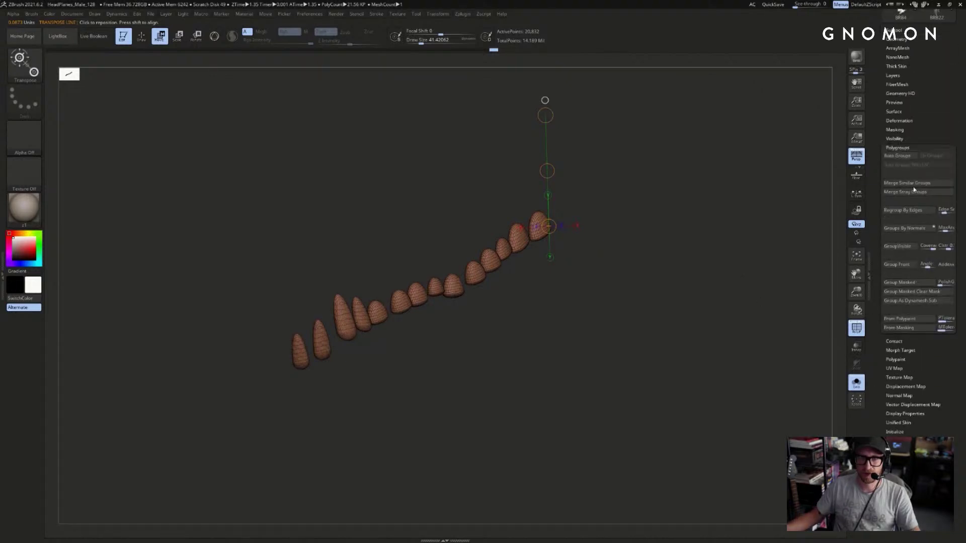
left_click(889, 156)
key("q")
left_click(539, 226, "ctrl+shift")
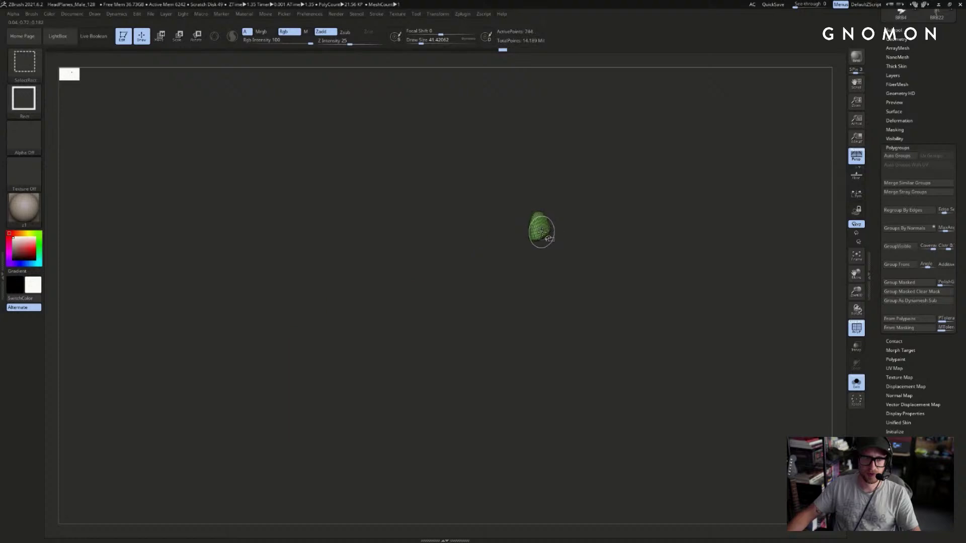
left_click(581, 229, "ctrl+shift")
key("w")
key("shift+f")
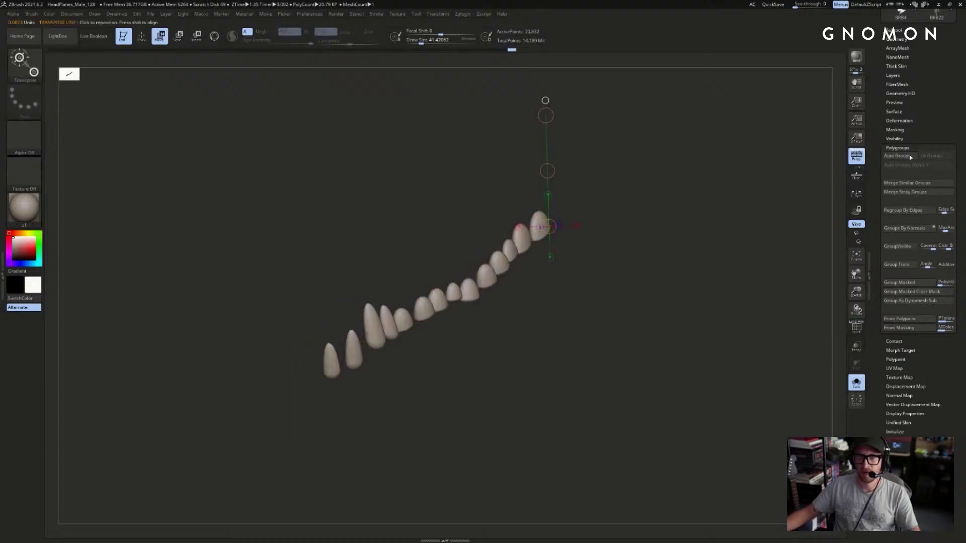
- Mask all teeth except the front one, shift it slightly toward its neighbour, clear the mask and try Mirror And Weld
left_click(910, 121)
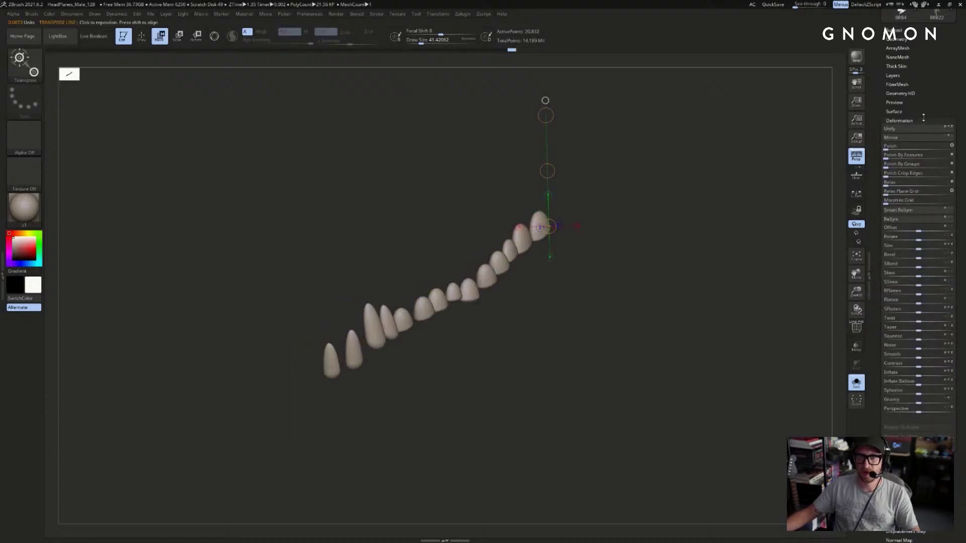
left_click_drag(916, 64, 916, 88)
left_click(896, 63)
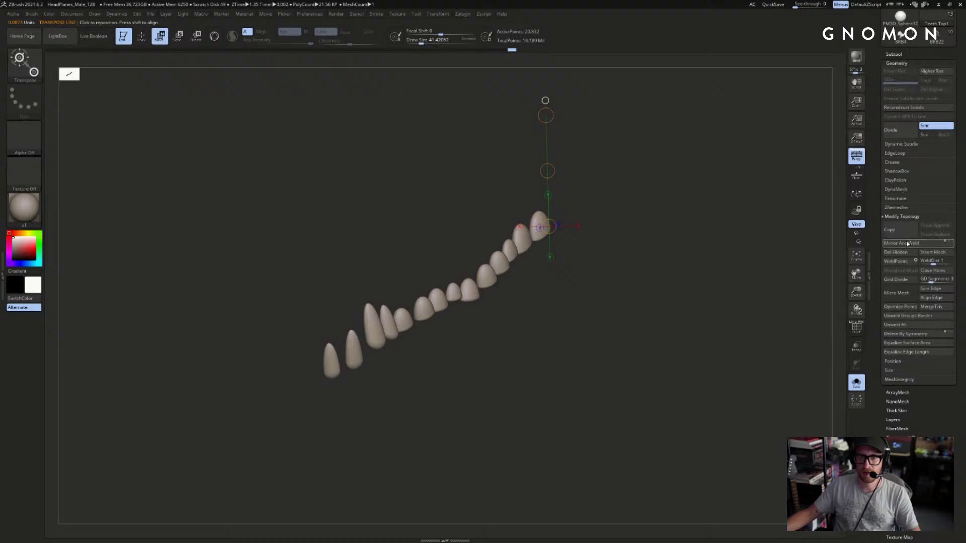
left_click_drag(779, 271, 679, 329)
left_click(762, 307, "ctrl+shift")
left_click(449, 340, "ctrl")
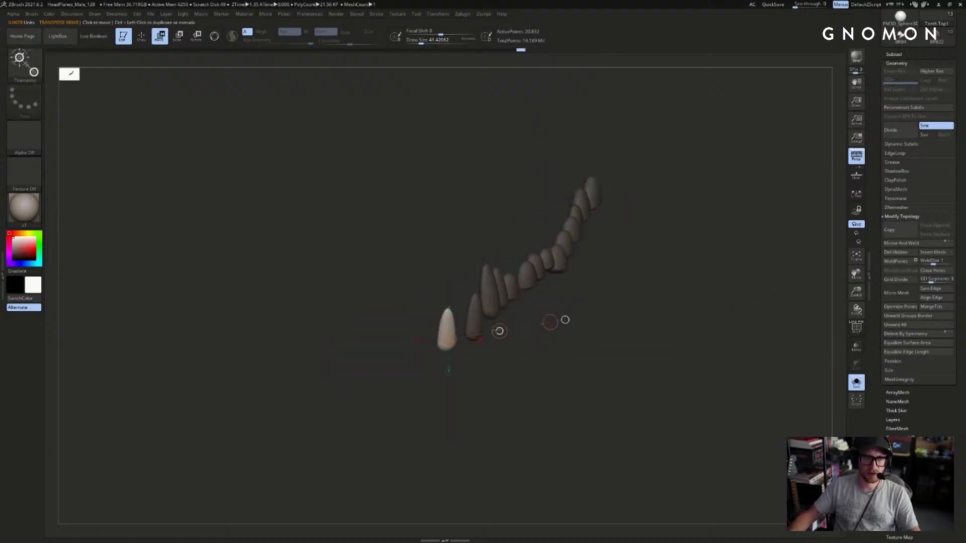
left_click_drag(500, 331, 505, 331)
left_click_drag(690, 275, 699, 284, "ctrl")
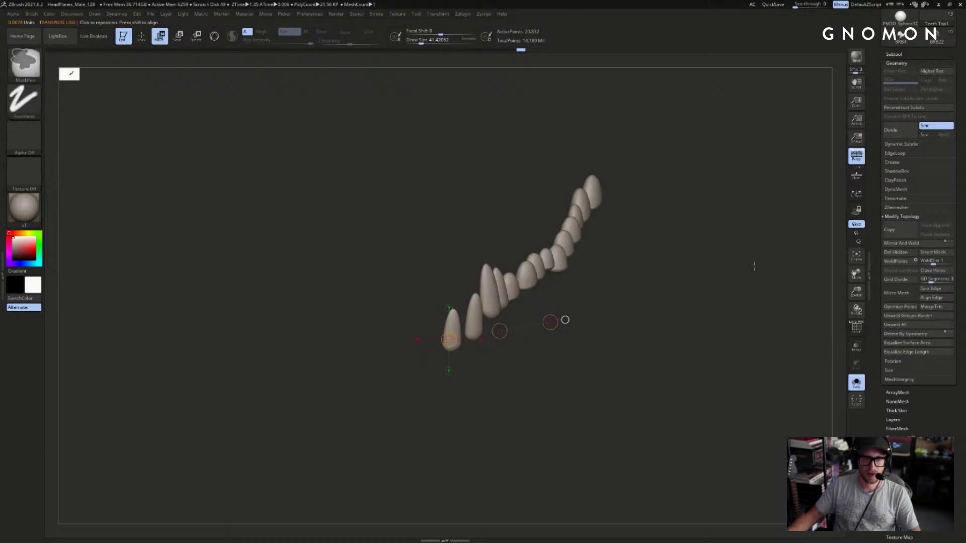
left_click(927, 244)
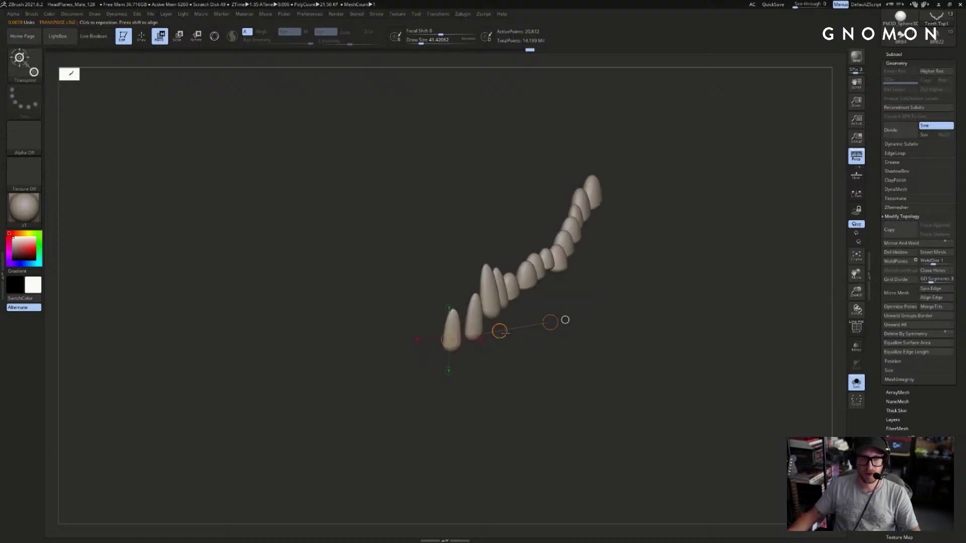
- Try moving the front tooth and its neighbour individually, undoing the changes
left_click_drag(499, 331, 491, 310)
left_click(453, 326, "ctrl")
left_click_drag(573, 327, 503, 330)
key("ctrl+z")
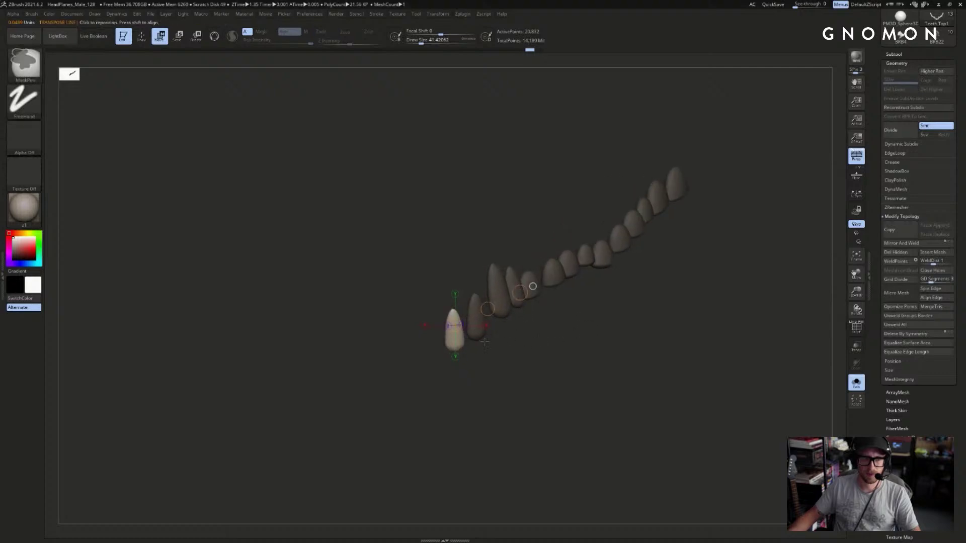
left_click(480, 335, "ctrl")
left_click(475, 314, "ctrl")
left_click_drag(508, 293, 552, 333)
key("ctrl+z")
- Mask everything but the front tooth, nudge it slightly, clear the mask and try Mirror And Weld again
left_click_drag(443, 348, 569, 279, "ctrl")
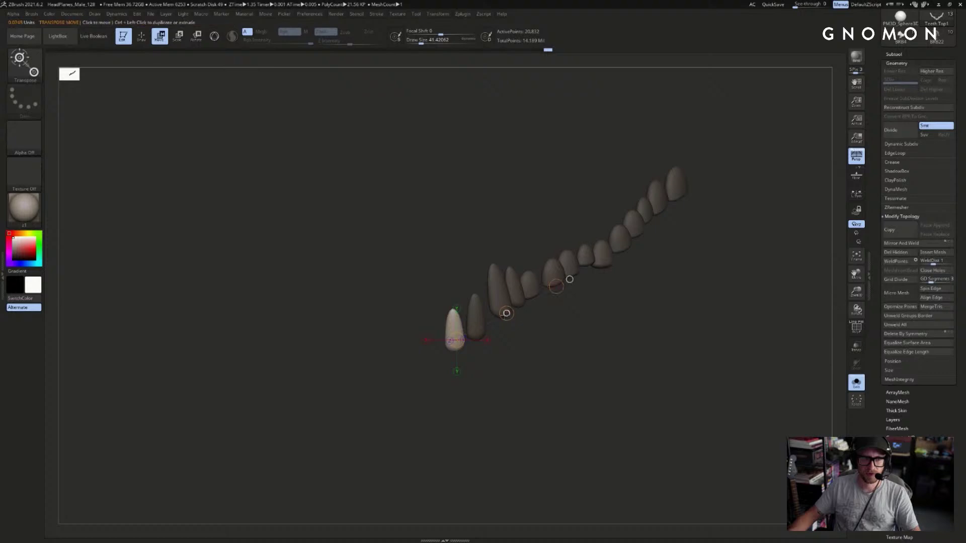
left_click_drag(506, 312, 507, 313)
left_click_drag(504, 362, 537, 351)
left_click_drag(760, 256, 773, 268, "ctrl")
left_click(901, 243)
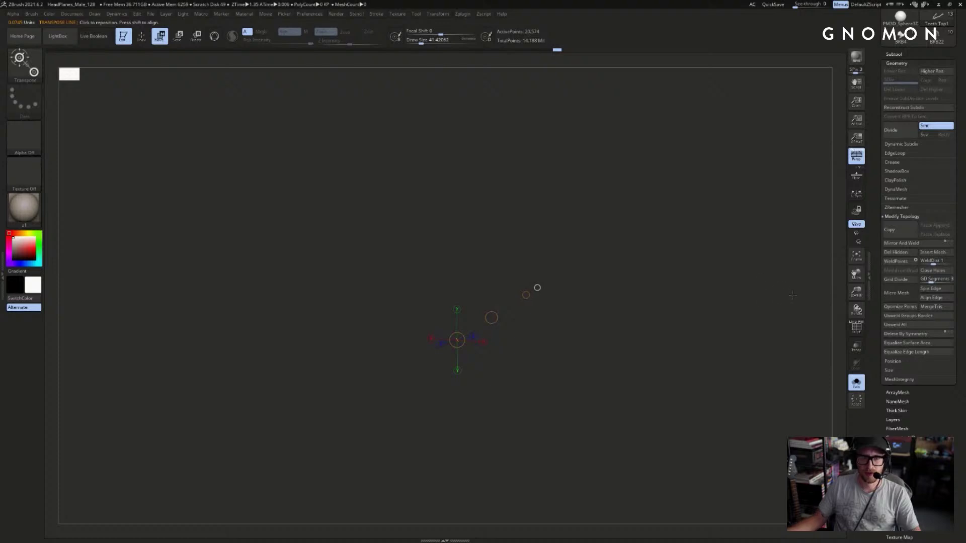
- Try the Deformation Mirror on the tooth row with different axes
left_click_drag(905, 398, 904, 392)
key("q")
left_click(899, 458)
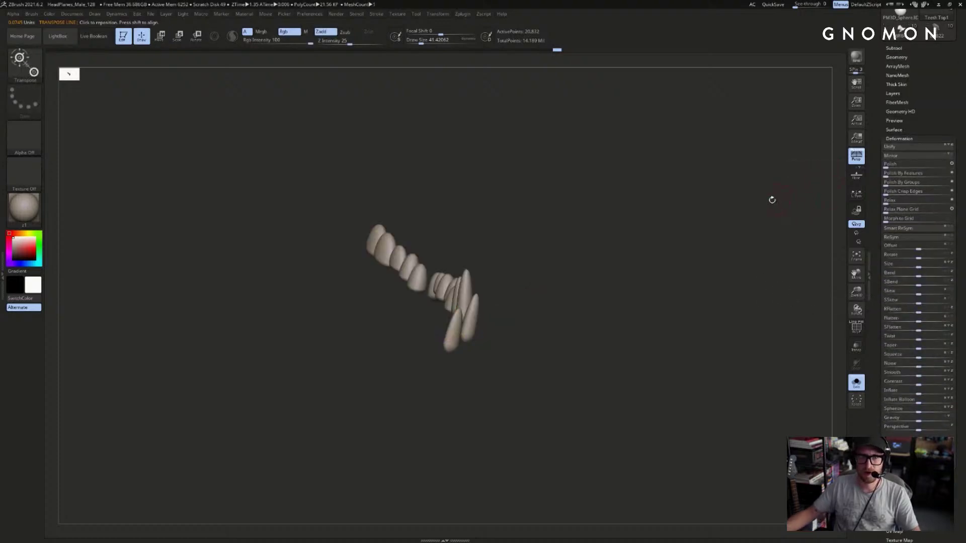
left_click(890, 156)
key("w")
left_click(908, 155)
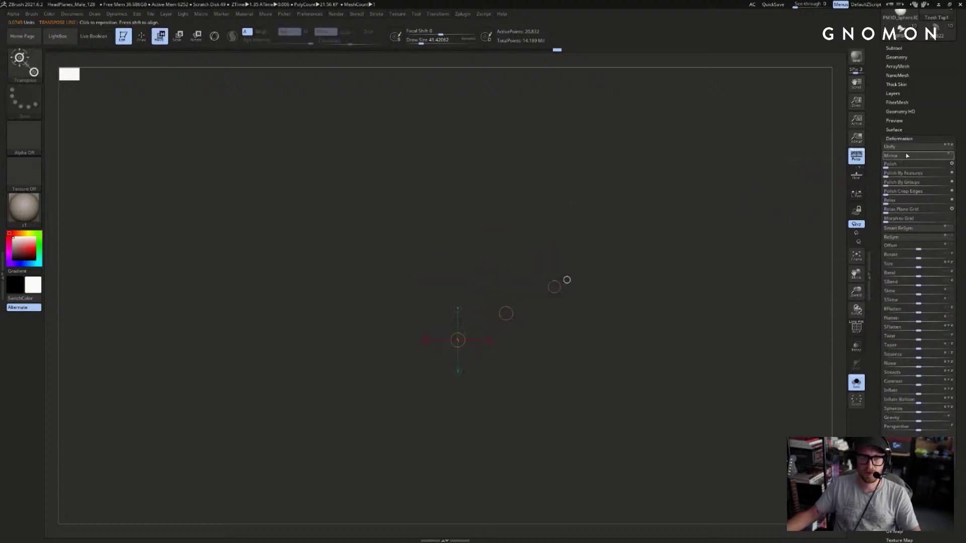
left_click(942, 156)
left_click(947, 156)
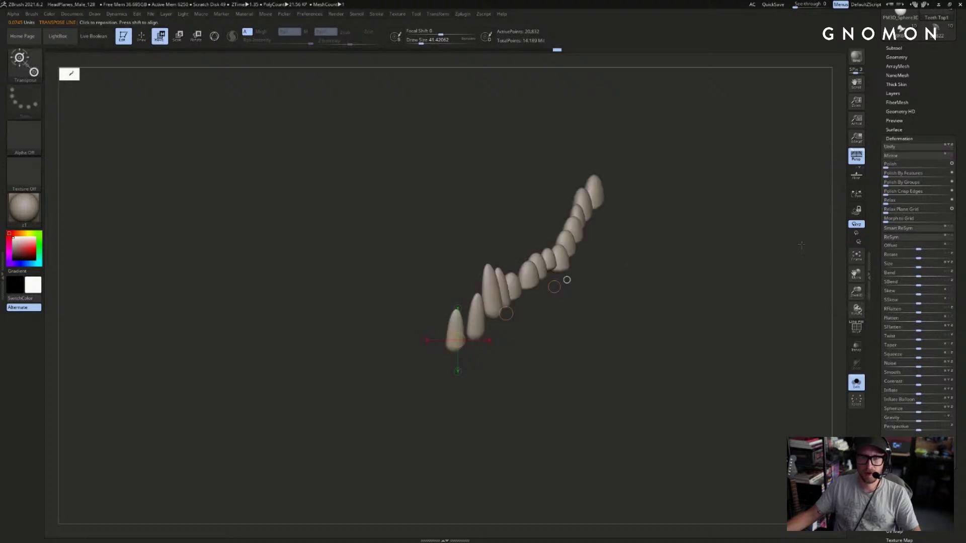
- Hide the stray duplicate tooth row and delete the hidden geometry from the teeth SubTool
left_click_drag(791, 271, 753, 277)
key("q")
left_click_drag(592, 359, 419, 512, "ctrl+alt+shift")
key("w")
left_click_drag(927, 88, 927, 99)
left_click(906, 70)
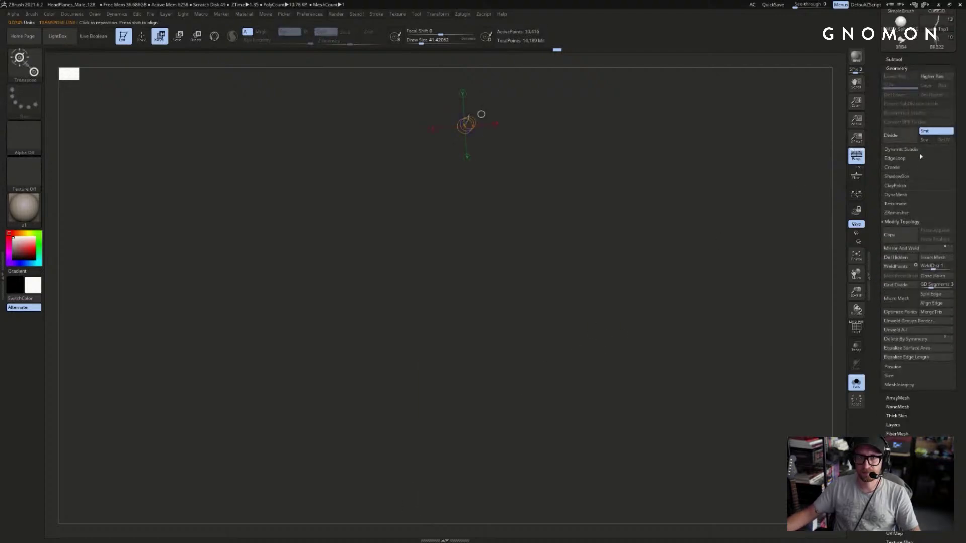
left_click(914, 251)
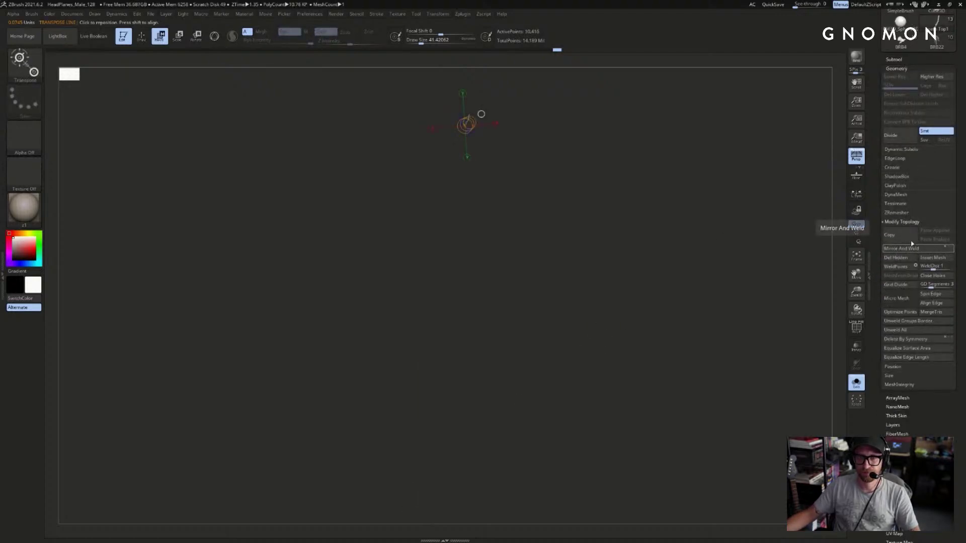
left_click(903, 258)
- Apply Mirror And Weld to the remaining teeth to fill the other half of the jaw, and inspect the full row
left_click(893, 253)
key("f")
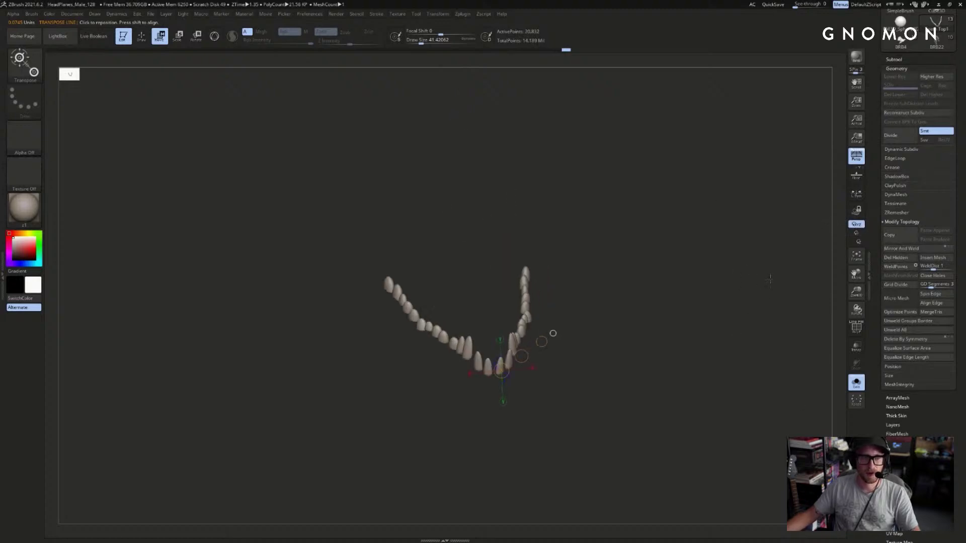
key("q")
left_click_drag(769, 317, 754, 306)
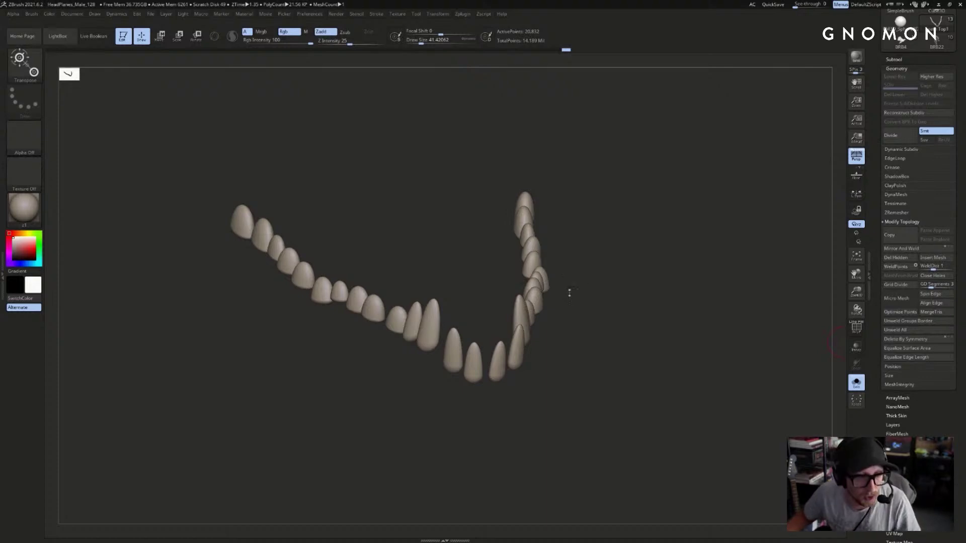
left_click_drag(565, 286, 595, 268)
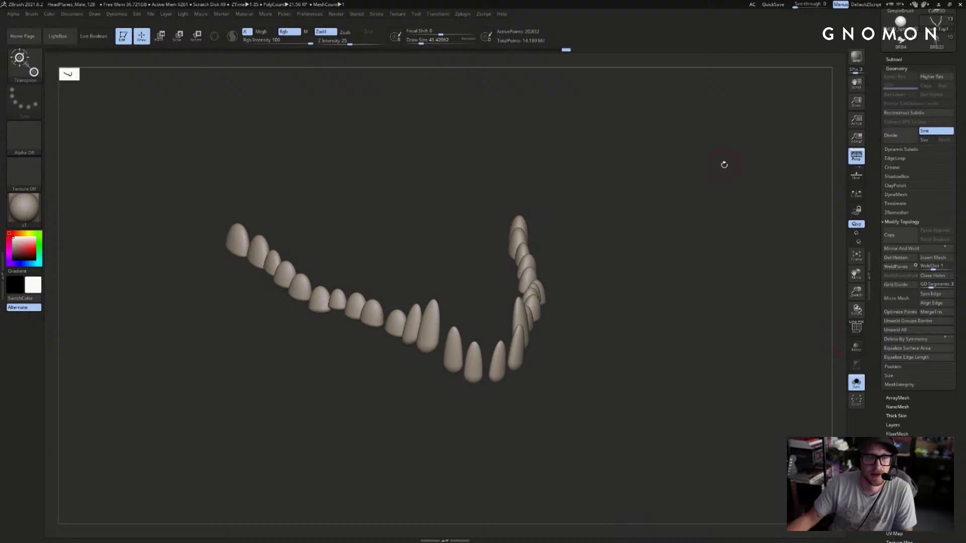
- Exit Solo mode to show the jaw again and frame it with the mirrored teeth from the side
key("w")
mouse_move(753, 191)
left_mouse_down("shift")
mouse_move(759, 213)
mouse_move(727, 91)
left_mouse_up("shift")
left_click(856, 383)
key("f")
key("f")
key("q")
mouse_move(638, 99)
left_mouse_down()
mouse_move(627, 138)
mouse_move(654, 137)
left_mouse_up()
- Rename the lower teeth SubTool as Bottom Teeth
left_click(894, 60)
left_click(893, 230)
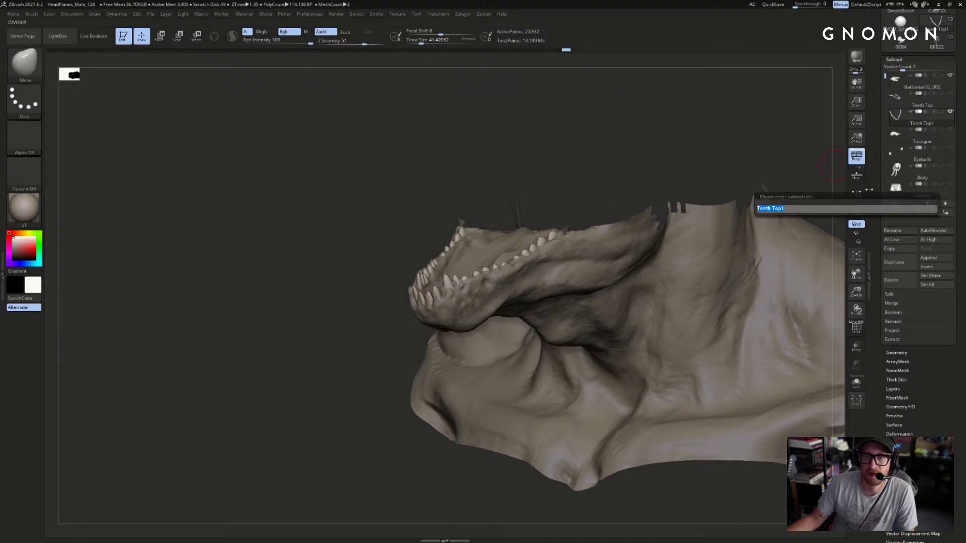
key("shift")
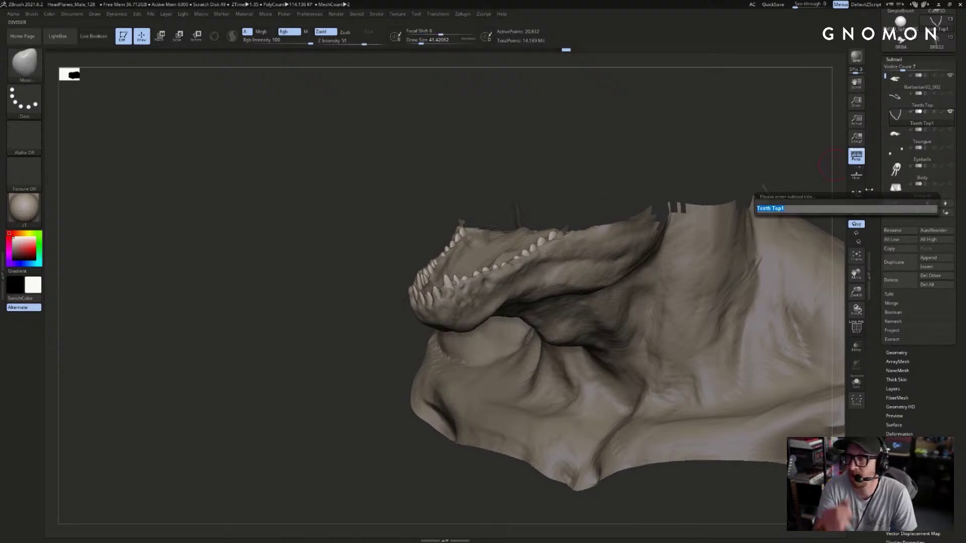
key("shift")
type("Botto")
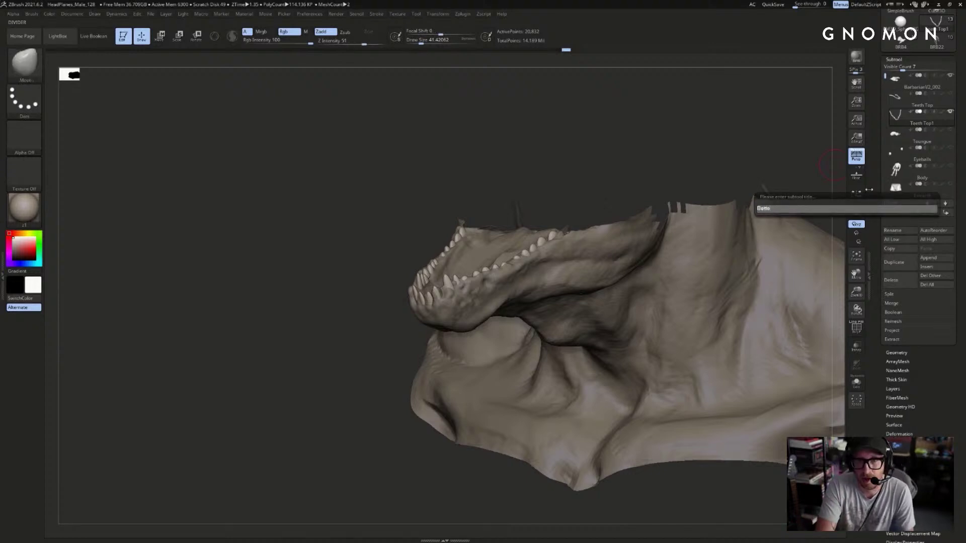
type("m Teetjh")
key("Return")
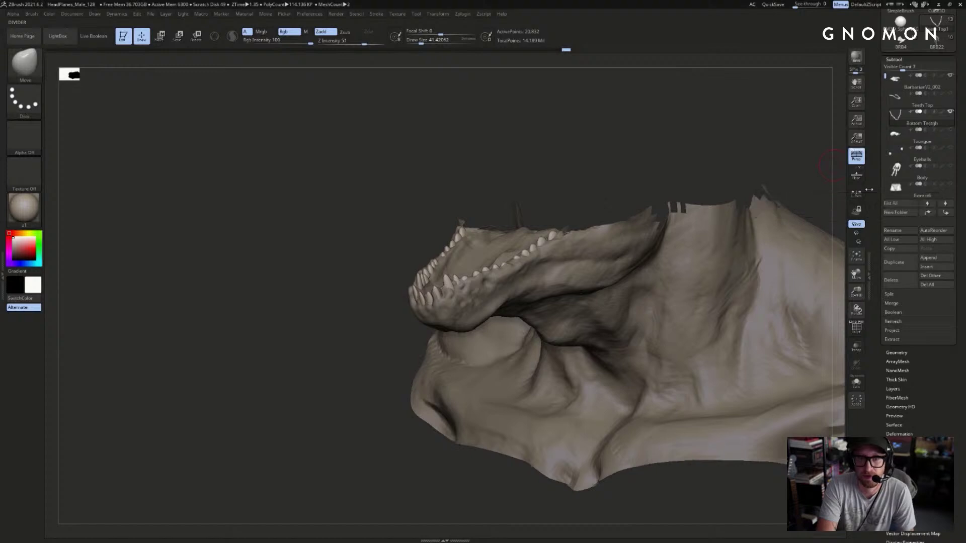
key("F2")
key("Right")
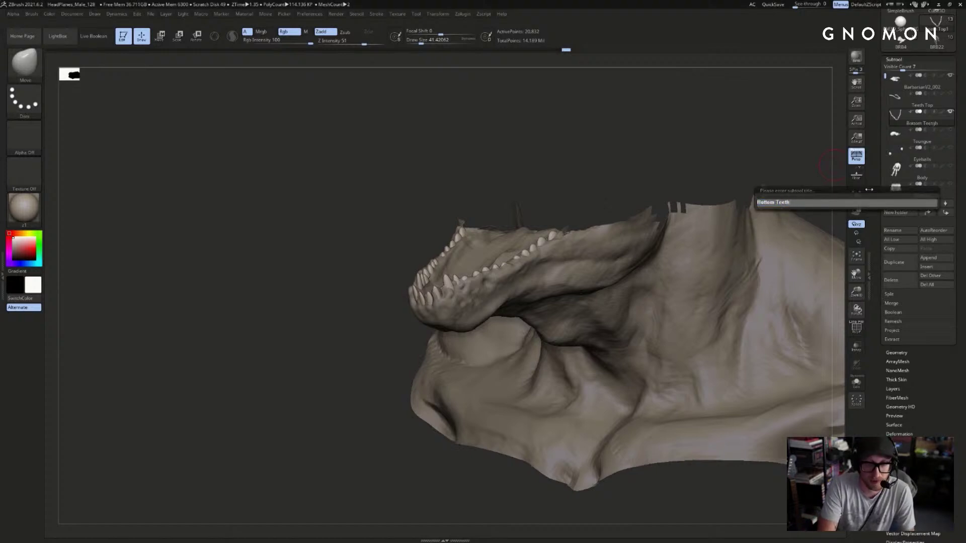
key("Return")
- Make the head SubTool Barbarian02_002 active and reveal its hidden upper part to view the whole creature head
left_click_drag(440, 161, 653, 133)
key("alt+s")
key("alt+s")
left_click(905, 79)
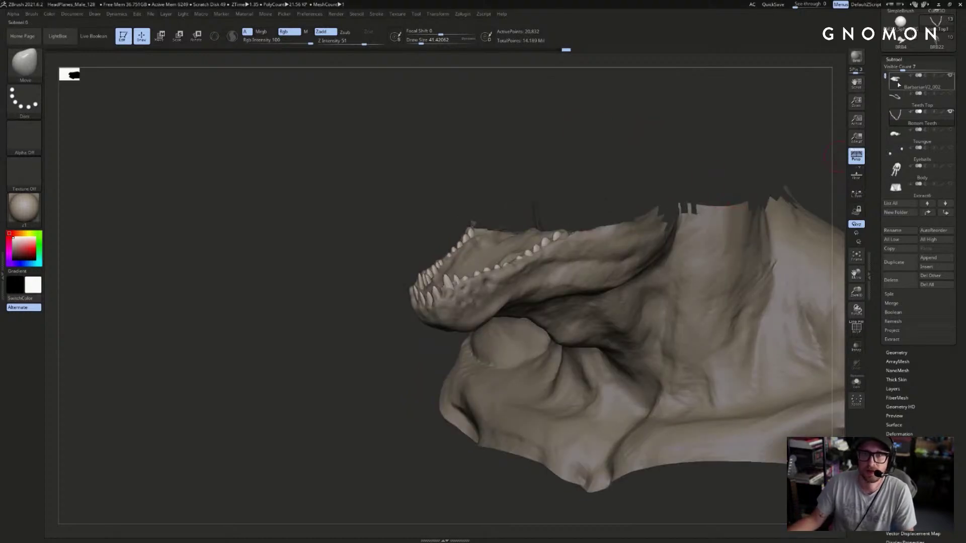
mouse_move(756, 142)
left_mouse_down()
mouse_move(695, 191)
mouse_move(651, 189)
mouse_move(780, 181)
left_mouse_up()
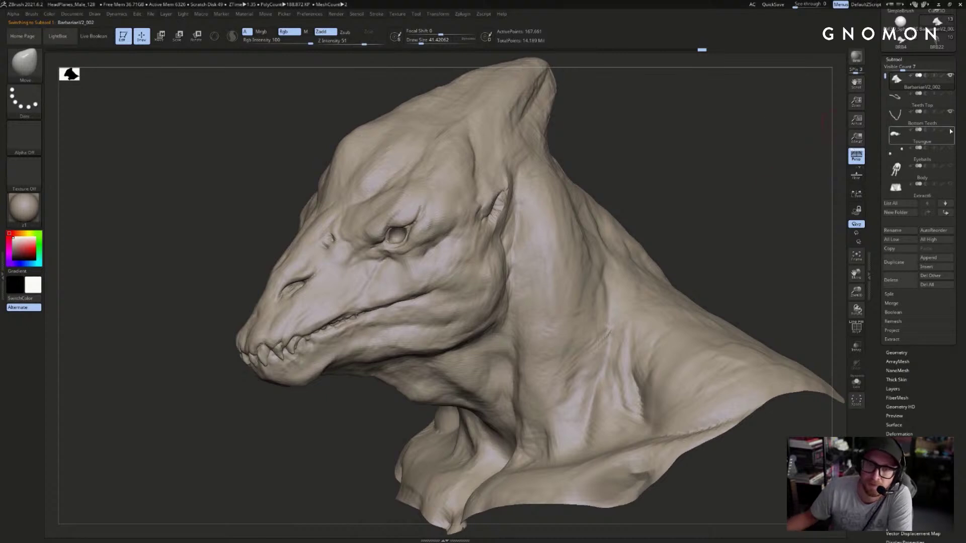
- Show the teeth with the creature head and examine them from the front and at a three-quarter angle
mouse_move(929, 167)
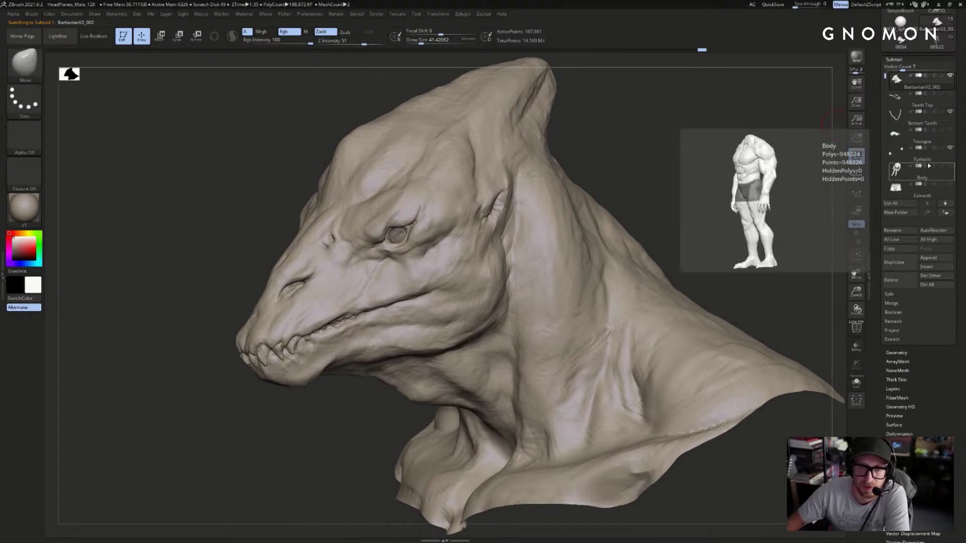
mouse_move(891, 115)
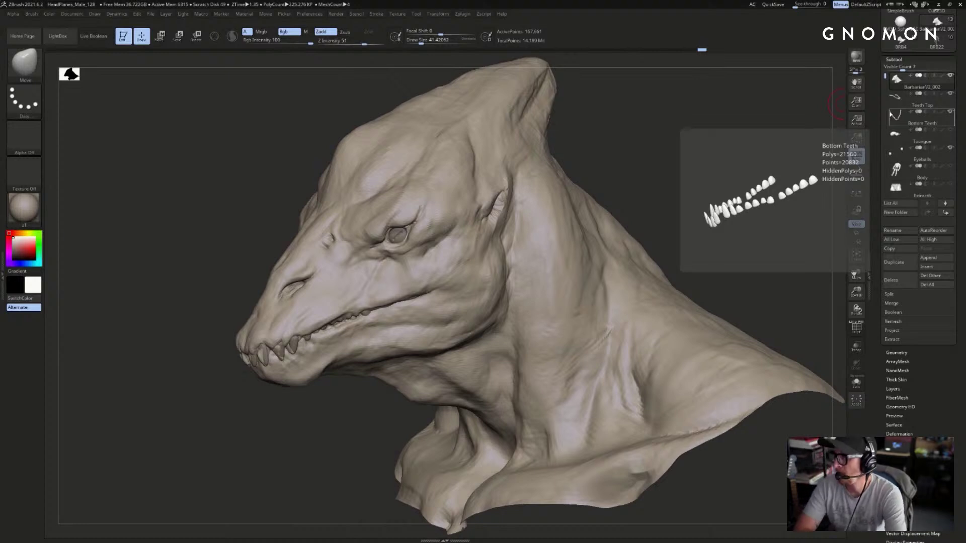
mouse_move(724, 198)
left_mouse_down()
mouse_move(763, 177)
mouse_move(754, 183)
mouse_move(796, 216)
mouse_move(714, 221)
left_mouse_up()
left_click_drag(711, 120, 748, 164)
mouse_move(737, 231)
left_mouse_down("alt")
mouse_move(739, 199)
mouse_move(760, 269)
mouse_move(798, 291)
mouse_move(735, 259)
left_mouse_up("alt")
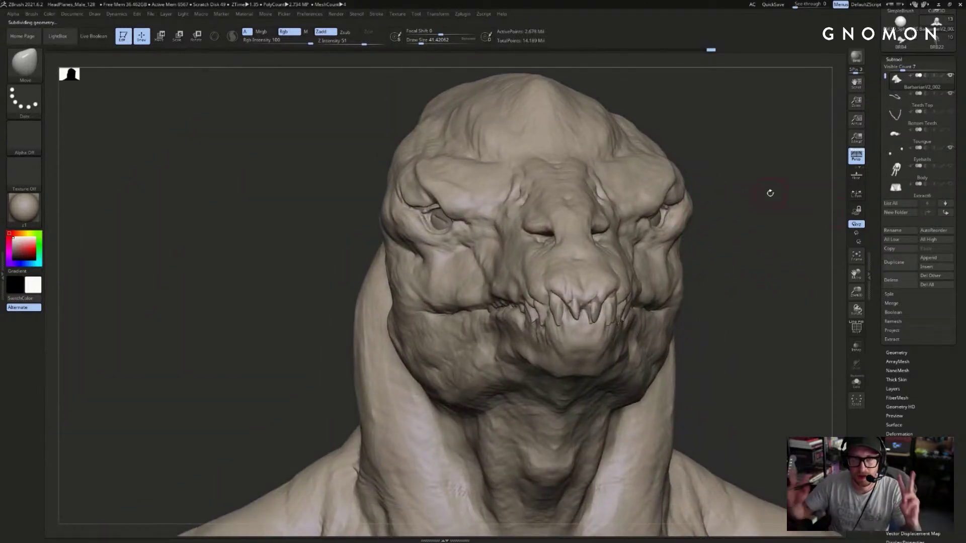
left_click_drag(759, 248, 551, 317)
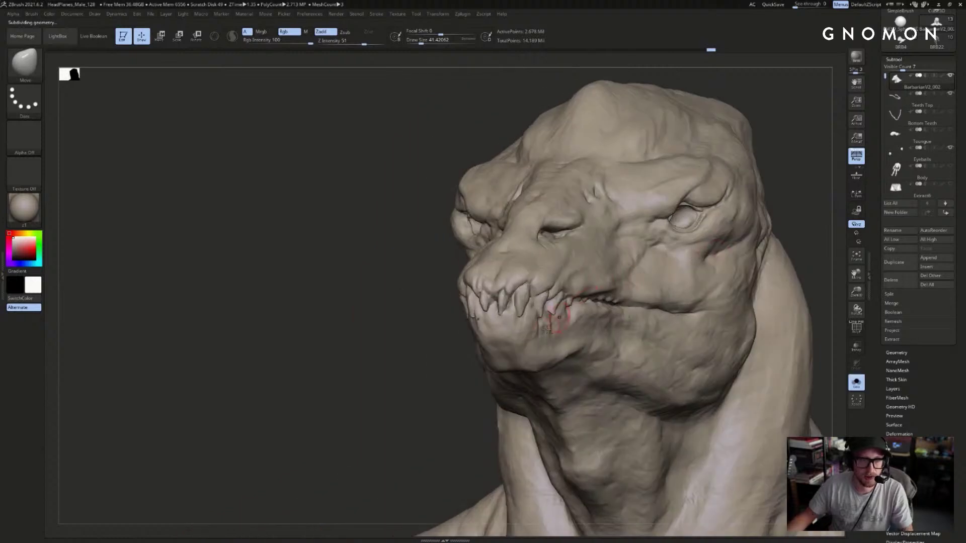
- Isolate the upper part of the head by hiding its jaw and neck, exposing the roof of the mouth
left_click(453, 352, "ctrl+shift")
left_click_drag(410, 385, 421, 350, "ctrl+shift")
mouse_move(797, 212)
left_mouse_down()
mouse_move(785, 216)
mouse_move(809, 151)
mouse_move(797, 144)
left_mouse_up()
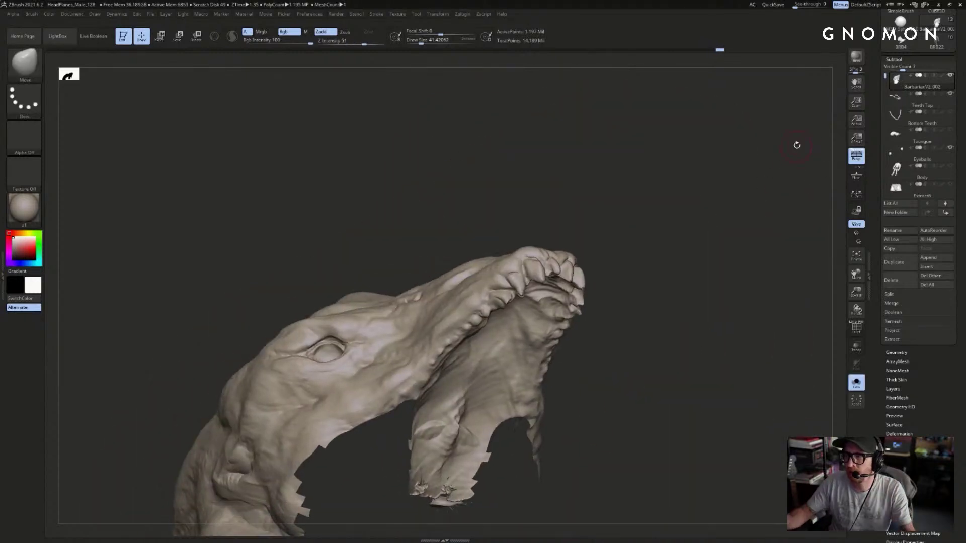
left_click_drag(717, 194, 619, 198)
- Drop the head to a lower subdivision level and smooth the sculpted teeth at the front of the upper jaw
key("shift+d")
key("shift+d")
key("shift+d")
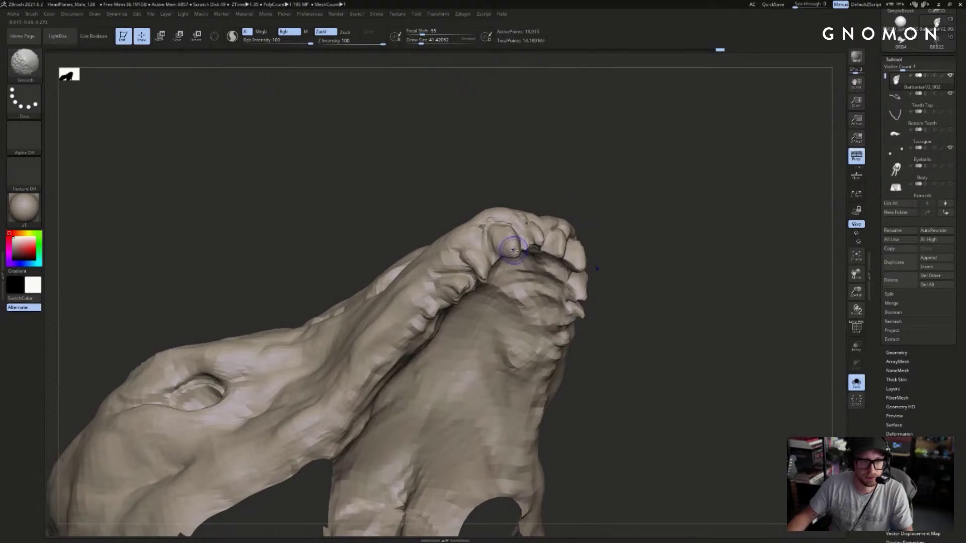
left_click_drag(699, 216, 623, 209)
left_click_drag(592, 274, 588, 269, "shift")
mouse_move(676, 215)
left_mouse_down()
mouse_move(680, 189)
mouse_move(664, 201)
left_mouse_up()
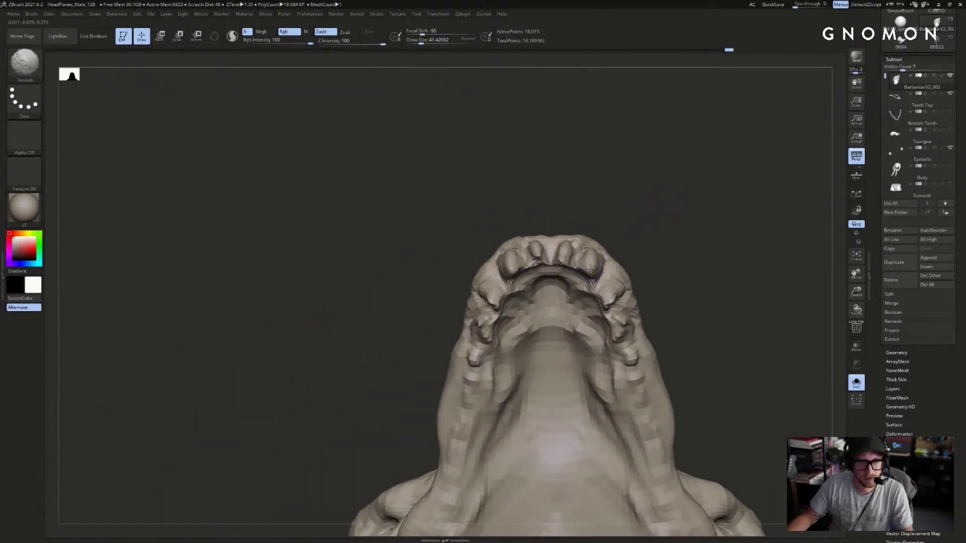
- Raise the subdivision level and continue smoothing the sculpted teeth around the tip of the upper jaw
key("shift")
key("shift+d")
key("d")
left_click_drag(744, 201, 679, 241)
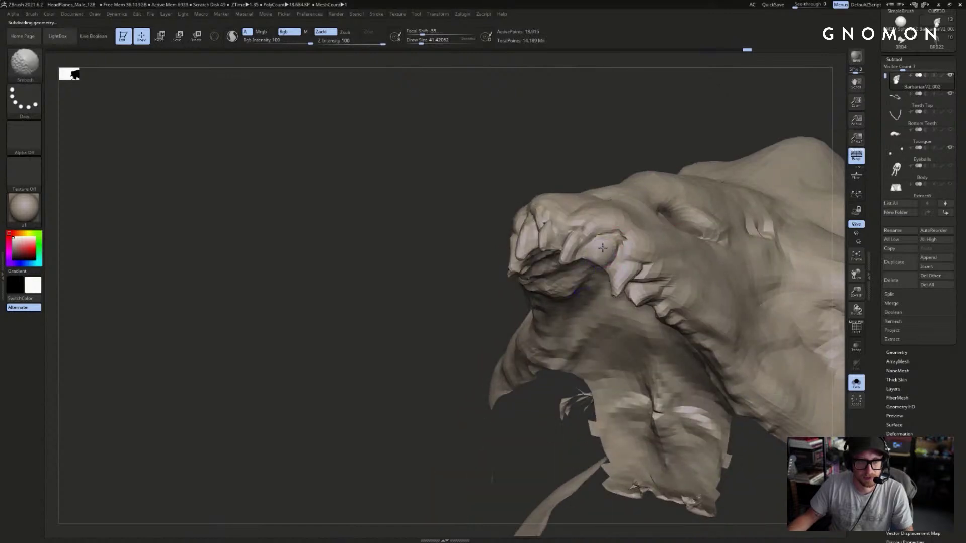
mouse_move(428, 236)
left_mouse_down()
mouse_move(668, 221)
mouse_move(694, 231)
left_mouse_up()
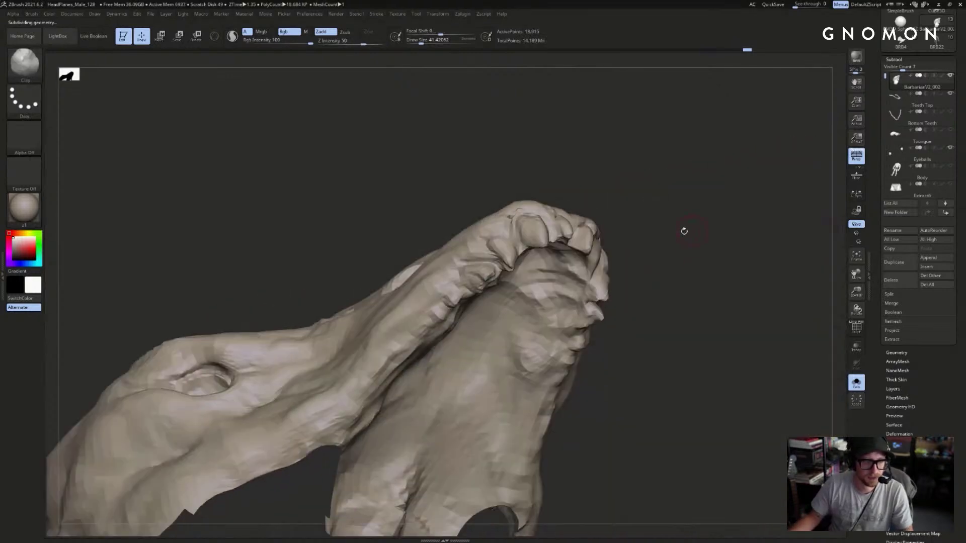
key("shift")
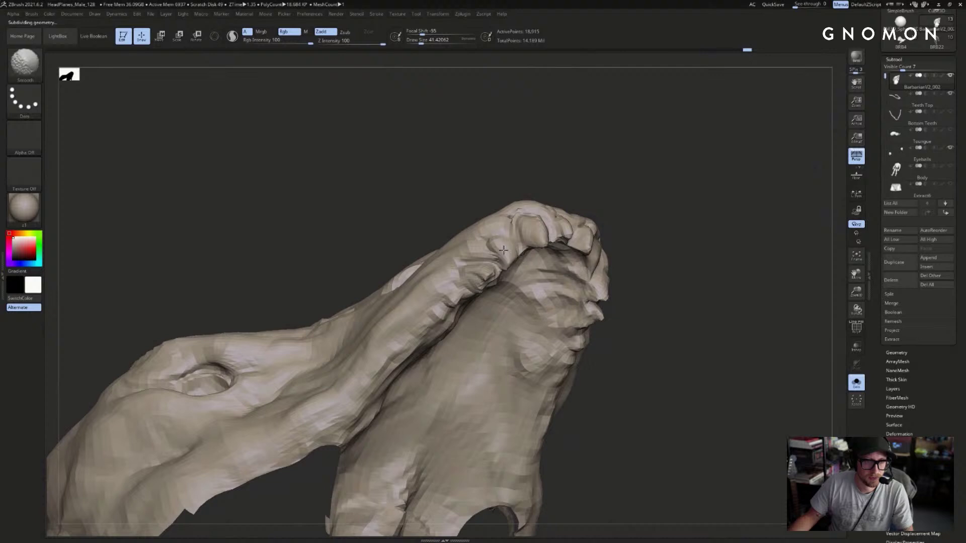
right_click_drag(508, 260, 578, 210)
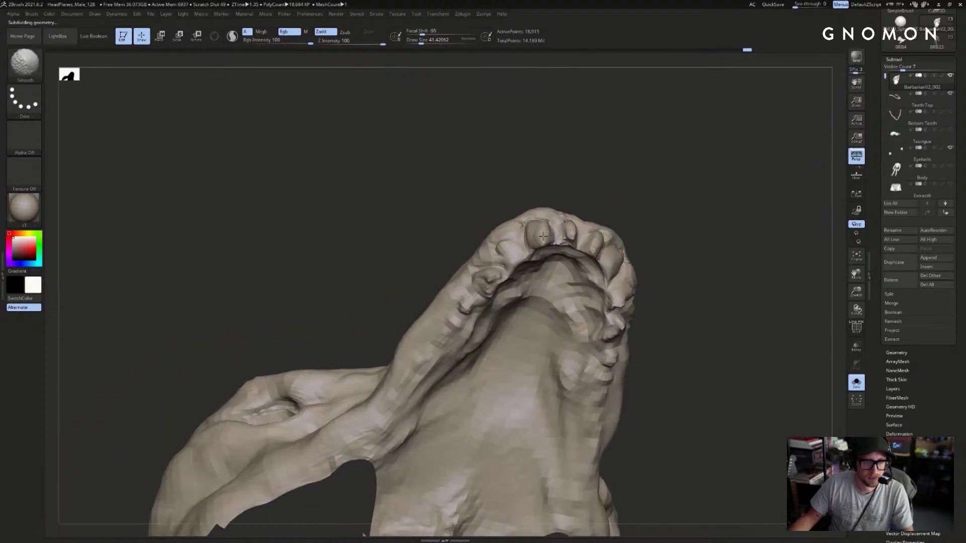
mouse_move(618, 164)
left_mouse_down()
mouse_move(551, 231)
mouse_move(480, 188)
left_mouse_up()
- Load Smooth Stronger from the LightBox brush library as the sculpting smoothing brush
key("comma")
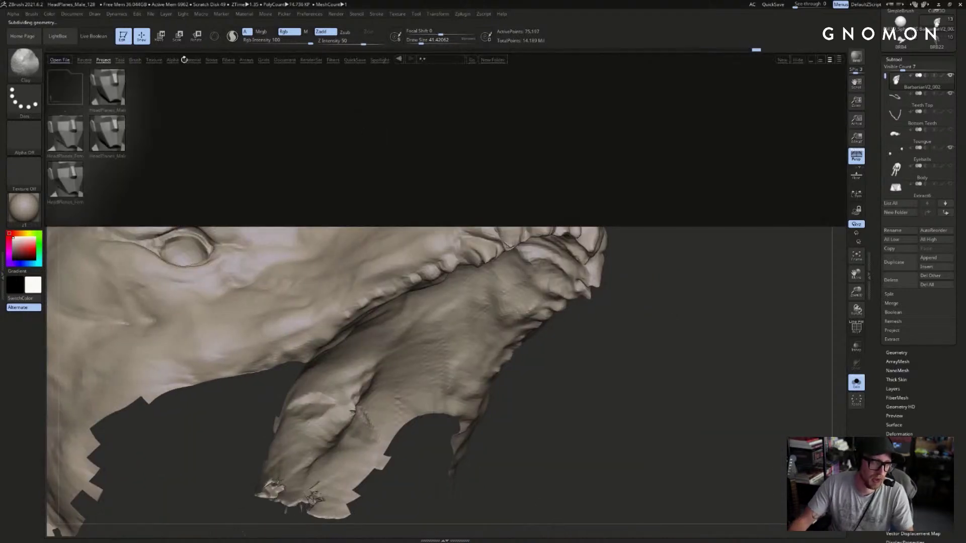
left_click(134, 59)
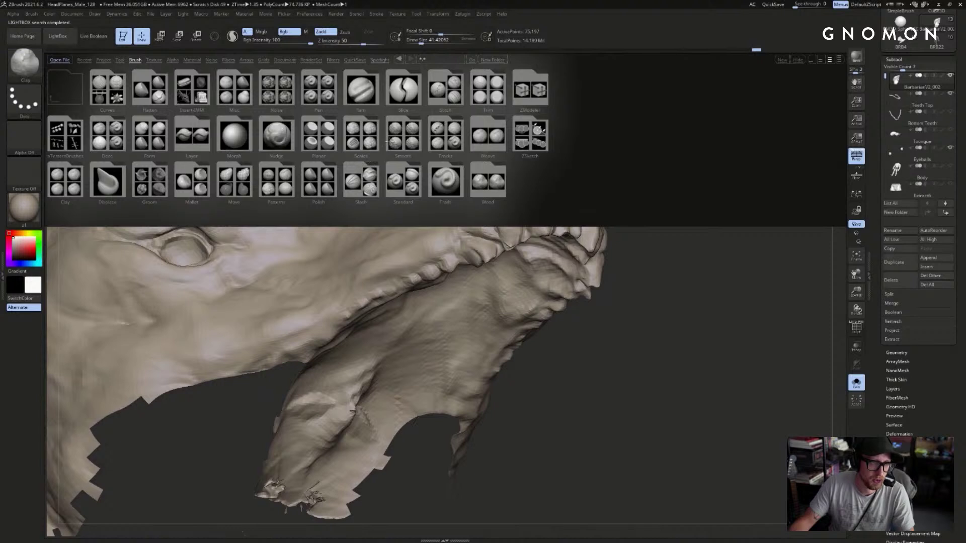
left_click(389, 141)
double_click(107, 133)
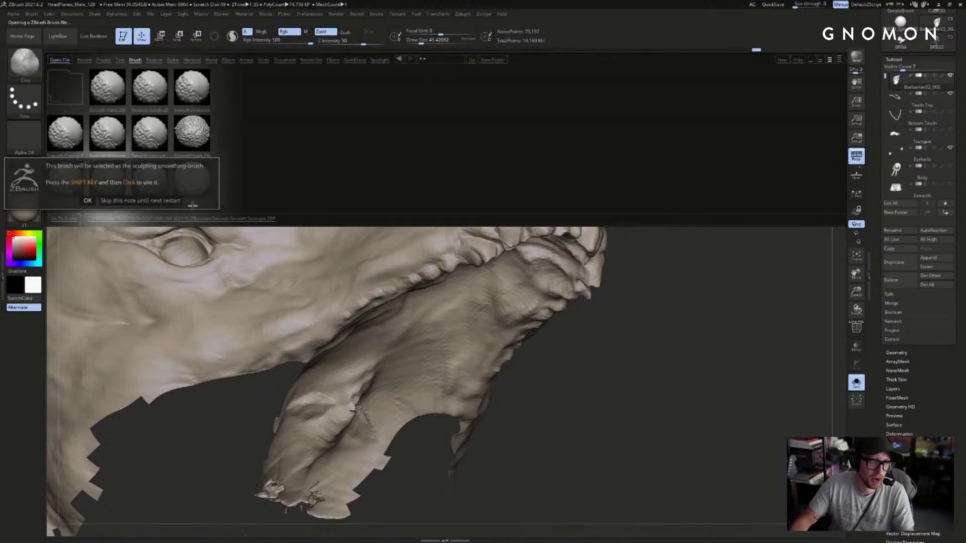
left_click(87, 200)
- Smooth down the sculpted front and side teeth of the upper jaw with the Smooth Stronger brush
left_click_drag(543, 171, 543, 220)
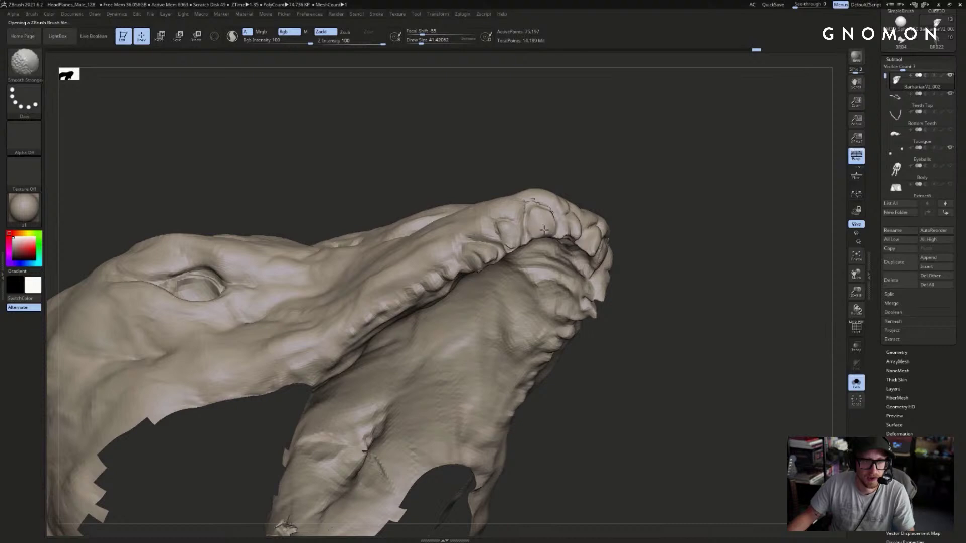
left_click_drag(667, 202, 578, 222)
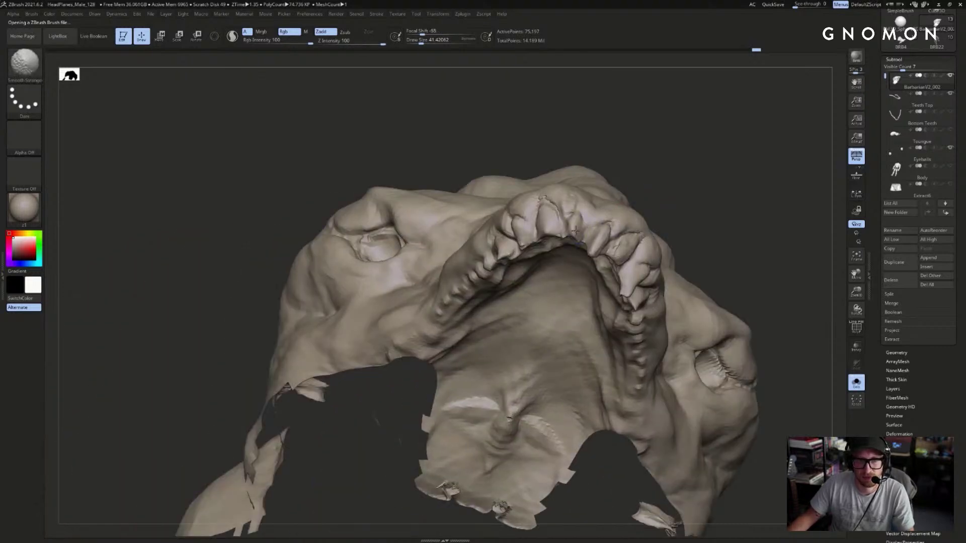
left_click_drag(735, 168, 661, 186)
left_click_drag(595, 246, 595, 256, "shift")
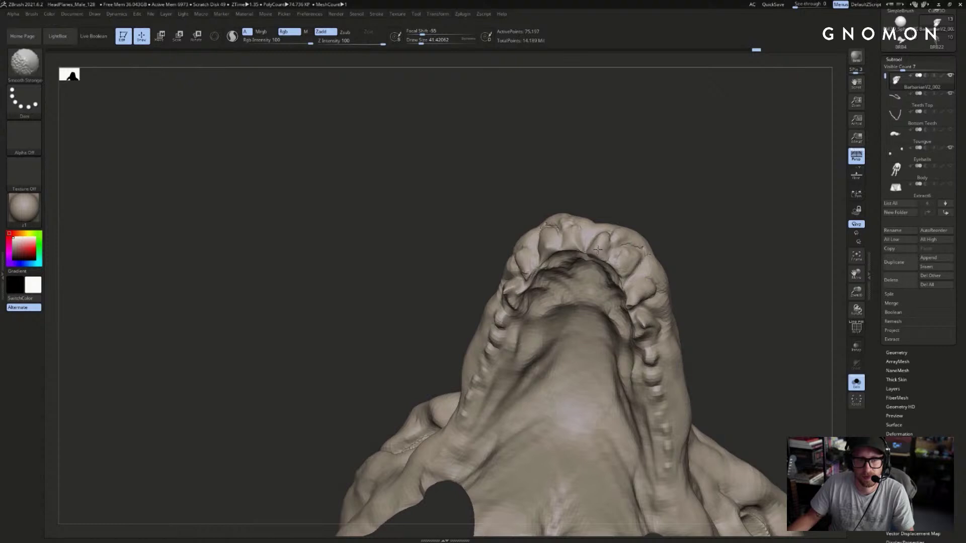
mouse_move(710, 239)
left_mouse_down()
mouse_move(726, 261)
mouse_move(701, 226)
left_mouse_up()
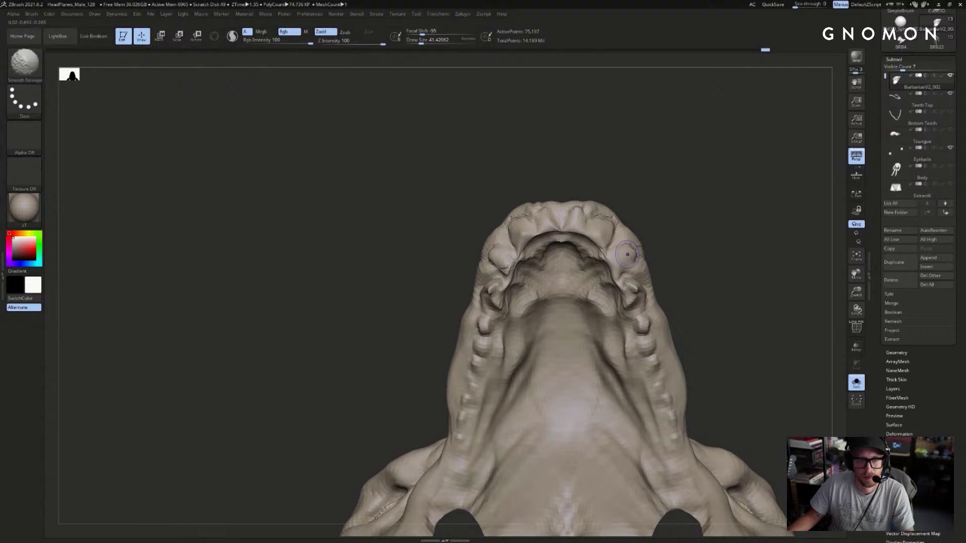
left_click_drag(677, 247, 666, 247)
left_click_drag(507, 256, 505, 263, "shift")
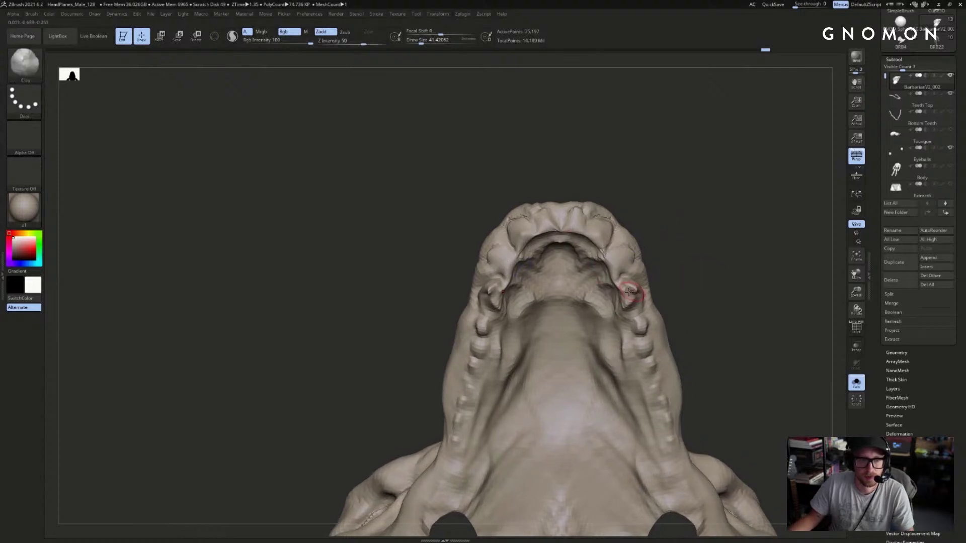
left_click_drag(697, 267, 635, 244)
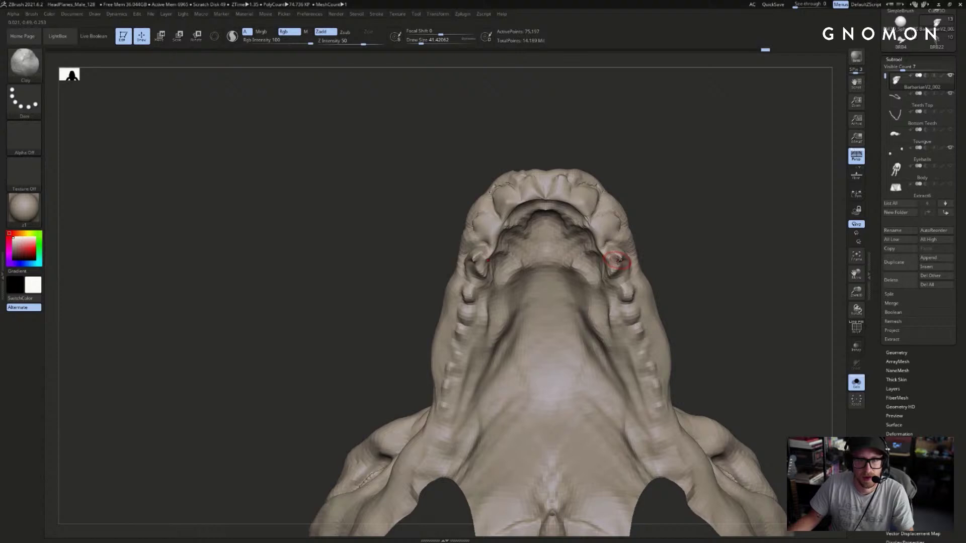
- Turn on Local Symmetry, check the snout from the front, and reveal the hidden jaw and neck again
left_click(855, 192)
key("shift")
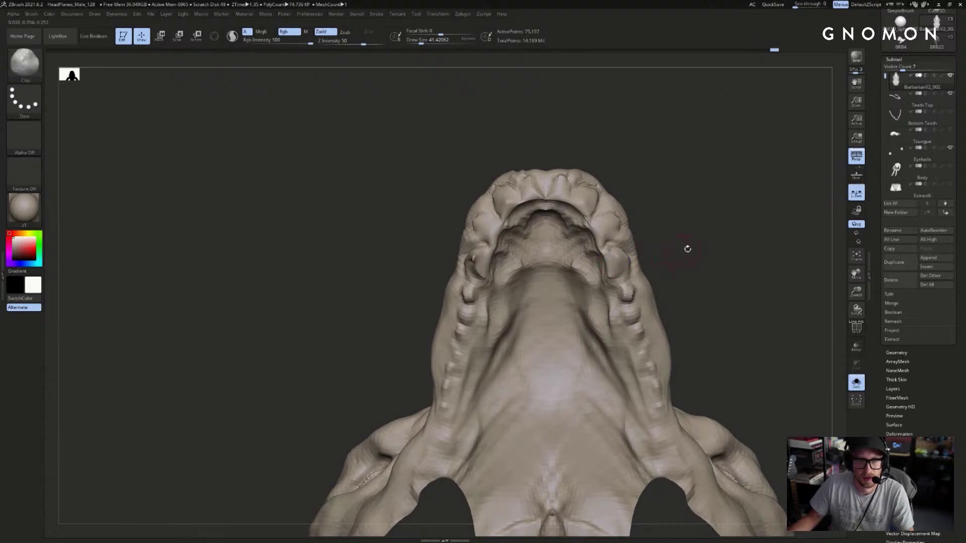
left_click_drag(749, 220, 696, 290)
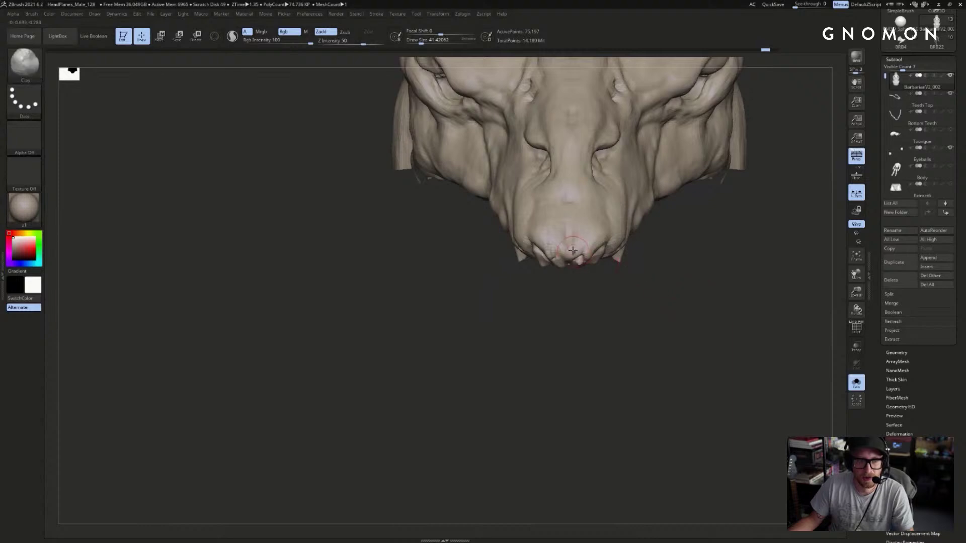
left_click_drag(621, 338, 588, 402, "alt")
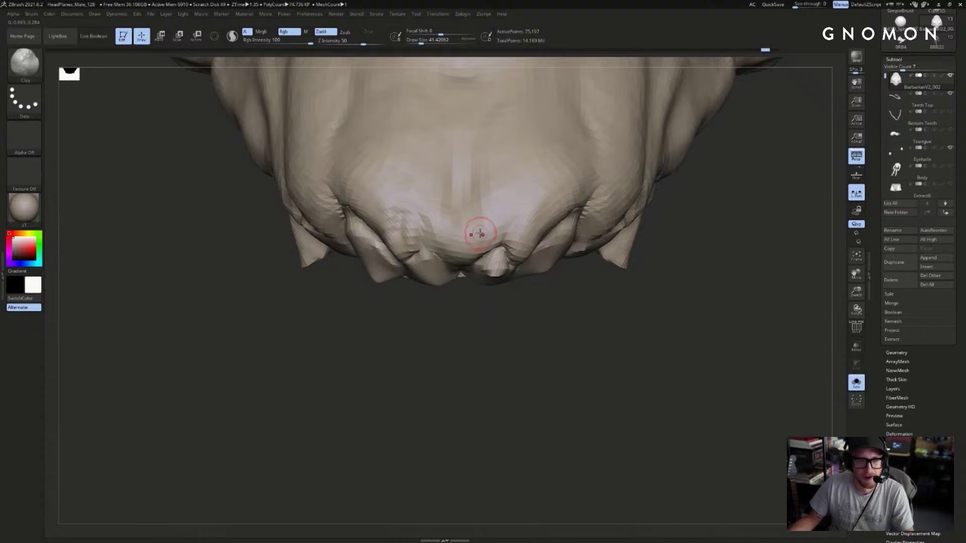
key("f")
left_click_drag(724, 261, 708, 243)
left_click(703, 308, "ctrl+shift")
left_click_drag(702, 309, 728, 197, "alt")
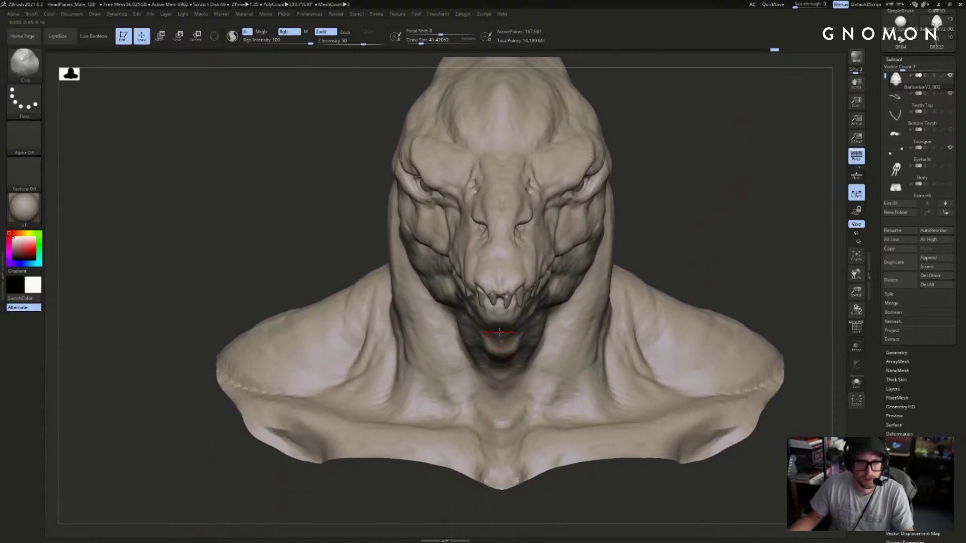
- Draw a straight vertical transpose line through the middle of the face and show the PolyFrame wireframe
left_click_drag(715, 172, 664, 239)
left_click_drag(722, 212, 796, 207, "alt")
key("w")
left_click(513, 377)
left_click_drag(507, 141, 511, 93, "shift")
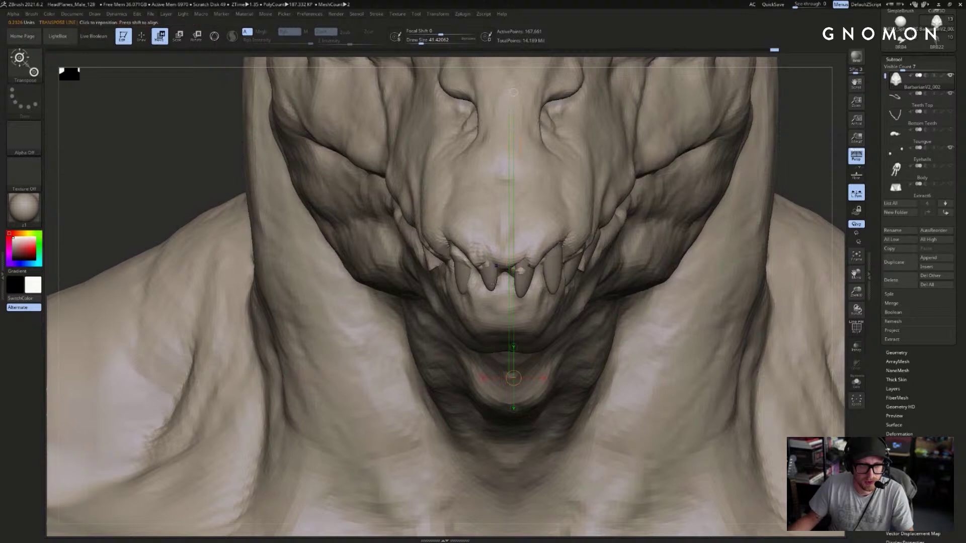
left_click_drag(778, 155, 598, 265, "alt")
left_click_drag(526, 467, 526, 121, "shift")
key("shift+f")
- Compare the mesh's centre edge loop with the vertical transpose line from the chin up to the crown
left_click_drag(736, 146, 752, 357, "alt")
left_click_drag(855, 274, 851, 341)
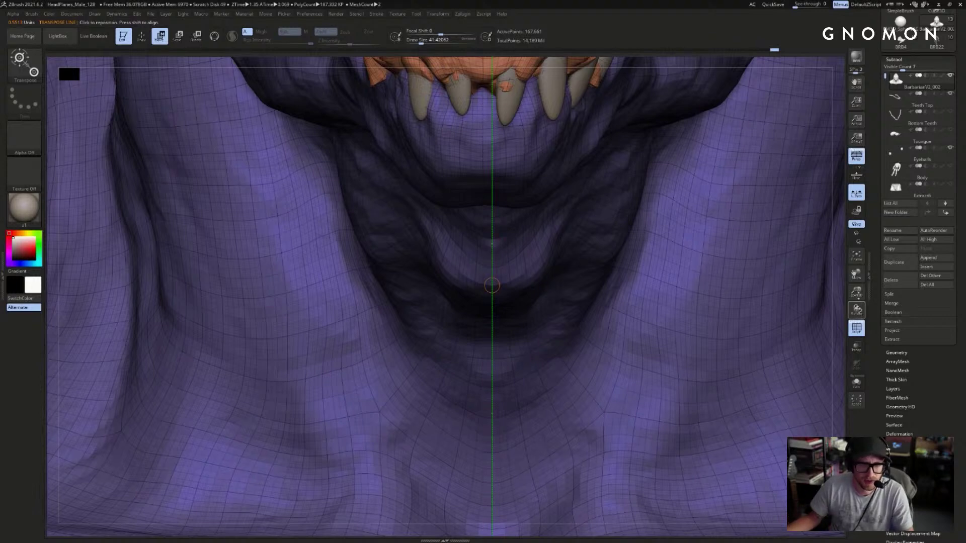
left_click_drag(856, 275, 845, 334)
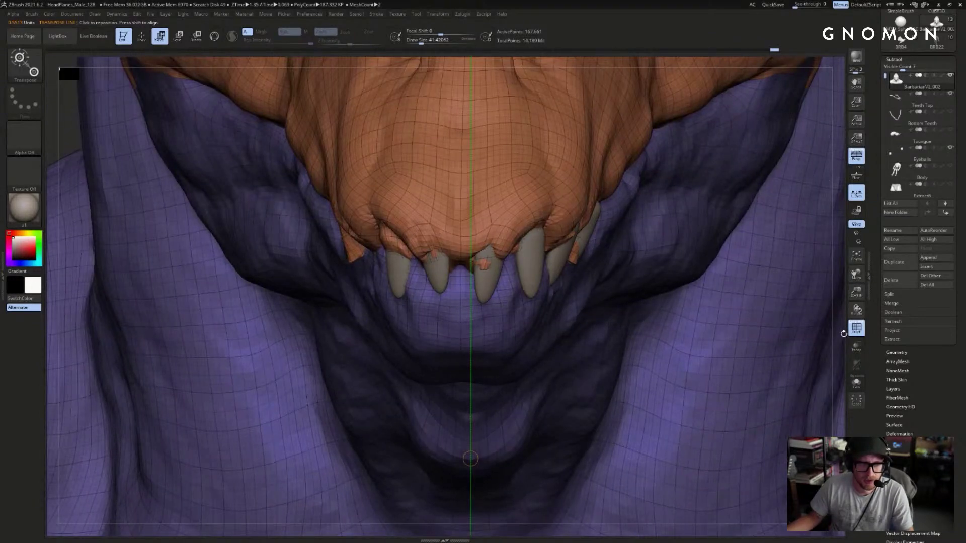
left_click_drag(850, 274, 851, 341)
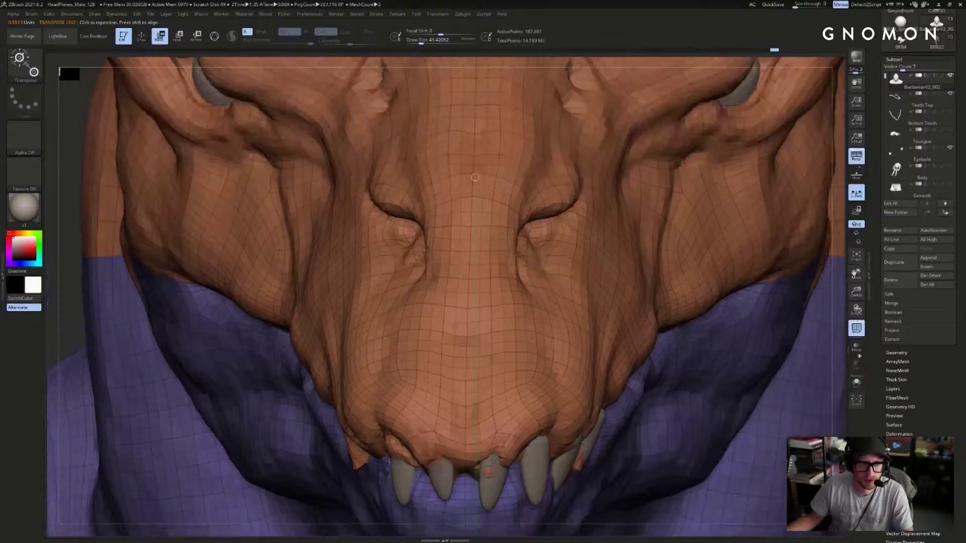
left_click_drag(856, 275, 856, 346)
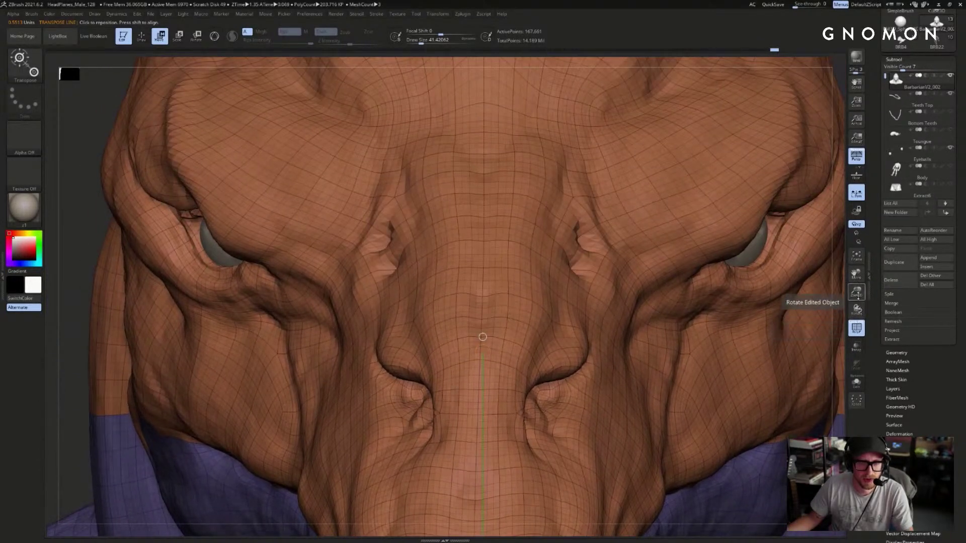
left_click_drag(856, 274, 854, 273)
left_click_drag(855, 348, 855, 418)
key("f")
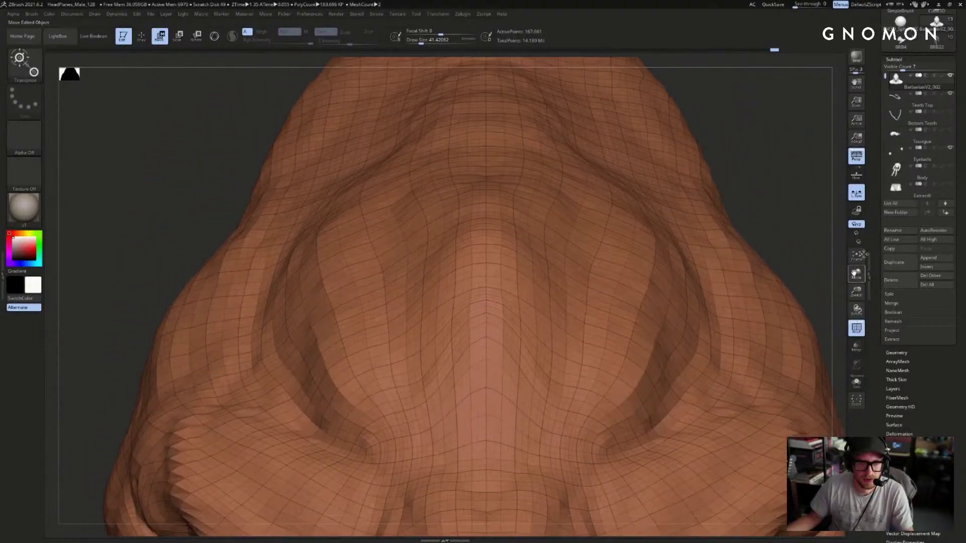
left_click_drag(857, 275, 860, 155)
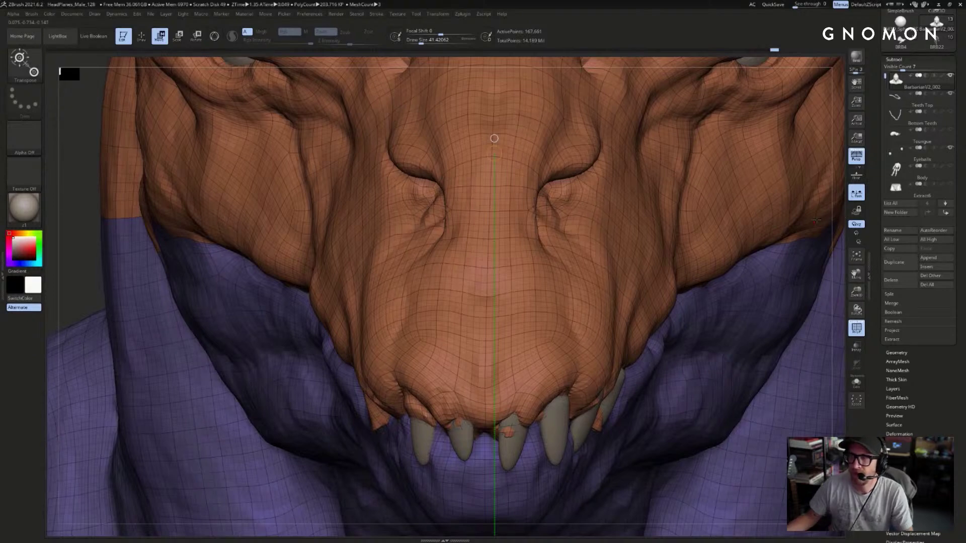
- Hide the PolyFrame, return to draw mode with the Move brush, and isolate the upper part of the head again
key("f")
left_click_drag(711, 176, 618, 174)
mouse_move(719, 156)
left_mouse_down()
mouse_move(726, 169)
mouse_move(755, 156)
mouse_move(742, 170)
mouse_move(779, 181)
mouse_move(754, 173)
left_mouse_up()
key("shift+f")
key("q")
key("w")
key("q")
left_click_drag(694, 197, 607, 265)
key("shift+s")
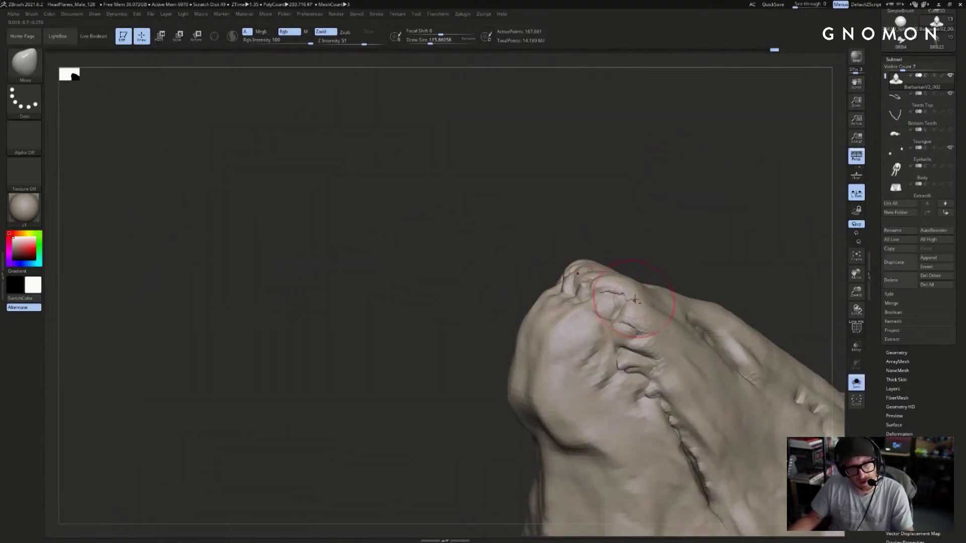
left_click(643, 308, "ctrl+shift")
mouse_move(677, 228)
left_mouse_down()
mouse_move(651, 182)
mouse_move(690, 178)
left_mouse_up()
- Reduce the draw size to about 68 and push in and smooth the sculpted side tooth of the upper jaw
key("s")
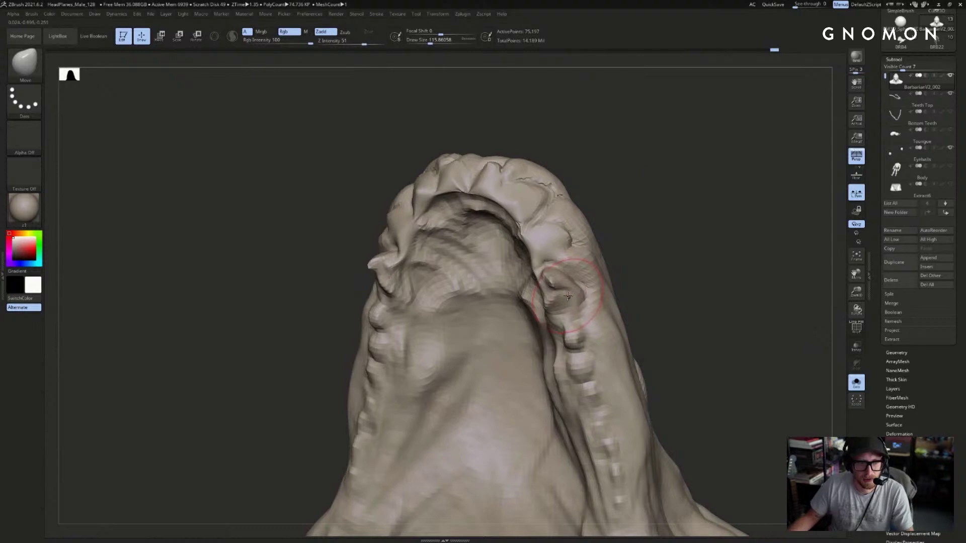
key("s")
left_click_drag(556, 290, 549, 289)
mouse_move(549, 287)
left_mouse_down("shift")
mouse_move(558, 284)
mouse_move(568, 327)
left_mouse_up("shift")
left_click_drag(704, 254, 800, 256)
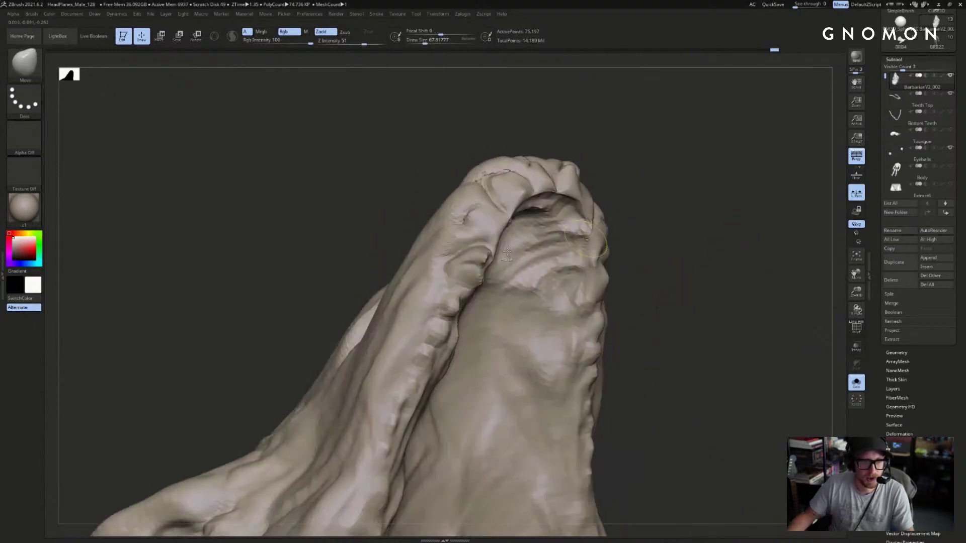
- Make the Teeth Top SubTool active in Move mode and view the upper teeth from below
mouse_move(694, 166)
left_mouse_down()
mouse_move(724, 198)
mouse_move(728, 222)
mouse_move(762, 200)
mouse_move(753, 176)
mouse_move(659, 198)
left_mouse_up()
left_click(605, 225, "alt")
key("w")
left_click_drag(653, 320, 657, 259, "alt")
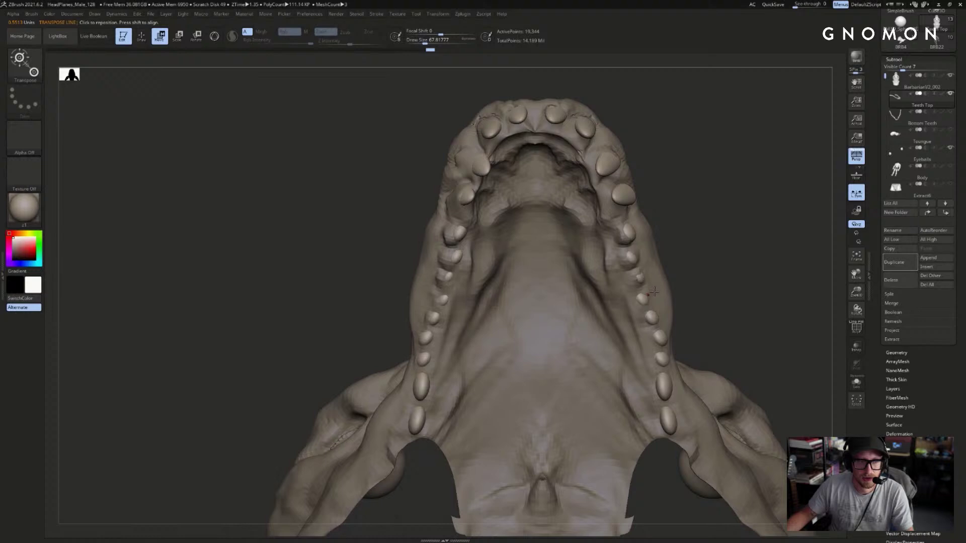
- Try masking the rear teeth of the Teeth Top SubTool
mouse_move(741, 282)
left_mouse_down("ctrl")
mouse_move(538, 369)
mouse_move(345, 483)
mouse_move(347, 462)
mouse_move(354, 536)
left_mouse_up("ctrl")
left_click_drag(719, 231, 742, 251, "ctrl")
left_click_drag(785, 224, 719, 226)
left_click_drag(791, 245, 843, 253)
left_click_drag(724, 246, 805, 241)
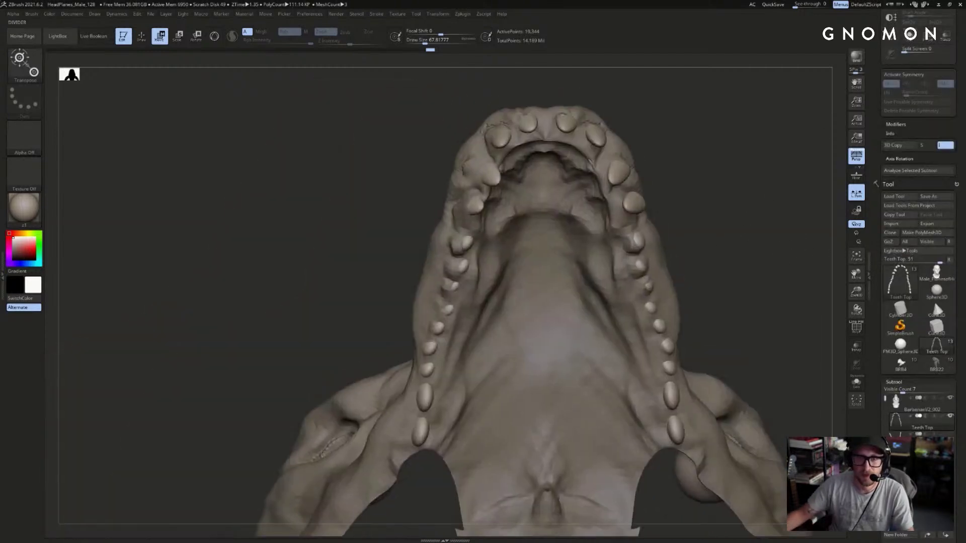
- Remove the extra palette above the Tool palette, return to draw mode and view the front fangs from the side
left_click_drag(877, 61, 876, 212)
left_click(955, 11)
left_click_drag(754, 164, 729, 151)
left_click_drag(641, 173, 390, 306, "alt")
key("q")
mouse_move(744, 108)
left_mouse_down()
mouse_move(734, 140)
mouse_move(676, 151)
left_mouse_up()
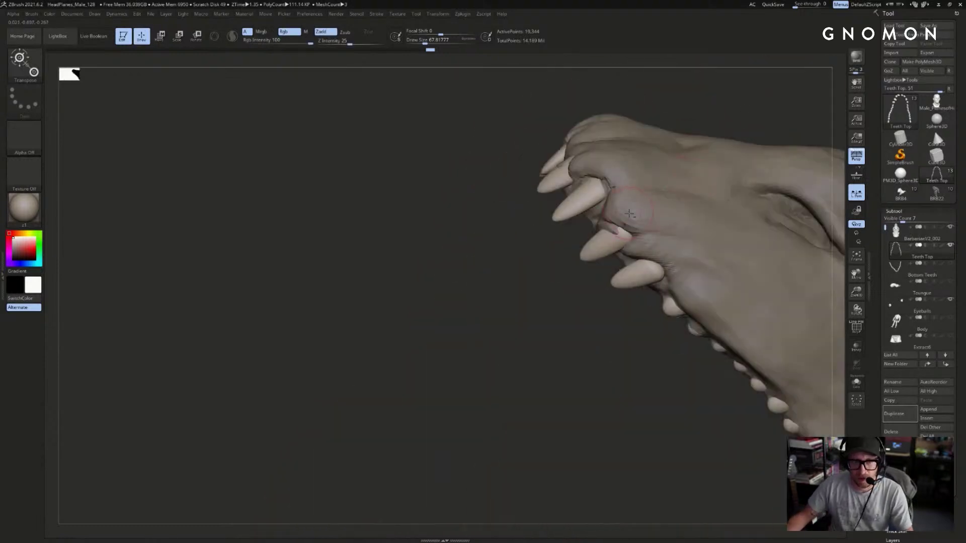
- Switch between the head and the Teeth Top SubTool to check the fangs from several angles, keeping Teeth Top active in draw mode
left_click(618, 227, "alt")
key("w")
mouse_move(523, 273)
left_mouse_down()
mouse_move(510, 295)
mouse_move(470, 134)
left_mouse_up()
key("q")
left_click_drag(627, 78, 684, 161, "alt")
left_click_drag(457, 301, 685, 166)
key("w")
mouse_move(688, 282)
left_mouse_down()
mouse_move(697, 136)
mouse_move(695, 161)
mouse_move(667, 189)
left_mouse_up()
key("q")
left_click(611, 203, "alt")
left_click_drag(724, 216, 603, 187)
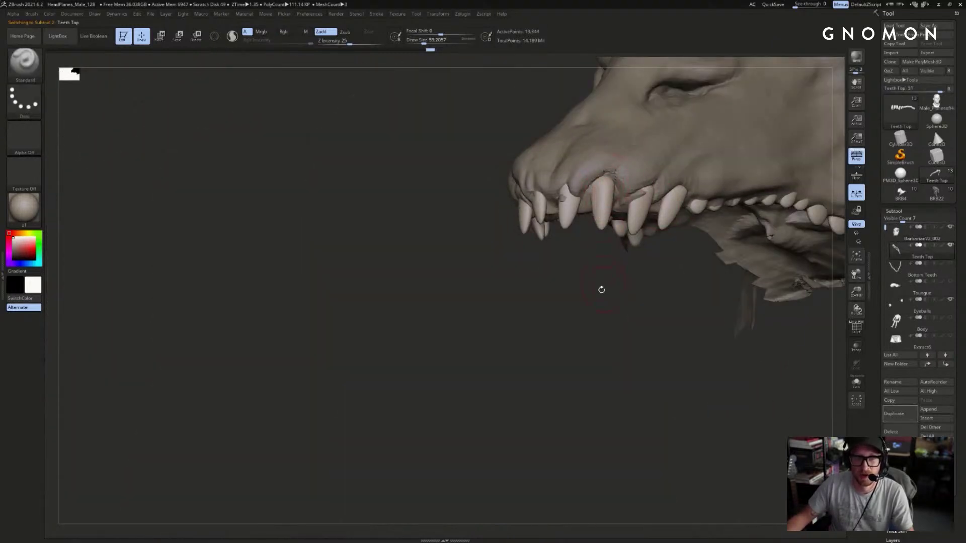
- Turn to a front view of the snout and work on the two middle upper teeth with the Standard brush
mouse_move(600, 246)
left_mouse_down()
mouse_move(606, 289)
mouse_move(623, 193)
left_mouse_up()
key("ctrl")
mouse_move(640, 261)
left_mouse_down()
mouse_move(619, 266)
mouse_move(583, 187)
mouse_move(617, 187)
left_mouse_up()
key("ctrl")
left_click_drag(647, 219, 690, 221)
mouse_move(628, 202)
left_mouse_down("shift")
mouse_move(685, 225)
mouse_move(659, 287)
left_mouse_up("shift")
key("s")
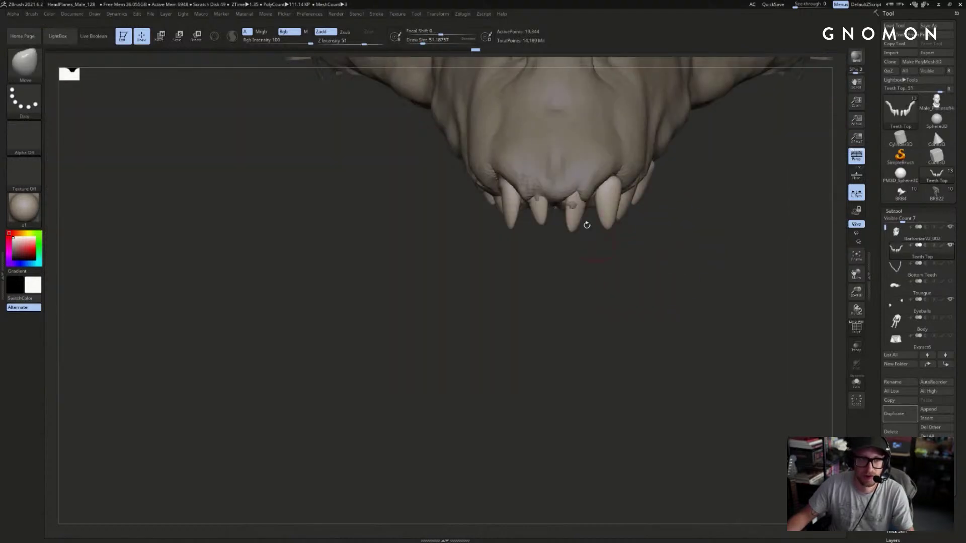
key("b")
key("s")
key("t")
key("s")
left_click_drag(574, 211, 633, 216)
- Try moving the middle upper teeth with the Move Topological brush and undo the last three changes
key("b")
key("m")
key("t")
key("s")
mouse_move(603, 256)
left_mouse_down()
mouse_move(687, 261)
mouse_move(579, 355)
mouse_move(561, 337)
left_mouse_up()
key("s")
mouse_move(537, 282)
left_mouse_down()
mouse_move(545, 291)
mouse_move(513, 299)
mouse_move(493, 329)
mouse_move(484, 307)
left_mouse_up()
key("ctrl+z")
key("ctrl+z")
key("ctrl+z")
- Adjust the two middle upper teeth with the Move Topological brush, using a draw size of about 108
key("s")
left_click_drag(524, 347, 502, 338)
key("s")
left_click_drag(515, 321, 502, 302)
mouse_move(453, 332)
left_mouse_down()
mouse_move(556, 325)
mouse_move(550, 308)
left_mouse_up()
key("s")
mouse_move(549, 305)
left_mouse_down()
mouse_move(530, 294)
mouse_move(547, 309)
mouse_move(535, 313)
left_mouse_up()
key("s")
left_click_drag(532, 306, 525, 301)
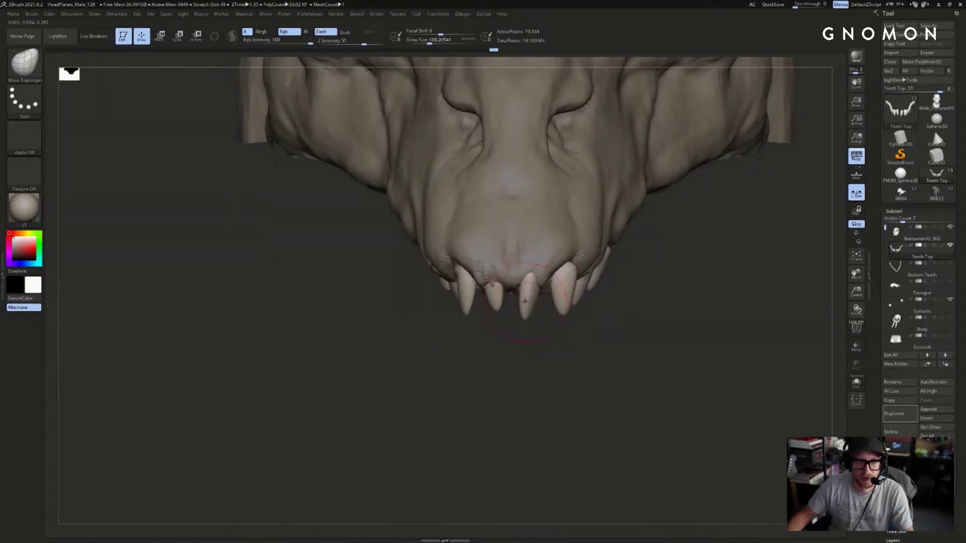
- Refine the shape of the middle upper tooth near its root with the Standard brush at an adjusted draw size
key("b")
key("s")
key("t")
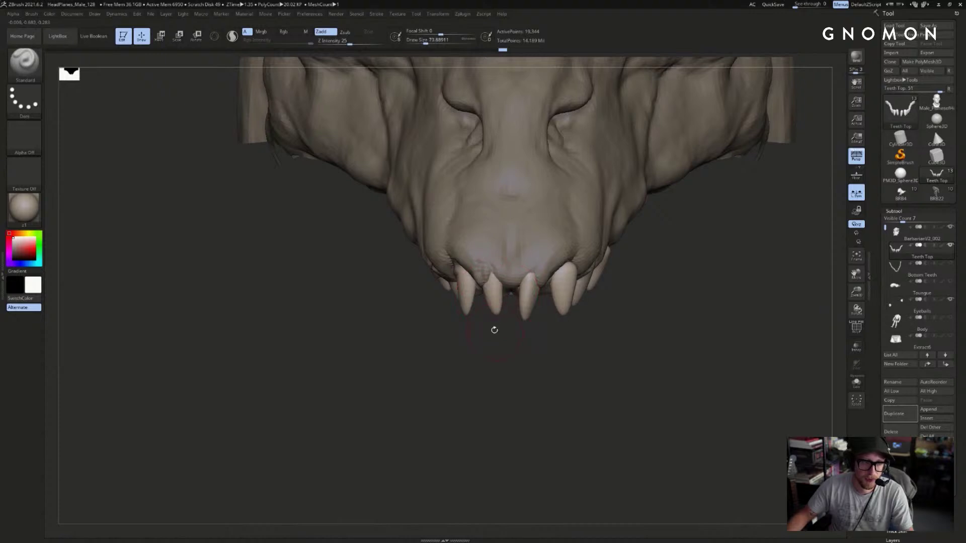
mouse_move(497, 349)
left_mouse_down()
mouse_move(511, 319)
mouse_move(518, 347)
mouse_move(498, 333)
left_mouse_up()
key("s")
key("s")
key("s")
left_click_drag(499, 336, 504, 335)
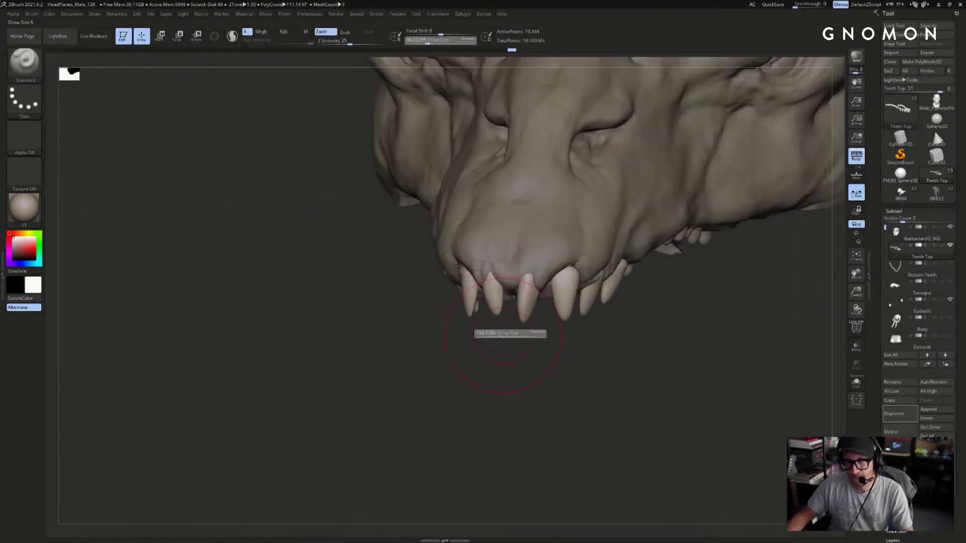
key("s")
left_click_drag(492, 284, 496, 285)
left_click_drag(494, 321, 490, 277)
- Reposition the front upper teeth along the gum with the Move Topological brush, checking them from below
key("2")
key("b")
key("m")
key("t")
key("s")
left_click_drag(593, 343, 545, 341)
key("s")
left_click_drag(551, 316, 548, 323)
key("s")
mouse_move(634, 354)
left_mouse_down()
mouse_move(611, 342)
mouse_move(606, 322)
mouse_move(556, 308)
left_mouse_up()
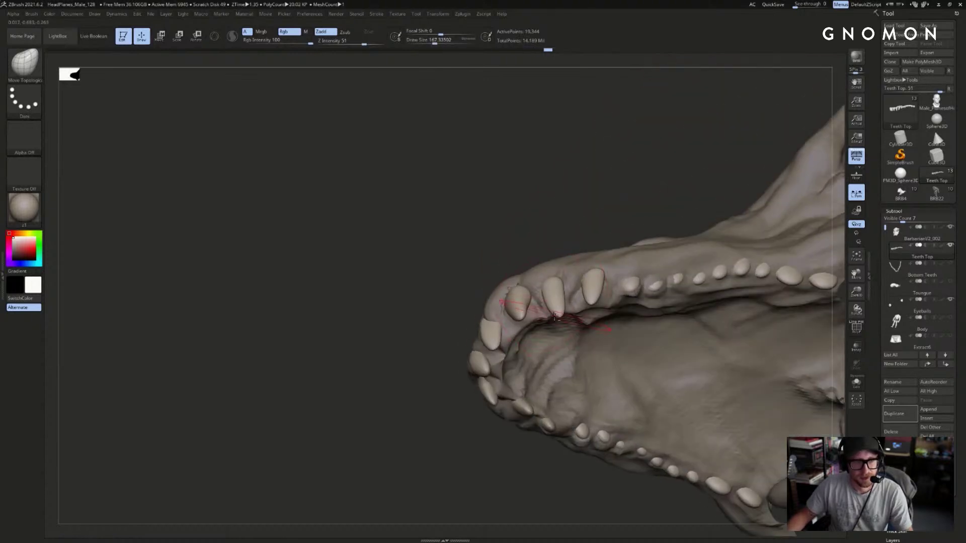
mouse_move(549, 282)
left_mouse_down()
mouse_move(541, 244)
mouse_move(523, 324)
left_mouse_up()
- Make the head SubTool active with the ClayBuildup brush, lower its subdivision level and show the PolyFrame
key("b")
key("c")
key("b")
right_click_drag(523, 324, 528, 315)
key("shift+d")
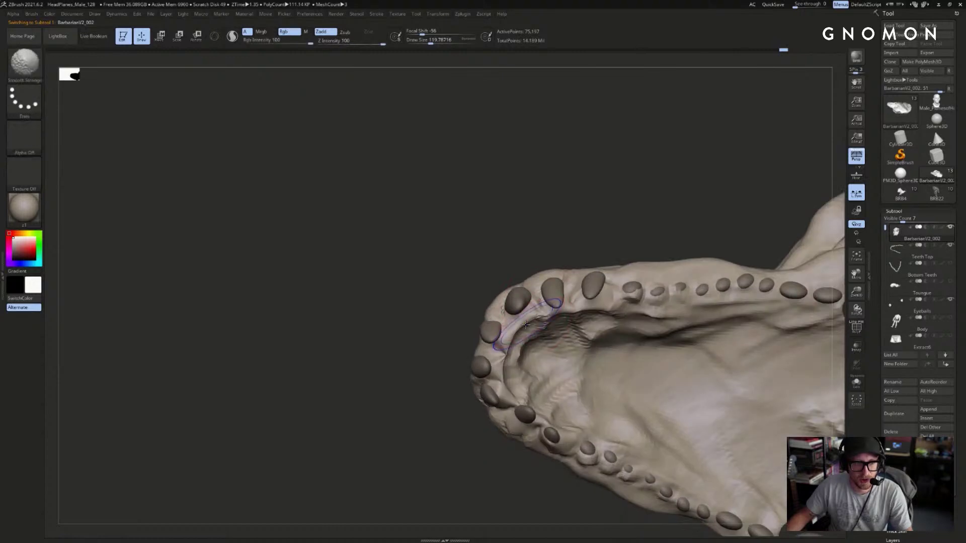
key("shift+f")
left_click_drag(591, 217, 544, 288)
key("s")
left_click_drag(514, 352, 512, 352)
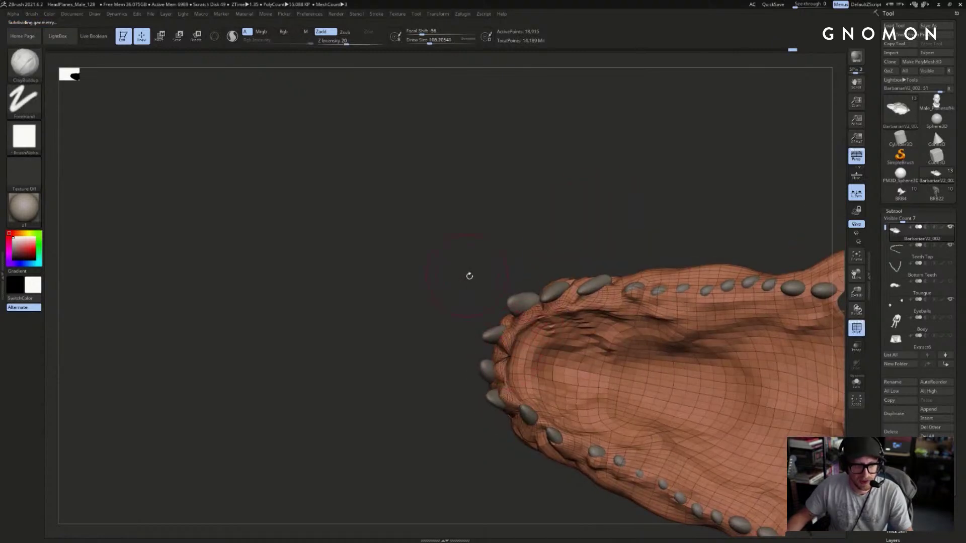
- Smooth the inner gum ridge and palate behind the front upper teeth on the head, reducing the draw size
left_click_drag(466, 276, 506, 295)
left_click_drag(509, 341, 505, 355, "shift")
key("bracketleft")
key("bracketleft")
key("bracketleft")
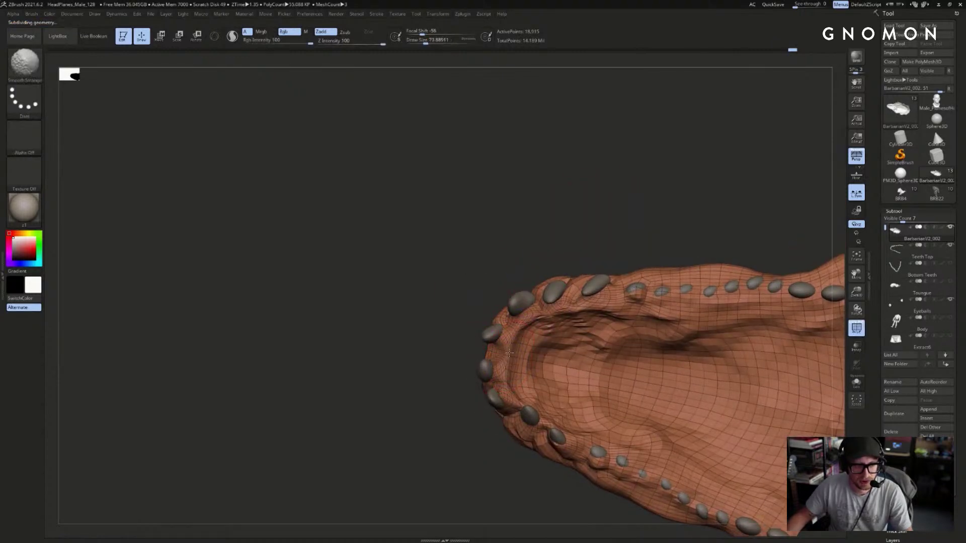
left_click_drag(608, 237, 568, 282)
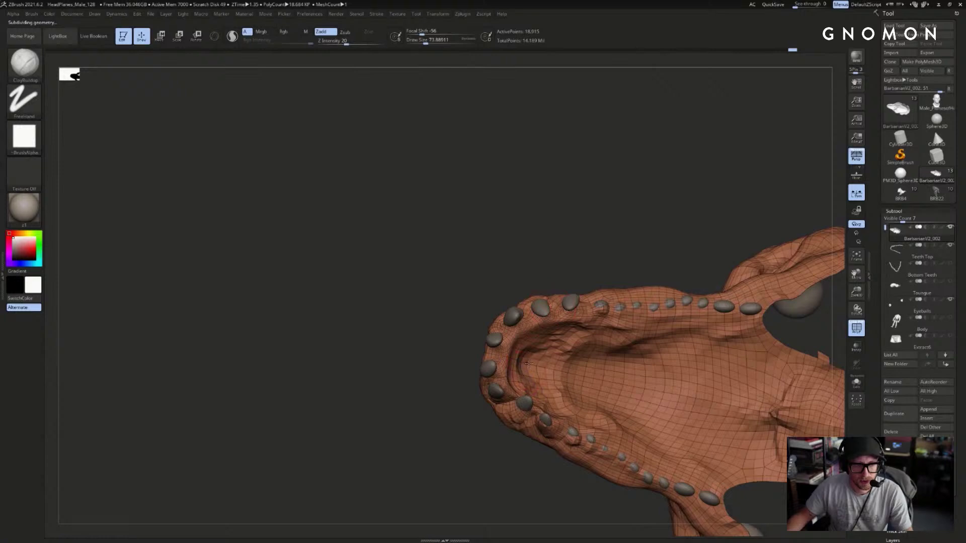
mouse_move(525, 351)
left_mouse_down("shift")
mouse_move(509, 363)
mouse_move(523, 352)
left_mouse_up("shift")
left_click_drag(609, 241, 576, 269)
key("s")
left_click_drag(559, 331, 525, 382)
left_click_drag(596, 236, 572, 247)
left_click_drag(535, 347, 519, 378, "shift")
mouse_move(573, 251)
left_mouse_down()
mouse_move(595, 247)
mouse_move(589, 254)
left_mouse_up()
- Isolate the head in Solo mode, smooth the lumpy tooth sockets along the front gum, and show all SubTools again
key("alt+s")
left_click_drag(560, 316, 542, 313, "shift")
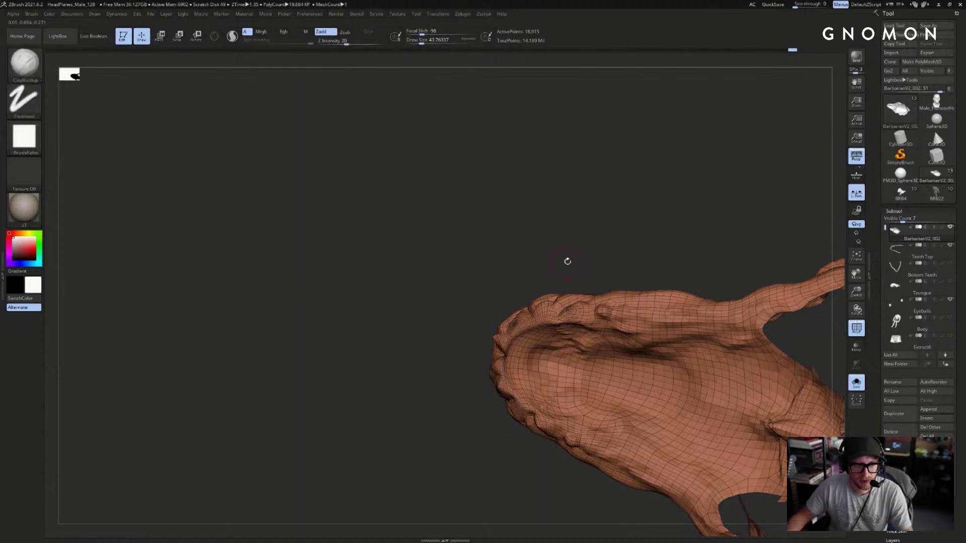
left_click_drag(565, 263, 560, 274)
key("shift")
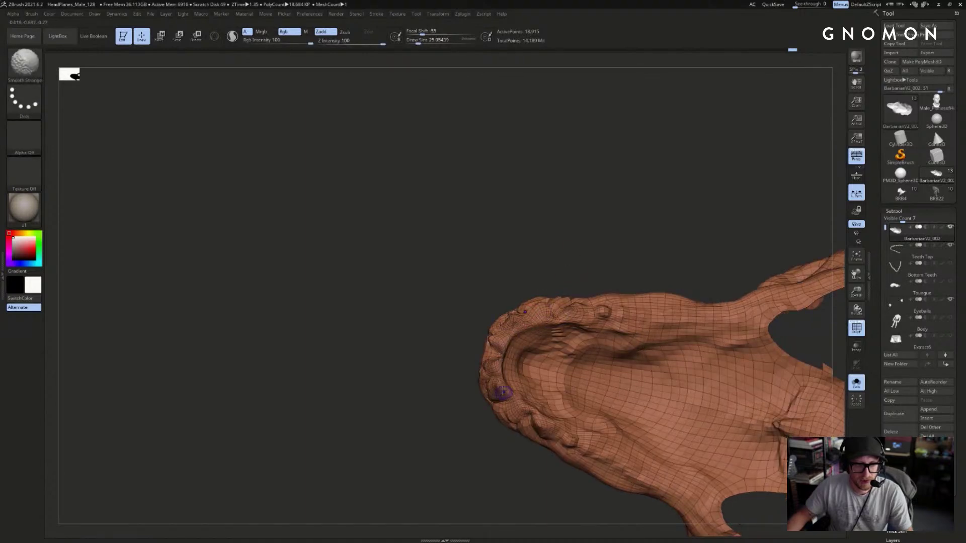
key("alt+s")
left_click_drag(557, 248, 528, 267)
- Hide the PolyFrame, touch up the front gum, and return the head to its higher subdivision level in a front view
key("shift+f")
key("s")
left_click_drag(502, 347, 497, 344)
left_click_drag(541, 261, 482, 322)
key("d")
right_click_drag(487, 318, 577, 347)
right_click_drag(618, 453, 628, 354)
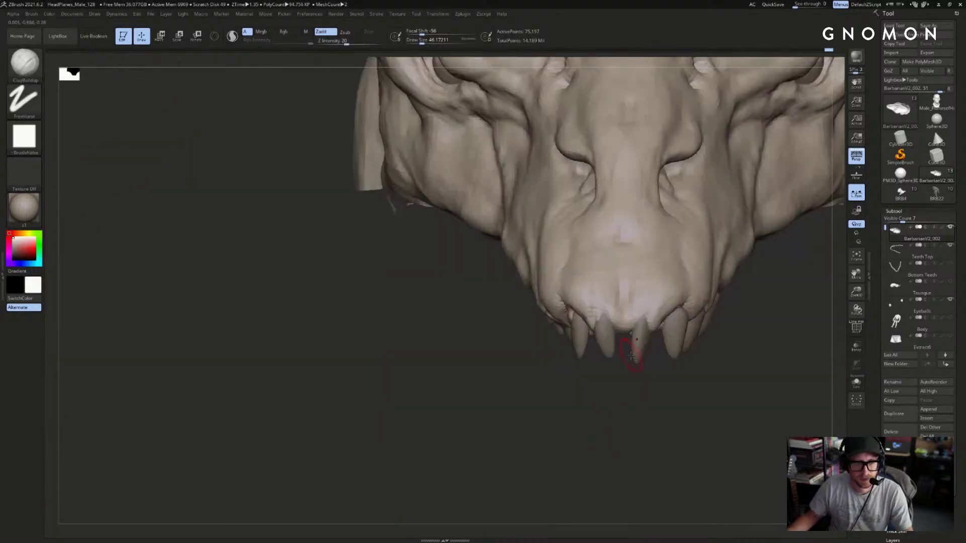
- Make Teeth Top active and reposition the upper side fangs with Move Topological at a draw size of about 331
left_click(629, 354, "alt")
mouse_move(628, 391)
right_mouse_down()
mouse_move(578, 345)
mouse_move(610, 403)
mouse_move(627, 267)
right_mouse_up()
key("b")
key("m")
key("t")
key("s")
mouse_move(589, 308)
left_mouse_down()
mouse_move(612, 308)
mouse_move(557, 309)
mouse_move(549, 297)
left_mouse_up()
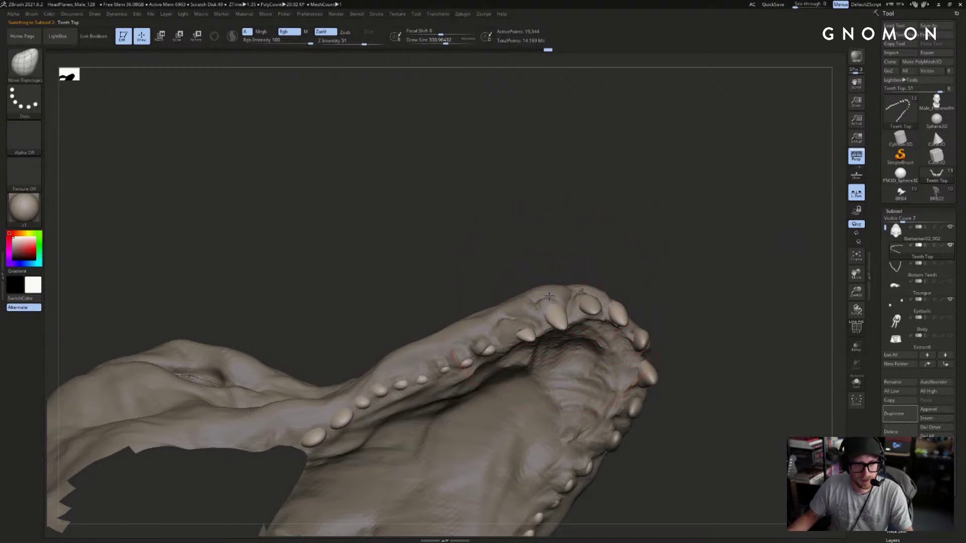
right_click_drag(629, 246, 531, 313)
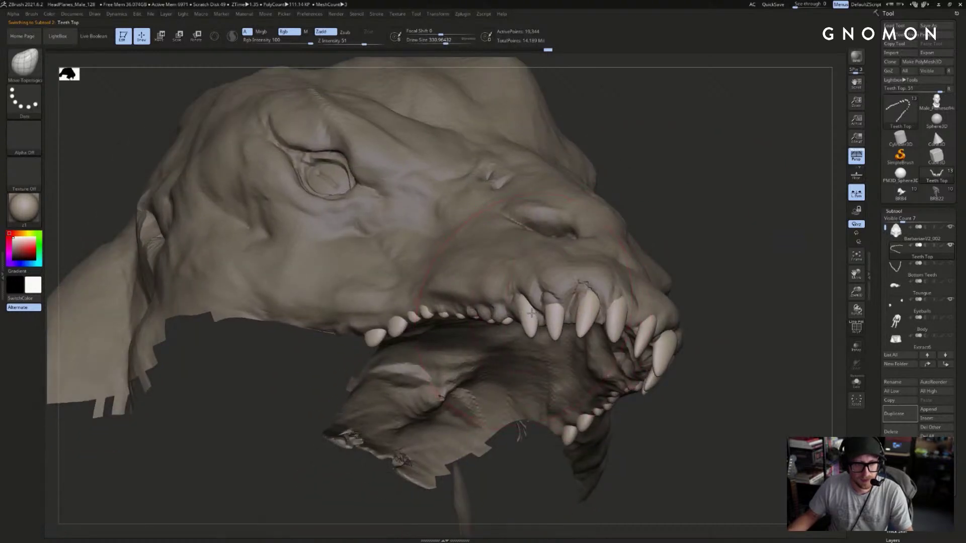
right_click_drag(504, 314, 621, 254)
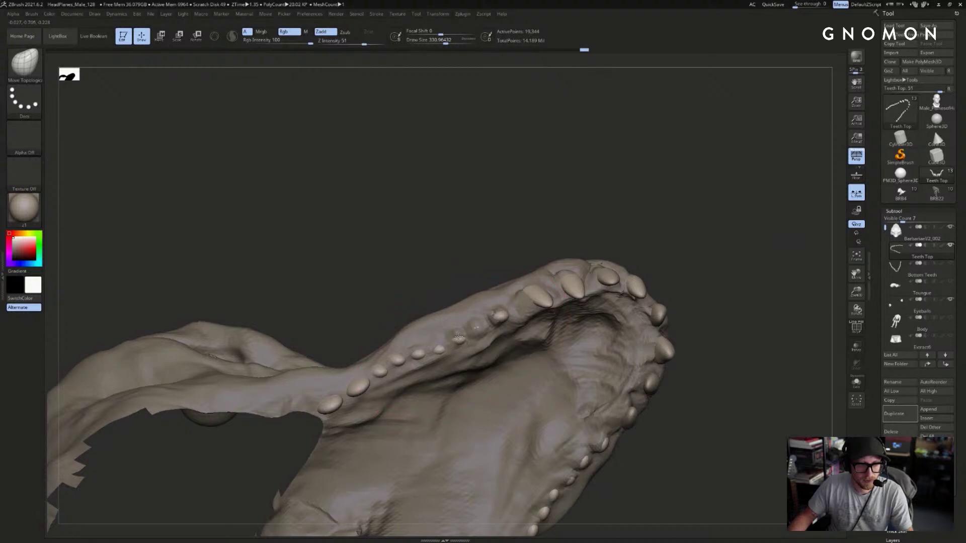
left_click_drag(477, 269, 447, 357)
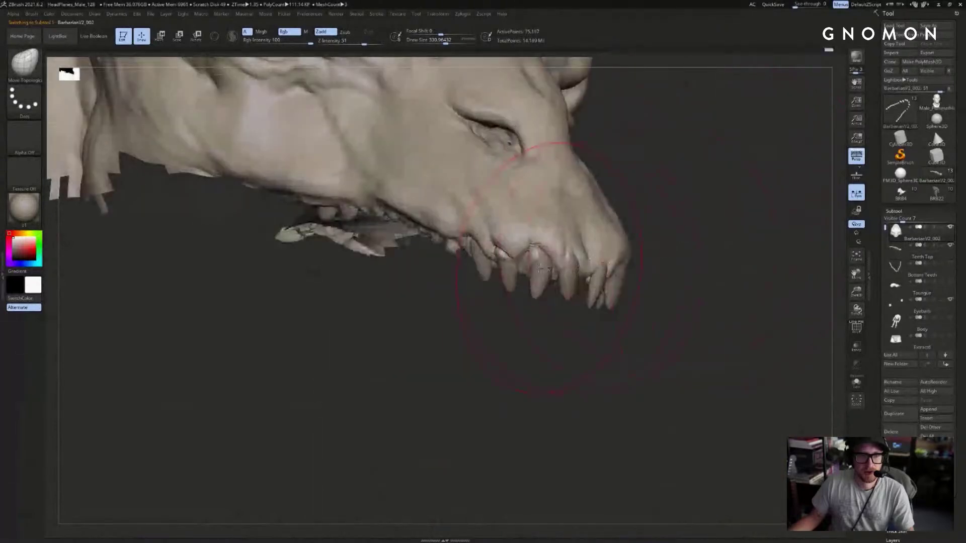
- Reselect the Teeth Top SubTool and nudge the side fangs into place with a draw size of about 233
left_click(542, 262, "alt")
key("s")
left_click_drag(536, 283, 539, 258)
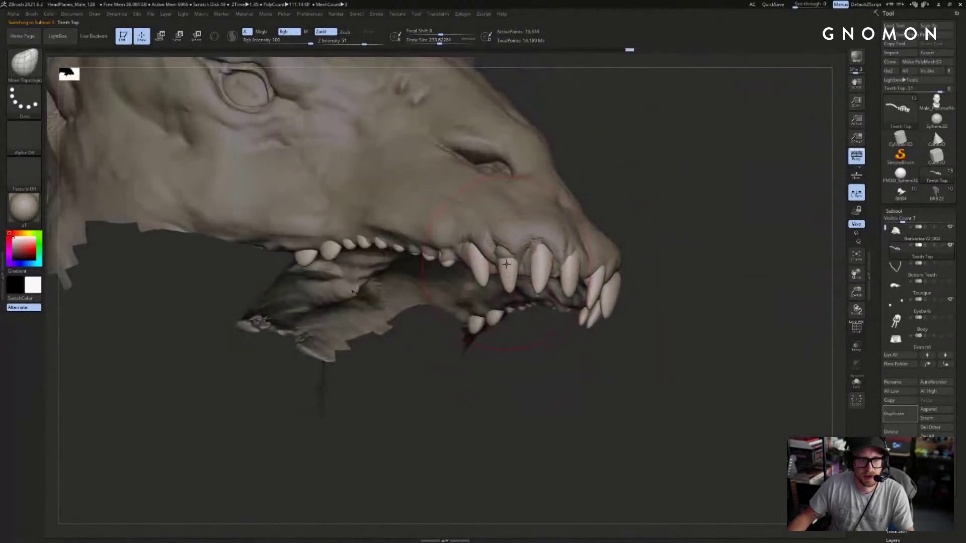
left_click_drag(505, 262, 514, 261)
mouse_move(598, 362)
left_mouse_down()
mouse_move(470, 375)
mouse_move(524, 350)
left_mouse_up()
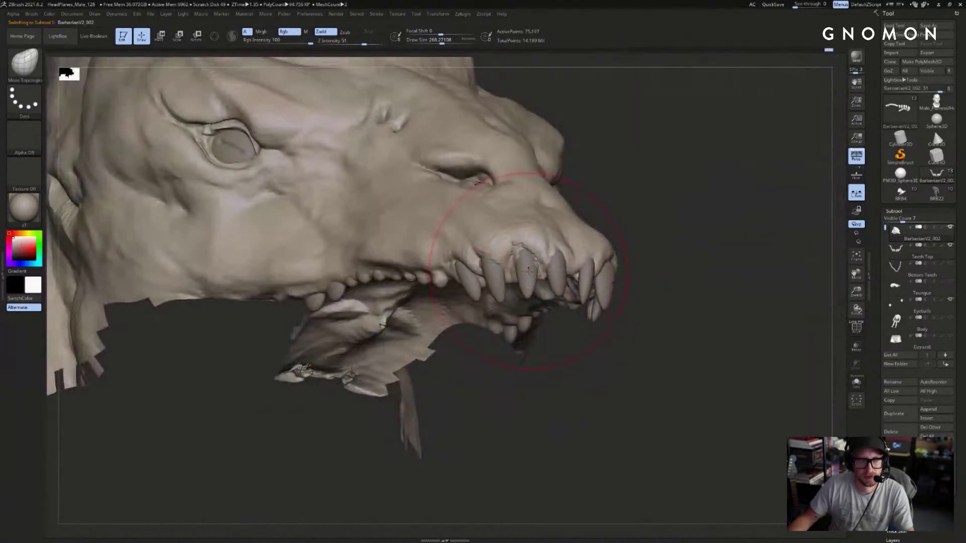
- Build up the head's gum around the roots of the front fangs with the ClayBuildup brush
mouse_move(711, 236)
left_mouse_down()
mouse_move(664, 138)
mouse_move(705, 187)
mouse_move(547, 279)
mouse_move(564, 285)
left_mouse_up()
key("b")
key("c")
key("b")
key("s")
mouse_move(712, 224)
left_mouse_down()
mouse_move(722, 201)
mouse_move(527, 273)
mouse_move(535, 275)
left_mouse_up()
key("s")
mouse_move(627, 144)
left_mouse_down()
mouse_move(641, 133)
mouse_move(586, 201)
left_mouse_up()
- Carve the creases around the fang roots with the DamStandard brush
key("b")
key("d")
key("s")
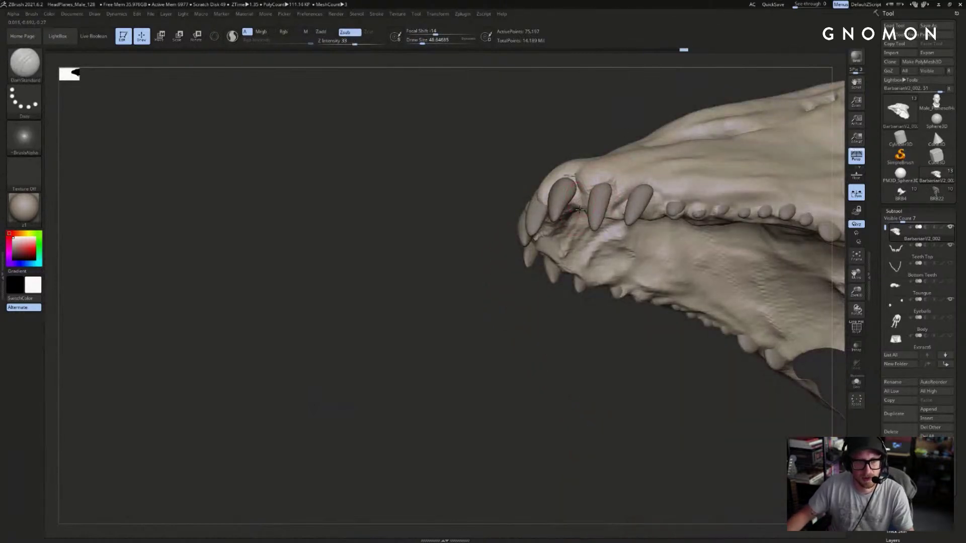
right_click_drag(578, 210, 576, 165)
mouse_move(574, 201)
right_mouse_down()
mouse_move(580, 193)
mouse_move(602, 303)
mouse_move(648, 264)
mouse_move(601, 349)
mouse_move(579, 309)
right_mouse_up()
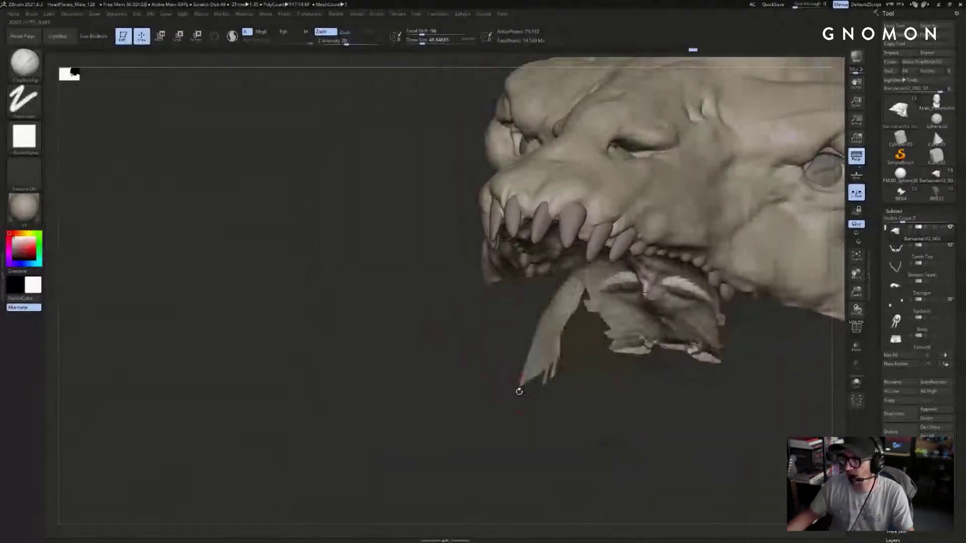
- Build up the gum along the upper side teeth with ClayBuildup at a draw size of about 46
right_click_drag(519, 391, 478, 408)
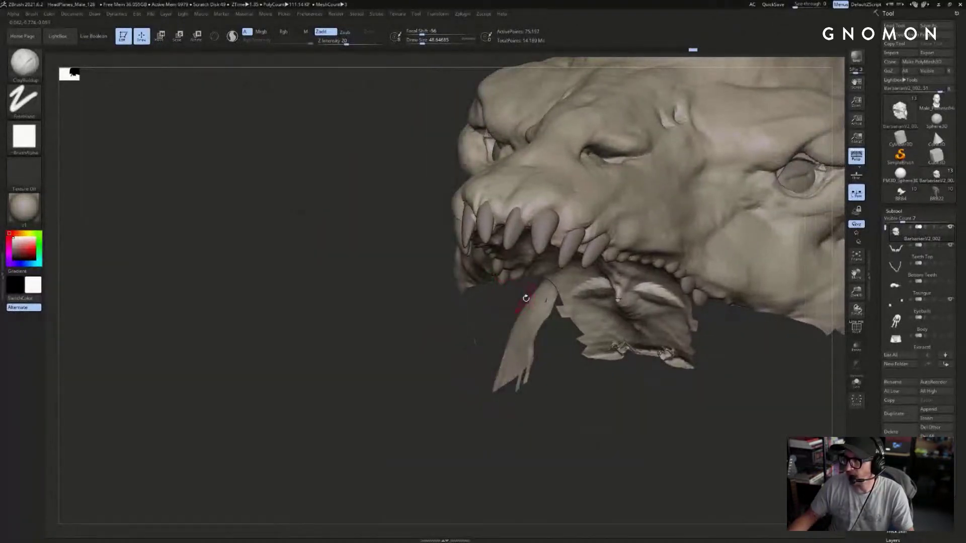
mouse_move(486, 297)
right_mouse_down()
mouse_move(533, 286)
mouse_move(631, 205)
mouse_move(558, 247)
mouse_move(570, 264)
mouse_move(673, 243)
right_mouse_up()
key("s")
left_click_drag(570, 283, 573, 283)
mouse_move(560, 308)
right_mouse_down()
mouse_move(596, 296)
mouse_move(611, 330)
mouse_move(548, 283)
right_mouse_up()
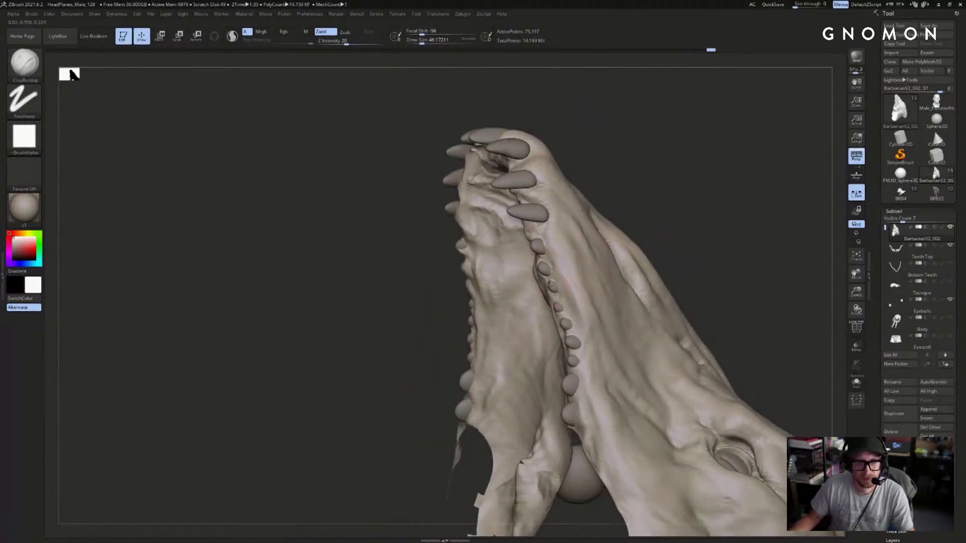
right_click_drag(685, 234, 586, 281)
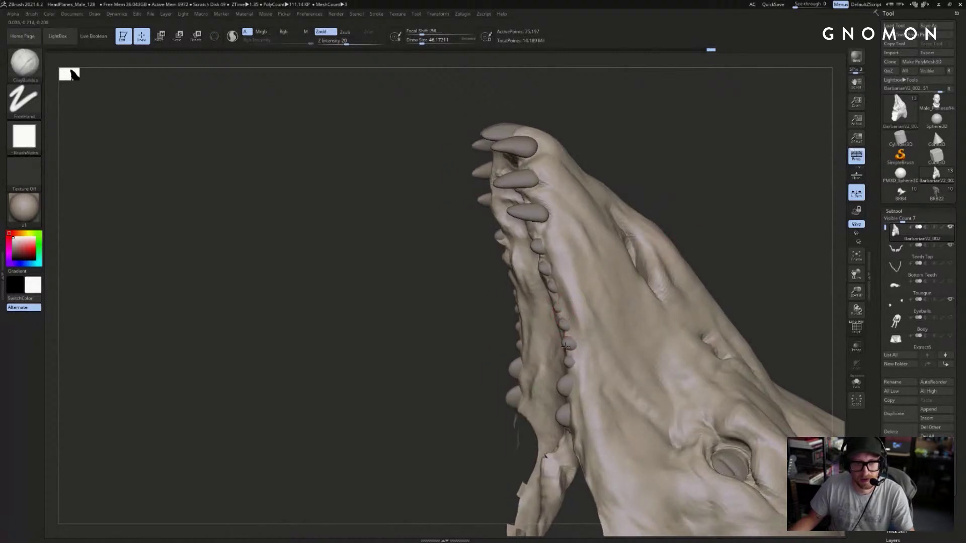
- Refine the gum line beside the small side teeth with the Standard brush, reducing the draw size to about 33
key("[")
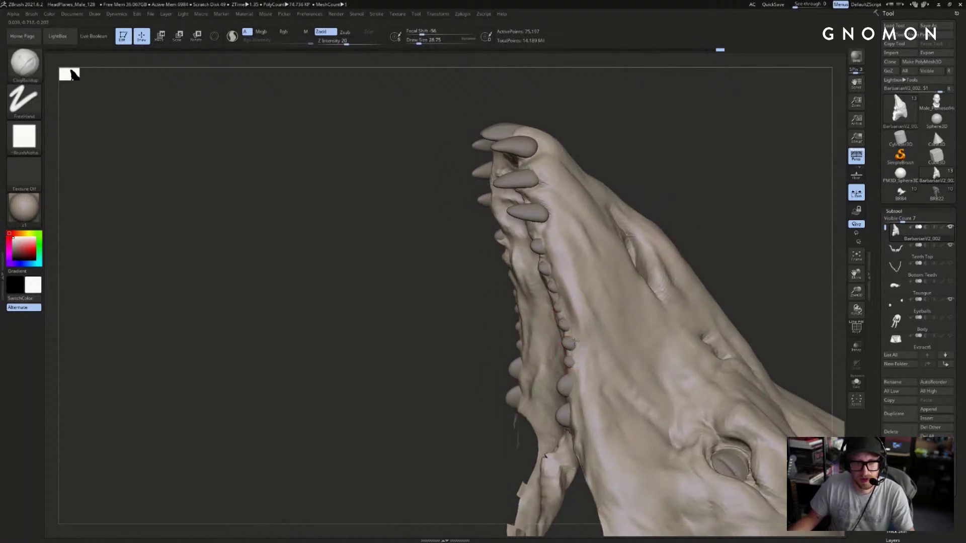
key("s")
left_click_drag(576, 345, 573, 346)
key("1")
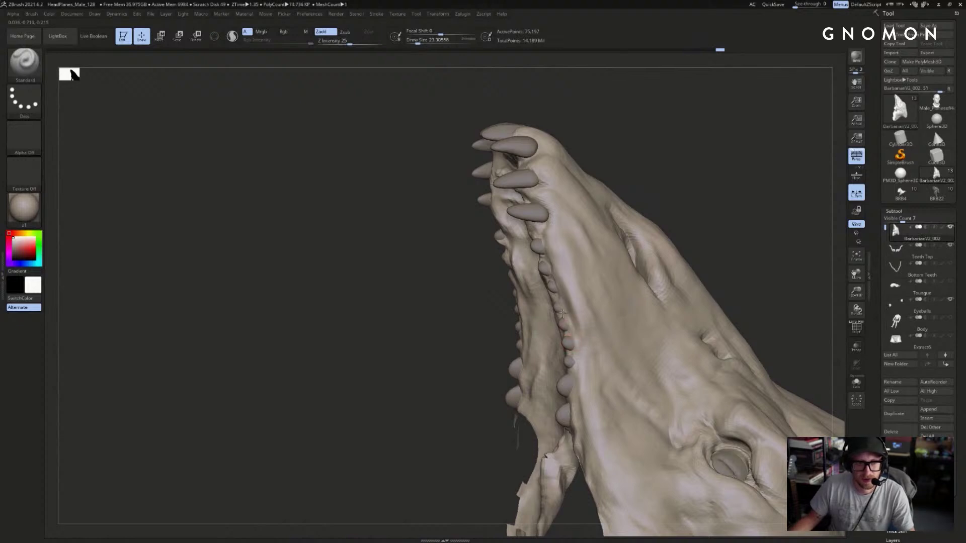
right_click_drag(562, 309, 638, 219)
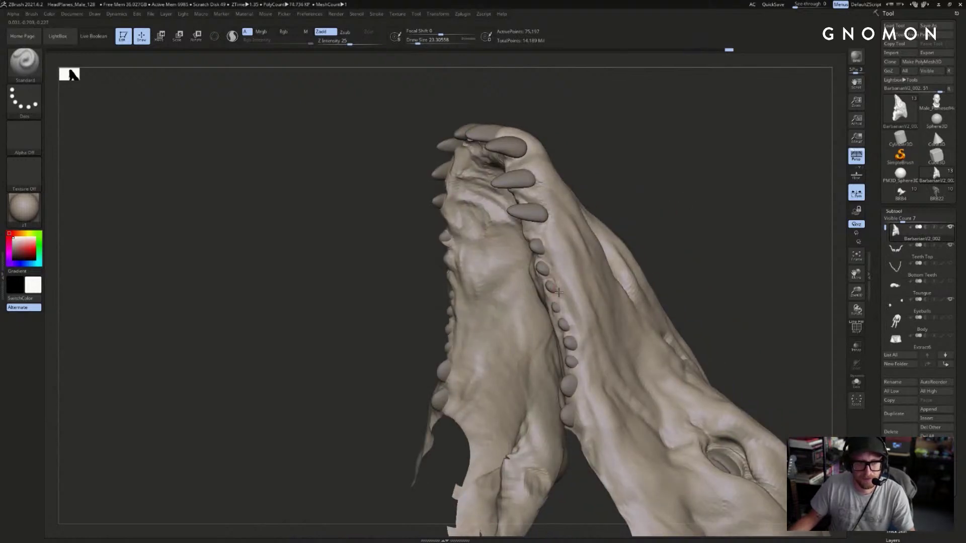
- On the Teeth Top SubTool, reshape the foremost small side teeth with the Move Topological brush at a draw size of about 29
mouse_move(564, 209)
right_mouse_down()
mouse_move(554, 237)
mouse_move(531, 246)
right_mouse_up()
left_click(532, 242, "alt")
left_click(532, 248, "alt")
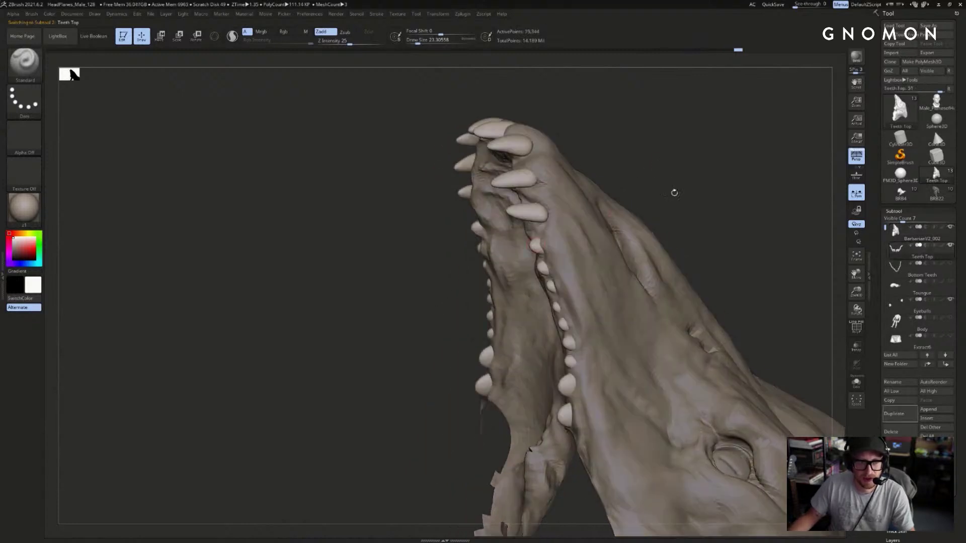
right_click_drag(651, 199, 672, 190)
key("b")
key("m")
key("t")
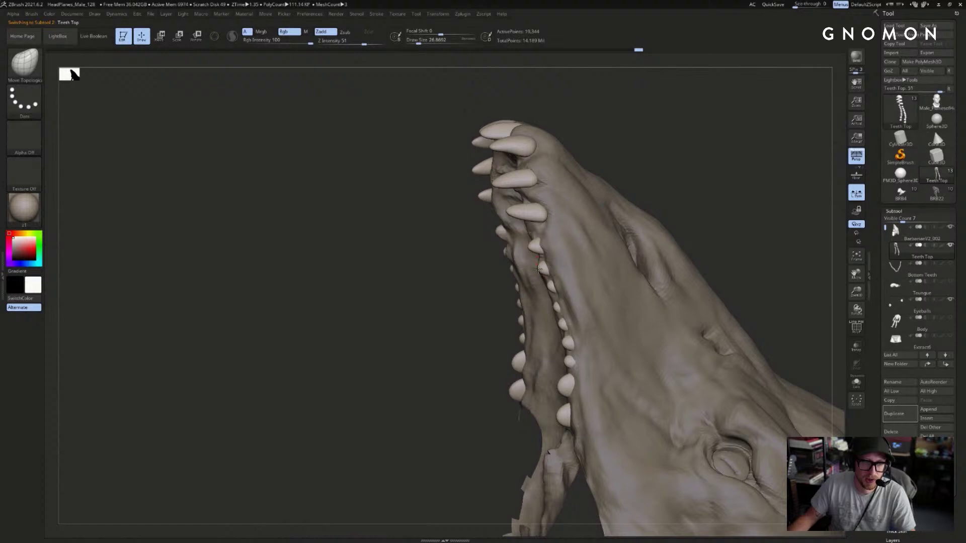
key("bracketleft")
right_click_drag(505, 276, 455, 308, "ctrl")
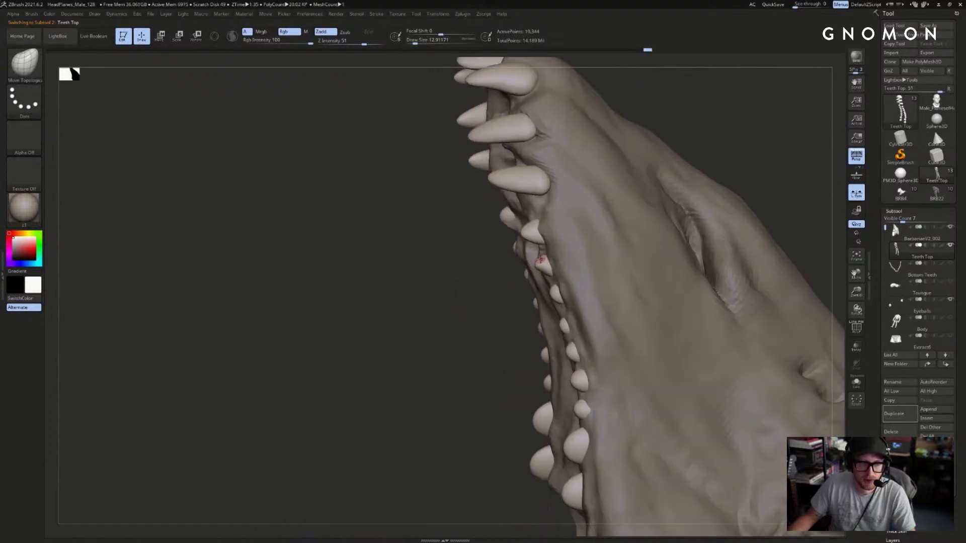
key("bracketright")
key("s")
left_click_drag(534, 273, 543, 274)
key("bracketleft")
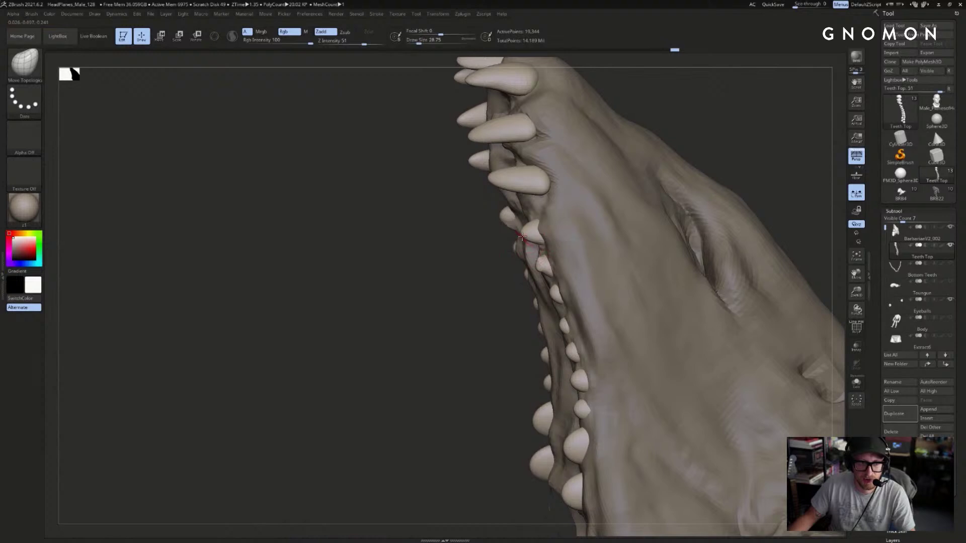
- Reshape the small side teeth in the middle of the upper row at a draw size of about 20
key("bracketright")
key("bracketright")
left_click_drag(810, 162, 744, 138, "alt")
left_click_drag(412, 394, 438, 317, "alt")
mouse_move(456, 221)
left_mouse_down()
mouse_move(586, 216)
mouse_move(519, 283)
left_mouse_up()
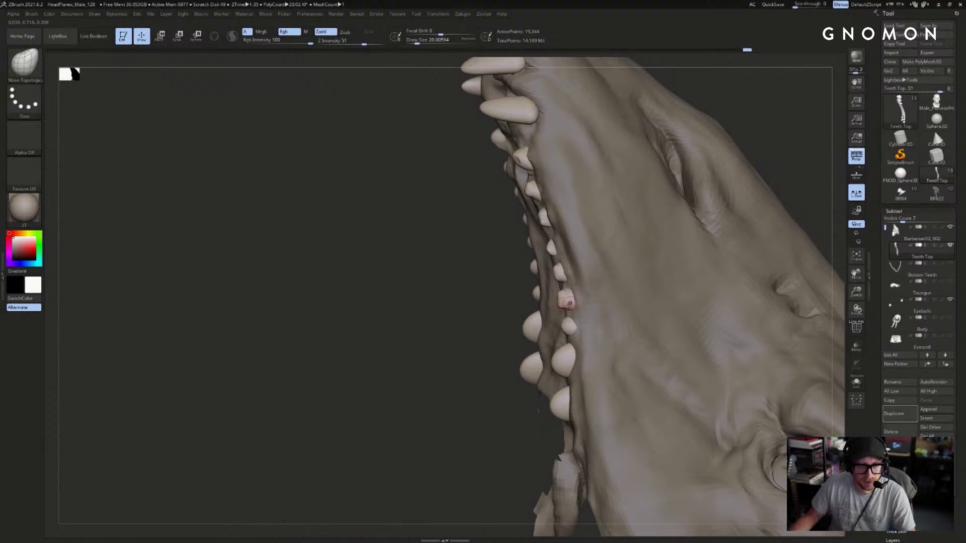
left_click_drag(563, 330, 562, 329)
mouse_move(438, 332)
left_mouse_down("alt")
mouse_move(405, 302)
mouse_move(412, 326)
left_mouse_up("alt")
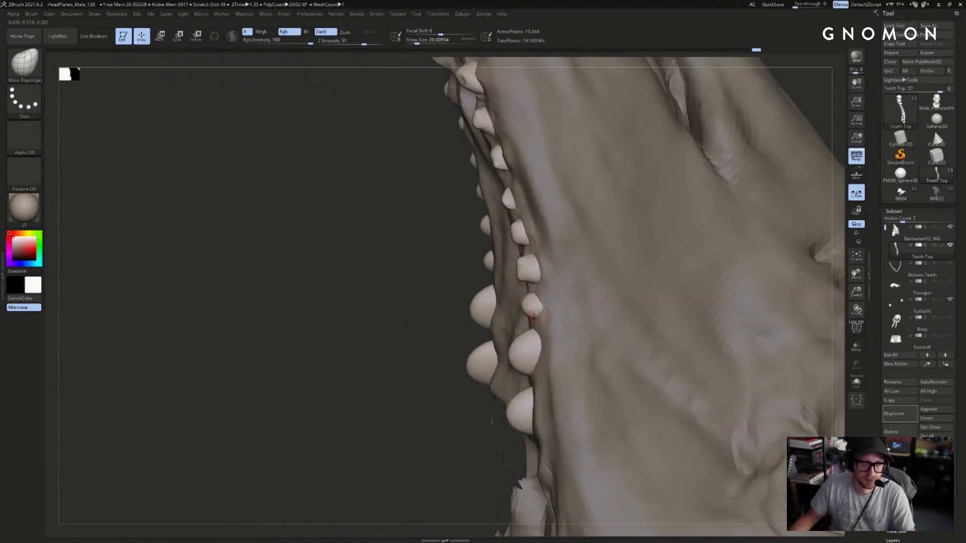
- Square off the second-to-last back tooth into a blocky molar, raising the draw size to about 56
left_click_drag(492, 327, 593, 327)
key("s")
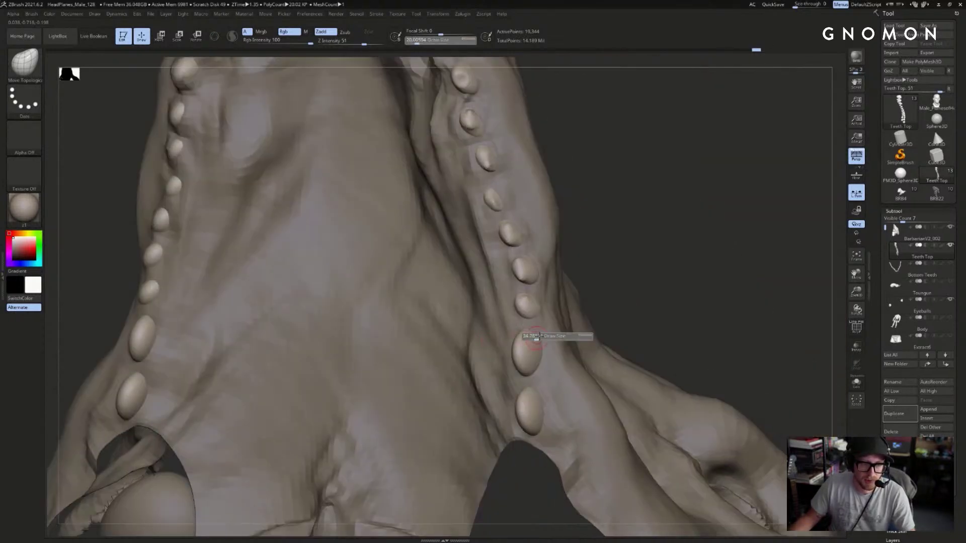
left_click_drag(529, 336, 533, 336)
left_click_drag(599, 336, 624, 336)
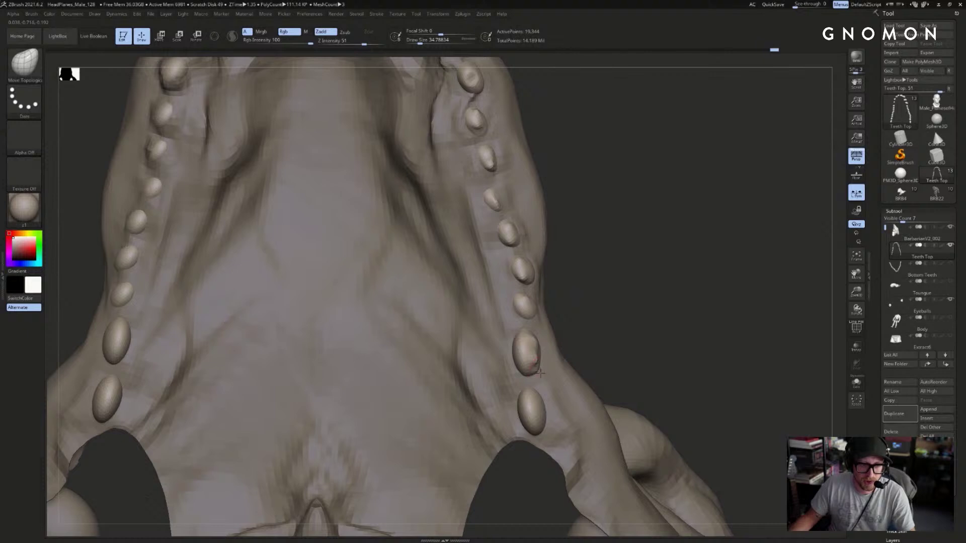
key("s")
left_click_drag(522, 371, 516, 367)
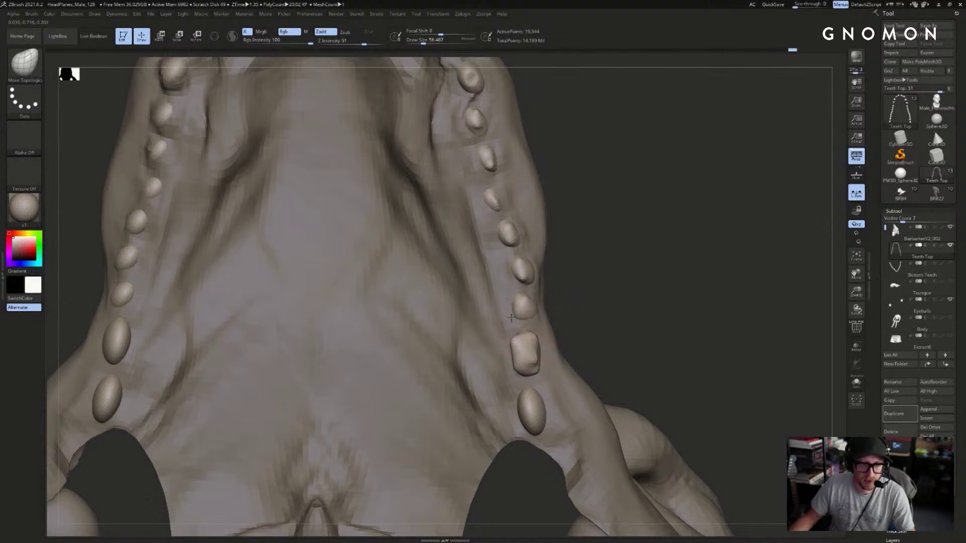
left_click_drag(538, 283, 540, 282)
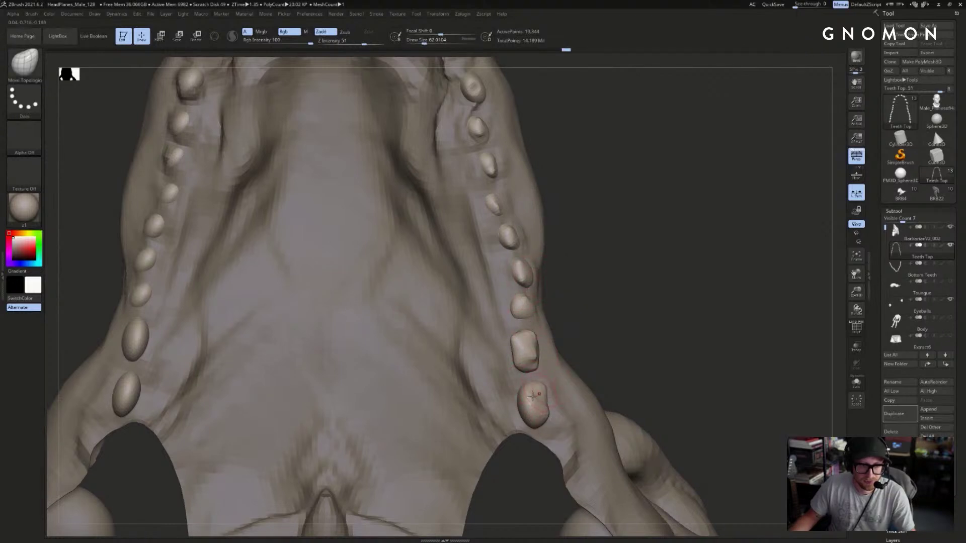
- Reshape the rearmost upper tooth into a blocky molar shape from the side and from below
right_click_drag(516, 425, 491, 418)
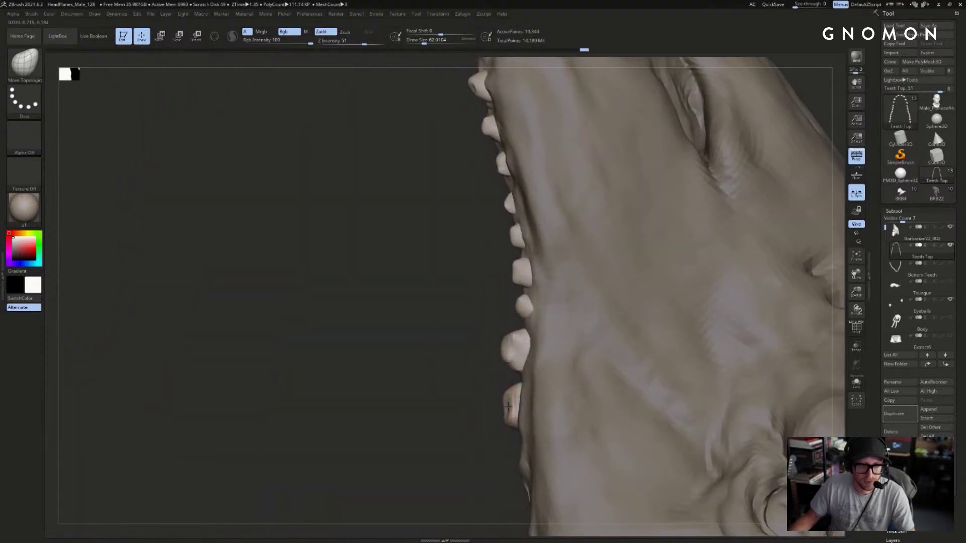
right_click_drag(505, 350, 576, 336)
key("s")
left_click_drag(500, 366, 502, 365)
left_click_drag(496, 366, 492, 366)
- Isolate Teeth Top, hide the unedited row of small side teeth on the opposite side, and delete the hidden geometry
mouse_move(596, 311)
right_mouse_down()
mouse_move(662, 291)
mouse_move(628, 282)
mouse_move(704, 282)
right_mouse_up()
right_click_drag(704, 282, 702, 257, "ctrl")
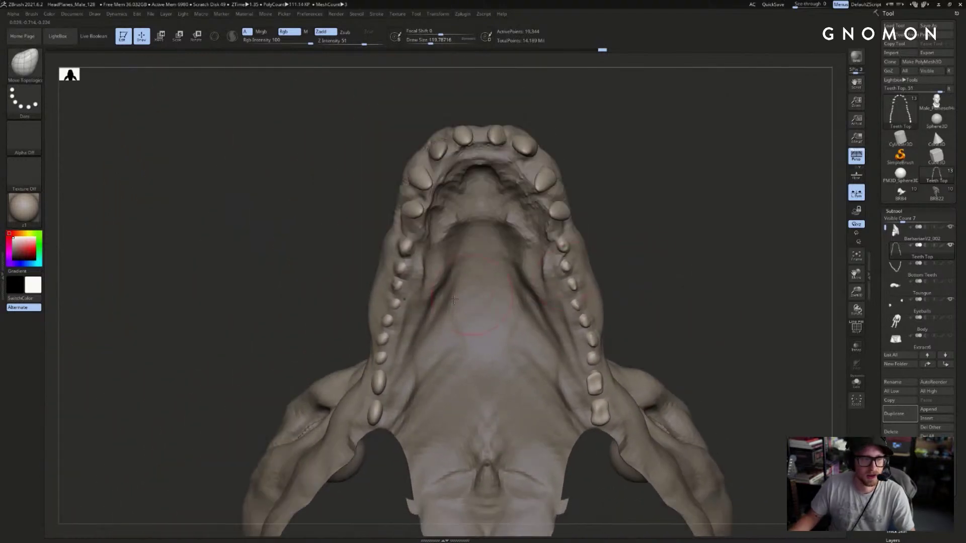
key("shift+s")
mouse_move(307, 232)
left_mouse_down("ctrl+shift")
mouse_move(483, 447)
mouse_move(503, 504)
left_mouse_up("ctrl+shift")
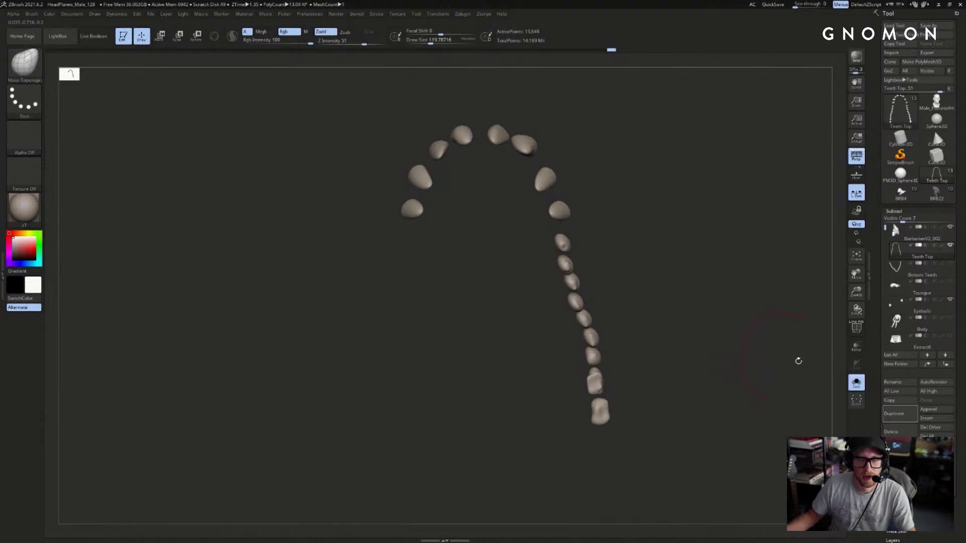
scroll(881, 364, "down", 5)
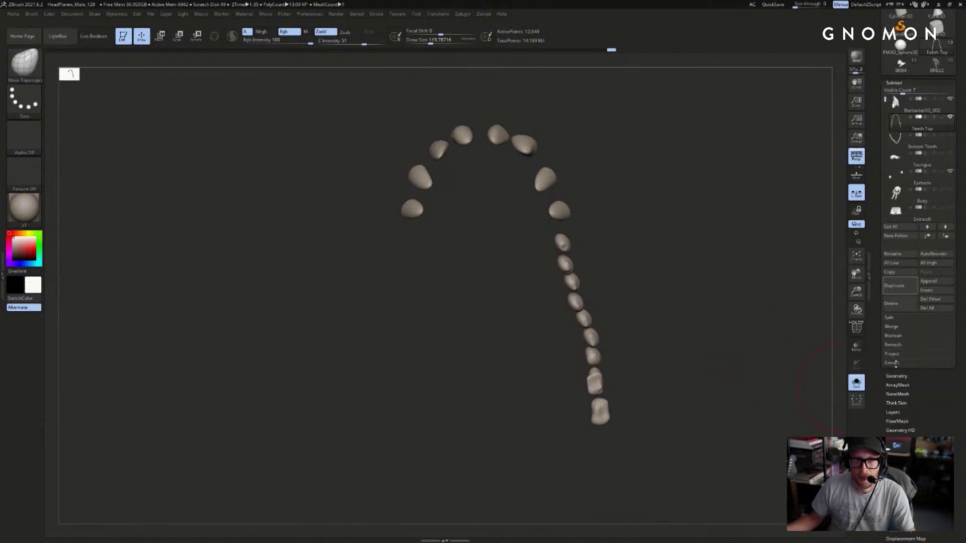
left_click(896, 376)
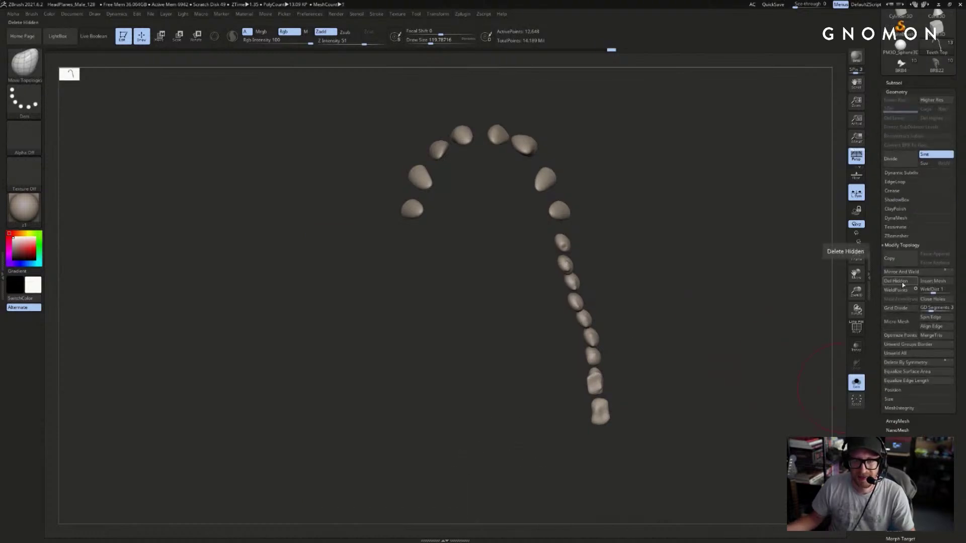
left_click(900, 272)
key("ctrl+z")
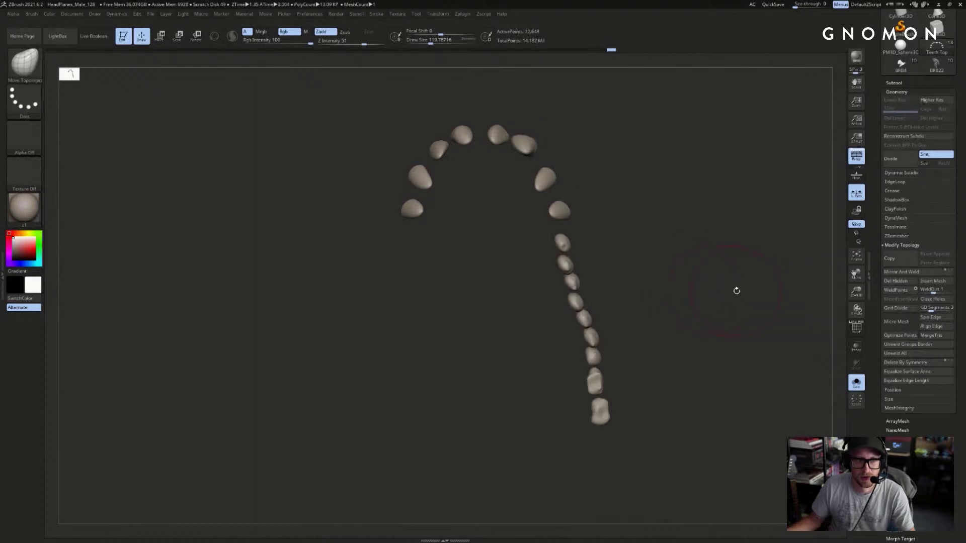
key("ctrl")
left_click(666, 182, "ctrl")
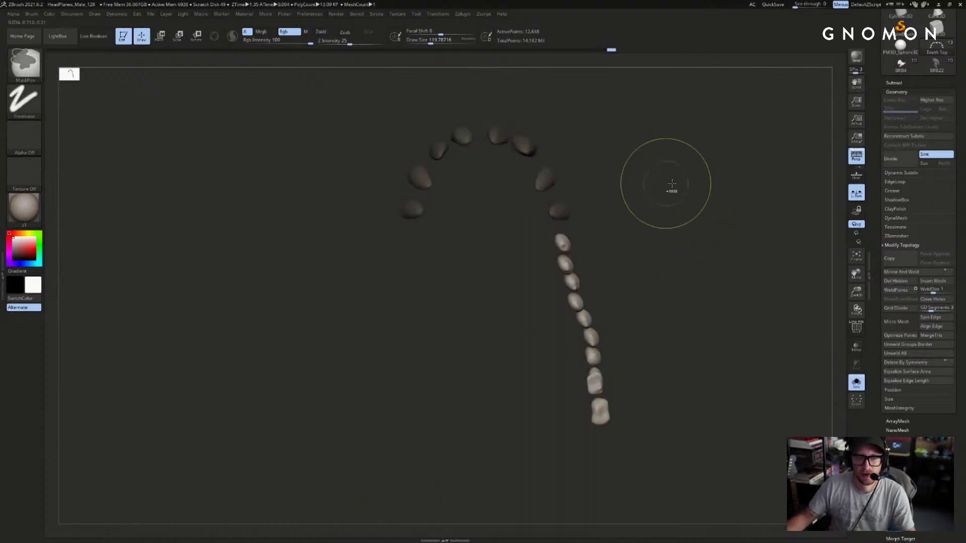
left_click_drag(669, 144, 611, 159, "ctrl")
- Mirror Teeth Top across the X axis with SubTool Master, appending the mirrored copy as a new SubTool
left_click(483, 13)
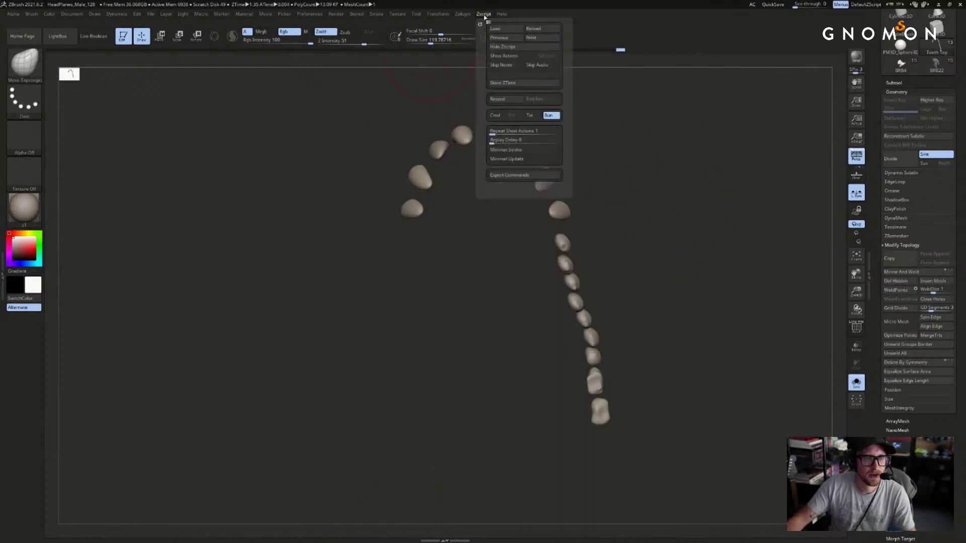
left_click(457, 15)
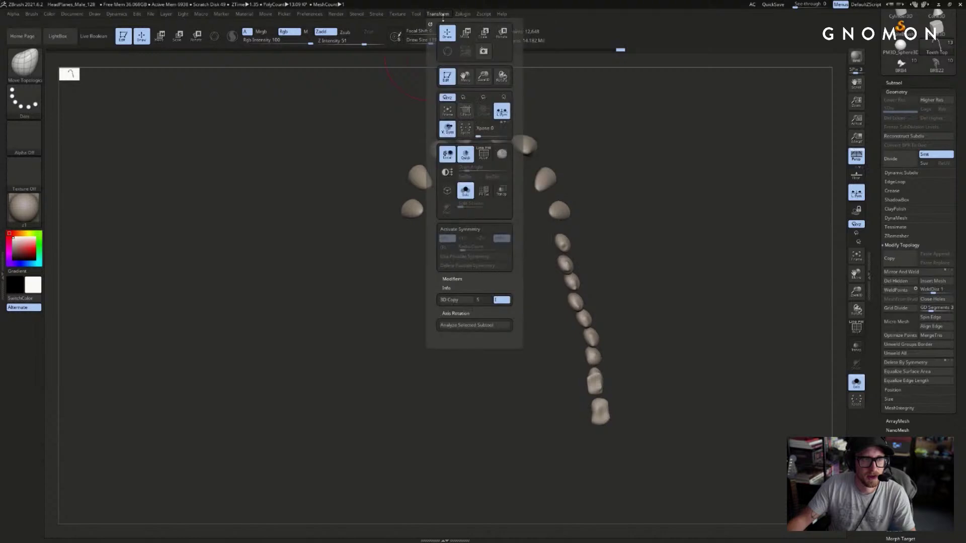
left_click(512, 182)
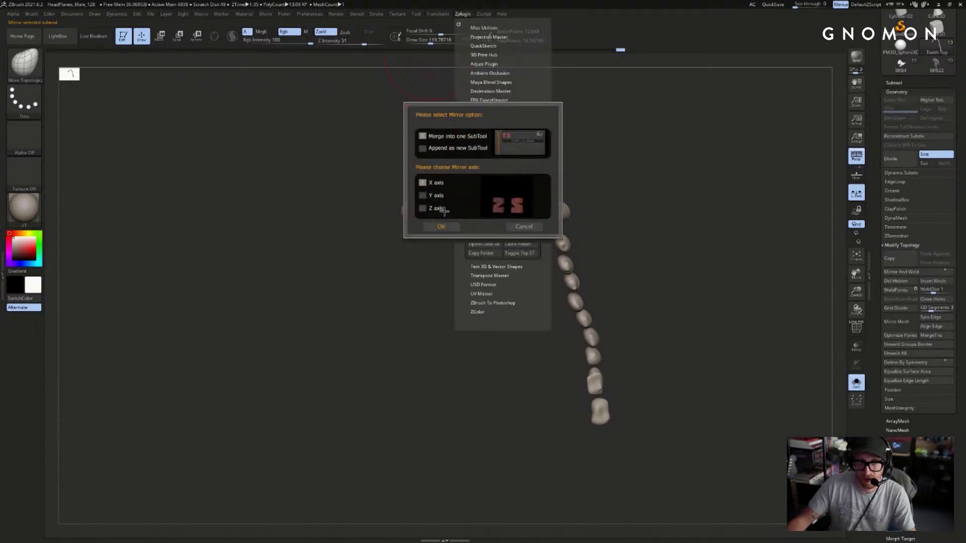
left_click(440, 225)
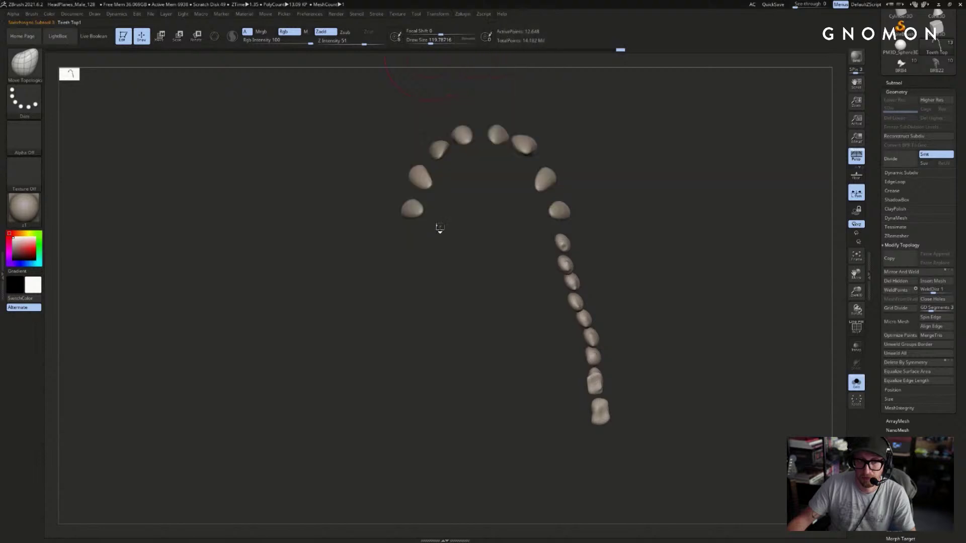
- On Teeth Top1, keep only the mirrored row of small side teeth visible and delete the hidden front fangs
left_click(903, 84)
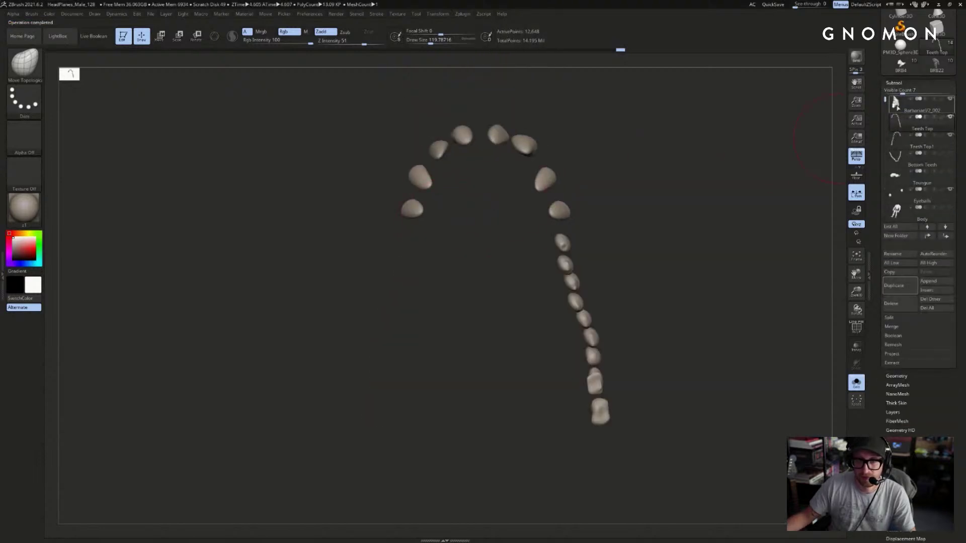
left_click(896, 148)
left_click_drag(629, 106, 302, 228, "ctrl+shift")
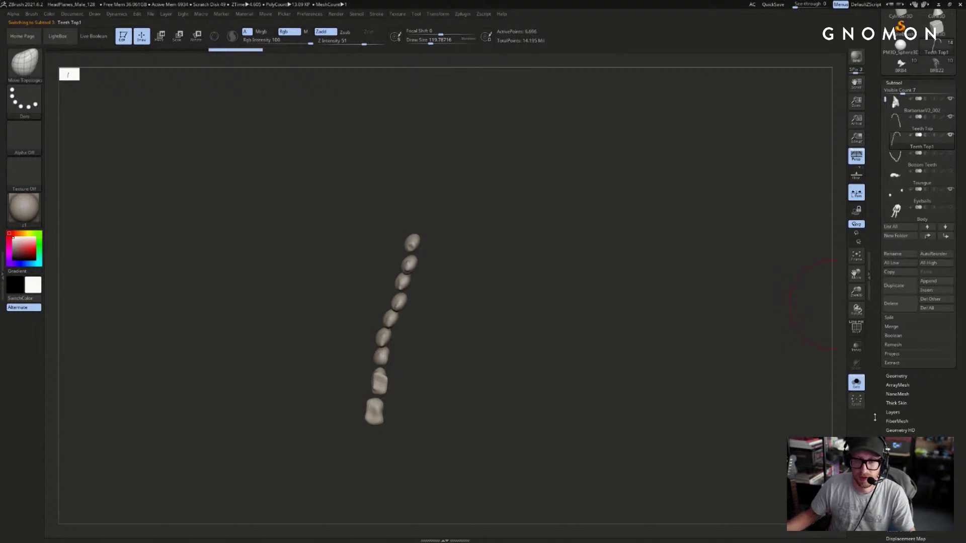
left_click_drag(875, 416, 880, 356)
left_click(894, 209)
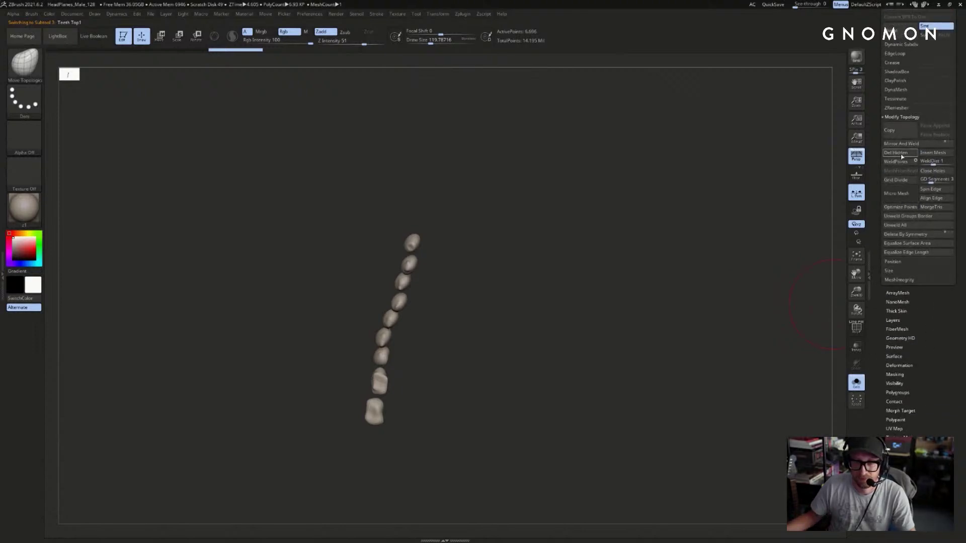
key("alt+s")
- Select the Teeth Top SubTool and merge it down with Teeth Top1, accepting the merge
left_click(560, 211, "alt")
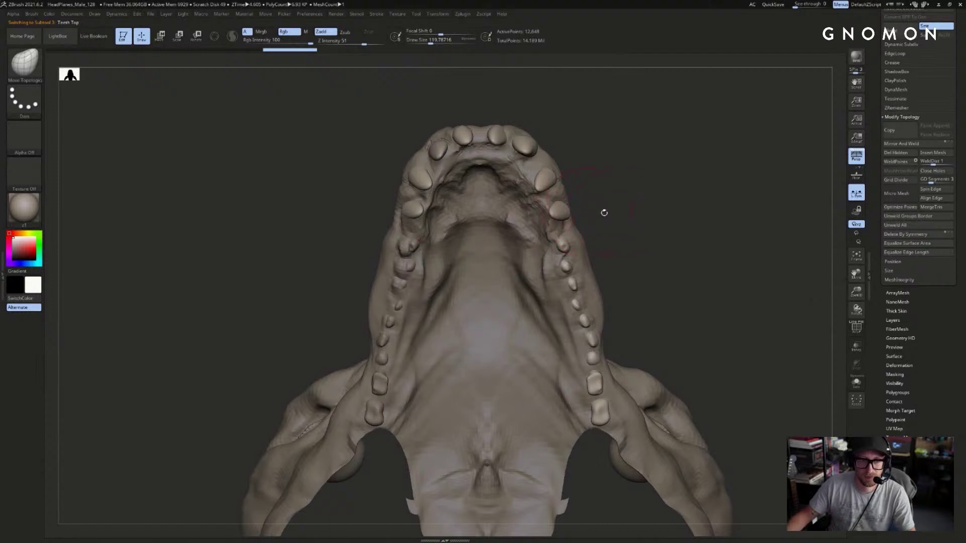
scroll(897, 246, "up", 5)
left_click(896, 211)
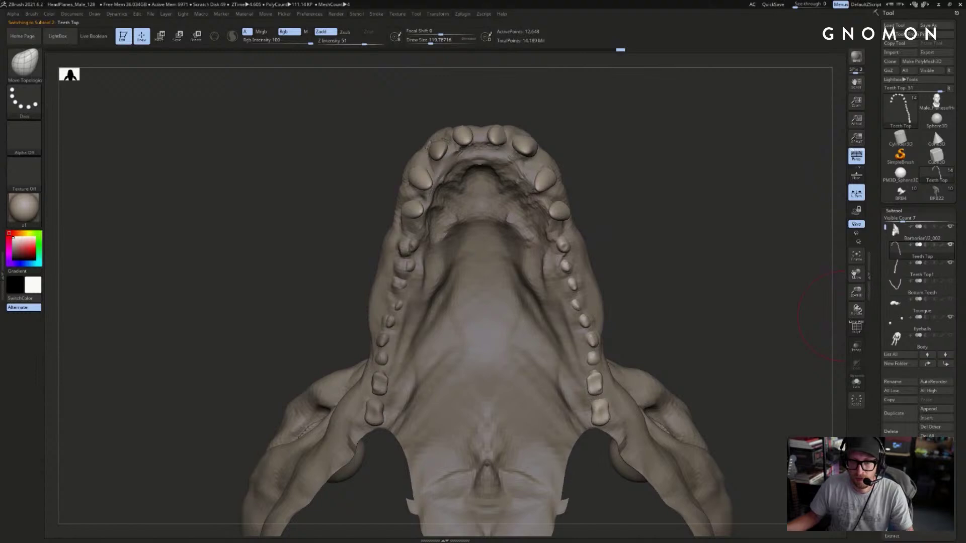
left_click(891, 447)
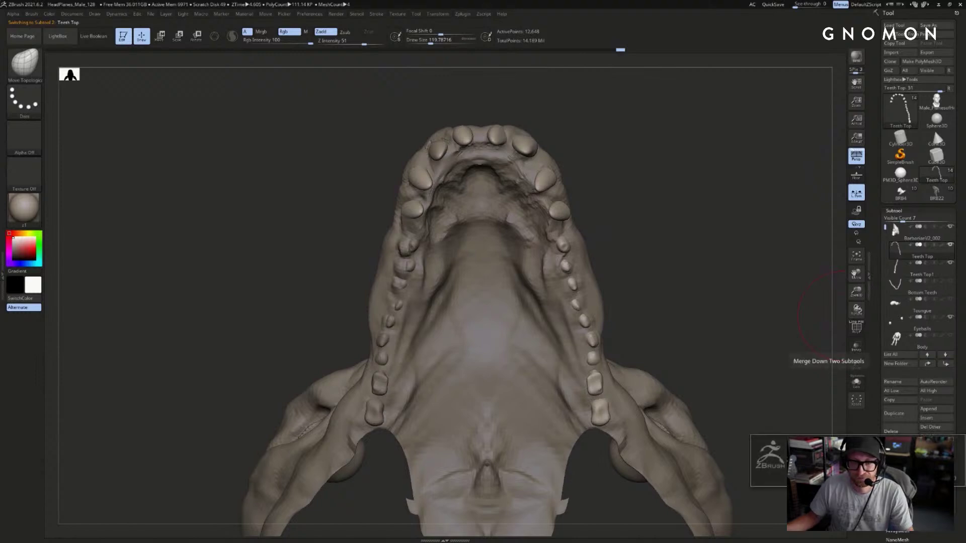
left_click(815, 478)
- Mask every Teeth Top tooth except the mirrored side row and set up a Transpose move line on that row
left_click(855, 382)
left_click_drag(320, 231, 514, 505, "ctrl")
key("alt+s")
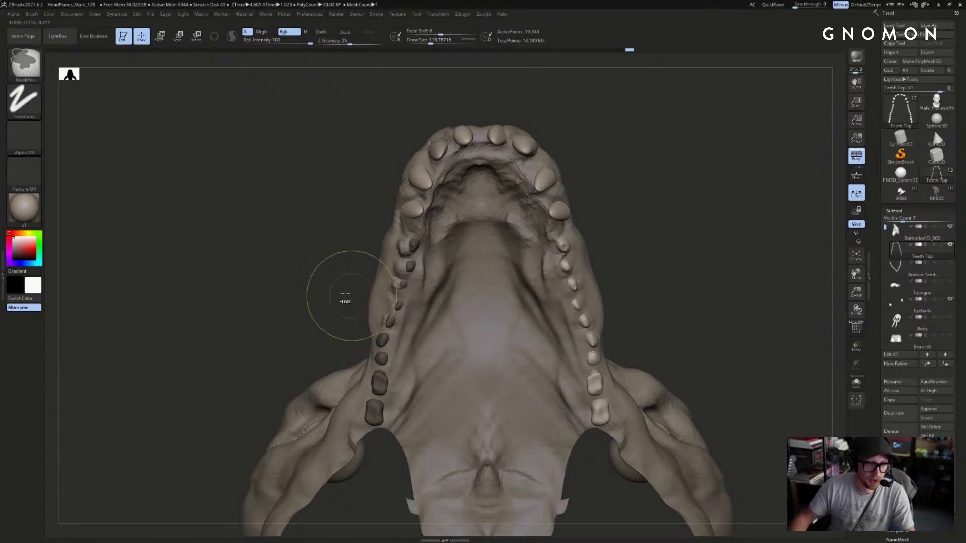
left_click(354, 302, "ctrl")
key("w")
left_click_drag(382, 340, 352, 337)
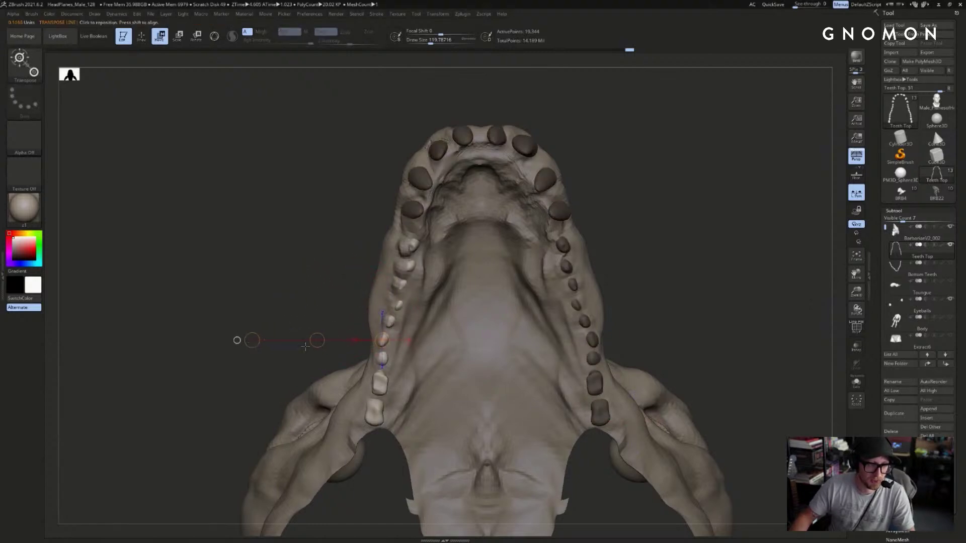
- Mask the mirrored row's two rear molars as well, and adjust its unmasked small teeth with Transpose Move and Rotate
left_click_drag(336, 485, 419, 369)
key("alt+s")
left_click_drag(365, 476, 460, 365, "ctrl")
left_click_drag(376, 353, 268, 345)
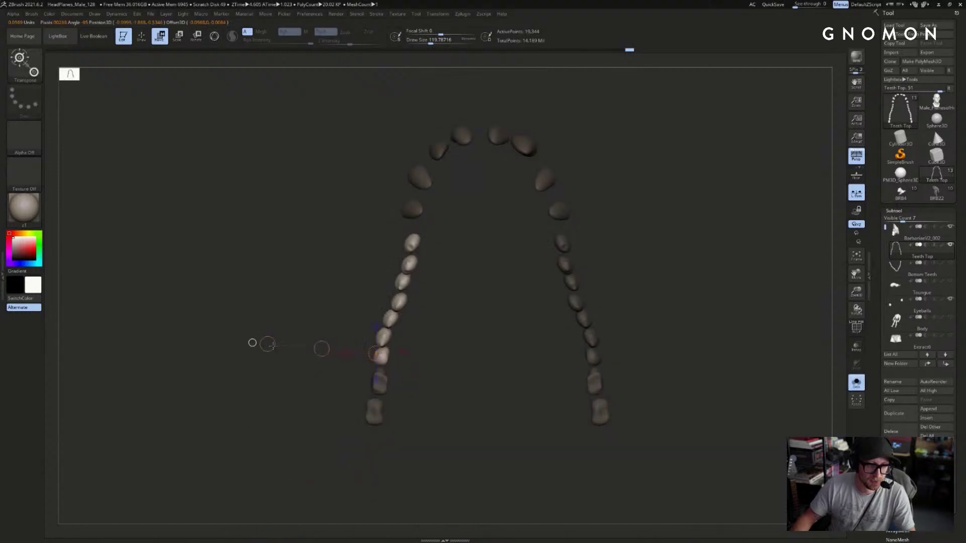
left_click_drag(381, 359, 431, 359)
key("r")
key("alt+s")
mouse_move(324, 311)
left_mouse_down()
mouse_move(569, 261)
mouse_move(601, 239)
mouse_move(573, 251)
mouse_move(764, 269)
mouse_move(643, 254)
mouse_move(711, 248)
mouse_move(733, 216)
mouse_move(510, 172)
mouse_move(539, 200)
left_mouse_up()
key("q")
- Select the head SubTool and build up the gums around the upper teeth with the ClayBuildup brush
left_click(442, 219, "alt")
key("b")
key("c")
key("b")
key("b")
key("d")
key("s")
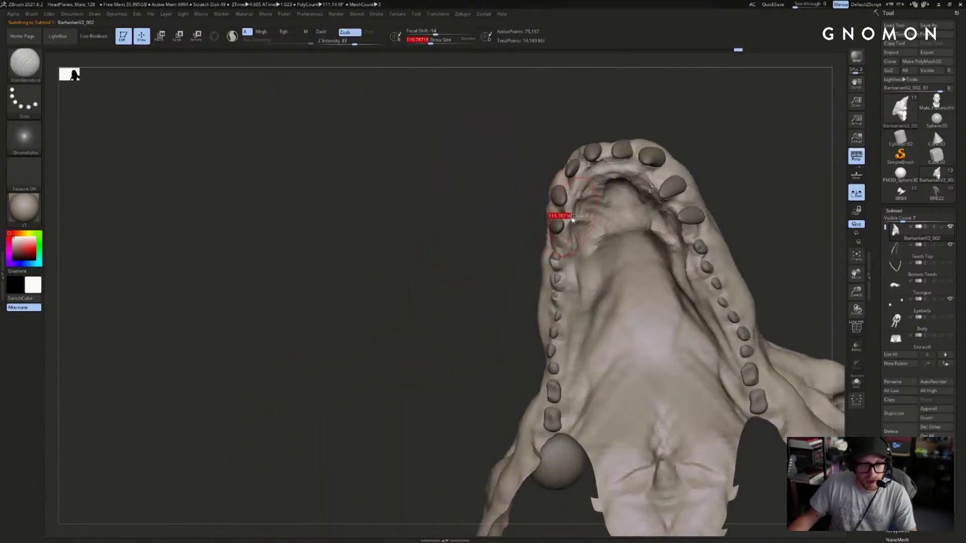
key("b")
key("c")
key("b")
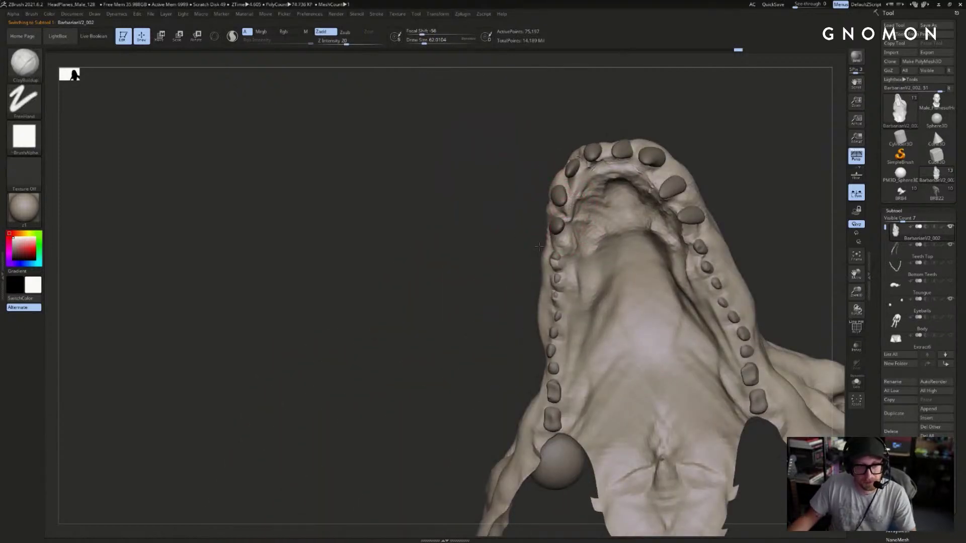
left_click_drag(552, 239, 543, 244)
left_click_drag(719, 244, 557, 243)
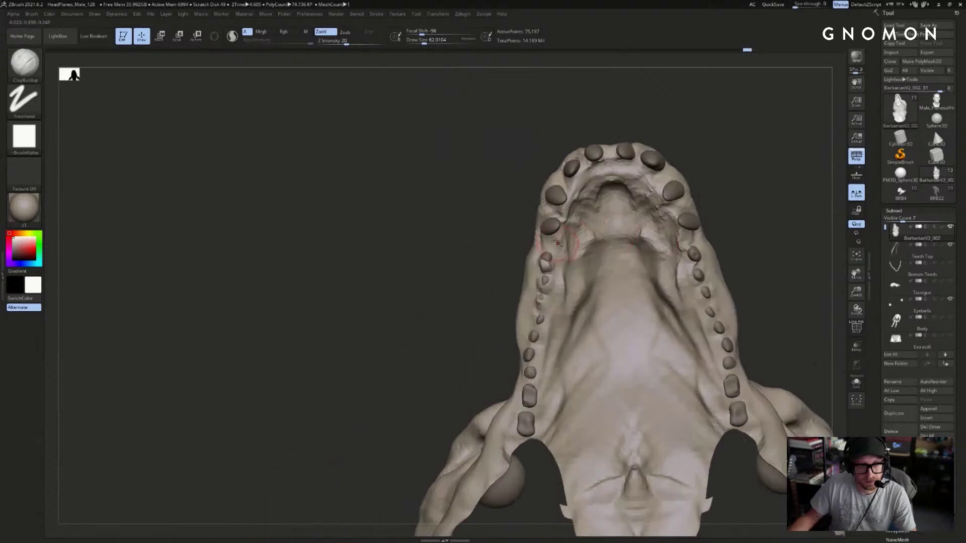
left_click_drag(607, 184, 564, 196)
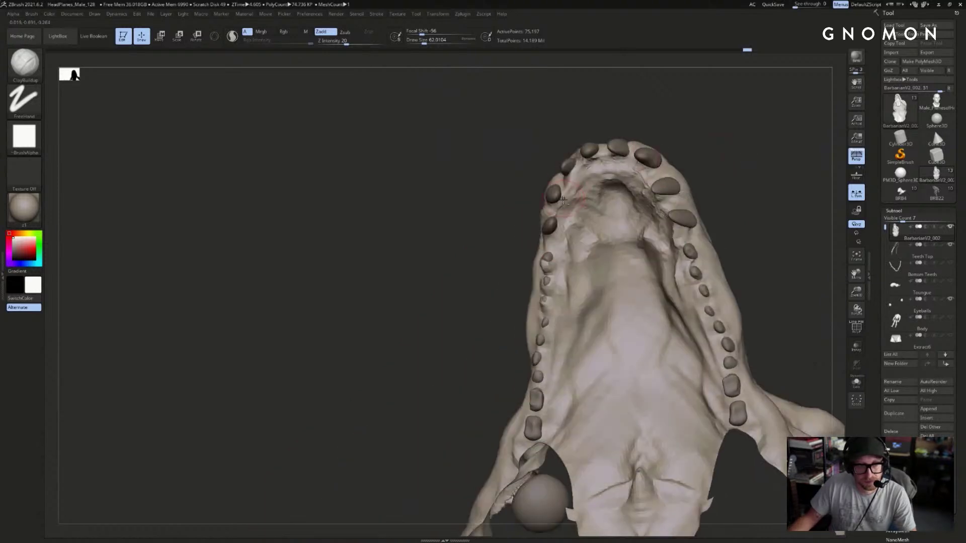
right_click_drag(562, 200, 568, 188)
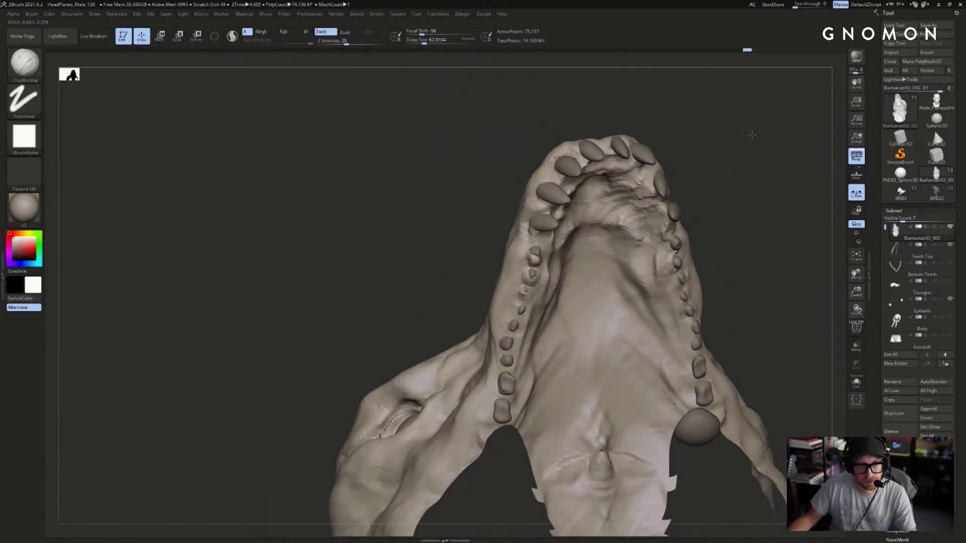
- Select the Teeth Top SubTool, mask every tooth except one upper side fang, and switch to the Move Topological brush
left_click_drag(742, 122, 572, 166)
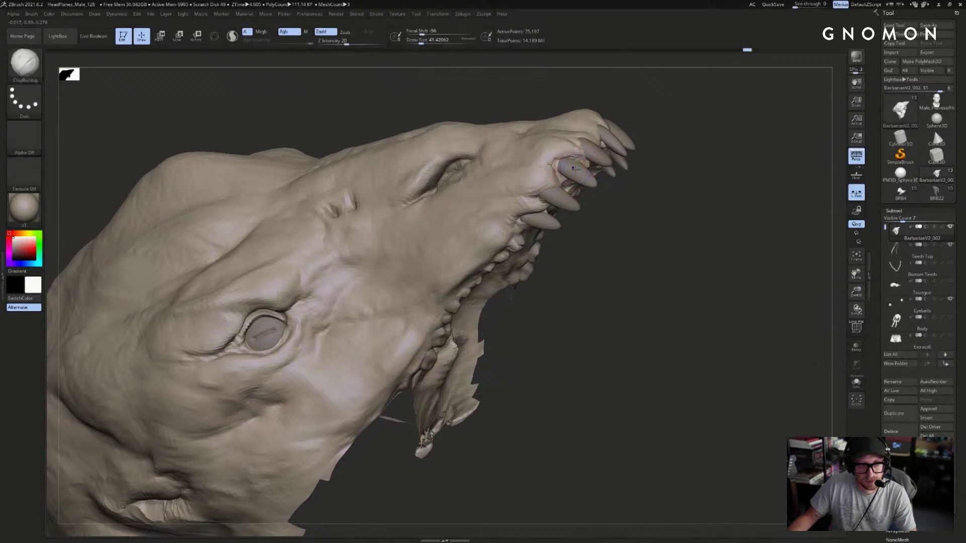
mouse_move(649, 185)
left_mouse_down()
mouse_move(711, 196)
mouse_move(731, 213)
mouse_move(765, 194)
mouse_move(735, 181)
mouse_move(754, 155)
mouse_move(760, 177)
mouse_move(765, 138)
mouse_move(754, 186)
mouse_move(567, 270)
mouse_move(610, 349)
mouse_move(573, 263)
mouse_move(680, 184)
mouse_move(781, 158)
mouse_move(705, 284)
left_mouse_up()
key("r")
left_click(566, 253, "alt")
key("q")
key("b")
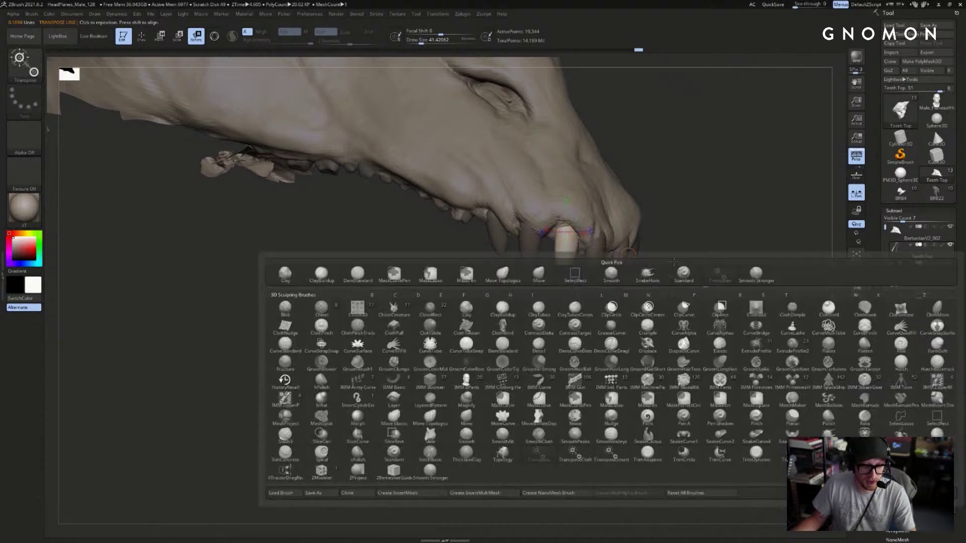
key("m")
key("t")
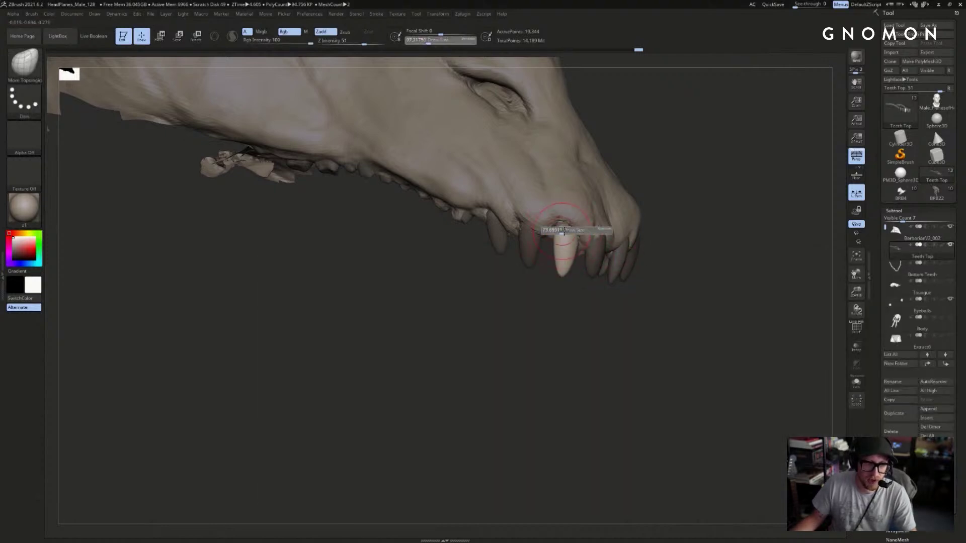
- Switch to the BRB4 head, hide its lower jaw to inspect the upper fangs in the gums, and return to the Teeth Top model
left_click(900, 192)
mouse_move(770, 249)
left_mouse_down()
mouse_move(750, 222)
mouse_move(755, 149)
mouse_move(711, 140)
mouse_move(783, 242)
mouse_move(774, 271)
mouse_move(753, 186)
left_mouse_up()
left_click(763, 213, "ctrl+shift")
left_click_drag(721, 158, 719, 295, "alt")
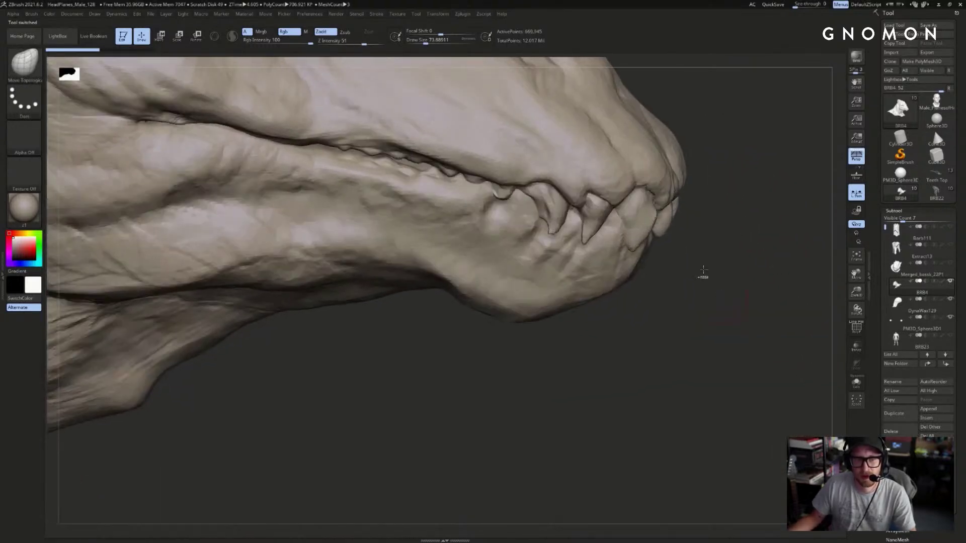
left_click(659, 194, "ctrl+shift")
left_click_drag(703, 235, 720, 252, "ctrl+shift")
left_click_drag(722, 246, 749, 202)
key("shift+s")
left_click(935, 191)
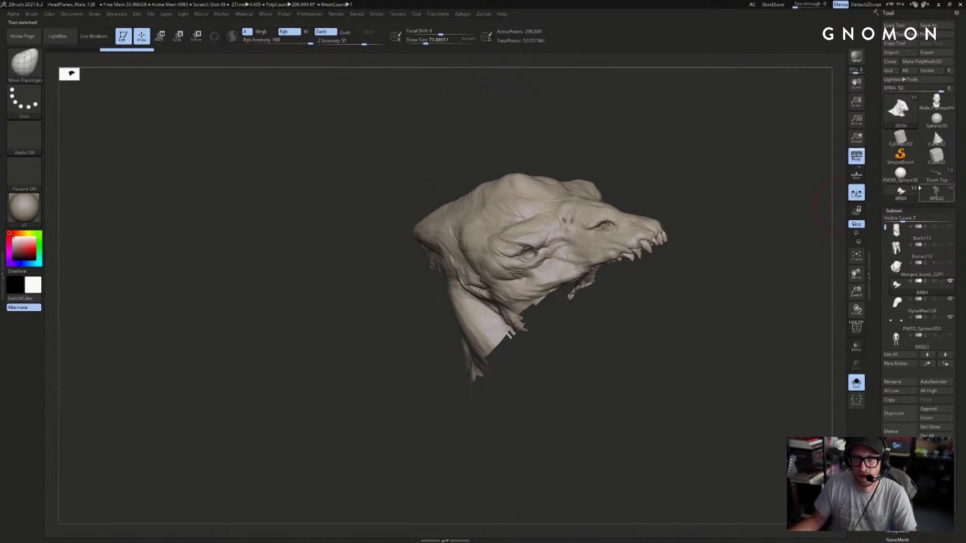
left_click(930, 181)
left_click_drag(806, 183, 796, 226)
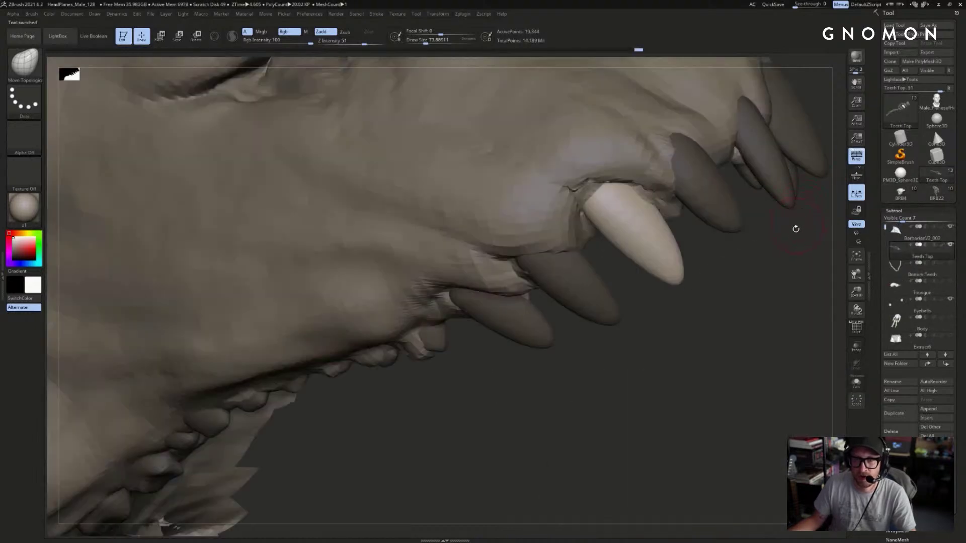
- Select the BarbarianV2_002 head SubTool, unhide its whole mesh and frame it
left_click_drag(793, 284, 734, 219)
left_click(921, 233)
left_click(790, 261, "ctrl+shift")
key("f")
- Review the BRB22 posed character, leave a snapshot of it on the canvas, and return to the BarbarianV2_002 tool
left_click(936, 192)
key("f")
left_click_drag(695, 194, 751, 197)
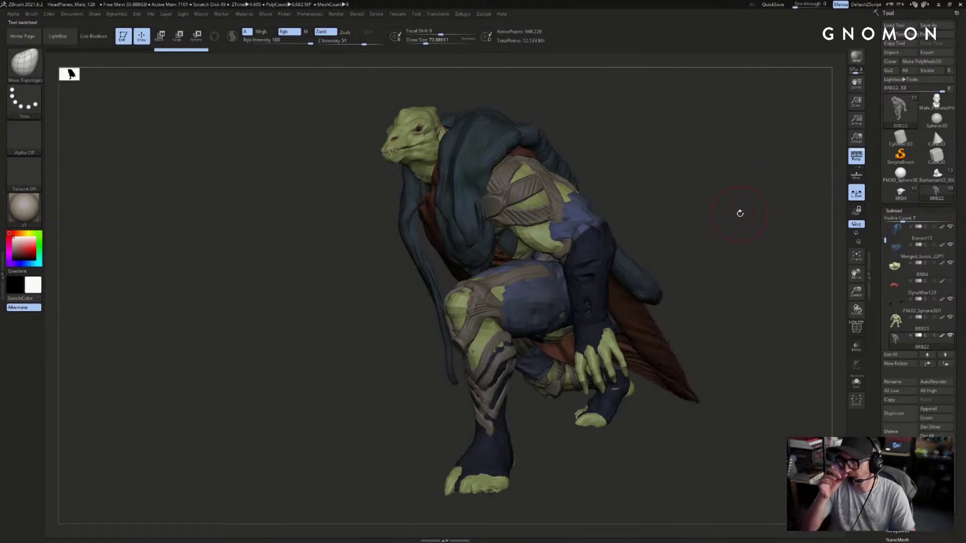
left_click_drag(767, 209, 739, 220)
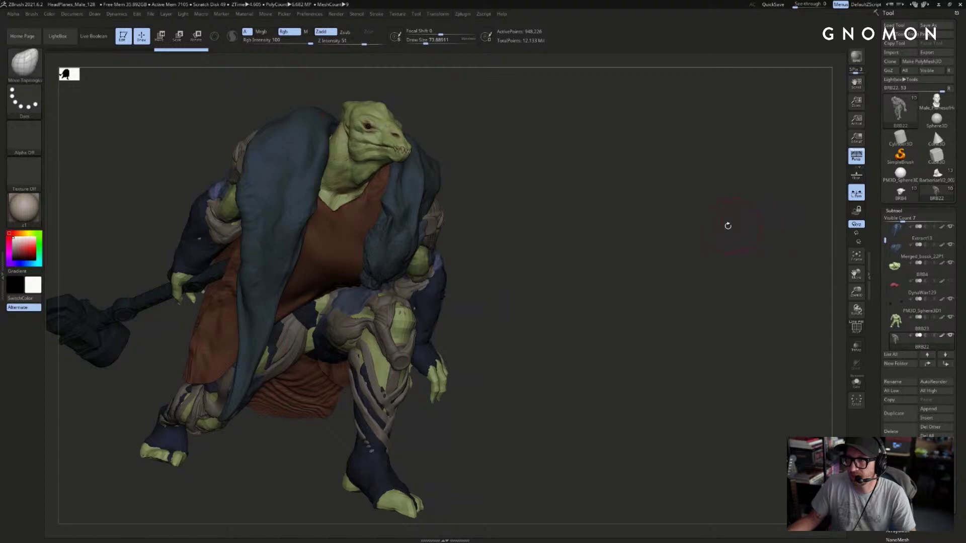
left_click(900, 194)
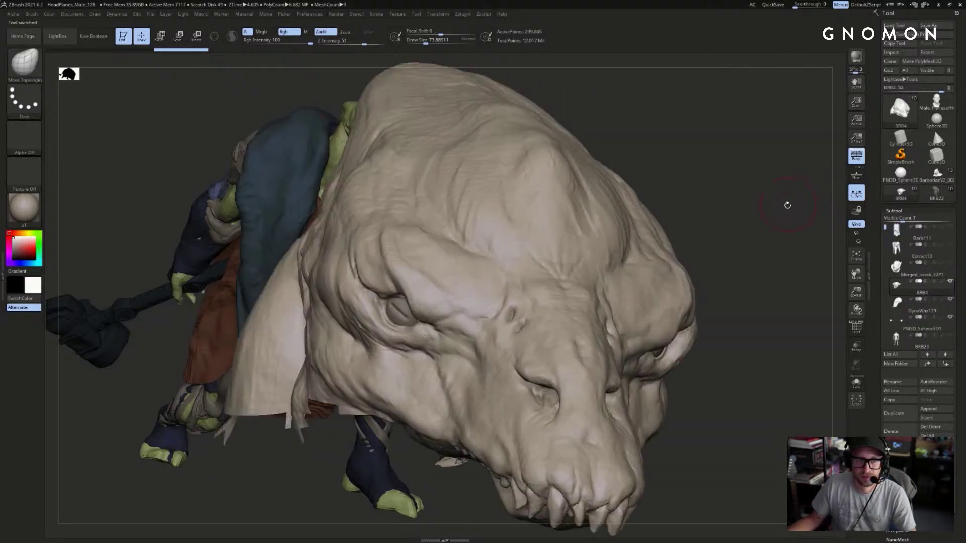
left_click(936, 174)
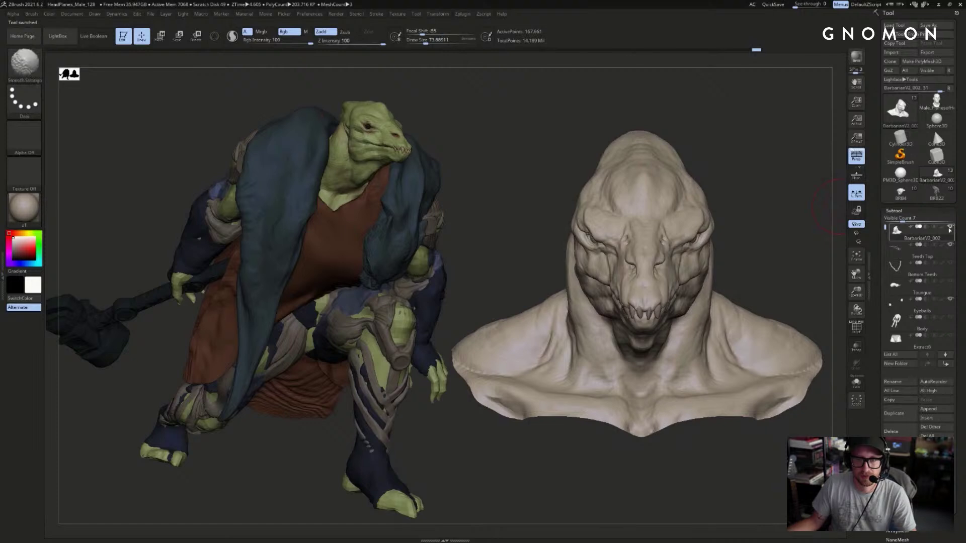
- Show all SubTools of the barbarian with their polypaint and place the full figure beside the posed character's snapshot
left_click(949, 227, "shift")
left_click(942, 227, "shift")
mouse_move(756, 170)
left_mouse_down()
mouse_move(794, 193)
mouse_move(844, 192)
mouse_move(825, 193)
left_mouse_up()
left_click_drag(684, 182, 611, 179, "alt")
left_click_drag(809, 362, 807, 140, "alt")
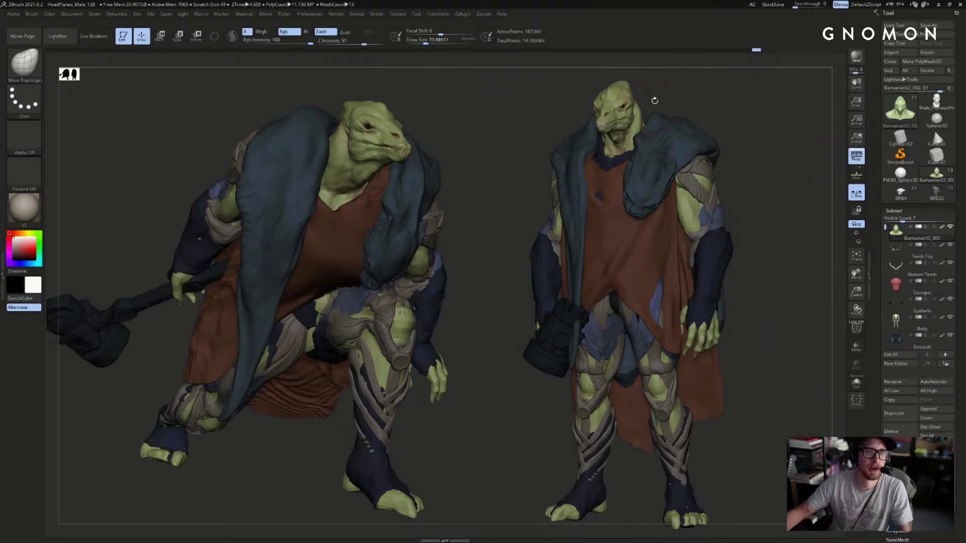
- Compare the two figures, clear the snapshot from the canvas and examine the barbarian's painted head up close
left_click_drag(816, 118, 825, 135)
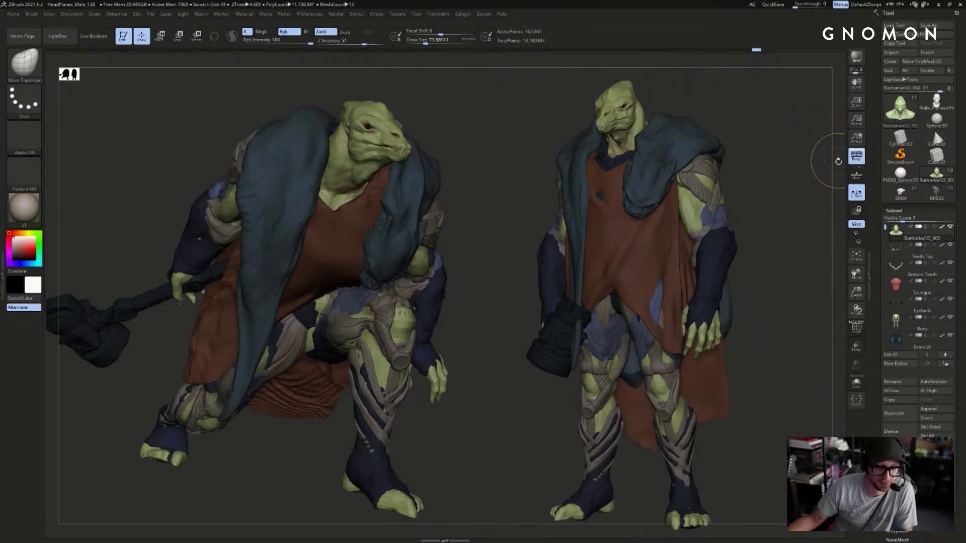
left_click(886, 196)
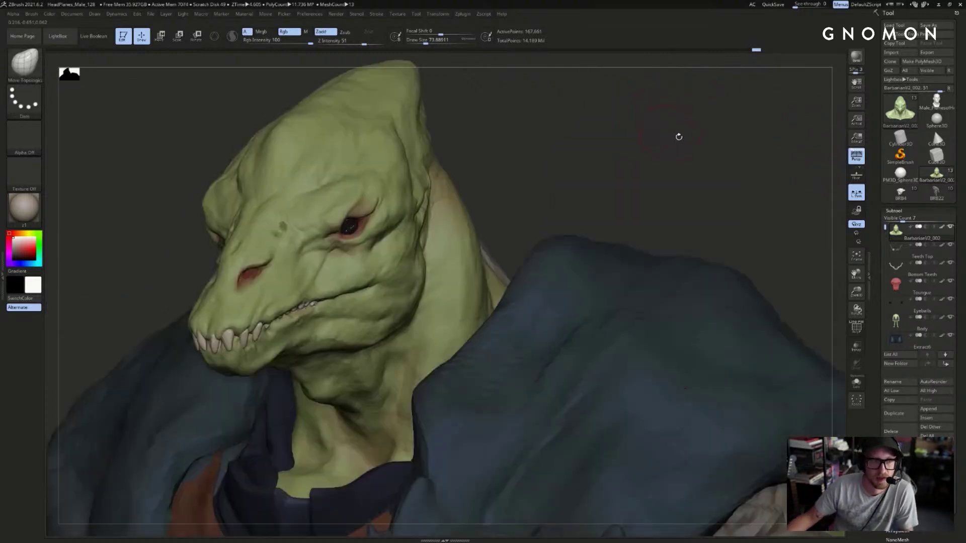
key("shift+f")
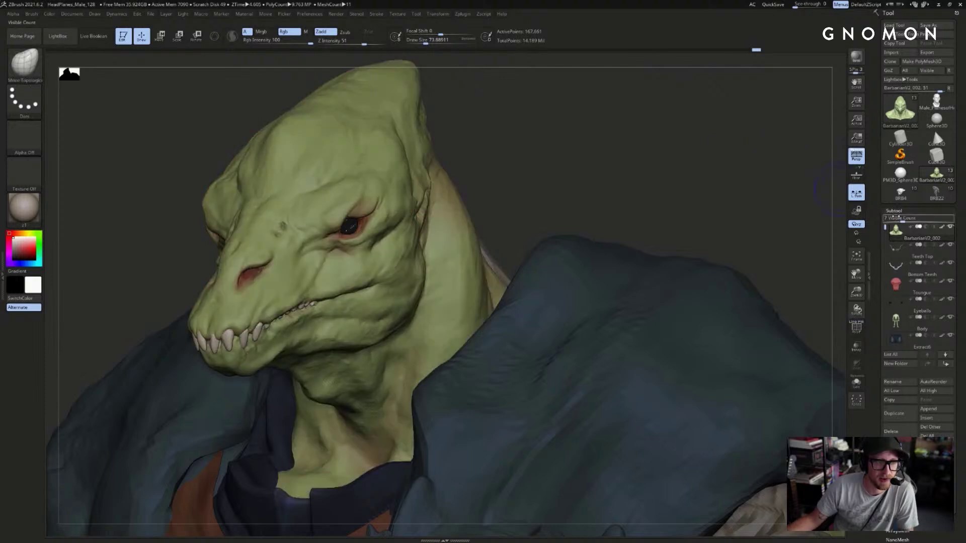
- Inspect the teeth and roof of the mouth on the BRB4 creature model for reference, returning to BarbarianV2_002
left_click(899, 193)
left_click_drag(490, 160, 690, 161, "alt")
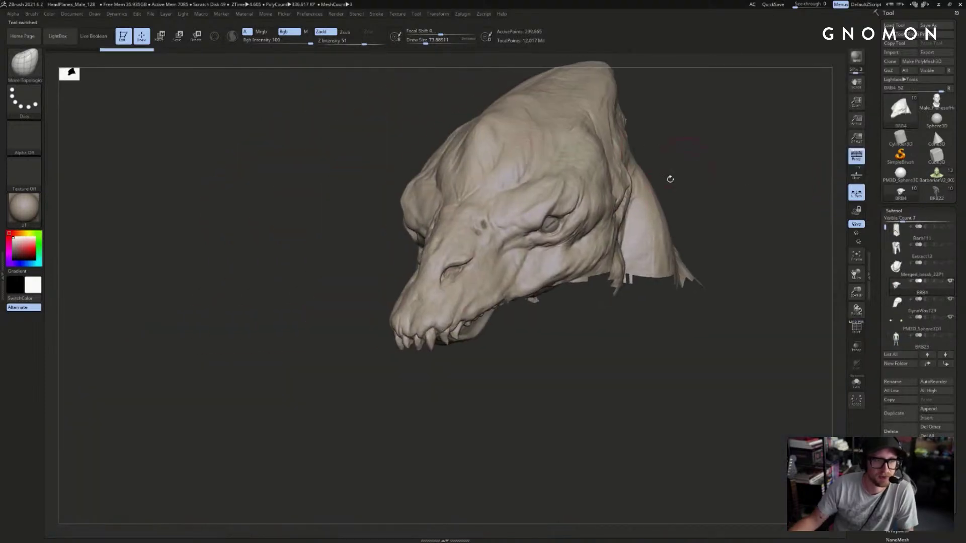
left_click_drag(703, 215, 697, 151)
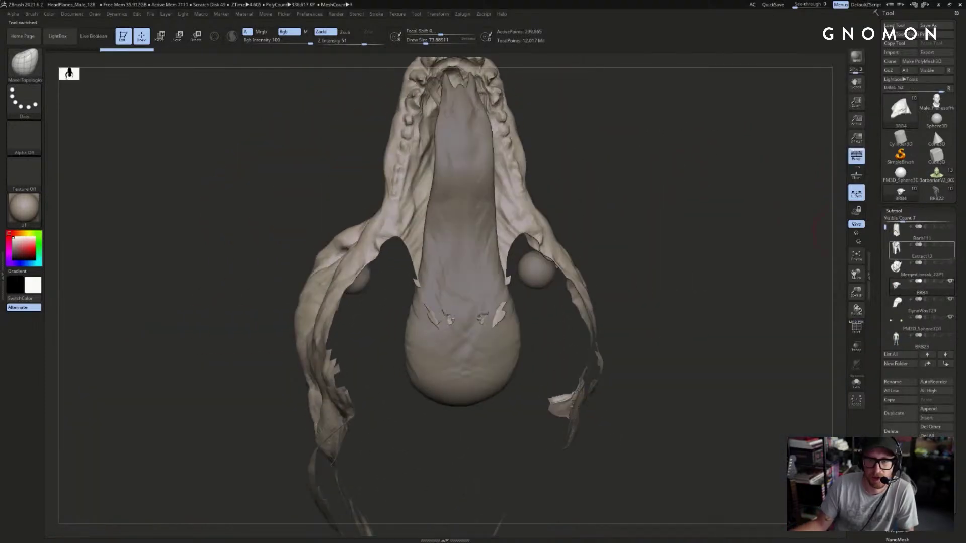
mouse_move(825, 254)
left_mouse_down()
mouse_move(714, 244)
mouse_move(744, 239)
mouse_move(704, 232)
mouse_move(820, 226)
left_mouse_up()
left_click(935, 174)
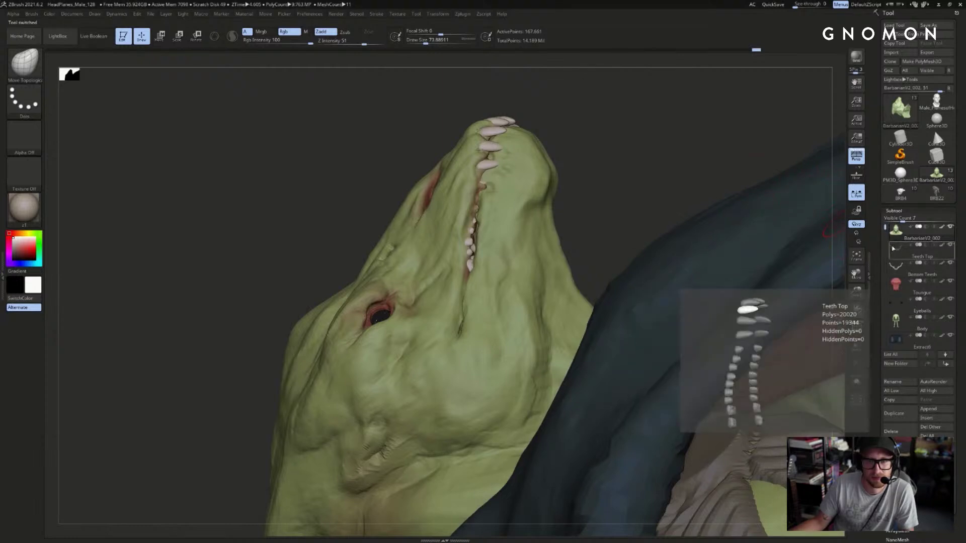
- Select the BarbarianV2_002 head subtool and turn off the polypaint color display on all subtools
left_click(898, 249)
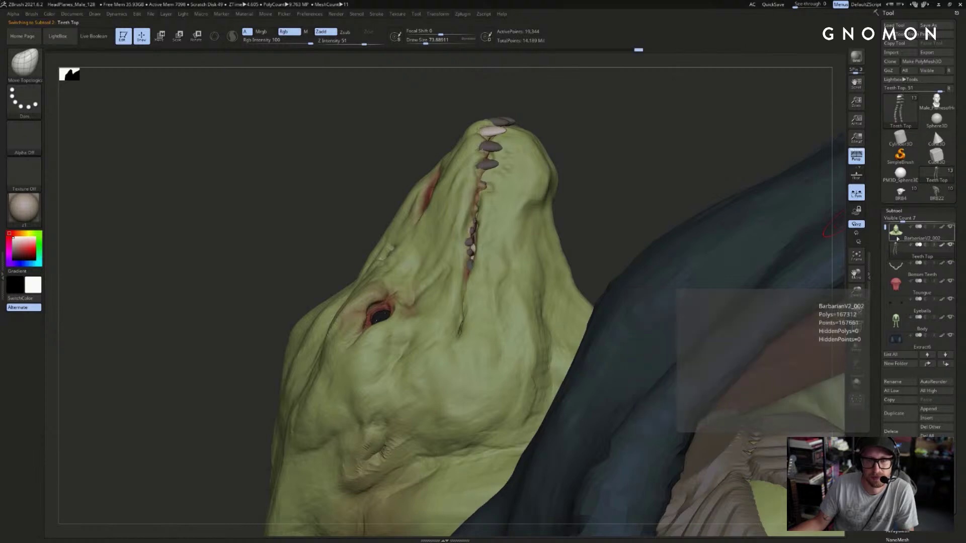
left_click(934, 233)
left_click(941, 228, "shift")
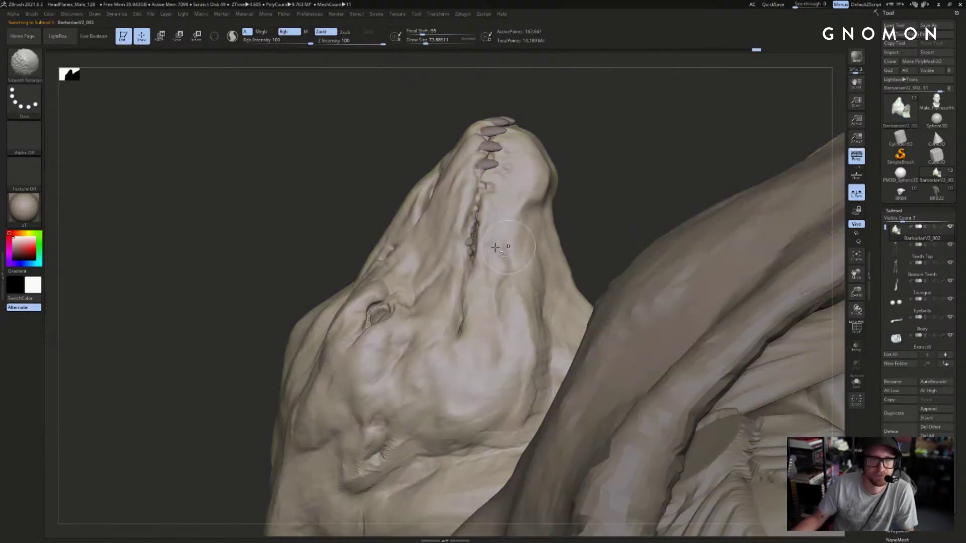
- Isolate the upper head without the lower jaw and show only the head, Teeth Top and Eyeballs subtools
left_click(529, 233, "ctrl+shift")
left_click_drag(633, 171, 641, 192, "ctrl+shift")
key("shift+s")
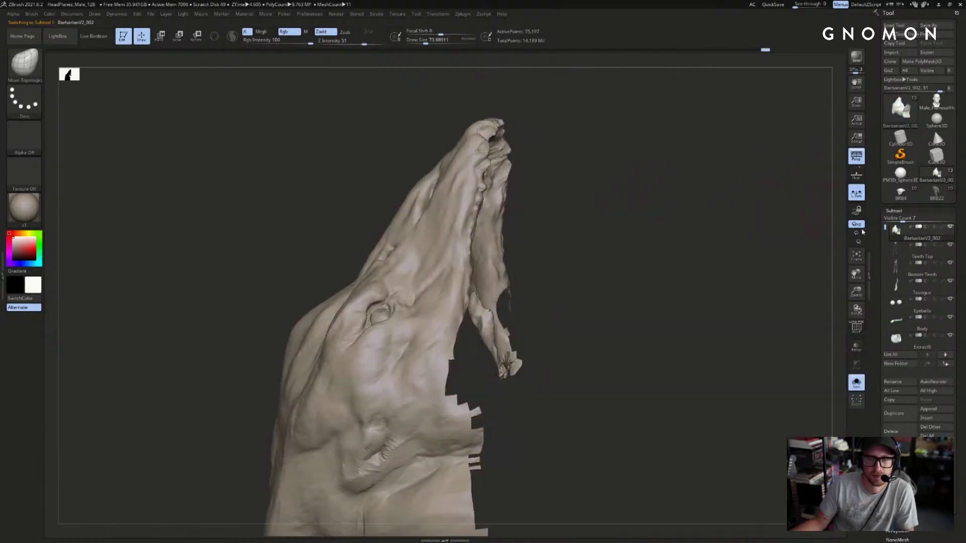
key("shift+s")
left_click(949, 228, "shift")
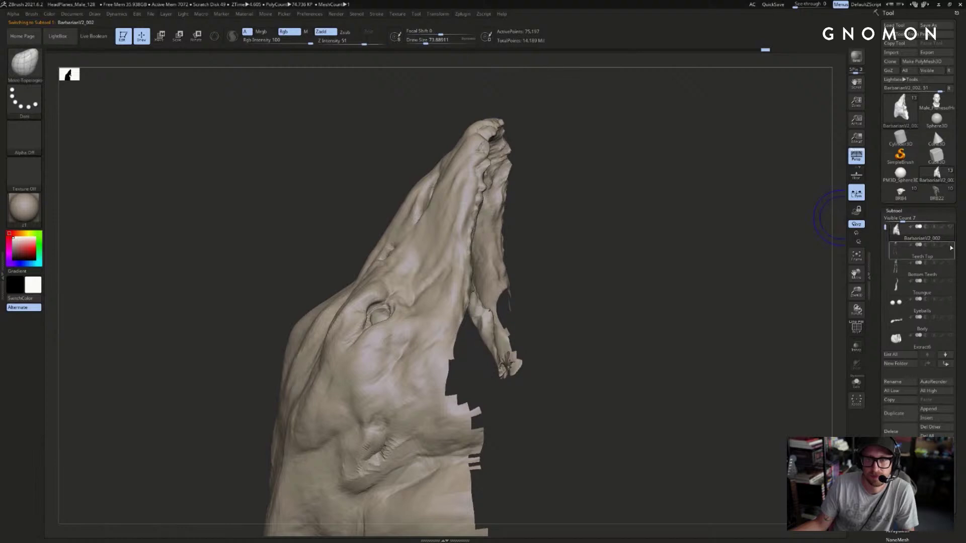
left_click(950, 244)
left_click(950, 298)
- Sculpt broad transverse ridges across the roof of the mouth with the ClayBuildup brush
mouse_move(740, 237)
left_mouse_down()
mouse_move(727, 237)
mouse_move(772, 183)
mouse_move(796, 205)
mouse_move(748, 274)
mouse_move(635, 257)
left_mouse_up()
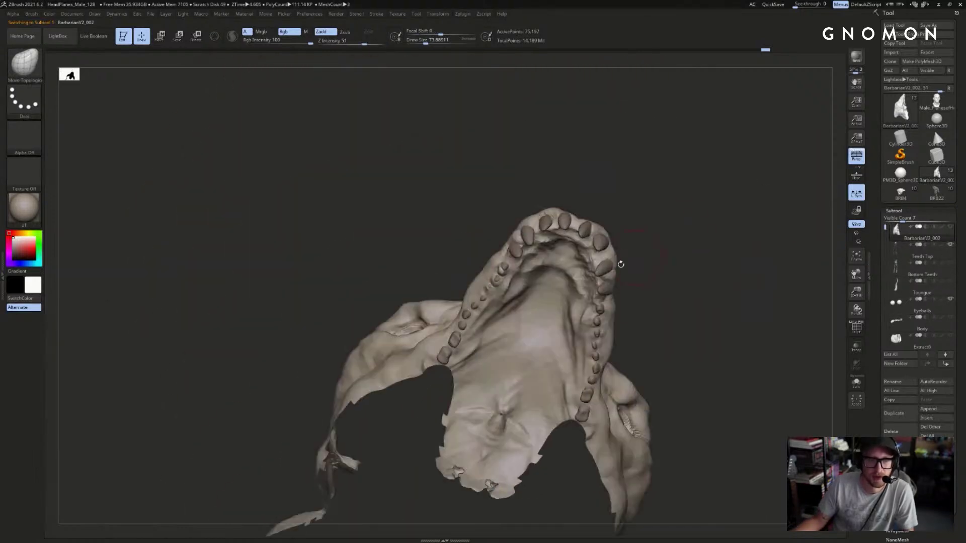
mouse_move(724, 251)
left_mouse_down()
mouse_move(738, 244)
mouse_move(651, 179)
mouse_move(699, 234)
left_mouse_up()
key("b")
key("c")
key("b")
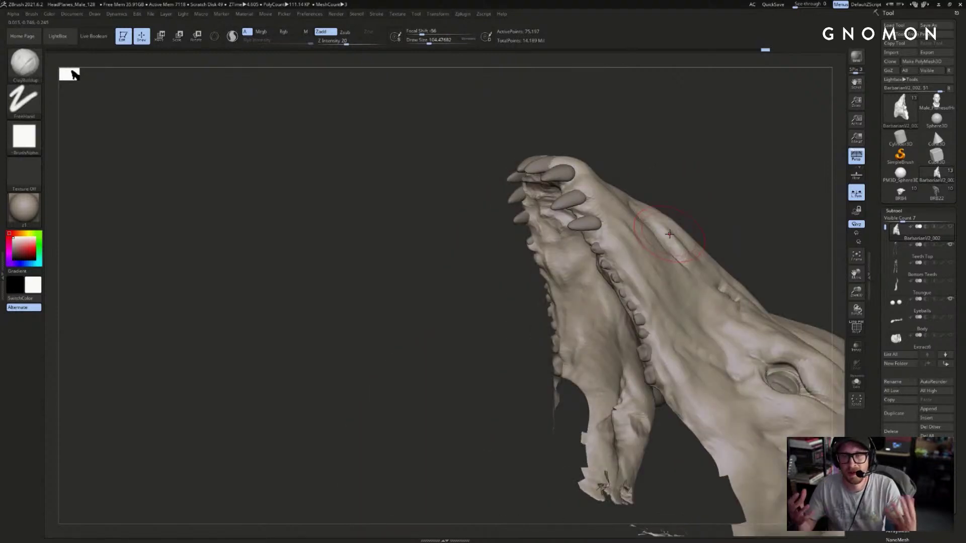
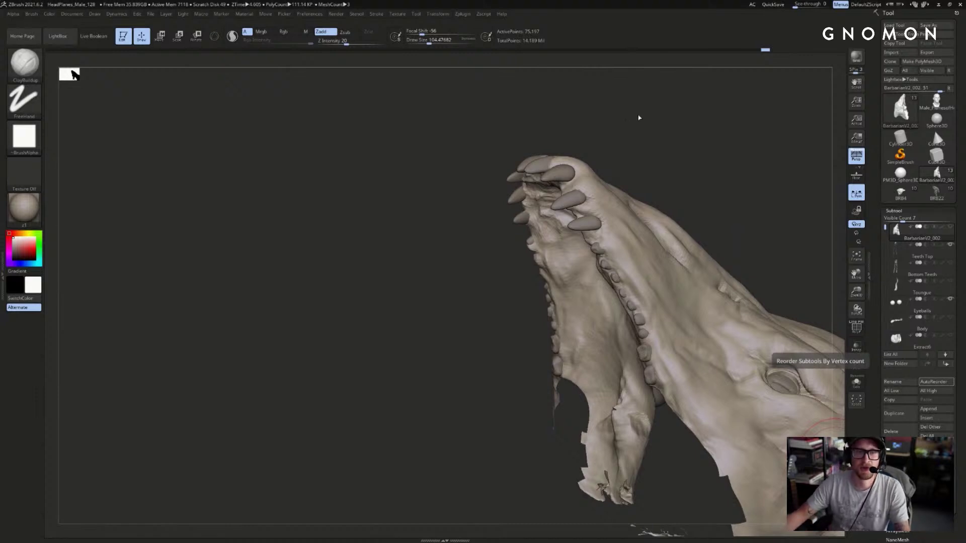
mouse_move(712, 134)
left_mouse_down()
mouse_move(749, 125)
mouse_move(700, 189)
mouse_move(514, 183)
mouse_move(502, 195)
mouse_move(504, 185)
mouse_move(475, 264)
mouse_move(471, 321)
left_mouse_up()
left_click_drag(659, 211, 575, 221)
key("ctrl+z")
key("ctrl+shift+z")
mouse_move(640, 170)
left_mouse_down()
mouse_move(647, 180)
mouse_move(715, 182)
left_mouse_up()
mouse_move(505, 265)
left_mouse_down()
mouse_move(510, 241)
mouse_move(502, 315)
mouse_move(436, 341)
mouse_move(517, 341)
mouse_move(524, 374)
left_mouse_up()
mouse_move(721, 178)
left_mouse_down("shift")
mouse_move(791, 234)
mouse_move(748, 282)
mouse_move(776, 224)
mouse_move(735, 236)
mouse_move(768, 157)
mouse_move(705, 141)
mouse_move(518, 241)
left_mouse_up("shift")
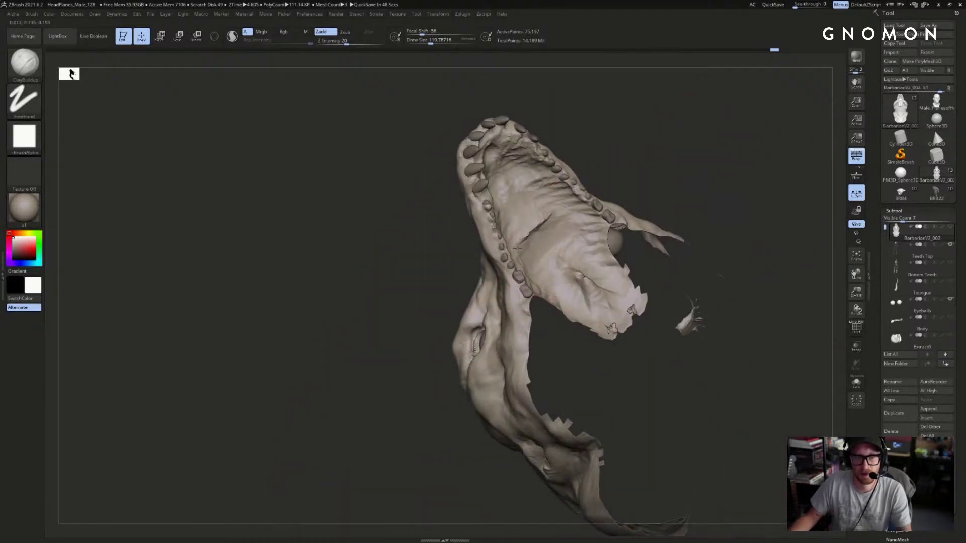
- Build up more palate ridges toward the front teeth with a ClayBuildup brush size of about 97
right_click_drag(497, 197, 475, 200)
mouse_move(490, 217)
left_mouse_down()
mouse_move(516, 236)
mouse_move(491, 205)
mouse_move(508, 183)
mouse_move(484, 173)
left_mouse_up()
left_click_drag(588, 113, 618, 161)
left_click_drag(592, 114, 518, 193)
mouse_move(502, 250)
left_mouse_down()
mouse_move(629, 222)
mouse_move(548, 260)
left_mouse_up()
key("s")
left_click_drag(611, 201, 602, 237)
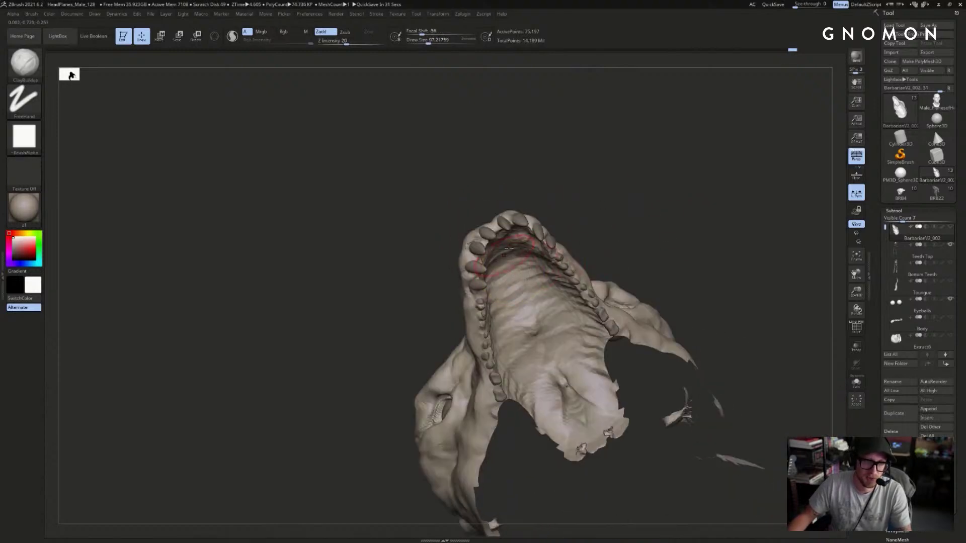
- Refine the ridges along the sides of the palate and smooth the palate's rear edge
left_click_drag(615, 232, 495, 255)
left_click_drag(618, 227, 543, 291)
left_click_drag(505, 364, 492, 395)
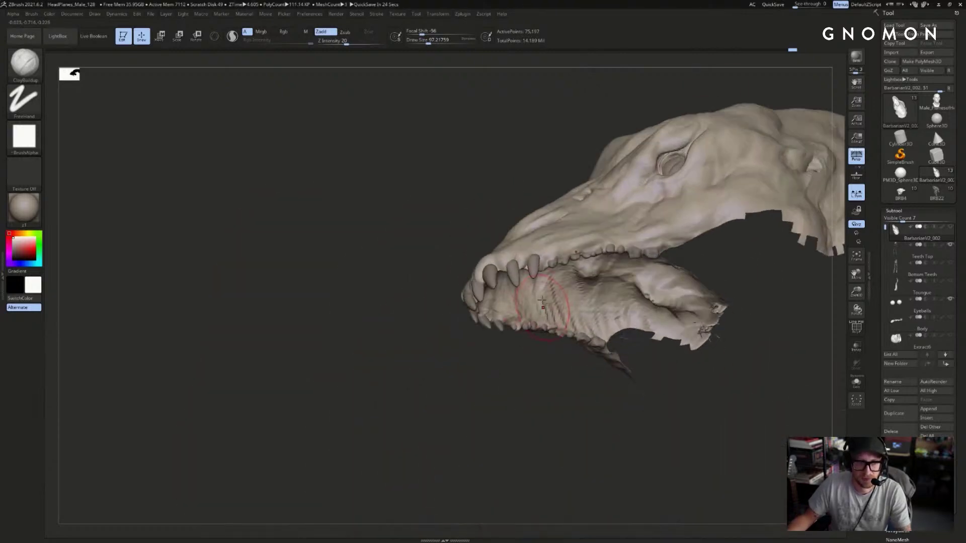
mouse_move(548, 382)
left_mouse_down()
mouse_move(538, 363)
mouse_move(568, 378)
mouse_move(603, 326)
left_mouse_up()
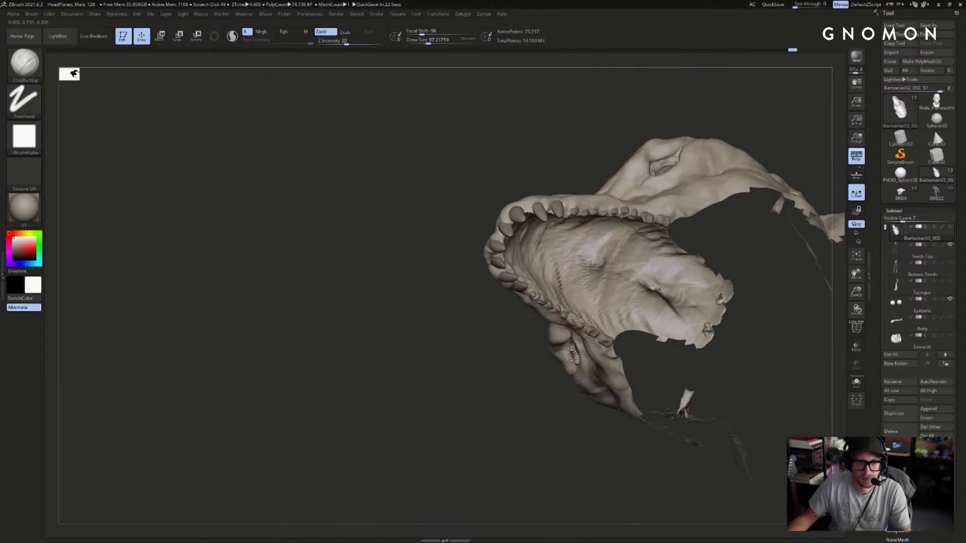
left_click_drag(548, 391, 521, 423, "shift")
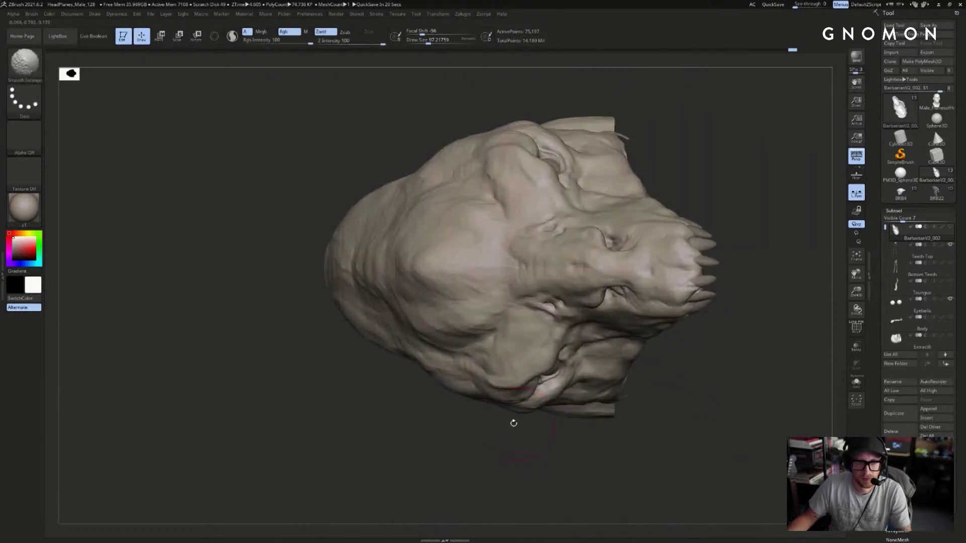
mouse_move(731, 317)
left_mouse_down()
mouse_move(810, 192)
mouse_move(786, 133)
mouse_move(620, 287)
left_mouse_up()
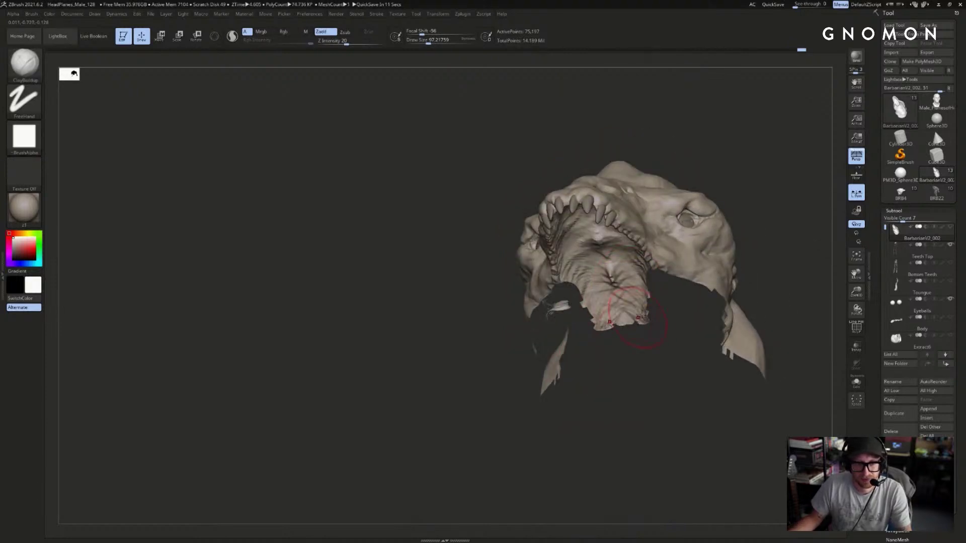
key("shift")
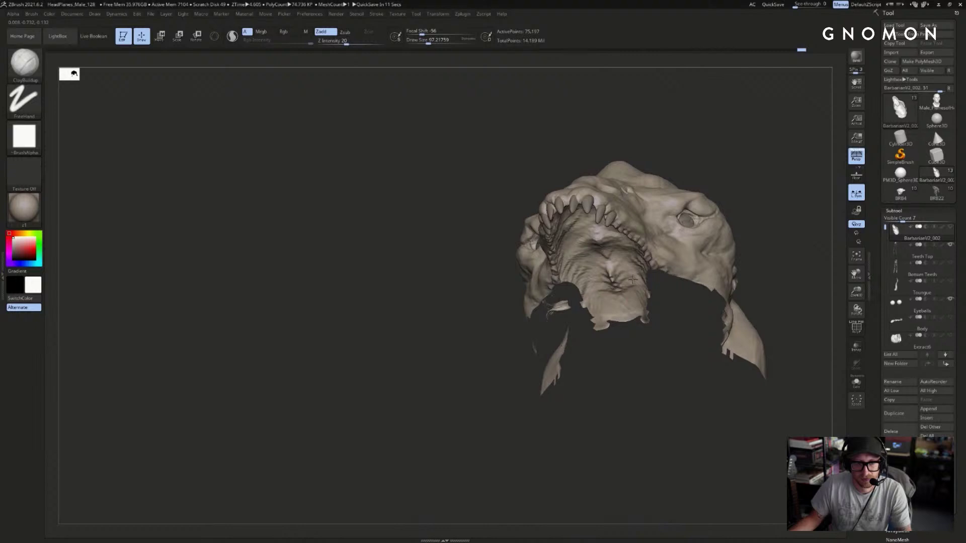
mouse_move(653, 334)
left_mouse_down()
mouse_move(580, 330)
mouse_move(588, 312)
left_mouse_up()
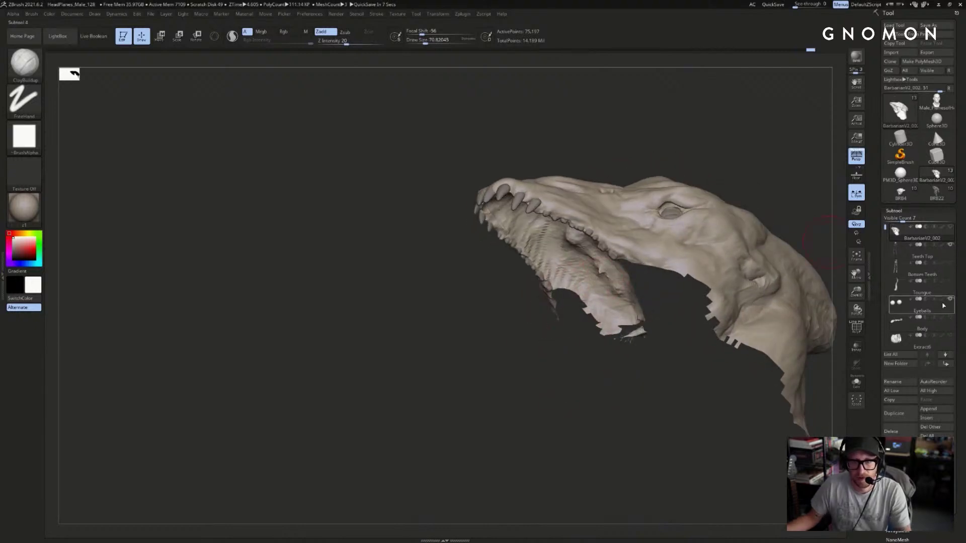
- Show the Toungue subtool beneath the palate and save the tool as BarbarianV2_003
mouse_move(951, 320)
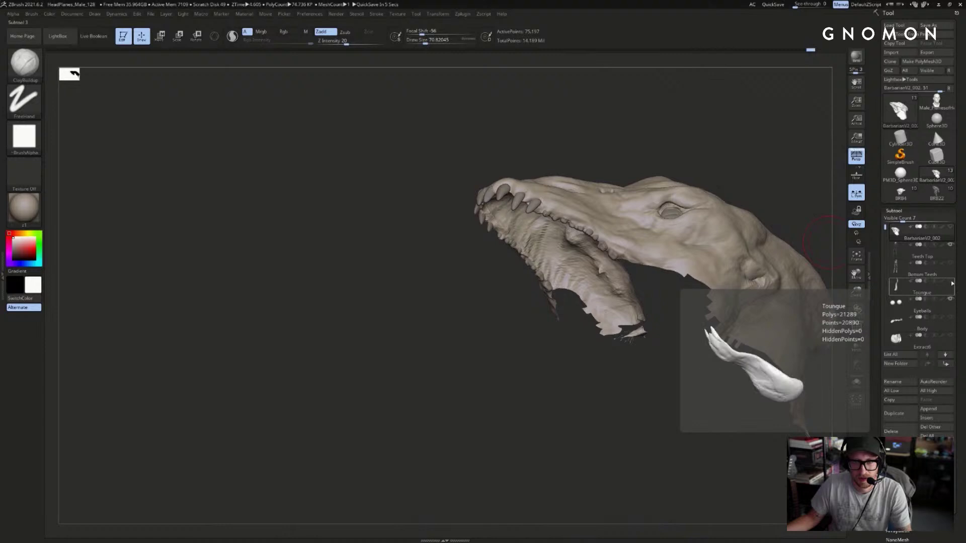
left_click(950, 282)
mouse_move(674, 430)
left_mouse_down()
mouse_move(686, 457)
mouse_move(768, 390)
mouse_move(801, 388)
mouse_move(792, 297)
left_mouse_up()
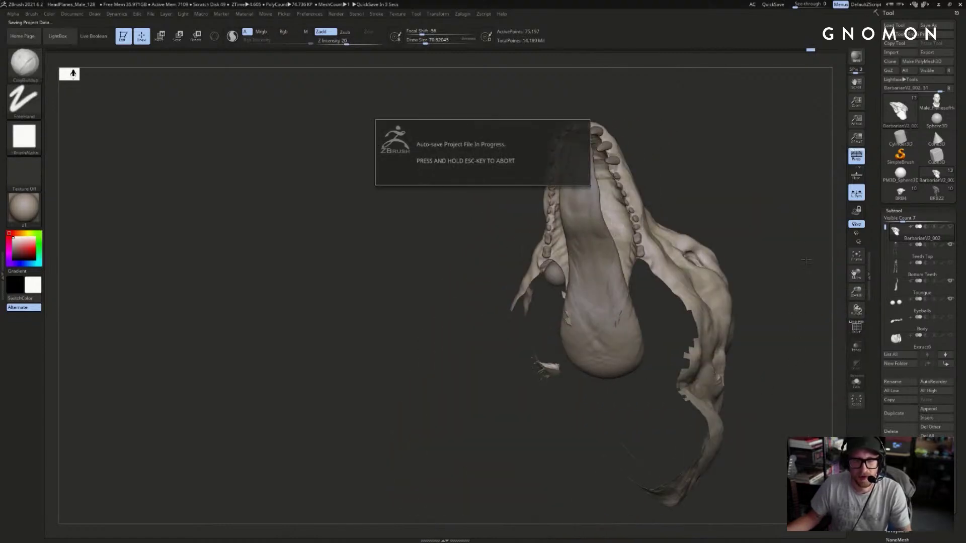
left_click_drag(780, 173, 819, 114)
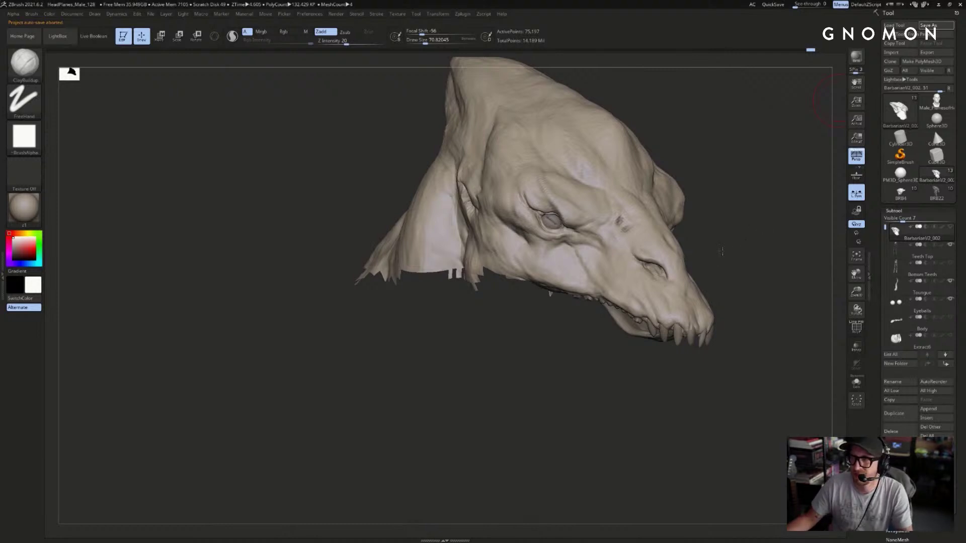
- Solo the head mesh and smooth the upper lip around the front tooth sockets
left_click_drag(715, 262, 710, 316)
left_click_drag(780, 268, 794, 307, "alt")
mouse_move(809, 261)
left_mouse_down()
mouse_move(780, 253)
mouse_move(792, 276)
mouse_move(677, 298)
left_mouse_up()
key("alt+s")
mouse_move(659, 338)
left_mouse_down()
mouse_move(670, 324)
mouse_move(656, 338)
left_mouse_up()
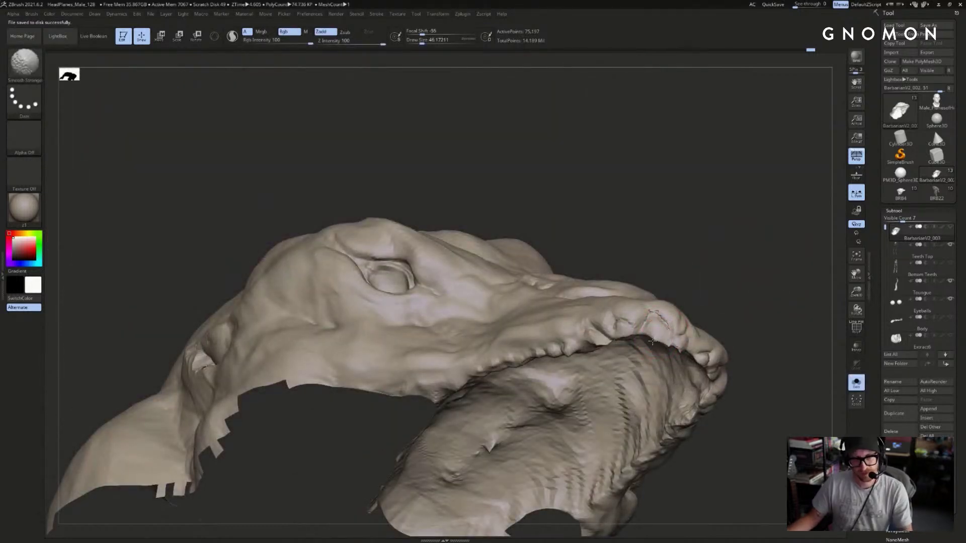
left_click_drag(696, 299, 653, 332)
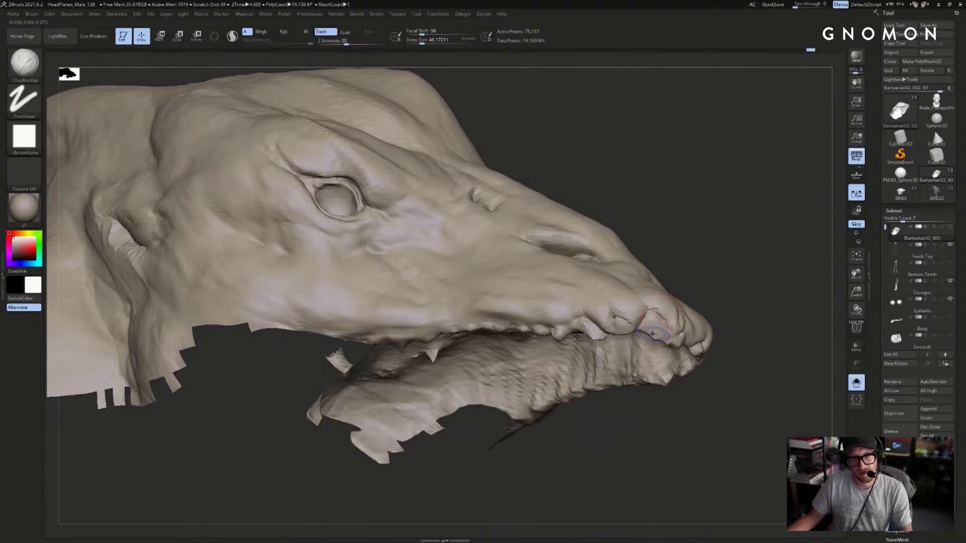
- Reshape the upper lip edge along the front teeth with the Move brush and show the other subtools again
key("b")
key("m")
key("v")
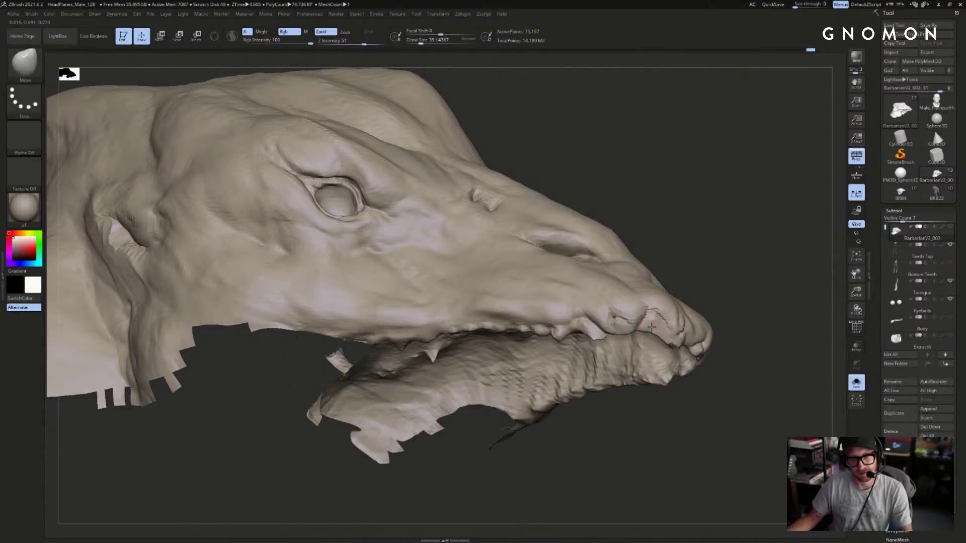
left_click_drag(704, 307, 754, 269)
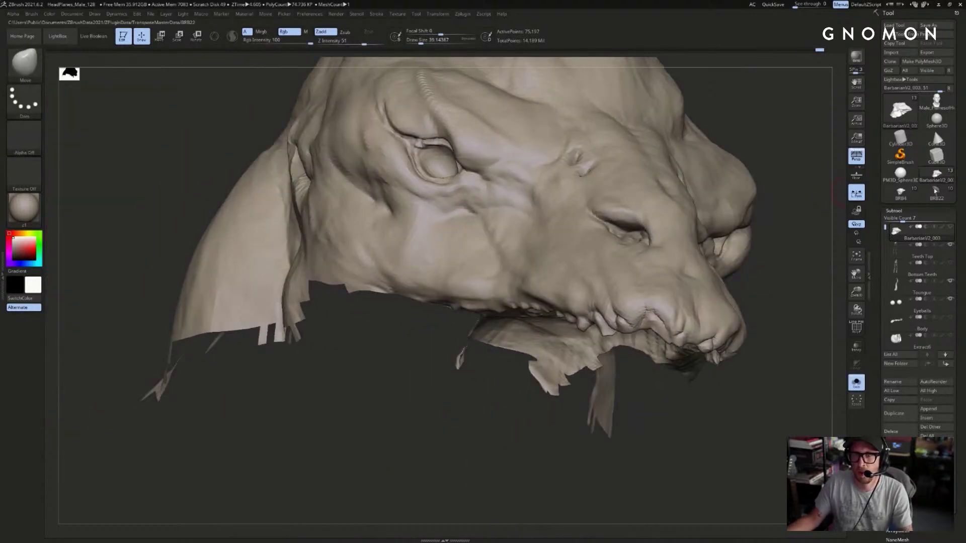
left_click_drag(776, 170, 816, 155)
left_click_drag(612, 328, 603, 336)
key("shift")
left_click_drag(770, 233, 582, 336)
left_click_drag(684, 262, 765, 223)
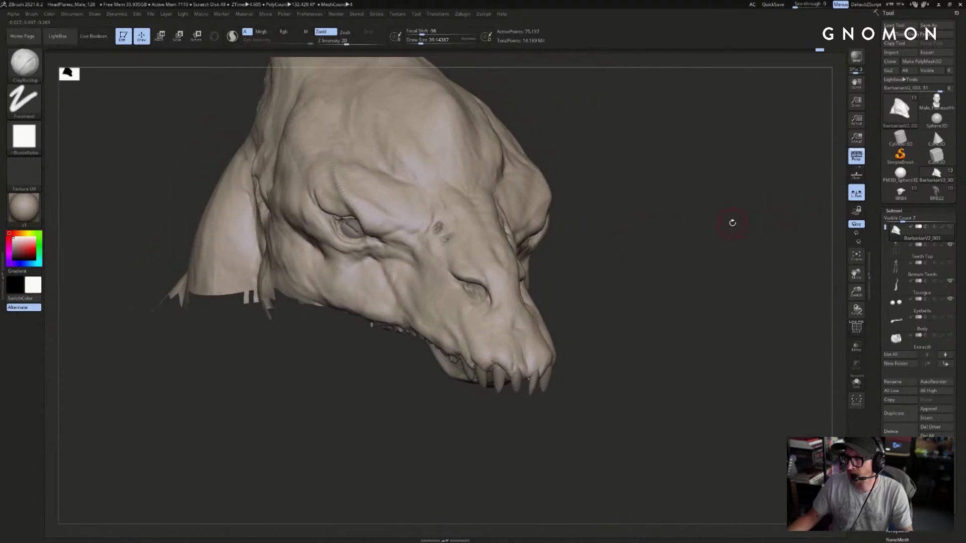
- Unhide the rest of the head mesh and inspect the bust from both sides and the front
left_click_drag(751, 210, 698, 240)
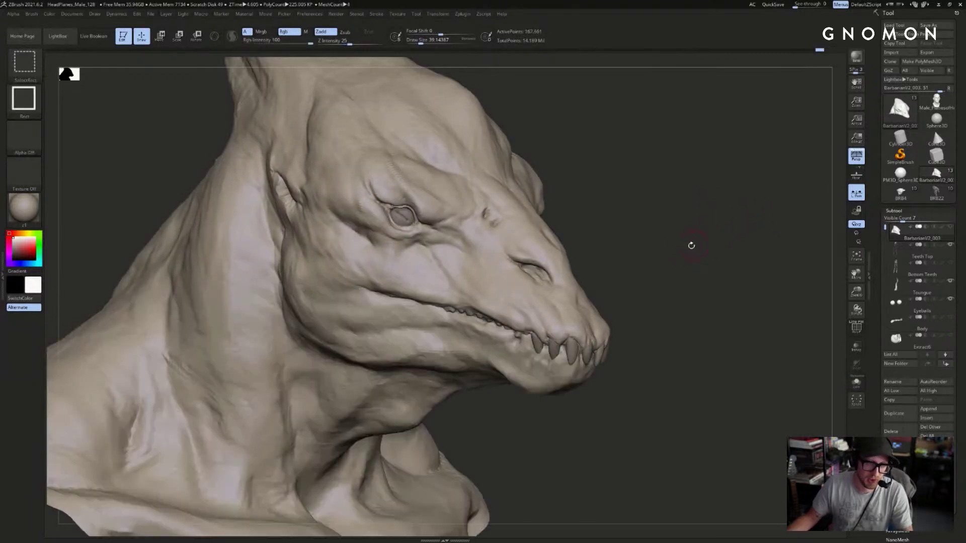
left_click_drag(690, 243, 596, 396, "alt")
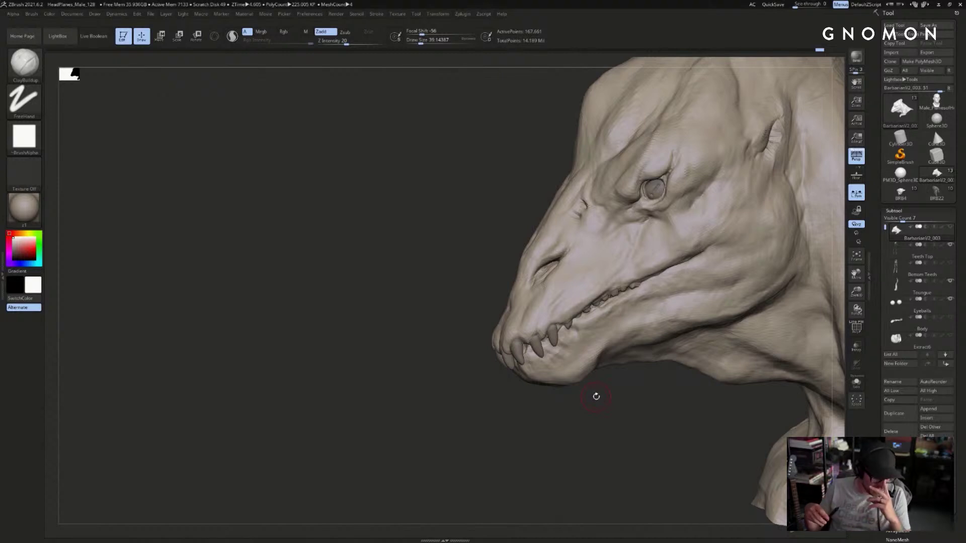
left_click_drag(444, 419, 609, 389)
left_click_drag(792, 285, 608, 251)
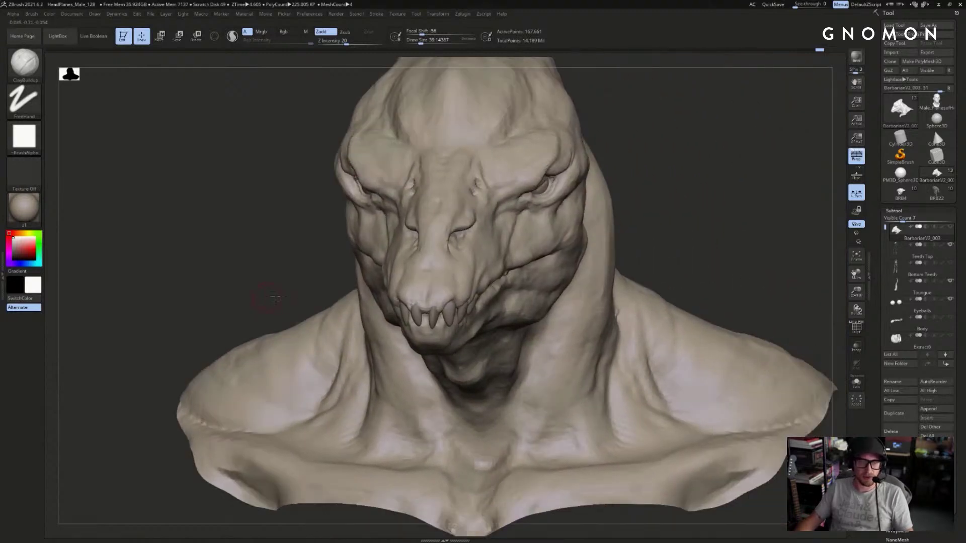
left_click_drag(270, 295, 352, 297, "alt")
left_click_drag(503, 282, 349, 277)
key("p")
key("p")
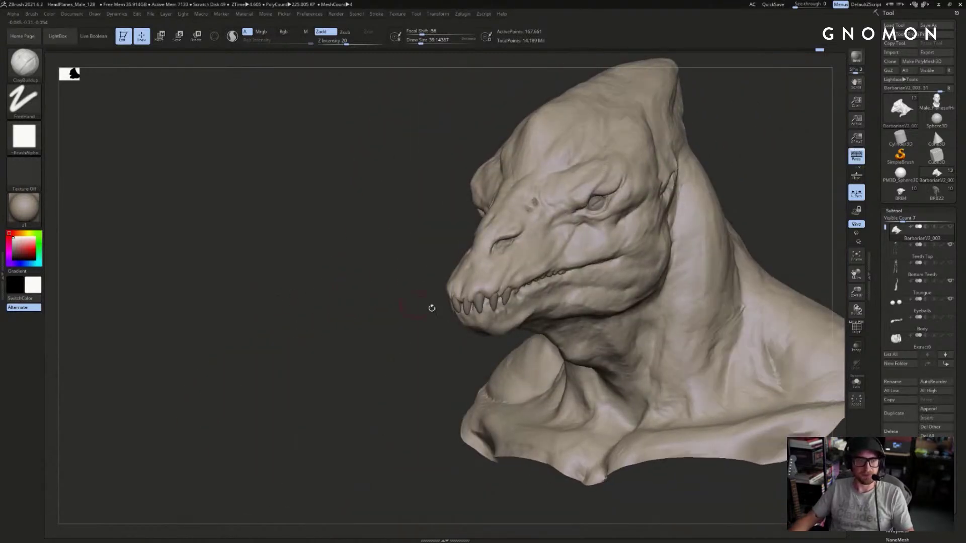
- Add a small ClayBuildup stroke to the upper lip between the front fangs and smooth it
mouse_move(425, 327)
left_mouse_down("alt")
mouse_move(388, 374)
mouse_move(410, 366)
left_mouse_up("alt")
key("bracketleft")
key("bracketleft")
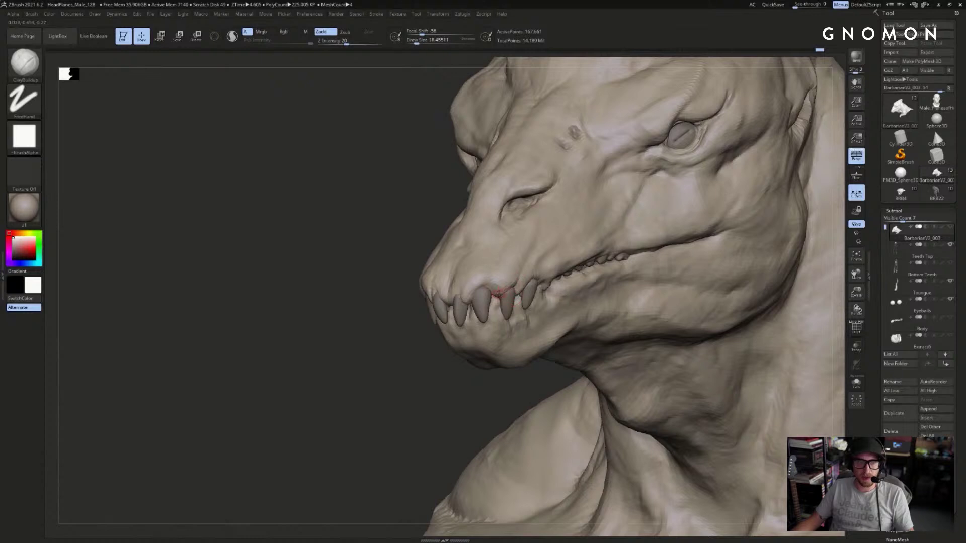
left_click_drag(493, 296, 496, 295)
key("shift")
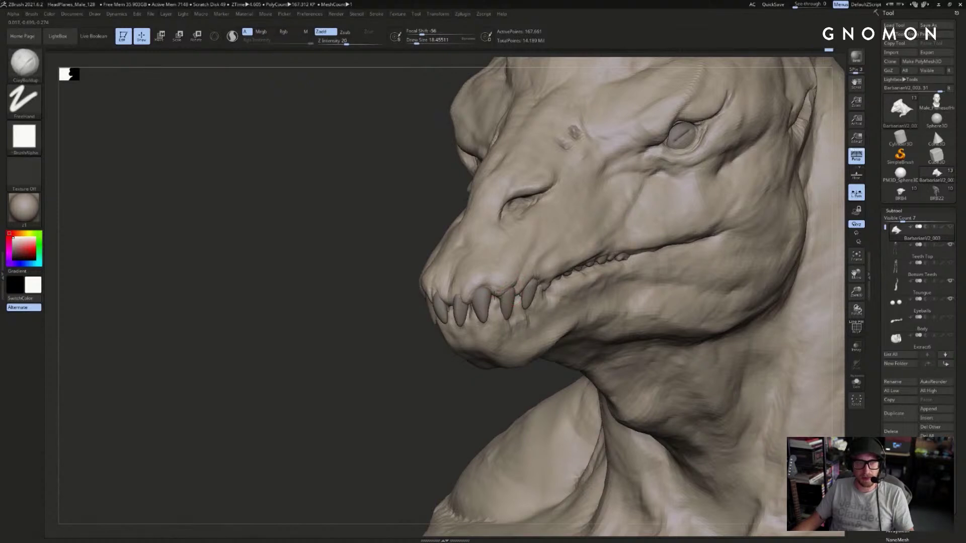
mouse_move(413, 375)
left_mouse_down()
mouse_move(377, 341)
mouse_move(362, 349)
mouse_move(381, 368)
mouse_move(388, 355)
left_mouse_up()
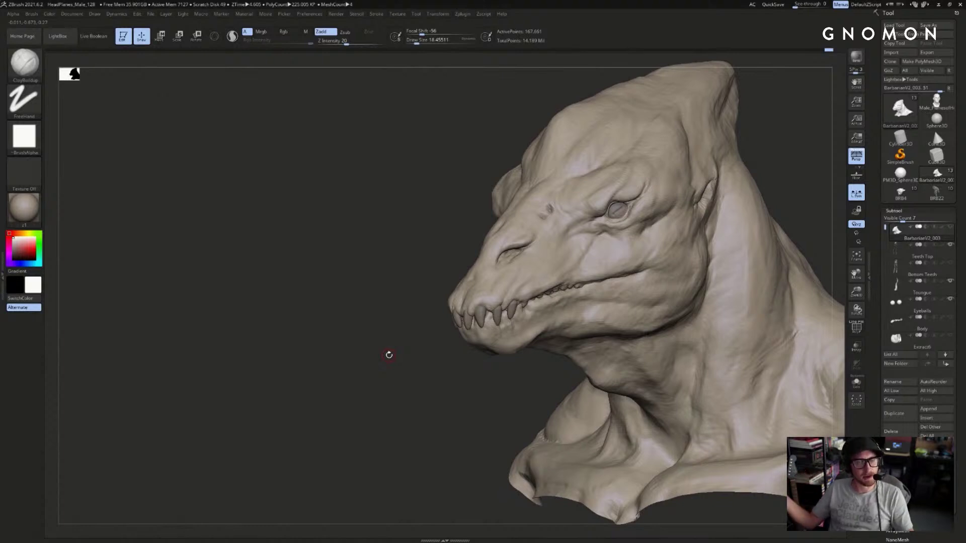
- Select the Teeth Top subtool, show the head mesh again and adjust the frontmost upper fangs with the Move Topological brush
mouse_move(427, 383)
left_mouse_down()
mouse_move(418, 397)
mouse_move(845, 220)
left_mouse_up()
left_click(900, 192)
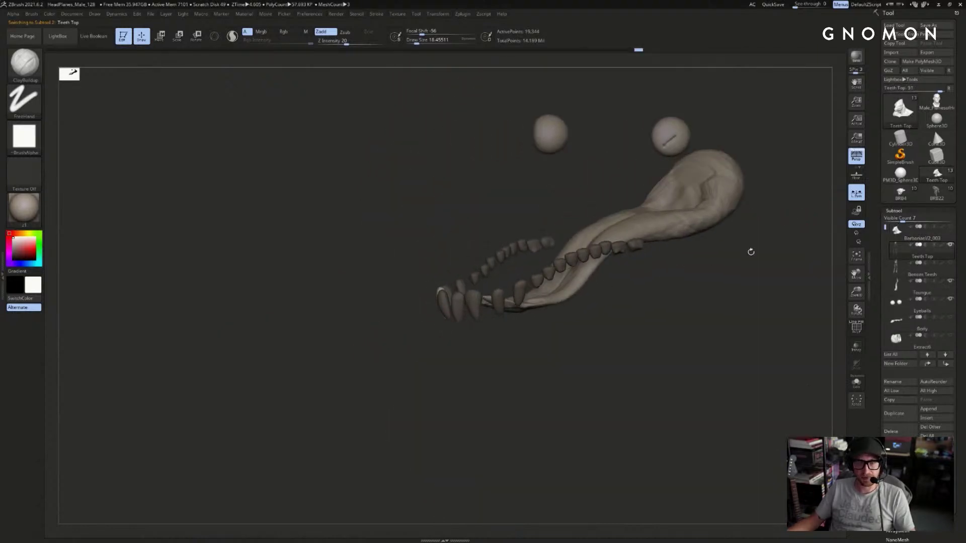
left_click(950, 226)
left_click_drag(411, 387, 450, 380)
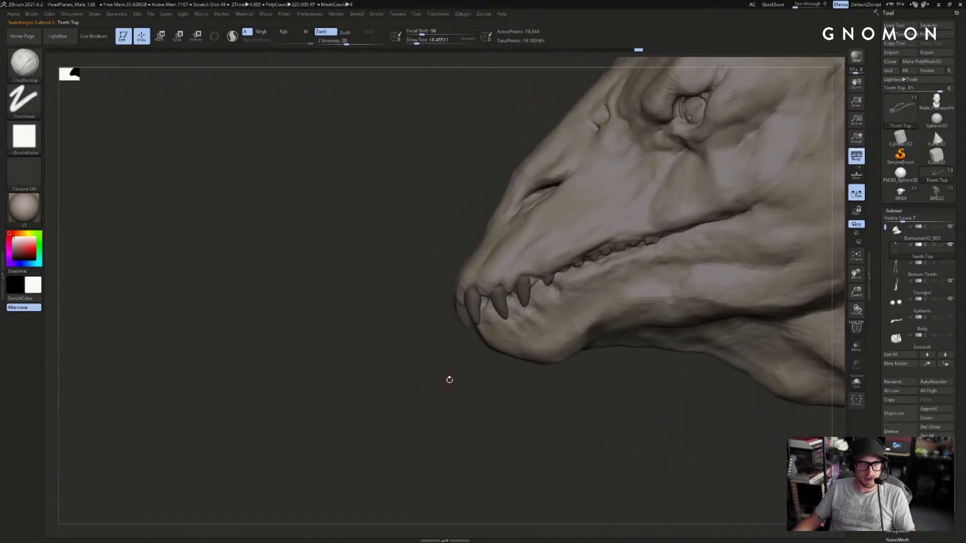
key("b")
key("m")
key("t")
key("s")
key("s")
left_click_drag(479, 318, 482, 319)
mouse_move(474, 315)
left_mouse_down()
mouse_move(477, 325)
mouse_move(455, 342)
mouse_move(583, 330)
mouse_move(488, 320)
mouse_move(575, 291)
left_mouse_up()
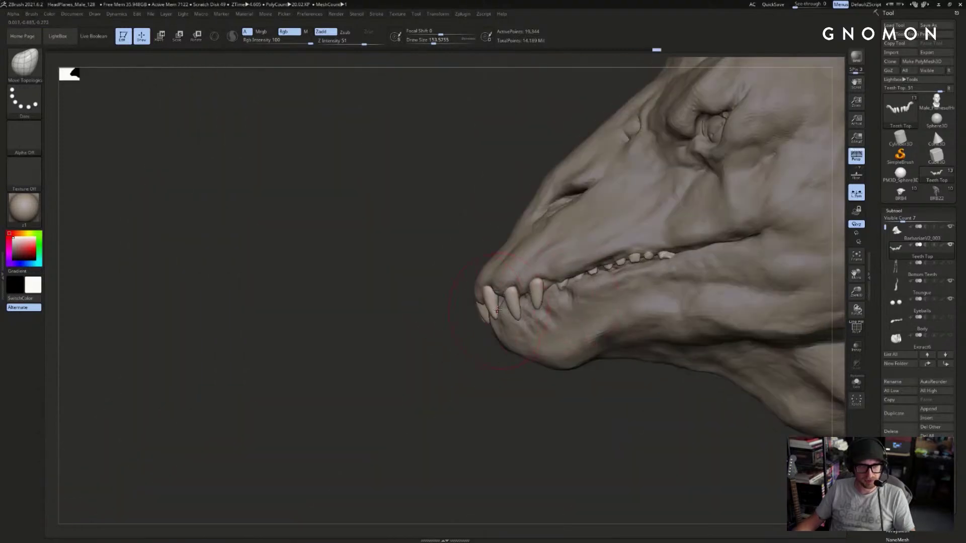
- Tilt and reposition the rearmost upper fang against the lip with the Move Topological brush
key("bracketleft")
mouse_move(499, 322)
left_mouse_down()
mouse_move(771, 251)
mouse_move(551, 291)
left_mouse_up()
key("bracketright")
key("bracketright")
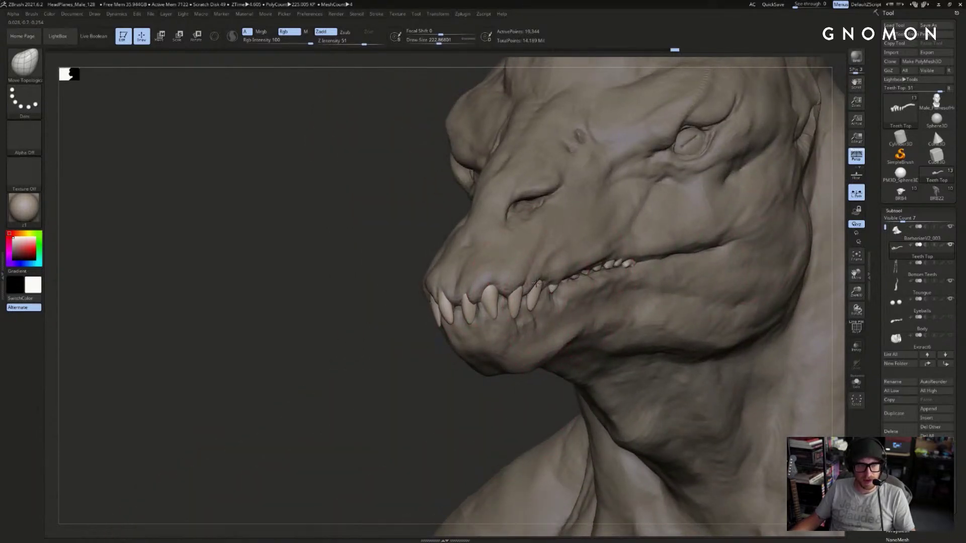
key("bracketleft")
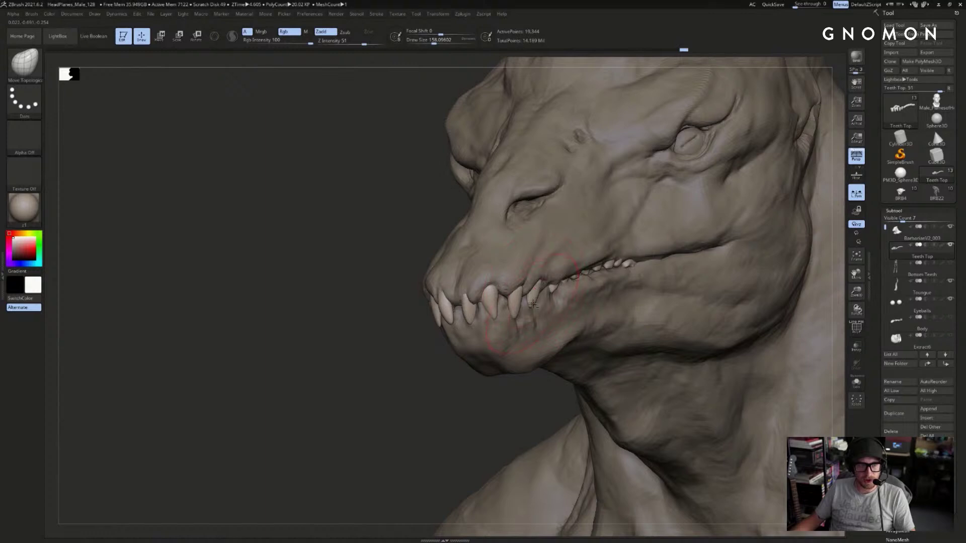
left_click_drag(412, 400, 463, 379)
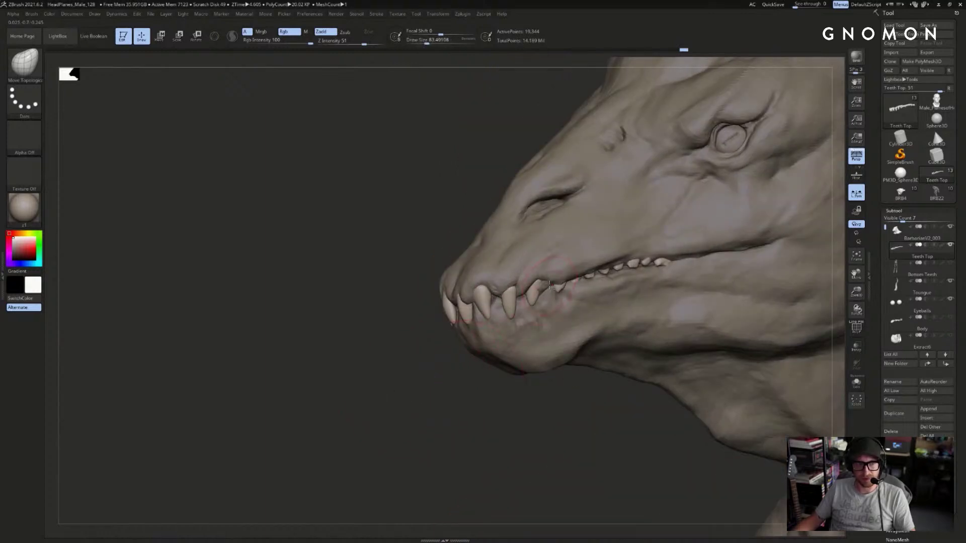
- Select the head mesh and hide its lower jaw, keeping the upper part of the head visible
left_click(541, 287, "alt")
key("s")
left_click(544, 308, "ctrl+shift")
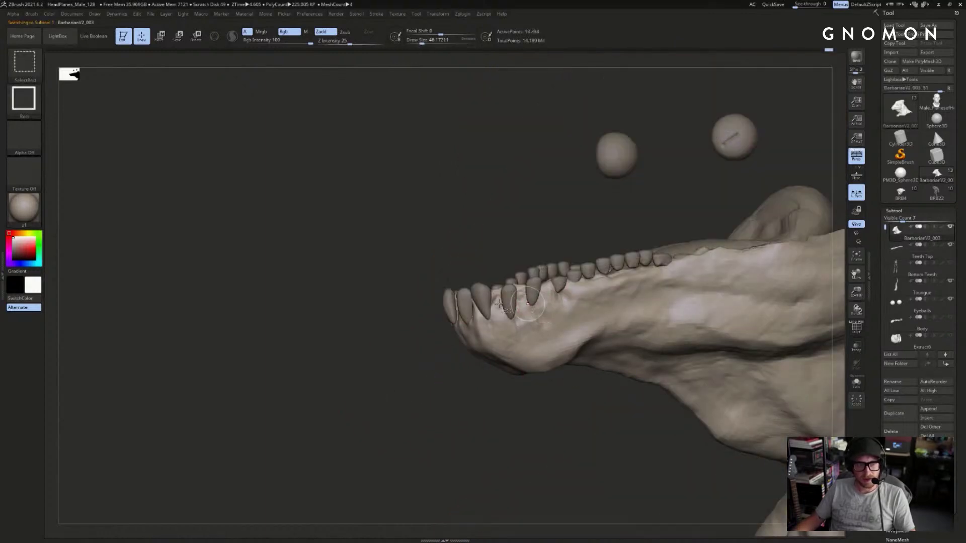
left_click_drag(365, 289, 352, 325, "ctrl+shift")
left_click_drag(478, 373, 515, 379)
key("shift")
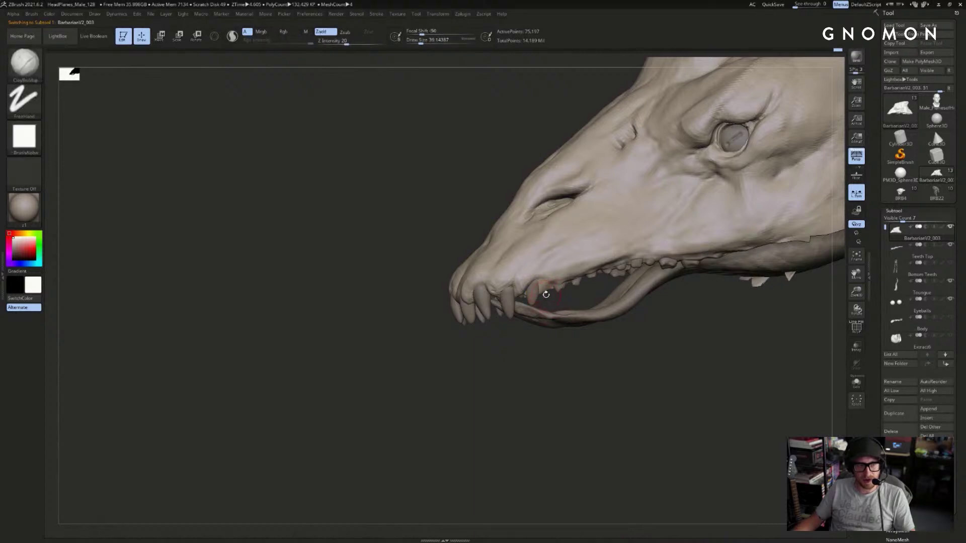
- Build up the upper lip at the base of the rearmost fang with the ClayBuildup brush
key("b")
key("m")
key("v")
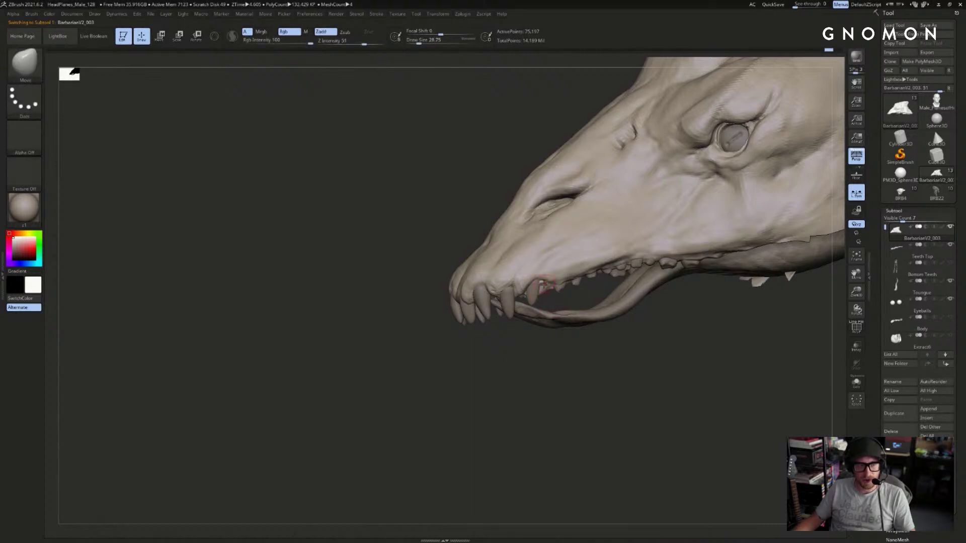
key("b")
key("c")
key("b")
key("shift")
left_click_drag(543, 287, 546, 279)
- Hide the tongue and smooth the gum beside the rearmost upper fang from below
left_click_drag(529, 358, 561, 216)
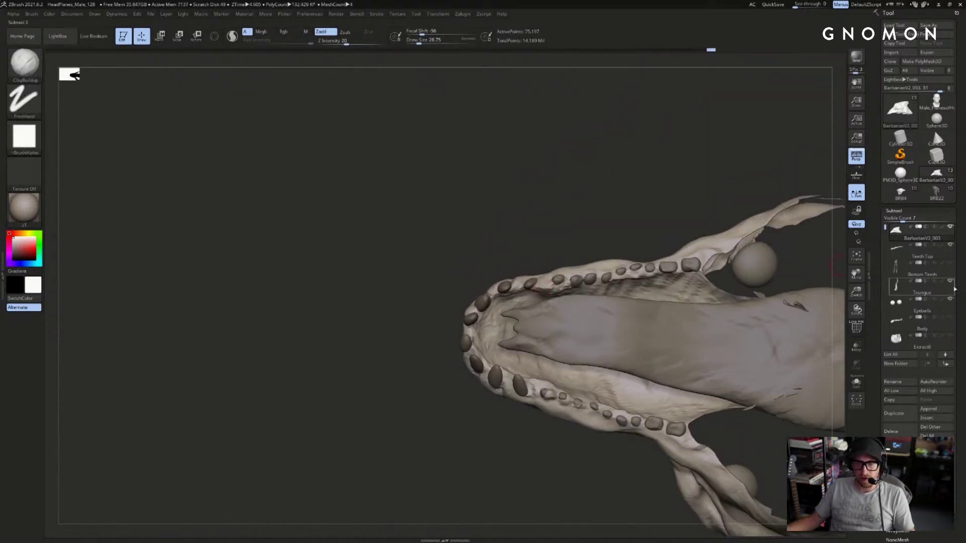
left_click(918, 282)
left_click_drag(565, 177, 534, 287)
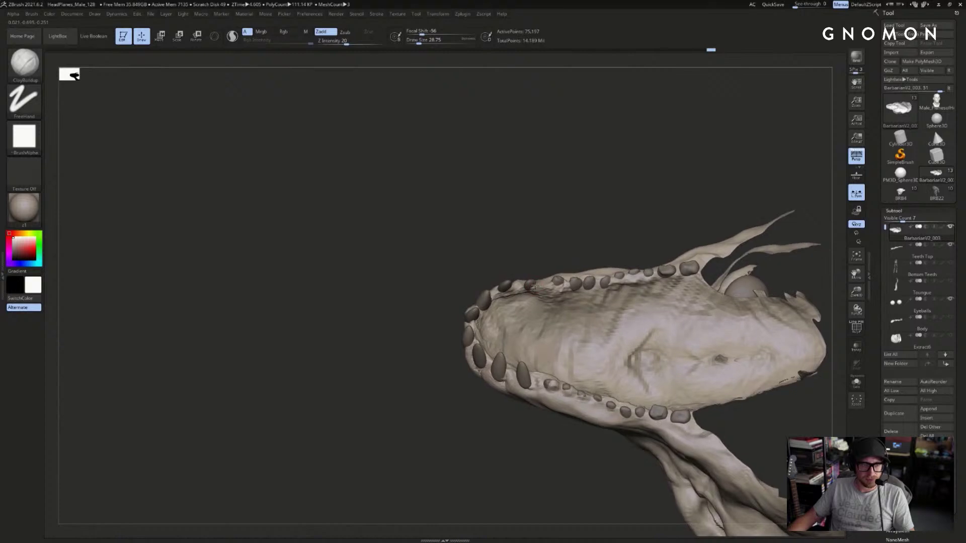
left_click_drag(553, 228, 543, 289)
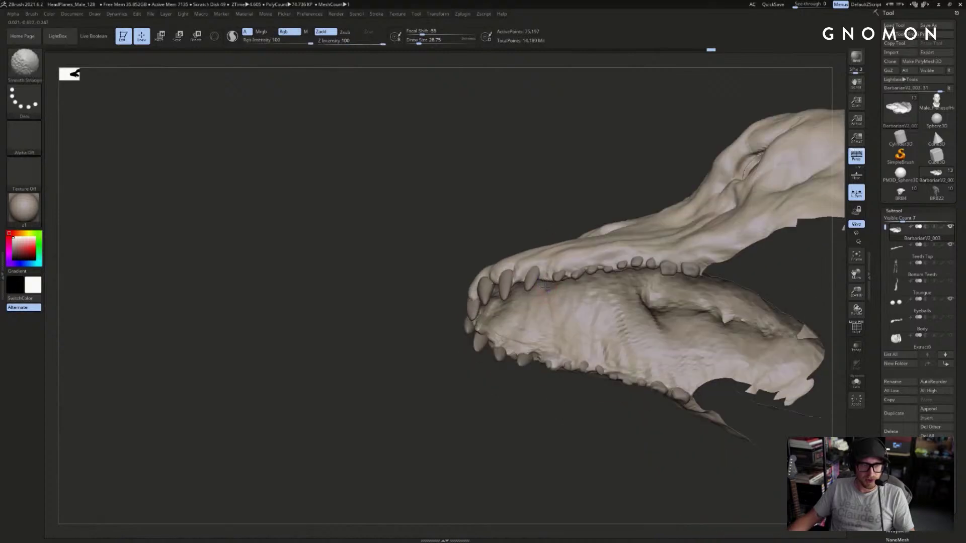
left_click_drag(495, 352, 492, 390)
mouse_move(546, 286)
left_mouse_down("shift")
mouse_move(551, 279)
mouse_move(522, 444)
mouse_move(554, 433)
mouse_move(697, 280)
mouse_move(563, 322)
mouse_move(541, 291)
left_mouse_up("shift")
- Raise the head mesh's subdivision level and refine the lip edge between the upper fangs with SnakeHook and smoothing
key("d")
key("shift")
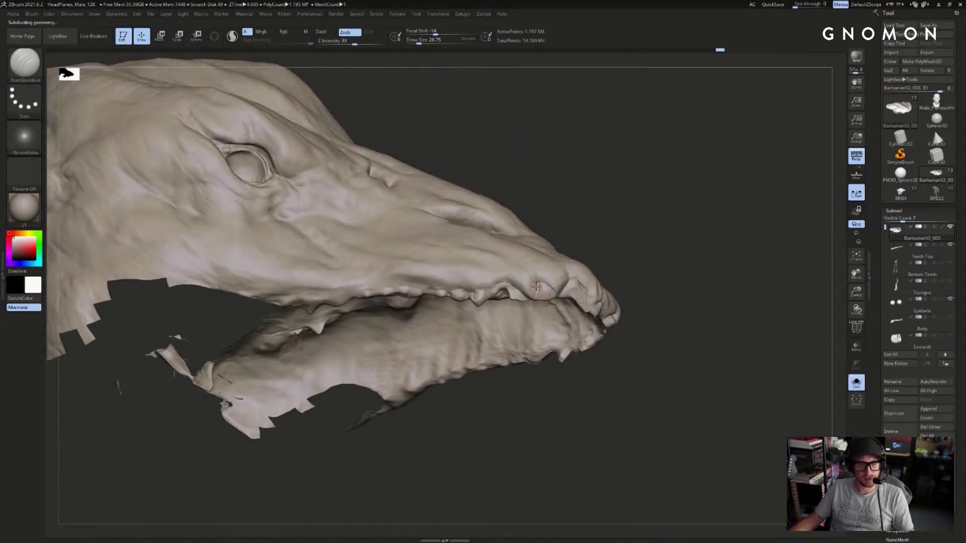
key("alt+s")
left_click_drag(540, 292, 582, 285)
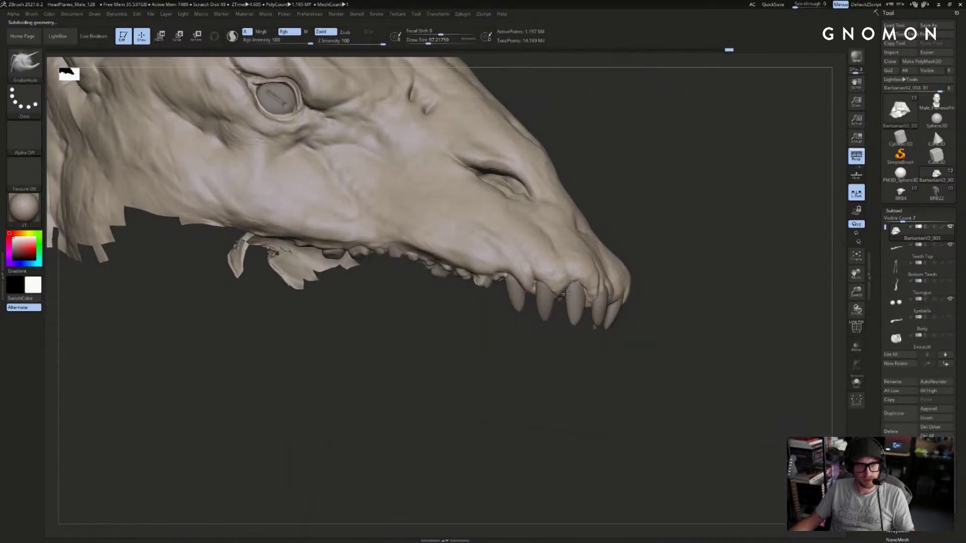
key("[")
left_click_drag(564, 293, 563, 291, "shift")
key("[")
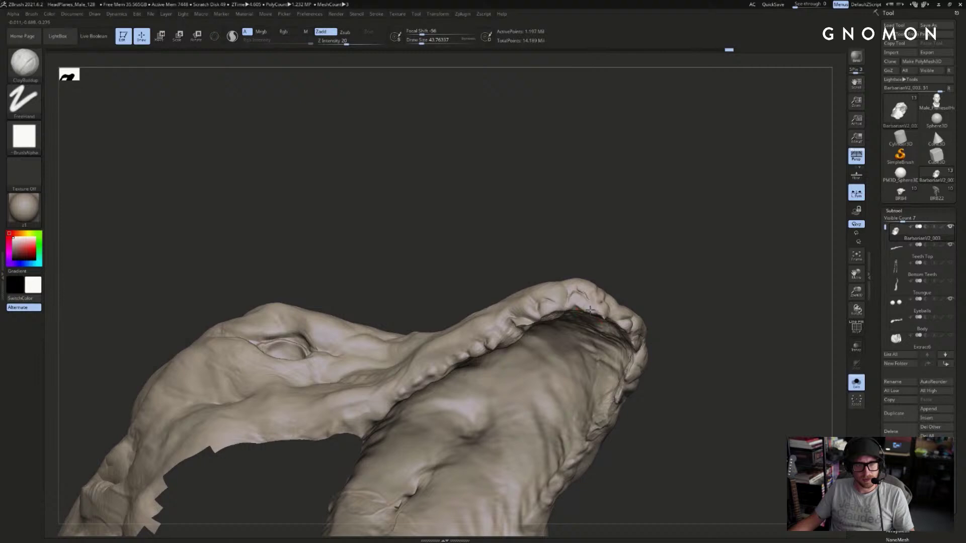
- Solo the head mesh, add ClayBuildup strokes to the inner gum rim around the front tooth sockets, and show the teeth again
left_click_drag(592, 312, 599, 317)
left_click_drag(670, 286, 544, 441)
key("alt+s")
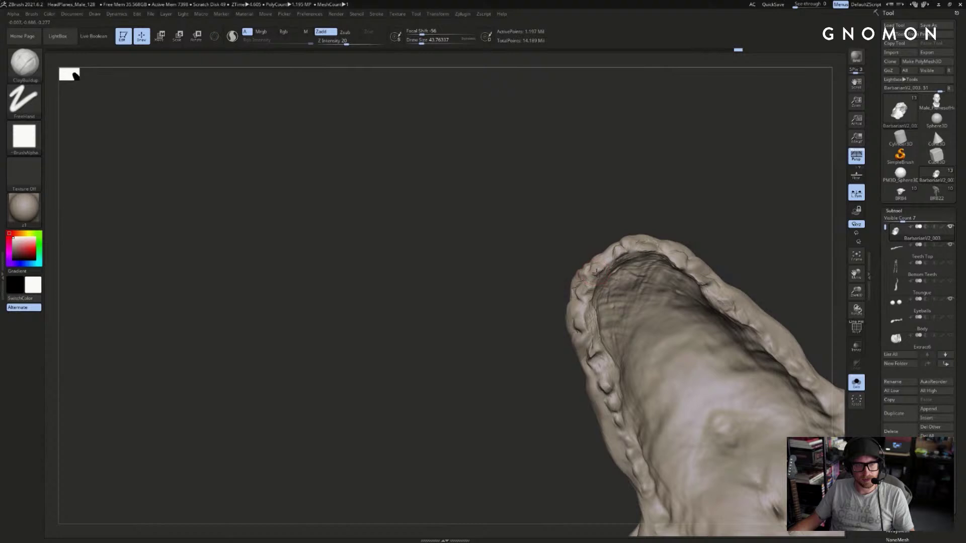
left_click_drag(594, 267, 619, 254)
left_click_drag(683, 198, 634, 250)
key("s")
left_click(617, 251)
left_click_drag(769, 146, 776, 118)
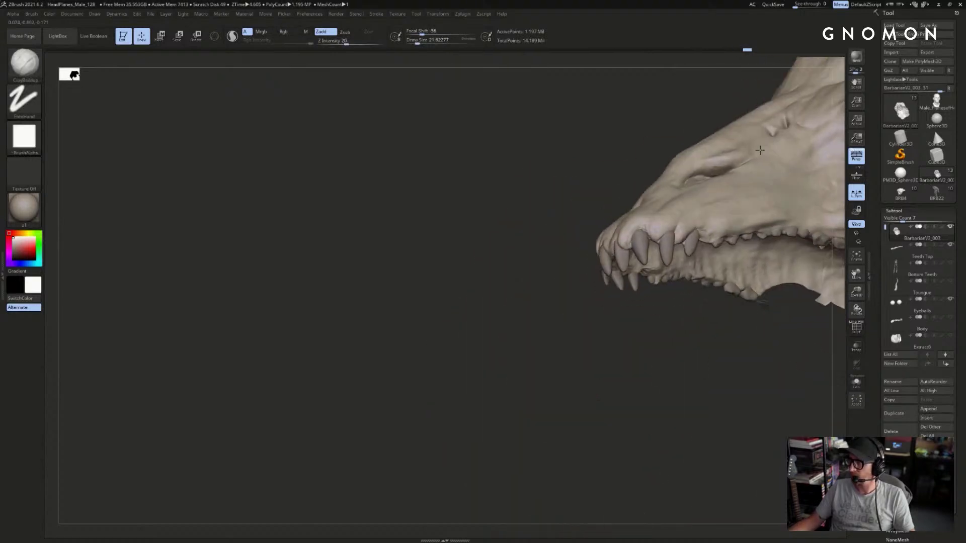
- Smooth the upper lip edge where it meets the large fang below the nostril
left_click_drag(760, 150, 525, 407)
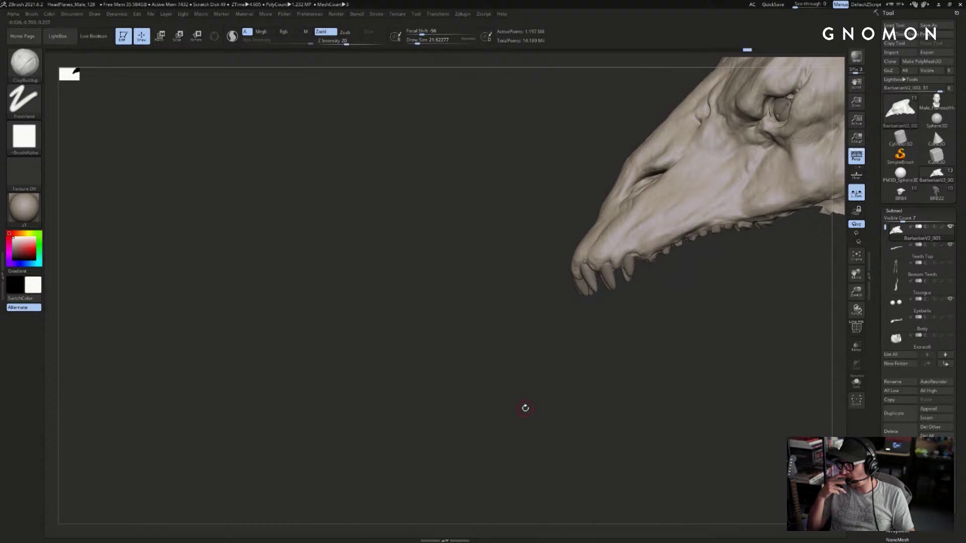
left_click_drag(525, 408, 635, 274)
left_click_drag(663, 319, 583, 346, "alt")
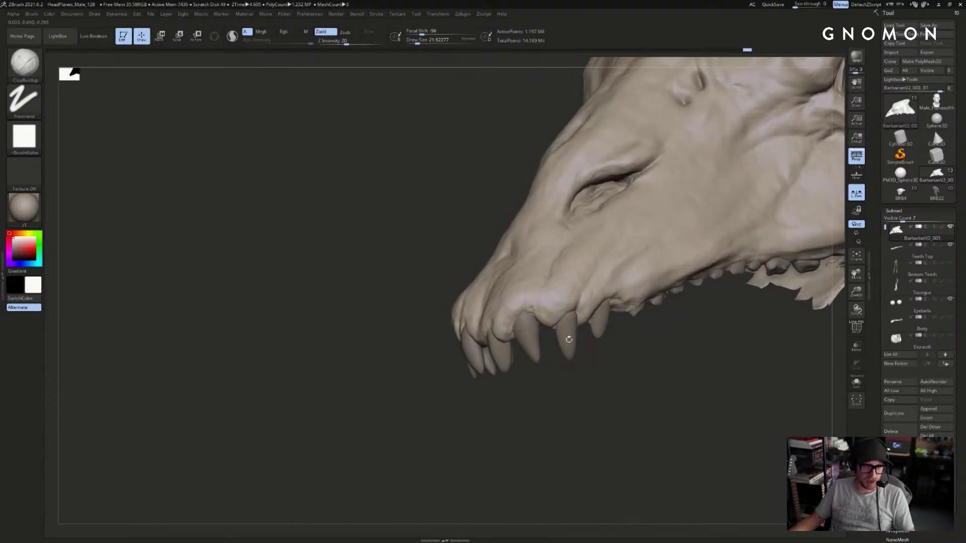
key("shift")
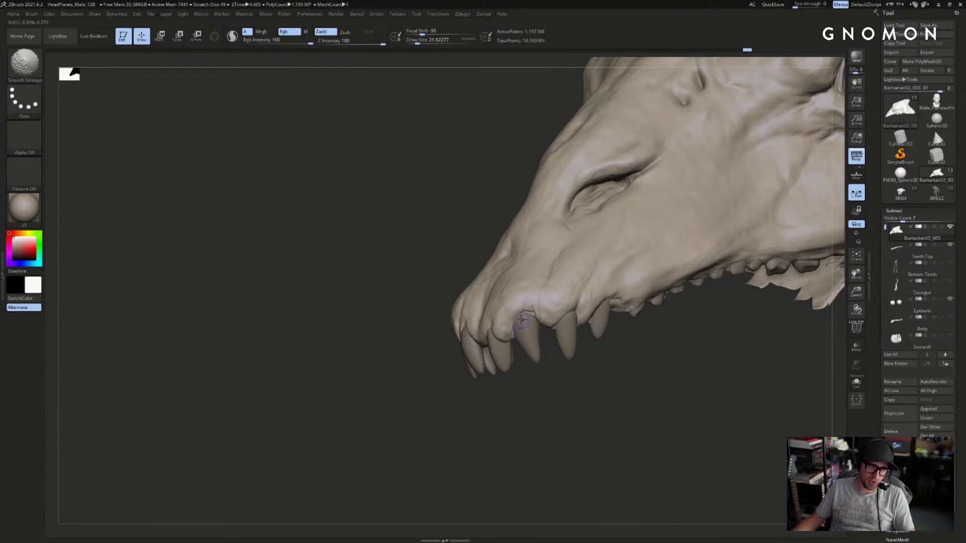
left_click_drag(526, 358, 521, 311)
key("s")
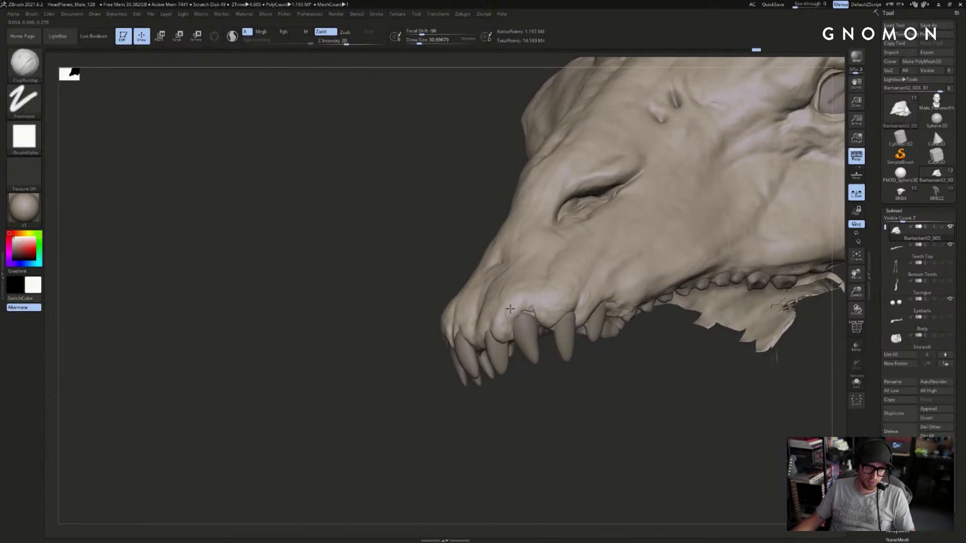
key("bracketright")
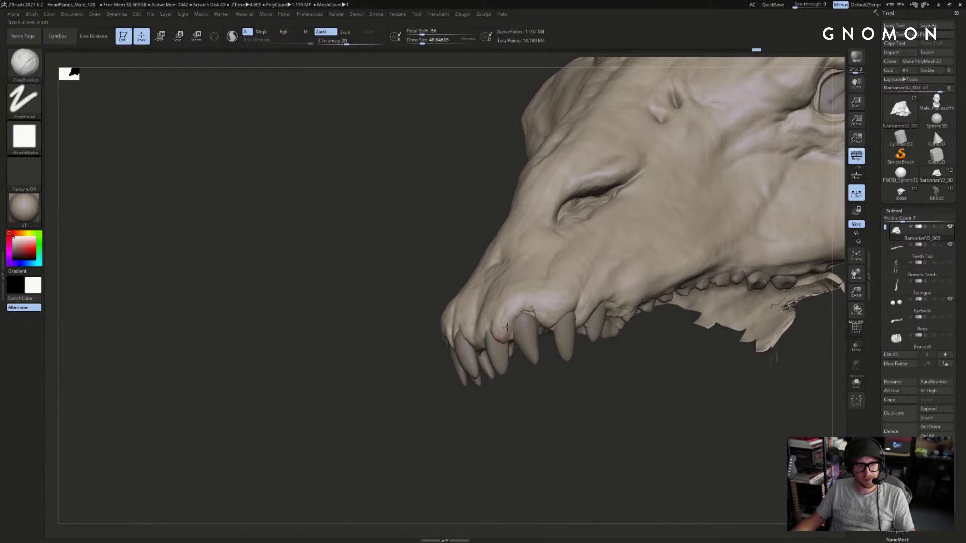
- Solo the head mesh and build up the gum around the side fang sockets with small ClayBuildup strokes
mouse_move(569, 409)
left_mouse_down()
mouse_move(568, 341)
mouse_move(586, 402)
mouse_move(595, 342)
left_mouse_up()
key("bracketleft")
key("shift+s")
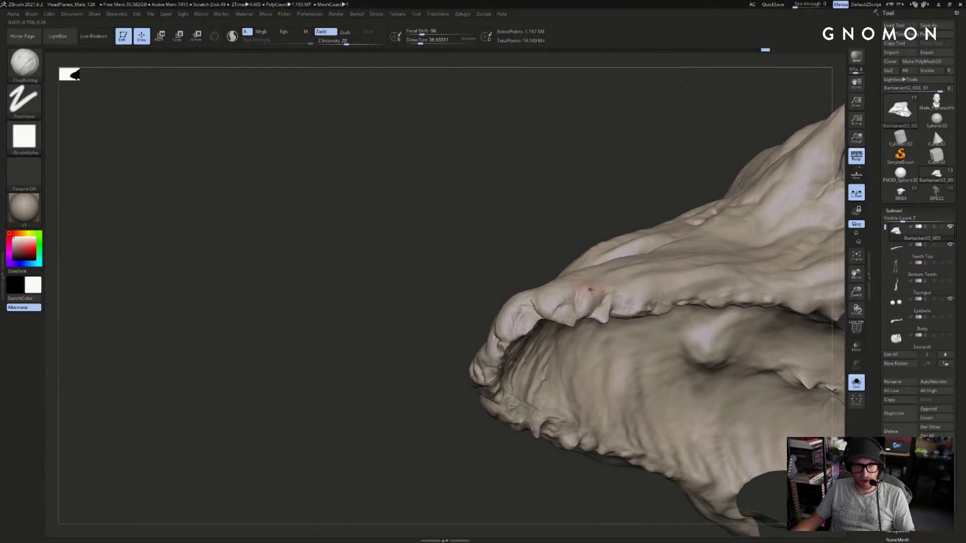
left_click_drag(586, 231, 600, 308)
mouse_move(622, 254)
left_mouse_down()
mouse_move(606, 313)
mouse_move(616, 228)
mouse_move(599, 233)
mouse_move(598, 364)
left_mouse_up()
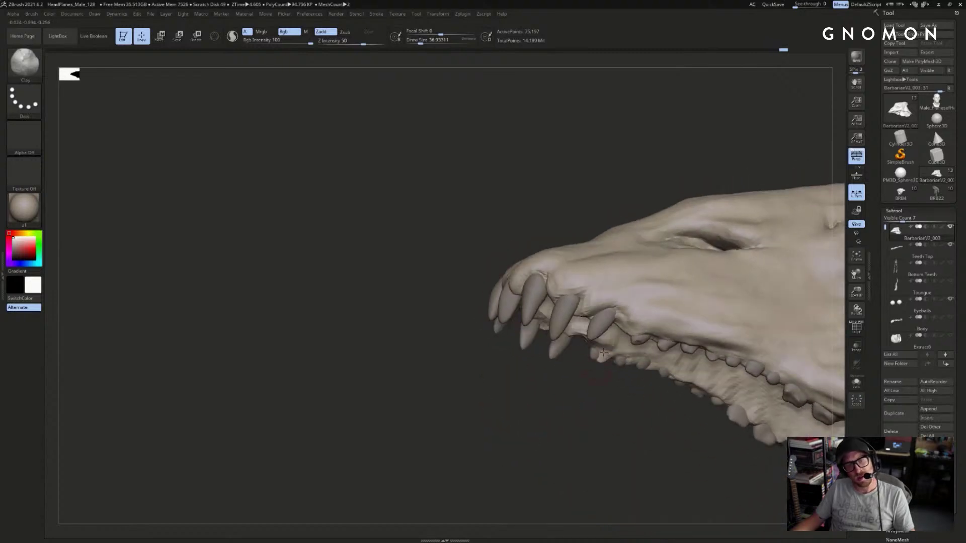
- Raise the head mesh two subdivision levels and reshape the upper lip around the rearmost fang socket with the Move brush
left_click_drag(568, 437, 595, 276)
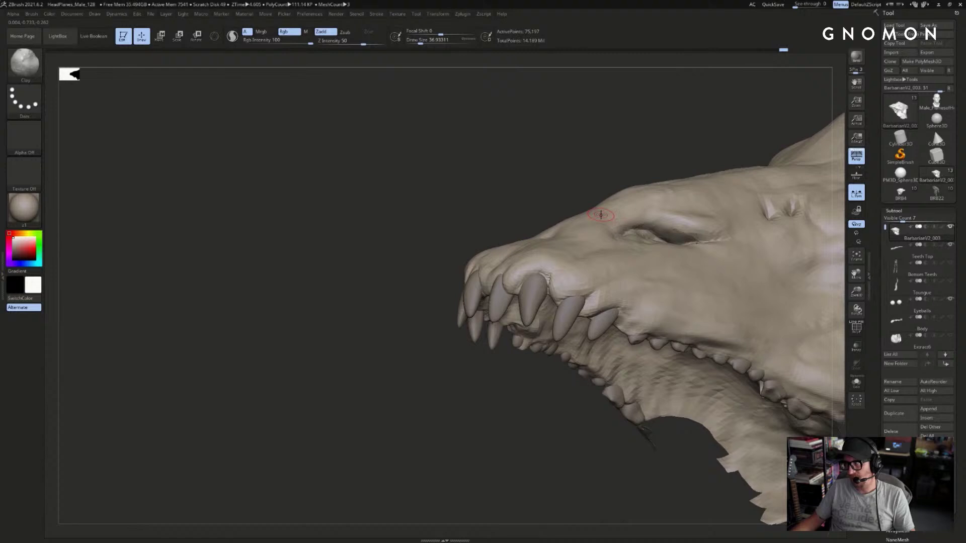
key("d")
key("d")
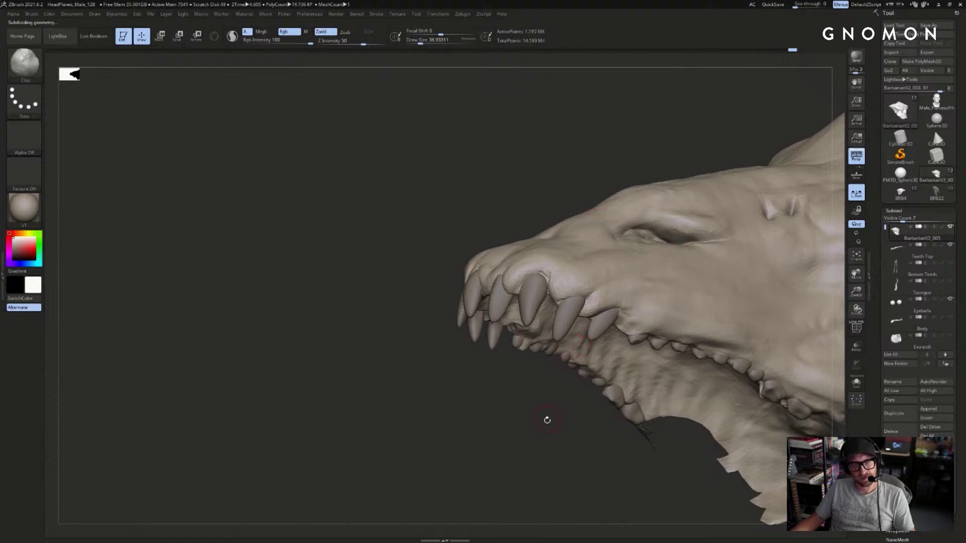
left_click_drag(547, 417, 577, 352)
key("alt+s")
key("b")
key("m")
key("v")
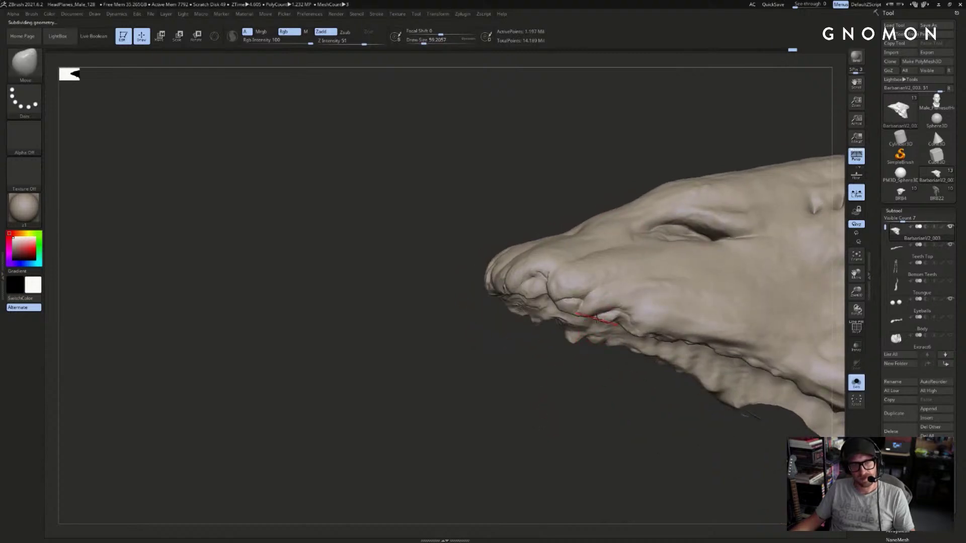
key("alt+s")
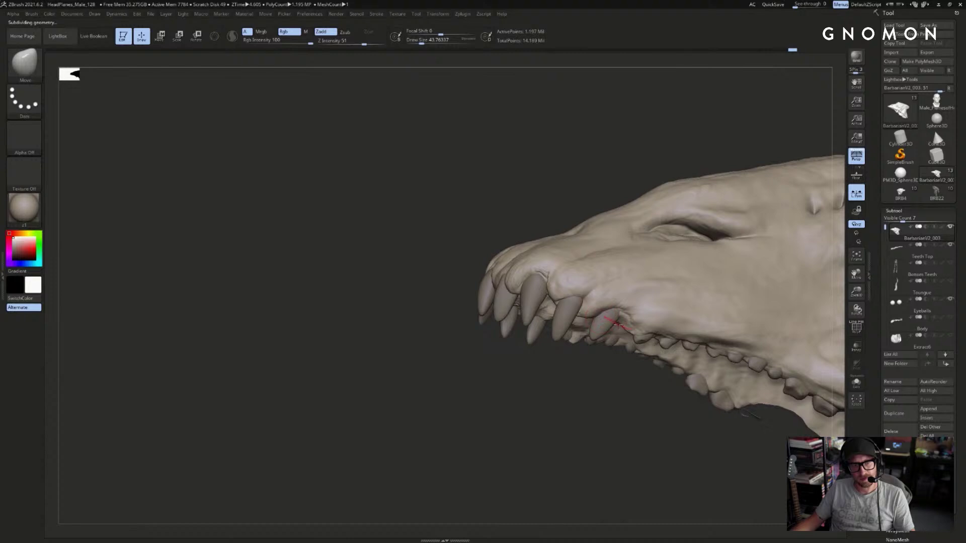
- Select the Teeth Top subtool and shift the rearmost upper fang into its socket with the Move Topological brush
left_click(600, 351, "alt")
key("b")
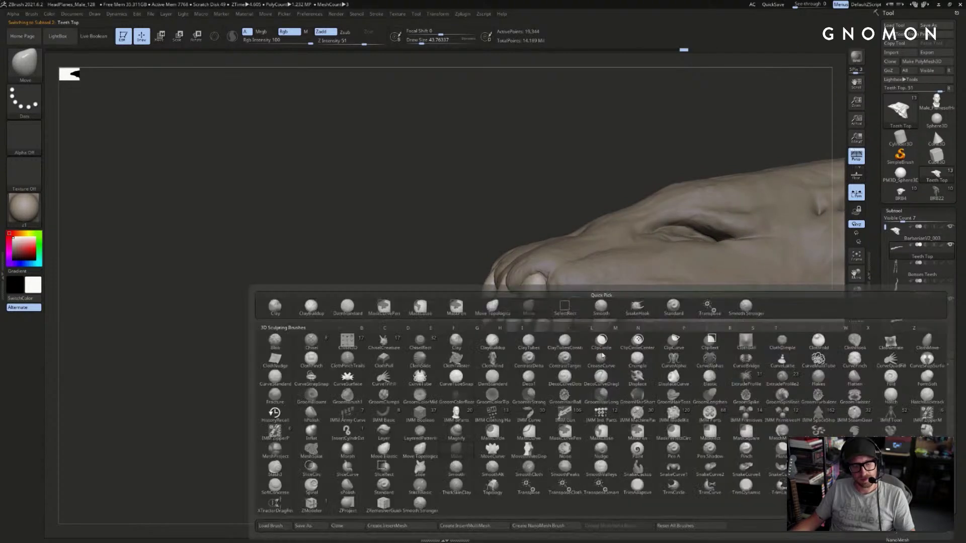
key("m")
key("t")
key("s")
left_click_drag(600, 333, 607, 333)
left_click_drag(617, 320, 622, 324)
key("s")
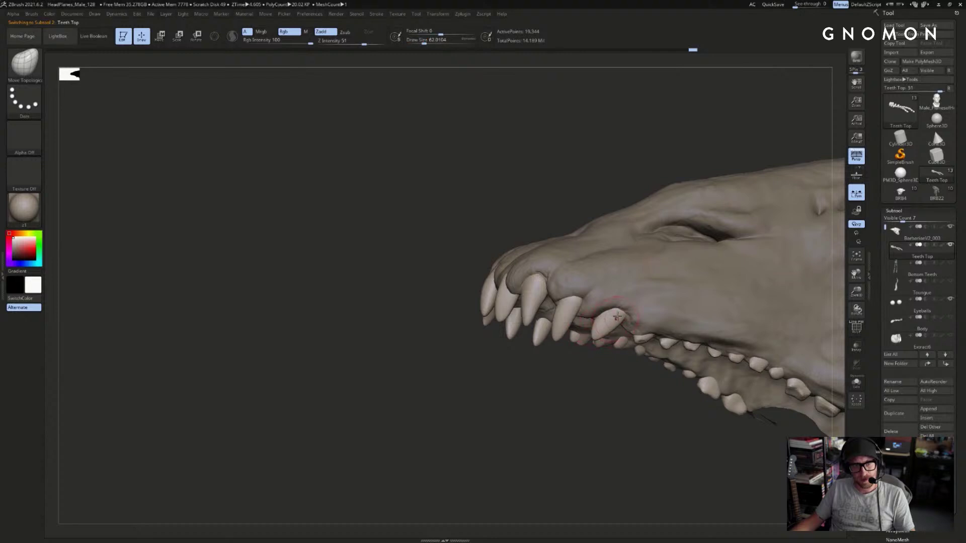
key("b")
key("s")
key("t")
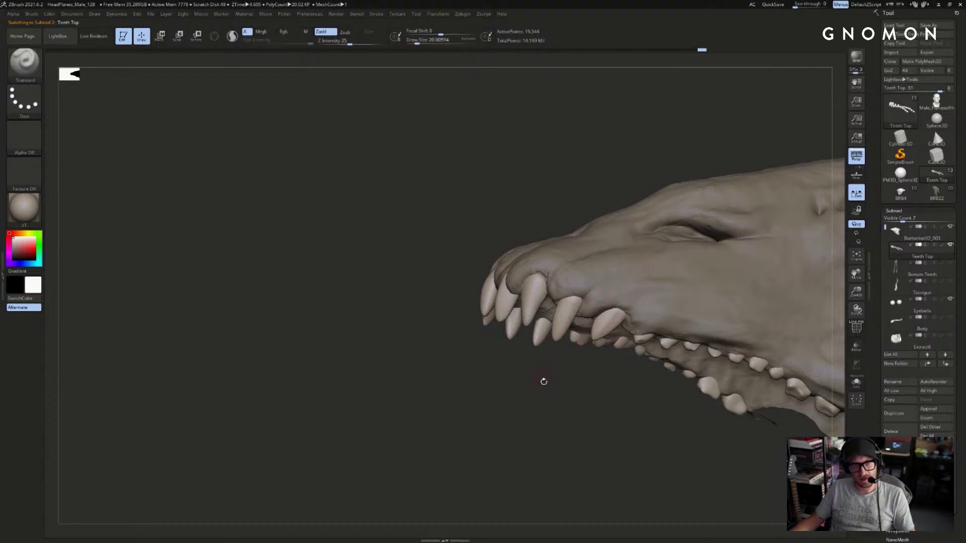
left_click_drag(541, 377, 557, 326)
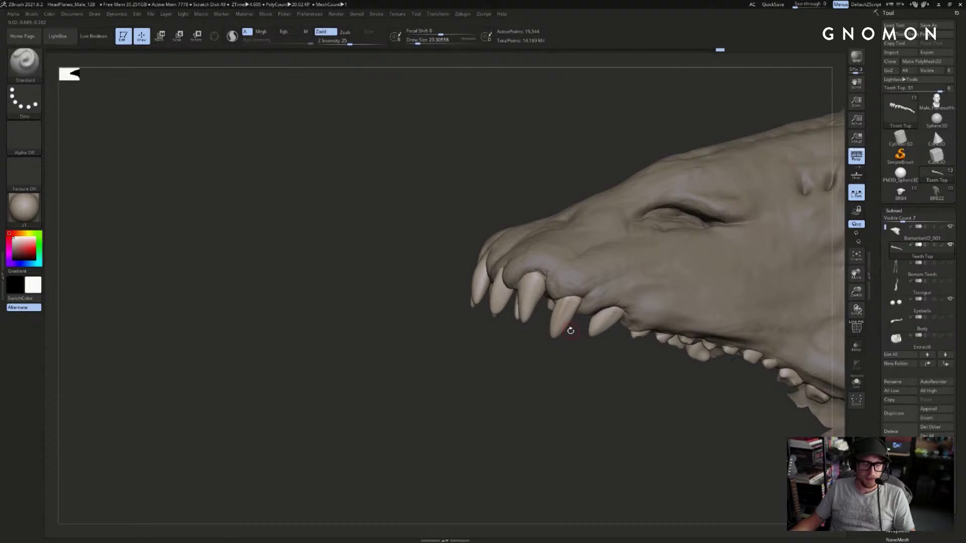
key("b")
key("s")
key("h")
left_click_drag(558, 365, 510, 348)
key("b")
key("s")
key("t")
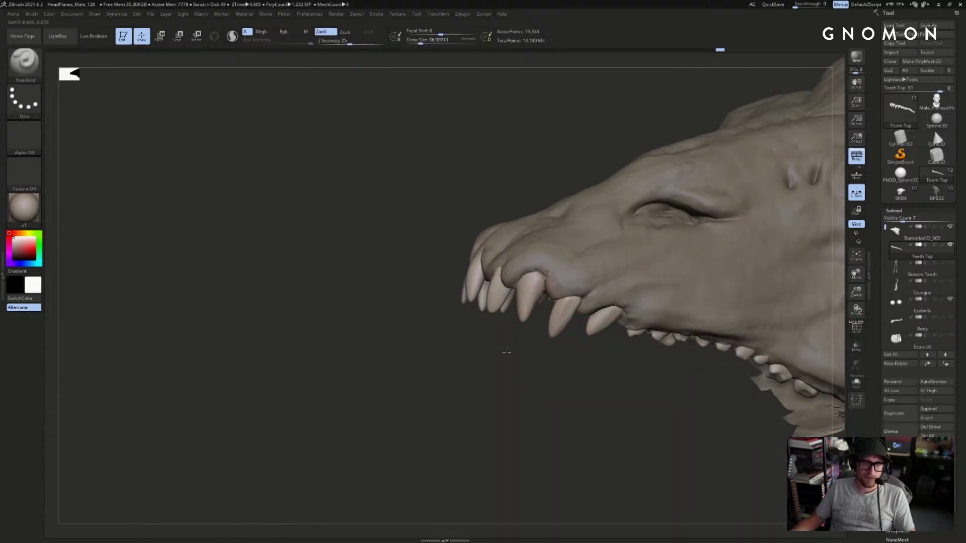
- Adjust the large upper fang below the nostril with the Move Topological brush at a draw size of about 116
key("b")
key("m")
key("t")
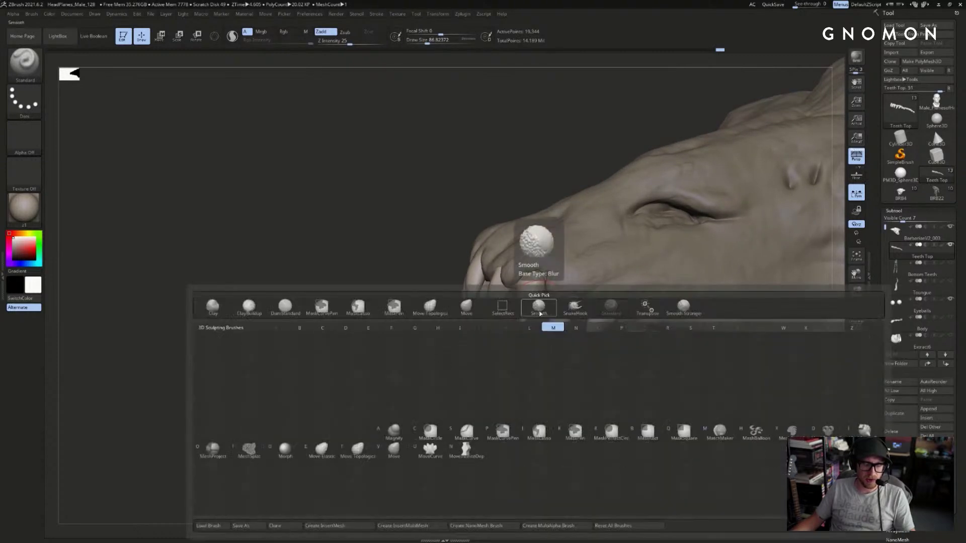
key("s")
left_click_drag(539, 307, 543, 307)
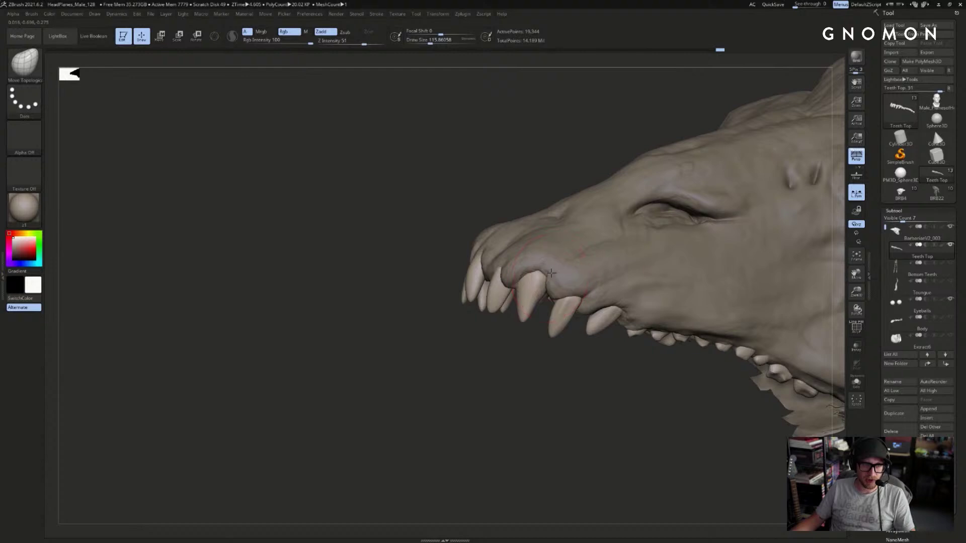
mouse_move(496, 379)
left_mouse_down()
mouse_move(509, 397)
mouse_move(511, 456)
mouse_move(535, 427)
mouse_move(549, 372)
mouse_move(535, 313)
left_mouse_up()
- Shape the front upper fangs with the Standard brush at a draw size of about 33
key("b")
key("s")
key("t")
key("s")
mouse_move(525, 375)
left_mouse_down()
mouse_move(560, 394)
mouse_move(533, 371)
mouse_move(501, 394)
mouse_move(537, 342)
left_mouse_up()
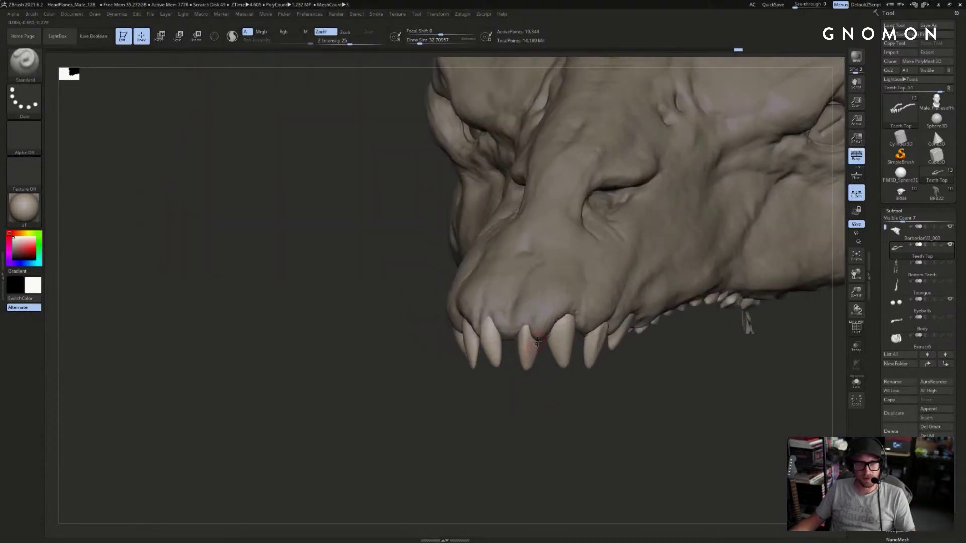
left_click_drag(535, 407, 523, 359)
left_click_drag(568, 417, 603, 306)
- Solo the Teeth Top subtool, then smooth and refine the exposed front fangs with the Standard brush
key("ctrl+shift+s")
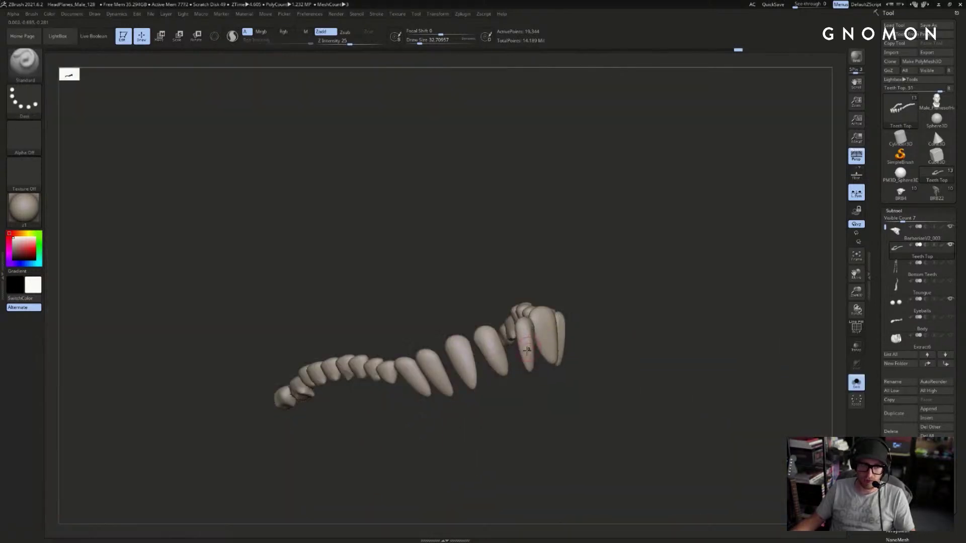
left_click_drag(534, 403, 560, 403)
left_click_drag(525, 347, 526, 356, "shift")
mouse_move(555, 404)
left_mouse_down()
mouse_move(519, 402)
mouse_move(503, 355)
mouse_move(504, 292)
mouse_move(496, 334)
mouse_move(507, 291)
mouse_move(491, 366)
left_mouse_up()
key("ctrl+shift+s")
key("ctrl+shift+s")
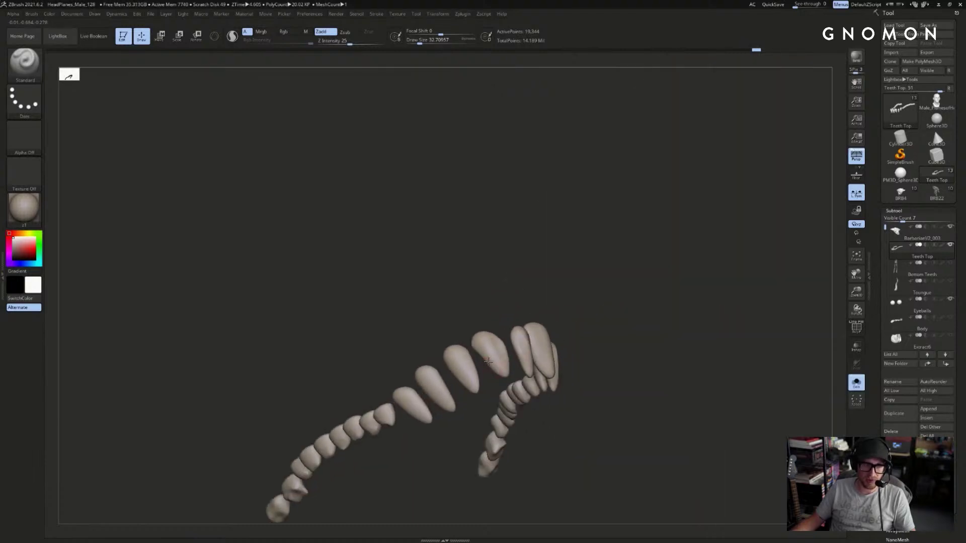
left_click_drag(505, 289, 470, 307)
left_click_drag(495, 373, 476, 398)
left_click_drag(471, 338, 504, 310)
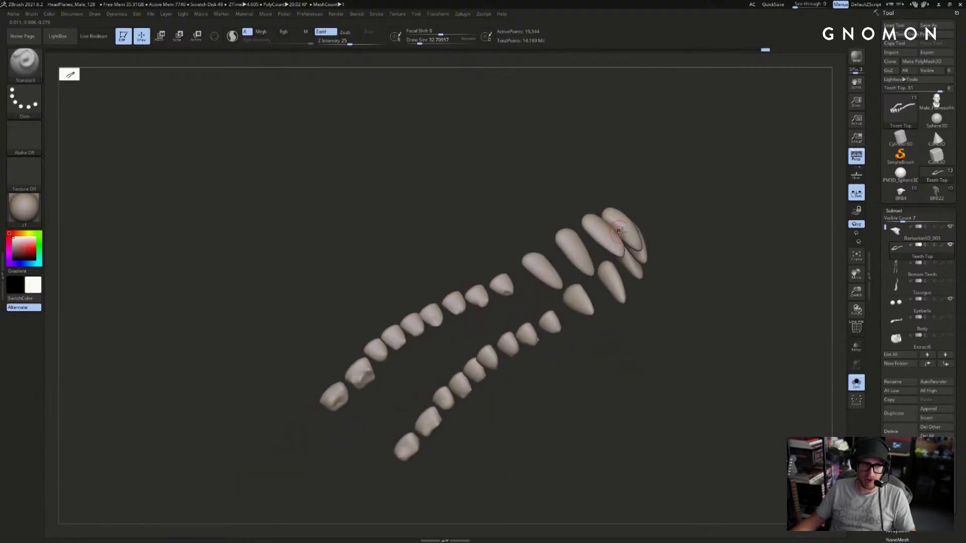
left_click_drag(617, 232, 573, 321, "alt")
left_click_drag(609, 243, 559, 256)
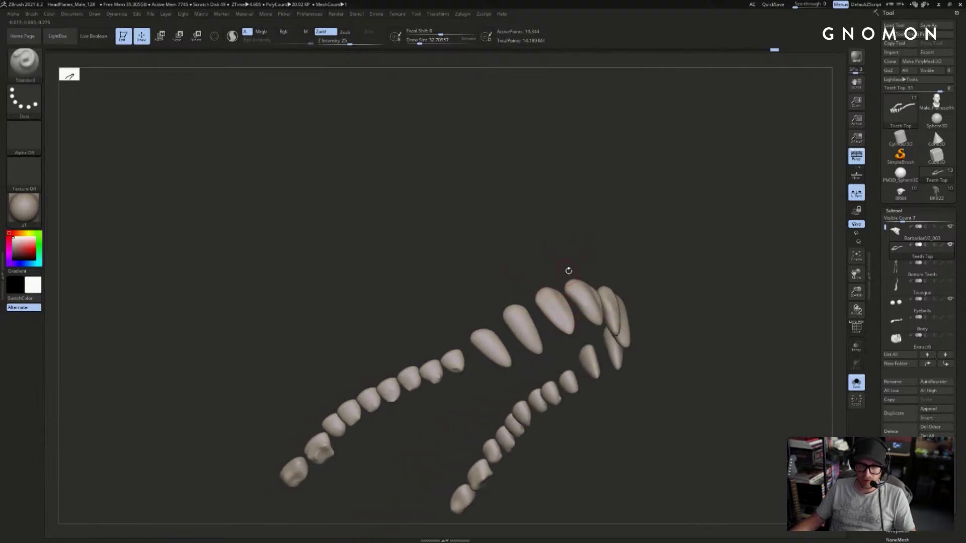
- Round out the isolated upper fangs with Standard brush strokes at a draw size of about 39, and turn Solo off
key("s")
left_click(617, 254)
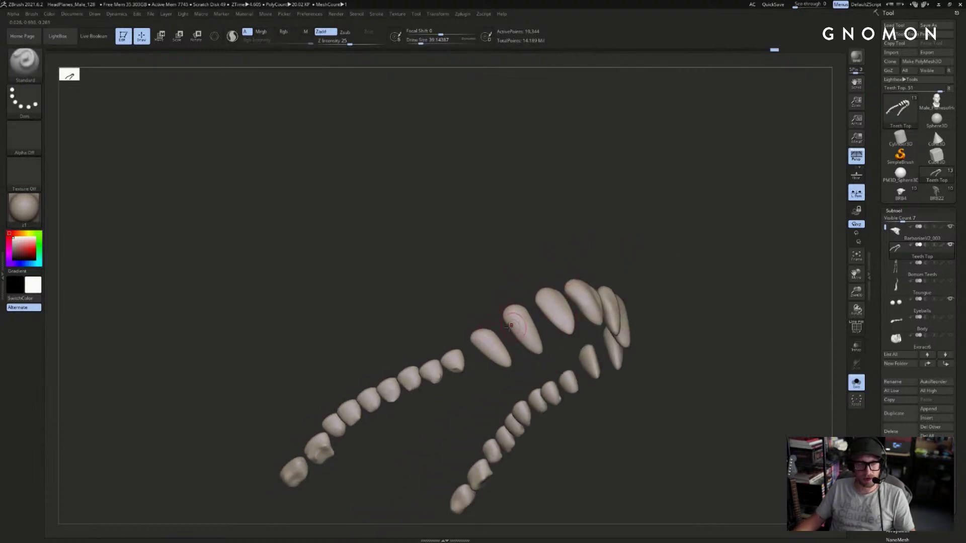
left_click_drag(514, 328, 574, 321)
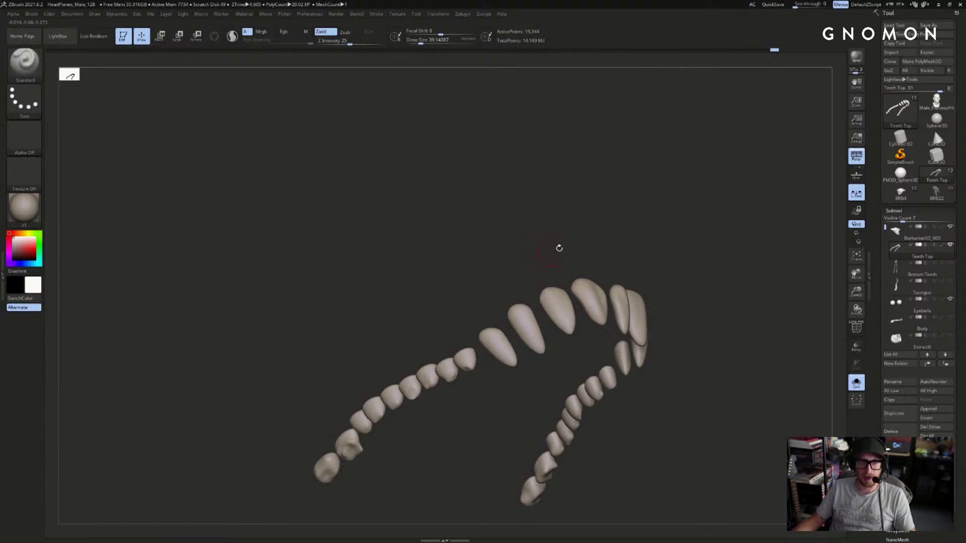
left_click_drag(559, 248, 516, 312)
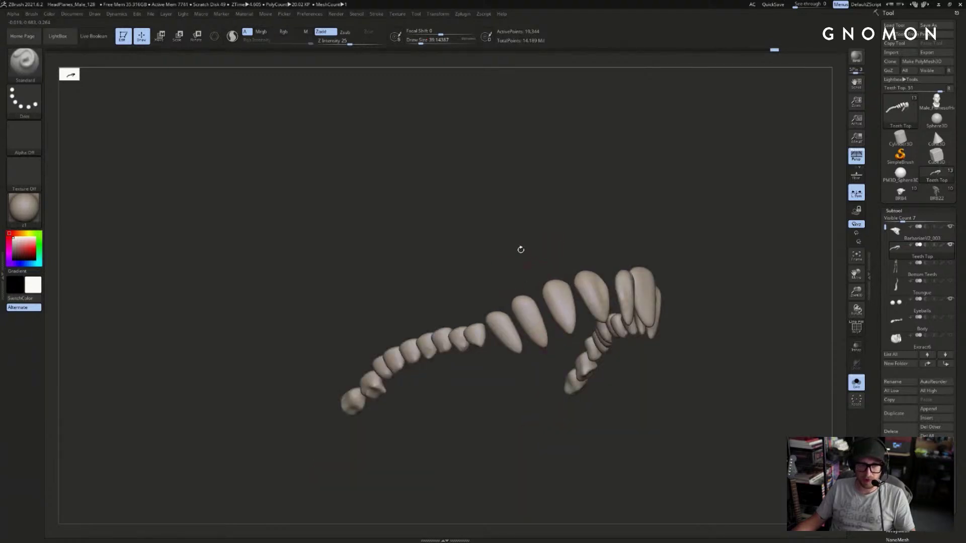
mouse_move(503, 270)
left_mouse_down()
mouse_move(523, 282)
mouse_move(540, 320)
left_mouse_up()
key("ctrl")
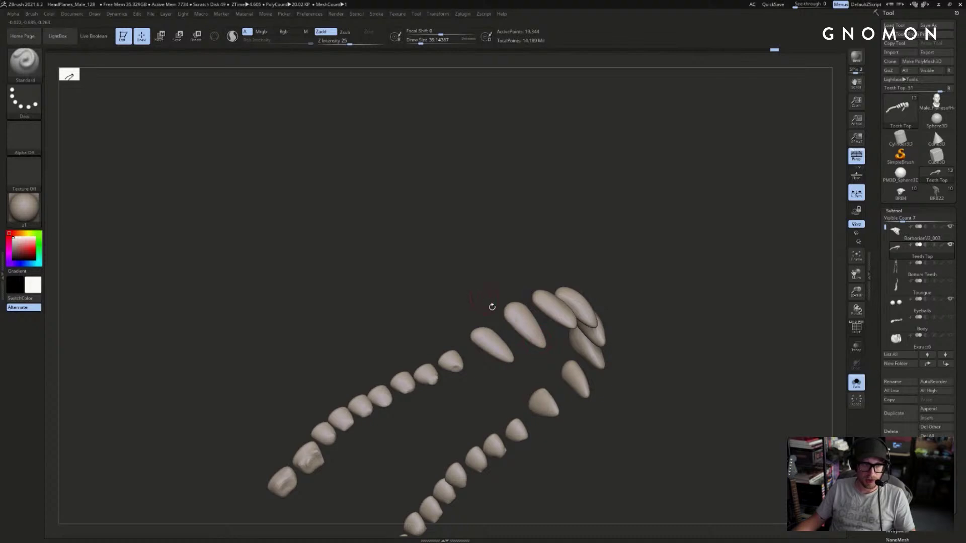
left_click_drag(500, 277, 572, 313)
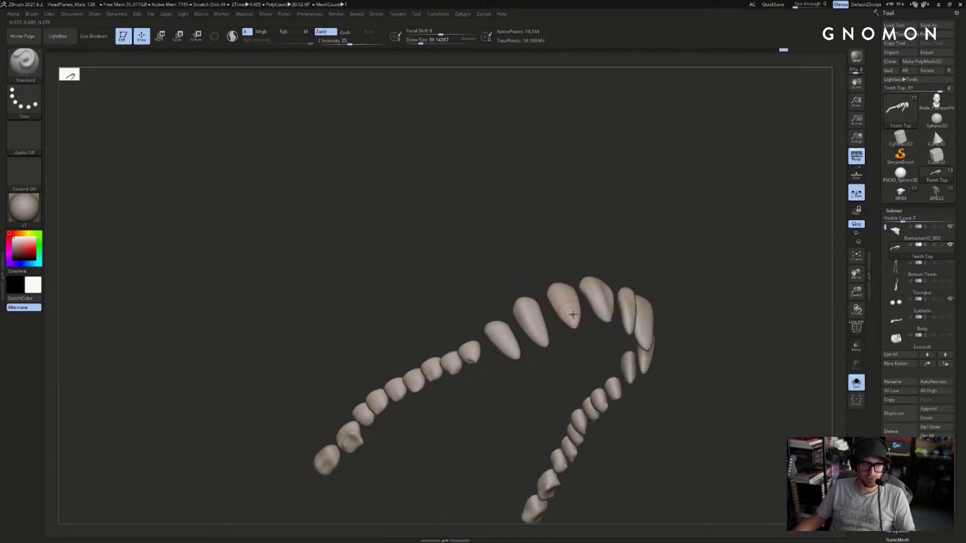
left_click_drag(536, 235, 503, 355)
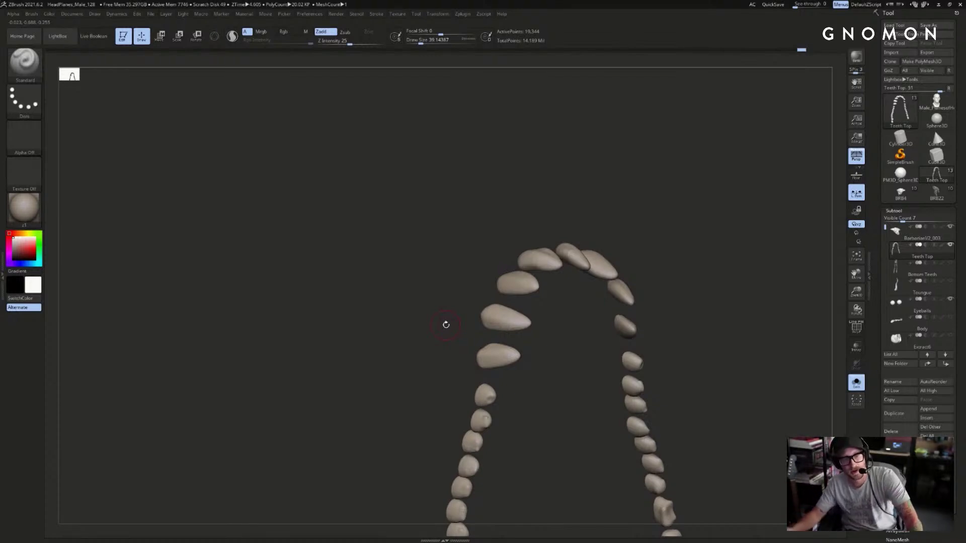
left_click_drag(744, 286, 676, 371)
left_click(856, 383)
- Work over the upper side fangs with the ClayBuildup brush at a draw size of about 29
key("b")
key("c")
key("b")
key("s")
mouse_move(533, 365)
left_mouse_down()
mouse_move(570, 399)
mouse_move(557, 371)
mouse_move(589, 365)
left_mouse_up()
key("s")
key("s")
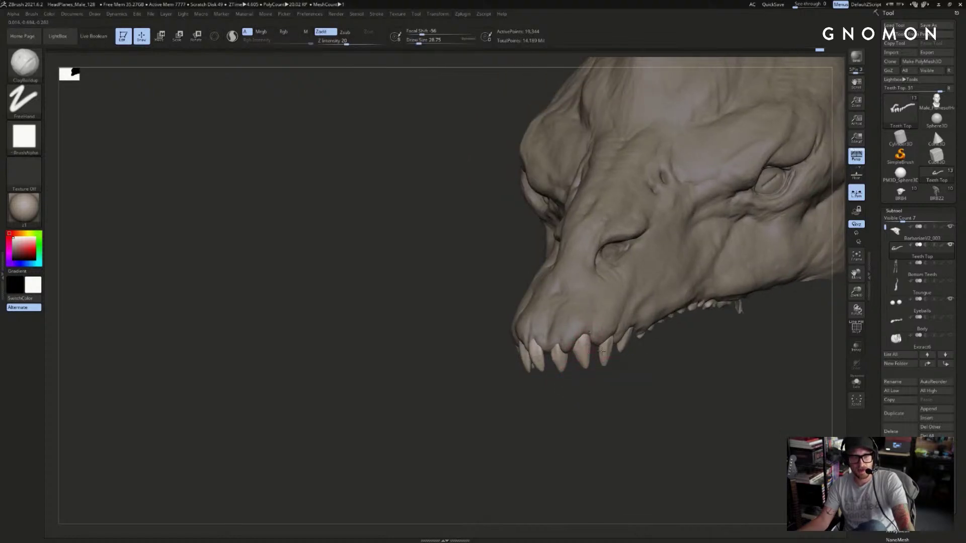
- Pull the upper side fang into shape with the SnakeHook brush
left_click_drag(617, 390, 639, 408)
key("b")
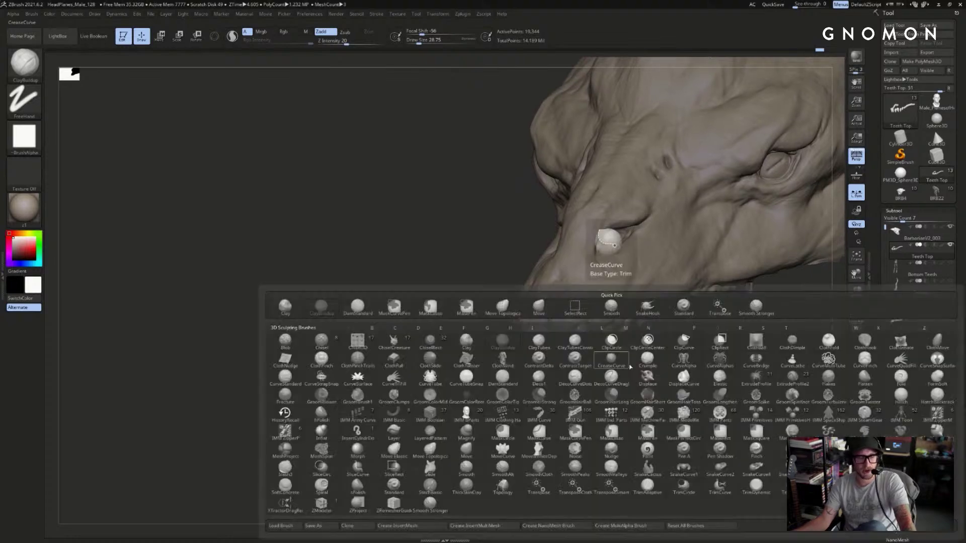
key("s")
key("h")
key("s")
left_click_drag(614, 351, 603, 343)
key("s")
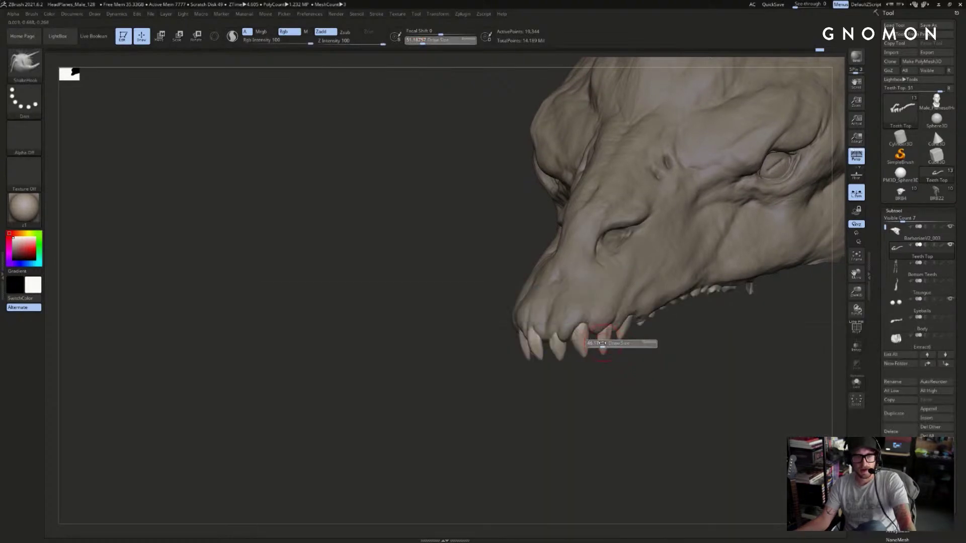
mouse_move(603, 348)
left_mouse_down()
mouse_move(629, 368)
mouse_move(603, 367)
mouse_move(597, 353)
mouse_move(619, 363)
left_mouse_up()
- Refine the upper fangs on both sides of the snout with the Standard brush
key("b")
key("m")
key("v")
key("b")
key("s")
key("t")
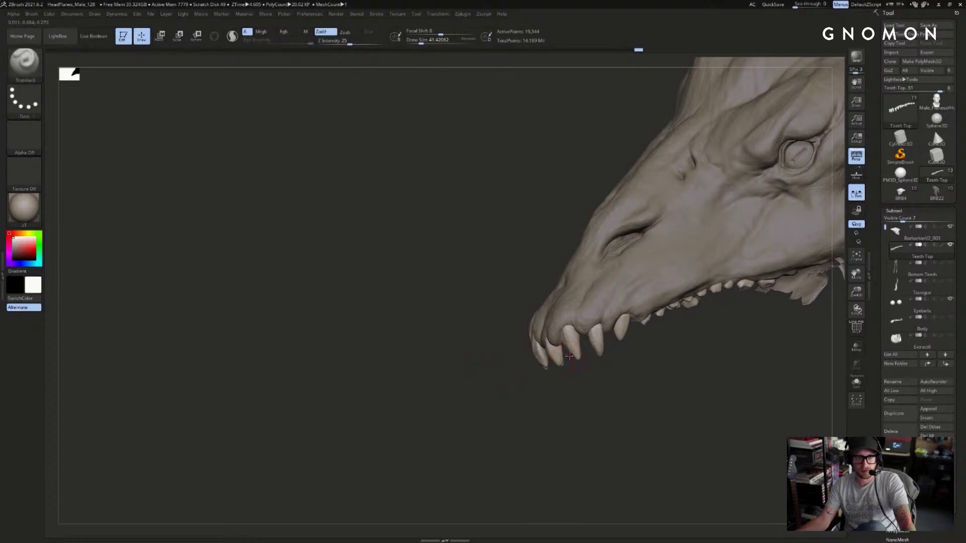
left_click_drag(470, 379, 533, 363)
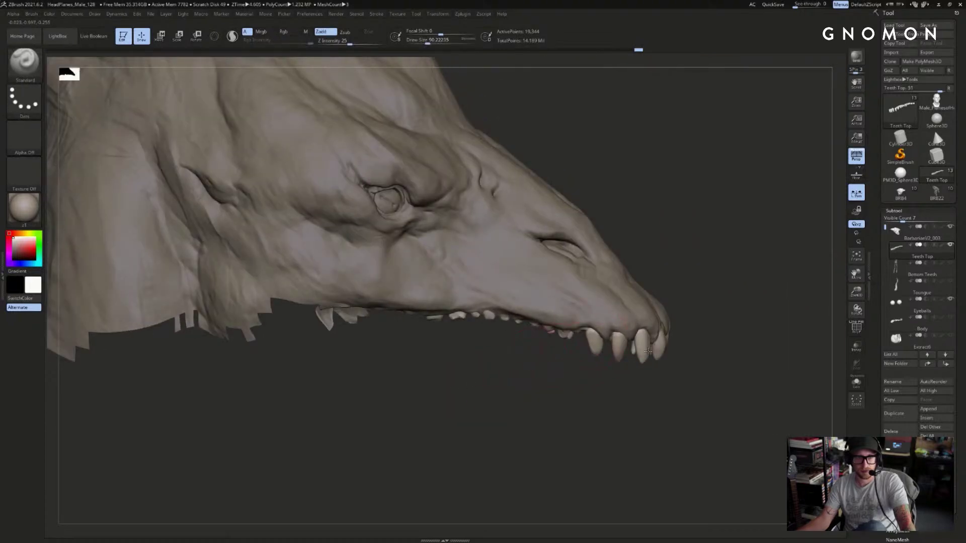
left_click_drag(625, 348, 689, 360)
left_click_drag(707, 409, 731, 368, "alt")
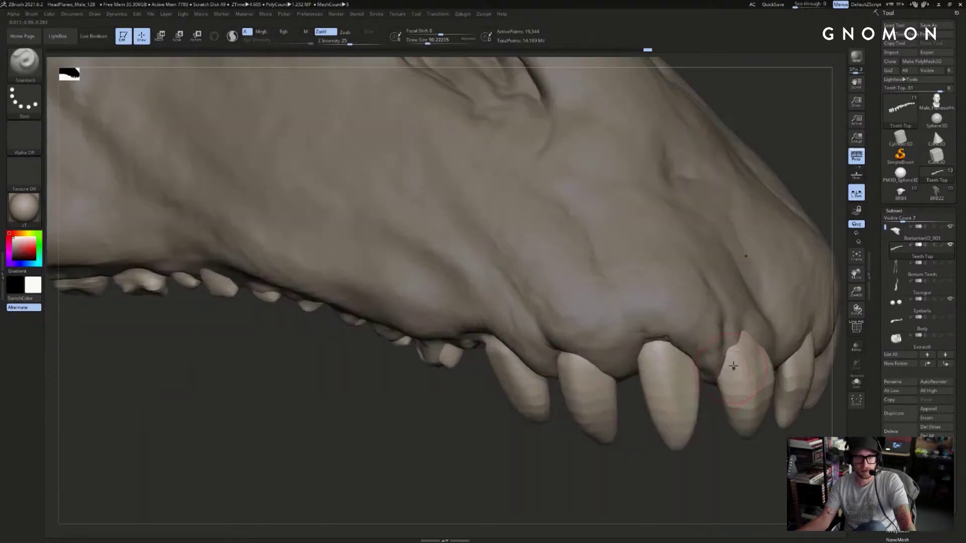
- Select the head mesh and unhide its lower jaw, and make Teeth Top the active subtool again
key("f")
right_click_drag(793, 342, 757, 310, "ctrl")
left_click(675, 389, "alt")
left_click(764, 376, "ctrl+shift")
mouse_move(764, 376)
left_mouse_down("shift")
mouse_move(766, 383)
mouse_move(702, 249)
mouse_move(659, 247)
mouse_move(565, 371)
left_mouse_up("shift")
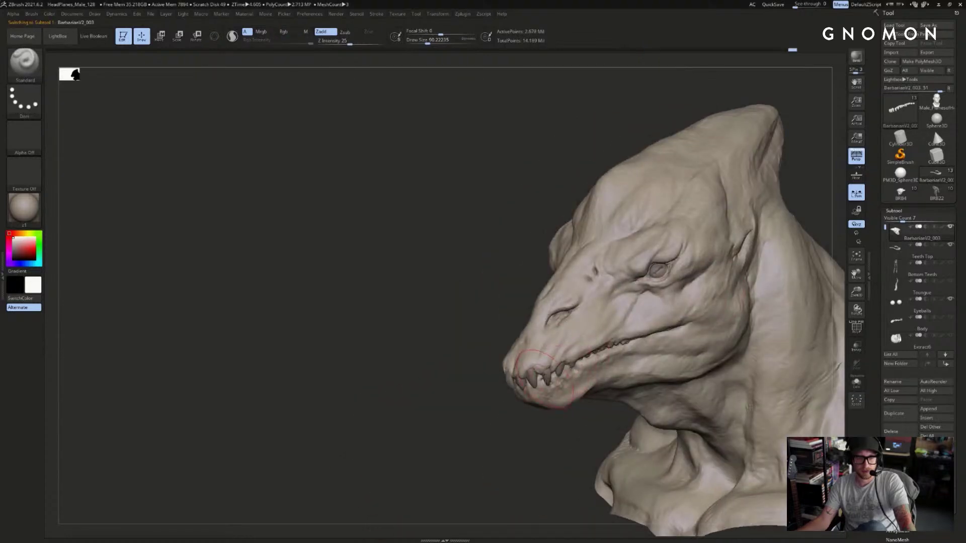
left_click(545, 379, "alt")
left_click_drag(497, 422, 548, 381)
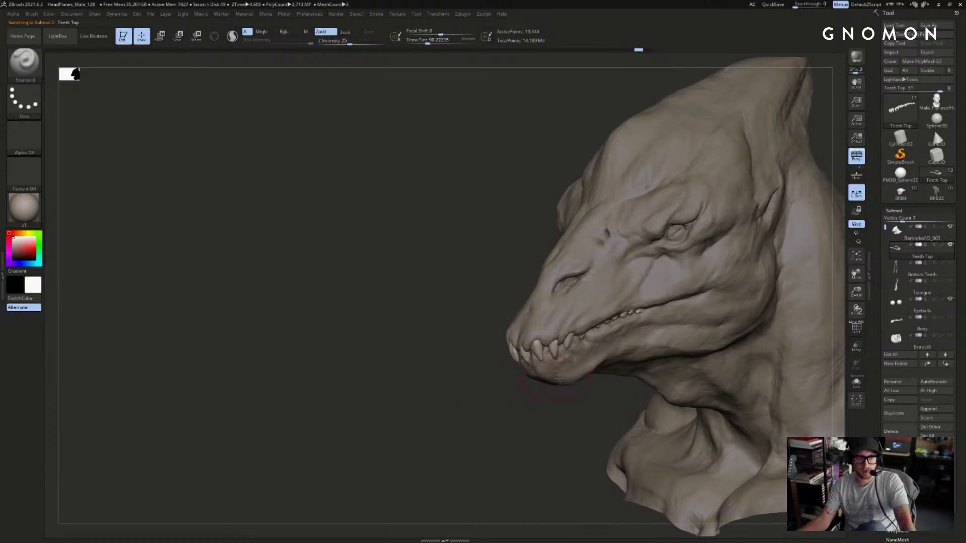
- Show the Bottom Teeth subtool, then select the head mesh and hide its upper part to expose the lower jaw
left_click(893, 267)
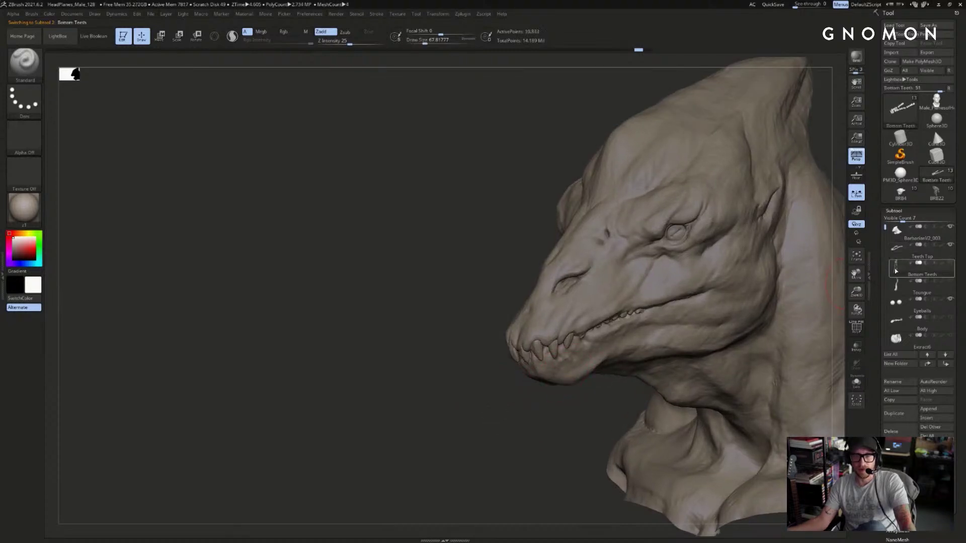
left_click(605, 299, "alt")
left_click(605, 361, "ctrl+shift")
left_click_drag(524, 418, 513, 465, "alt")
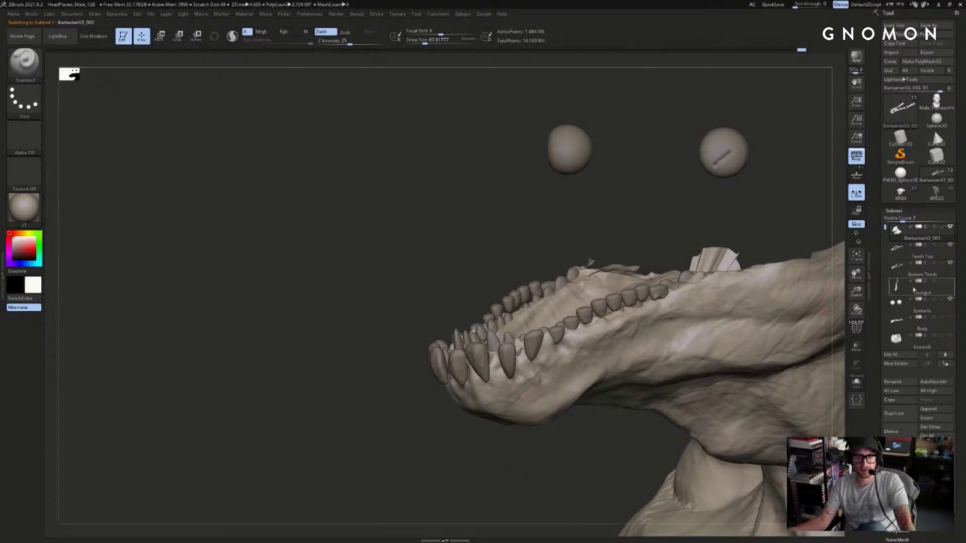
left_click_drag(612, 449, 649, 484)
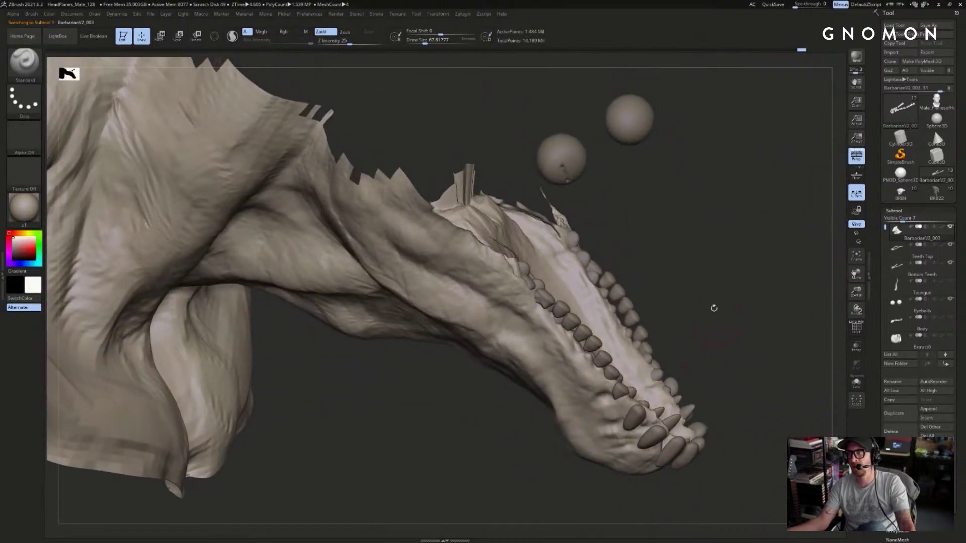
left_click_drag(808, 300, 676, 302)
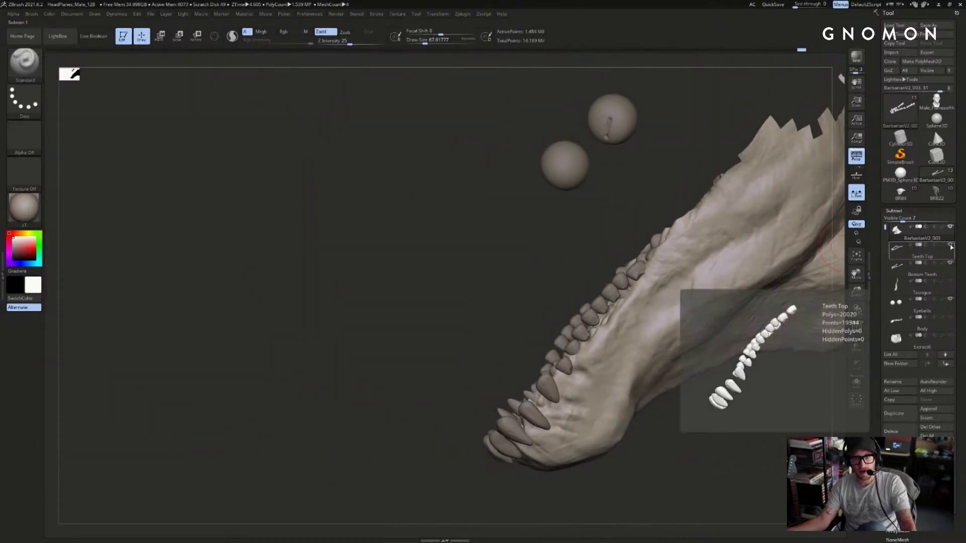
- Hide the Teeth Top subtool and drop the head mesh to a lower subdivision level
left_click(949, 244)
left_click_drag(746, 443, 825, 453)
left_click_drag(714, 322, 759, 404)
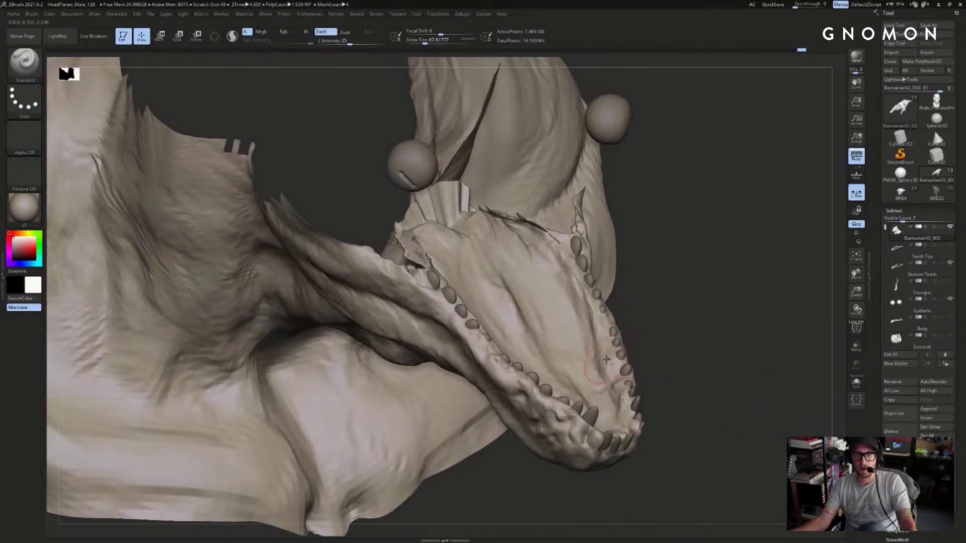
mouse_move(716, 340)
left_mouse_down()
mouse_move(771, 211)
mouse_move(784, 352)
mouse_move(783, 279)
mouse_move(757, 271)
mouse_move(599, 396)
left_mouse_up()
key("shift")
key("shift+d")
key("shift+d")
key("shift+d")
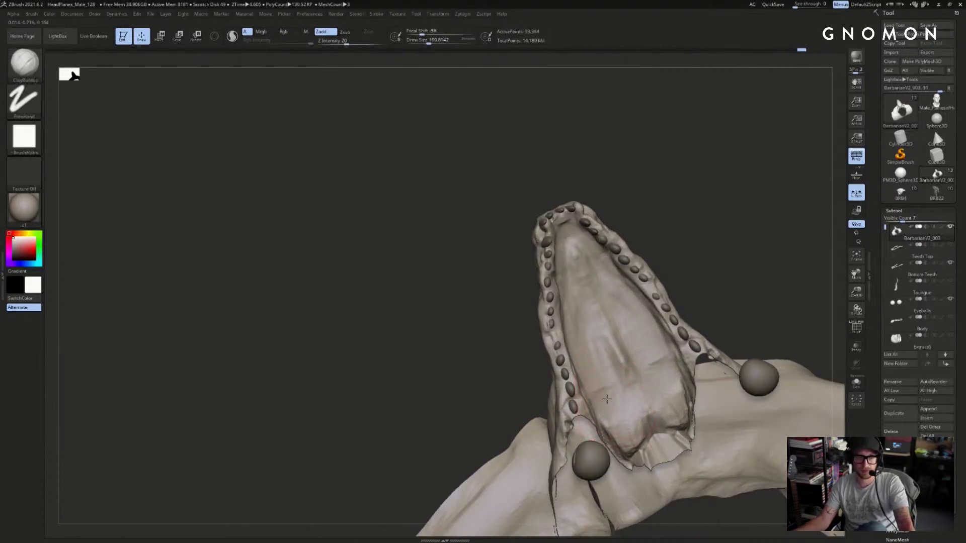
- Build up the inner gum behind the lower front teeth with the ClayBuildup brush at a draw size of about 101
left_click_drag(566, 264, 606, 256)
mouse_move(679, 221)
left_mouse_down()
mouse_move(690, 255)
mouse_move(685, 221)
left_mouse_up()
mouse_move(579, 267)
left_mouse_down()
mouse_move(553, 258)
mouse_move(545, 232)
left_mouse_up()
mouse_move(697, 234)
left_mouse_down()
mouse_move(706, 189)
mouse_move(683, 225)
left_mouse_up()
mouse_move(682, 226)
right_mouse_down("alt")
mouse_move(682, 287)
mouse_move(685, 240)
right_mouse_up("alt")
right_click_drag(748, 171, 746, 203)
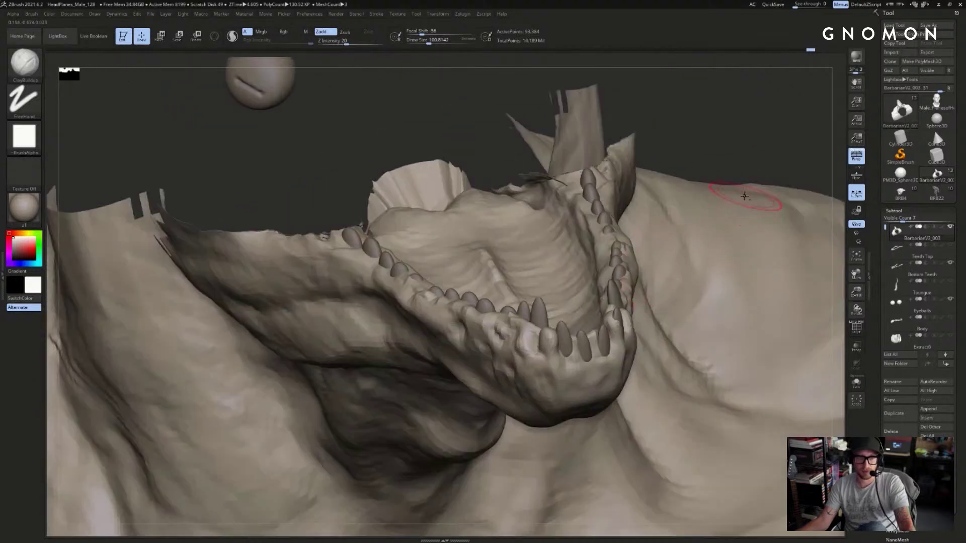
- Compare the lower teeth with their gum sockets from the front by toggling Solo on the head mesh
key("shift+s")
key("shift+s")
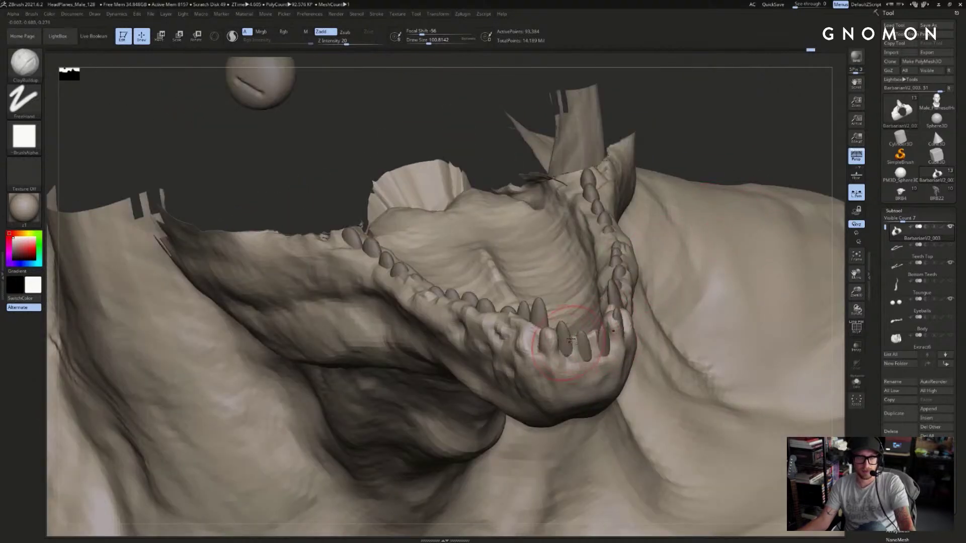
right_click_drag(754, 164, 763, 144, "shift")
right_click_drag(684, 156, 606, 291)
key("shift+s")
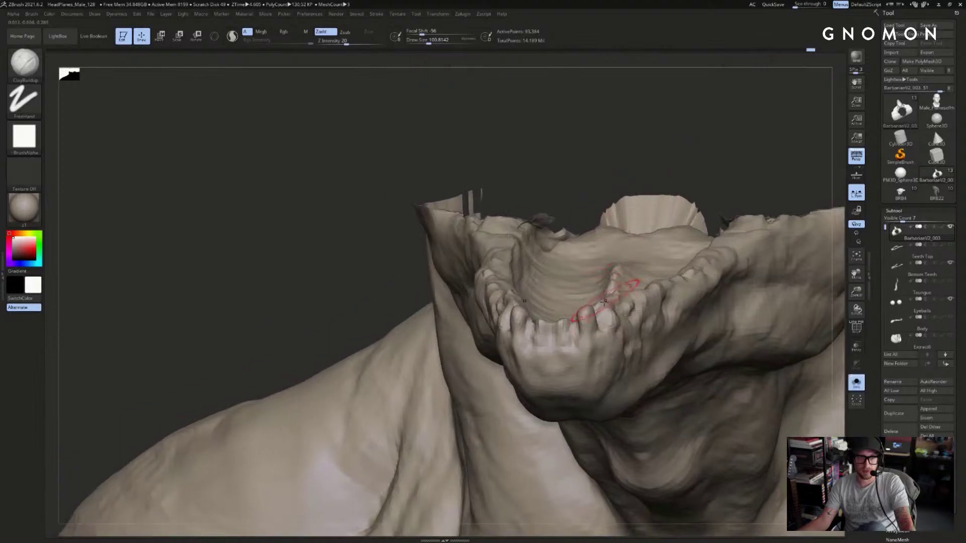
key("s")
left_click_drag(594, 312, 587, 319)
key("shift+s")
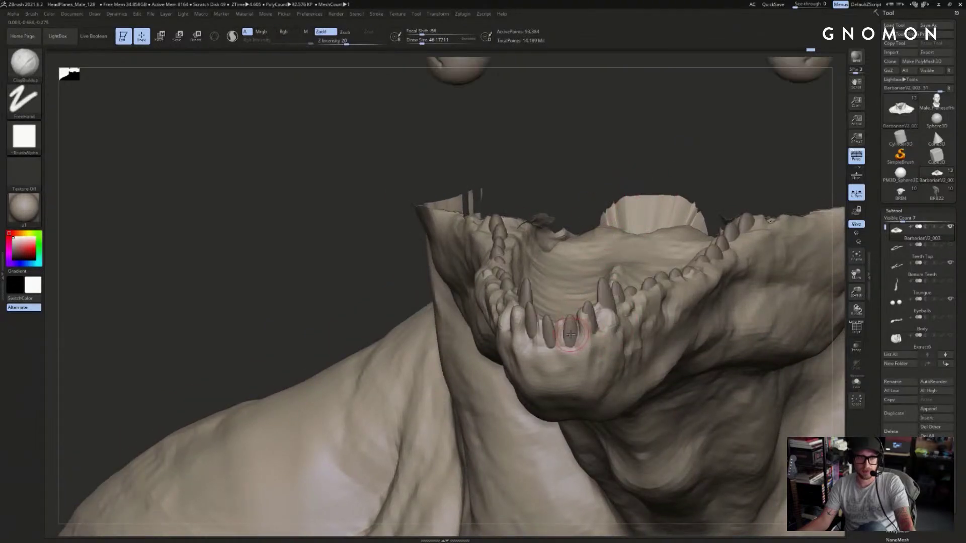
right_click_drag(571, 320, 747, 165)
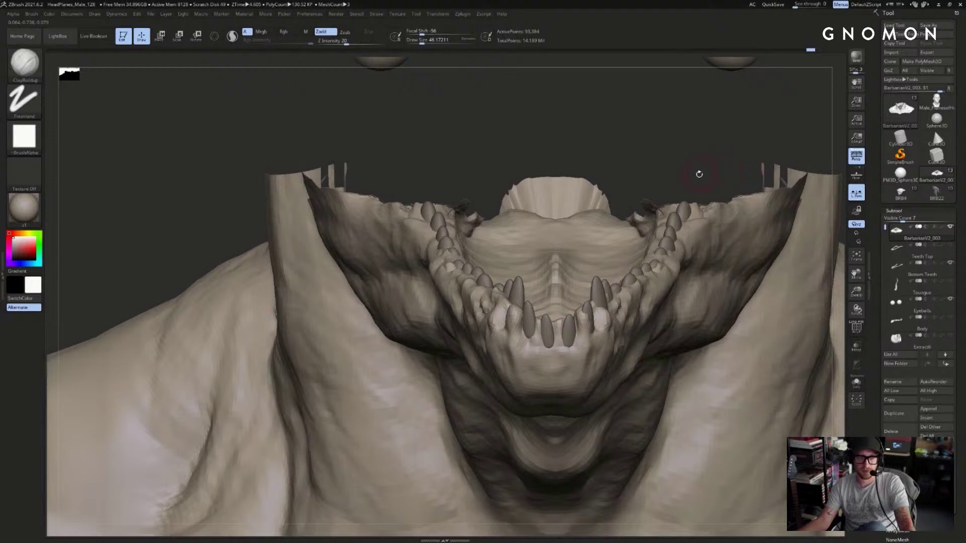
key("shift+s")
key("shift+s")
- Mask one half of the Bottom Teeth, invert the mask to shift that half outward, and clear the mask before reselecting the head mesh
left_click(546, 333, "alt")
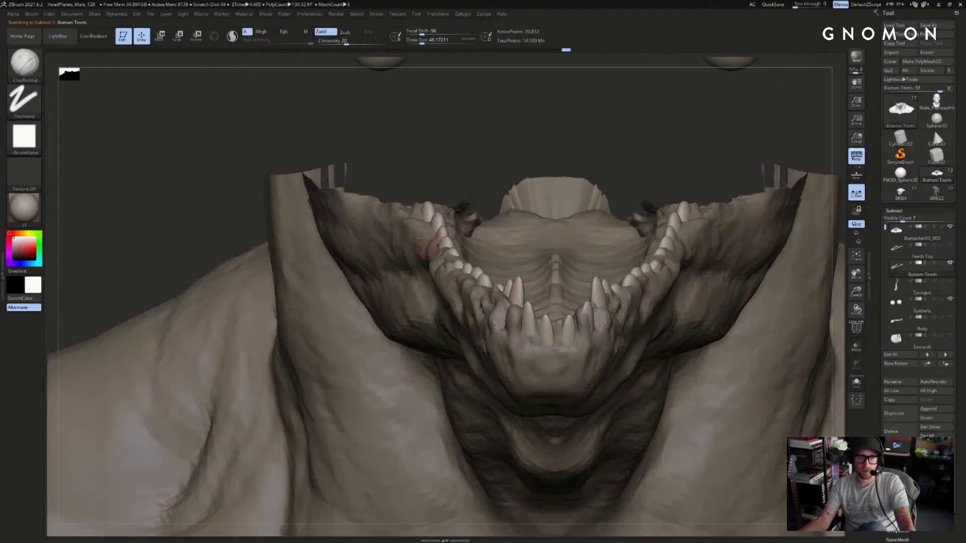
mouse_move(355, 142)
left_mouse_down("ctrl")
mouse_move(550, 383)
mouse_move(576, 386)
left_mouse_up("ctrl")
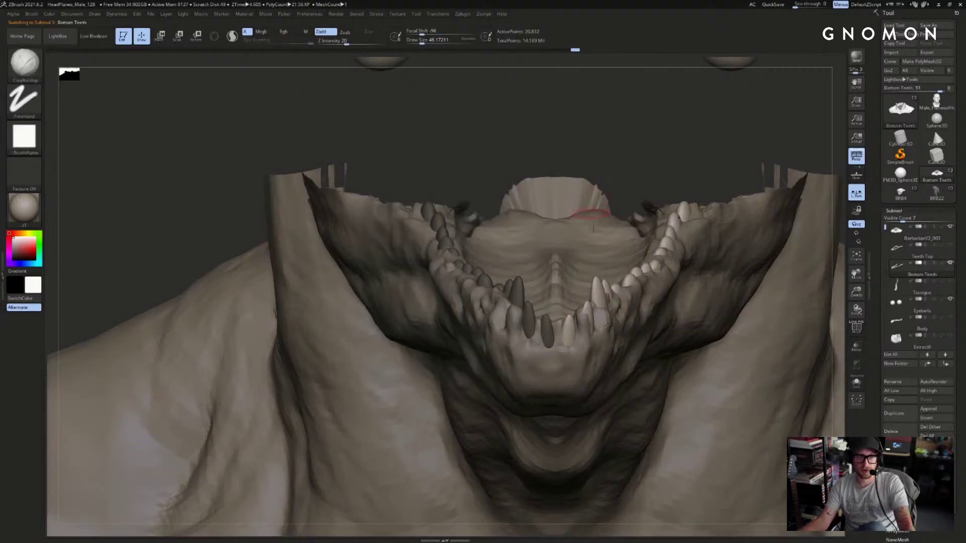
left_click(657, 165, "ctrl")
key("w")
mouse_move(656, 258)
left_mouse_down()
mouse_move(718, 253)
mouse_move(690, 261)
left_mouse_up()
left_click_drag(632, 142, 648, 173, "ctrl")
key("q")
left_click(575, 355, "alt")
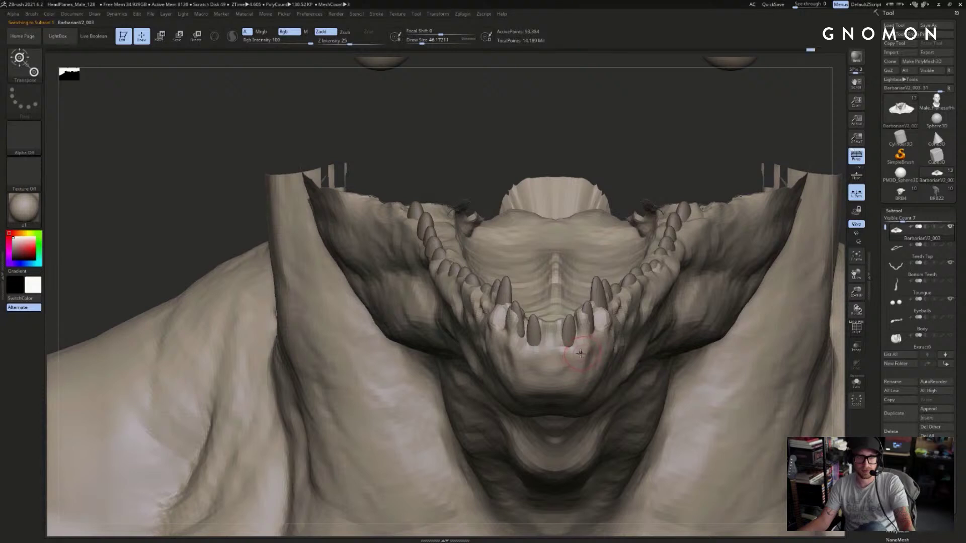
- Build up and smooth the gum ridge at the front tip of the lower jaw with ClayBuildup at a draw size of about 29
key("b")
key("c")
key("b")
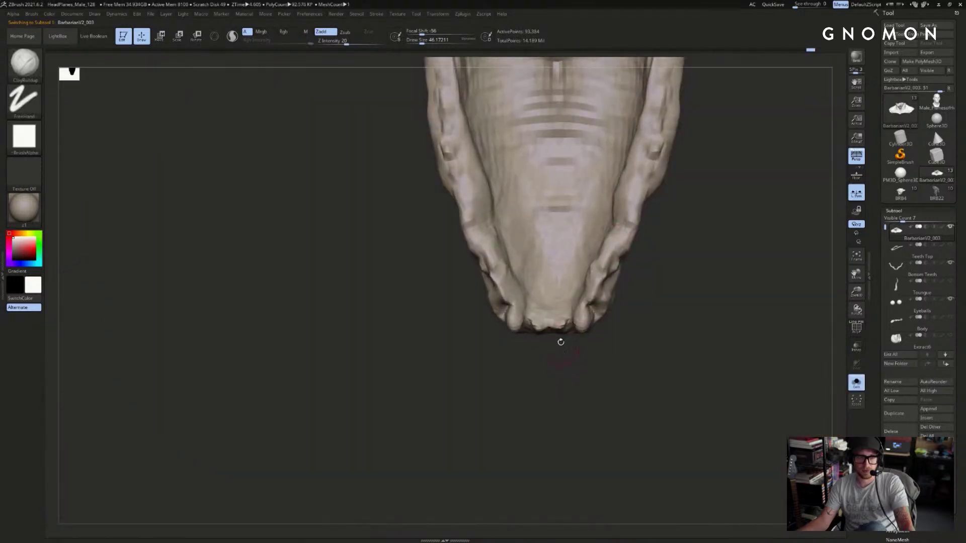
key("shift")
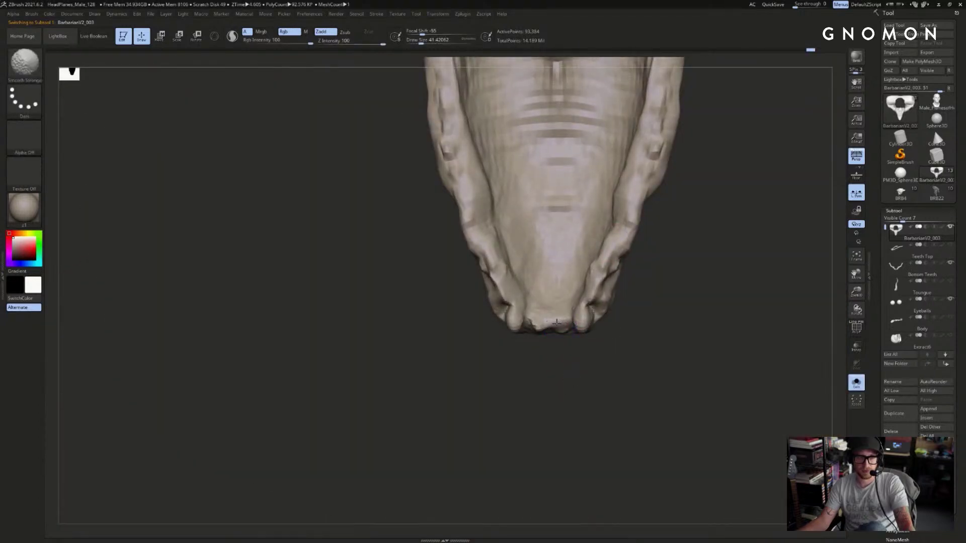
key("shift")
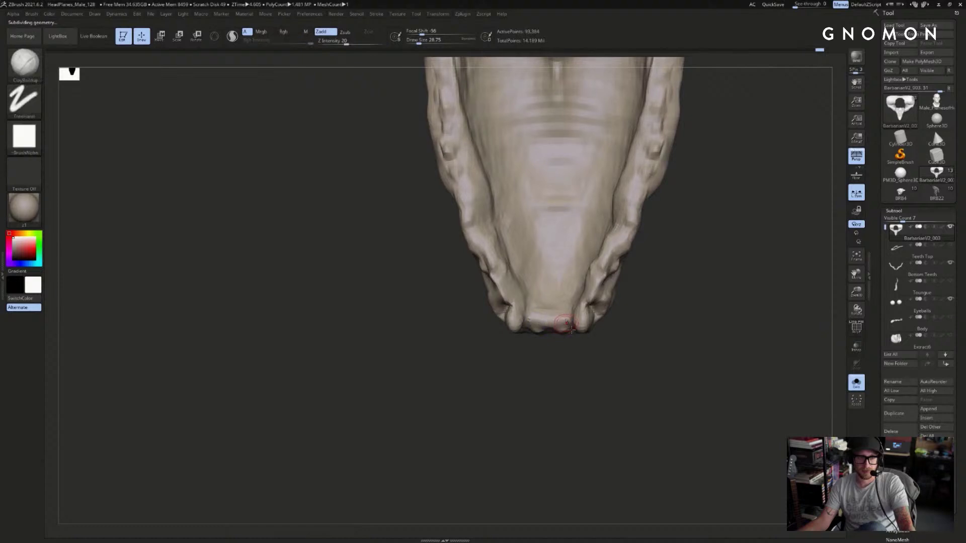
key("ctrl+z")
key("shift")
- Smooth the gum sockets of the large lower fangs on both sides of the jaw tip
left_click_drag(662, 325, 628, 347)
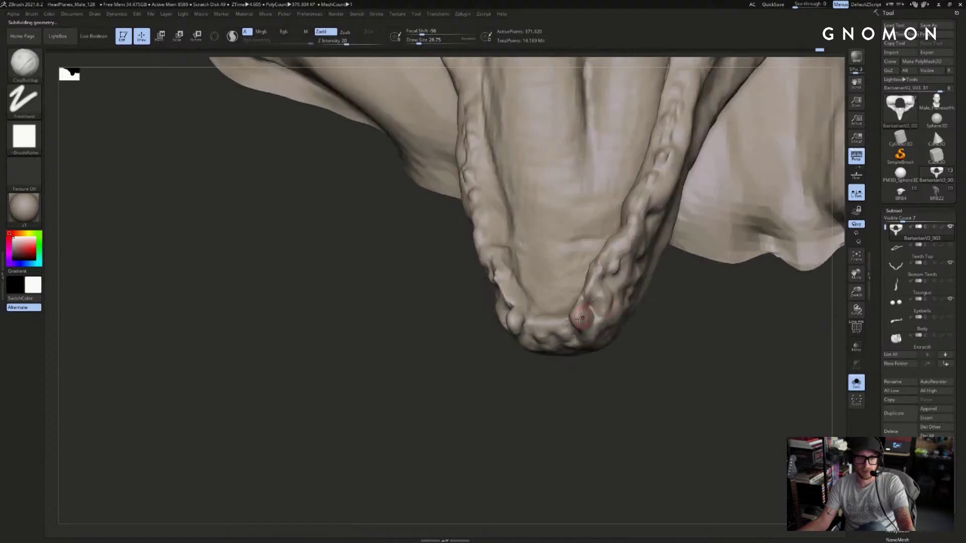
key("shift")
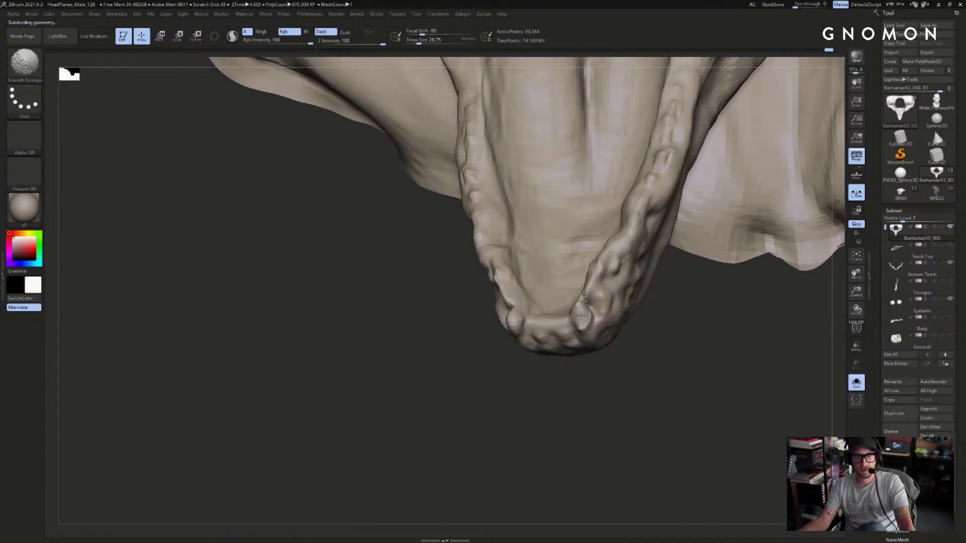
left_click_drag(519, 385, 507, 328)
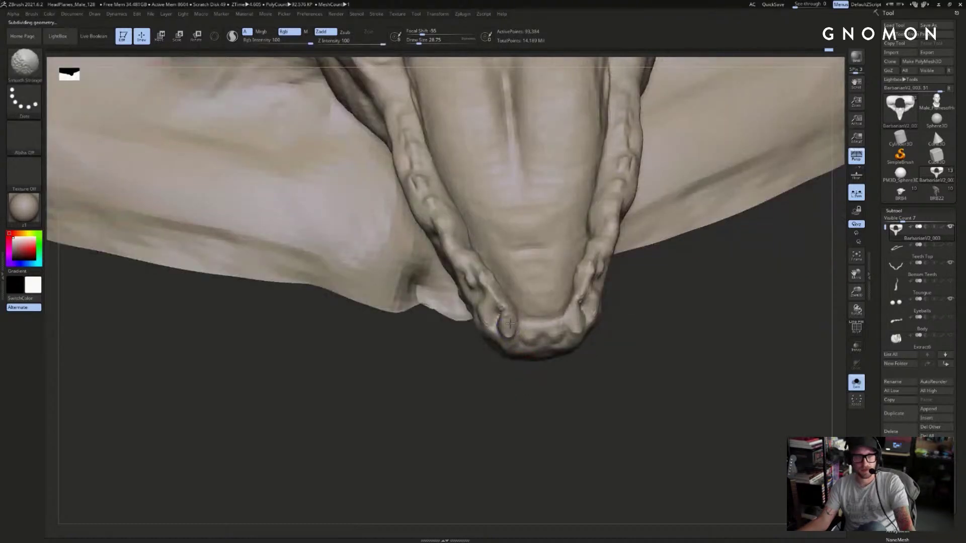
left_click_drag(647, 381, 632, 367)
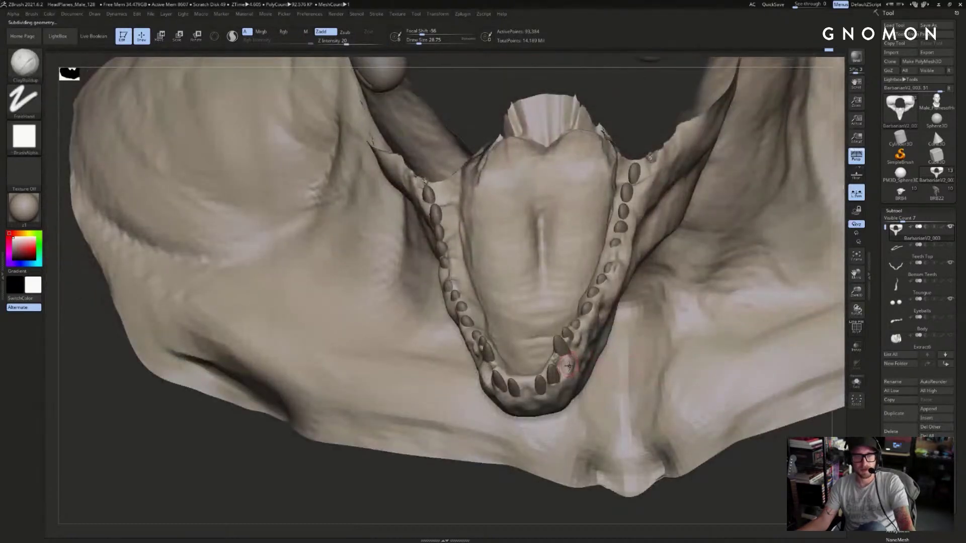
- Select the Bottom Teeth and reposition the large lower fangs in their sockets with the Move Topological brush
left_click_drag(559, 486, 469, 422)
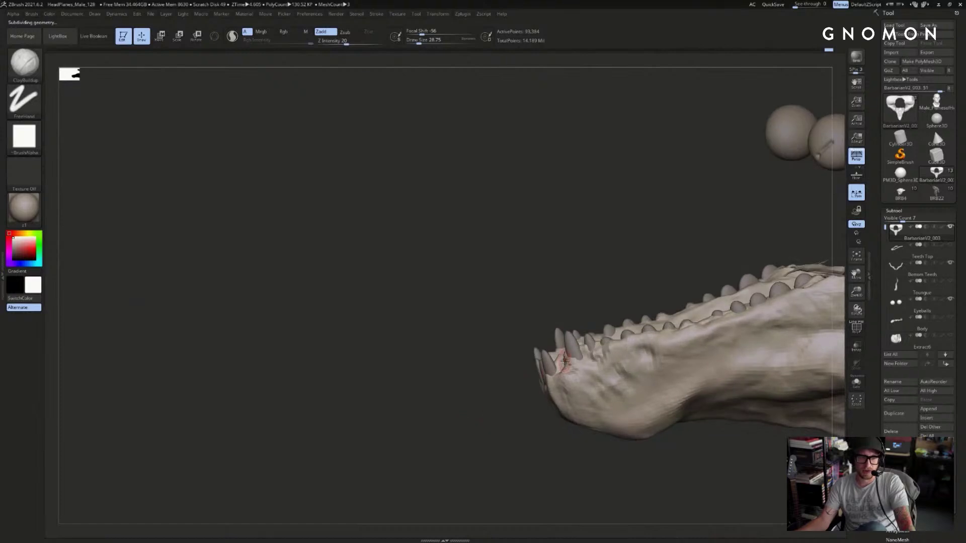
left_click(569, 343, "alt")
key("s")
key("b")
key("m")
key("v")
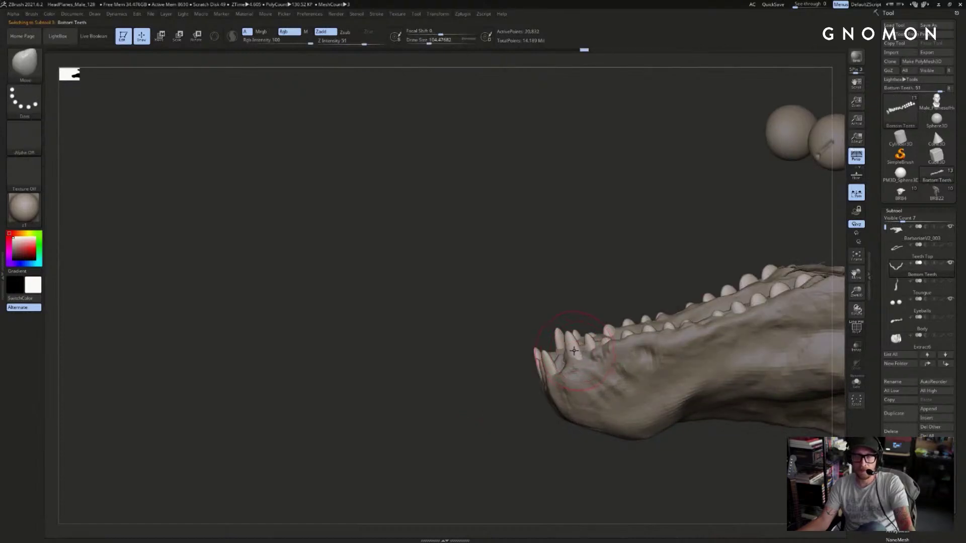
key("b")
key("m")
key("t")
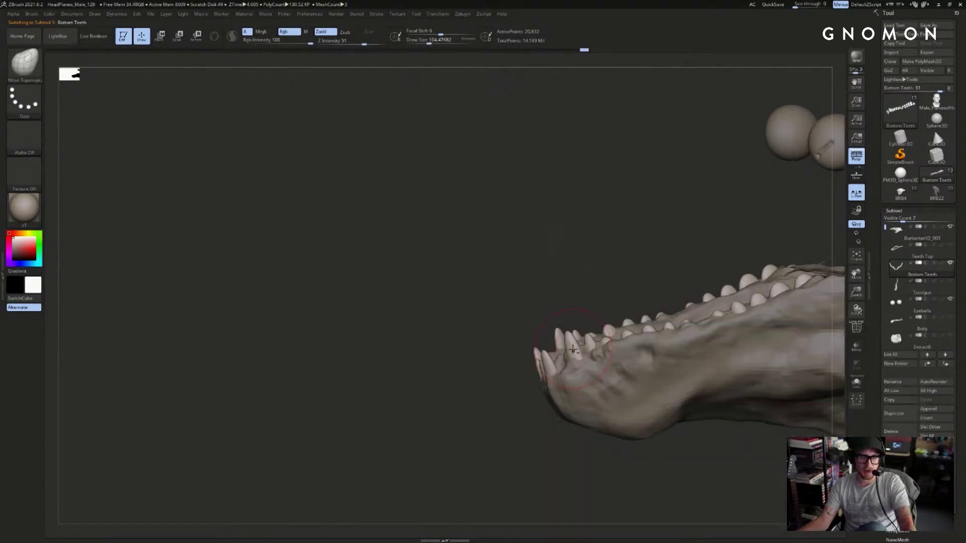
left_click_drag(359, 352, 495, 350)
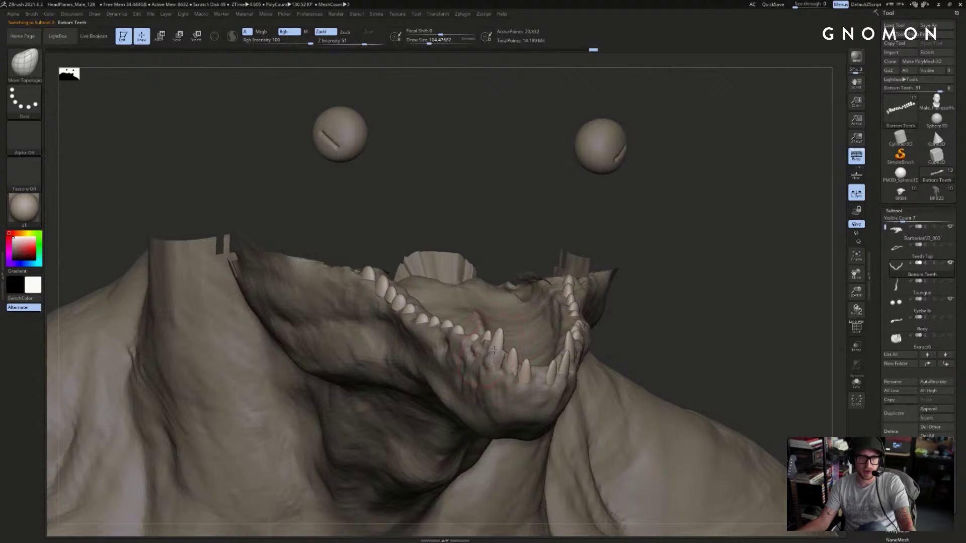
left_click_drag(695, 310, 775, 311)
key("s")
left_click_drag(501, 346, 499, 346)
left_click_drag(599, 348, 512, 372)
- Isolate the head mesh and rework the gum around the front fang sockets with ClayBuildup, smoothing the inner edge
left_click(518, 373, "alt")
key("b")
key("c")
key("b")
key("s")
left_click(647, 291)
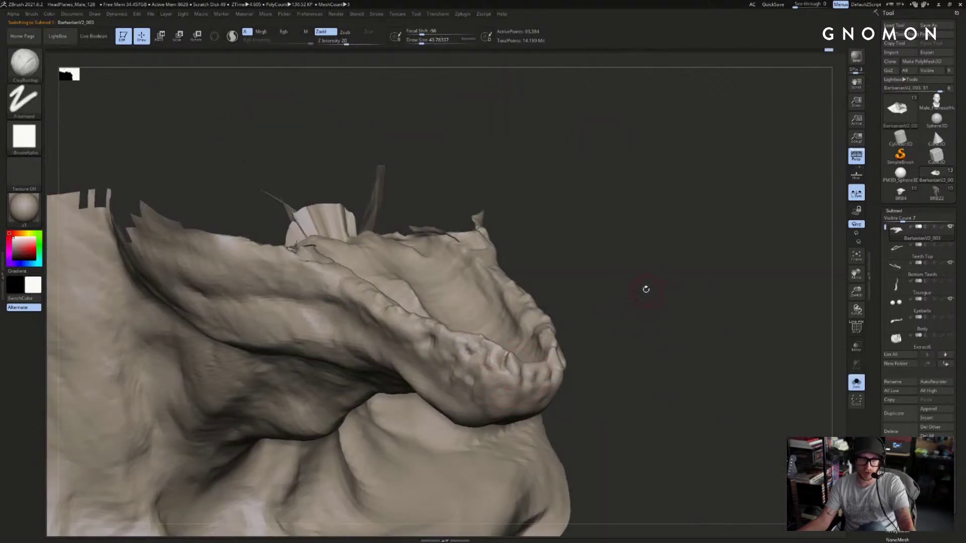
left_click_drag(647, 292, 613, 331)
key("bracketleft")
left_click_drag(512, 366, 509, 361, "shift")
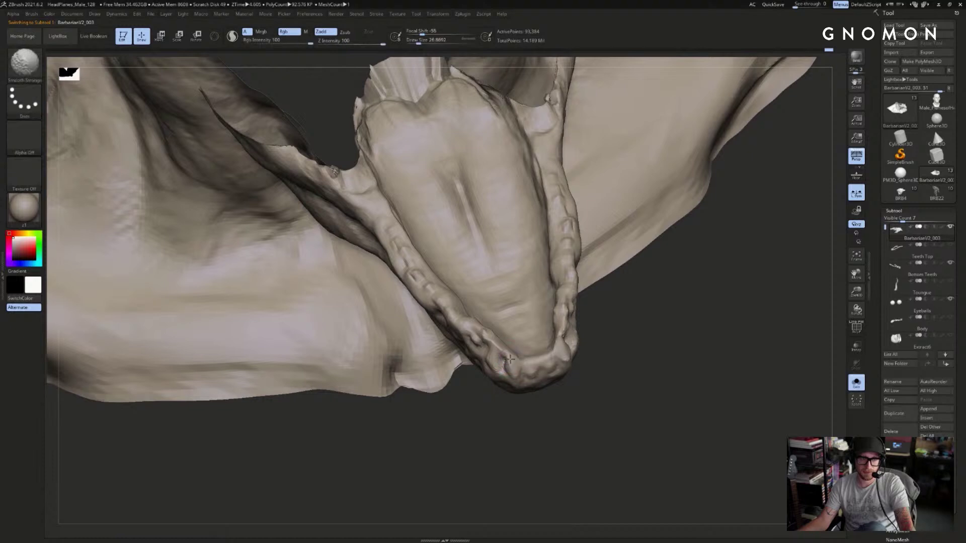
- Smooth the inner gum beside the lower fangs and define the creases around the teeth with the DamStandard brush
right_click_drag(515, 366, 558, 353)
mouse_move(553, 421)
right_mouse_down()
mouse_move(660, 304)
mouse_move(661, 396)
mouse_move(523, 395)
right_mouse_up()
key("shift")
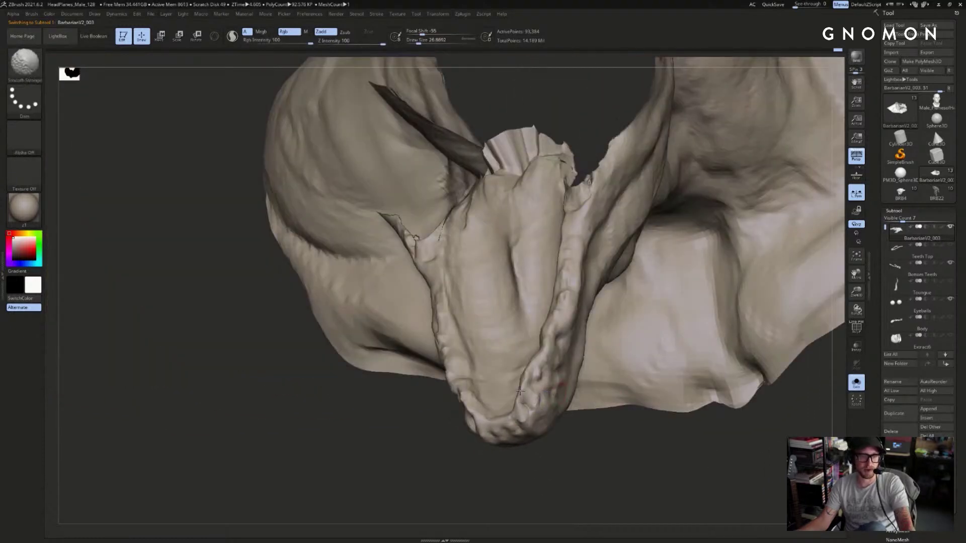
mouse_move(569, 461)
right_mouse_down()
mouse_move(547, 463)
mouse_move(521, 400)
mouse_move(504, 446)
mouse_move(523, 401)
right_mouse_up()
key("b")
key("d")
key("s")
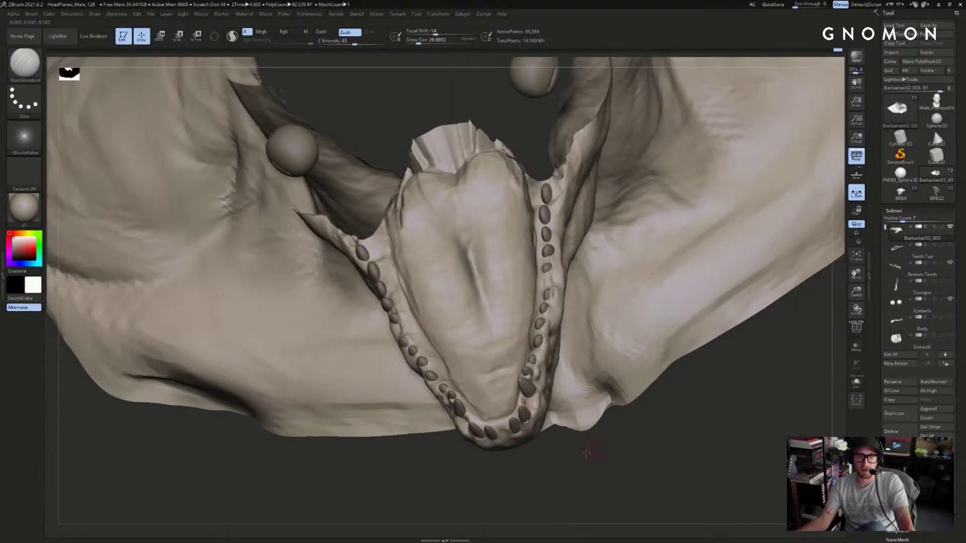
right_click_drag(593, 449, 536, 397)
- Build up and smooth the gum around the bases of the lower side fangs with the ClayBuildup brush
key("b")
key("c")
key("b")
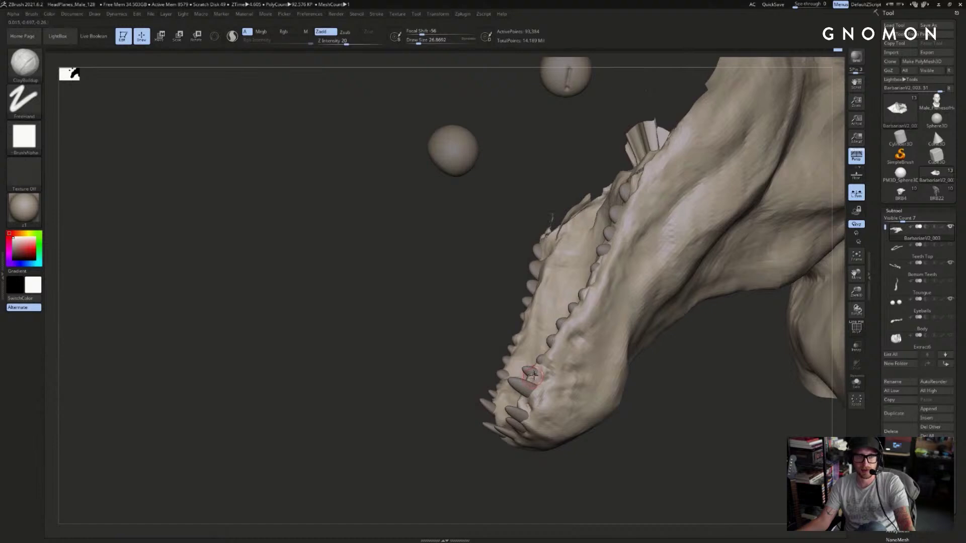
key("shift")
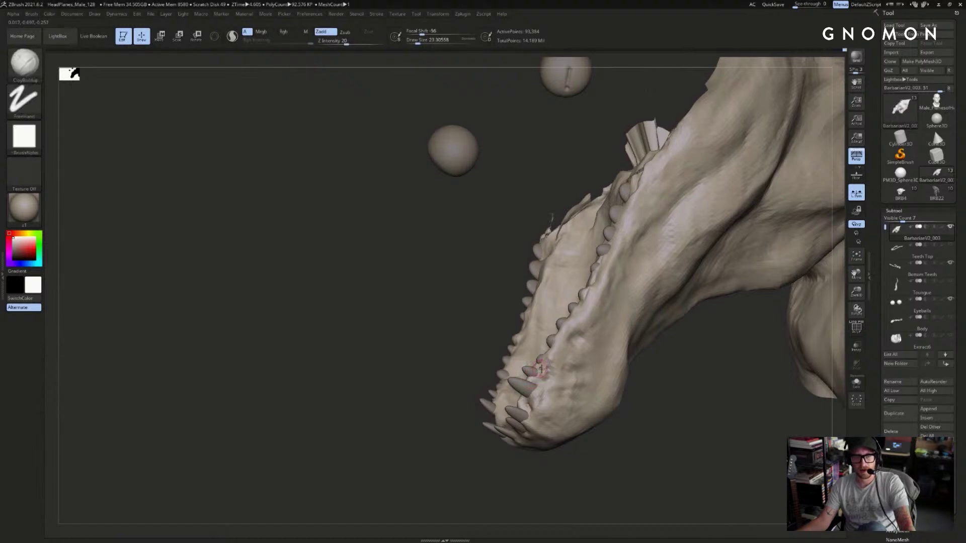
mouse_move(495, 491)
left_mouse_down()
mouse_move(559, 453)
mouse_move(607, 466)
mouse_move(599, 458)
left_mouse_up()
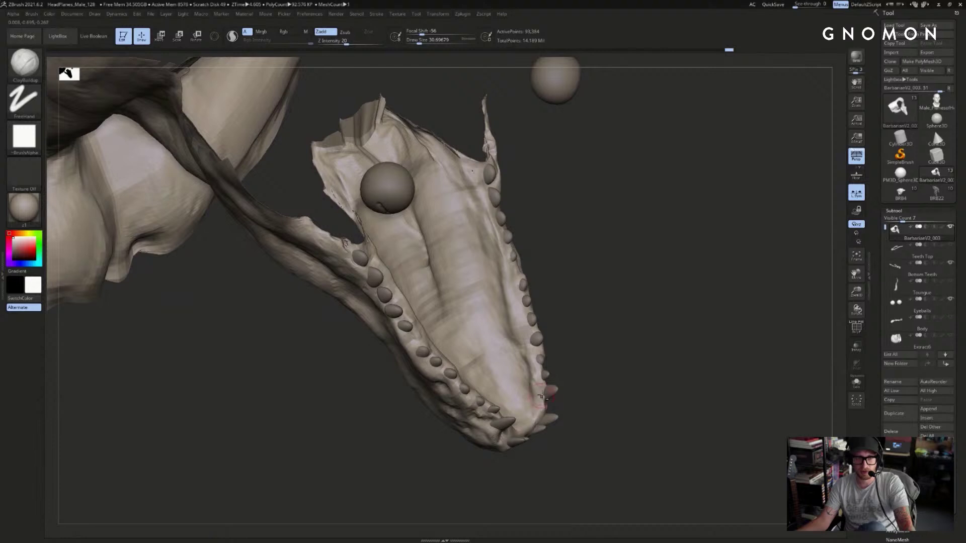
key("shift")
mouse_move(584, 353)
left_mouse_down()
mouse_move(519, 393)
mouse_move(531, 387)
left_mouse_up()
key("s")
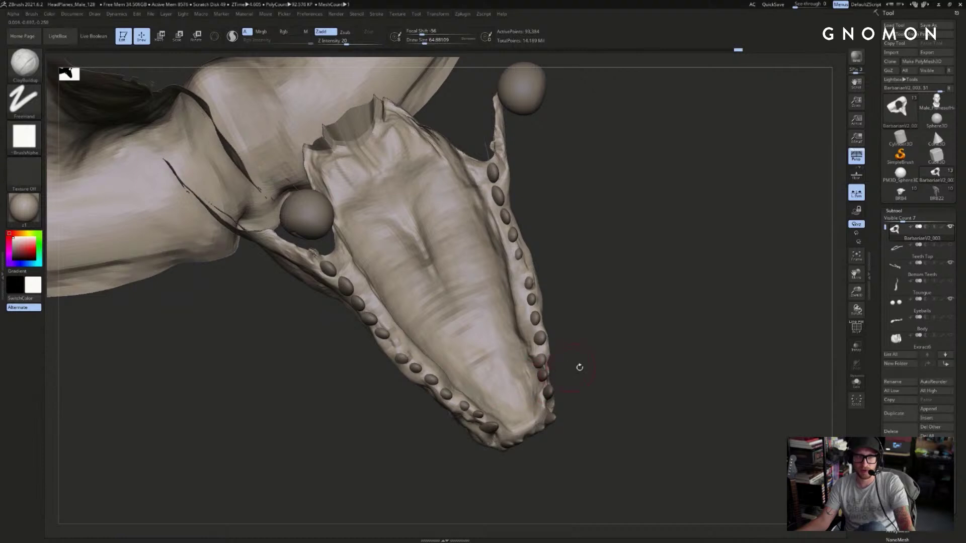
- Select the Bottom Teeth and lower the large side fang with the Move Topological brush at a draw size of about 202
left_click_drag(597, 356, 699, 320)
key("ctrl+shift+s")
left_click_drag(735, 210, 507, 319)
left_click_drag(303, 323, 241, 345, "alt")
left_click(506, 329, "alt")
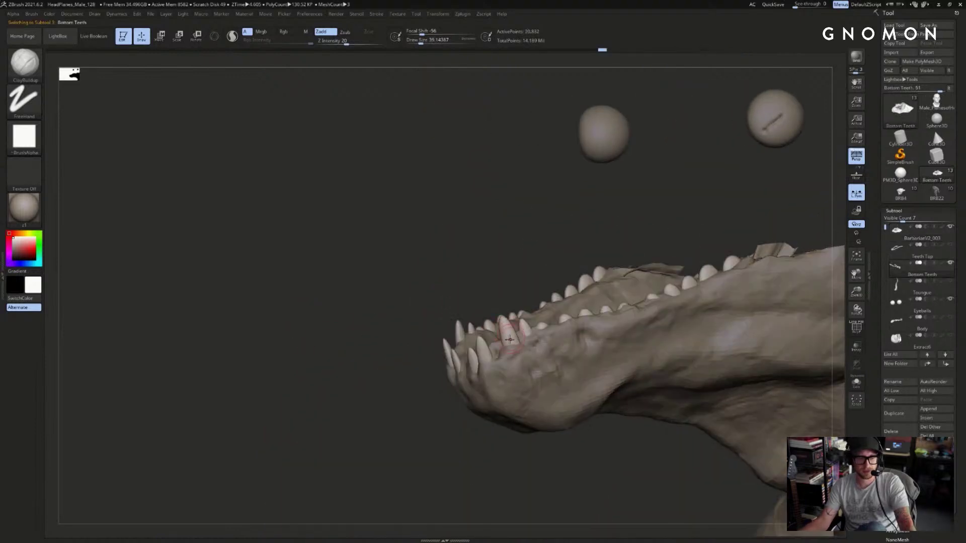
key("b")
key("Escape")
key("b")
key("m")
key("t")
key("s")
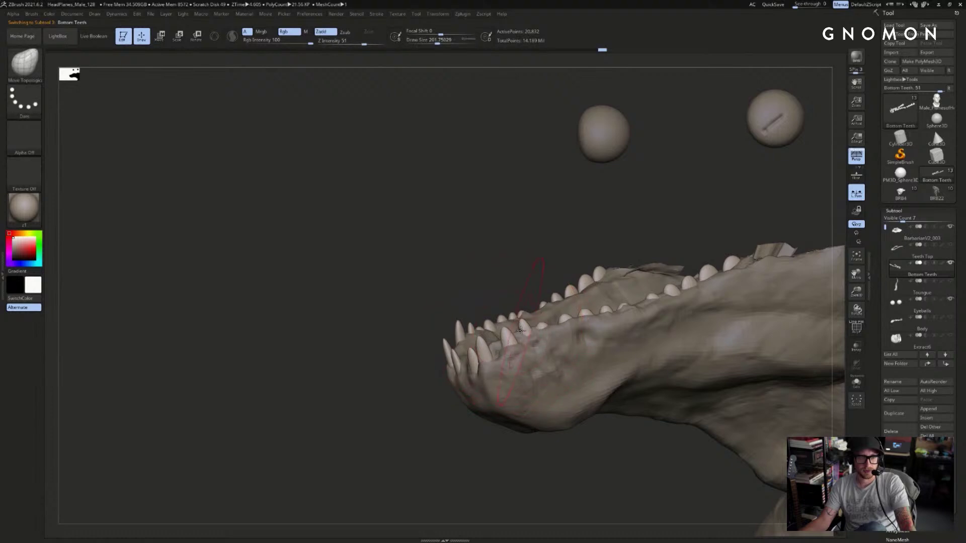
left_click_drag(511, 264, 639, 237)
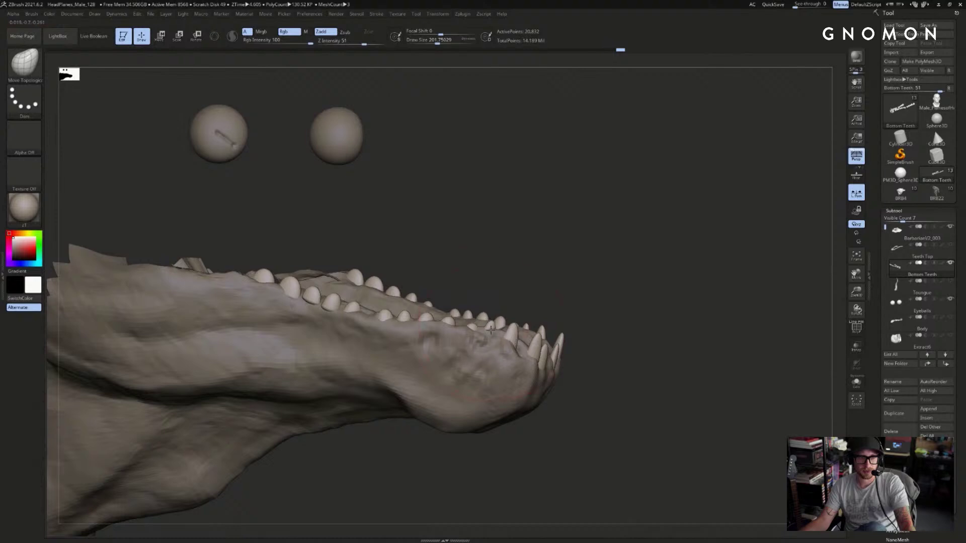
- Show the full head mesh and the Teeth Top subtool again, keeping the Bottom Teeth selected and the bust framed
left_click(619, 306, "alt")
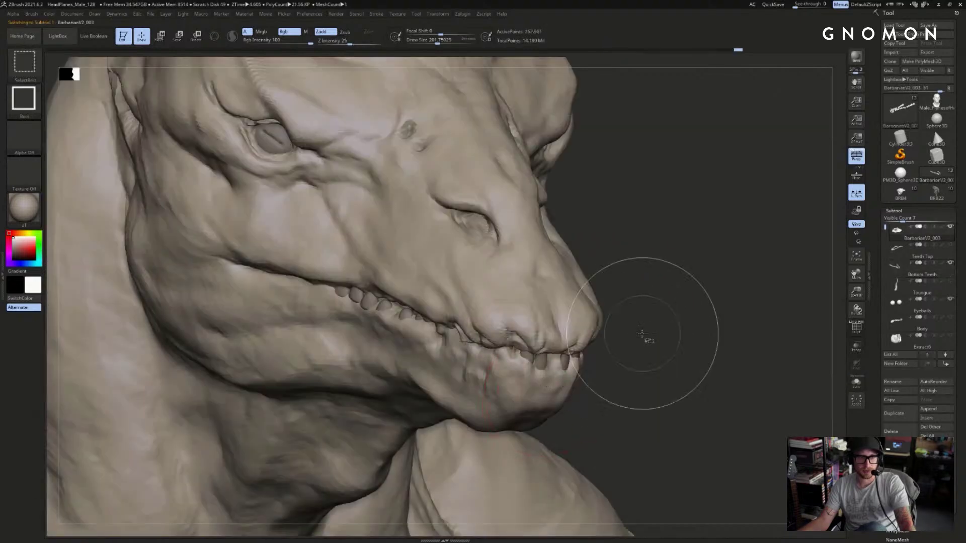
left_click_drag(641, 334, 580, 339)
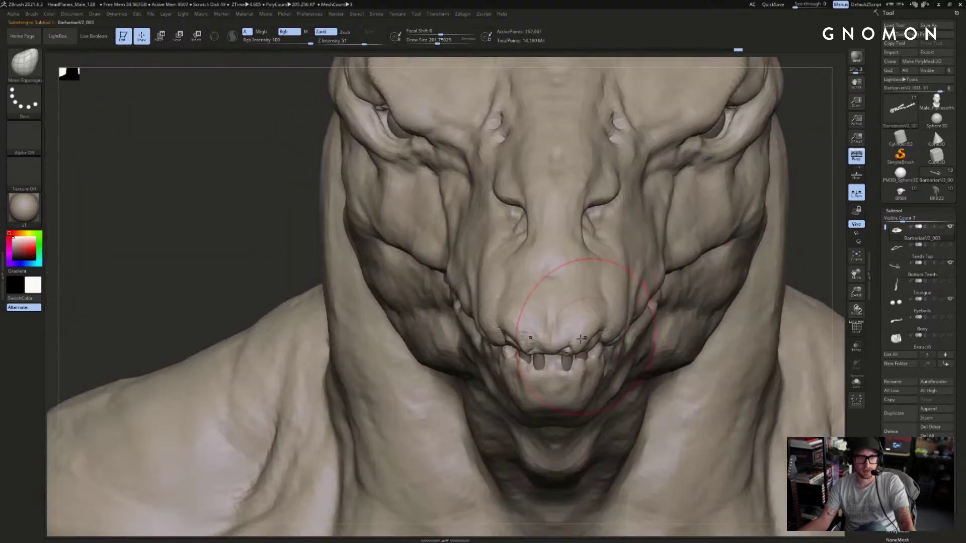
left_click(567, 367, "alt")
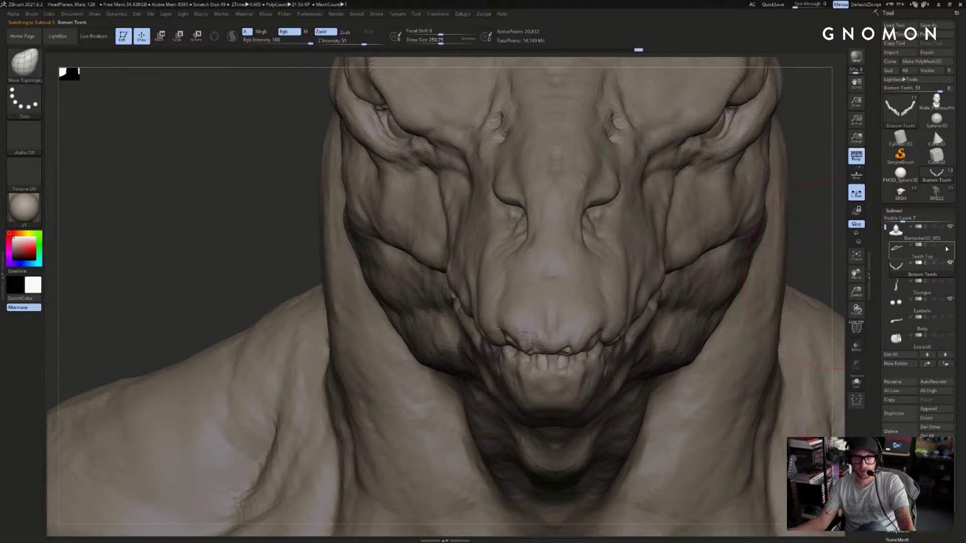
key("f")
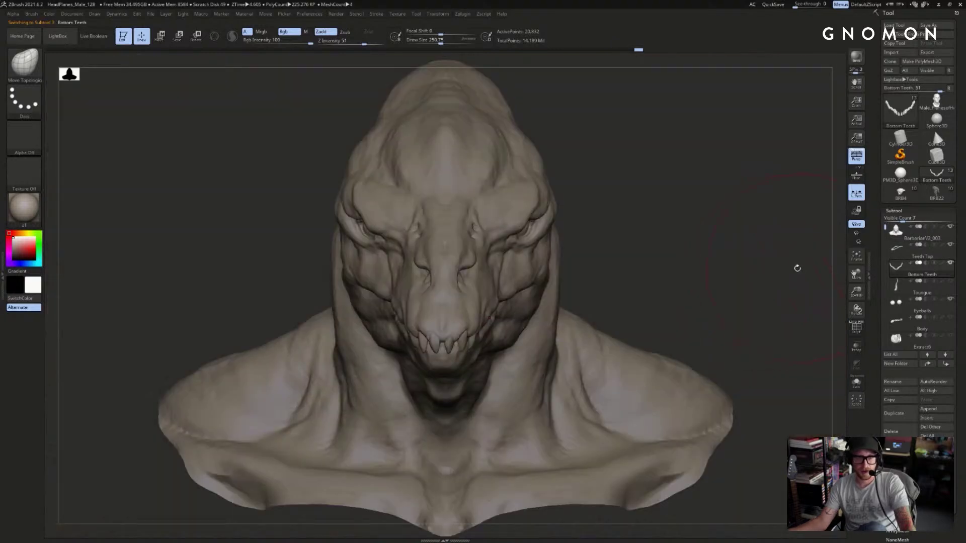
- Nudge the lower front teeth between the upper fangs with the Move Topological brush at a draw size of about 251
left_click_drag(724, 269, 809, 285)
left_click_drag(546, 312, 488, 437)
key("alt+shift+s")
key("alt+shift+s")
left_click_drag(599, 432, 615, 432)
mouse_move(802, 277)
left_mouse_down()
mouse_move(657, 269)
mouse_move(656, 227)
mouse_move(657, 259)
mouse_move(644, 266)
left_mouse_up()
key("ctrl+shift+z")
key("ctrl+z")
left_click_drag(536, 252, 497, 291, "shift")
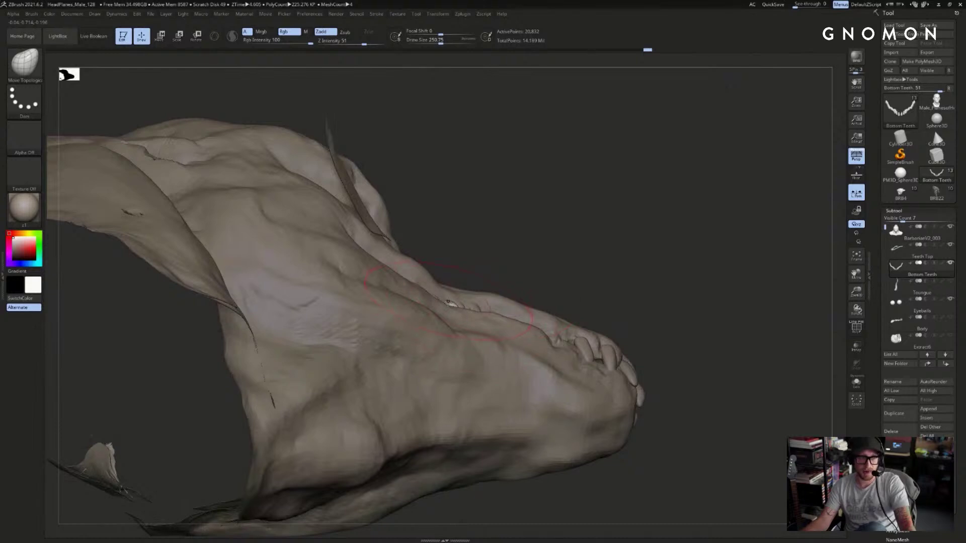
- Fit the smaller lower side teeth against the closed lip line with the Move Topological brush
left_click_drag(530, 231, 463, 278)
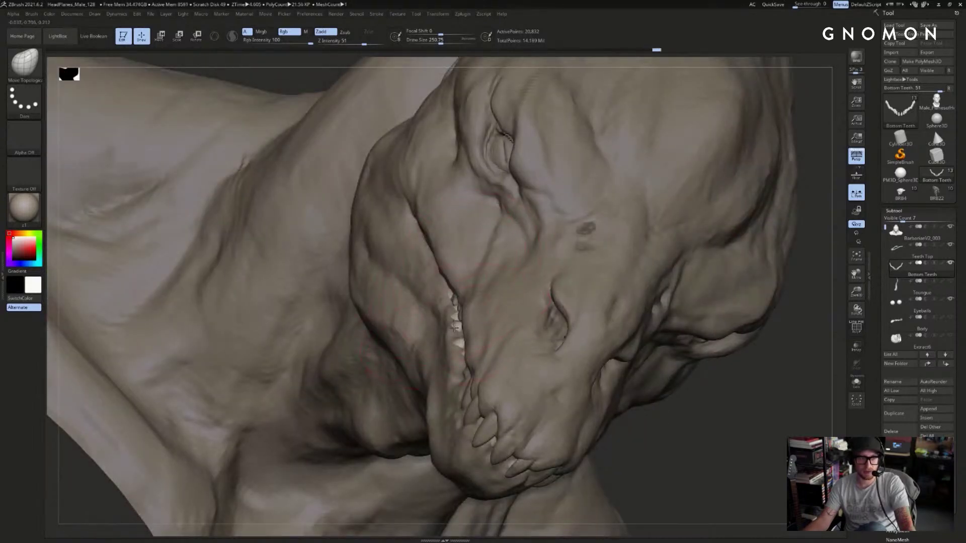
left_click_drag(778, 406, 781, 371)
left_click_drag(819, 290, 704, 303)
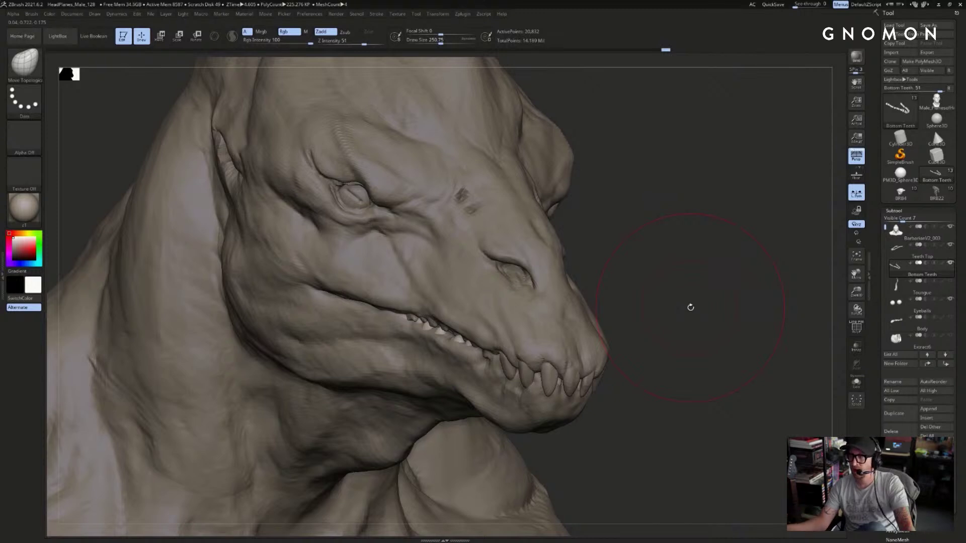
left_click_drag(677, 302, 450, 336)
key("s")
left_click_drag(593, 282, 529, 287, "shift")
- Reselect the head mesh and refine the lip line around the upper fangs with the ClayBuildup brush
left_click(593, 317, "alt")
left_click_drag(804, 282, 737, 286)
mouse_move(452, 372)
left_mouse_down()
mouse_move(406, 381)
mouse_move(765, 312)
mouse_move(590, 338)
left_mouse_up()
key("b")
key("c")
key("b")
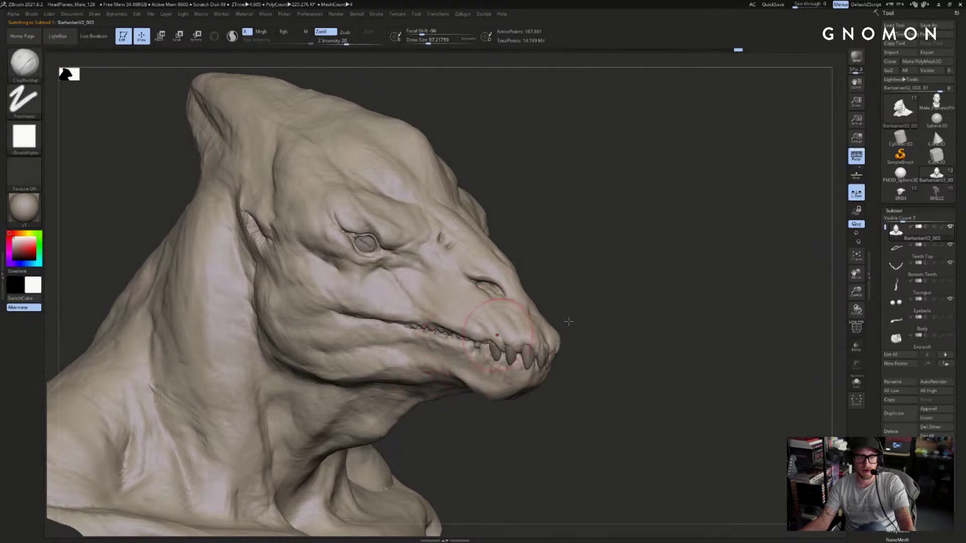
left_click_drag(755, 314, 687, 306, "shift")
key("s")
left_click_drag(582, 321, 576, 320)
mouse_move(770, 262)
left_mouse_down("alt")
mouse_move(762, 280)
mouse_move(550, 335)
left_mouse_up("alt")
- Raise the head mesh's subdivision level and work the cheek near the mouth corner with ClayBuildup at a draw size of about 74
left_click_drag(417, 352, 172, 364)
key("d")
key("d")
key("shift+d")
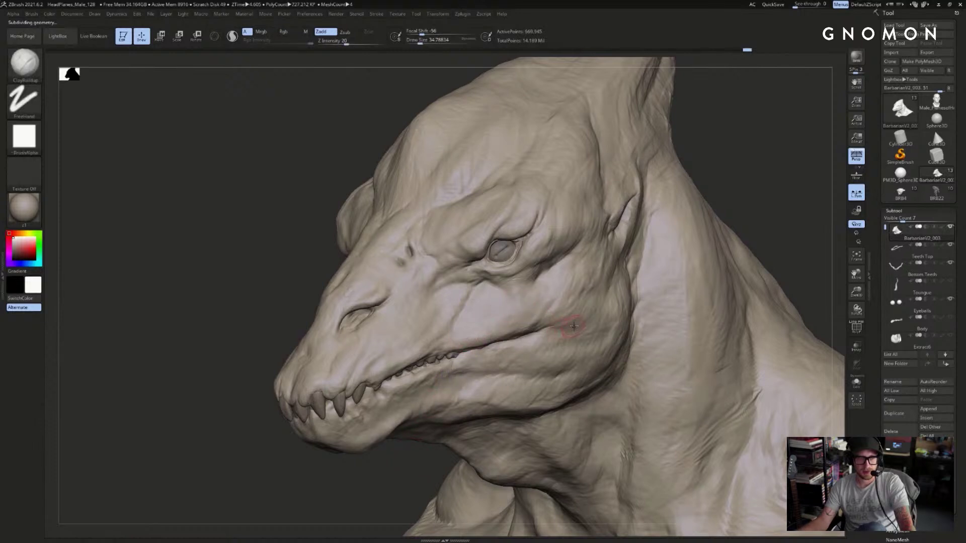
key("s")
left_click_drag(491, 338, 496, 338)
mouse_move(788, 257)
left_mouse_down()
mouse_move(797, 245)
mouse_move(736, 261)
left_mouse_up()
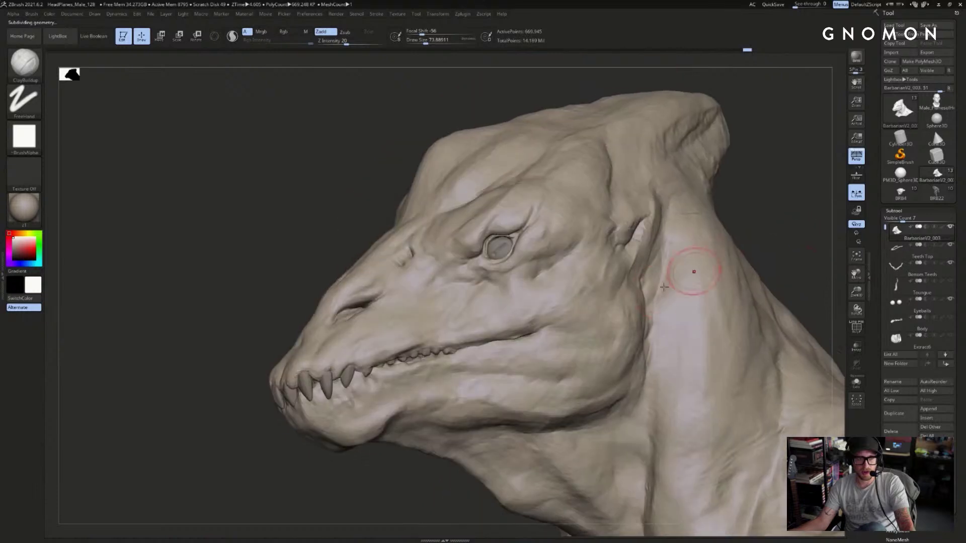
- Drop the head mesh to a lower subdivision level and fill in the rear end of the mouth slit with the Clay brush
left_click_drag(354, 460, 319, 439, "shift")
left_click_drag(241, 324, 474, 410, "ctrl")
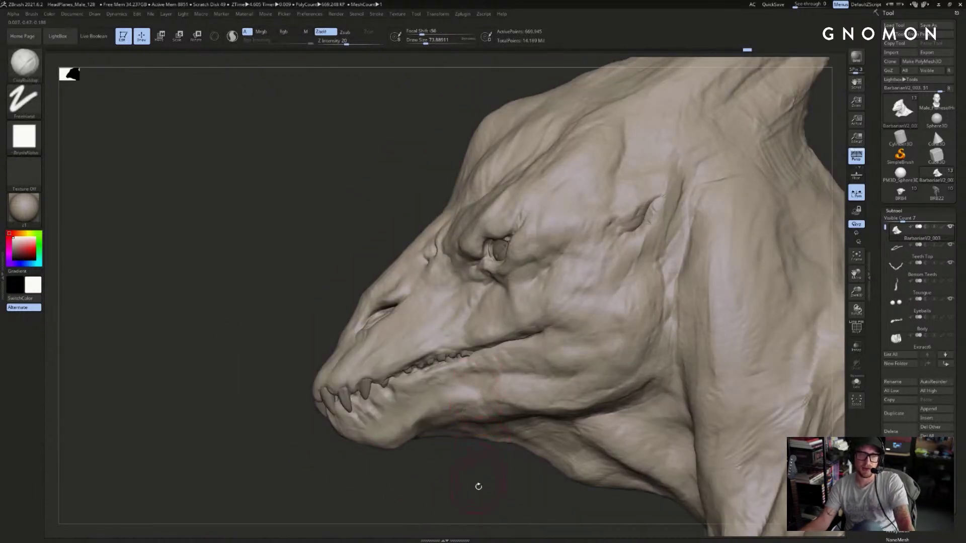
left_click_drag(477, 483, 513, 386)
key("shift+d")
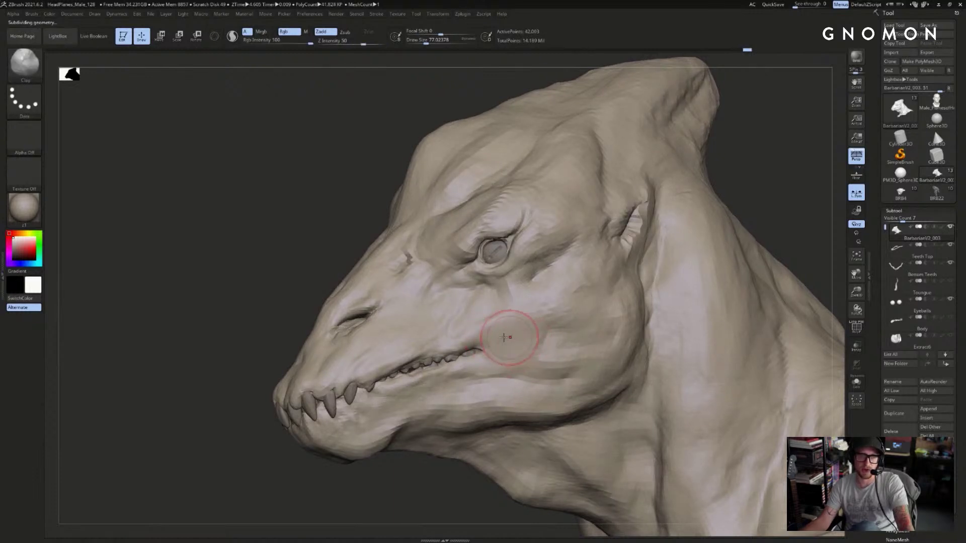
- Raise the head mesh's subdivision level and carry the mouth crease back into the cheek with ClayBuildup at a draw size of about 90
key("b")
key("c")
key("b")
key("bracketright")
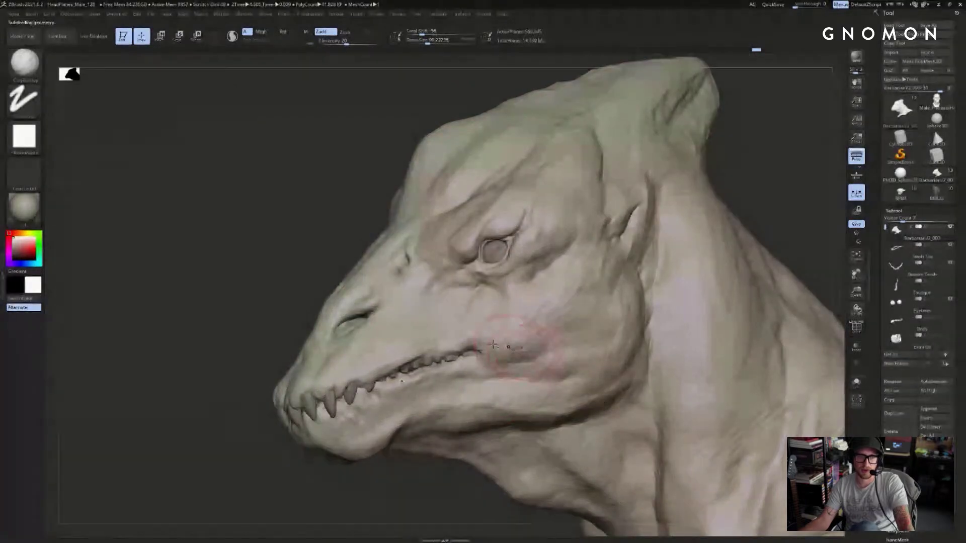
mouse_move(453, 473)
left_mouse_down("alt")
mouse_move(442, 491)
mouse_move(612, 384)
mouse_move(742, 282)
mouse_move(786, 233)
mouse_move(735, 237)
mouse_move(748, 198)
mouse_move(784, 220)
mouse_move(754, 306)
left_mouse_up("alt")
key("ctrl+z")
key("ctrl+z")
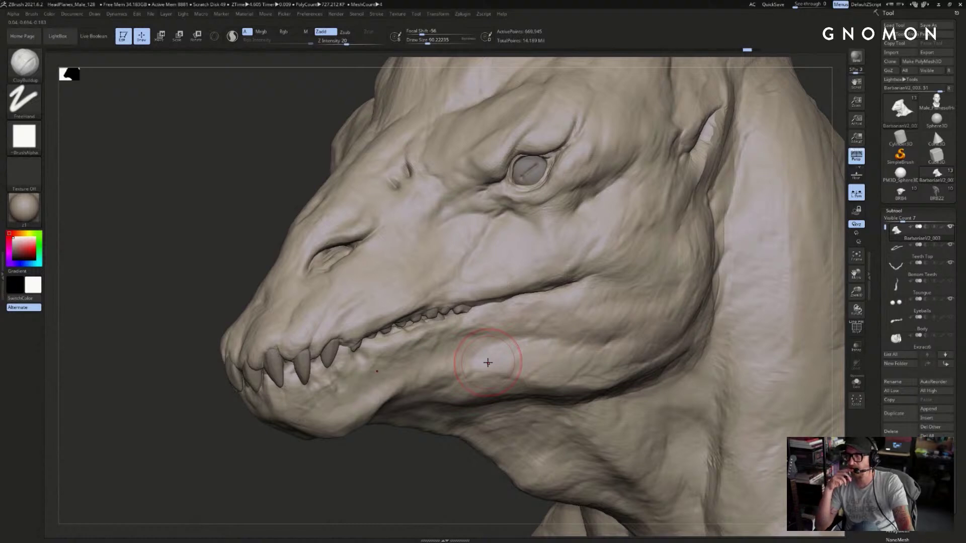
- Rework the mouth corner and jaw three subdivision levels lower at a draw size of about 68, and return to the higher level
left_click_drag(462, 475, 452, 440)
key("shift+d")
key("shift+d")
key("shift+d")
key("s")
left_click_drag(494, 292, 489, 290)
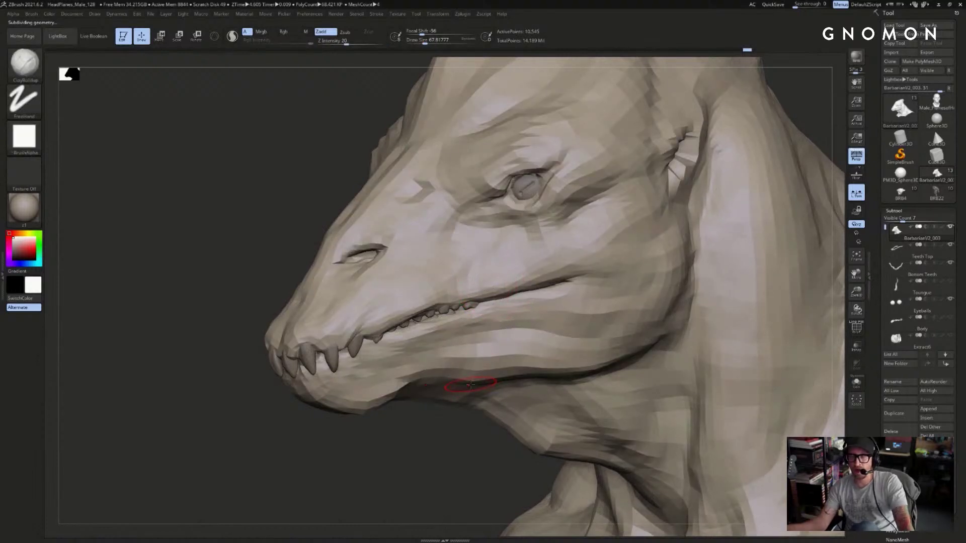
key("d")
key("d")
key("d")
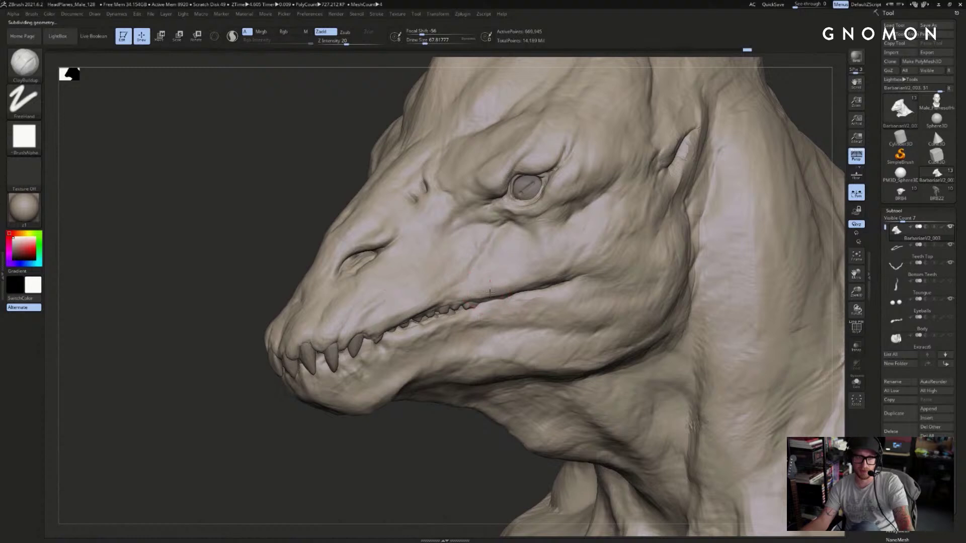
- Build up the cheek behind the mouth corner with ClayBuildup, varying the draw size between about 90 and 151
left_click_drag(454, 474, 462, 453)
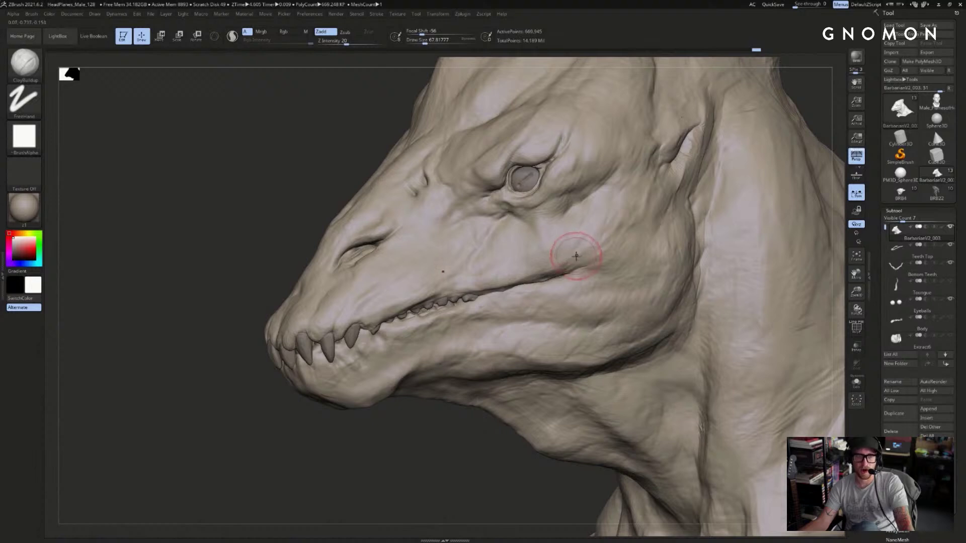
key("ctrl")
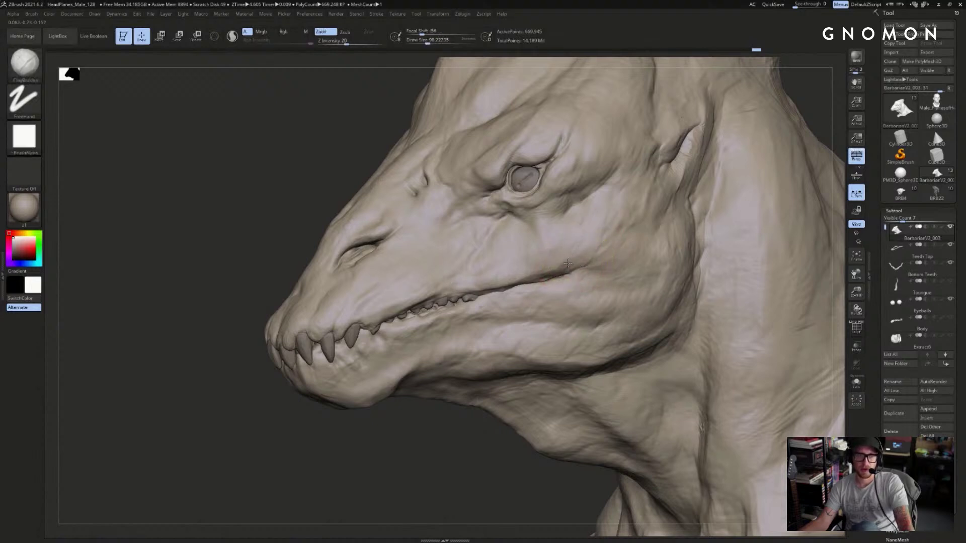
key("s")
left_click(607, 273)
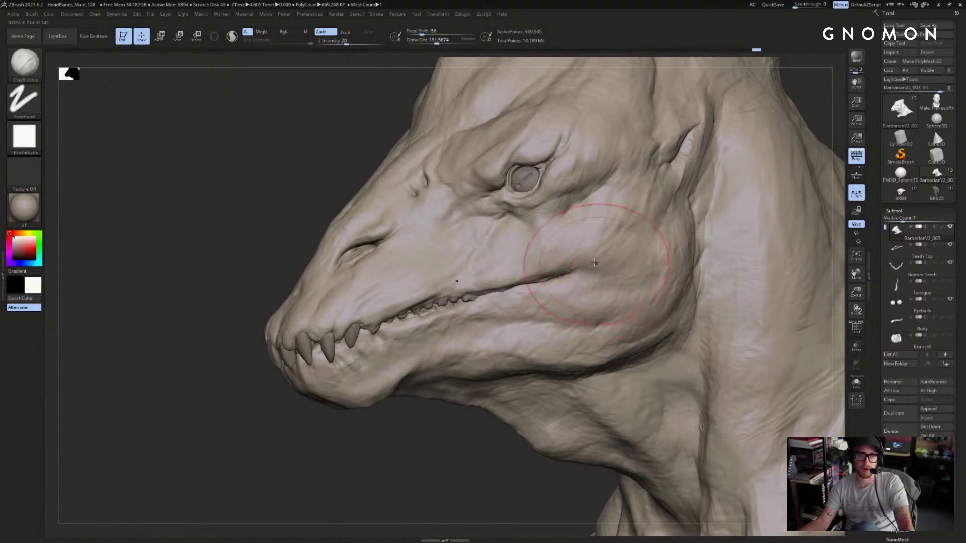
key("s")
left_click(637, 241)
left_click_drag(637, 242, 617, 252)
mouse_move(460, 465)
left_mouse_down()
mouse_move(444, 464)
mouse_move(453, 447)
left_mouse_up()
key("s")
left_click(640, 287)
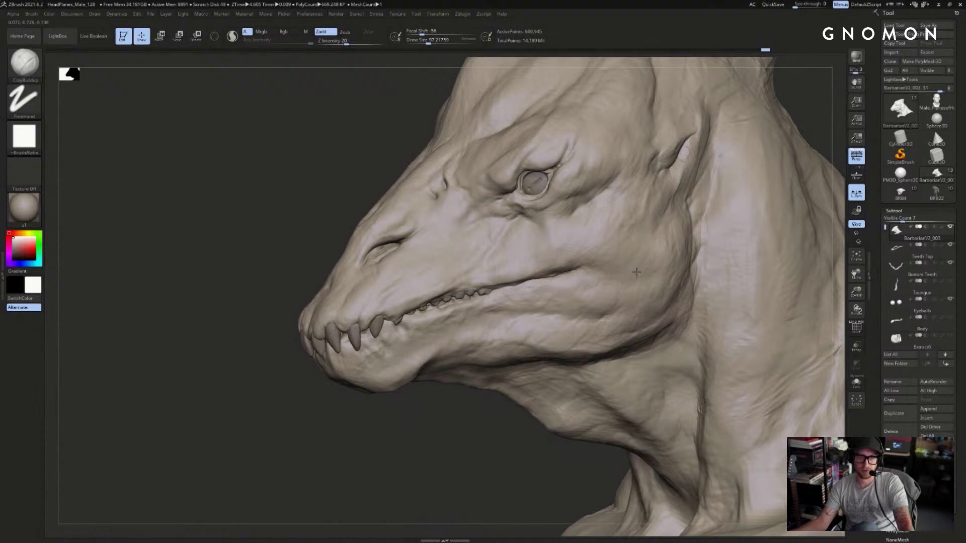
- Refine the folds around the mouth corner and lower jaw with ClayBuildup at a draw size of about 65
left_click_drag(470, 447, 509, 471)
key("s")
left_click(606, 272)
left_click_drag(482, 435, 423, 426)
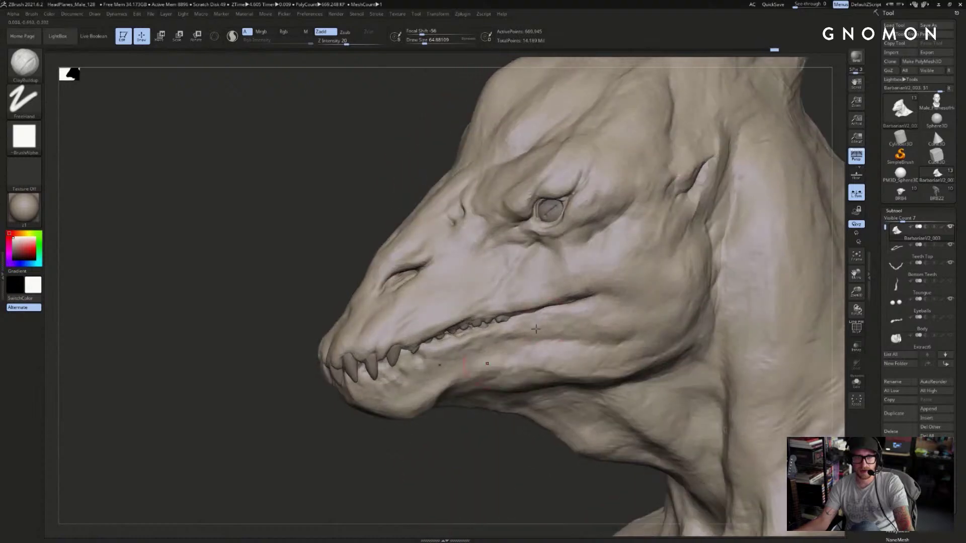
key("s")
left_click(679, 241)
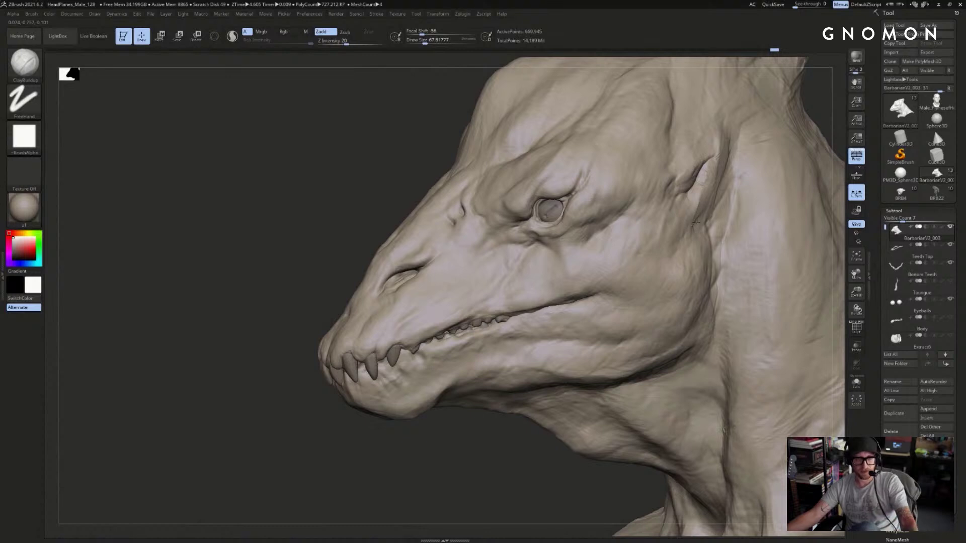
- Refine the cheek between the eye and the jaw hinge with ClayBuildup at draw sizes from about 51 to 80
left_click_drag(698, 222, 709, 209)
key("bracketleft")
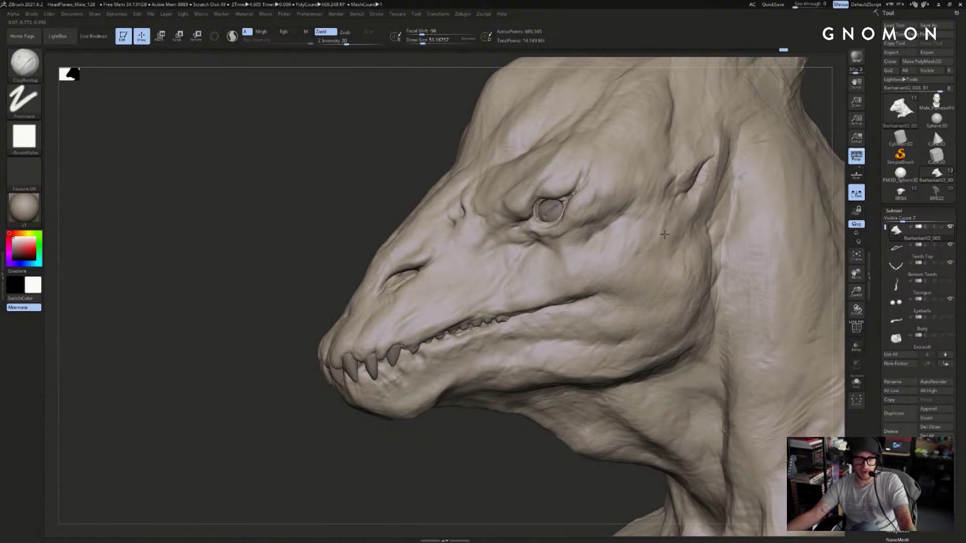
key("bracketright")
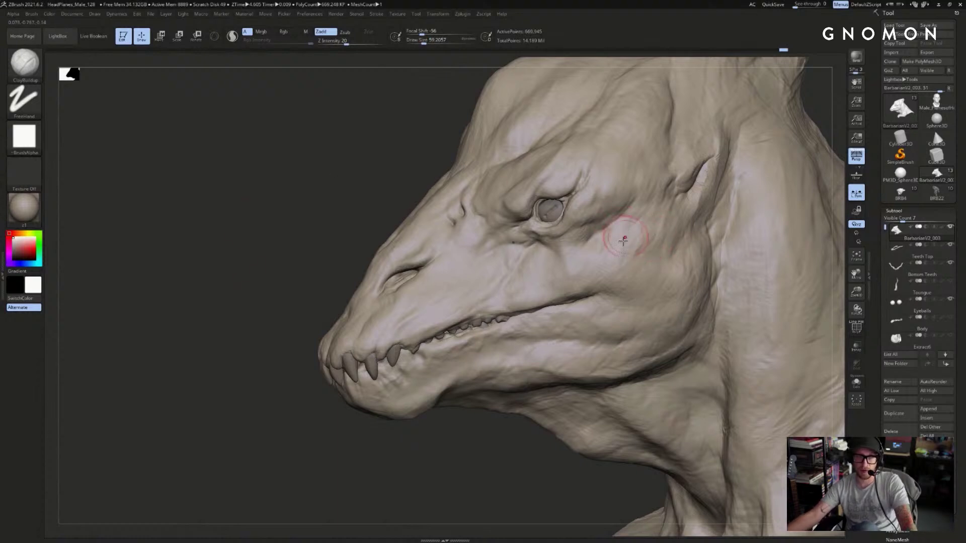
key("bracketleft")
key("s")
left_click_drag(608, 252, 610, 251)
mouse_move(543, 452)
left_mouse_down()
mouse_move(747, 151)
mouse_move(764, 362)
mouse_move(722, 179)
left_mouse_up()
key("s")
left_click_drag(628, 258, 631, 258)
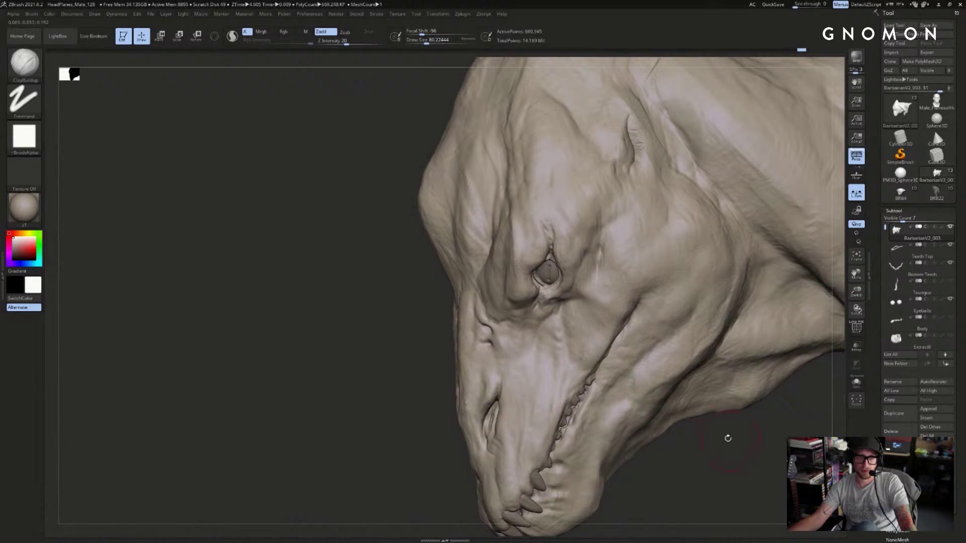
- Shape the cheek below the eye with ClayBuildup from both sides of the head, reducing the draw size to about 44
left_click_drag(731, 439, 707, 397)
left_click_drag(741, 96, 612, 251)
key("bracketleft")
key("bracketleft")
key("bracketleft")
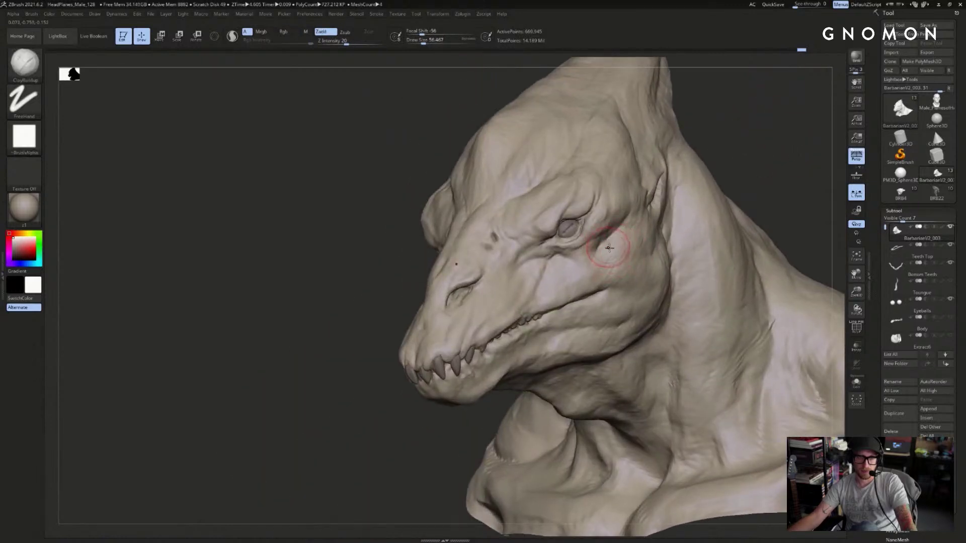
left_click_drag(758, 194, 714, 186, "alt")
mouse_move(744, 141)
left_mouse_down()
mouse_move(793, 158)
mouse_move(594, 226)
mouse_move(523, 272)
left_mouse_up()
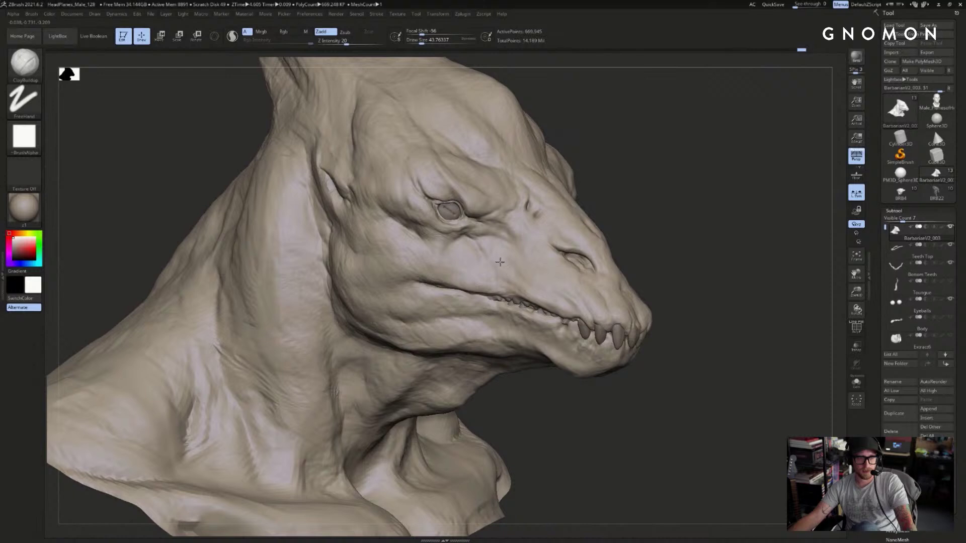
- Refine the upper lip and snout above the side teeth with ClayBuildup at draw sizes of about 29 and 41
key("bracketleft")
right_click_drag(696, 229, 609, 293)
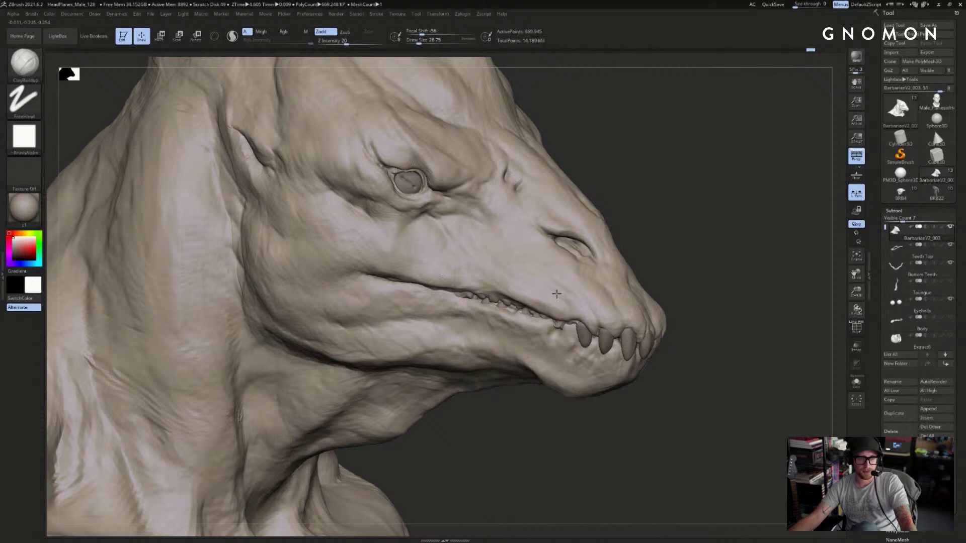
right_click_drag(714, 246, 588, 296)
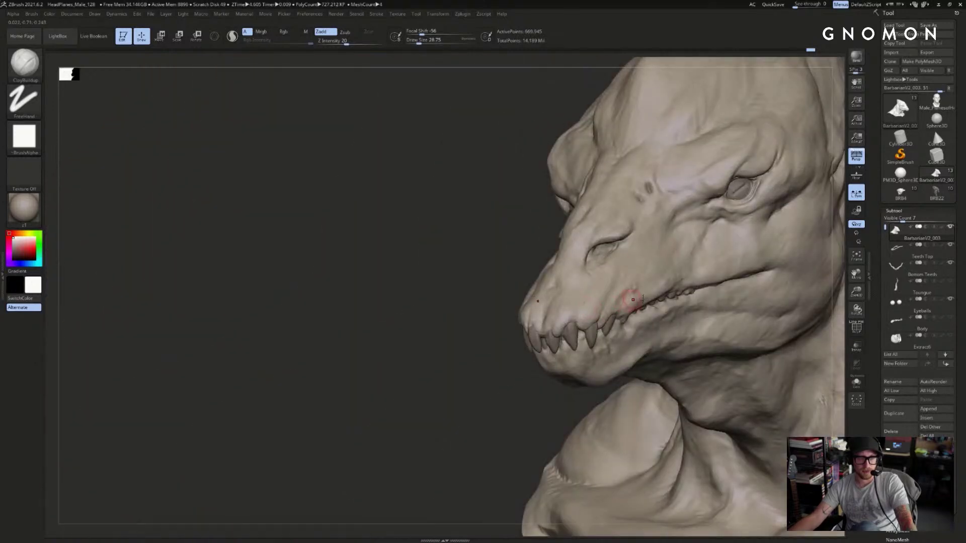
mouse_move(498, 382)
right_mouse_down("ctrl")
mouse_move(469, 395)
mouse_move(638, 315)
right_mouse_up("ctrl")
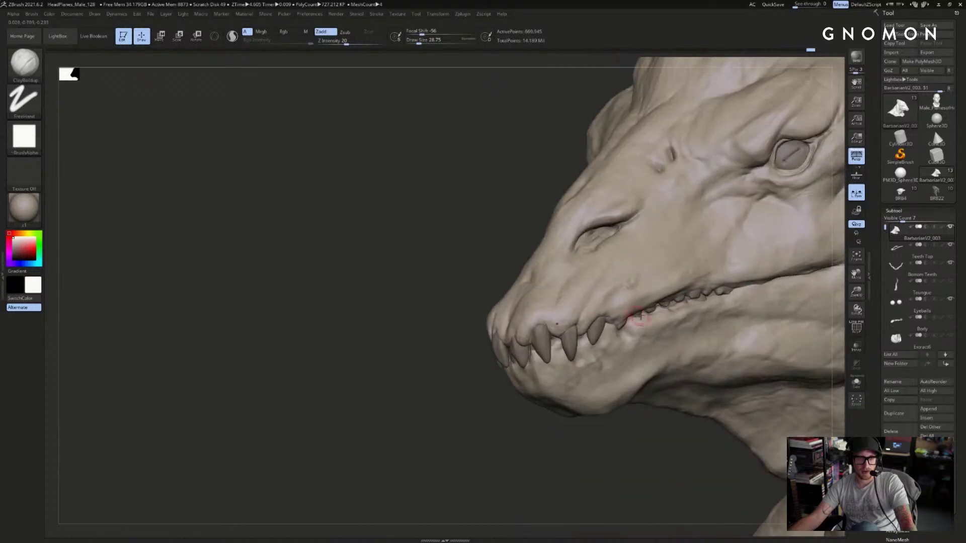
key("s")
left_click_drag(606, 304, 608, 305)
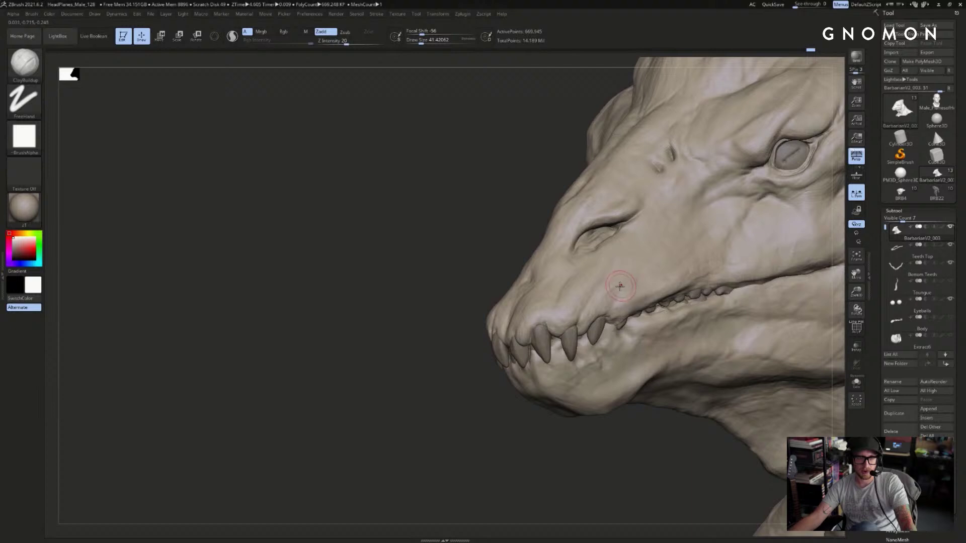
mouse_move(454, 234)
right_mouse_down()
mouse_move(425, 264)
mouse_move(786, 194)
mouse_move(727, 207)
mouse_move(675, 255)
mouse_move(671, 297)
right_mouse_up()
- Cut fine creases into the side of the snout with the DamStandard brush at a draw size of about 15
key("b")
key("d")
key("s")
right_click_drag(623, 200, 614, 307, "alt")
key("s")
left_click_drag(528, 287, 520, 288)
right_click_drag(534, 241, 562, 250)
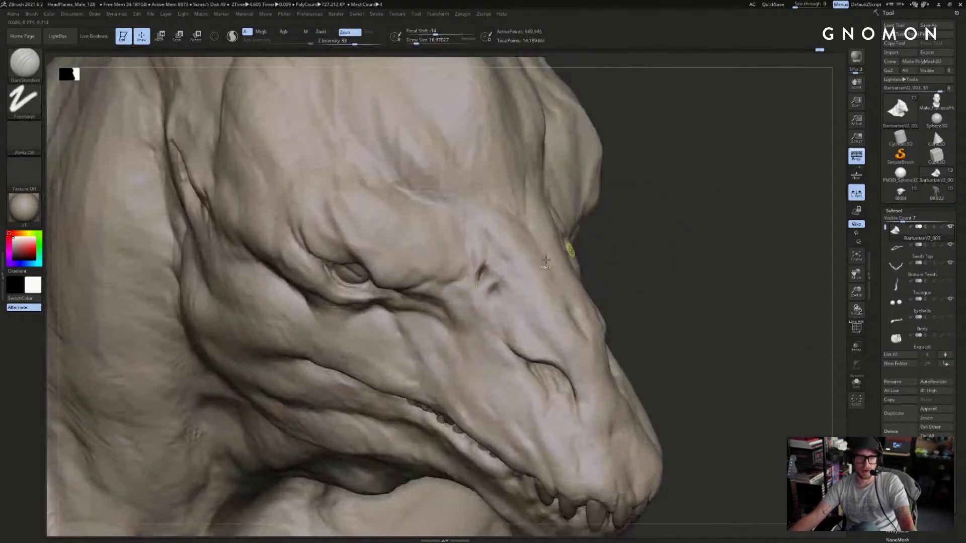
- Raise the head mesh one subdivision level and work the pits between eye and nostril with DamStandard at a draw size of about 18
key("d")
key("s")
left_click_drag(497, 289, 499, 289)
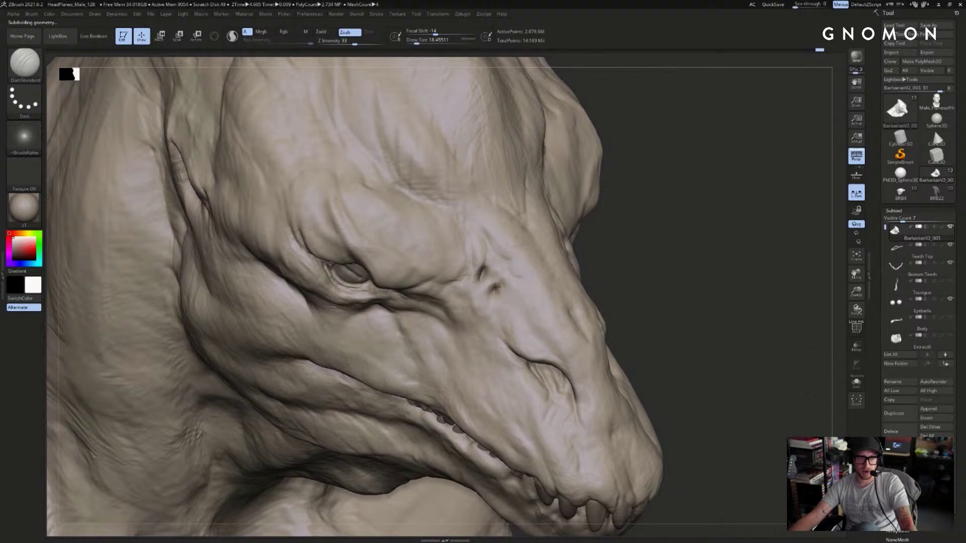
key("ctrl+z")
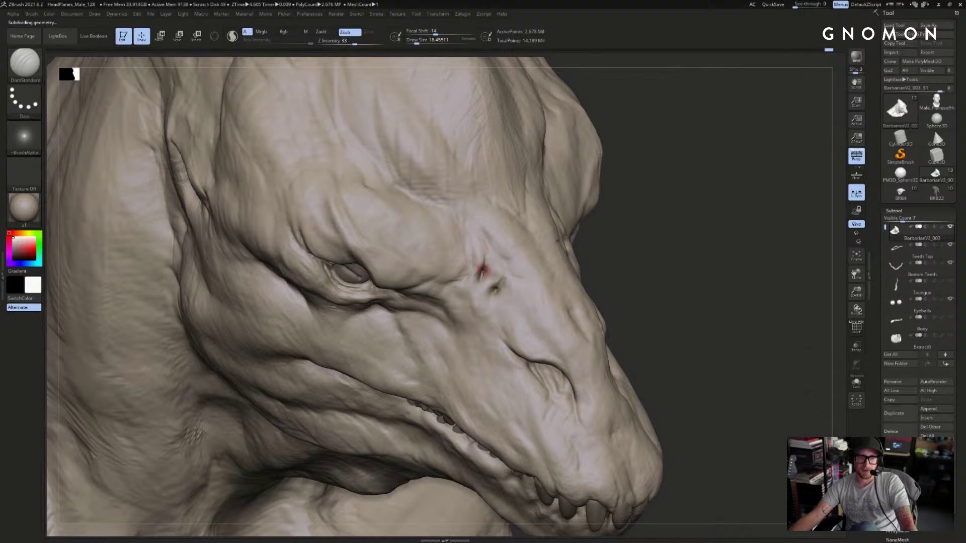
- Build up the skin around the pits between eye and nostril with ClayBuildup at a draw size of about 33
mouse_move(668, 223)
left_mouse_down()
mouse_move(765, 224)
mouse_move(611, 216)
left_mouse_up()
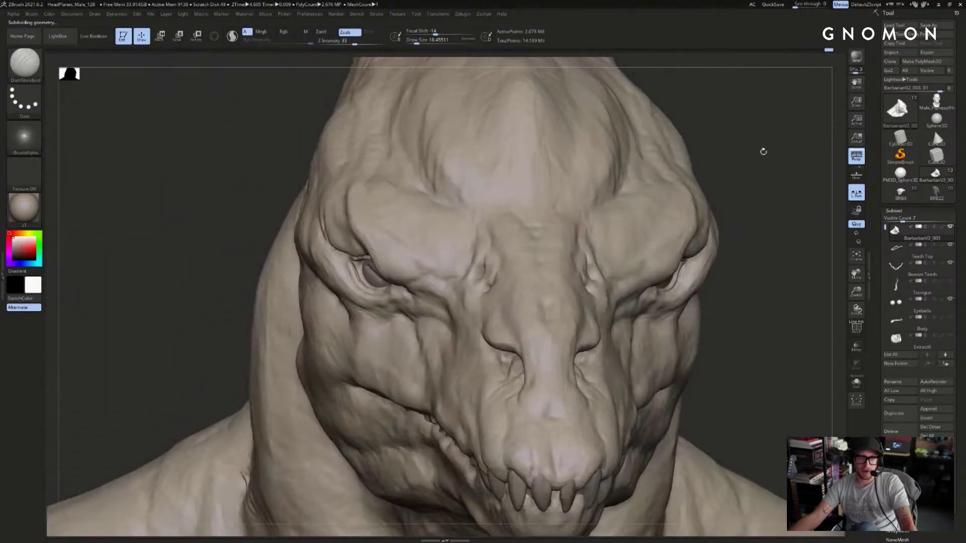
left_click_drag(734, 157, 583, 186)
left_click(571, 275)
key("ctrl")
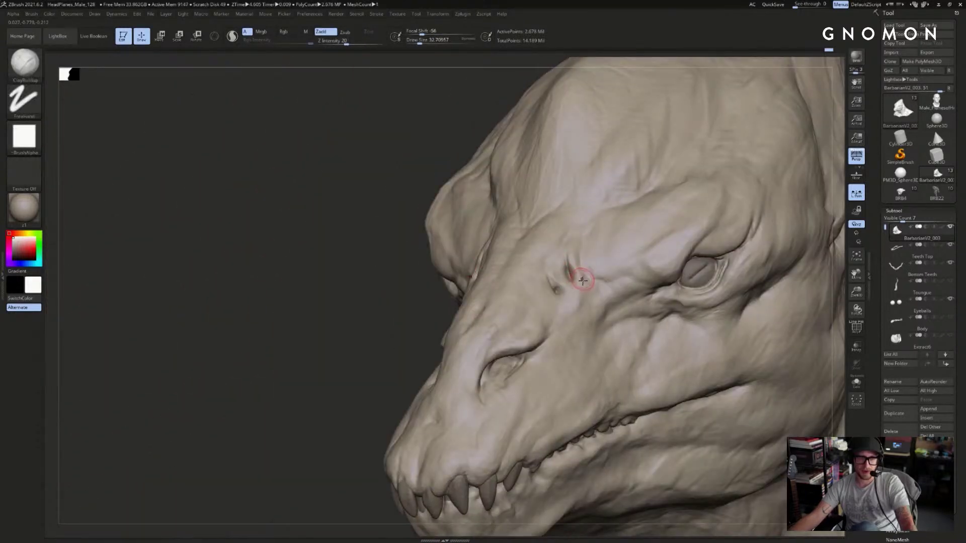
key("shift+d")
key("shift+d")
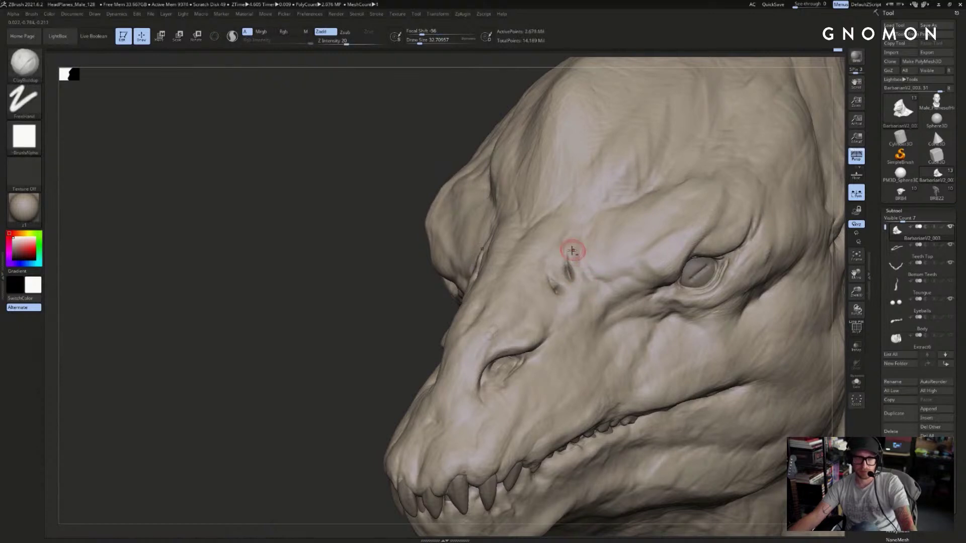
mouse_move(420, 263)
left_mouse_down()
mouse_move(700, 198)
mouse_move(715, 231)
left_mouse_up()
- Sharpen the creases around the snout pits and inner brow with DamStandard at a draw size of about 23, smoothing where needed
key("b")
key("d")
key("s")
key("[")
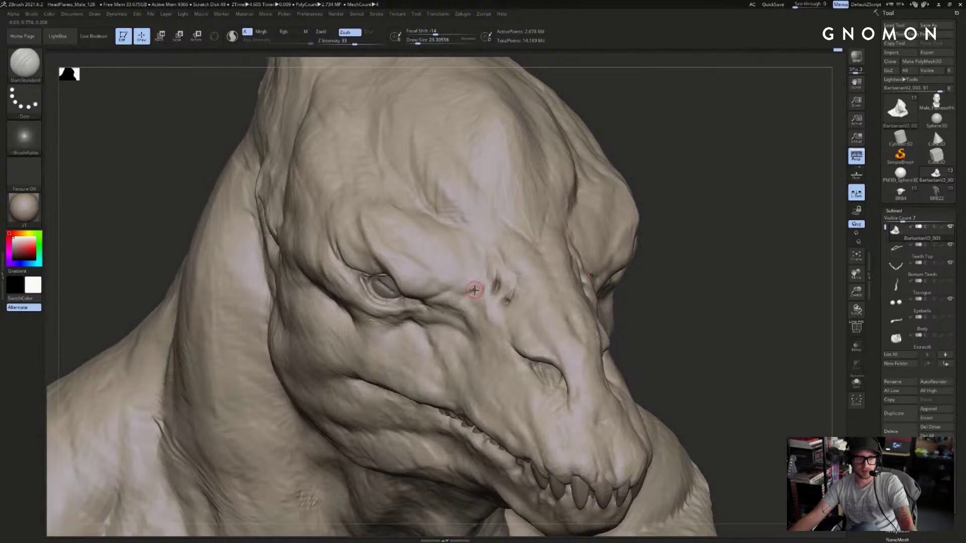
mouse_move(728, 183)
left_mouse_down("shift")
mouse_move(754, 179)
mouse_move(744, 186)
left_mouse_up("shift")
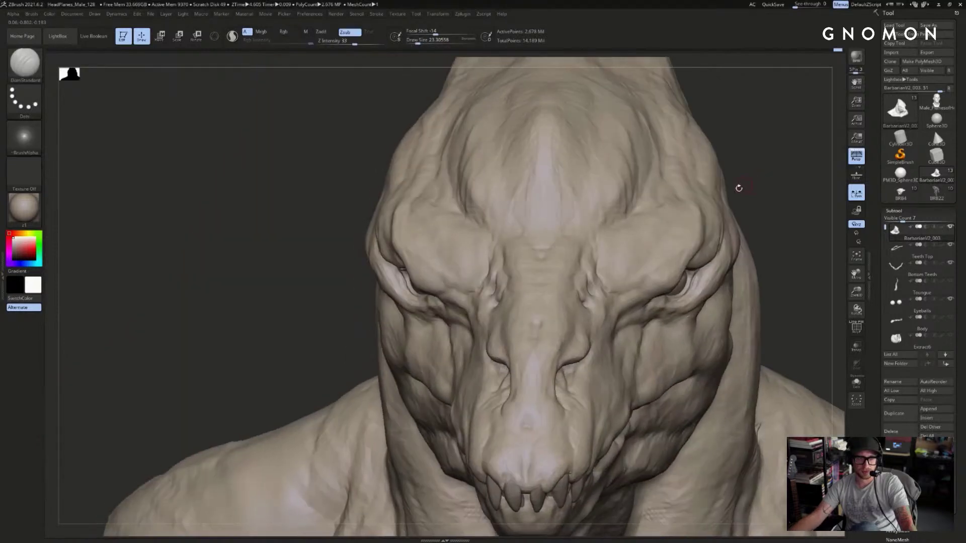
key("ctrl+shift")
right_click_drag(681, 189, 681, 208)
left_click_drag(606, 260, 604, 271, "shift")
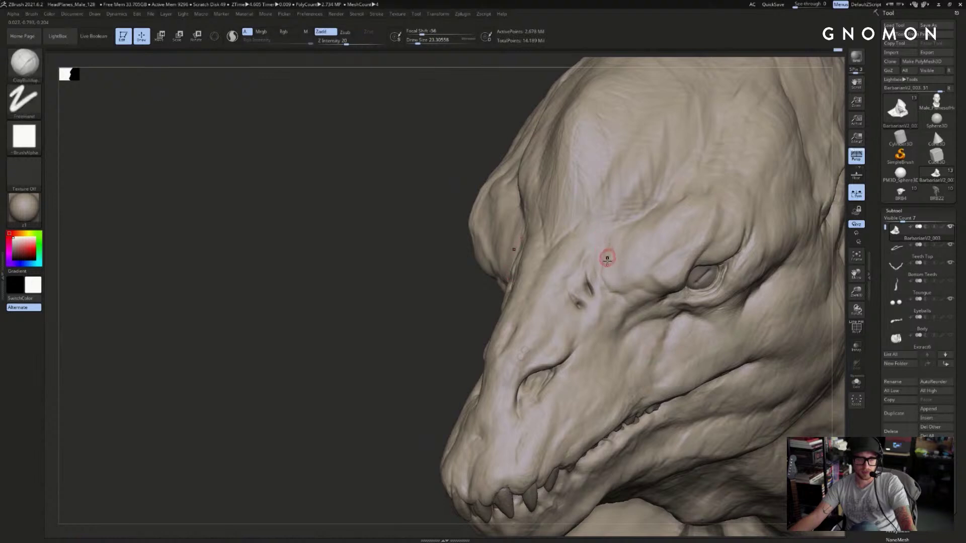
- Lower the head mesh's subdivision level, add ClayBuildup strokes beside the snout pits, and return to the higher level
key("shift+d")
key("shift+d")
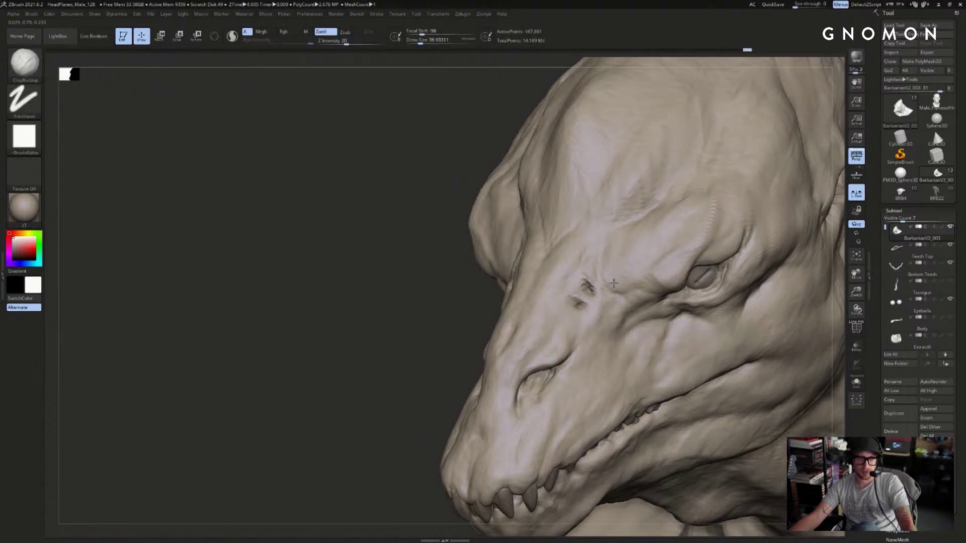
key("d")
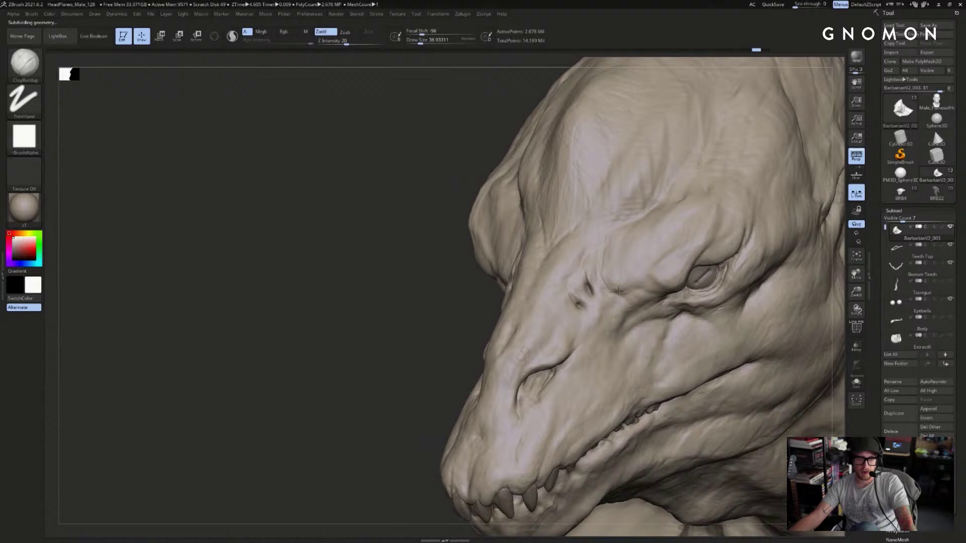
- Build up the brow mass above the inner eye corner with ClayBuildup at a draw size of about 49
left_click_drag(423, 327, 478, 372, "alt")
right_click_drag(465, 393, 458, 373, "shift")
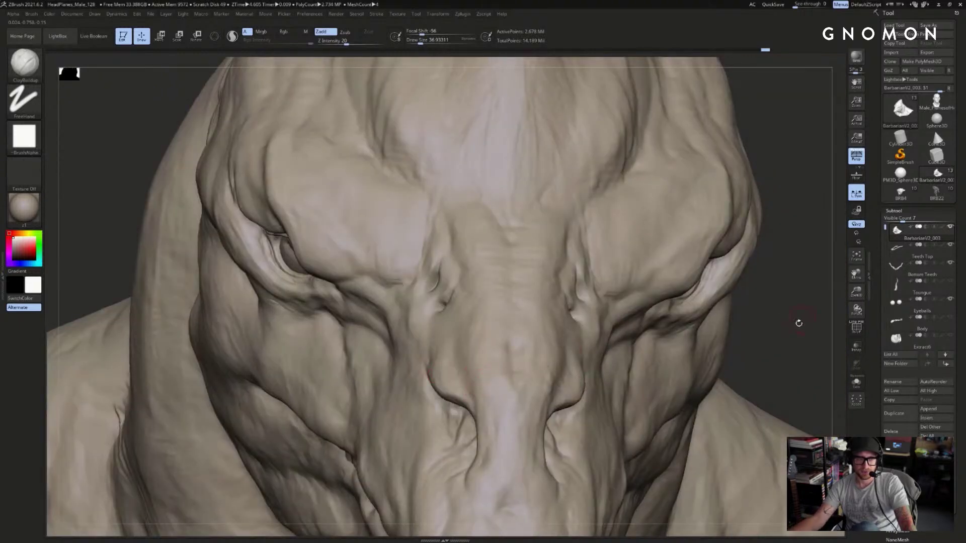
left_click_drag(802, 321, 726, 327)
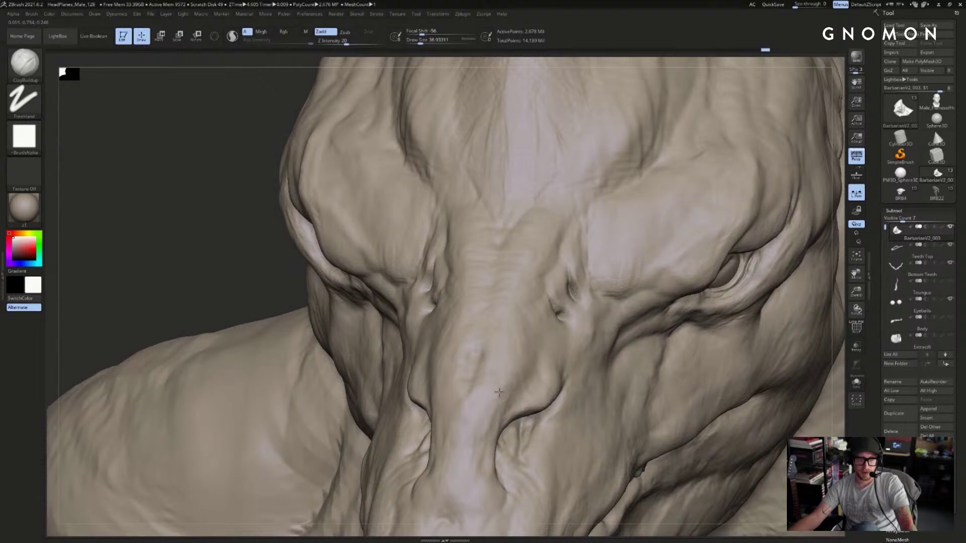
left_click_drag(827, 205, 769, 237, "alt")
key("bracketright")
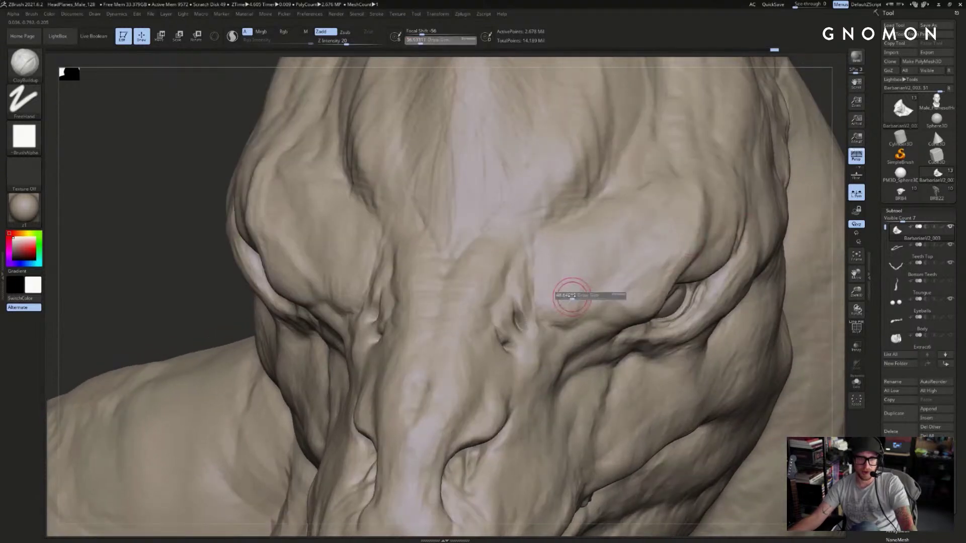
left_click_drag(576, 301, 571, 308)
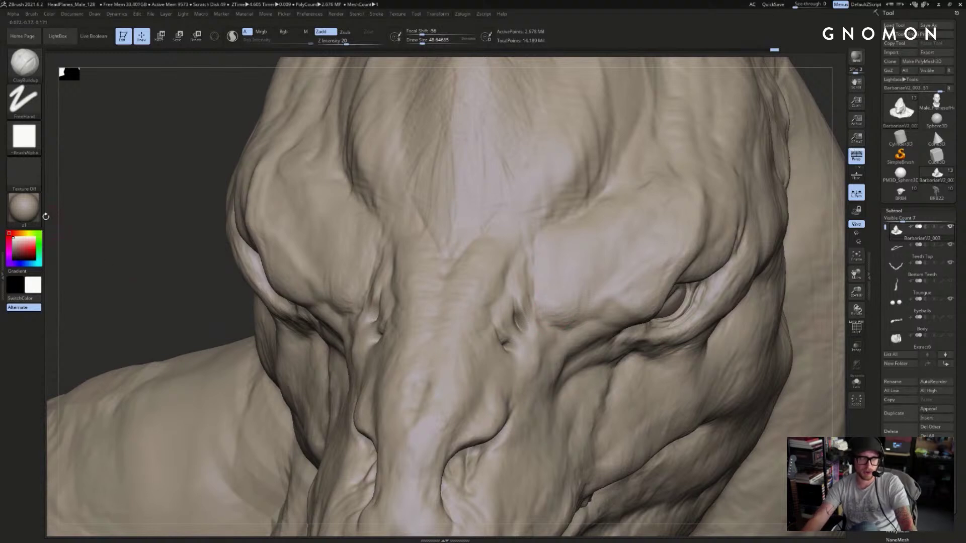
- Preview the head with a greenish MatCap material and settle on the neutral grey MatCap beside it
left_click(24, 208)
left_click_drag(111, 284, 132, 303)
left_click(24, 207)
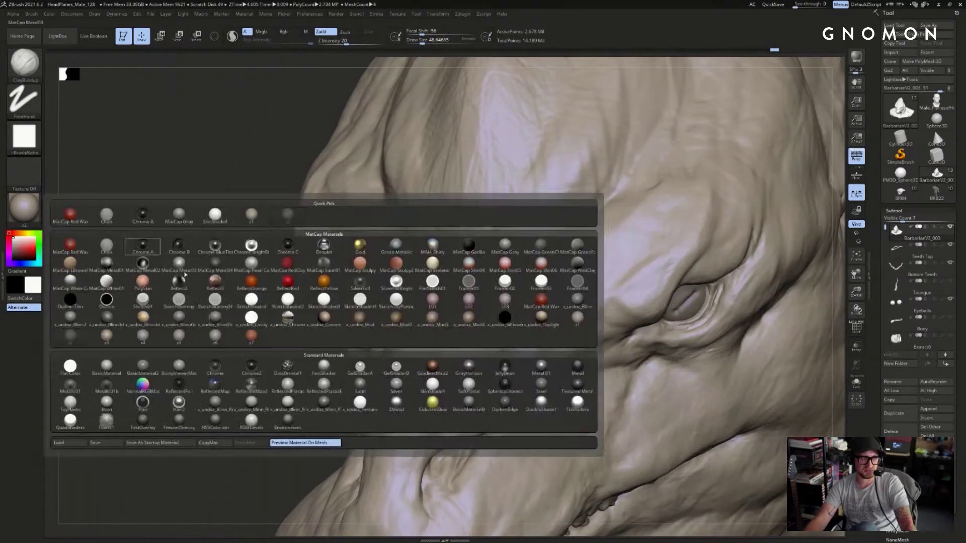
left_click(215, 337)
left_click_drag(198, 340, 272, 337)
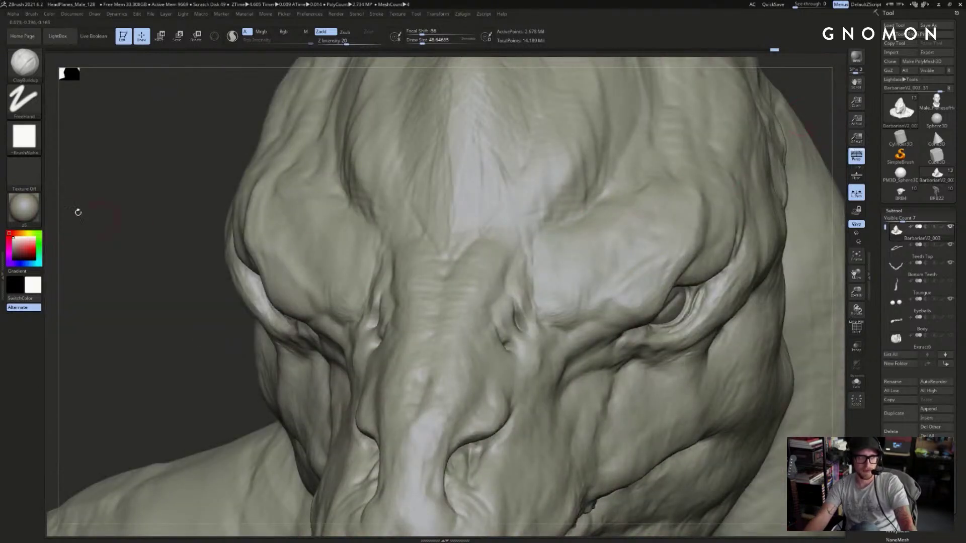
left_click(24, 207)
left_click(182, 336)
mouse_move(141, 337)
left_mouse_down()
mouse_move(502, 226)
mouse_move(675, 209)
mouse_move(577, 296)
left_mouse_up()
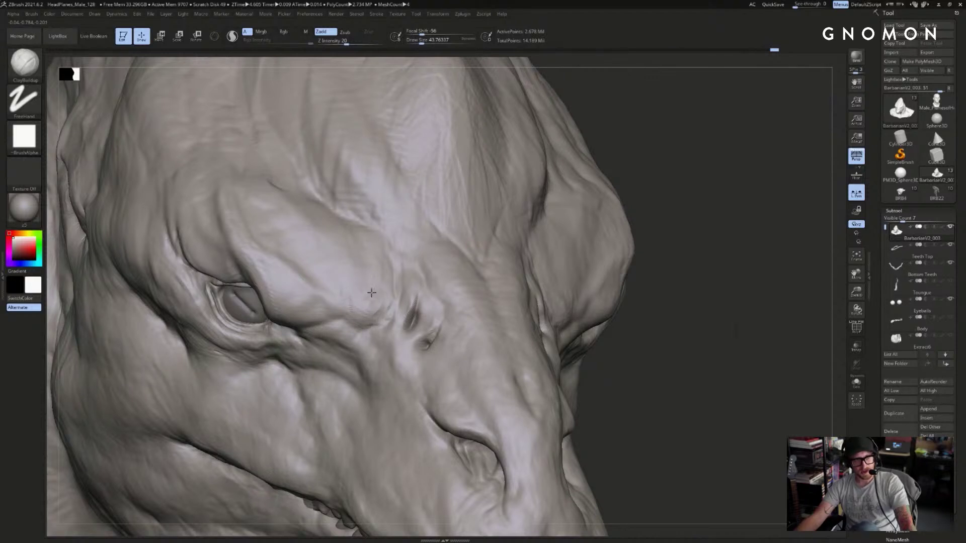
- Fill out the inner brow mass beside the snout pits with ClayBuildup at draw sizes from about 44 to 89
mouse_move(381, 304)
left_mouse_down()
mouse_move(370, 294)
mouse_move(361, 319)
left_mouse_up()
key("s")
mouse_move(671, 211)
left_mouse_down()
mouse_move(700, 196)
mouse_move(730, 211)
mouse_move(508, 308)
left_mouse_up()
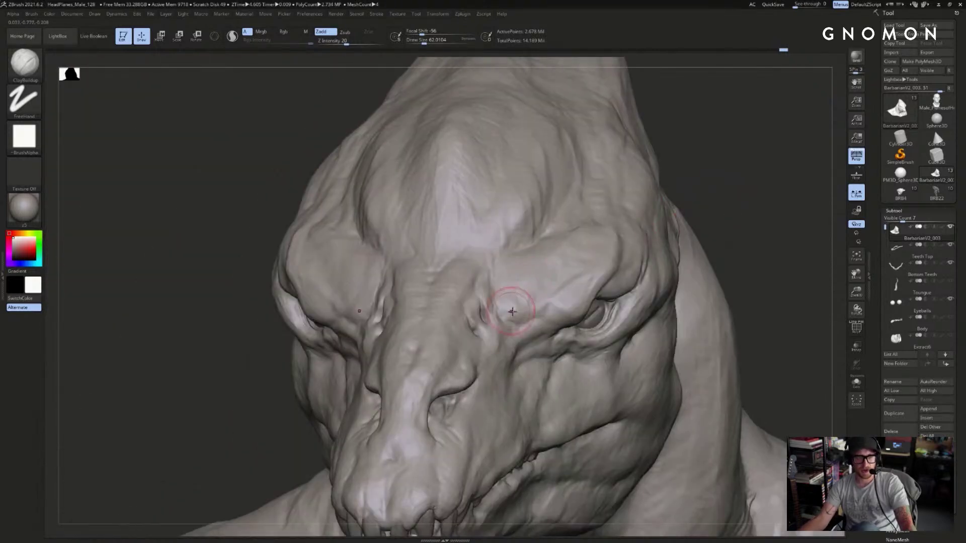
left_click_drag(724, 216, 491, 300)
left_click_drag(311, 361, 342, 304, "alt")
key("s")
left_click_drag(572, 336, 578, 336)
left_click_drag(517, 356, 422, 332)
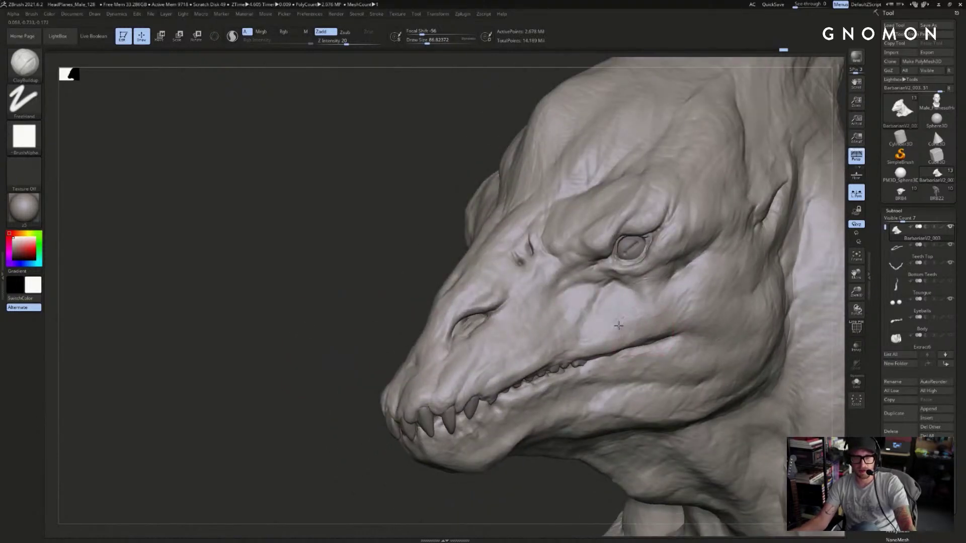
key("b")
key("s")
key("t")
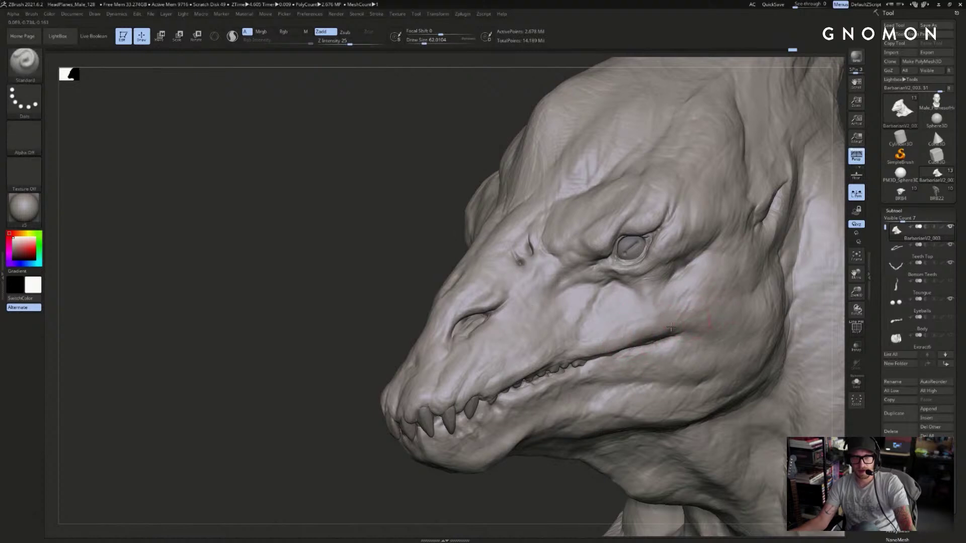
mouse_move(373, 330)
left_mouse_down()
mouse_move(740, 211)
mouse_move(724, 237)
mouse_move(669, 270)
left_mouse_up()
key("b")
key("c")
key("b")
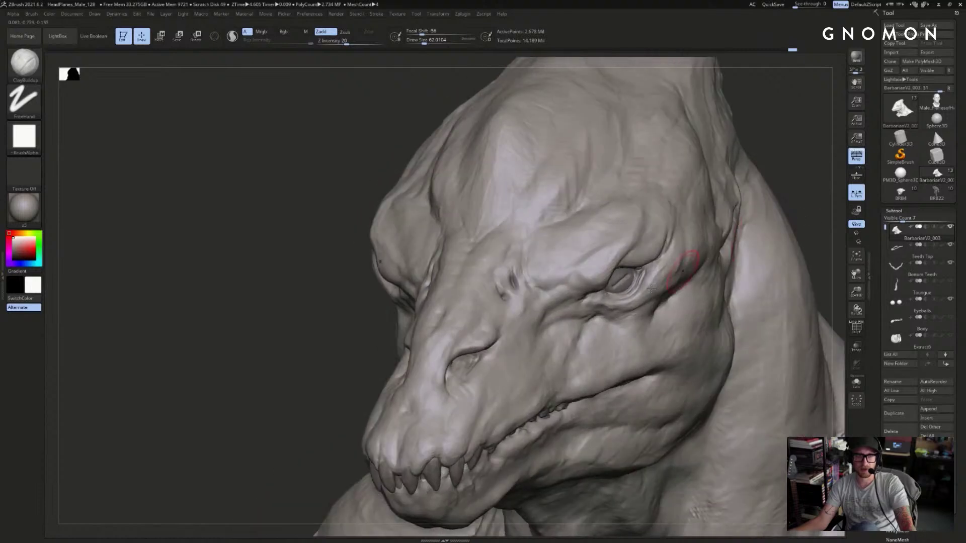
- Refine the skin around the snout pits with ClayBuildup at a draw size of about 27, undoing the strokes on the snout bridge
left_click_drag(461, 386, 469, 396)
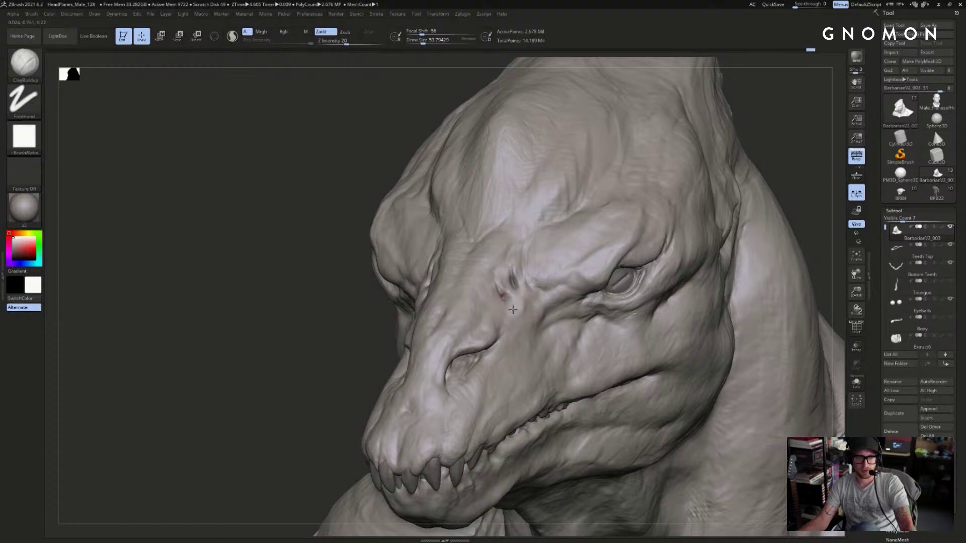
mouse_move(801, 169)
left_mouse_down("alt")
mouse_move(788, 233)
mouse_move(769, 237)
left_mouse_up("alt")
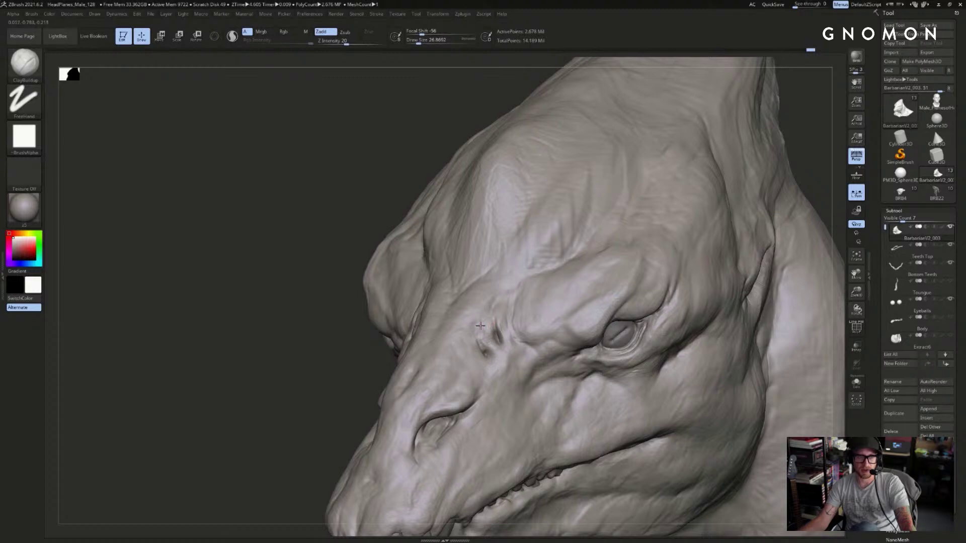
left_click_drag(282, 347, 409, 400)
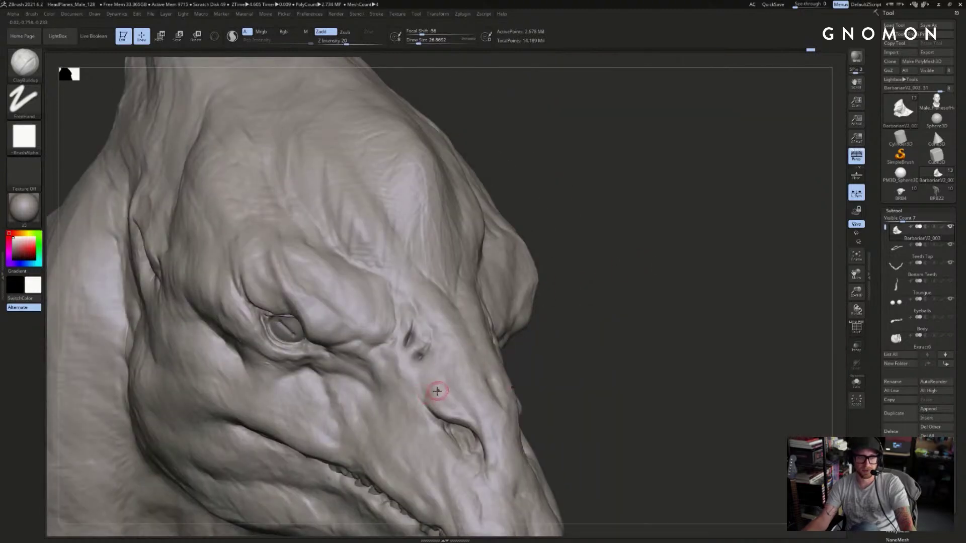
left_click_drag(440, 361, 654, 342)
mouse_move(539, 354)
left_mouse_down("shift")
mouse_move(521, 374)
mouse_move(509, 371)
mouse_move(496, 447)
left_mouse_up("shift")
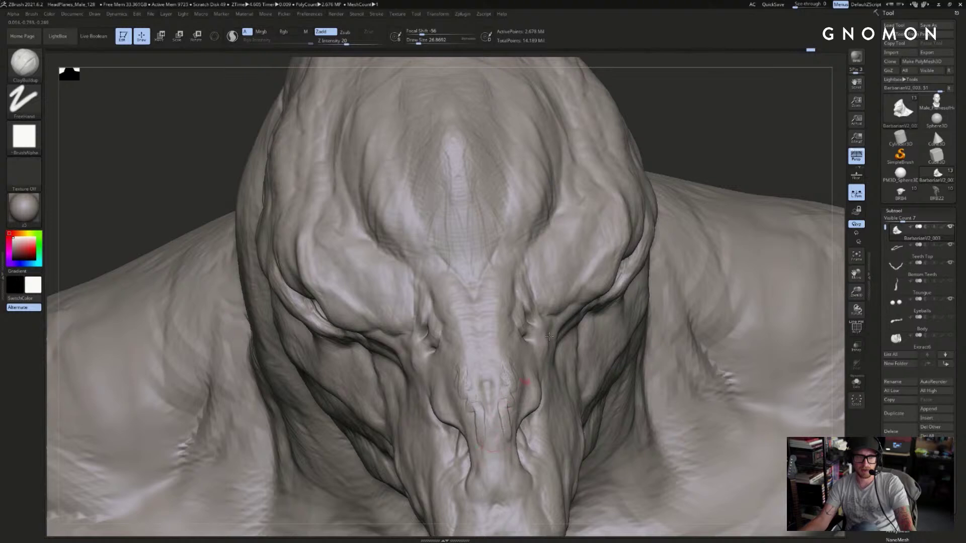
key("ctrl+z")
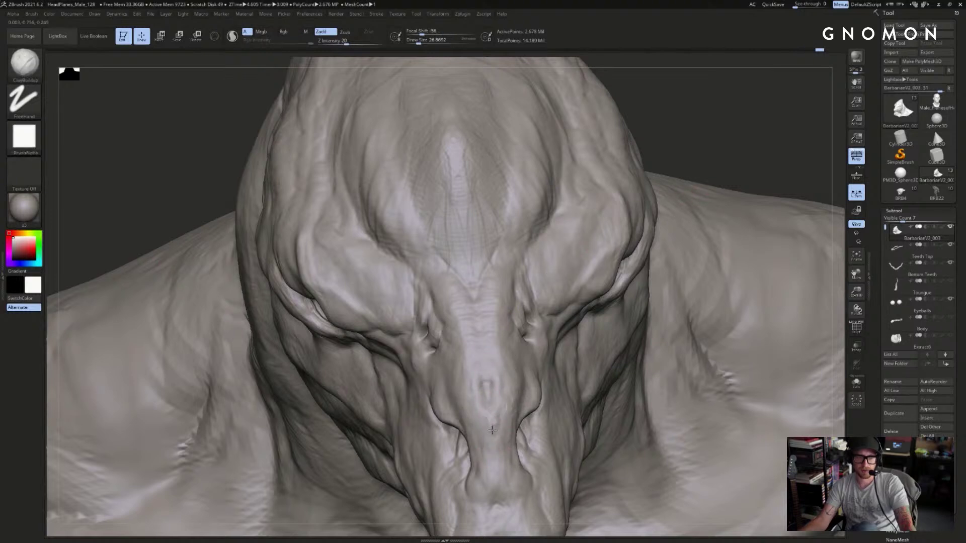
- Rework the forehead dome above the eye with ClayBuildup at a draw size of about 101, smoothing it and undoing the last stroke
left_click_drag(741, 198, 736, 166, "shift")
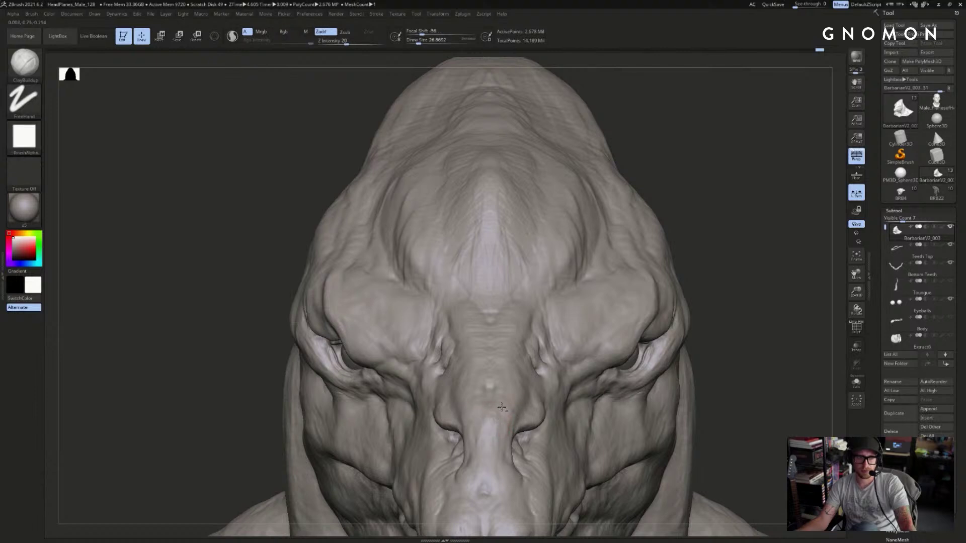
left_click_drag(764, 293, 735, 267, "alt")
left_click_drag(794, 274, 724, 242)
mouse_move(530, 319)
right_mouse_down()
mouse_move(528, 267)
mouse_move(711, 267)
mouse_move(597, 298)
mouse_move(648, 261)
mouse_move(750, 261)
mouse_move(704, 302)
right_mouse_up()
key("bracketright")
right_click_drag(589, 267, 709, 226)
key("s")
left_click(577, 299)
left_click_drag(607, 330, 620, 333, "shift")
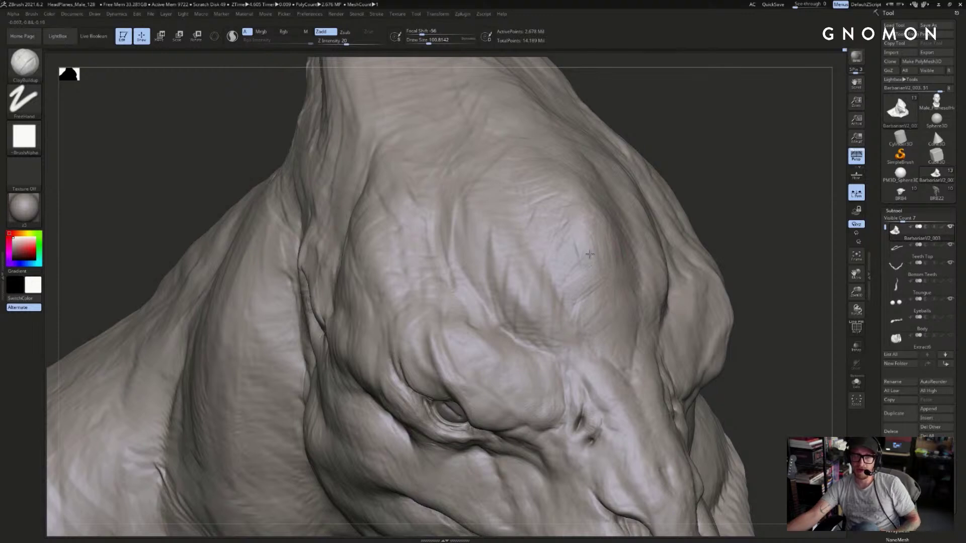
key("ctrl+z")
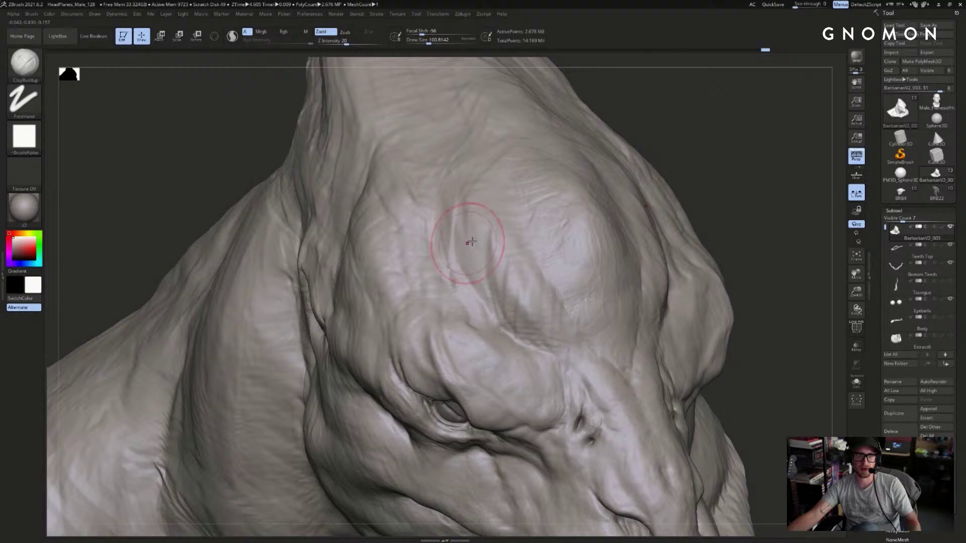
- Shape the folds between the forehead dome and the brow with ClayBuildup at draw sizes from about 56 to 83
mouse_move(700, 135)
left_mouse_down()
mouse_move(670, 195)
mouse_move(597, 241)
left_mouse_up()
key("[")
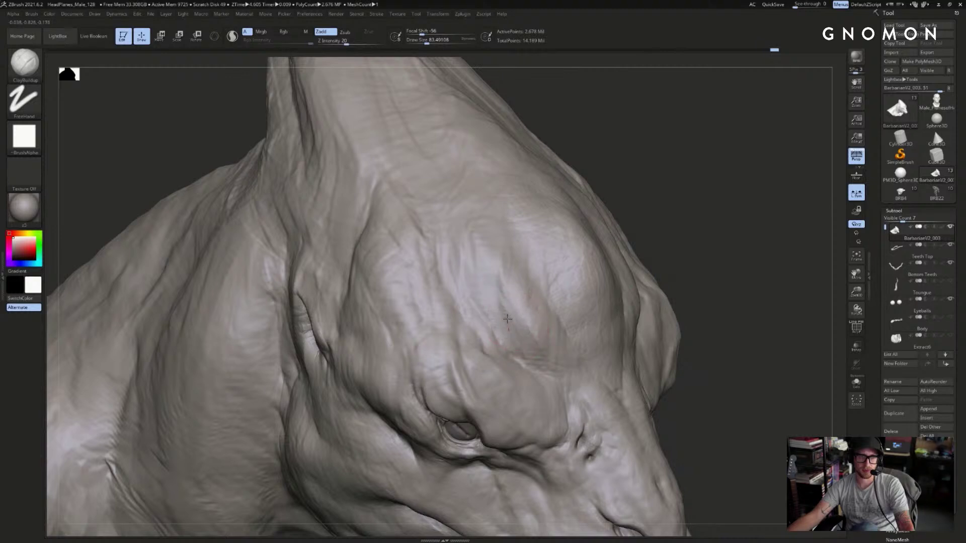
key("[")
key("[")
left_click_drag(700, 257, 536, 338)
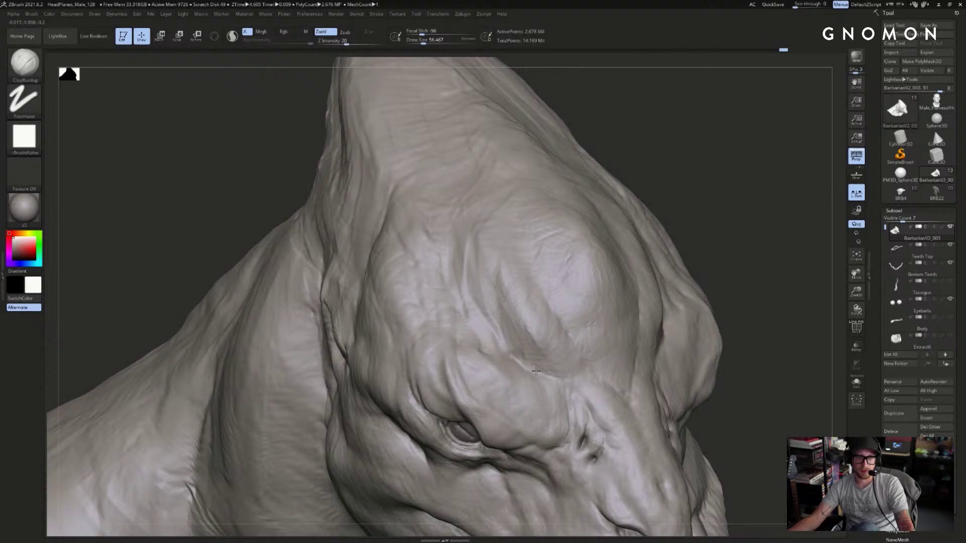
left_click_drag(755, 228, 740, 282)
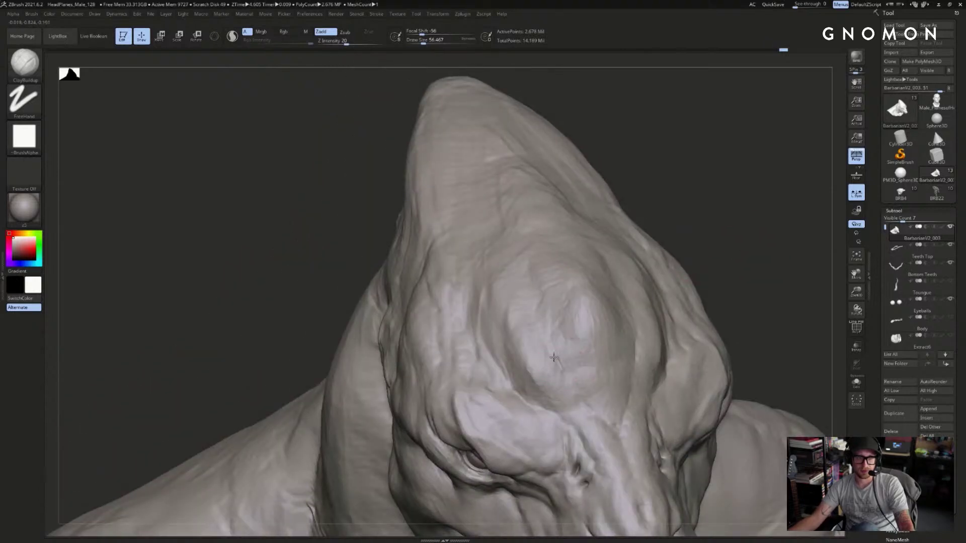
left_click_drag(706, 176, 563, 281, "alt")
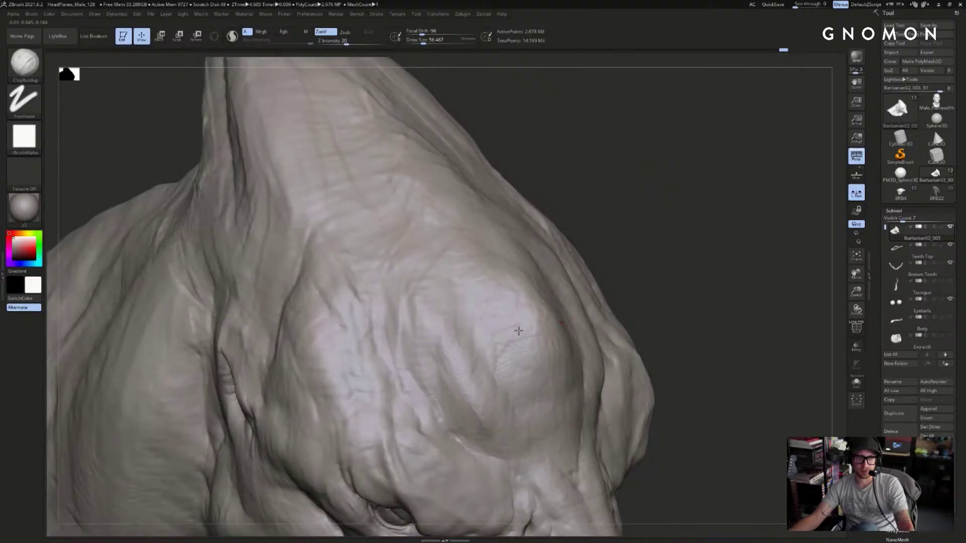
mouse_move(641, 216)
left_mouse_down("alt")
mouse_move(669, 233)
mouse_move(654, 256)
left_mouse_up("alt")
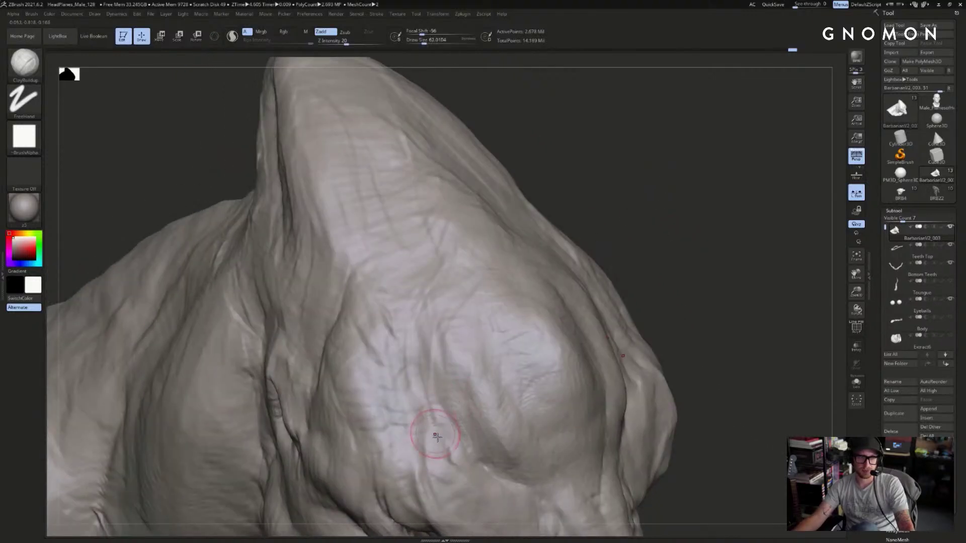
- Lower the head mesh's subdivision level and build up the side of the skull behind the eye with ClayBuildup at a draw size of about 83
mouse_move(428, 429)
right_mouse_down()
mouse_move(612, 226)
mouse_move(689, 181)
mouse_move(669, 211)
mouse_move(653, 203)
mouse_move(679, 188)
mouse_move(672, 182)
mouse_move(689, 142)
mouse_move(701, 164)
right_mouse_up()
right_click_drag(565, 311, 716, 162)
key("s")
left_click_drag(623, 300, 611, 300)
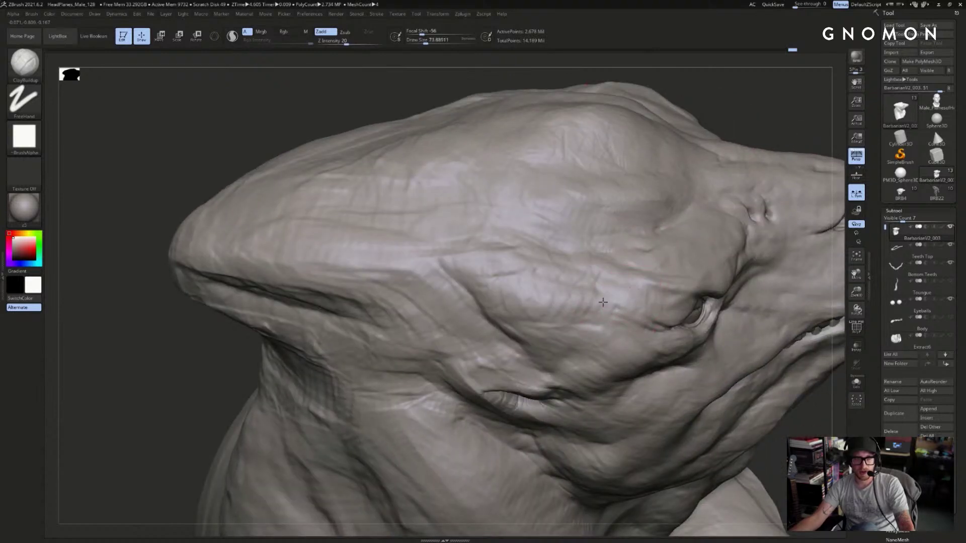
key("shift+d")
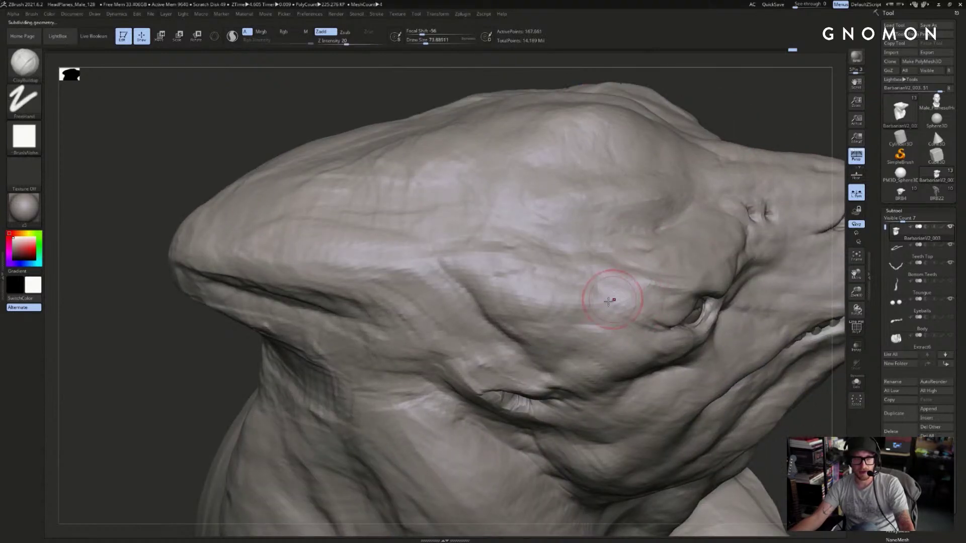
mouse_move(789, 108)
left_mouse_down()
mouse_move(503, 211)
mouse_move(314, 392)
mouse_move(347, 282)
mouse_move(411, 258)
left_mouse_up()
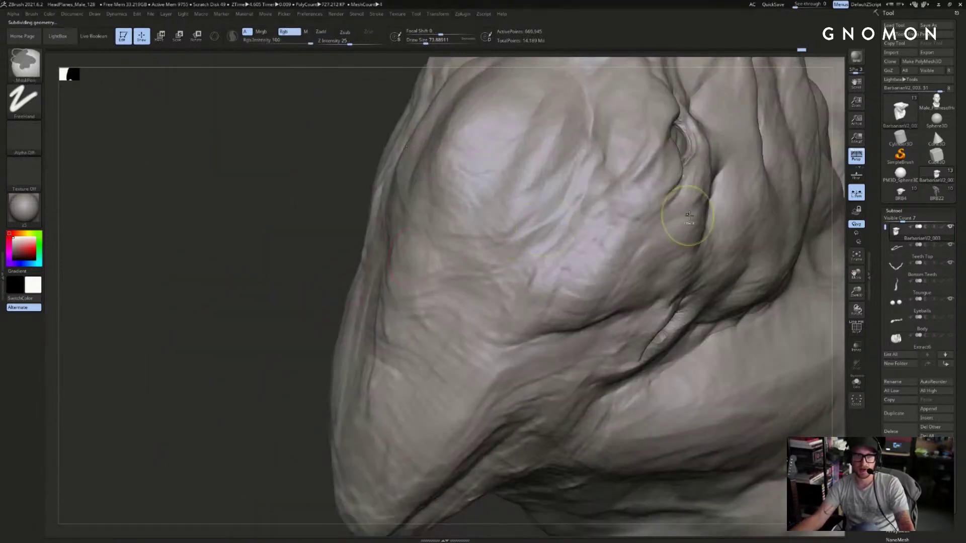
key("[")
key("[")
key("]")
key("]")
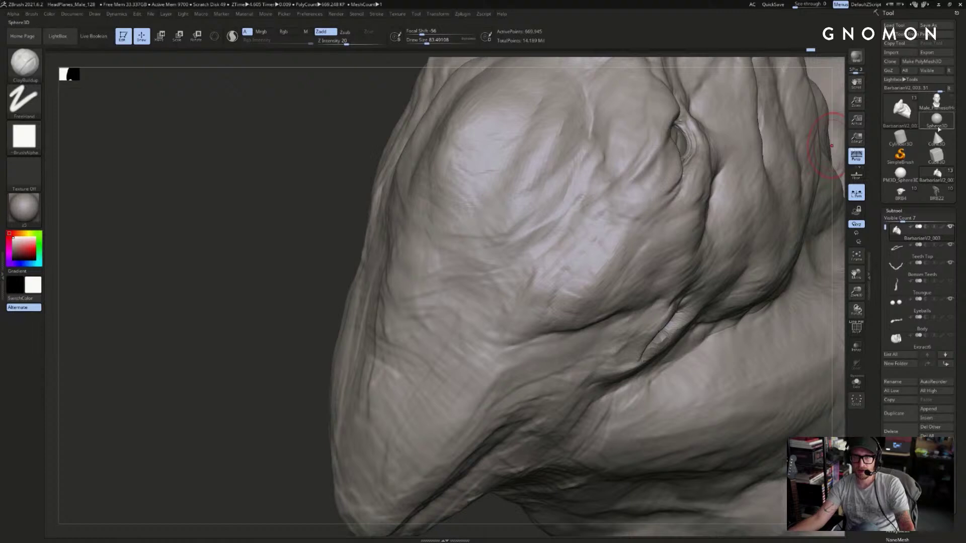
- Import the Base Man With Shoes mesh, leave a snapshot of it on the canvas, and switch back to the barbarian tool
left_click(936, 120)
left_click(894, 53)
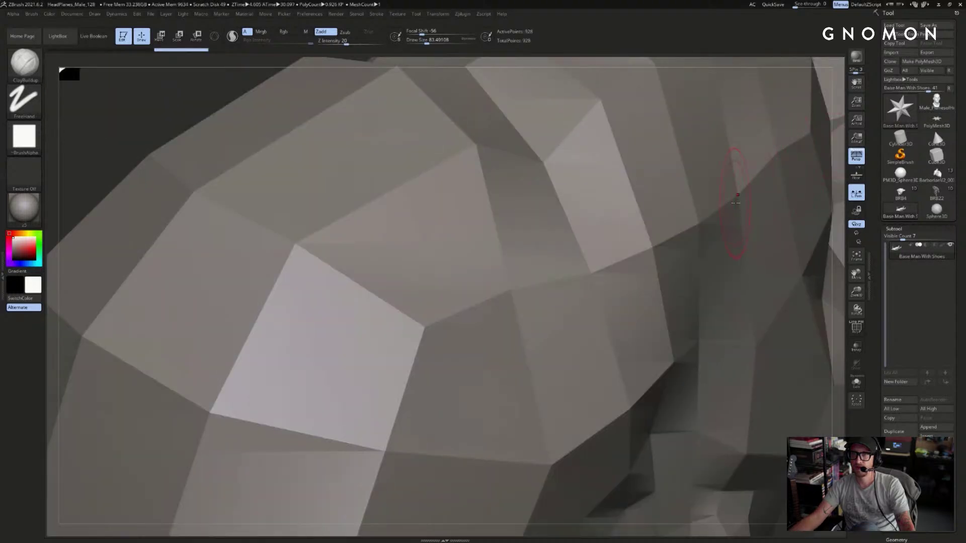
key("f")
left_click_drag(744, 181, 766, 294)
key("shift+s")
left_click(934, 175)
key("f")
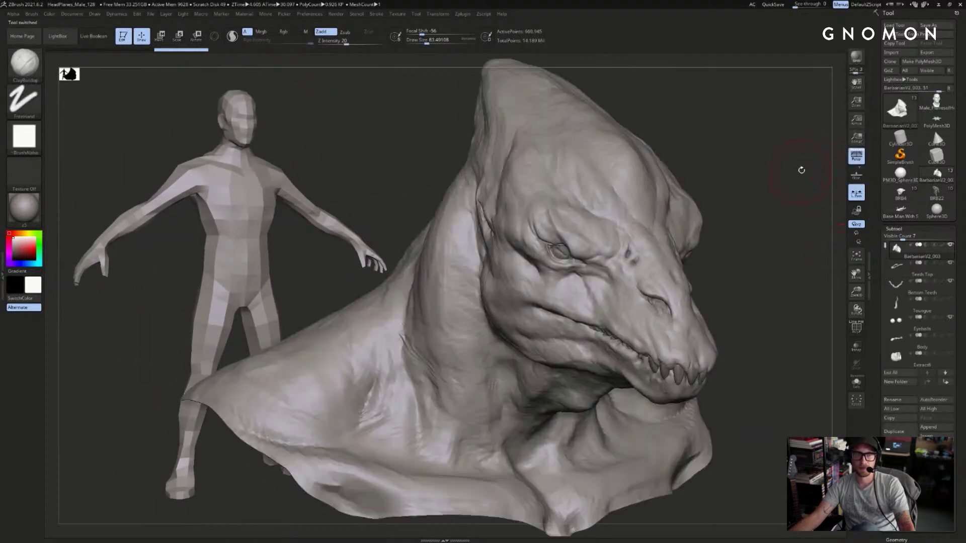
- Show the barbarian's Body subtool and frame the full figure beside the base man
left_click(912, 189)
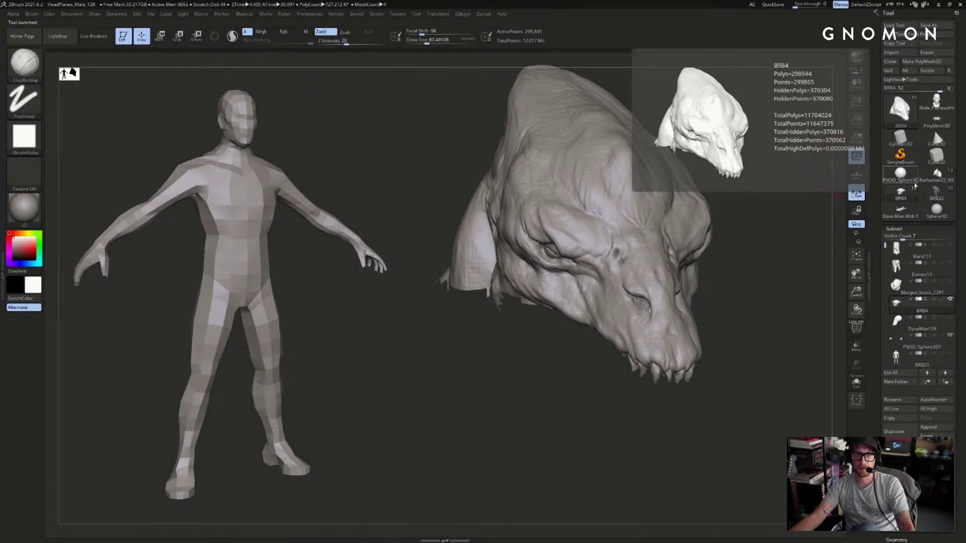
left_click(939, 173)
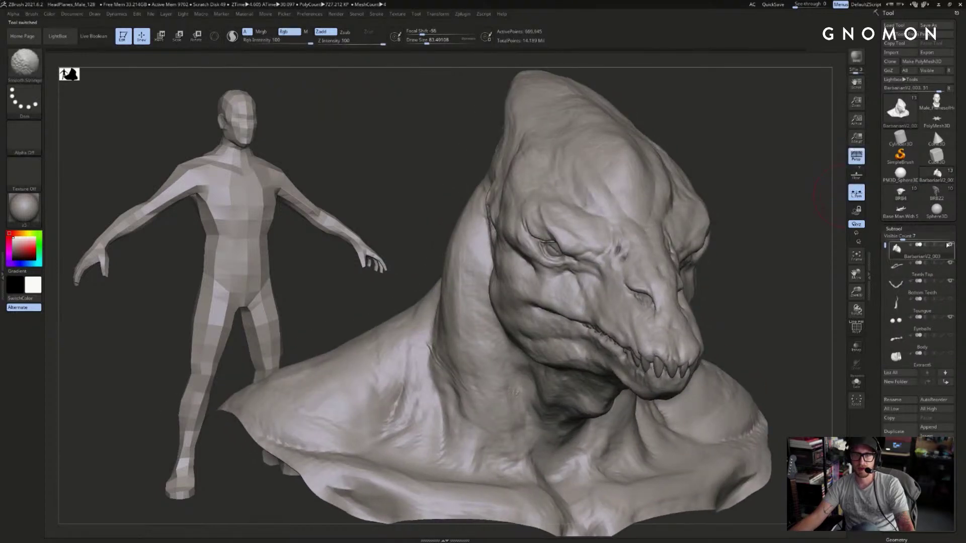
left_click(950, 335)
left_click_drag(839, 280, 750, 207, "alt")
key("f")
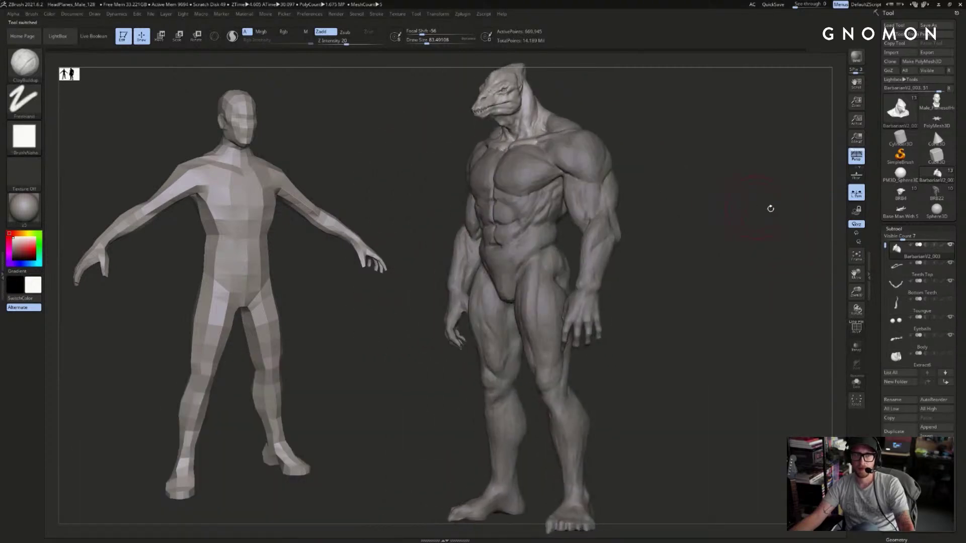
- Select the Eyeballs subtool and make the extracted shorts subtool visible on the barbarian
left_click(901, 327)
left_click_drag(793, 276, 843, 277)
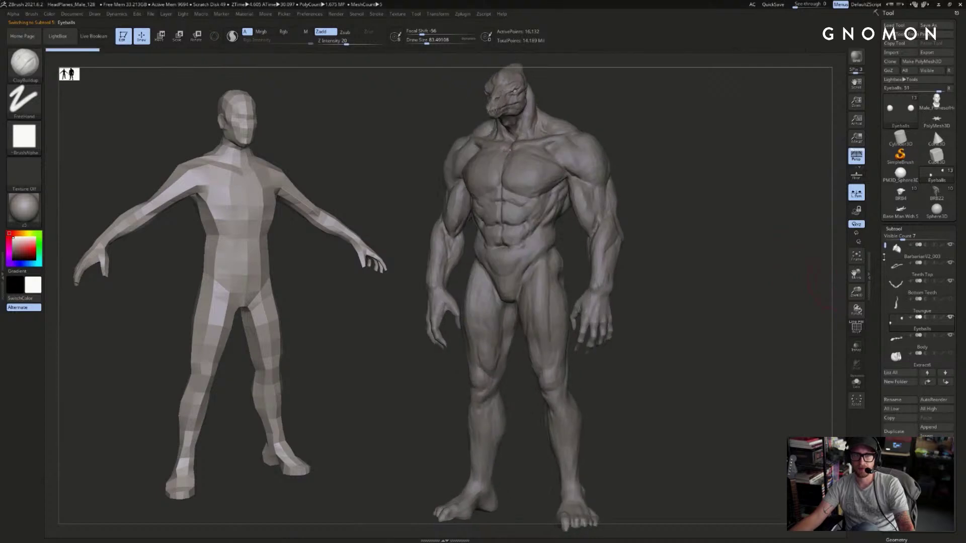
left_click_drag(885, 246, 885, 257)
left_click(949, 317)
mouse_move(753, 275)
left_mouse_down()
mouse_move(764, 274)
mouse_move(750, 275)
left_mouse_up()
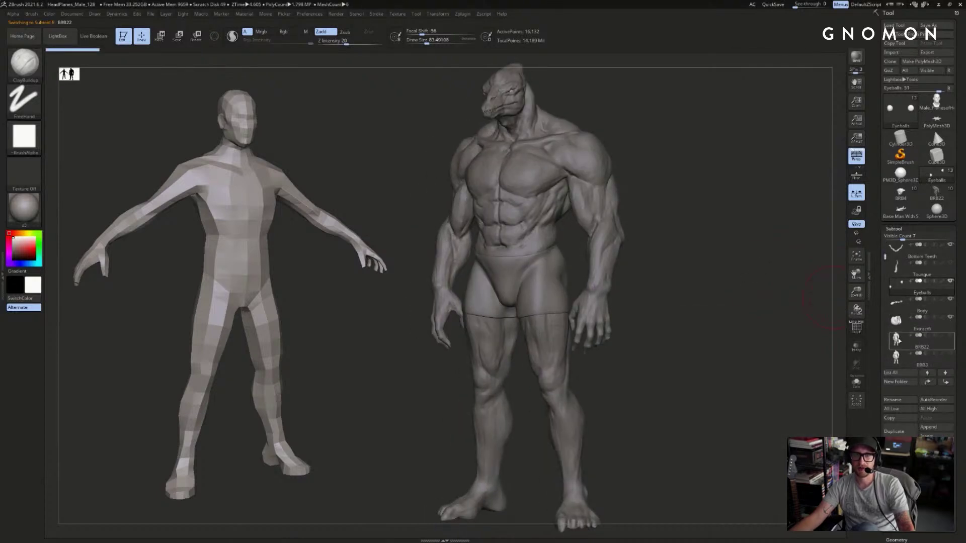
- Rename the extracted shorts subtool as Shorts, reselect the Eyeballs subtool, and turn the figure to the front
left_click(900, 326)
type("S")
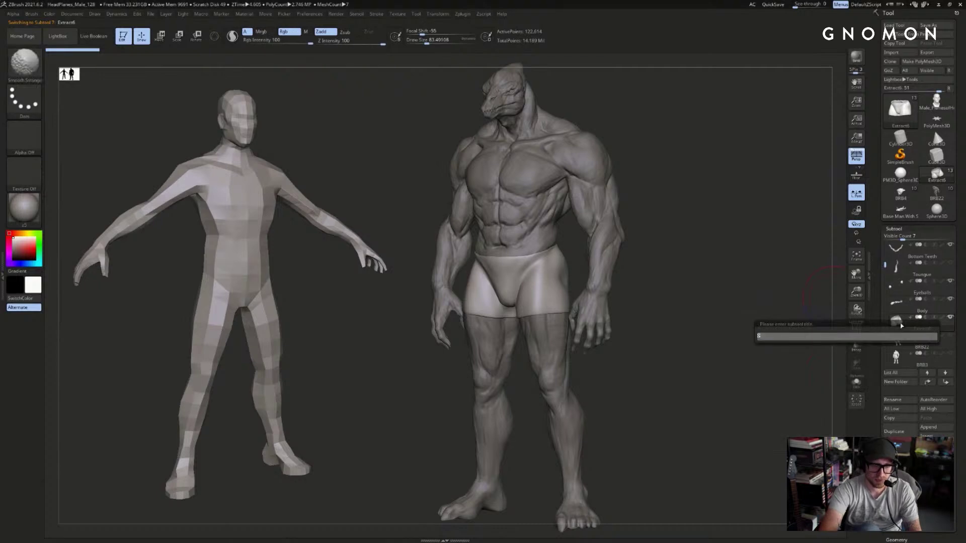
type("hoertts")
key("Return")
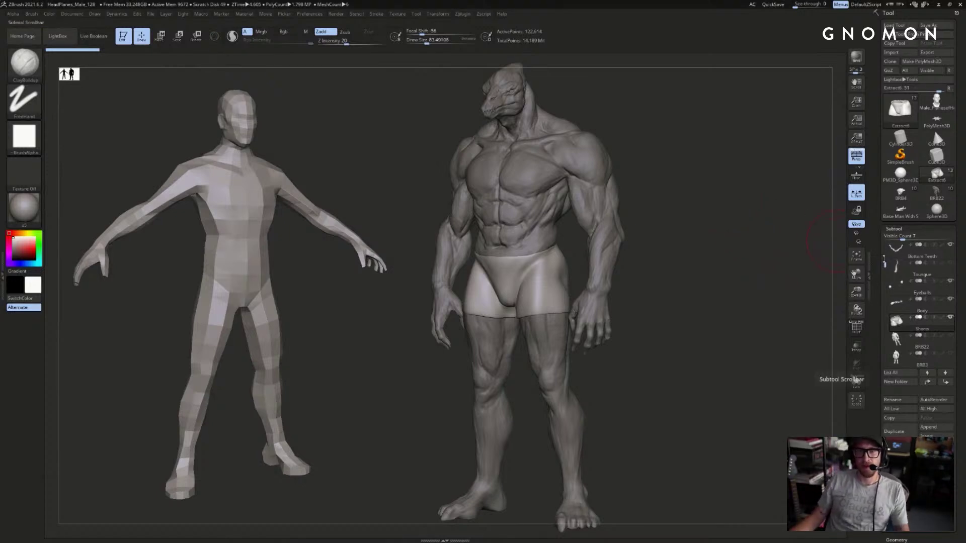
left_click(897, 284)
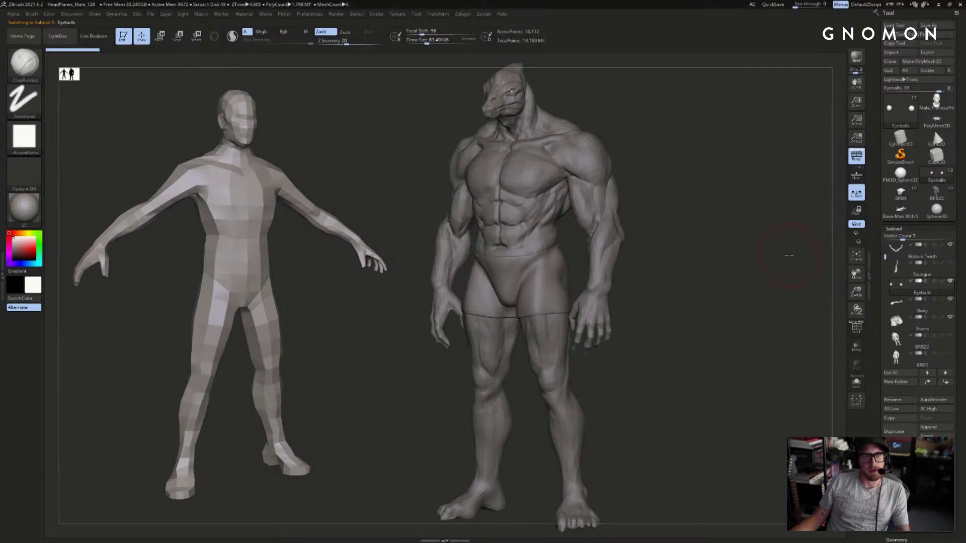
left_click_drag(769, 264, 802, 259)
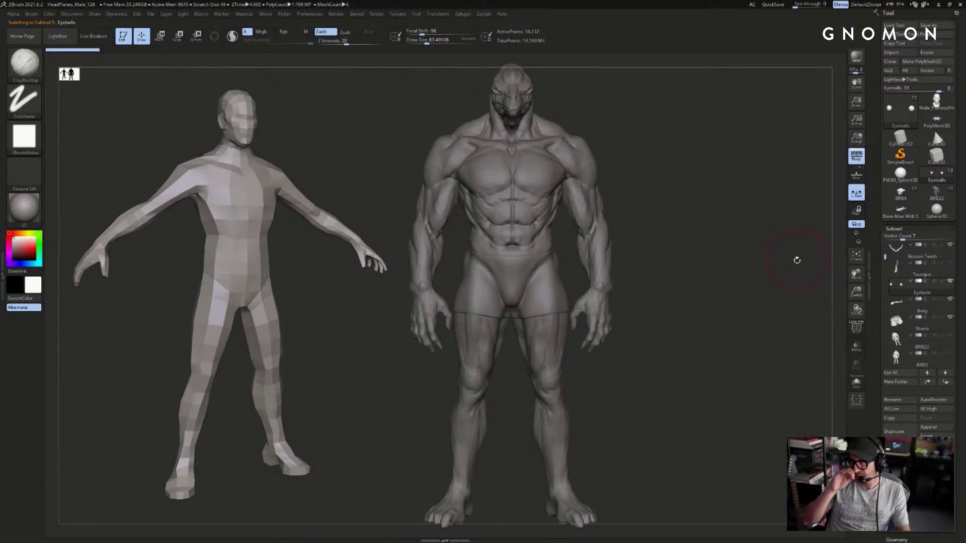
- Hide the Shorts subtool and select the BarbarianV2_003 head subtool
left_click_drag(790, 258, 802, 277)
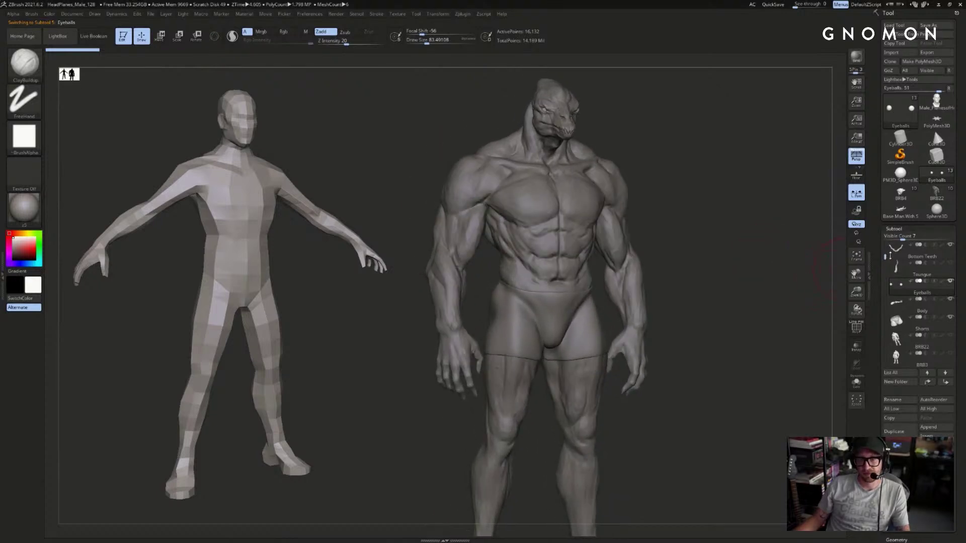
left_click_drag(884, 255, 884, 236)
left_click(950, 354)
left_click(908, 249)
left_click_drag(769, 243, 799, 361, "alt")
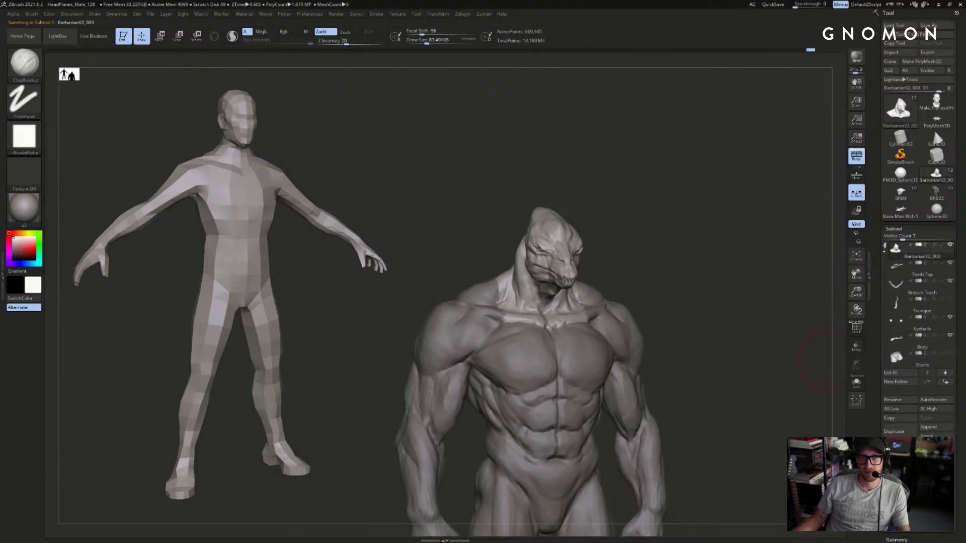
- Hide the Body subtool and frame the reptilian head up close in three-quarter view
left_click_drag(885, 247, 885, 256)
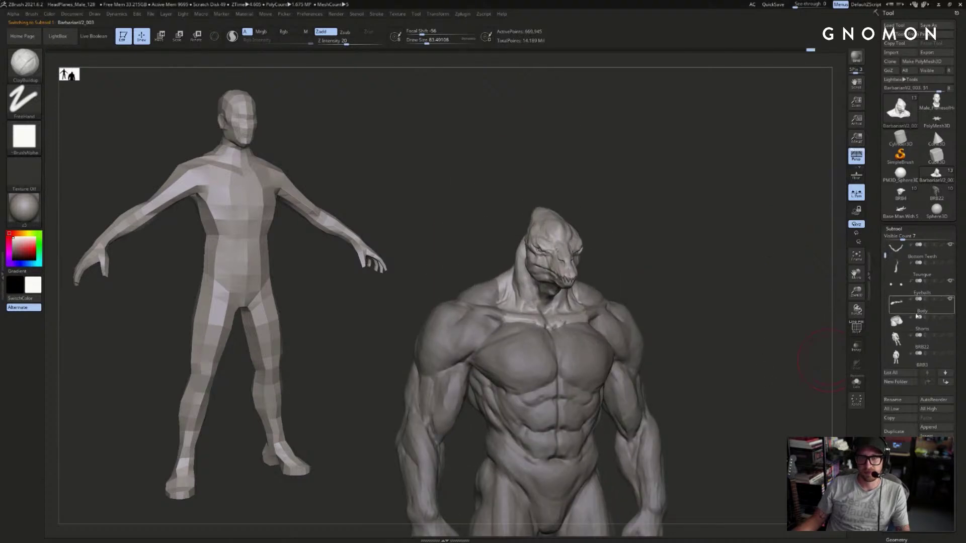
mouse_move(912, 307)
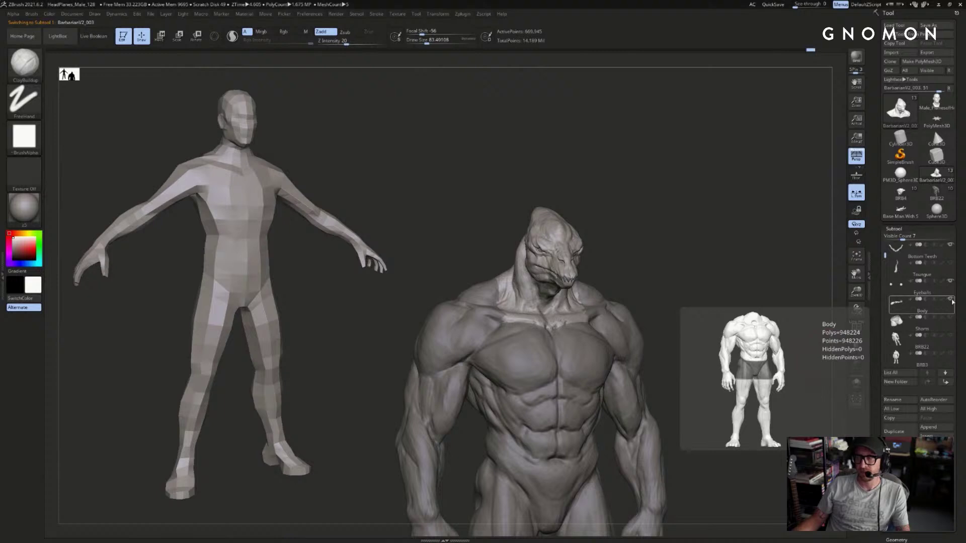
left_click(950, 299)
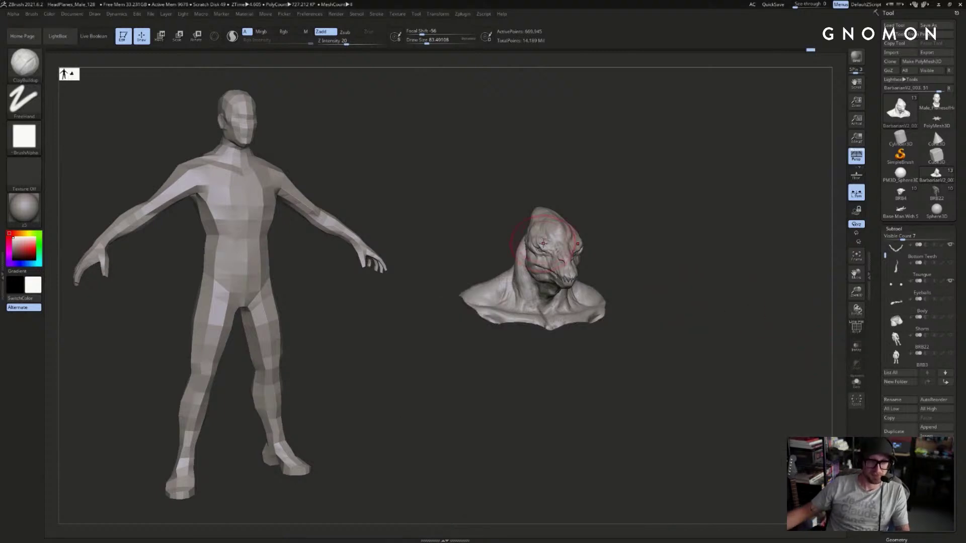
key("f")
left_click_drag(755, 222, 810, 237)
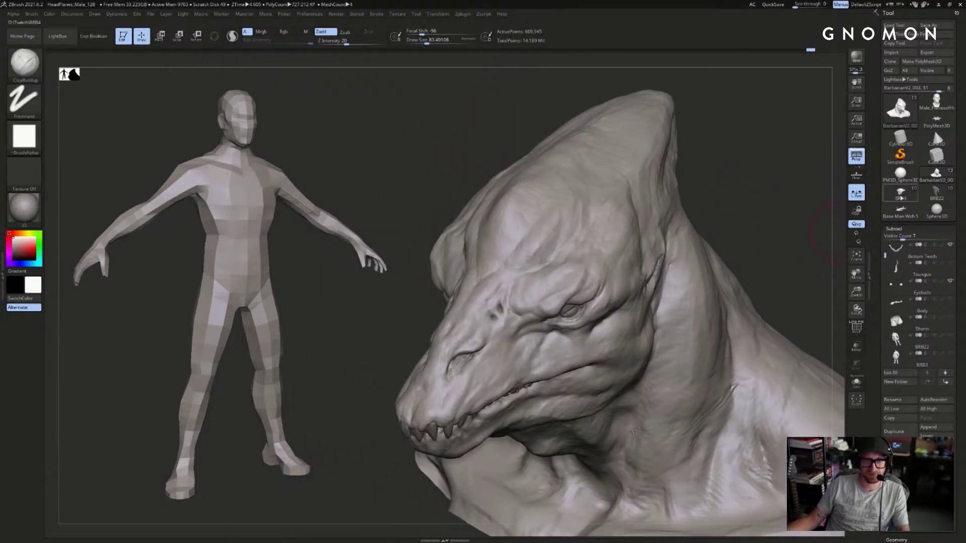
- Build up the side planes of the head crest above the ear opening with the ClayBuildup brush
left_click(900, 197)
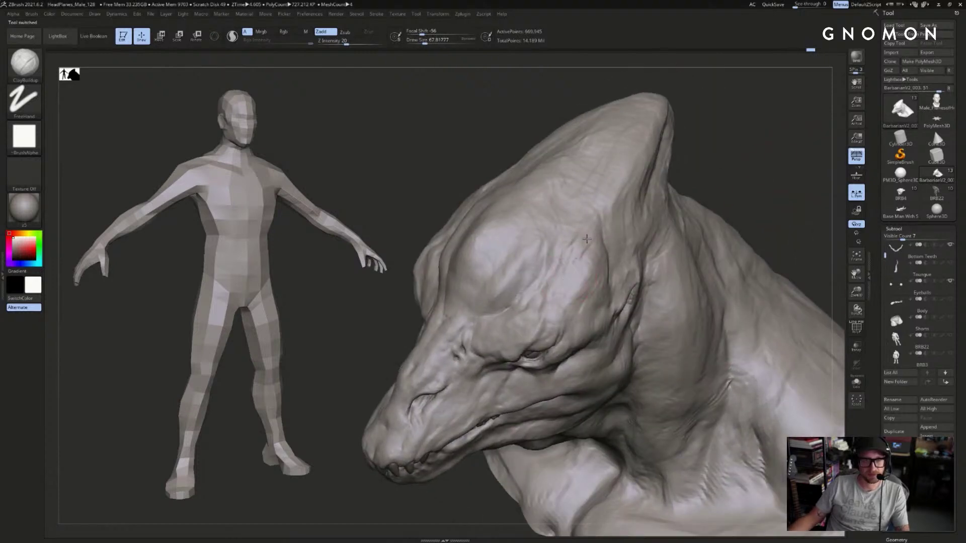
right_click_drag(658, 207, 620, 250)
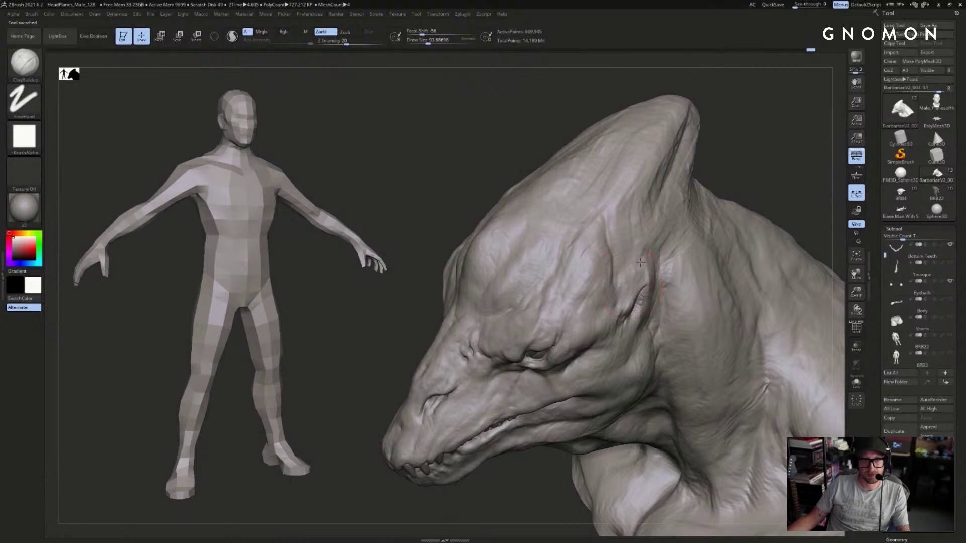
left_click_drag(647, 263, 653, 261)
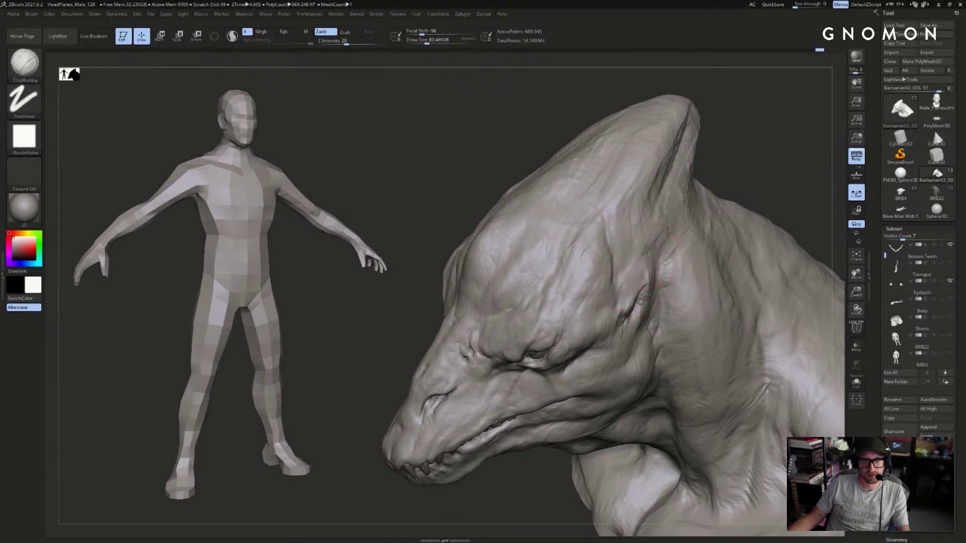
right_click_drag(664, 217, 678, 173)
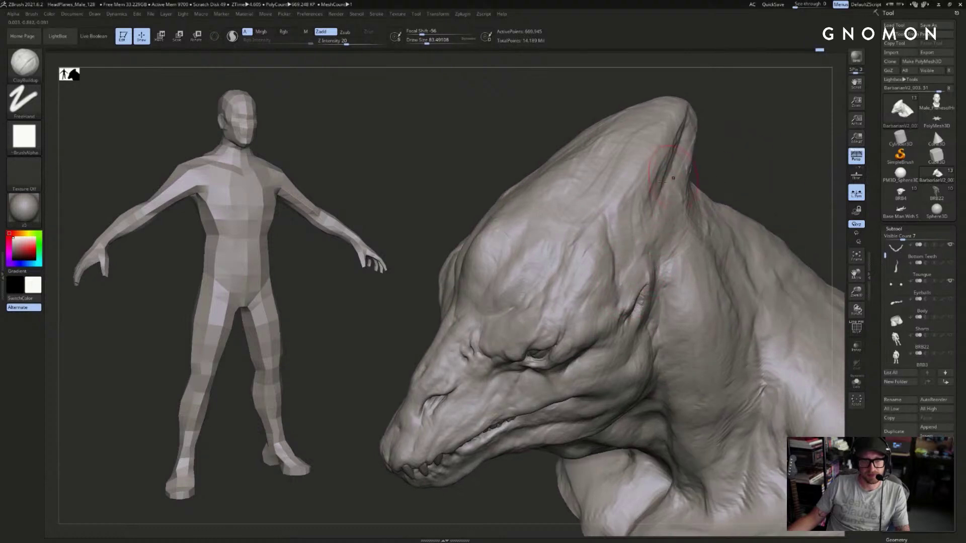
right_click_drag(777, 136, 642, 229)
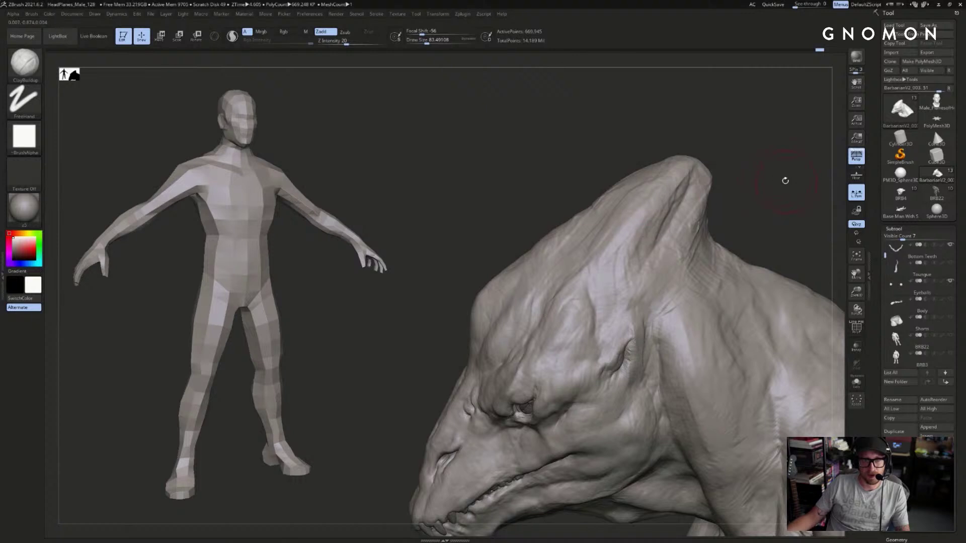
right_click_drag(787, 182, 694, 201)
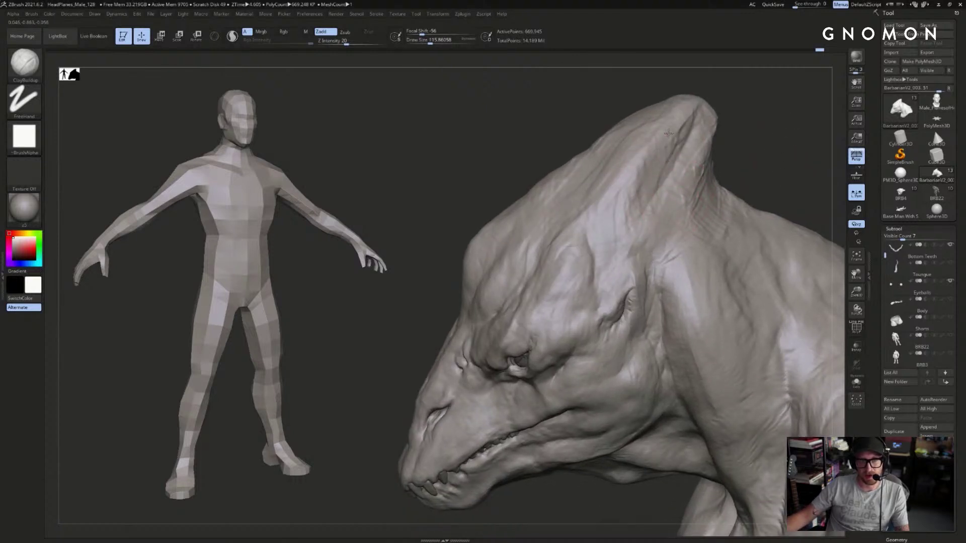
- Refine the forms between the crest and the brow with ClayBuildup, reducing the draw size to about 68
right_click_drag(683, 124, 710, 124)
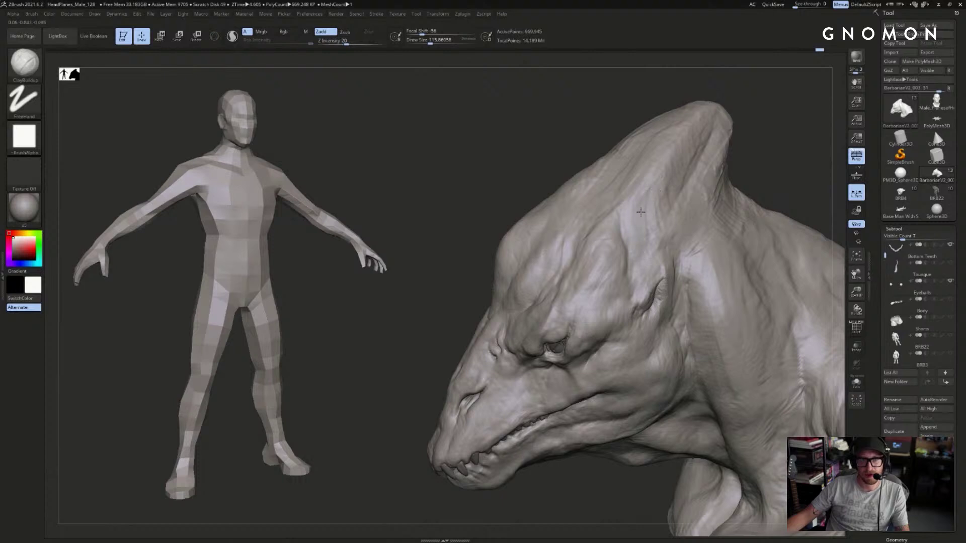
left_click_drag(625, 238, 620, 230)
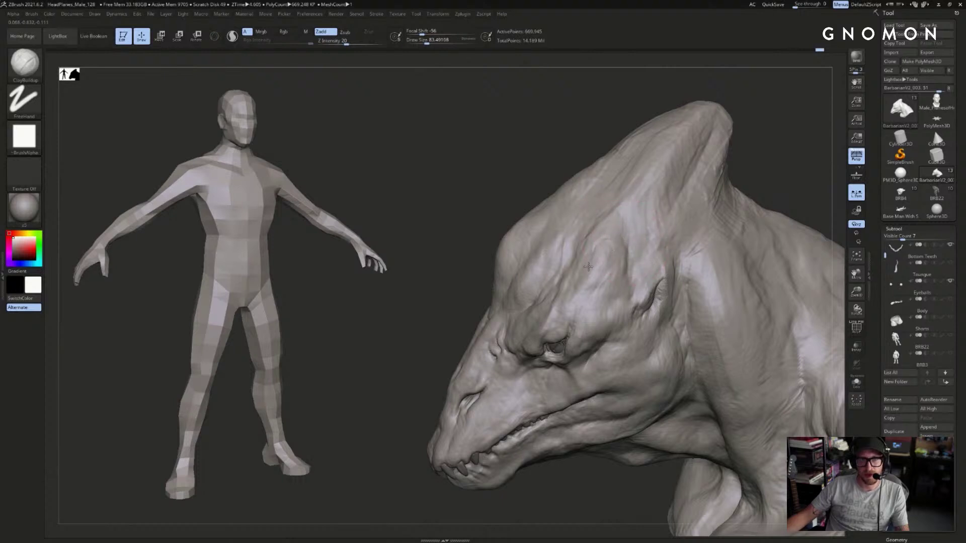
mouse_move(819, 139)
right_mouse_down()
mouse_move(824, 121)
mouse_move(806, 136)
right_mouse_up()
key("s")
left_click_drag(805, 137, 803, 136)
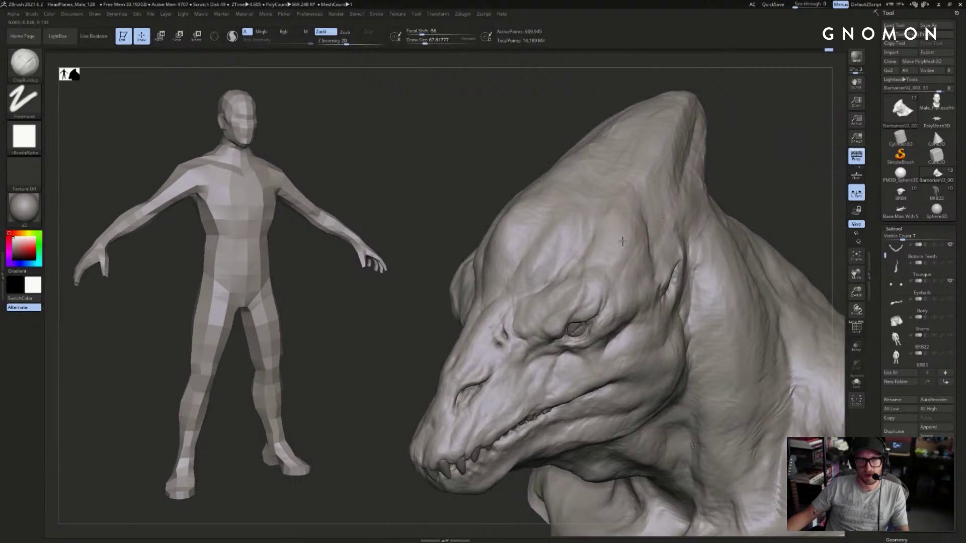
mouse_move(732, 148)
right_mouse_down()
mouse_move(761, 142)
mouse_move(733, 158)
mouse_move(770, 149)
mouse_move(756, 147)
right_mouse_up()
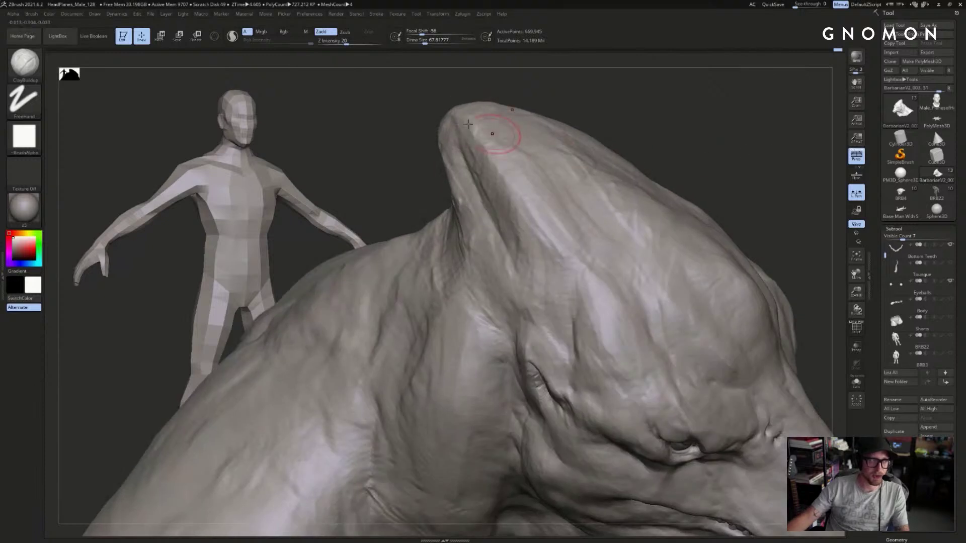
- Choose the Clay brush, set its Z Intensity to 5, and lightly work the crest's side and the domed forehead
key("b")
key("c")
key("l")
left_click(341, 41)
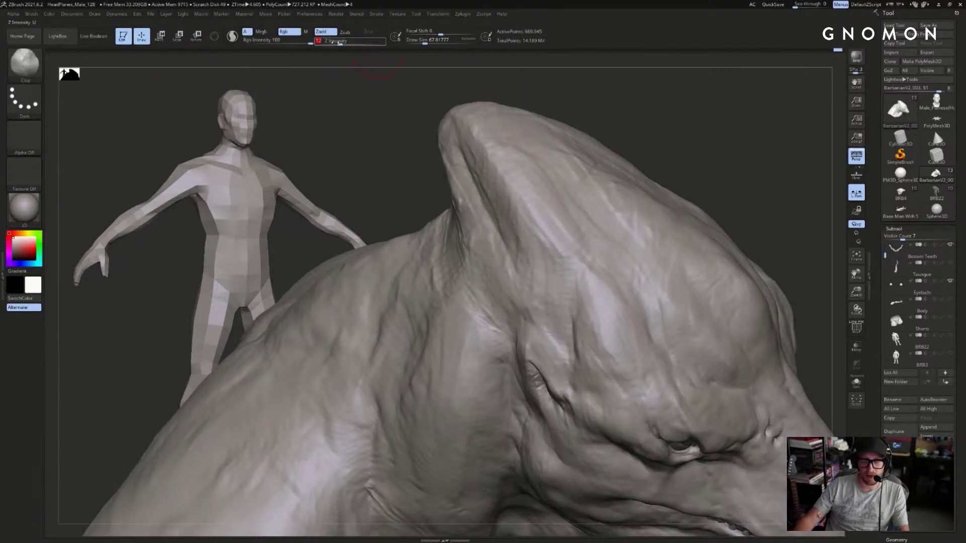
type("5")
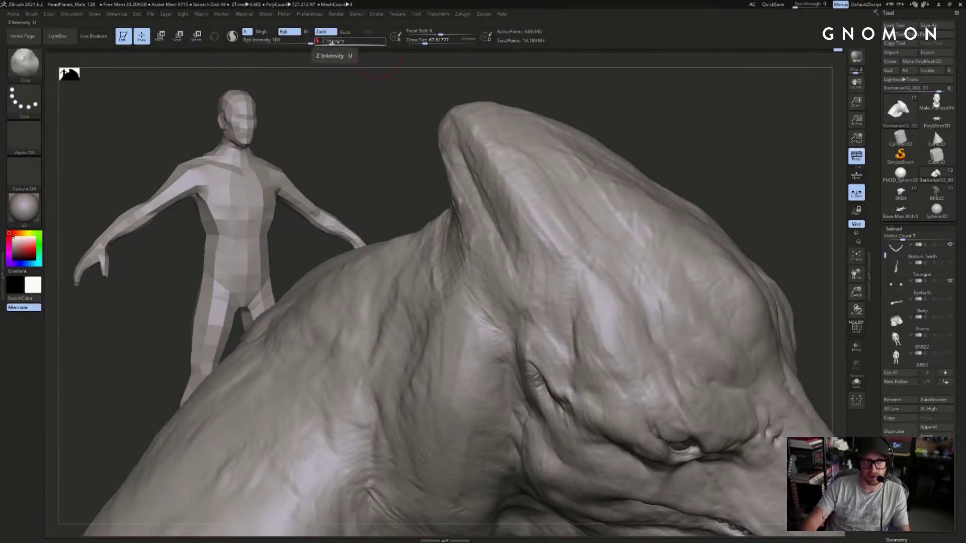
right_click_drag(752, 140, 695, 188)
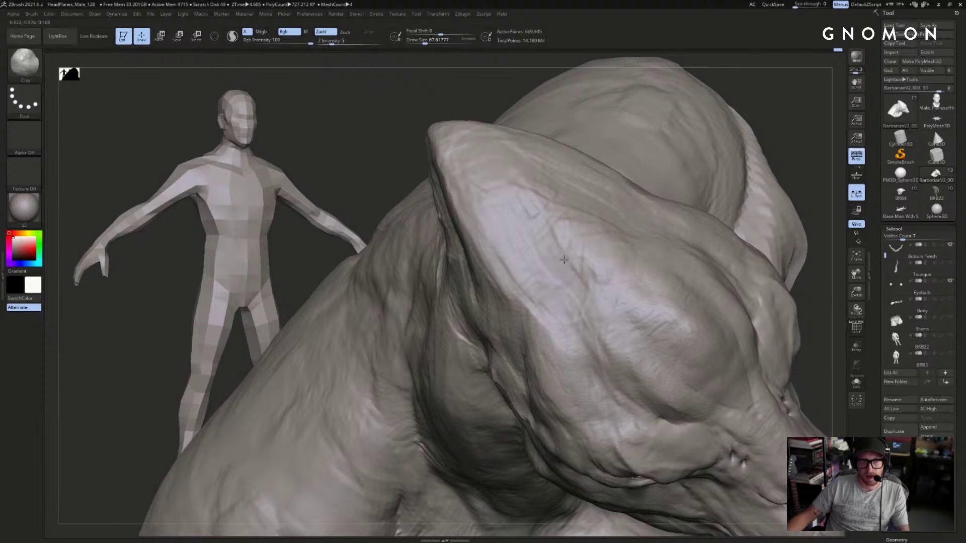
right_click_drag(795, 128, 611, 232)
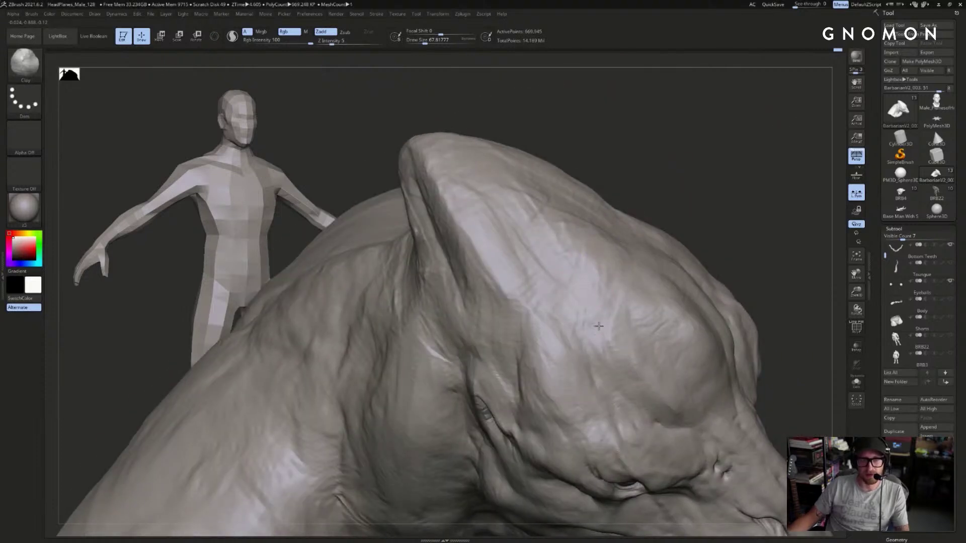
right_click_drag(779, 246, 664, 340)
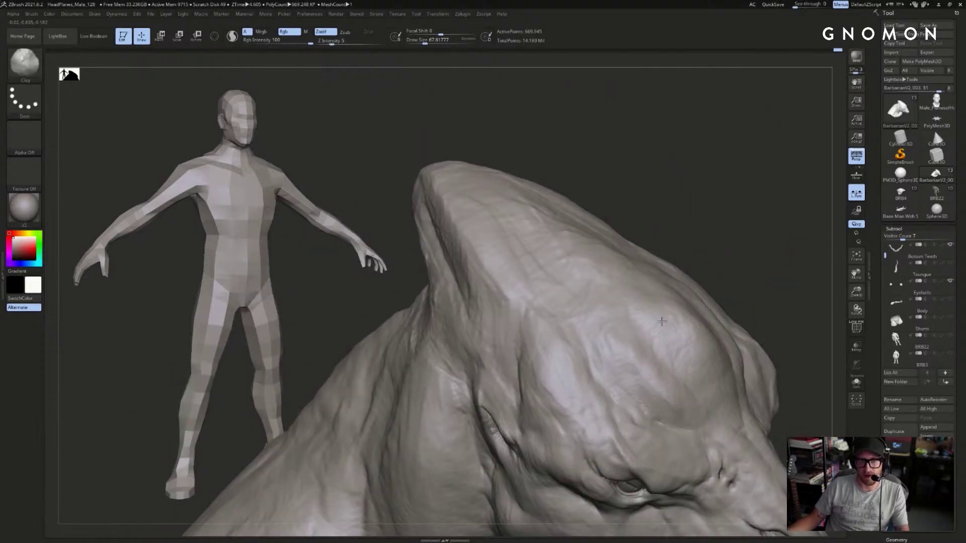
right_click_drag(711, 380, 788, 217)
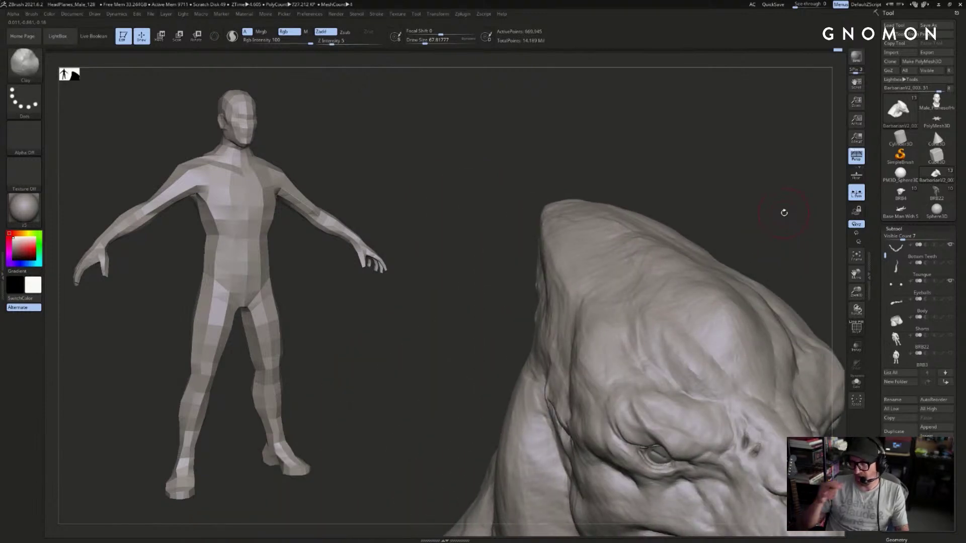
right_click_drag(816, 174, 344, 79)
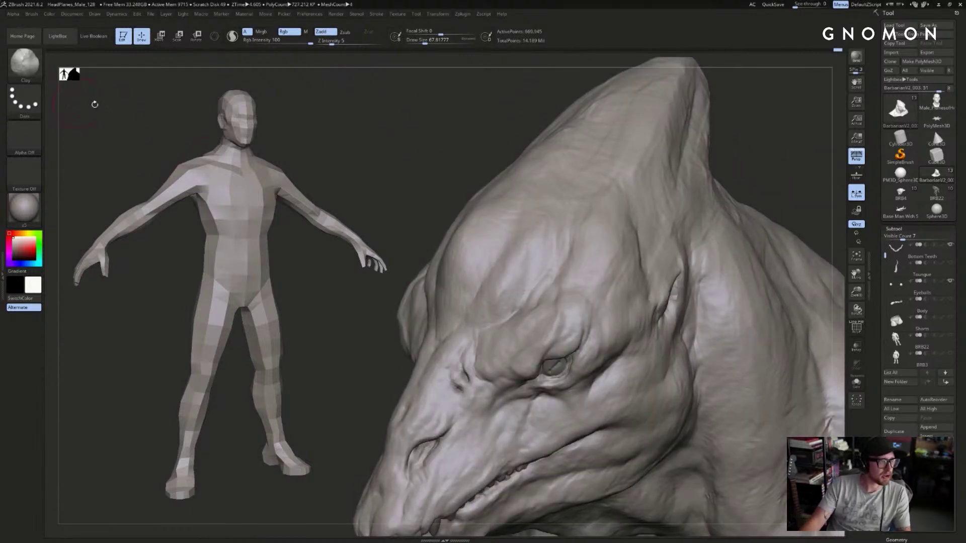
- Return to the ClayBuildup brush, enlarge it, and build up the slope where the crest meets the forehead
left_click(24, 63)
key("c")
key("b")
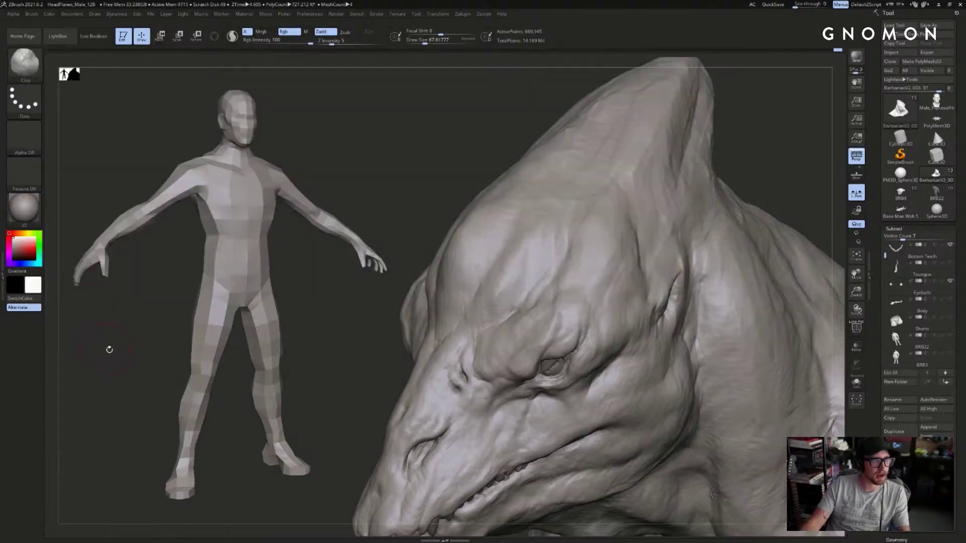
mouse_move(759, 119)
right_mouse_down("alt")
mouse_move(734, 170)
mouse_move(701, 177)
right_mouse_up("alt")
key("bracketright")
key("bracketright")
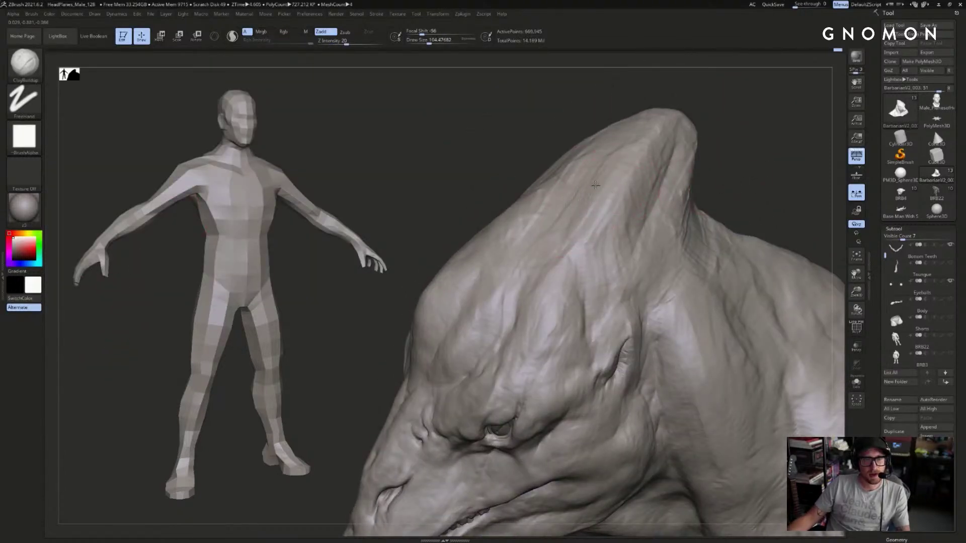
left_click_drag(559, 131, 541, 211)
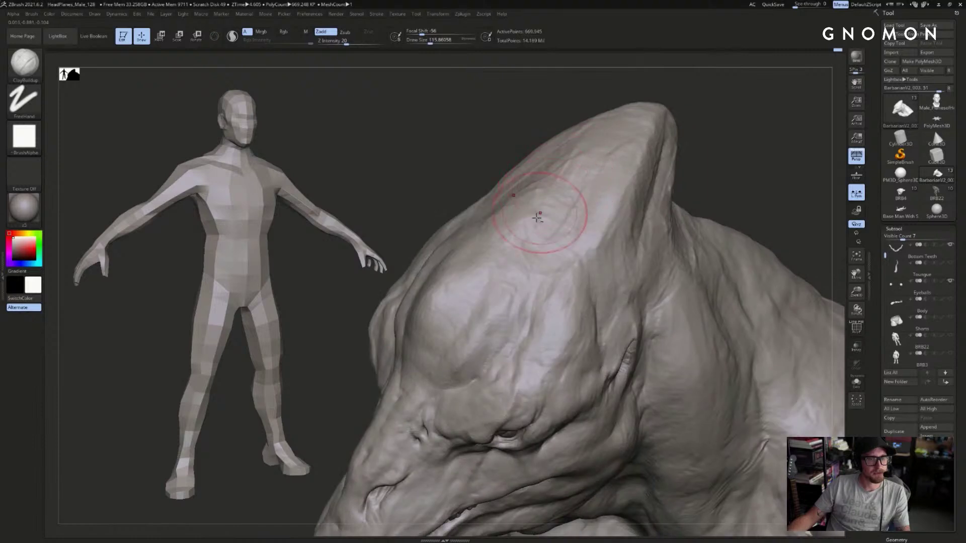
- Refine the temple and forehead bulge above the eye with a smaller ClayBuildup brush, draw size about 90 down to 71
key("bracketleft")
key("bracketleft")
key("bracketleft")
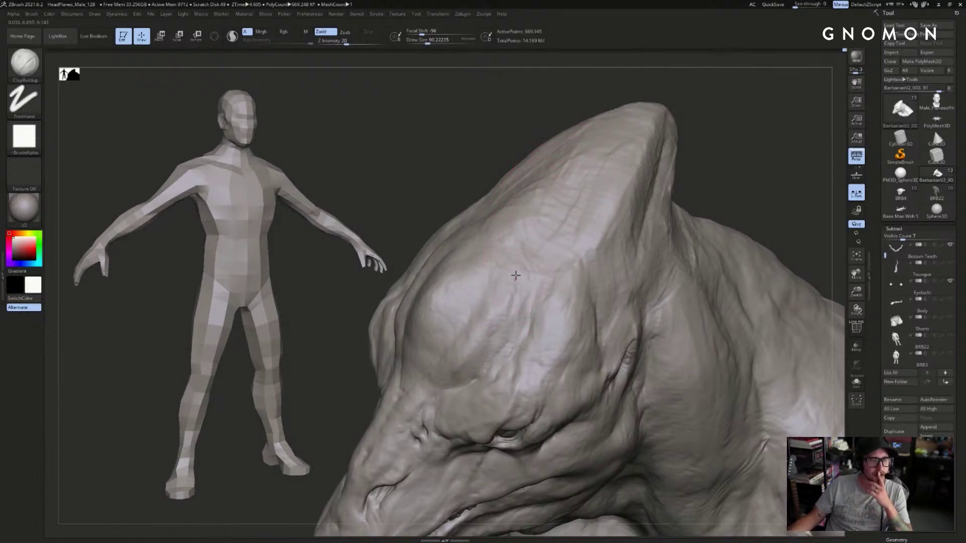
left_click_drag(756, 189, 735, 196)
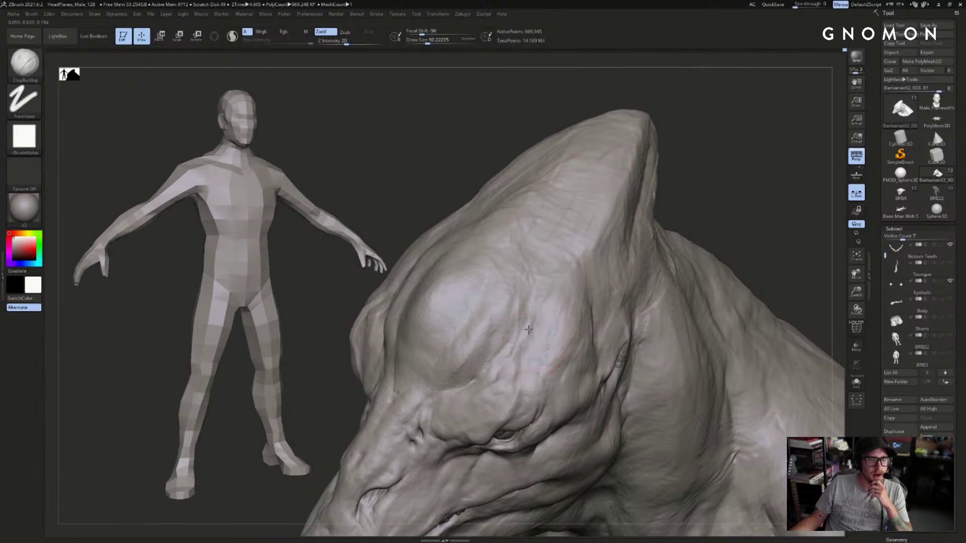
key("s")
left_click_drag(532, 332, 528, 331)
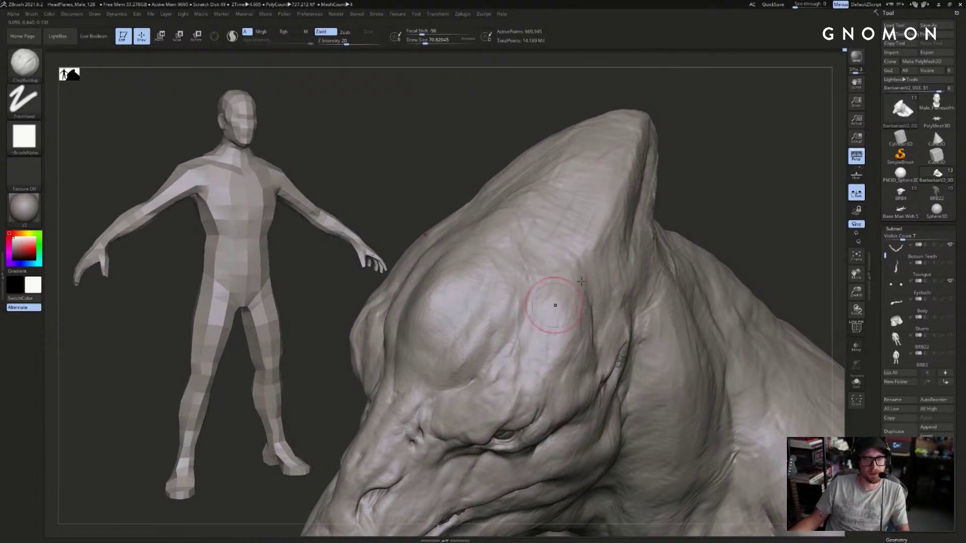
- Enlarge ClayBuildup to a draw size of about 154 and broaden the planes along the crest's side and temple
left_click_drag(690, 206, 704, 200)
key("s")
left_click_drag(635, 236, 646, 236)
left_click_drag(690, 201, 736, 189)
key("bracketright")
key("bracketright")
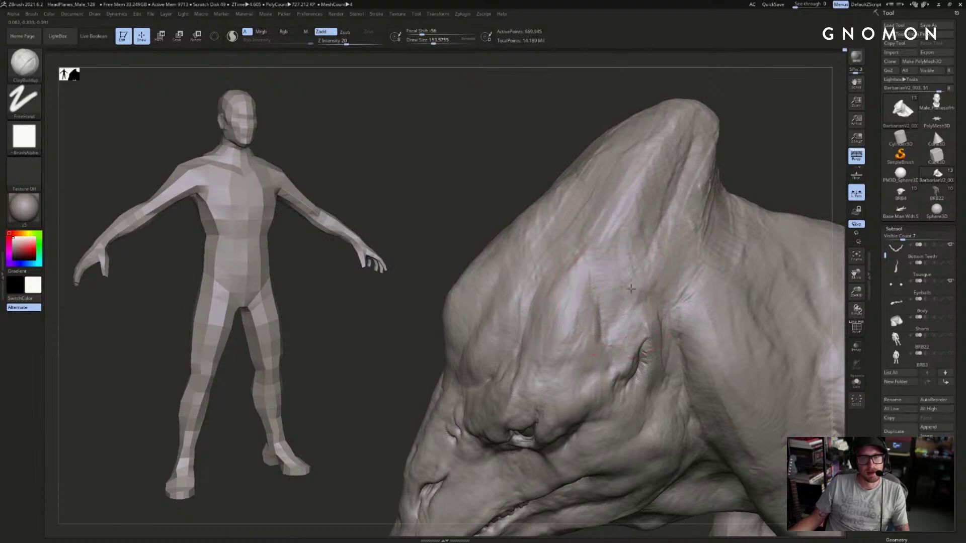
left_click_drag(626, 229, 608, 257)
right_click_drag(627, 263, 622, 287)
left_click_drag(622, 288, 642, 250)
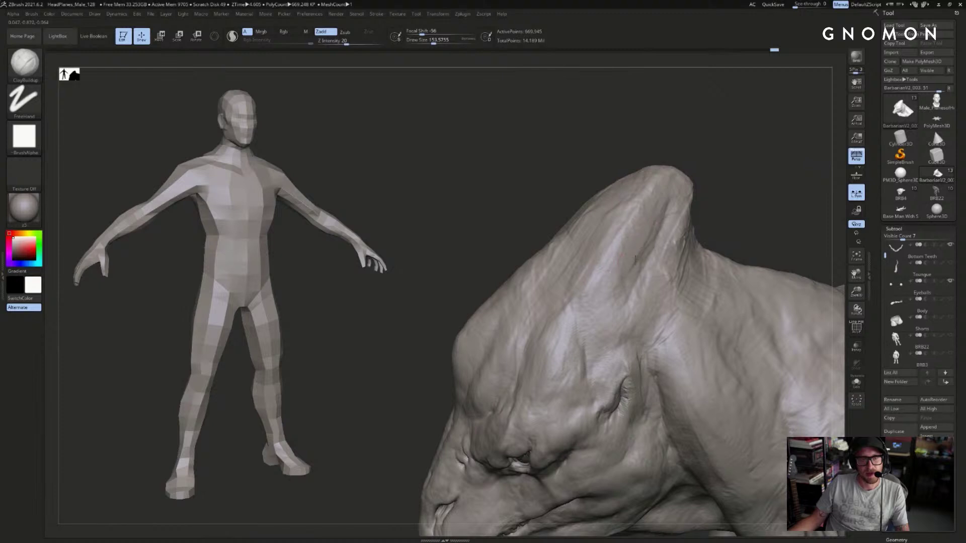
- Smooth the side of the crest below its peak and reduce the draw size to about 90
left_click_drag(735, 200, 724, 205)
key("bracketleft")
key("bracketleft")
mouse_move(642, 252)
left_mouse_down("shift")
mouse_move(629, 258)
mouse_move(638, 263)
left_mouse_up("shift")
key("bracketleft")
key("bracketleft")
key("bracketleft")
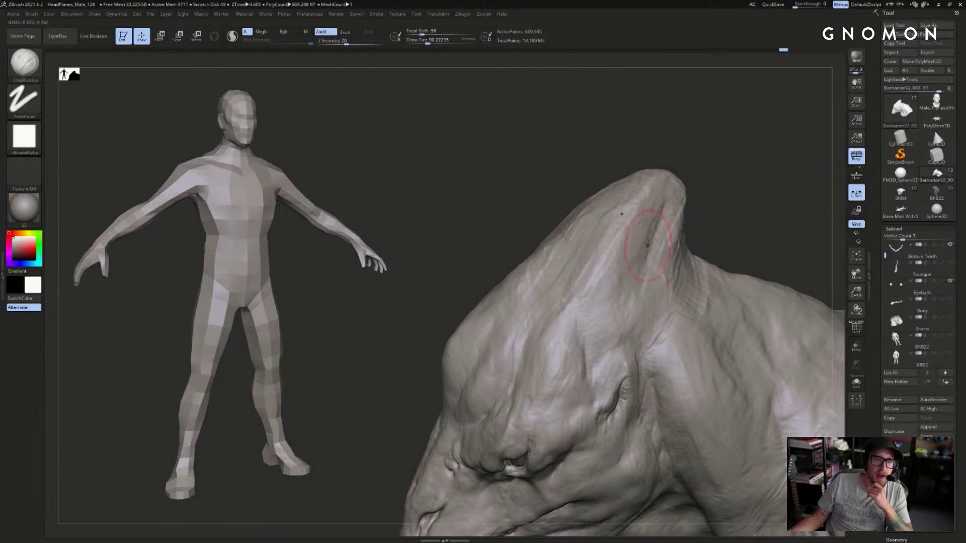
- Refine the front plane and opposite side of the crest near its peak with ClayBuildup strokes
mouse_move(696, 177)
right_mouse_down()
mouse_move(664, 202)
mouse_move(724, 171)
mouse_move(643, 210)
right_mouse_up()
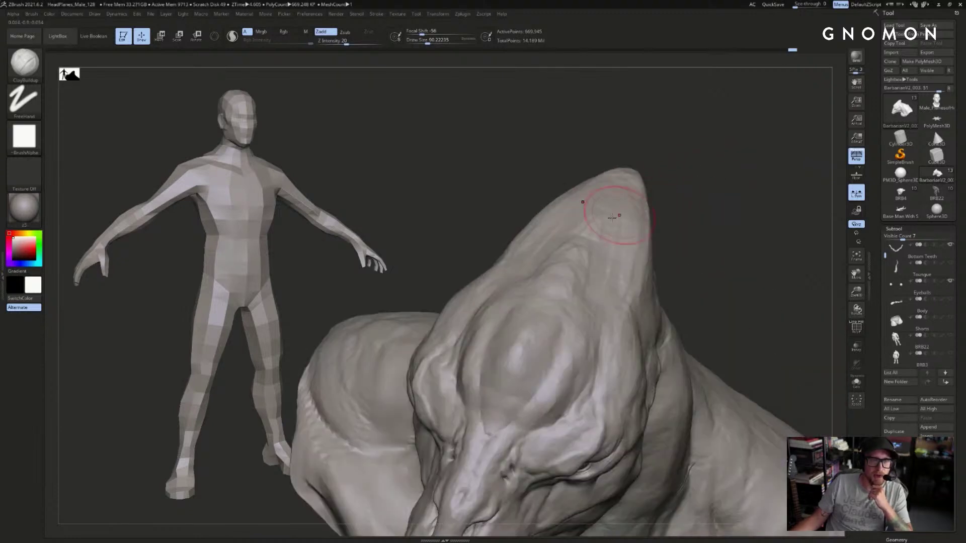
mouse_move(711, 205)
right_mouse_down()
mouse_move(769, 211)
mouse_move(716, 191)
right_mouse_up()
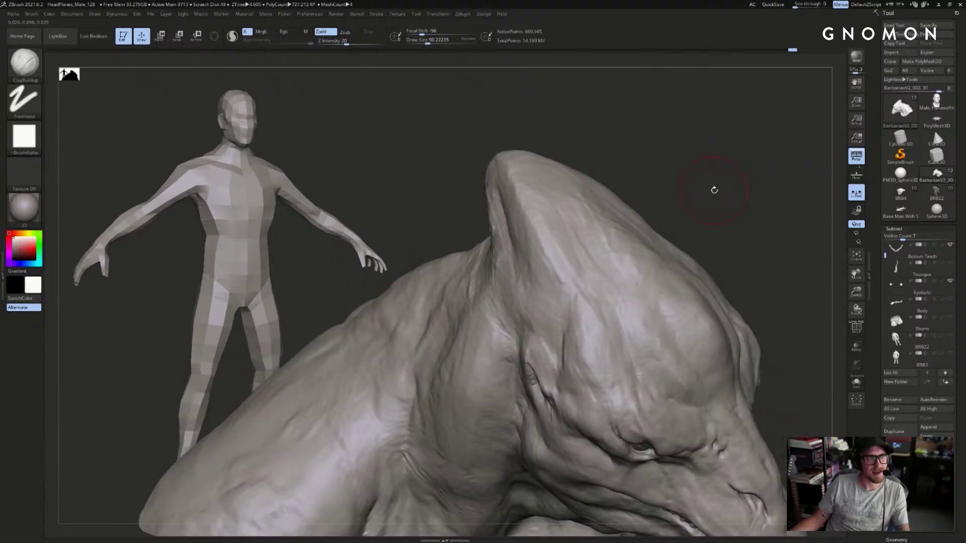
right_click_drag(712, 190, 702, 193)
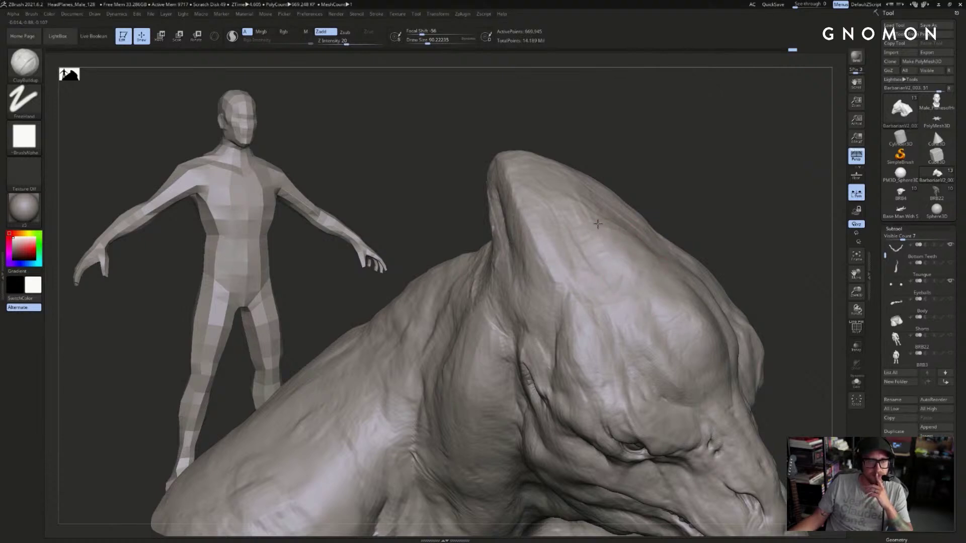
- Refine the planes along the crest's side and the temple beneath it with ClayBuildup strokes at a draw size of about 90
left_click_drag(665, 169, 654, 171)
mouse_move(683, 210)
left_mouse_down()
mouse_move(693, 211)
mouse_move(611, 256)
mouse_move(611, 281)
mouse_move(596, 250)
mouse_move(583, 256)
mouse_move(573, 235)
left_mouse_up()
left_click_drag(599, 281, 582, 232)
right_click_drag(593, 209, 608, 248)
left_click_drag(608, 248, 579, 223)
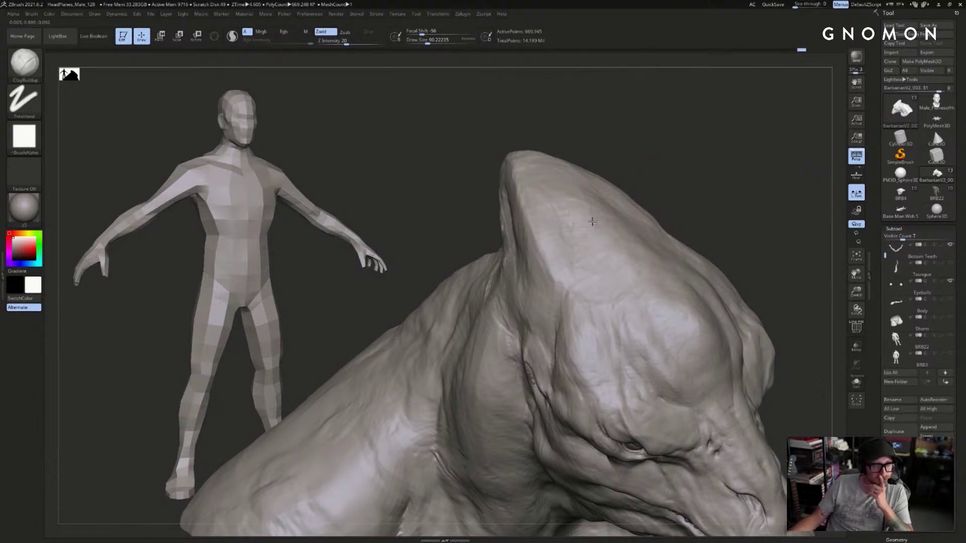
left_click_drag(668, 162, 643, 166)
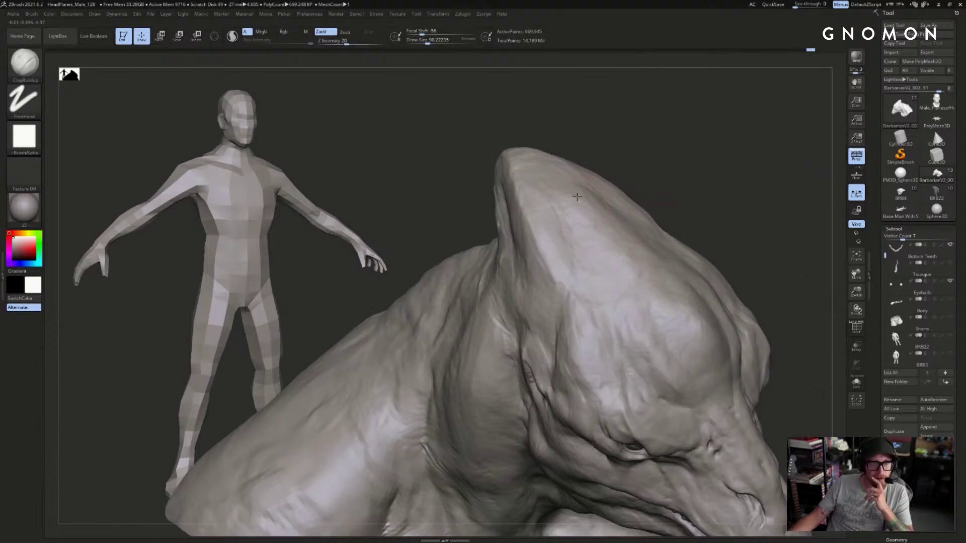
right_click_drag(569, 181, 582, 269)
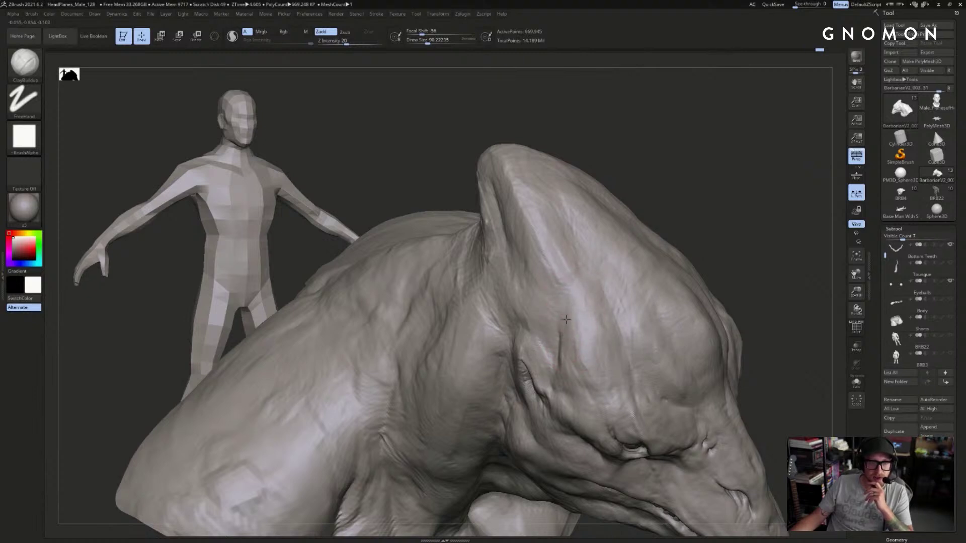
right_click_drag(565, 331, 653, 213)
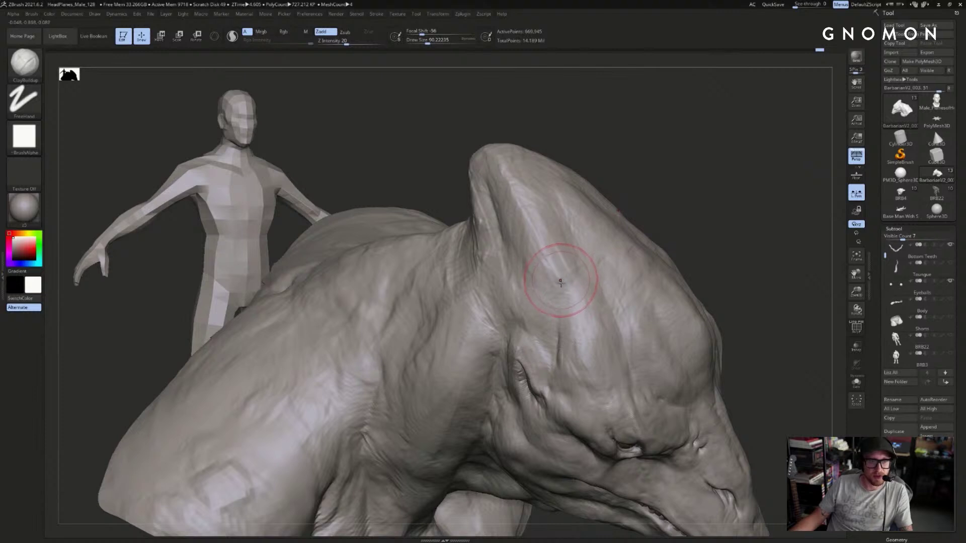
- Sculpt the back hollow of the crest below its peak on the opposite side with ClayBuildup, draw size about 112 down to 87
mouse_move(532, 118)
left_mouse_down()
mouse_move(714, 146)
mouse_move(704, 152)
mouse_move(726, 191)
left_mouse_up()
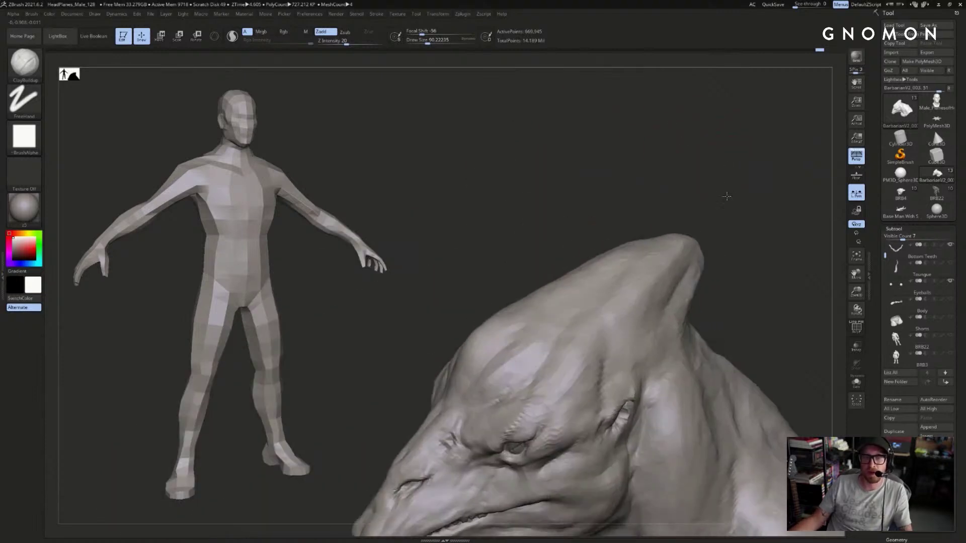
mouse_move(712, 233)
left_mouse_down()
mouse_move(696, 181)
mouse_move(679, 193)
left_mouse_up()
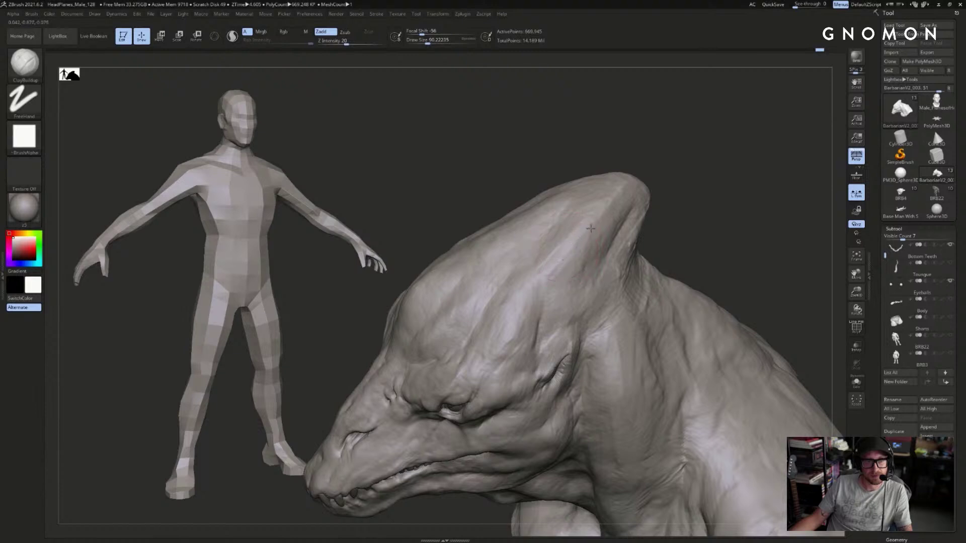
key("bracketright")
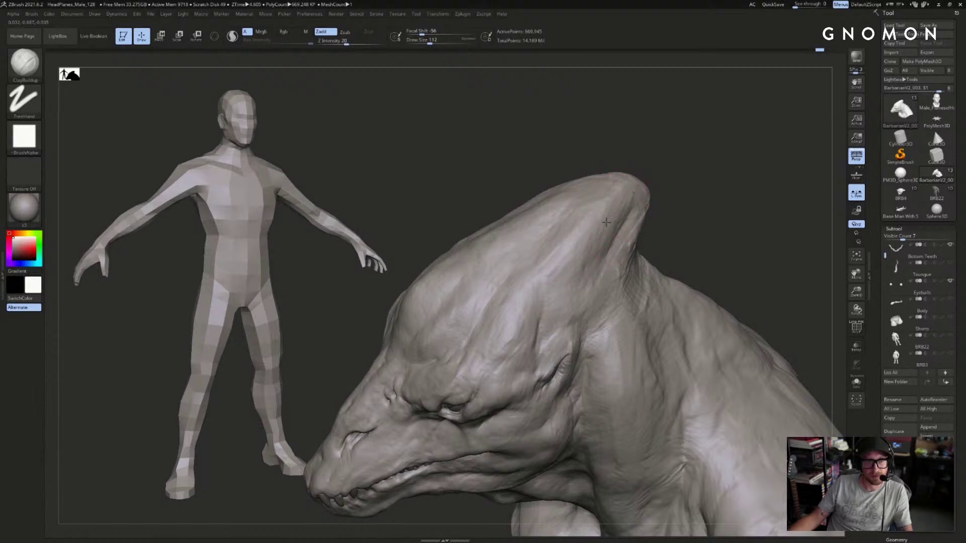
key("s")
left_click_drag(634, 199, 629, 239)
left_click_drag(671, 203, 649, 232)
mouse_move(661, 229)
right_mouse_down()
mouse_move(637, 274)
mouse_move(671, 254)
mouse_move(659, 231)
right_mouse_up()
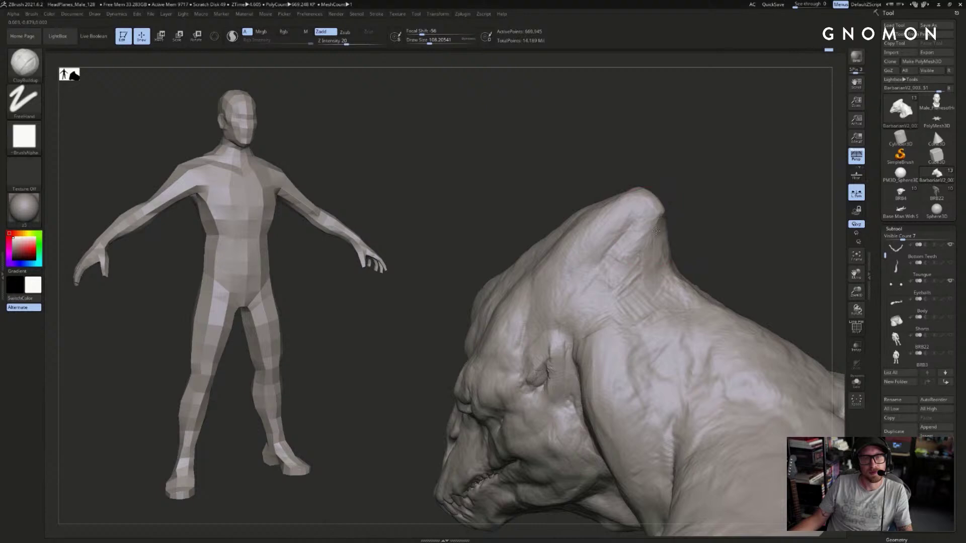
right_click_drag(664, 260, 688, 253)
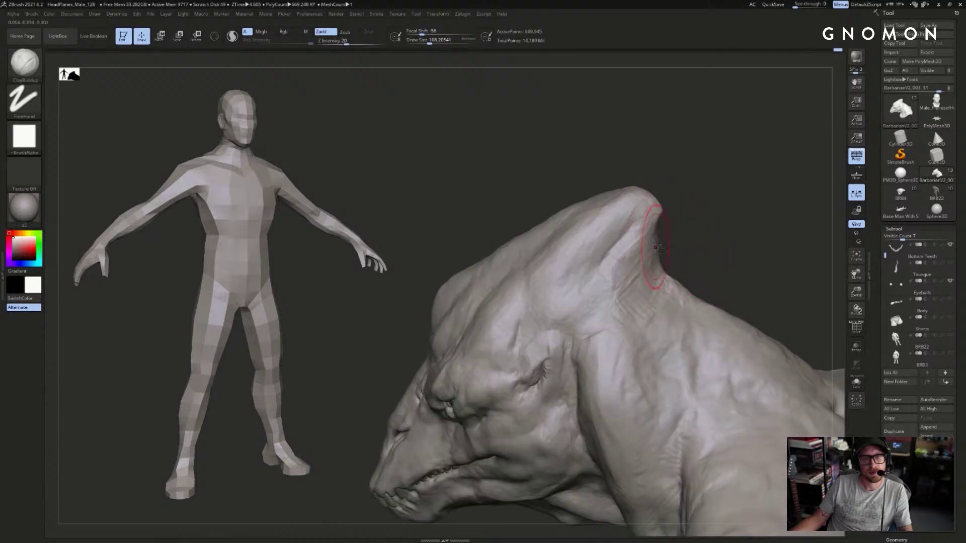
mouse_move(658, 297)
right_mouse_down()
mouse_move(635, 286)
mouse_move(657, 293)
right_mouse_up()
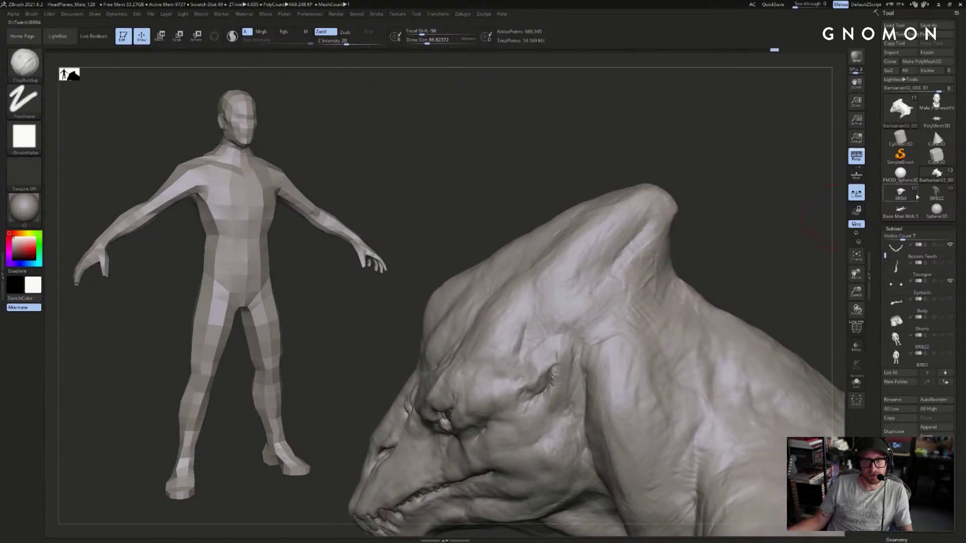
- Compare against the BRB4 head, return to the barbarian tool and clear the human reference from the canvas
left_click(915, 193)
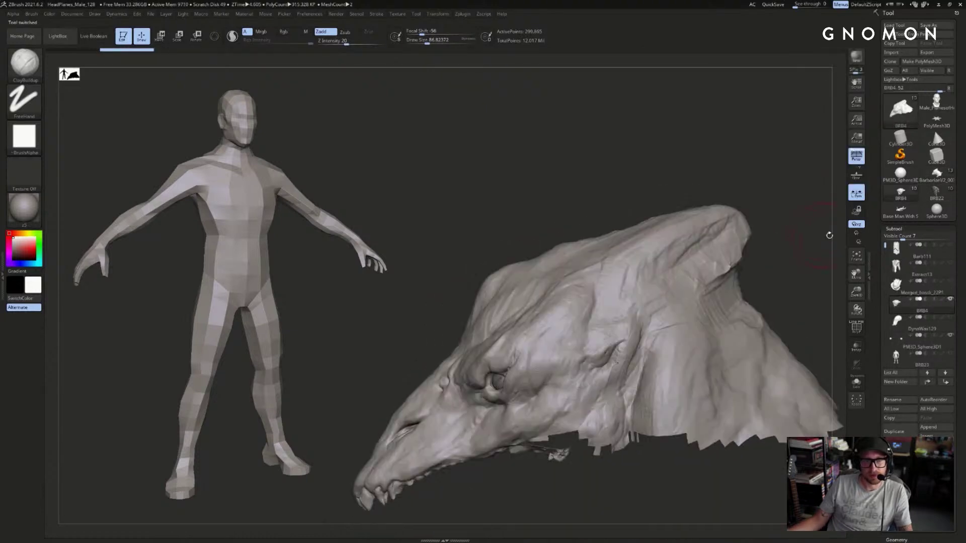
left_click(936, 173)
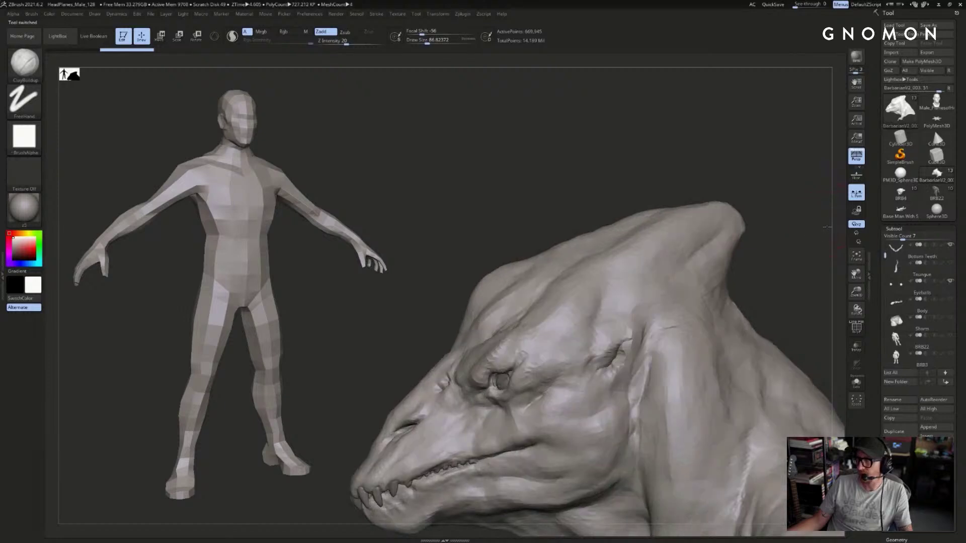
right_click_drag(806, 238, 816, 233)
mouse_move(842, 235)
left_mouse_down()
mouse_move(749, 179)
mouse_move(731, 192)
mouse_move(716, 171)
mouse_move(578, 201)
left_mouse_up()
key("ctrl+n")
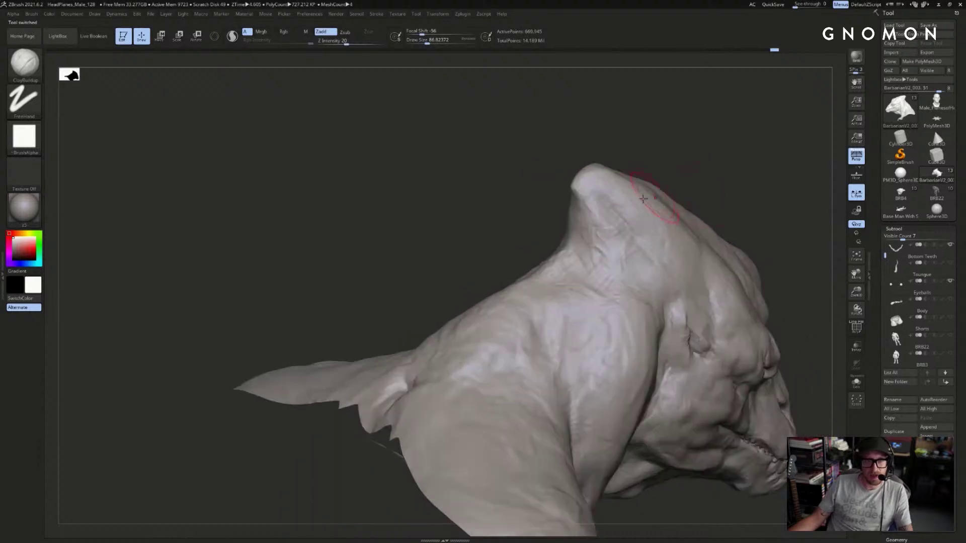
- Blend the crest's base into the upper neck behind the ear with ClayBuildup, draw size about 112 down to 87
mouse_move(756, 182)
left_mouse_down("alt")
mouse_move(738, 170)
mouse_move(747, 163)
mouse_move(752, 181)
mouse_move(720, 193)
left_mouse_up("alt")
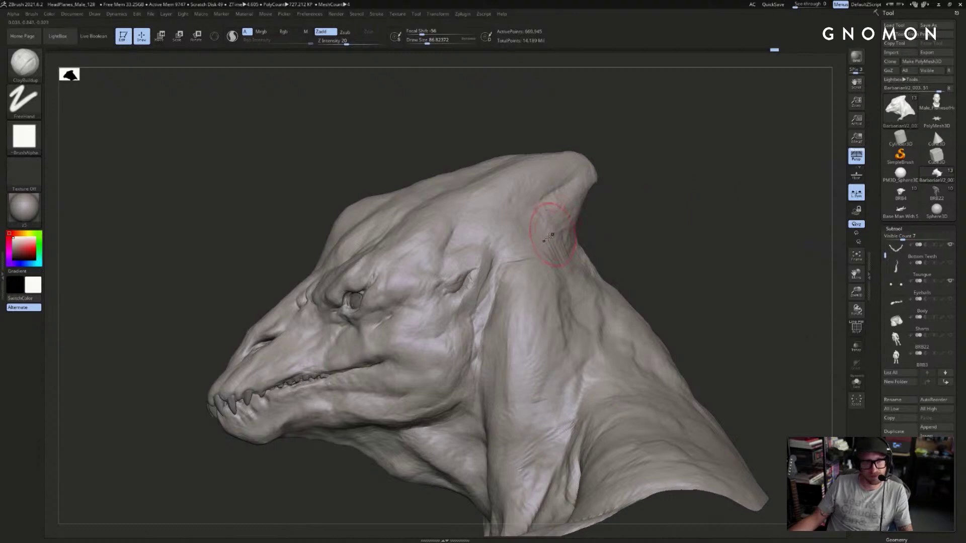
mouse_move(548, 230)
right_mouse_down()
mouse_move(477, 282)
mouse_move(631, 228)
right_mouse_up()
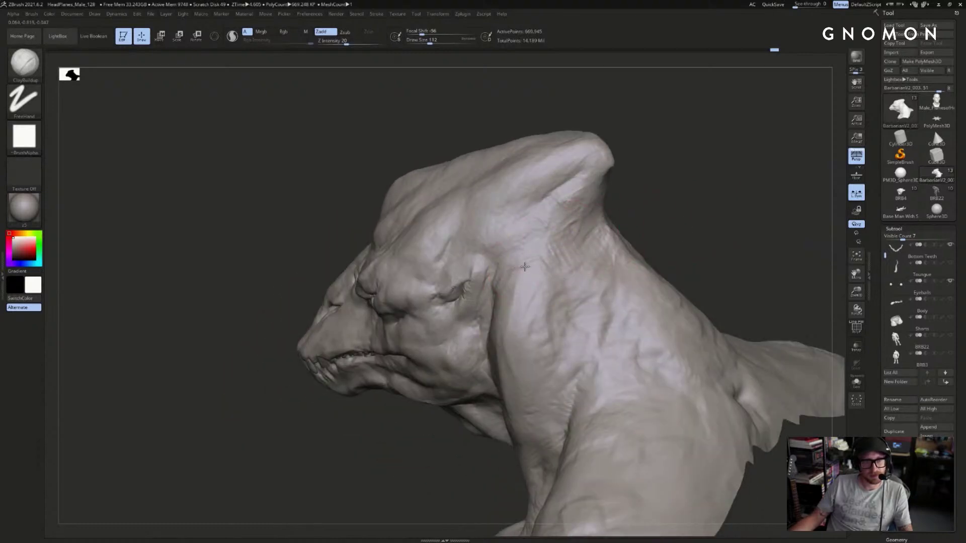
key("[")
key("[")
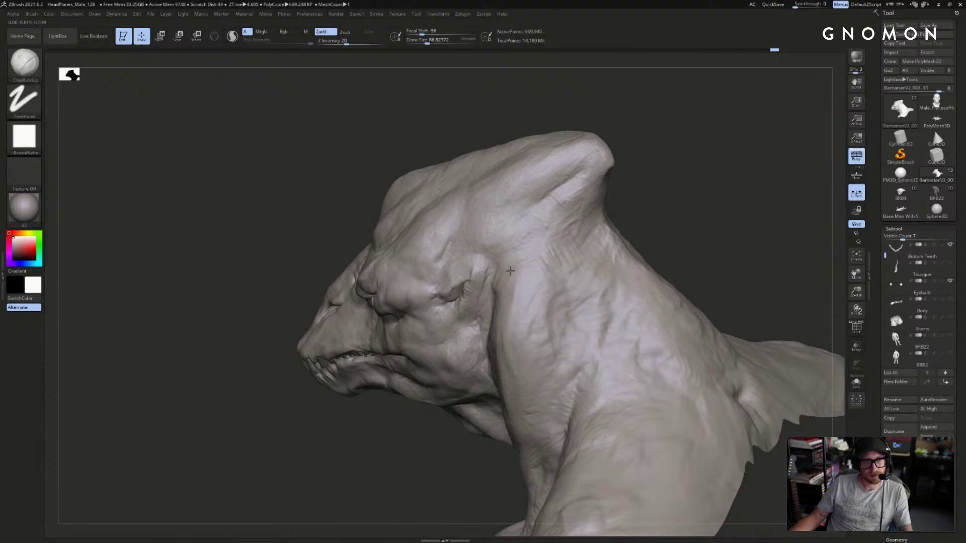
mouse_move(508, 269)
right_mouse_down()
mouse_move(558, 264)
mouse_move(528, 270)
right_mouse_up()
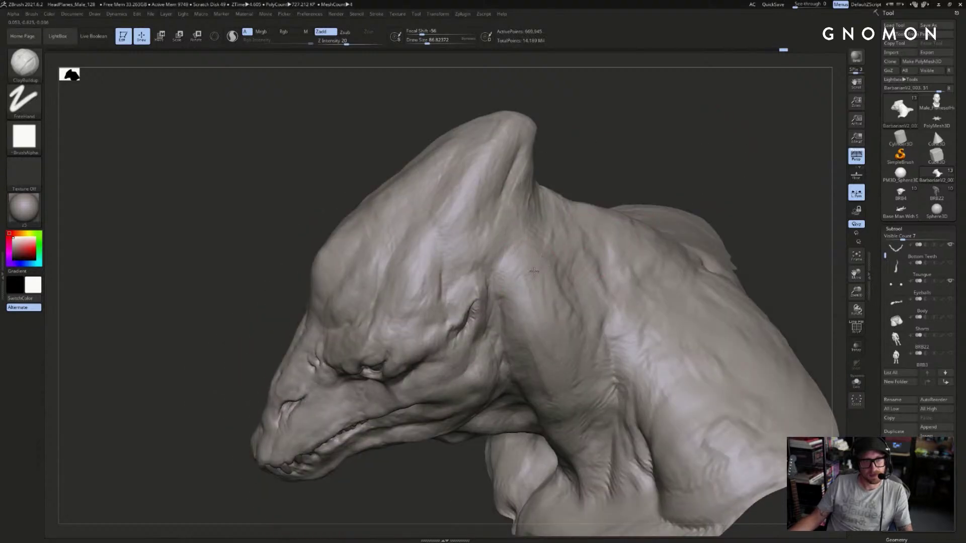
right_click_drag(674, 186, 539, 279)
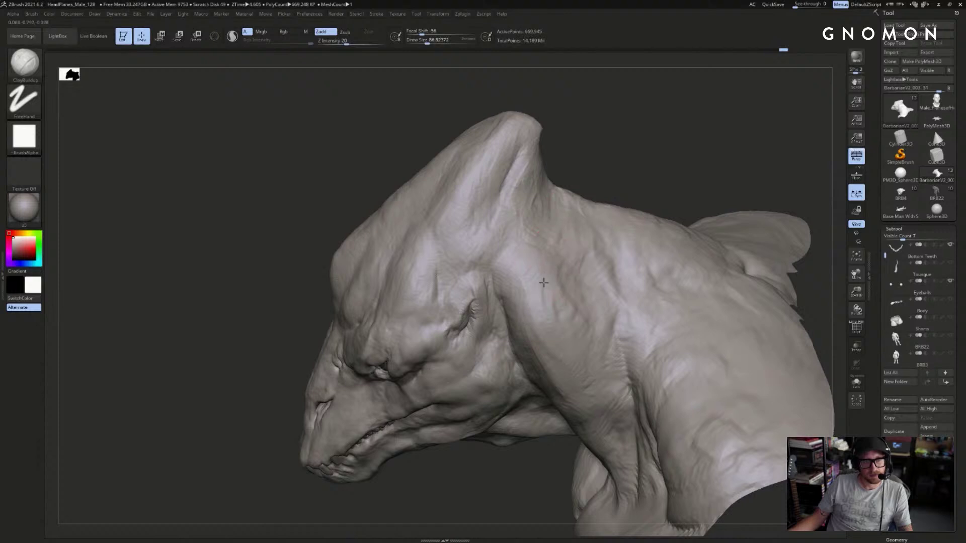
mouse_move(669, 192)
right_mouse_down()
mouse_move(719, 164)
mouse_move(712, 134)
right_mouse_up()
- Build up the muscle along the side of the neck with ClayBuildup at a draw size of about 101
key("ctrl")
key("s")
left_click_drag(560, 270, 562, 270)
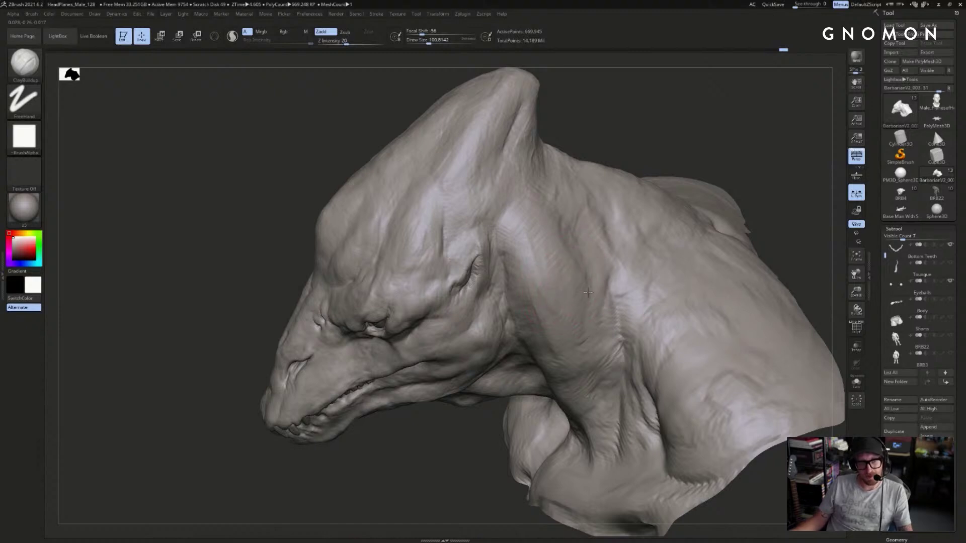
mouse_move(821, 225)
right_mouse_down()
mouse_move(654, 288)
mouse_move(759, 287)
mouse_move(598, 342)
right_mouse_up()
key("shift+f")
key("shift+f")
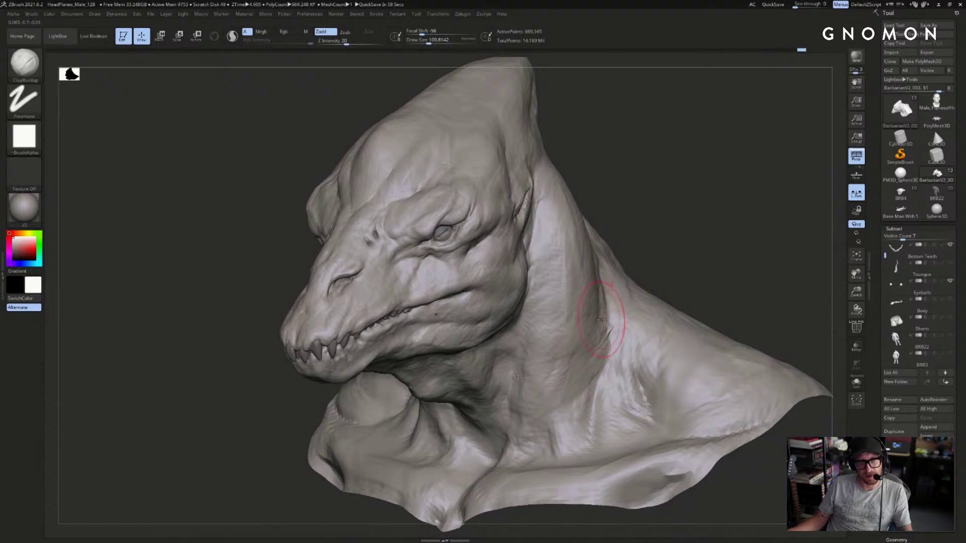
- Refine the crease where the neck meets the shoulder with smaller ClayBuildup strokes, draw size between about 51 and 80
left_click_drag(669, 274, 708, 274)
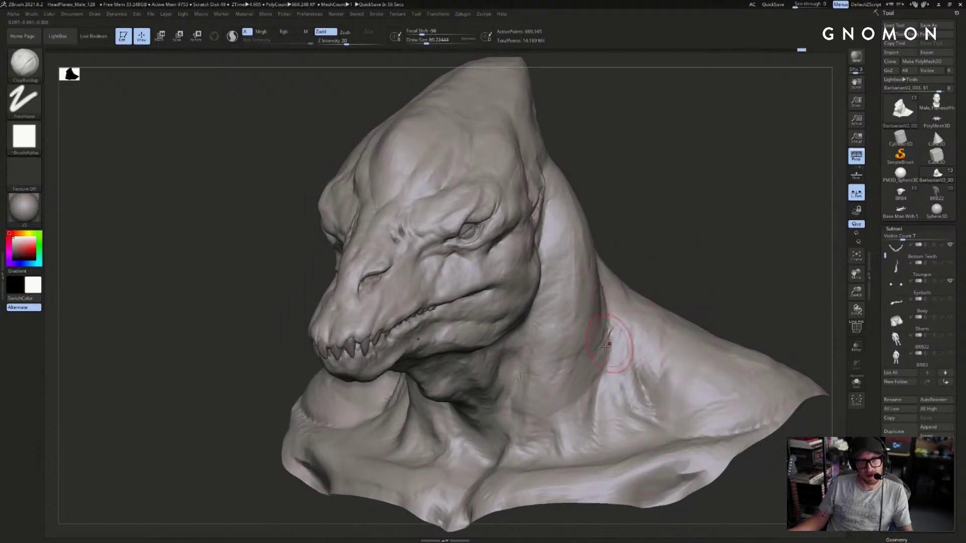
right_click_drag(596, 352, 657, 285)
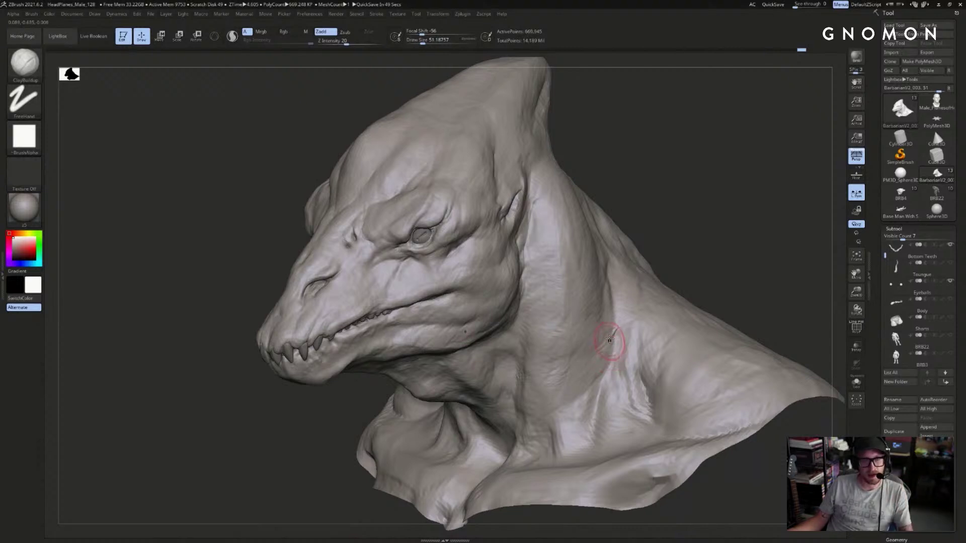
key("bracketright")
key("bracketright")
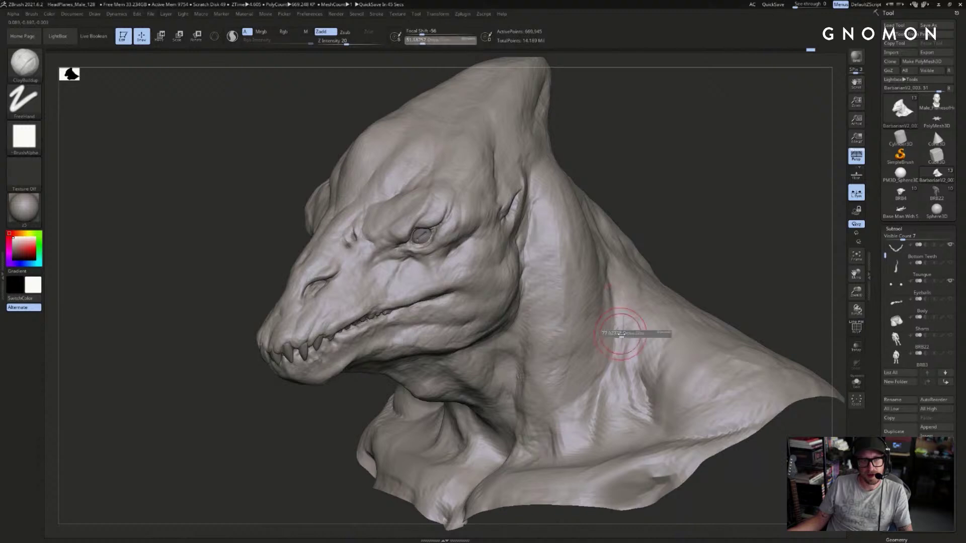
left_click_drag(726, 254, 656, 298)
- Drop the head to a lower subdivision level and smooth the junction between neck and shoulder
key("shift+d")
left_click_drag(627, 327, 620, 340, "shift")
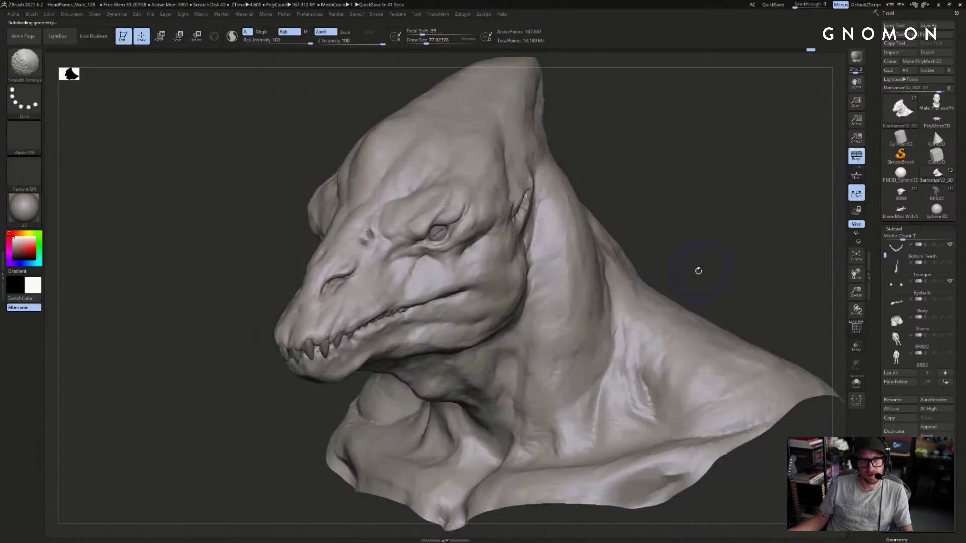
left_click_drag(696, 272, 638, 334)
left_click_drag(669, 292, 623, 332, "shift")
- Rework the neck and trapezius transition with ClayBuildup, enlarging the draw size from about 39 to 172
key("s")
left_click_drag(628, 333, 618, 333)
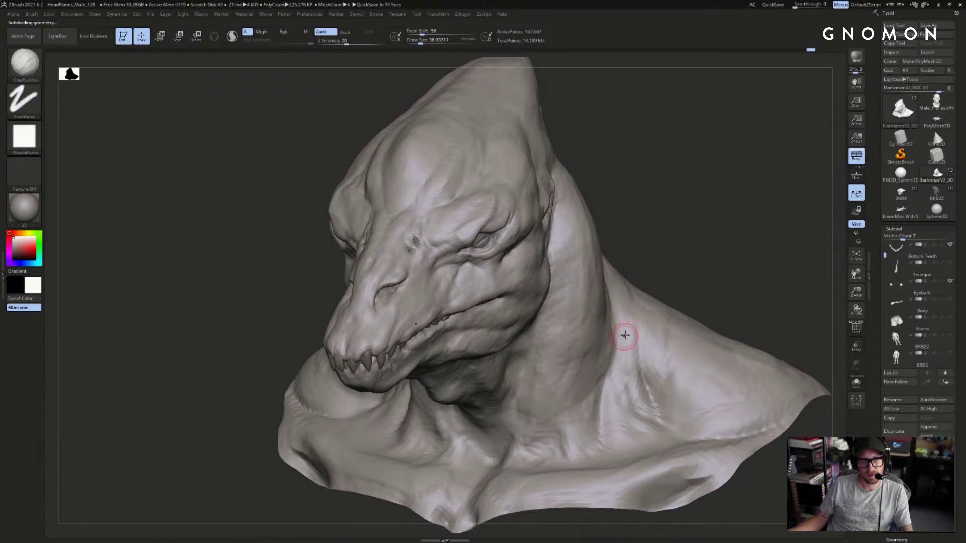
key("]")
left_click_drag(598, 366, 610, 344)
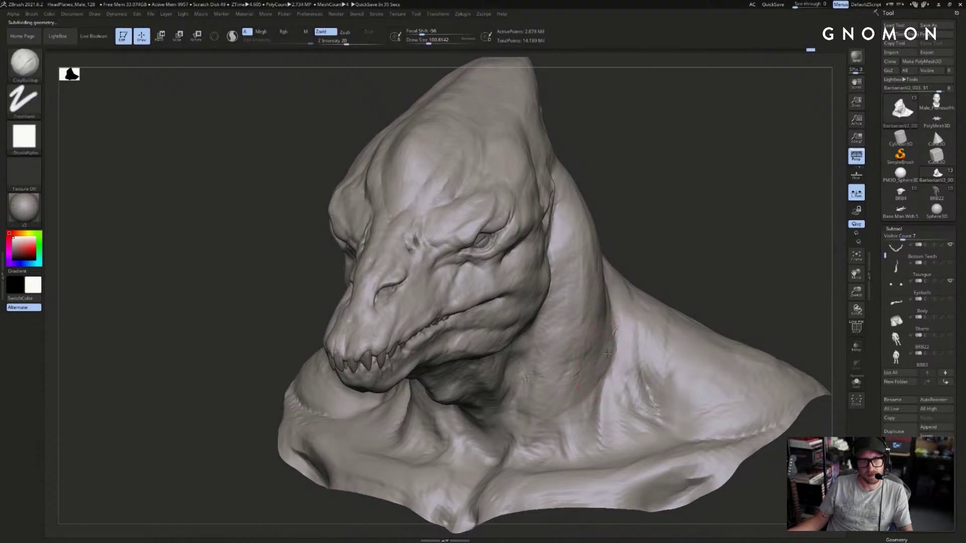
key("]")
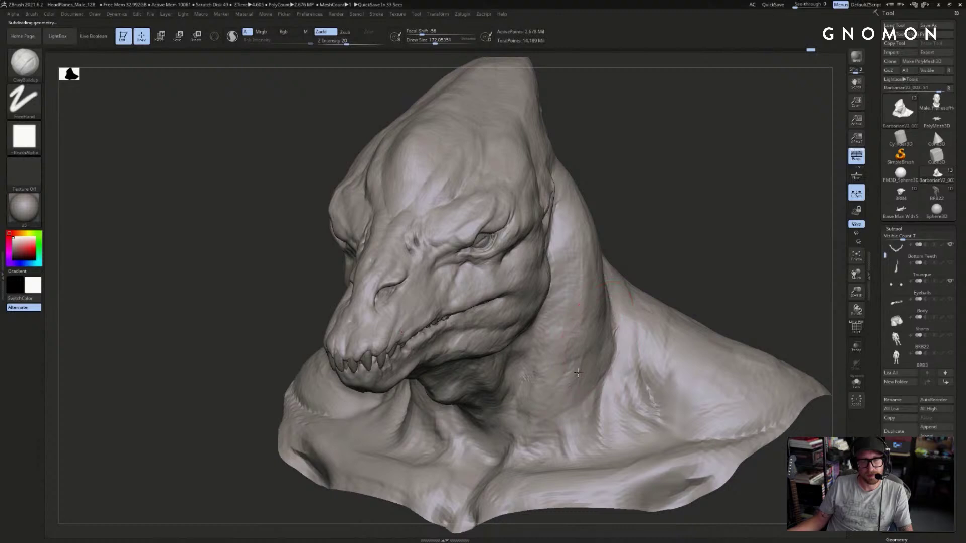
left_click_drag(717, 268, 610, 313)
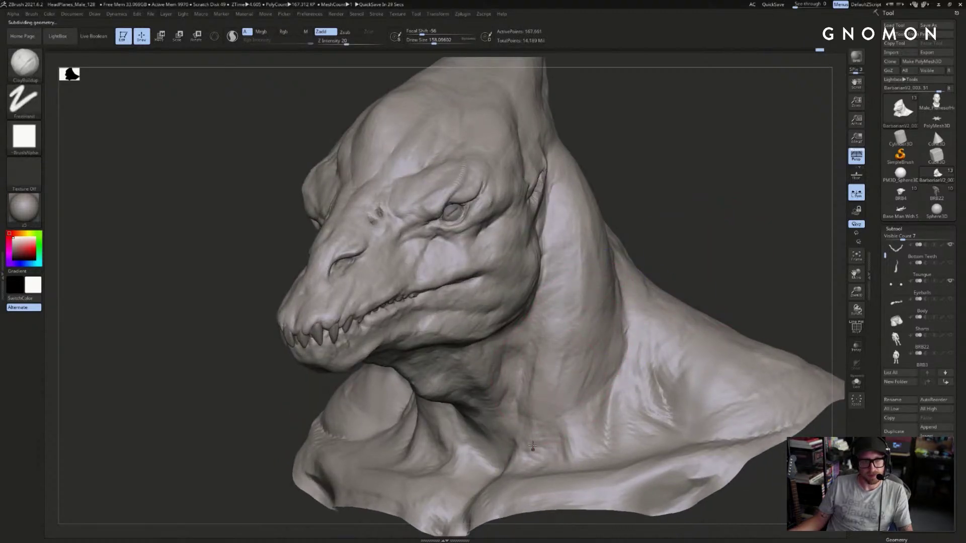
- Sculpt and smooth the lower neck and throat above the collarbone on both sides, draw size about 62 to 104
mouse_move(649, 237)
left_mouse_down()
mouse_move(729, 241)
mouse_move(704, 257)
mouse_move(774, 264)
left_mouse_up()
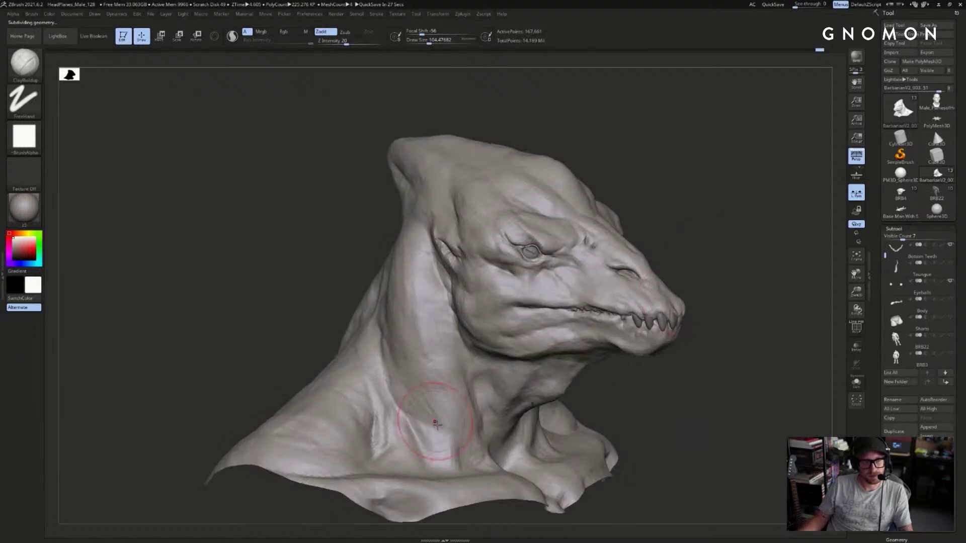
left_click_drag(773, 326, 508, 410)
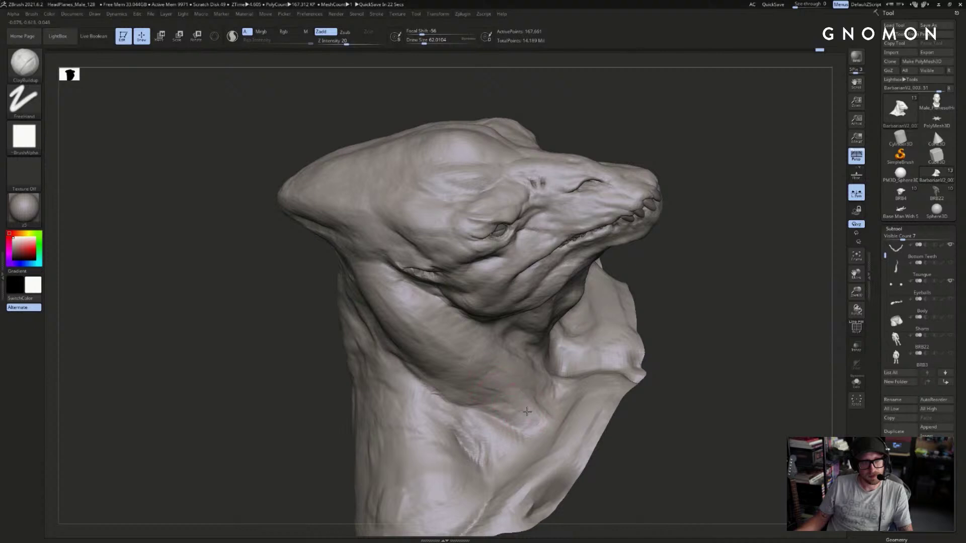
left_click_drag(529, 401, 539, 409, "shift")
mouse_move(729, 383)
left_mouse_down()
mouse_move(772, 276)
mouse_move(797, 243)
mouse_move(836, 267)
mouse_move(752, 279)
mouse_move(804, 282)
mouse_move(619, 340)
left_mouse_up()
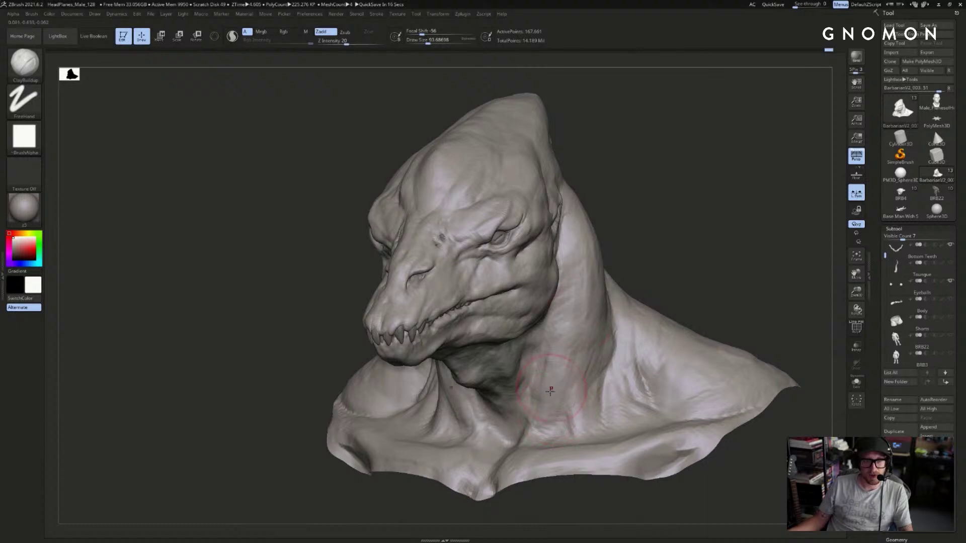
mouse_move(687, 265)
left_mouse_down("shift")
mouse_move(654, 287)
mouse_move(654, 270)
mouse_move(697, 266)
mouse_move(714, 281)
mouse_move(709, 334)
left_mouse_up("shift")
- Enlarge the draw size to about 212 and show all subtools to check the head with the armoured body
key("ctrl+s")
left_click_drag(714, 286, 694, 283)
key("s")
key("s")
left_click_drag(631, 266, 641, 266)
left_click(950, 263, "shift")
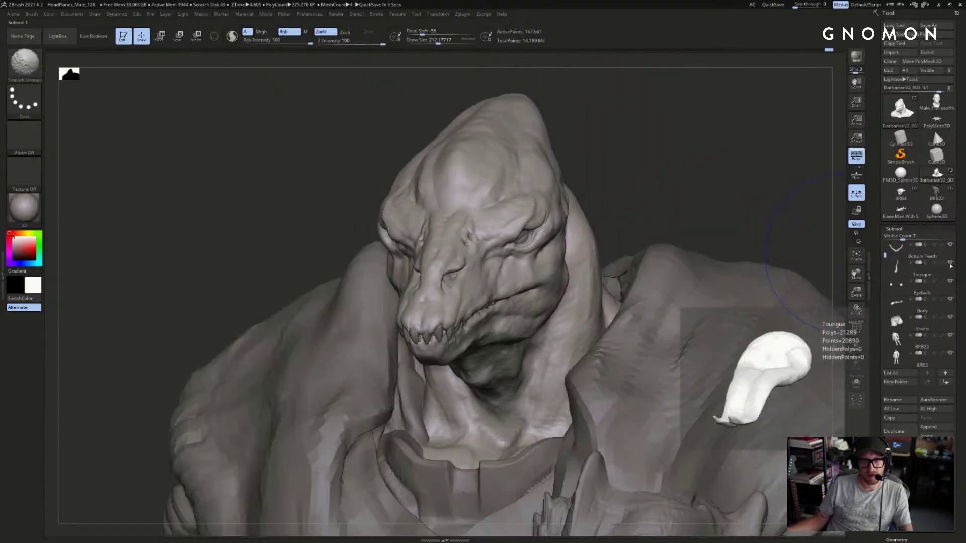
left_click_drag(813, 244, 693, 329, "shift")
- Isolate the head with Solo mode and save the tool to file
key("f")
key("alt+s")
left_click_drag(567, 211, 571, 228, "alt")
left_click_drag(571, 227, 738, 157)
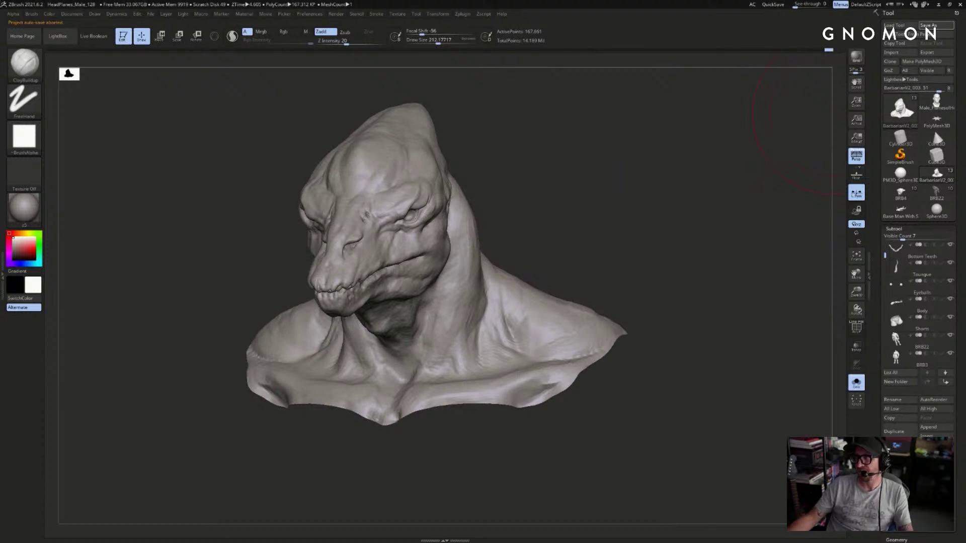
- Adjust the neck and trapezius silhouette with the Move brush, draw size about 162 to 172
mouse_move(647, 218)
left_mouse_down()
mouse_move(601, 209)
mouse_move(443, 257)
mouse_move(524, 218)
left_mouse_up()
key("b")
key("m")
key("v")
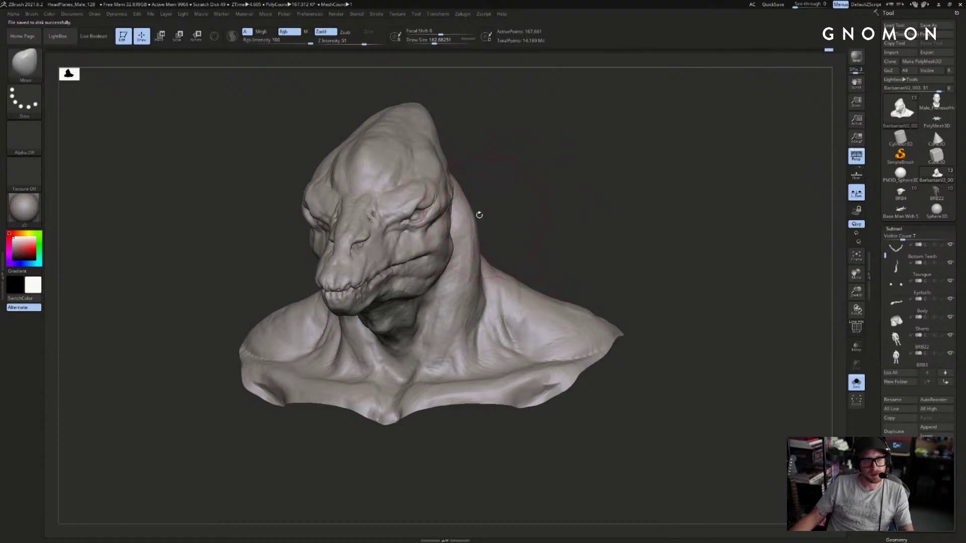
key("s")
left_click_drag(481, 267, 488, 267)
left_click_drag(569, 241, 603, 247, "shift")
key("s")
left_click_drag(488, 322, 483, 321)
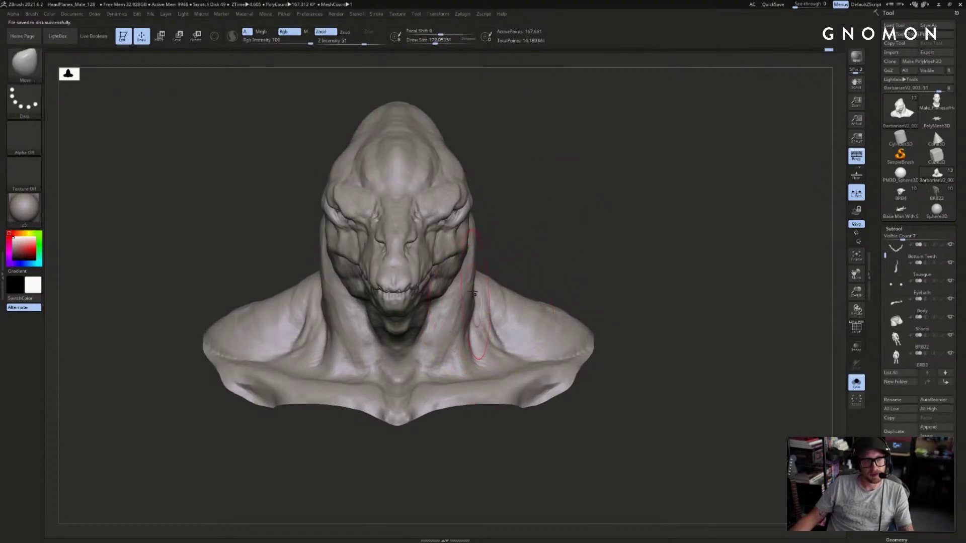
mouse_move(532, 261)
left_mouse_down()
mouse_move(597, 259)
mouse_move(540, 266)
left_mouse_up()
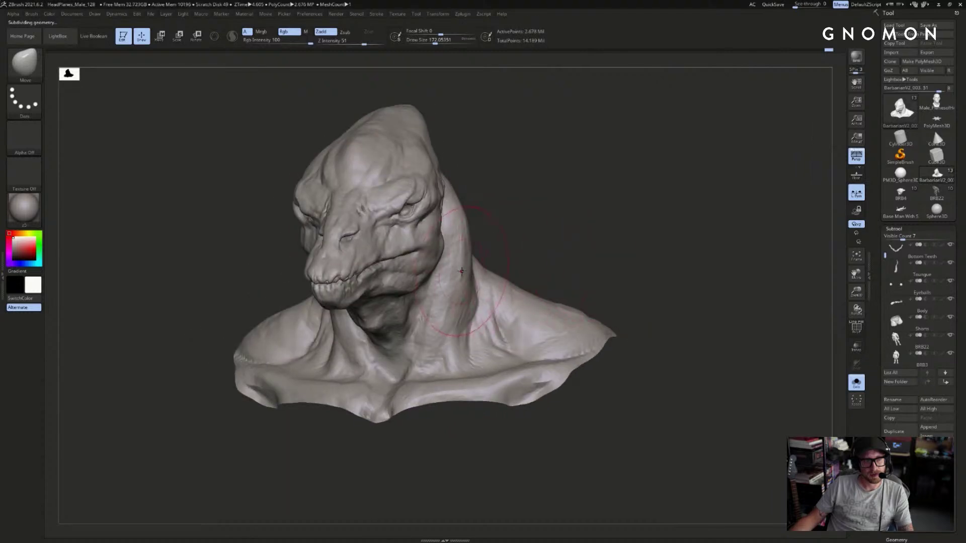
- Build up the lower neck above the collarbone with ClayBuildup, draw size about 90
key("b")
key("c")
key("b")
left_click_drag(507, 206, 696, 106)
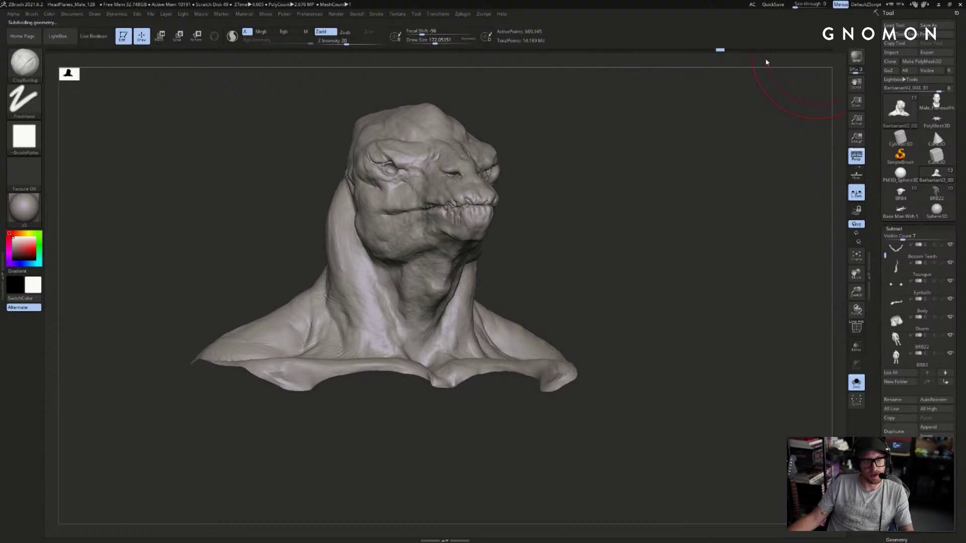
left_click_drag(749, 147, 731, 157)
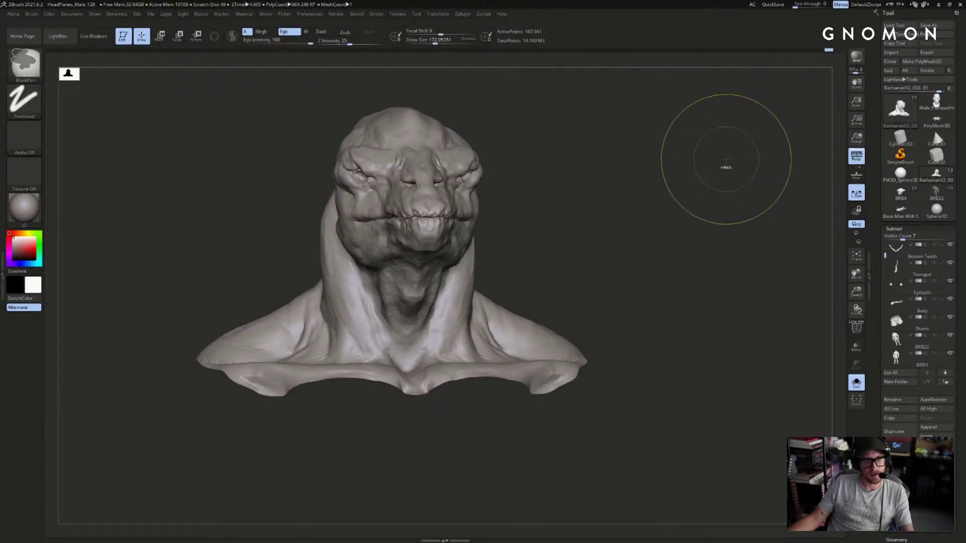
key("ctrl+shift")
mouse_move(713, 181)
left_mouse_down()
mouse_move(722, 189)
mouse_move(642, 196)
mouse_move(698, 196)
mouse_move(700, 207)
left_mouse_up()
key("bracketleft")
key("bracketleft")
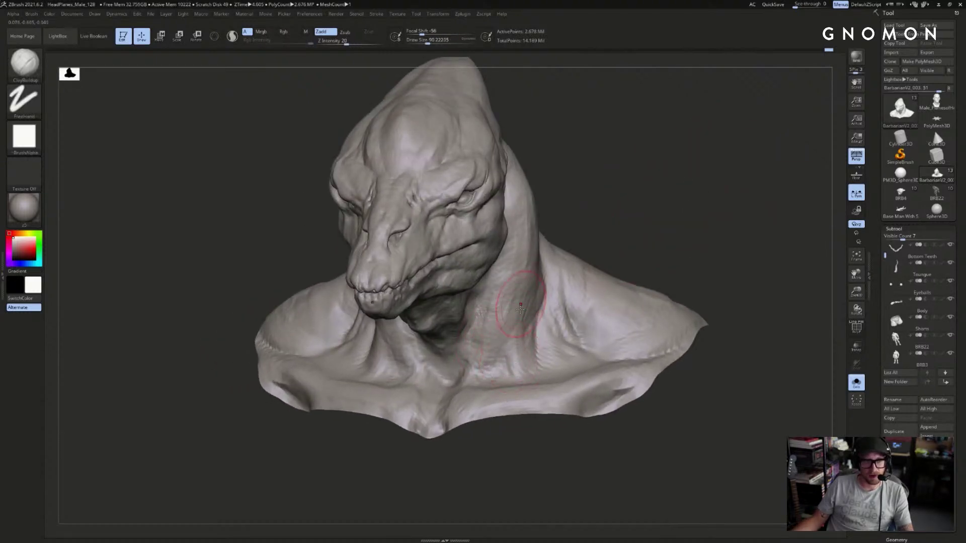
key("ctrl")
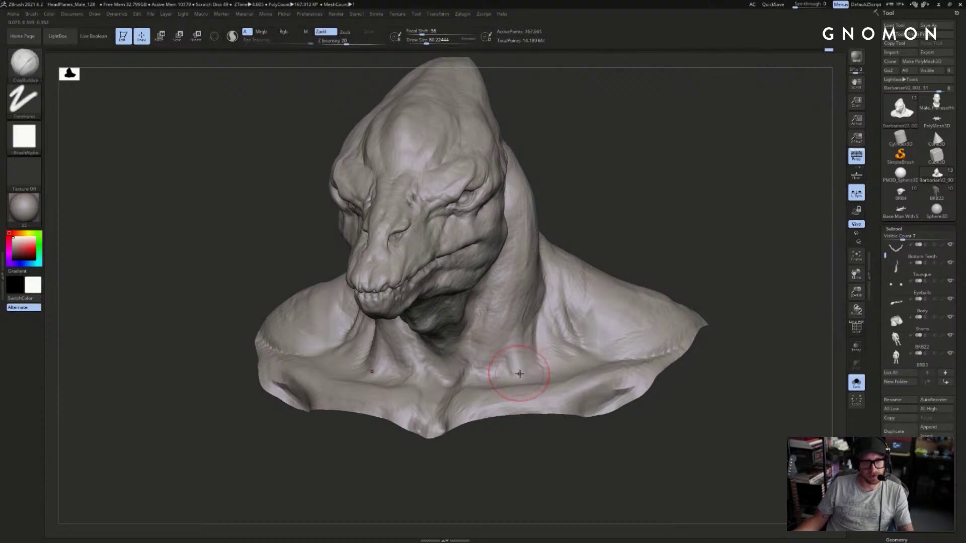
left_click_drag(517, 340, 526, 369)
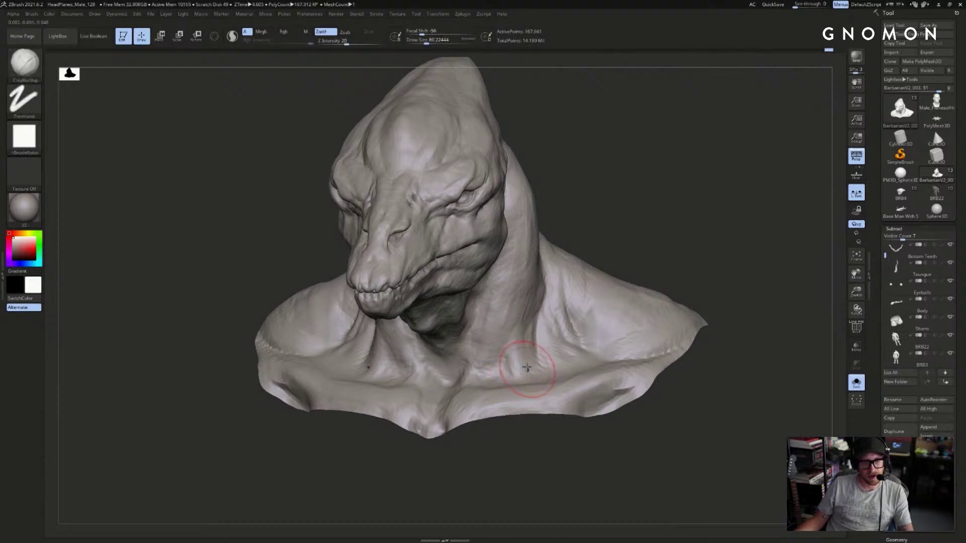
left_click_drag(523, 319, 528, 311)
- Sculpt the side of the neck and the tendons running into the trapezius, draw size about 108 to 62
left_click_drag(661, 192, 635, 193)
right_click_drag(610, 218, 511, 319)
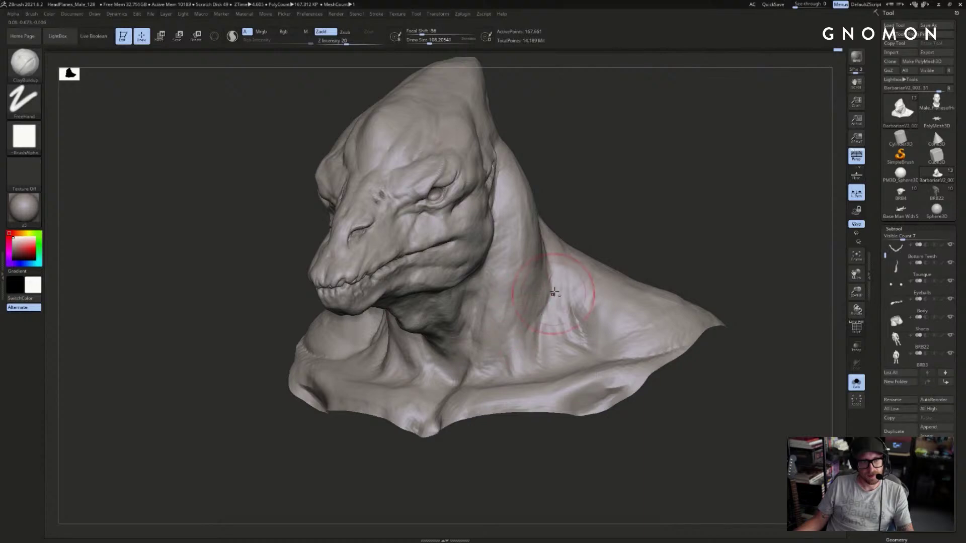
right_click_drag(545, 266, 569, 247)
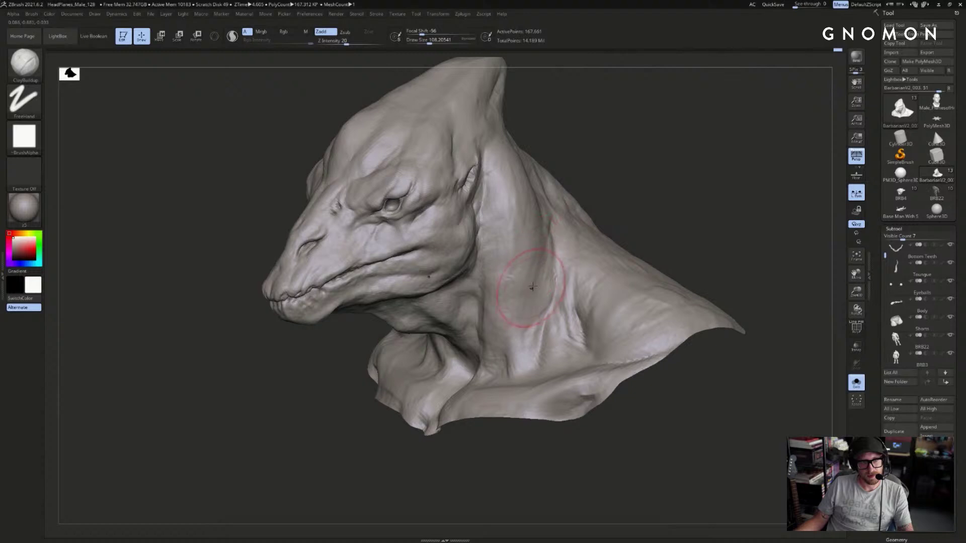
mouse_move(535, 225)
right_mouse_down()
mouse_move(578, 244)
mouse_move(651, 233)
mouse_move(594, 239)
right_mouse_up()
key("b")
key("s")
key("t")
mouse_move(529, 331)
right_mouse_down()
mouse_move(582, 237)
mouse_move(615, 220)
mouse_move(617, 252)
mouse_move(631, 259)
mouse_move(607, 266)
right_mouse_up()
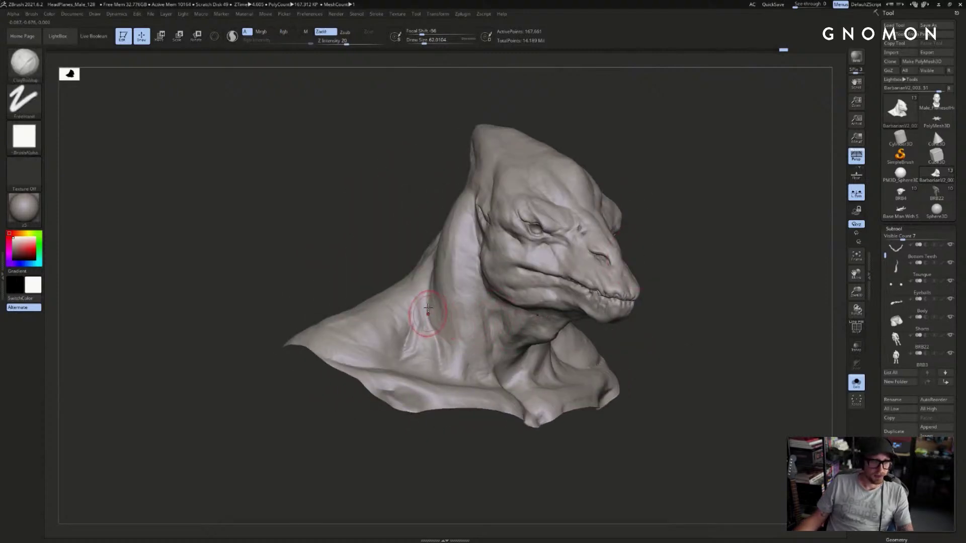
- Refine the back of the neck and the trapezius on the opposite side, draw size about 54 to 65
right_click_drag(425, 297, 417, 284)
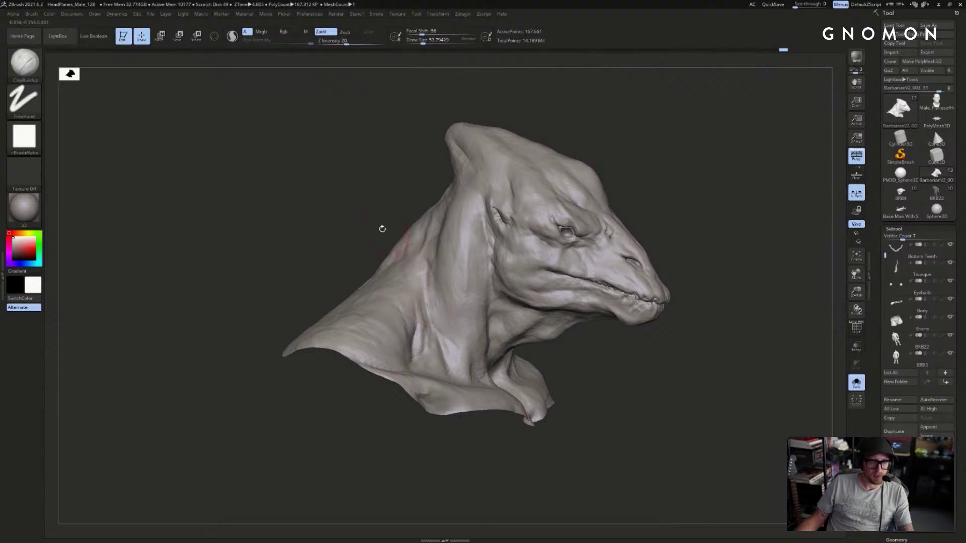
right_click_drag(387, 235, 405, 244)
right_click_drag(487, 215, 511, 258)
key("bracketright")
right_click_drag(659, 177, 709, 192)
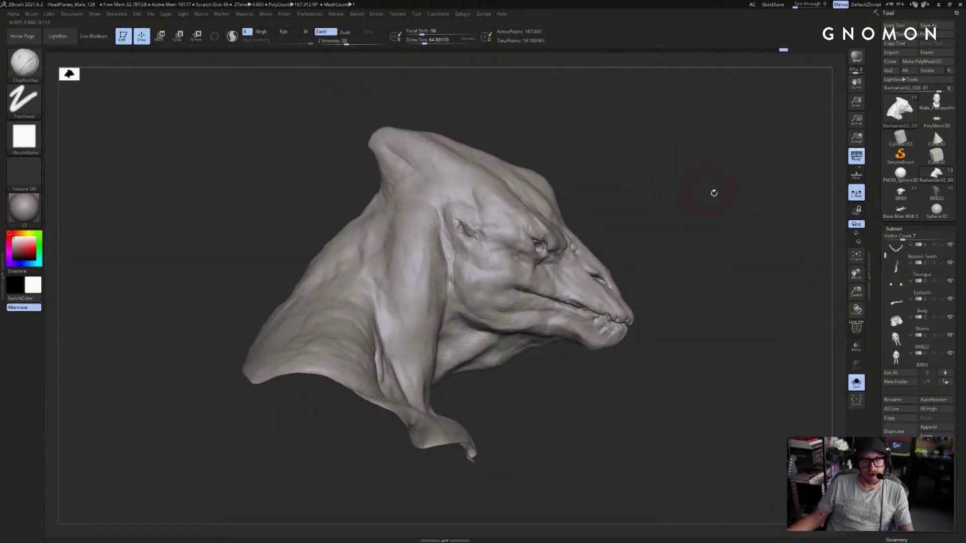
- Turn off Solo mode to check the head from the side and front with the armoured body
key("alt+s")
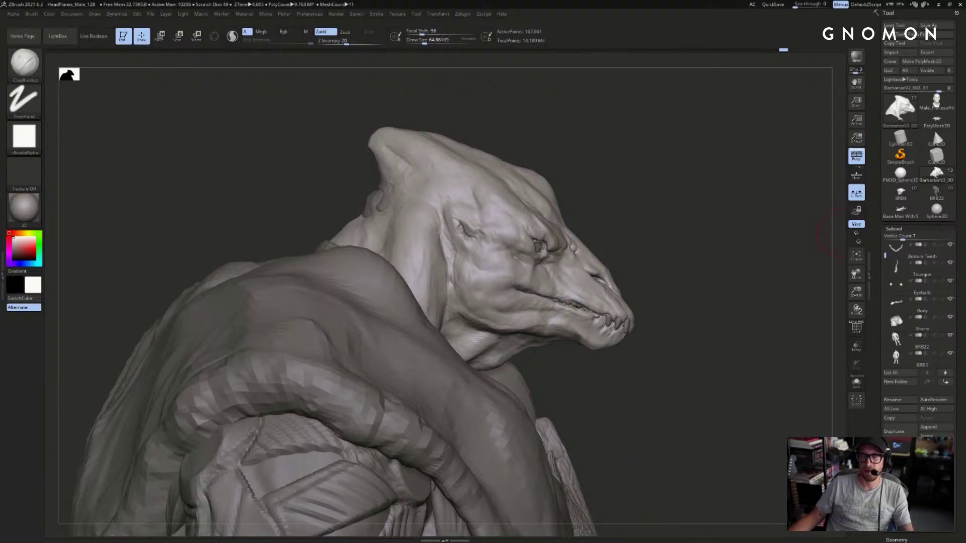
right_click_drag(794, 258, 730, 260)
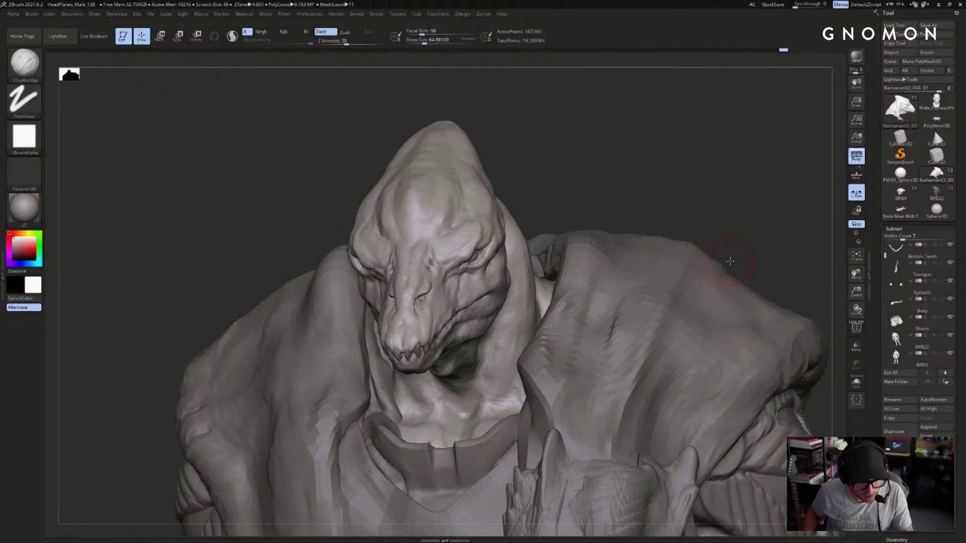
right_click_drag(735, 220, 777, 163)
key("alt+s")
key("alt+s")
- Switch between the BRB4 and BarbarianV2_003 tools to compare the two head versions
left_click(899, 194)
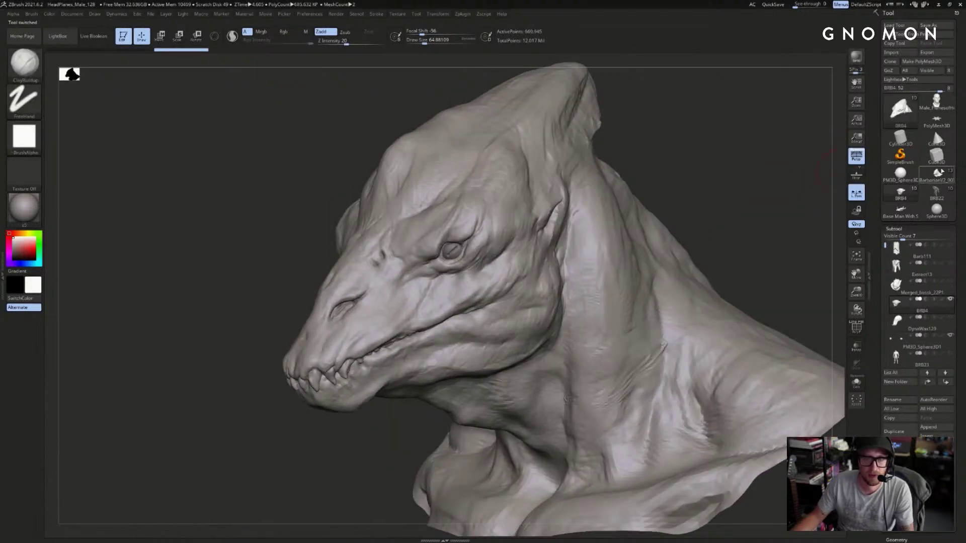
left_click(943, 175)
left_click(900, 198)
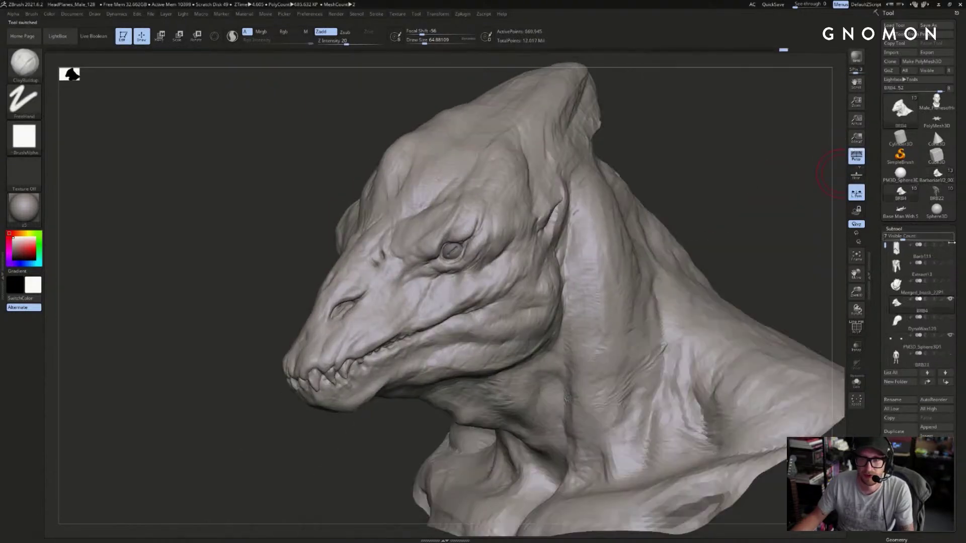
left_click(948, 180)
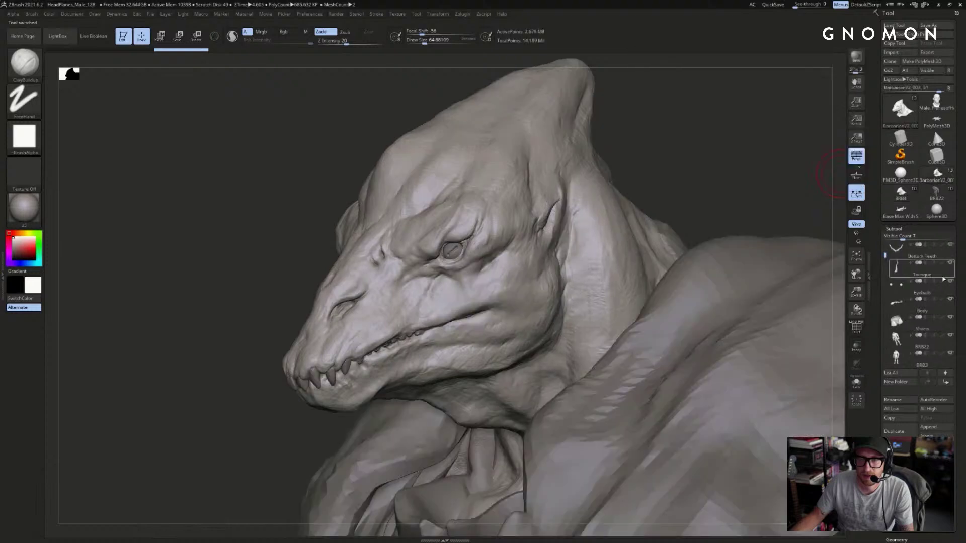
- Show only the head, top teeth, bottom teeth and eyeballs subtools of BarbarianV2_003
left_click_drag(885, 255, 885, 245)
left_click(949, 246, "shift")
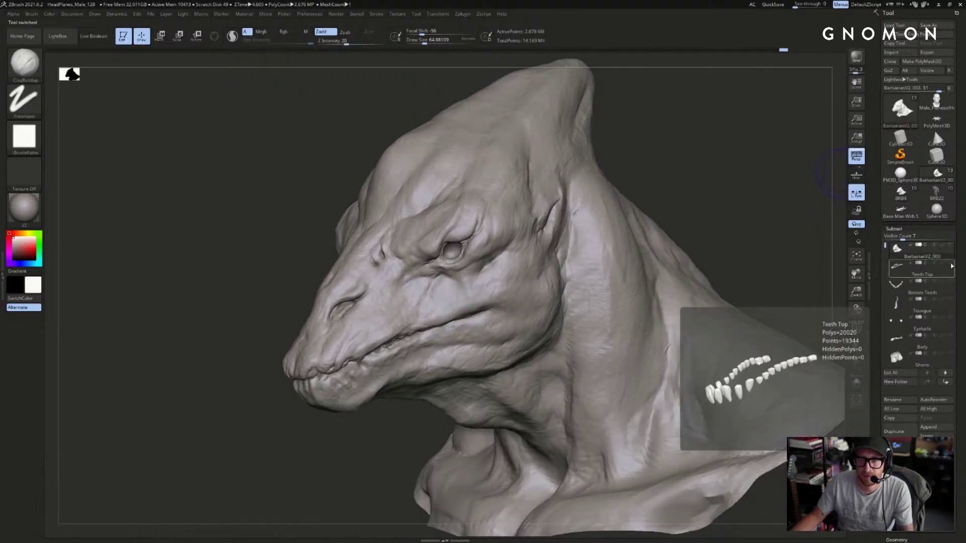
left_click(950, 264)
left_click(950, 281)
left_click(951, 317)
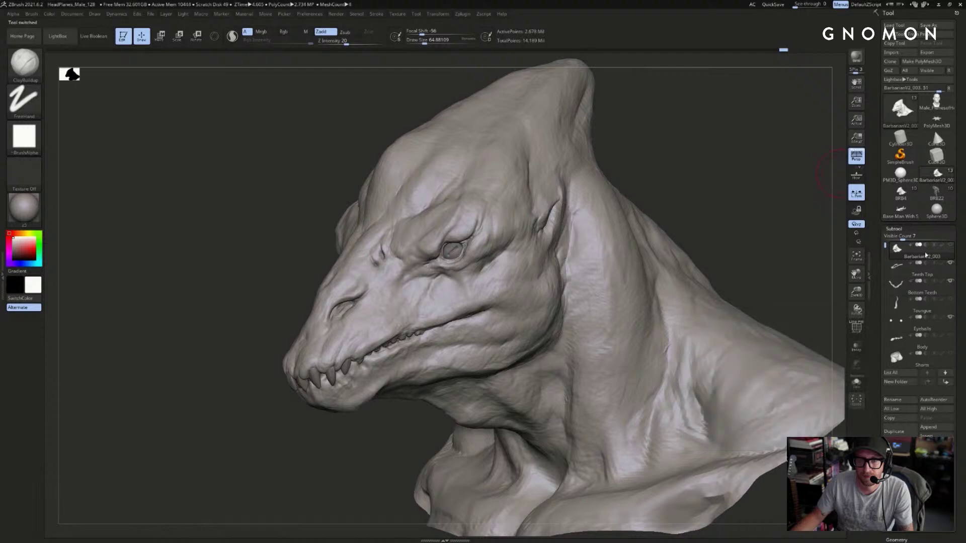
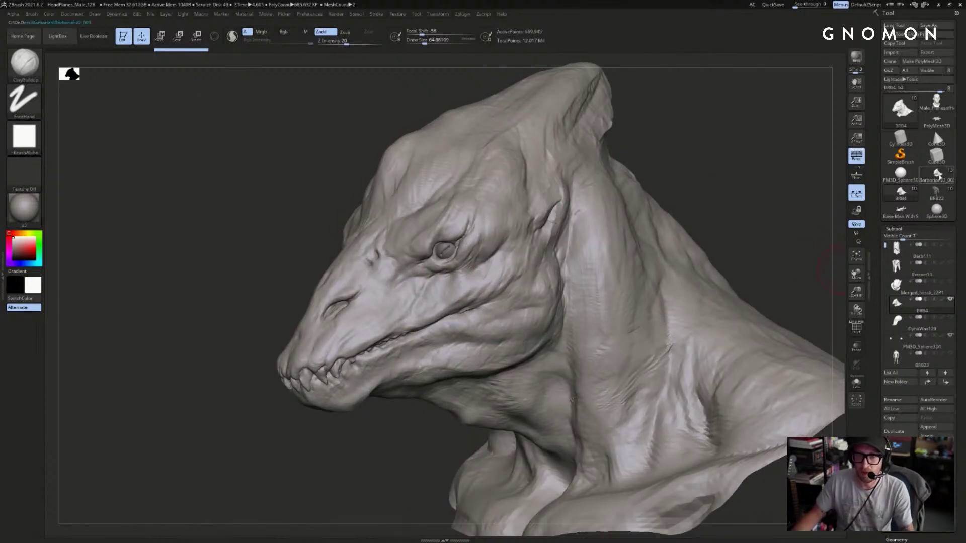
- Compare the BarbarianV2_003 head with BRB4 from a three-quarter view, examining the crest, face, teeth and neck
key("f")
mouse_move(776, 168)
left_mouse_down()
mouse_move(718, 155)
mouse_move(751, 156)
left_mouse_up()
mouse_move(747, 204)
left_mouse_down()
mouse_move(776, 177)
mouse_move(784, 200)
mouse_move(803, 209)
left_mouse_up()
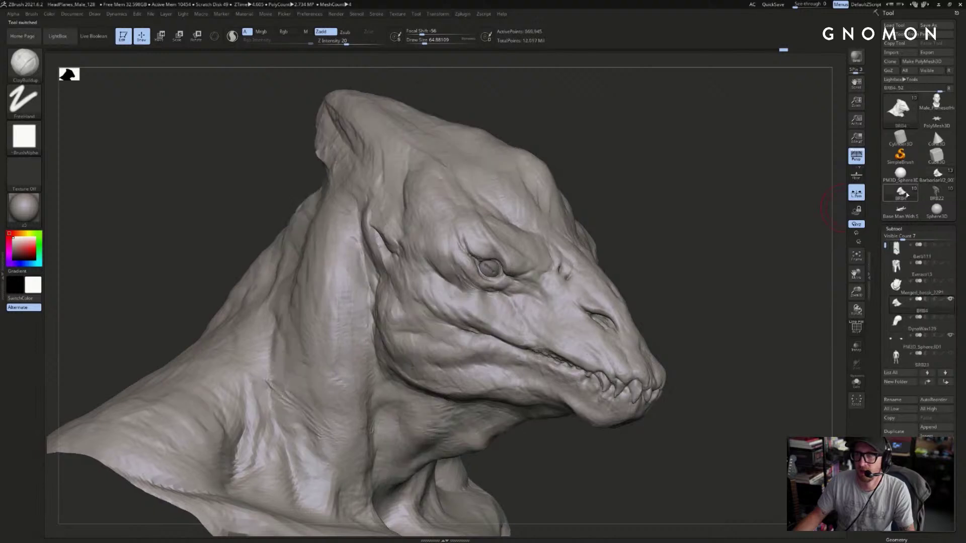
left_click(931, 179)
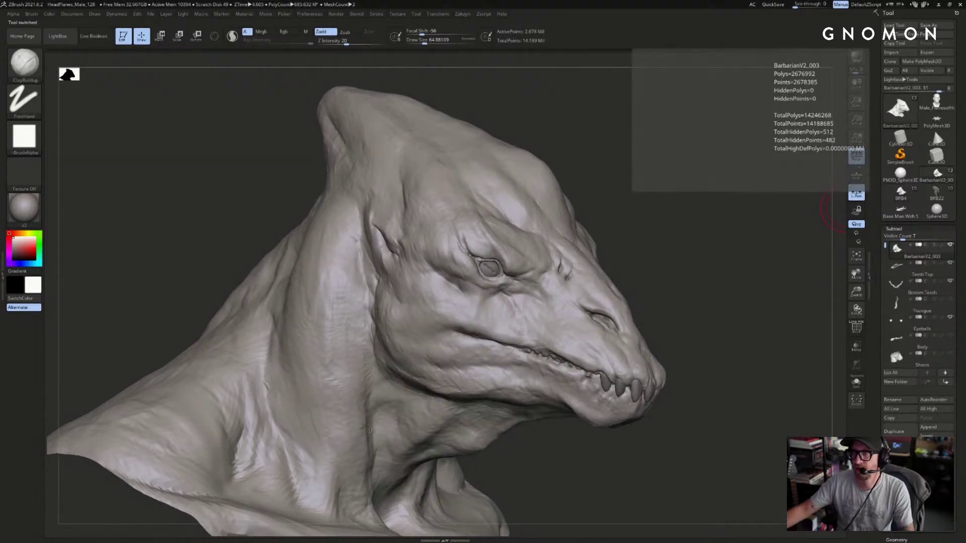
left_click(910, 196)
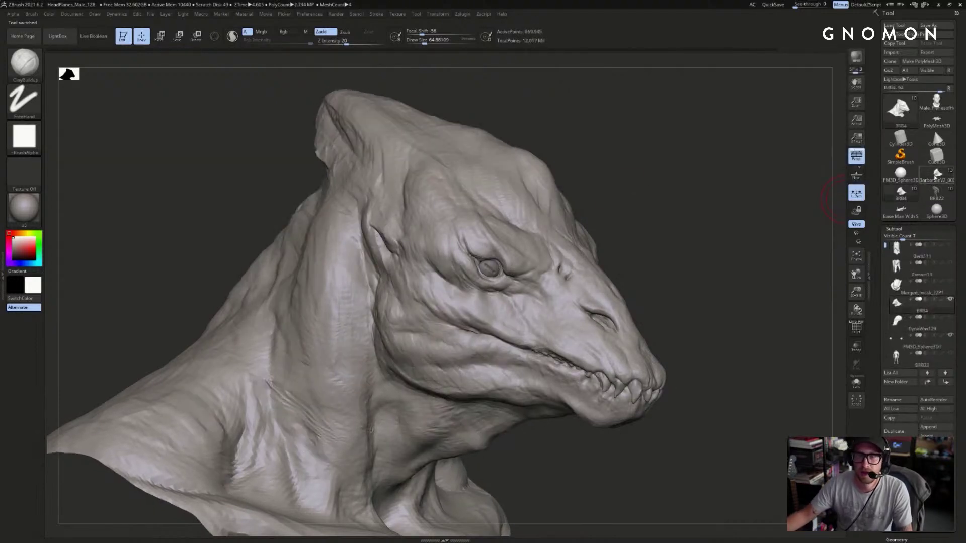
left_click(931, 178)
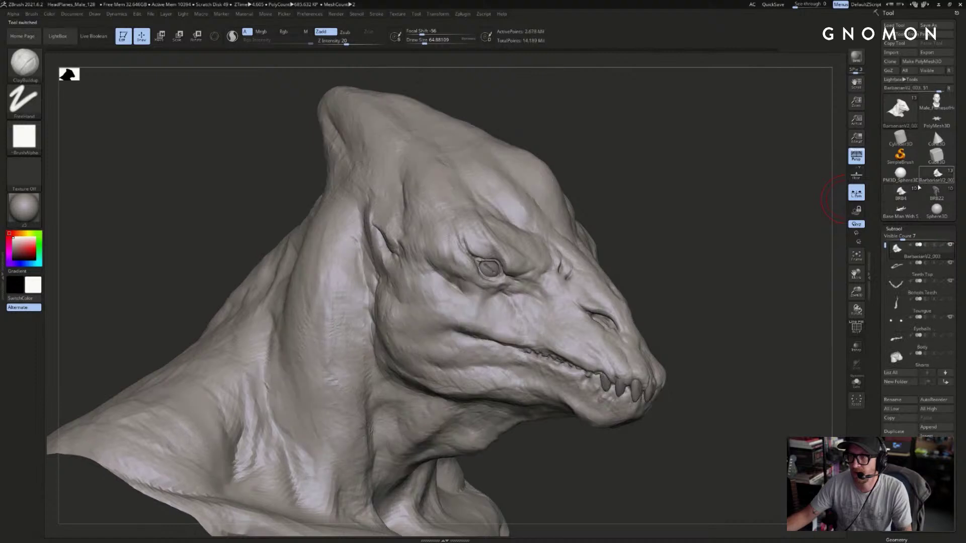
left_click(909, 192)
left_click(930, 179)
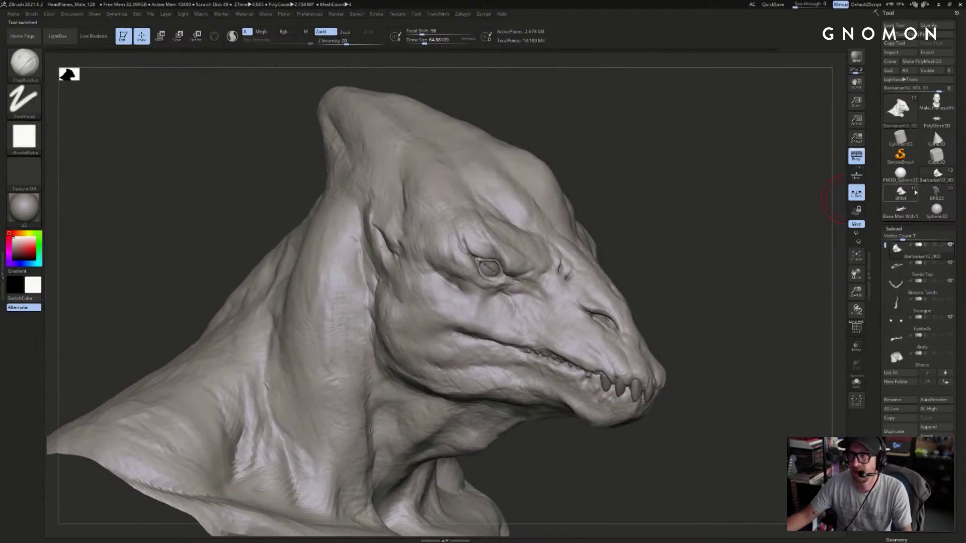
mouse_move(911, 196)
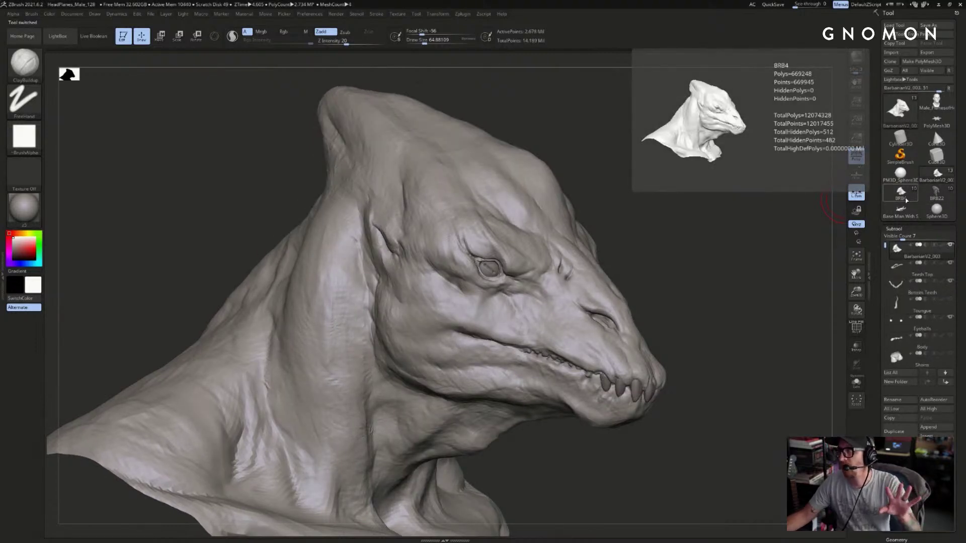
left_click(905, 201)
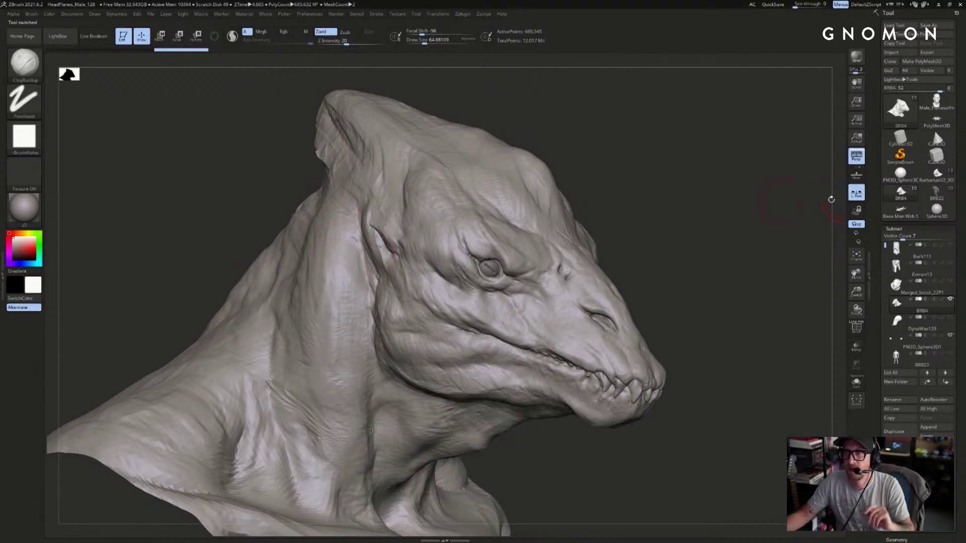
left_click(925, 180)
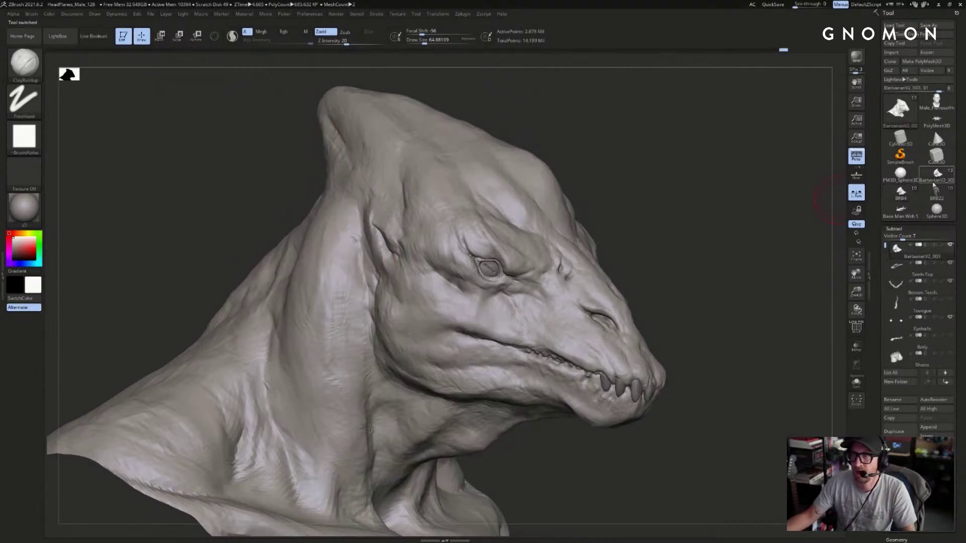
mouse_move(925, 192)
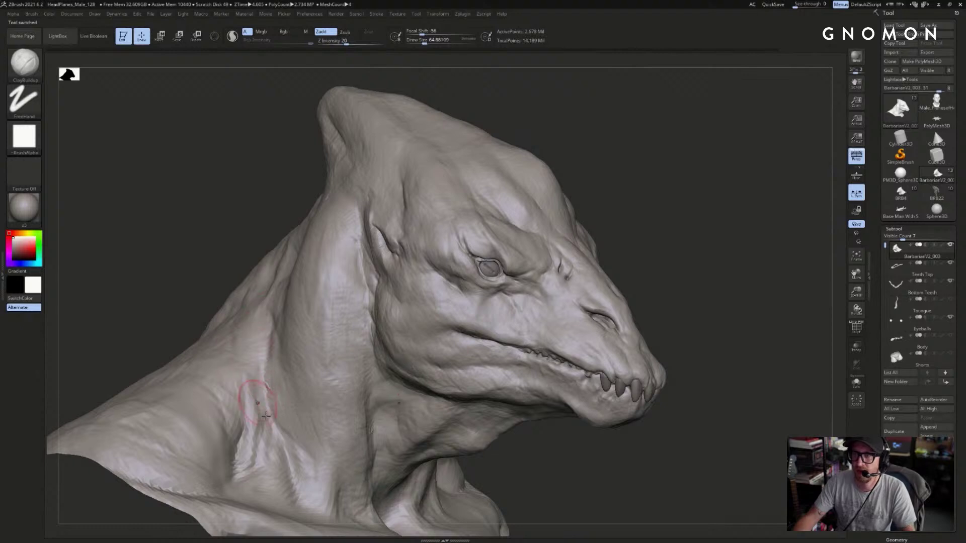
left_click(912, 198)
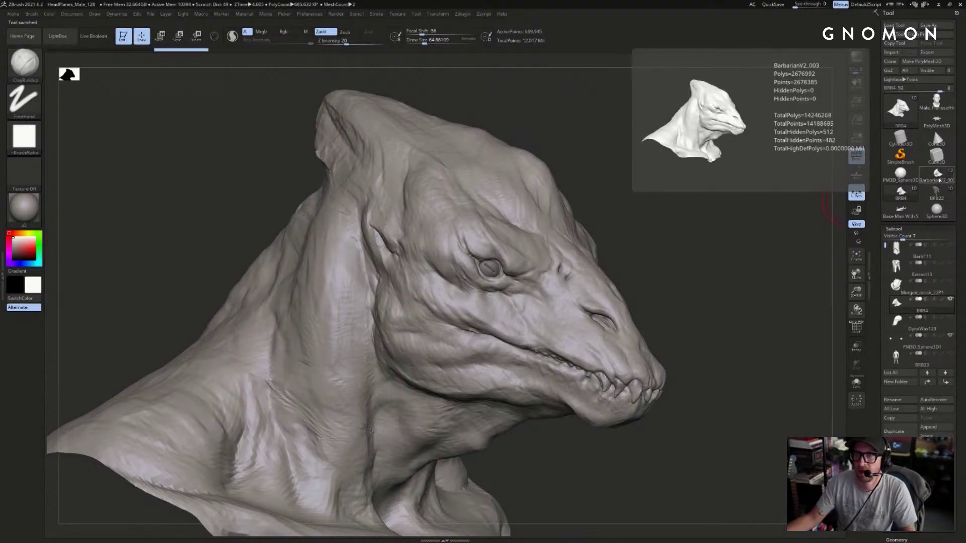
left_click(938, 179)
- Lower the head mesh by four subdivision levels and adjust the brush draw size for masking
mouse_move(742, 199)
left_mouse_down()
mouse_move(692, 194)
mouse_move(694, 138)
mouse_move(556, 258)
left_mouse_up()
key("shift+d")
key("shift+d")
key("shift+d")
key("shift+d")
key("s")
left_click_drag(618, 274, 566, 270)
key("s")
- Mask the head and neck from the front, leaving the shoulders and collarbone unmasked, draw size about 136
mouse_move(649, 257)
left_mouse_down("shift")
mouse_move(555, 253)
mouse_move(639, 287)
left_mouse_up("shift")
right_click_drag(402, 327, 395, 312)
mouse_move(395, 297)
left_mouse_down("ctrl")
mouse_move(377, 253)
mouse_move(399, 276)
mouse_move(375, 289)
left_mouse_up("ctrl")
key("ctrl+z")
key("s")
mouse_move(378, 331)
left_mouse_down("ctrl")
mouse_move(397, 242)
mouse_move(391, 218)
mouse_move(352, 252)
mouse_move(209, 276)
mouse_move(335, 302)
mouse_move(312, 307)
left_mouse_up("ctrl")
left_click_drag(494, 192, 571, 215)
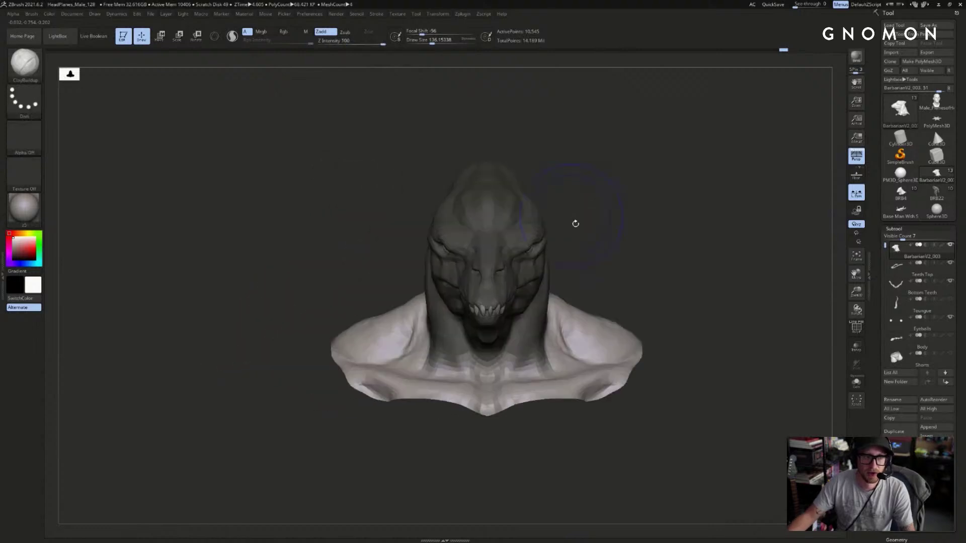
- Check the masked bust two subdivision levels higher and return it to the lower level
key("d")
key("d")
mouse_move(659, 238)
left_mouse_down()
mouse_move(607, 251)
mouse_move(585, 219)
mouse_move(579, 254)
left_mouse_up()
key("shift+d")
key("shift+d")
key("s")
mouse_move(361, 345)
left_mouse_down()
mouse_move(344, 361)
mouse_move(340, 346)
mouse_move(305, 368)
mouse_move(368, 323)
mouse_move(568, 258)
mouse_move(560, 269)
mouse_move(530, 256)
mouse_move(578, 257)
left_mouse_up()
- Reshape the unmasked trapezius and shoulders with the Move brush, using draw sizes of about 124 to 140
key("b")
key("m")
key("v")
key("bracketright")
key("bracketright")
key("bracketleft")
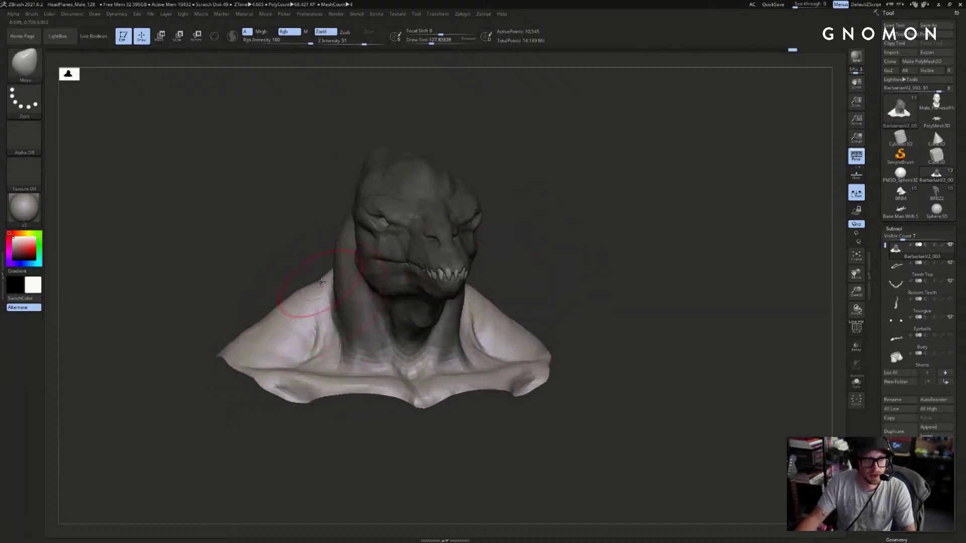
key("s")
left_click_drag(306, 286, 357, 267)
left_click(357, 250, "ctrl")
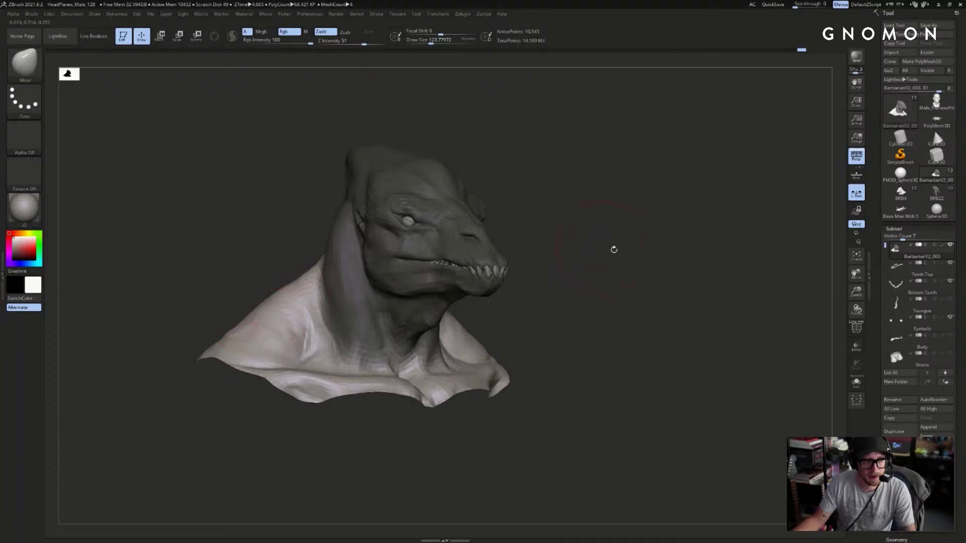
left_click_drag(601, 248, 519, 302)
key("bracketright")
key("bracketright")
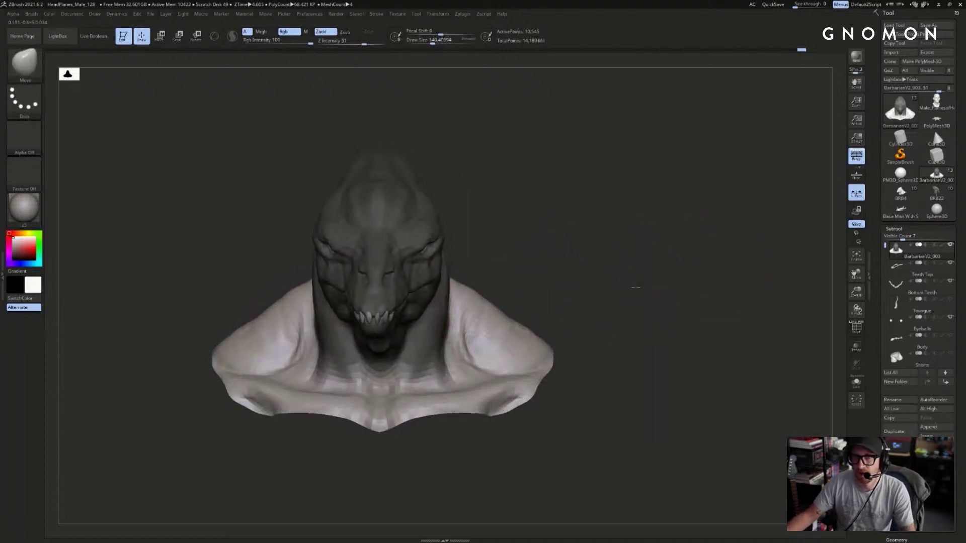
- Show the Body subtool together with the head and clear the mask from the head and neck
left_click(950, 336)
mouse_move(698, 305)
left_mouse_down("alt")
mouse_move(766, 246)
mouse_move(733, 252)
mouse_move(756, 229)
mouse_move(752, 220)
left_mouse_up("alt")
key("f")
key("f")
key("ctrl+z")
left_click(754, 222, "ctrl+shift")
mouse_move(754, 172)
left_mouse_down("shift")
mouse_move(752, 159)
mouse_move(754, 342)
left_mouse_up("shift")
left_click_drag(755, 296, 670, 278)
left_click_drag(568, 240, 578, 174, "alt")
key("ctrl")
key("ctrl+shift")
key("ctrl+shift+z")
- Show the BRB23 body in BRB4 and compare its head, neck and shoulders with BarbarianV2_003
left_click(900, 194)
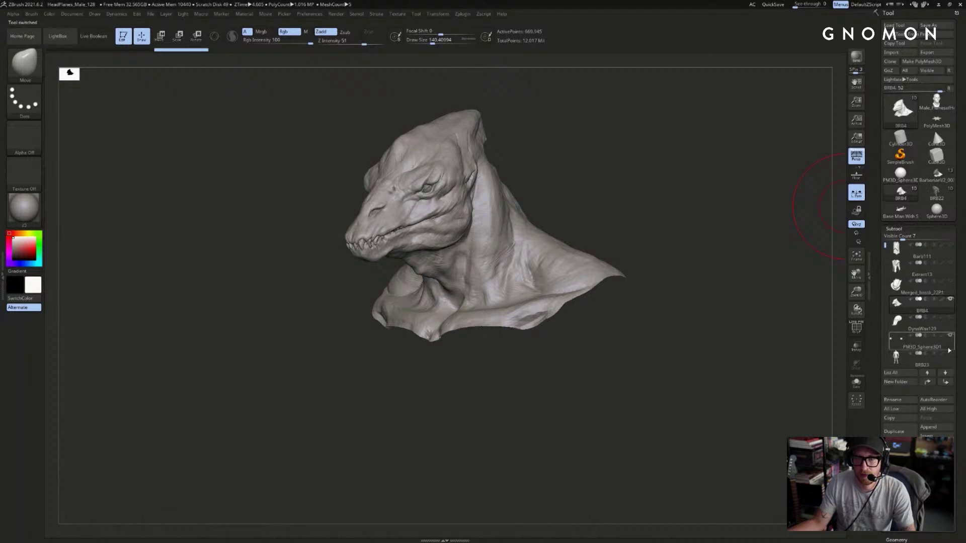
left_click(950, 353)
left_click_drag(747, 278, 746, 255)
left_click(936, 179)
left_click_drag(733, 181, 743, 223)
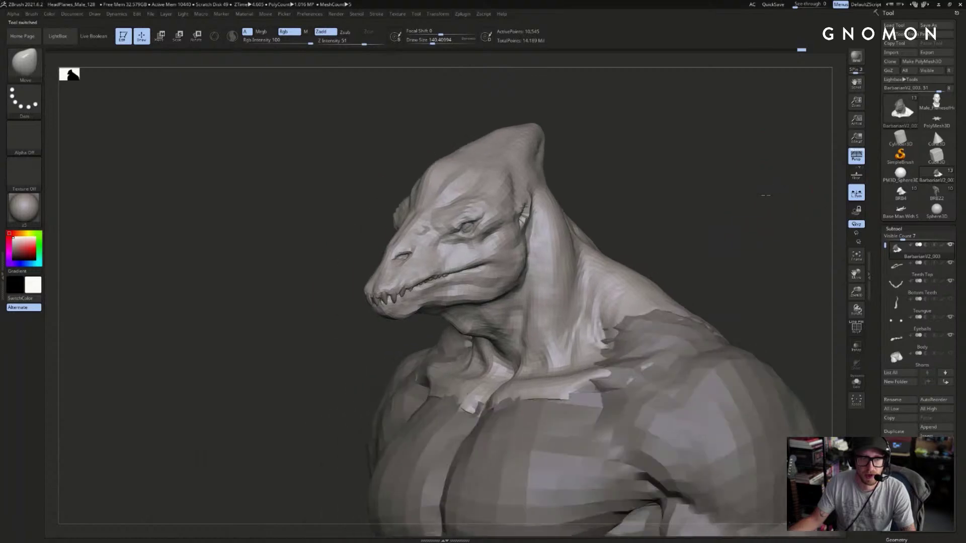
left_click(937, 177)
left_click(909, 194)
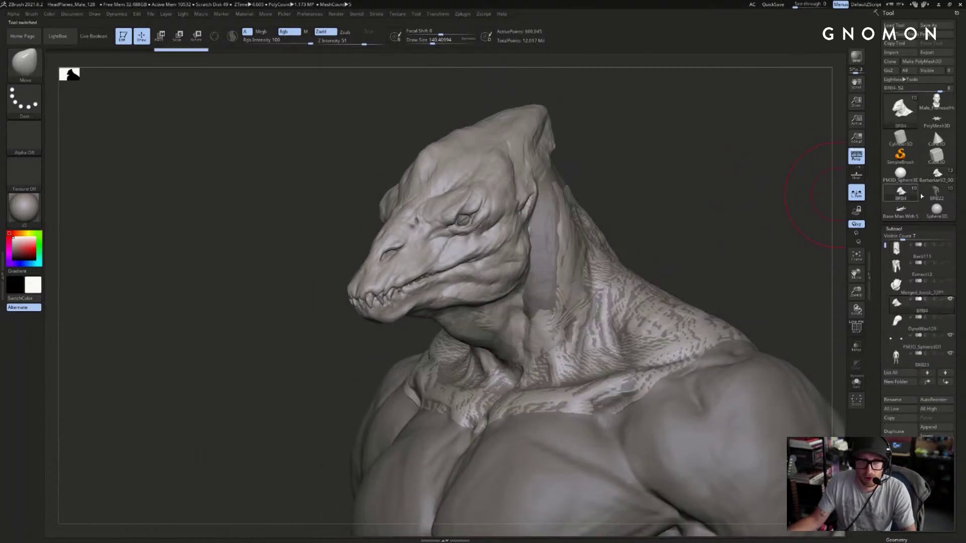
left_click(938, 176)
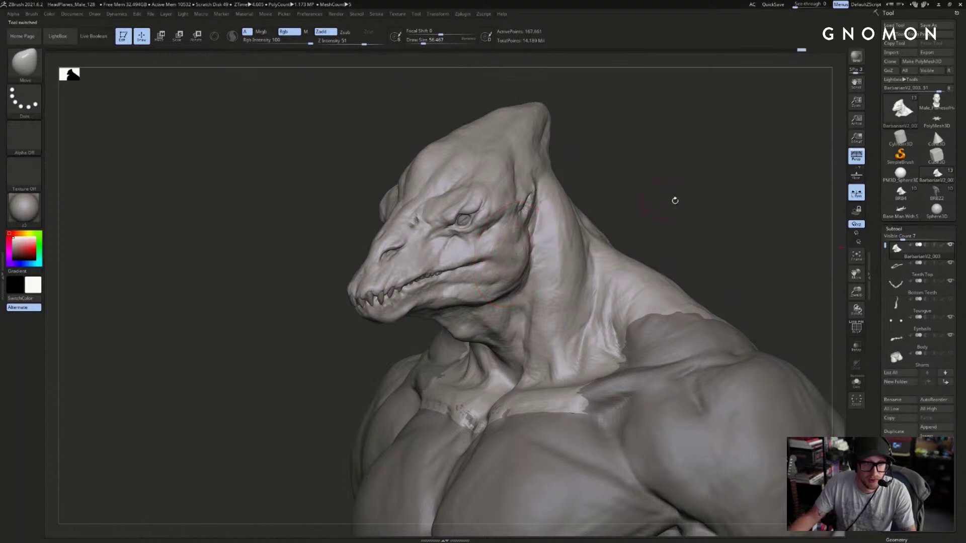
- Refine the cheek and mouth corner of the BarbarianV2_003 head with the DamStandard and ClayBuildup brushes
left_click_drag(662, 198, 644, 199)
key("b")
key("d")
key("s")
key("s")
left_click_drag(479, 261, 484, 261)
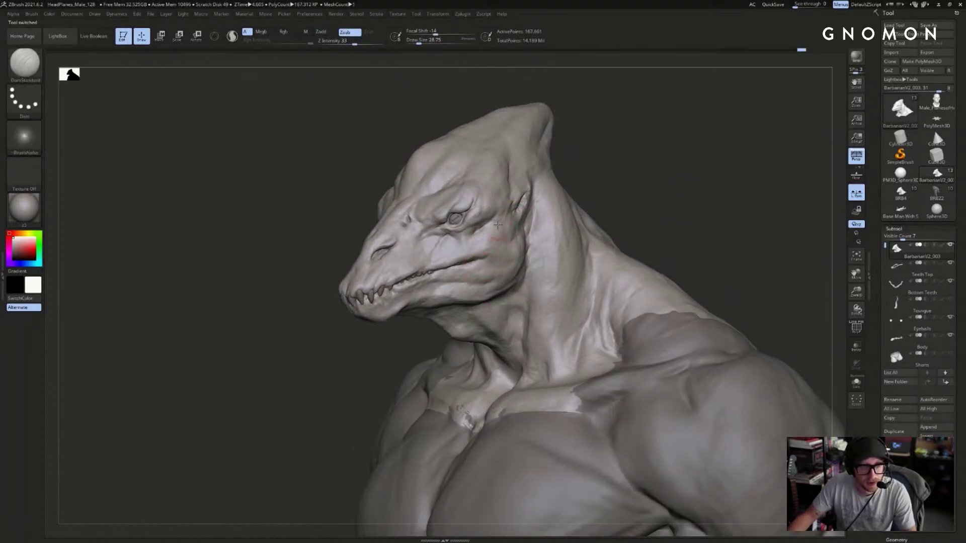
left_click_drag(676, 178, 614, 205)
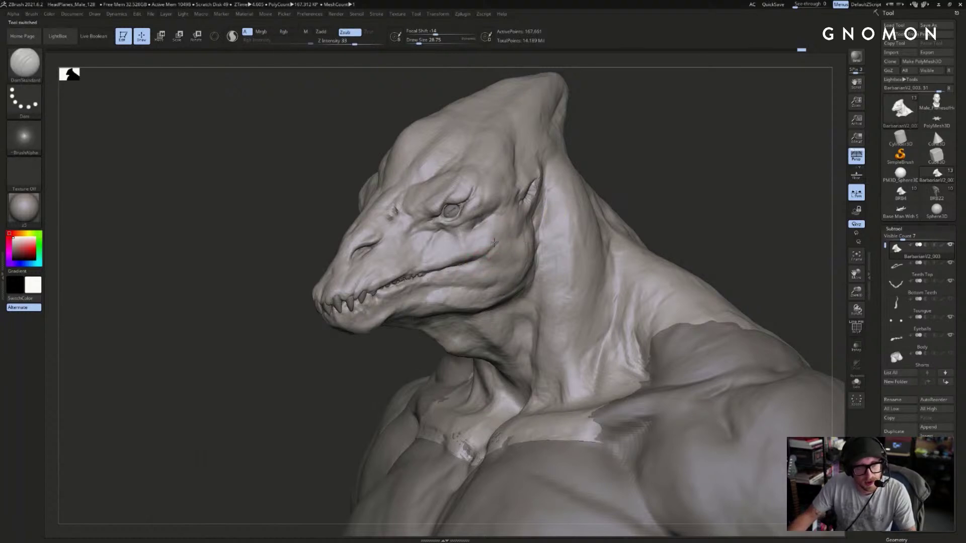
key("b")
key("c")
key("b")
right_click_drag(504, 237, 785, 188)
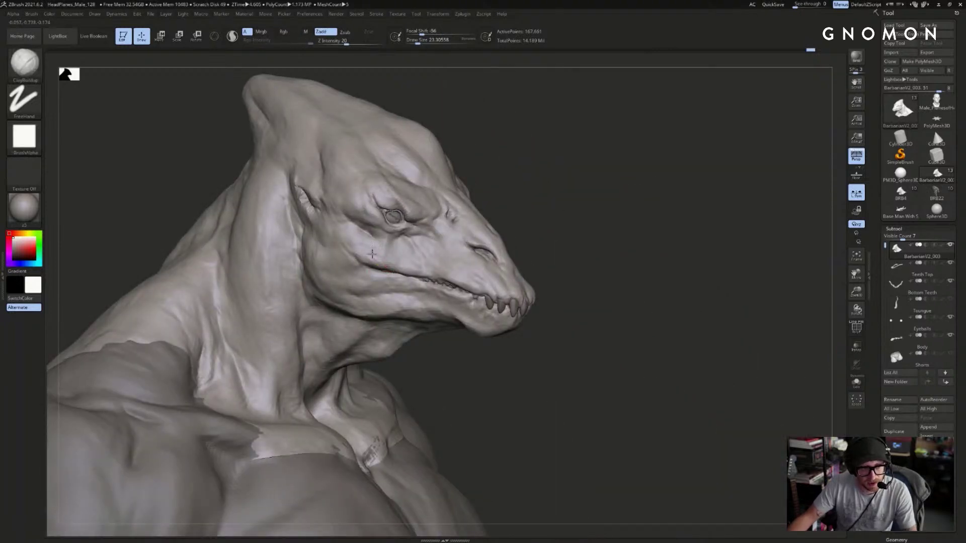
- Compare the BarbarianV2_003 head with BRB4 from its opposite side, examining the cheek, jaw and mouth line
right_click_drag(792, 226, 743, 222)
left_click(900, 193)
right_click_drag(802, 244, 864, 224)
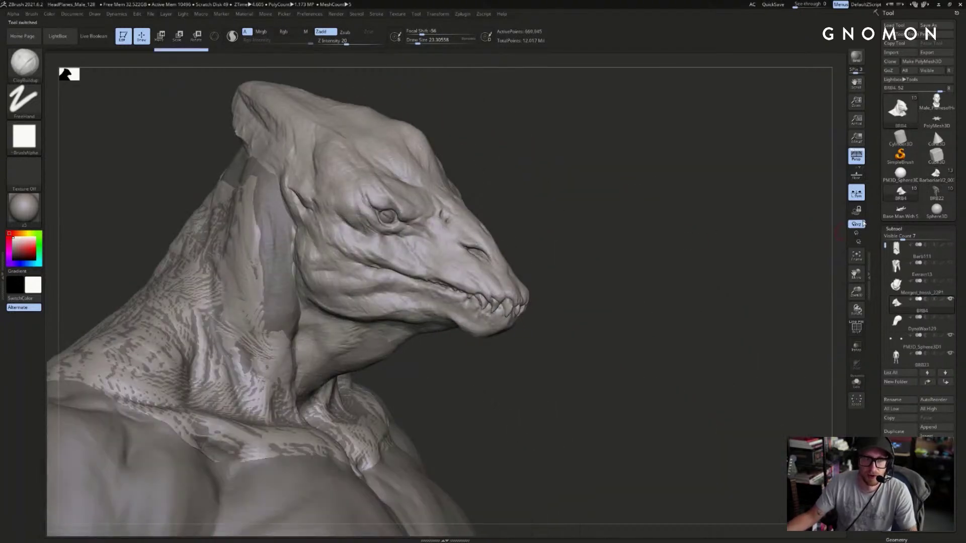
left_click(935, 174)
left_click(900, 194)
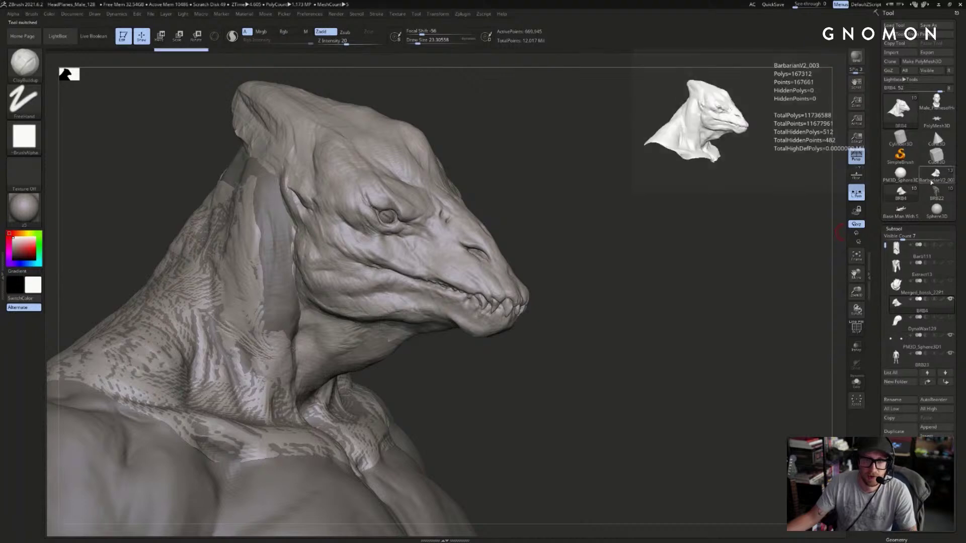
left_click(935, 174)
left_click(900, 191)
left_click(936, 173)
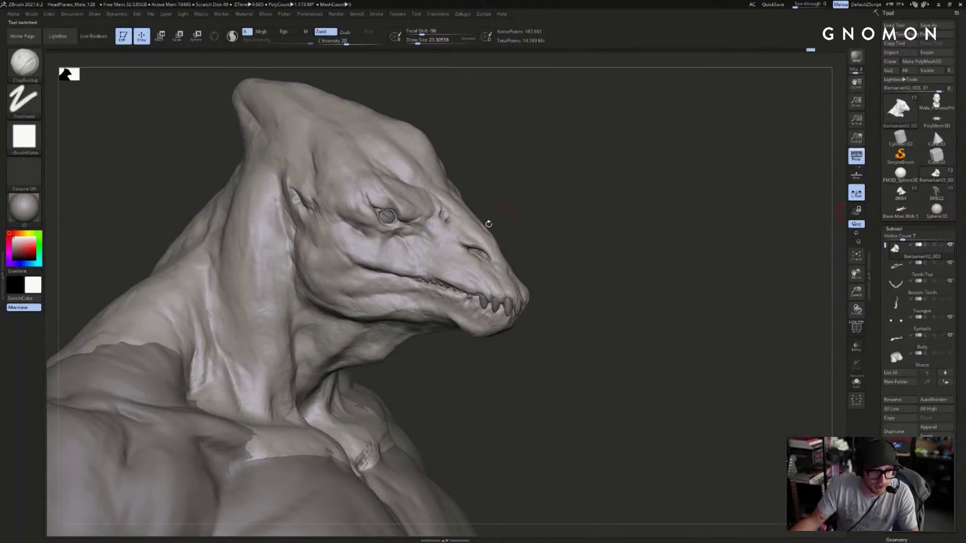
- Sharpen the crease at the mouth corner with DamStandard and build up its edges with ClayBuildup
key("b")
key("s")
key("d")
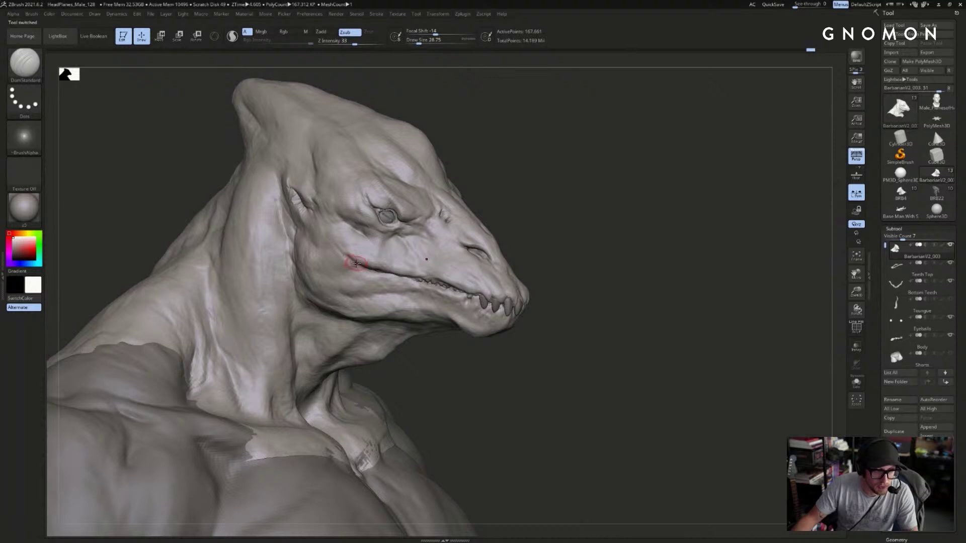
key("b")
key("c")
key("b")
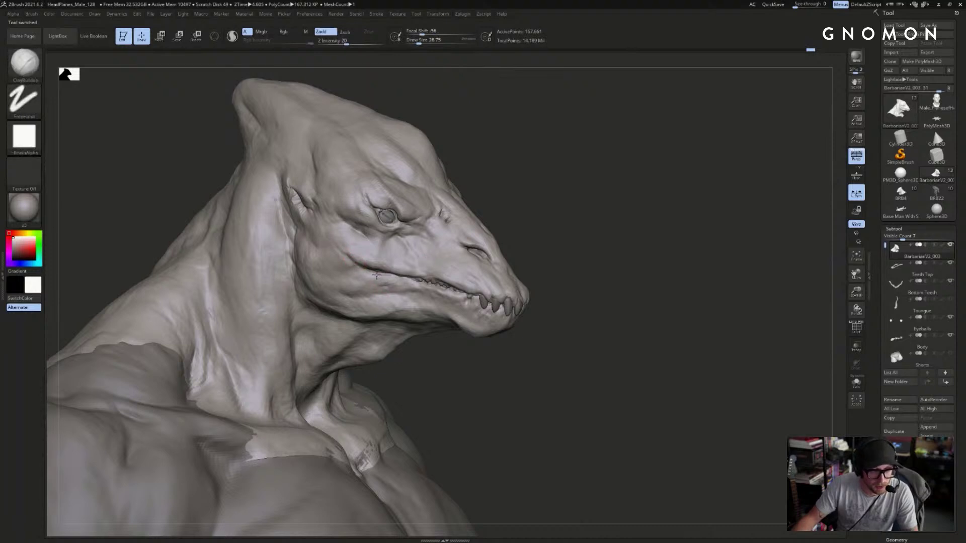
left_click_drag(616, 210, 334, 351)
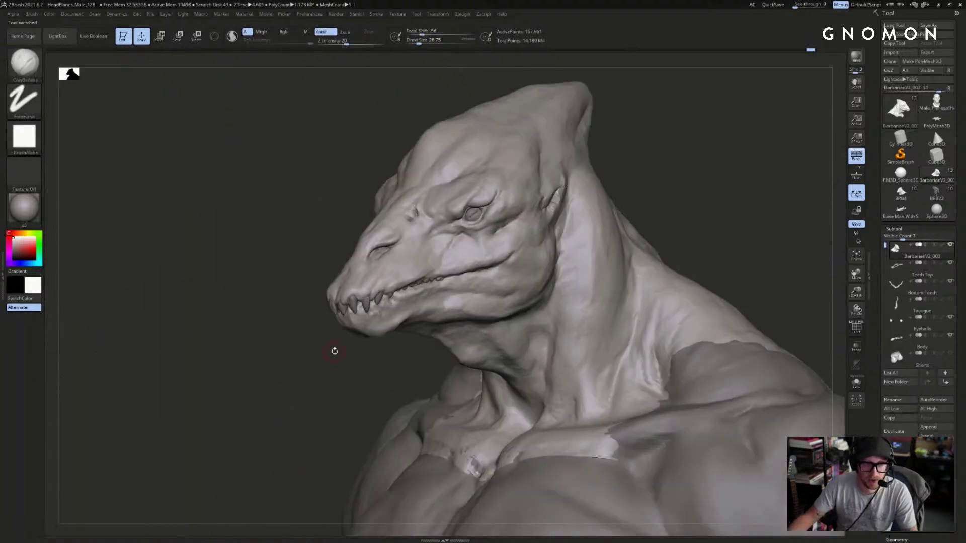
- Compare BarbarianV2_003 with BRB4 from a three-quarter view, examining the mouth corner and cheek folds
left_click(923, 197)
left_click(934, 179)
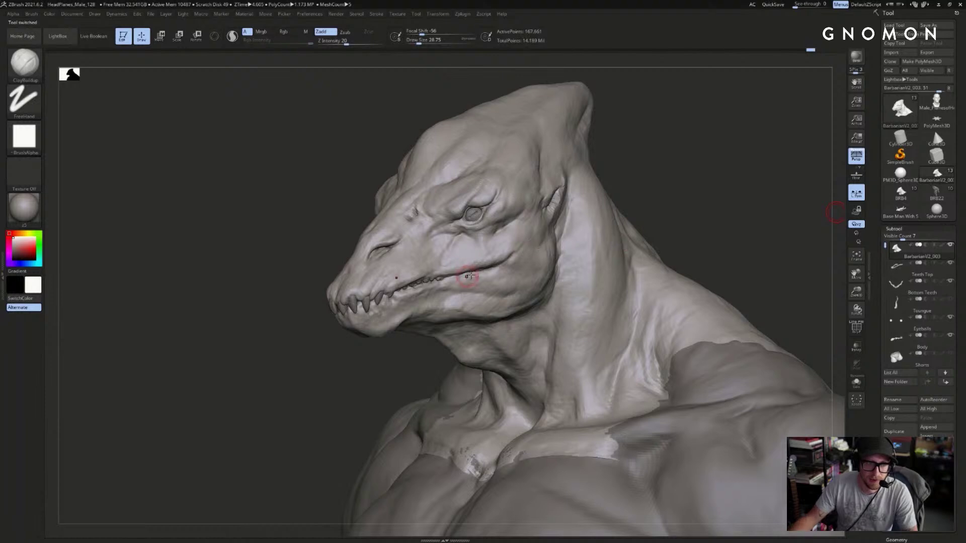
left_click(915, 194)
left_click(934, 179)
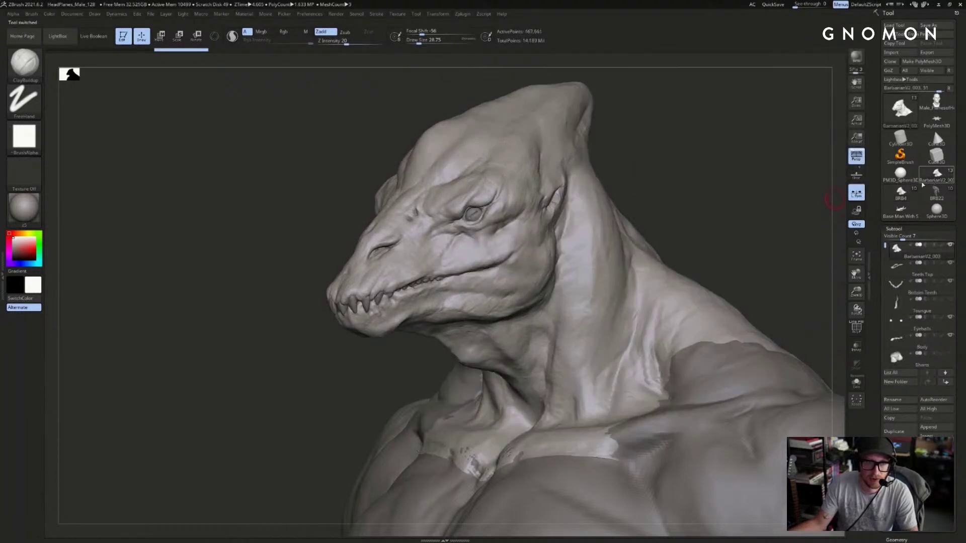
left_click(903, 194)
left_click(936, 177)
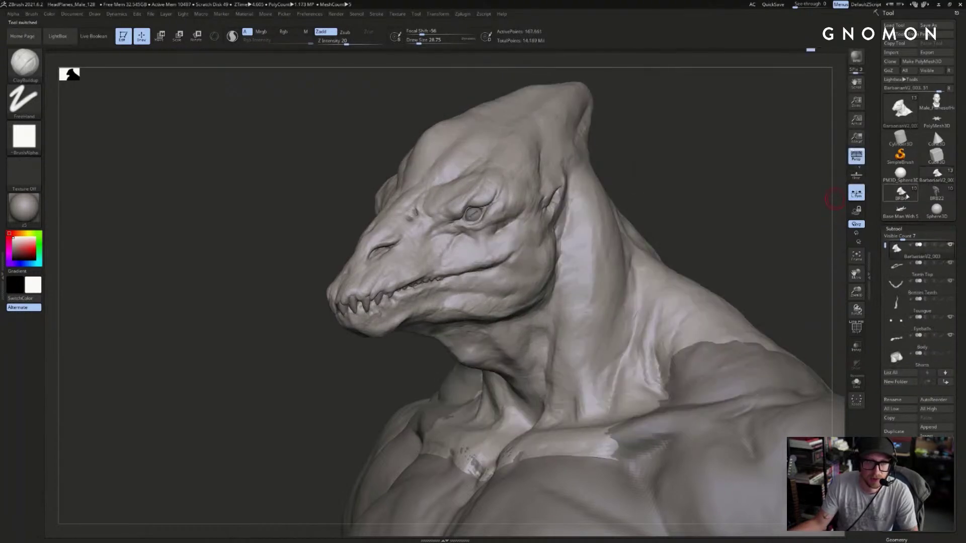
left_click(903, 196)
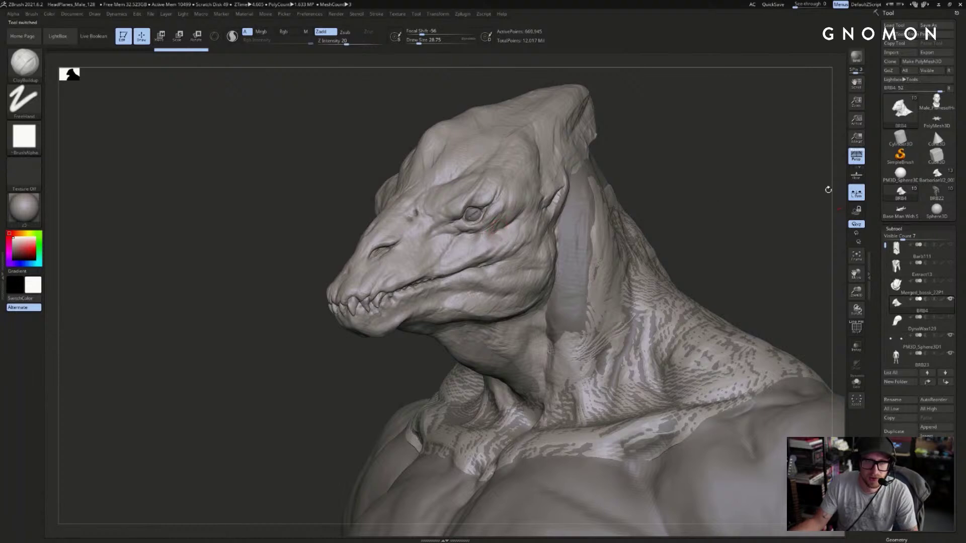
left_click(937, 177)
- Define and smooth the folds between the eye and mouth corner, using DamStandard at about 31 and ClayBuildup
key("b")
key("d")
key("s")
key("shift")
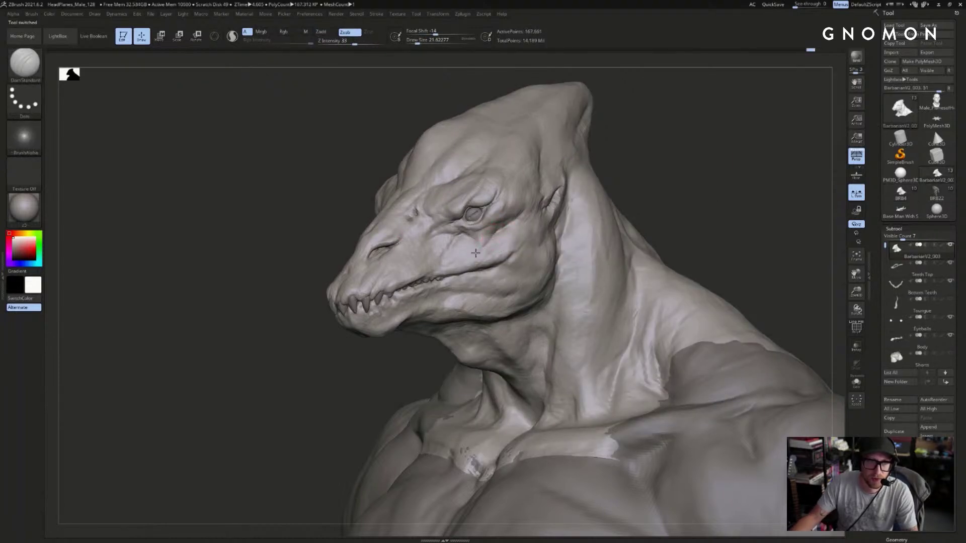
left_click_drag(500, 228, 493, 235, "shift")
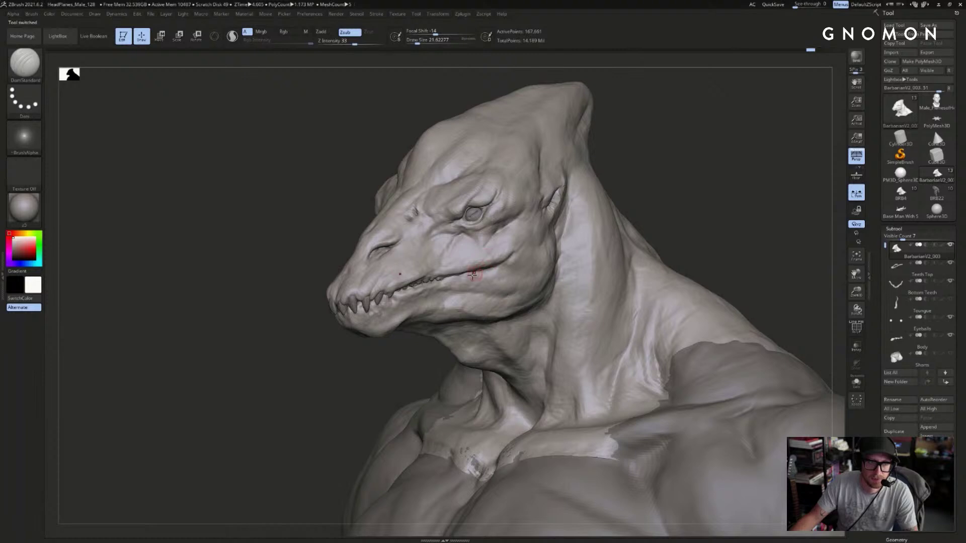
key("b")
key("c")
key("b")
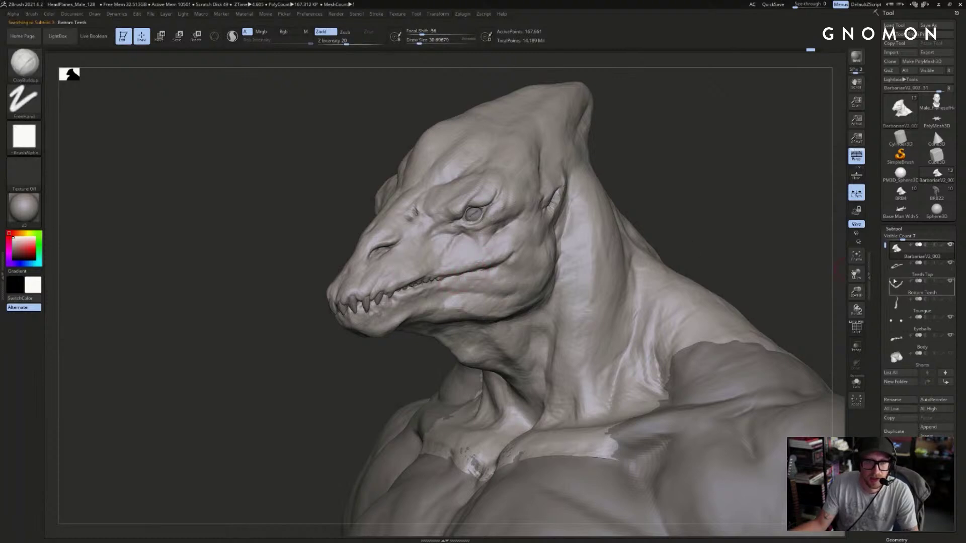
- Examine the fit of the bottom and top teeth inside the head with transparency enabled
left_click(903, 285)
left_click(855, 346)
left_click_drag(741, 222, 748, 216)
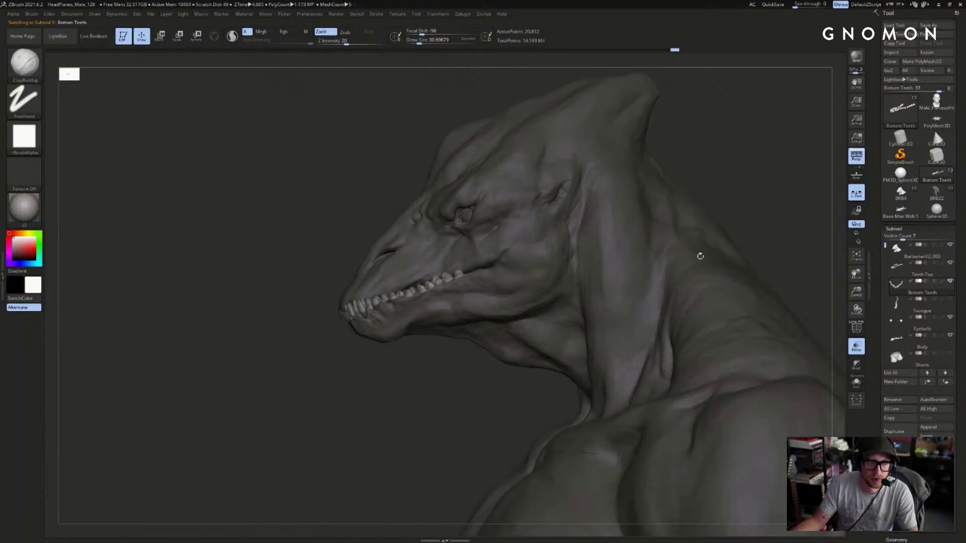
left_click(905, 269)
left_click_drag(806, 236, 814, 204)
left_click(903, 285)
left_click(856, 346)
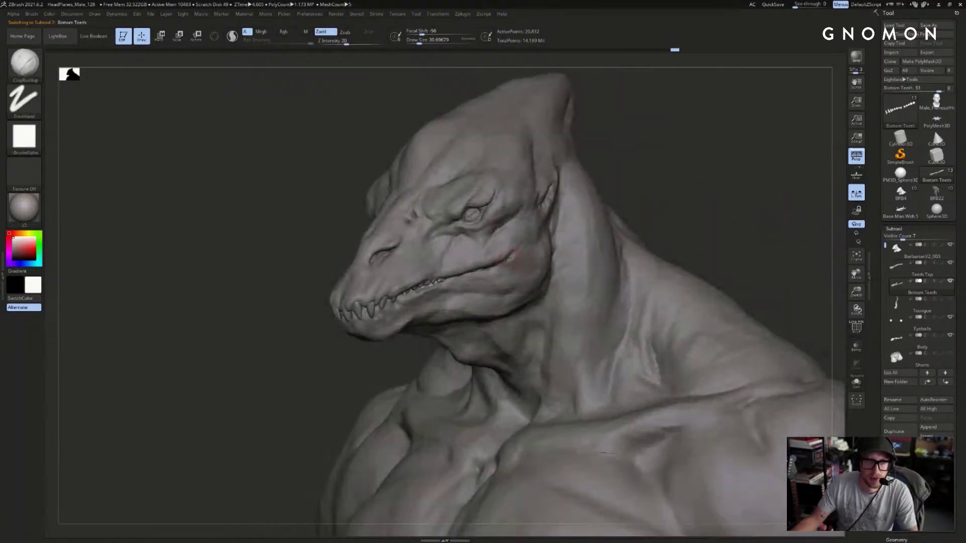
- Isolate the lower jaw of the BarbarianV2_003 mesh, shape its rear edge with ClayBuildup and raise the subdivision level
left_click(509, 255, "alt")
left_click_drag(690, 205, 675, 190)
key("bracketleft")
key("shift+s")
left_click(480, 284, "ctrl+shift")
left_click_drag(394, 388, 467, 273)
right_click_drag(462, 265, 488, 249)
key("d")
right_click_drag(502, 217, 457, 276)
key("ctrl+shift+s")
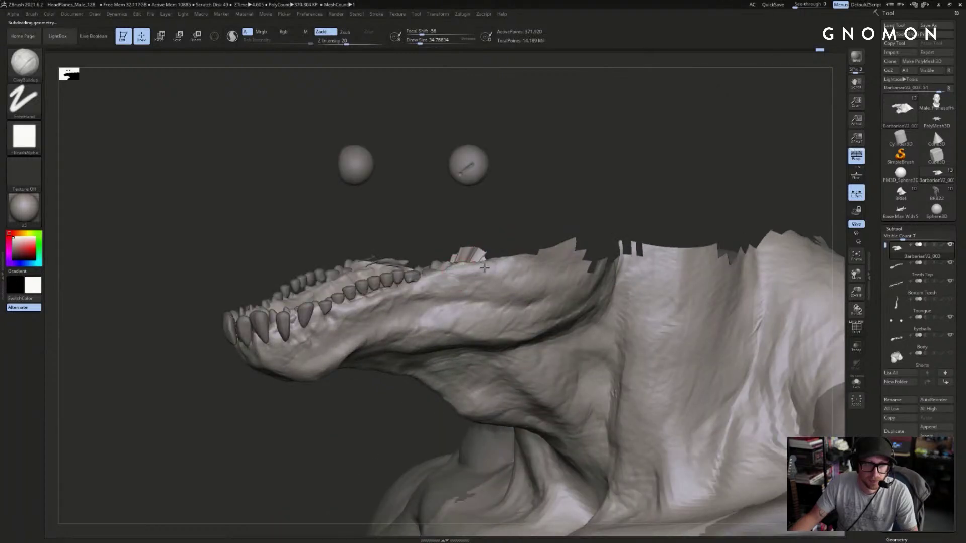
key("ctrl+shift+s")
- Restore the full head in solo view and carve the mouth crease with DamStandard, draw size about 29 and 18
right_click_drag(529, 219, 503, 269)
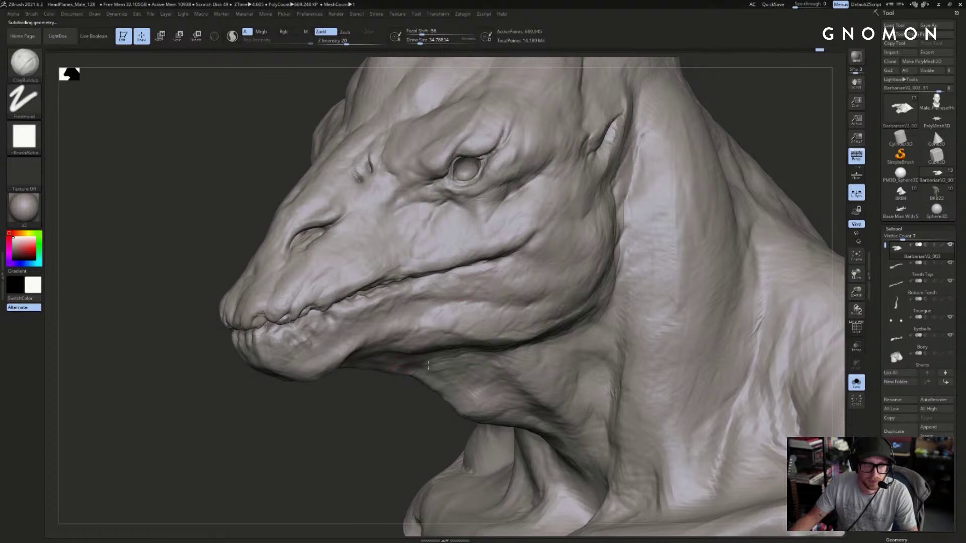
right_click_drag(448, 335, 408, 367)
key("b")
key("d")
key("s")
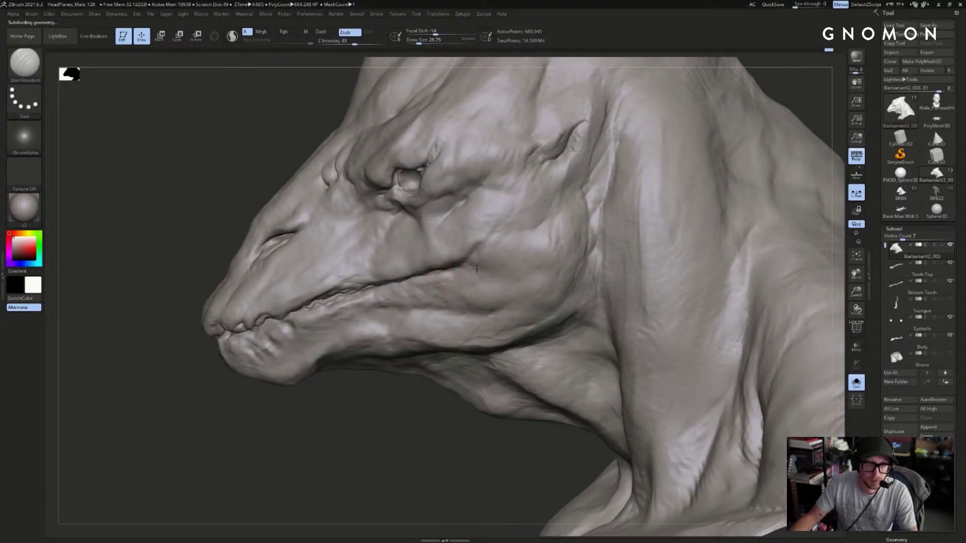
right_click_drag(484, 246, 468, 264)
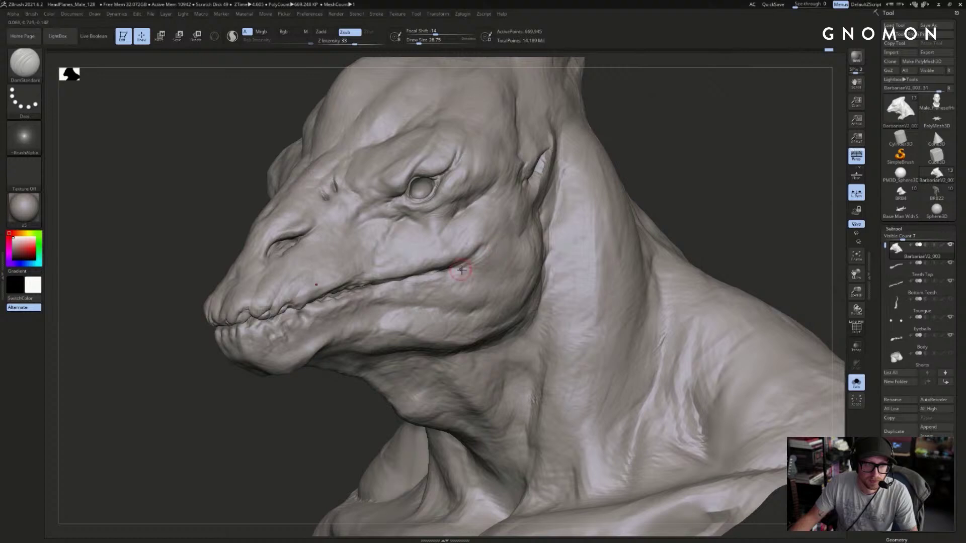
left_click_drag(468, 257, 436, 272)
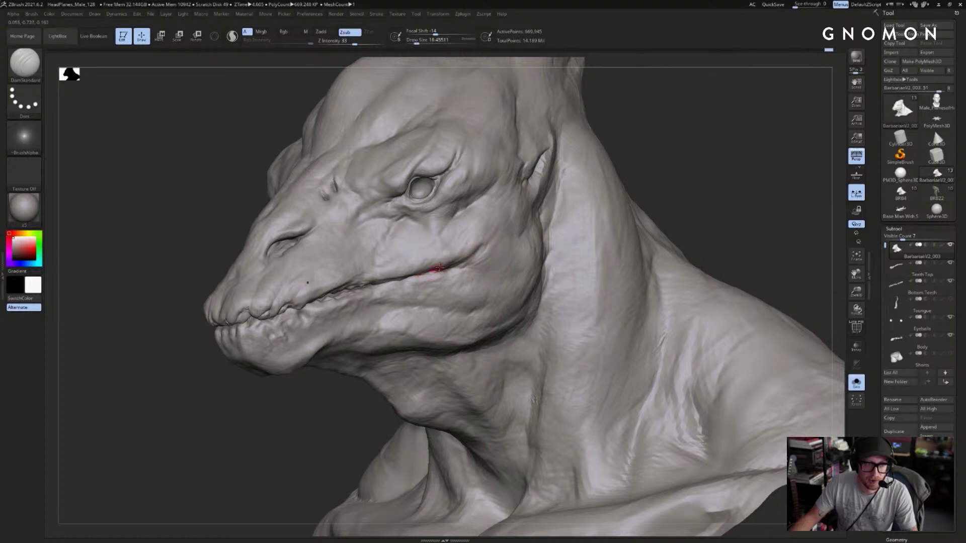
right_click_drag(450, 261, 457, 267)
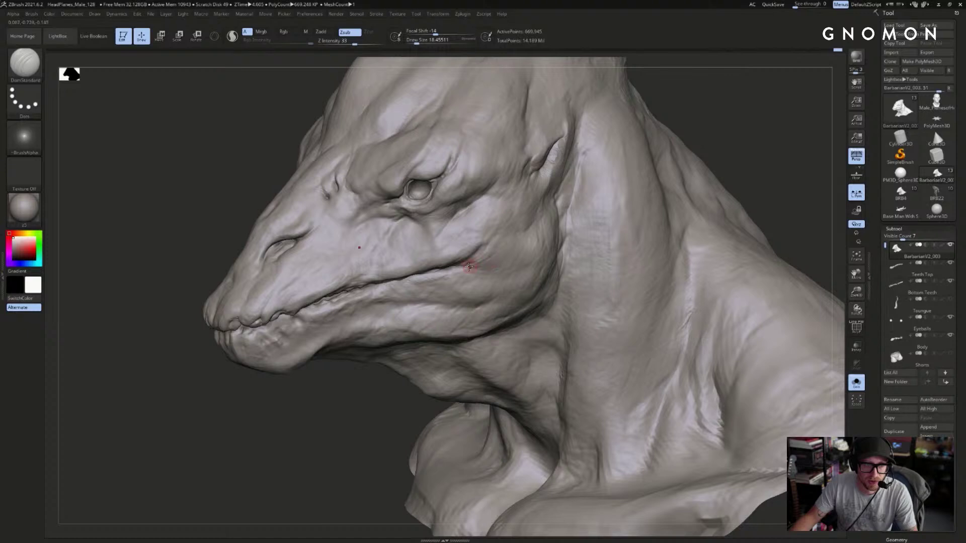
left_click_drag(741, 154, 677, 160)
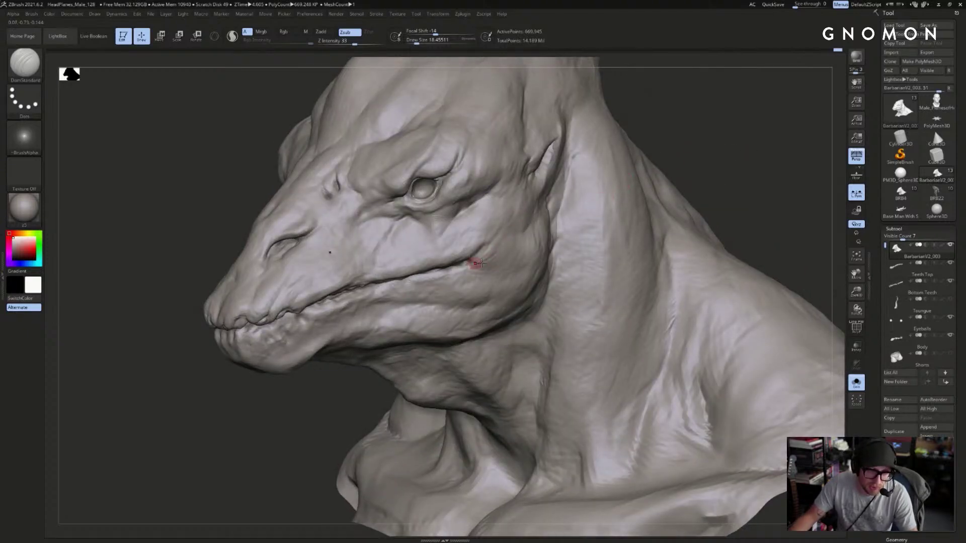
- Try building up thick lip folds above and below the mouth corner with ClayBuildup, draw size about 39
key("b")
key("c")
key("b")
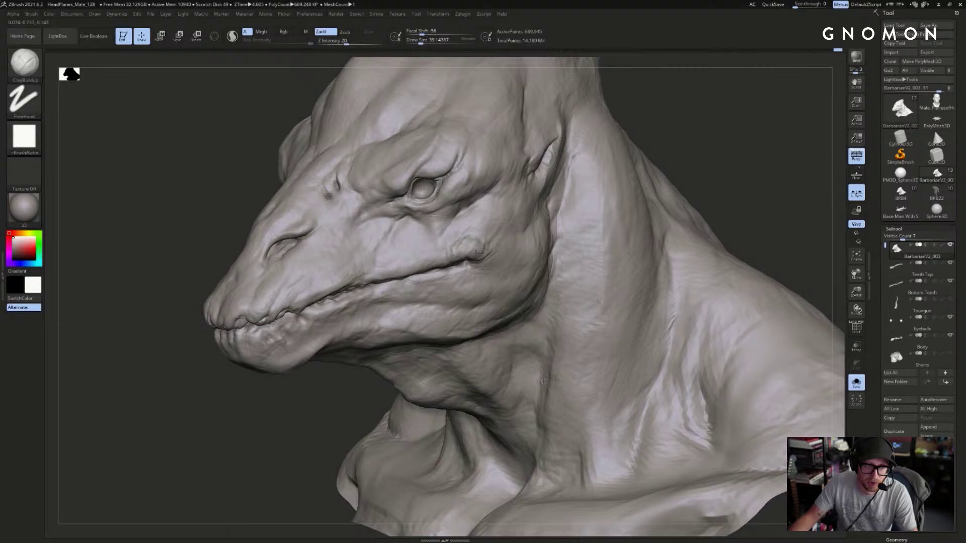
left_click_drag(781, 182, 748, 198)
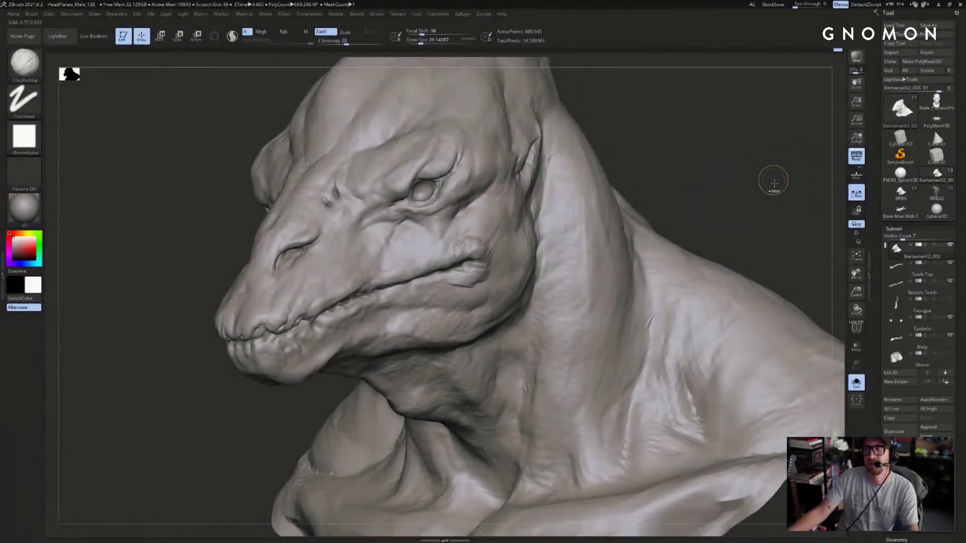
key("ctrl")
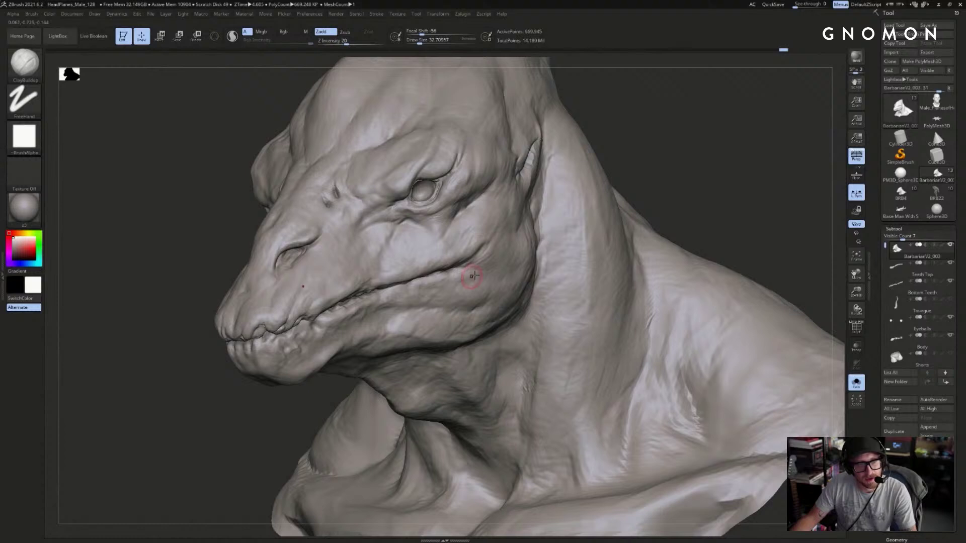
- Adjust the mouth and cheek shape of the isolated head with the Move brush
left_click_drag(794, 226, 825, 246)
left_click_drag(753, 211, 654, 207, "alt")
mouse_move(653, 206)
left_mouse_down()
mouse_move(686, 217)
mouse_move(724, 207)
left_mouse_up()
key("s")
mouse_move(341, 285)
left_mouse_down()
mouse_move(383, 276)
mouse_move(356, 282)
left_mouse_up()
key("b")
key("m")
key("v")
key("s")
mouse_move(679, 192)
left_mouse_down()
mouse_move(733, 213)
mouse_move(578, 243)
left_mouse_up()
- Smooth the neck-to-shoulder transition with the body visible and check the mesh density with the polygroup wireframe
key("b")
key("c")
key("b")
left_click_drag(549, 290, 536, 295, "shift")
mouse_move(653, 248)
left_mouse_down()
mouse_move(625, 243)
mouse_move(656, 251)
left_mouse_up()
key("shift+d")
key("shift+d")
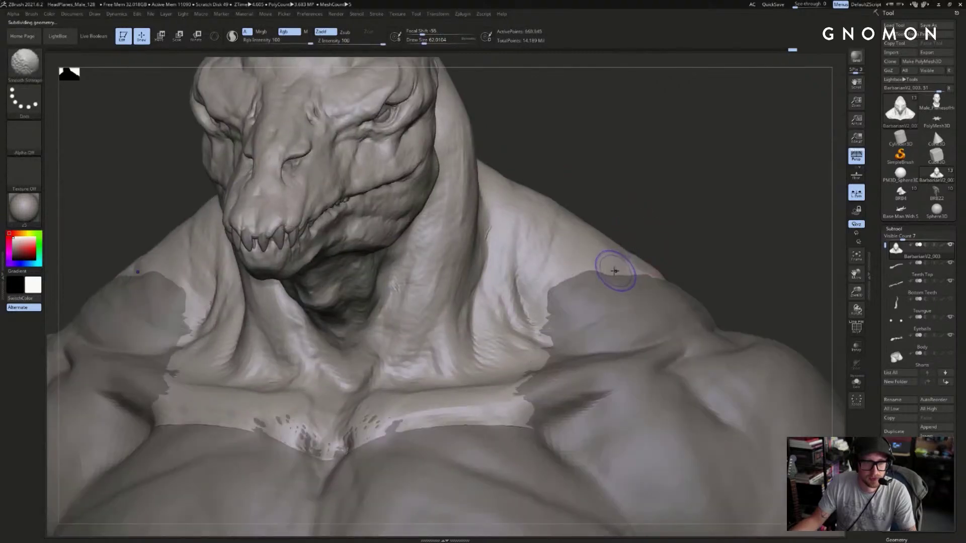
key("shift+f")
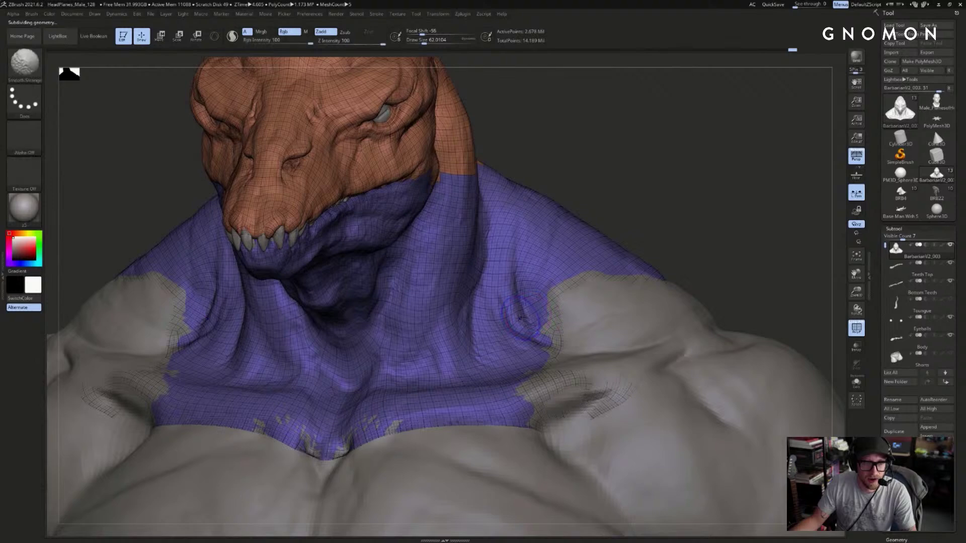
key("shift+f")
- Inspect the neck folds up close and compare the isolated BarbarianV2_003 head with the BRB4 version
left_click_drag(737, 155, 676, 206, "alt")
left_click_drag(508, 343, 464, 274)
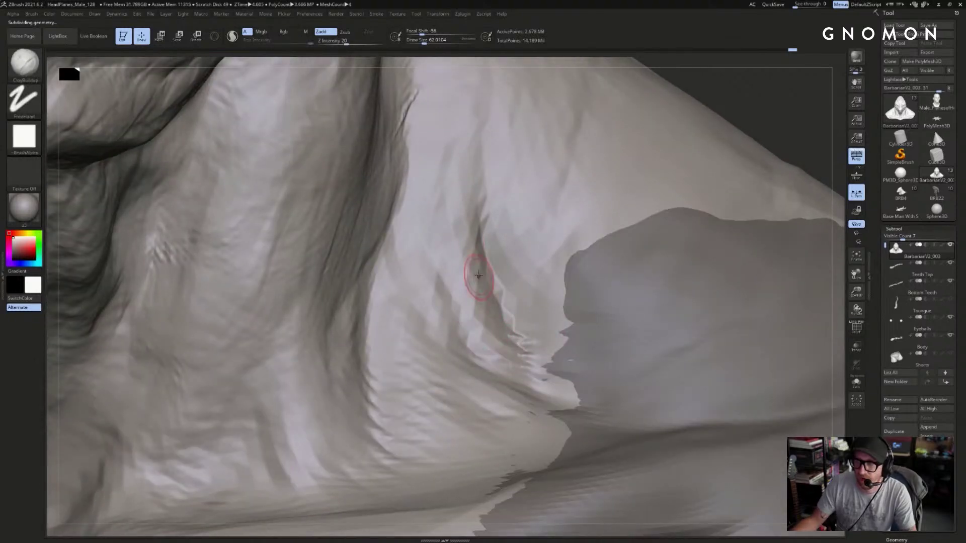
key("f")
left_click_drag(679, 200, 751, 190)
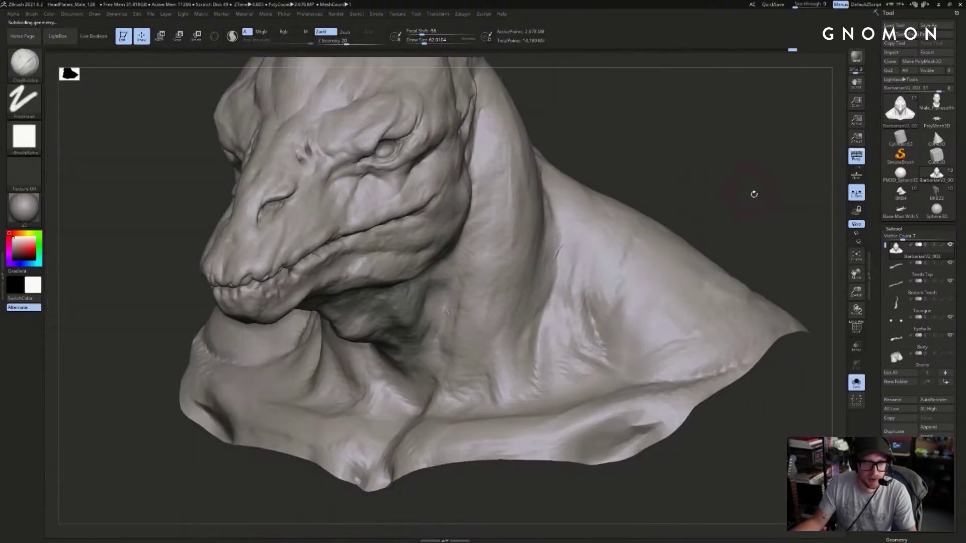
left_click(900, 193)
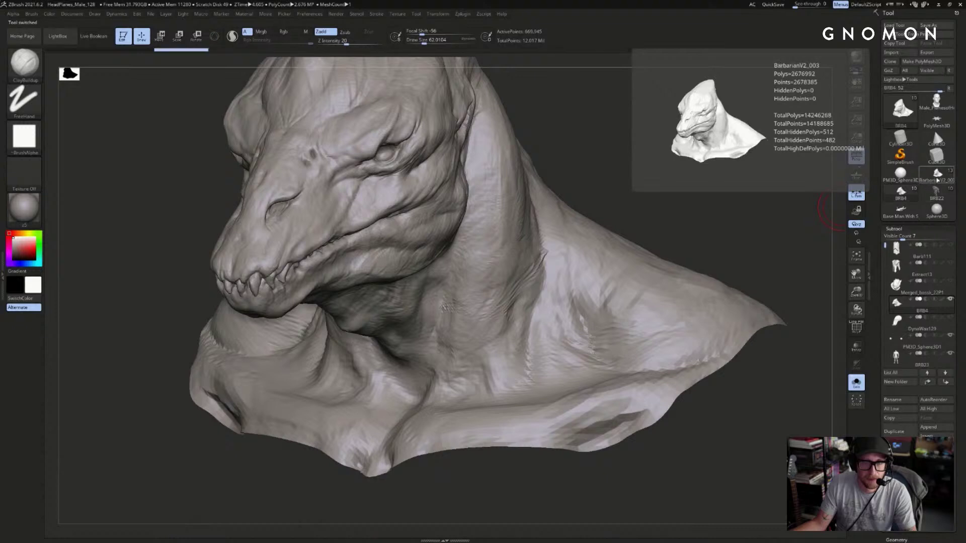
left_click(937, 177)
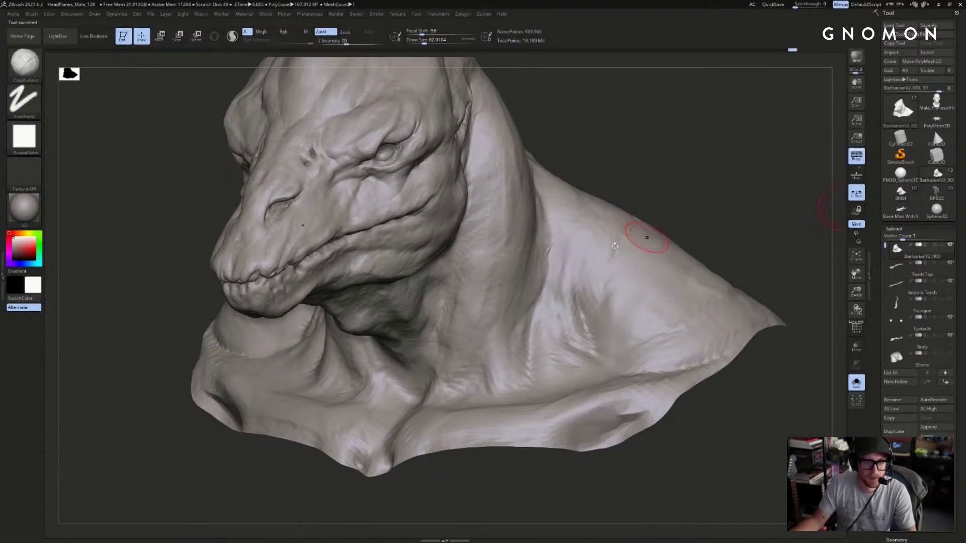
- Smooth the lumpy side of the neck at the highest subdivision level, draw size about 112
key("d")
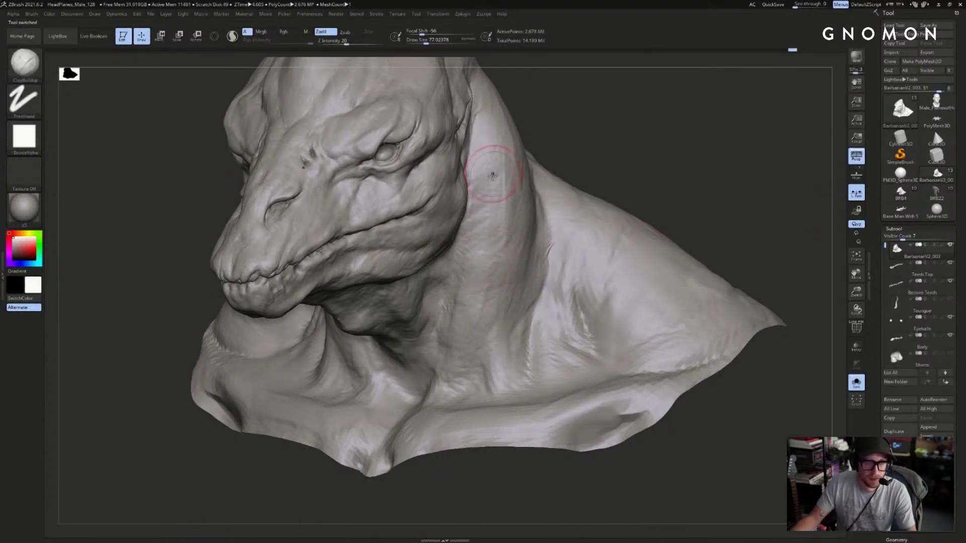
left_click_drag(497, 170, 510, 305, "shift")
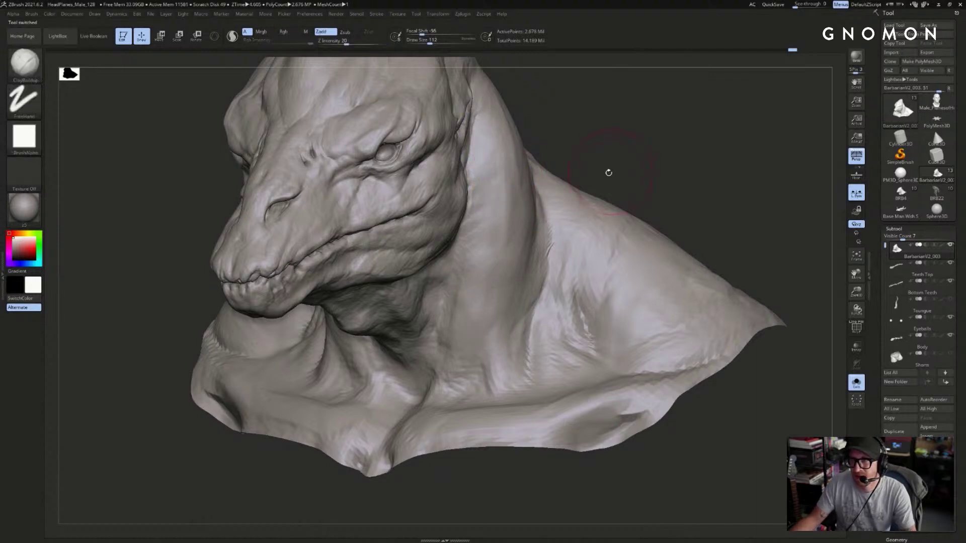
mouse_move(638, 166)
left_mouse_down()
mouse_move(647, 196)
mouse_move(589, 206)
left_mouse_up()
key("shift+d")
key("s")
left_click_drag(492, 242, 485, 241)
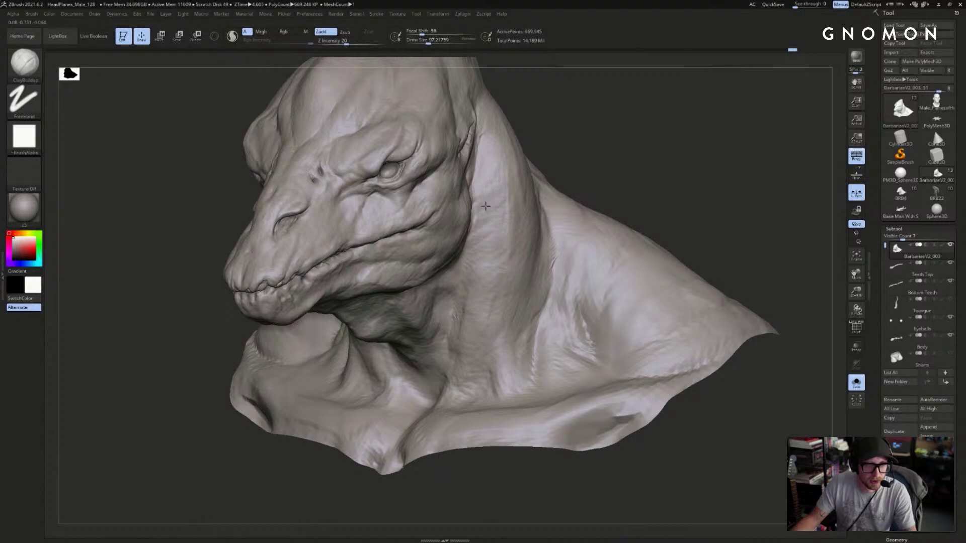
- Lower the head mesh by two subdivision levels and smooth the side of the neck, draw size about 104
key("shift+d")
key("shift+d")
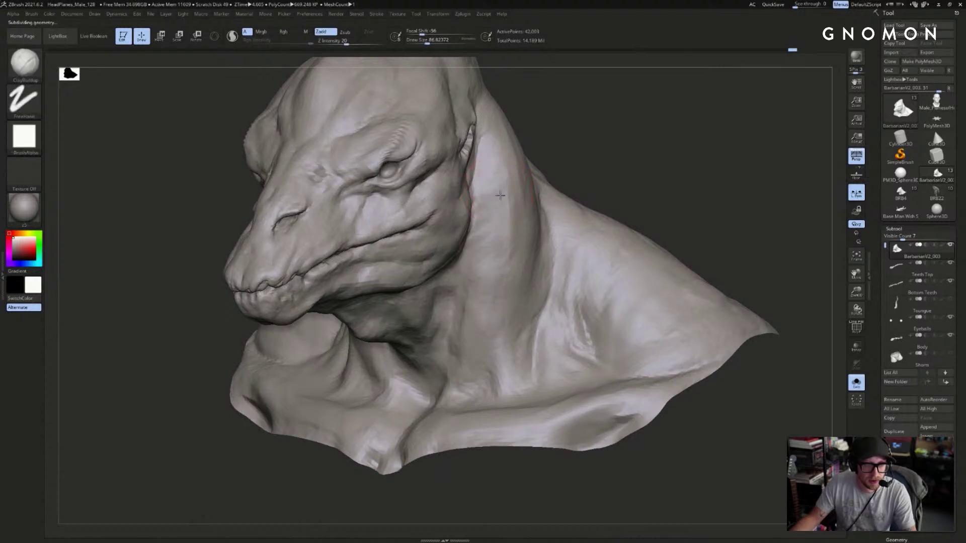
key("bracketright")
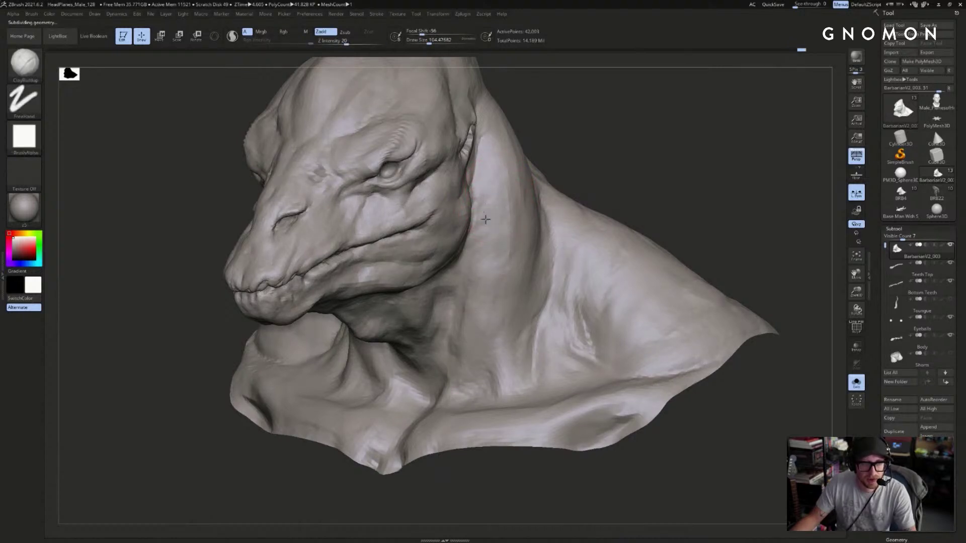
key("alt+s")
key("alt+s")
key("shift")
key("alt+s")
key("alt+s")
key("shift+f")
key("shift+f")
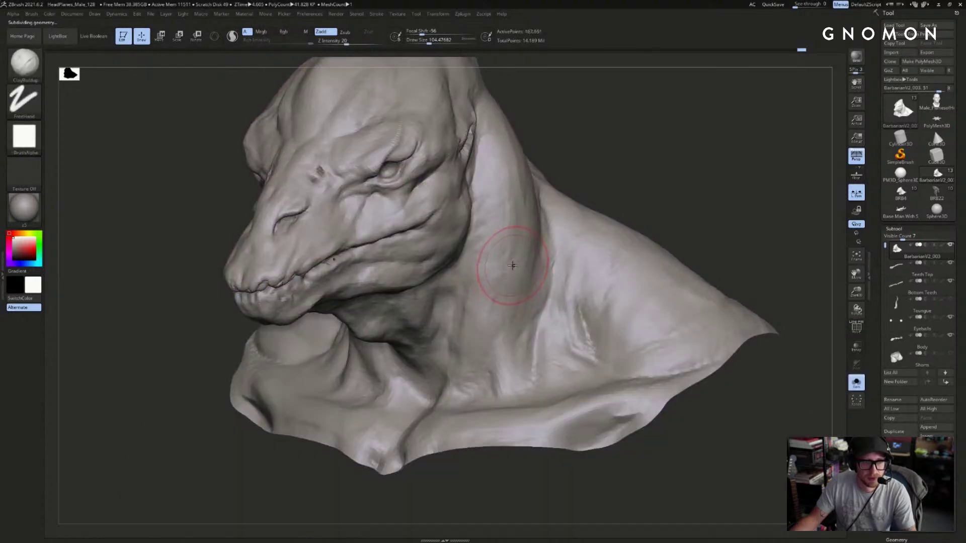
- Build up the folds at the base of the neck above the collarbone with ClayBuildup, draw size about 44 to 54
key("bracketleft")
mouse_move(635, 210)
left_mouse_down()
mouse_move(722, 214)
mouse_move(680, 297)
left_mouse_up()
key("bracketleft")
key("bracketleft")
key("bracketleft")
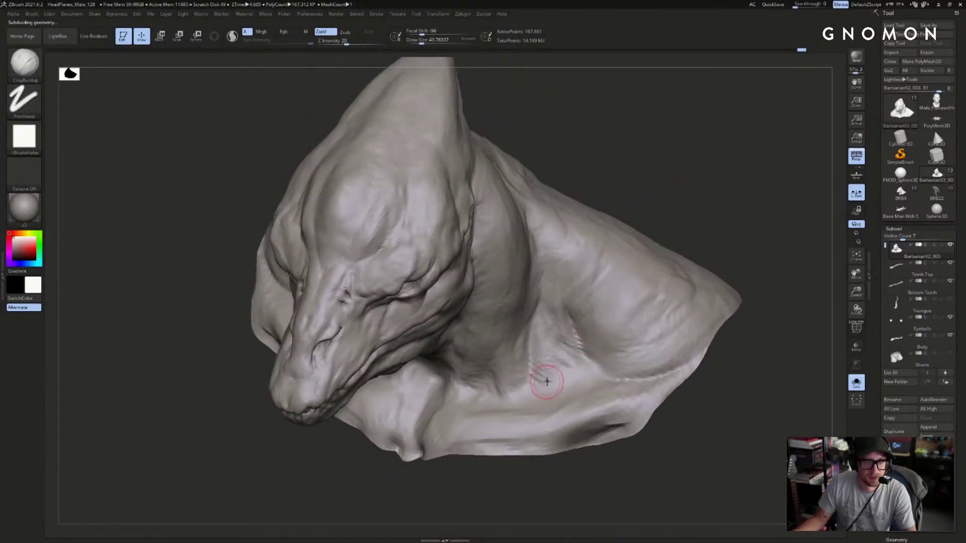
left_click_drag(731, 209, 729, 166)
key("s")
left_click_drag(552, 378, 554, 377)
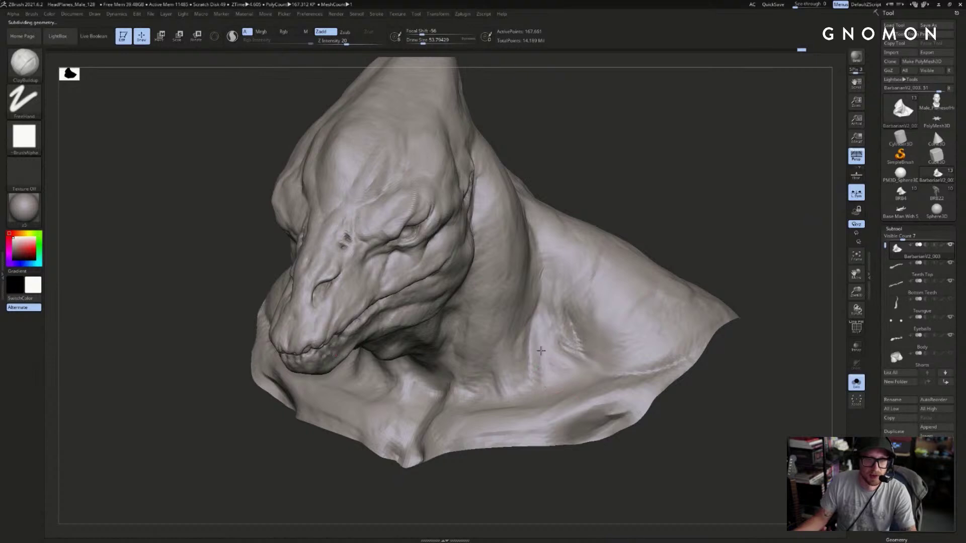
- Rework the hollow between neck and shoulder with ClayBuildup, draw size about 62 and 76
key("bracketright")
key("bracketright")
key("bracketleft")
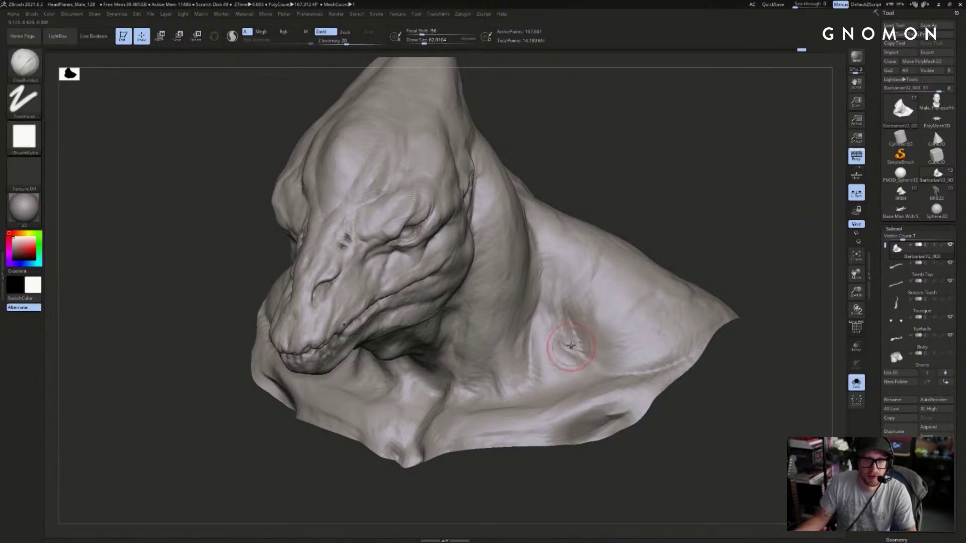
key("s")
mouse_move(659, 204)
left_mouse_down()
mouse_move(704, 212)
mouse_move(662, 222)
mouse_move(714, 226)
left_mouse_up()
left_click(595, 296)
mouse_move(338, 350)
left_mouse_down("ctrl")
mouse_move(327, 342)
mouse_move(336, 352)
left_mouse_up("ctrl")
key("ctrl+z")
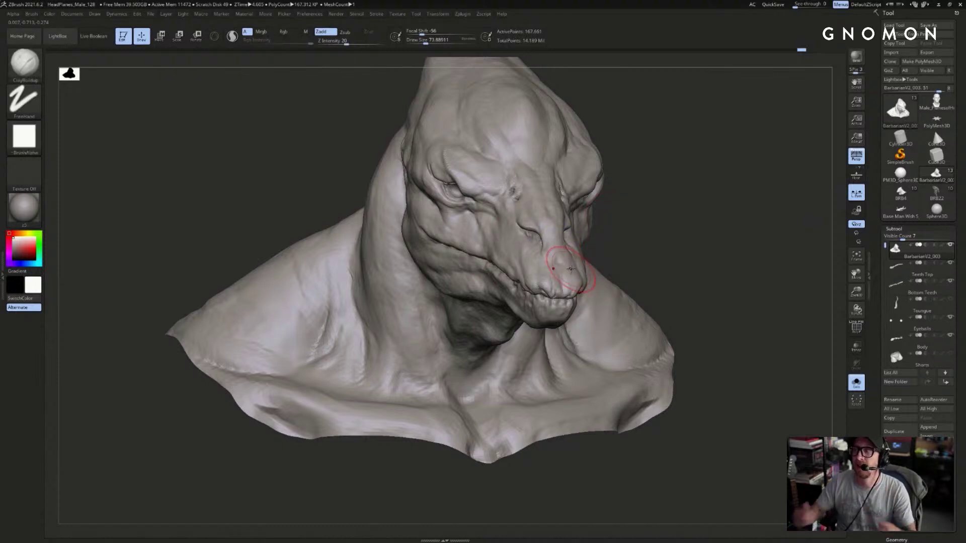
- Carve the creases around the neck base and shoulder hollow at a low subdivision level with DamStandard, draw size about 76
mouse_move(730, 204)
left_mouse_down()
mouse_move(720, 204)
mouse_move(728, 216)
mouse_move(616, 259)
mouse_move(629, 260)
left_mouse_up()
key("b")
key("d")
key("s")
key("s")
left_click(564, 334)
key("shift+d")
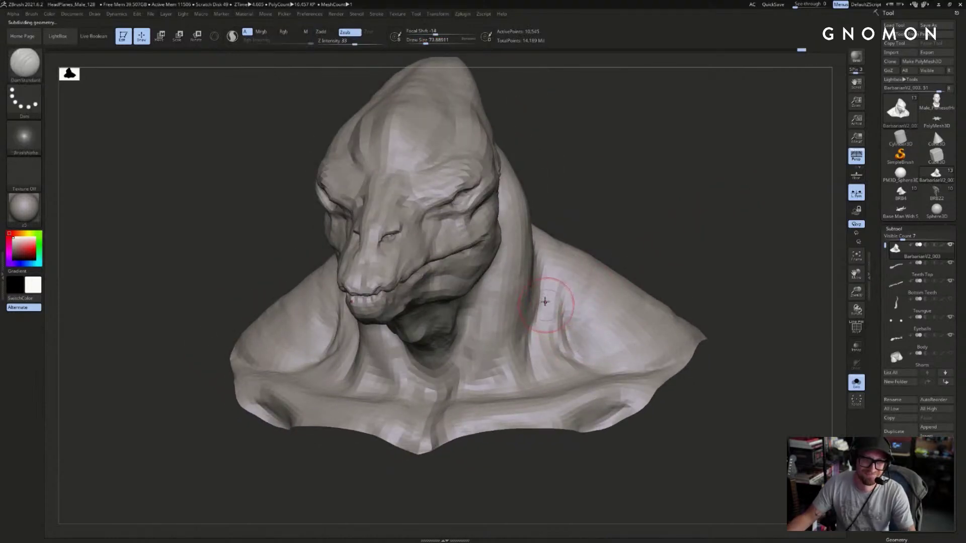
left_click_drag(673, 239, 704, 261, "shift")
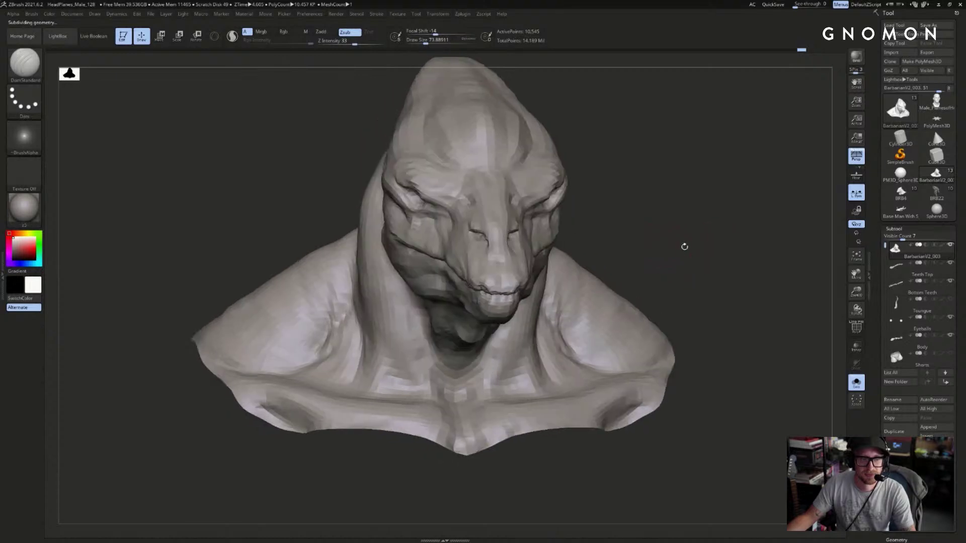
left_click_drag(320, 355, 298, 367)
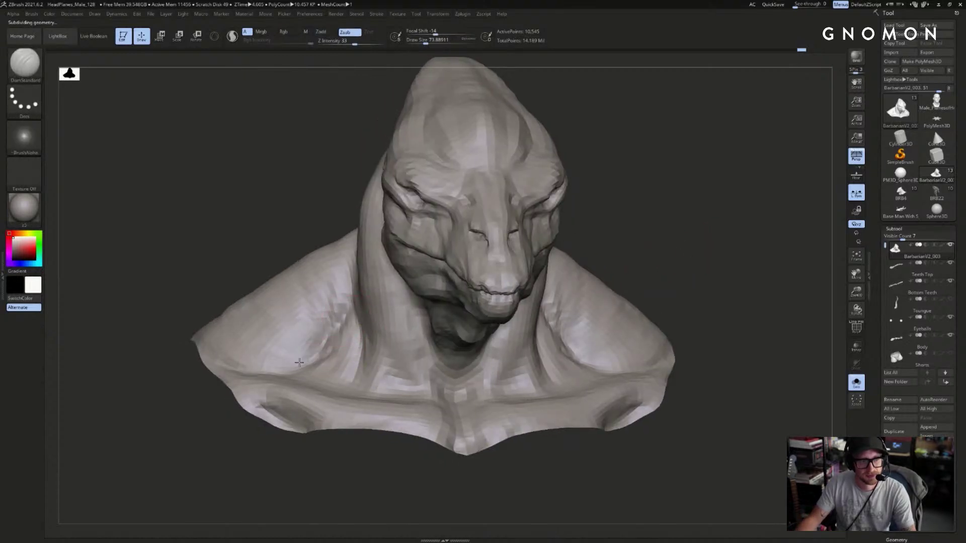
- Restore the higher subdivision level and build up the slope between neck and shoulder with ClayBuildup, draw size about 108
key("d")
key("b")
key("c")
key("b")
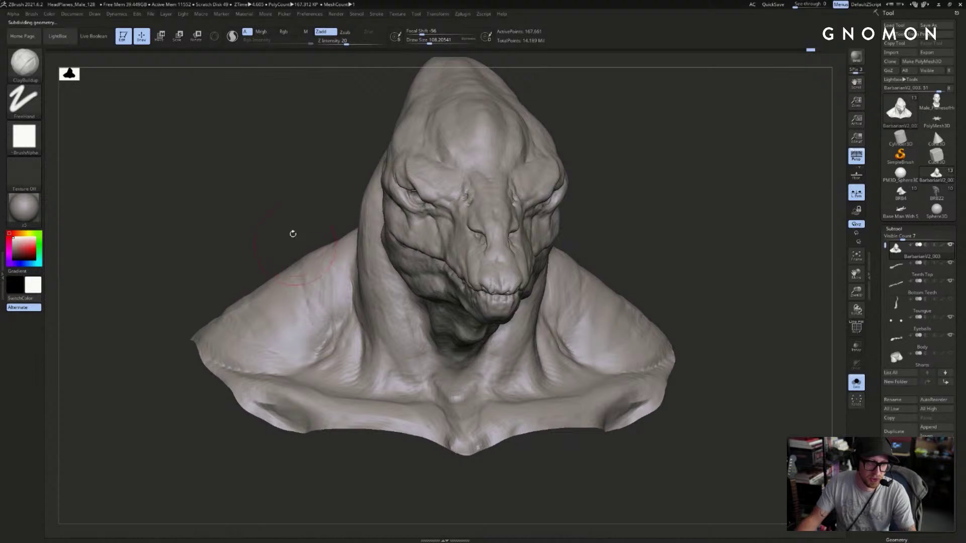
right_click_drag(297, 249, 314, 332)
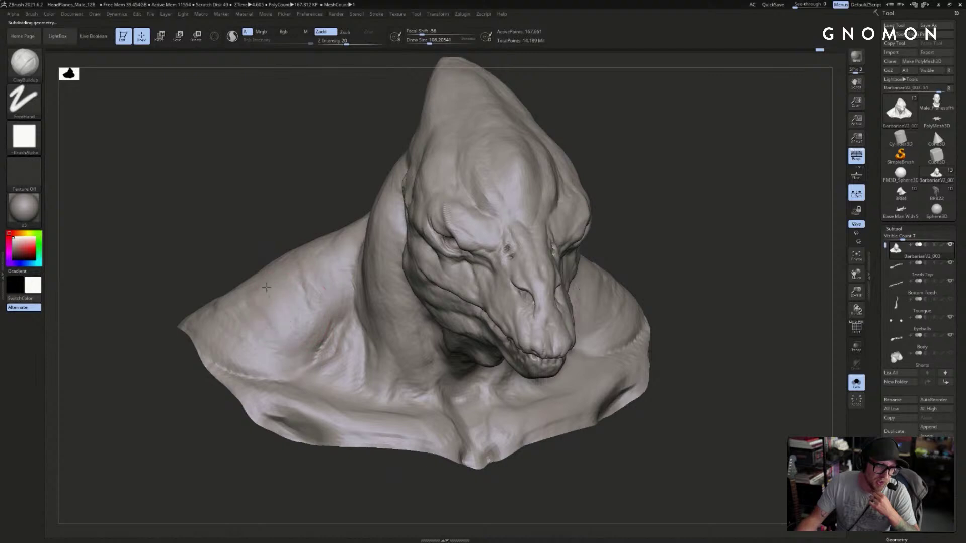
- Try to reshape the side of the neck base with the Move brush, draw size about 128
mouse_move(288, 216)
right_mouse_down()
mouse_move(681, 237)
mouse_move(685, 254)
mouse_move(682, 220)
mouse_move(642, 231)
mouse_move(674, 216)
mouse_move(662, 237)
mouse_move(677, 254)
mouse_move(681, 217)
mouse_move(662, 249)
mouse_move(689, 216)
mouse_move(735, 237)
mouse_move(694, 262)
right_mouse_up()
key("b")
key("m")
key("v")
key("s")
left_click_drag(519, 305, 515, 305)
key("ctrl+z")
key("ctrl+shift+z")
key("ctrl+z")
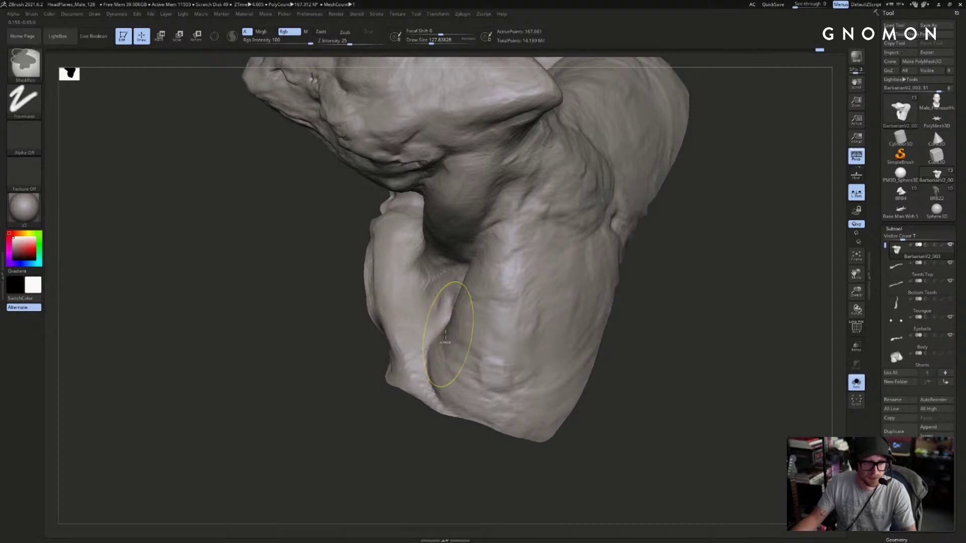
- Try twisting the fold at the side of the neck base with the Spiral brush, draw size about 136
key("b")
key("s")
key("r")
left_click_drag(448, 333, 441, 336)
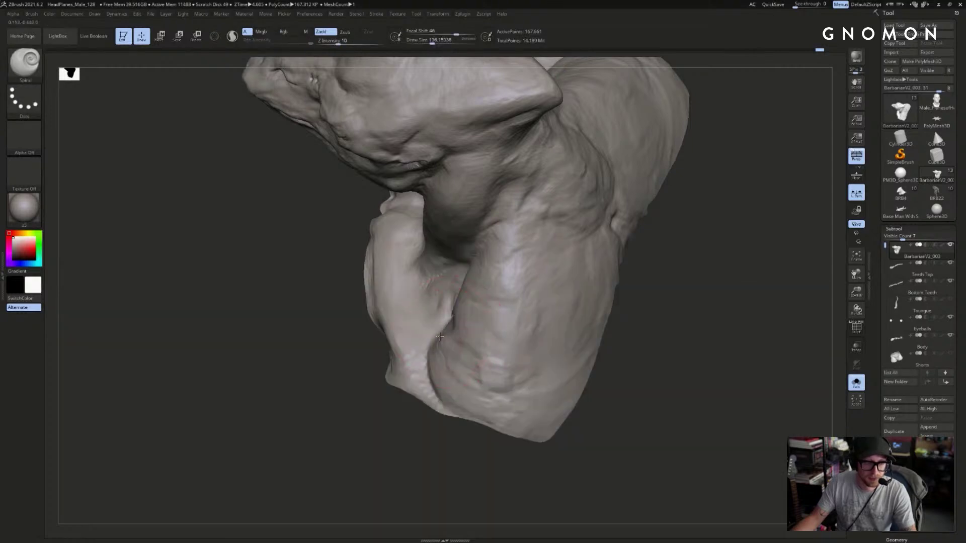
key("ctrl+z")
left_click_drag(438, 426, 440, 422)
left_click_drag(445, 338, 442, 390)
mouse_move(672, 334)
left_mouse_down()
mouse_move(685, 274)
mouse_move(679, 252)
left_mouse_up()
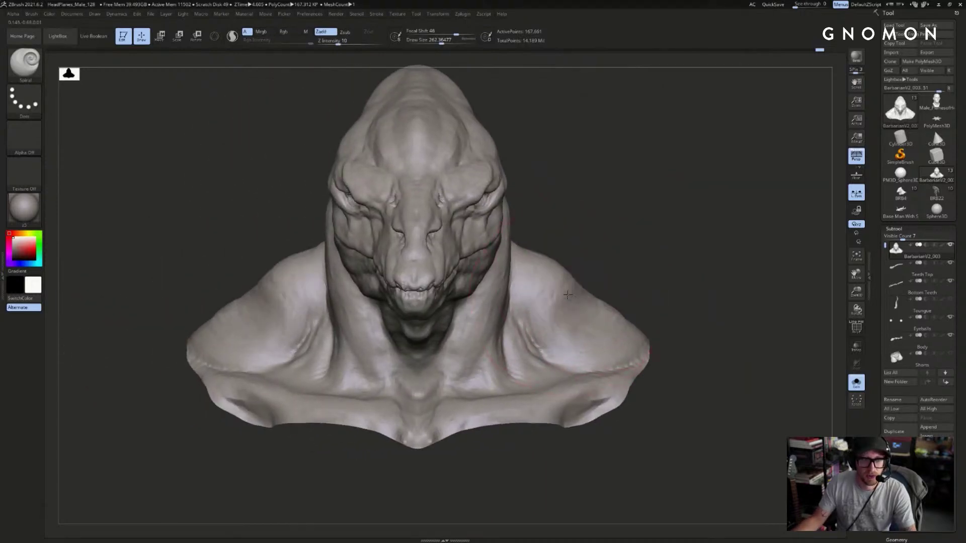
- Try Spiral brush twists on the shoulder and mouth area, draw size about 262 and 331
mouse_move(567, 295)
left_mouse_down()
mouse_move(715, 217)
mouse_move(589, 328)
left_mouse_up()
key("ctrl+z")
key("ctrl+z")
mouse_move(631, 246)
left_mouse_down()
mouse_move(657, 217)
mouse_move(584, 199)
left_mouse_up()
mouse_move(694, 184)
left_mouse_down()
mouse_move(662, 185)
mouse_move(775, 214)
left_mouse_up()
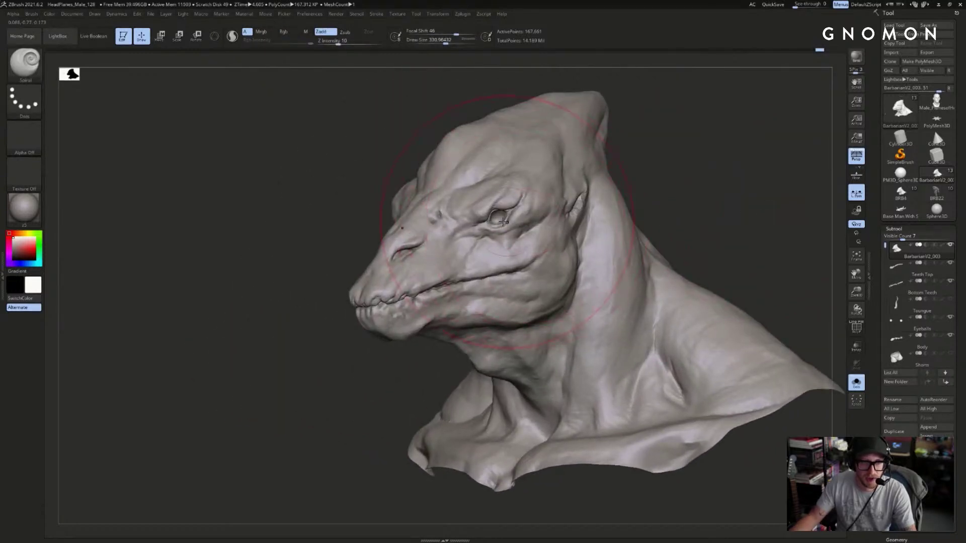
left_click_drag(614, 221, 504, 226, "shift")
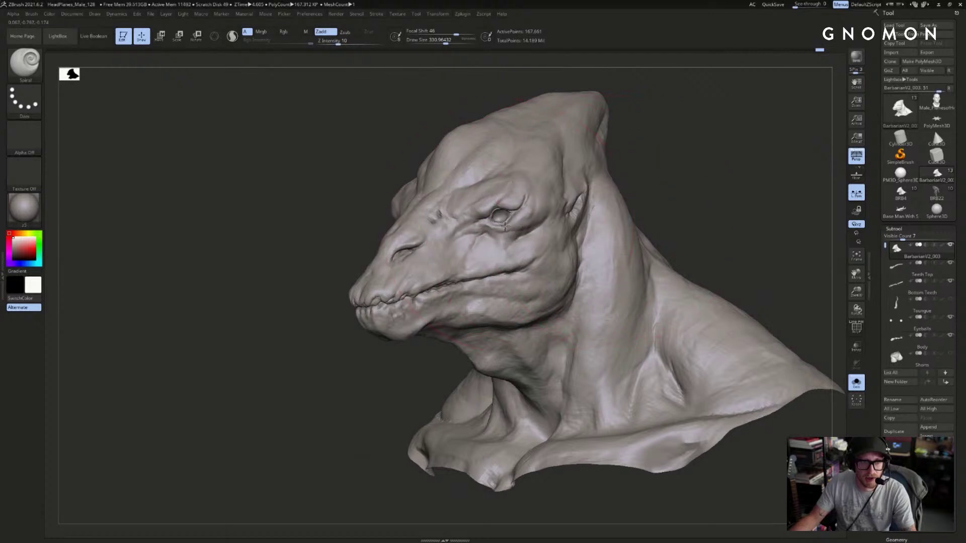
mouse_move(651, 206)
left_mouse_down()
mouse_move(710, 202)
mouse_move(659, 211)
left_mouse_up()
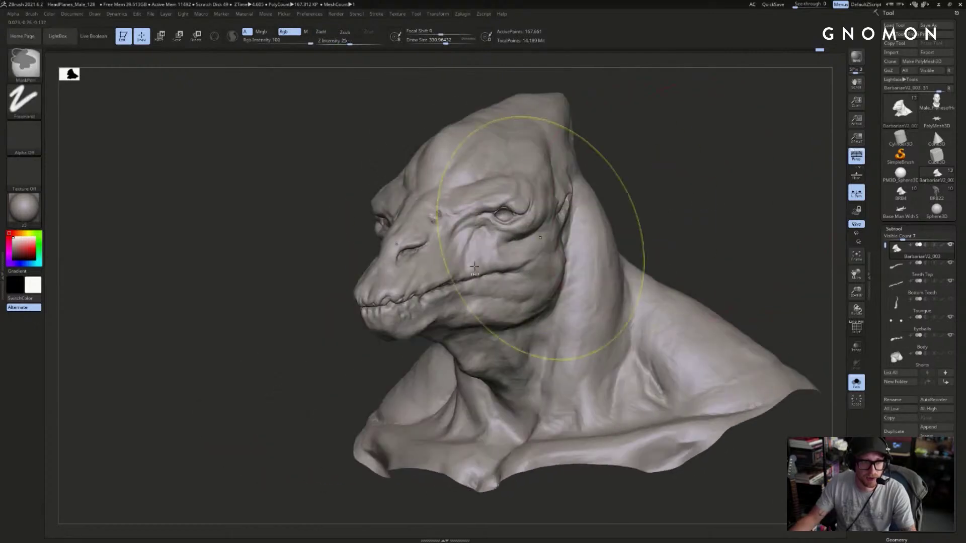
left_click_drag(439, 280, 489, 274)
key("ctrl+z")
left_click_drag(648, 216, 624, 220)
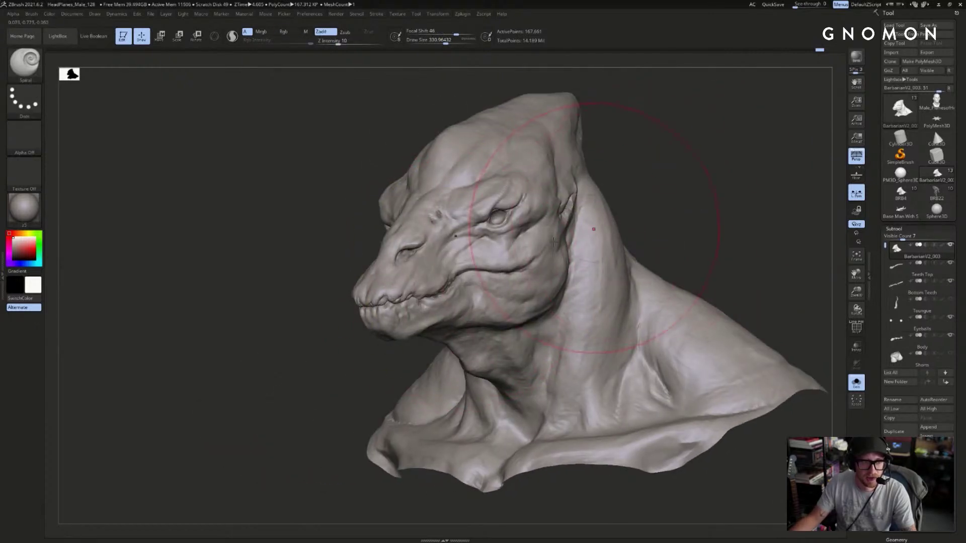
- Try twisting the whole face and snout with a very large Spiral brush, draw size about 462
key("bracketleft")
key("bracketleft")
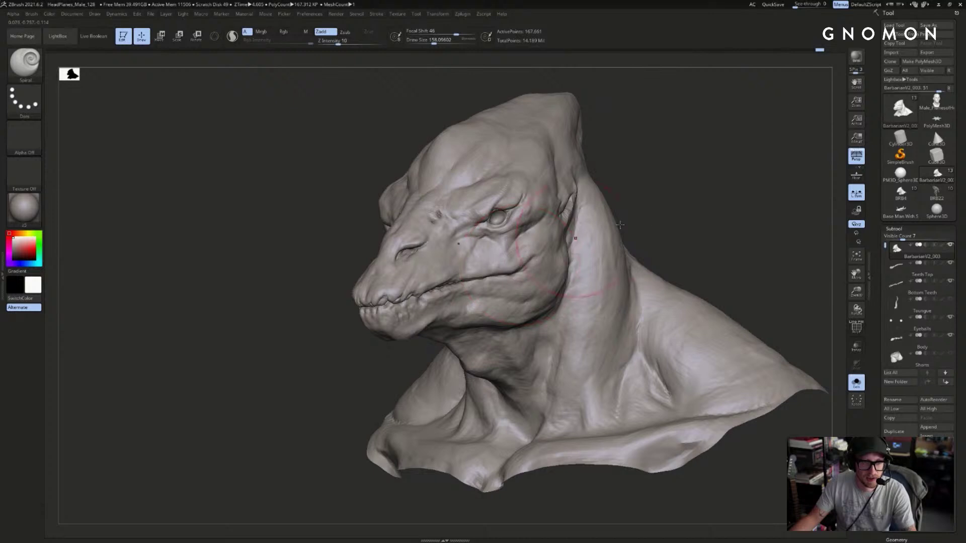
left_click_drag(689, 217, 647, 226)
key("bracketright")
key("bracketright")
key("bracketright")
key("ctrl")
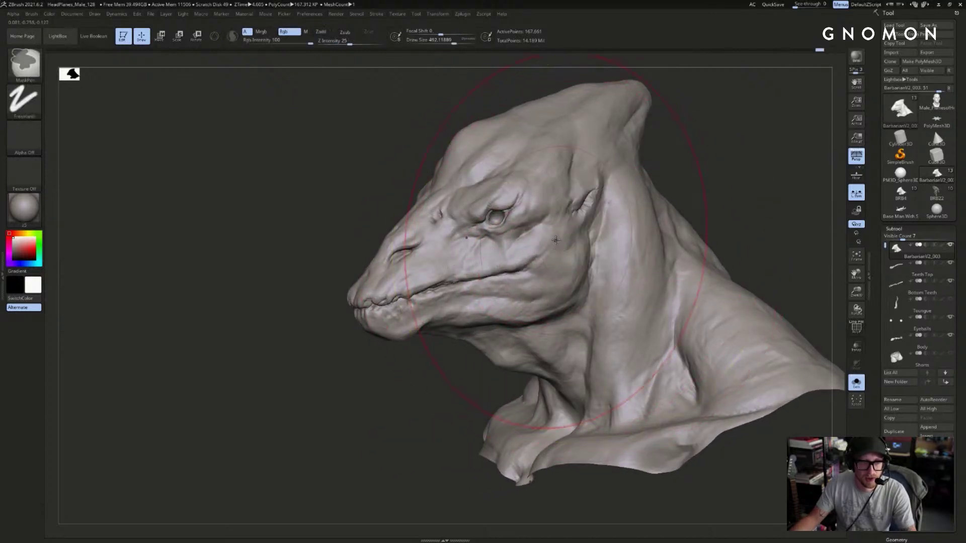
mouse_move(558, 245)
left_mouse_down()
mouse_move(456, 282)
mouse_move(274, 393)
left_mouse_up()
mouse_move(248, 347)
left_mouse_down()
mouse_move(273, 300)
mouse_move(728, 252)
mouse_move(645, 213)
left_mouse_up()
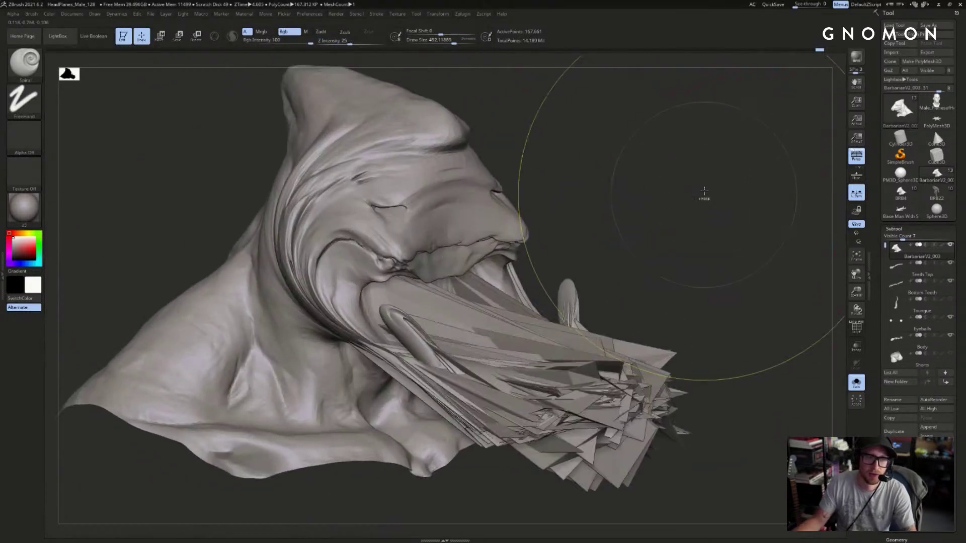
- Undo the Spiral distortions on the head and return to a straight front view
key("ctrl+z")
mouse_move(211, 201)
left_mouse_down()
mouse_move(724, 203)
mouse_move(680, 240)
left_mouse_up()
mouse_move(645, 297)
left_mouse_down("shift")
mouse_move(629, 266)
mouse_move(625, 280)
mouse_move(641, 255)
mouse_move(675, 263)
left_mouse_up("shift")
key("ctrl+z")
key("ctrl+z")
key("ctrl+z")
key("ctrl+z")
- Build up the top of the shoulders and the trapezius with ClayBuildup, draw size about 154 and 140
key("b")
key("m")
key("v")
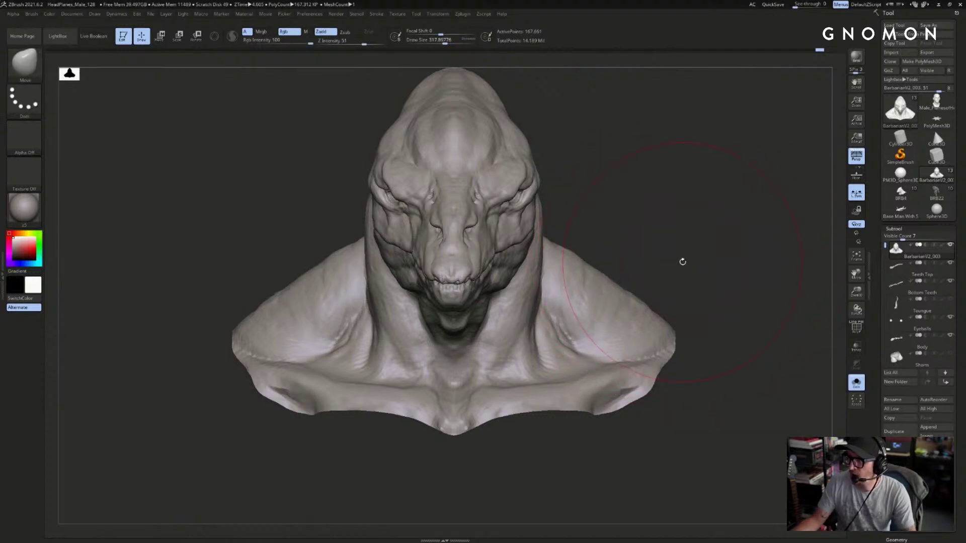
left_click_drag(715, 247, 605, 280)
key("b")
key("c")
key("b")
key("[")
right_click_drag(588, 286, 623, 291)
key("[")
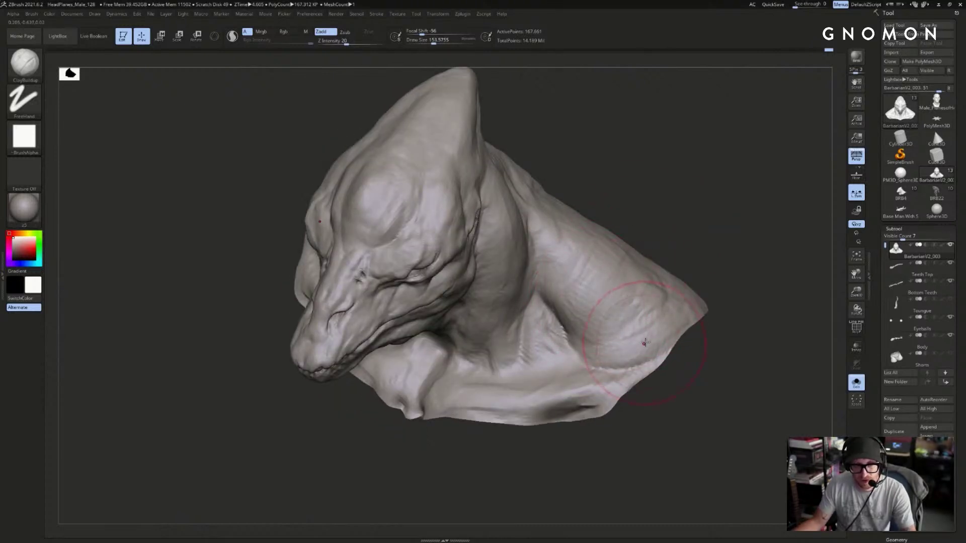
right_click_drag(635, 278, 646, 281)
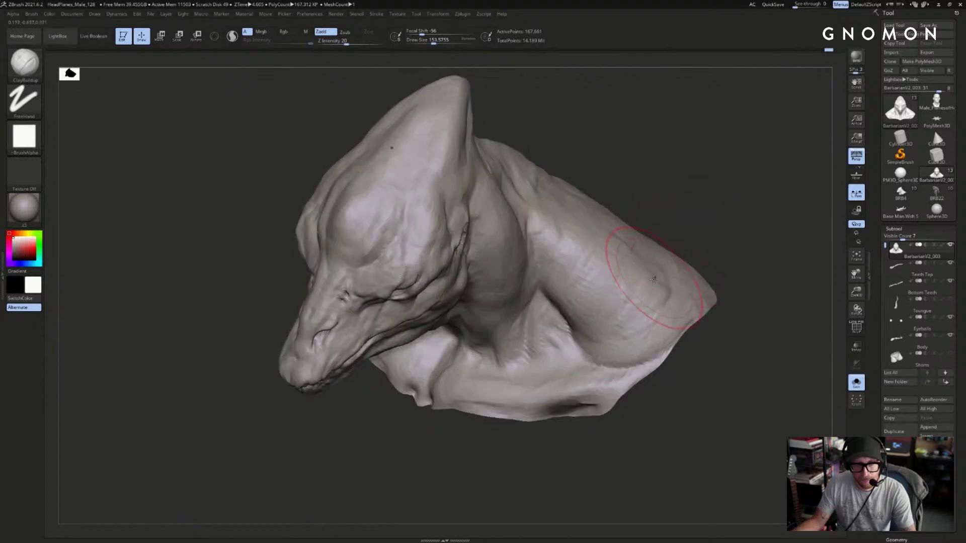
mouse_move(742, 244)
left_mouse_down()
mouse_move(713, 273)
mouse_move(621, 328)
left_mouse_up()
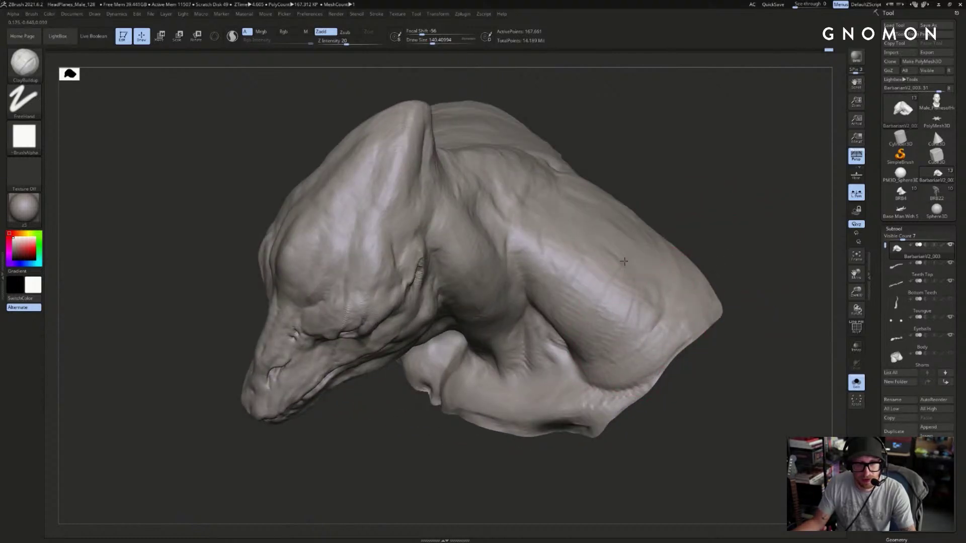
- Reshape the transition from the neck into the shoulder with the Move brush
left_click_drag(681, 205, 561, 301)
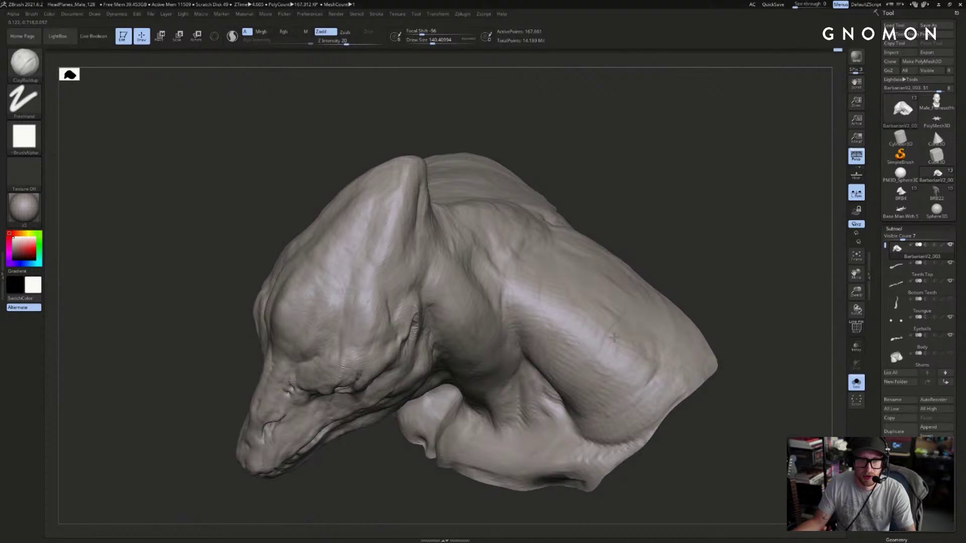
mouse_move(723, 273)
left_mouse_down()
mouse_move(746, 214)
mouse_move(719, 273)
left_mouse_up()
key("s")
mouse_move(691, 335)
left_mouse_down("alt")
mouse_move(681, 297)
mouse_move(580, 275)
left_mouse_up("alt")
key("b")
key("s")
key("h")
key("s")
key("b")
key("m")
key("v")
key("s")
key("alt+s")
key("s")
mouse_move(583, 259)
left_mouse_down()
mouse_move(693, 189)
mouse_move(624, 221)
left_mouse_up()
right_click_drag(580, 237, 593, 219)
- Build up the side of the neck where it meets the trapezius with ClayBuildup, draw size about 83
key("b")
key("c")
key("b")
key("s")
left_click_drag(601, 218, 590, 218)
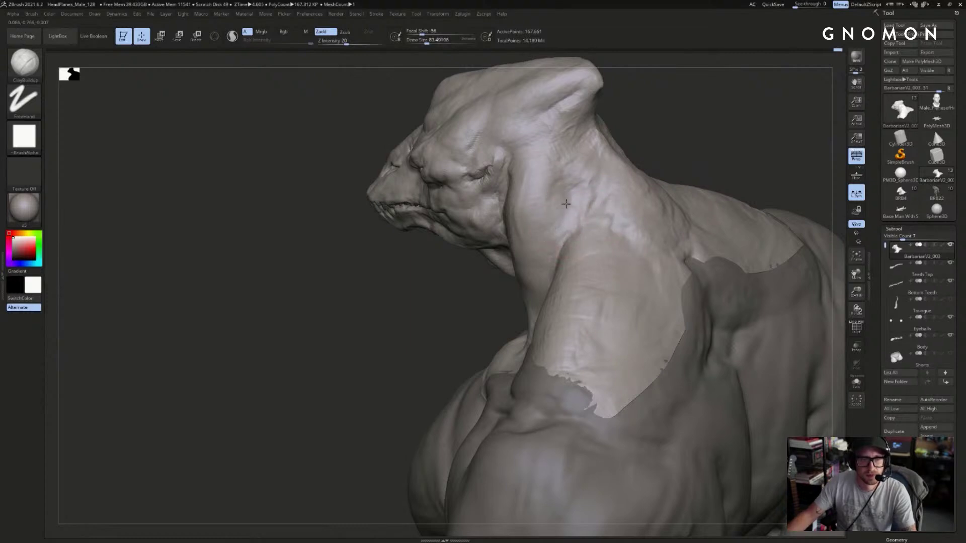
left_click_drag(681, 166, 791, 114)
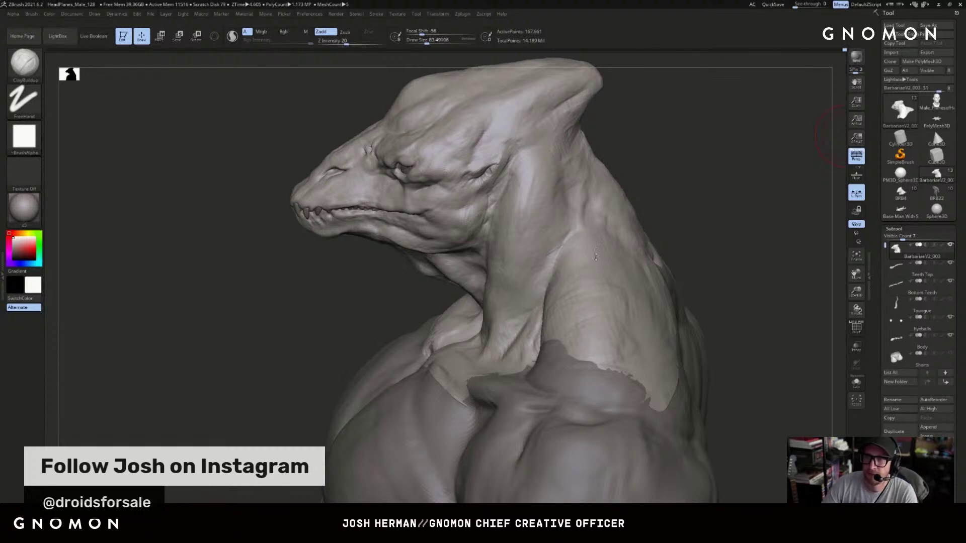
mouse_move(716, 224)
left_mouse_down()
mouse_move(709, 190)
mouse_move(681, 222)
mouse_move(718, 227)
mouse_move(493, 306)
left_mouse_up()
key("[")
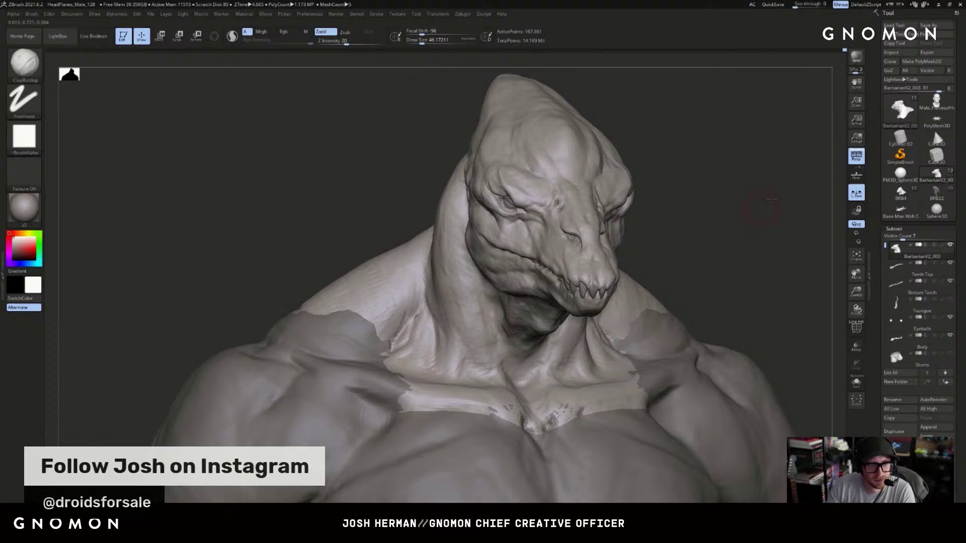
- Show all subtools and examine the head and neck against the full clothed figure with its hammer
left_click_drag(761, 208, 813, 166, "alt")
key("ctrl+shift+s")
key("ctrl+shift+s")
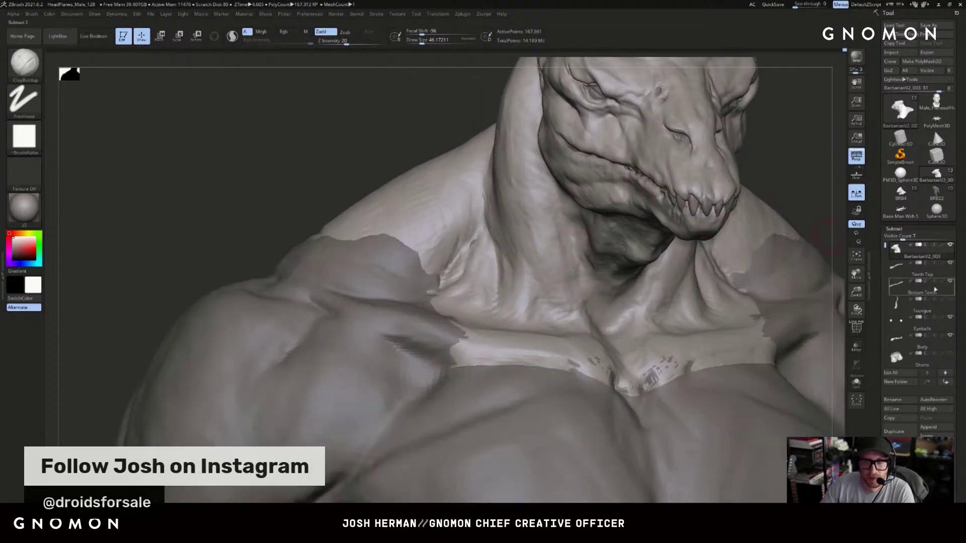
left_click(949, 244, "shift")
left_click(950, 245, "shift")
key("f")
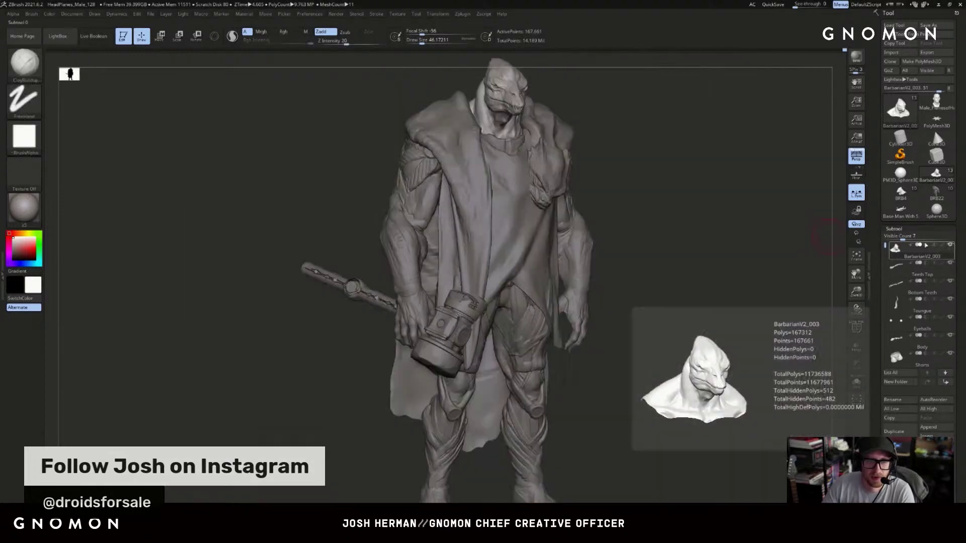
- Isolate the head-and-shoulders bust again and subdivide its mesh once
left_click(950, 245)
left_click_drag(754, 166, 573, 381, "alt")
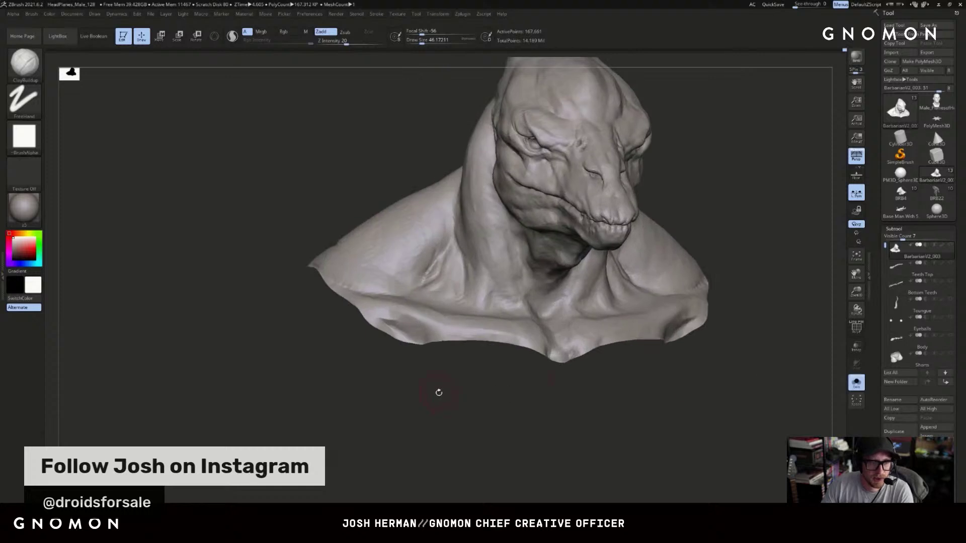
left_click_drag(438, 391, 438, 398)
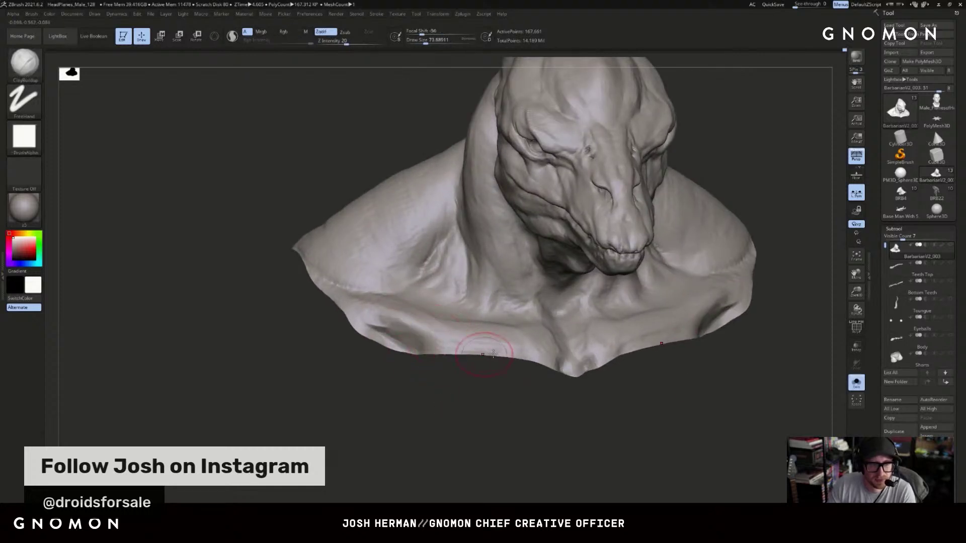
key("ctrl+d")
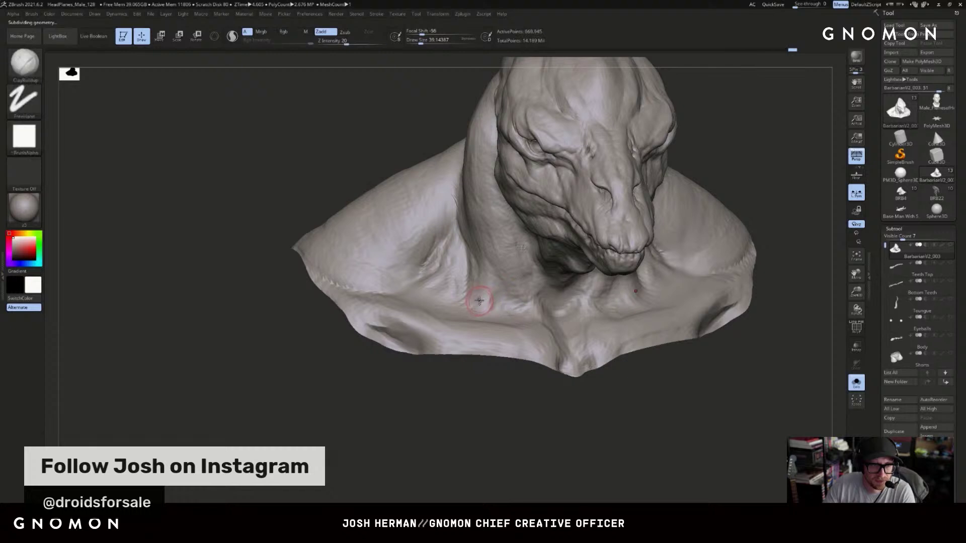
- Choose the Standard brush for the neck area and lower the bust by two subdivision levels
key("b")
key("d")
key("s")
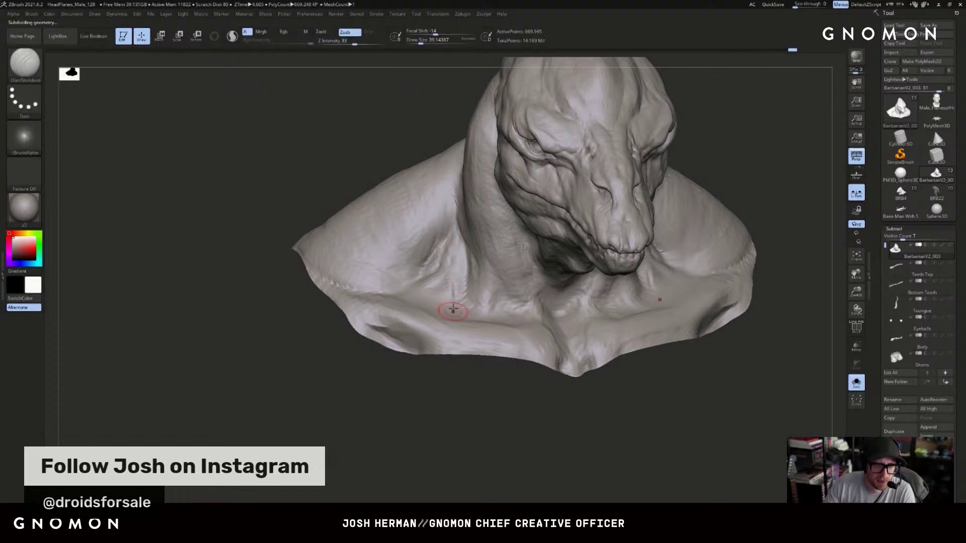
left_click_drag(738, 193, 593, 307)
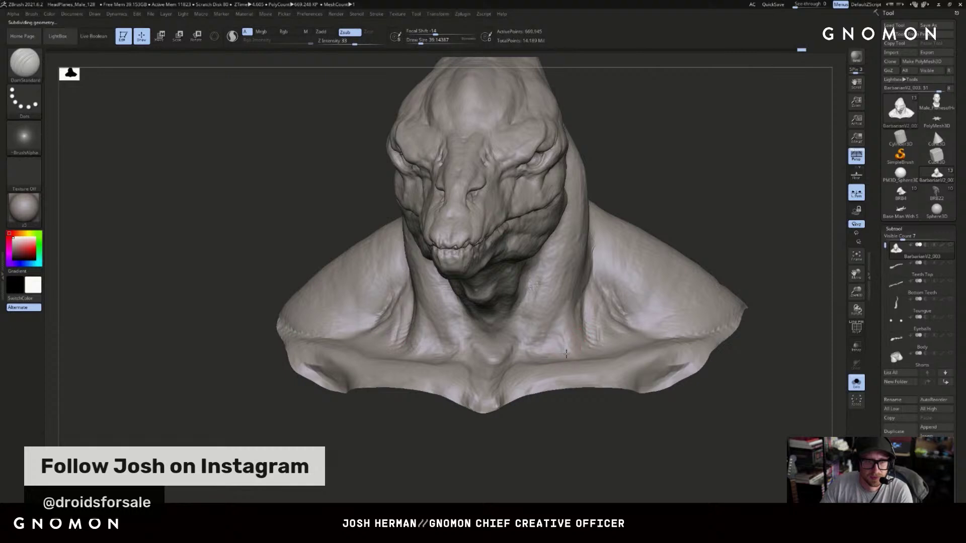
key("b")
key("s")
key("t")
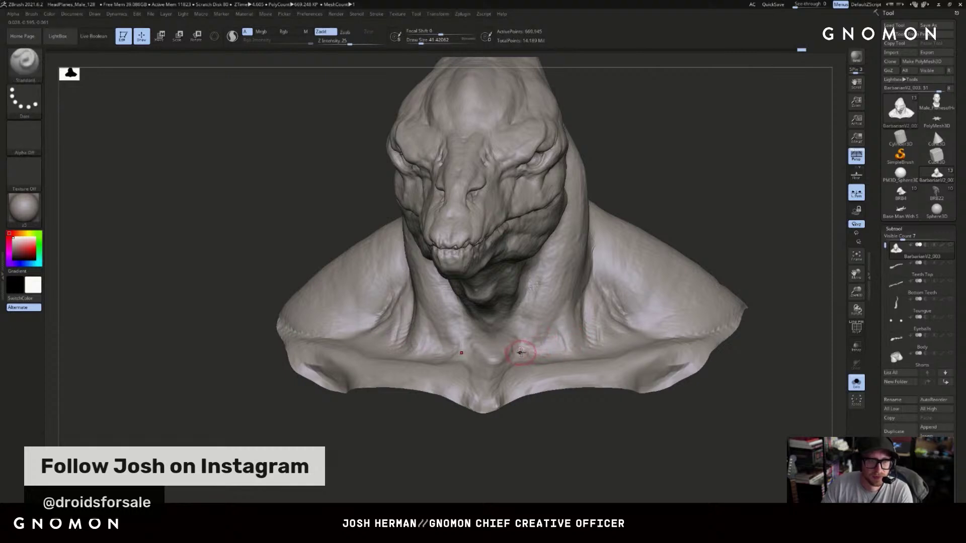
left_click_drag(674, 201, 574, 289)
left_click_drag(561, 437, 542, 437)
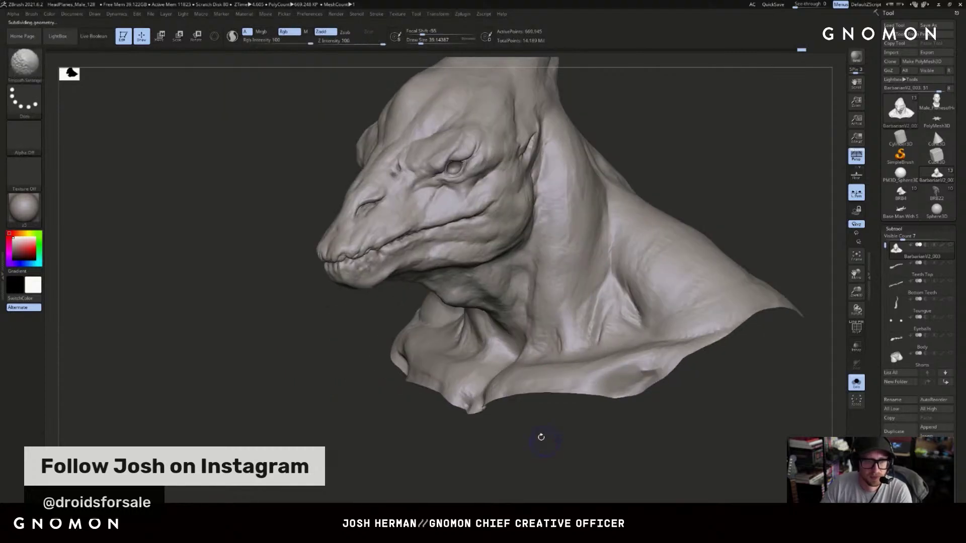
key("shift+d")
key("shift+d")
- Try to raise a muscle band at the base of the neck with a larger Standard brush
mouse_move(523, 354)
left_mouse_down()
mouse_move(534, 321)
mouse_move(529, 327)
left_mouse_up()
key("ctrl+z")
key("bracketright")
key("ctrl+z")
left_click_drag(543, 434, 604, 433)
left_click_drag(642, 228, 586, 236)
left_click_drag(524, 345, 537, 287)
key("ctrl+z")
- Sculpt a long muscle band from the collarbone up the side of the neck with the Standard brush at draw size about 71
left_click_drag(709, 185, 635, 213, "alt")
left_click_drag(501, 370, 540, 246)
key("ctrl+z")
left_click_drag(502, 367, 541, 238)
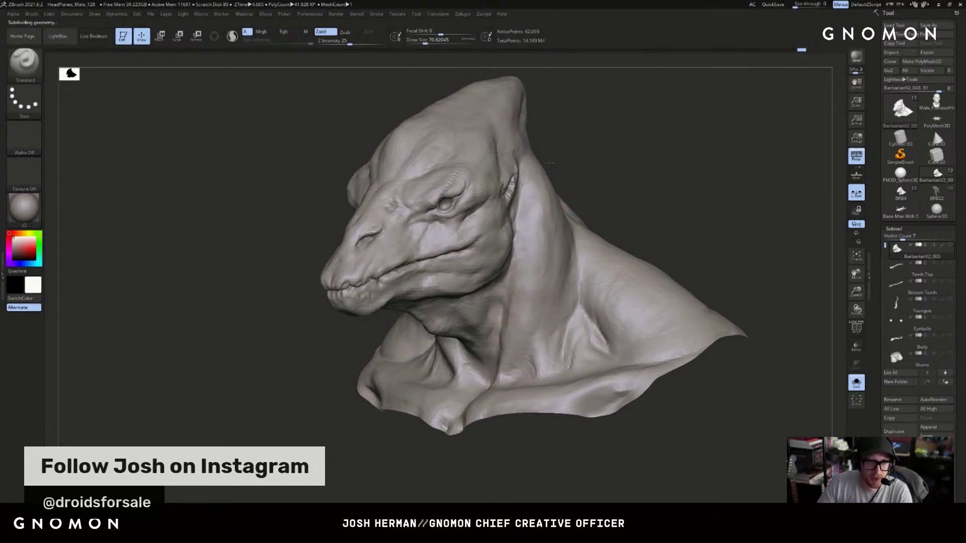
- Examine the neck and shoulder forms of the bust from the front and both sides
mouse_move(554, 182)
left_mouse_down()
mouse_move(625, 199)
mouse_move(621, 227)
left_mouse_up()
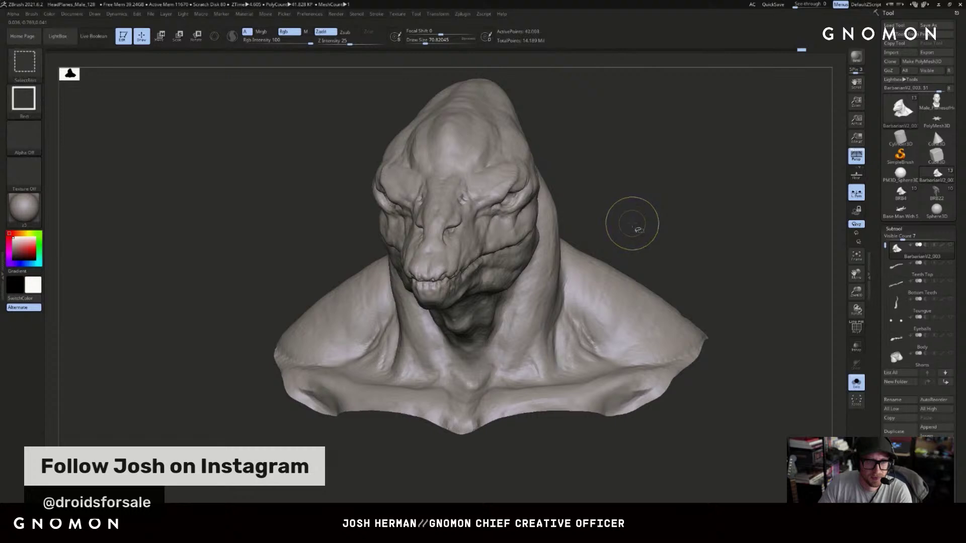
left_click_drag(644, 218, 602, 227)
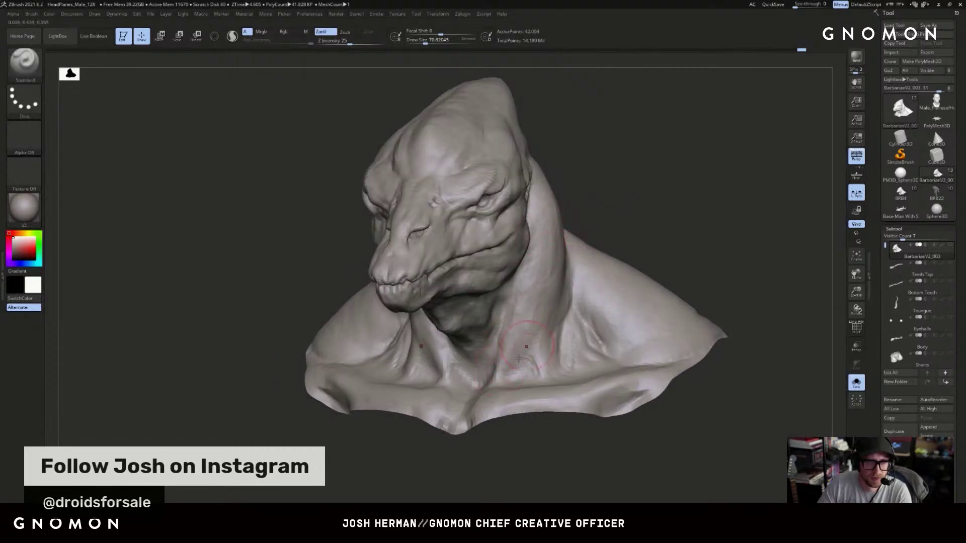
mouse_move(575, 190)
left_mouse_down()
mouse_move(606, 244)
mouse_move(650, 198)
mouse_move(689, 226)
mouse_move(602, 262)
mouse_move(606, 278)
mouse_move(707, 217)
mouse_move(632, 287)
left_mouse_up()
left_click_drag(734, 312, 722, 316)
mouse_move(633, 266)
right_mouse_down()
mouse_move(604, 297)
mouse_move(639, 309)
mouse_move(681, 299)
right_mouse_up()
mouse_move(708, 230)
right_mouse_down()
mouse_move(737, 259)
mouse_move(719, 249)
mouse_move(749, 235)
right_mouse_up()
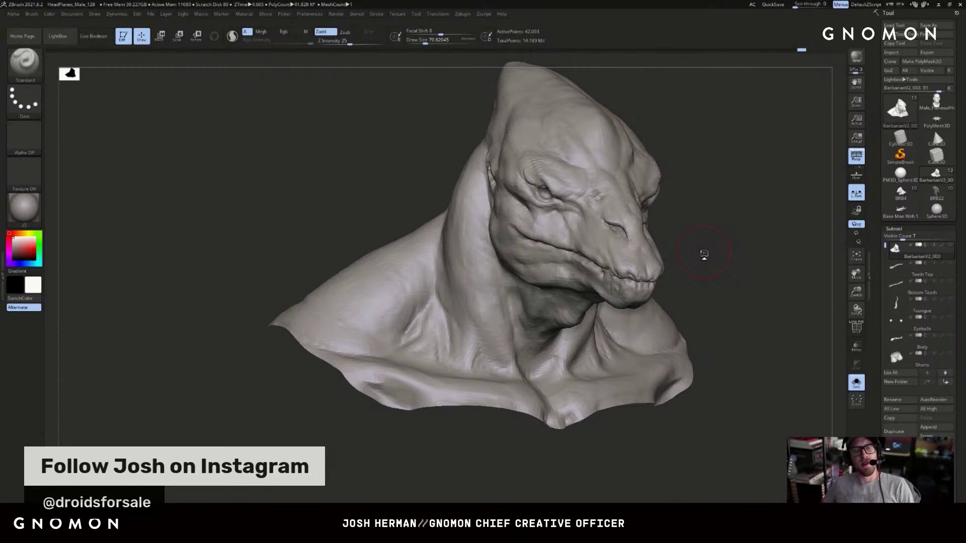
left_click_drag(737, 252, 730, 221)
mouse_move(360, 255)
left_mouse_down()
mouse_move(376, 222)
mouse_move(430, 207)
left_mouse_up()
- Try to carve a crease where the neck meets the shoulder with the DamStandard brush
key("b")
key("d")
key("s")
key("ctrl+z")
left_click_drag(438, 305, 427, 251)
mouse_move(420, 186)
left_mouse_down()
mouse_move(401, 195)
mouse_move(428, 199)
left_mouse_up()
key("ctrl+z")
key("ctrl+z")
- Try DamStandard strokes from the collarbone hollow up the side of the neck at draw size about 77
key("s")
mouse_move(431, 298)
left_mouse_down()
mouse_move(429, 192)
mouse_move(392, 191)
left_mouse_up()
key("ctrl+z")
left_click_drag(386, 224, 403, 226)
key("s")
left_click_drag(438, 305, 432, 242)
key("ctrl+z")
left_click_drag(434, 307, 430, 236)
key("ctrl+z")
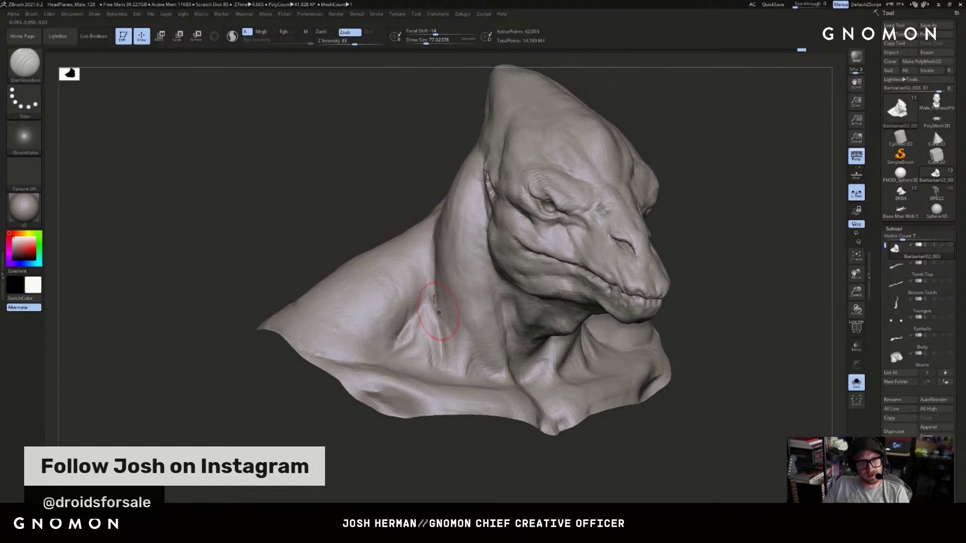
- Try a finer DamStandard crease at the base of the opposite side of the neck at draw size about 40
mouse_move(769, 208)
left_mouse_down()
mouse_move(795, 218)
mouse_move(734, 225)
left_mouse_up()
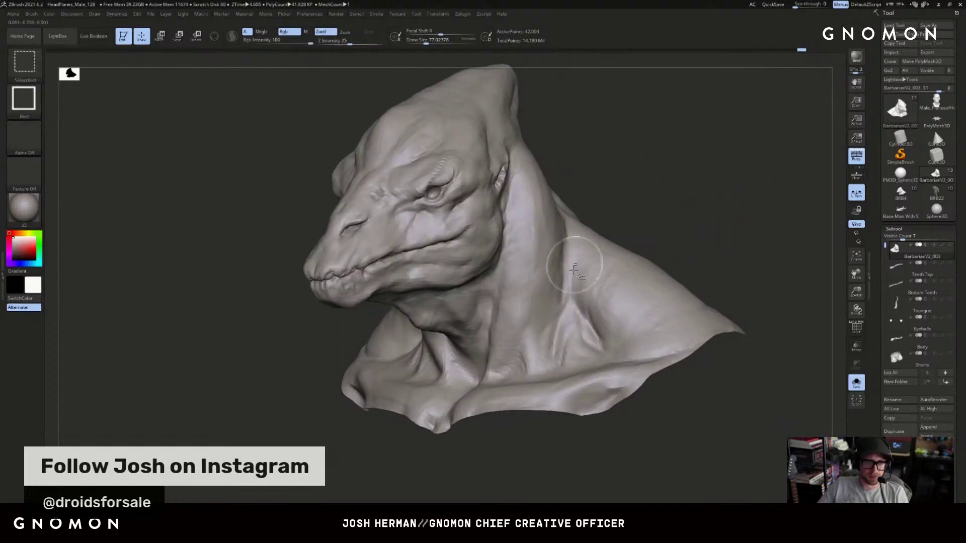
key("s")
left_click_drag(569, 293, 566, 293)
left_click_drag(660, 210, 680, 215)
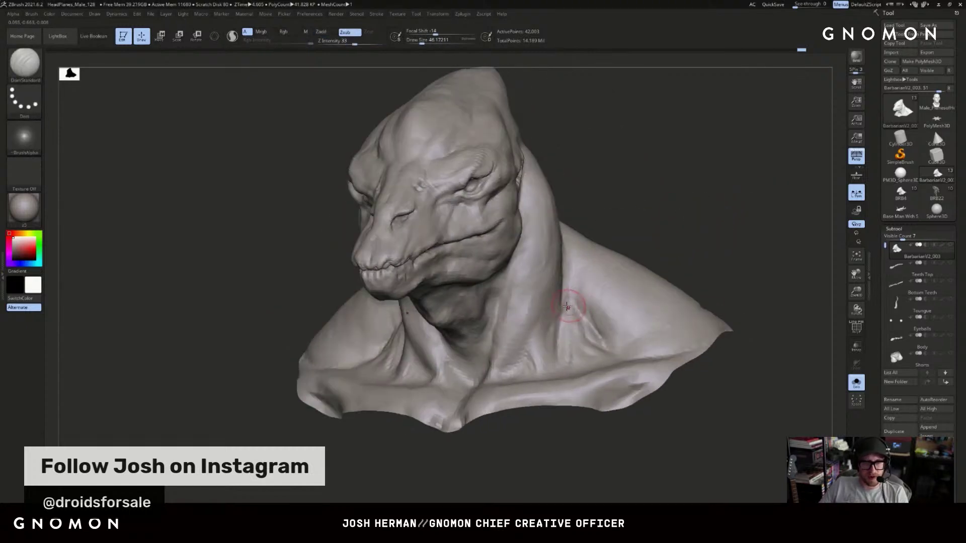
key("ctrl+z")
- Carve the neck-to-shoulder crease with DamStandard at draw size about 90 on a lower subdivision level, and step the mesh back up to higher detail
mouse_move(663, 217)
left_mouse_down()
mouse_move(685, 222)
mouse_move(654, 222)
left_mouse_up()
key("shift+d")
key("s")
left_click_drag(565, 291, 568, 291)
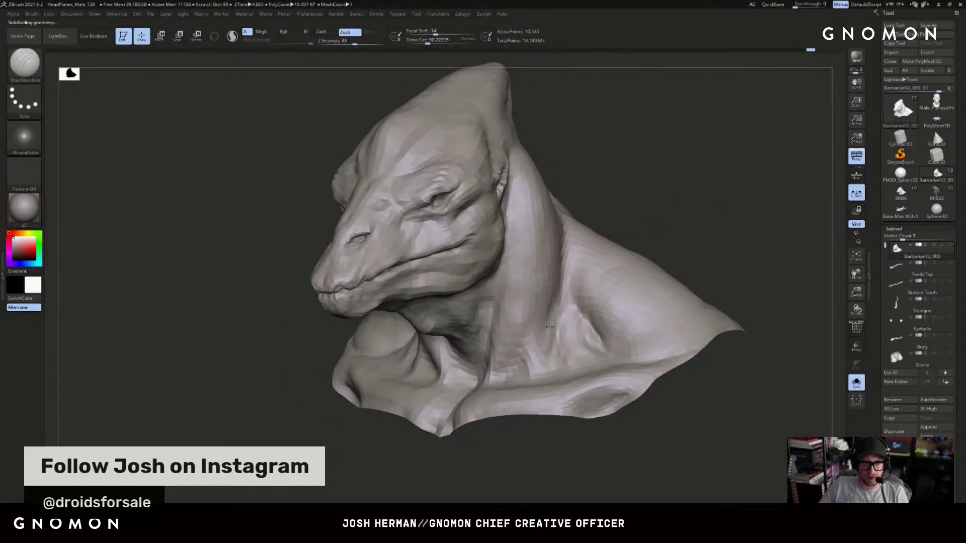
left_click_drag(625, 218, 630, 219)
key("d")
key("d")
key("d")
key("d")
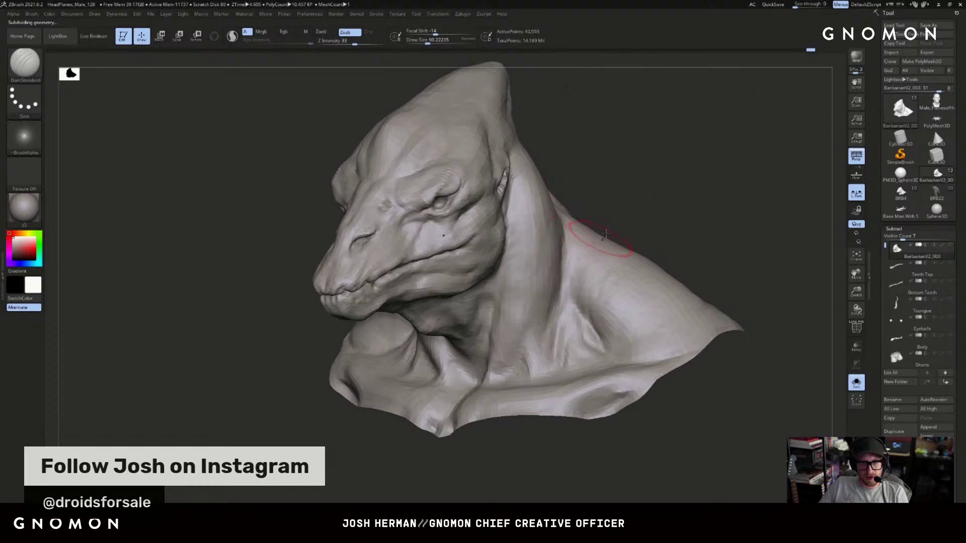
- Drop three subdivision levels and build up the shoulder mass beside the neck with ClayBuildup at draw size about 116
left_click_drag(687, 201, 700, 205)
key("b")
key("c")
key("b")
key("shift+d")
key("shift+d")
key("shift+d")
key("s")
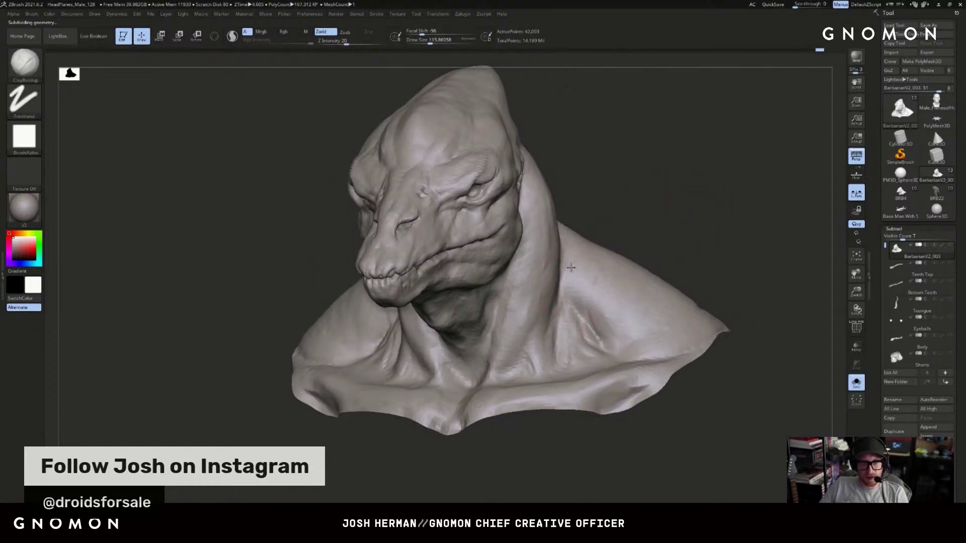
left_click_drag(636, 213, 570, 269)
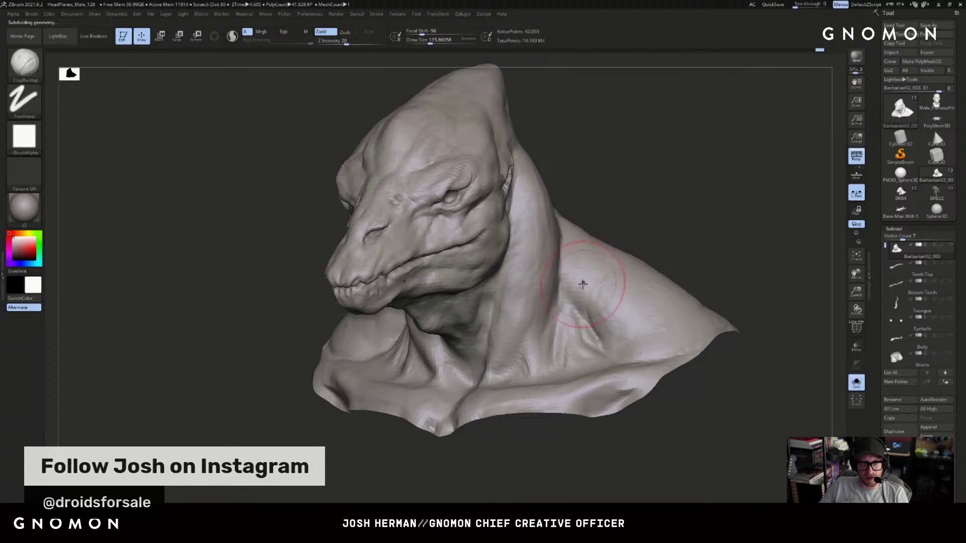
mouse_move(672, 236)
left_mouse_down("shift")
mouse_move(707, 240)
mouse_move(633, 282)
mouse_move(737, 239)
mouse_move(610, 318)
left_mouse_up("shift")
left_click_drag(752, 243, 595, 301)
left_click_drag(634, 197, 666, 201)
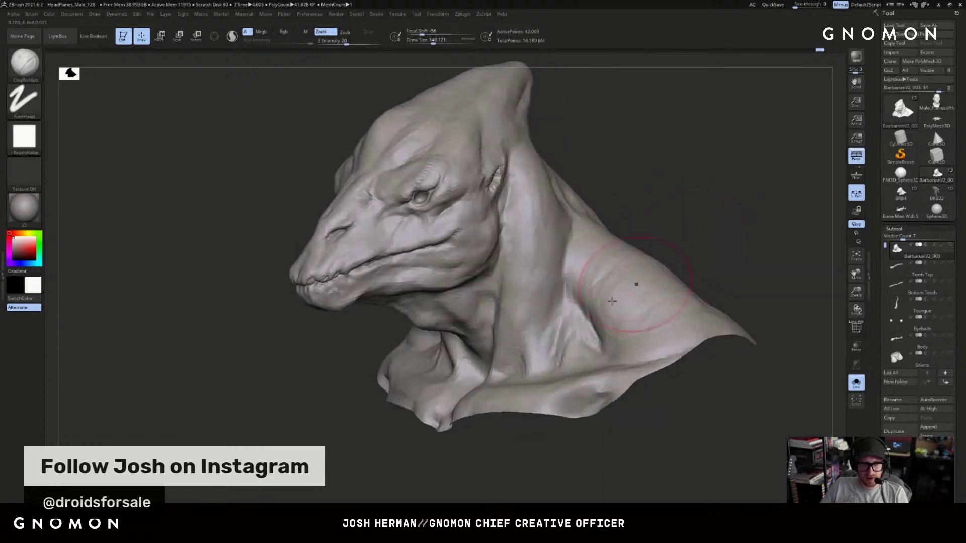
- Fill and smooth the shoulder around the hollow at the neck's base with ClayBuildup, working on both sides of the bust
left_click_drag(584, 292, 585, 318)
mouse_move(797, 242)
left_mouse_down()
mouse_move(748, 242)
mouse_move(805, 243)
left_mouse_up()
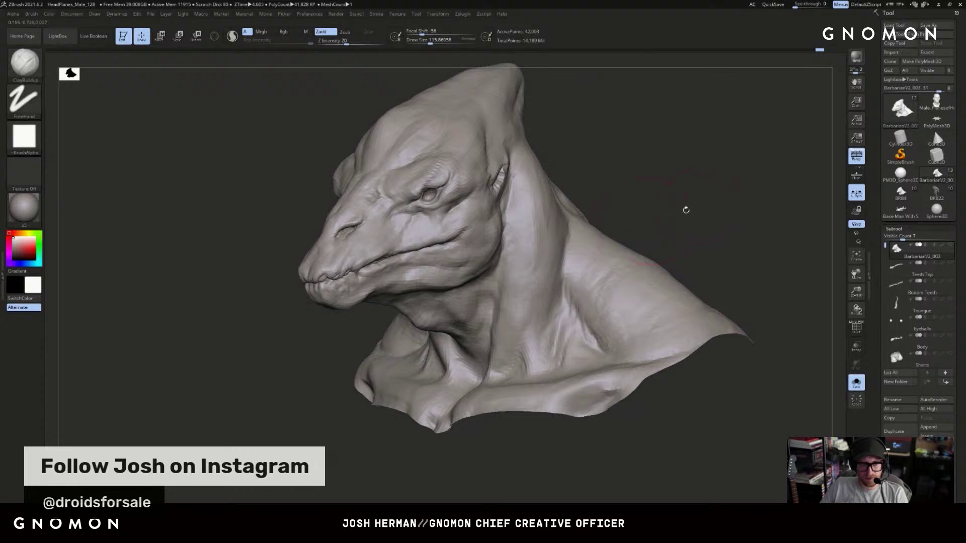
left_click_drag(659, 218, 596, 301, "shift")
left_click_drag(661, 296, 719, 295)
key("s")
left_click_drag(415, 296, 417, 296)
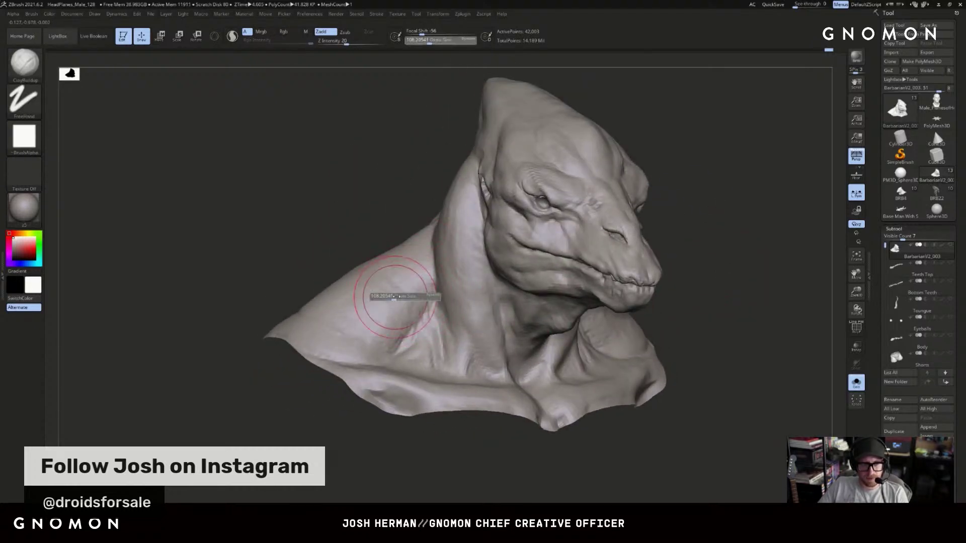
left_click_drag(364, 239, 395, 257)
- Switch to the Standard brush at draw size about 163 and raise the bust's subdivision level
key("b")
key("s")
key("t")
left_click_drag(291, 330, 819, 203)
key("ctrl+d")
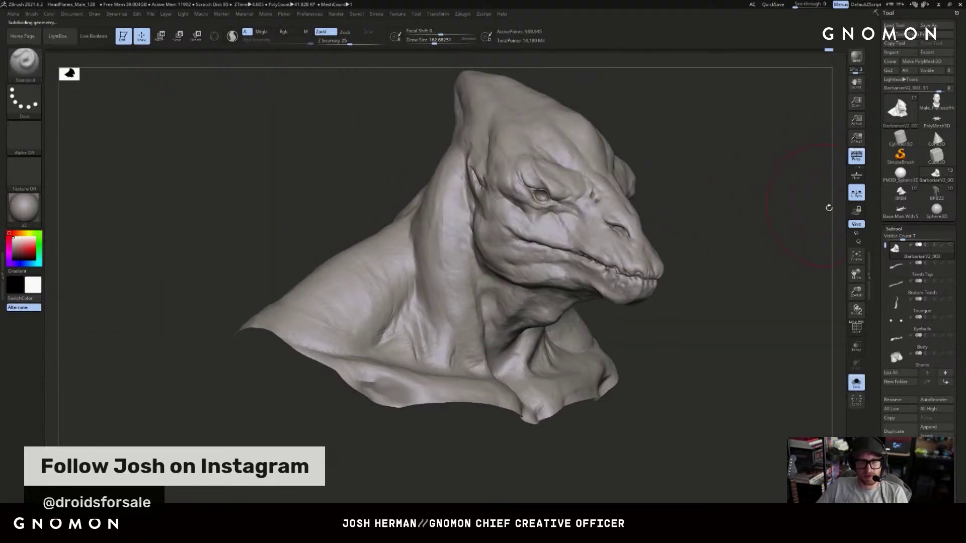
- Switch to the BRB4 sculpt and hide its full-body subtool so only the head and neck show
left_click(901, 193)
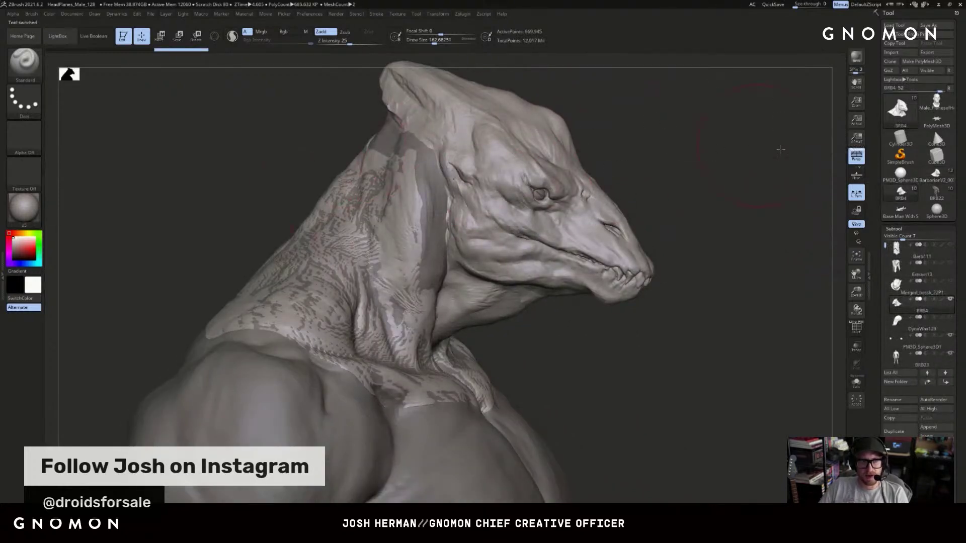
left_click_drag(752, 145, 447, 176)
left_click_drag(765, 175, 745, 179)
key("shift+s")
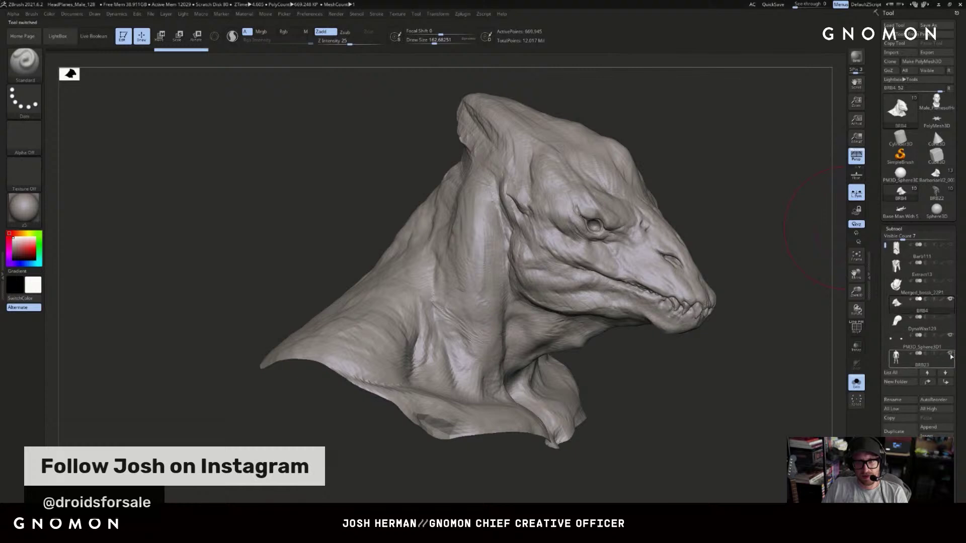
key("alt+shift+s")
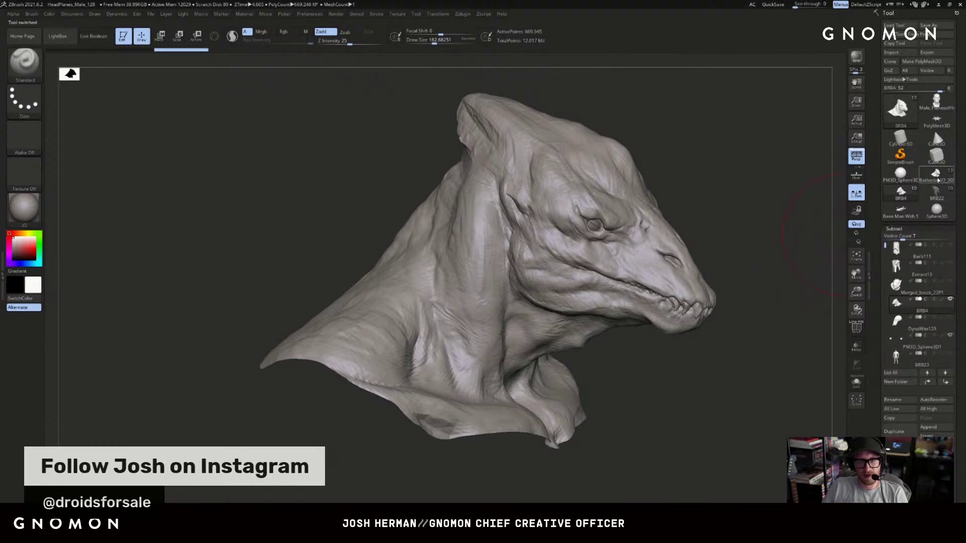
- Compare the neck and shoulder shapes of the BarbarianV2_003 and BRB4 sculpts by alternating between them from several angles
left_click(939, 176)
left_click(901, 192)
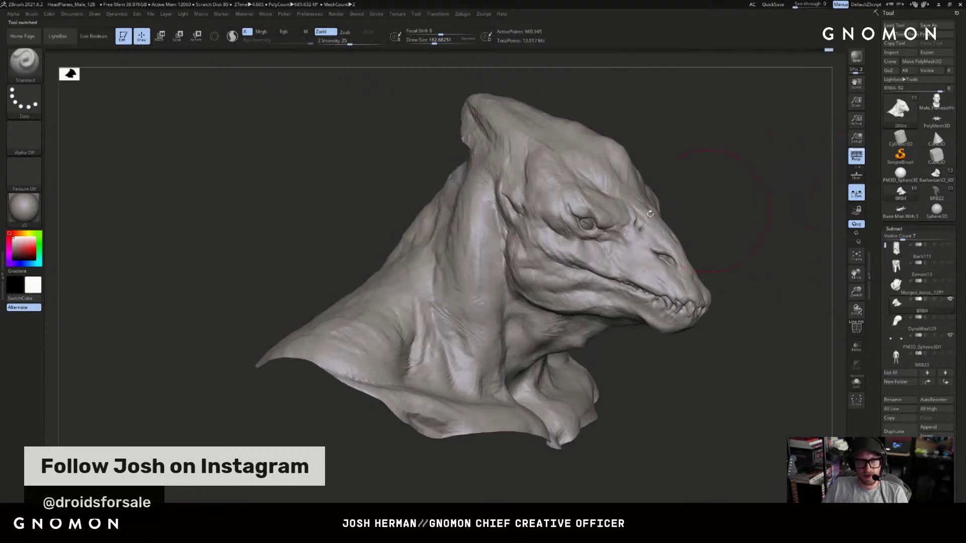
left_click(937, 175)
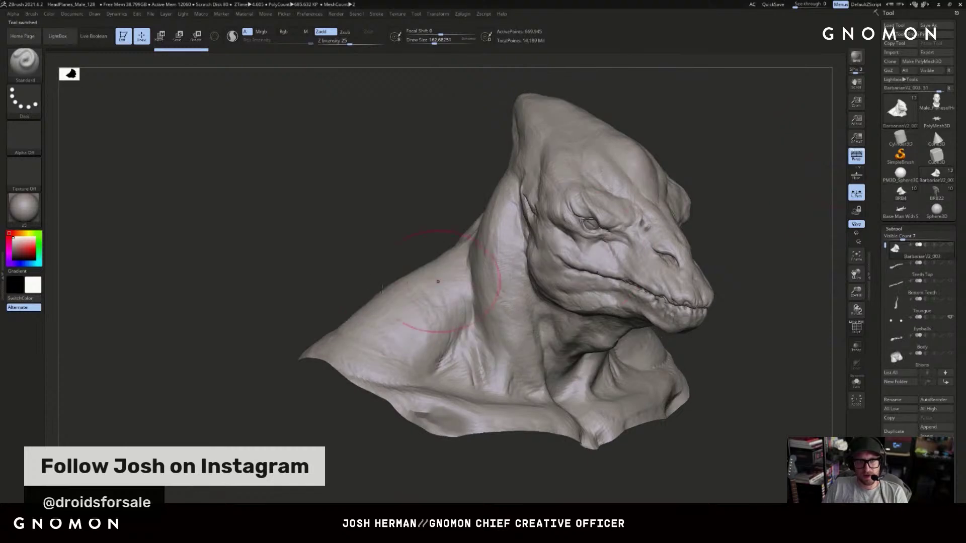
left_click(911, 194)
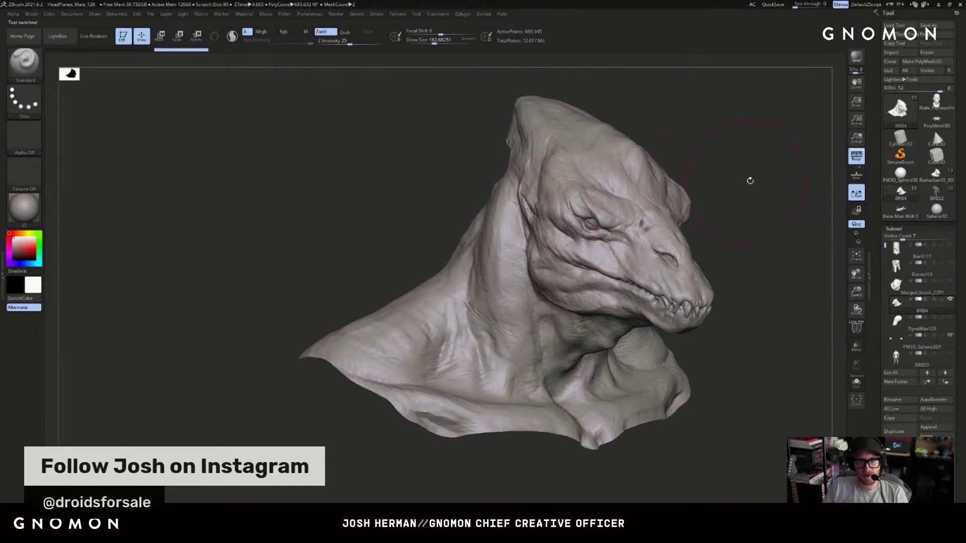
left_click(917, 181)
left_click(900, 194)
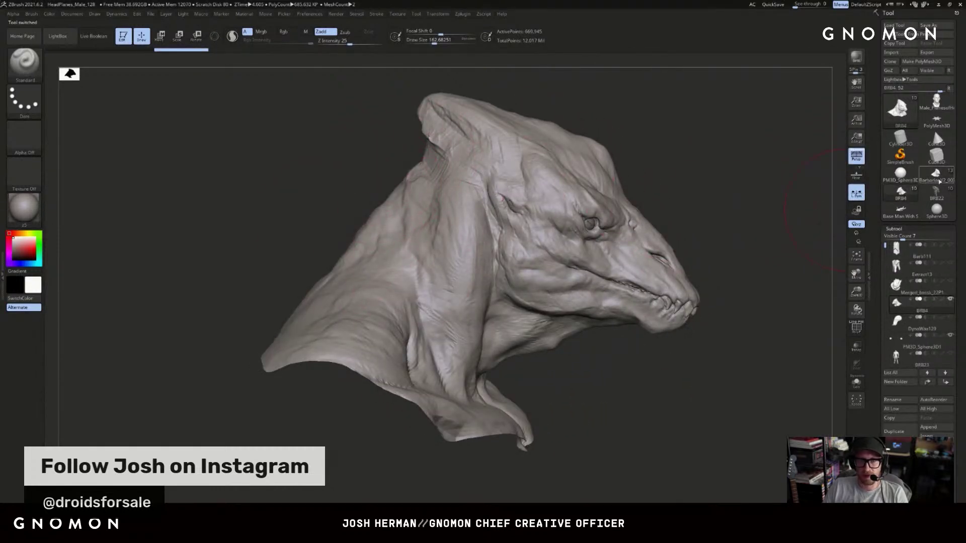
left_click(936, 177)
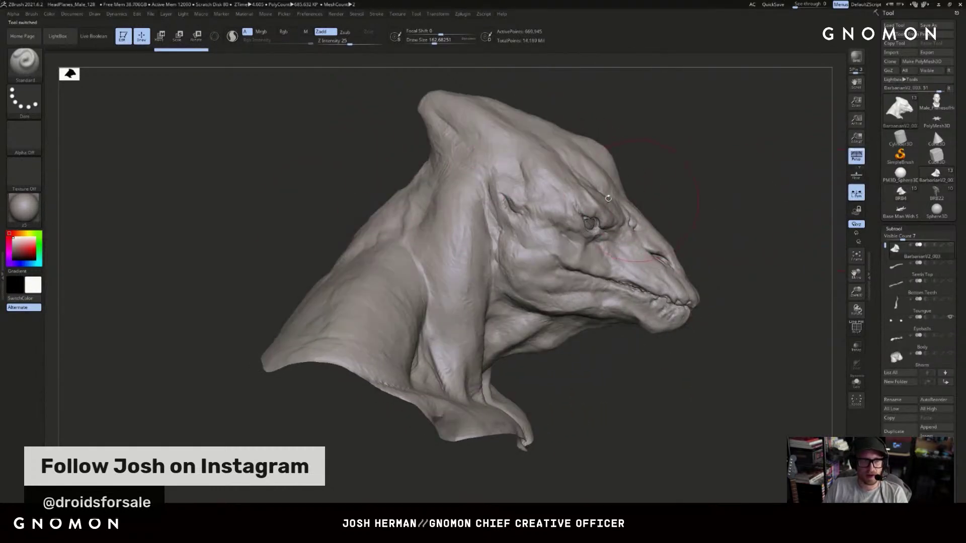
left_click(904, 192)
left_click(935, 177)
- Adjust the silhouette of the back of the neck on BarbarianV2_003 with the Move brush at draw size about 65
mouse_move(408, 168)
left_mouse_down()
mouse_move(387, 170)
mouse_move(397, 171)
left_mouse_up()
key("b")
key("m")
key("v")
key("bracketleft")
key("bracketleft")
key("bracketleft")
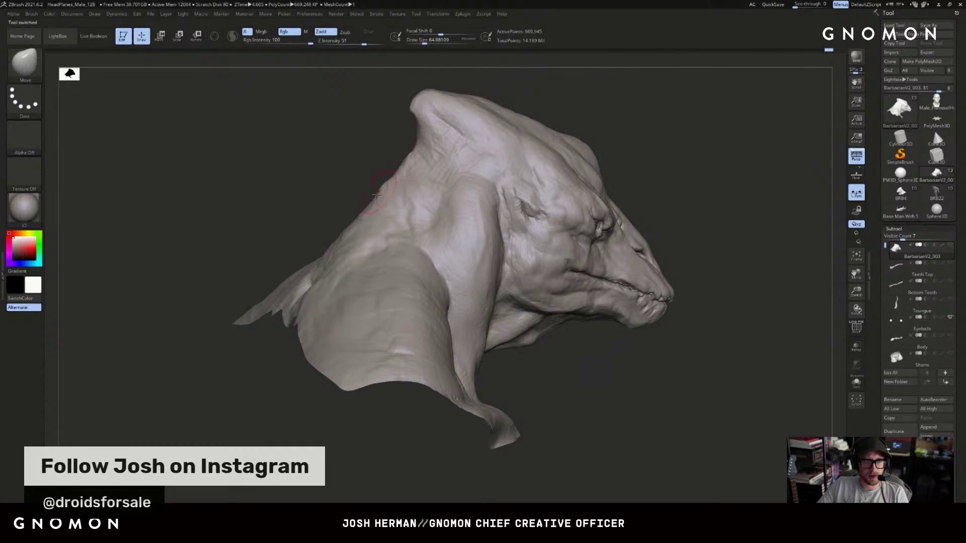
left_click_drag(352, 218, 341, 216)
- Sculpt muscle folds across the nape and upper back behind the head crest with the Standard brush at draw size about 56
key("b")
key("s")
key("t")
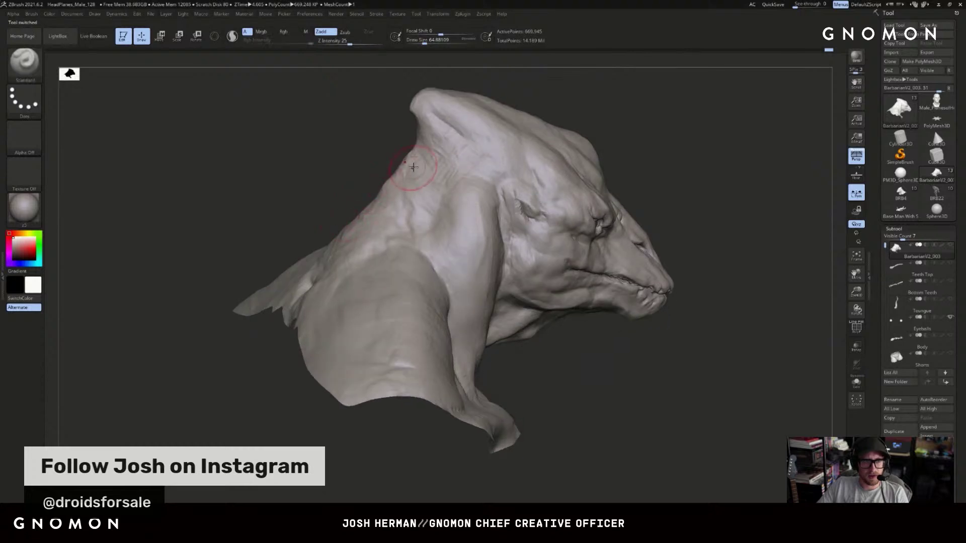
left_click_drag(339, 161, 384, 179)
mouse_move(449, 119)
left_mouse_down()
mouse_move(345, 234)
mouse_move(375, 235)
left_mouse_up()
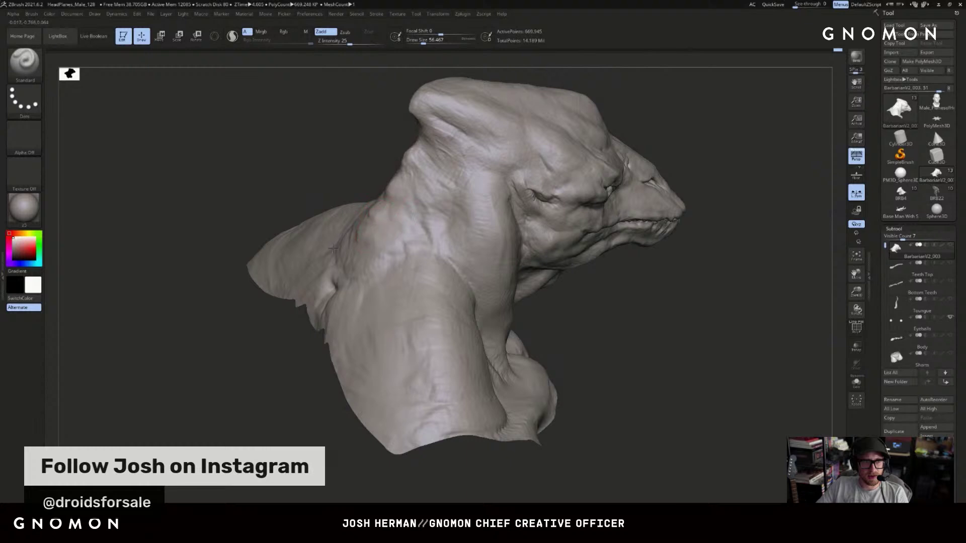
mouse_move(326, 145)
left_mouse_down()
mouse_move(323, 129)
mouse_move(403, 119)
left_mouse_up()
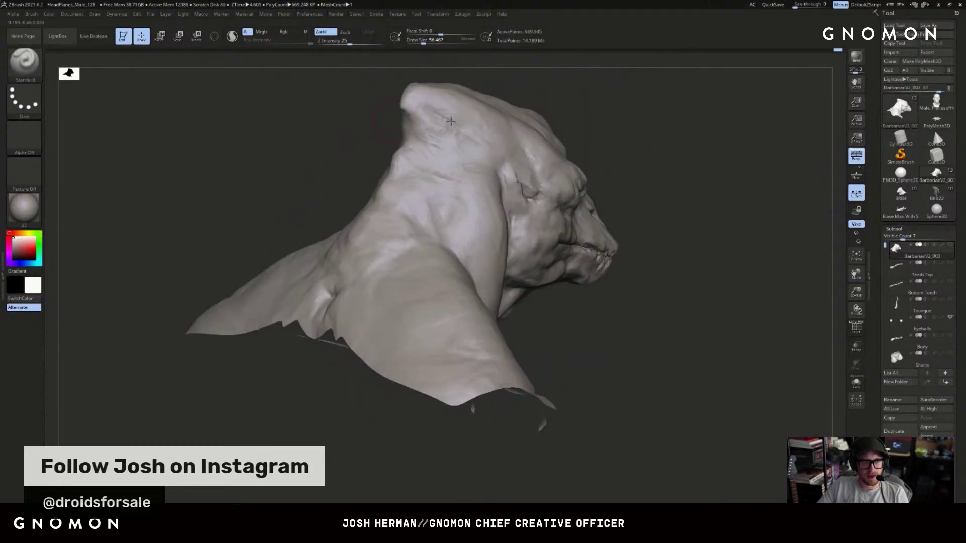
- Refine the forms on the crest and side of the skull with the Standard brush at draw size about 39
mouse_move(586, 113)
left_mouse_down()
mouse_move(724, 146)
mouse_move(627, 209)
mouse_move(564, 205)
mouse_move(619, 205)
mouse_move(561, 220)
left_mouse_up()
left_click_drag(664, 174, 587, 207)
mouse_move(620, 160)
left_mouse_down()
mouse_move(615, 169)
mouse_move(638, 146)
mouse_move(575, 222)
mouse_move(570, 212)
mouse_move(524, 252)
mouse_move(679, 173)
mouse_move(577, 249)
mouse_move(524, 304)
left_mouse_up()
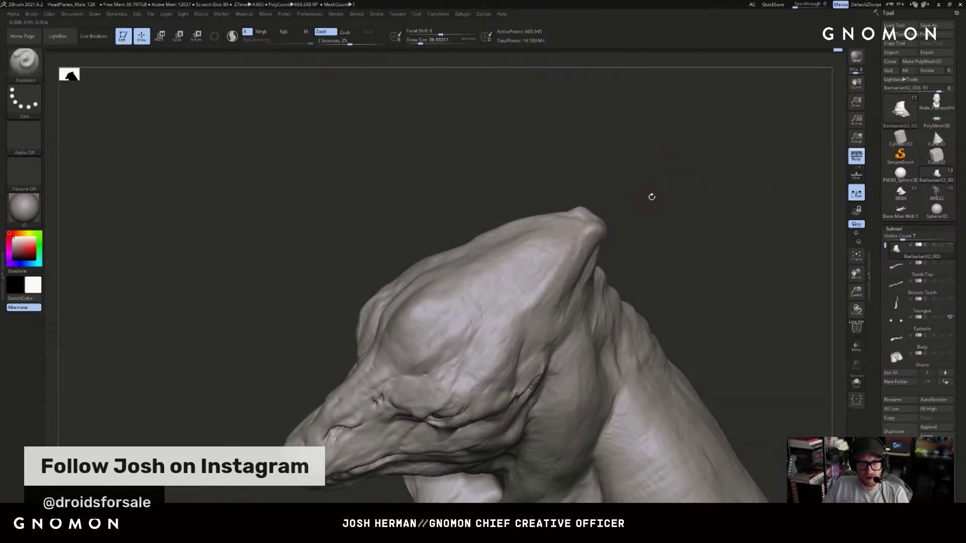
key("ctrl")
left_click_drag(662, 210, 595, 222)
key("ctrl+shift")
mouse_move(696, 183)
left_mouse_down()
mouse_move(661, 207)
mouse_move(709, 185)
mouse_move(632, 176)
mouse_move(694, 198)
mouse_move(538, 239)
left_mouse_up()
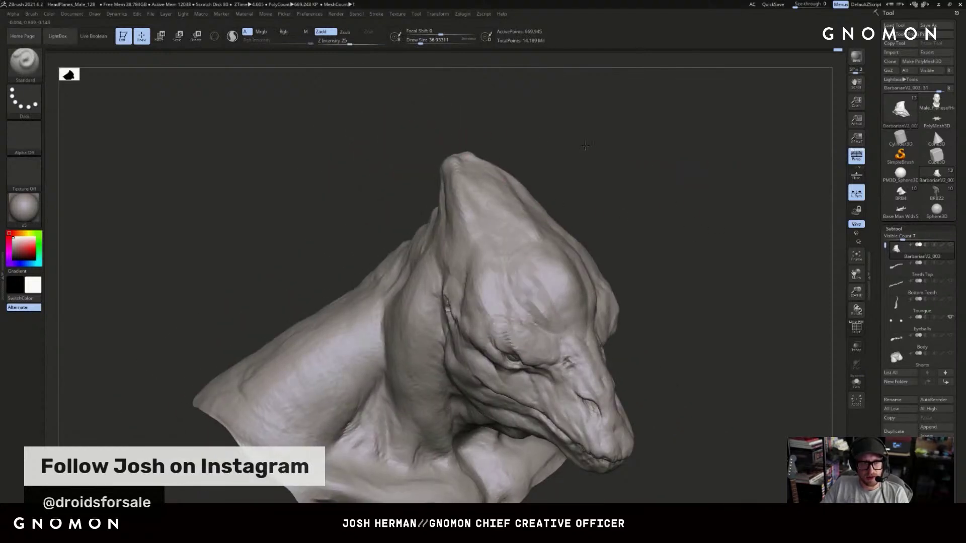
- Work along the centreline of the skull from directly above with the Standard brush
left_click_drag(590, 146, 608, 190, "shift")
left_click_drag(604, 125, 599, 216, "shift")
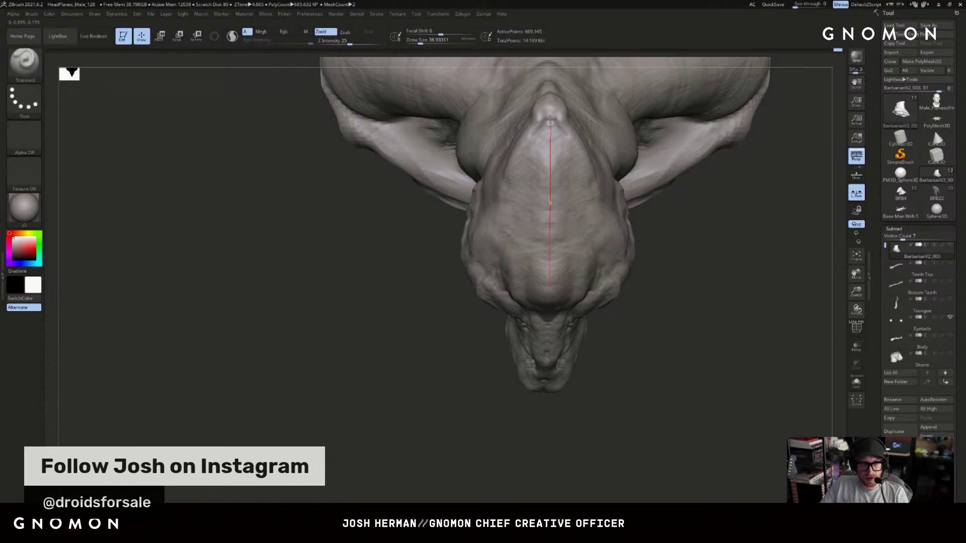
mouse_move(654, 151)
left_mouse_down()
mouse_move(718, 142)
mouse_move(709, 197)
mouse_move(726, 194)
mouse_move(716, 144)
mouse_move(742, 118)
mouse_move(770, 139)
mouse_move(782, 132)
mouse_move(680, 176)
mouse_move(673, 199)
left_mouse_up()
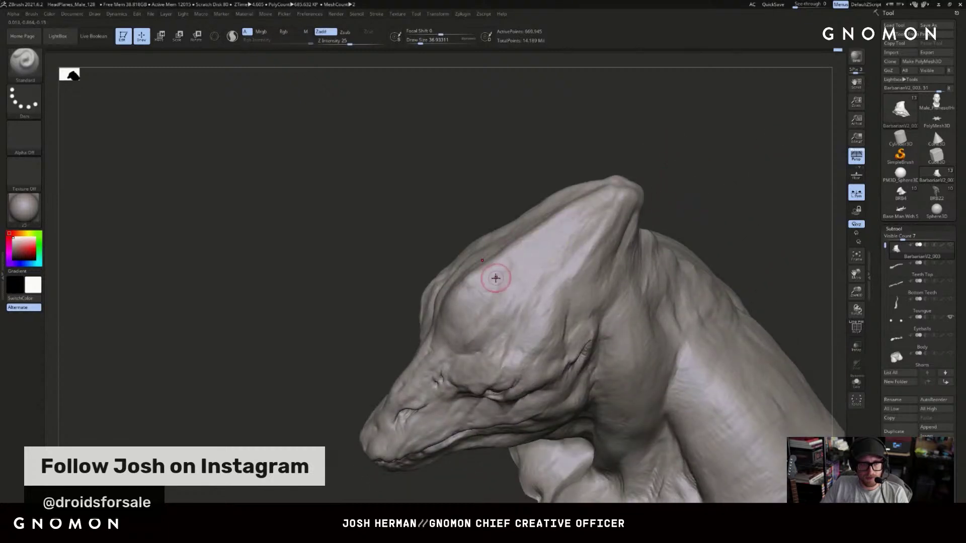
- Smooth and rework the centreline ridge of the head crest from above at a lower subdivision level
key("shift+d")
key("shift+d")
left_click_drag(705, 162, 575, 215, "shift")
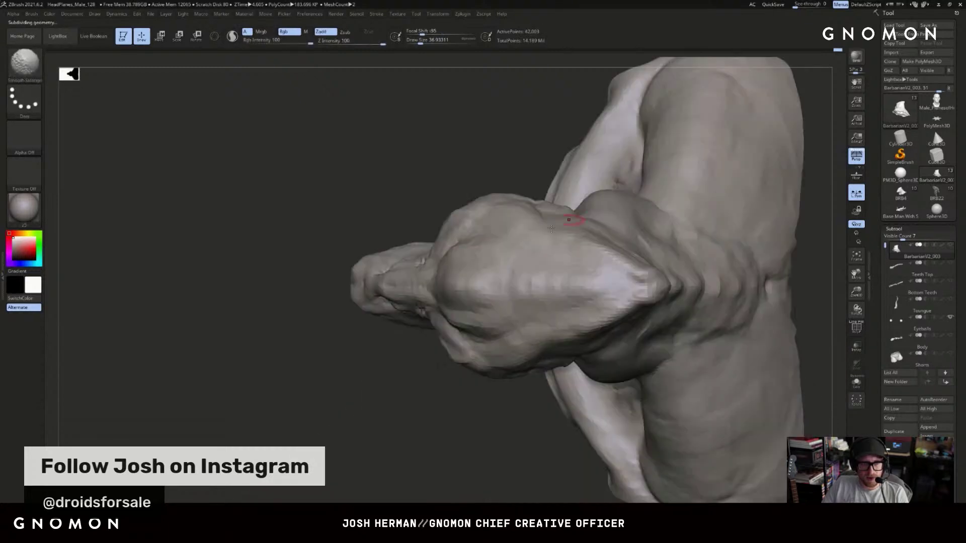
left_click_drag(598, 291, 495, 286, "shift")
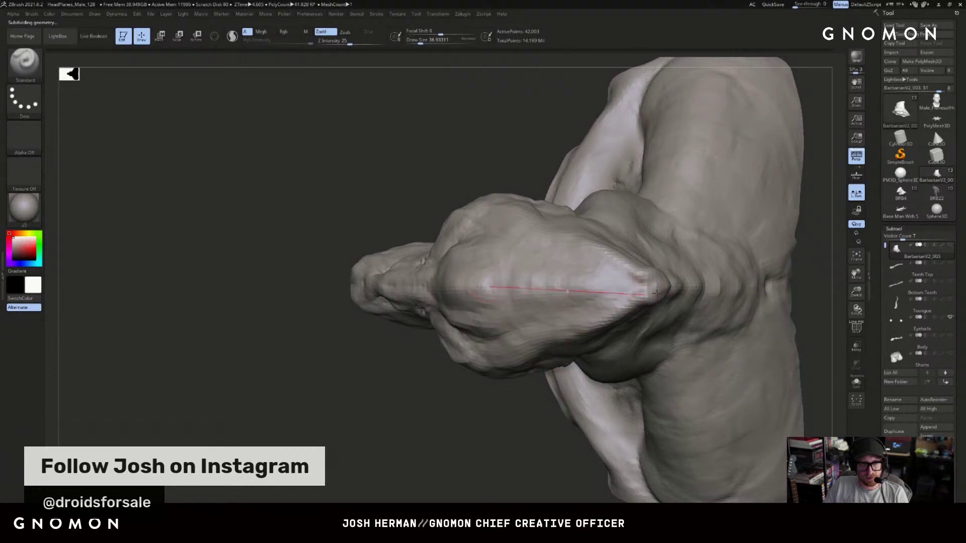
left_click_drag(653, 289, 654, 289)
mouse_move(522, 431)
left_mouse_down()
mouse_move(670, 173)
mouse_move(649, 201)
left_mouse_up()
- Build up the side of the skull and crest with the ClayBuildup brush at draw size about 74, going up one subdivision level
key("b")
key("c")
key("b")
left_click_drag(509, 287, 493, 289)
key("s")
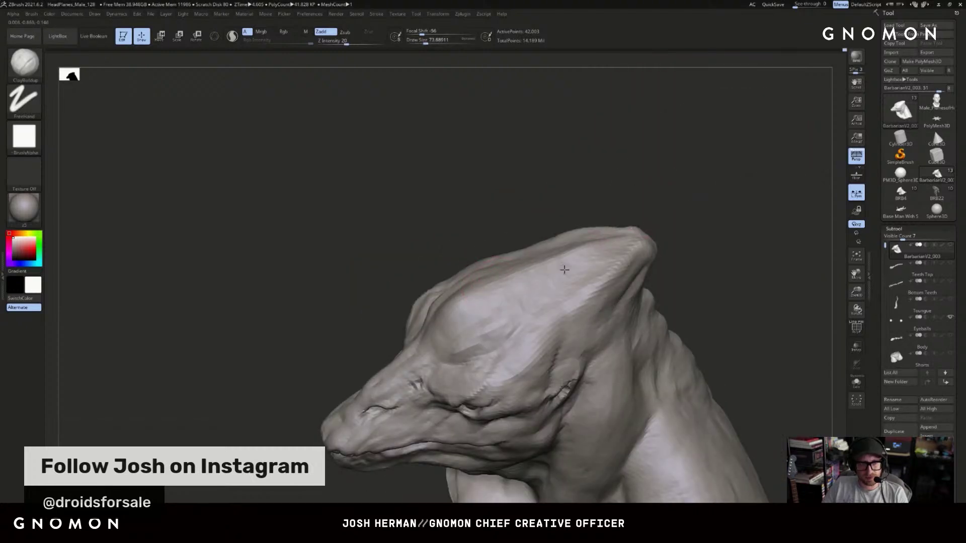
key("ctrl+d")
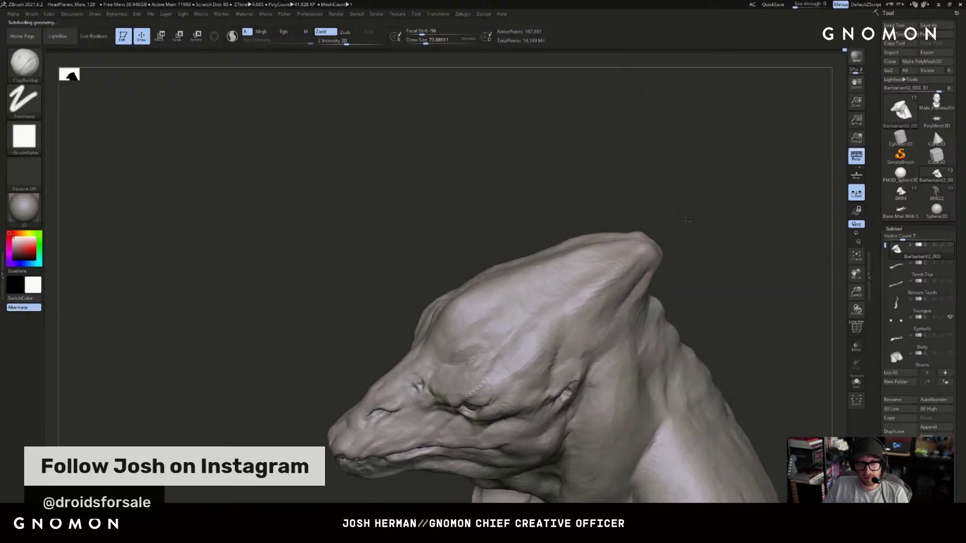
left_click_drag(654, 229, 729, 217)
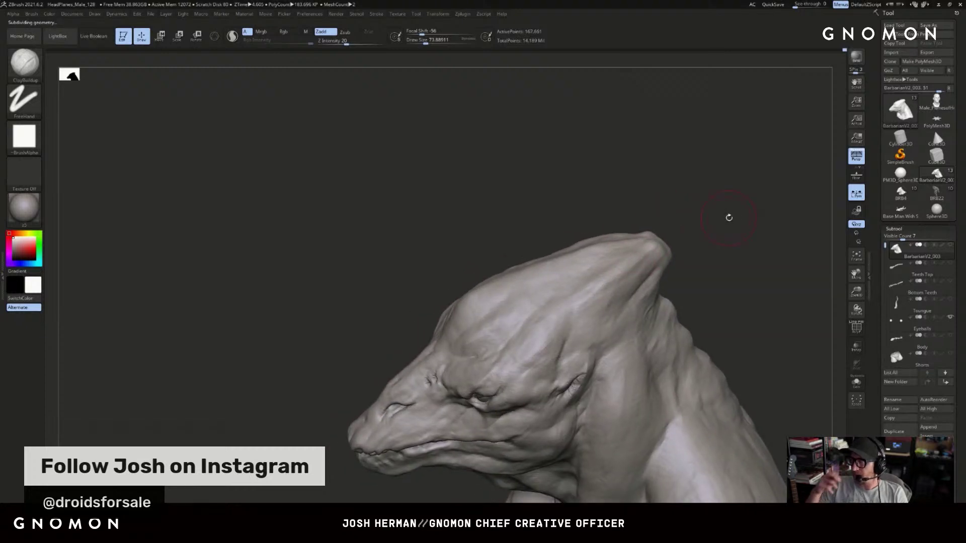
mouse_move(770, 252)
left_mouse_down()
mouse_move(756, 244)
mouse_move(761, 270)
mouse_move(726, 274)
left_mouse_up()
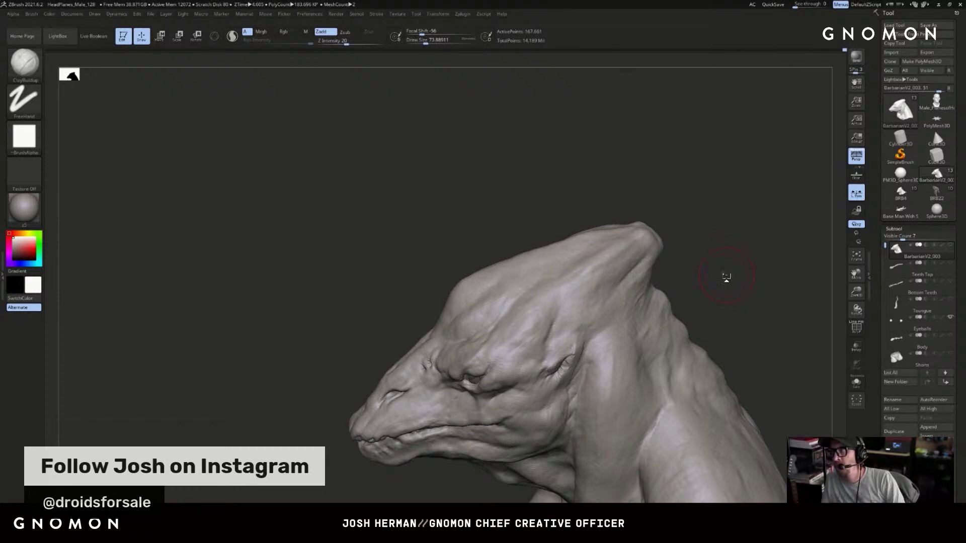
left_click_drag(703, 245, 668, 240)
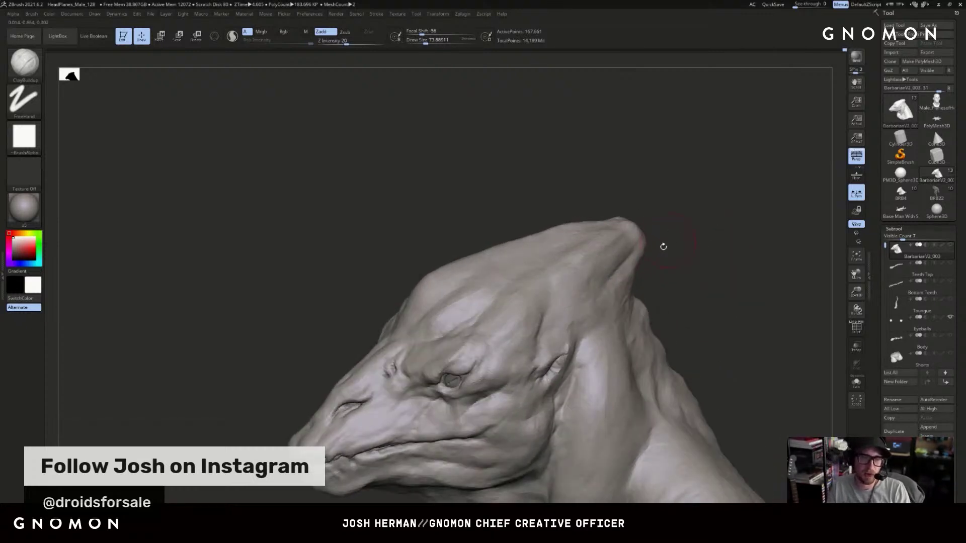
- Switch to DamStandard, enlarge the draw size to about 116, and smooth the side and back of the neck at lower subdivision levels
key("b")
key("d")
key("s")
mouse_move(685, 281)
left_mouse_down()
mouse_move(694, 280)
mouse_move(651, 294)
left_mouse_up()
key("s")
left_click_drag(618, 327, 624, 327)
left_click_drag(743, 288, 733, 282, "alt")
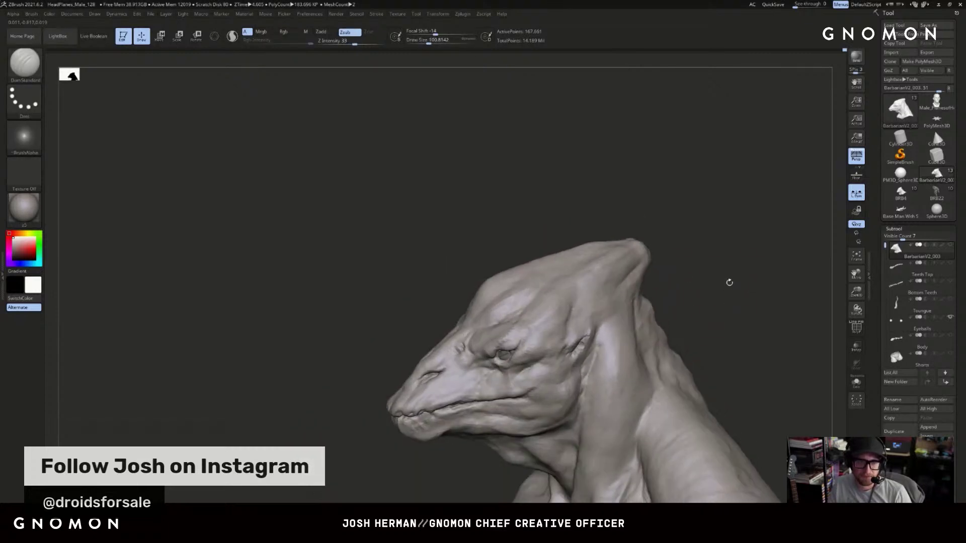
left_click_drag(699, 338, 666, 248, "alt")
key("shift+d")
key("shift+d")
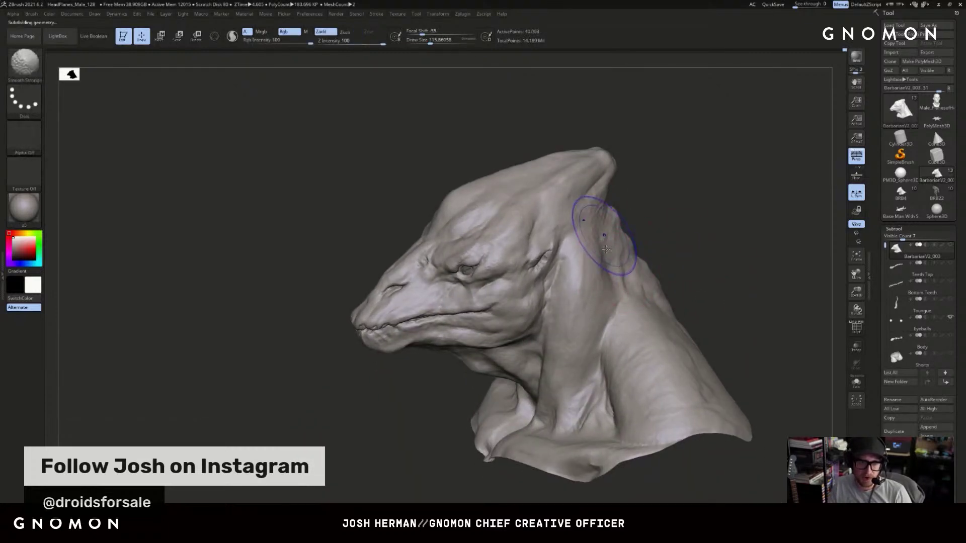
mouse_move(607, 308)
left_mouse_down("shift")
mouse_move(609, 251)
mouse_move(614, 281)
mouse_move(610, 272)
left_mouse_up("shift")
left_click_drag(713, 218, 654, 241)
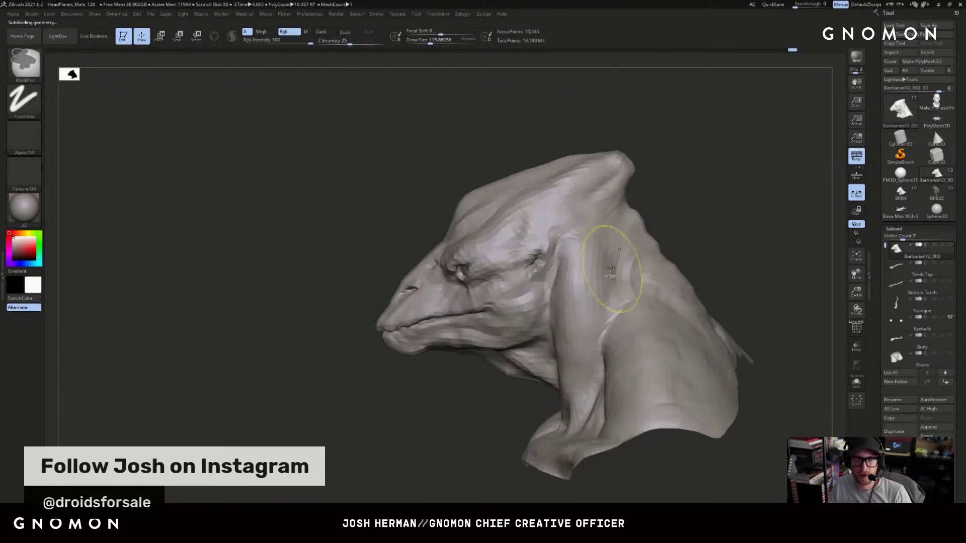
mouse_move(720, 224)
left_mouse_down()
mouse_move(763, 235)
mouse_move(780, 200)
left_mouse_up()
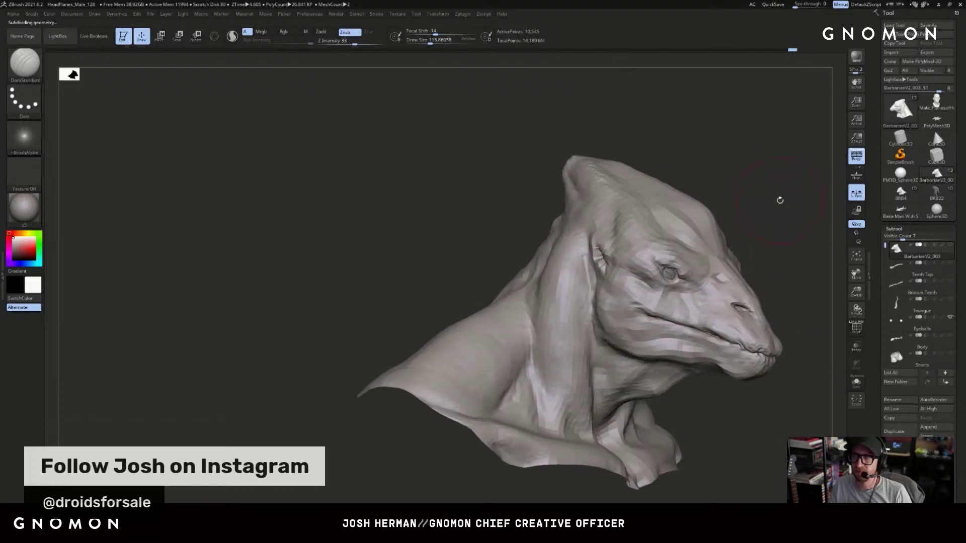
- Raise BarbarianV2_003 by four subdivision levels to bring back its fine surface detail
mouse_move(936, 103)
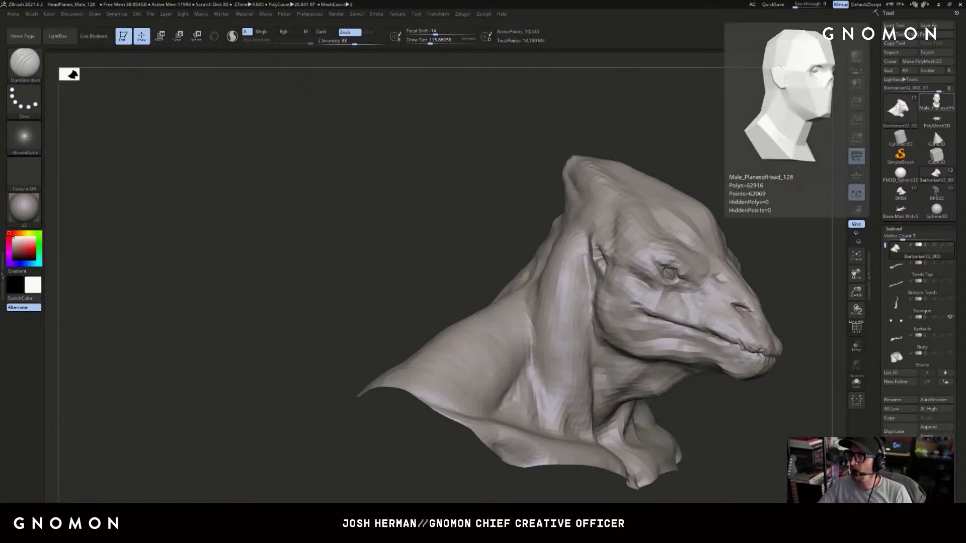
key("d")
key("d")
key("d")
key("d")
mouse_move(671, 119)
left_mouse_down("alt")
mouse_move(799, 146)
mouse_move(707, 244)
mouse_move(833, 199)
left_mouse_up("alt")
- Compare the head, neck and shoulder forms of BarbarianV2_003 with the BRB4 sculpt from several angles and up close
left_click(899, 198)
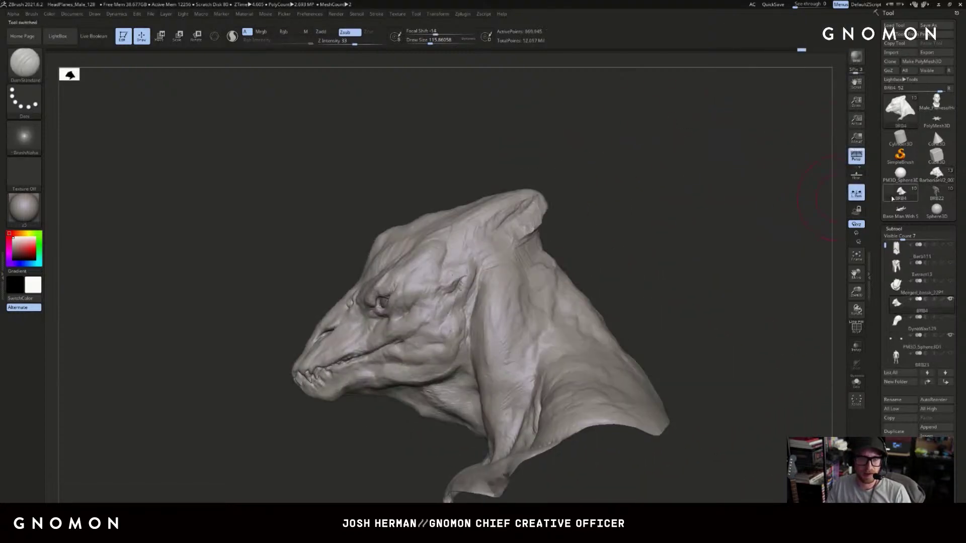
left_click(936, 174)
mouse_move(782, 222)
left_mouse_down()
mouse_move(810, 199)
mouse_move(773, 218)
left_mouse_up()
left_click(906, 196)
left_click(936, 175)
left_click(903, 195)
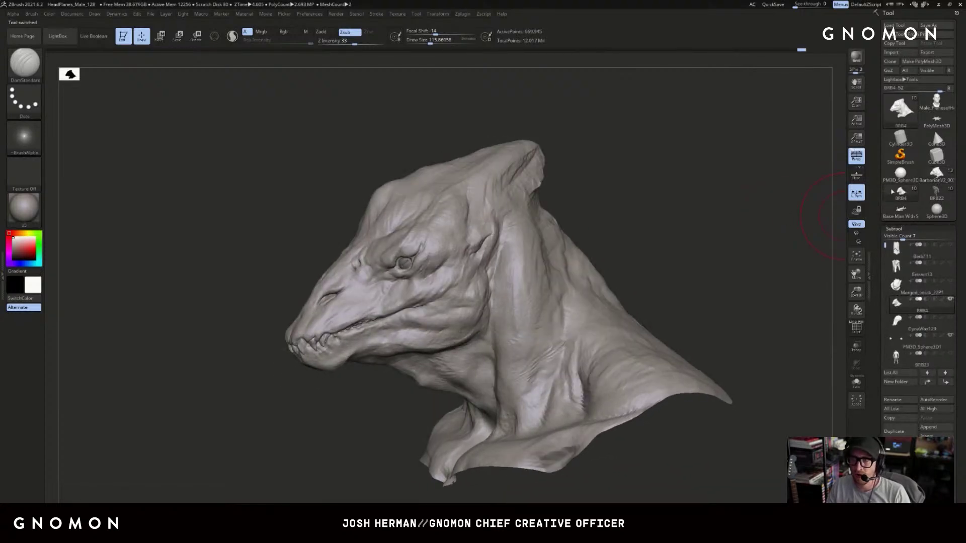
left_click(935, 175)
mouse_move(761, 205)
left_mouse_down()
mouse_move(820, 205)
mouse_move(778, 211)
mouse_move(777, 257)
left_mouse_up()
left_click(913, 193)
left_click(936, 175)
left_click(903, 194)
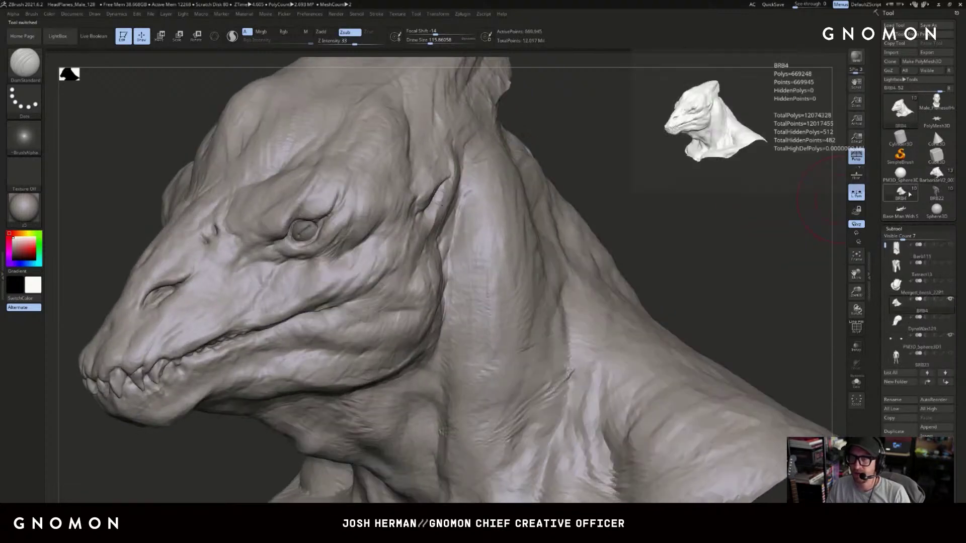
left_click(937, 176)
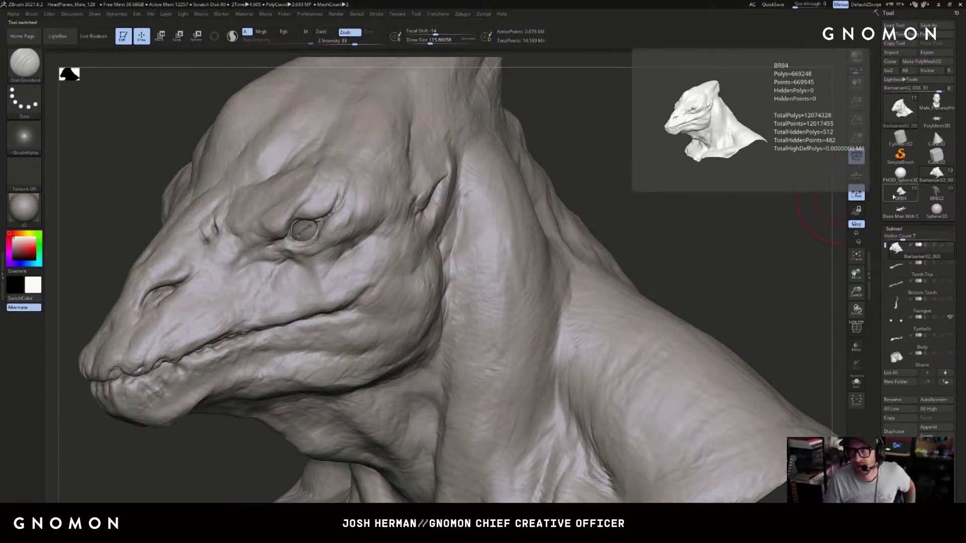
- Show the Teeth Top and Bottom Teeth subtools and compare the bust with BRB4 again
left_click(950, 263)
left_click(950, 281)
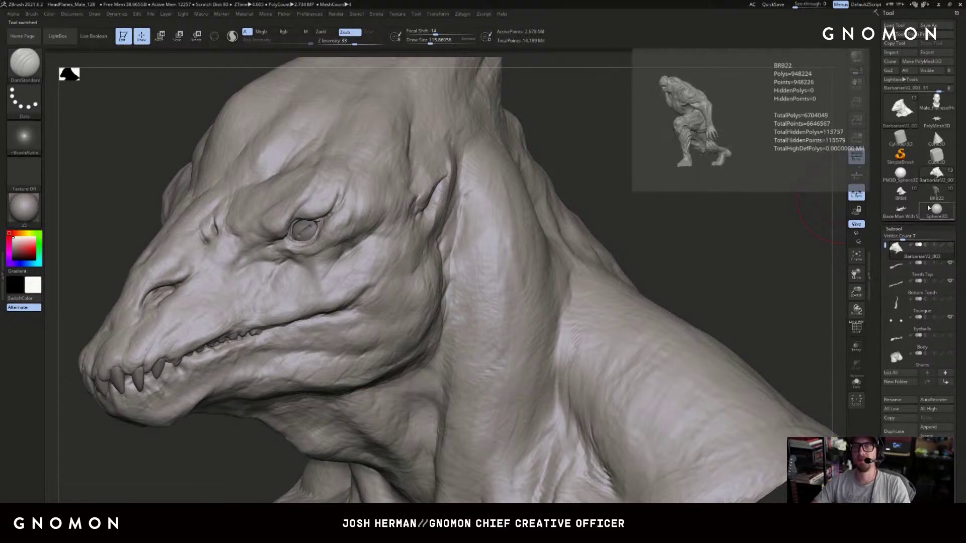
left_click(918, 192)
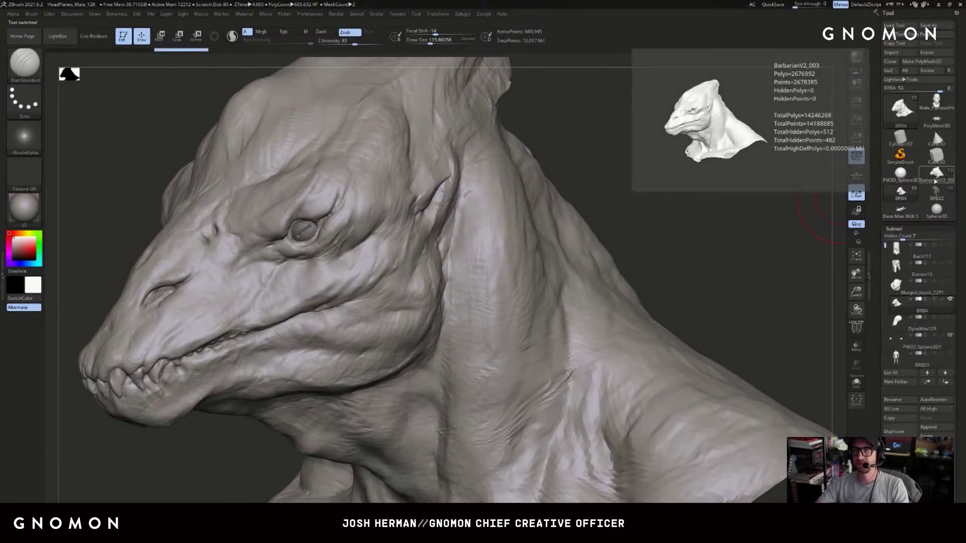
left_click(937, 178)
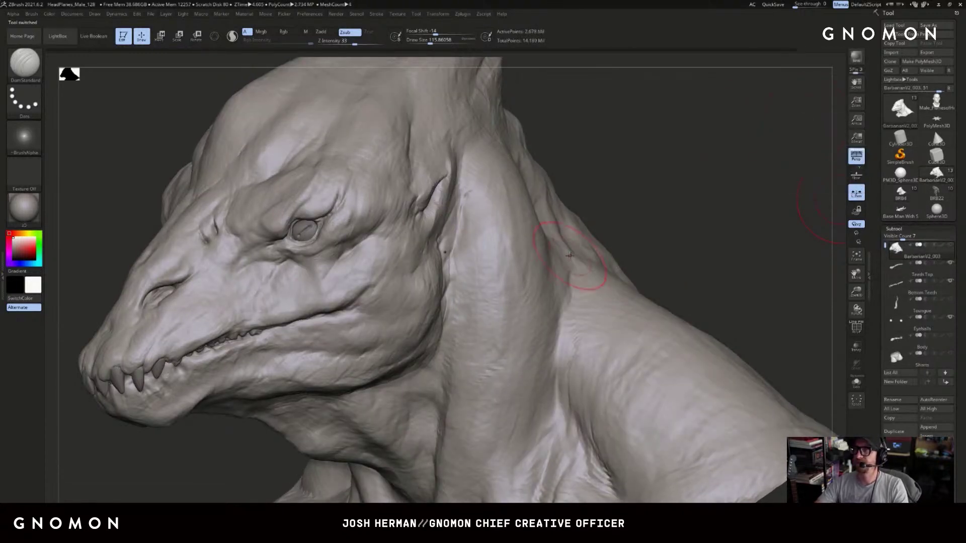
- Select the Standard brush and smooth the nape and upper back at a lower subdivision level with draw size about 41
mouse_move(937, 140)
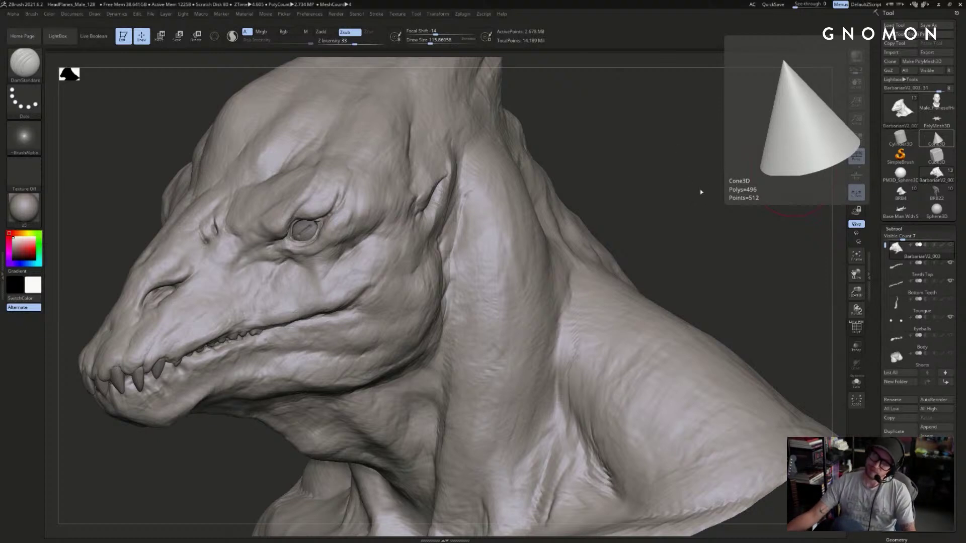
mouse_move(660, 177)
left_mouse_down()
mouse_move(706, 183)
mouse_move(627, 209)
left_mouse_up()
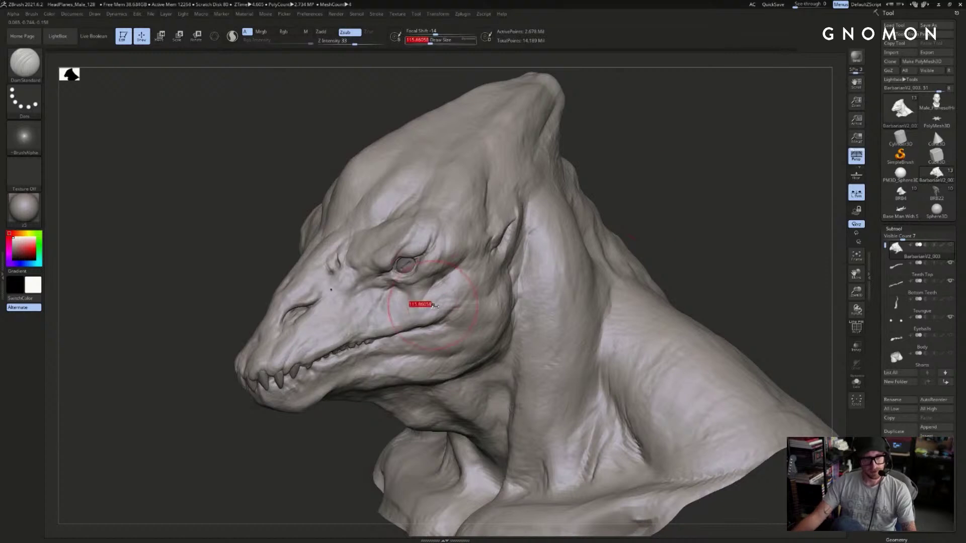
mouse_move(668, 183)
left_mouse_down()
mouse_move(802, 197)
mouse_move(707, 186)
left_mouse_up()
key("b")
key("s")
key("t")
key("shift")
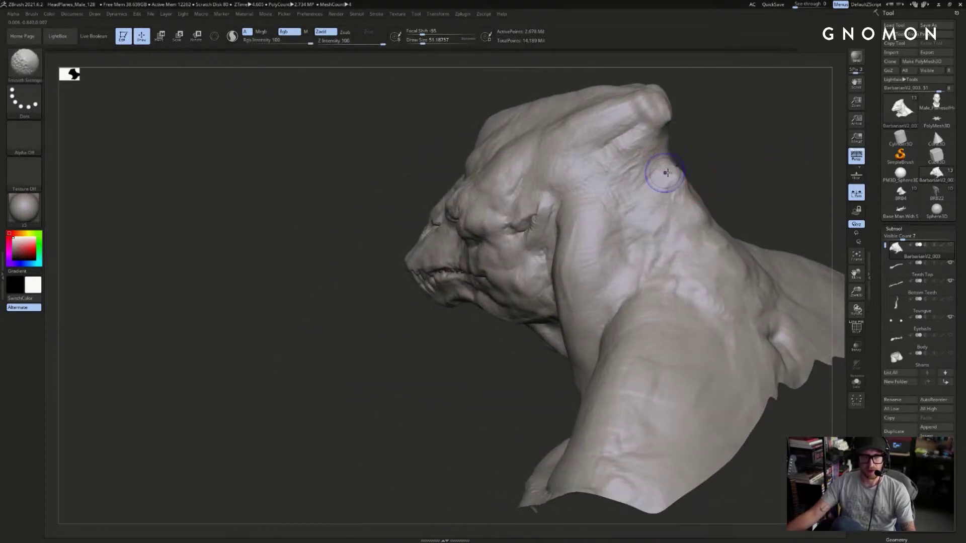
key("s")
left_click_drag(674, 171, 672, 172)
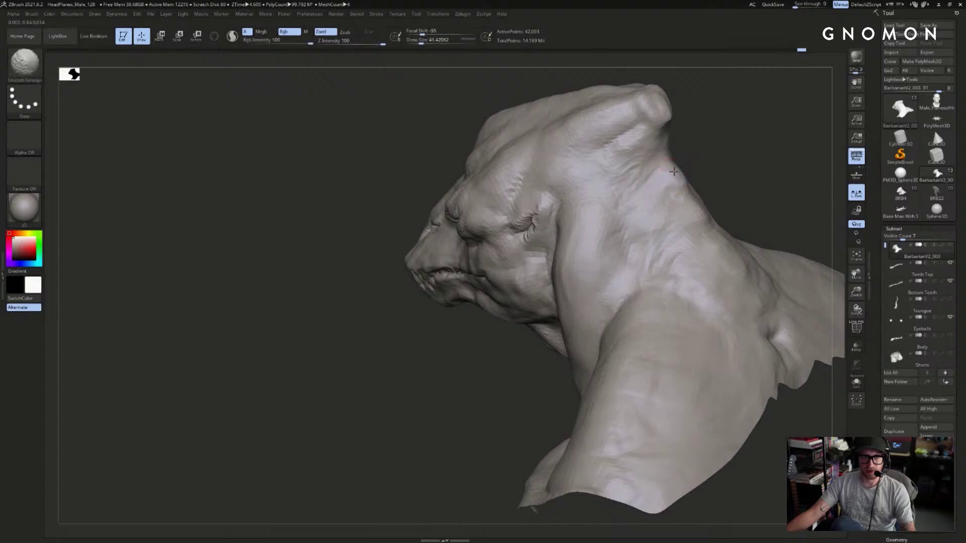
mouse_move(692, 207)
left_mouse_down("shift")
mouse_move(711, 230)
mouse_move(697, 218)
left_mouse_up("shift")
key("s")
key("shift")
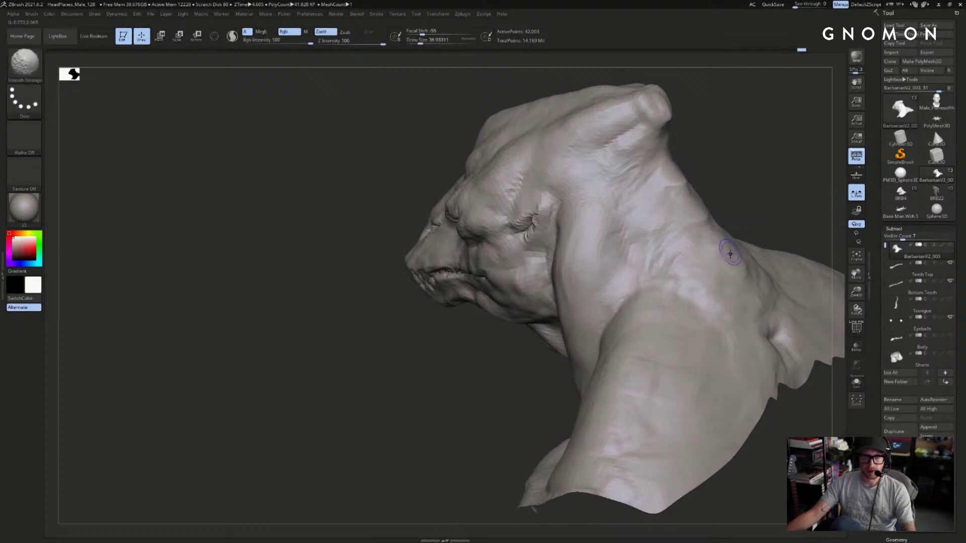
- Sculpt raised folds across the nape behind the crest with the Standard brush at draw size about 39
mouse_move(764, 212)
left_mouse_down()
mouse_move(795, 185)
mouse_move(774, 237)
mouse_move(737, 276)
left_mouse_up()
mouse_move(788, 195)
left_mouse_down()
mouse_move(758, 225)
mouse_move(776, 209)
mouse_move(740, 197)
mouse_move(765, 210)
mouse_move(797, 206)
left_mouse_up()
left_click_drag(623, 272, 556, 259)
mouse_move(628, 211)
left_mouse_down()
mouse_move(705, 166)
mouse_move(709, 205)
mouse_move(627, 236)
mouse_move(697, 177)
mouse_move(626, 304)
mouse_move(741, 233)
mouse_move(657, 284)
mouse_move(733, 224)
mouse_move(722, 220)
left_mouse_up()
- Define the neck muscle behind the jaw with the DamStandard brush at draw size about 39, smooth it, and check both sides
key("b")
key("d")
key("s")
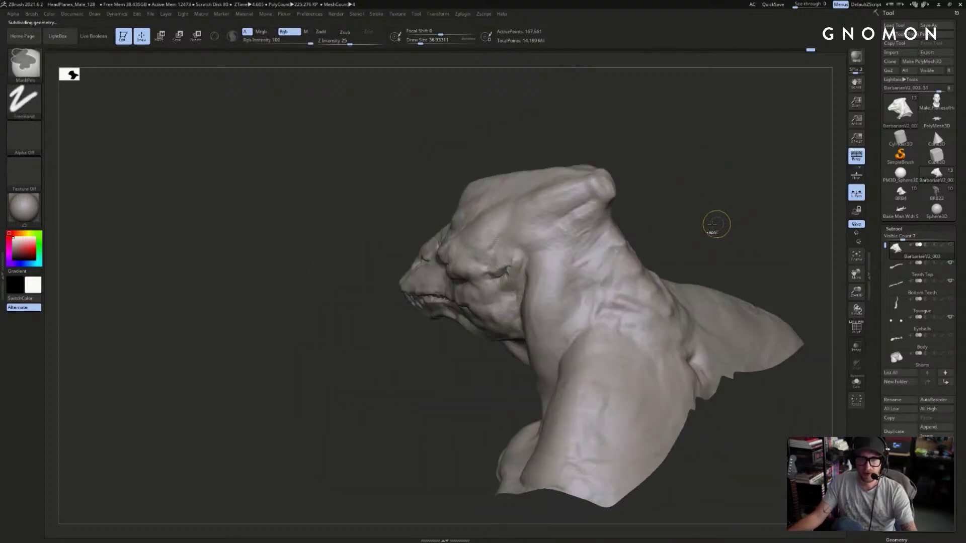
left_click_drag(615, 279, 592, 280)
left_click_drag(665, 316, 597, 296)
mouse_move(637, 271)
left_mouse_down()
mouse_move(578, 261)
mouse_move(582, 239)
mouse_move(677, 199)
mouse_move(664, 207)
left_mouse_up()
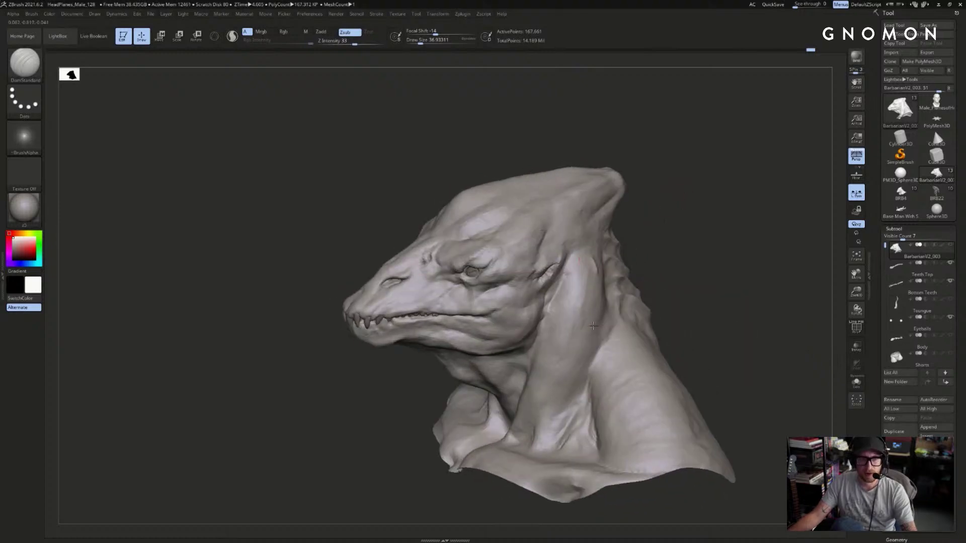
left_click_drag(576, 216, 559, 345)
left_click_drag(585, 203, 580, 365, "shift")
left_click_drag(487, 276, 547, 203)
mouse_move(682, 190)
left_mouse_down()
mouse_move(780, 200)
mouse_move(778, 212)
left_mouse_up()
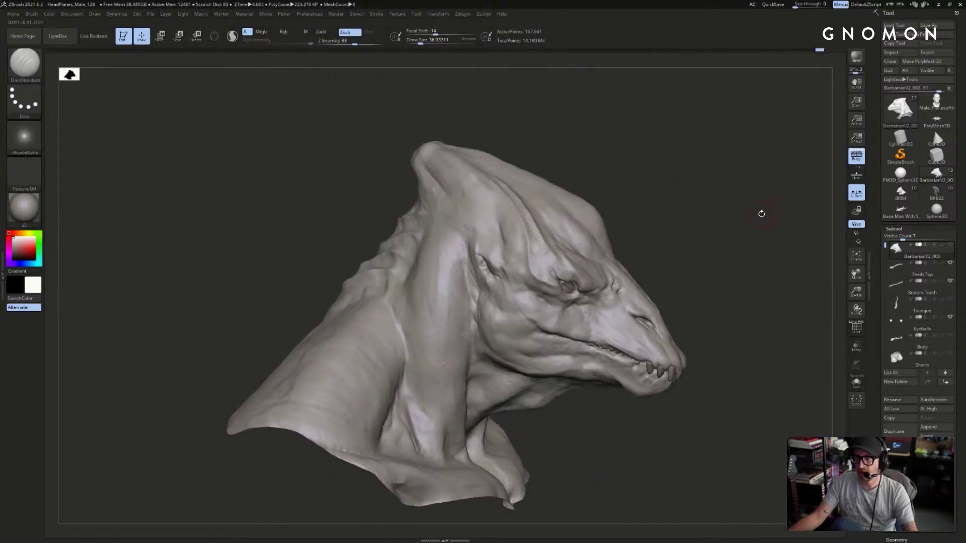
mouse_move(747, 206)
left_mouse_down()
mouse_move(729, 200)
mouse_move(744, 186)
mouse_move(717, 191)
mouse_move(744, 190)
mouse_move(694, 218)
mouse_move(771, 207)
mouse_move(709, 206)
mouse_move(657, 237)
left_mouse_up()
mouse_move(594, 244)
left_mouse_down()
mouse_move(705, 221)
mouse_move(718, 228)
mouse_move(698, 241)
mouse_move(737, 237)
mouse_move(720, 244)
mouse_move(729, 252)
mouse_move(556, 261)
mouse_move(714, 212)
left_mouse_up()
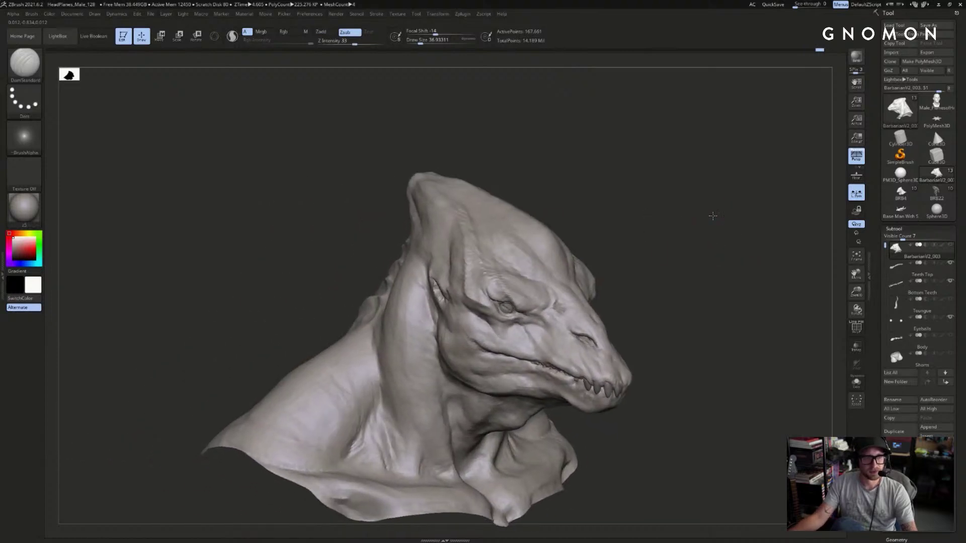
- Build up the temple and the side of the crest above the eye with the ClayBuildup brush at draw size about 39
key("b")
key("c")
key("b")
left_click_drag(604, 216, 609, 246, "alt")
left_click_drag(448, 273, 456, 278)
left_click_drag(649, 166, 643, 211)
left_click_drag(452, 278, 435, 274)
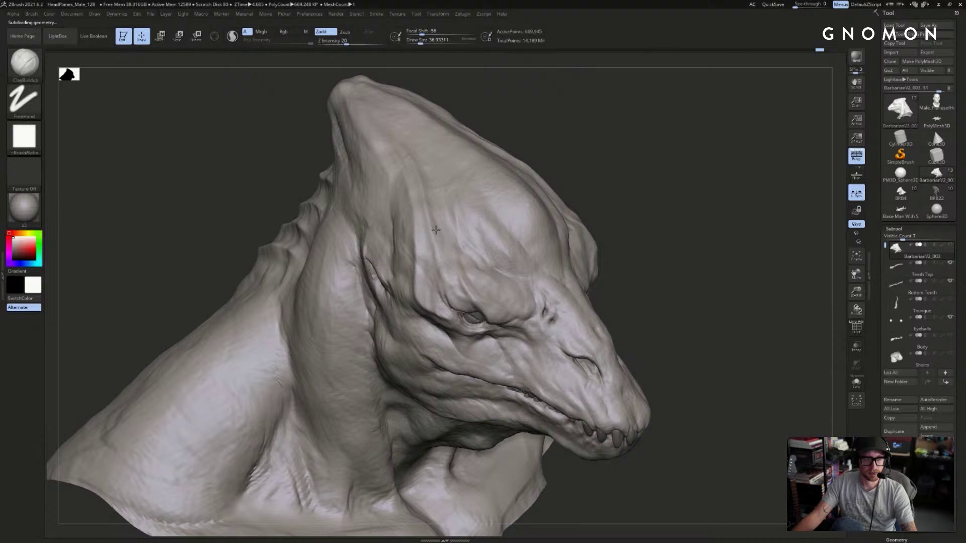
left_click_drag(643, 161, 636, 201)
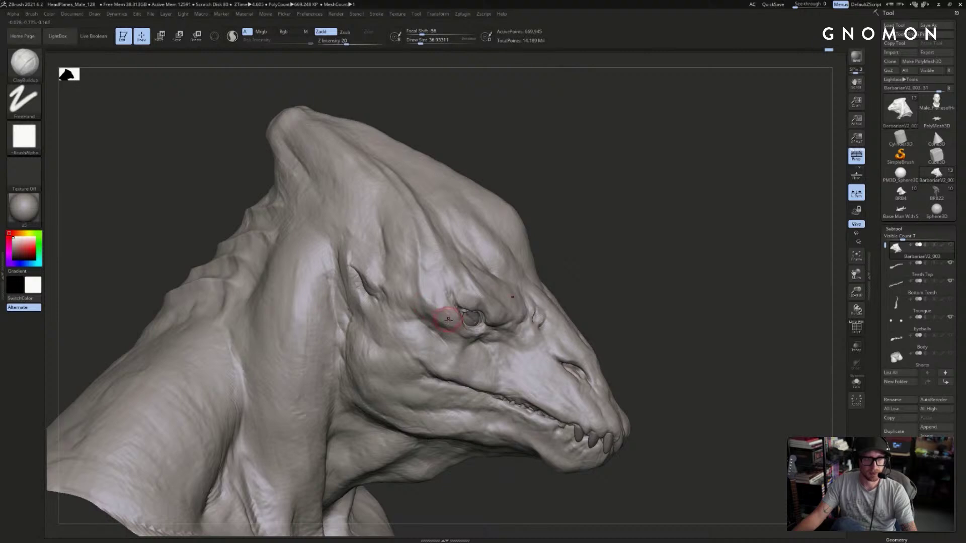
- Review the bust from the opposite side and compare it with the BRB4 sculpt
mouse_move(543, 201)
left_mouse_down()
mouse_move(675, 200)
mouse_move(606, 199)
mouse_move(664, 184)
left_mouse_up()
mouse_move(827, 51)
left_mouse_down()
mouse_move(723, 60)
mouse_move(829, 49)
left_mouse_up()
mouse_move(768, 154)
left_mouse_down()
mouse_move(748, 131)
mouse_move(737, 146)
mouse_move(749, 151)
left_mouse_up()
left_click(900, 193)
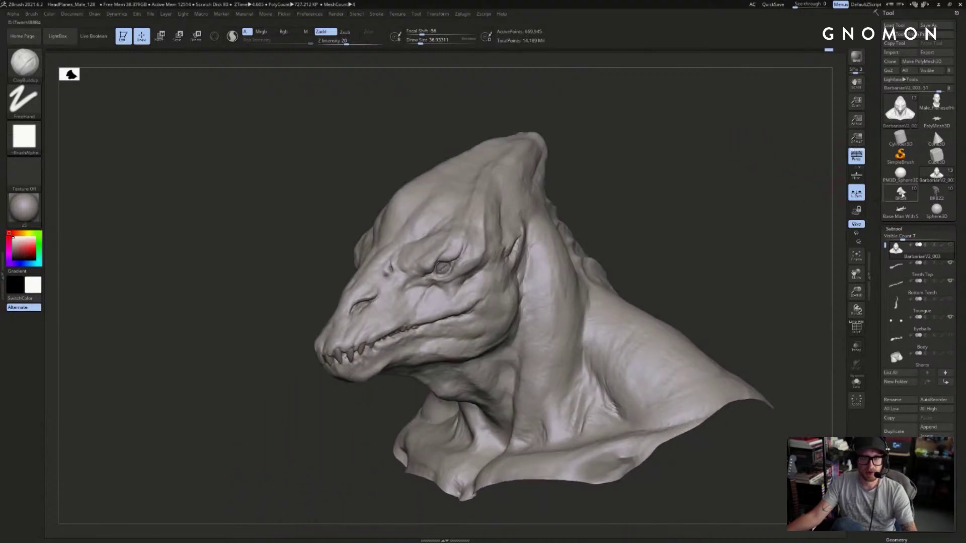
left_click(936, 174)
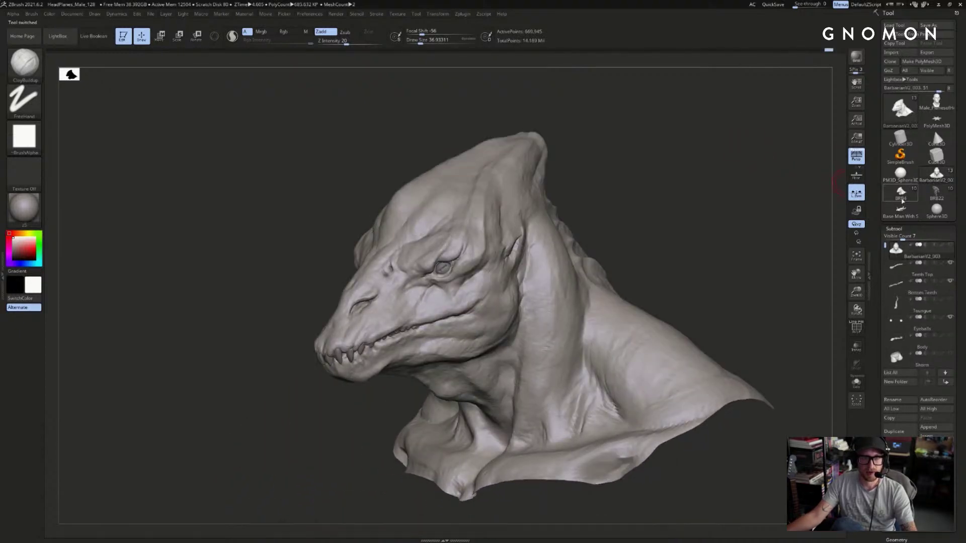
- Carve creases into the side of the crest above the brow with the DamStandard brush at draw size about 29
key("b")
key("d")
key("s")
mouse_move(513, 146)
right_mouse_down()
mouse_move(524, 168)
mouse_move(484, 201)
right_mouse_up()
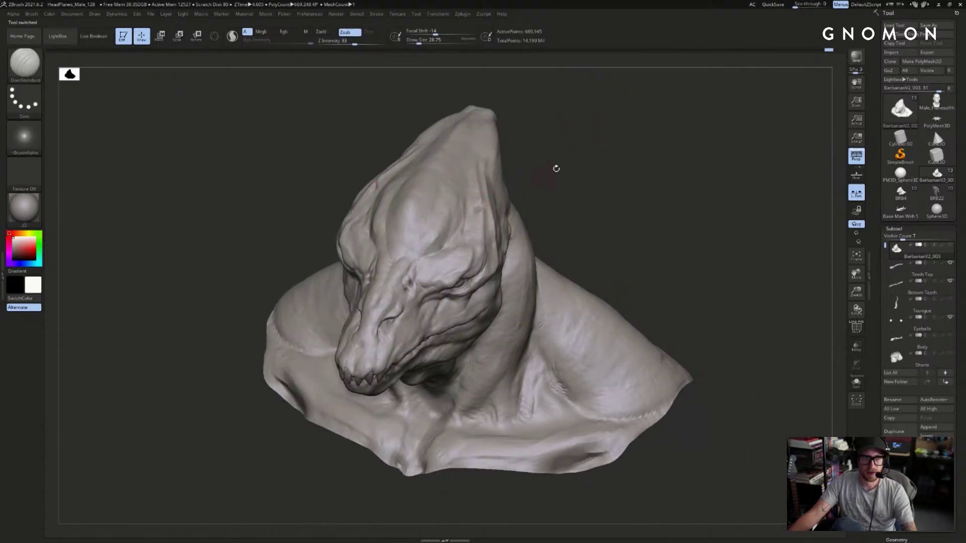
left_click_drag(550, 172, 507, 181)
left_click_drag(674, 136, 673, 173)
- Add volume beside the crest creases with the ClayBuildup brush at draw size about 29 and smooth the transition
key("b")
key("c")
key("b")
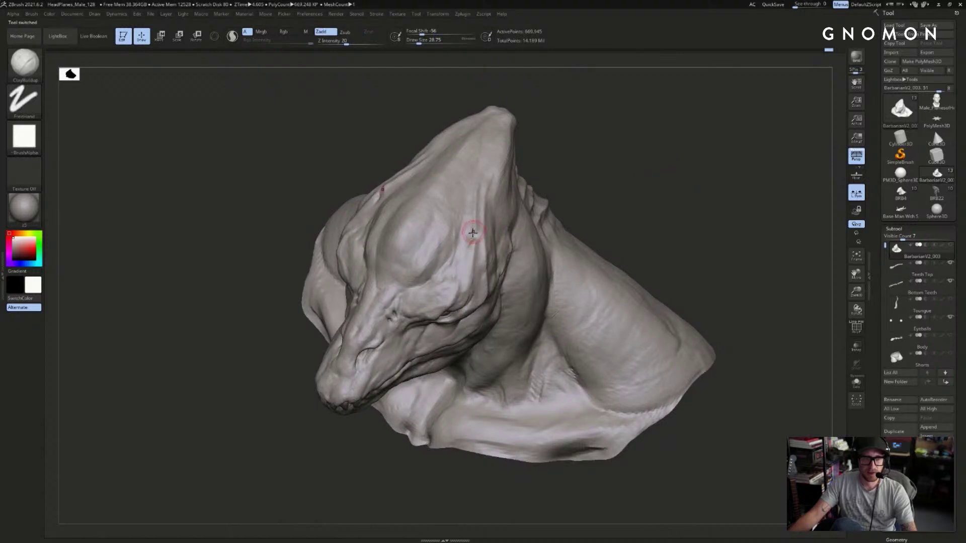
left_click_drag(469, 236, 472, 230)
left_click_drag(474, 196, 472, 222, "shift")
left_click_drag(659, 132, 593, 141)
- Carve fine creases up the side of the crest above the eye with the DamStandard brush at draw size about 26
key("b")
key("d")
key("s")
right_click_drag(626, 140, 474, 222)
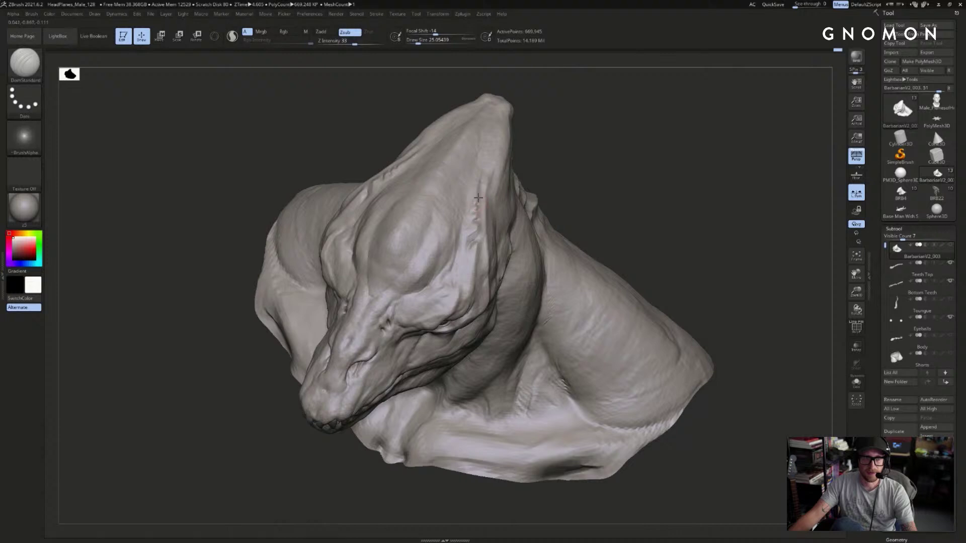
right_click_drag(481, 171, 479, 187)
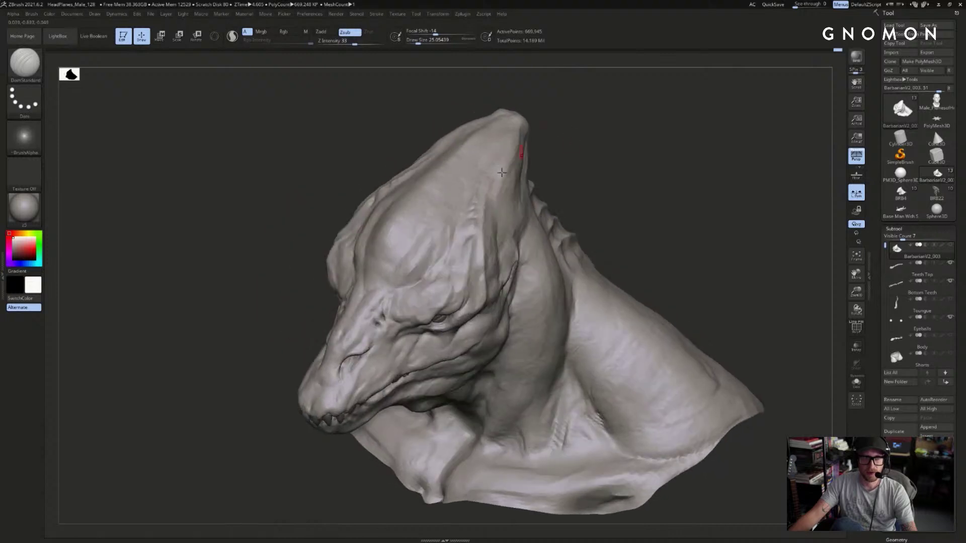
mouse_move(587, 133)
right_mouse_down()
mouse_move(495, 175)
mouse_move(511, 160)
mouse_move(511, 203)
right_mouse_up()
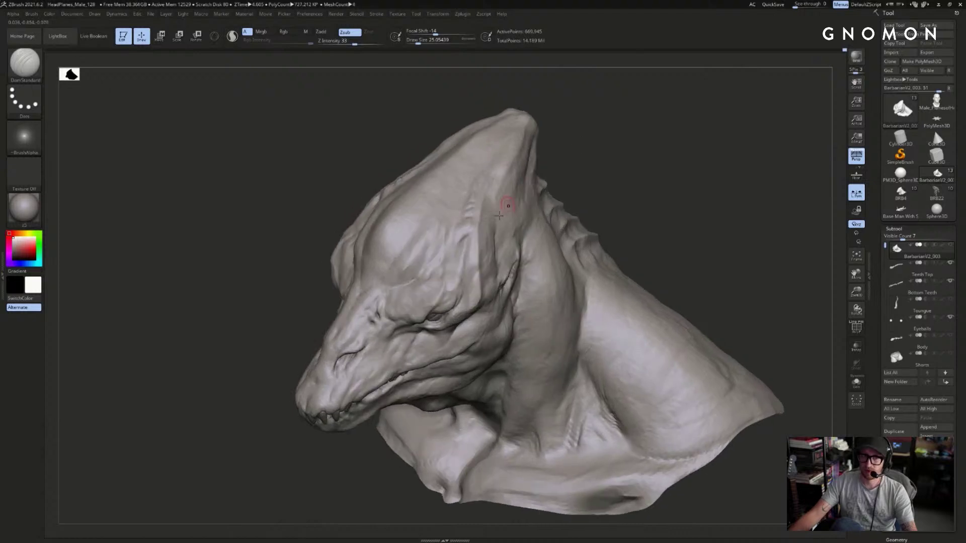
- Deepen the crease line running from the temple up the crest with the DamStandard brush at draw size about 35
key("b")
key("c")
key("b")
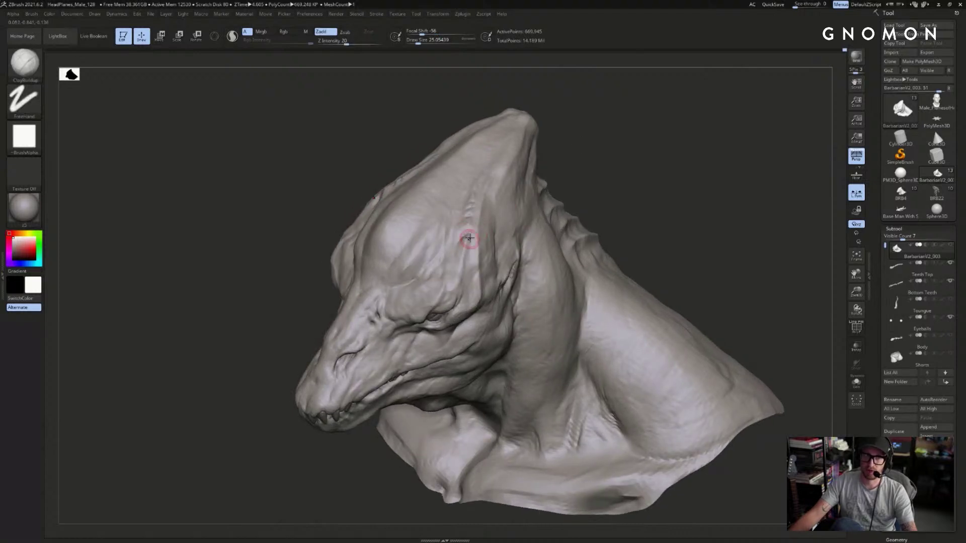
key("b")
key("d")
key("s")
right_click_drag(470, 240, 574, 179)
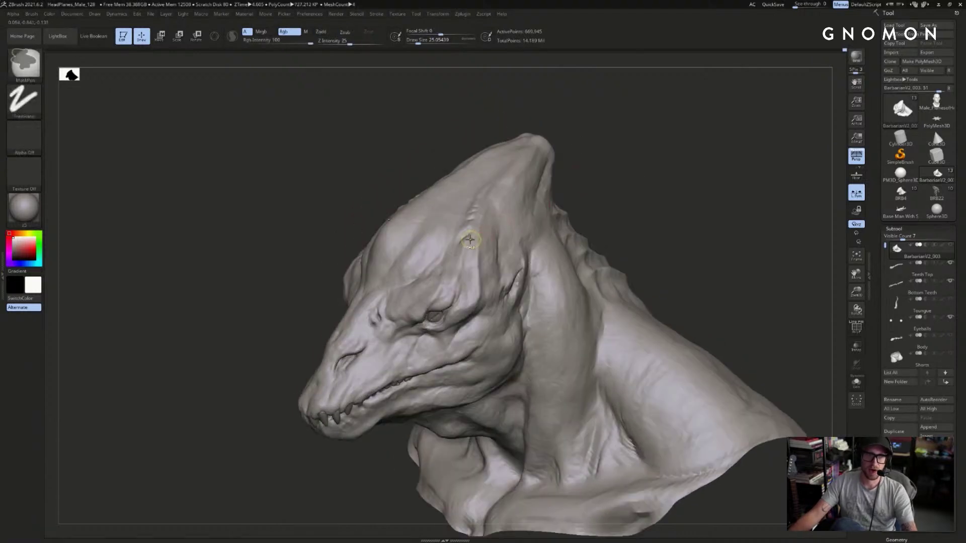
right_click_drag(515, 216, 498, 248)
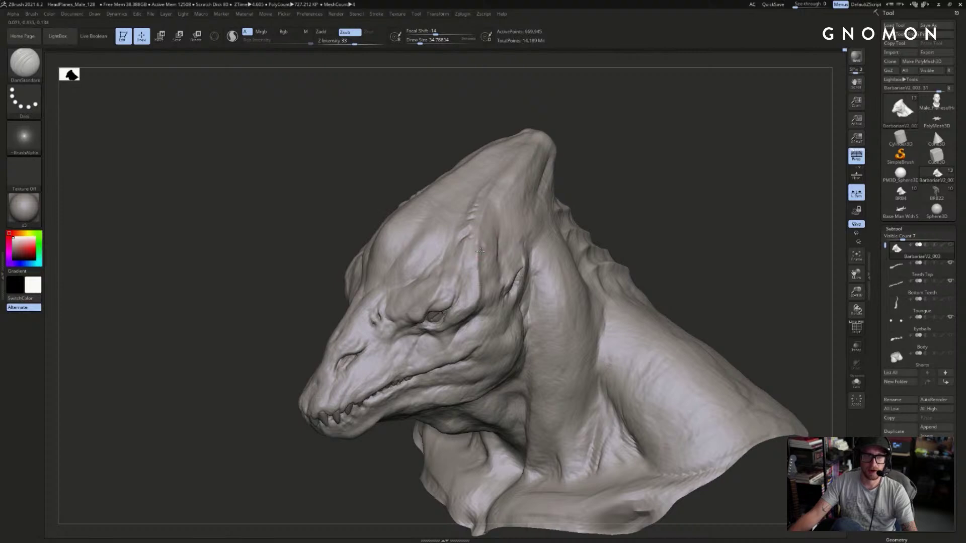
mouse_move(481, 231)
right_mouse_down()
mouse_move(590, 161)
mouse_move(481, 225)
right_mouse_up()
mouse_move(581, 186)
right_mouse_down()
mouse_move(630, 165)
mouse_move(566, 195)
right_mouse_up()
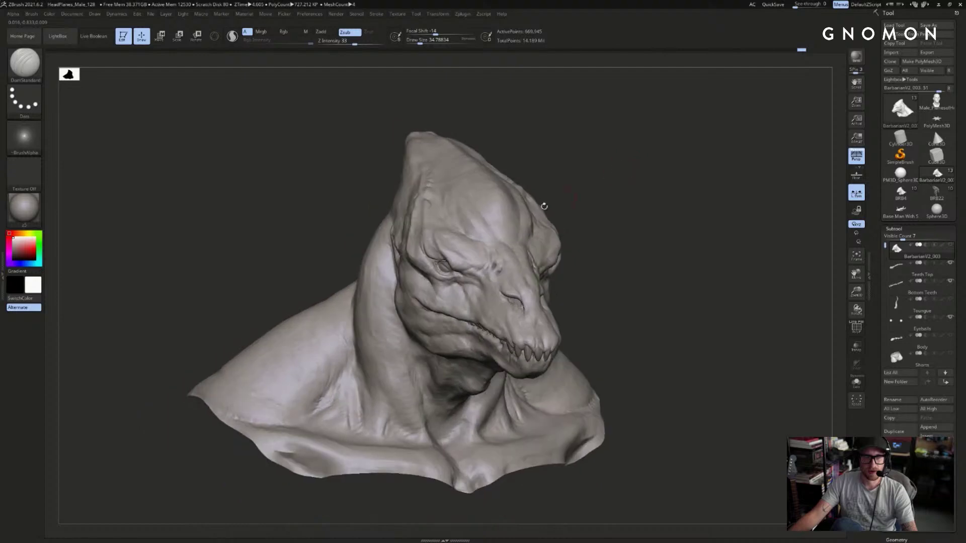
- Carve broader creases around the eye and cheek with DamStandard at draw size about 49 and smooth them
key("bracketright")
mouse_move(470, 259)
left_mouse_down()
mouse_move(439, 284)
mouse_move(435, 307)
left_mouse_up()
mouse_move(442, 278)
left_mouse_down("shift")
mouse_move(449, 294)
mouse_move(433, 327)
left_mouse_up("shift")
key("bracketleft")
right_click_drag(458, 286, 700, 157)
right_click_drag(761, 179, 738, 179)
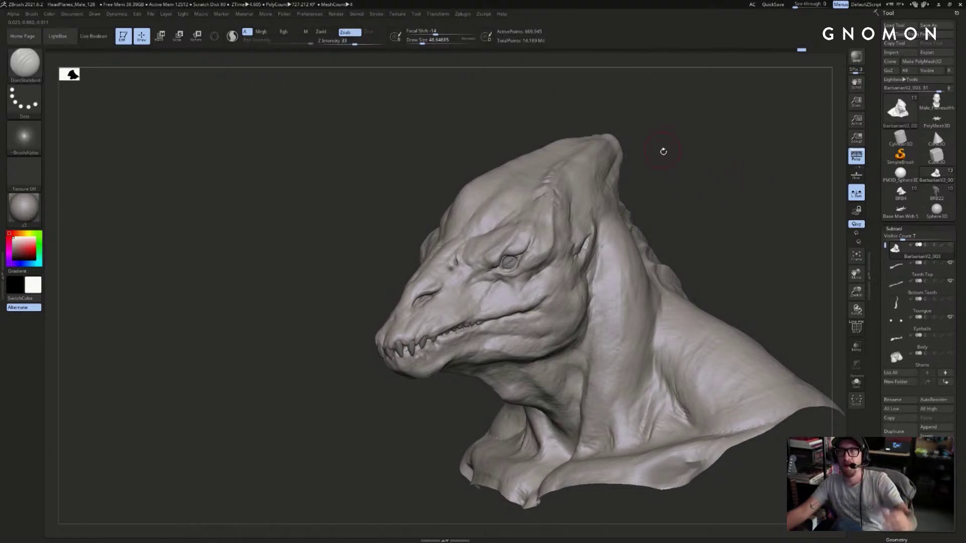
- Show the full figure and review the head and nape in proportion to the cloaked body
mouse_move(731, 151)
right_mouse_down()
mouse_move(748, 179)
mouse_move(727, 164)
mouse_move(683, 239)
right_mouse_up()
left_click(656, 211)
key("f")
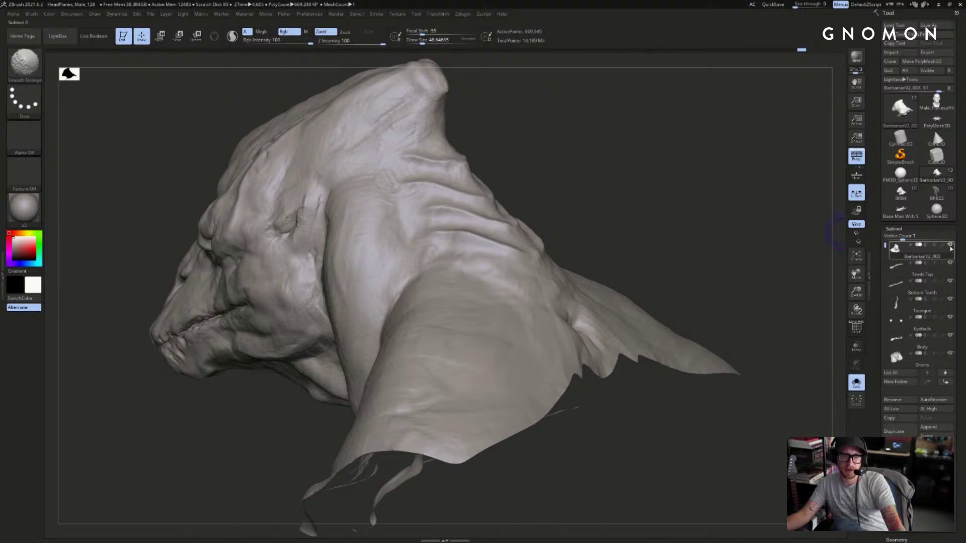
left_click(772, 217)
right_click_drag(764, 211, 781, 175, "ctrl")
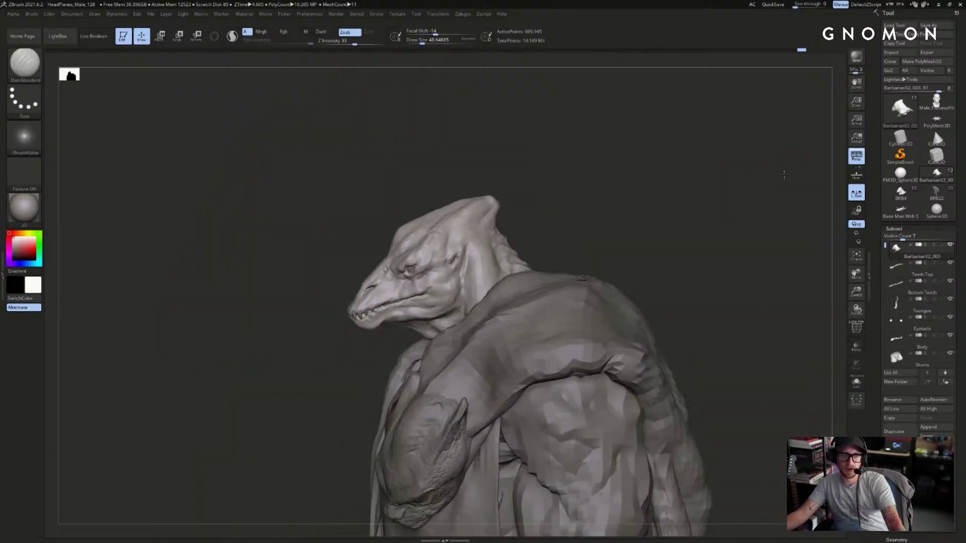
right_click_drag(765, 217, 764, 194)
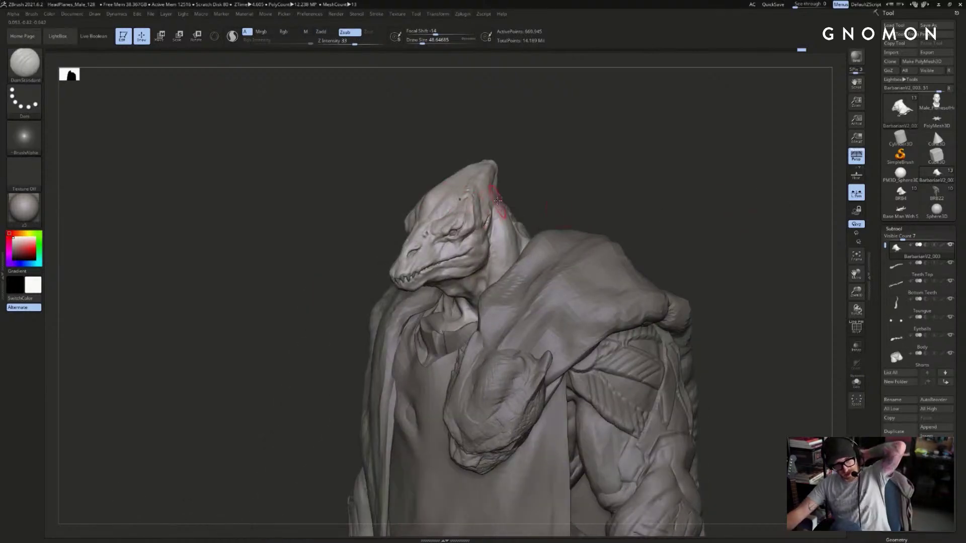
- Hide the body parts, show only the head, top and bottom teeth and eyeballs, and make BarbarianV2_003 the active subtool
left_click(950, 246)
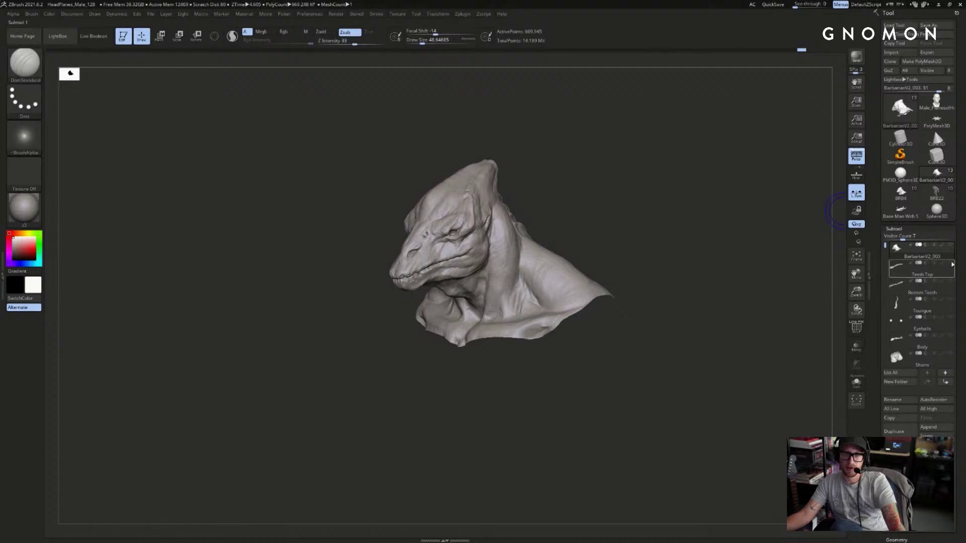
left_click(951, 264)
left_click(950, 284)
left_click(951, 319)
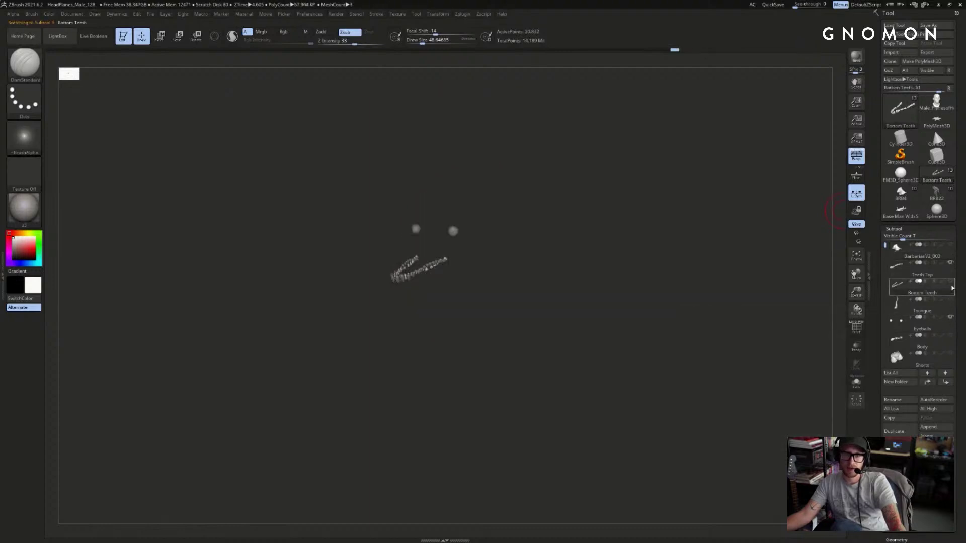
left_click(910, 250)
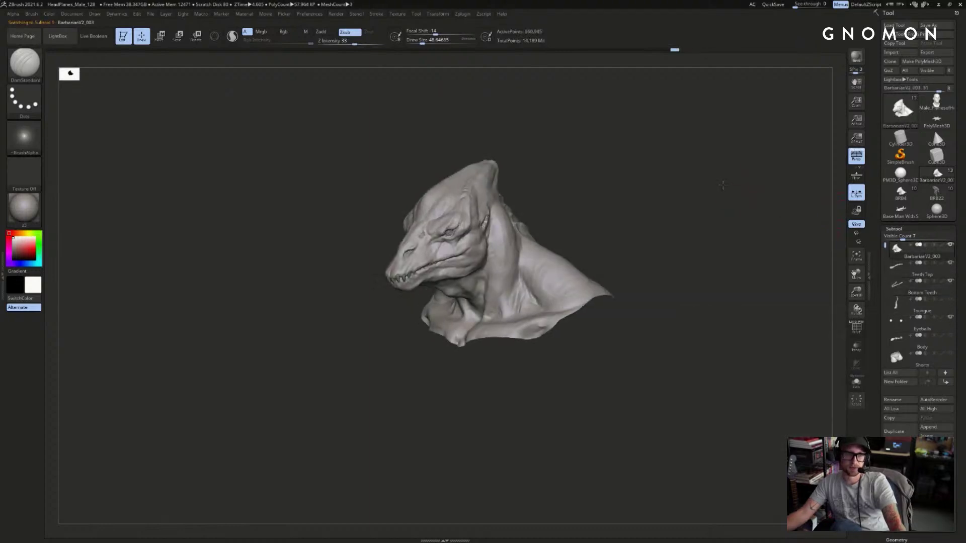
- Build up the upper nape folds behind the crest with the ClayBuildup brush at draw size about 80
key("f")
mouse_move(717, 183)
left_mouse_down("alt")
mouse_move(785, 176)
mouse_move(609, 203)
mouse_move(578, 217)
left_mouse_up("alt")
key("b")
key("c")
key("b")
mouse_move(668, 125)
left_mouse_down()
mouse_move(686, 119)
mouse_move(632, 180)
left_mouse_up()
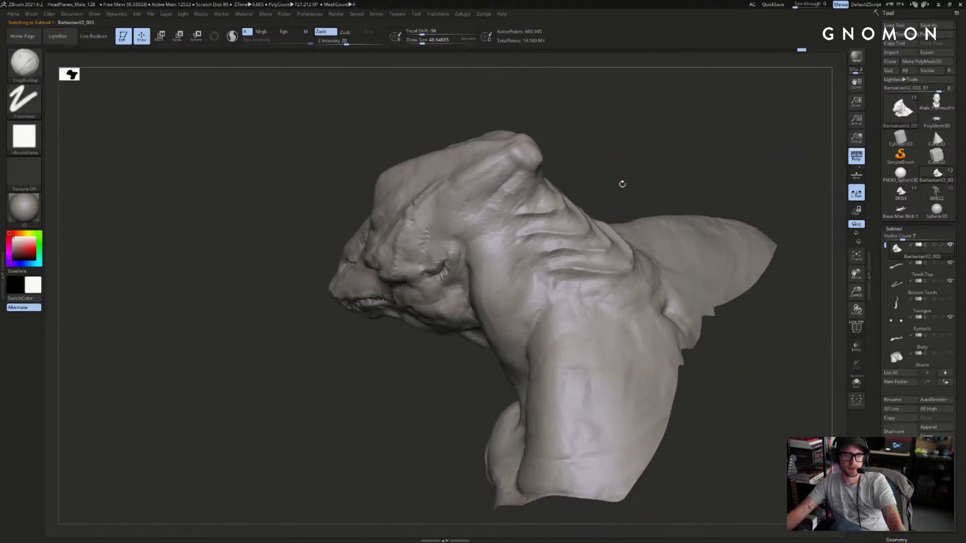
key("s")
left_click_drag(582, 209, 587, 209)
mouse_move(553, 200)
left_mouse_down()
mouse_move(505, 227)
mouse_move(553, 201)
left_mouse_up()
left_click_drag(601, 177, 578, 181)
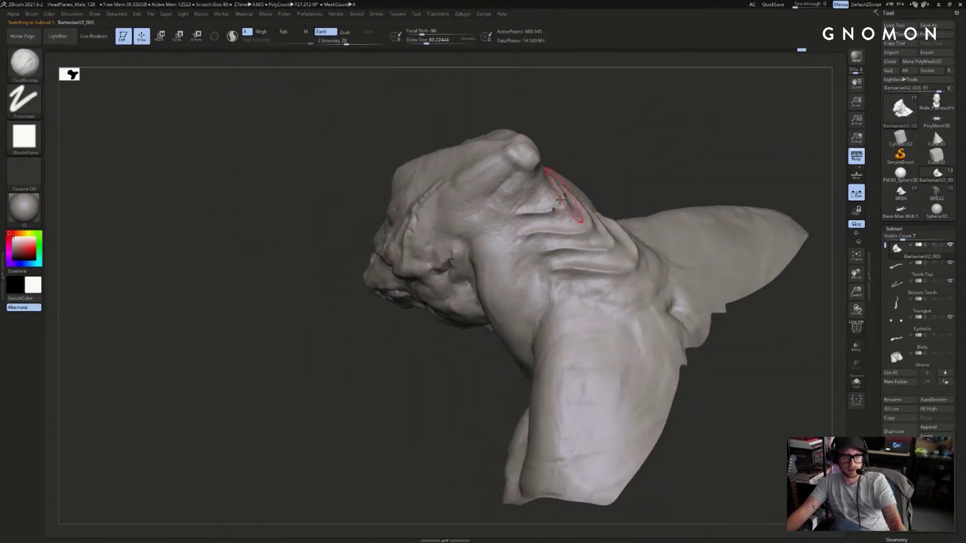
- Add clay across the nape folds at a lower subdivision level with draw size about 68, then go up one level
left_click_drag(614, 143, 624, 147)
left_click_drag(624, 147, 625, 160, "alt")
key("shift+d")
key("shift+d")
left_click_drag(533, 213, 582, 215)
key("d")
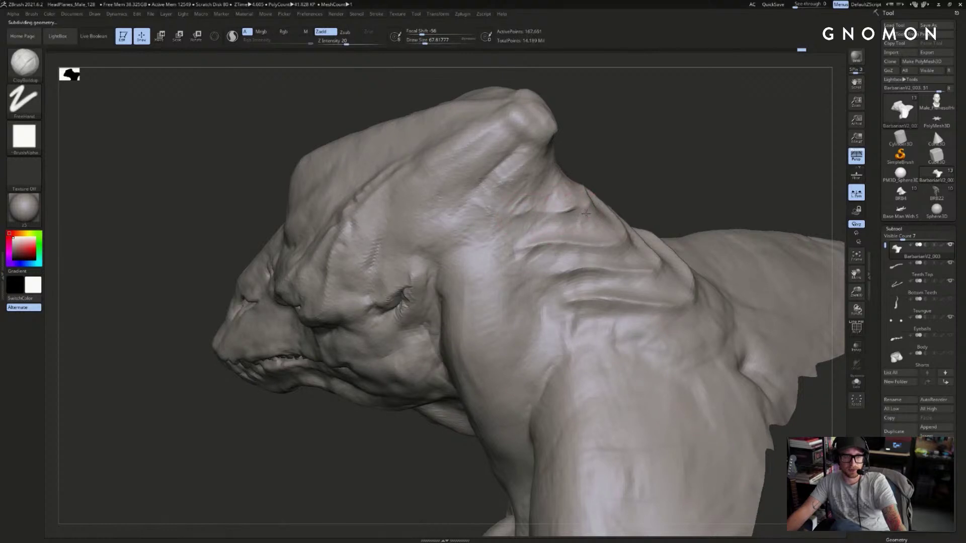
- Shape the ridge tips of the nape folds with ClayBuildup at draw size about 37 and smooth them
left_click_drag(639, 174, 592, 205)
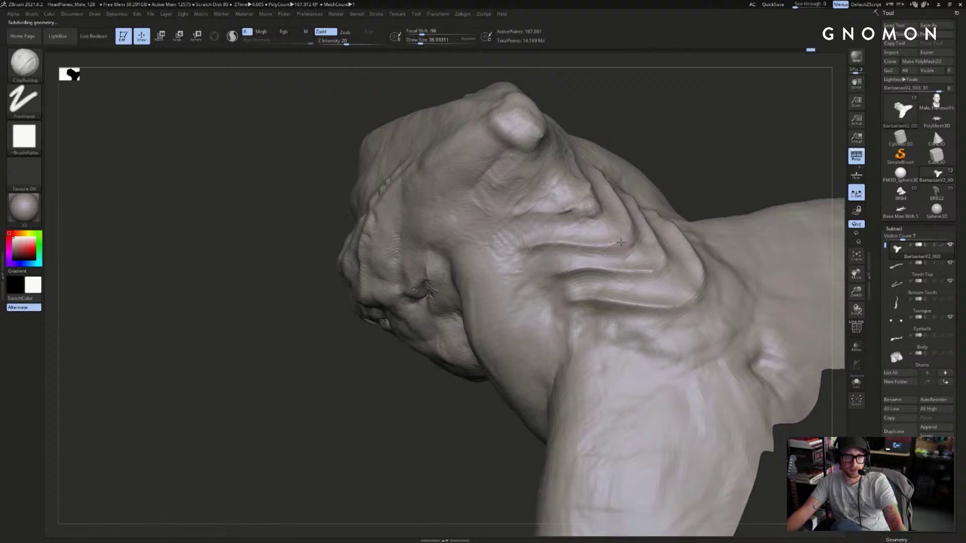
left_click_drag(617, 239, 620, 234, "shift")
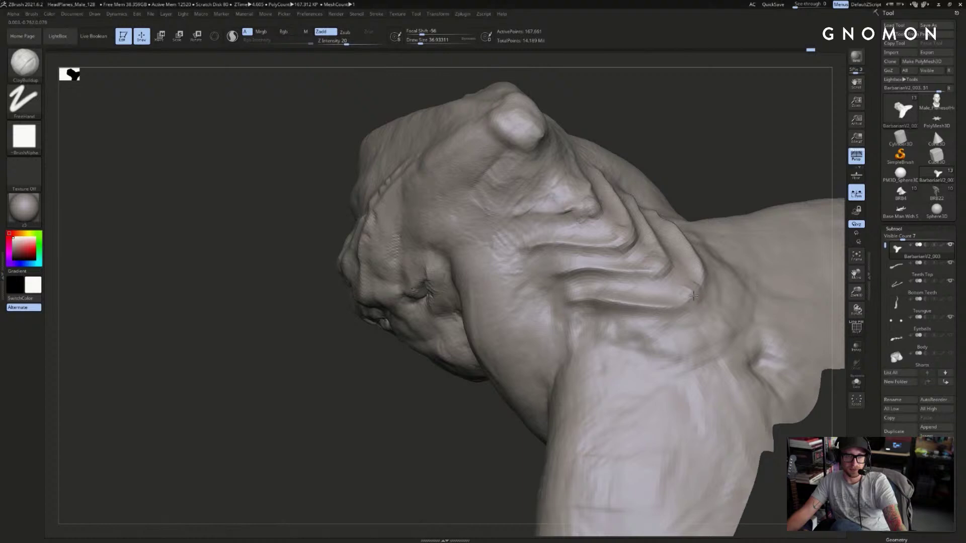
left_click_drag(750, 161, 722, 141, "shift")
left_click_drag(837, 353, 779, 347)
- Carve creases at the base of the nape folds along the spine with DamStandard at draw size about 37, undoing unwanted strokes
key("b")
key("d")
key("s")
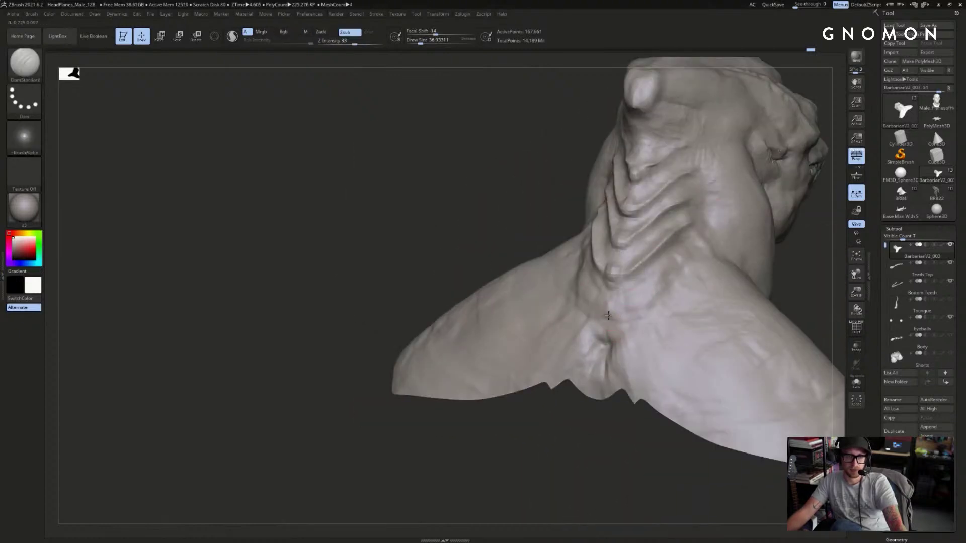
key("ctrl+z")
left_click_drag(611, 315, 626, 310)
mouse_move(780, 256)
left_mouse_down()
mouse_move(769, 265)
mouse_move(662, 190)
mouse_move(691, 250)
left_mouse_up()
key("ctrl+z")
left_click_drag(646, 166, 674, 264)
mouse_move(556, 198)
left_mouse_down()
mouse_move(522, 241)
mouse_move(567, 192)
mouse_move(535, 227)
left_mouse_up()
mouse_move(692, 173)
left_mouse_down()
mouse_move(662, 228)
mouse_move(659, 267)
left_mouse_up()
key("ctrl+z")
- Rework the creases where the nape folds meet the side of the neck with the DamStandard brush
mouse_move(788, 93)
left_mouse_down()
mouse_move(723, 134)
mouse_move(735, 150)
mouse_move(704, 162)
left_mouse_up()
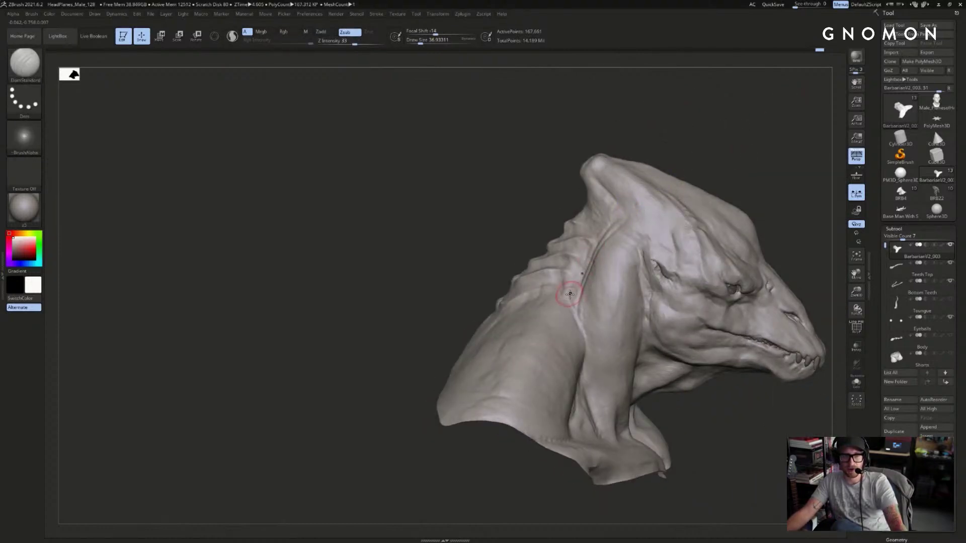
left_click_drag(720, 182, 793, 169)
left_click_drag(712, 132, 742, 196)
key("ctrl+z")
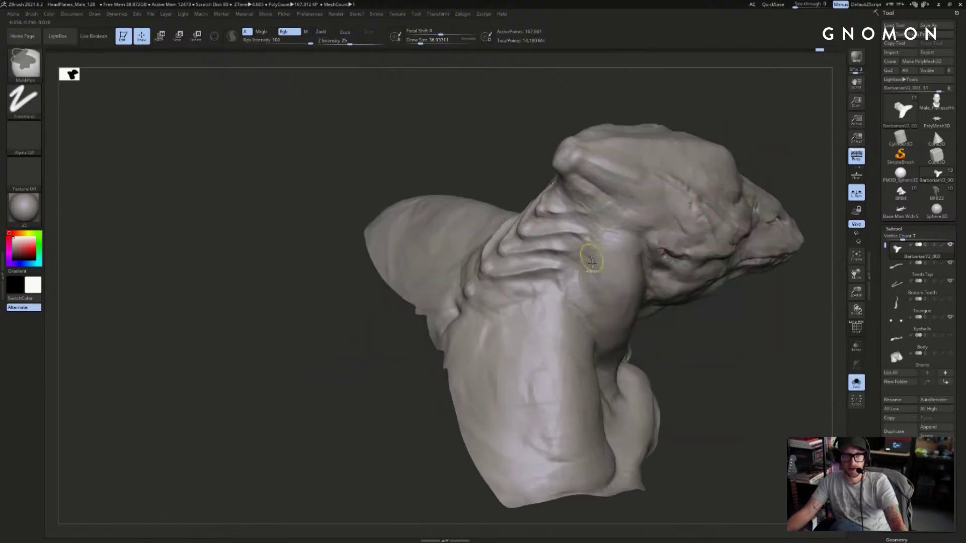
left_click_drag(595, 236, 599, 237)
mouse_move(765, 137)
left_mouse_down()
mouse_move(694, 147)
mouse_move(793, 113)
mouse_move(703, 111)
left_mouse_up()
- Switch to the ClayBuildup brush and compare the ear and side of the head with the BRB4 sculpt
key("b")
key("c")
key("b")
left_click_drag(556, 233, 603, 369, "ctrl")
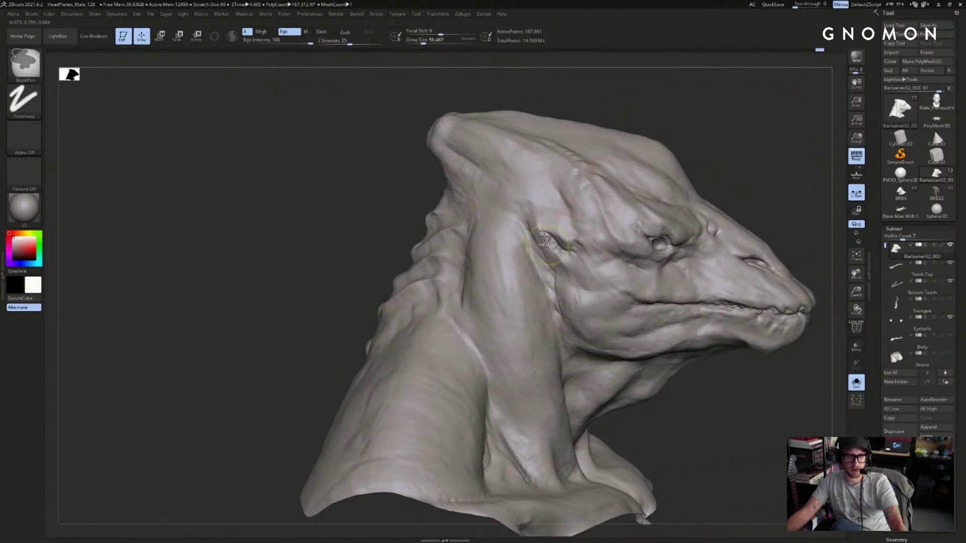
left_click(717, 133, "ctrl")
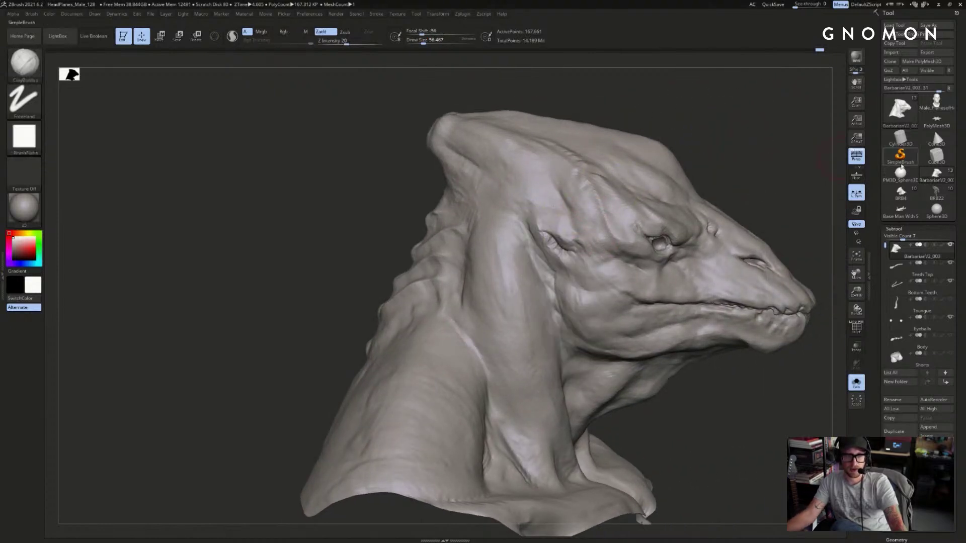
left_click(902, 194)
left_click(937, 176)
- Adjust the volume around the ear opening with the ClayBuildup brush, undoing the first attempt
key("s")
left_click_drag(553, 261, 531, 225)
key("ctrl+z")
key("s")
left_click_drag(551, 258, 549, 257)
mouse_move(785, 138)
left_mouse_down()
mouse_move(683, 150)
mouse_move(713, 158)
mouse_move(703, 190)
left_mouse_up()
- Carve a crease between the ear opening and the neck muscle with DamStandard at draw size about 37
key("b")
key("d")
key("s")
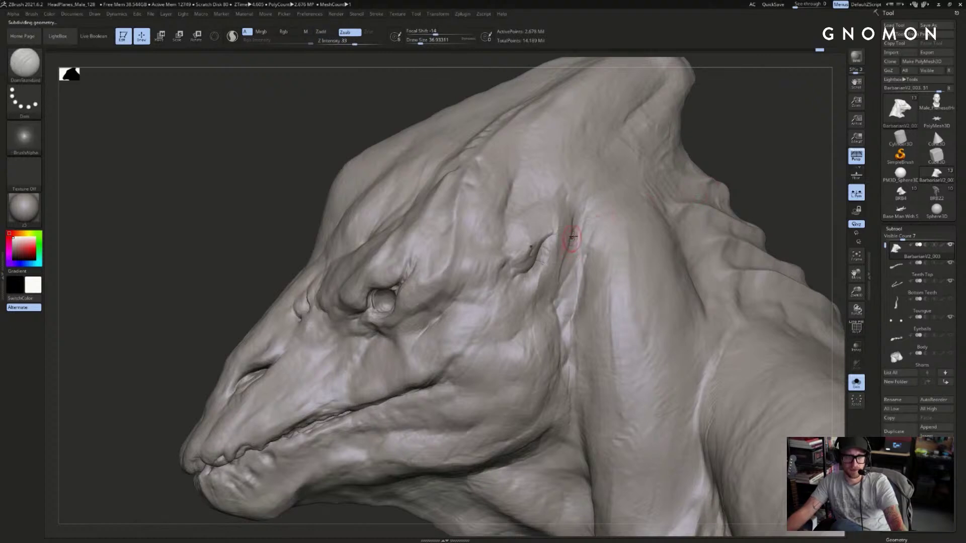
left_click_drag(567, 208, 577, 221)
mouse_move(804, 154)
left_mouse_down()
mouse_move(797, 168)
mouse_move(765, 183)
left_mouse_up()
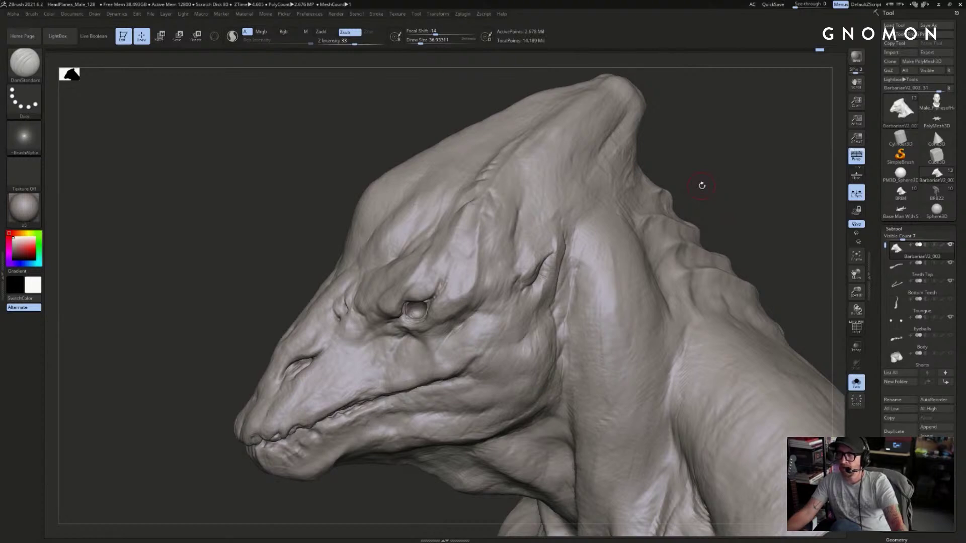
left_click_drag(685, 151, 724, 151)
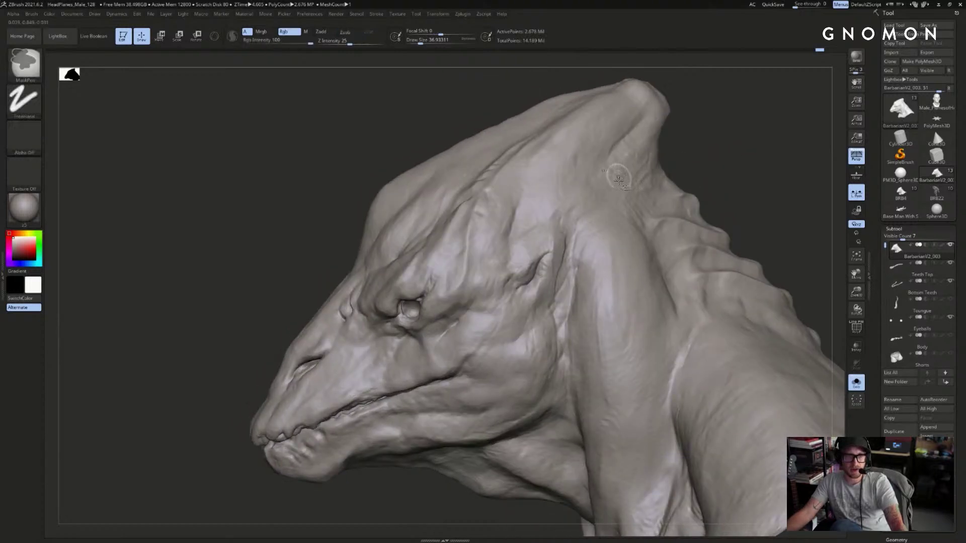
- Choose the standard Smooth brush for smoothing and sharpen the crease behind the ear with DamStandard at draw size about 26
key("b")
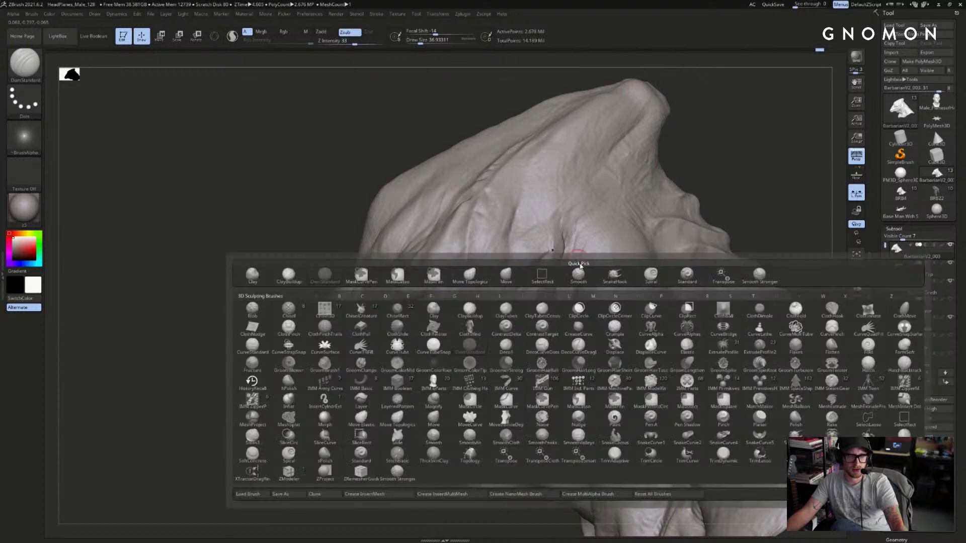
left_click(579, 274)
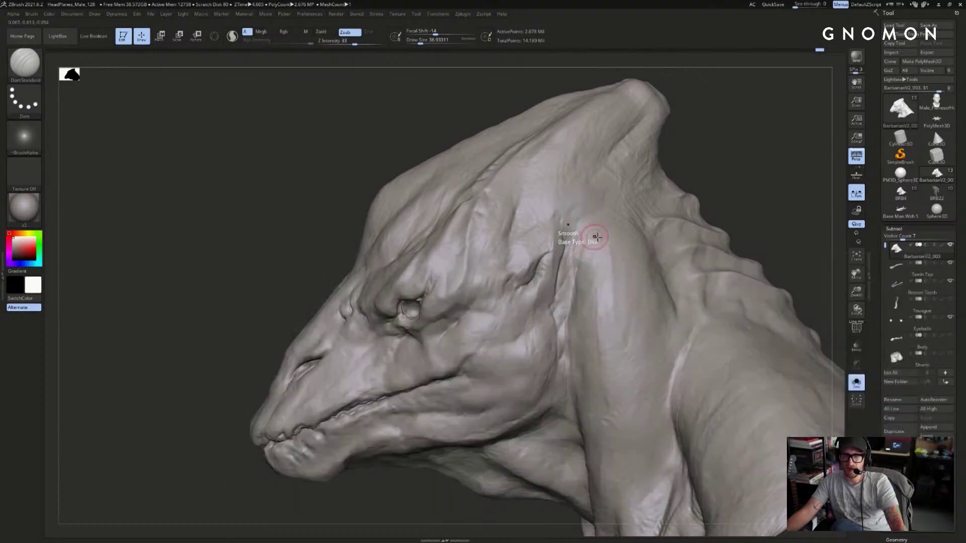
left_click_drag(758, 168, 628, 200)
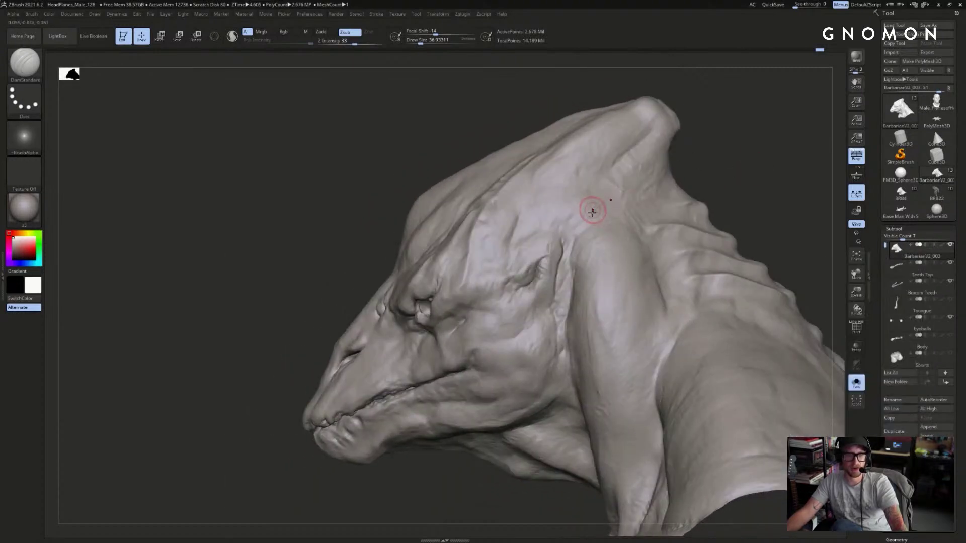
mouse_move(580, 230)
left_mouse_down()
mouse_move(560, 257)
mouse_move(566, 243)
left_mouse_up()
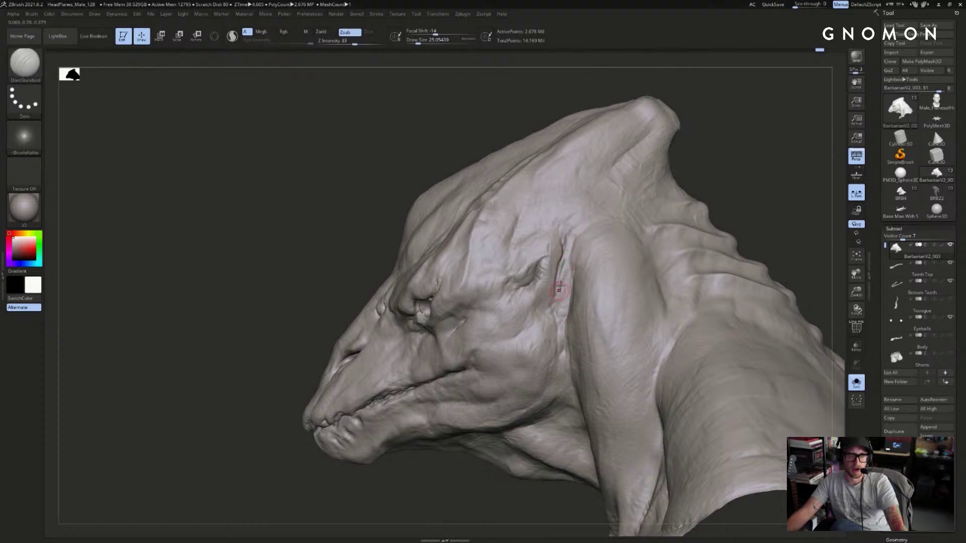
right_click_drag(653, 213, 678, 223)
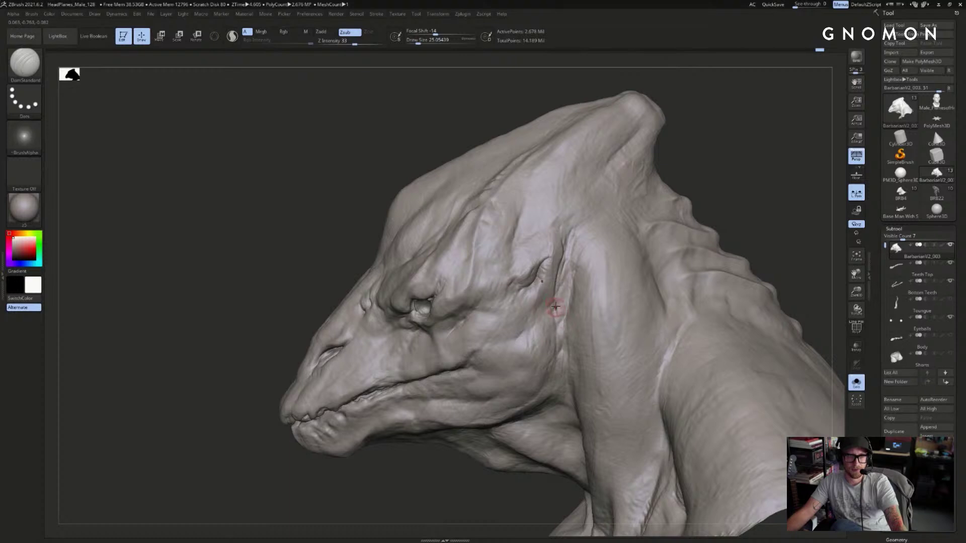
- Build up the surface in front of the ear opening with the ClayBuildup brush, enlarging the draw size to about 56
key("b")
key("c")
key("b")
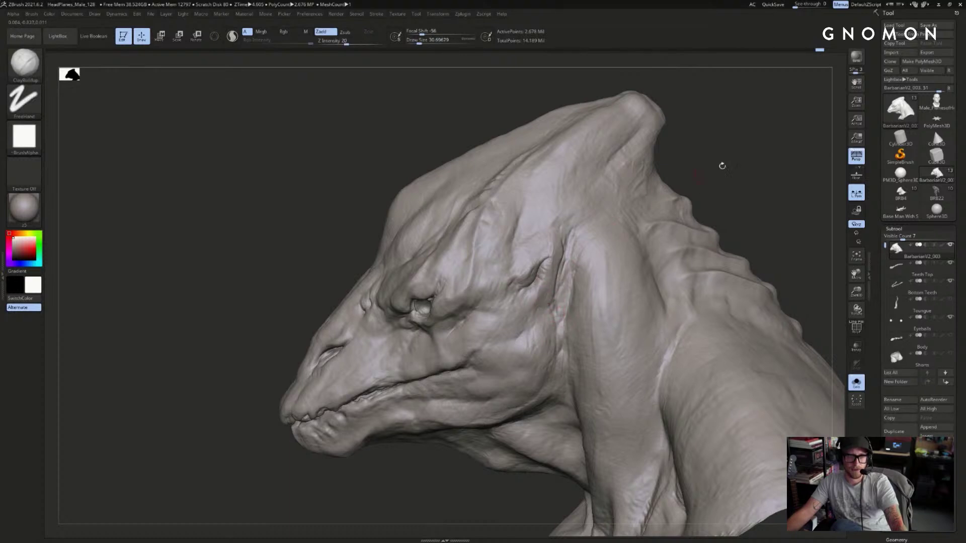
left_click_drag(699, 176, 729, 160)
key("bracketright")
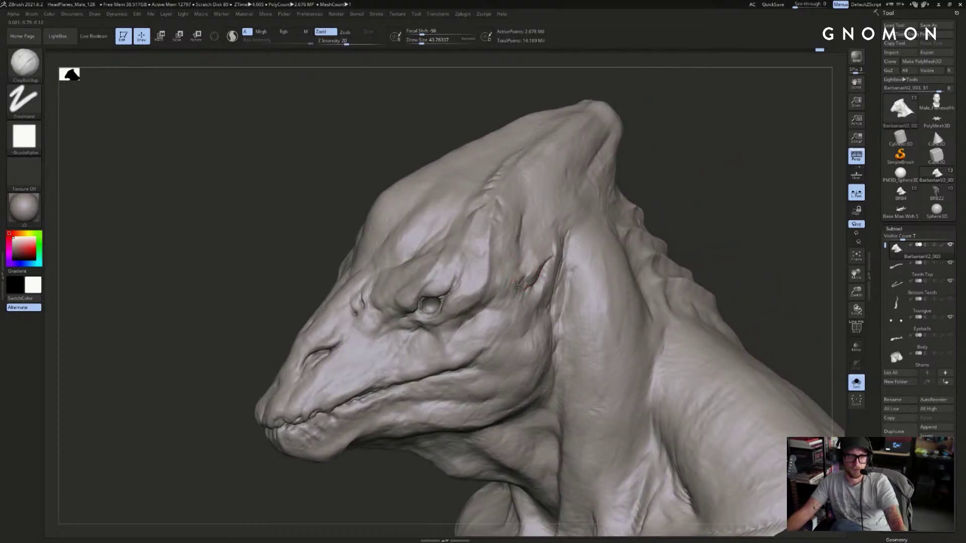
key("bracketright")
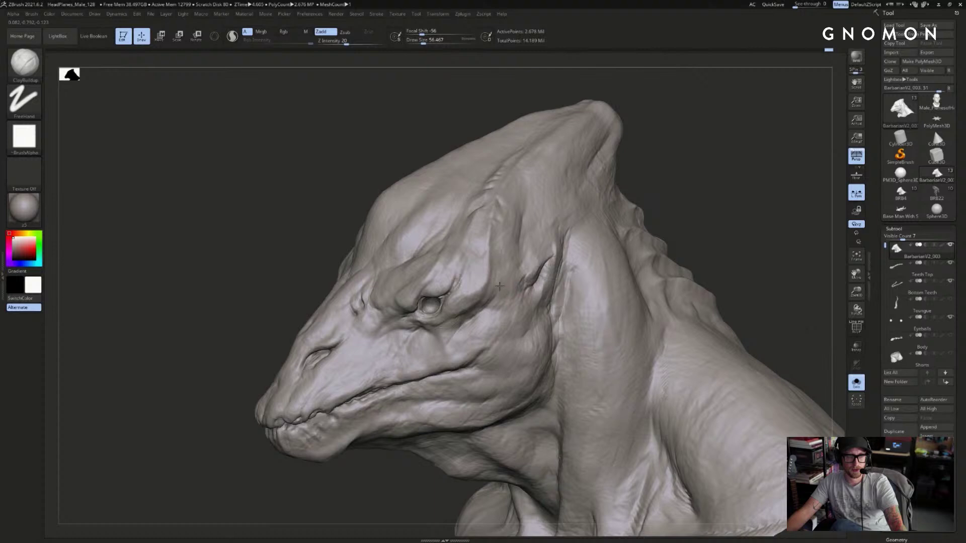
- Build up the surface between the eye and the ear opening with the ClayBuildup brush at draw size about 22
left_click_drag(708, 175, 724, 178)
key("s")
left_click_drag(705, 182, 703, 182)
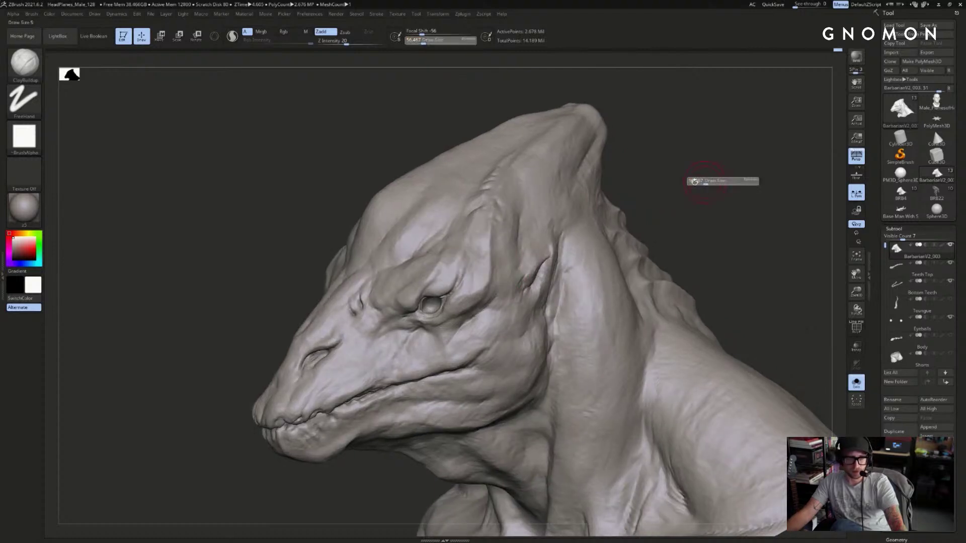
key("s")
left_click_drag(497, 294, 494, 294)
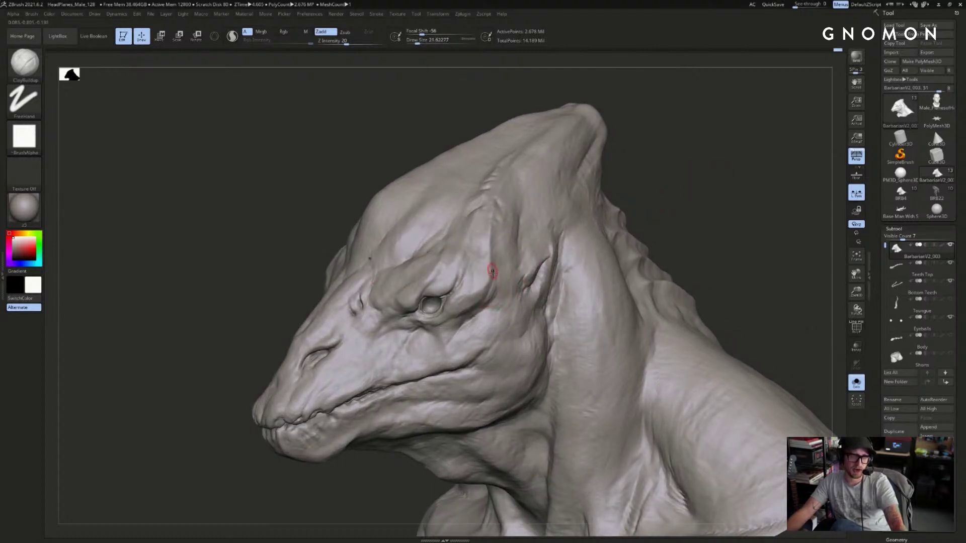
left_click_drag(670, 187, 694, 190)
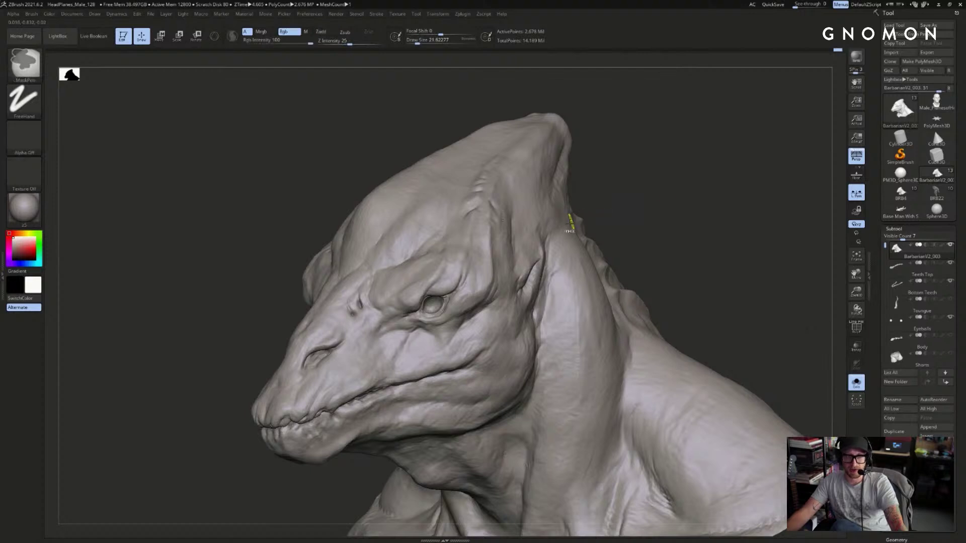
left_click_drag(639, 213, 616, 221)
left_click_drag(490, 302, 489, 301)
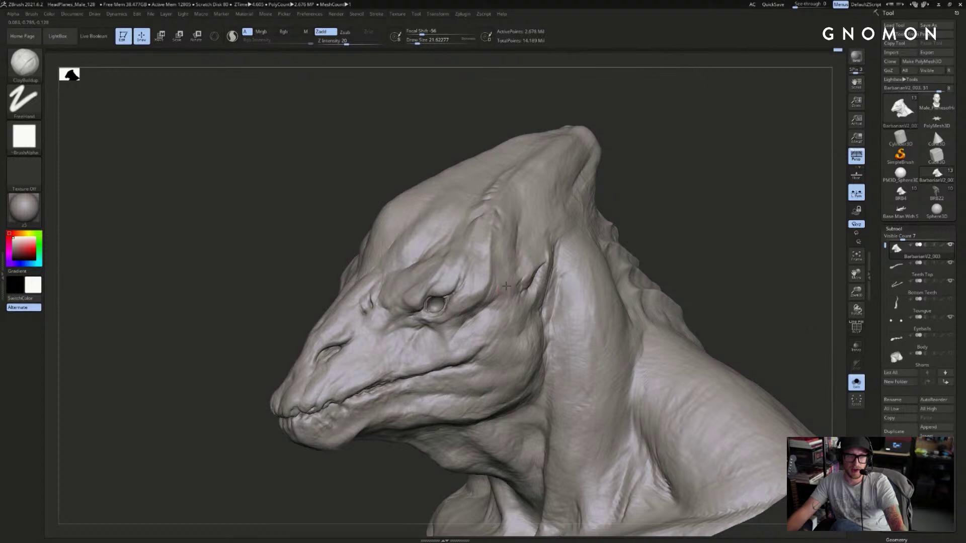
mouse_move(669, 211)
left_mouse_down()
mouse_move(786, 154)
mouse_move(772, 185)
left_mouse_up()
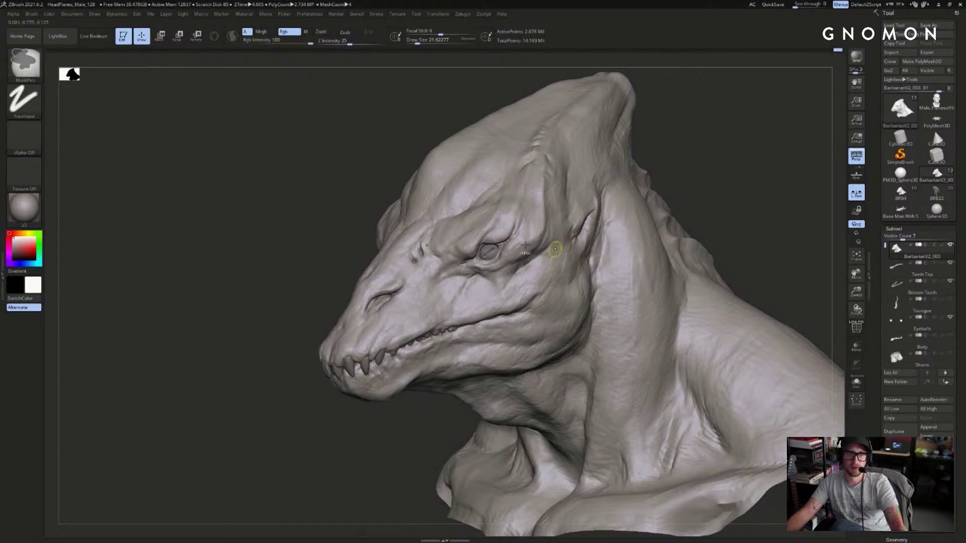
- Carve fine wrinkles at the outer corner of the eye with DamStandard at draw size about 14
left_click_drag(745, 133, 729, 168, "alt")
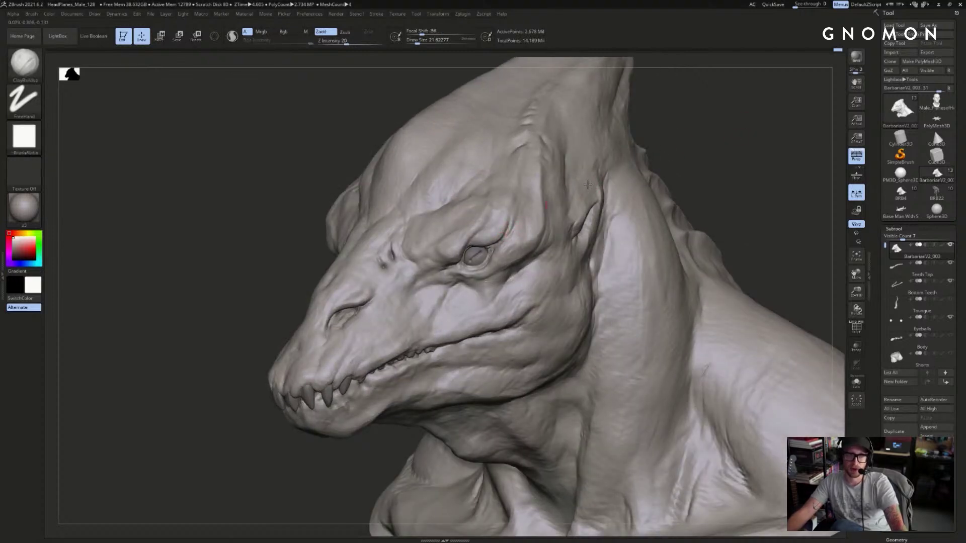
left_click_drag(522, 224, 686, 157, "alt")
key("b")
key("d")
key("s")
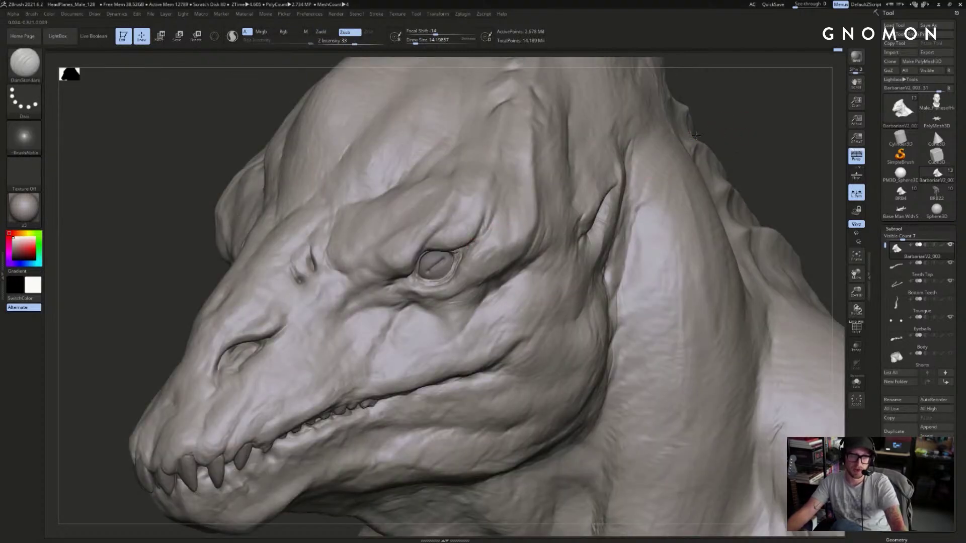
left_click_drag(754, 129, 516, 240)
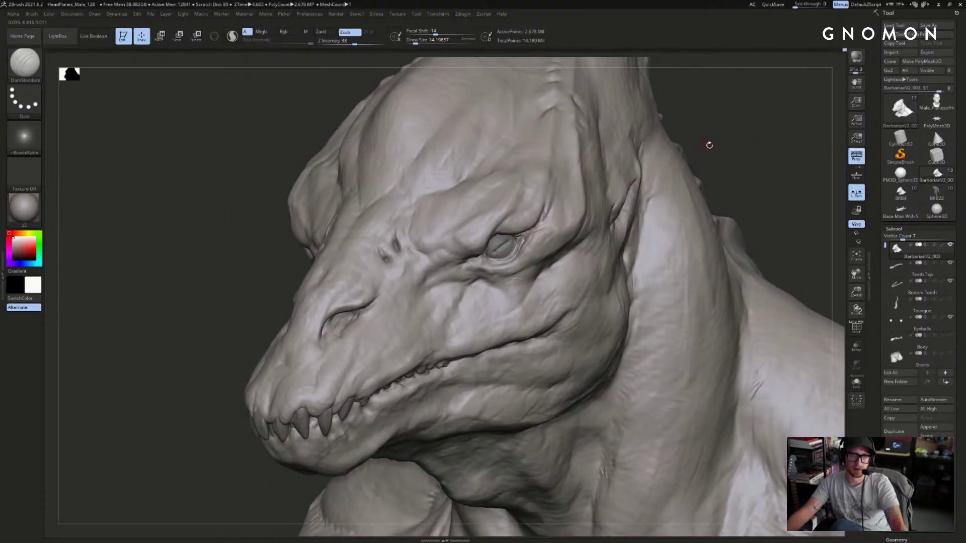
mouse_move(740, 132)
left_mouse_down()
mouse_move(750, 127)
mouse_move(567, 211)
left_mouse_up()
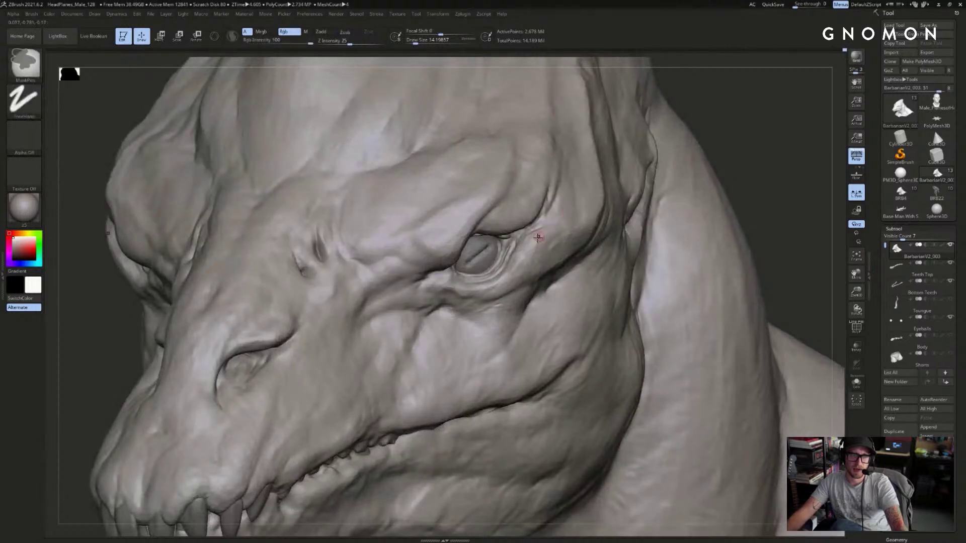
left_click_drag(667, 154, 546, 235)
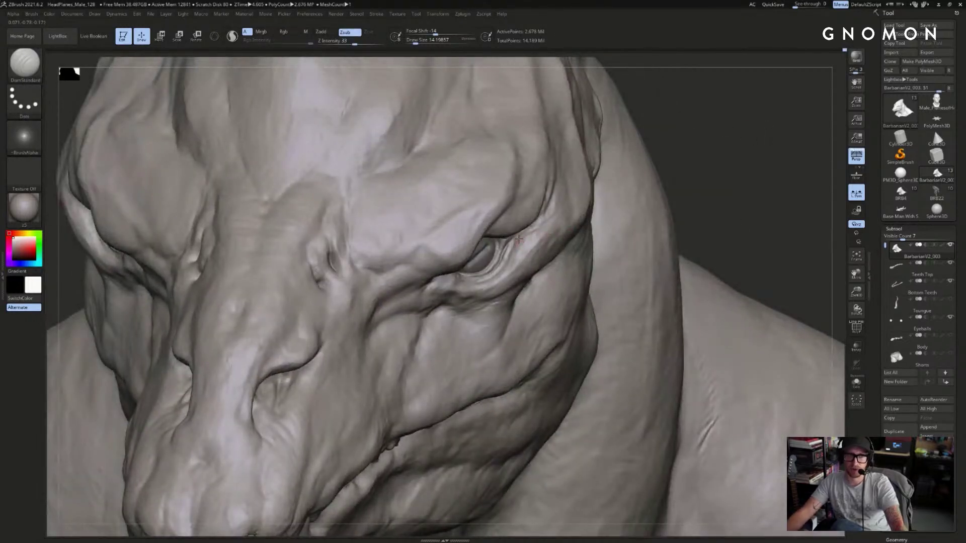
mouse_move(761, 157)
left_mouse_down()
mouse_move(761, 146)
mouse_move(671, 164)
mouse_move(552, 221)
left_mouse_up()
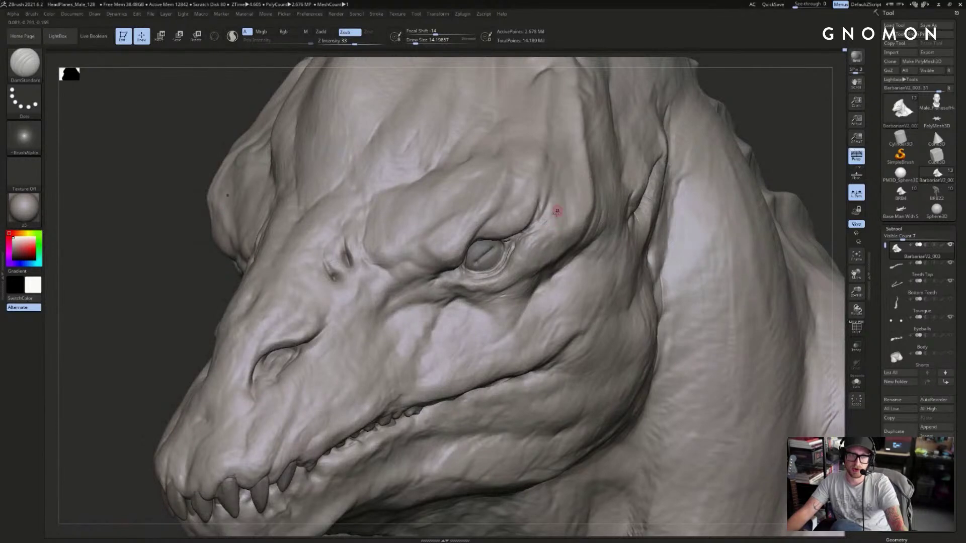
- Deepen the crease between the brow and the outer eye corner with DamStandard at draw size about 19
key("bracketright")
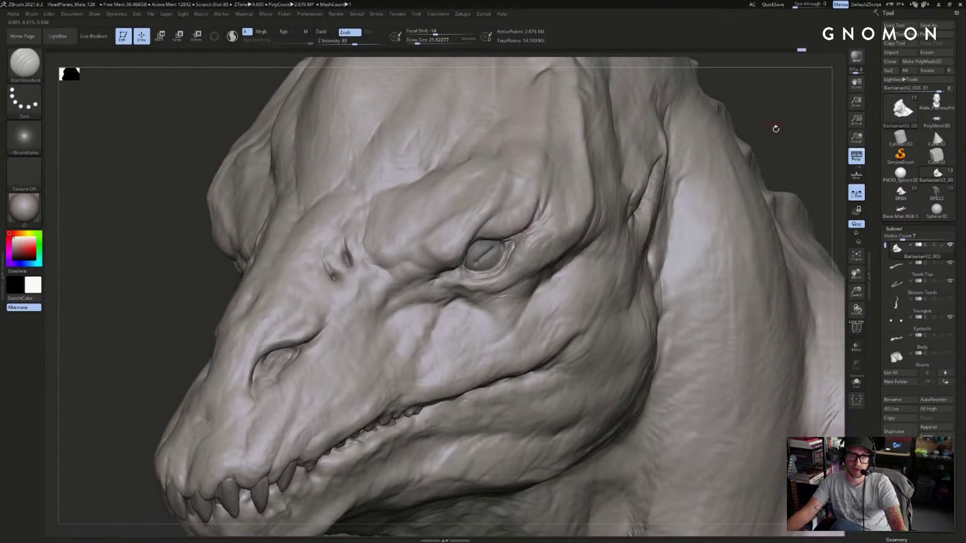
left_click_drag(771, 125, 728, 133)
mouse_move(237, 265)
left_mouse_down()
mouse_move(225, 257)
mouse_move(357, 239)
left_mouse_up()
mouse_move(742, 128)
left_mouse_down()
mouse_move(589, 214)
mouse_move(551, 220)
left_mouse_up()
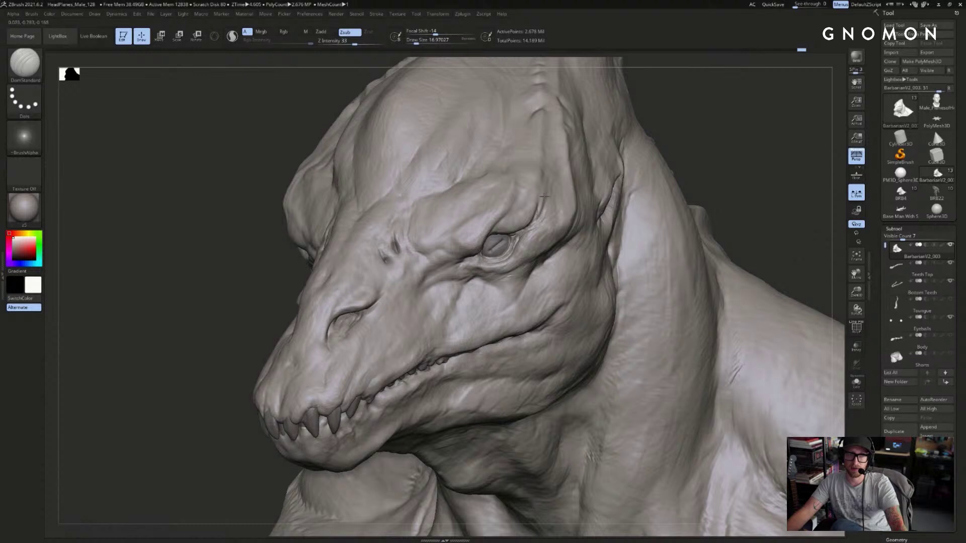
left_click_drag(718, 129, 545, 201)
- Add volume to the skin folds around the outer eye corner with ClayBuildup, using draw sizes of about 11 to 14
key("b")
key("c")
key("b")
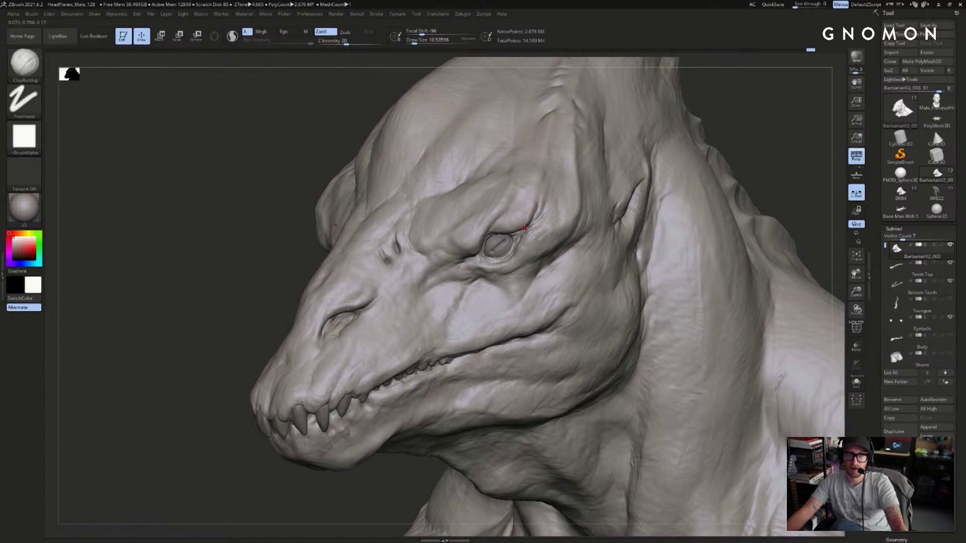
left_click_drag(767, 129, 666, 166)
mouse_move(778, 129)
left_mouse_down()
mouse_move(789, 128)
mouse_move(760, 136)
left_mouse_up()
key("ctrl")
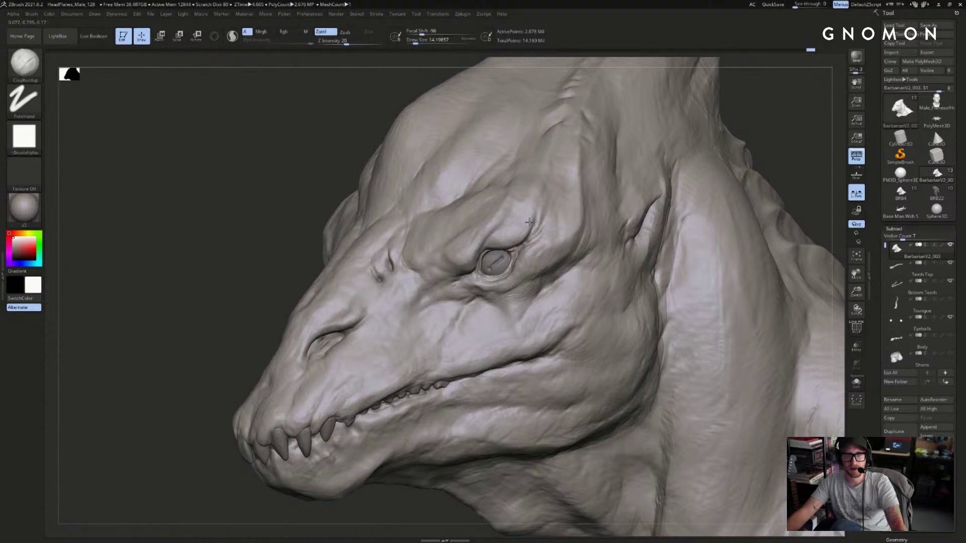
- Build up the nape folds where they meet the shoulder with ClayBuildup, enlarging the draw size to about 62
mouse_move(804, 143)
left_mouse_down()
mouse_move(720, 112)
mouse_move(749, 150)
mouse_move(684, 146)
mouse_move(618, 196)
left_mouse_up()
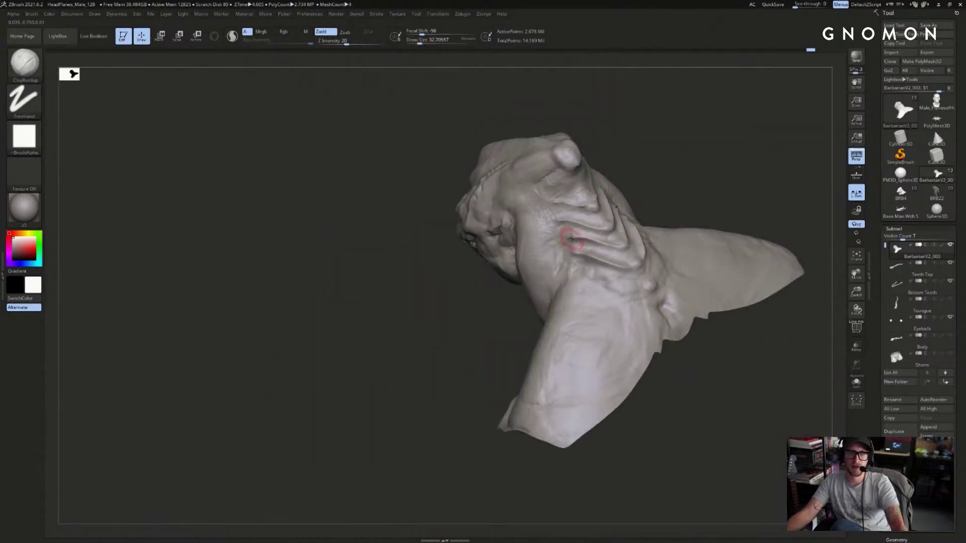
mouse_move(695, 168)
left_mouse_down()
mouse_move(658, 156)
mouse_move(679, 166)
left_mouse_up()
mouse_move(748, 144)
left_mouse_down("alt")
mouse_move(767, 156)
mouse_move(706, 176)
mouse_move(727, 171)
mouse_move(714, 174)
left_mouse_up("alt")
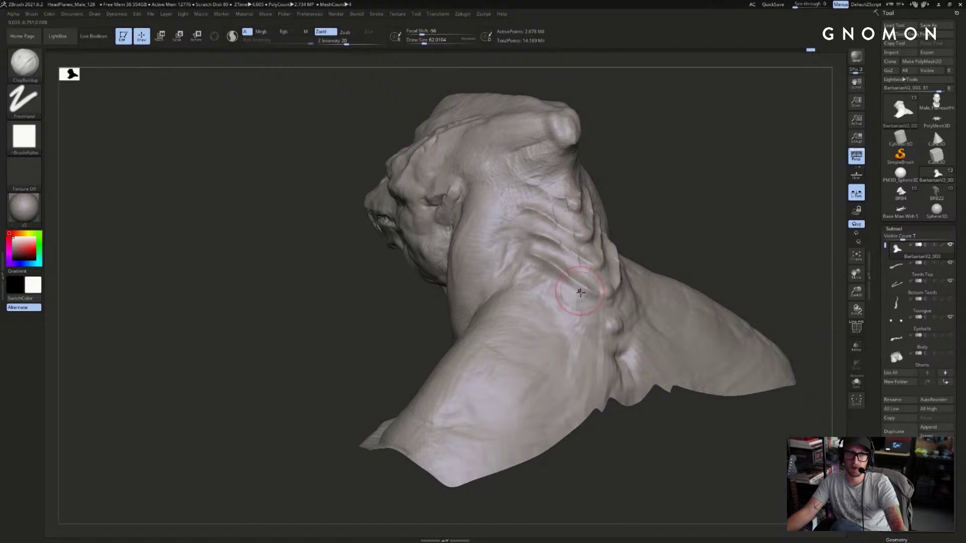
left_click_drag(578, 276, 562, 267)
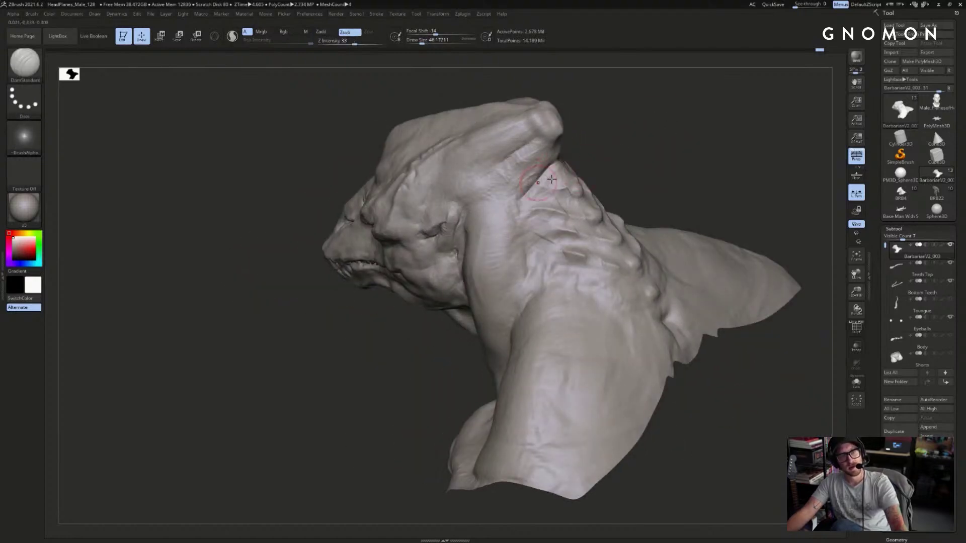
- Carve the crease beneath the back of the crest, where it meets the nape, with the DamStandard brush
left_click_drag(597, 136, 587, 130)
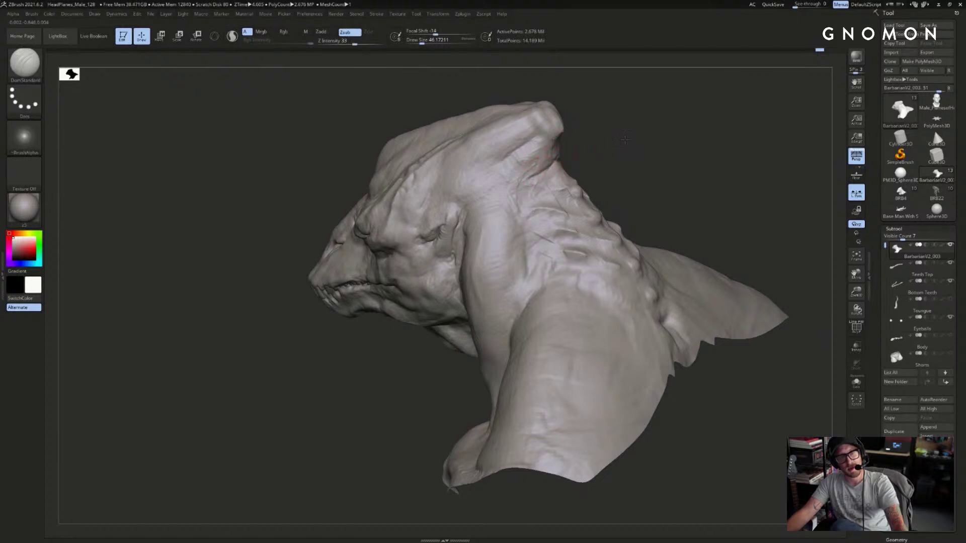
left_click_drag(621, 142, 548, 170)
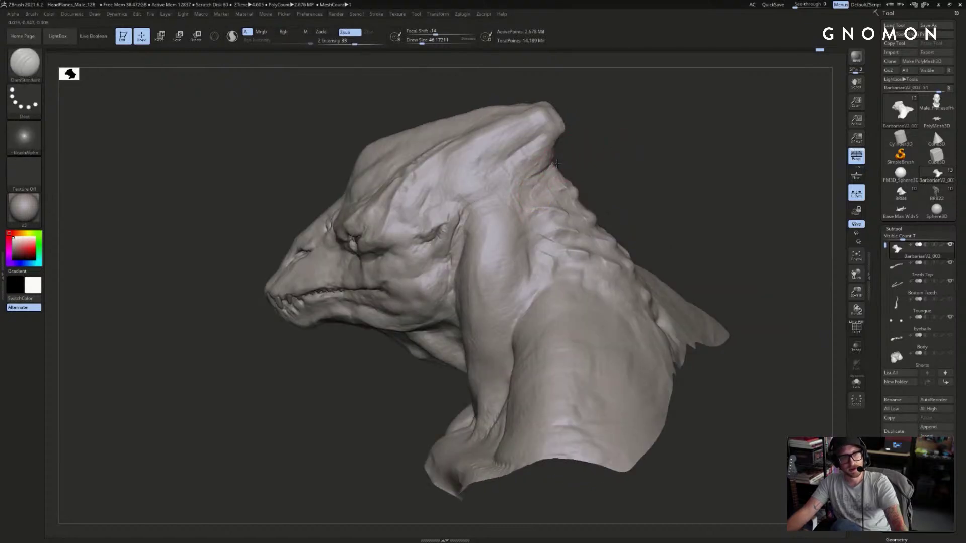
right_click_drag(515, 224, 593, 149)
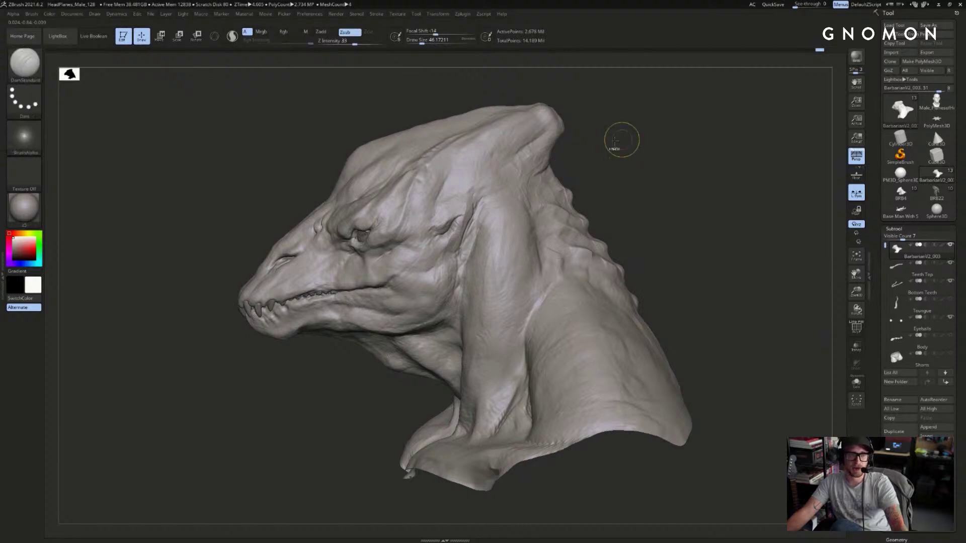
- Build up the top of the neck muscle behind the ear with ClayBuildup, starting at draw size about 80 and reducing it
mouse_move(611, 144)
left_mouse_down()
mouse_move(555, 159)
mouse_move(659, 139)
mouse_move(646, 166)
left_mouse_up()
key("b")
key("c")
key("b")
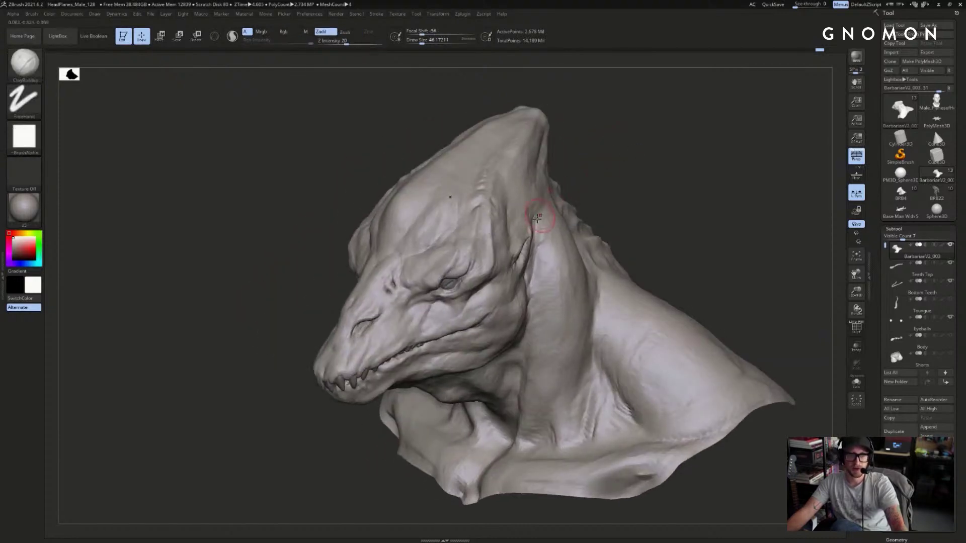
left_click_drag(561, 189, 544, 225)
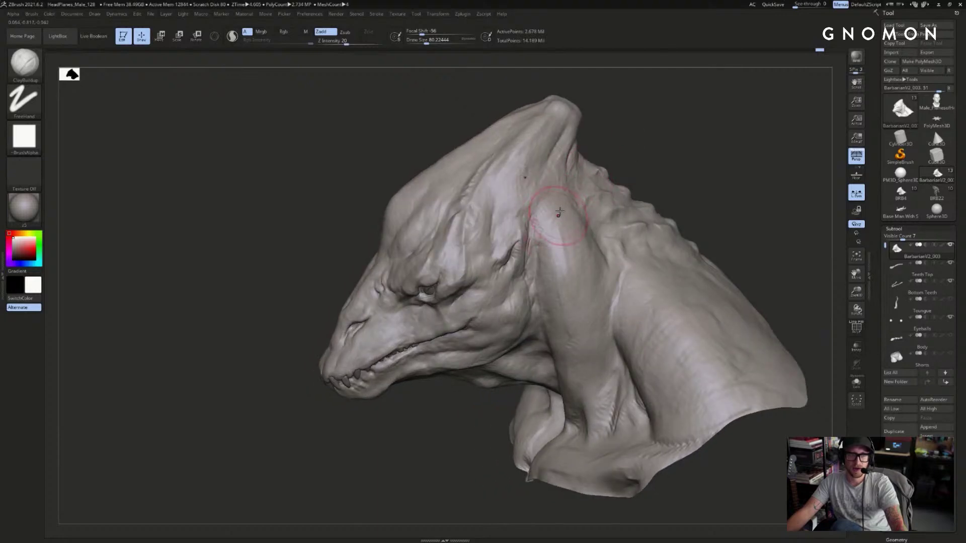
key("[")
left_click_drag(564, 210, 565, 212)
mouse_move(679, 129)
left_mouse_down()
mouse_move(702, 136)
mouse_move(718, 177)
mouse_move(709, 181)
mouse_move(702, 164)
left_mouse_up()
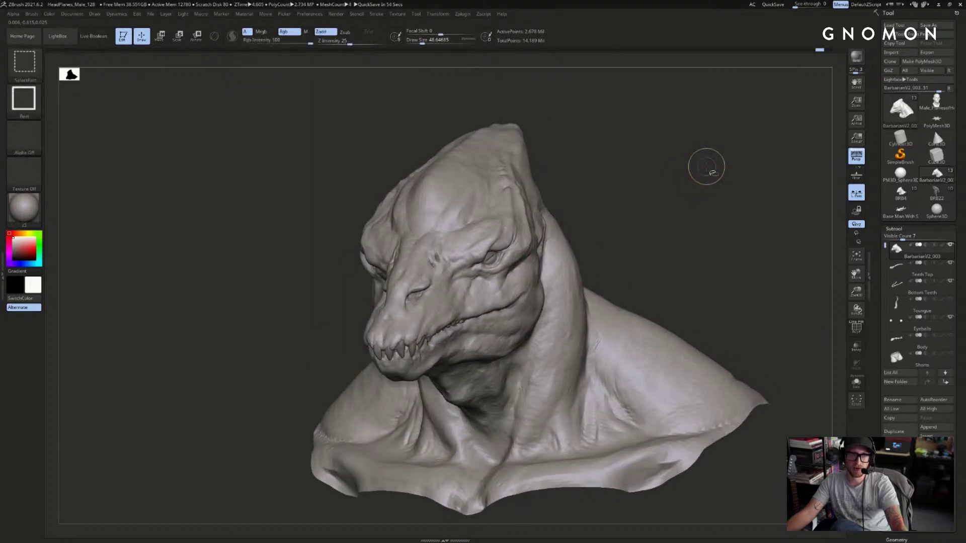
- Reshape the upper neck muscle behind the ear with the Move brush at draw size about 199
mouse_move(707, 161)
left_mouse_down()
mouse_move(675, 166)
mouse_move(696, 155)
left_mouse_up()
key("s")
left_click_drag(576, 225, 594, 225)
key("s")
left_click_drag(543, 246, 557, 248)
key("b")
key("m")
key("v")
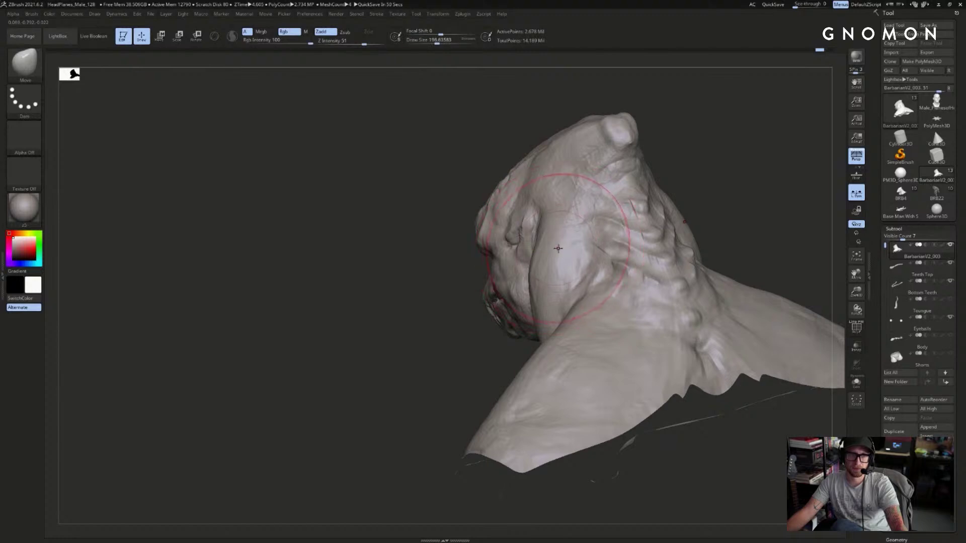
left_click_drag(693, 168, 727, 166)
- Build up the bony bumps along the spine at the tips of the nape folds with ClayBuildup at draw size about 20
key("b")
key("c")
key("b")
key("s")
left_click_drag(648, 199, 626, 199)
mouse_move(751, 166)
left_mouse_down()
mouse_move(673, 189)
mouse_move(663, 226)
mouse_move(596, 215)
left_mouse_up()
key("s")
right_click_drag(598, 220, 631, 243)
key("bracketleft")
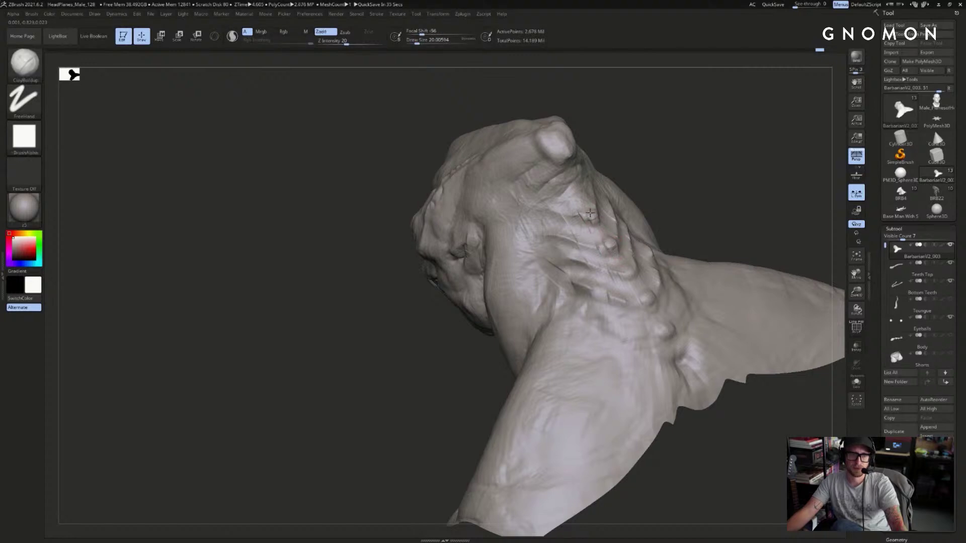
right_click_drag(607, 208, 636, 265)
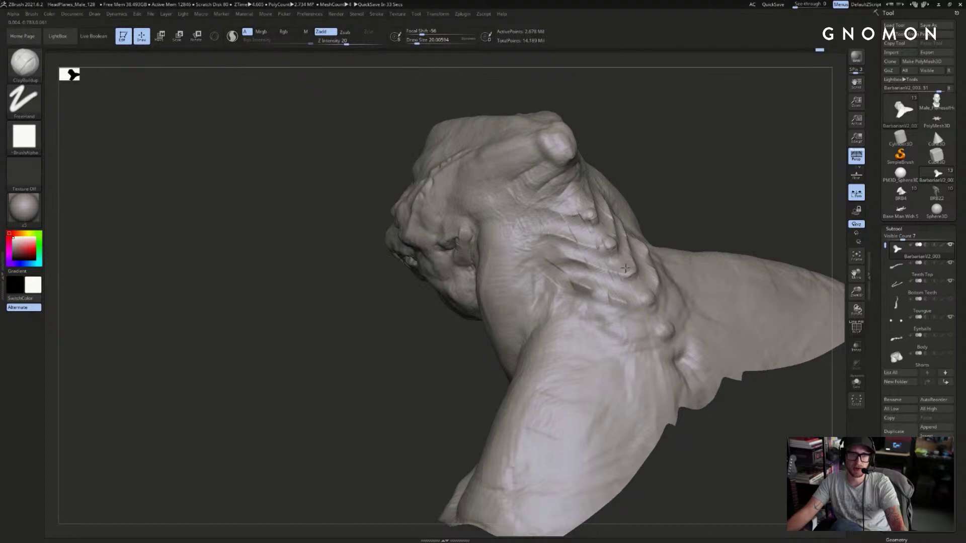
left_click_drag(624, 265, 630, 273)
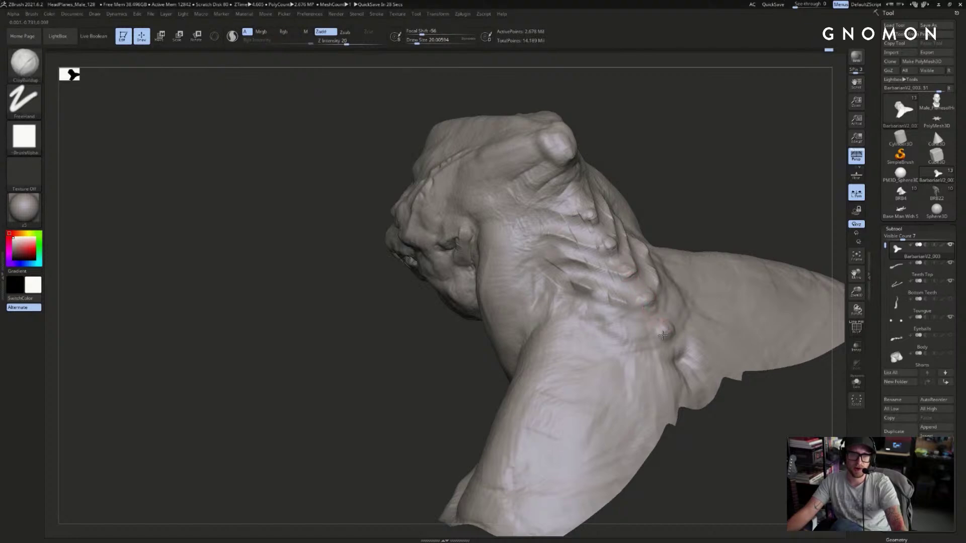
- Carve a crease beside the lowest spine bump with DamStandard at draw size about 39
key("b")
key("d")
key("s")
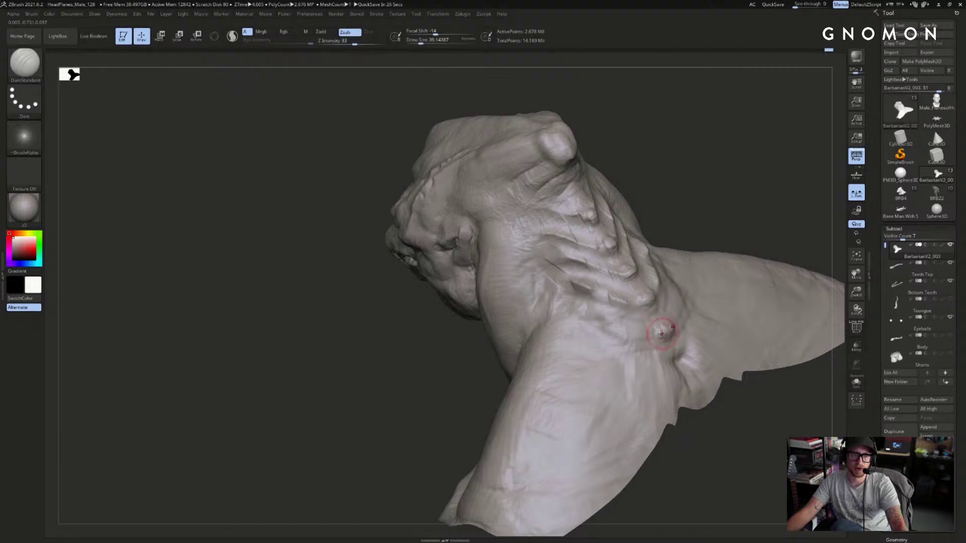
left_click_drag(637, 334, 608, 322)
- Add volume beside the lowest nape fold, toward the shoulder, with ClayBuildup at draw size about 59
mouse_move(741, 181)
left_mouse_down("shift")
mouse_move(782, 198)
mouse_move(624, 276)
left_mouse_up("shift")
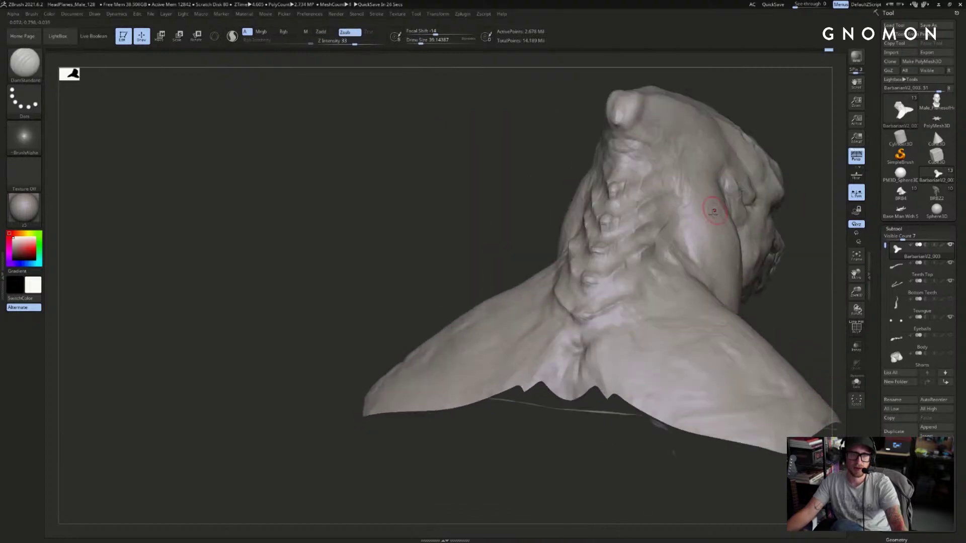
key("b")
key("c")
key("b")
right_click_drag(630, 307, 642, 285)
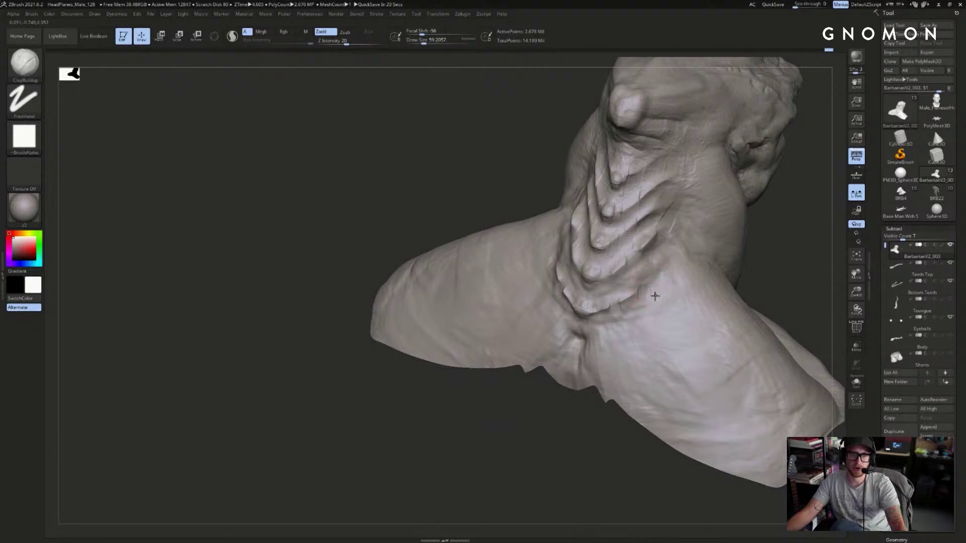
- Define the edges of the lowest nape fold around the spine bump with the DamStandard brush
key("b")
key("d")
key("s")
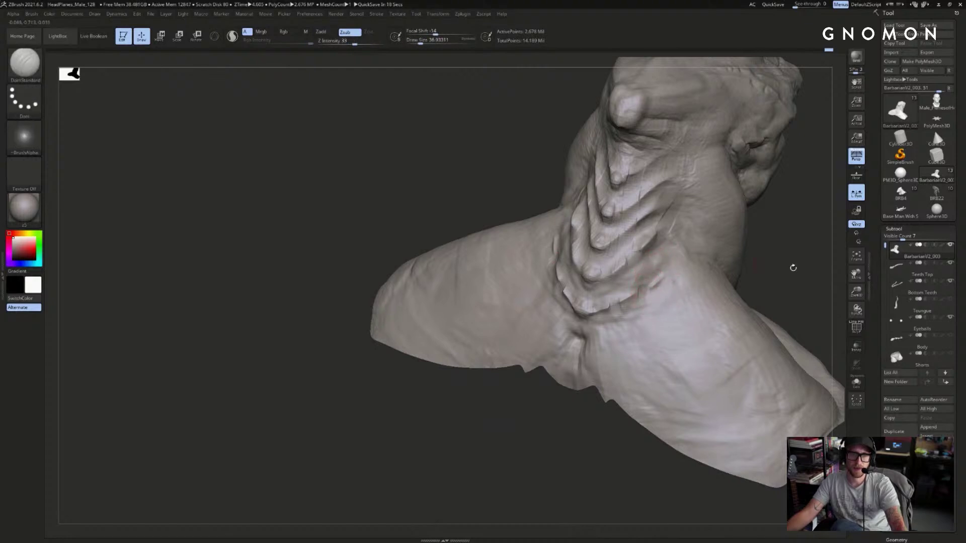
left_click_drag(768, 261, 768, 263)
key("ctrl")
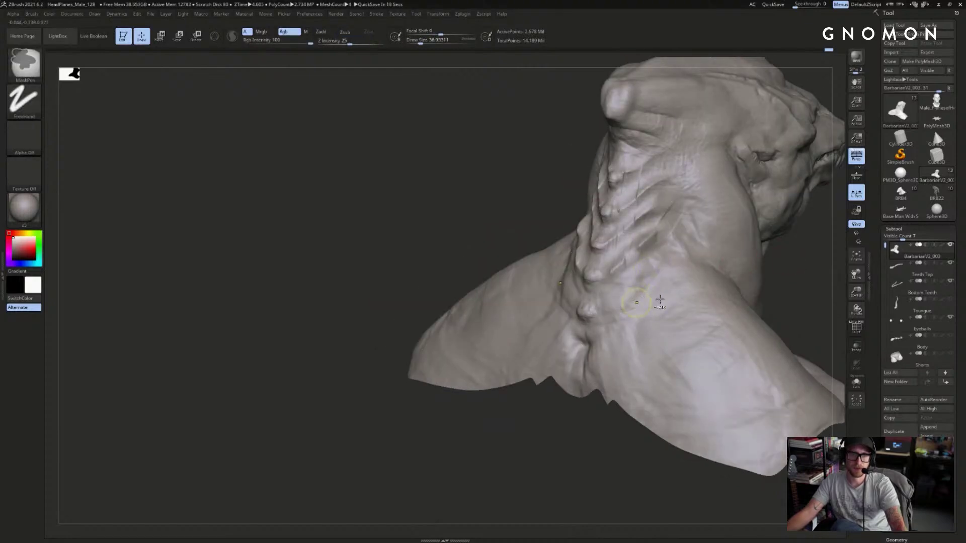
key("ctrl+shift")
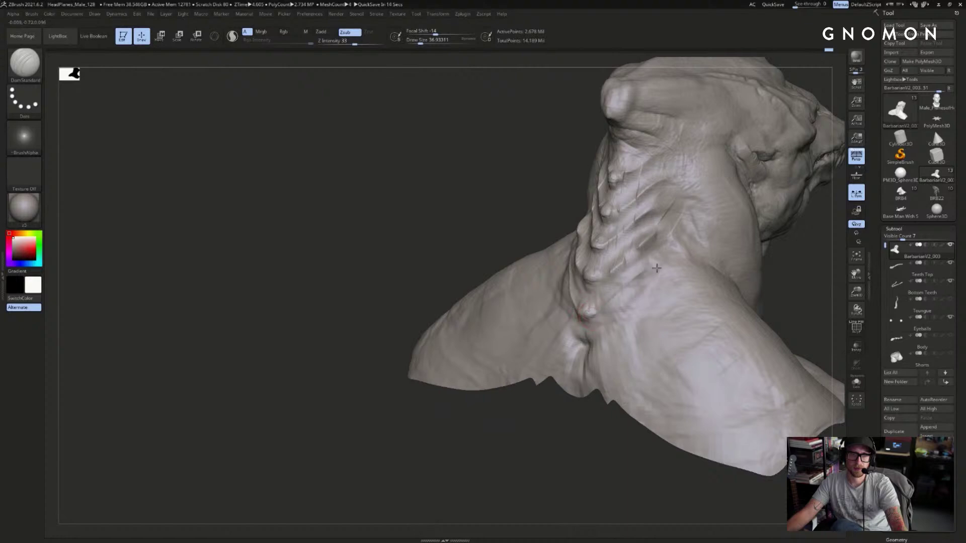
key("ctrl")
right_click_drag(728, 267, 759, 273)
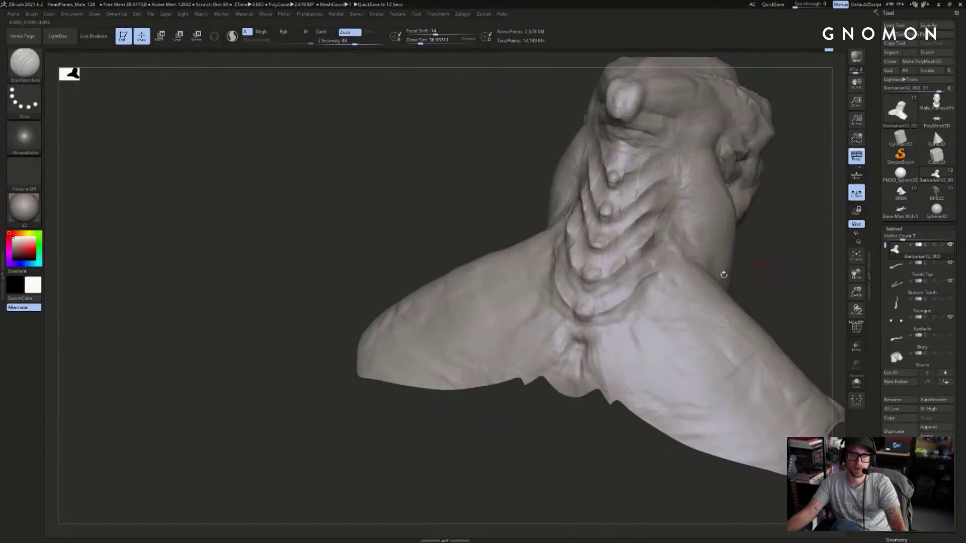
- Refine the folds beside the upper spine bumps on the nape with the Standard brush at draw size about 20
key("b")
key("c")
key("b")
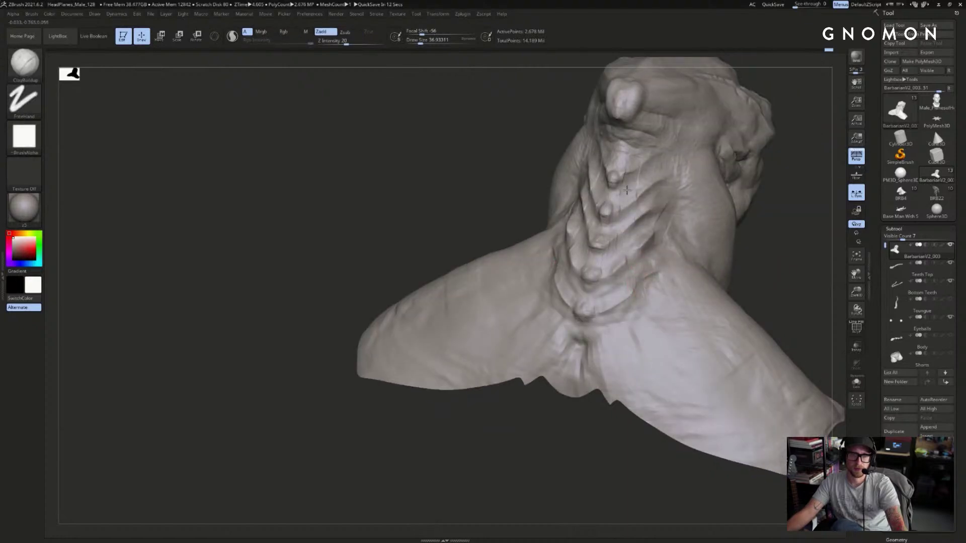
key("bracketleft")
key("b")
key("s")
key("t")
key("bracketleft")
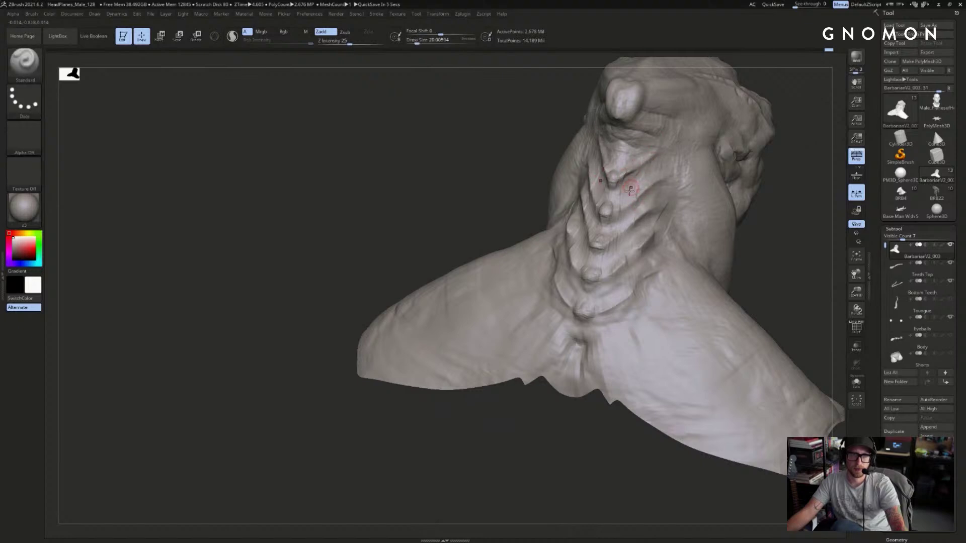
left_click_drag(771, 233, 674, 191)
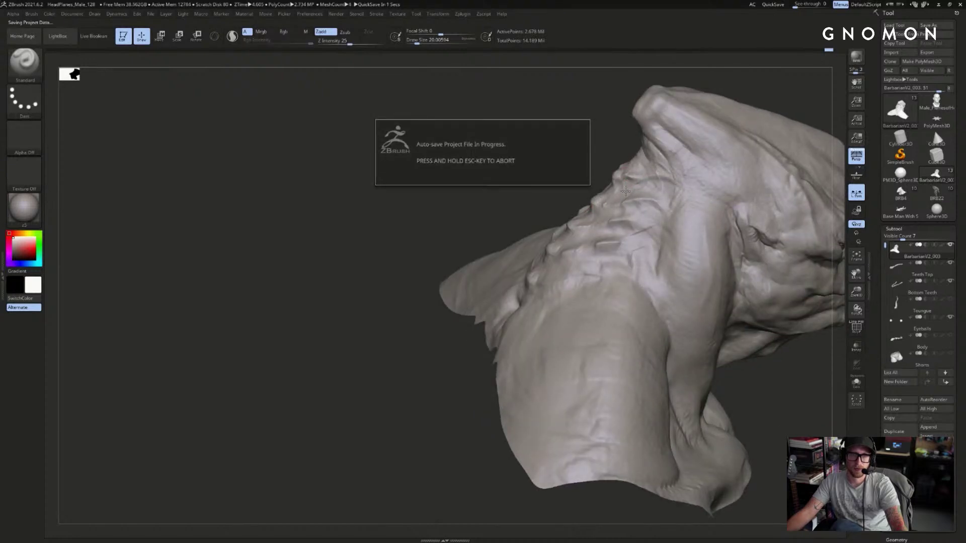
- Review the nape folds, spine bumps, crest and neck silhouette of the bust from the back and both sides
left_click_drag(817, 95, 513, 264)
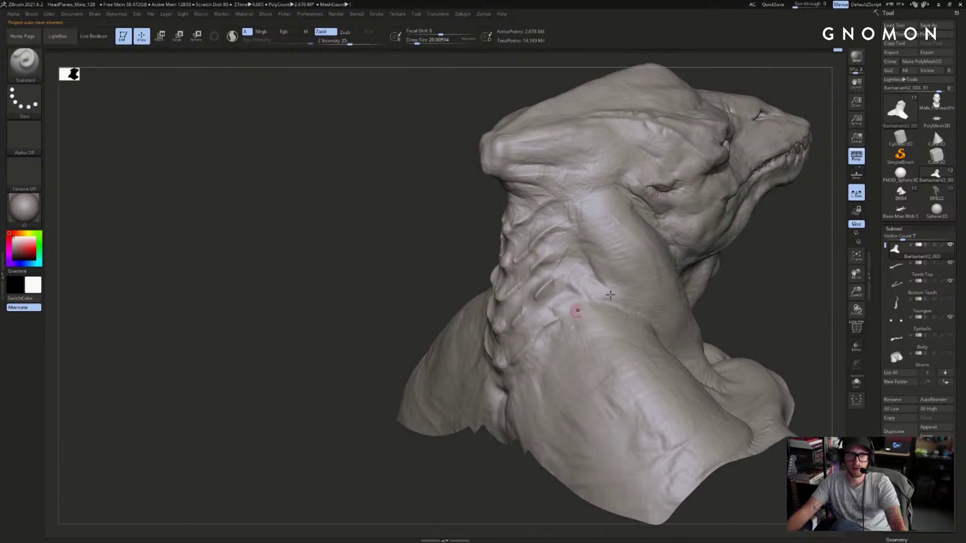
left_click_drag(730, 262, 786, 244)
mouse_move(654, 238)
left_mouse_down()
mouse_move(761, 234)
mouse_move(653, 213)
mouse_move(677, 222)
mouse_move(654, 208)
mouse_move(701, 206)
mouse_move(679, 199)
mouse_move(597, 217)
left_mouse_up()
key("b")
key("c")
key("b")
right_click_drag(511, 248, 492, 268)
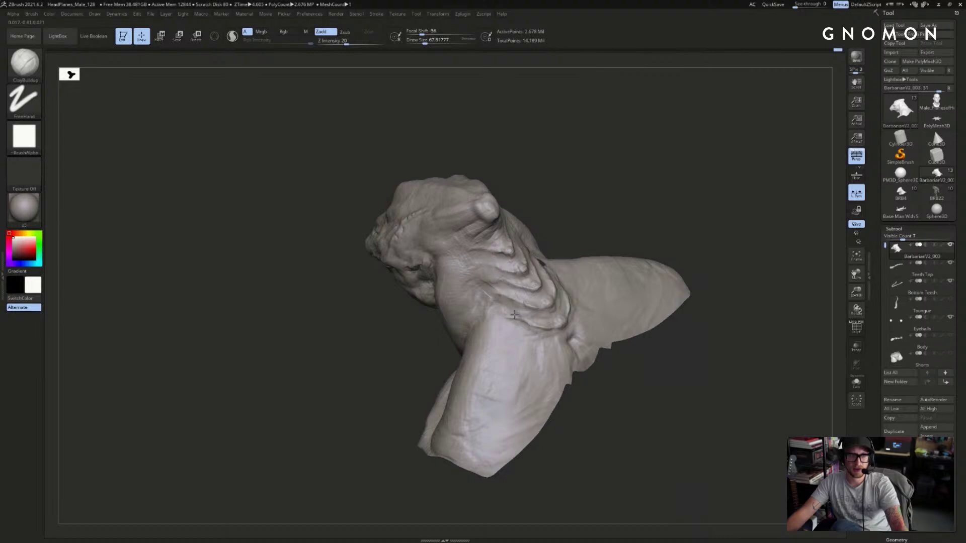
right_click_drag(482, 276, 543, 265)
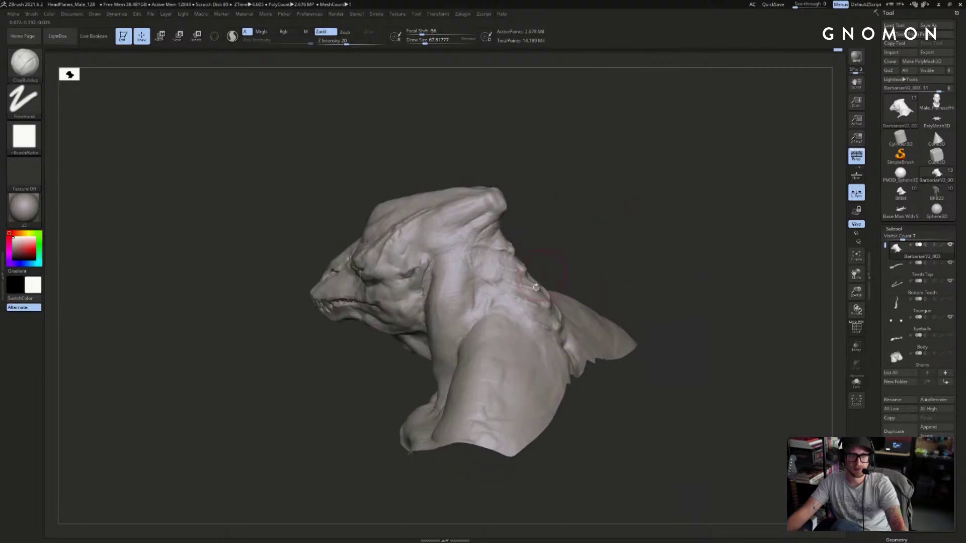
right_click_drag(615, 204, 636, 197)
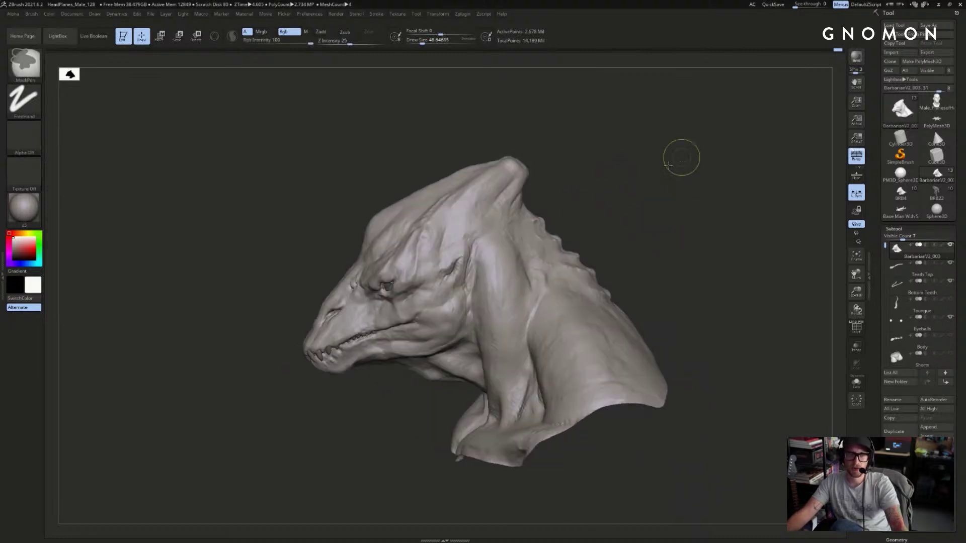
left_click_drag(681, 164, 514, 375, "ctrl")
mouse_move(682, 157)
right_mouse_down()
mouse_move(681, 168)
mouse_move(607, 175)
right_mouse_up()
mouse_move(740, 152)
right_mouse_down()
mouse_move(524, 231)
mouse_move(564, 209)
mouse_move(592, 217)
mouse_move(608, 206)
right_mouse_up()
- Compare the current bust with the earlier BRB4 version from the side and from a front three-quarter view
key("b")
key("s")
key("h")
left_click(900, 193)
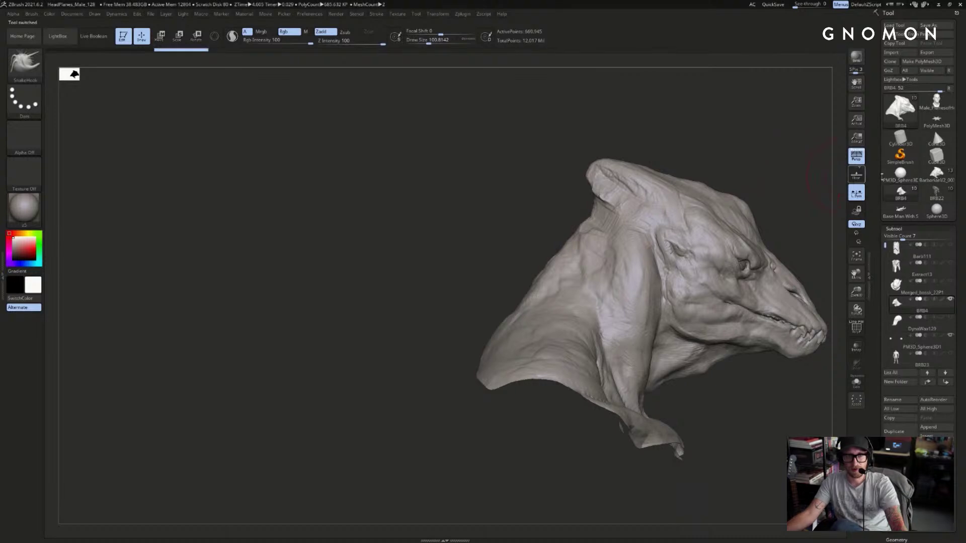
left_click(936, 173)
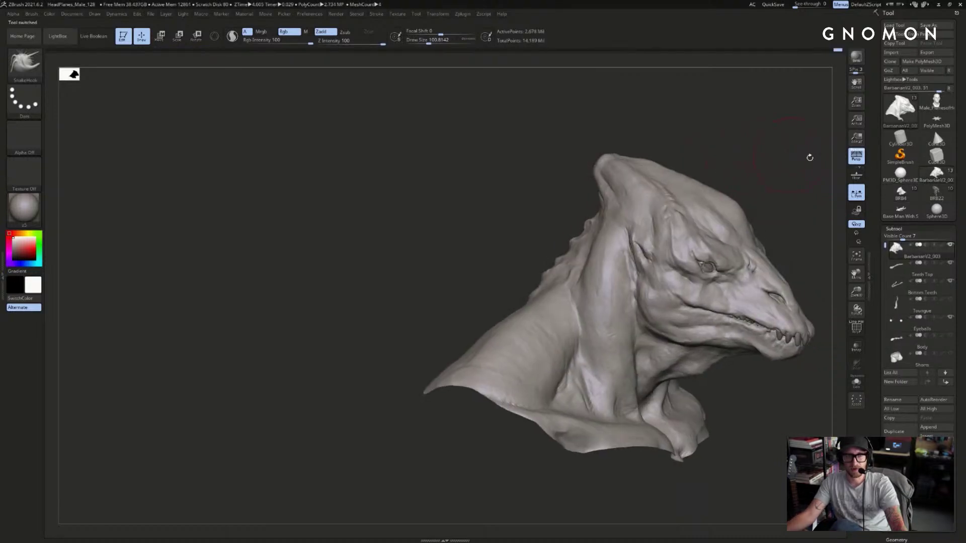
left_click(900, 192)
key("f")
right_click_drag(698, 155, 763, 147, "ctrl")
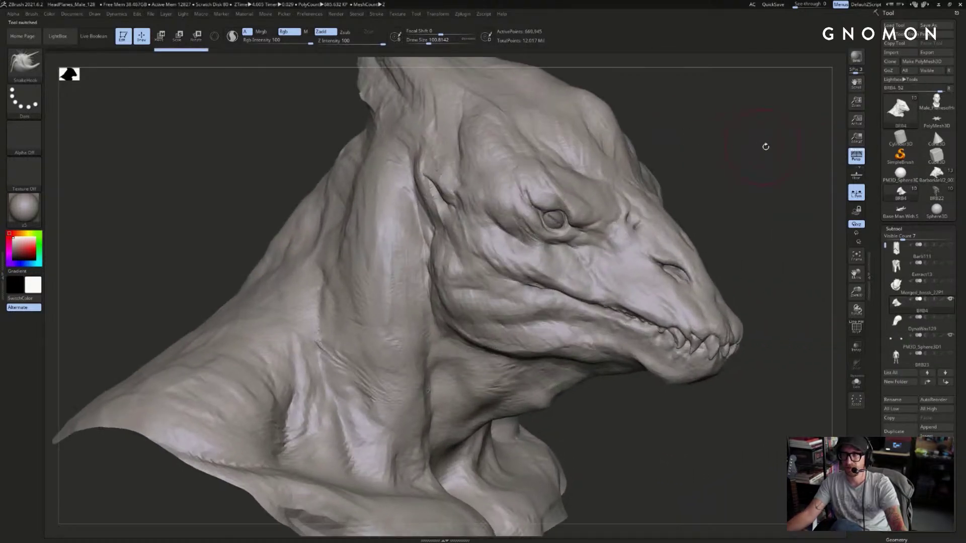
left_click(936, 173)
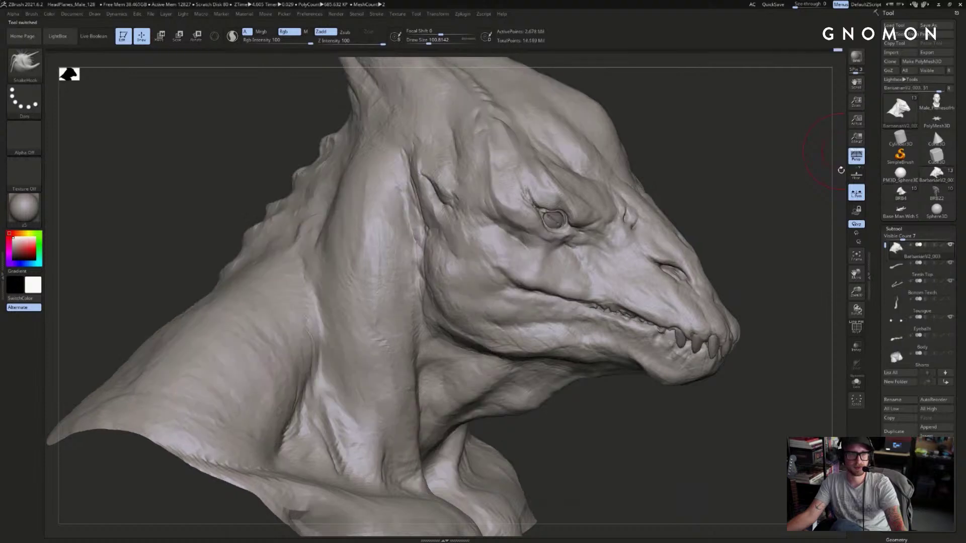
mouse_move(800, 160)
right_mouse_down("ctrl")
mouse_move(751, 168)
mouse_move(797, 174)
right_mouse_up("ctrl")
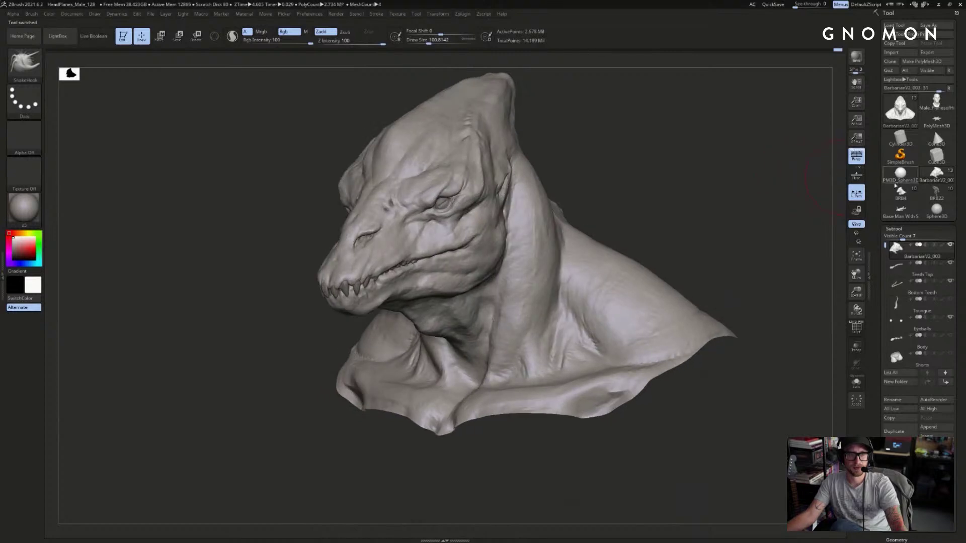
left_click(900, 191)
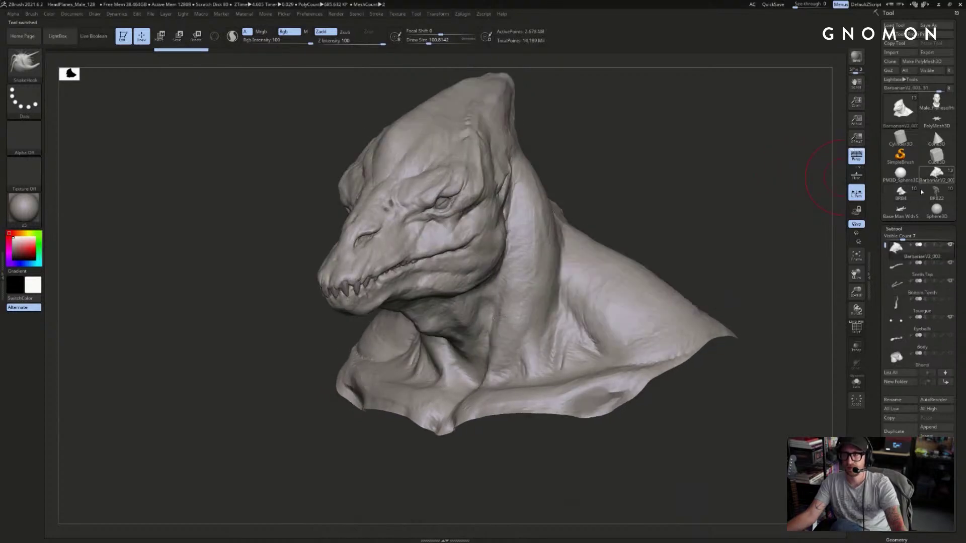
left_click(929, 180)
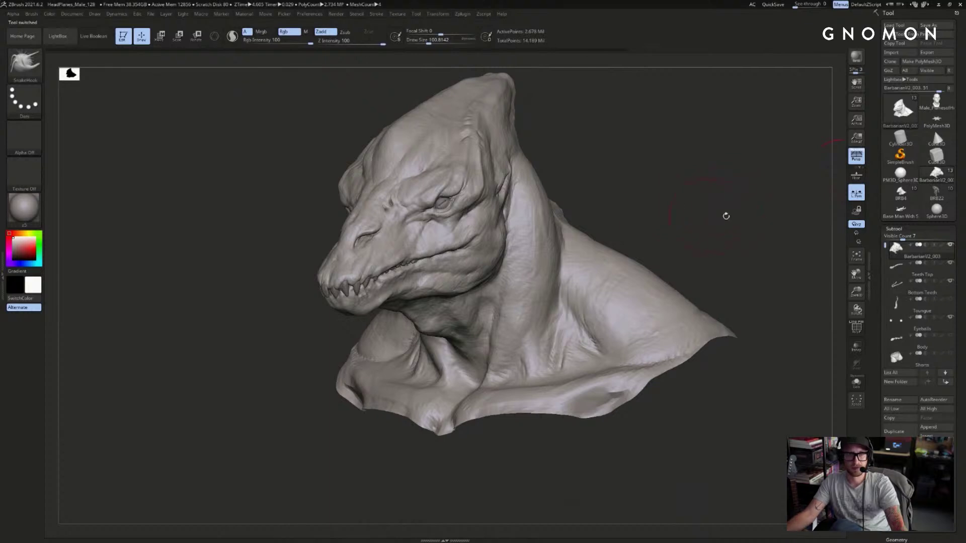
- Smooth and rework the folds at the base of the neck with the Standard brush at draw size about 49
key("b")
key("s")
key("t")
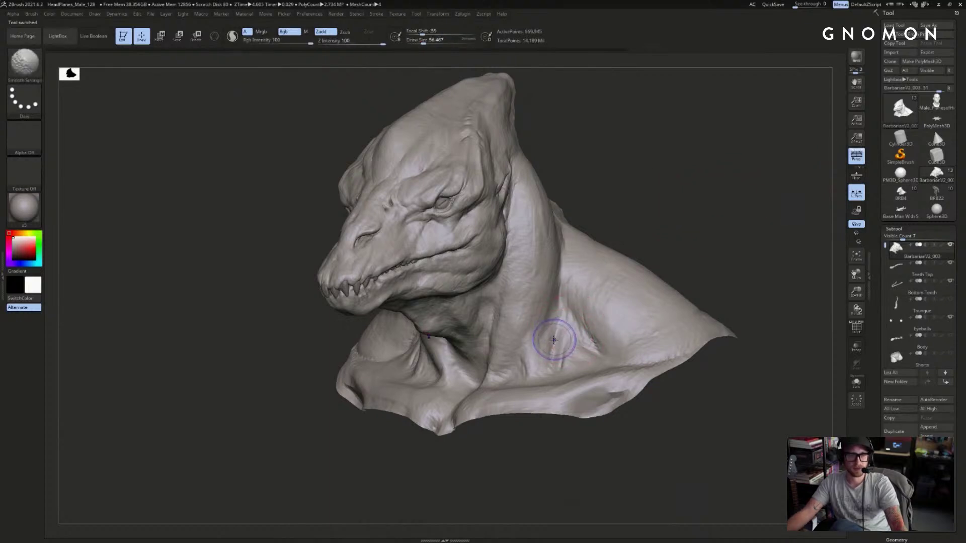
mouse_move(543, 346)
left_mouse_down()
mouse_move(548, 269)
mouse_move(550, 345)
mouse_move(546, 290)
left_mouse_up()
mouse_move(644, 219)
left_mouse_down()
mouse_move(637, 227)
mouse_move(667, 220)
left_mouse_up()
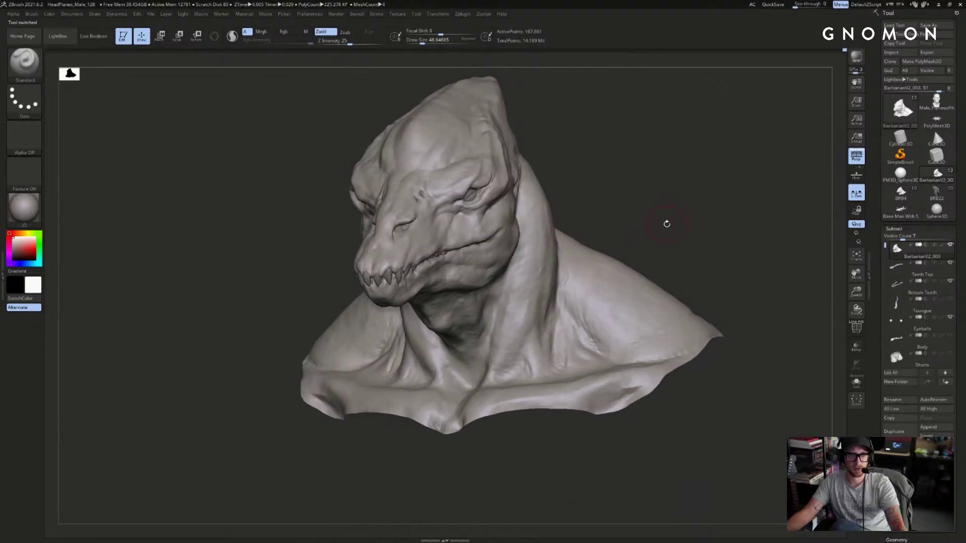
- Touch up the neck-base folds with the Clay brush at intensity 5 and return the bust to its highest subdivision level
left_click(907, 199)
left_click(933, 176)
left_click_drag(776, 206, 755, 219)
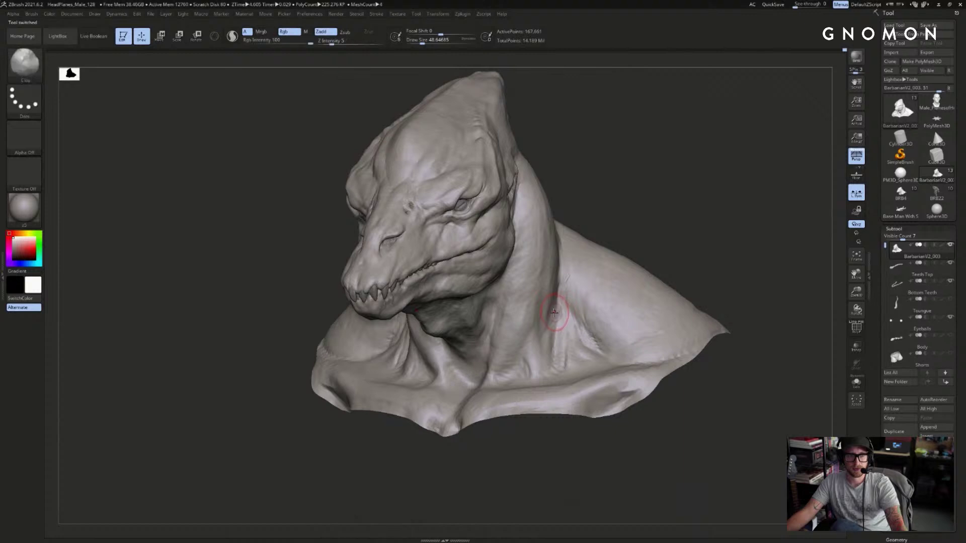
key("shift+d")
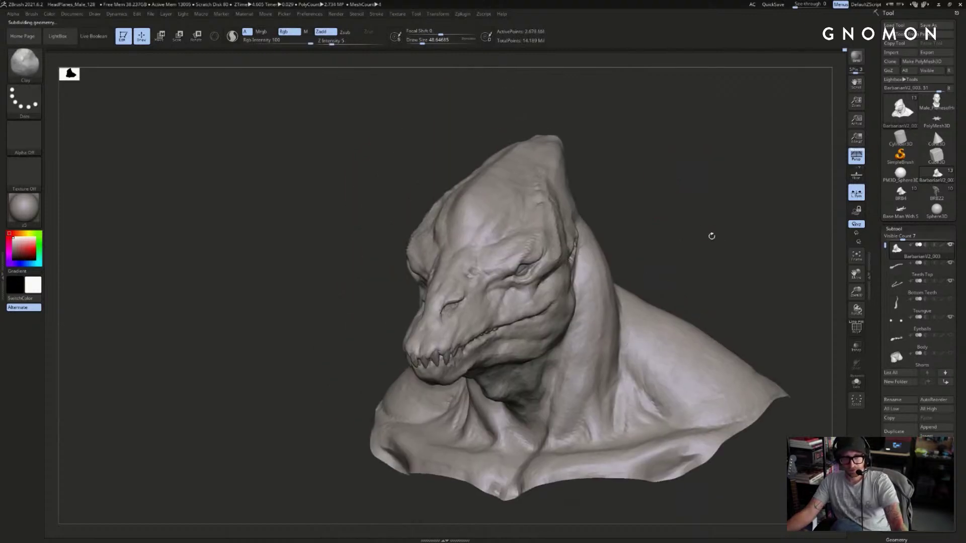
left_click_drag(711, 236, 658, 204)
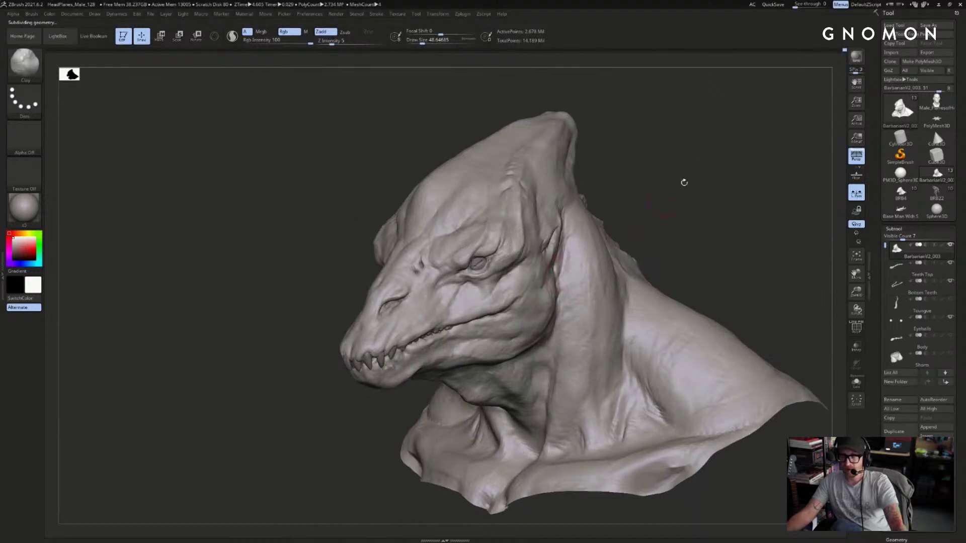
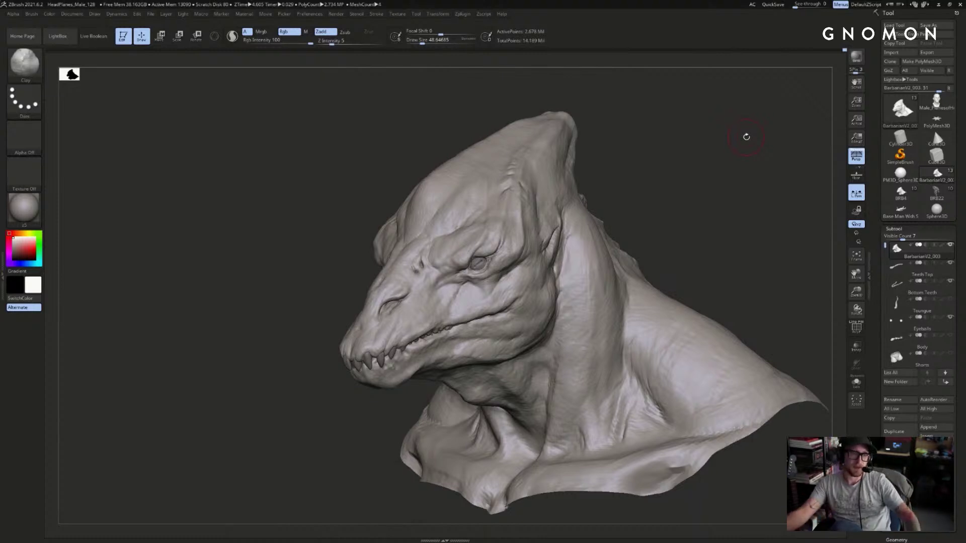
- Build up the side of the nape between the neck muscle and spine bumps with ClayBuildup at draw size about 77
left_click_drag(716, 151, 744, 129)
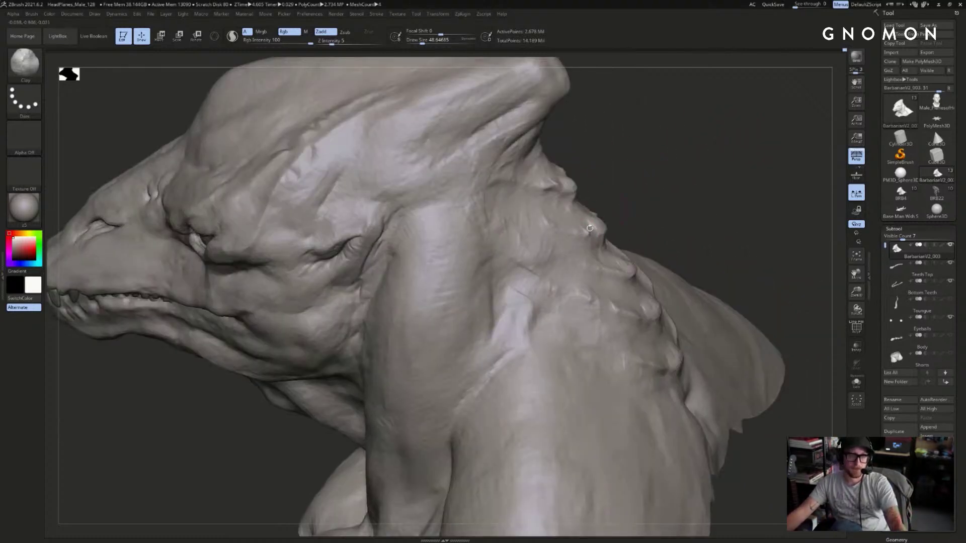
key("b")
key("c")
key("b")
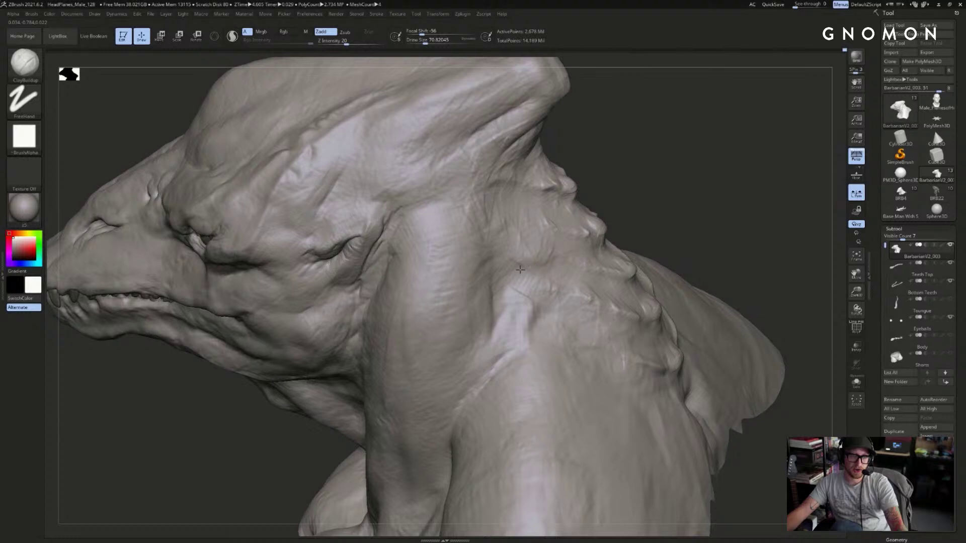
key("bracketright")
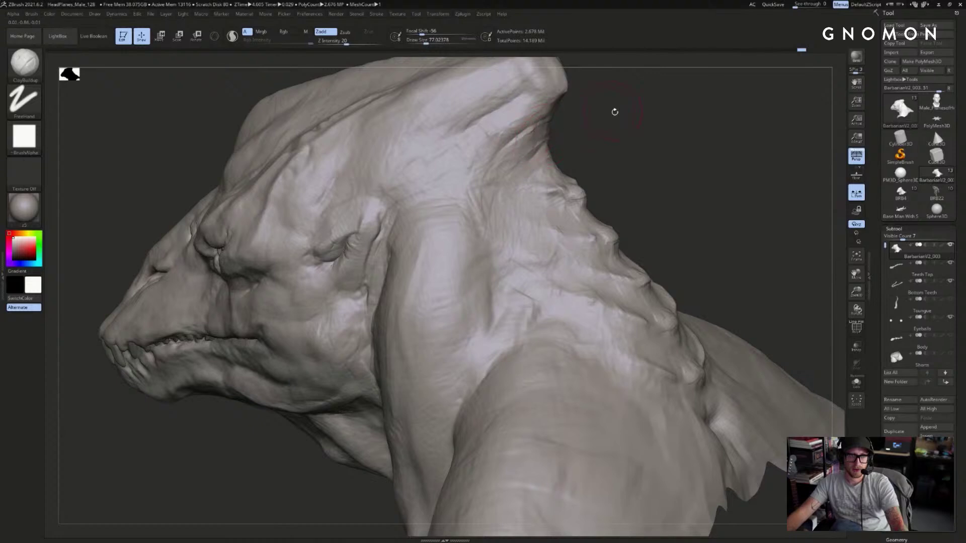
- Refine the folds beneath the rear tip of the crest with the Standard brush at draw size about 41
left_click_drag(614, 110, 551, 201)
key("b")
key("s")
key("t")
key("s")
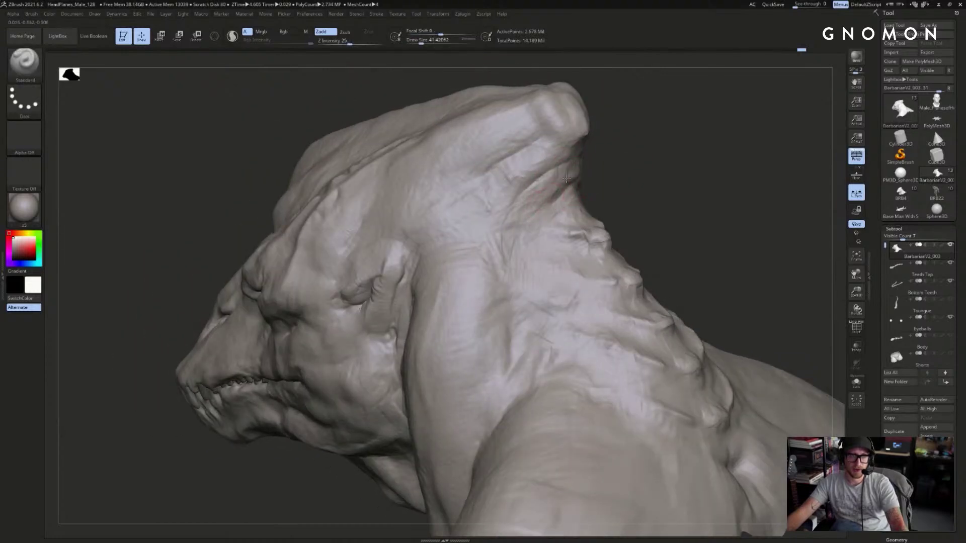
- Add volume to the side and underside of the crest's rear tip with ClayBuildup at draw sizes from about 51 to 71
mouse_move(610, 153)
left_mouse_down()
mouse_move(559, 164)
mouse_move(579, 158)
left_mouse_up()
key("b")
key("c")
key("b")
key("s")
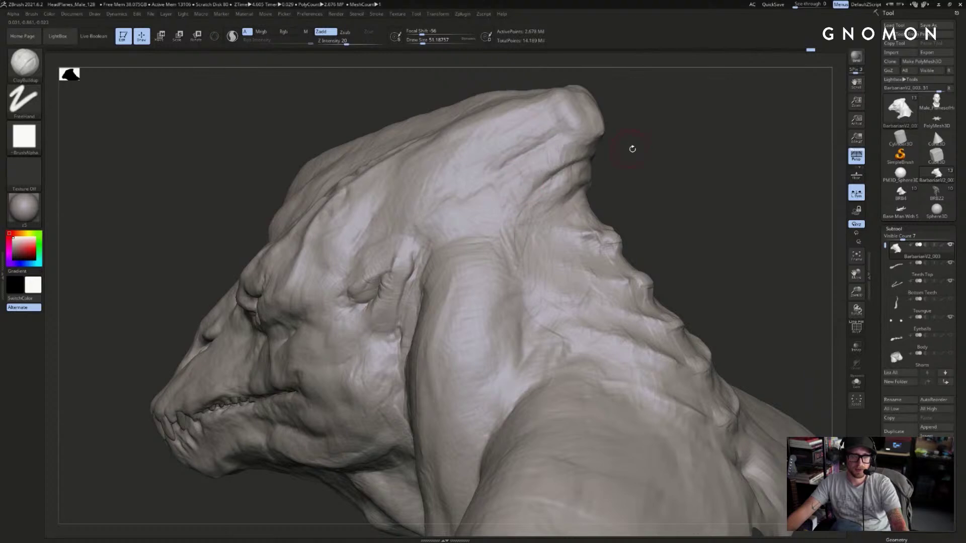
left_click_drag(630, 148, 558, 150)
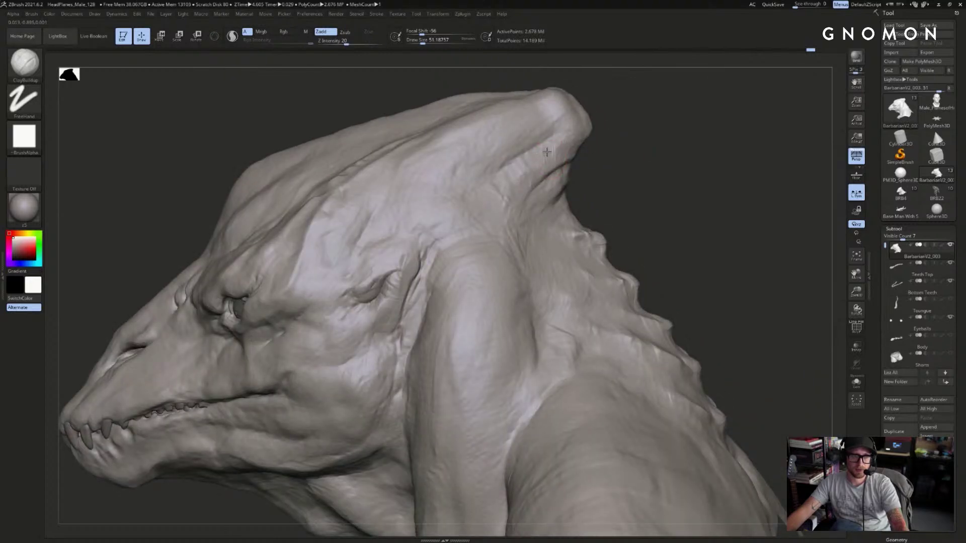
left_click_drag(684, 149, 593, 153)
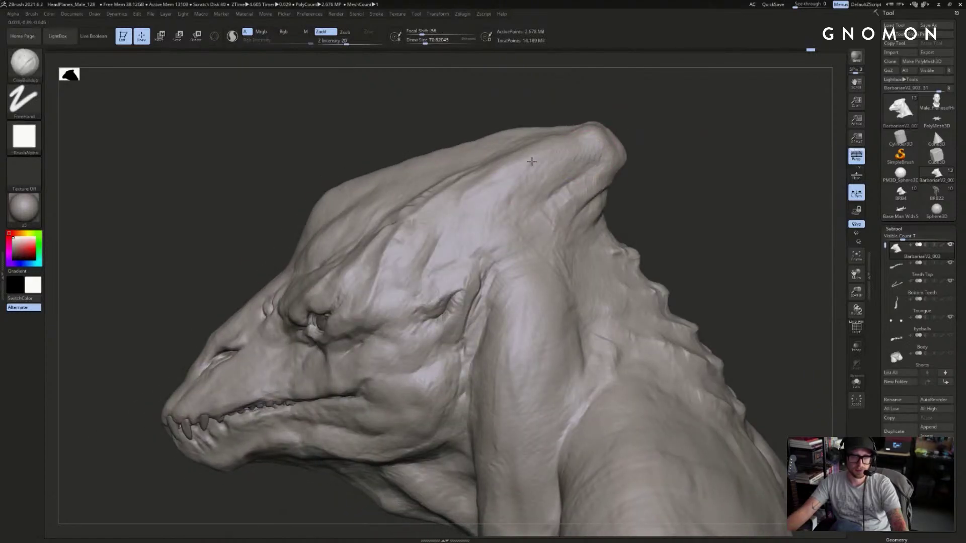
- Shape the crest's side from its rear tip toward the brow with the Standard brush on a lower subdivision level
key("shift+d")
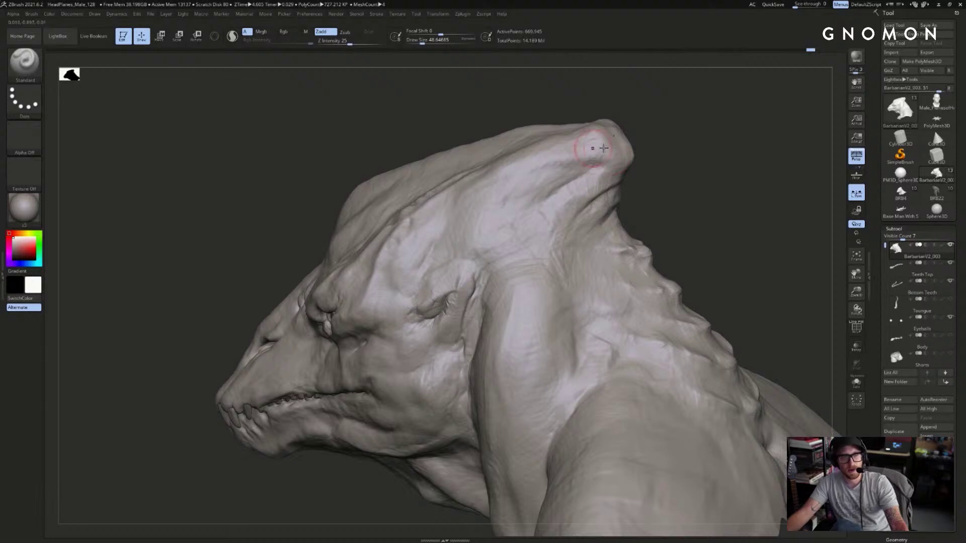
key("bracketleft")
left_click_drag(599, 159, 495, 199)
key("ctrl+z")
mouse_move(596, 156)
left_mouse_down()
mouse_move(497, 193)
mouse_move(578, 158)
mouse_move(520, 176)
left_mouse_up()
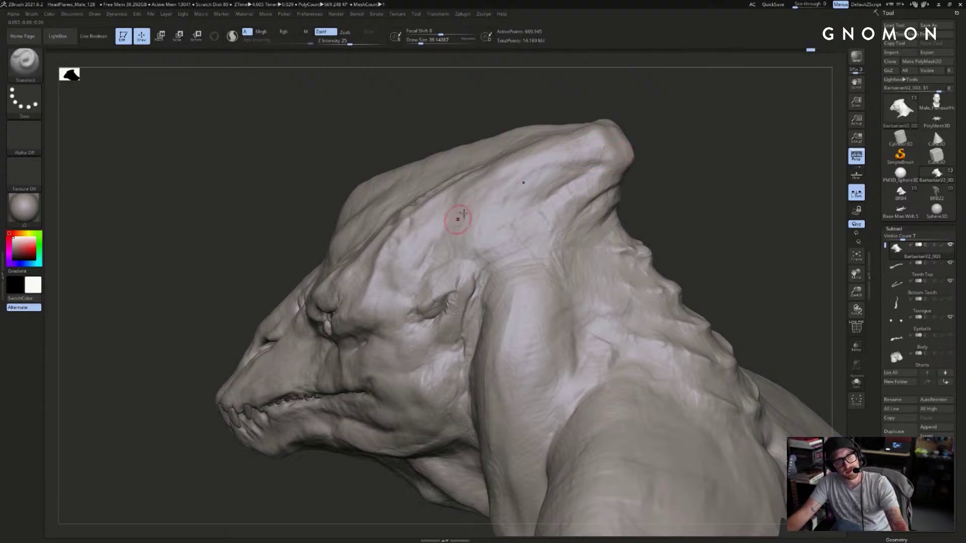
left_click_drag(680, 150, 560, 215)
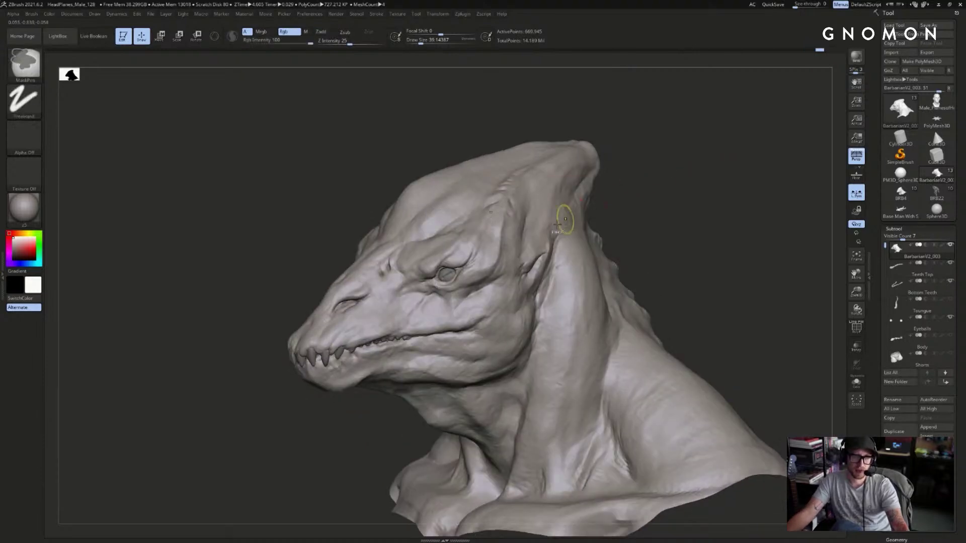
mouse_move(624, 158)
left_mouse_down()
mouse_move(636, 164)
mouse_move(633, 185)
mouse_move(611, 182)
left_mouse_up()
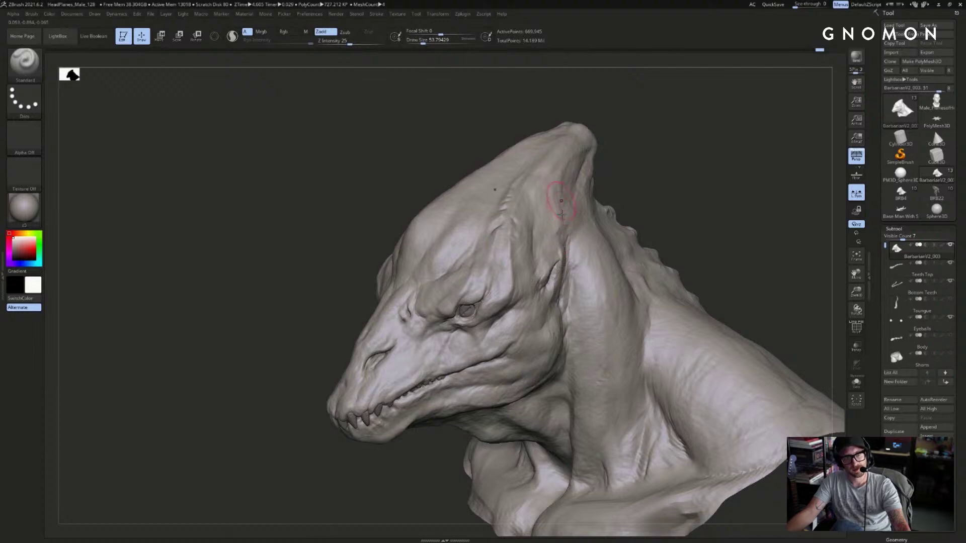
- Build up the side of the crest above the ear with ClayBuildup at draw size about 56
key("b")
key("c")
key("b")
key("ctrl+d")
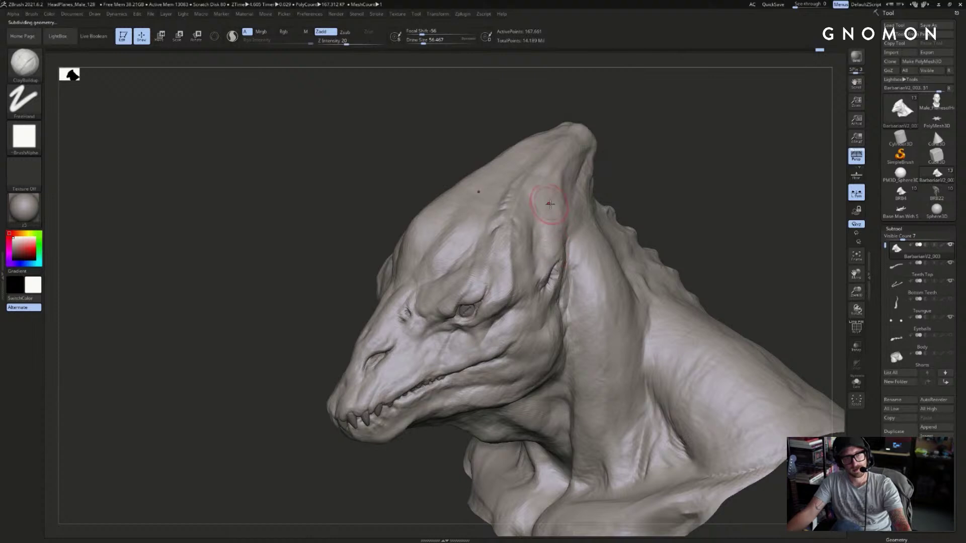
left_click_drag(643, 143, 673, 130)
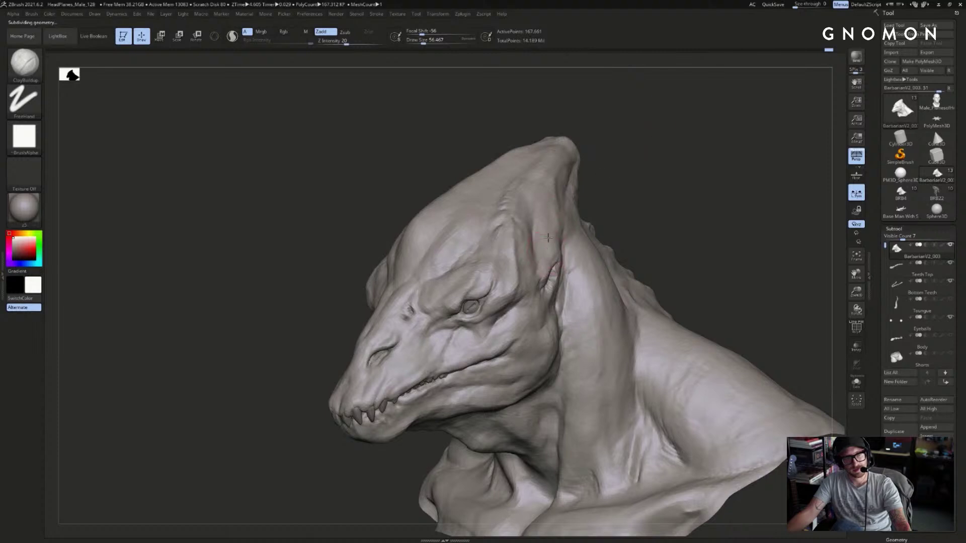
- Refine the form between the ear and the crest ridge with the Standard brush at draw size about 48
key("b")
key("s")
key("t")
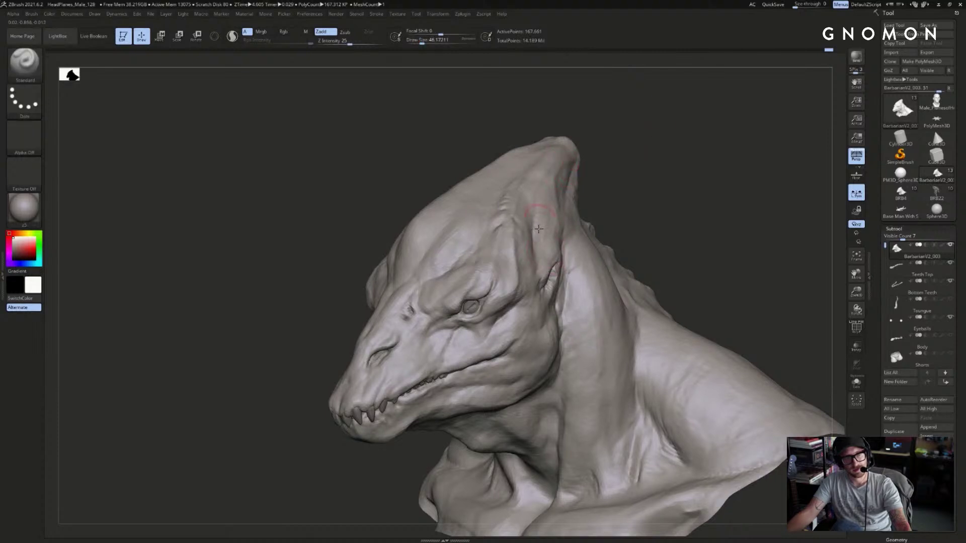
mouse_move(647, 155)
left_mouse_down()
mouse_move(728, 126)
mouse_move(647, 127)
mouse_move(658, 142)
mouse_move(638, 146)
left_mouse_up()
key("s")
left_click_drag(458, 150, 466, 150)
- Adjust the crest's upper profile with the Move brush at draw sizes from about 167 down to 101
key("b")
key("m")
key("v")
left_click_drag(543, 118, 563, 116)
key("s")
left_click_drag(360, 150, 382, 149)
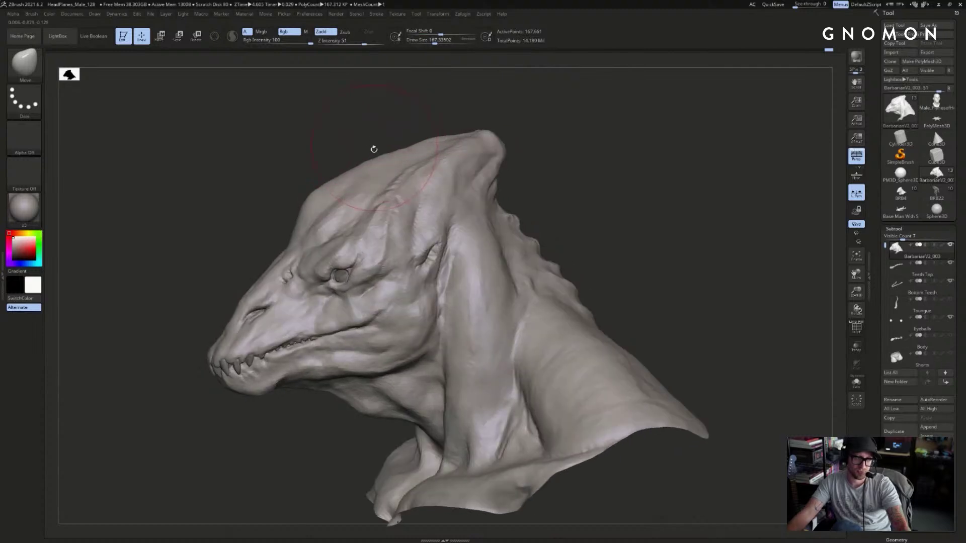
left_click_drag(371, 162, 369, 165)
mouse_move(377, 131)
left_mouse_down("alt")
mouse_move(475, 135)
mouse_move(428, 129)
mouse_move(483, 125)
mouse_move(676, 162)
mouse_move(778, 119)
left_mouse_up("alt")
- Compare the bust with the BRB4 version in side, front and three-quarter views
left_click(905, 192)
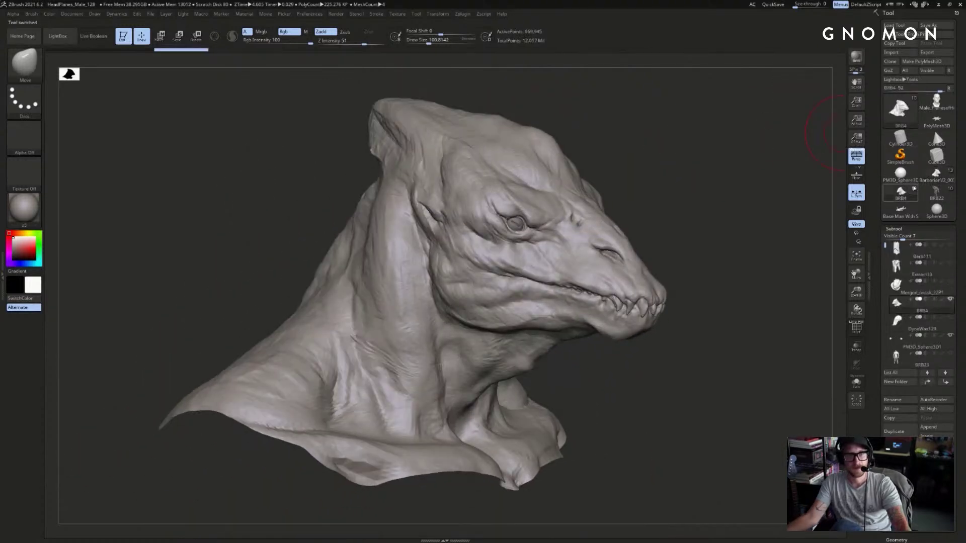
left_click(934, 176)
left_click(906, 193)
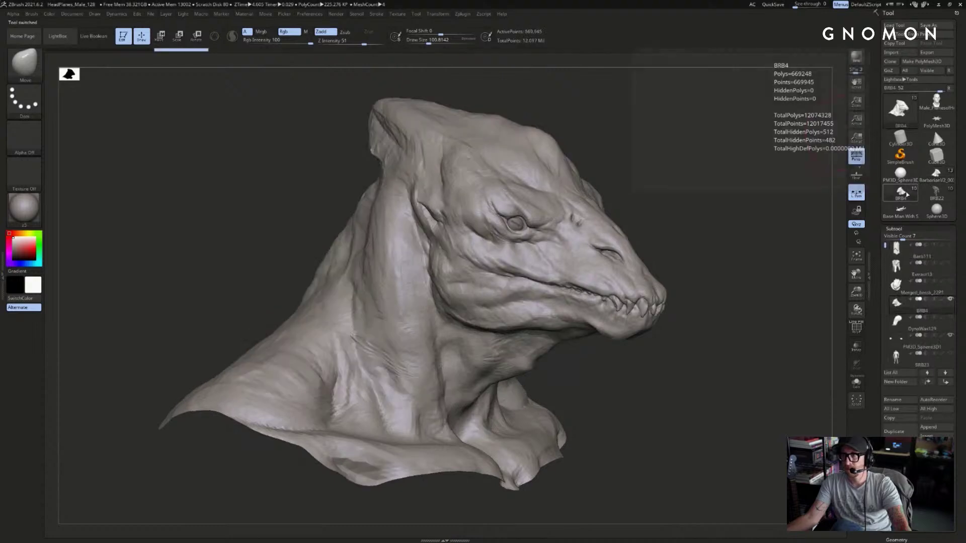
left_click(935, 181)
mouse_move(759, 172)
left_mouse_down()
mouse_move(750, 173)
mouse_move(817, 151)
left_mouse_up()
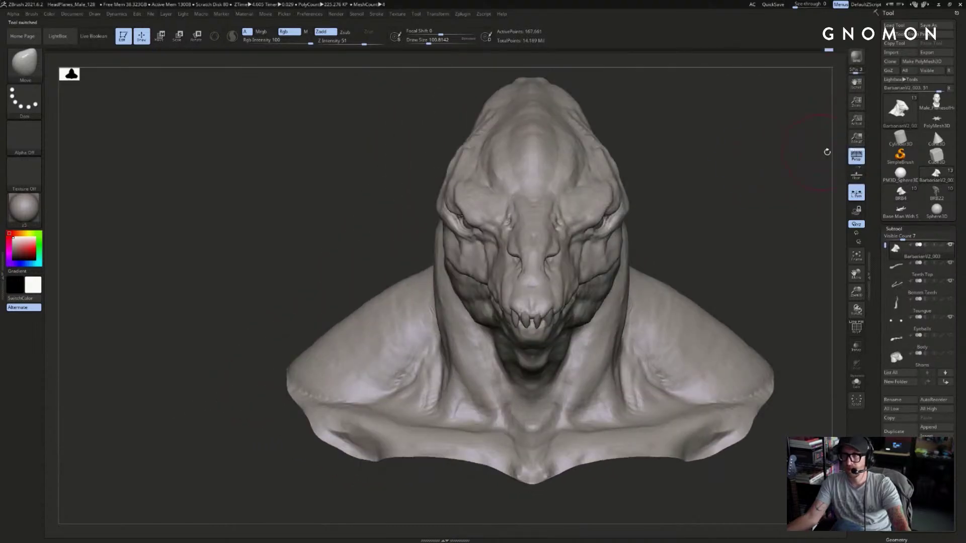
left_click(906, 195)
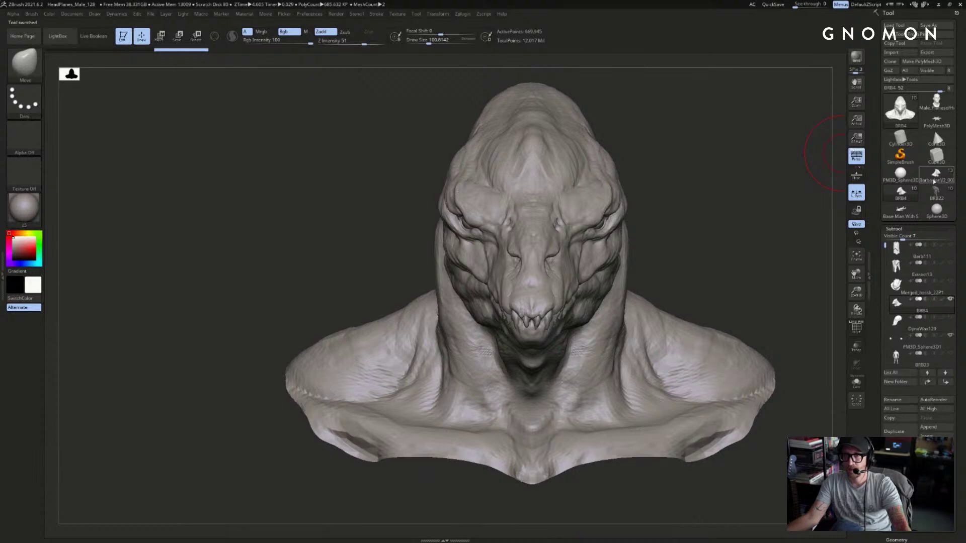
left_click(934, 178)
left_click_drag(804, 161, 762, 170)
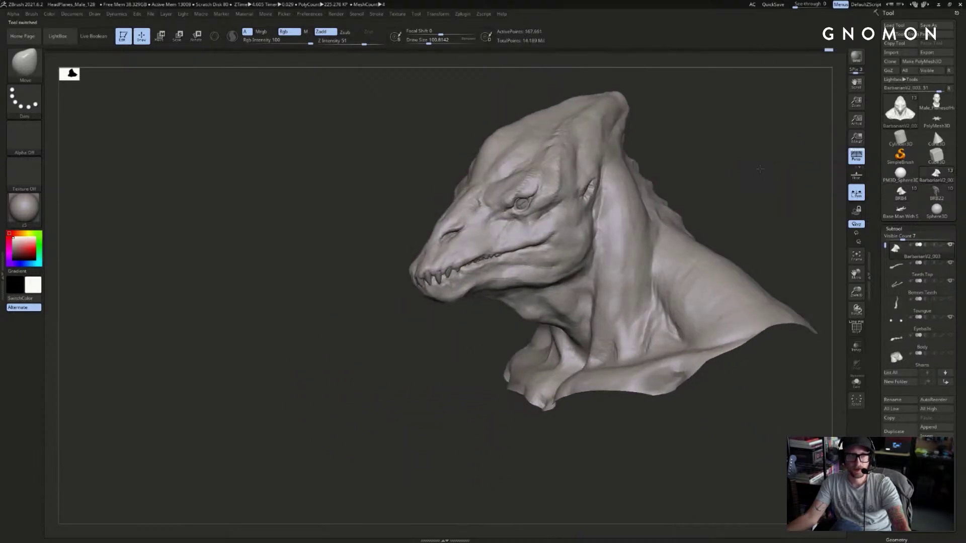
left_click(900, 193)
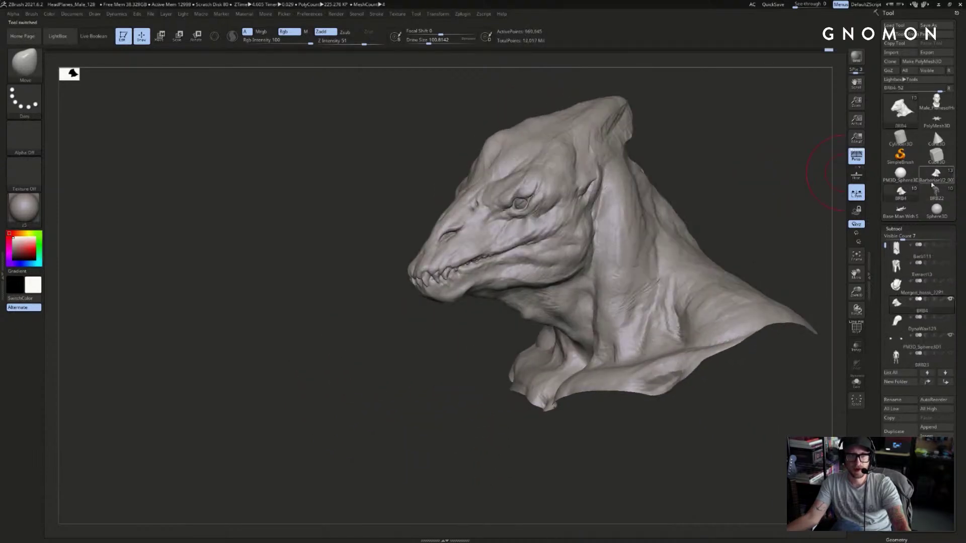
left_click(935, 176)
- Save the tool as BarbarianV2_004 and show the body and armour subtools with the cloak hidden
key("alt+s")
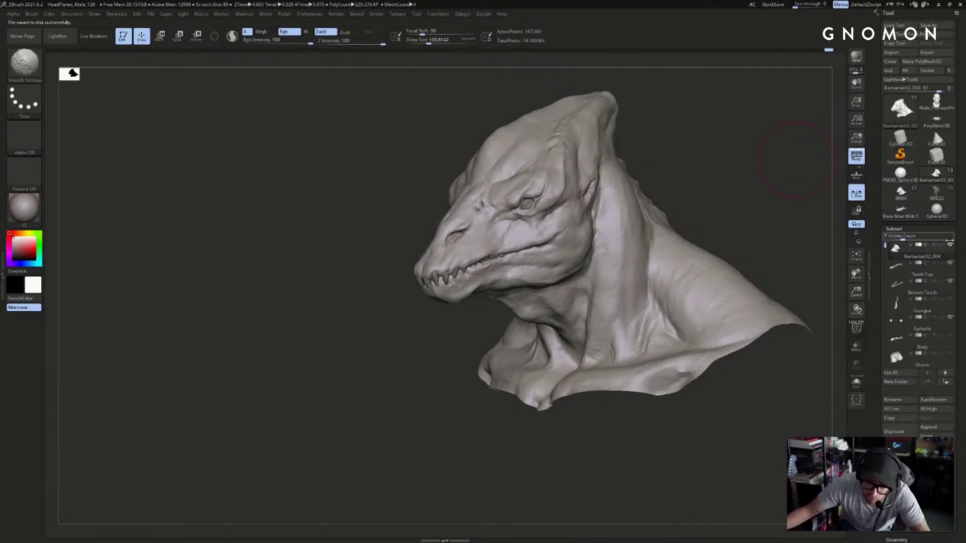
key("shift")
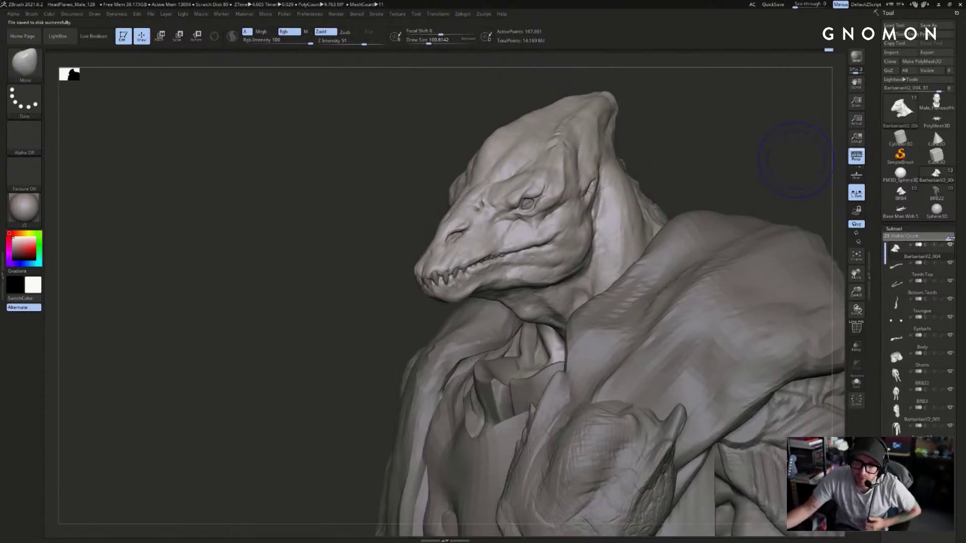
left_click_drag(952, 240, 895, 225)
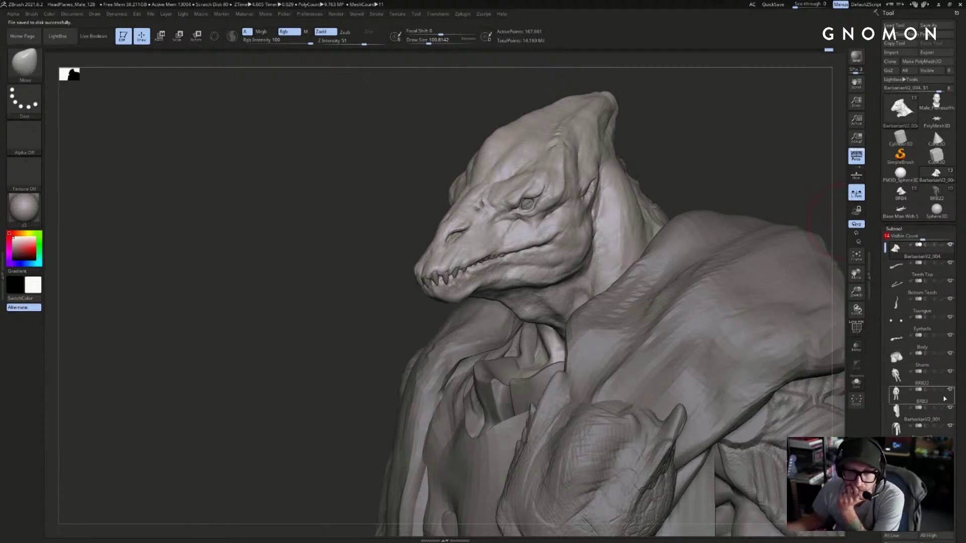
left_click(950, 408)
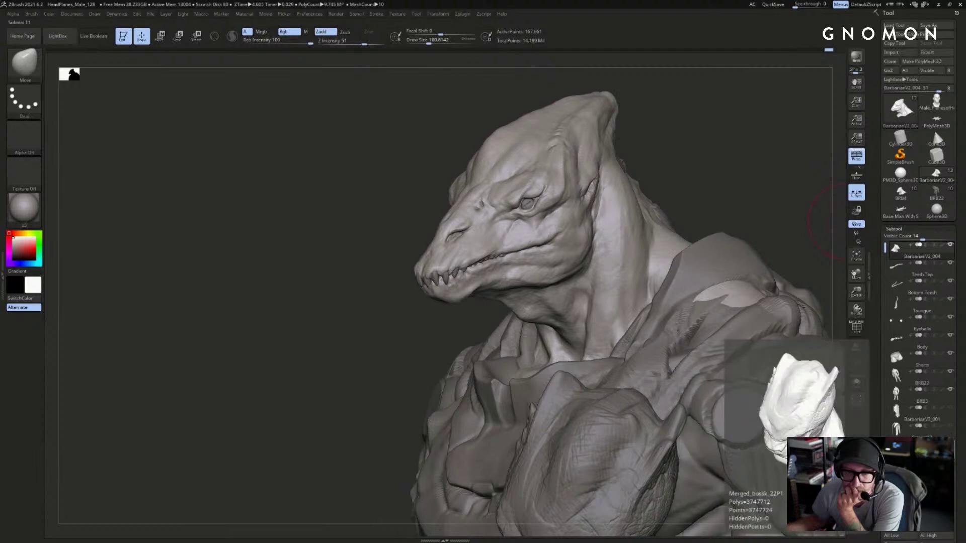
mouse_move(690, 101)
left_mouse_down()
mouse_move(743, 139)
mouse_move(715, 168)
left_mouse_up()
- Hide the cloak and creature-head trophy subtools in the BRB4 tool and select its PM3D_Sphere3D1 eye subtool
left_click(900, 193)
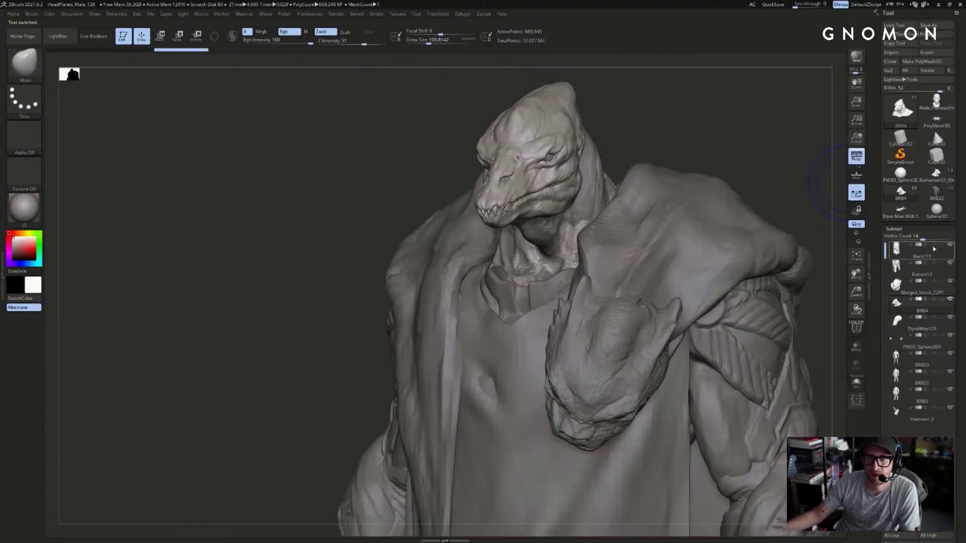
left_click(952, 267)
left_click(950, 263)
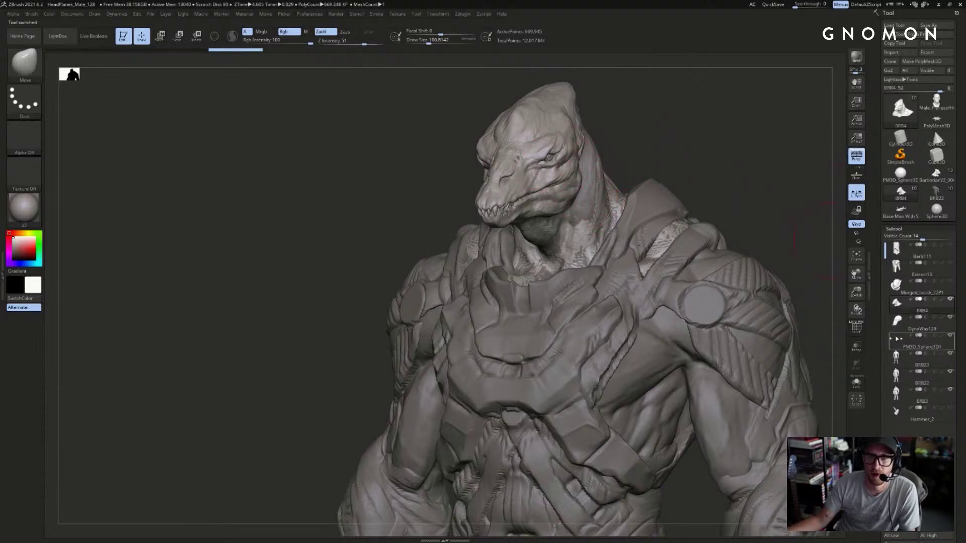
left_click(896, 336)
left_click_drag(791, 172, 758, 174, "alt")
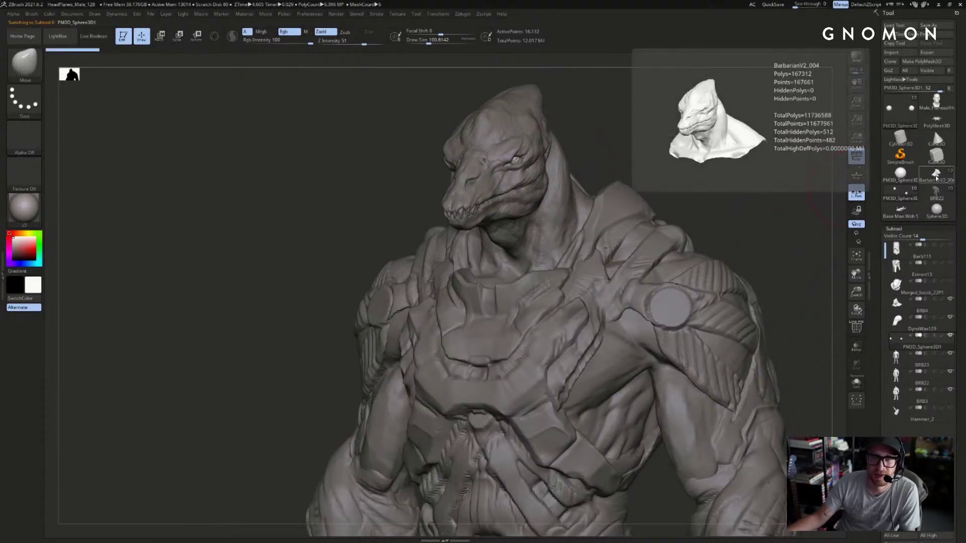
- Select the Eyeballs subtool of BarbarianV2_004 and compare its full figure with the earlier version
left_click(935, 178)
left_click(898, 321)
mouse_move(828, 237)
left_mouse_down("shift")
mouse_move(798, 213)
mouse_move(818, 205)
mouse_move(769, 193)
mouse_move(834, 188)
mouse_move(717, 186)
mouse_move(871, 204)
left_mouse_up("shift")
left_click(900, 193)
left_click(935, 174)
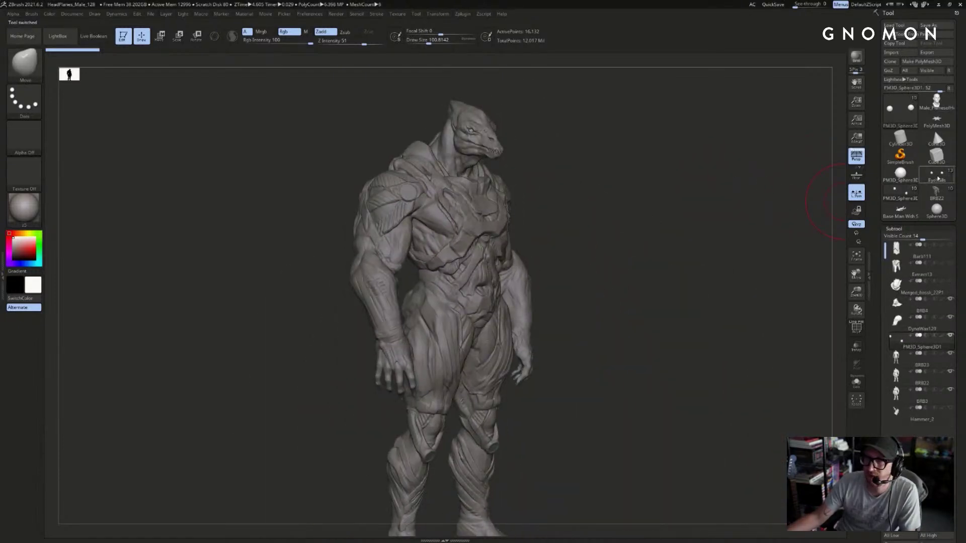
mouse_move(787, 189)
left_mouse_down()
mouse_move(874, 194)
mouse_move(774, 176)
mouse_move(765, 314)
left_mouse_up()
left_click(935, 194)
left_click(936, 176)
- Adjust the shoulder straps of the BRB22 subtool with the Move brush at draw sizes from about 97 to 116
left_click(566, 313, "alt")
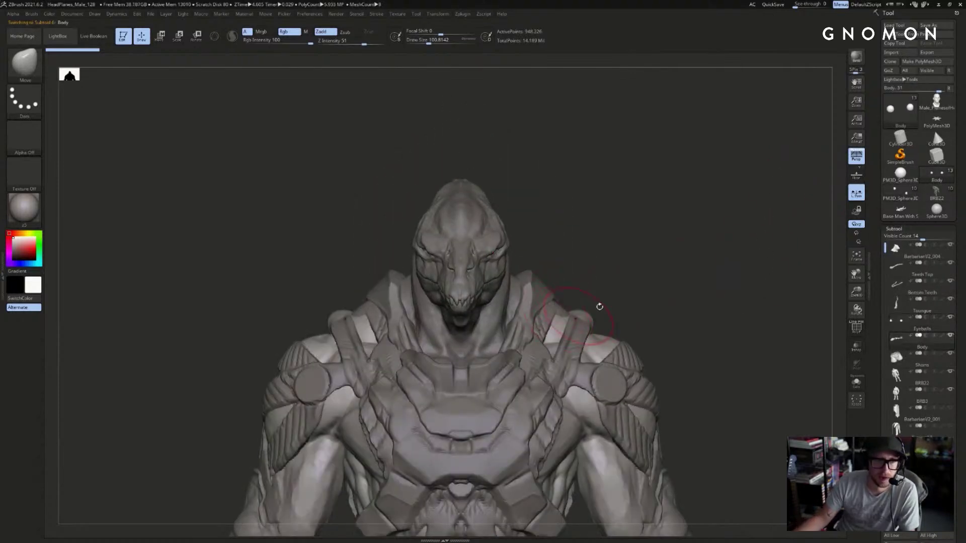
left_click(562, 257, "alt")
left_click_drag(594, 240, 558, 244)
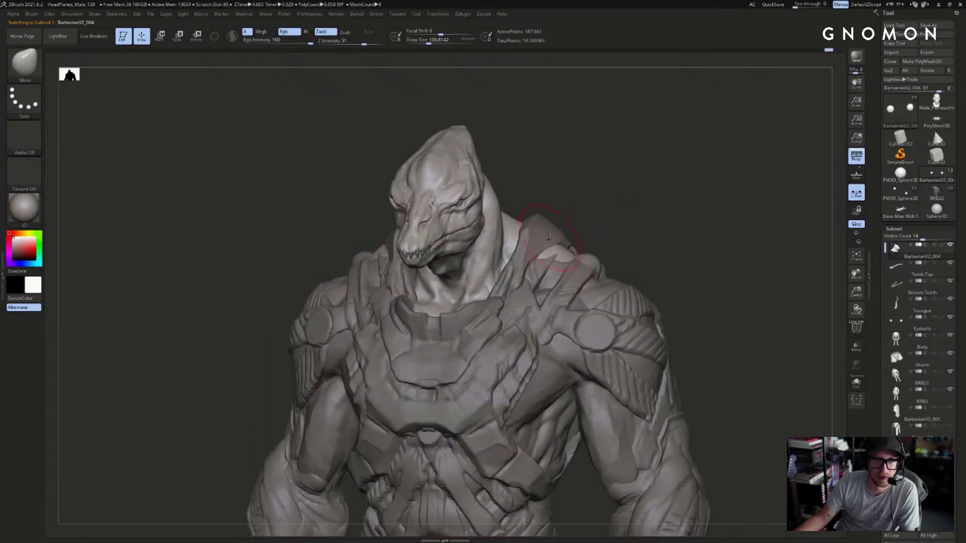
left_click(559, 244, "alt")
key("bracketright")
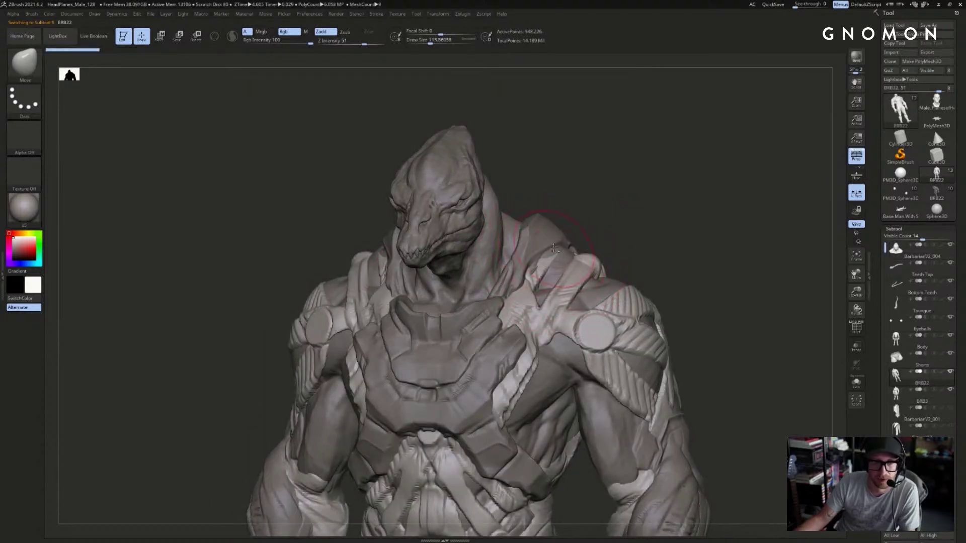
left_click_drag(618, 217, 582, 239)
mouse_move(672, 200)
left_mouse_down()
mouse_move(558, 238)
mouse_move(566, 256)
left_mouse_up()
left_click_drag(654, 227, 593, 282)
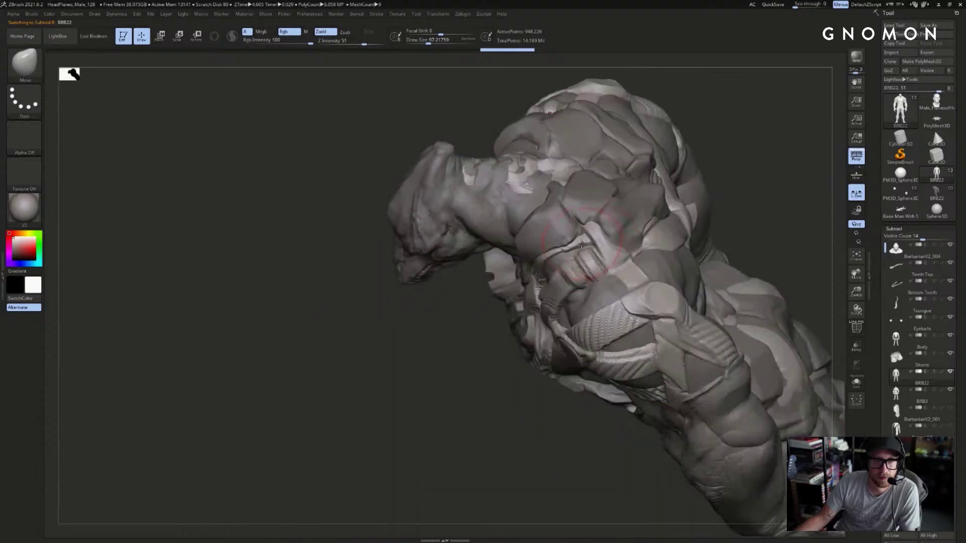
mouse_move(753, 145)
left_mouse_down()
mouse_move(655, 192)
mouse_move(714, 132)
mouse_move(691, 203)
mouse_move(706, 205)
mouse_move(653, 212)
mouse_move(675, 213)
mouse_move(634, 200)
mouse_move(617, 213)
mouse_move(674, 198)
mouse_move(699, 216)
mouse_move(723, 172)
mouse_move(707, 201)
mouse_move(722, 228)
mouse_move(783, 217)
left_mouse_up()
key("]")
key("[")
key("[")
key("[")
key("b")
key("d")
key("s")
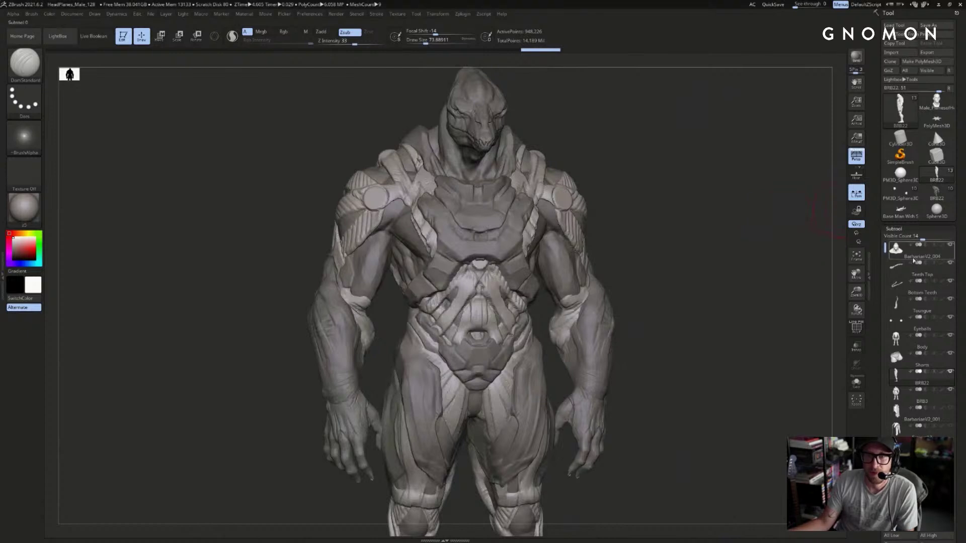
left_click(905, 251)
left_click_drag(689, 246, 635, 251)
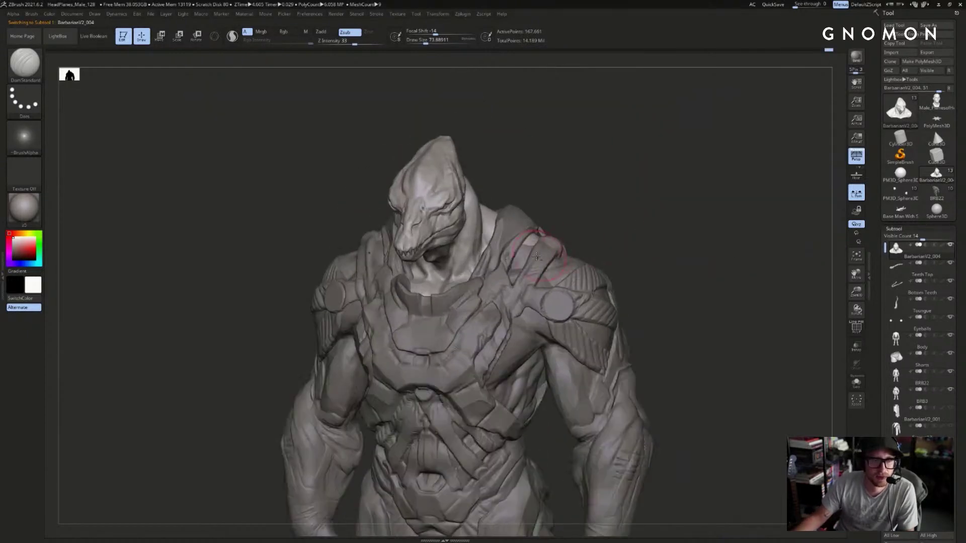
- Reposition the Body subtool's shoulder forms beneath the straps with the Move brush at draw sizes from about 68 to 110
left_click(525, 256, "alt")
key("alt+s")
key("alt+s")
key("s")
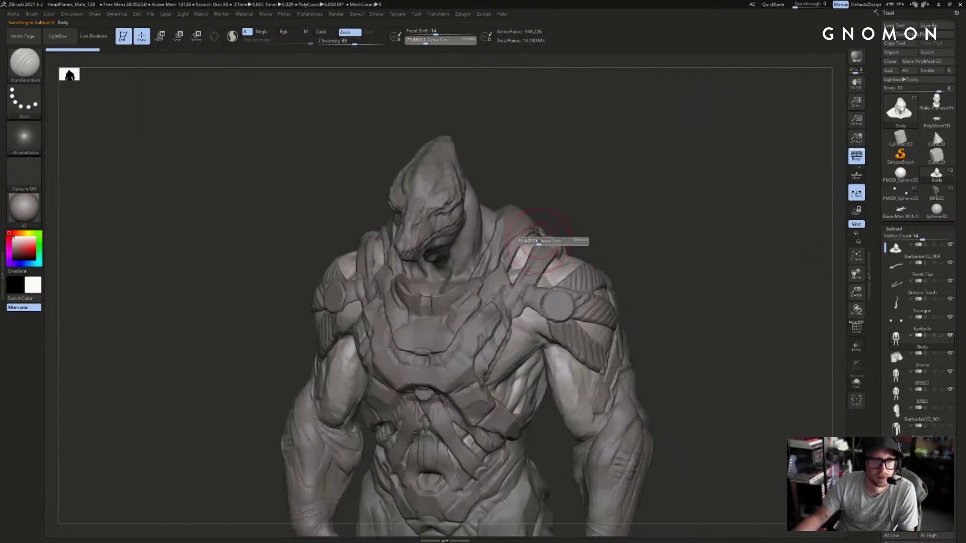
left_click_drag(537, 242, 538, 241)
key("b")
key("m")
key("v")
left_click_drag(613, 216, 533, 224)
left_click_drag(642, 189, 616, 236)
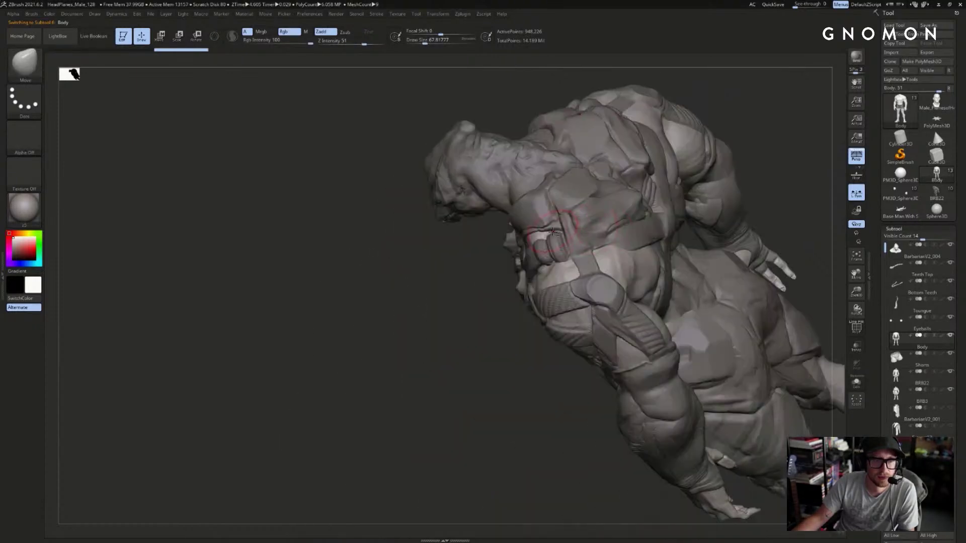
left_click_drag(481, 280, 564, 241, "shift")
mouse_move(749, 222)
left_mouse_down()
mouse_move(648, 224)
mouse_move(565, 272)
left_mouse_up()
- Add clay to the upper back and shoulder straps of BRB22 with ClayBuildup at draw sizes from about 41 to 59
left_click(579, 278, "alt")
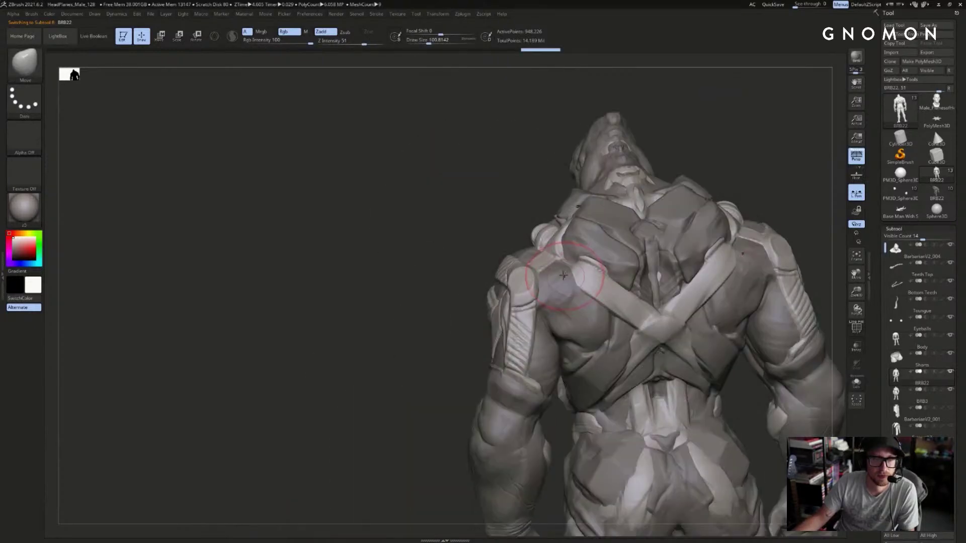
left_click_drag(801, 174, 640, 155, "shift")
key("s")
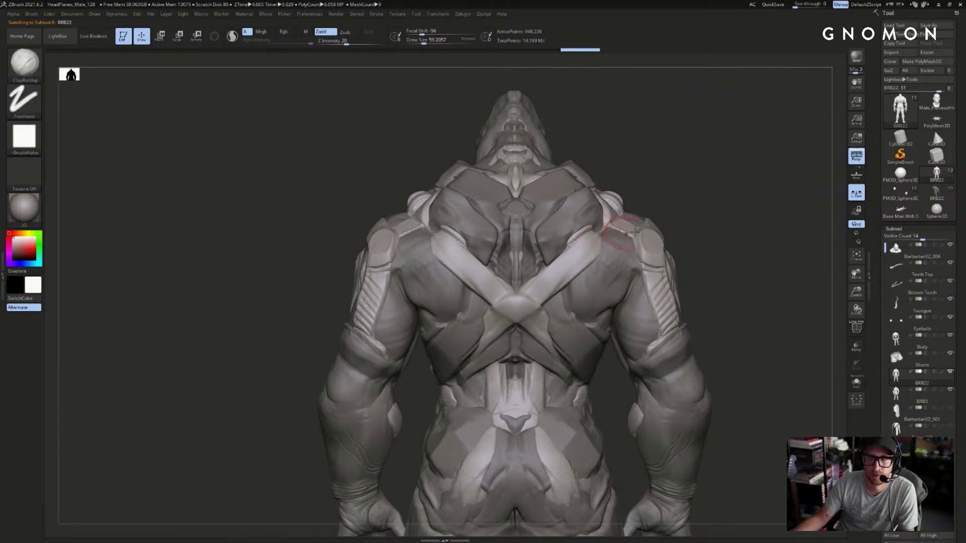
mouse_move(936, 210)
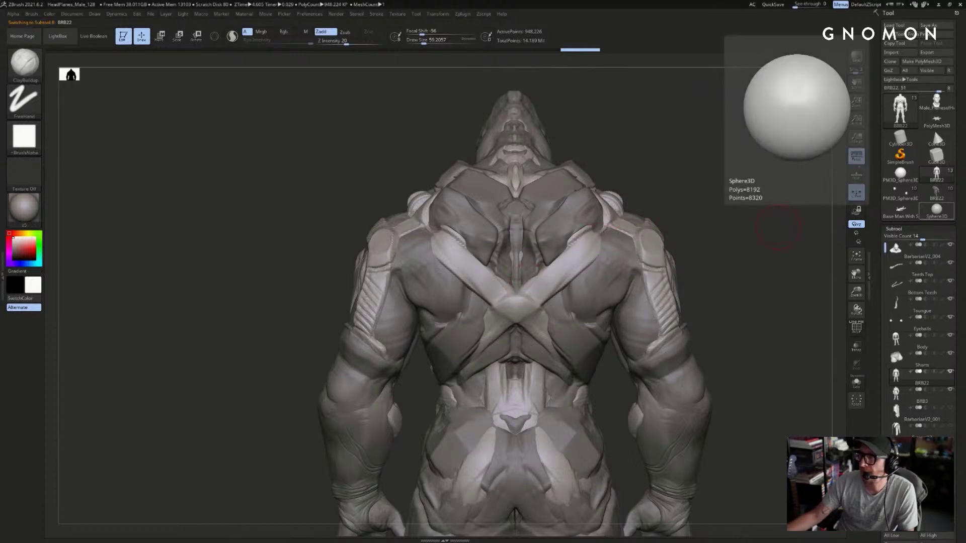
mouse_move(778, 226)
left_mouse_down()
mouse_move(600, 239)
mouse_move(618, 222)
mouse_move(576, 263)
left_mouse_up()
key("ctrl+shift+z")
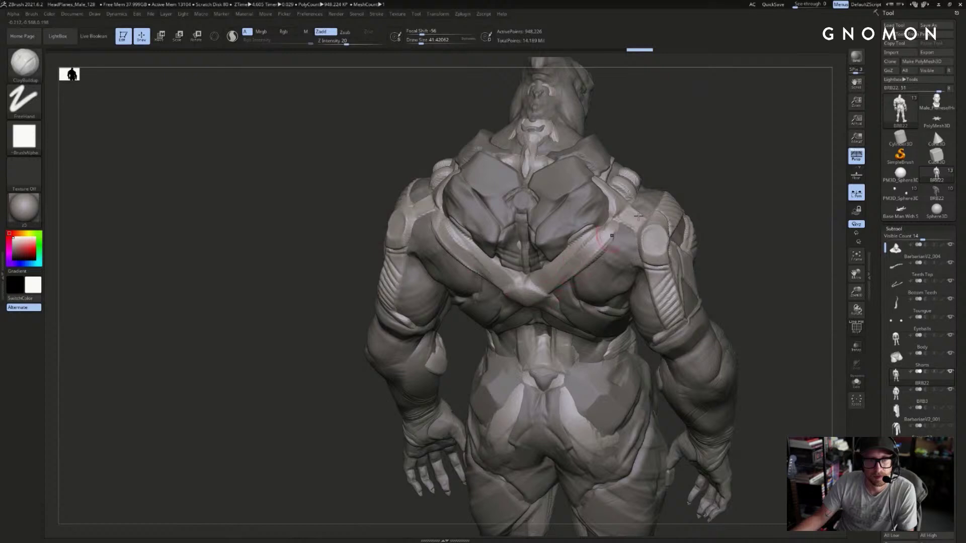
- Build up the diagonal back straps of BRB22 with ClayBuildup at draw size about 68, undoing the first passes
left_click_drag(669, 179, 638, 188, "shift")
key("ctrl+z")
left_click_drag(545, 287, 602, 237)
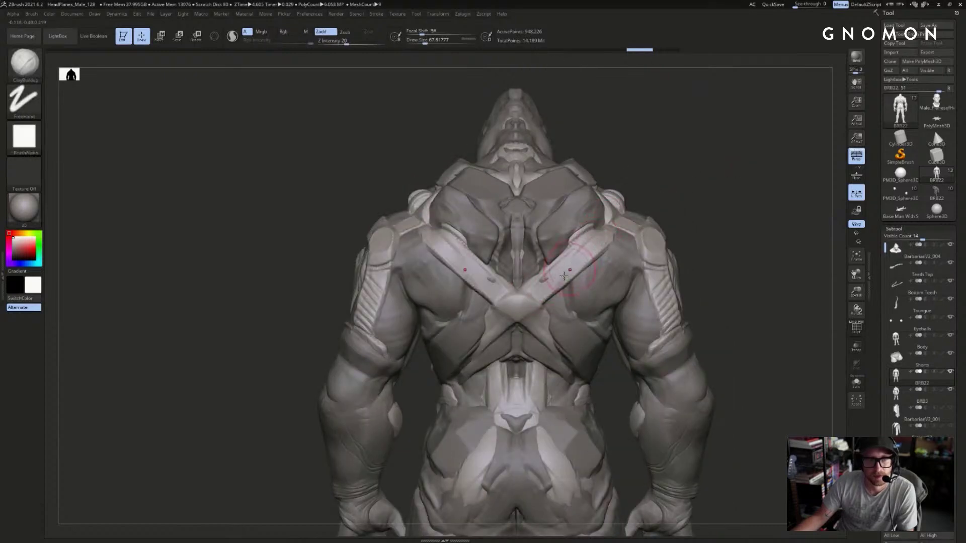
key("ctrl+z")
left_click_drag(537, 283, 621, 221)
left_click_drag(550, 285, 634, 217)
mouse_move(715, 205)
left_mouse_down()
mouse_move(789, 228)
mouse_move(667, 240)
left_mouse_up()
- Review the armoured upper body from the front and three-quarter views and compare it with the earlier version
left_click(478, 325, "alt")
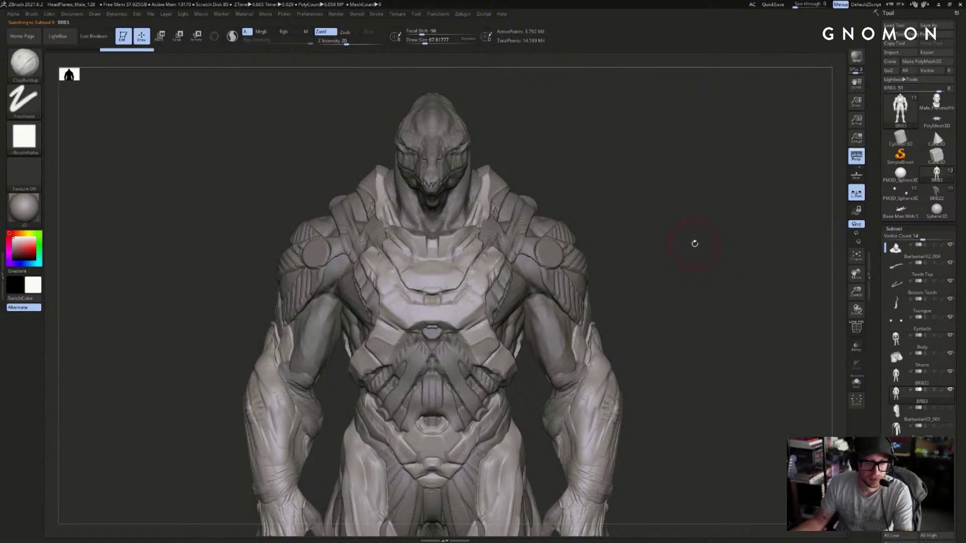
mouse_move(695, 244)
left_mouse_down()
mouse_move(704, 244)
mouse_move(691, 244)
left_mouse_up()
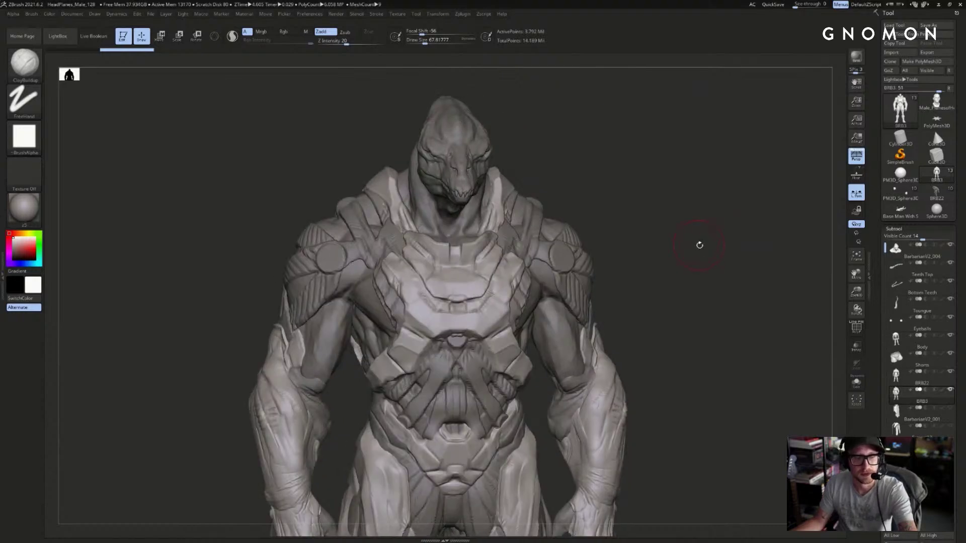
left_click_drag(701, 232, 769, 216, "alt")
left_click(538, 168, "alt")
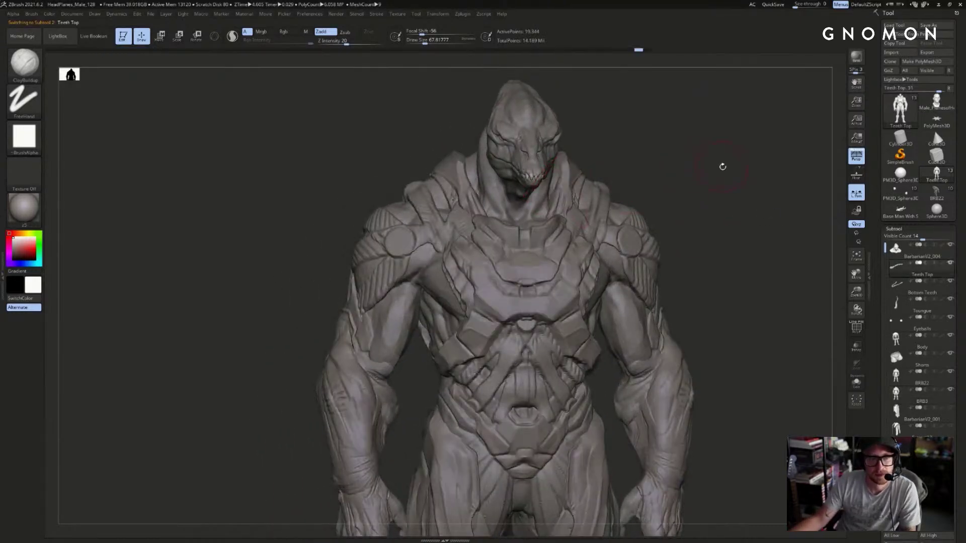
left_click_drag(722, 165, 789, 166)
mouse_move(670, 160)
left_mouse_down()
mouse_move(739, 171)
mouse_move(756, 200)
left_mouse_up()
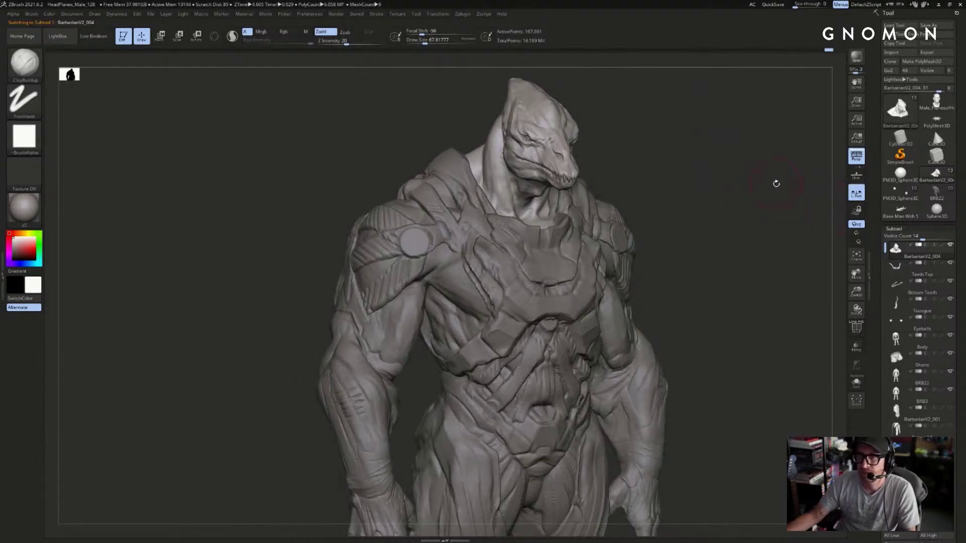
mouse_move(935, 192)
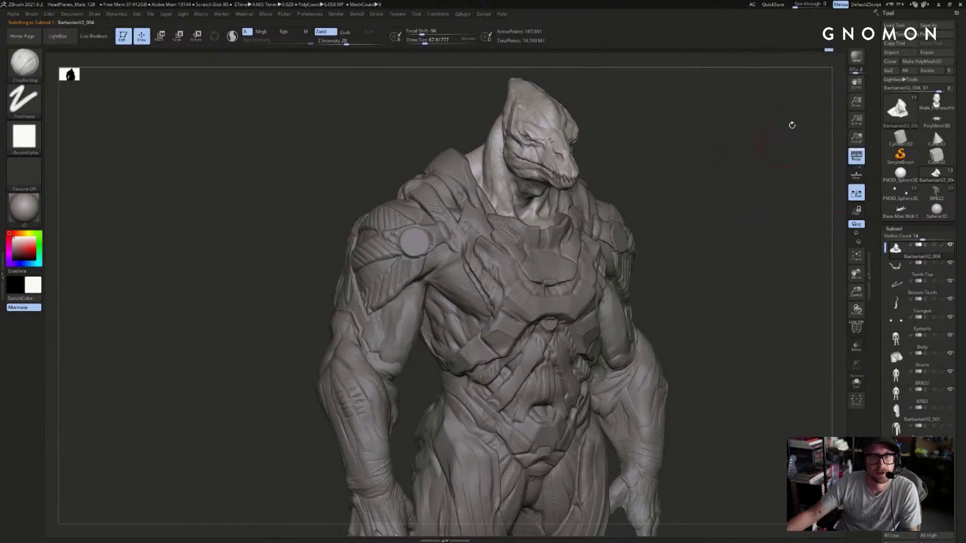
left_click(900, 192)
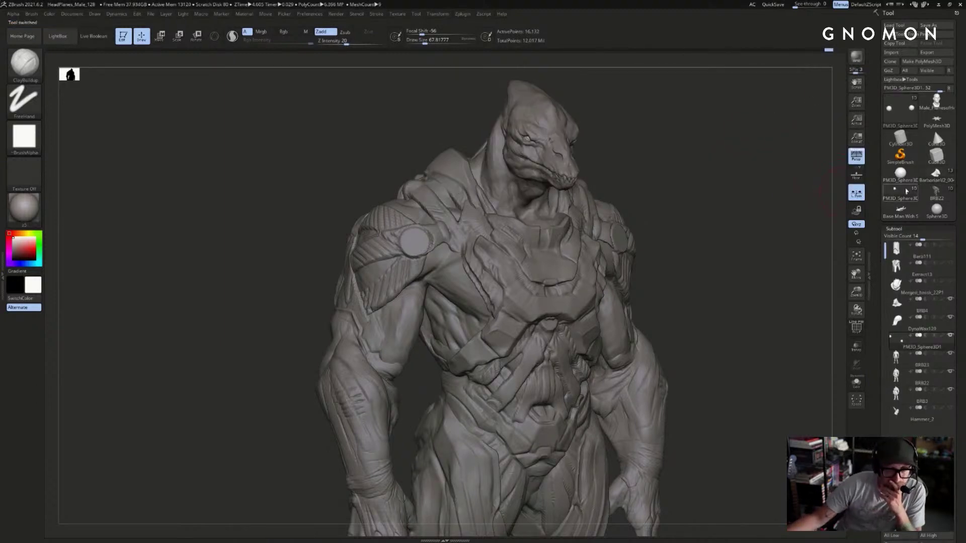
left_click(936, 173)
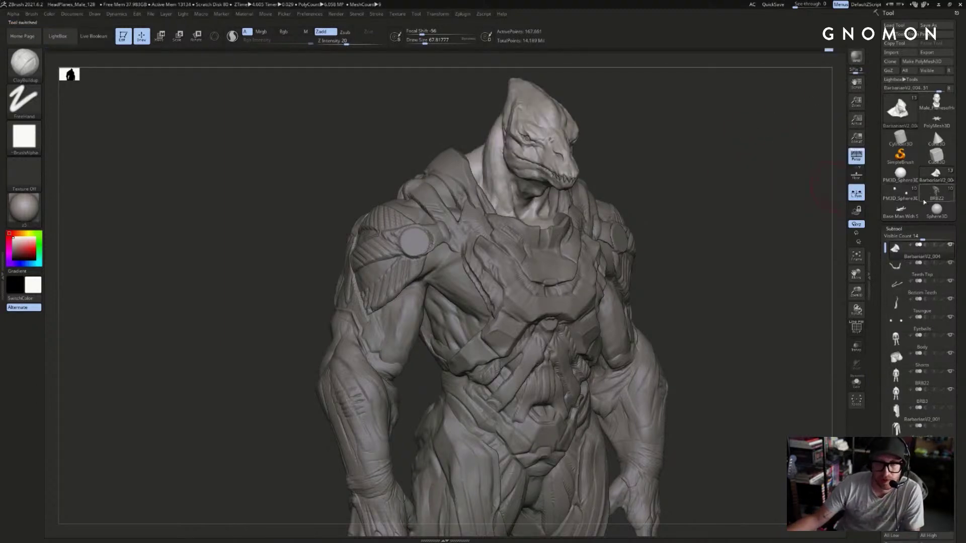
- Compare the earlier BRB4 version of the character with the current BarbarianV2 version
left_click(904, 194)
left_click(562, 143, "alt")
left_click(936, 175)
mouse_move(825, 174)
left_mouse_down()
mouse_move(799, 188)
mouse_move(849, 194)
mouse_move(819, 201)
mouse_move(844, 197)
mouse_move(744, 157)
mouse_move(661, 143)
mouse_move(702, 216)
mouse_move(603, 207)
left_mouse_up()
- Refine the ridges along the back of the BarbarianV2_004 neck with the Standard brush at draw sizes from about 11 to 14
left_click(523, 197, "alt")
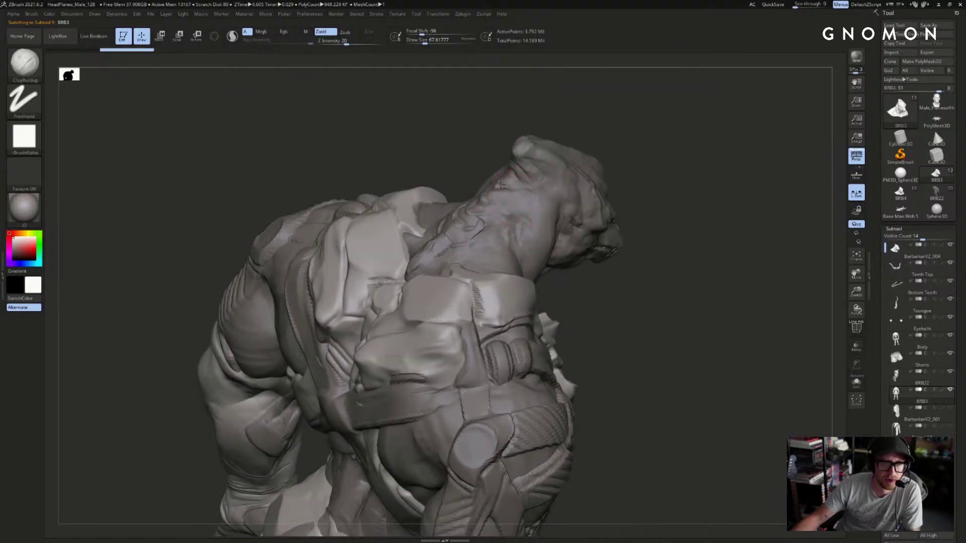
left_click(470, 234, "alt")
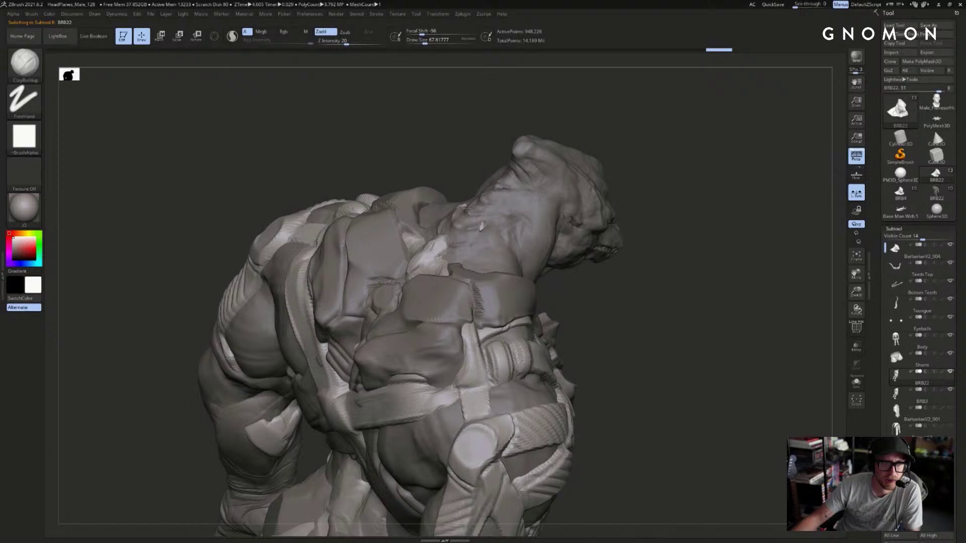
left_click_drag(635, 135, 454, 239)
left_click_drag(644, 151, 626, 176)
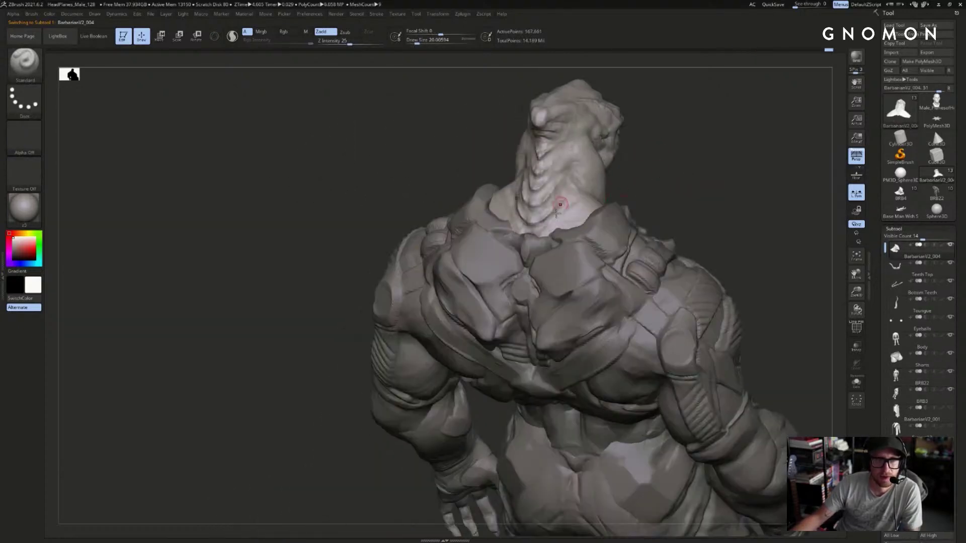
key("bracketleft")
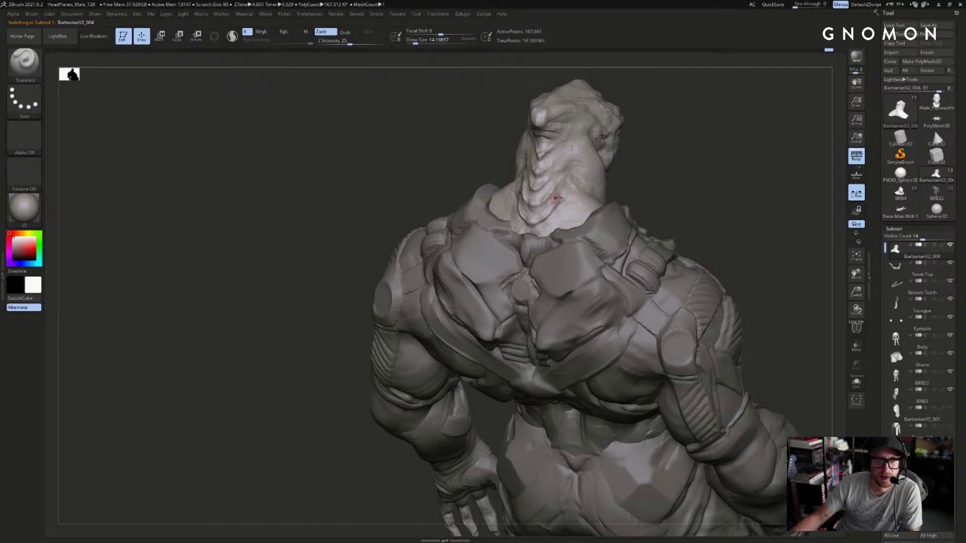
left_click_drag(667, 173, 559, 230)
key("bracketright")
key("bracketright")
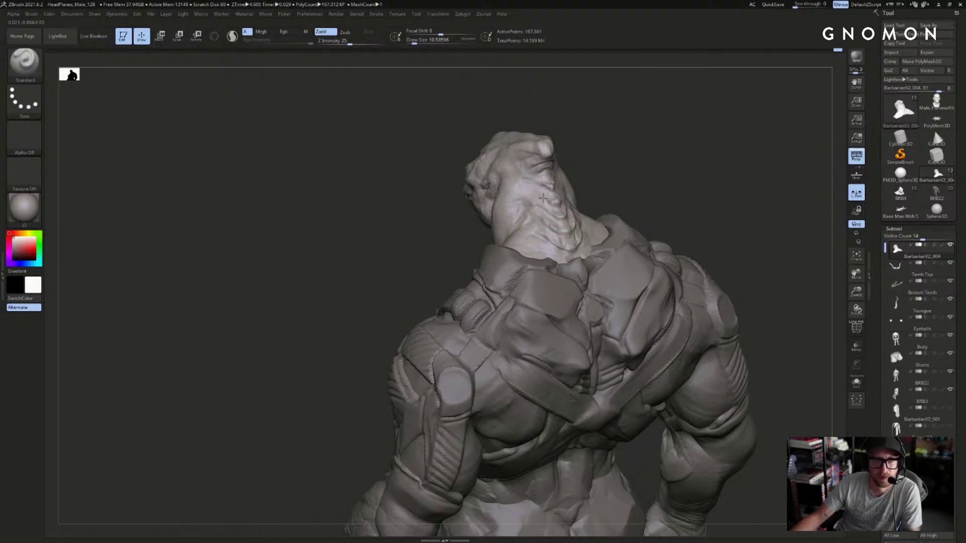
mouse_move(611, 153)
left_mouse_down()
mouse_move(606, 142)
mouse_move(561, 163)
left_mouse_up()
- Shape the spiny nape and side of the neck from several angles with the Standard brush at draw sizes from about 22 to 35
key("b")
key("c")
key("b")
left_click_drag(620, 165, 552, 164)
left_click_drag(618, 123, 638, 135)
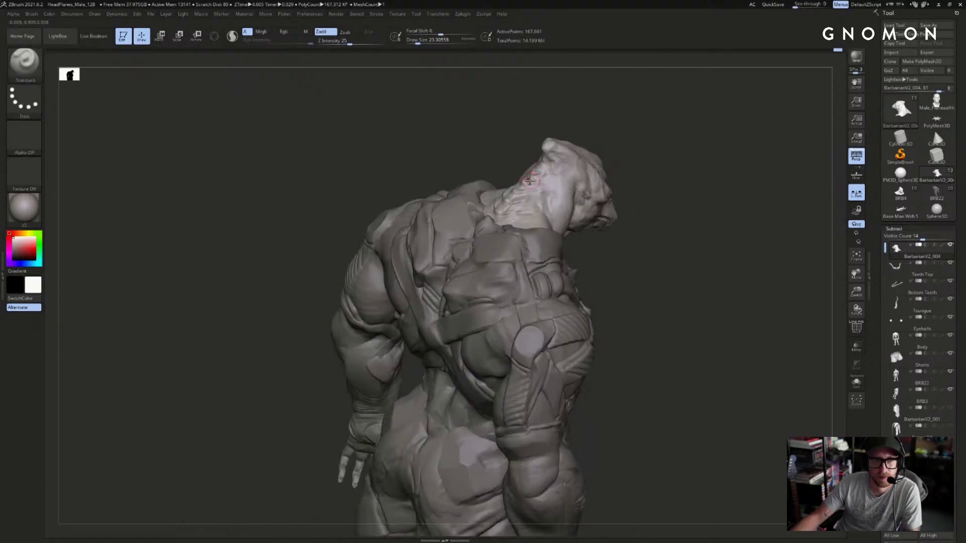
left_click_drag(598, 152, 624, 180)
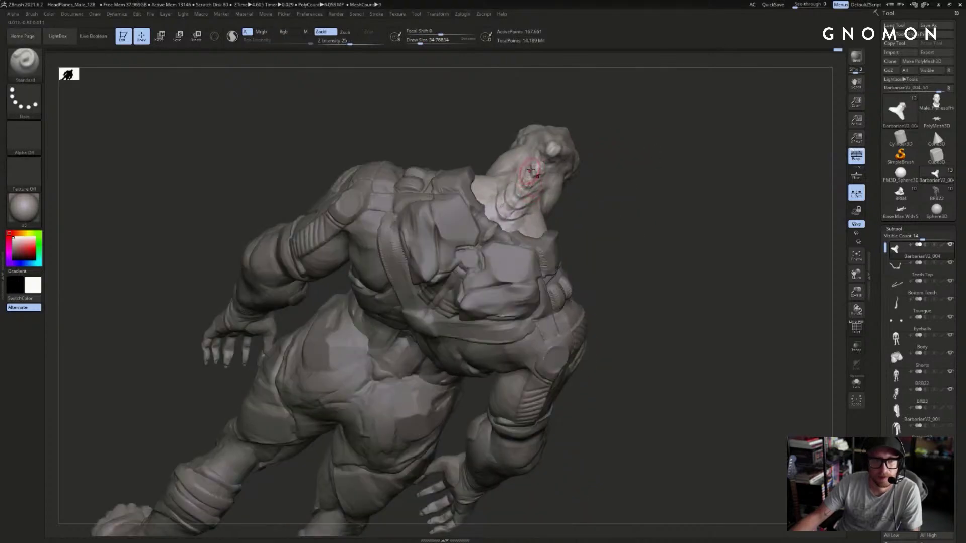
left_click_drag(599, 151, 518, 187)
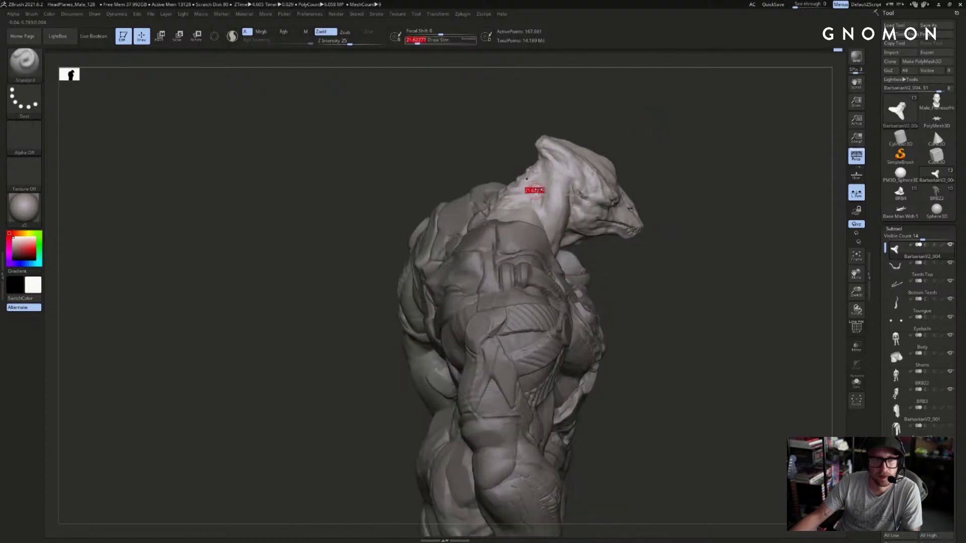
left_click_drag(634, 124, 624, 143)
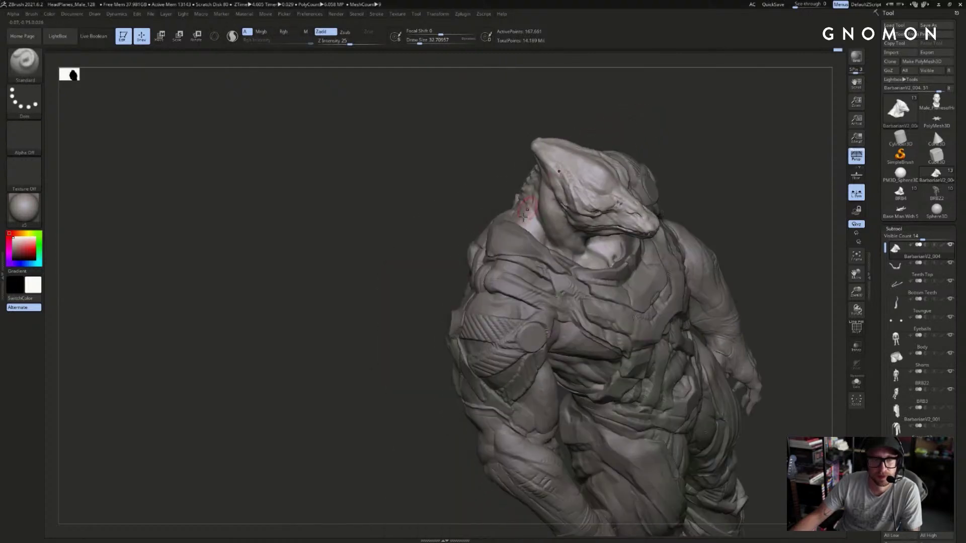
- Isolate the BarbarianV2_004 head at a lower subdivision level and try smoothing the side of its neck
key("alt+s")
left_click_drag(455, 268, 510, 224)
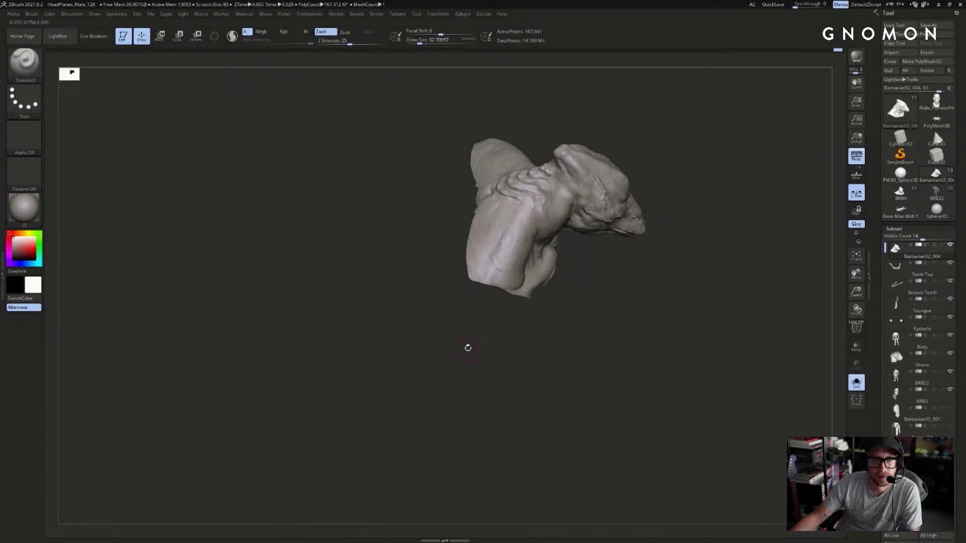
left_click_drag(466, 350, 497, 258)
key("shift+d")
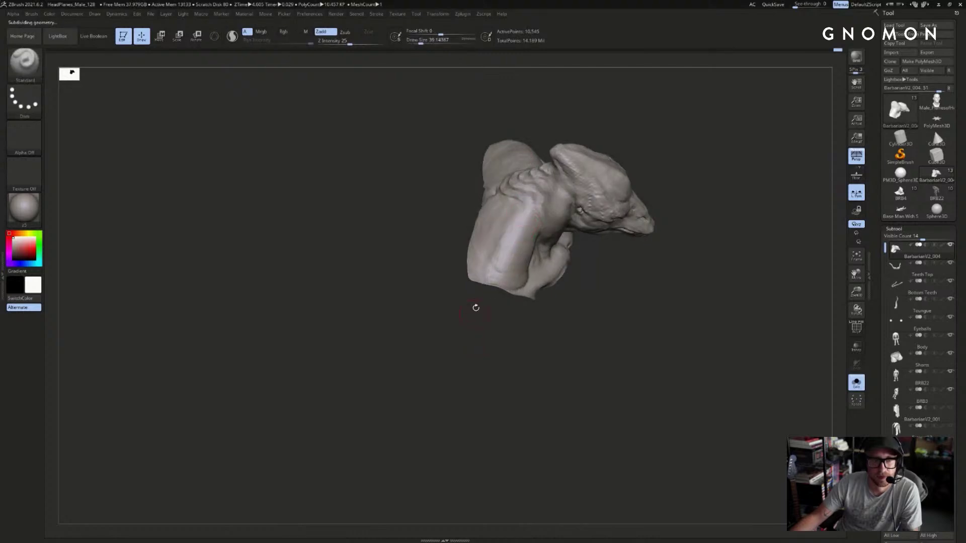
left_click_drag(529, 218, 532, 218)
left_click_drag(526, 214, 528, 218, "shift")
key("s")
key("ctrl+z")
- Rework the base of the isolated neck with the Standard brush at draw size about 51 and show the other subtools again
left_click_drag(492, 342, 503, 302)
key("s")
left_click_drag(522, 261, 522, 275)
left_click_drag(492, 337, 489, 302)
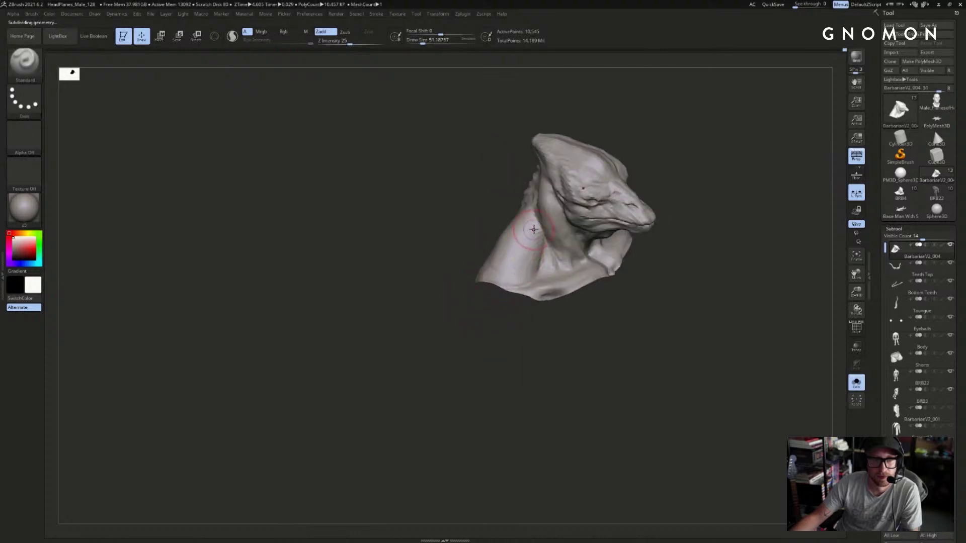
left_click(856, 383)
left_click_drag(742, 130, 718, 148)
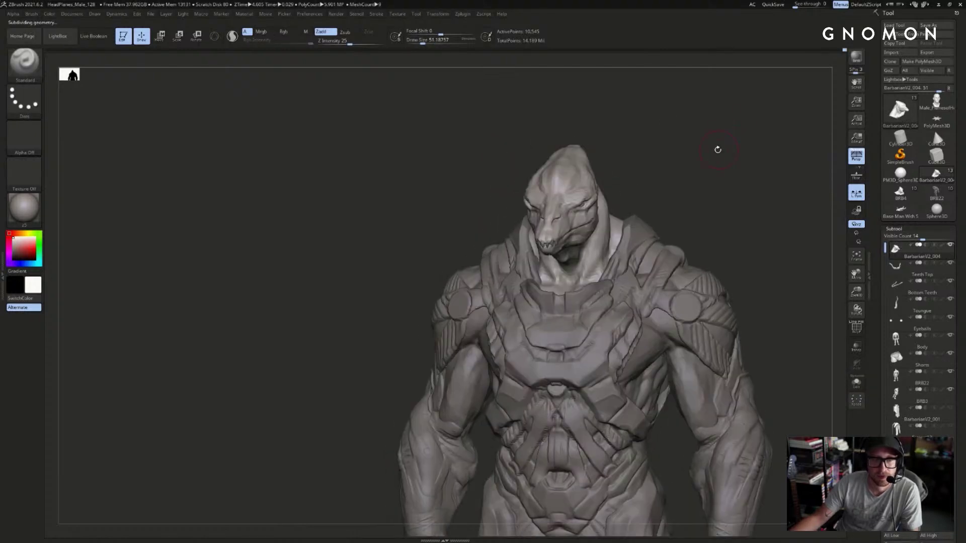
key("ctrl+z")
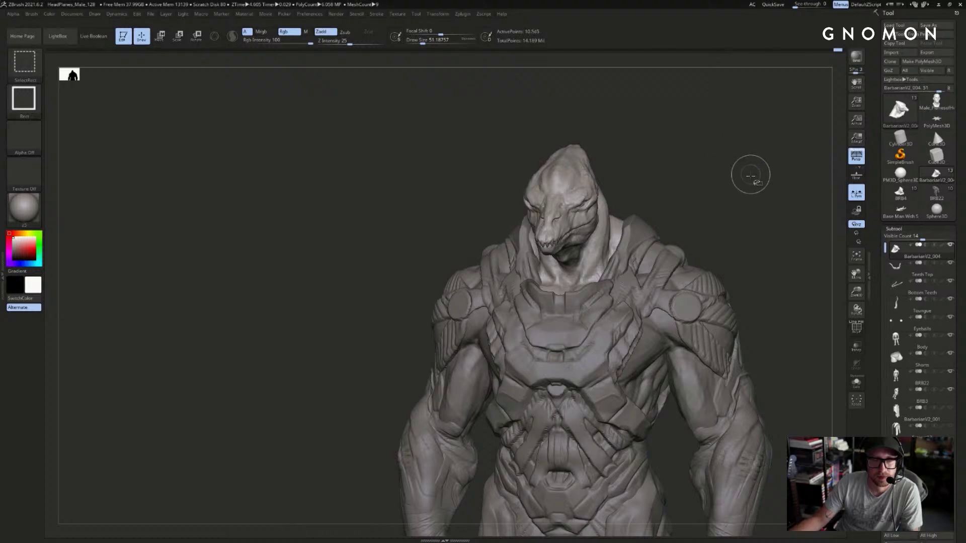
- Select the Body subtool and hide the BRB22 and BRB3 armour to expose the bare torso
mouse_move(746, 183)
left_mouse_down()
mouse_move(754, 189)
mouse_move(720, 176)
mouse_move(745, 182)
mouse_move(703, 140)
mouse_move(713, 151)
mouse_move(620, 280)
left_mouse_up()
left_click(621, 281, "alt")
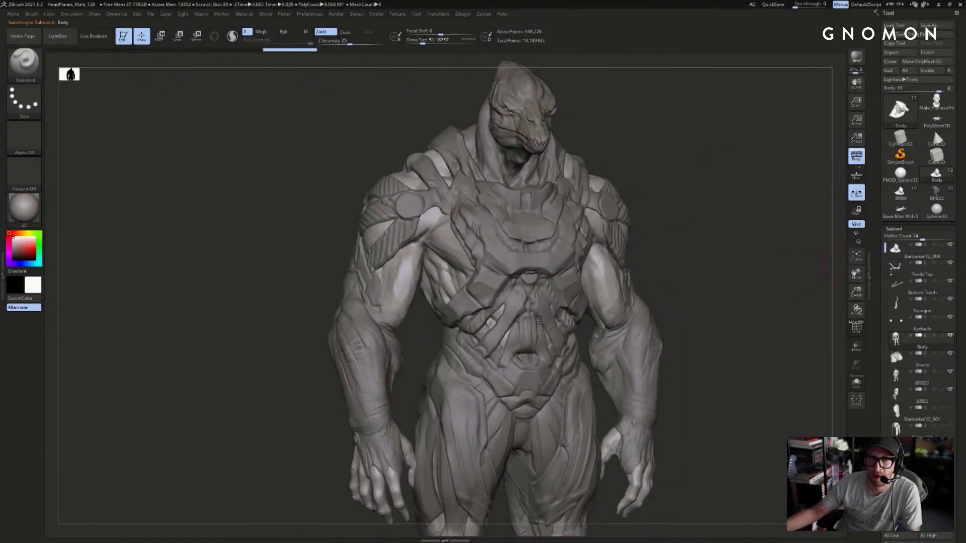
left_click(950, 390)
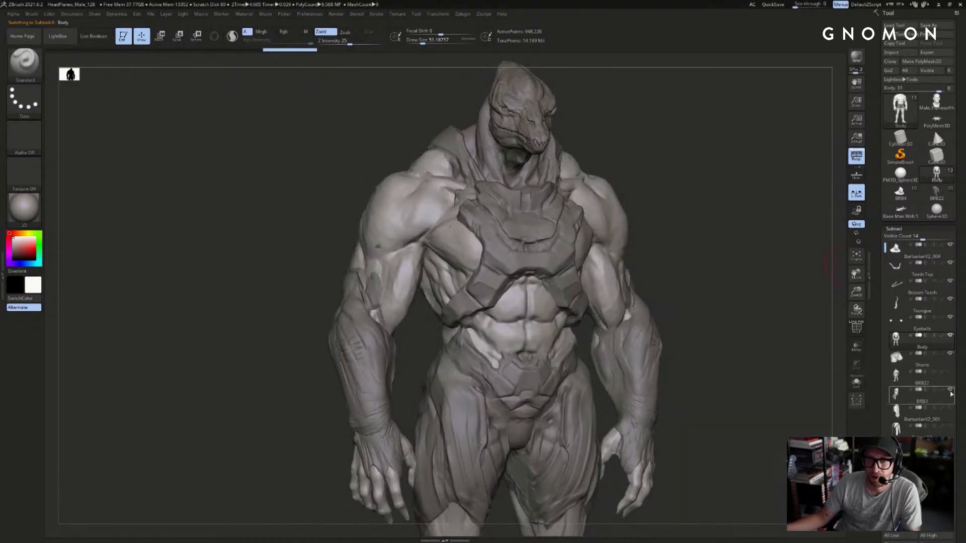
left_click(950, 390)
- Examine the bare body's anatomy from shoulders to legs and its transition into the BarbarianV2_004 neck
left_click_drag(673, 250, 674, 288, "alt")
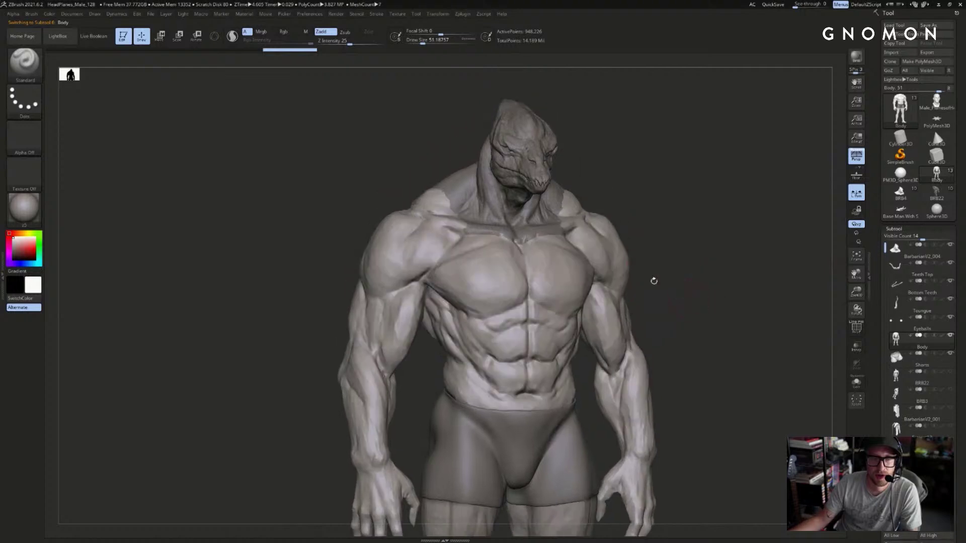
mouse_move(709, 239)
left_mouse_down()
mouse_move(716, 231)
mouse_move(694, 228)
left_mouse_up()
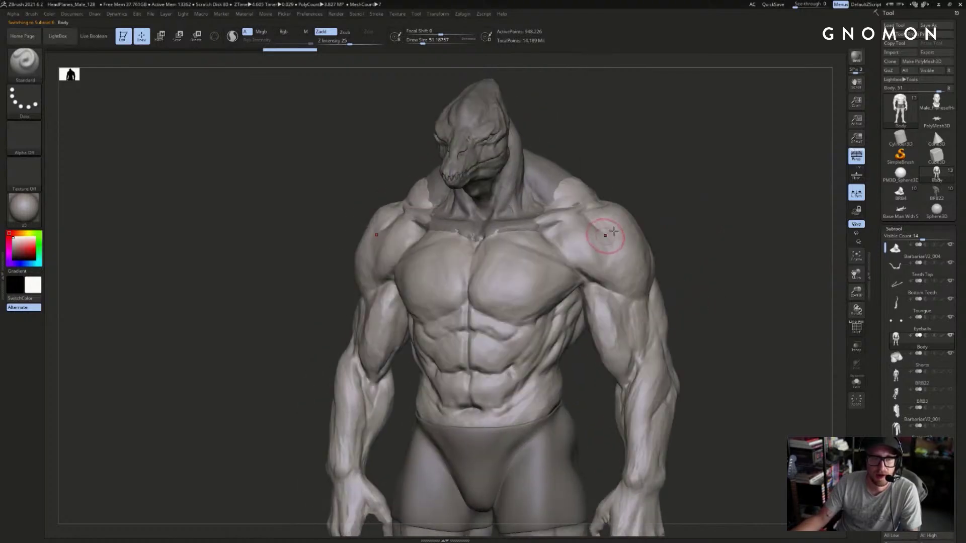
left_click_drag(804, 401, 631, 242, "alt")
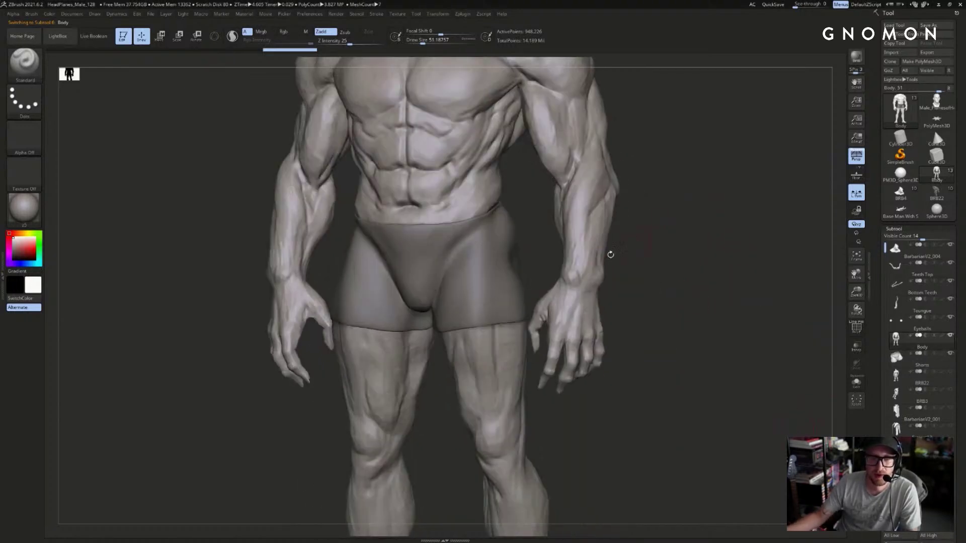
left_click_drag(692, 291, 773, 324, "alt")
key("f")
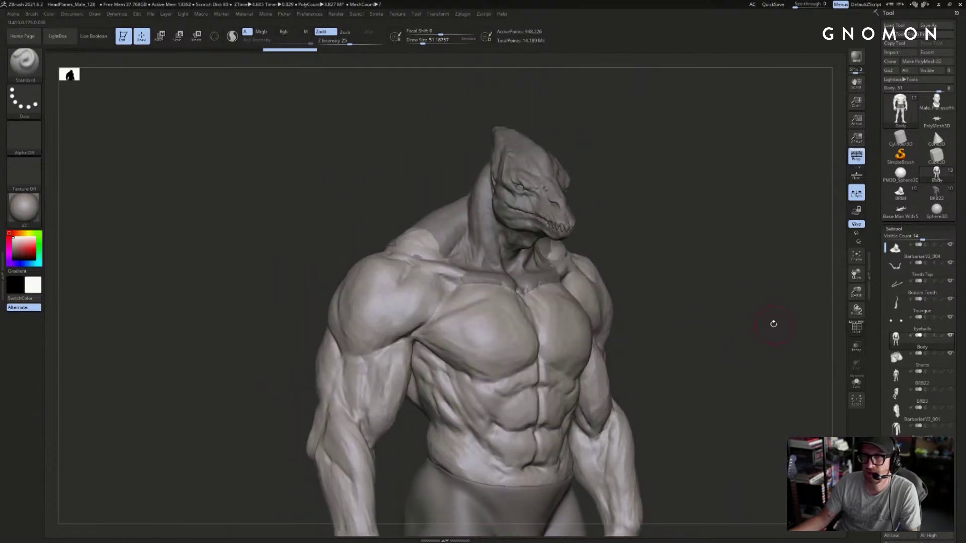
left_click_drag(702, 278, 557, 301)
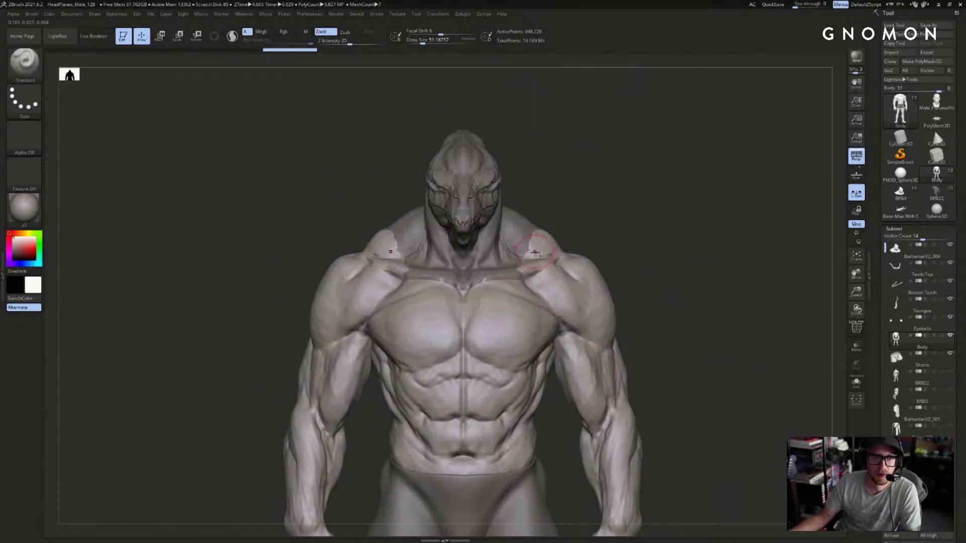
left_click(531, 233, "alt")
left_click_drag(692, 233, 685, 208)
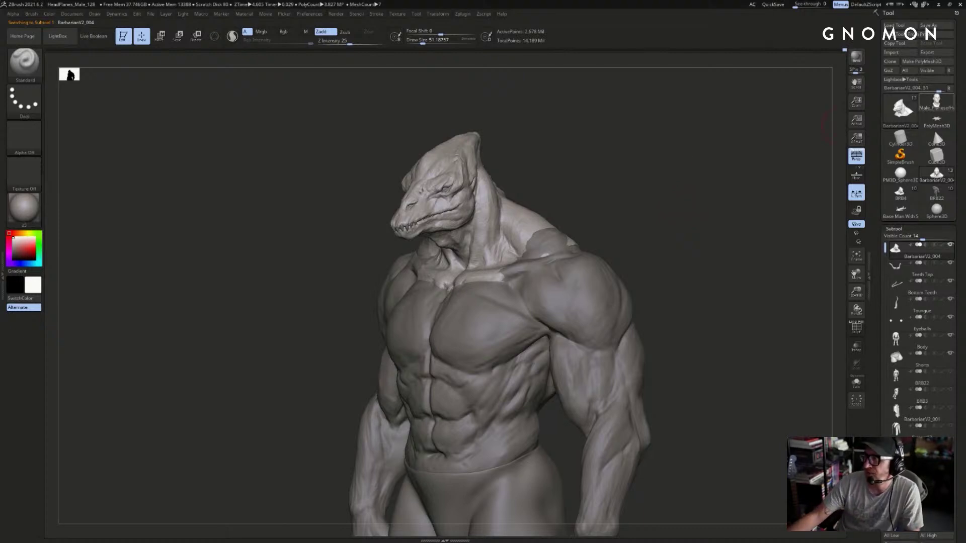
mouse_move(936, 102)
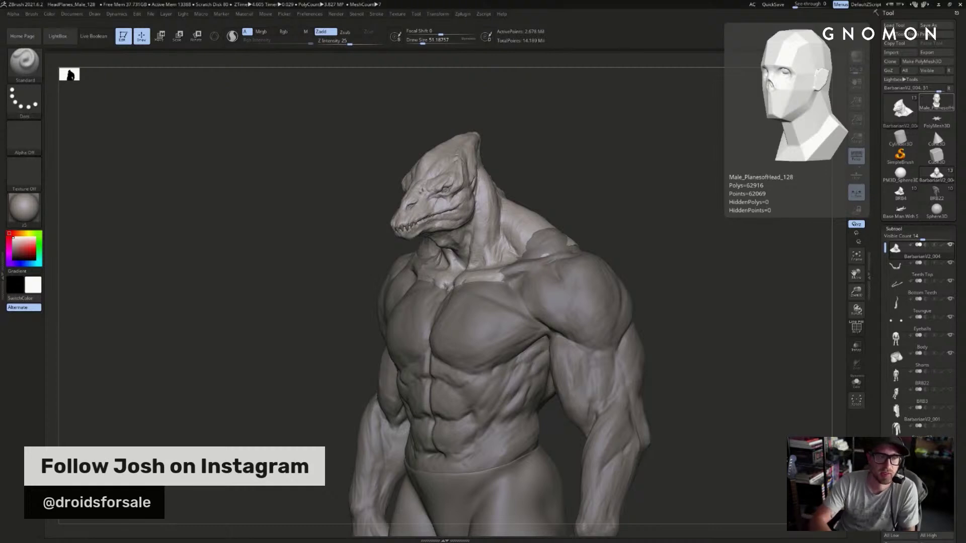
- Add clay to the BarbarianV2_004 trapezius where it meets the shoulder with ClayBuildup at draw size about 51
left_click_drag(647, 229, 610, 252)
key("b")
key("c")
key("b")
key("s")
left_click(540, 247)
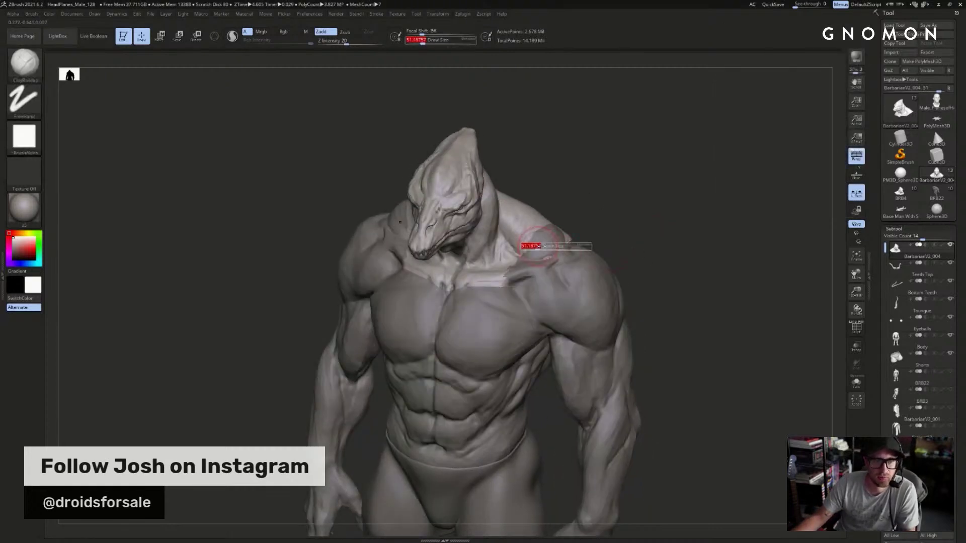
mouse_move(535, 247)
left_mouse_down()
mouse_move(585, 217)
mouse_move(542, 248)
left_mouse_up()
- Reshape the Body subtool's shoulder top along the neck seam with the Move brush at draw size about 51
left_click(555, 242, "alt")
key("bracketleft")
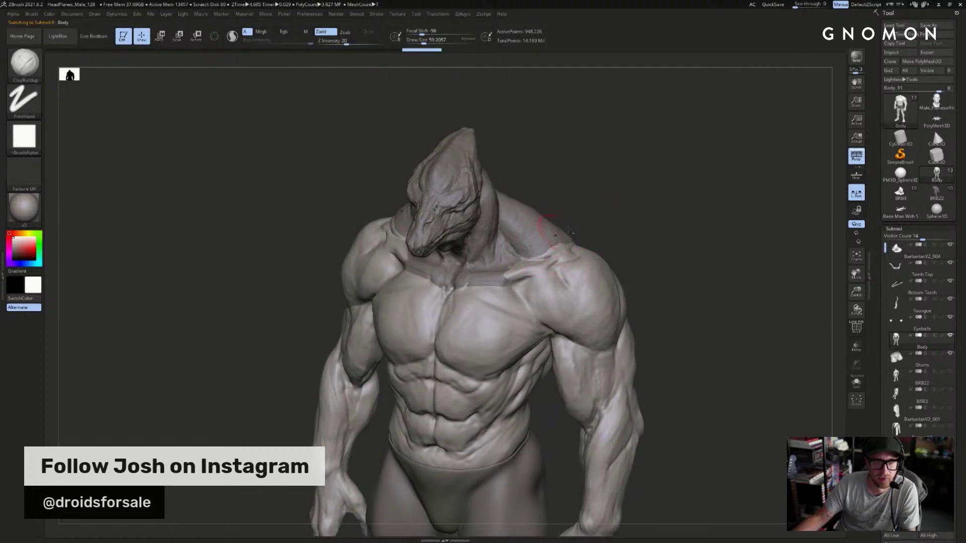
left_click_drag(611, 213, 571, 229)
left_click_drag(632, 220, 579, 237)
key("space")
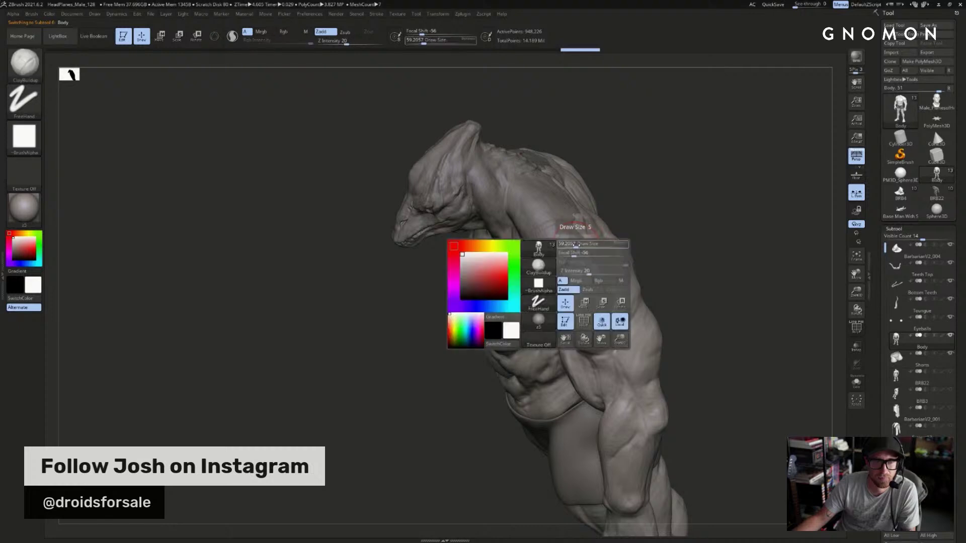
key("b")
key("m")
key("v")
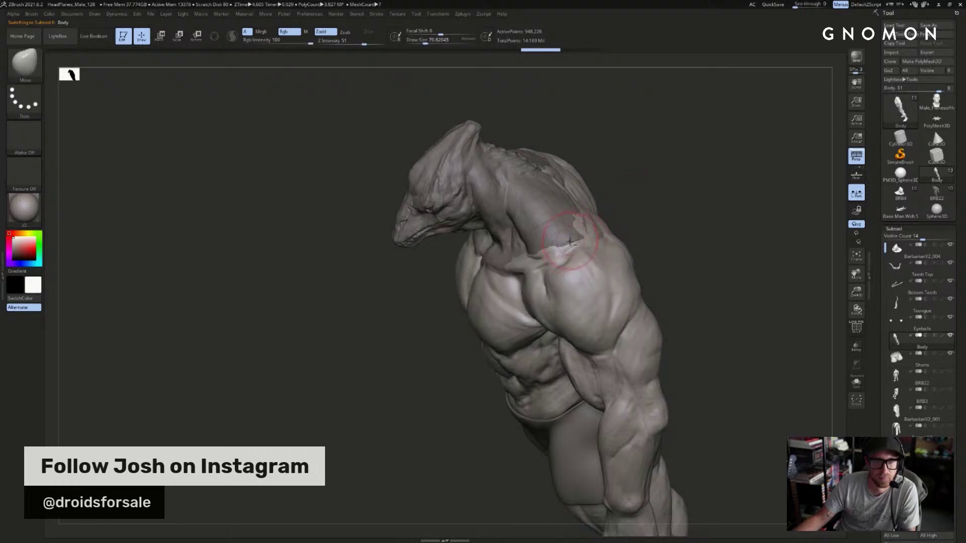
key("s")
left_click_drag(608, 222, 565, 234)
key("s")
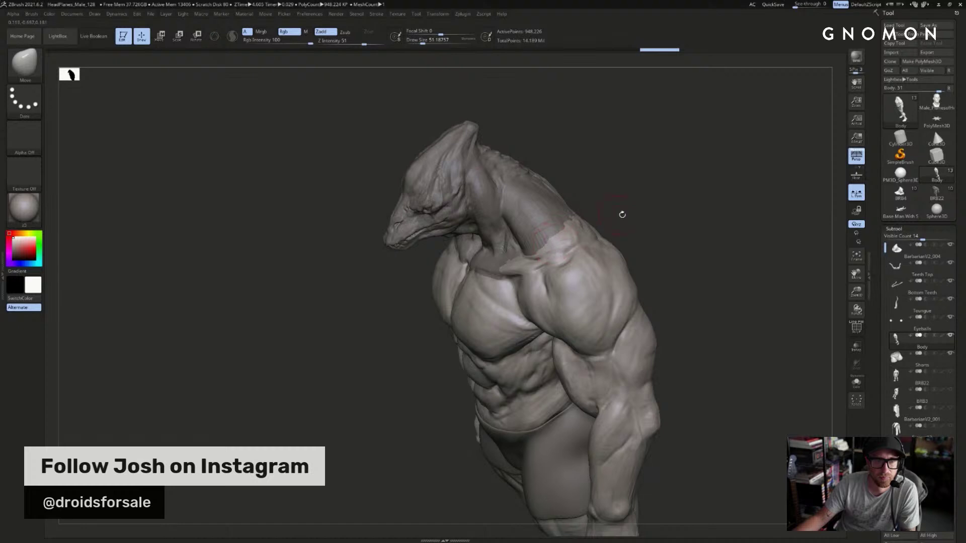
- Adjust the upper rear contour of the Body's shoulder with the Move brush at draw size about 77
right_click_drag(582, 227, 543, 256)
mouse_move(621, 216)
right_mouse_down()
mouse_move(586, 211)
mouse_move(651, 188)
right_mouse_up()
key("s")
left_click_drag(581, 215, 589, 216)
right_click_drag(741, 271, 719, 259)
- Review the proportions of the torso, shorts, neck and head from several angles and distances
right_click_drag(727, 197, 702, 199)
right_click_drag(702, 199, 677, 172, "ctrl")
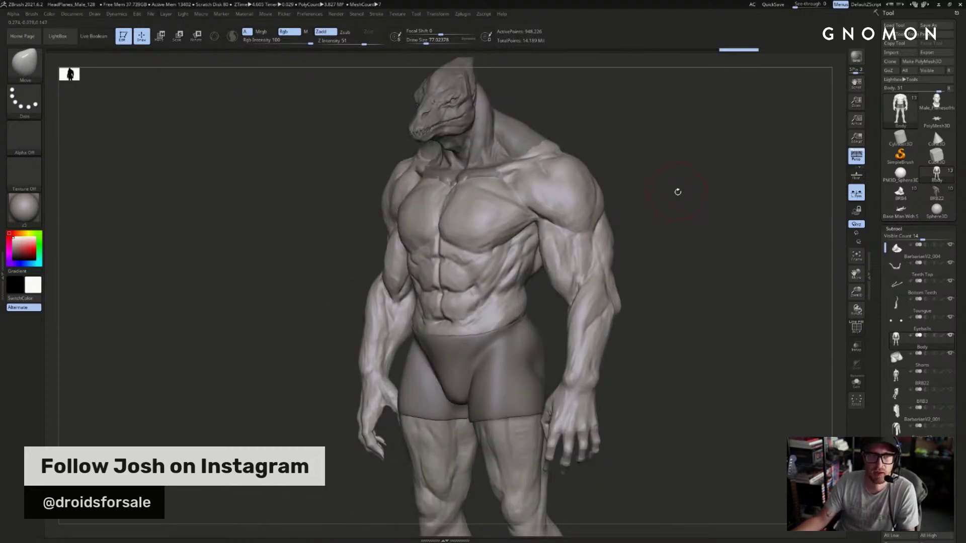
left_click(530, 344, "alt")
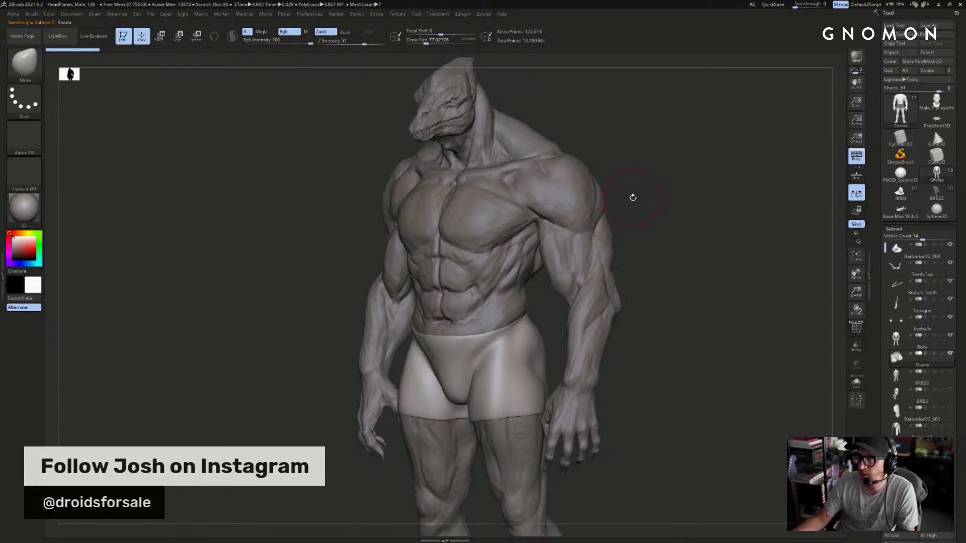
mouse_move(699, 187)
right_mouse_down()
mouse_move(719, 181)
mouse_move(722, 207)
mouse_move(755, 211)
right_mouse_up()
mouse_move(749, 159)
left_mouse_down("ctrl")
mouse_move(334, 312)
mouse_move(330, 262)
mouse_move(299, 363)
mouse_move(338, 291)
mouse_move(377, 272)
mouse_move(355, 273)
mouse_move(395, 336)
mouse_move(380, 367)
left_mouse_up("ctrl")
mouse_move(643, 248)
right_mouse_down("alt")
mouse_move(643, 205)
mouse_move(656, 197)
mouse_move(702, 231)
right_mouse_up("alt")
mouse_move(712, 223)
left_mouse_down("ctrl")
mouse_move(602, 338)
mouse_move(495, 330)
left_mouse_up("ctrl")
mouse_move(649, 231)
left_mouse_down()
mouse_move(745, 186)
mouse_move(733, 197)
mouse_move(757, 191)
left_mouse_up()
mouse_move(704, 193)
left_mouse_down()
mouse_move(734, 196)
mouse_move(740, 229)
mouse_move(640, 218)
mouse_move(578, 225)
mouse_move(676, 178)
mouse_move(654, 174)
mouse_move(686, 136)
left_mouse_up()
left_click(578, 156, "alt")
left_click_drag(697, 90, 597, 190, "ctrl")
left_click_drag(735, 129, 745, 141, "ctrl")
mouse_move(716, 146)
left_mouse_down()
mouse_move(781, 157)
mouse_move(722, 203)
mouse_move(716, 221)
mouse_move(774, 234)
left_mouse_up()
- Try building up the Body subtool's upper chest below the neck with ClayBuildup at draw size about 56
left_click(636, 276, "alt")
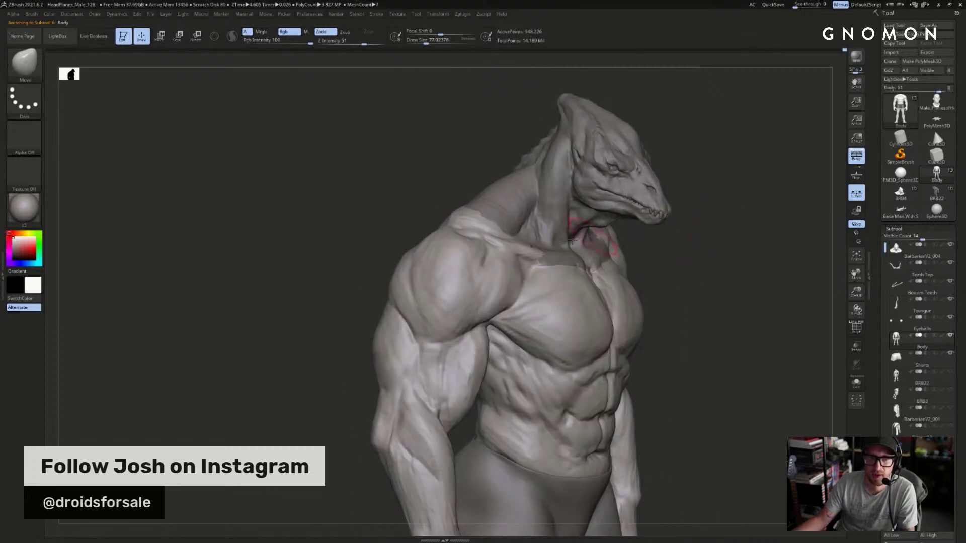
key("s")
left_click_drag(708, 234, 689, 252)
key("b")
key("c")
key("b")
mouse_move(579, 262)
left_mouse_down()
mouse_move(550, 265)
mouse_move(561, 261)
left_mouse_up()
mouse_move(760, 182)
left_mouse_down()
mouse_move(744, 186)
mouse_move(735, 167)
left_mouse_up()
key("ctrl+z")
key("ctrl+z")
key("ctrl+z")
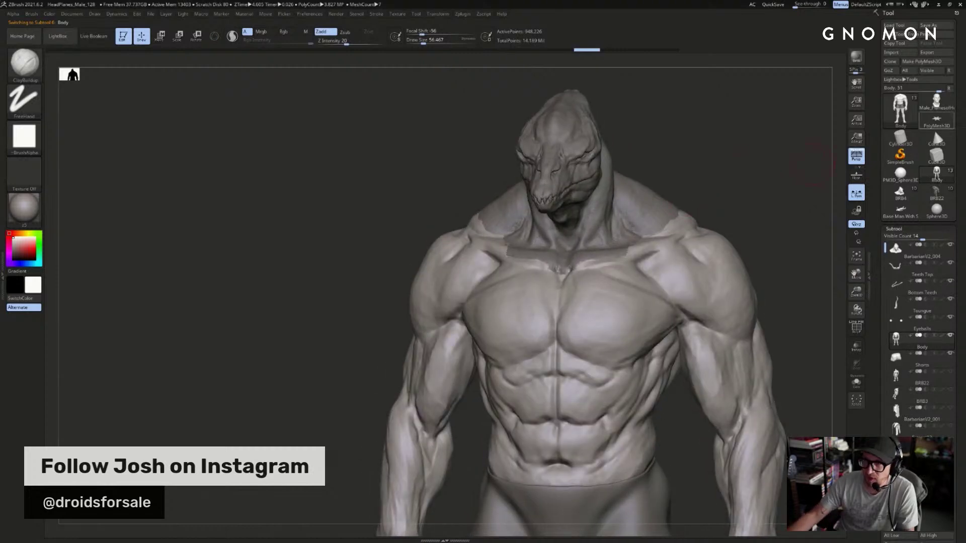
mouse_move(935, 121)
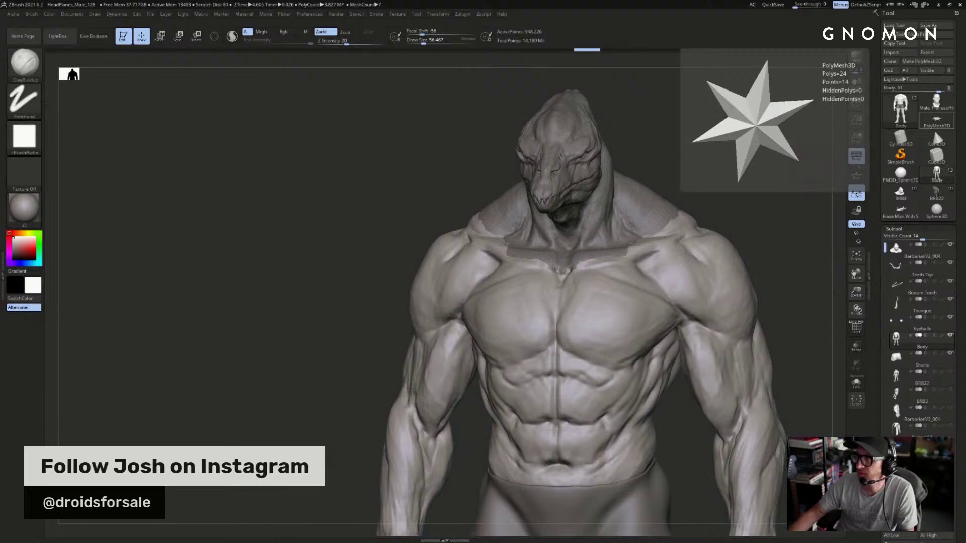
left_click_drag(650, 158, 674, 149)
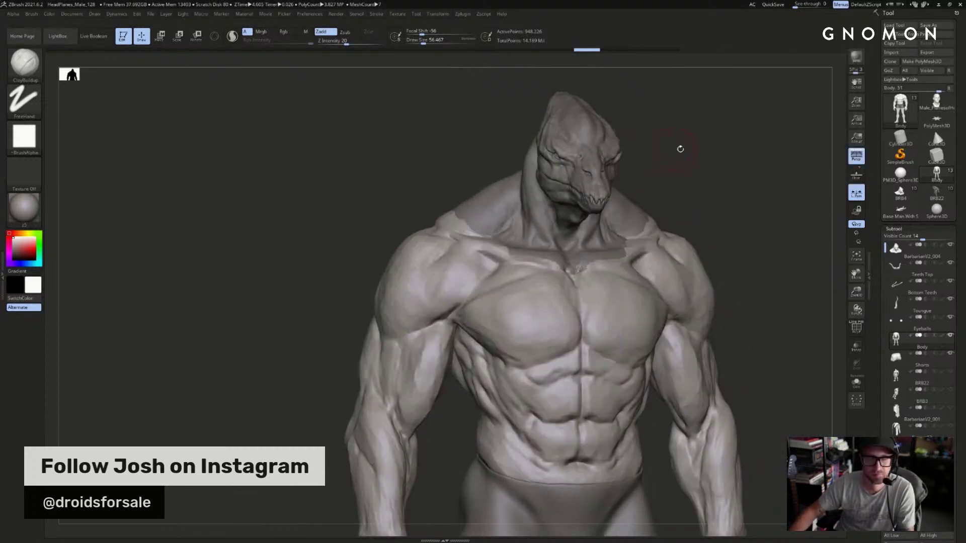
mouse_move(936, 140)
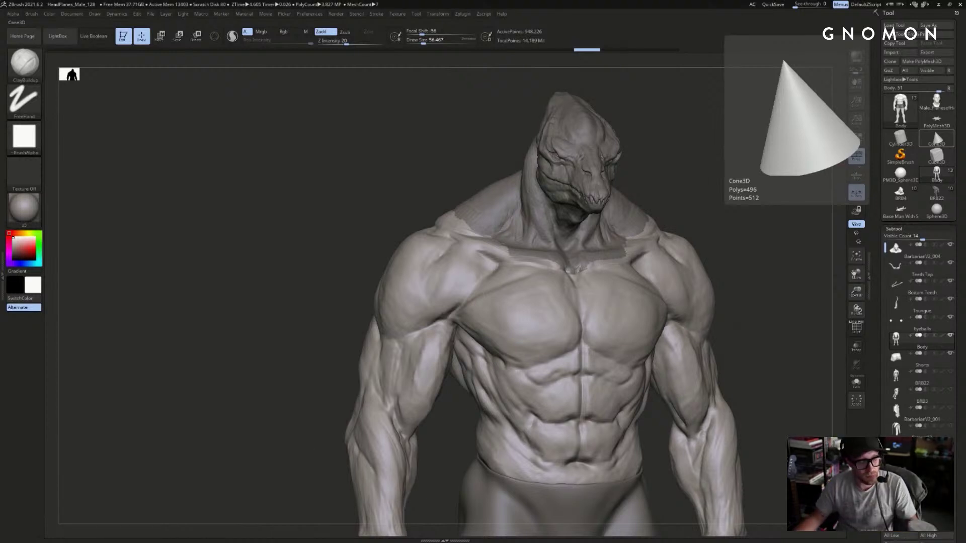
- Examine the neck and shoulder transition from several angles, switching between the BarbarianV2_004 and Body subtools
left_click_drag(707, 203, 696, 193)
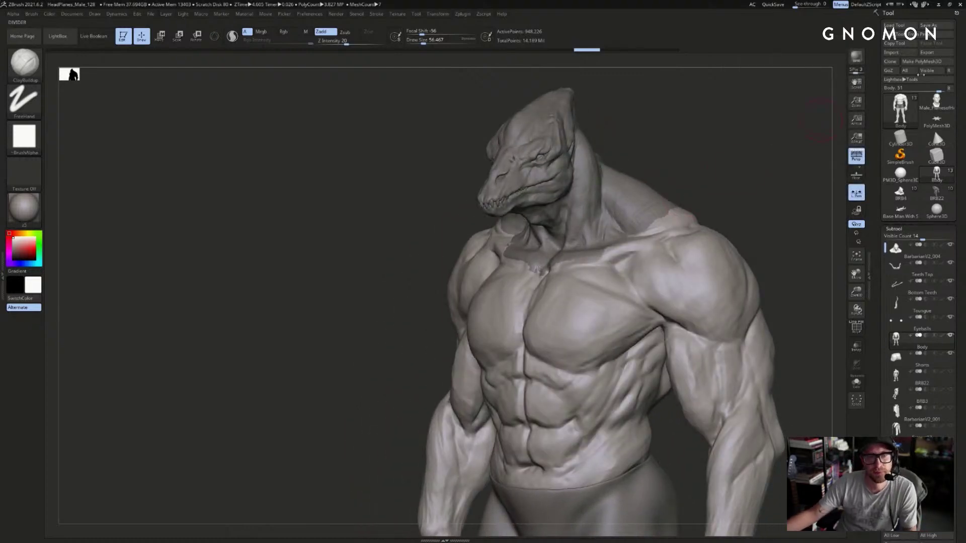
left_click(649, 209, "alt")
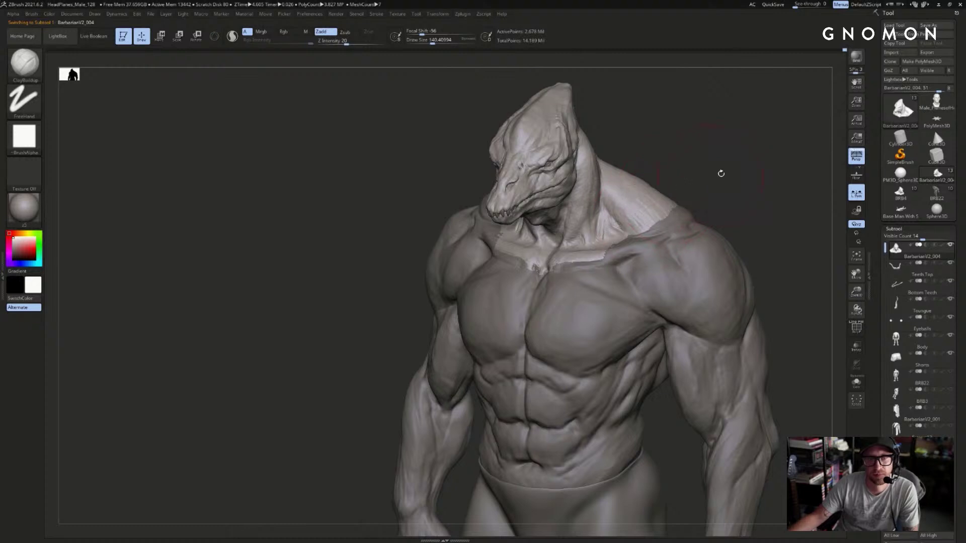
left_click_drag(710, 177, 686, 186, "shift")
left_click_drag(765, 190, 737, 193, "alt")
left_click(659, 235, "alt")
mouse_move(723, 231)
left_mouse_down("alt")
mouse_move(706, 184)
mouse_move(756, 187)
left_mouse_up("alt")
key("bracketleft")
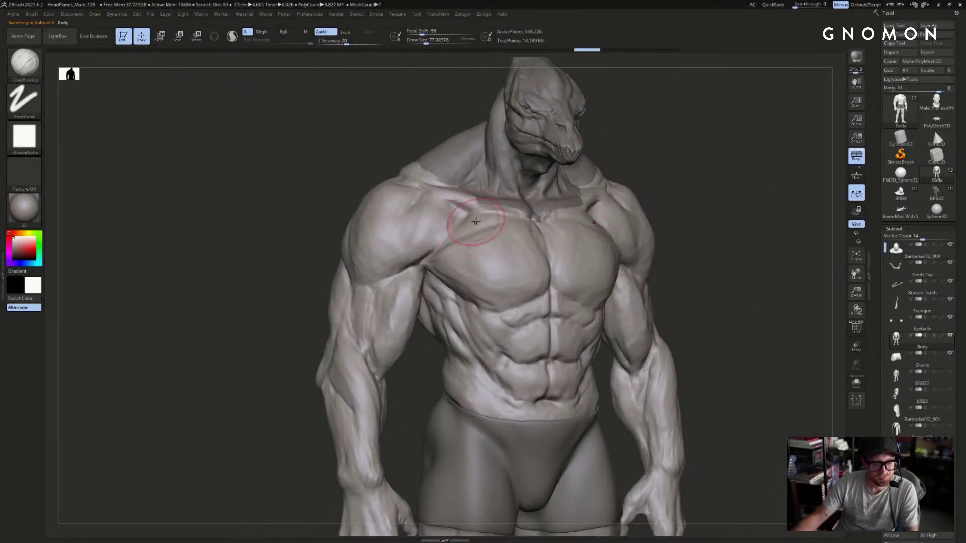
- Choose the DamStandard brush for the Body subtool with draw size about 50 and Z Intensity 50
key("b")
key("d")
key("s")
left_click_drag(695, 148, 683, 160)
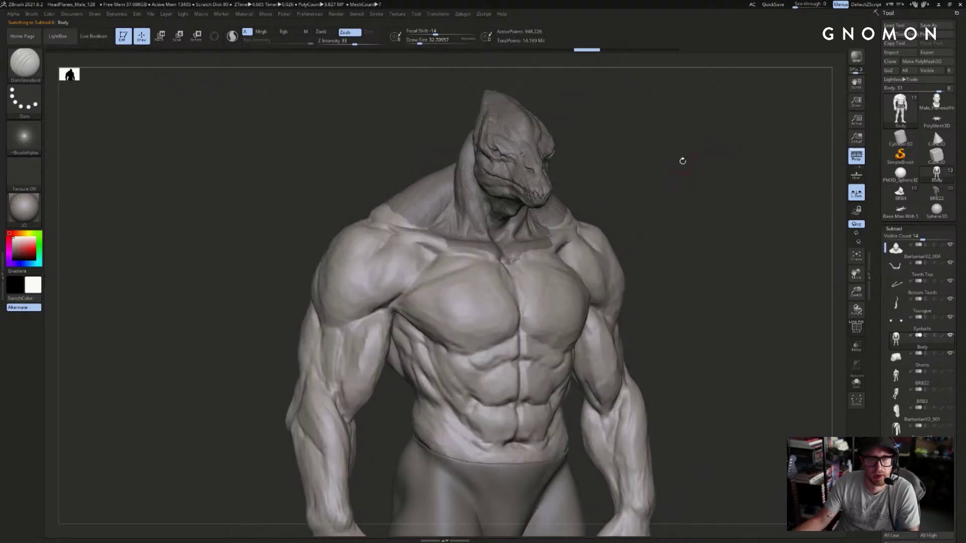
key("s")
left_click_drag(545, 245, 551, 244)
left_click_drag(670, 198, 641, 227, "alt")
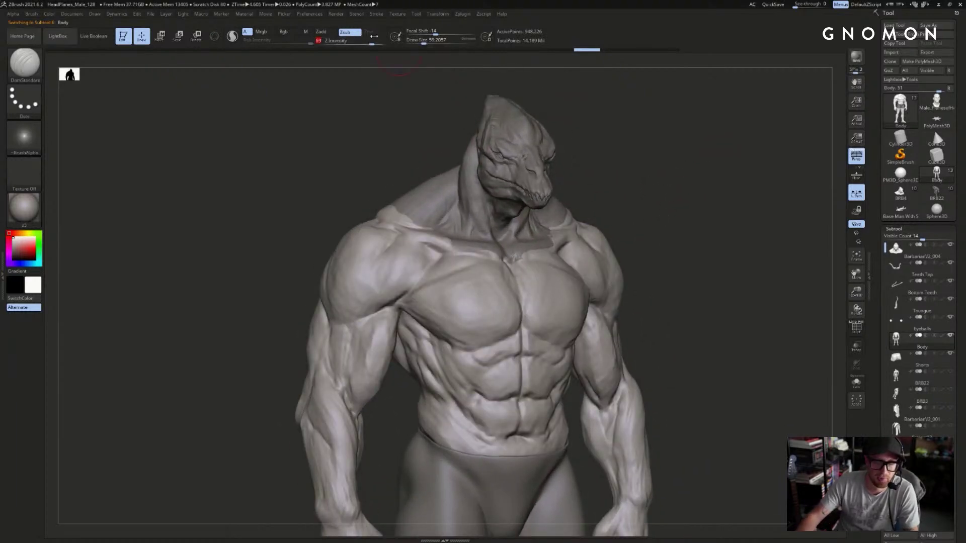
- Switch to the earlier BRB4 tool and examine its head on the bare BRB23 body, with BRB22 and BRB3 hidden
mouse_move(783, 200)
left_mouse_down()
mouse_move(778, 234)
mouse_move(819, 236)
mouse_move(787, 217)
mouse_move(800, 205)
left_mouse_up()
left_click(900, 194)
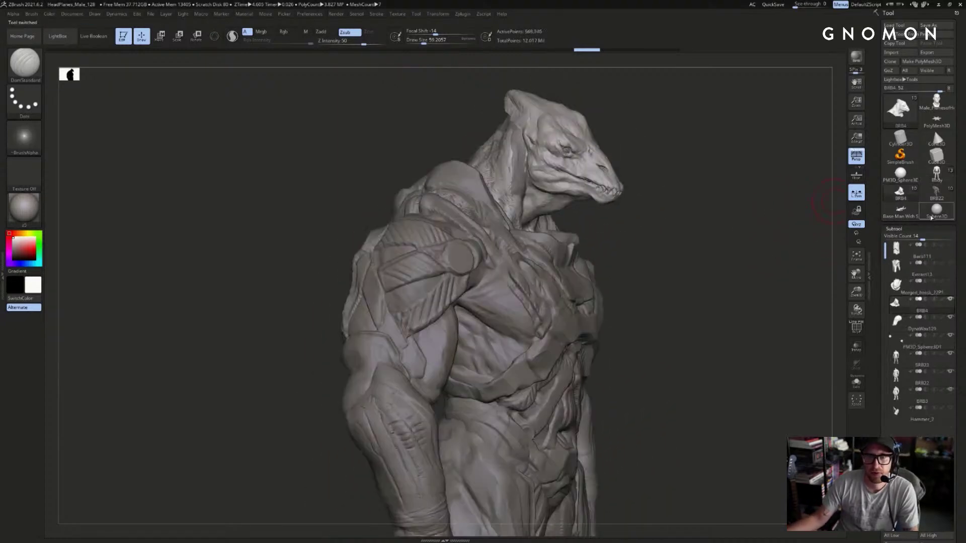
left_click(933, 326)
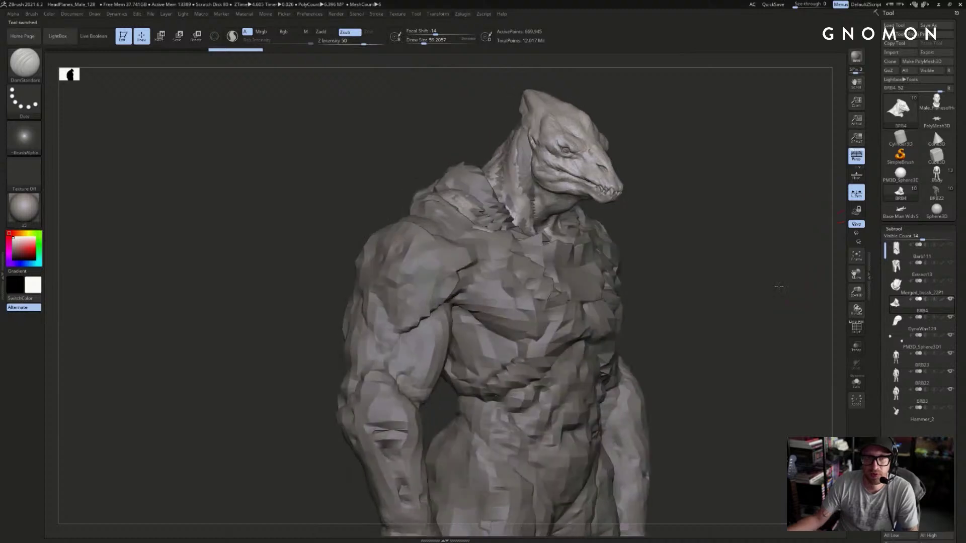
left_click(950, 355)
left_click(950, 373)
left_click(951, 390)
left_click(950, 354)
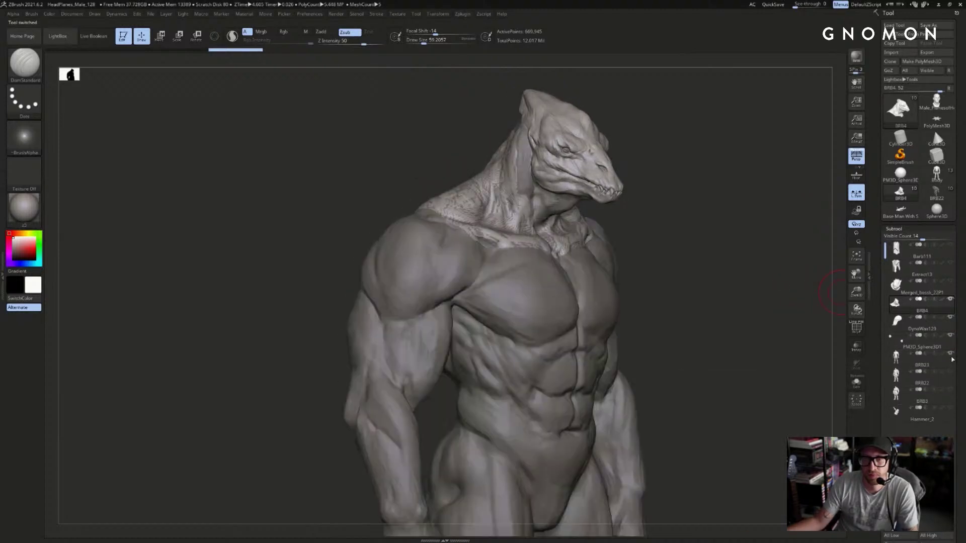
mouse_move(797, 302)
left_mouse_down()
mouse_move(775, 287)
mouse_move(803, 252)
mouse_move(801, 271)
mouse_move(798, 252)
mouse_move(782, 245)
left_mouse_up()
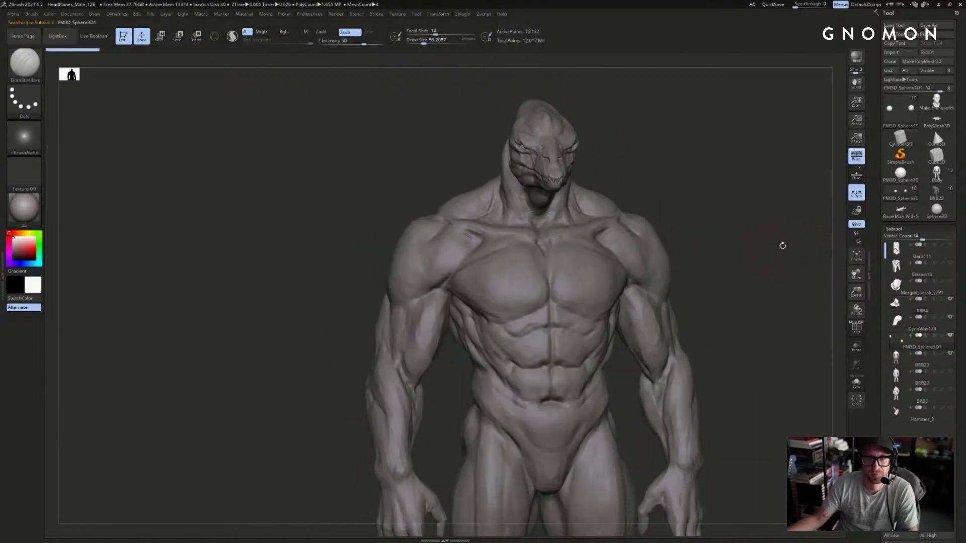
- Return to the current barbarian tool with the Shorts hidden and the Eyeballs subtool active
left_click(936, 176)
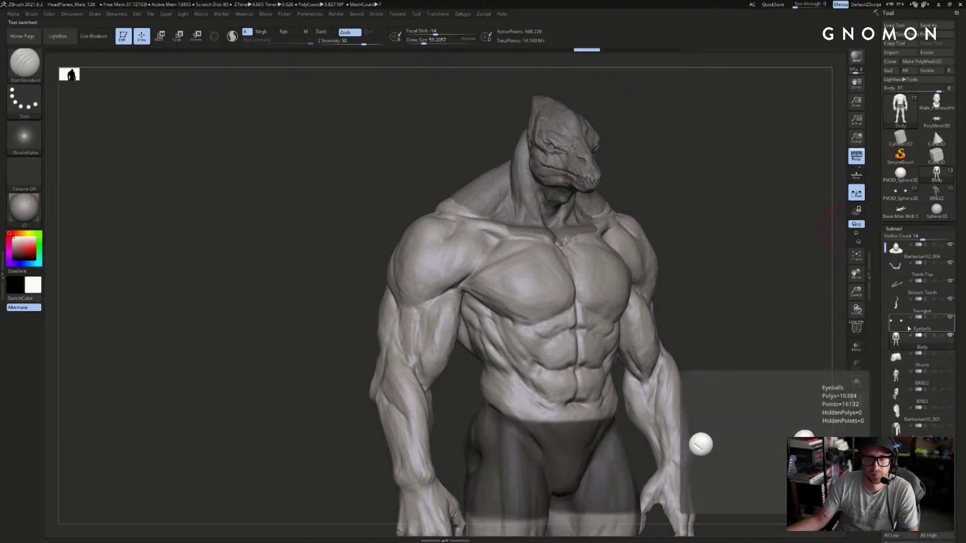
left_click(917, 333)
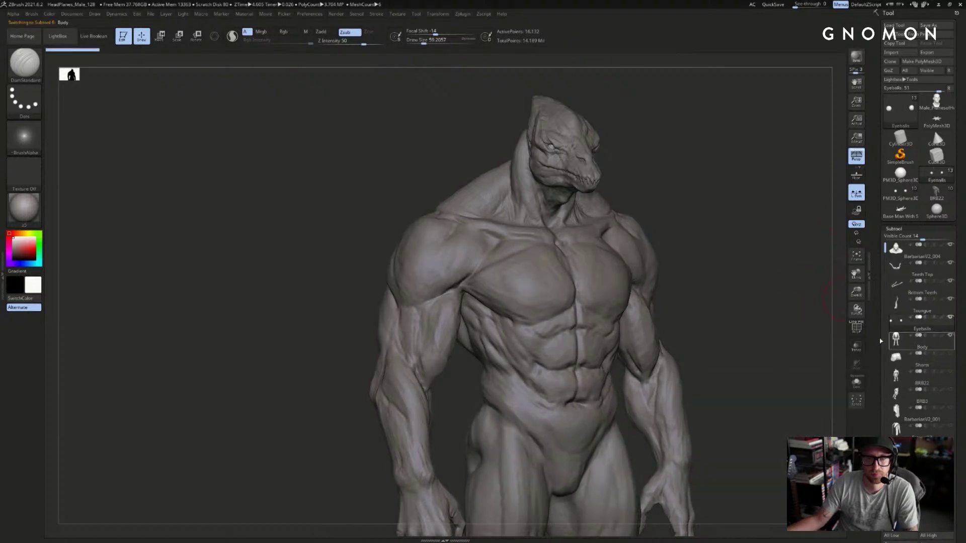
left_click(895, 321)
left_click_drag(817, 270, 807, 223)
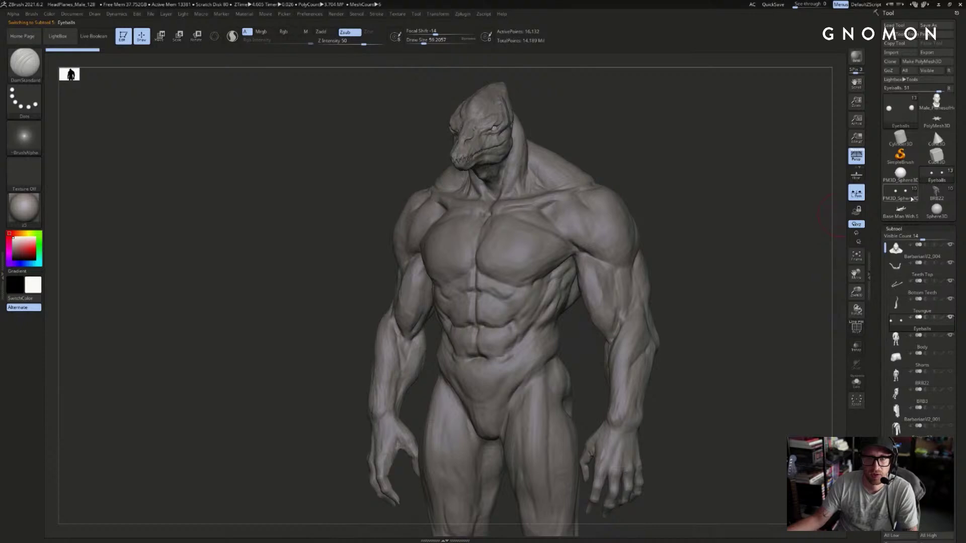
- Compare the torso and shoulder proportions of the current barbarian with the earlier BRB4 version, alternating between the two tools
left_click(912, 199)
left_click(934, 180)
left_click(911, 195)
left_click(923, 180)
left_click(904, 195)
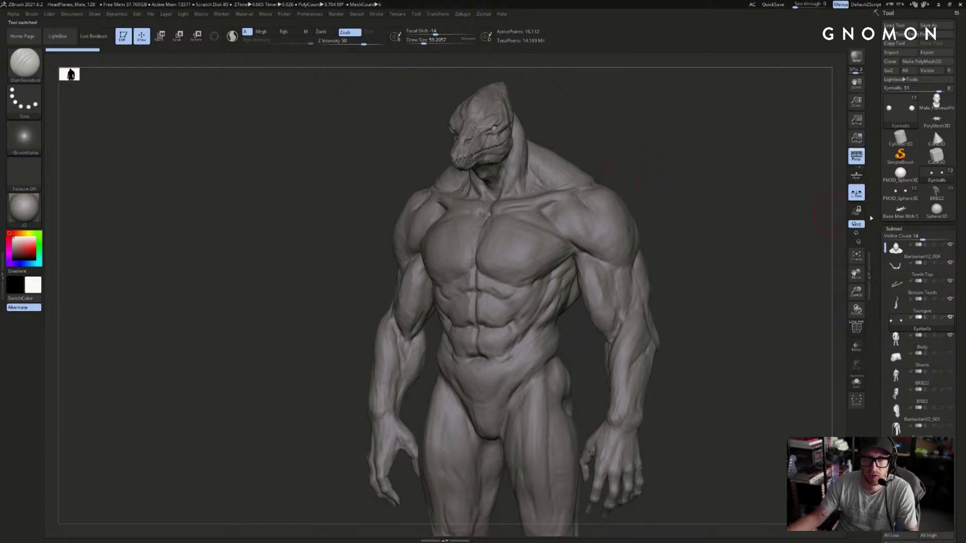
left_click(903, 198)
left_click(938, 175)
left_click_drag(815, 193, 795, 204)
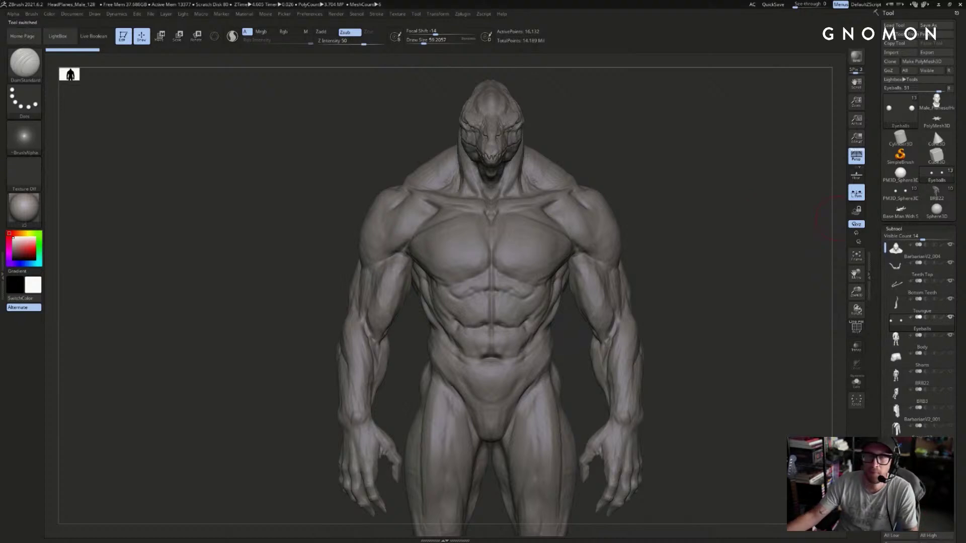
mouse_move(687, 198)
left_mouse_down()
mouse_move(666, 203)
mouse_move(670, 196)
mouse_move(694, 211)
left_mouse_up()
- Try a DamStandard stroke on the Body subtool's side below the armpit at draw size about 35
left_click(612, 218, "alt")
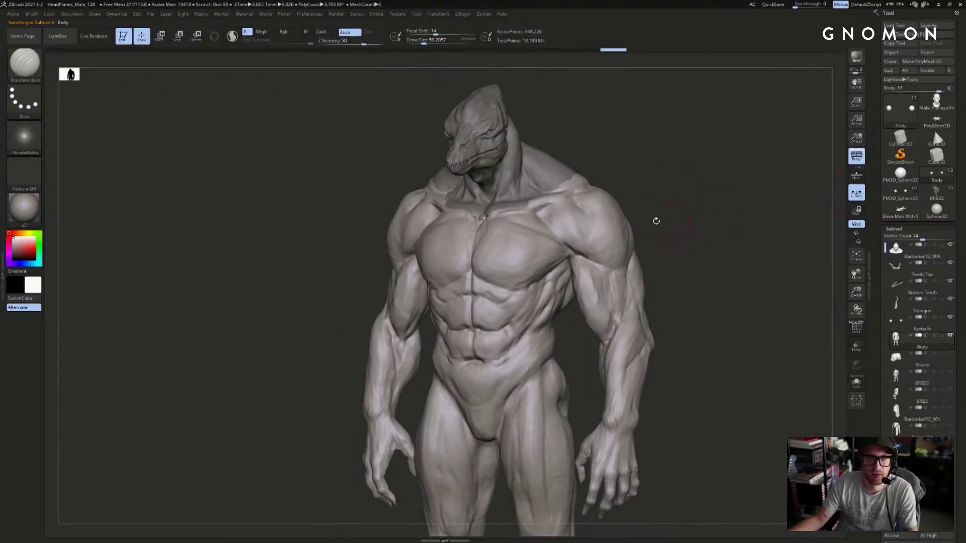
left_click_drag(678, 182, 618, 184)
left_click_drag(458, 244, 454, 243)
left_click_drag(593, 198, 627, 199)
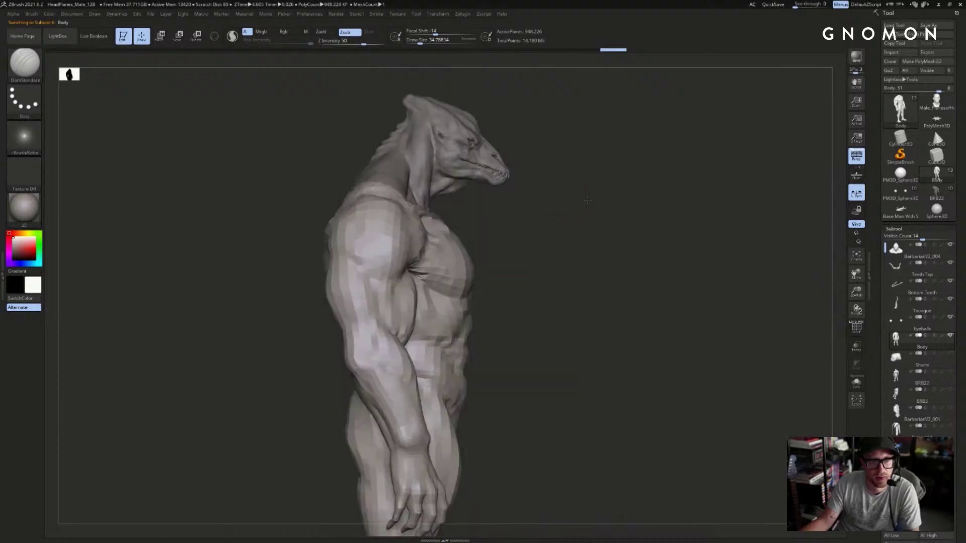
left_click_drag(415, 235, 439, 297)
mouse_move(641, 204)
left_mouse_down()
mouse_move(607, 207)
mouse_move(608, 239)
left_mouse_up()
key("ctrl+z")
- Display the Body's polygroups and check the torso and legs with the upper arms and forearms temporarily hidden
mouse_move(694, 250)
left_mouse_down()
mouse_move(652, 252)
mouse_move(677, 259)
mouse_move(674, 216)
left_mouse_up()
key("ctrl+shift")
left_click(583, 221, "ctrl+shift")
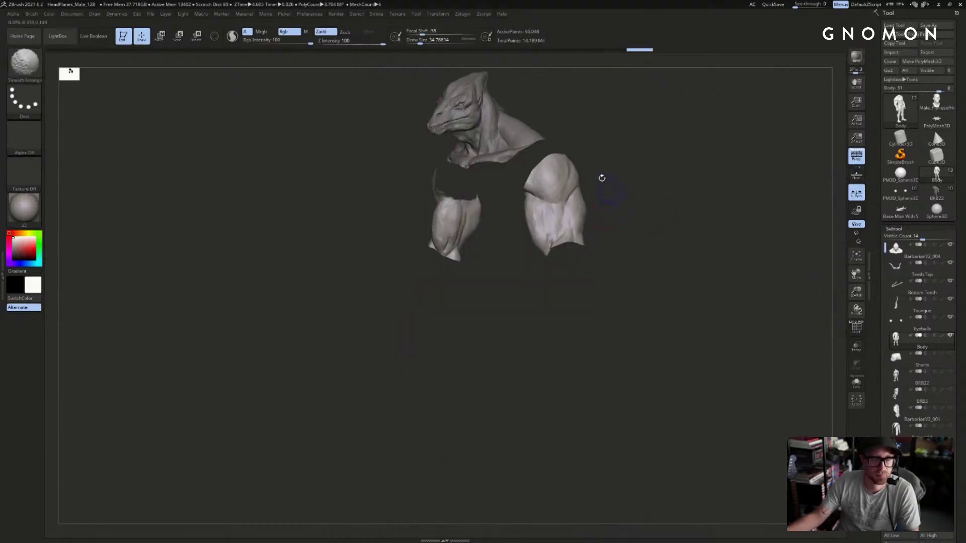
key("shift+f")
left_click_drag(580, 262, 611, 252, "ctrl+shift")
left_click(576, 257, "ctrl+shift")
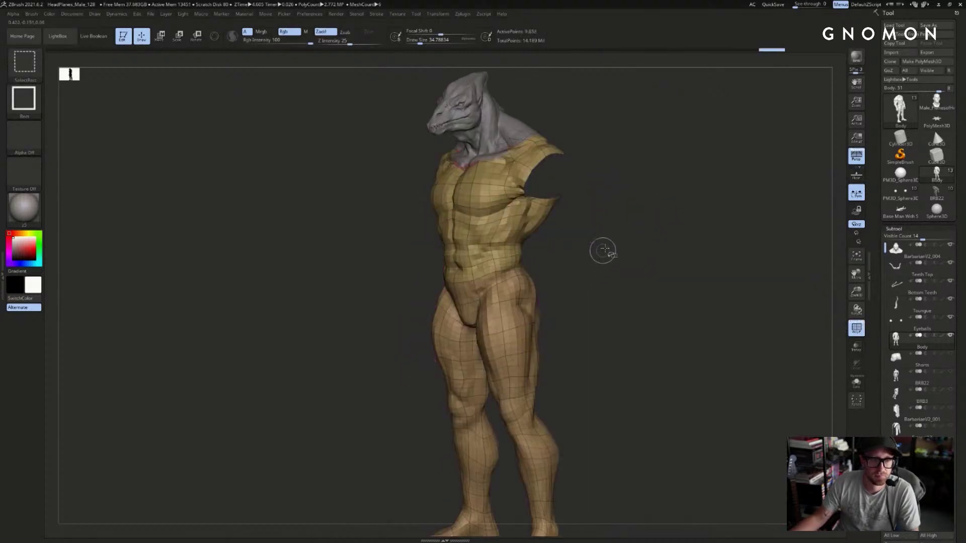
left_click(839, 84, "ctrl+shift")
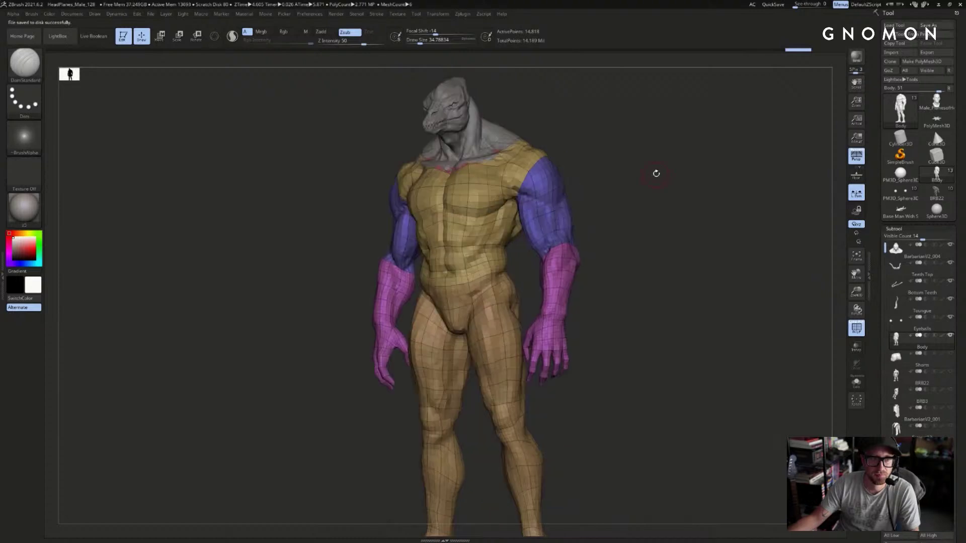
- Isolate the Body's torso polygroup in Solo mode by hiding the upper arms, forearms and legs
left_click(557, 200, "ctrl+shift")
left_click(599, 252, "ctrl+shift")
left_click(566, 276, "ctrl+shift")
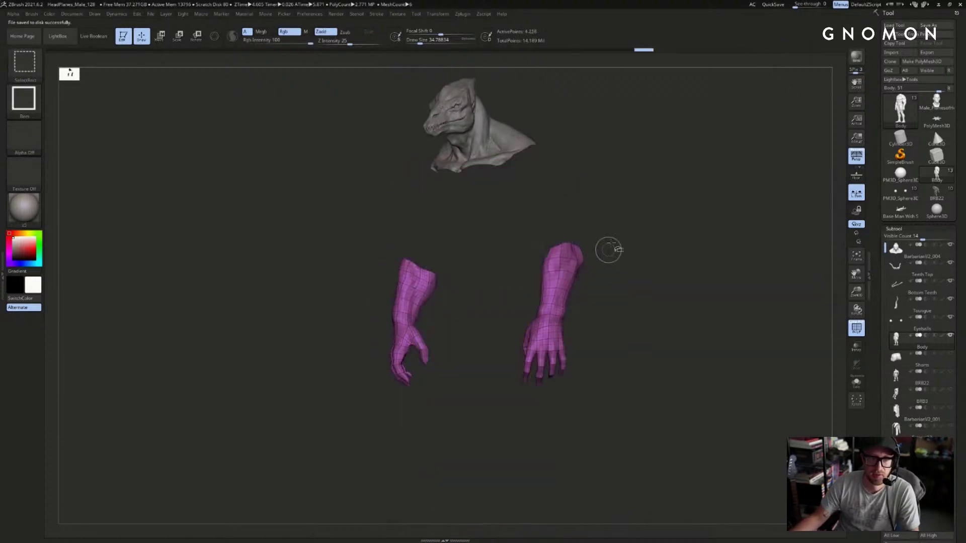
left_click(577, 245, "ctrl+shift")
left_click(566, 226, "ctrl+shift")
key("alt+s")
left_click_drag(635, 129, 578, 143, "ctrl+shift")
left_click(503, 146, "ctrl+shift")
left_click_drag(628, 114, 593, 211, "ctrl+shift")
left_click_drag(591, 224, 593, 322, "ctrl+shift")
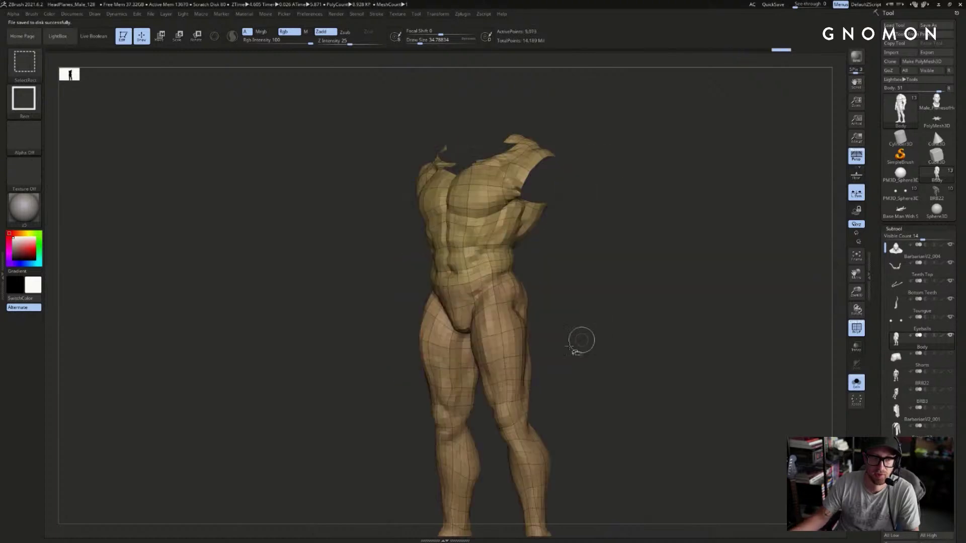
left_click(512, 372, "ctrl+shift")
- Mask the Body's arms and legs with a softened edge so only the torso stays editable, and show all parts again
left_click_drag(605, 368, 639, 323)
left_click_drag(673, 111, 268, 535, "ctrl")
left_click_drag(646, 337, 642, 297, "alt")
left_click_drag(628, 304, 681, 340, "ctrl")
left_click_drag(754, 218, 692, 201)
left_click(690, 200, "ctrl")
left_click(674, 100, "ctrl+shift")
mouse_move(715, 142)
left_mouse_down("alt")
mouse_move(655, 229)
mouse_move(669, 220)
left_mouse_up("alt")
left_click(513, 255, "ctrl")
- Adjust the unmasked torso in side view with a Transpose line drawn horizontally from the waist
key("w")
left_click_drag(521, 243, 673, 251)
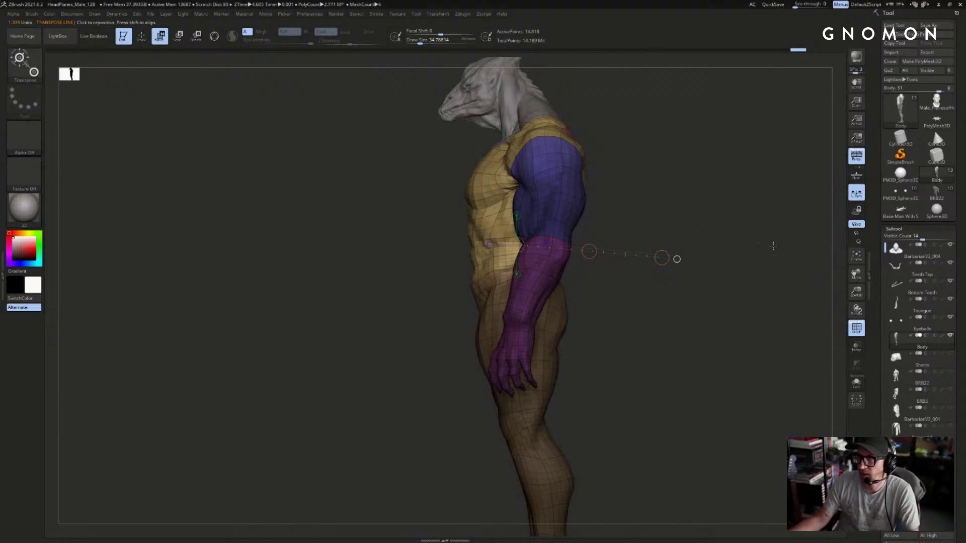
key("shift+t")
left_click_drag(672, 256, 674, 232)
key("shift+t")
mouse_move(550, 220)
left_mouse_down()
mouse_move(664, 220)
mouse_move(631, 226)
mouse_move(488, 200)
left_mouse_up()
key("q")
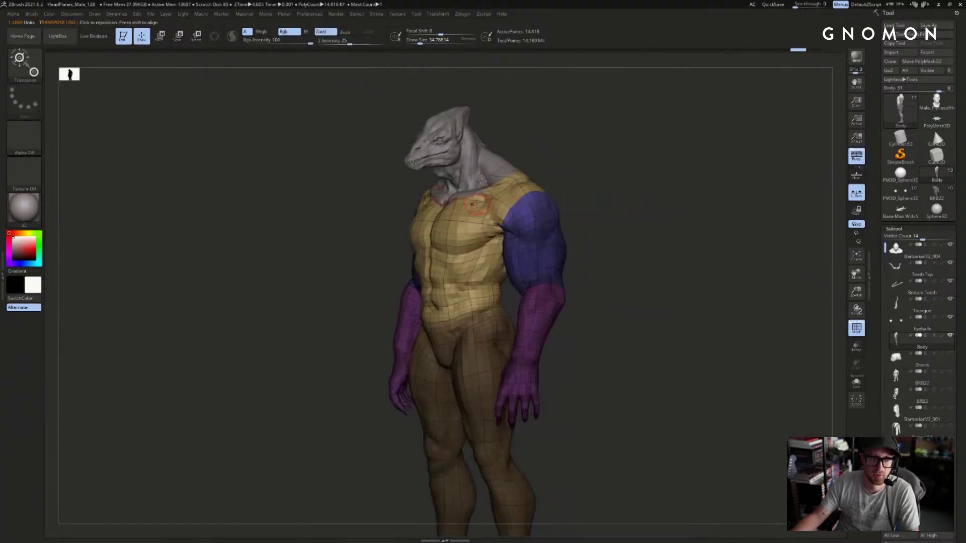
- Compare the torso before and after the Transpose edit, both in Solo mode and with the head shown
key("ctrl")
key("w")
mouse_move(542, 136)
left_mouse_down()
mouse_move(568, 136)
mouse_move(560, 149)
left_mouse_up()
key("ctrl+z")
key("alt+s")
key("ctrl+shift+z")
key("ctrl+z")
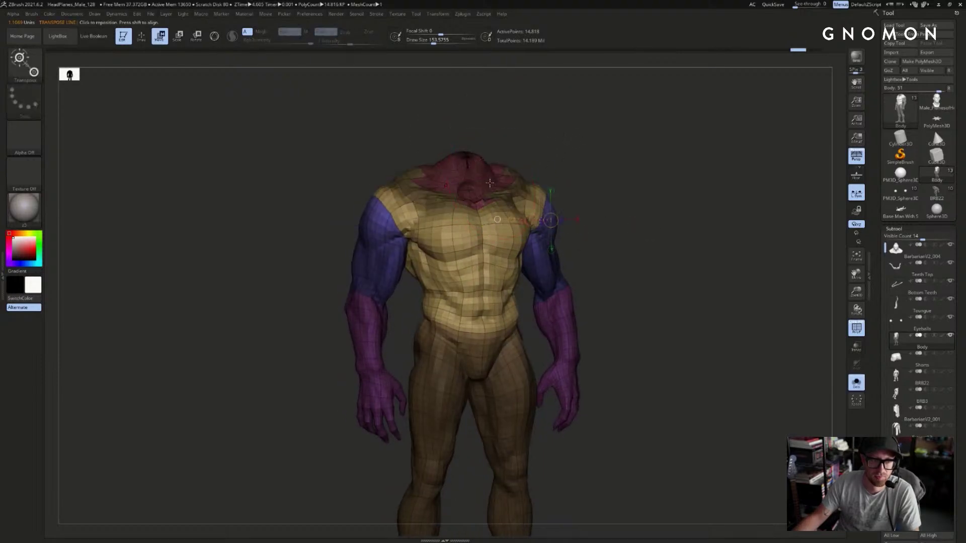
key("ctrl+shift+z")
left_click_drag(627, 153, 533, 199)
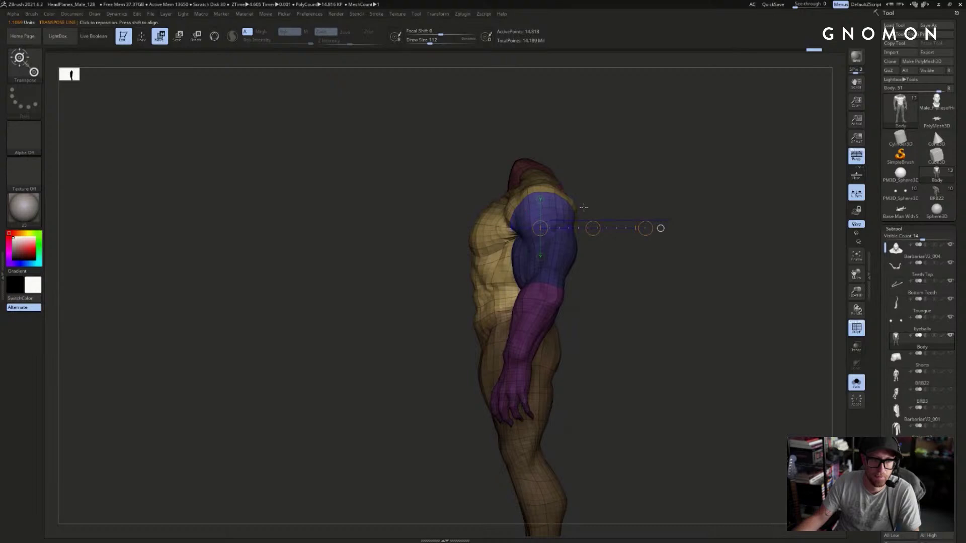
key("alt+s")
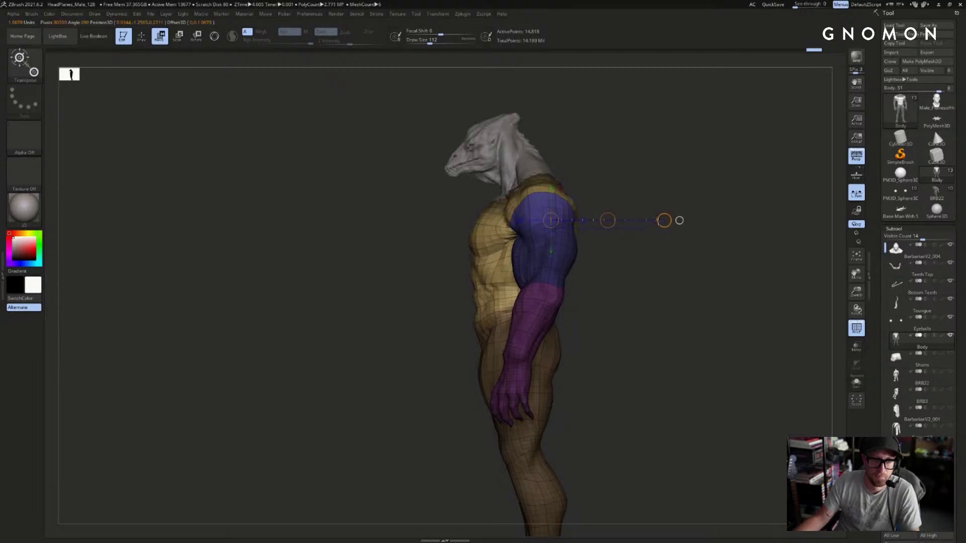
- Try further adjustments to the torso with a chest-height Transpose line and turn off the polygroup display
left_click_drag(659, 220, 636, 225)
mouse_move(637, 262)
left_mouse_down()
mouse_move(636, 274)
mouse_move(808, 237)
mouse_move(681, 221)
mouse_move(709, 228)
mouse_move(635, 332)
left_mouse_up()
key("ctrl+z")
key("shift+f")
key("q")
key("ctrl")
key("w")
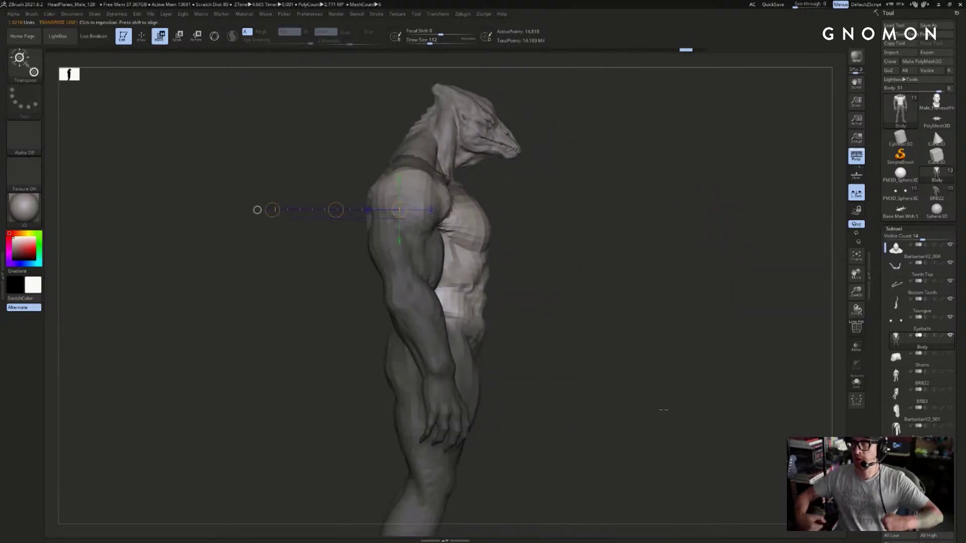
- Set the Move brush to draw size about 187 and invert the Body's mask so the torso is protected
mouse_move(663, 410)
left_mouse_down()
mouse_move(711, 185)
mouse_move(550, 164)
mouse_move(514, 187)
mouse_move(571, 190)
left_mouse_up()
key("q")
key("w")
key("q")
key("w")
key("q")
key("s")
left_click_drag(425, 216, 431, 216)
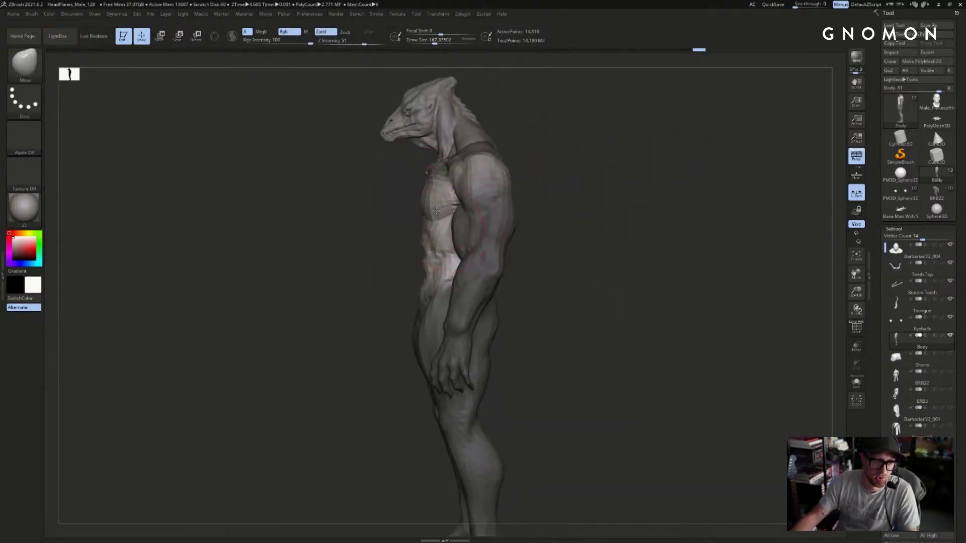
left_click_drag(523, 217, 674, 190)
left_click(630, 258, "ctrl")
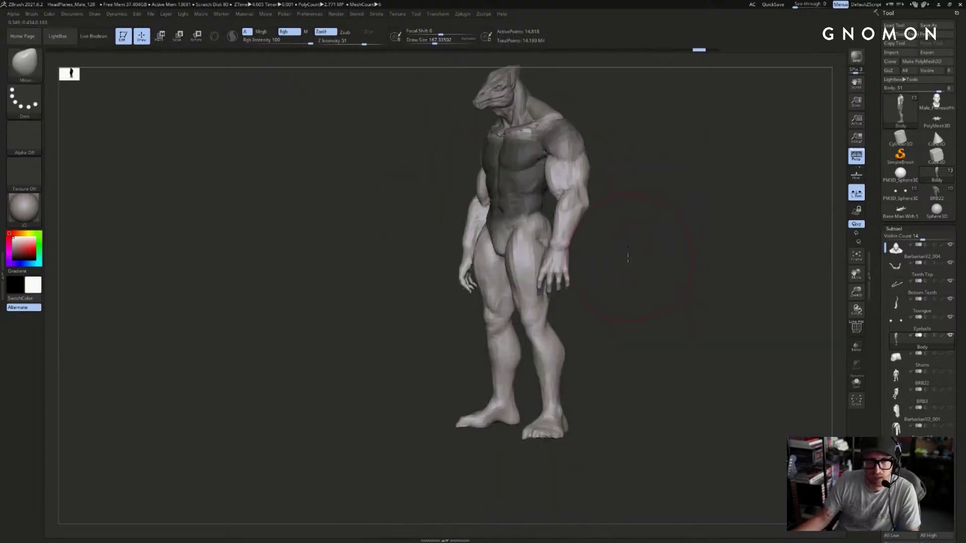
left_click_drag(630, 258, 550, 269)
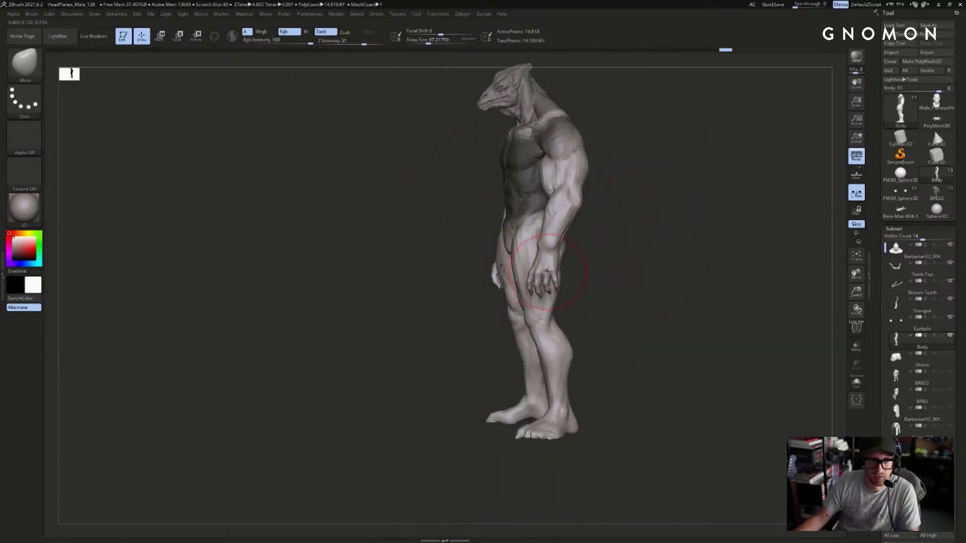
- Hide the Body's arms and adjust the unmasked legs in front view with a horizontal Transpose line from the crotch
left_click(551, 252, "ctrl+shift")
mouse_move(613, 217)
left_mouse_down("ctrl+shift")
mouse_move(635, 215)
mouse_move(622, 232)
left_mouse_up("ctrl+shift")
left_click(578, 193, "ctrl+shift")
mouse_move(658, 192)
left_mouse_down("ctrl+shift")
mouse_move(643, 218)
mouse_move(610, 241)
mouse_move(473, 239)
left_mouse_up("ctrl+shift")
mouse_move(700, 91)
left_mouse_down("alt")
mouse_move(686, 230)
mouse_move(425, 104)
left_mouse_up("alt")
left_click_drag(669, 201, 835, 224)
left_click_drag(592, 306, 595, 305, "shift")
mouse_move(596, 305)
left_mouse_down("alt")
mouse_move(612, 267)
mouse_move(606, 294)
left_mouse_up("alt")
key("w")
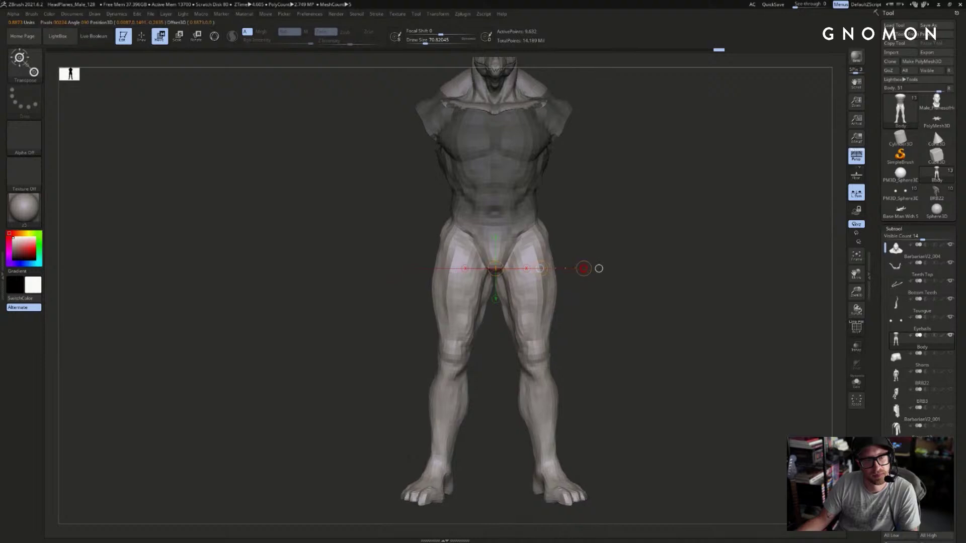
mouse_move(586, 267)
left_mouse_down()
mouse_move(579, 268)
mouse_move(589, 267)
left_mouse_up()
- Extend the mask over the hips and upper thighs and blur its edge down the legs
key("ctrl")
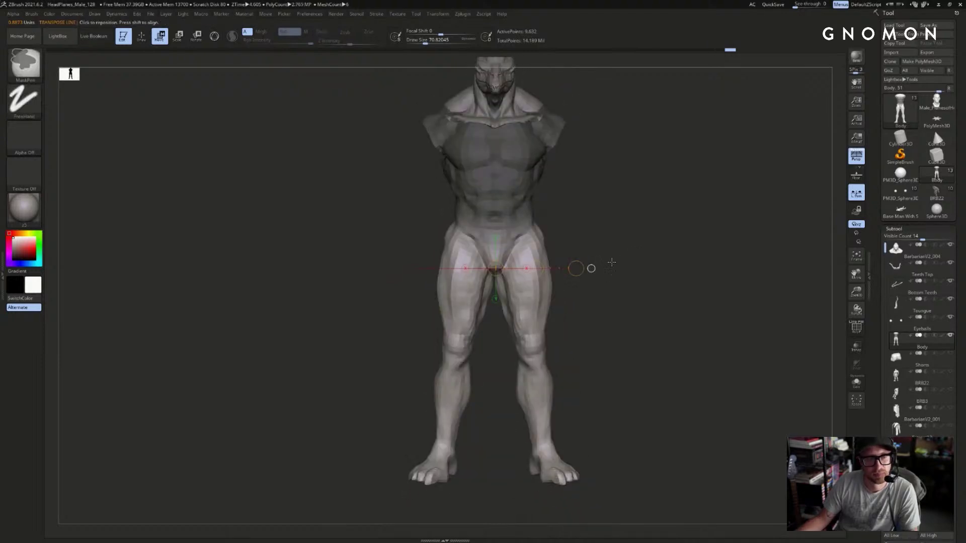
left_click_drag(605, 187, 397, 281, "ctrl")
left_click(540, 304, "ctrl")
left_click(548, 308, "ctrl")
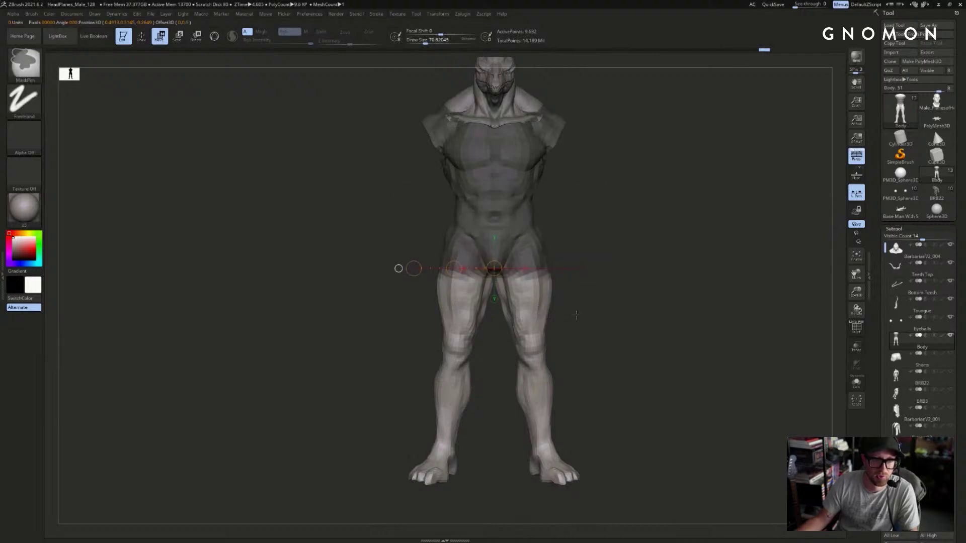
left_click(578, 312, "ctrl")
left_click(530, 317, "ctrl")
left_click(553, 325, "ctrl")
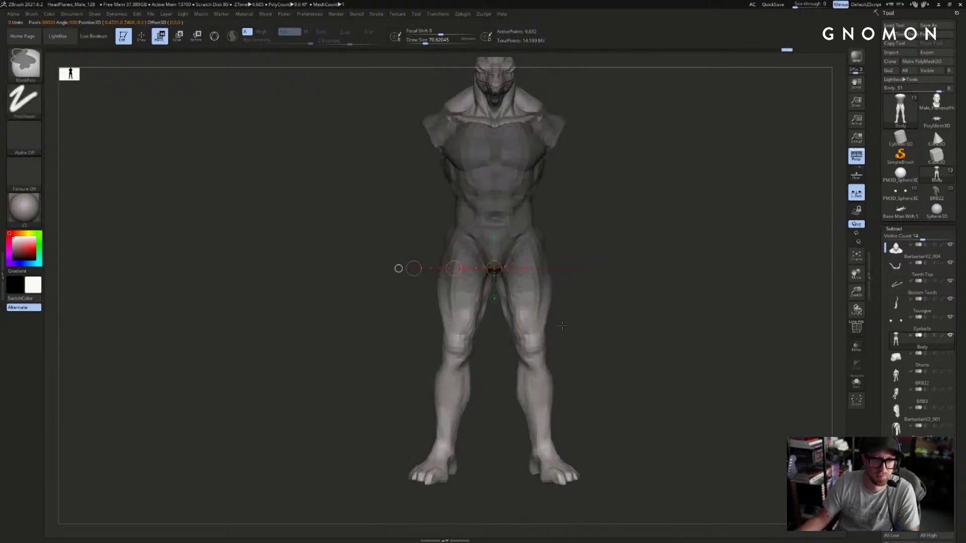
left_click_drag(578, 342, 577, 291)
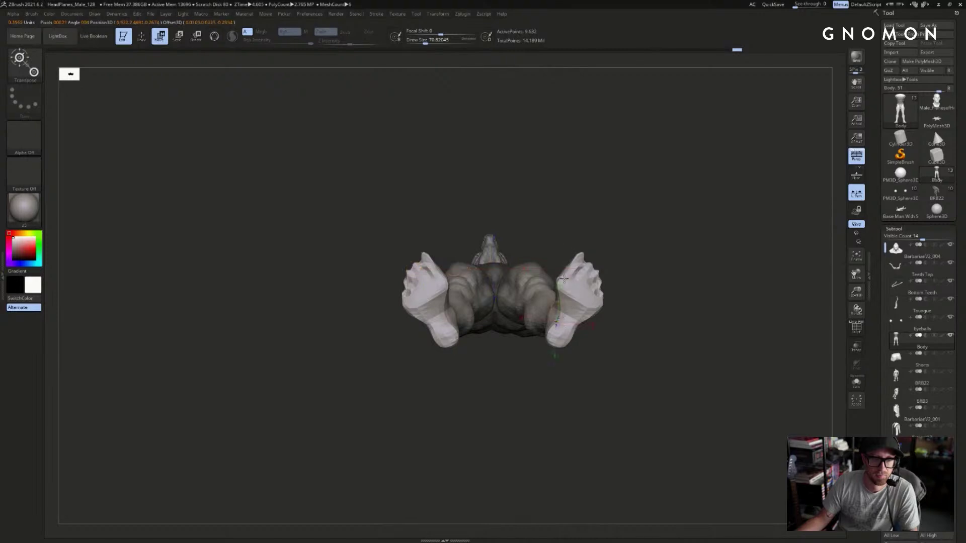
- Adjust the unmasked lower legs' depth with a front-to-back Transpose line from below and their width with a horizontal line in front view
left_click_drag(557, 207, 556, 226)
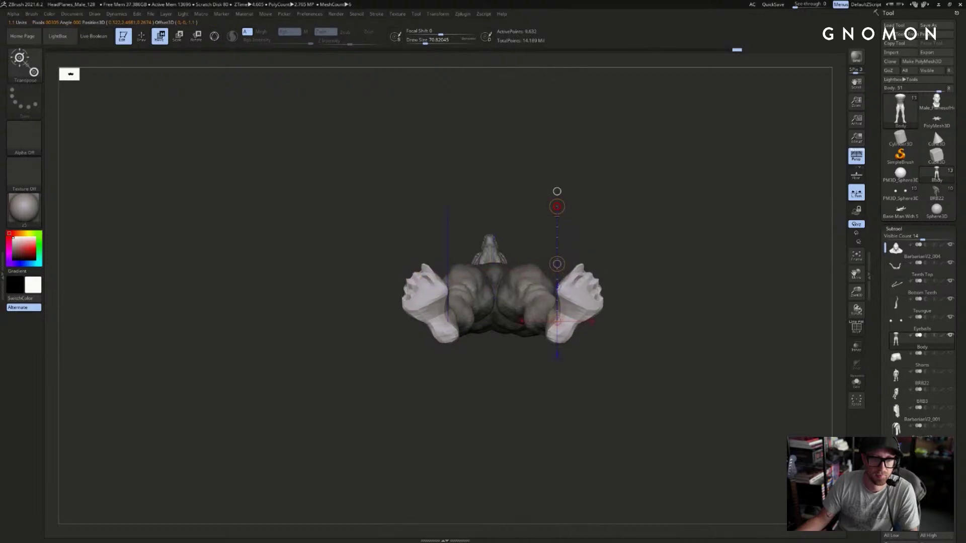
left_click_drag(648, 235, 598, 336, "shift")
left_click_drag(599, 200, 601, 203)
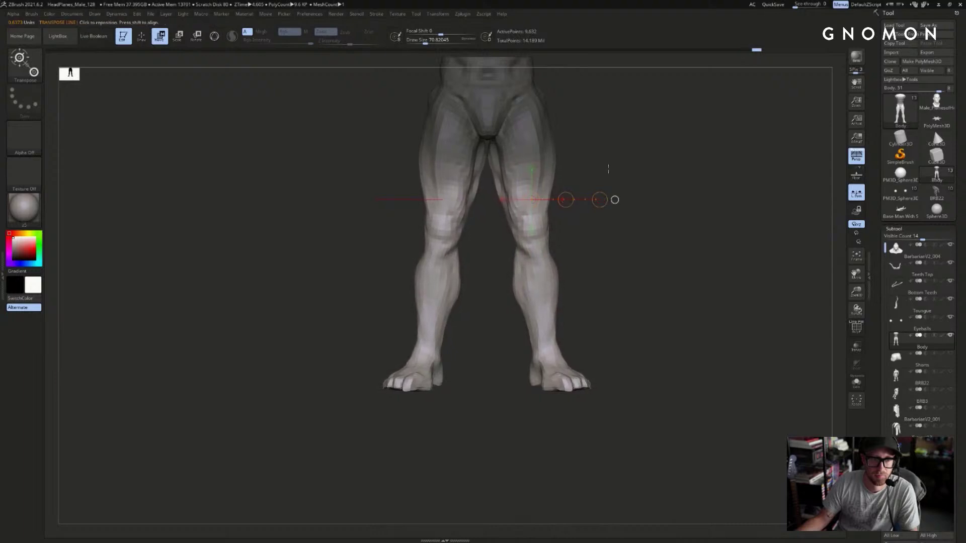
- Extend the mask down the thighs to just above the knees, blur its edge, and adjust the lower legs with the horizontal Transpose line
left_click_drag(600, 108, 328, 227, "ctrl")
left_click(543, 252, "ctrl")
left_click(543, 252, "ctrl")
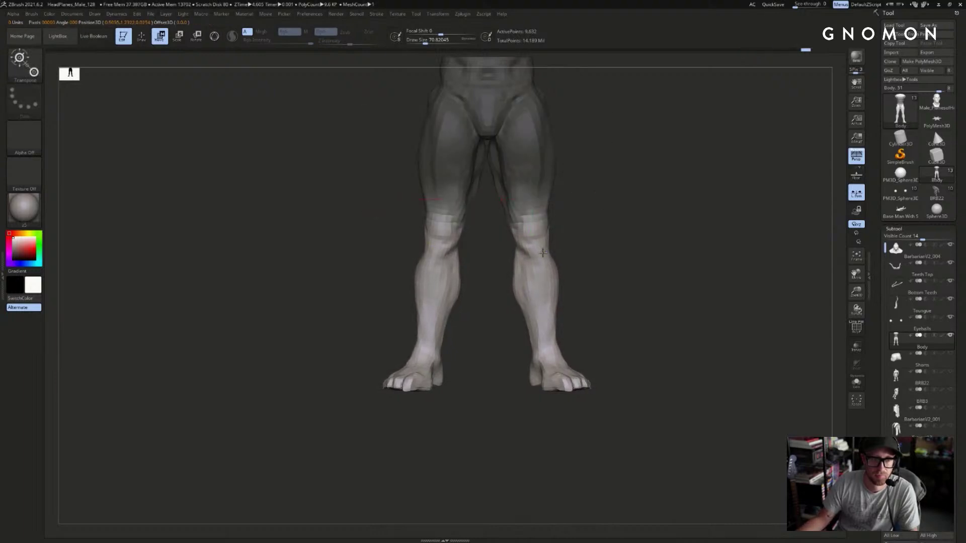
left_click_drag(599, 200, 601, 200)
- Replace the leg mask with one over the feet, invert and soften it, and adjust the feet with Transpose
left_click_drag(648, 275, 626, 352)
left_click_drag(597, 427, 510, 354, "ctrl")
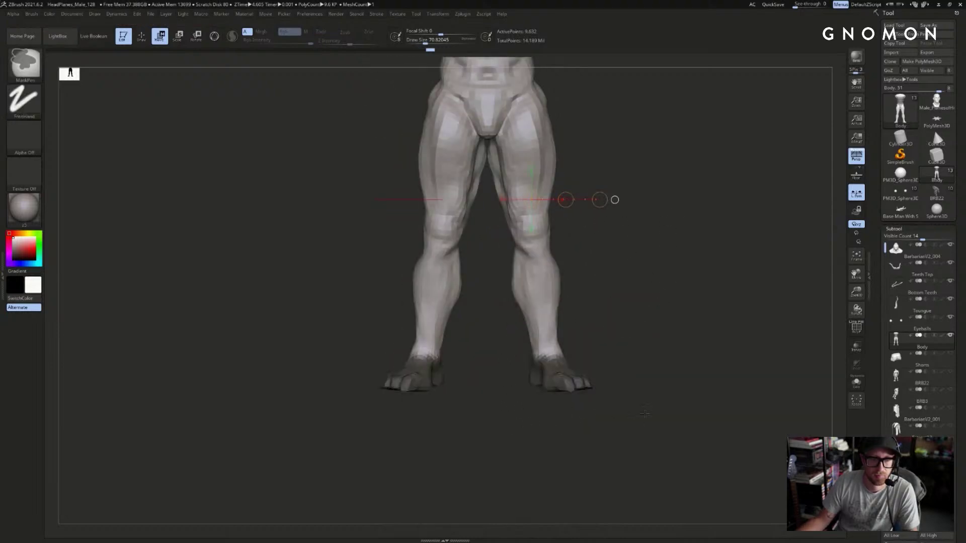
left_click(651, 333, "ctrl")
left_click_drag(650, 333, 629, 268, "shift")
left_click(591, 241, "ctrl")
left_click(591, 241, "ctrl")
left_click(564, 238)
left_click_drag(600, 136, 593, 120)
- Return to draw mode, check the earlier BRB4 model, and raise the Body of BarbarianV2 by three subdivision levels
mouse_move(693, 157)
left_mouse_down()
mouse_move(696, 201)
mouse_move(662, 229)
mouse_move(676, 201)
mouse_move(623, 306)
mouse_move(667, 320)
mouse_move(669, 259)
mouse_move(619, 273)
mouse_move(633, 276)
mouse_move(638, 259)
mouse_move(701, 242)
mouse_move(651, 236)
mouse_move(699, 229)
left_mouse_up()
key("q")
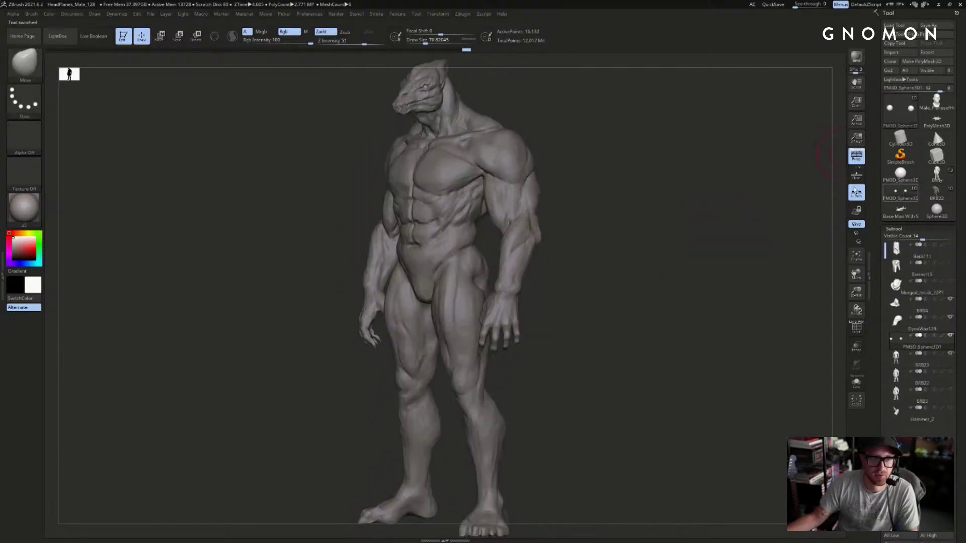
left_click(936, 176)
key("d")
key("d")
key("d")
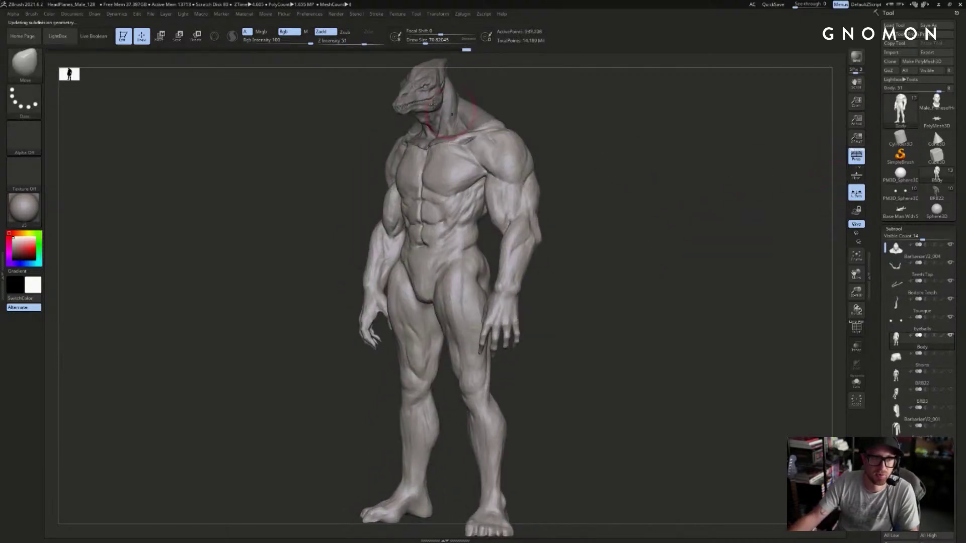
- Compare the BarbarianV2 model with the earlier BRB4 model by alternating between them in front, three-quarter and side views
left_click(423, 86, "alt")
left_click_drag(629, 129, 755, 203, "shift")
left_click(912, 198)
left_click(939, 177)
left_click(901, 198)
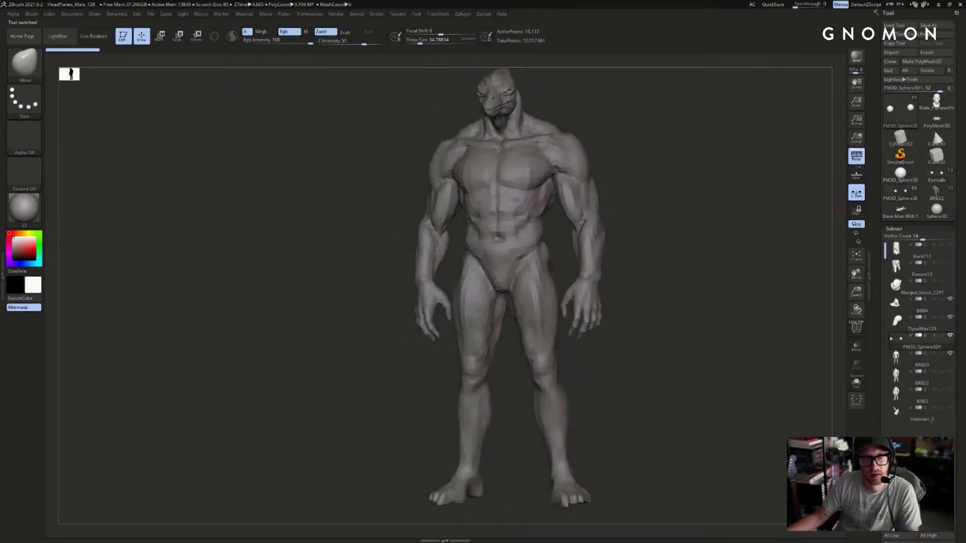
left_click(936, 176)
left_click_drag(821, 199, 796, 203)
left_click(909, 196)
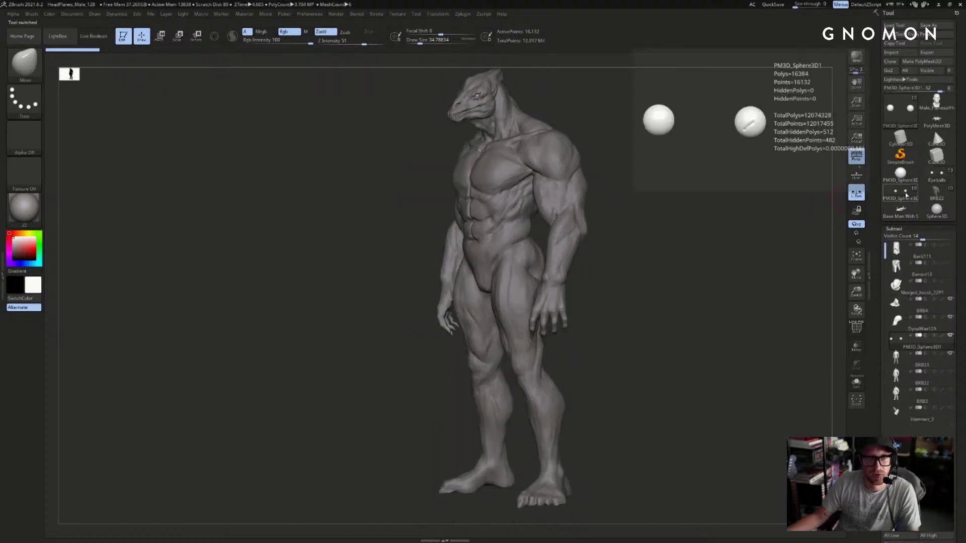
left_click(935, 177)
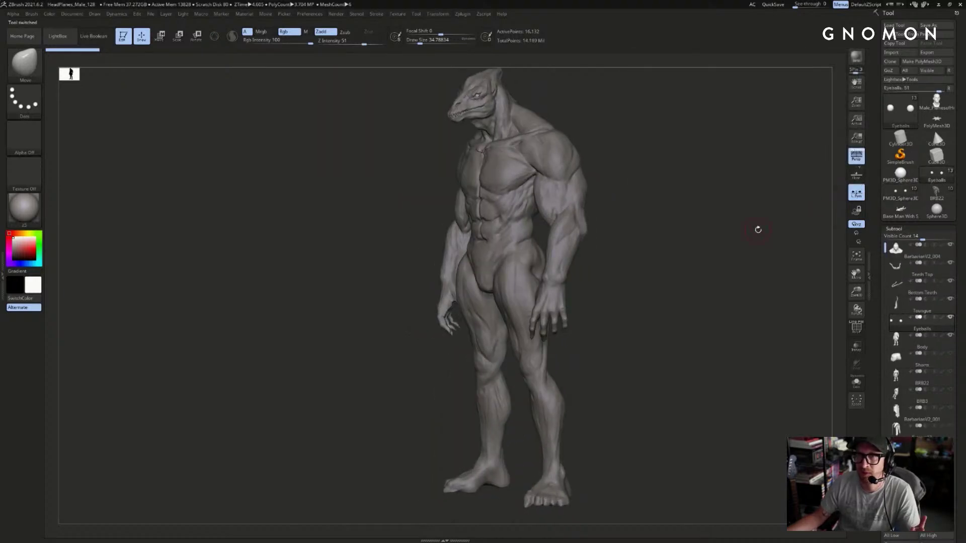
mouse_move(759, 243)
left_mouse_down()
mouse_move(824, 234)
mouse_move(817, 206)
mouse_move(808, 210)
mouse_move(846, 211)
left_mouse_up()
left_click(907, 197)
left_click(940, 180)
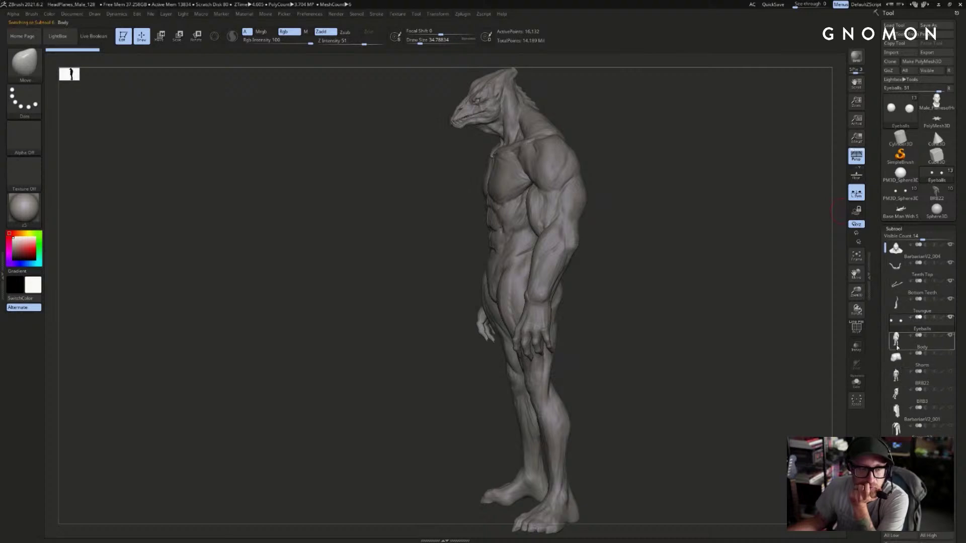
- Check the older BRB22 subtool against the current proportions and reselect the Body in three-quarter view
left_click(898, 395)
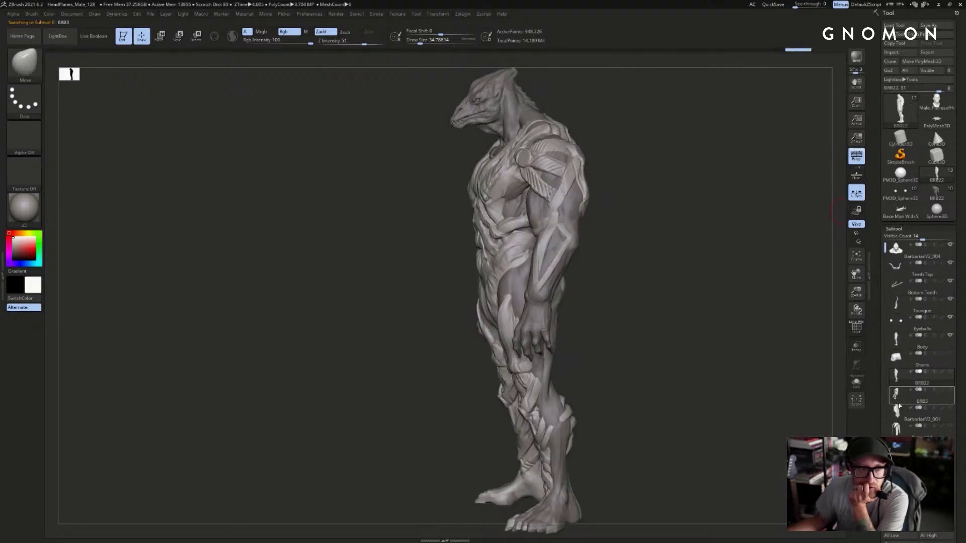
left_click(899, 341)
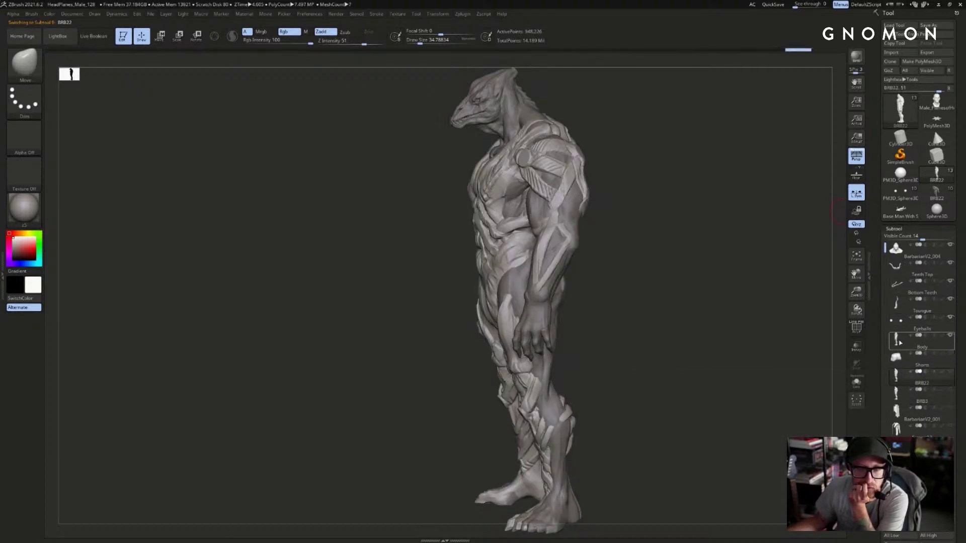
left_click_drag(791, 287, 809, 231)
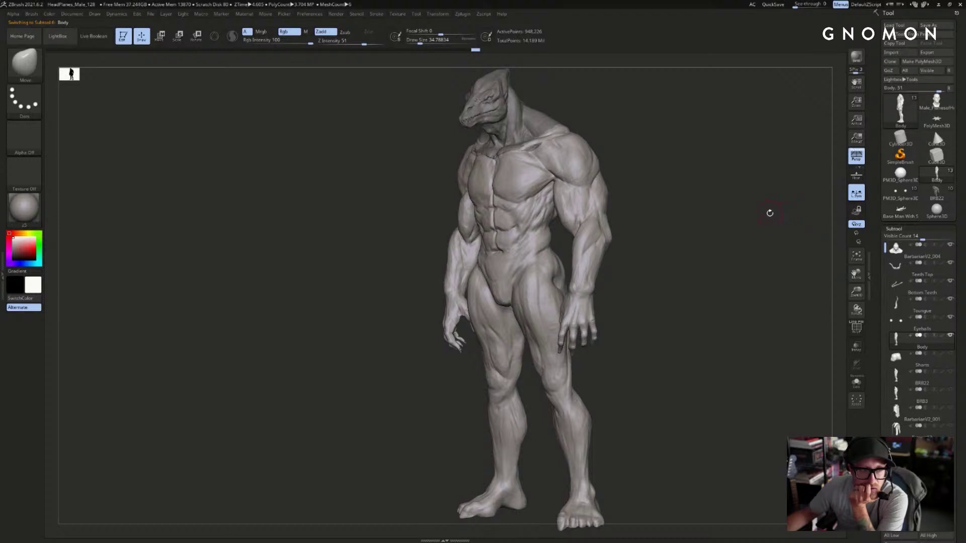
- Step through the Body's undo history and show all of its hidden parts in front view with no mask
mouse_move(430, 25)
left_mouse_down()
mouse_move(394, 129)
mouse_move(473, 52)
mouse_move(281, 58)
mouse_move(88, 86)
mouse_move(321, 91)
mouse_move(477, 74)
mouse_move(754, 100)
mouse_move(632, 112)
left_mouse_up()
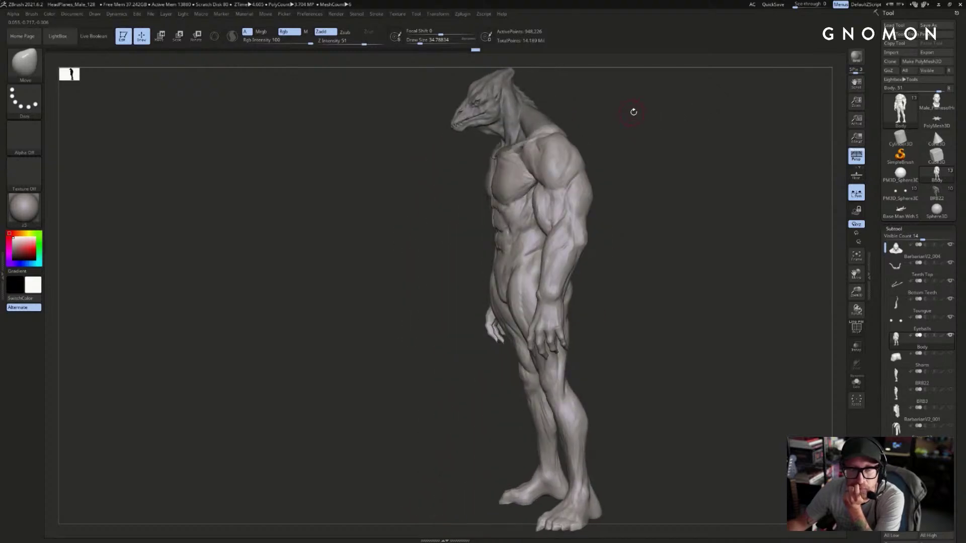
mouse_move(404, 116)
left_mouse_down()
mouse_move(452, 107)
mouse_move(441, 92)
left_mouse_up()
left_click_drag(467, 54, 293, 70)
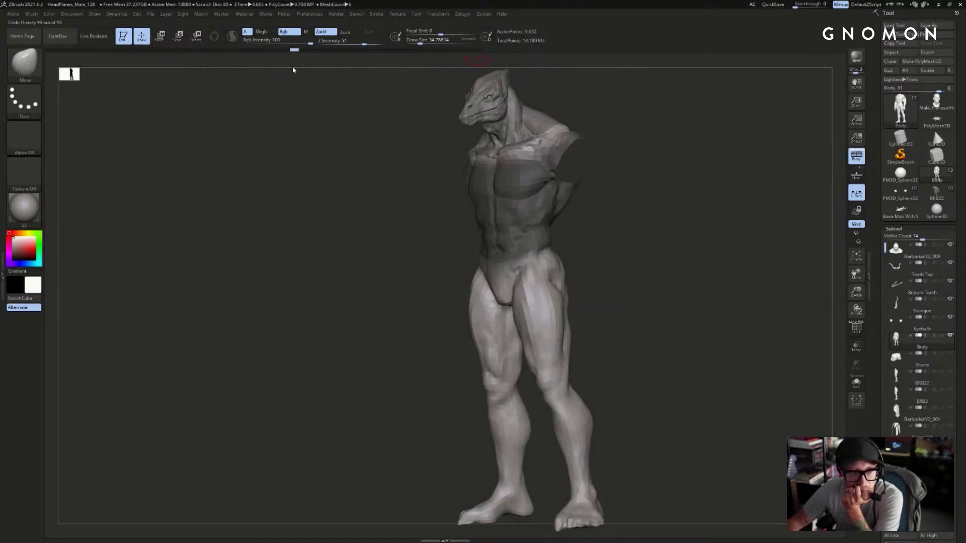
mouse_move(636, 205)
left_mouse_down()
mouse_move(672, 215)
mouse_move(699, 196)
mouse_move(692, 241)
mouse_move(707, 231)
mouse_move(683, 188)
mouse_move(698, 217)
left_mouse_up()
left_click(729, 217, "ctrl+shift")
left_click(730, 257)
left_click(693, 256, "ctrl+shift")
left_click_drag(688, 261, 683, 192, "alt")
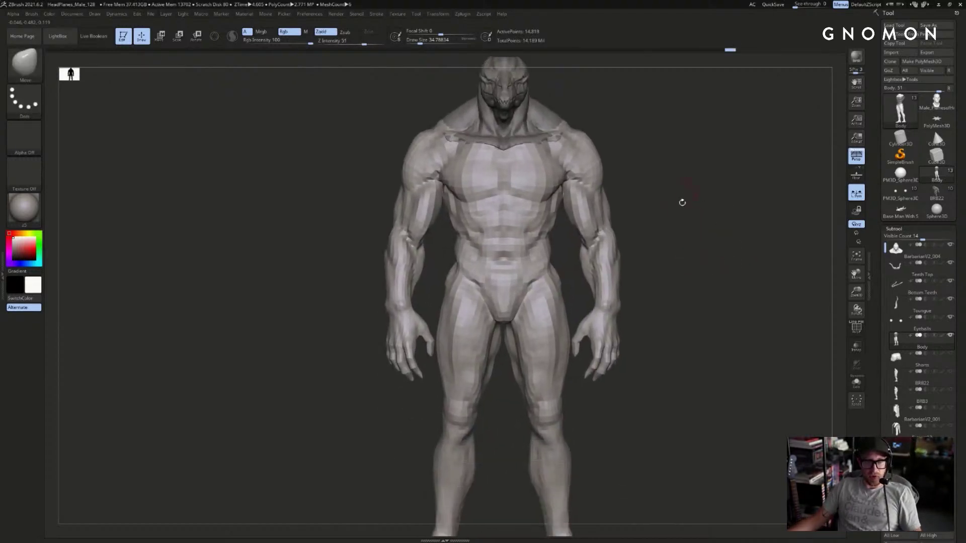
- Try to mask the isolated arms and bring back the rest of the Body
left_click(617, 252, "ctrl+shift")
left_click(676, 201, "ctrl+shift")
left_click(689, 206, "ctrl+shift")
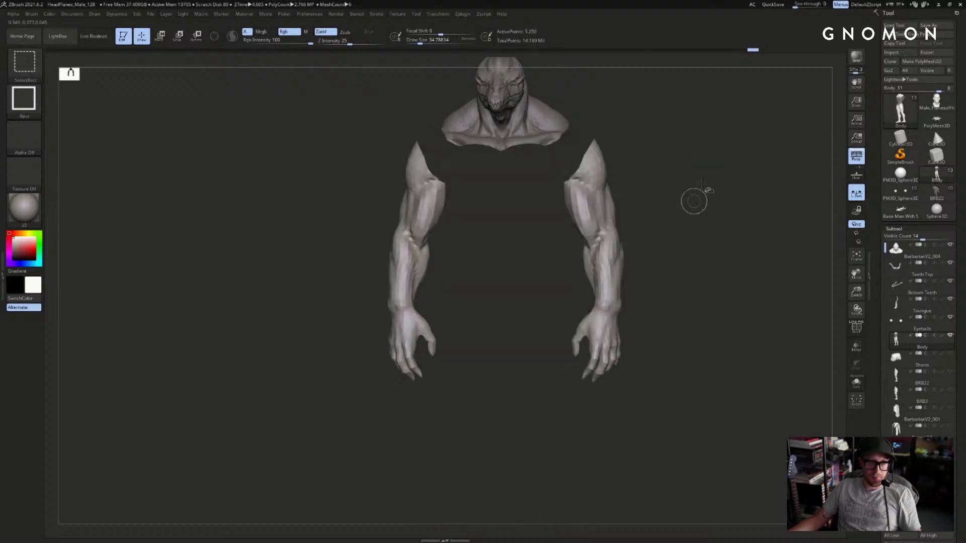
left_click(714, 181, "ctrl+shift")
left_click_drag(748, 115, 288, 395, "ctrl+shift")
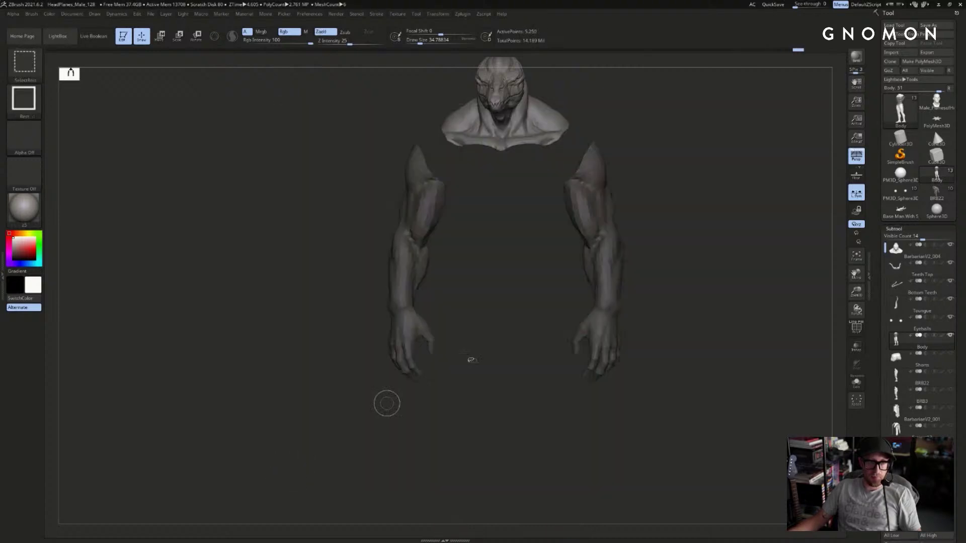
left_click(661, 259, "ctrl+shift")
left_click(609, 266, "ctrl")
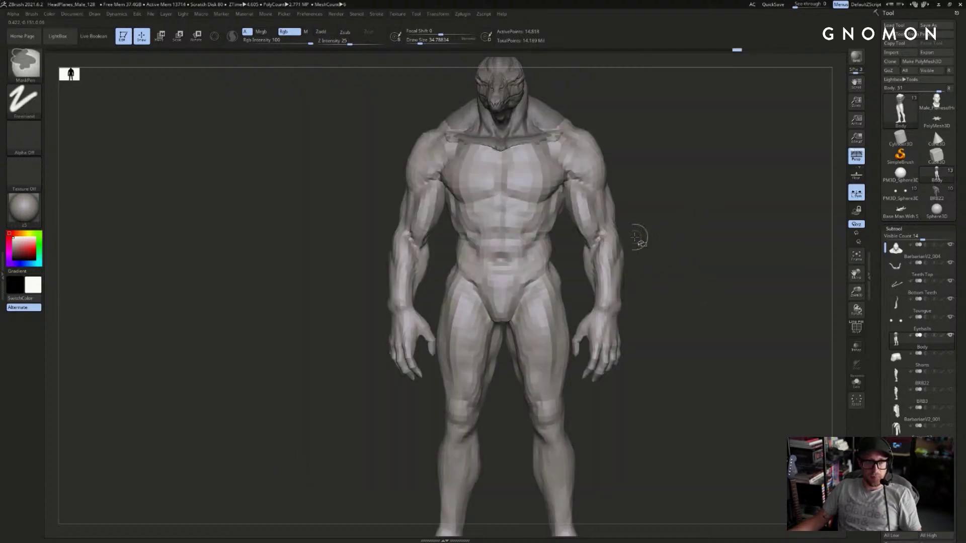
- Isolate the Body's arms, mask them completely, and show the rest again with the mask softened and inverted to leave the arms free
left_click(646, 237, "ctrl+shift")
left_click(696, 194, "ctrl+shift")
left_click_drag(688, 174, 704, 184, "ctrl+shift")
left_click_drag(722, 102, 282, 466, "ctrl")
left_click(392, 423, "ctrl+shift")
left_click(614, 261, "ctrl")
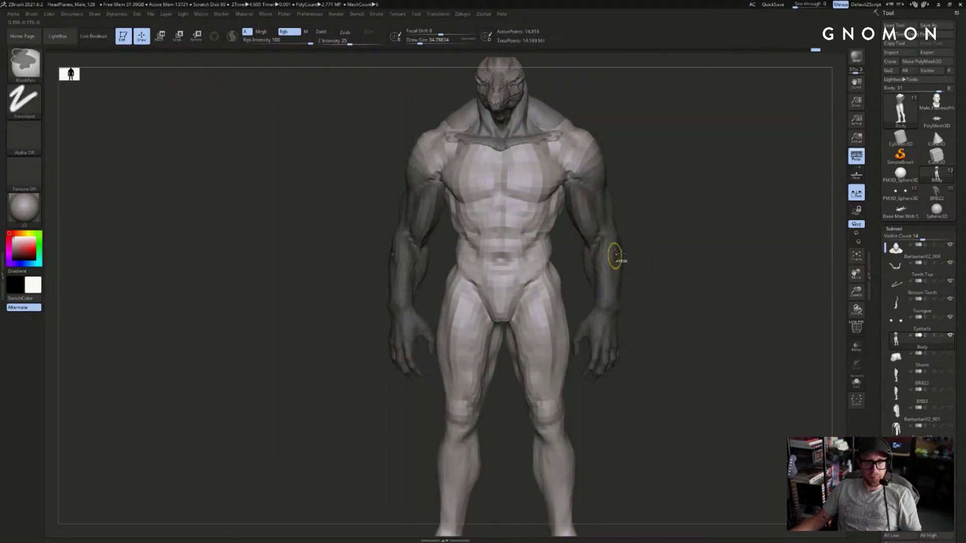
left_click(671, 232, "ctrl")
- Shorten the unmasked arms with a Transpose line from the shoulder past the fingertips and check them in three-quarter view
left_click_drag(675, 236, 657, 232, "alt")
key("w")
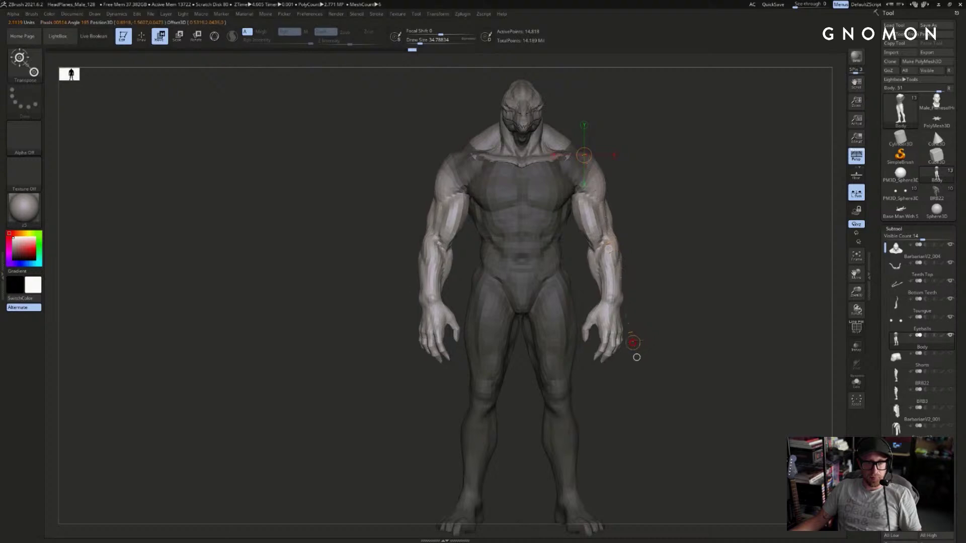
left_click_drag(711, 308, 690, 308)
mouse_move(634, 357)
left_mouse_down("shift")
mouse_move(689, 276)
mouse_move(682, 256)
mouse_move(704, 244)
mouse_move(721, 250)
mouse_move(693, 272)
left_mouse_up("shift")
key("w")
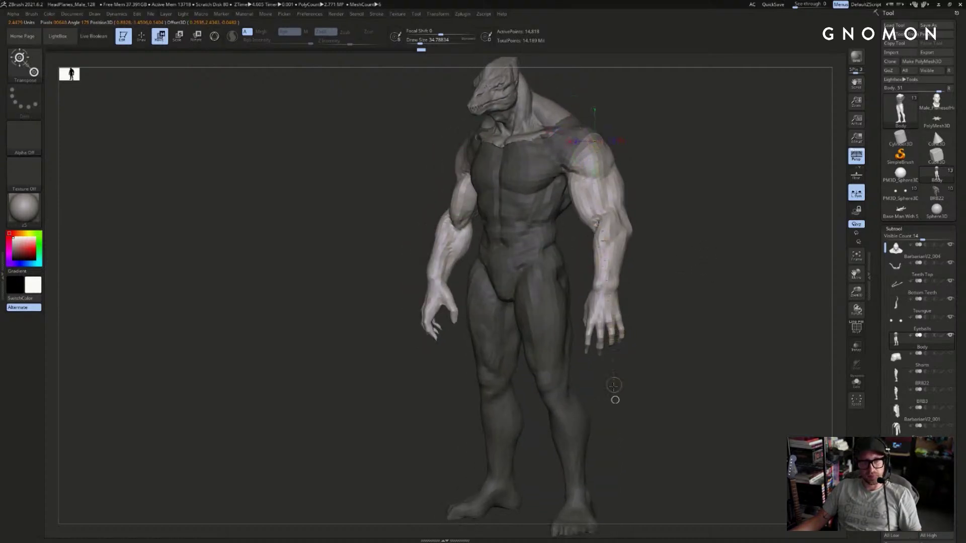
left_click_drag(659, 327, 704, 274)
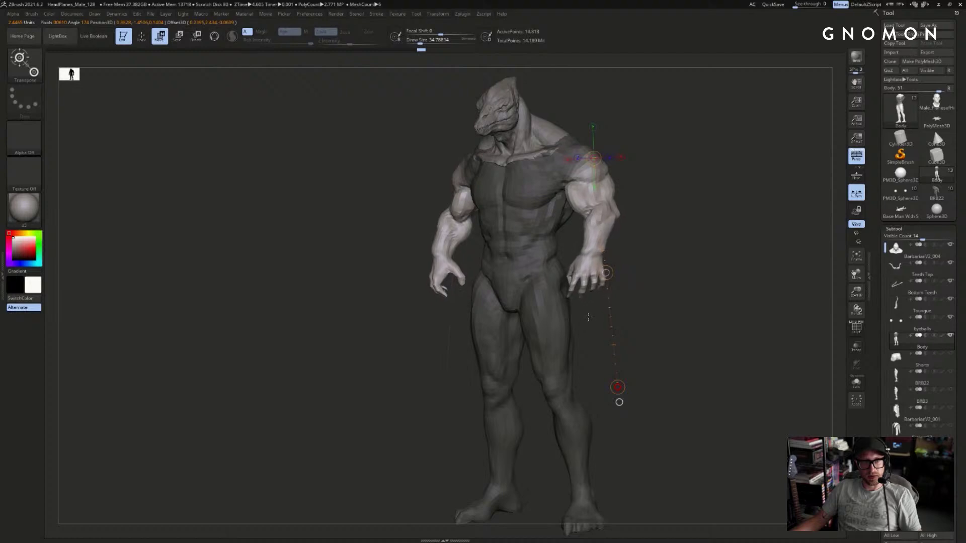
left_click_drag(694, 234, 756, 354, "alt")
mouse_move(744, 302)
left_mouse_down("alt")
mouse_move(779, 258)
mouse_move(728, 261)
mouse_move(742, 274)
mouse_move(733, 280)
mouse_move(746, 285)
mouse_move(762, 227)
mouse_move(535, 342)
left_mouse_up("alt")
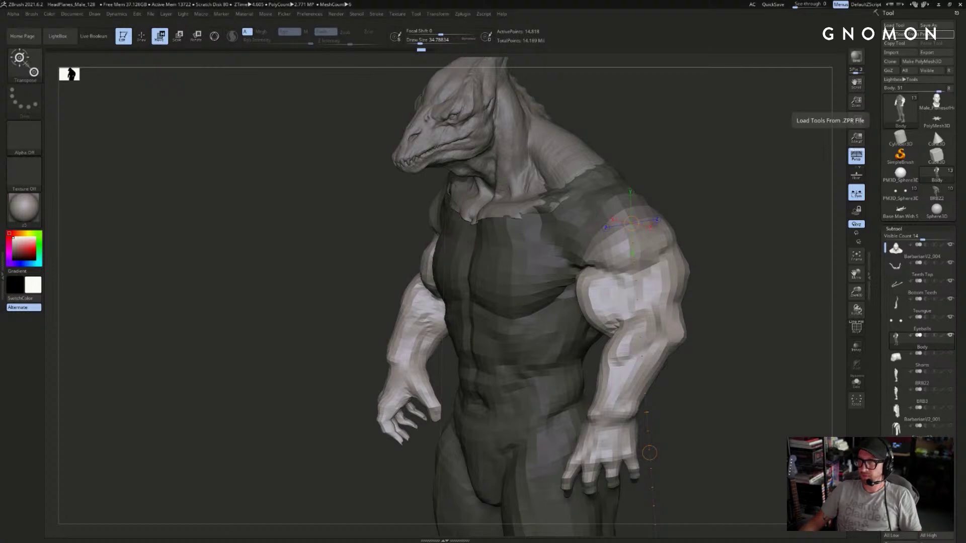
- Bring the Chrome window over the model and browse the Google image results for komodo dragon
left_click_drag(965, 95, 408, 69)
left_click_drag(807, 162, 710, 165)
left_click_drag(533, 62, 474, 47)
scroll(311, 364, "down", 2)
scroll(485, 371, "down", 2)
scroll(487, 365, "down", 2)
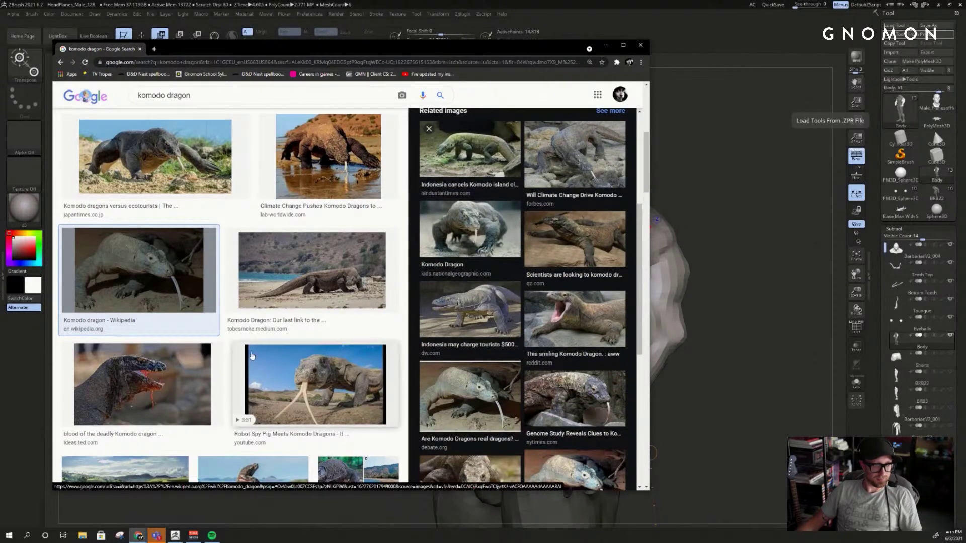
scroll(285, 366, "down", 1)
scroll(284, 366, "down", 3)
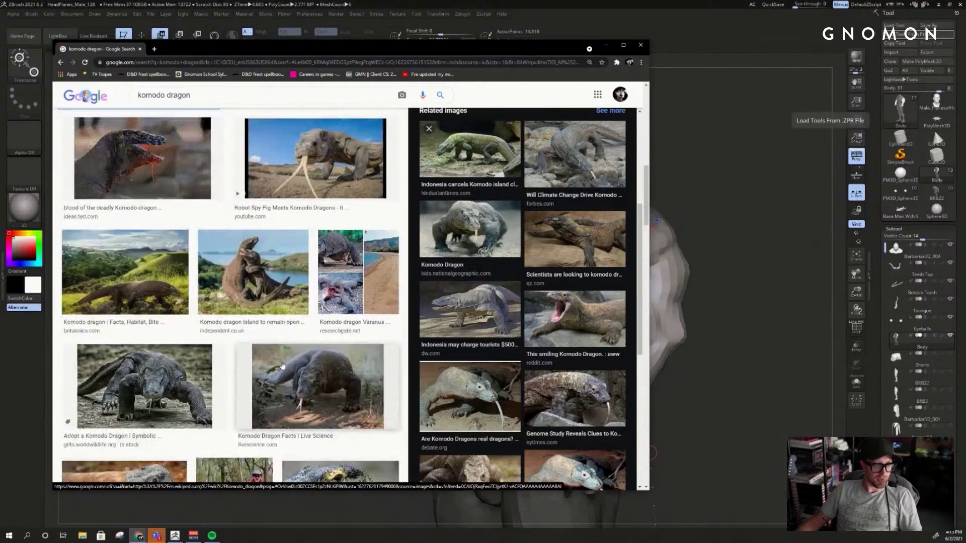
- Preview the WWF Gift Center, Live Science and Treehugger komodo dragon photos to study the front limbs
left_click(166, 393)
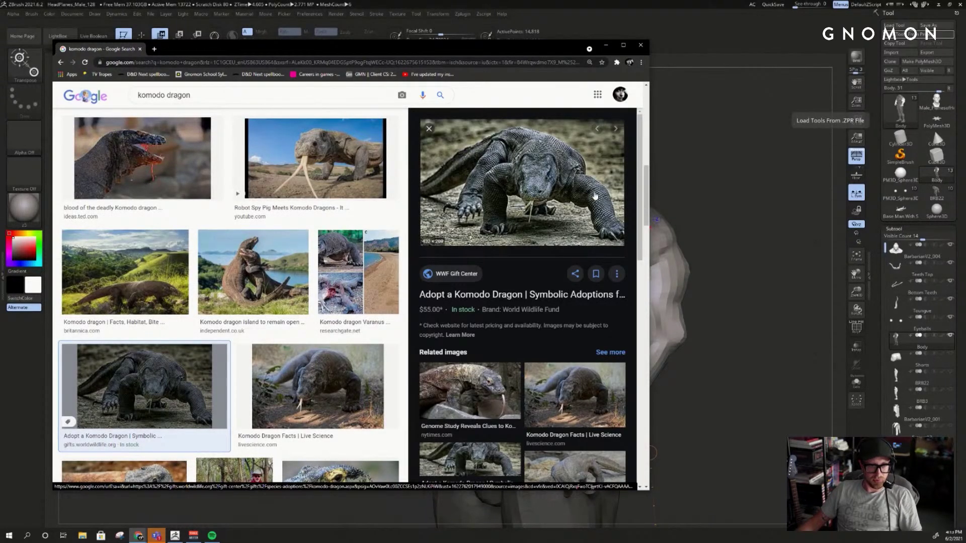
scroll(473, 395, "down", 3)
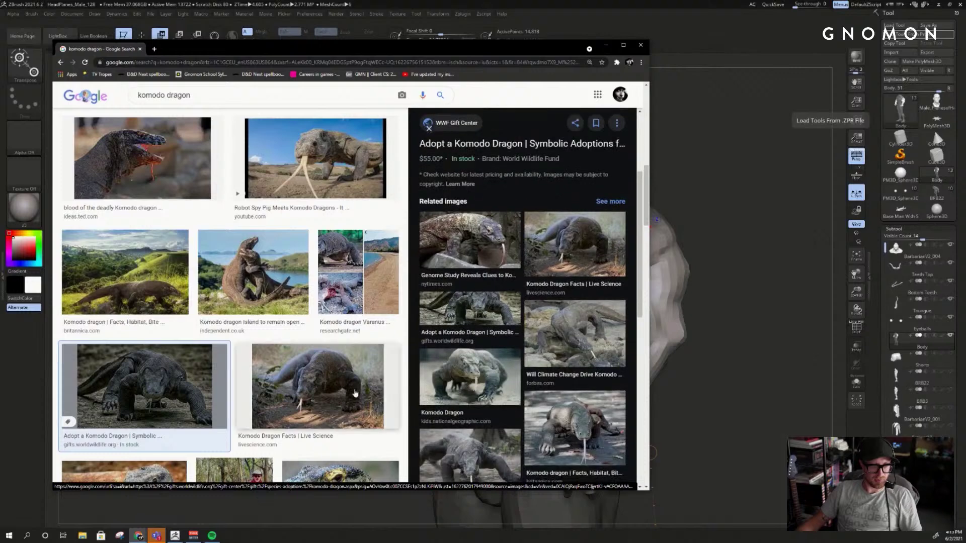
left_click(385, 387)
scroll(302, 383, "down", 5)
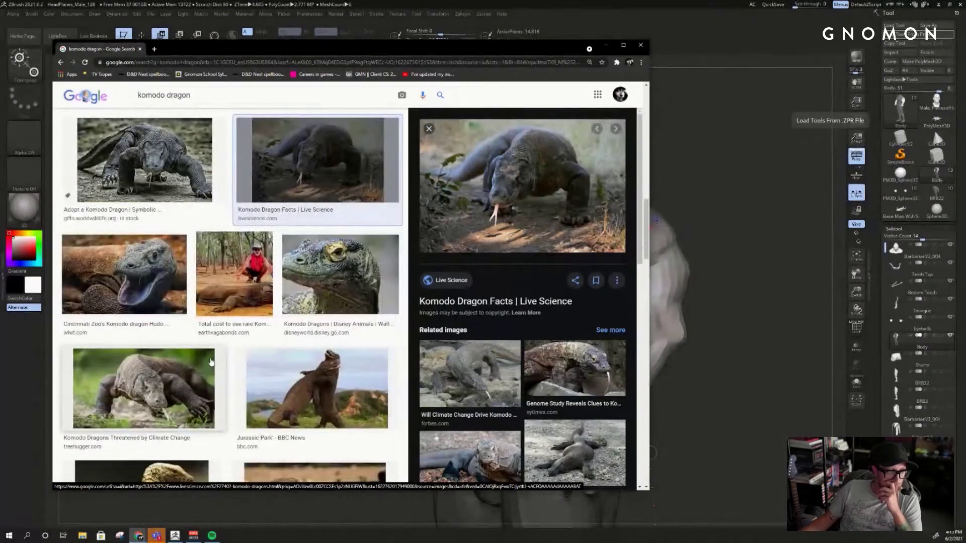
left_click(130, 392)
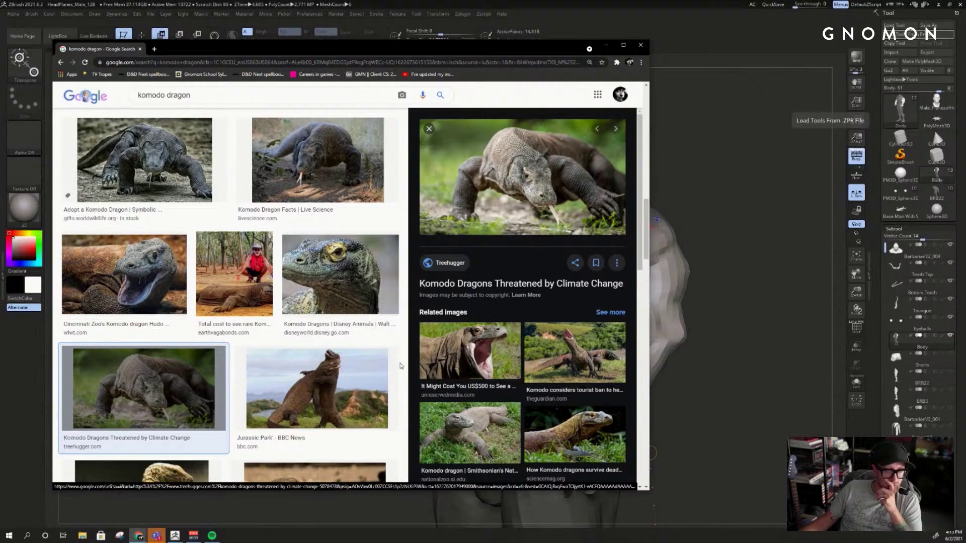
- Look through further komodo dragon image results and move the browser window aside to uncover the model
scroll(401, 365, "down", 6)
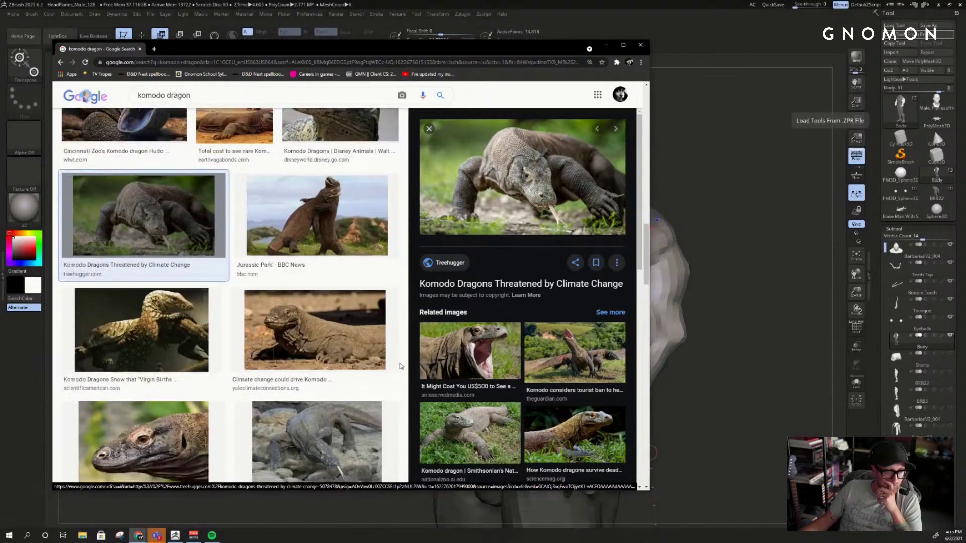
scroll(401, 366, "down", 5)
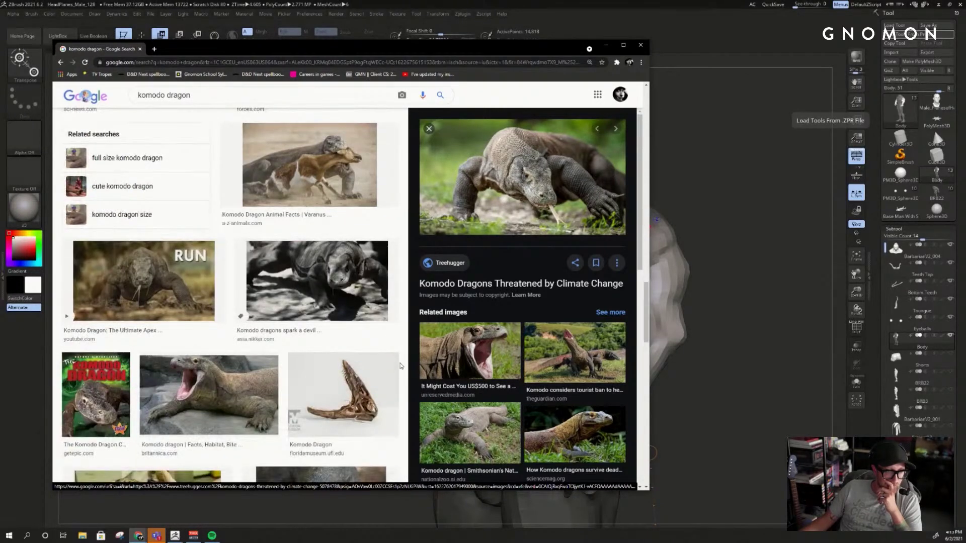
scroll(400, 366, "down", 6)
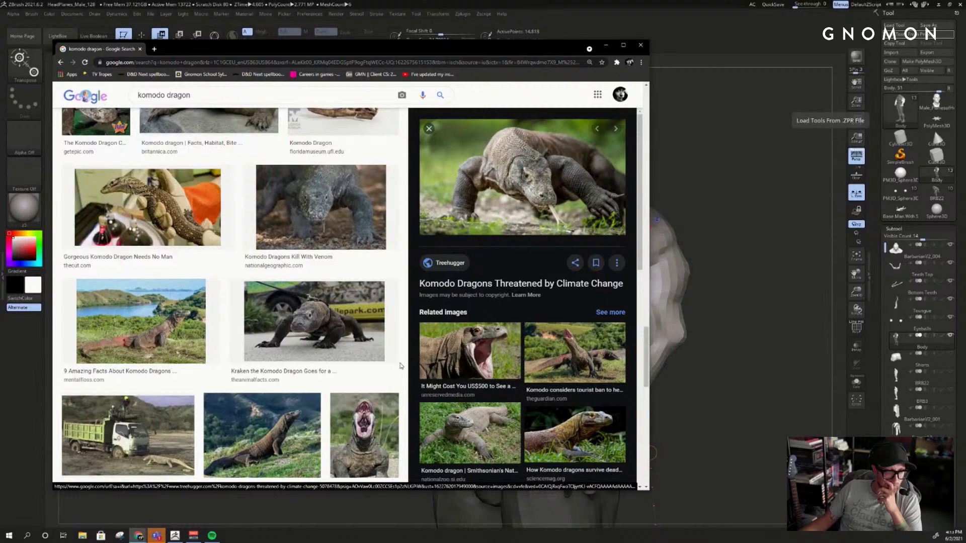
scroll(401, 366, "down", 4)
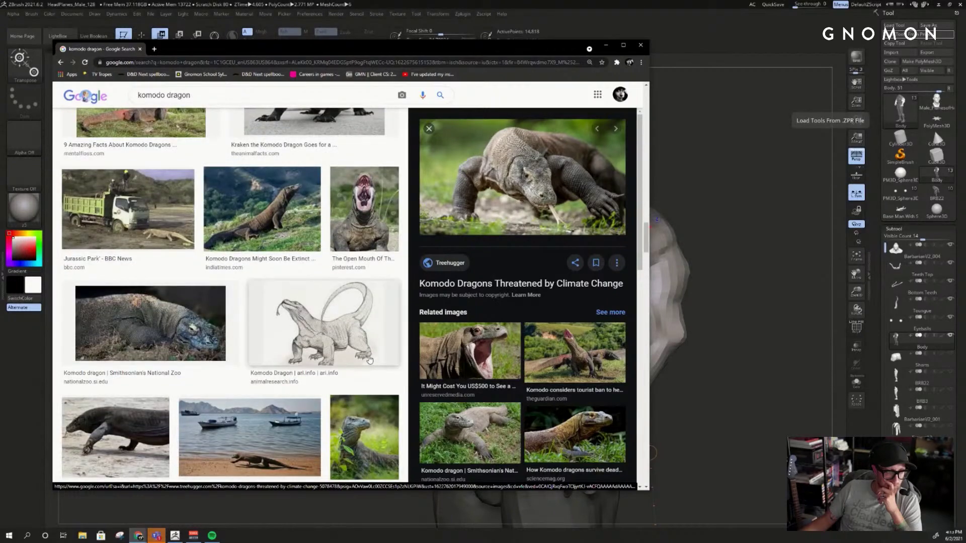
scroll(371, 361, "down", 4)
left_click_drag(465, 50, 945, 77)
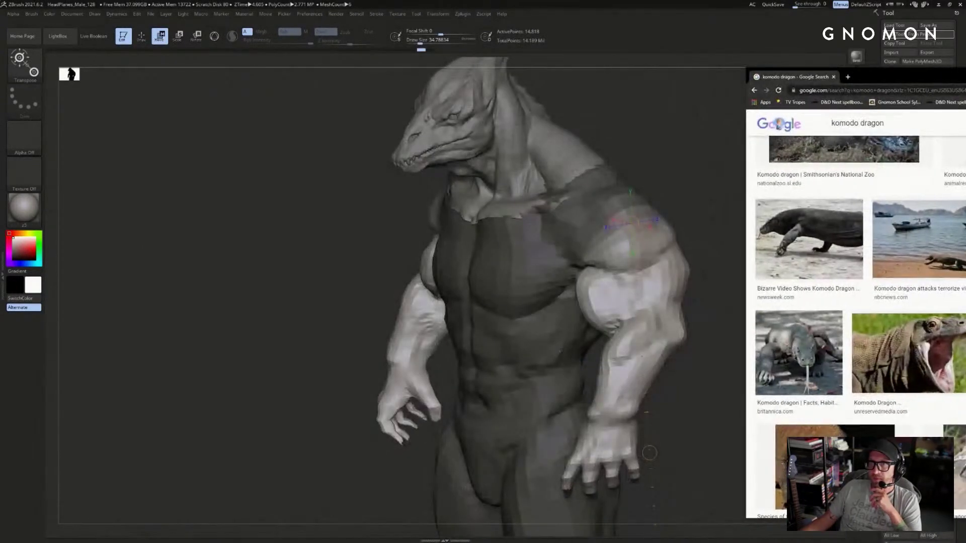
- Move the browser window off the model, invert the mask onto the arms and frame the full body
left_click_drag(839, 78, 965, 78)
mouse_move(632, 112)
left_mouse_down()
mouse_move(735, 126)
mouse_move(725, 141)
left_mouse_up()
key("f")
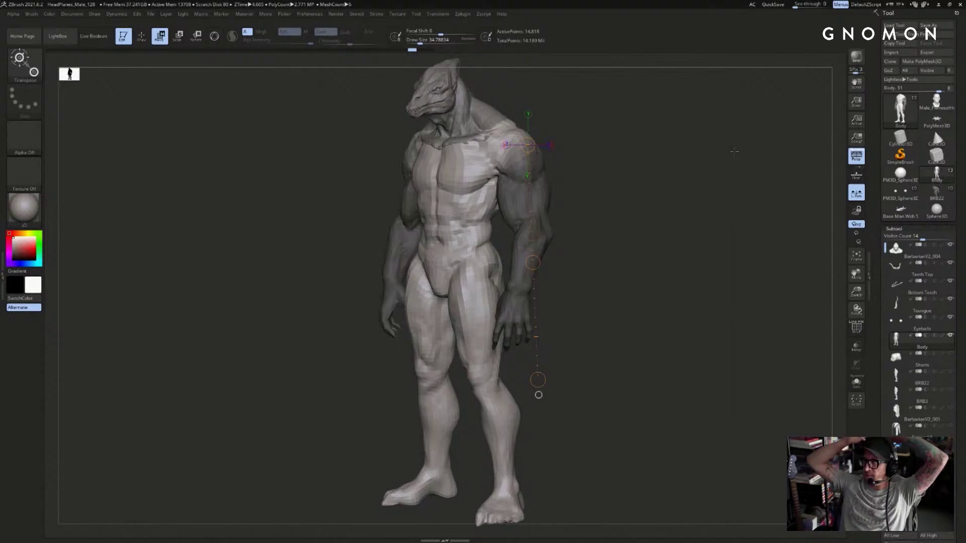
left_click_drag(791, 124, 744, 131)
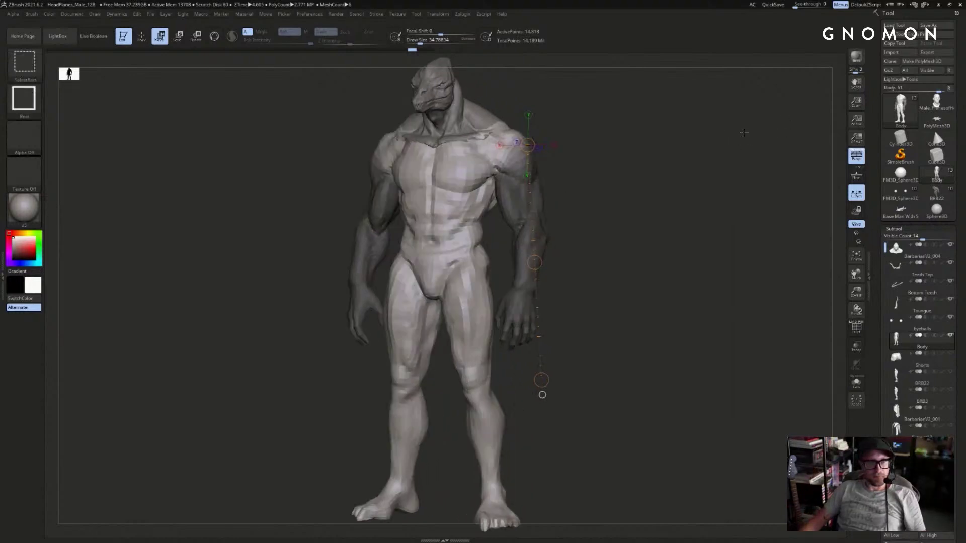
- Redo and undo through the recent edits to compare the arm lengths, ending in a front view
key("ctrl+shift+z")
key("ctrl+shift+z")
key("ctrl+shift+z")
key("ctrl+shift+z")
left_click_drag(753, 164, 774, 235)
key("ctrl+z")
key("ctrl+z")
key("ctrl+z")
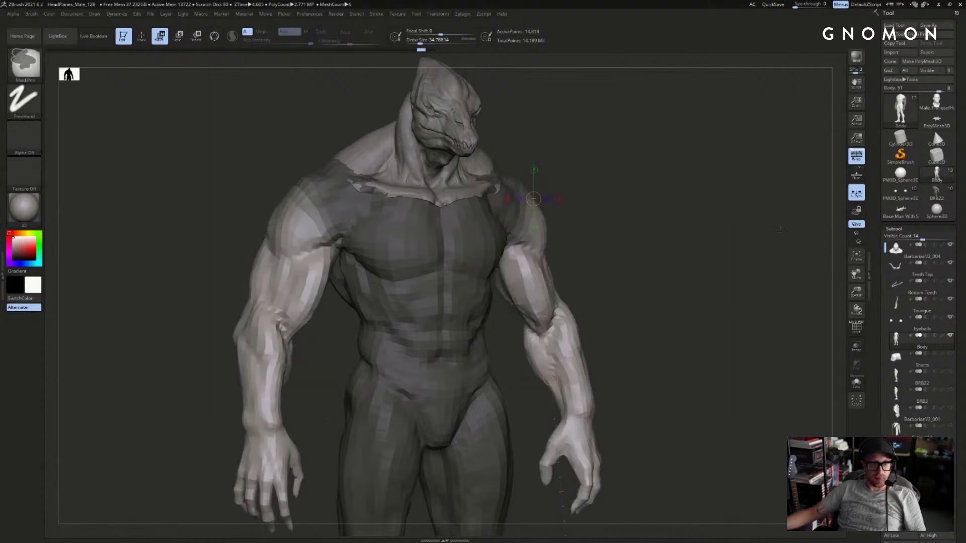
mouse_move(716, 242)
left_mouse_down("shift")
mouse_move(684, 250)
mouse_move(676, 216)
mouse_move(633, 239)
left_mouse_up("shift")
- Mask the arms and reshape the sides of the waist with the Move brush, undoing the unwanted stroke
key("q")
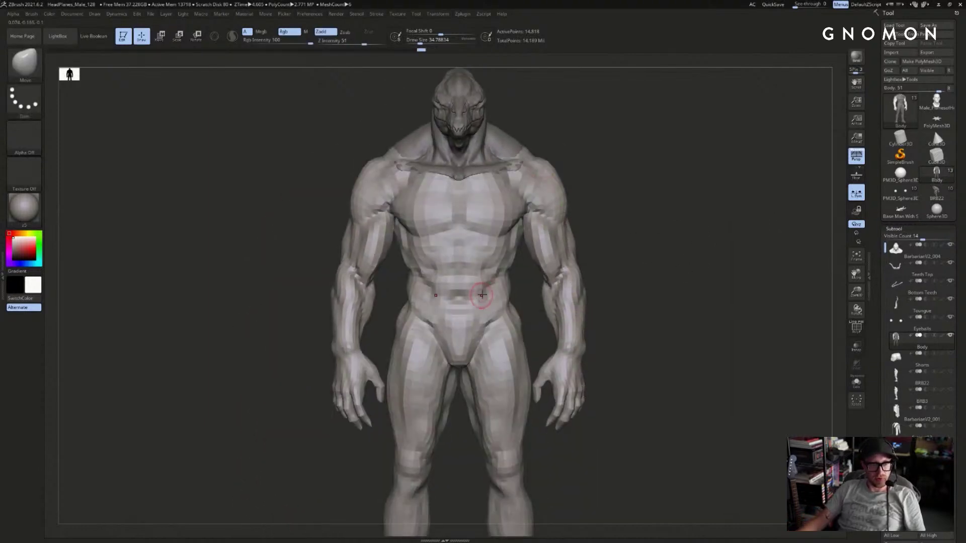
key("ctrl+z")
mouse_move(614, 274)
left_mouse_down("alt")
mouse_move(635, 278)
mouse_move(624, 254)
mouse_move(656, 251)
left_mouse_up("alt")
left_click(634, 278, "ctrl")
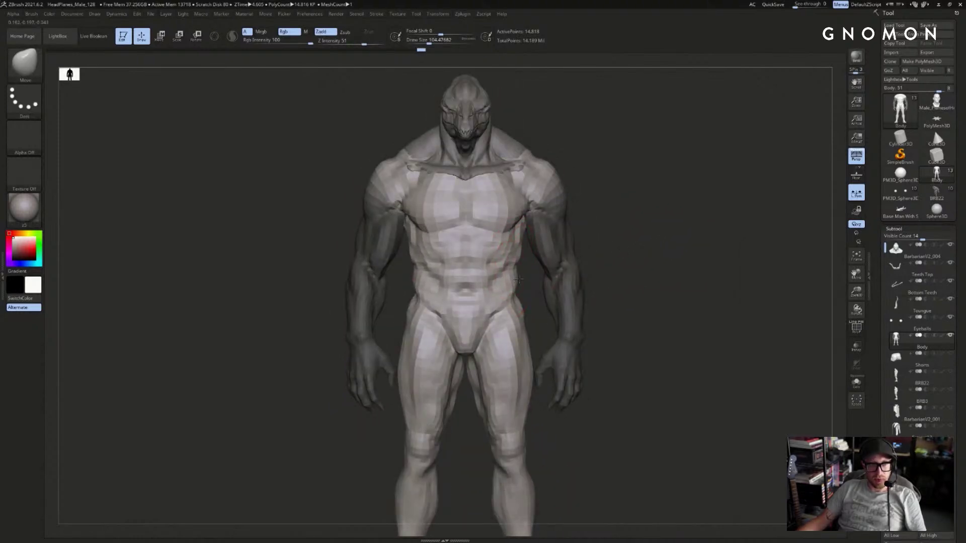
left_click_drag(530, 290, 521, 285)
key("ctrl+z")
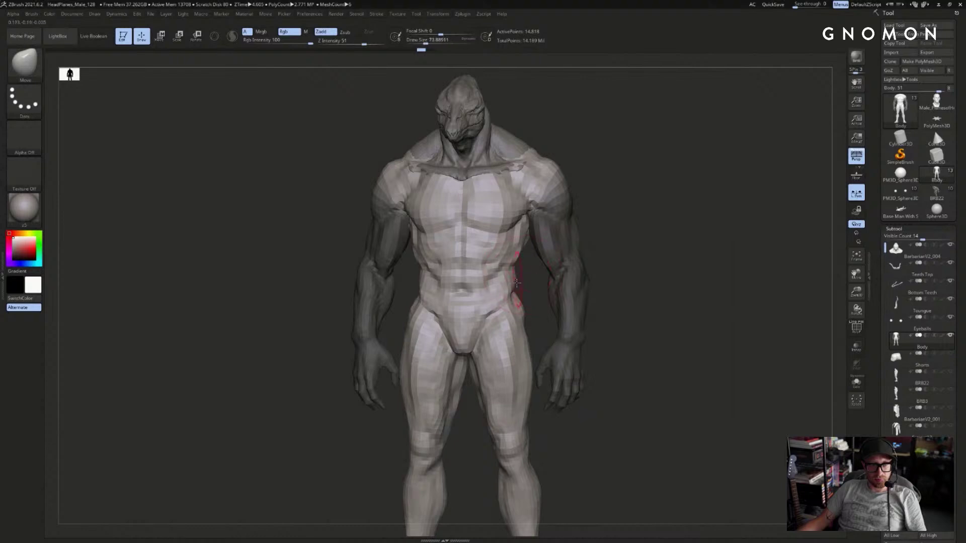
mouse_move(522, 272)
left_mouse_down()
mouse_move(634, 241)
mouse_move(578, 259)
left_mouse_up()
- Select the Standard brush, set its draw size to about 344 and return to a full-body front view
key("b")
key("s")
key("t")
mouse_move(566, 226)
left_mouse_down()
mouse_move(578, 195)
mouse_move(580, 292)
left_mouse_up()
left_click_drag(649, 204, 657, 202)
left_click_drag(717, 176, 635, 254)
left_click_drag(582, 220, 590, 222, "shift")
key("s")
left_click_drag(472, 256, 477, 256)
left_click_drag(587, 230, 640, 216, "alt")
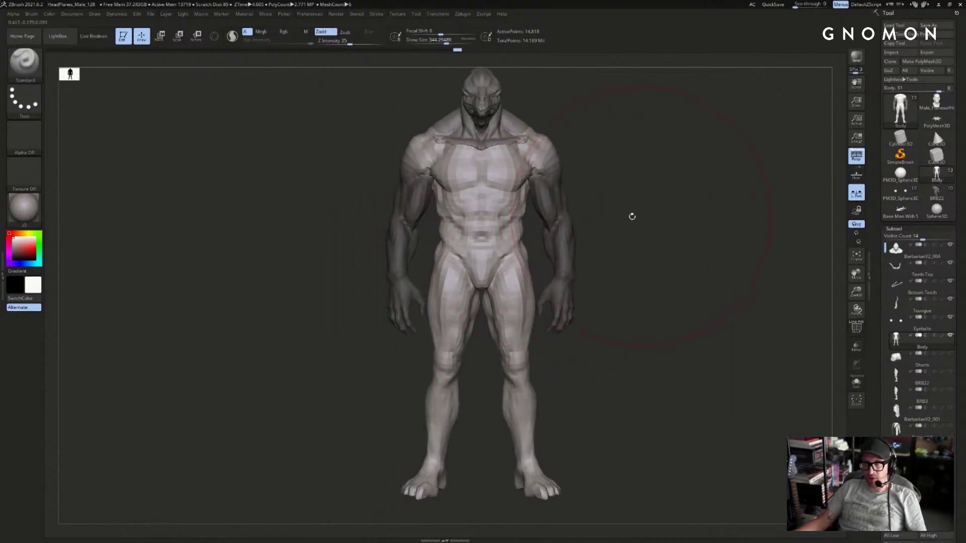
- Hide the head and mask the torso and arms down to the waist, leaving the hips and legs unmasked
key("ctrl+h")
key("ctrl+h")
left_click(527, 148, "ctrl+shift")
left_click_drag(613, 70, 347, 241, "ctrl")
left_click(610, 136)
left_click_drag(610, 135, 552, 120, "ctrl+shift")
left_click_drag(571, 65, 237, 233, "ctrl+alt+shift")
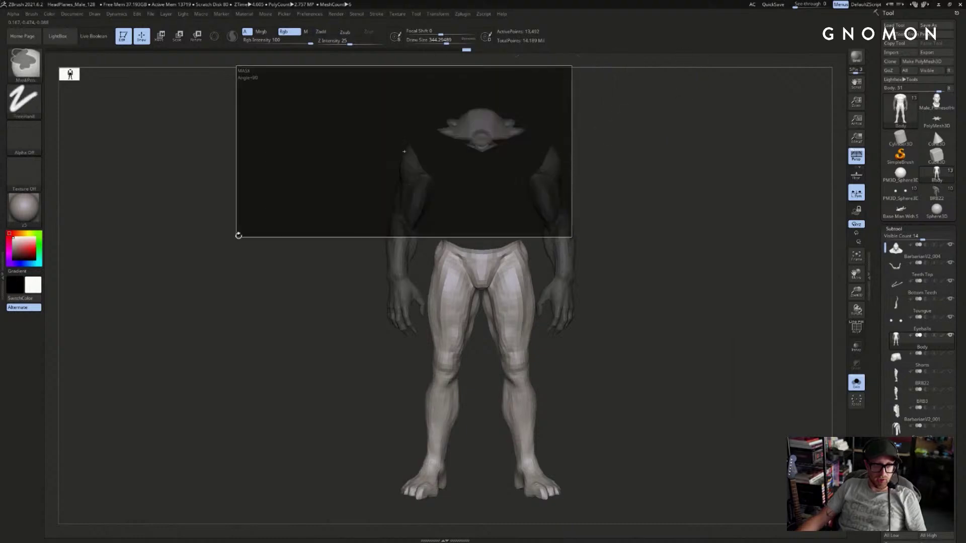
left_click(603, 219, "ctrl+shift")
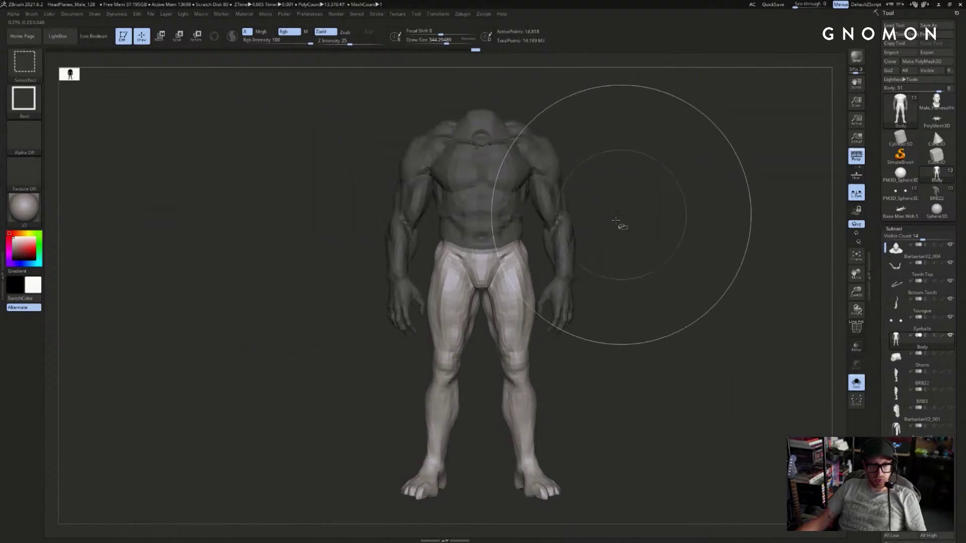
- Blur the mask's edge across the waist so it fades gradually into the hips
left_click(588, 263, "ctrl")
left_click(532, 293, "ctrl")
left_click(595, 273, "ctrl")
left_click(548, 261, "ctrl")
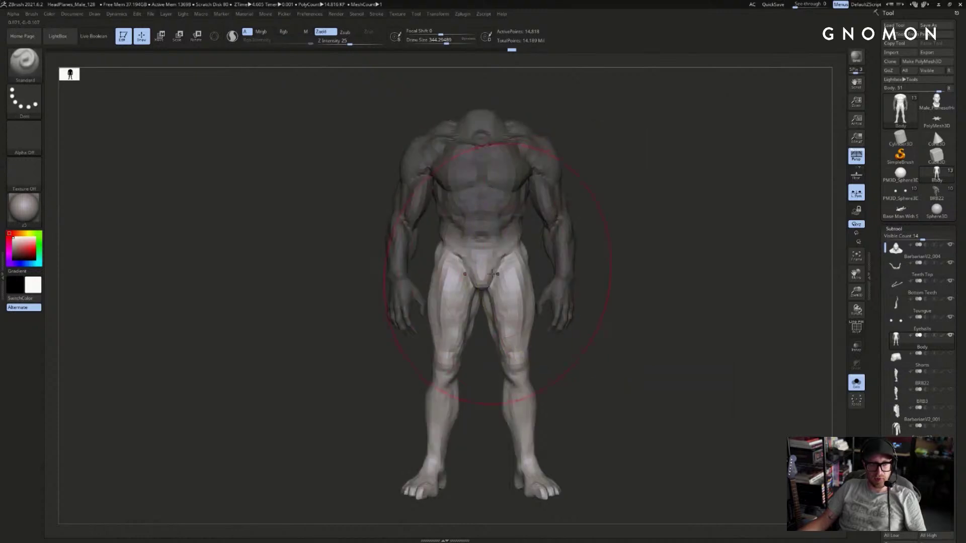
- Reshape the hips and upper thighs with a large Move brush in front and three-quarter views
key("b")
key("m")
key("v")
left_click_drag(460, 281, 445, 318)
left_click_drag(589, 327, 644, 327)
left_click_drag(528, 302, 546, 307)
mouse_move(583, 335)
left_mouse_down()
mouse_move(600, 333)
mouse_move(584, 329)
left_mouse_up()
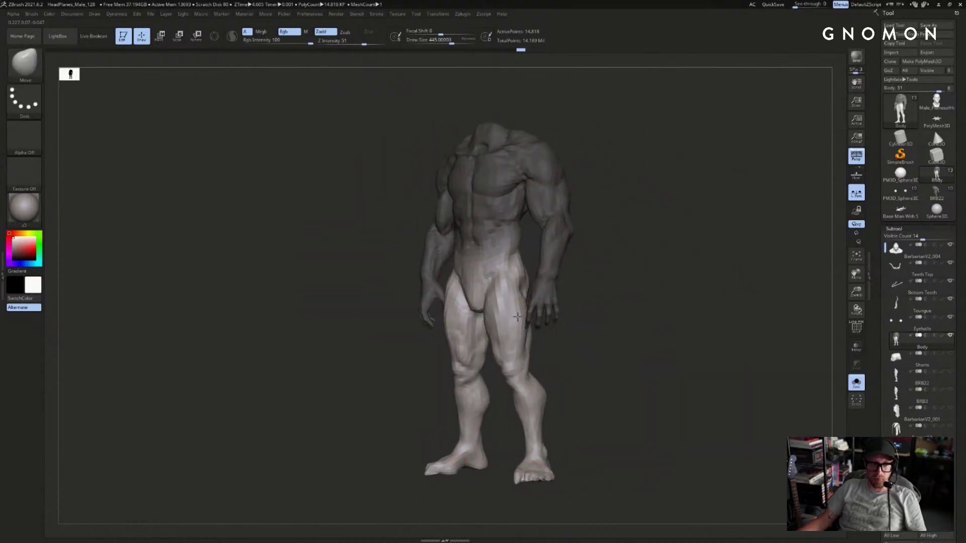
left_click_drag(610, 293, 606, 269)
- Isolate and mask the arms, then mask the legs and upper shoulders so only the torso stays free
left_click(539, 264, "ctrl+shift")
left_click_drag(617, 207, 596, 226, "ctrl+shift")
left_click(528, 199, "ctrl+shift")
left_click_drag(622, 166, 592, 207, "ctrl+shift")
left_click_drag(450, 114, 263, 421, "ctrl")
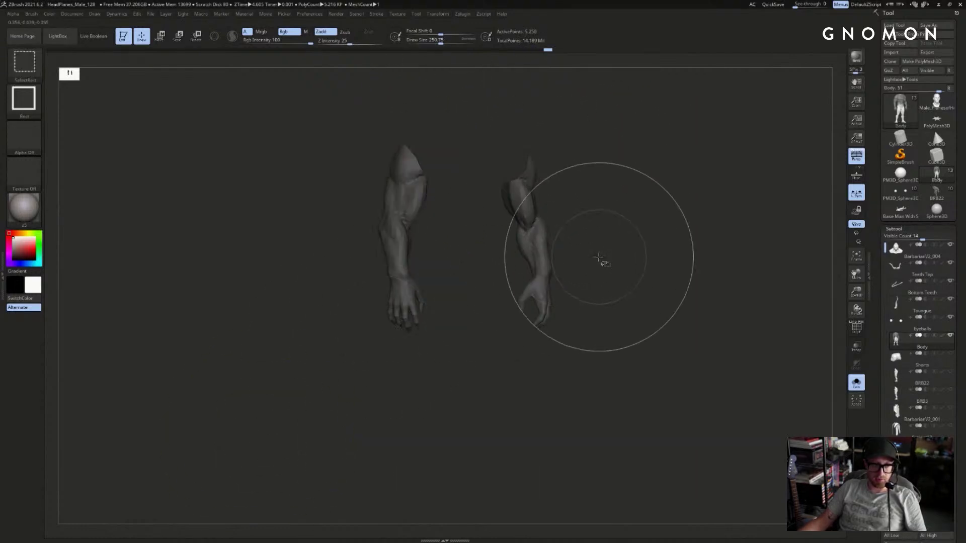
left_click(603, 257, "ctrl+shift")
left_click_drag(579, 504, 322, 280, "ctrl")
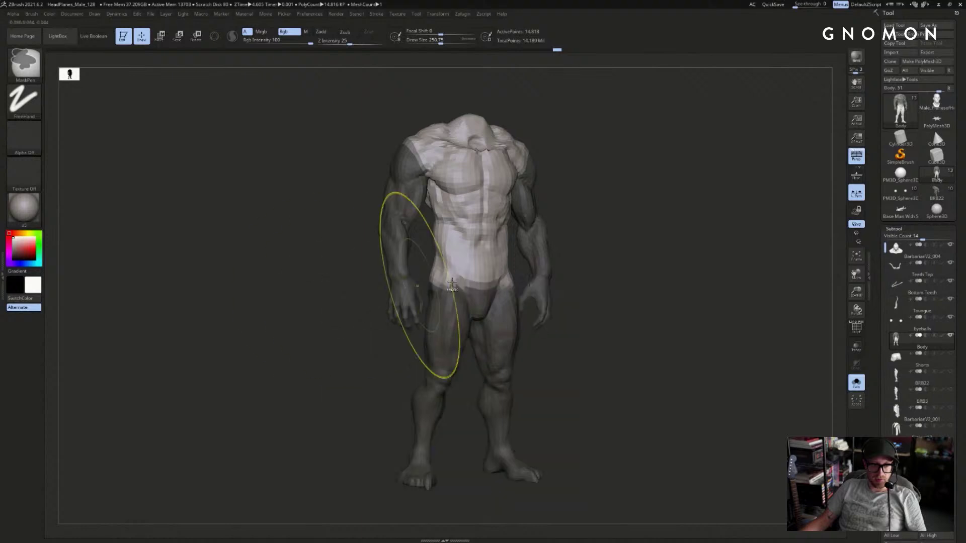
left_click_drag(597, 82, 381, 148, "ctrl")
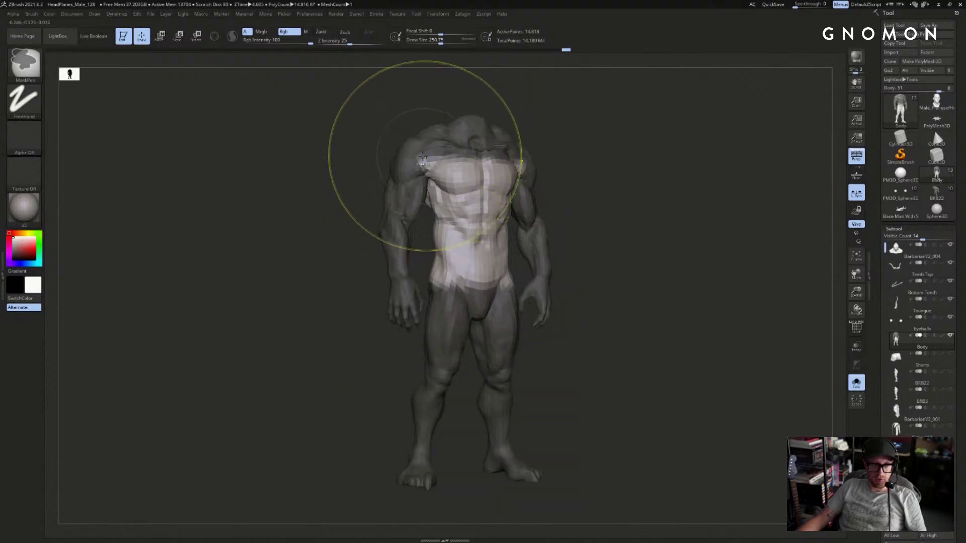
- Soften the torso mask and reshape the waist and hips with the Move brush
key("b")
key("m")
key("v")
mouse_move(614, 179)
left_mouse_down()
mouse_move(578, 180)
mouse_move(561, 207)
left_mouse_up()
left_click(535, 185, "ctrl")
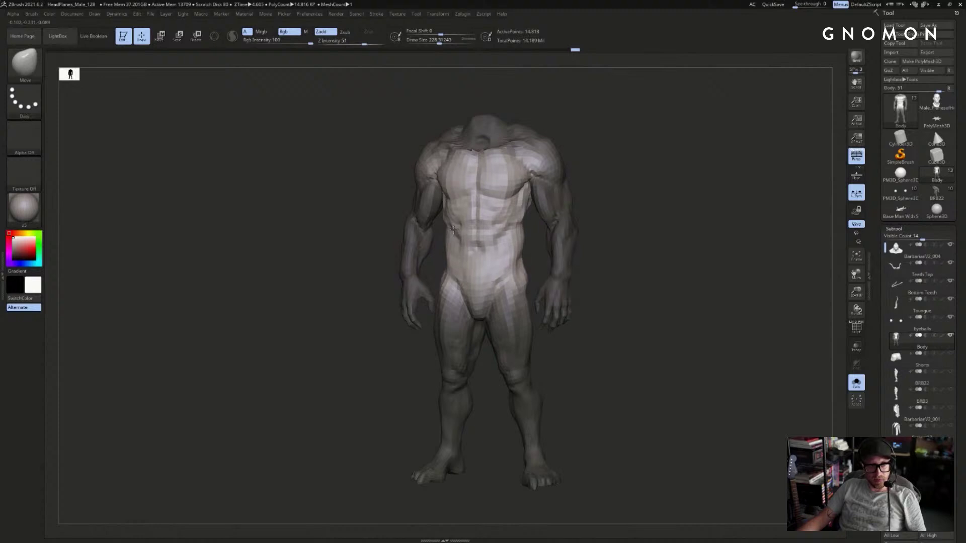
left_click_drag(548, 270, 622, 276)
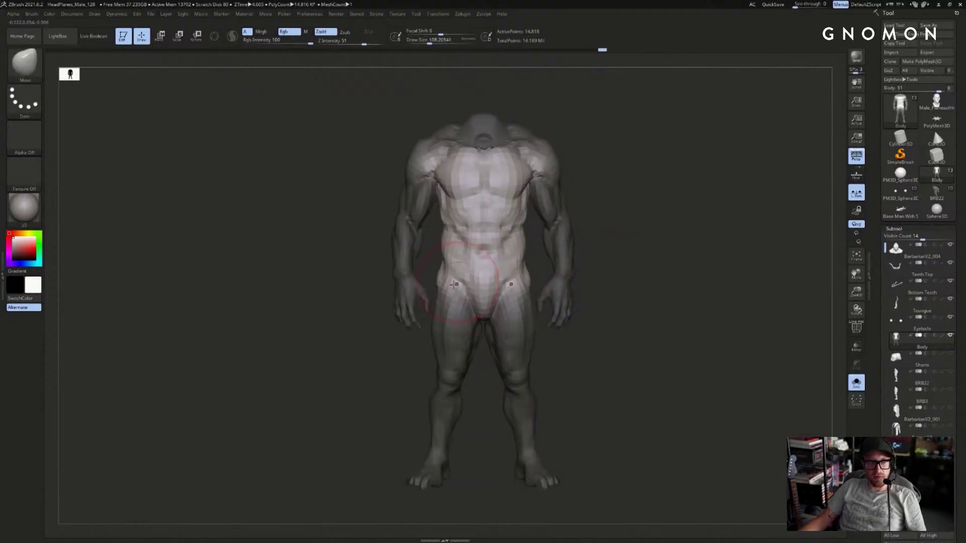
left_click_drag(403, 363, 449, 311)
left_click_drag(392, 373, 380, 373, "shift")
- Show the whole body without a mask and raise it three subdivision levels
key("d")
key("d")
key("d")
mouse_move(636, 269)
left_mouse_down()
mouse_move(634, 259)
mouse_move(670, 241)
mouse_move(619, 293)
mouse_move(649, 290)
mouse_move(568, 291)
left_mouse_up()
key("bracketright")
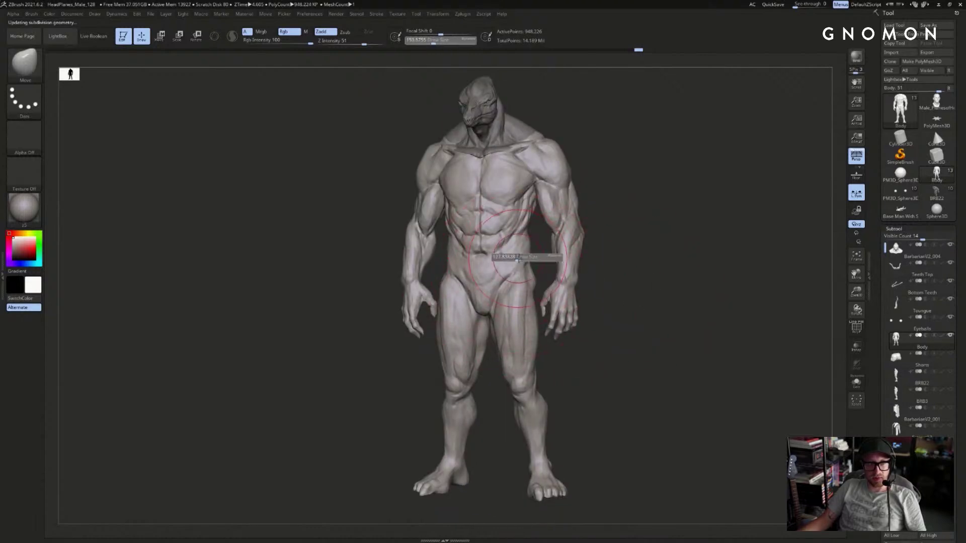
- Refine the torso and arm silhouette with the Move brush, checking it from the front, both sides and back
left_click_drag(608, 252, 606, 239)
key("ctrl+z")
key("bracketleft")
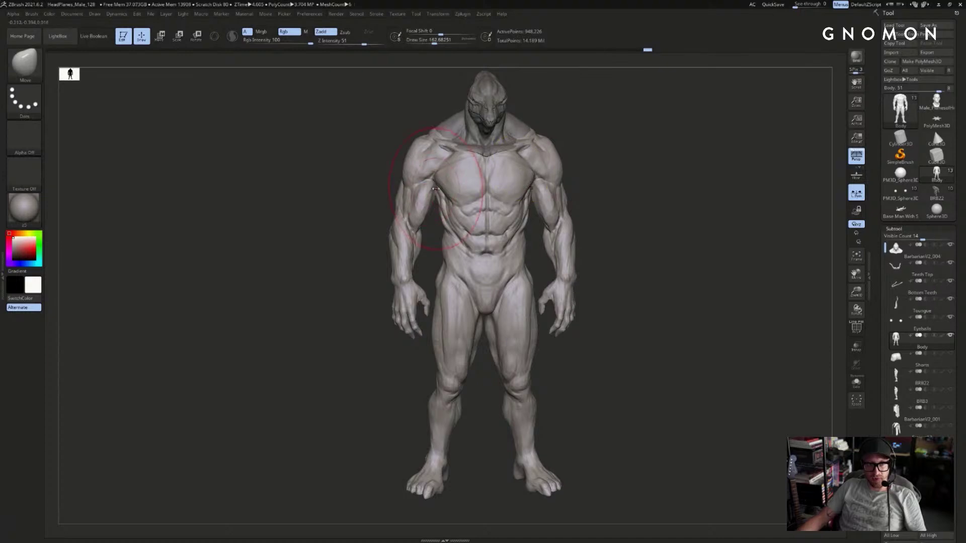
mouse_move(452, 187)
right_mouse_down()
mouse_move(589, 179)
mouse_move(551, 172)
mouse_move(582, 194)
mouse_move(567, 201)
right_mouse_up()
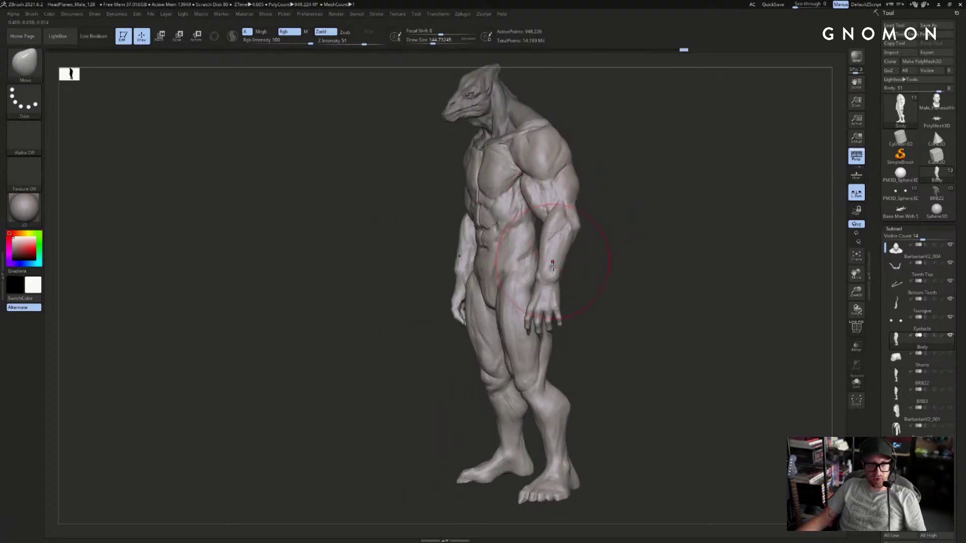
mouse_move(551, 304)
right_mouse_down()
mouse_move(623, 294)
mouse_move(571, 259)
mouse_move(623, 258)
mouse_move(489, 257)
right_mouse_up()
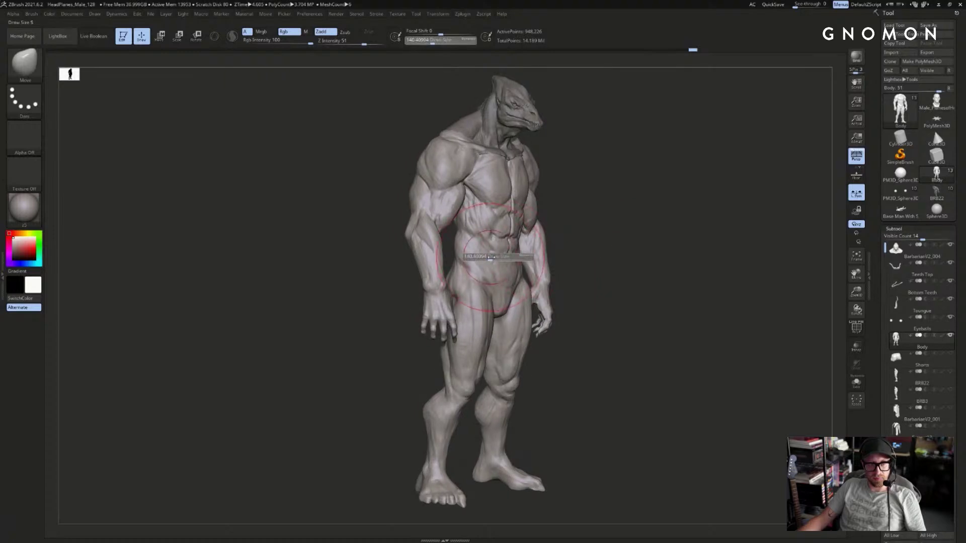
key("]")
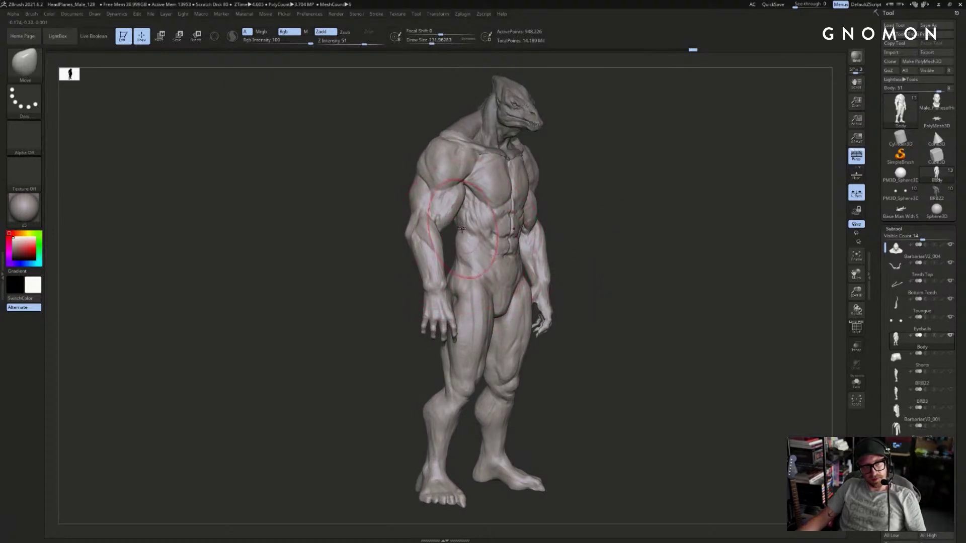
right_click_drag(507, 218, 460, 220)
right_click_drag(397, 211, 484, 211)
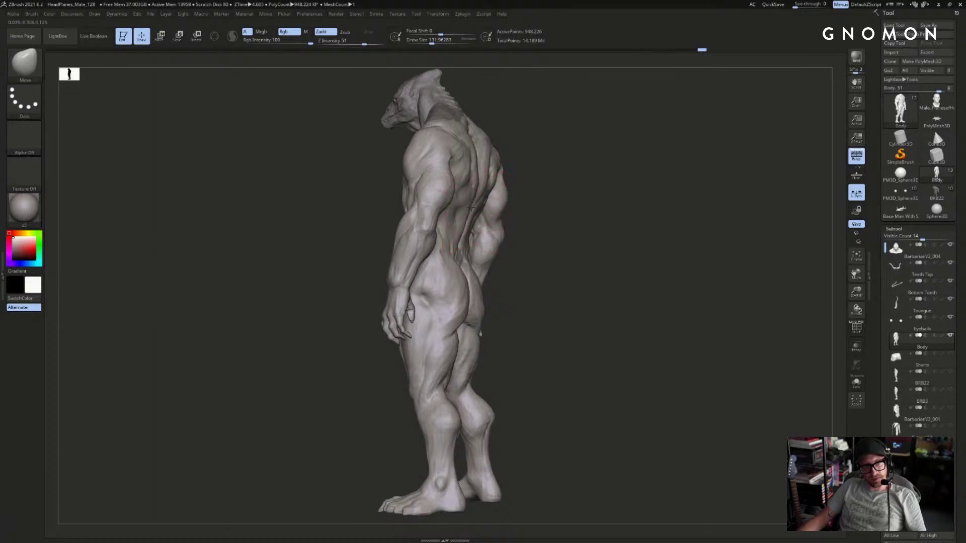
right_click_drag(483, 177, 522, 174)
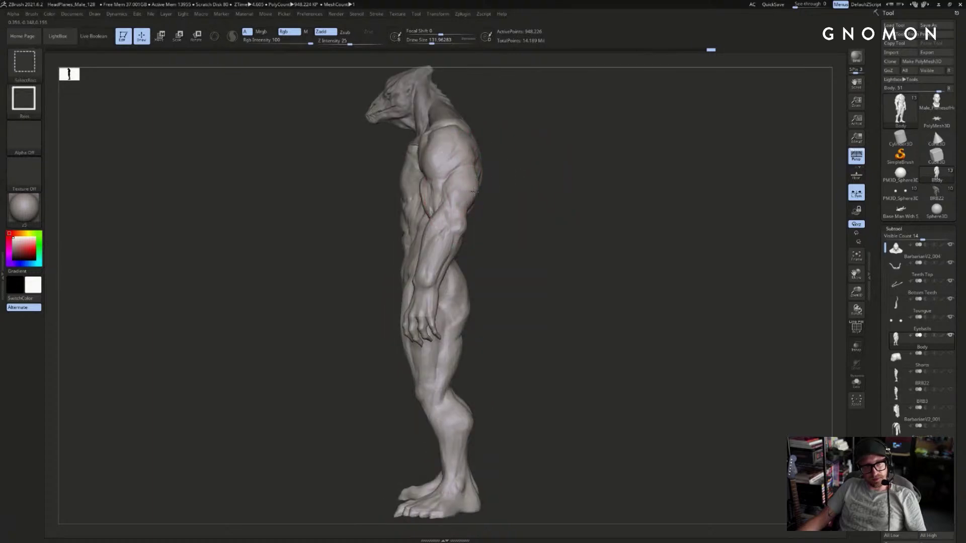
- Hide the arms and reshape the profile of the belly, hips and thighs in side view with the Move brush
left_click(464, 204, "ctrl+shift")
left_click(460, 214, "ctrl+shift")
left_click(501, 250, "ctrl+shift")
left_click(471, 235, "ctrl+shift")
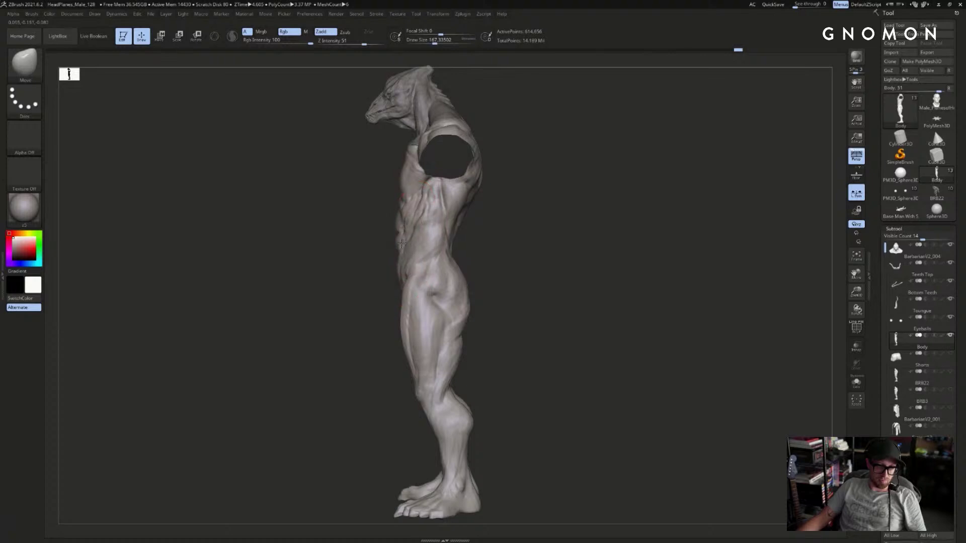
key("s")
left_click_drag(457, 280, 461, 280)
left_click_drag(466, 313, 451, 355)
left_click_drag(397, 317, 395, 317)
left_click_drag(360, 320, 413, 310)
key("s")
- Show the arms, lower the body two subdivision levels and adjust the chest and shoulders with the Move brush
mouse_move(554, 294)
left_mouse_down("alt")
mouse_move(655, 292)
mouse_move(601, 291)
mouse_move(615, 278)
mouse_move(594, 272)
left_mouse_up("alt")
left_click_drag(461, 188, 495, 181)
key("shift+d")
key("shift+d")
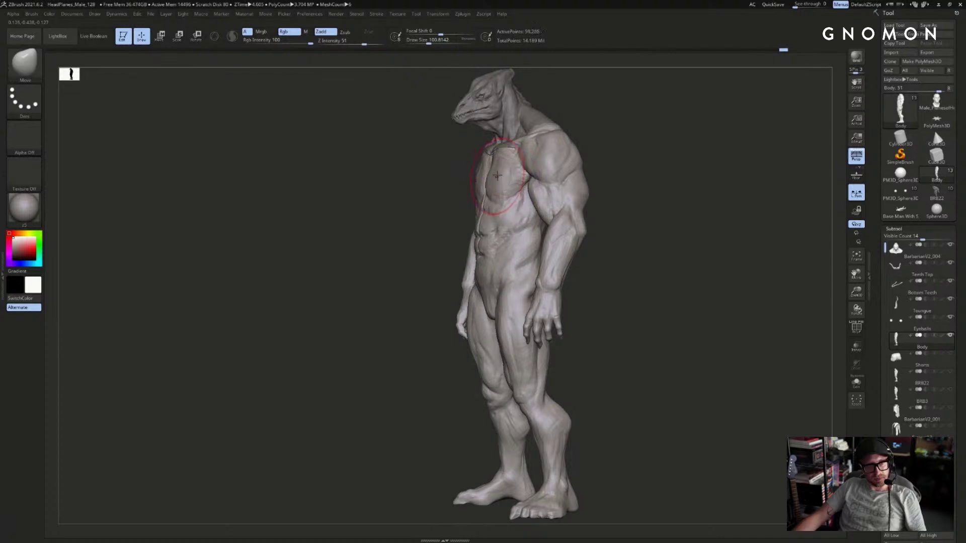
mouse_move(426, 172)
left_mouse_down()
mouse_move(492, 173)
mouse_move(470, 156)
left_mouse_up()
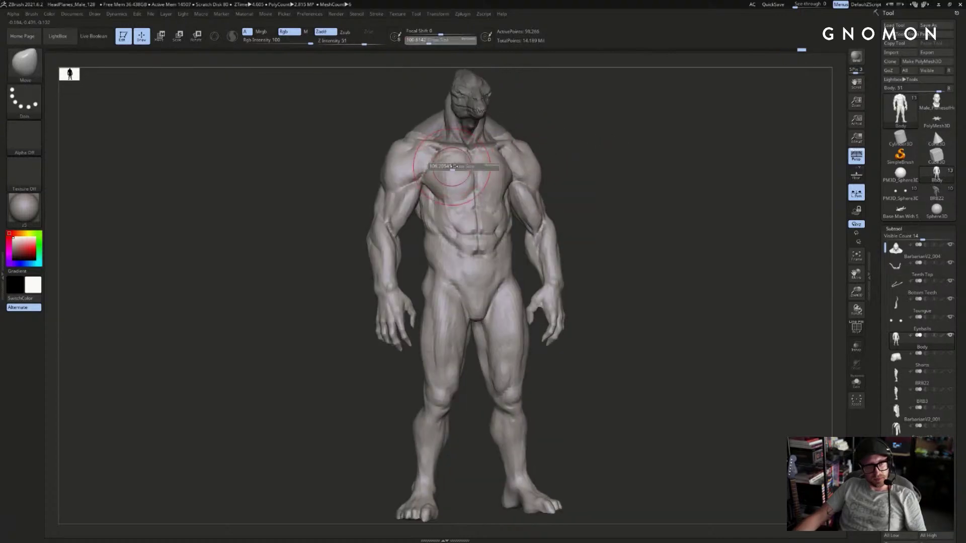
right_click_drag(474, 160, 489, 167)
key("s")
- Isolate the arms to mask them, show the full body and invert the mask so the arms stay free
left_click(394, 170, "ctrl+shift")
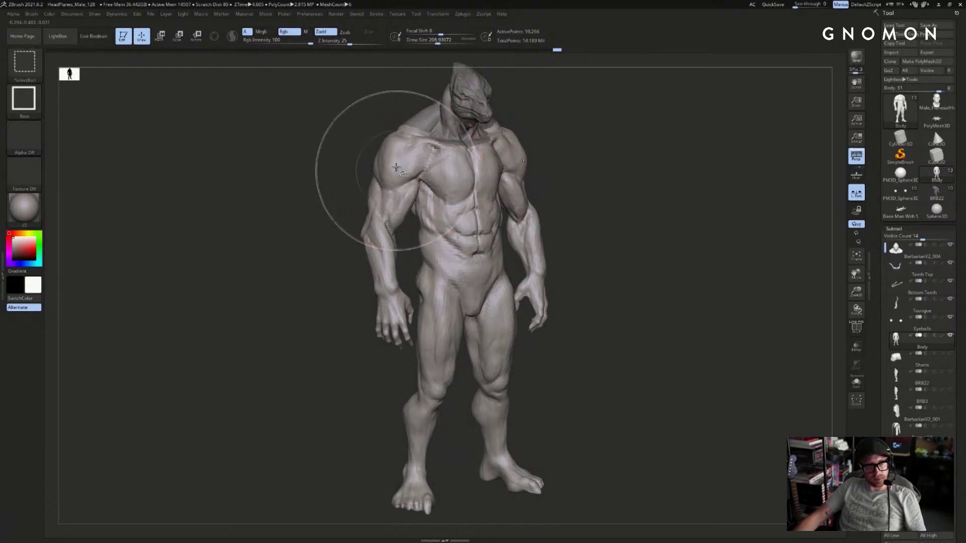
left_click_drag(343, 160, 348, 146, "ctrl+shift")
left_click(389, 247, "ctrl+shift")
left_click_drag(325, 179, 297, 369, "ctrl")
left_click_drag(297, 233, 307, 173, "ctrl+shift")
left_click_drag(315, 133, 463, 389, "ctrl")
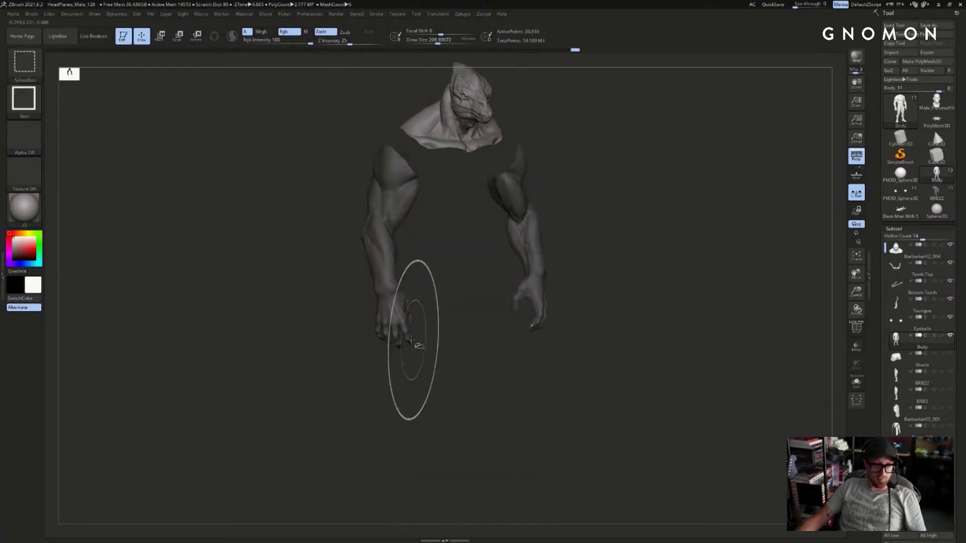
left_click(376, 366, "ctrl+shift")
left_click(583, 234, "ctrl")
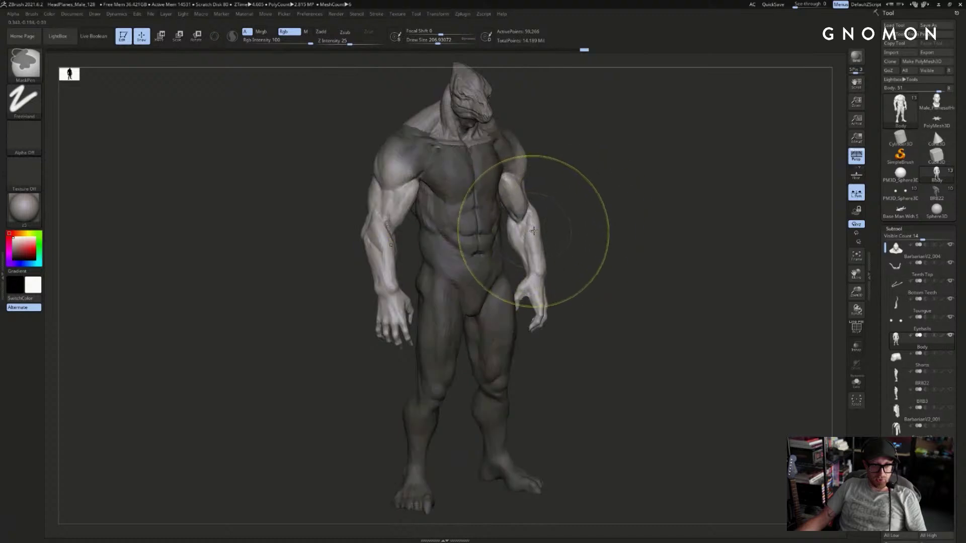
- Place a Transpose line from the shoulder past the fingertips and try repositioning the unmasked arms with it
left_click_drag(618, 220, 532, 159, "shift")
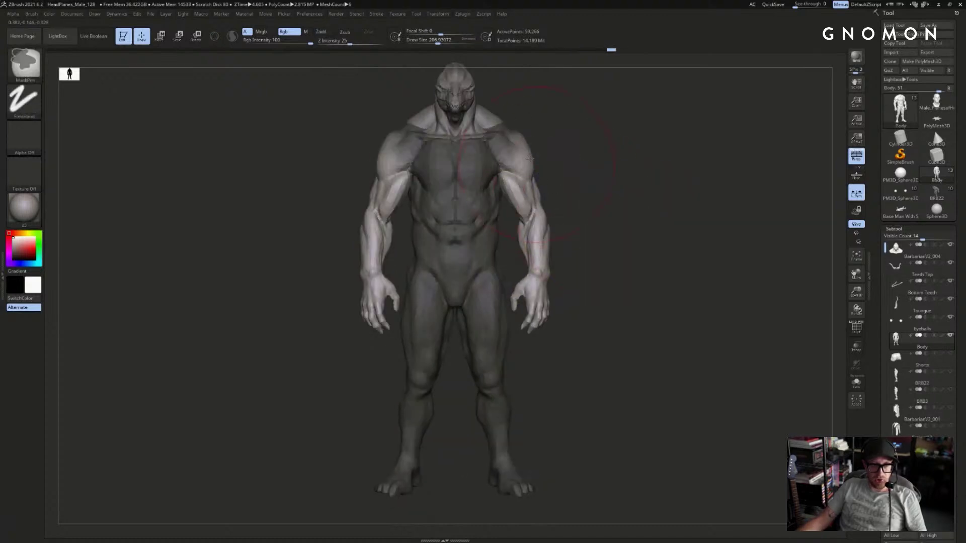
key("w")
key("r")
left_click_drag(545, 366, 546, 369)
left_click_drag(601, 284, 528, 359)
left_click_drag(641, 276, 654, 296)
key("ctrl+z")
left_click_drag(584, 341, 536, 354)
left_click_drag(573, 337, 503, 359, "shift")
key("ctrl+z")
left_click_drag(559, 343, 618, 304)
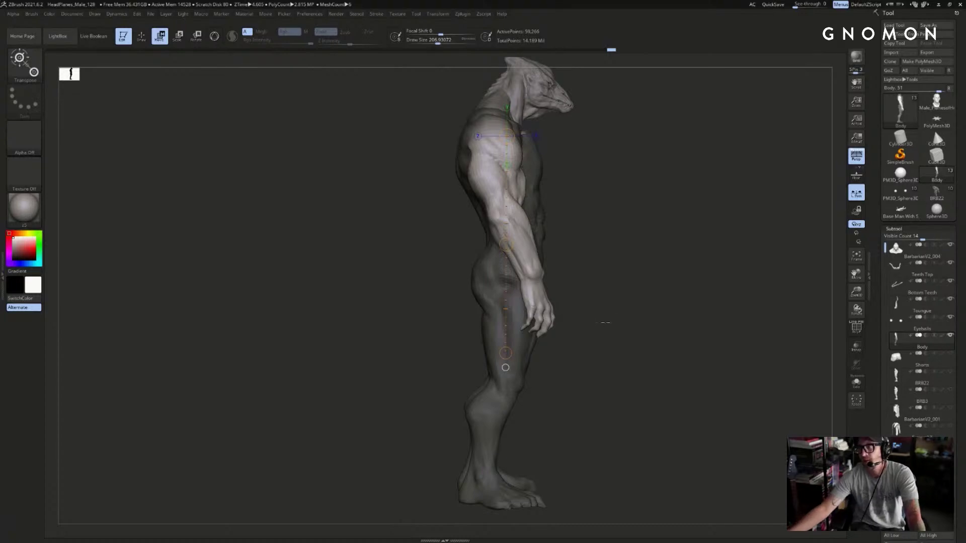
- Compare the arms before and after the last changes in three-quarter view using undo and redo
mouse_move(647, 322)
left_mouse_down()
mouse_move(612, 218)
mouse_move(666, 213)
mouse_move(638, 206)
mouse_move(698, 218)
mouse_move(668, 198)
left_mouse_up()
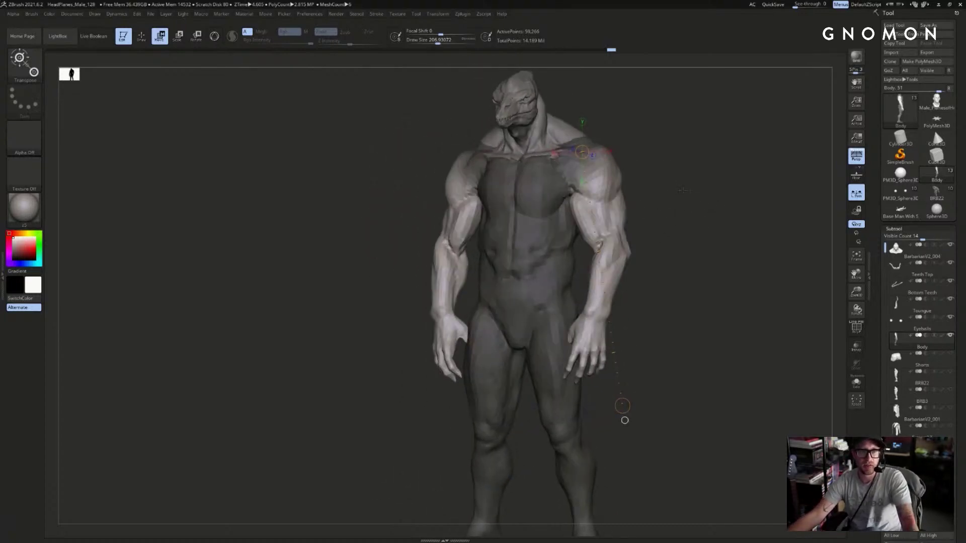
key("ctrl+z")
key("ctrl+z")
key("ctrl+shift+z")
key("ctrl+shift+z")
- Draw a Transpose line from the shoulder down past the forearm and rotate the arms about the shoulders
left_click_drag(703, 196, 698, 298)
left_click_drag(594, 172, 643, 308)
key("r")
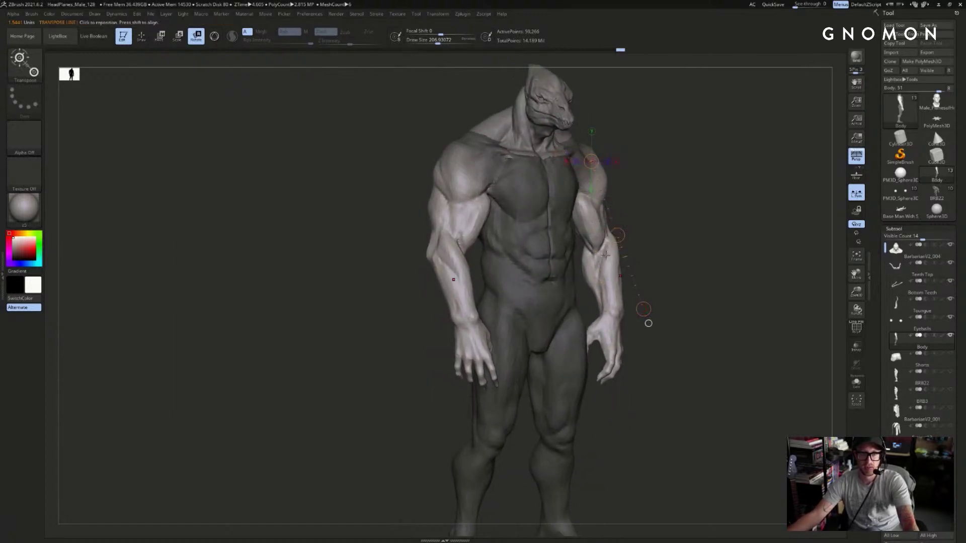
left_click_drag(613, 319, 649, 306)
left_click_drag(707, 293, 688, 284)
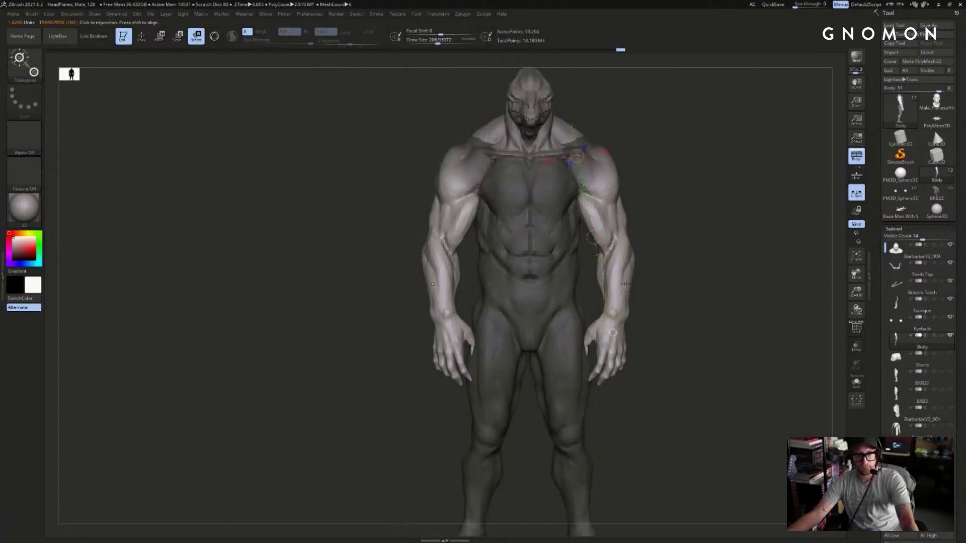
left_click_drag(592, 237, 603, 234)
left_click_drag(678, 243, 646, 233)
- Return to Draw mode, invert the mask onto the arms and select the Move brush
key("q")
mouse_move(712, 200)
left_mouse_down()
mouse_move(692, 200)
mouse_move(718, 209)
mouse_move(705, 214)
left_mouse_up()
left_click(705, 215, "ctrl")
key("b")
key("m")
key("v")
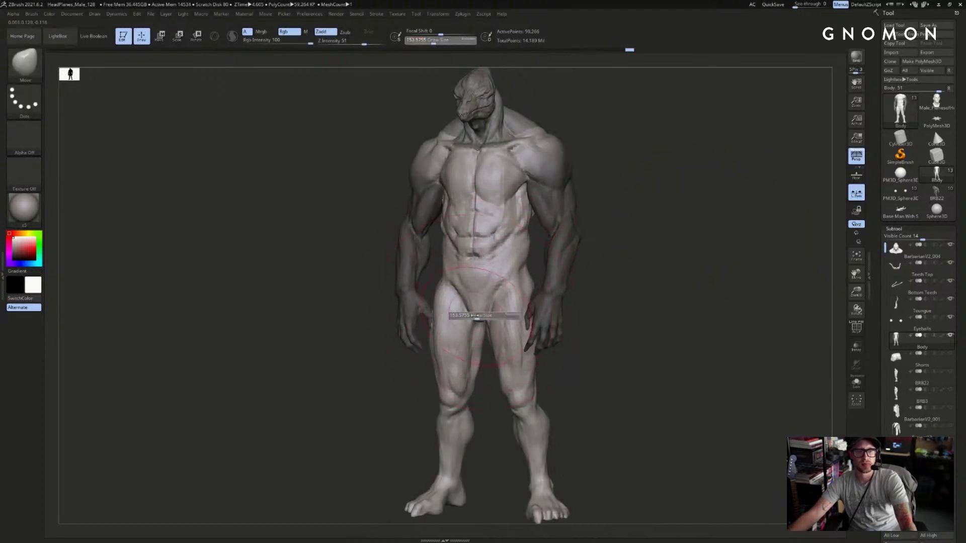
- Adjust the hips and waist with the Move brush at varying sizes while the arms stay masked, and smooth the crotch
left_click_drag(601, 291, 553, 292)
key("s")
left_click_drag(482, 310, 478, 311)
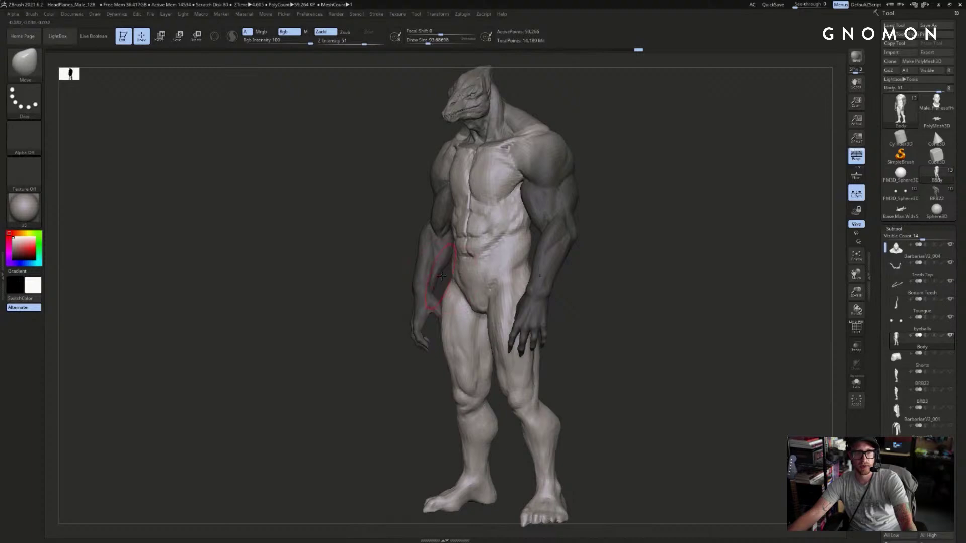
key("s")
key("s")
left_click_drag(460, 287, 453, 286)
key("s")
left_click_drag(491, 312, 478, 312)
key("shift")
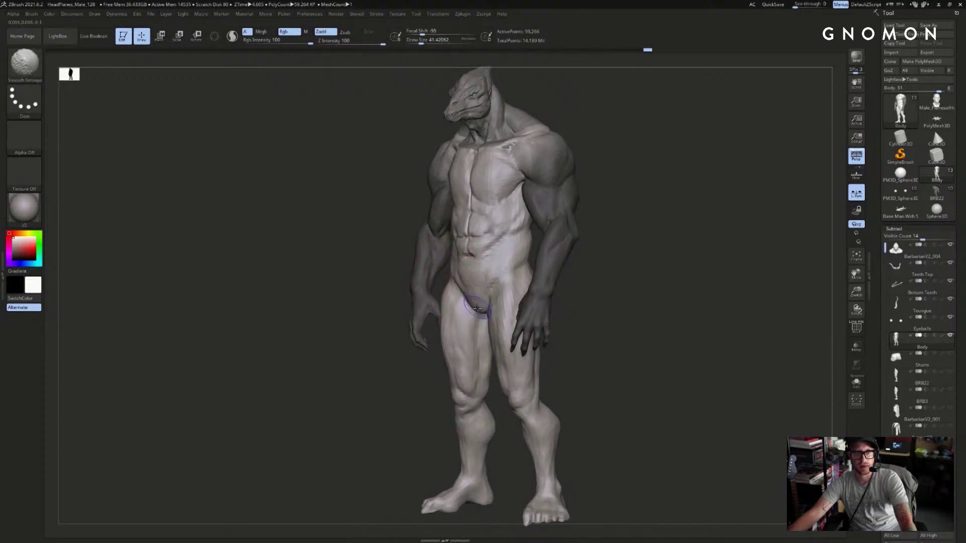
mouse_move(629, 291)
left_mouse_down("shift")
mouse_move(610, 296)
mouse_move(628, 297)
left_mouse_up("shift")
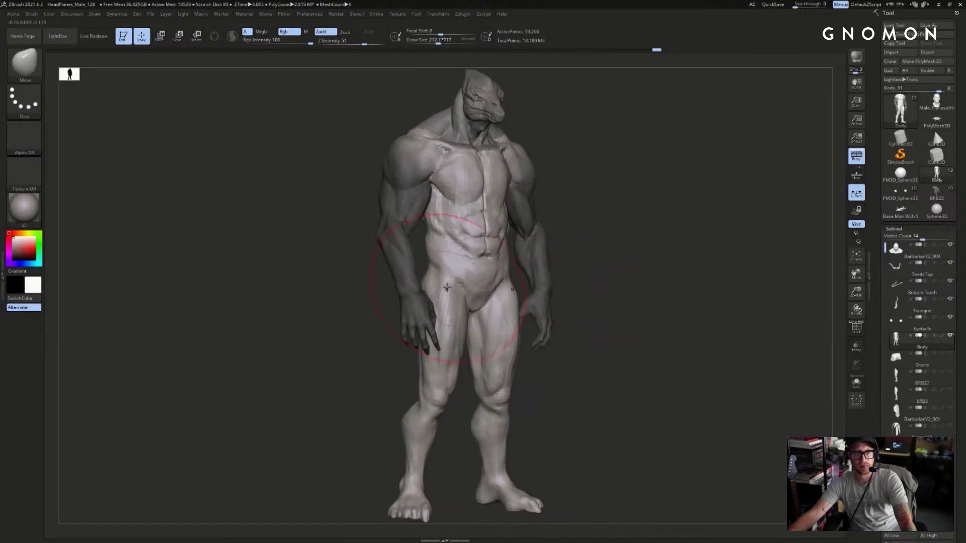
- Refine the hip and leg contours with the Move brush in three-quarter and side views, and clear the arm mask
left_click_drag(687, 243, 644, 246)
mouse_move(575, 286)
left_mouse_down()
mouse_move(546, 266)
mouse_move(490, 302)
left_mouse_up()
key("s")
mouse_move(546, 383)
left_mouse_down("alt")
mouse_move(526, 349)
mouse_move(542, 346)
mouse_move(530, 346)
left_mouse_up("alt")
key("s")
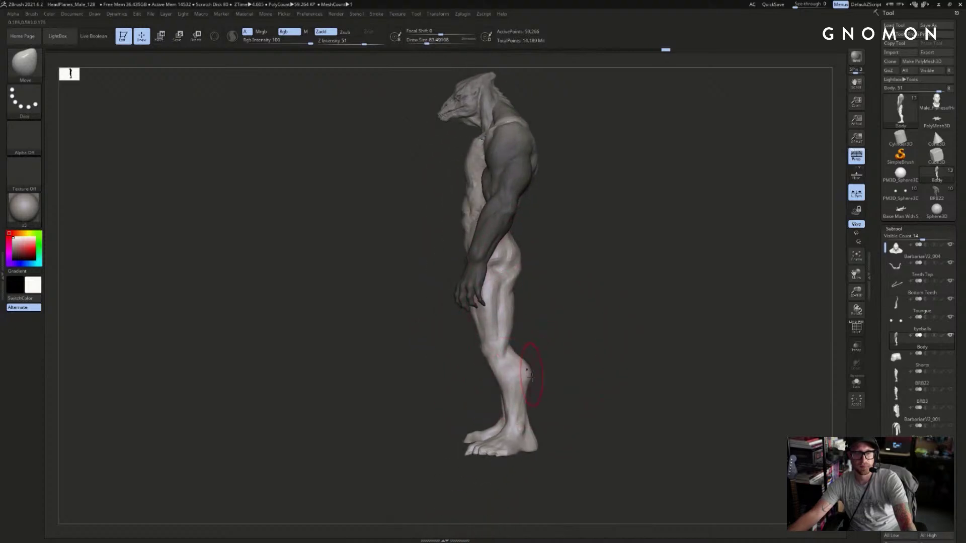
mouse_move(549, 384)
left_mouse_down()
mouse_move(532, 377)
mouse_move(619, 361)
left_mouse_up()
left_click_drag(592, 307, 616, 356, "ctrl")
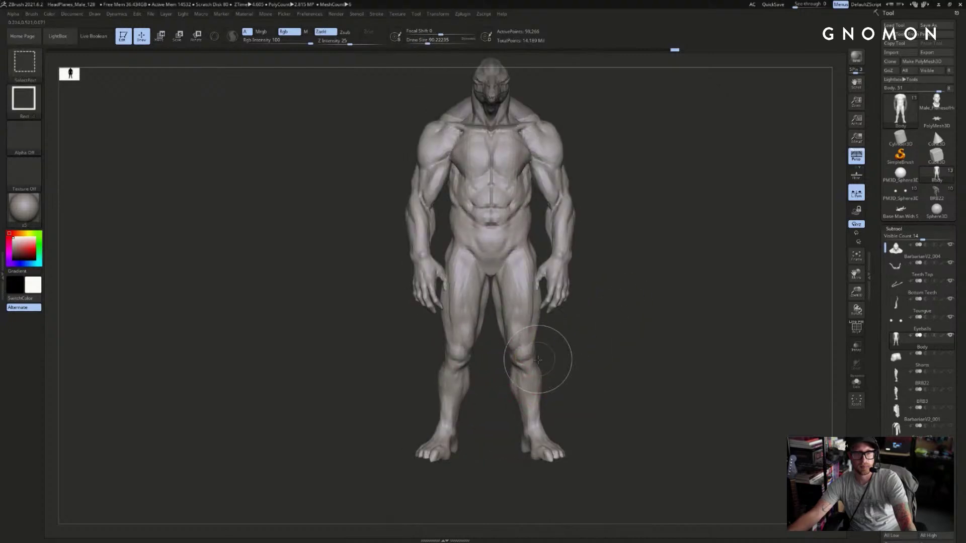
- Try masking everything above the thighs and repositioning the legs with a Transpose line
key("r")
left_click_drag(513, 256, 522, 321, "ctrl")
left_click(524, 346, "ctrl")
left_click_drag(589, 351, 591, 345, "shift")
key("w")
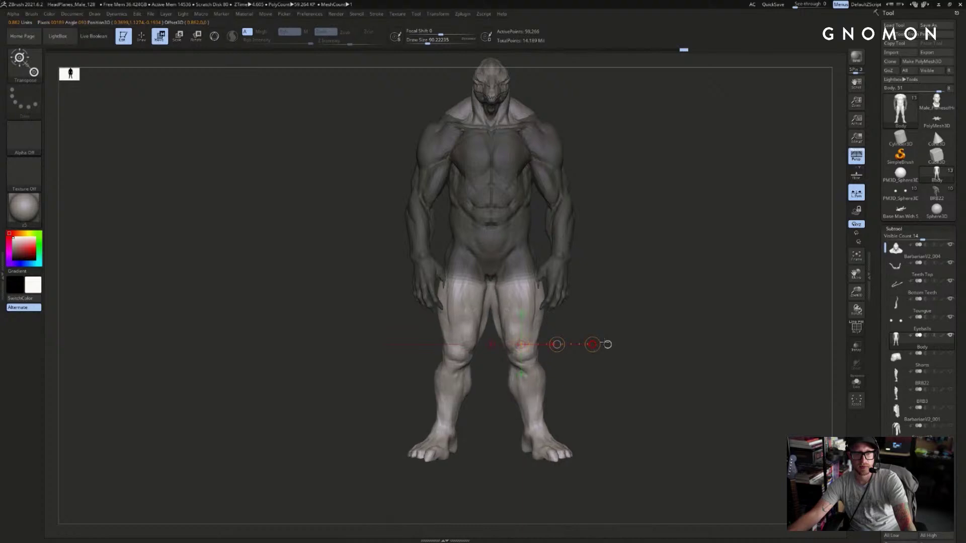
mouse_move(583, 312)
left_mouse_down()
mouse_move(617, 302)
mouse_move(586, 305)
left_mouse_up()
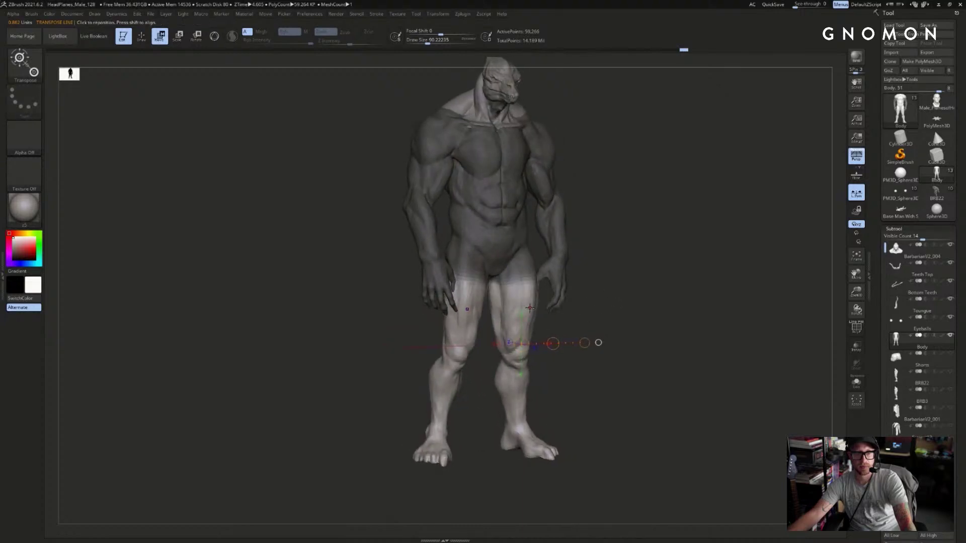
left_click_drag(521, 241, 529, 312, "ctrl")
key("ctrl+shift+z")
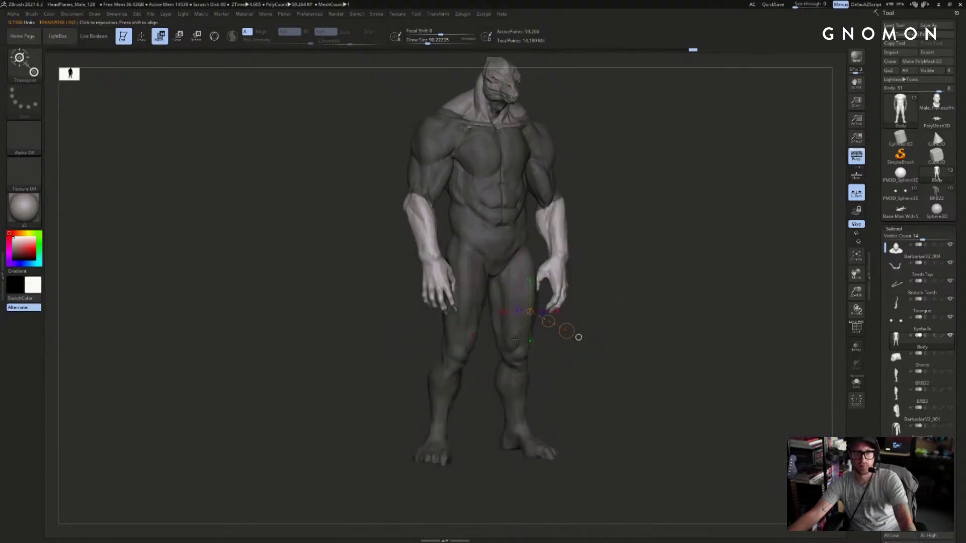
- Mask the legs with a soft transition at the upper thighs, invert the mask, and activate Transpose Move in front view
key("q")
key("ctrl+z")
key("ctrl+z")
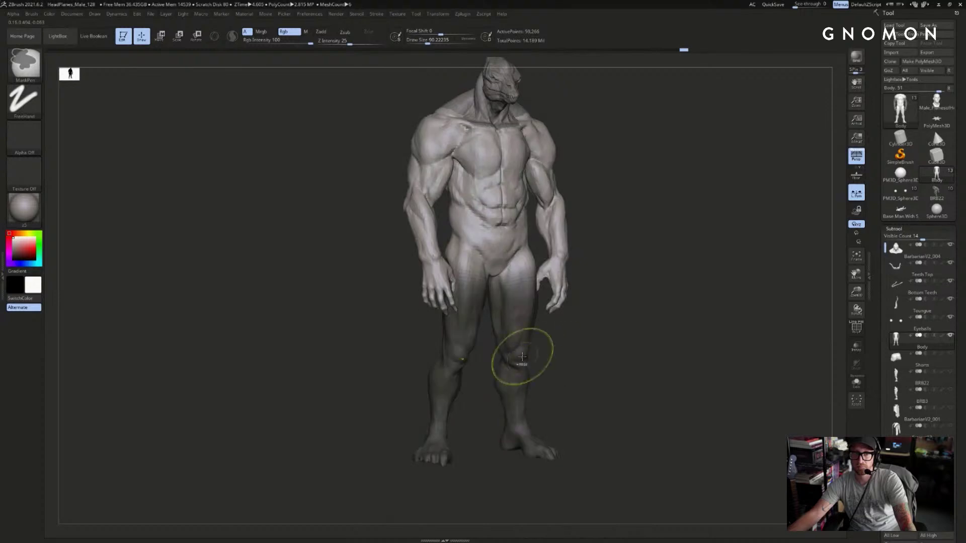
left_click(574, 366, "ctrl")
left_click_drag(578, 366, 558, 365, "shift")
key("w")
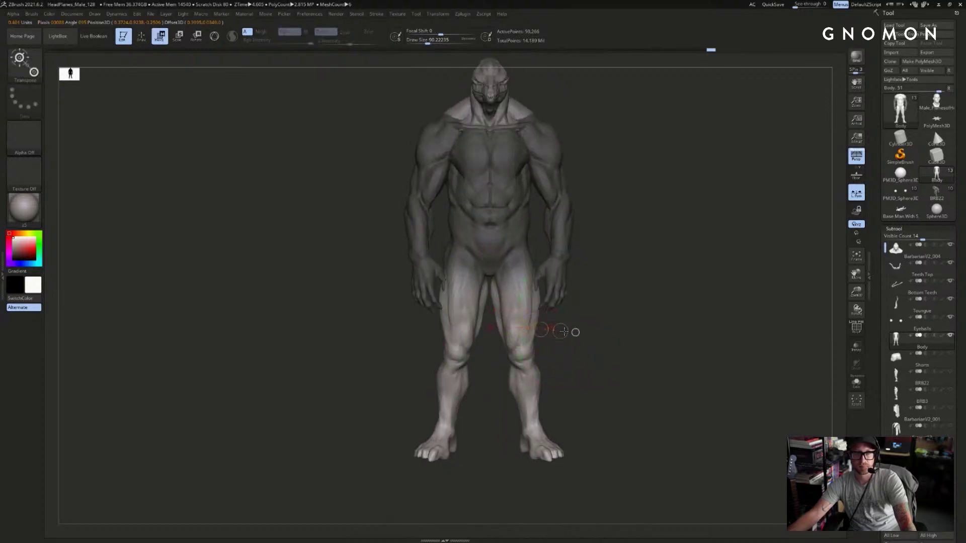
- Shift the unmasked legs with Transpose Move, placing the line at the thighs in front and side views
left_click(521, 297)
left_click(551, 327)
left_click_drag(604, 328, 582, 313)
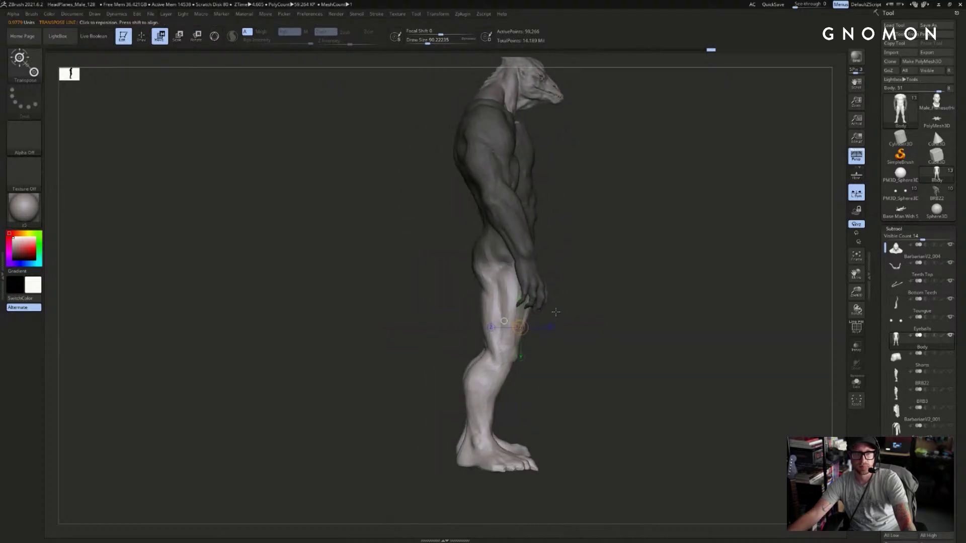
left_click_drag(510, 313, 586, 314, "shift")
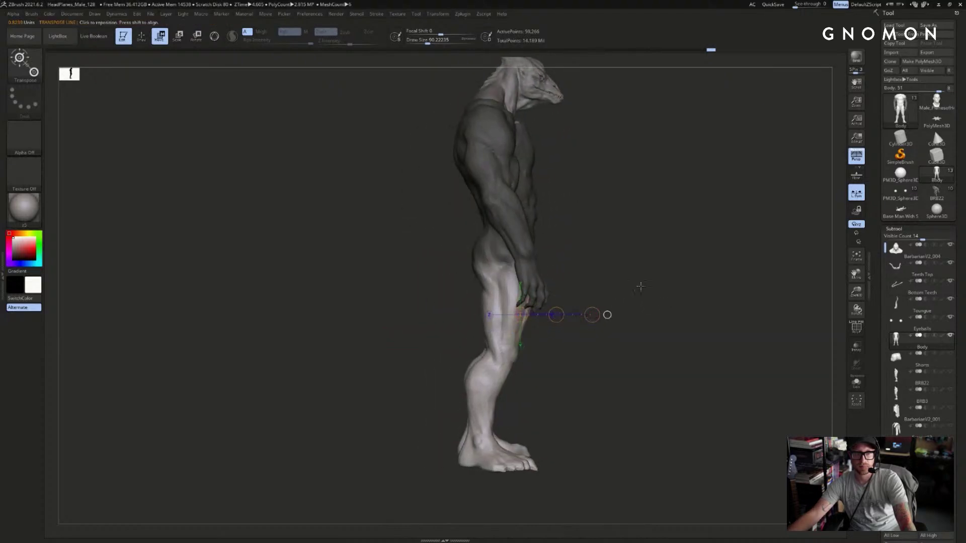
left_click_drag(642, 285, 607, 287)
key("f")
- Return to Draw mode with the mask cleared and inspect the body at a higher subdivision level
mouse_move(694, 229)
left_mouse_down()
mouse_move(671, 223)
mouse_move(677, 207)
mouse_move(677, 229)
mouse_move(719, 235)
left_mouse_up()
key("q")
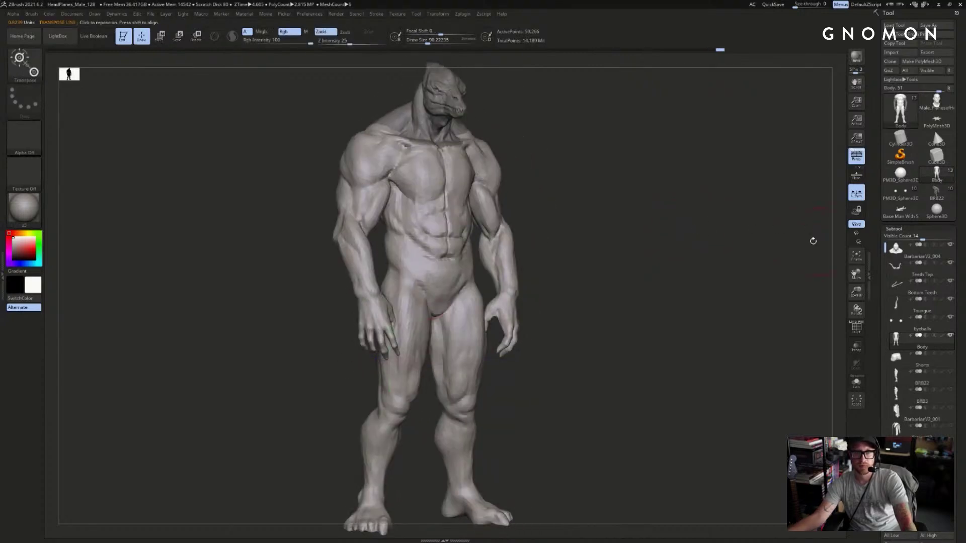
left_click_drag(632, 228, 652, 225)
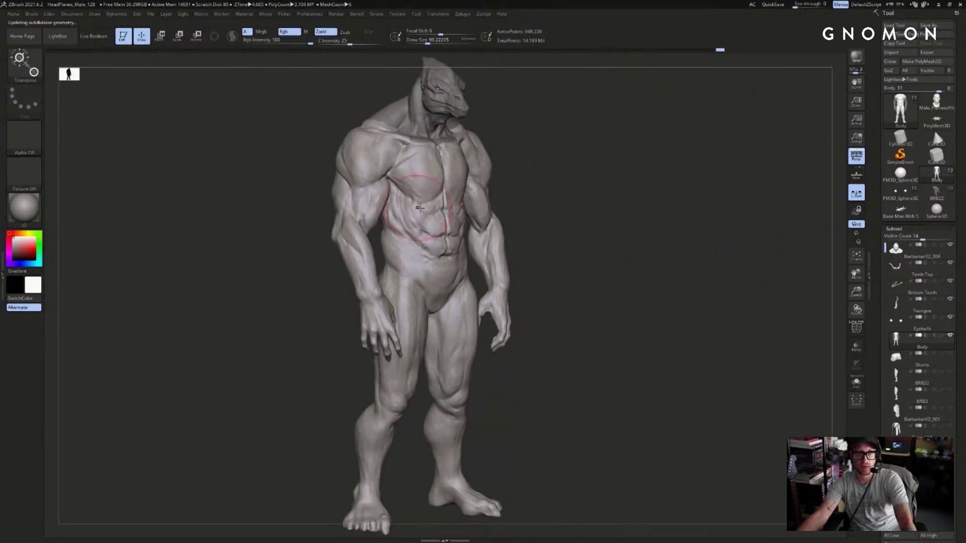
key("w")
key("q")
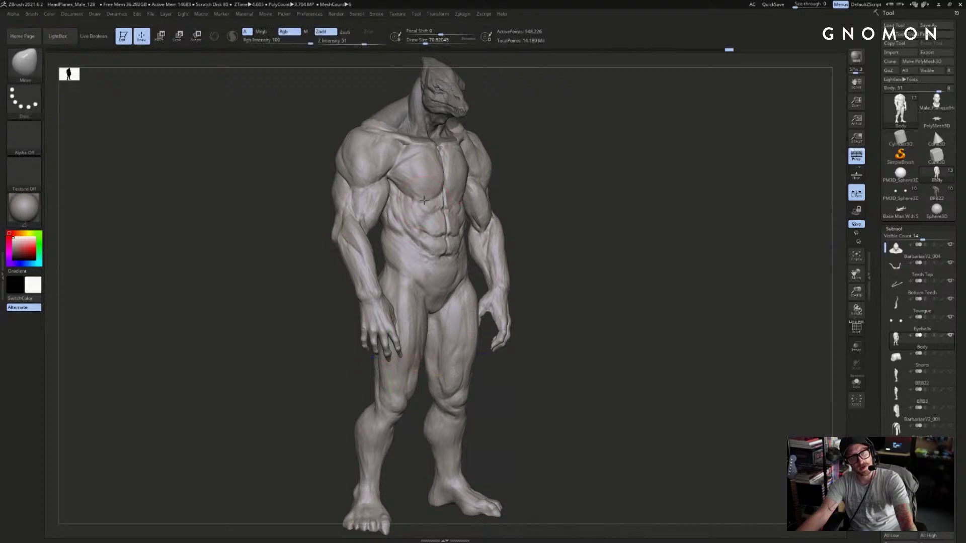
- Reshape the chest, abdomen and waist with the Move brush at varying sizes, isolating polygroups briefly and restoring the full body
key("s")
left_click_drag(434, 215, 438, 241)
key("s")
key("s")
mouse_move(525, 234)
left_mouse_down()
mouse_move(460, 251)
mouse_move(445, 272)
left_mouse_up()
mouse_move(544, 262)
left_mouse_down()
mouse_move(503, 276)
mouse_move(465, 274)
mouse_move(508, 267)
mouse_move(458, 273)
mouse_move(463, 259)
mouse_move(450, 255)
mouse_move(460, 246)
mouse_move(470, 290)
mouse_move(629, 253)
left_mouse_up()
key("s")
key("s")
left_click(506, 257, "ctrl+shift")
left_click(506, 257, "ctrl+shift")
left_click(628, 254, "ctrl+shift")
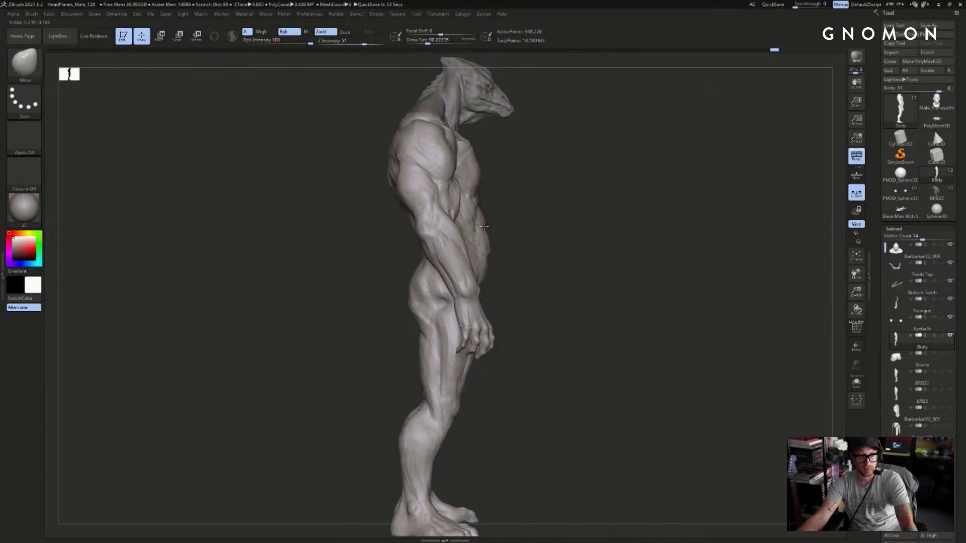
- Hide the upper arms, adjust the sides of the rib cage with the Move brush, and show the whole body again
left_click_drag(507, 225, 452, 250)
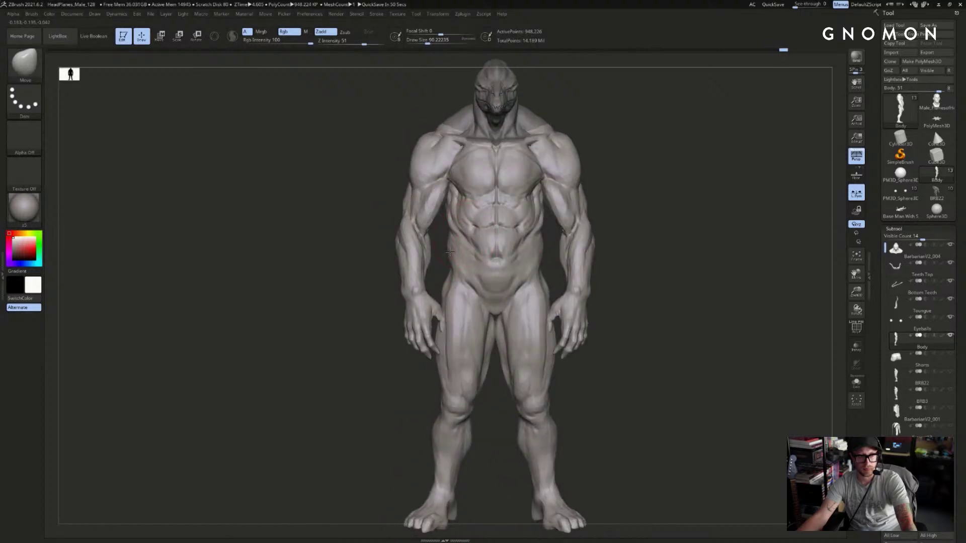
mouse_move(598, 252)
left_mouse_down()
mouse_move(529, 254)
mouse_move(610, 226)
mouse_move(593, 229)
mouse_move(586, 207)
mouse_move(603, 190)
left_mouse_up()
left_click(546, 191, "ctrl+shift")
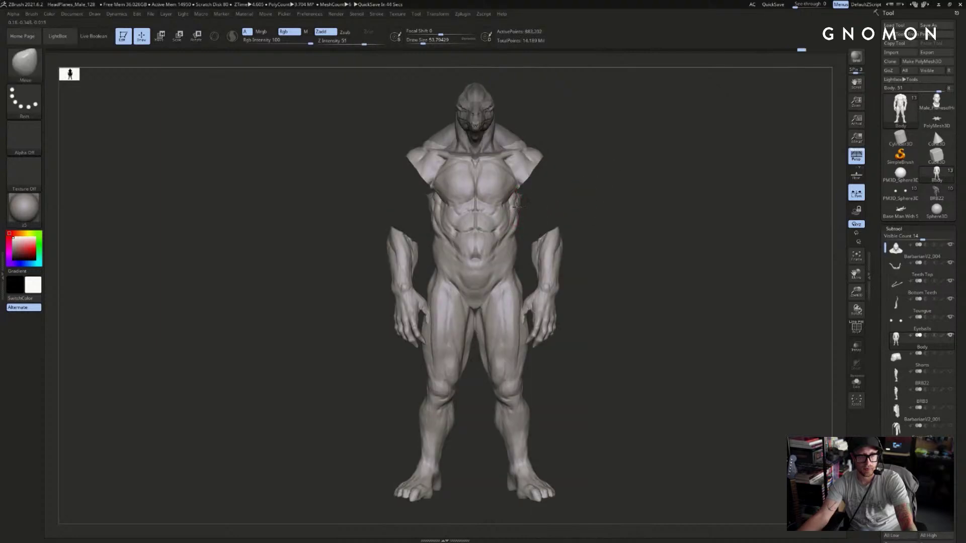
left_click_drag(544, 217, 512, 212)
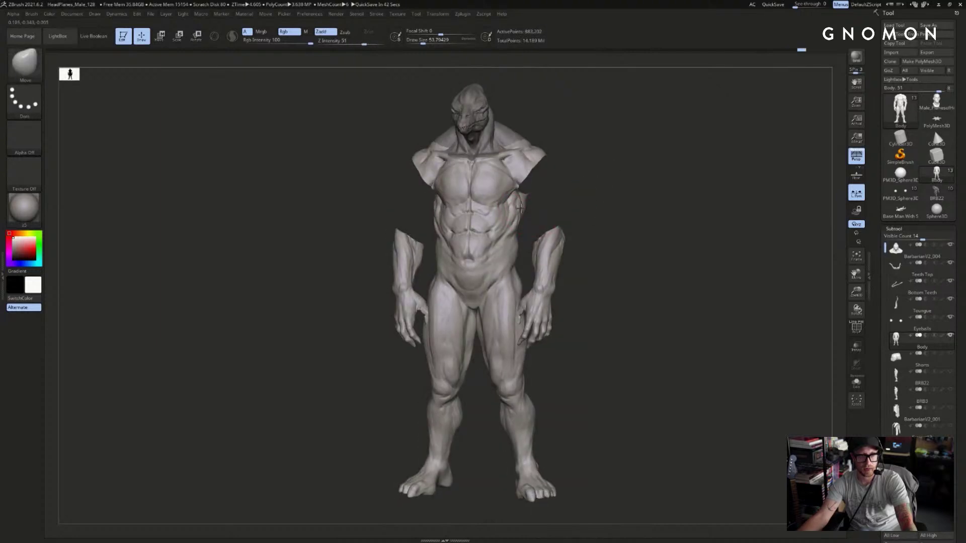
left_click(603, 207, "ctrl+shift")
- Adjust the shoulder and upper arm contours with the Move brush at varying sizes, undoing one stroke
mouse_move(610, 207)
left_mouse_down()
mouse_move(636, 209)
mouse_move(478, 213)
mouse_move(475, 195)
left_mouse_up()
key("bracketright")
left_click_drag(606, 201, 543, 191)
left_click_drag(616, 201, 568, 209)
key("bracketright")
key("ctrl+z")
key("bracketleft")
key("bracketleft")
left_click_drag(625, 200, 584, 211)
mouse_move(646, 187)
left_mouse_down()
mouse_move(596, 198)
mouse_move(611, 190)
left_mouse_up()
- Select the Inflate brush at a larger size for the arm area, and return to the Move brush
key("b")
key("i")
key("n")
key("bracketright")
key("b")
key("m")
key("v")
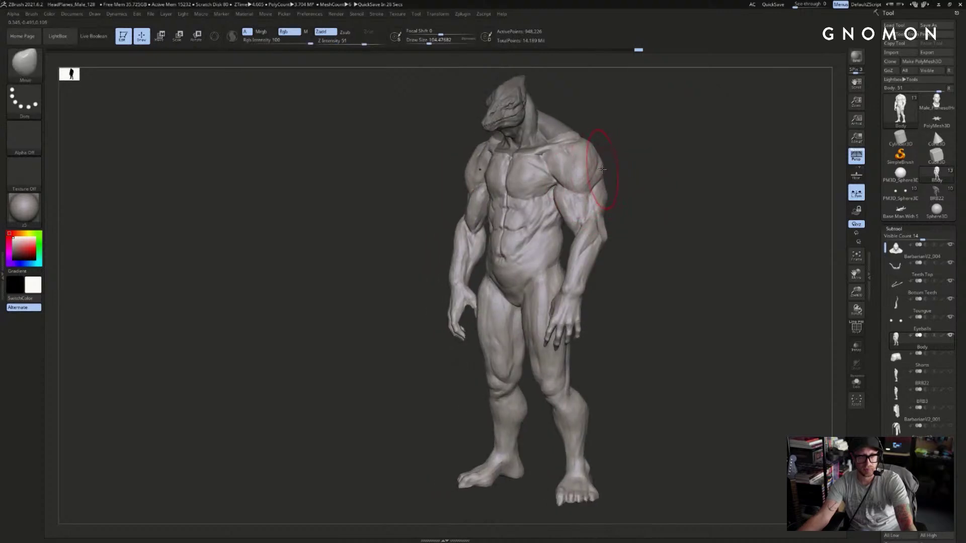
- Make the Eyeballs subtool active and turn the figure around to review its proportions
left_click_drag(649, 163, 830, 244)
left_click(898, 320)
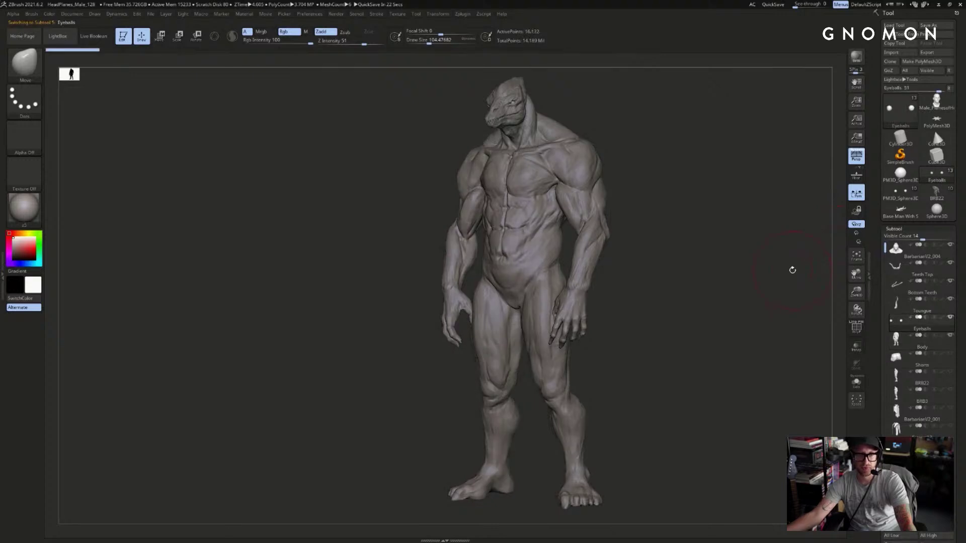
left_click_drag(791, 270, 830, 235)
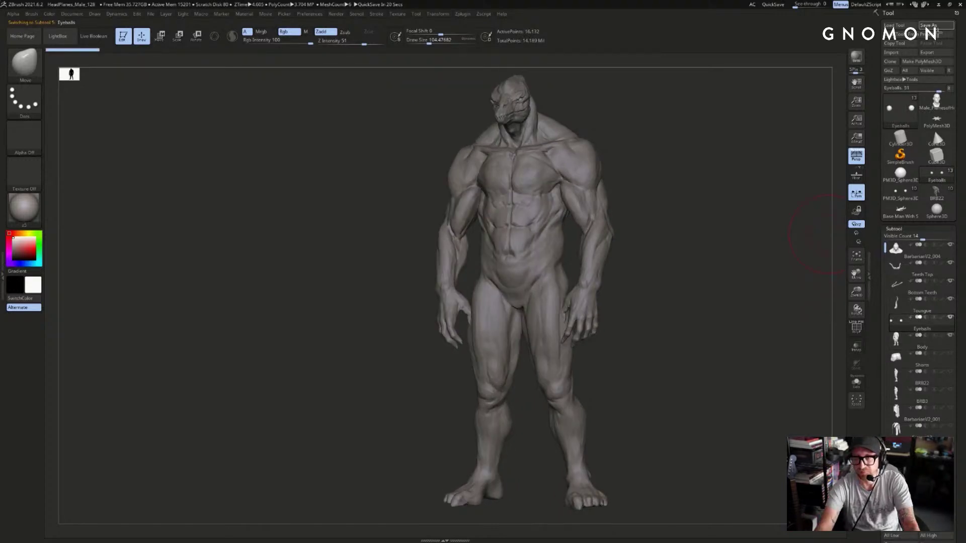
left_click_drag(760, 241, 813, 237)
- Compare the current body with the earlier PM3D_Sphere3D1 version from several angles by switching between the two tools
left_click(904, 196)
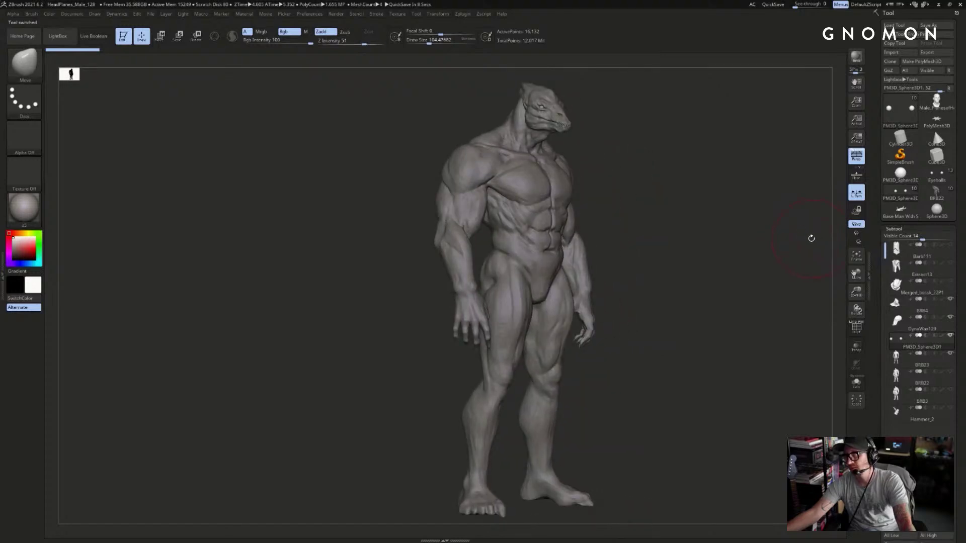
left_click(936, 173)
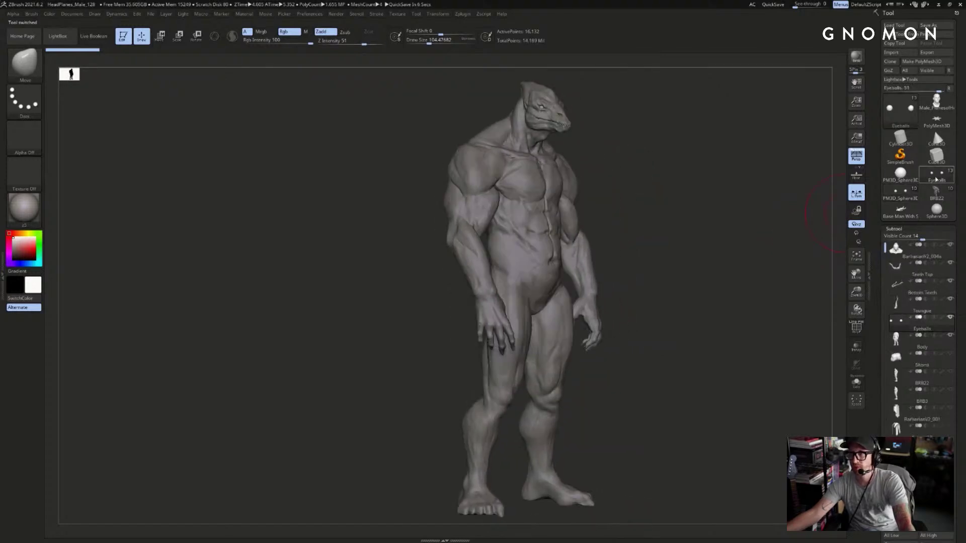
left_click_drag(839, 253, 808, 226)
left_click(905, 195)
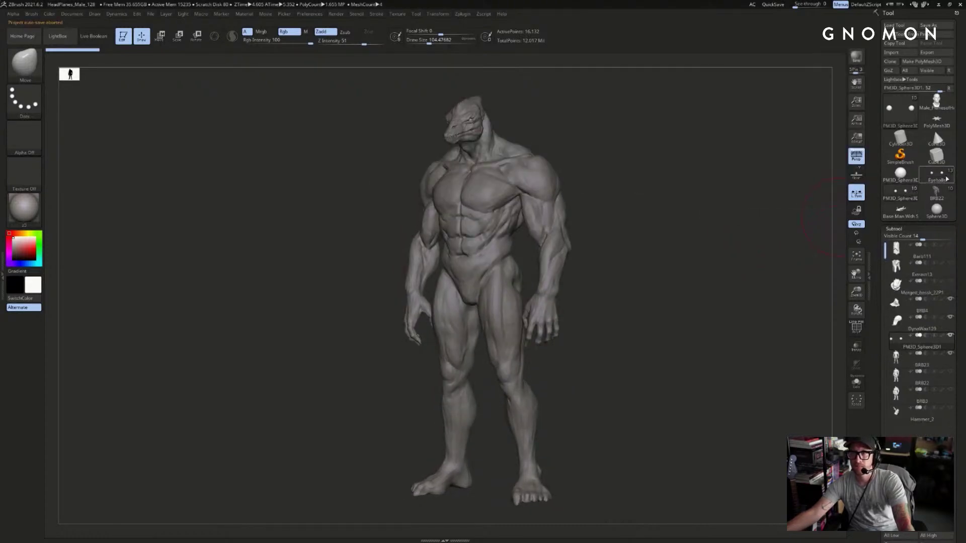
left_click(934, 191)
left_click(921, 192)
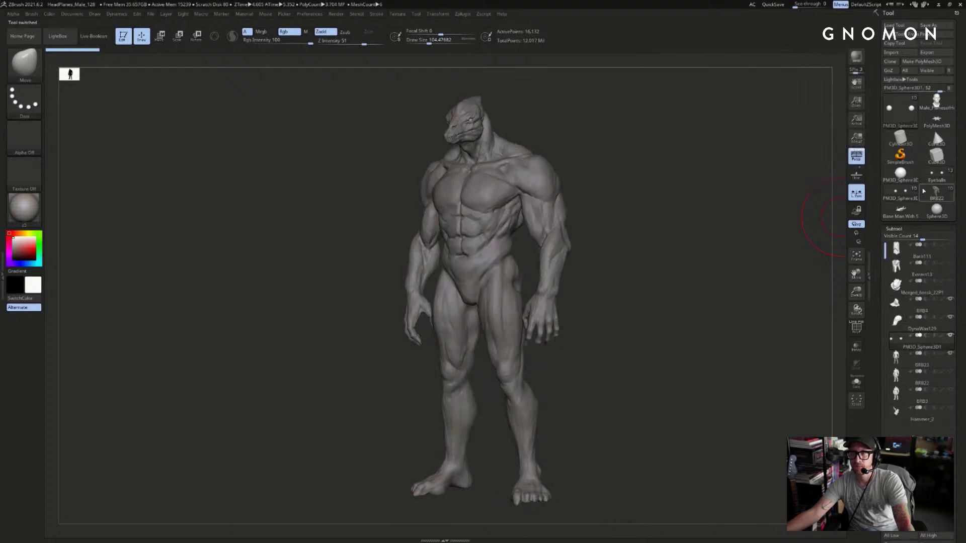
left_click(928, 179)
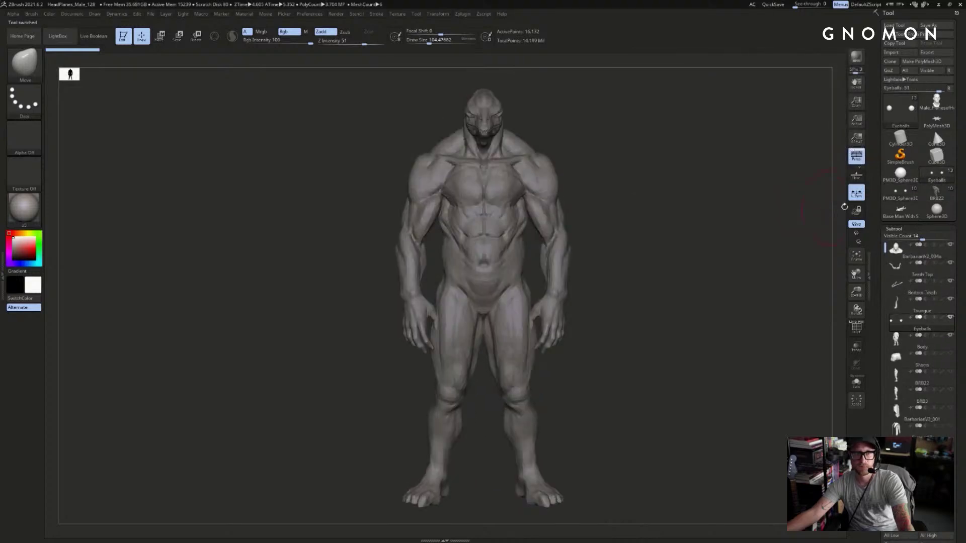
left_click_drag(798, 217, 697, 218)
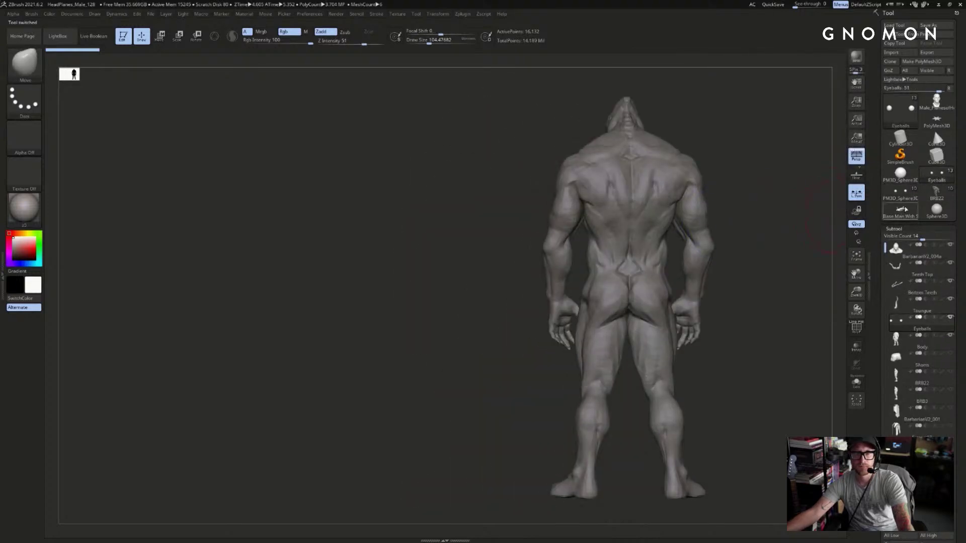
left_click(912, 196)
left_click(936, 175)
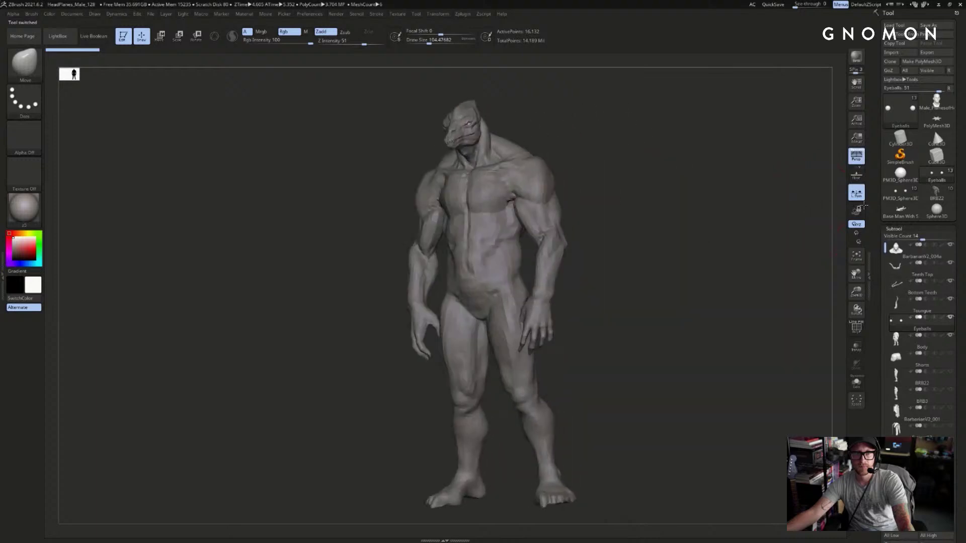
left_click_drag(806, 213, 823, 211)
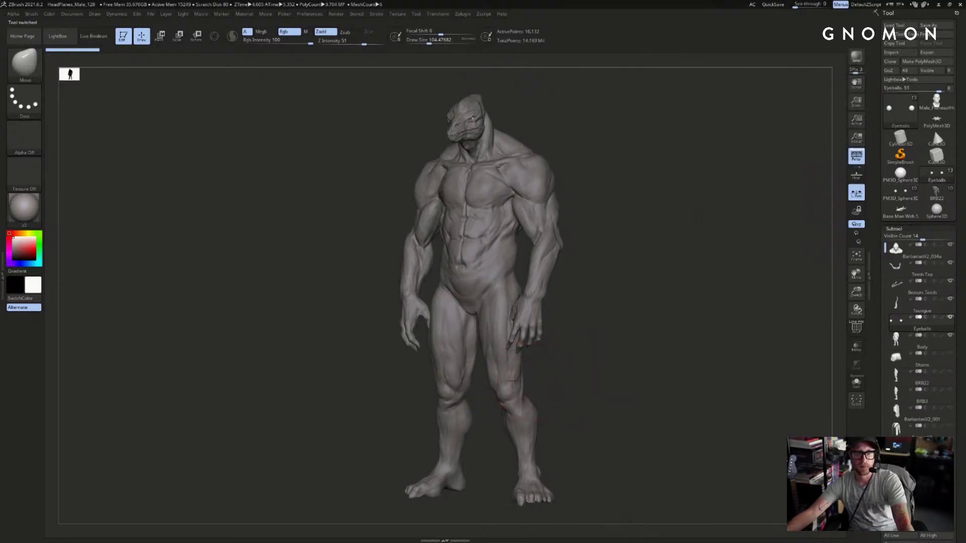
- Select the Body subtool, nudge the knee with a resized Move brush, and isolate the leg area
left_click(527, 382, "alt")
key("s")
left_click_drag(519, 391, 525, 391)
left_click(527, 383, "ctrl+shift")
left_click_drag(635, 330, 665, 302, "alt")
- Step the body down five subdivision levels and reshape the knee with the Move brush
key("shift+d")
key("shift+d")
key("shift+d")
key("shift+d")
key("shift+d")
key("s")
left_click(560, 350)
left_click_drag(535, 376, 531, 354)
- Step the body back up four subdivision levels and show all of its polygroups
key("d")
key("d")
key("d")
key("d")
left_click(605, 347, "ctrl+shift")
mouse_move(606, 347)
left_mouse_down()
mouse_move(616, 351)
mouse_move(595, 351)
left_mouse_up()
- Refine the knees and the tops of the calves with the Move brush at varying sizes
key("s")
left_click(579, 353)
left_click_drag(533, 355, 532, 351)
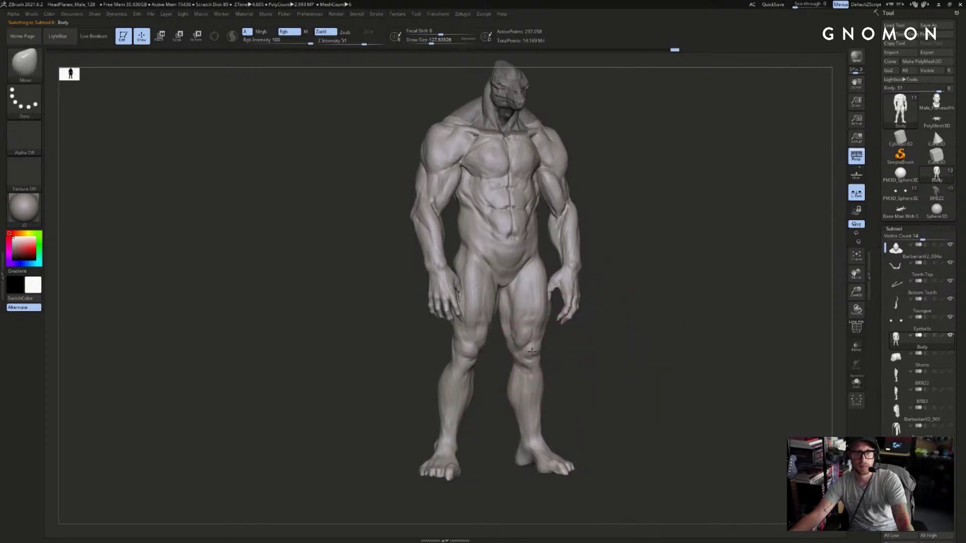
key("s")
left_click(576, 373)
mouse_move(643, 338)
left_mouse_down("alt")
mouse_move(627, 358)
mouse_move(578, 367)
left_mouse_up("alt")
key("s")
left_click(505, 400)
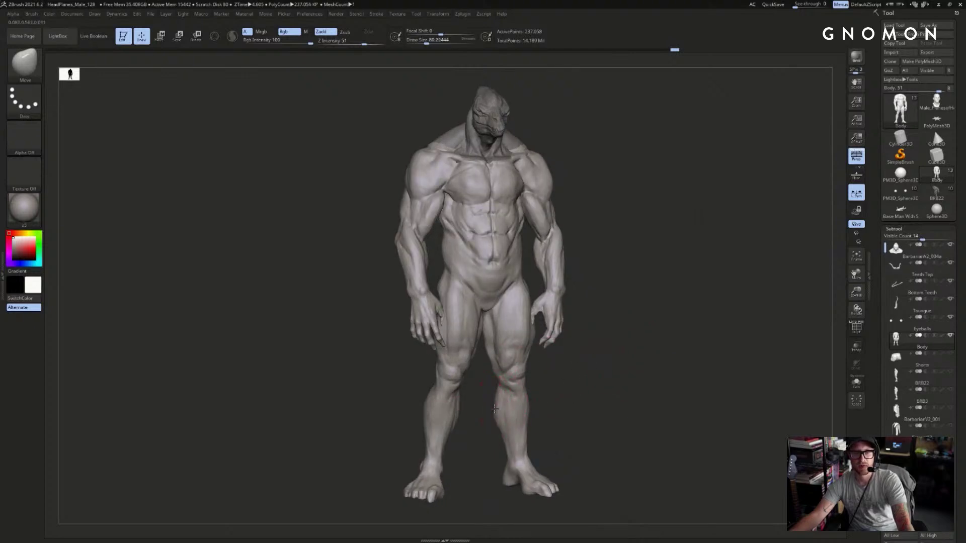
- Smooth the inner thighs in front view and resize the brush
left_click_drag(480, 361, 477, 325, "shift")
key("s")
left_click(478, 329)
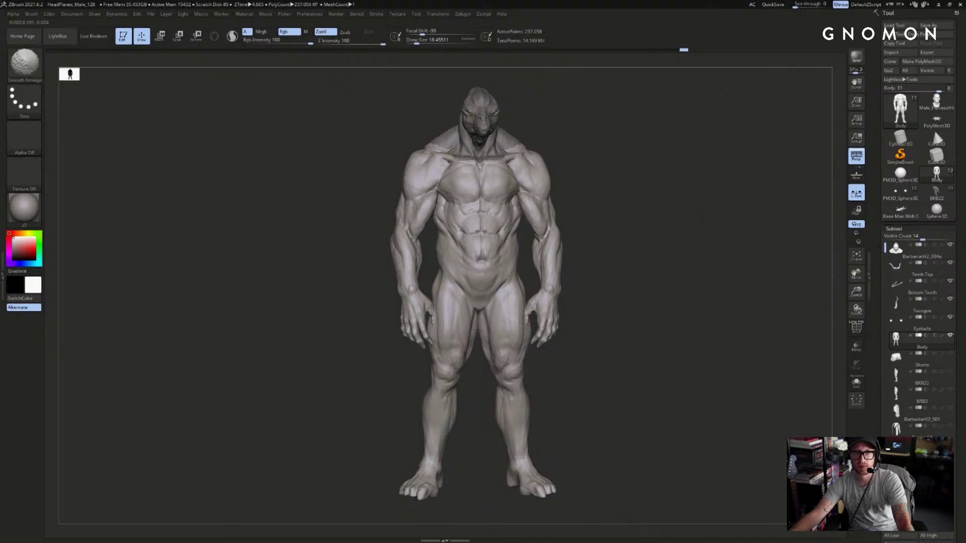
- Nudge the inner knee contours with the Move brush, then isolate the hand area briefly and restore the full body
left_click_drag(474, 377, 484, 361)
key("s")
left_click(489, 360)
key("s")
left_click(489, 361)
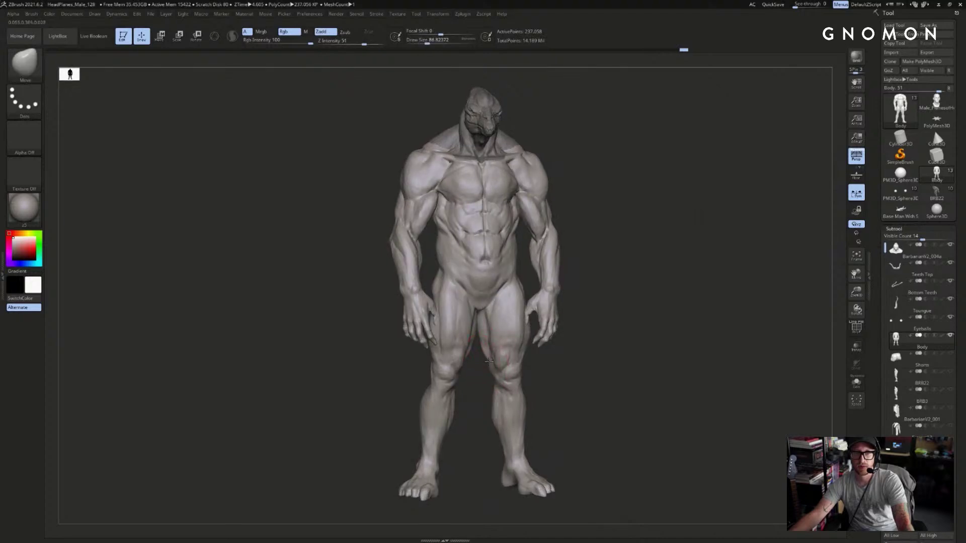
left_click_drag(550, 367, 536, 361, "shift")
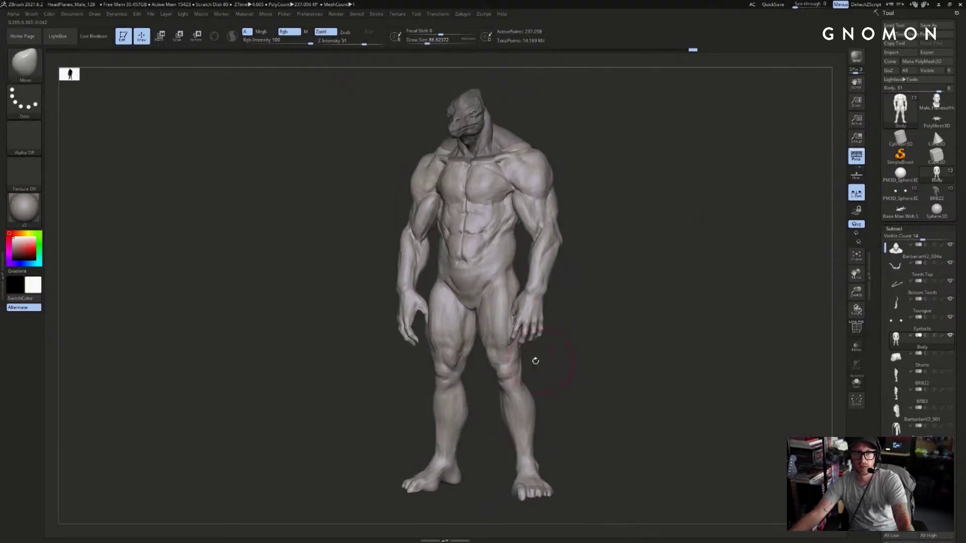
left_click(537, 319, "ctrl+shift")
left_click(600, 297, "ctrl+shift")
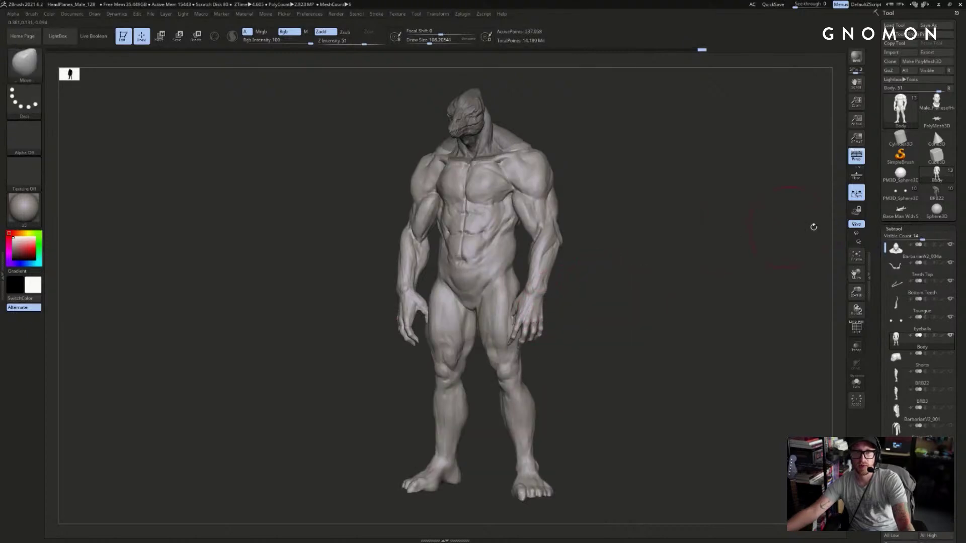
- Place the older and current creature figures side by side on the canvas and compare their overall proportions
left_click(904, 194)
mouse_move(780, 234)
left_mouse_down()
mouse_move(800, 224)
mouse_move(737, 237)
mouse_move(667, 235)
mouse_move(663, 222)
left_mouse_up()
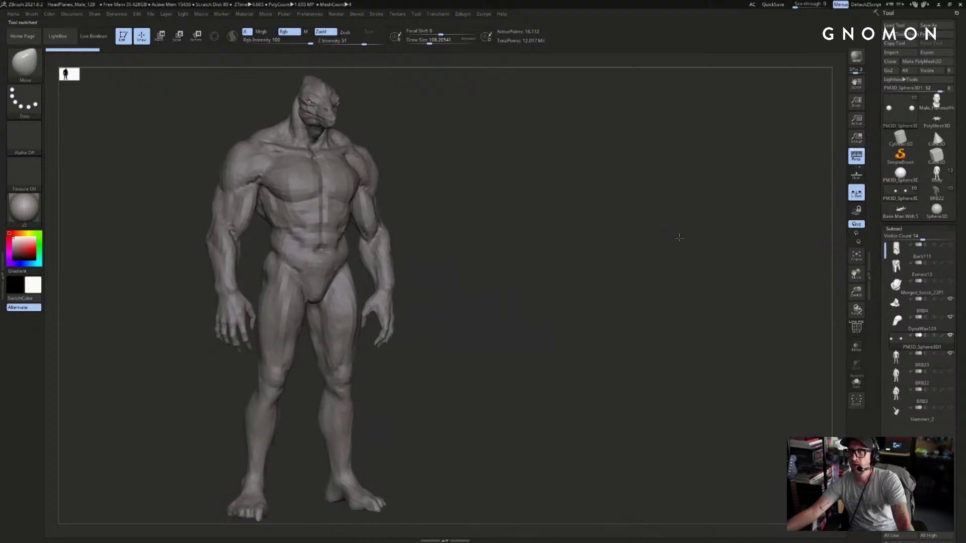
left_click(938, 190)
left_click_drag(806, 229, 830, 230)
left_click(905, 322)
left_click_drag(798, 292, 820, 255)
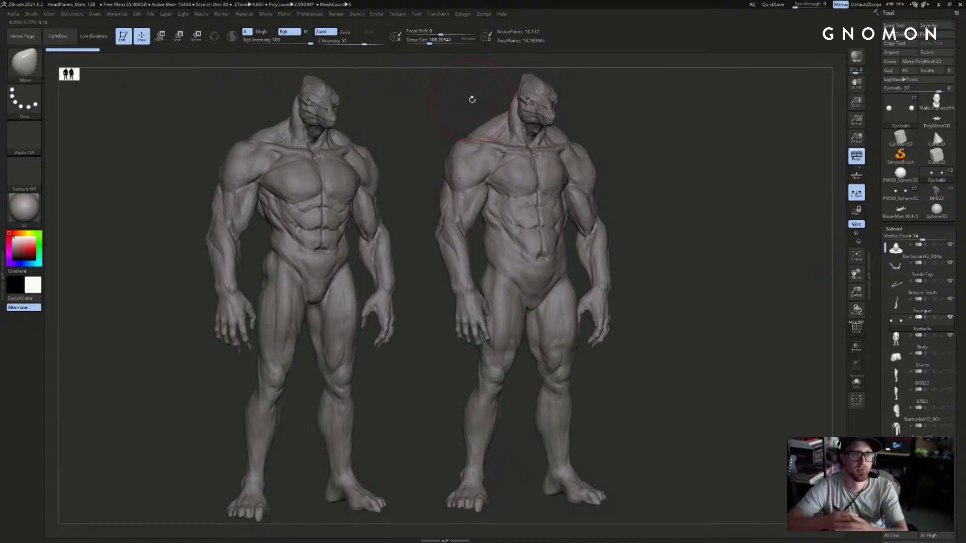
left_click_drag(765, 224, 793, 242)
- Select the current figure's Body subtool and set the brush draw size to about 80
key("s")
left_click(608, 278, "alt")
left_click_drag(720, 245, 671, 258, "alt")
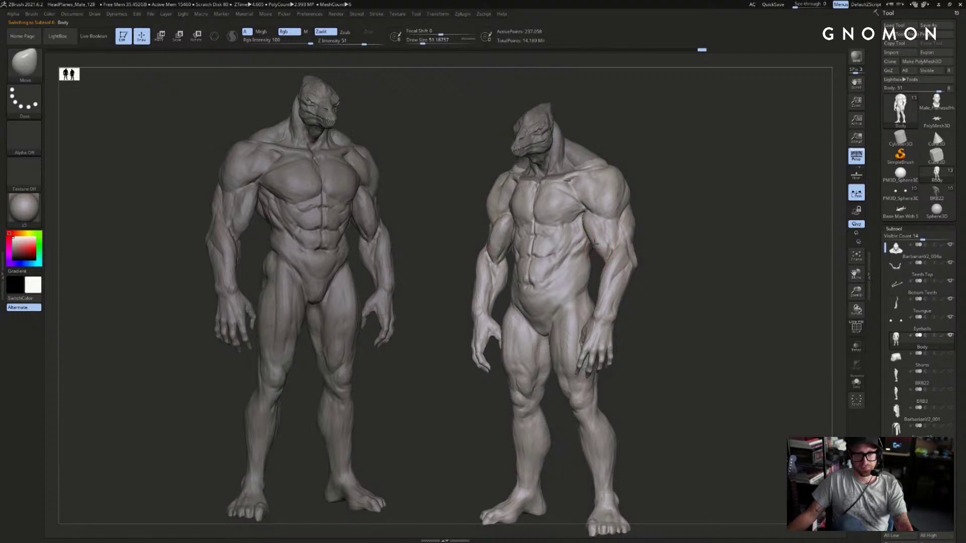
key("s")
left_click_drag(592, 225, 591, 225)
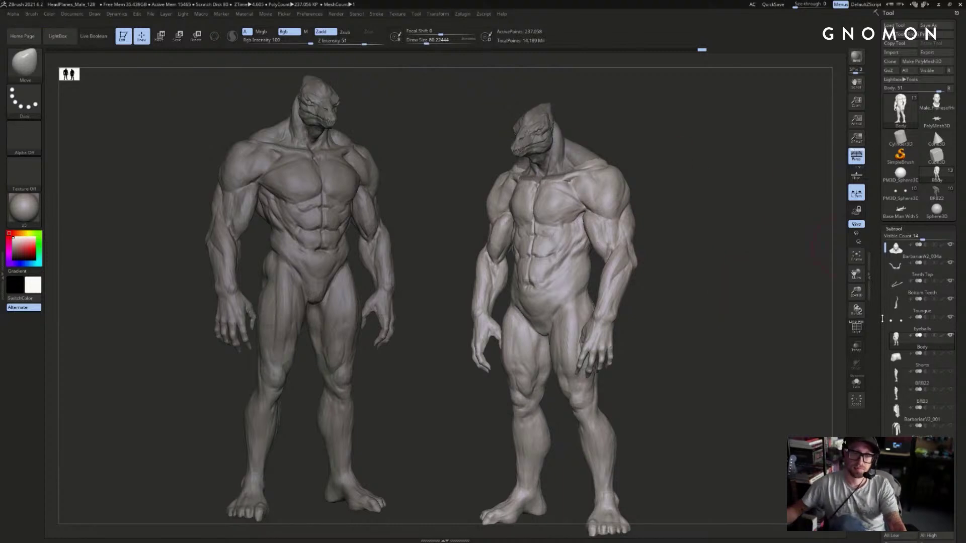
- Clear the canvas and line up side views of the current and older figures for comparison
left_click(896, 321)
mouse_move(670, 110)
left_mouse_down()
mouse_move(681, 127)
mouse_move(674, 218)
mouse_move(725, 240)
left_mouse_up()
left_click_drag(773, 279, 607, 314)
key("ctrl+n")
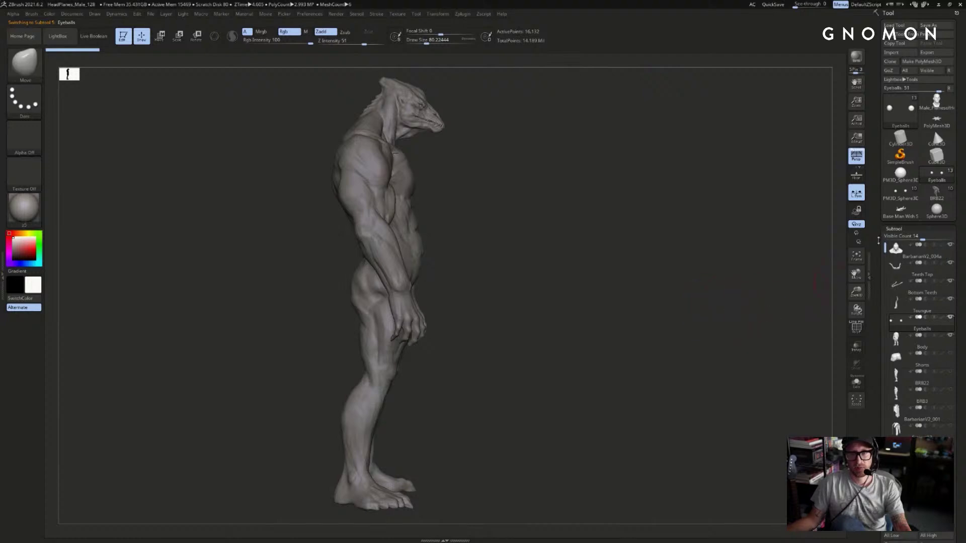
left_click(901, 194)
left_click_drag(634, 267, 754, 274, "alt")
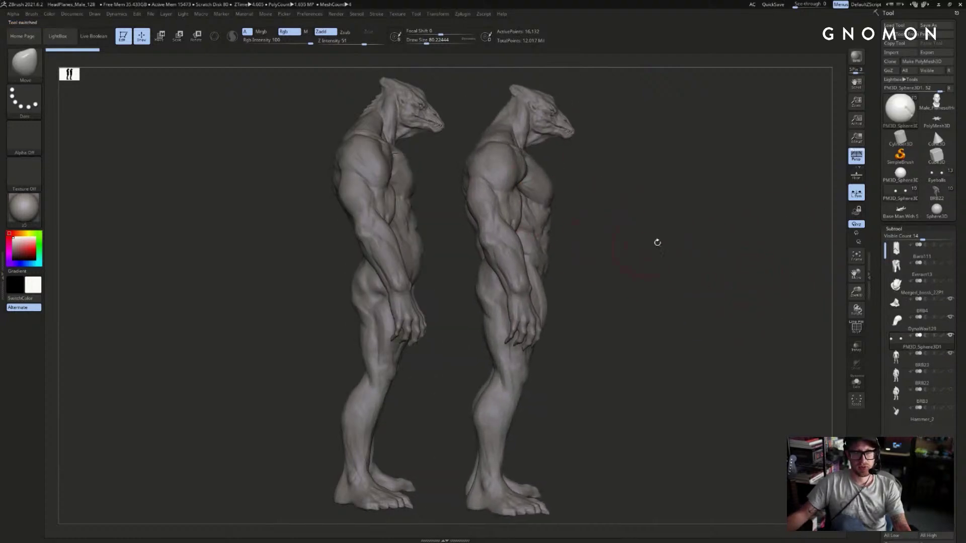
- Compare the two figures' side profiles by alternating between them in the same spot, including as black silhouettes
key("v")
key("ctrl+f")
key("ctrl")
key("ctrl+n")
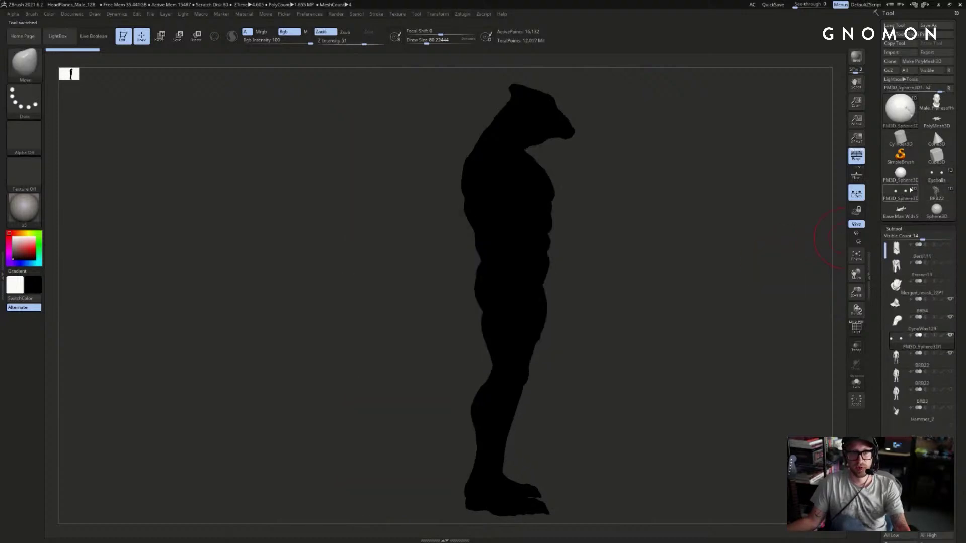
left_click(932, 178)
left_click(906, 193)
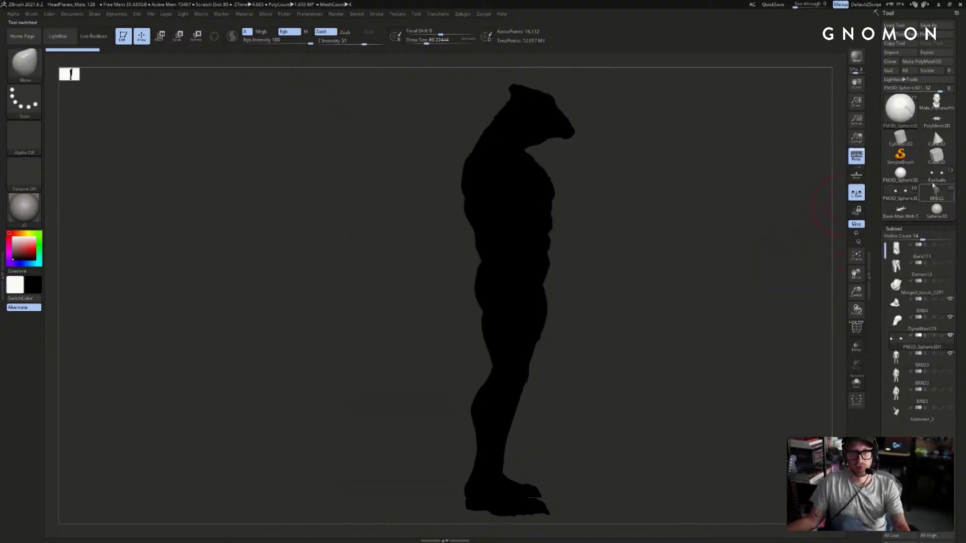
left_click(937, 176)
left_click(901, 193)
left_click(935, 177)
left_click(901, 193)
left_click(936, 176)
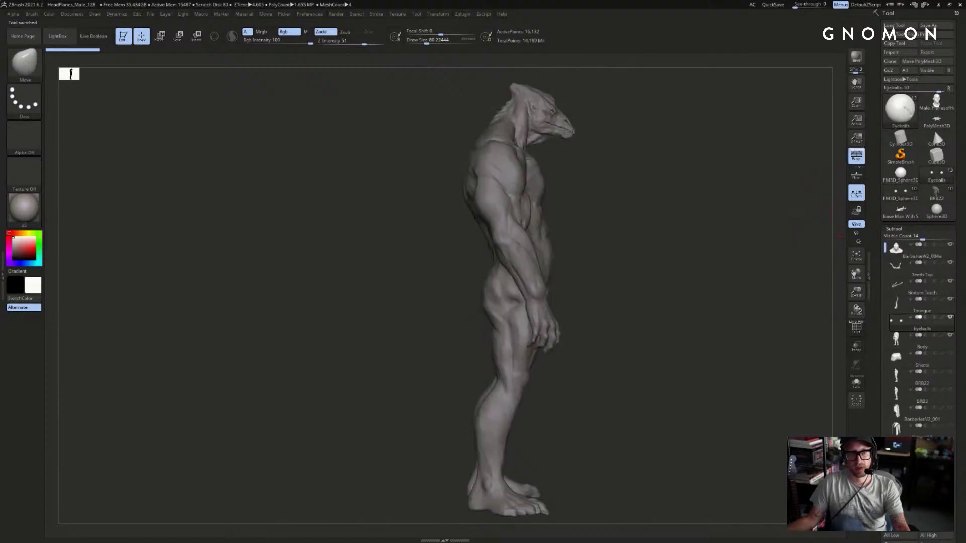
left_click(899, 200)
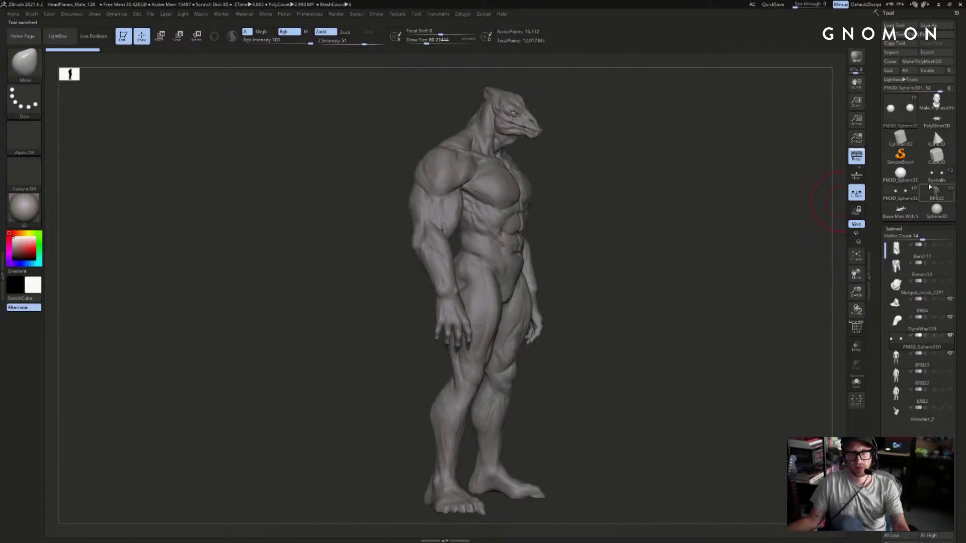
- Compare the figures from a three-quarter view, ending with the current figure alone on a clean canvas
mouse_move(938, 179)
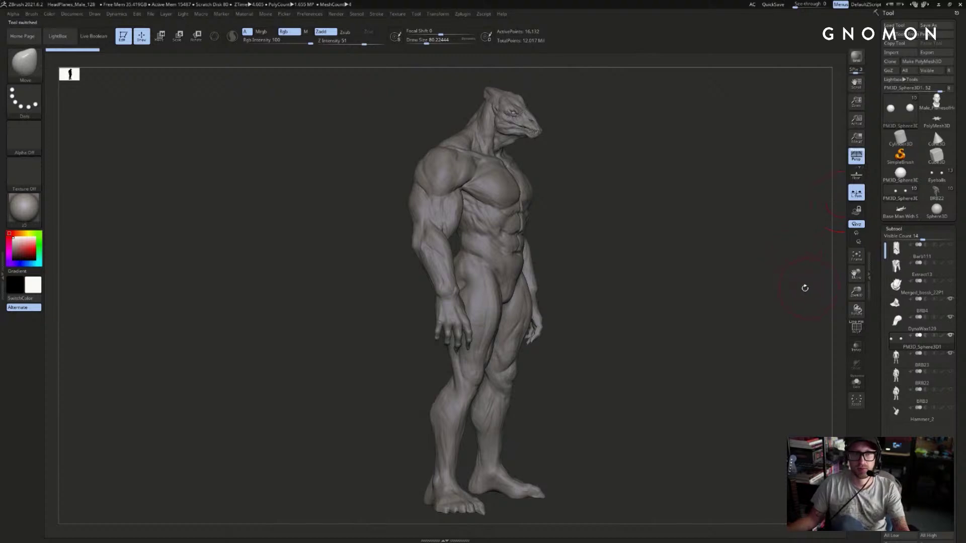
left_click_drag(808, 285, 762, 290, "shift")
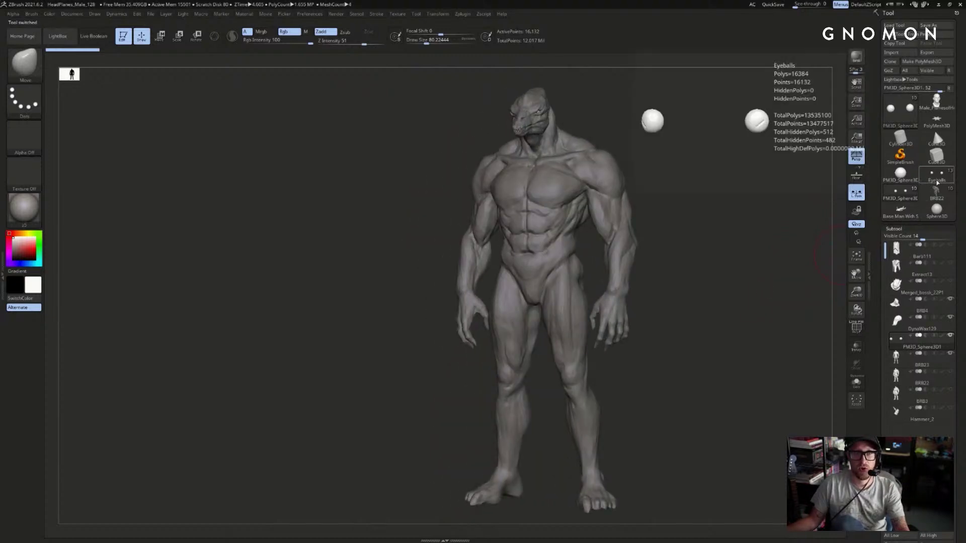
left_click_drag(815, 274, 814, 248)
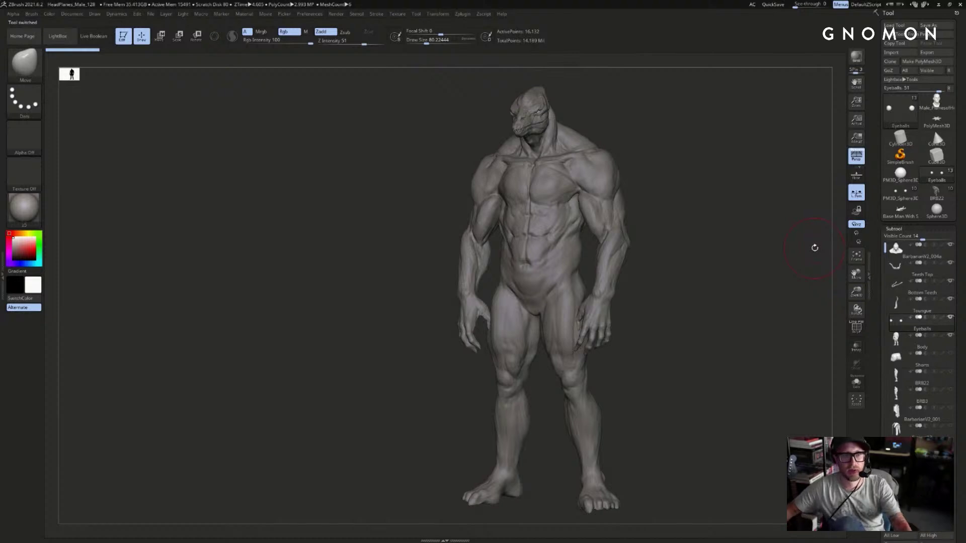
left_click_drag(776, 235, 729, 227, "alt")
left_click_drag(653, 74, 318, 514, "ctrl")
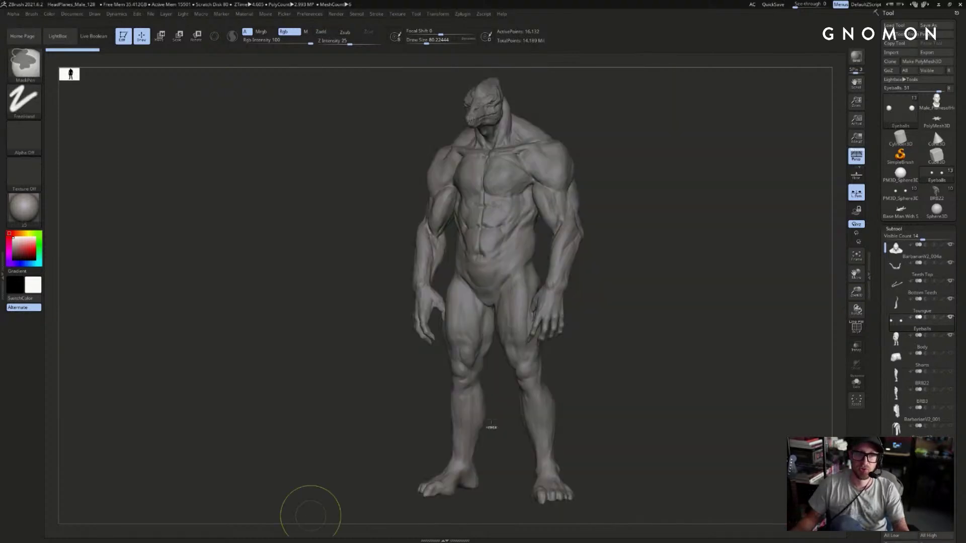
mouse_move(728, 330)
left_mouse_down()
mouse_move(750, 319)
mouse_move(737, 330)
mouse_move(694, 323)
left_mouse_up()
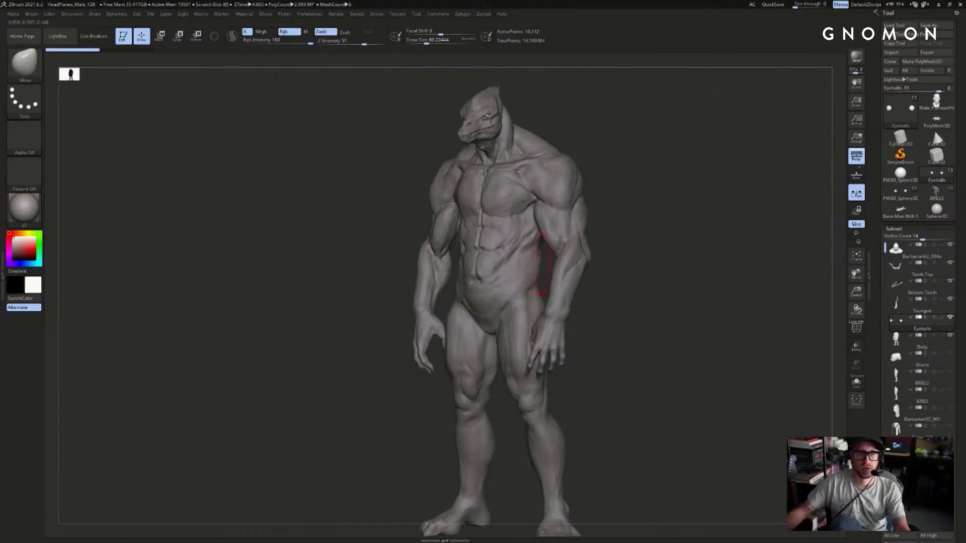
- Select the Body subtool and adjust the outer contour of the upper arm with the Move brush, varying its draw size
left_click(509, 236, "alt")
key("s")
left_click_drag(512, 216, 510, 216)
left_click_drag(602, 194, 587, 195)
key("s")
left_click_drag(532, 212, 520, 210)
left_click_drag(600, 206, 622, 207)
key("s")
left_click_drag(547, 201, 550, 201)
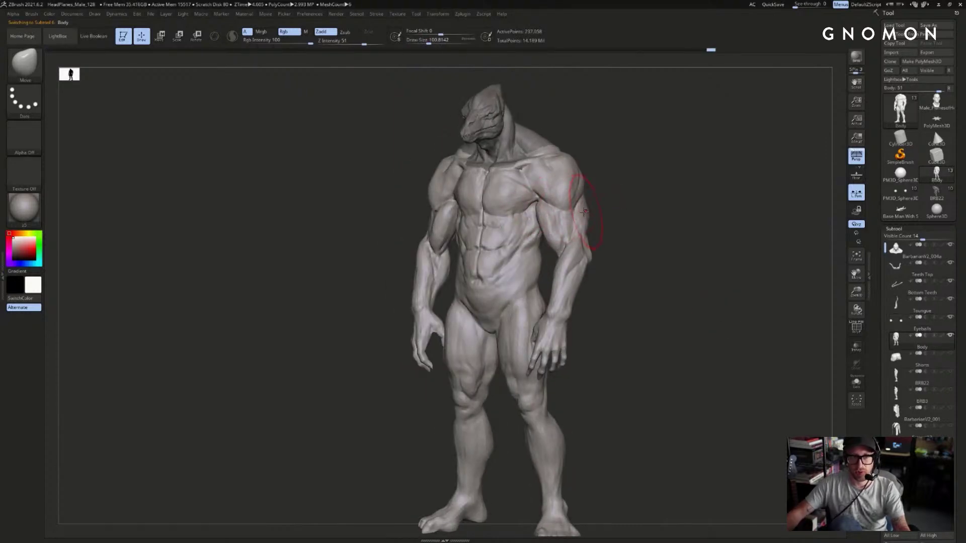
- Mask everything on the Body except the forearms and hands, and drop the mesh three subdivision levels
left_click(578, 273, "ctrl+shift")
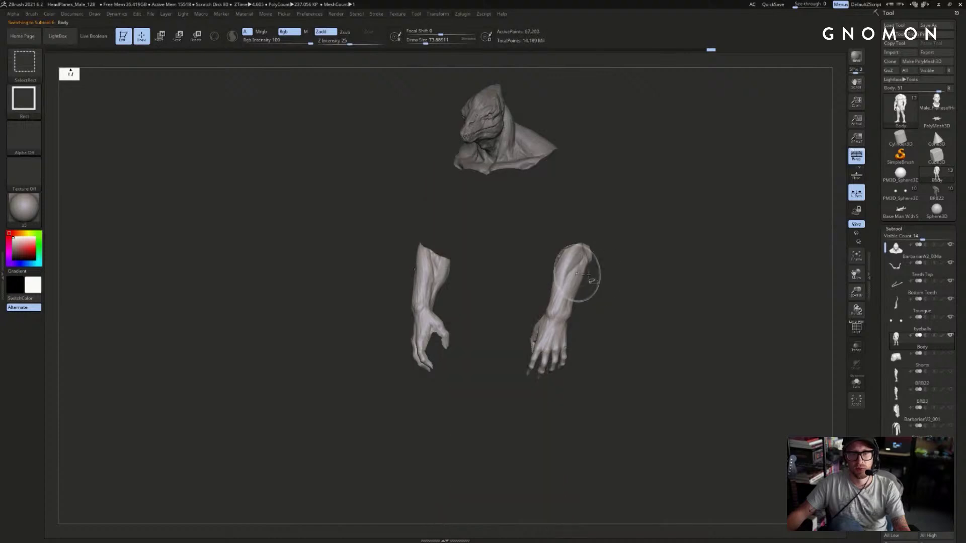
left_click(620, 324, "ctrl")
left_click(621, 323, "ctrl+shift")
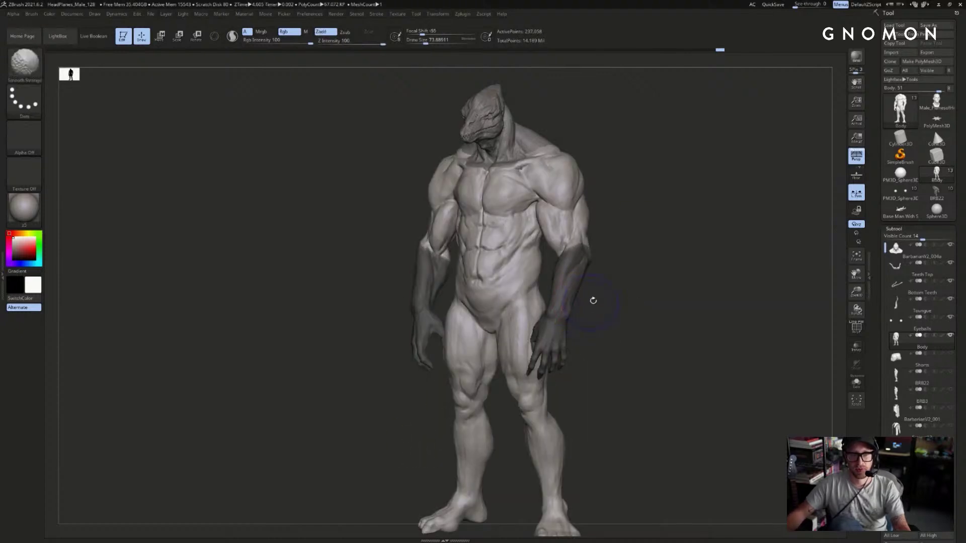
key("shift+d")
key("shift+d")
key("shift+d")
left_click(608, 301, "ctrl")
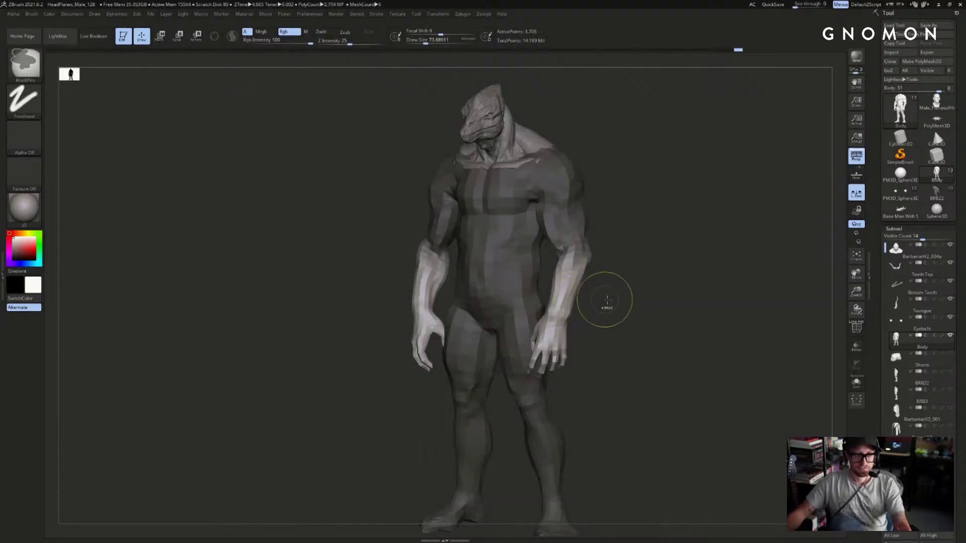
- Draw a Transpose line along the unmasked forearm and move the forearms and hands slightly upward to shorten the arms
key("w")
left_click_drag(578, 272, 584, 366)
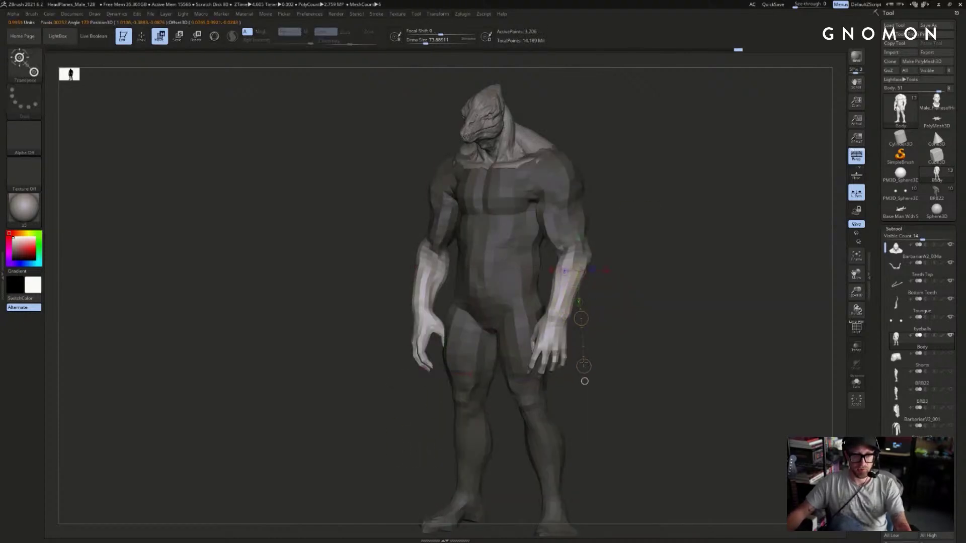
left_click(594, 321, "ctrl")
left_click_drag(581, 319, 581, 316)
left_click(591, 317, "ctrl")
left_click_drag(617, 301, 667, 294, "shift")
key("ctrl+z")
- Bring the Body back up to a high subdivision level, clear the forearm mask and return to Draw mode
key("d")
key("d")
key("d")
key("d")
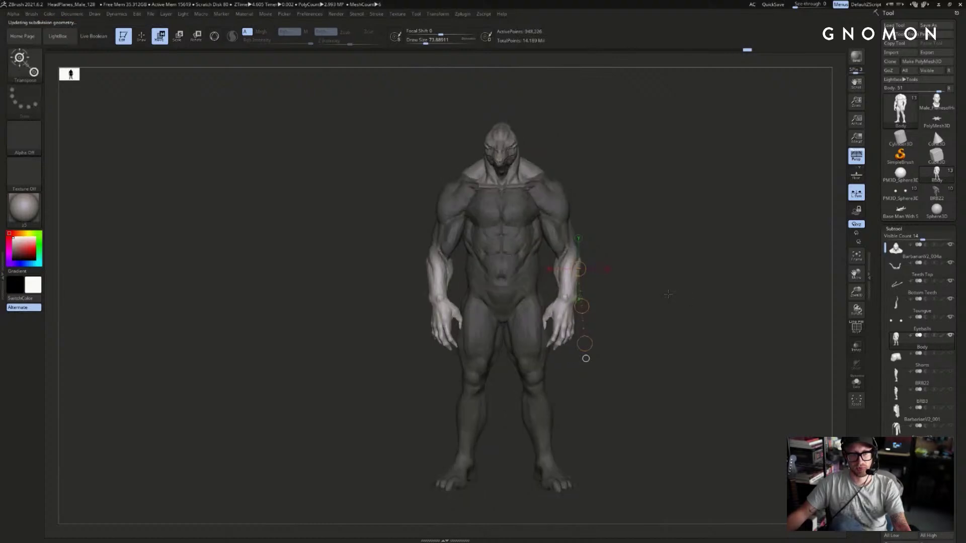
key("shift+d")
key("shift+d")
key("shift+d")
key("shift+d")
key("d")
key("d")
key("d")
mouse_move(666, 281)
left_mouse_down("ctrl")
mouse_move(690, 246)
mouse_move(709, 254)
left_mouse_up("ctrl")
key("q")
- Select the Eyeballs subtool and review the whole figure's proportions from three-quarter and front views
left_click(898, 324)
left_click_drag(679, 342, 746, 297)
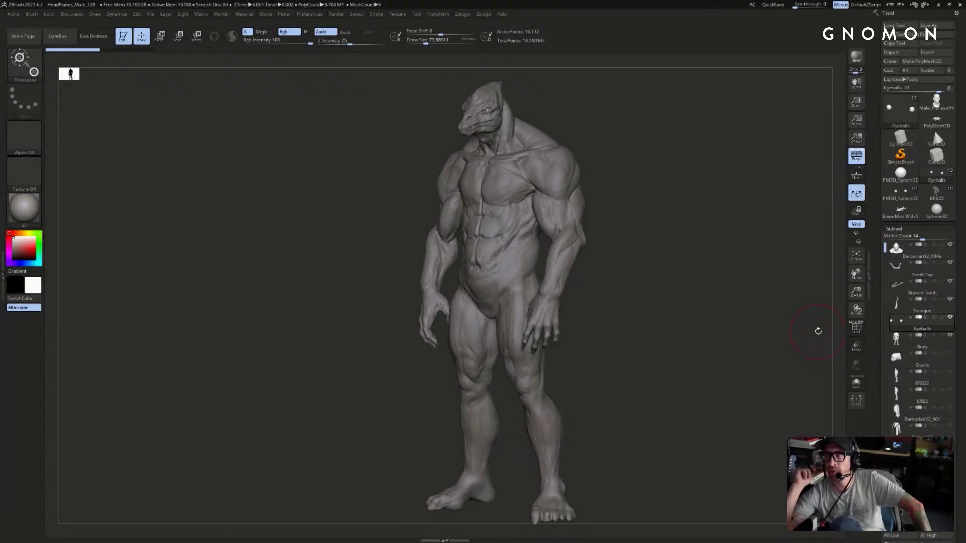
mouse_move(805, 306)
left_mouse_down()
mouse_move(787, 307)
mouse_move(814, 310)
mouse_move(784, 306)
mouse_move(800, 302)
mouse_move(793, 289)
left_mouse_up()
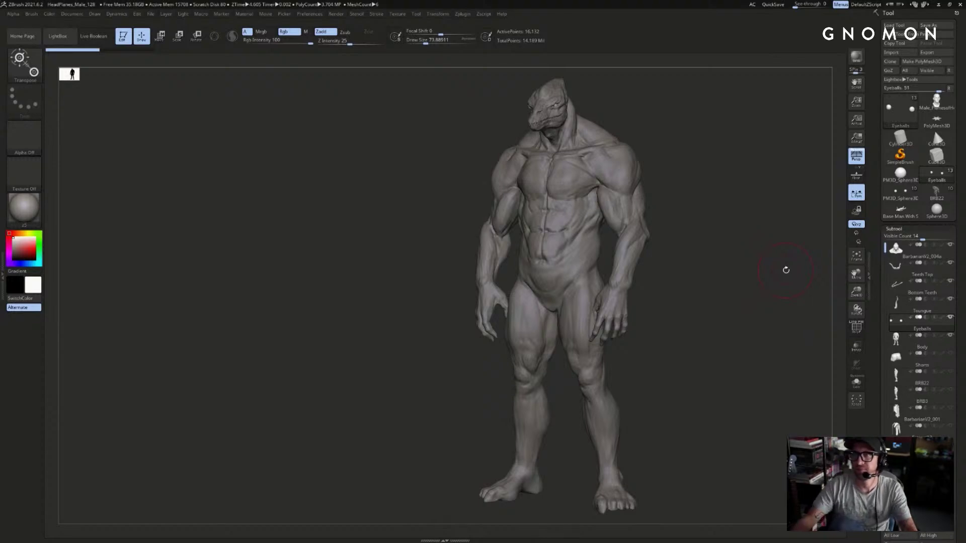
mouse_move(804, 235)
left_mouse_down("shift")
mouse_move(777, 244)
mouse_move(778, 273)
left_mouse_up("shift")
key("w")
key("q")
key("w")
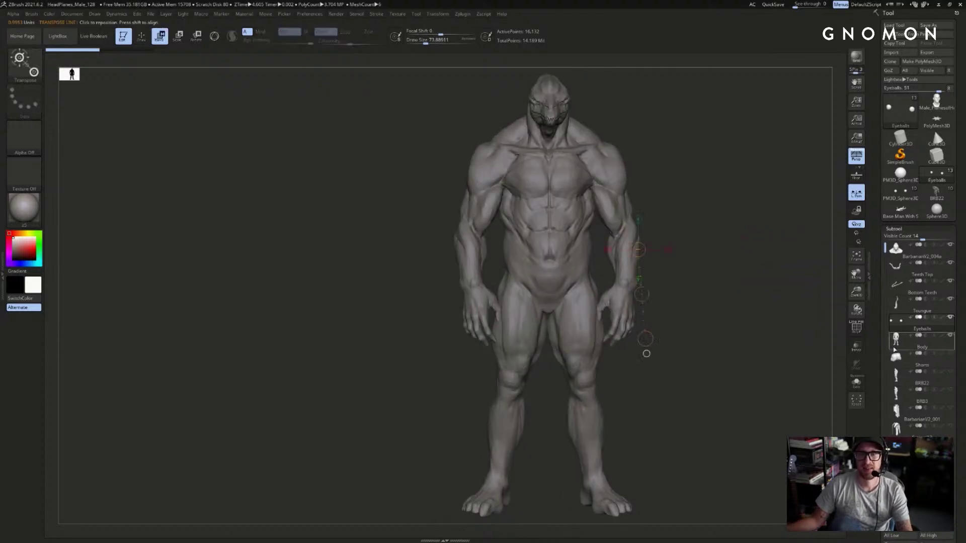
- Select the Body subtool in Draw mode and frame the upper body for sculpting with the ClayBuildup brush
left_click(901, 342)
mouse_move(819, 344)
left_mouse_down()
mouse_move(808, 338)
mouse_move(810, 313)
mouse_move(810, 355)
left_mouse_up()
left_click_drag(720, 129, 789, 219, "shift")
key("q")
left_click(503, 238, "alt")
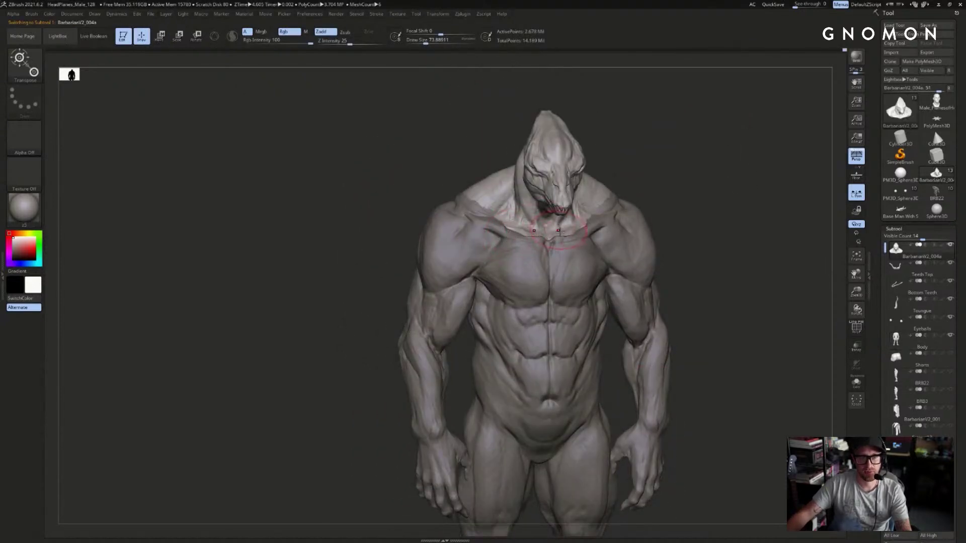
left_click_drag(702, 215, 670, 207)
key("w")
mouse_move(709, 174)
left_mouse_down()
mouse_move(718, 243)
mouse_move(739, 181)
mouse_move(724, 150)
left_mouse_up()
left_click(616, 232, "alt")
key("q")
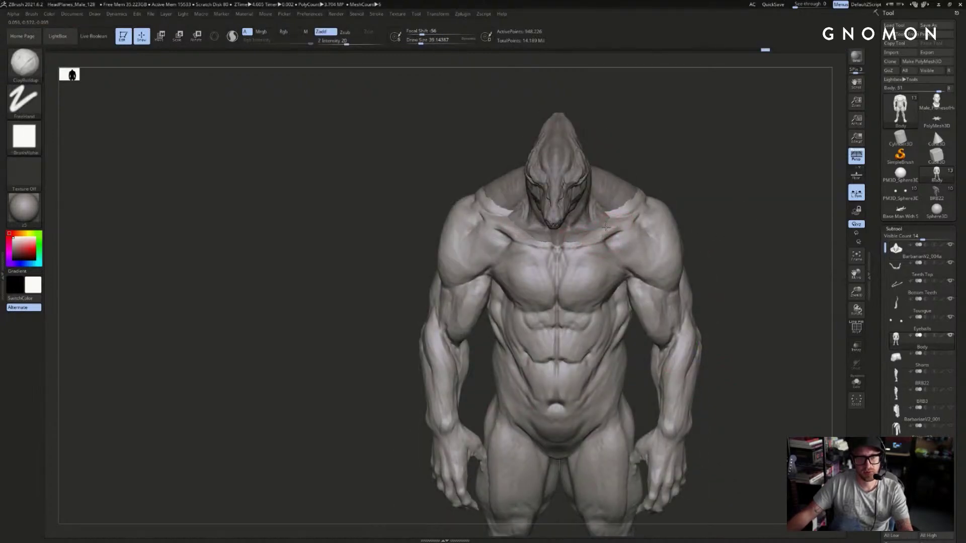
- Build up and smooth the inner ends of the collarbones around the top of the sternum with ClayBuildup
left_click_drag(709, 193, 718, 185)
left_click_drag(604, 244, 558, 254)
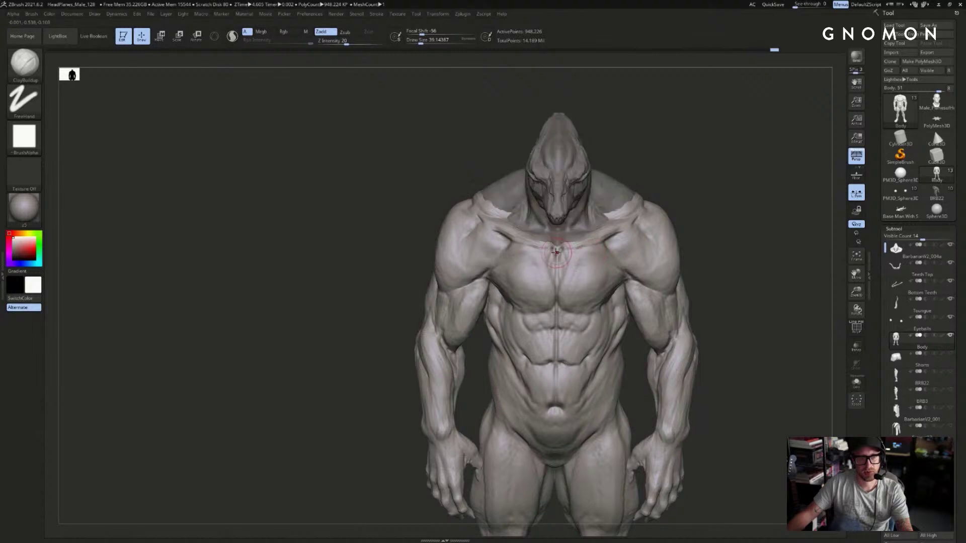
left_click_drag(728, 167, 728, 207, "alt")
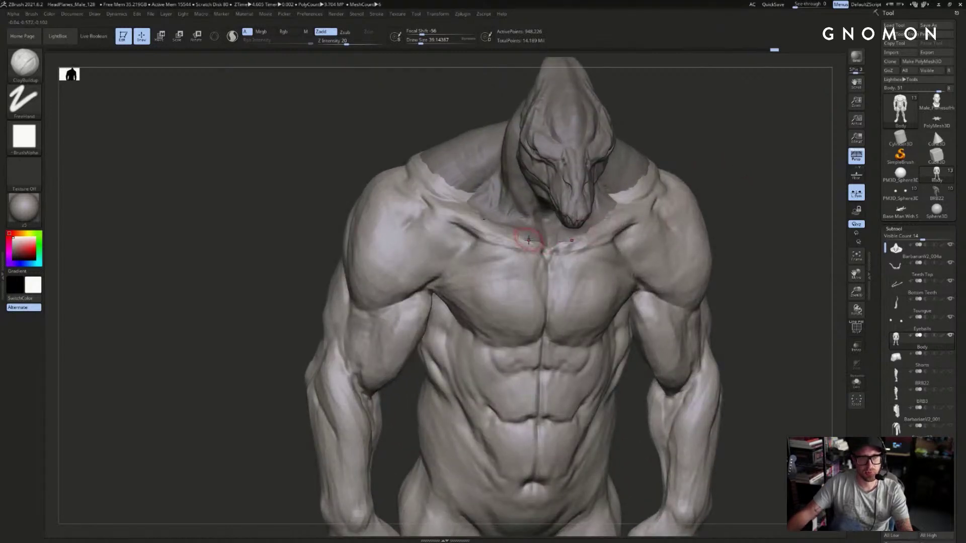
left_click_drag(521, 234, 550, 241)
left_click_drag(703, 174, 531, 239, "shift")
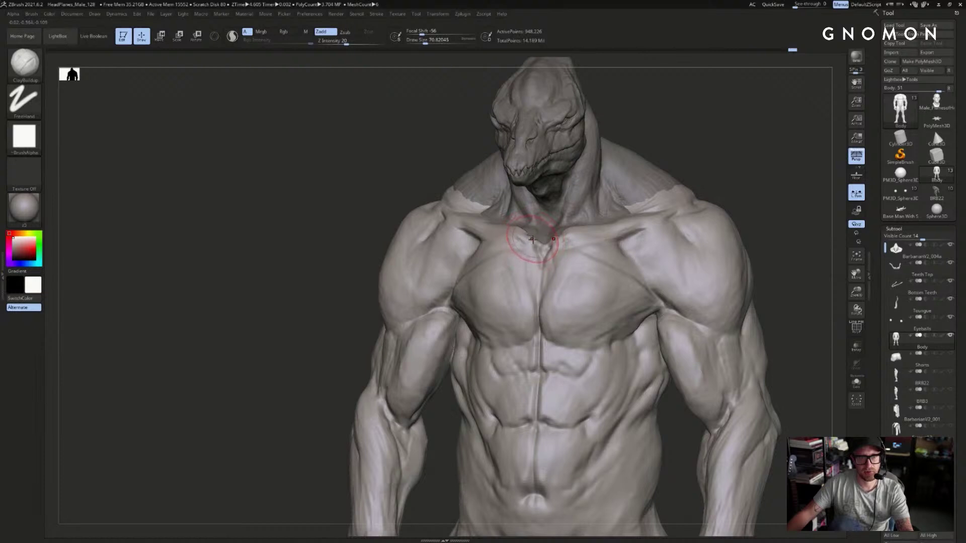
left_click_drag(701, 168, 550, 241)
- Isolate the Body and refine the form beside the neck pit with a smaller ClayBuildup brush
key("shift+s")
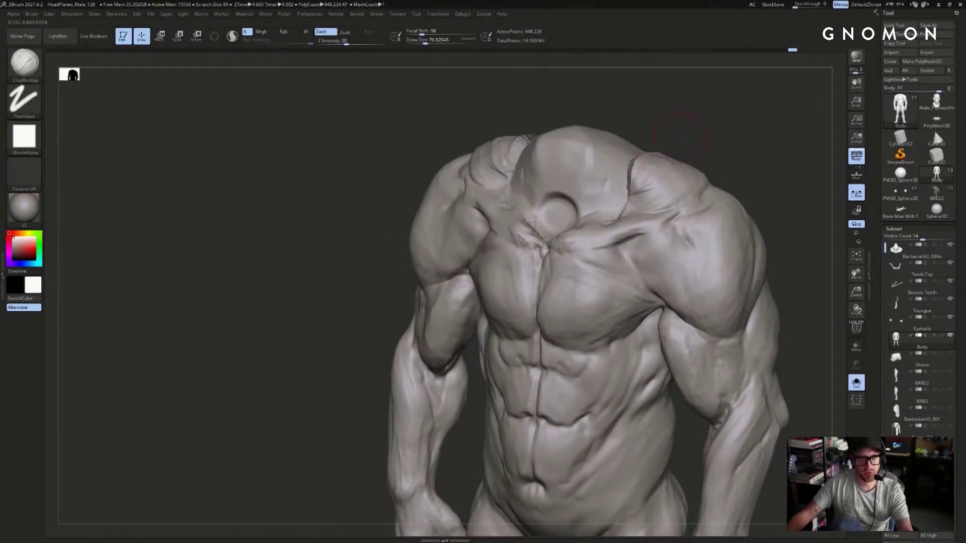
left_click_drag(681, 139, 549, 231)
key("bracketleft")
key("bracketleft")
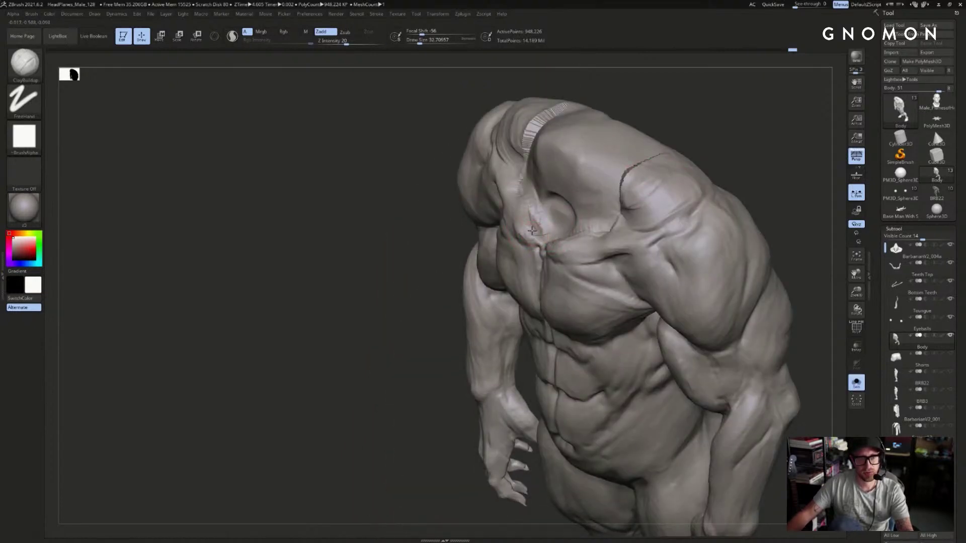
key("shift")
left_click_drag(534, 233, 538, 226)
left_click_drag(426, 243, 520, 241)
- Switch to the Move brush with a draw size of about 77 and adjust the inner collarbone area
key("s")
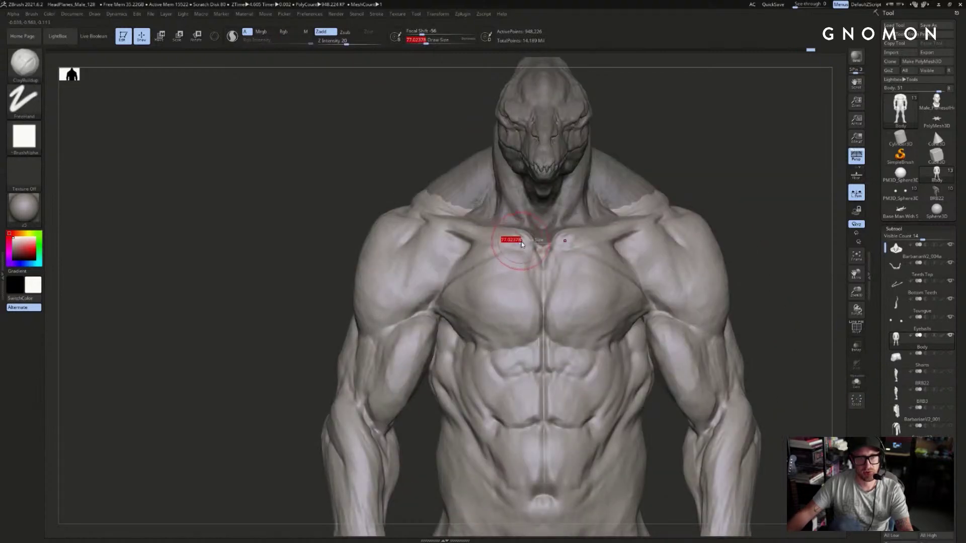
key("b")
key("m")
key("v")
right_click_drag(521, 240, 502, 228)
- Carve the upper edge of the collarbone with the DamStandard brush and smooth the transition
key("b")
key("d")
key("s")
mouse_move(735, 171)
right_mouse_down()
mouse_move(734, 234)
mouse_move(654, 229)
right_mouse_up()
key("shift+s")
key("s")
left_click_drag(618, 230, 628, 216)
mouse_move(746, 168)
right_mouse_down()
mouse_move(725, 182)
mouse_move(755, 194)
right_mouse_up()
left_click_drag(616, 237, 604, 247, "shift")
mouse_move(770, 173)
right_mouse_down()
mouse_move(791, 151)
mouse_move(772, 140)
mouse_move(685, 216)
mouse_move(691, 226)
mouse_move(699, 206)
right_mouse_up()
key("shift+s")
- Carve down the Body's edge along the shoulder seam where it meets the neck piece
right_click_drag(739, 147, 637, 204)
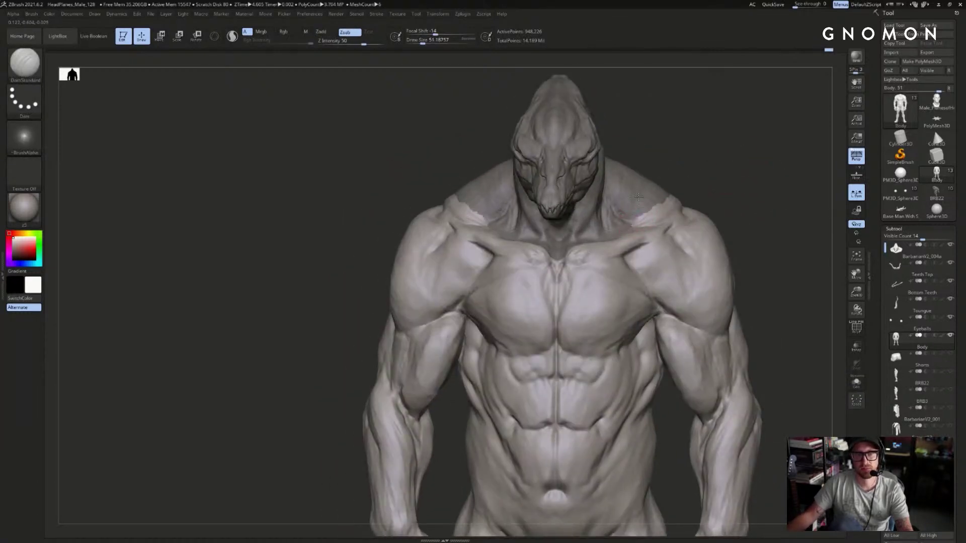
right_click_drag(675, 171, 566, 209)
left_click_drag(484, 221, 450, 200)
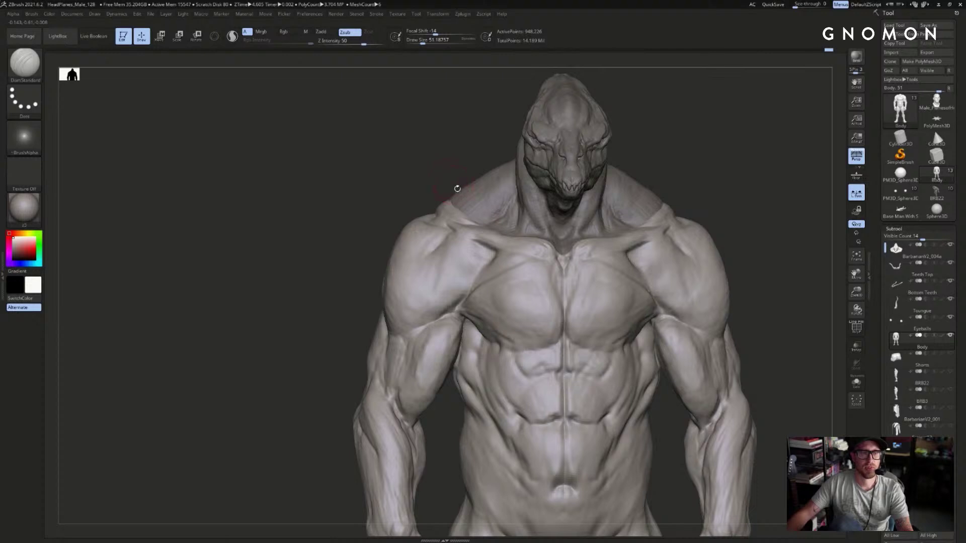
- Build up the outer collarbone and upper chest of the Body with the ClayBuildup brush at a draw size of about 112
key("b")
key("c")
key("b")
right_click_drag(699, 189, 664, 196)
mouse_move(649, 216)
left_mouse_down()
mouse_move(673, 203)
mouse_move(652, 216)
left_mouse_up()
key("s")
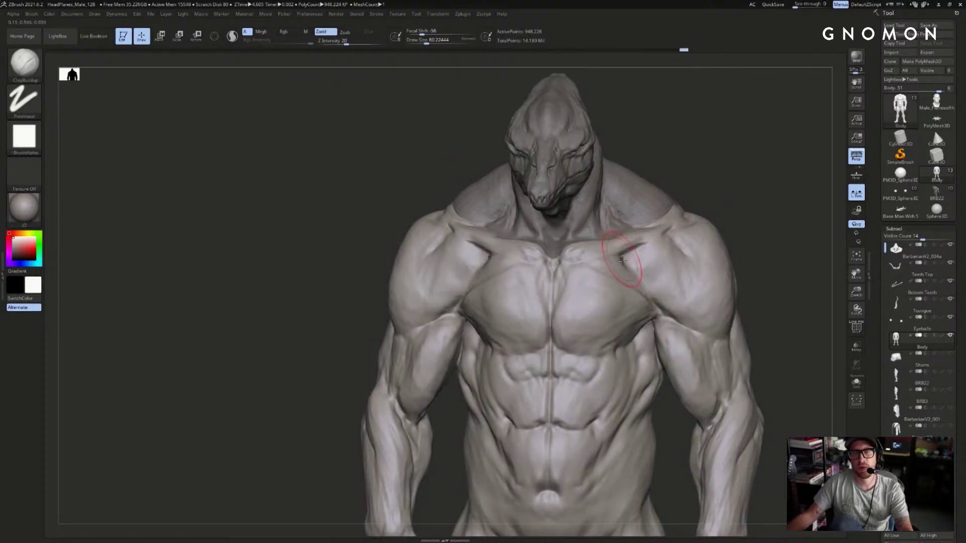
right_click_drag(778, 211, 741, 207)
right_click_drag(666, 203, 457, 199)
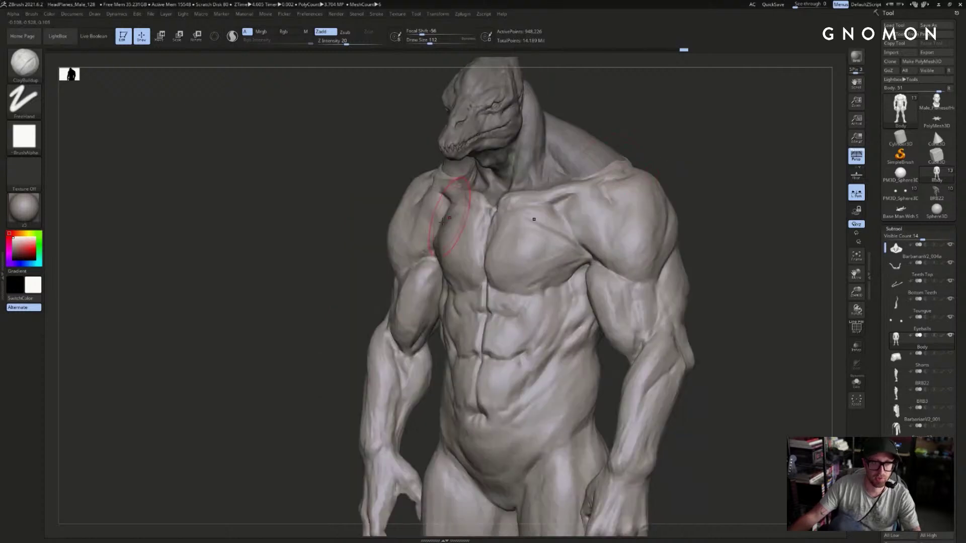
- Try nudging the upper chest muscle with the Move brush and undo the change
key("b")
key("m")
key("v")
left_click_drag(460, 224, 449, 243)
key("ctrl+z")
- Fill out the chest muscles with the Standard brush at a draw size of about 97
left_click_drag(368, 186, 430, 194)
key("b")
key("s")
key("t")
key("s")
left_click_drag(448, 221, 440, 222)
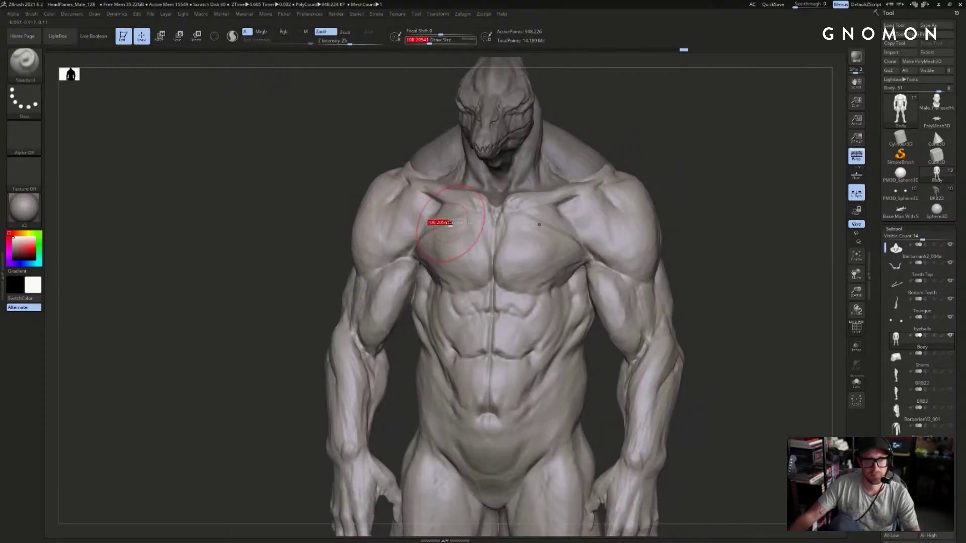
key("s")
left_click_drag(436, 255, 427, 255)
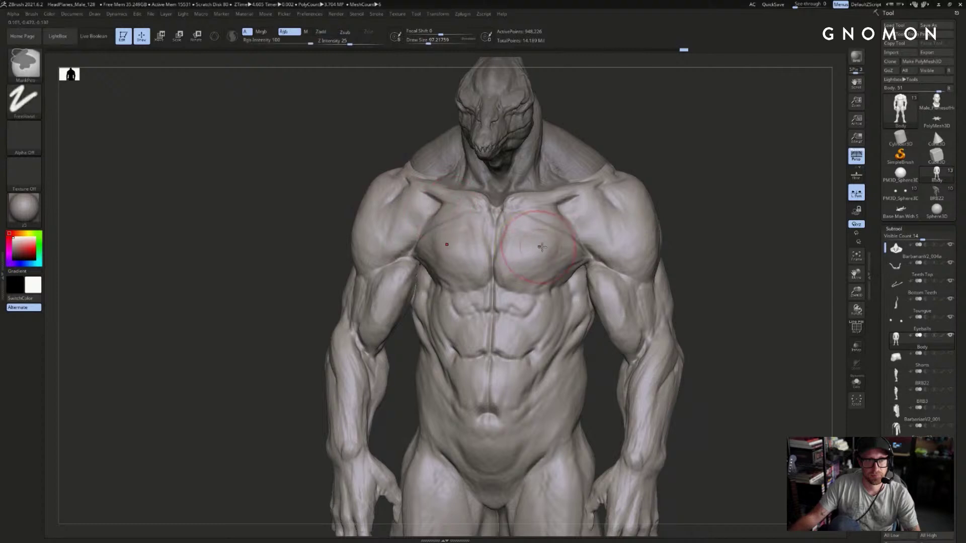
- Examine the neck and upper back from behind, selecting the head and neck piece and returning to the Body
left_click_drag(757, 196, 603, 145)
mouse_move(664, 125)
left_mouse_down()
mouse_move(651, 134)
mouse_move(662, 162)
mouse_move(604, 159)
mouse_move(583, 171)
left_mouse_up()
left_click(624, 136, "alt")
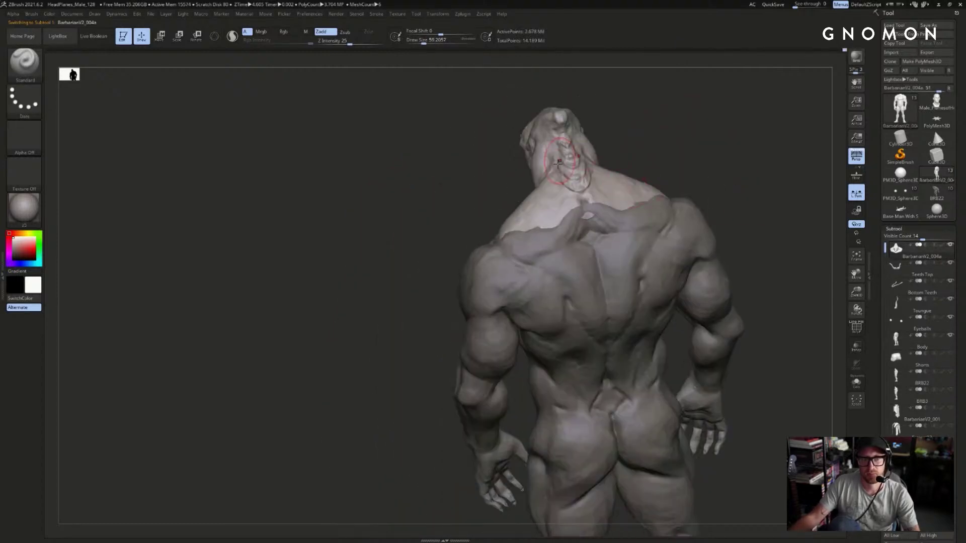
mouse_move(563, 130)
left_mouse_down("ctrl")
mouse_move(568, 156)
mouse_move(605, 173)
left_mouse_up("ctrl")
mouse_move(769, 185)
right_mouse_down()
mouse_move(786, 176)
mouse_move(765, 173)
mouse_move(783, 153)
right_mouse_up()
left_click_drag(782, 153, 790, 156)
left_click_drag(765, 166, 669, 211, "ctrl")
left_click(617, 236, "alt")
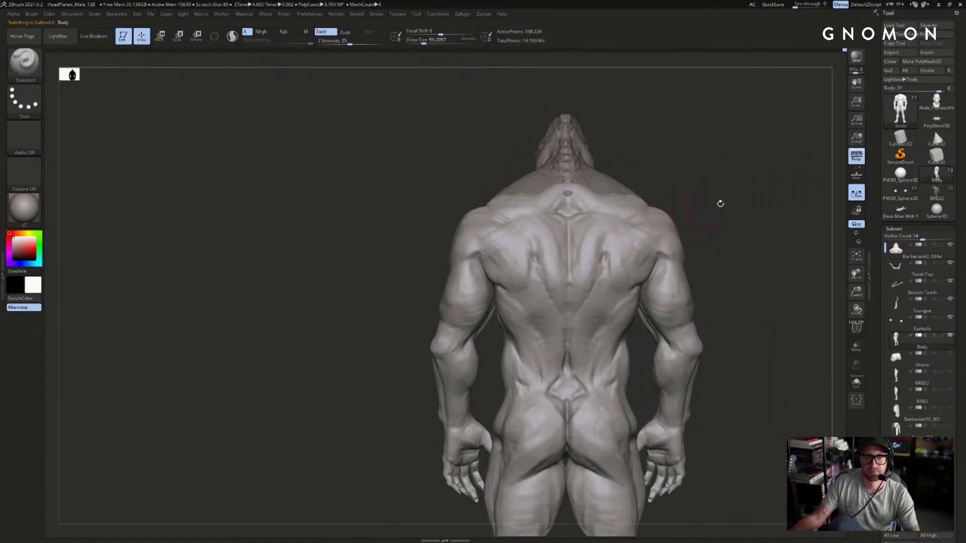
- Reshape the muscles along the sides of the Body's back with the Move brush
right_click_drag(707, 204, 649, 222)
key("s")
mouse_move(603, 237)
left_mouse_down()
mouse_move(616, 238)
mouse_move(588, 250)
left_mouse_up()
key("b")
key("m")
key("v")
right_click_drag(654, 230, 704, 216)
left_click_drag(580, 263, 579, 256)
right_click_drag(579, 255, 639, 253)
key("s")
left_click_drag(504, 258, 498, 259)
- Enlarge the Move brush's draw size to about 132 and frame the whole figure from the front
mouse_move(689, 202)
right_mouse_down()
mouse_move(701, 235)
mouse_move(692, 239)
right_mouse_up()
key("s")
left_click_drag(654, 247, 649, 247)
left_click_drag(650, 248, 658, 249)
right_click_drag(705, 246, 791, 251)
key("f")
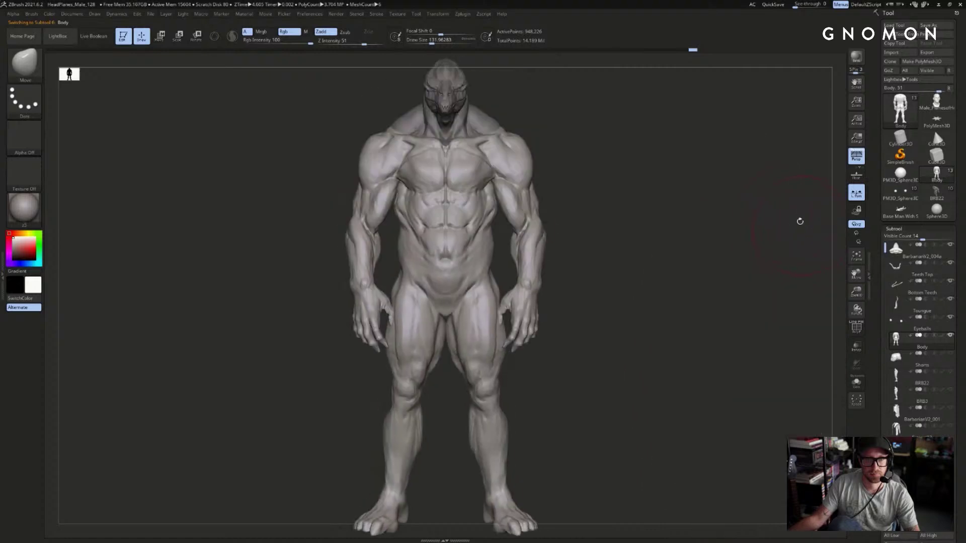
- Adjust the Body's outer shoulder silhouette with the Move brush
right_click_drag(704, 210, 628, 186)
left_click_drag(534, 155, 527, 150)
right_click_drag(546, 131, 503, 125)
right_click_drag(383, 129, 407, 132)
key("bracketleft")
right_click_drag(359, 176, 297, 166)
key("ctrl")
right_click_drag(694, 165, 647, 183)
key("ctrl+shift")
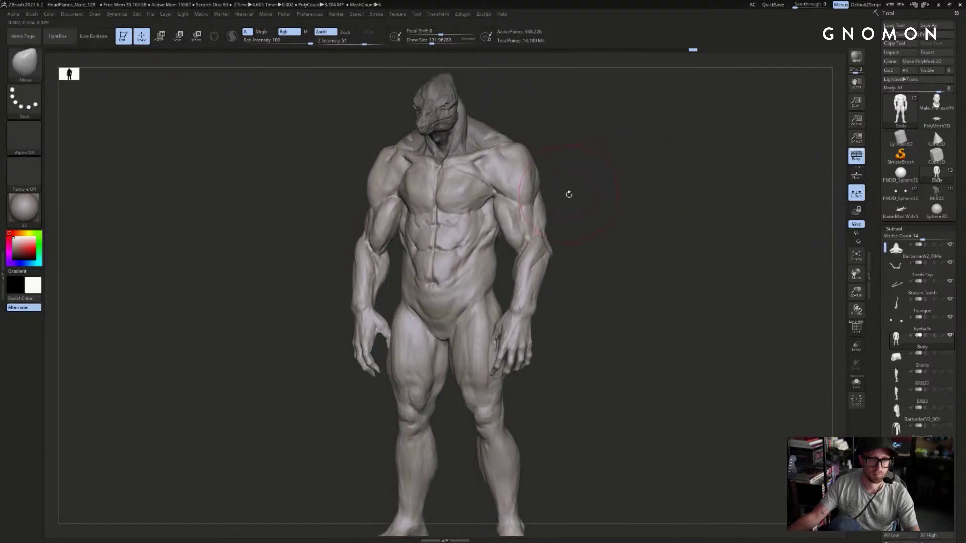
- Reshape the outer elbow and upper forearm contour with a large Move brush
key("s")
left_click(547, 239)
left_click_drag(543, 253, 544, 245)
right_click_drag(544, 244, 597, 245)
key("s")
left_click_drag(542, 228, 546, 229)
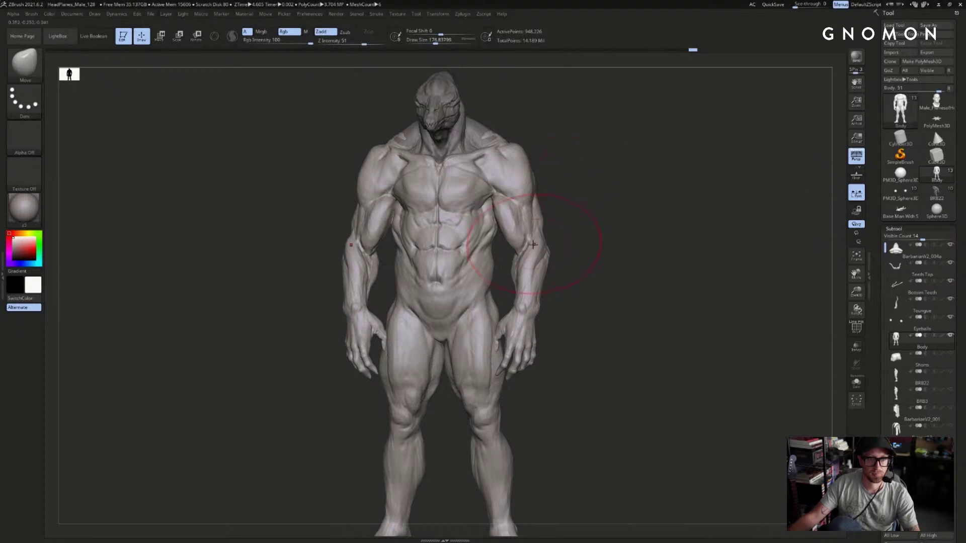
- Select the head and neck piece and adjust its trapezius slope with the Move brush at a draw size of about 80
mouse_move(607, 179)
right_mouse_down("alt")
mouse_move(623, 209)
mouse_move(573, 184)
right_mouse_up("alt")
key("s")
left_click_drag(558, 178, 504, 159)
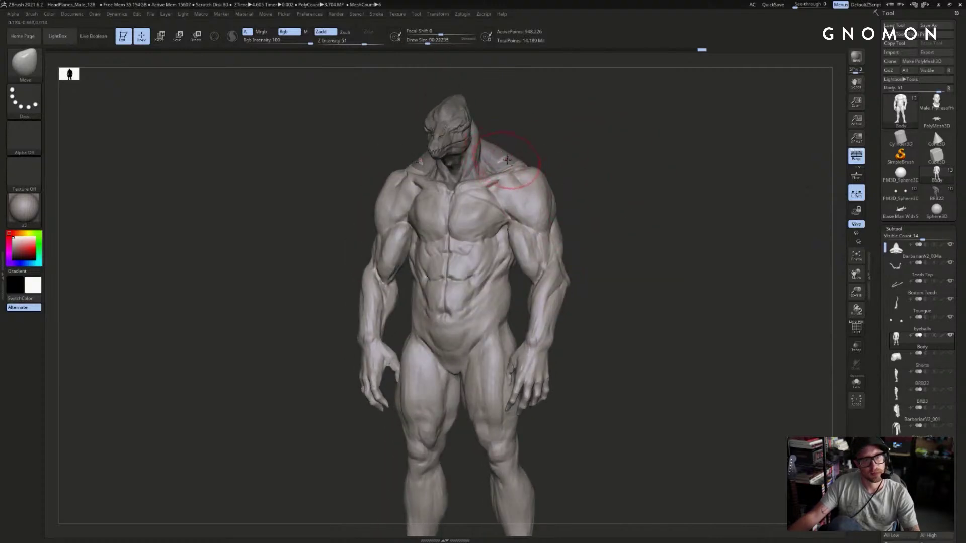
left_click(502, 157, "alt")
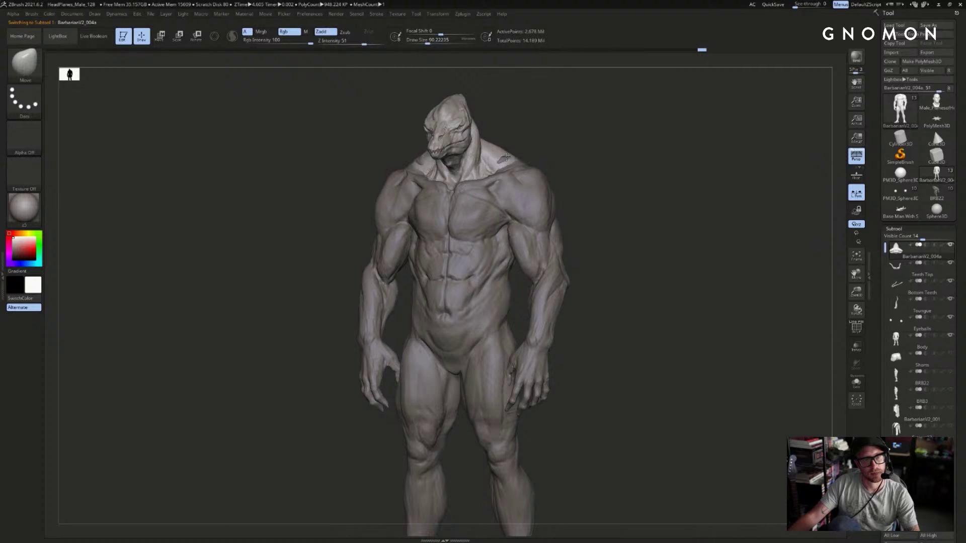
key("s")
mouse_move(505, 161)
left_mouse_down()
mouse_move(565, 158)
mouse_move(571, 134)
left_mouse_up()
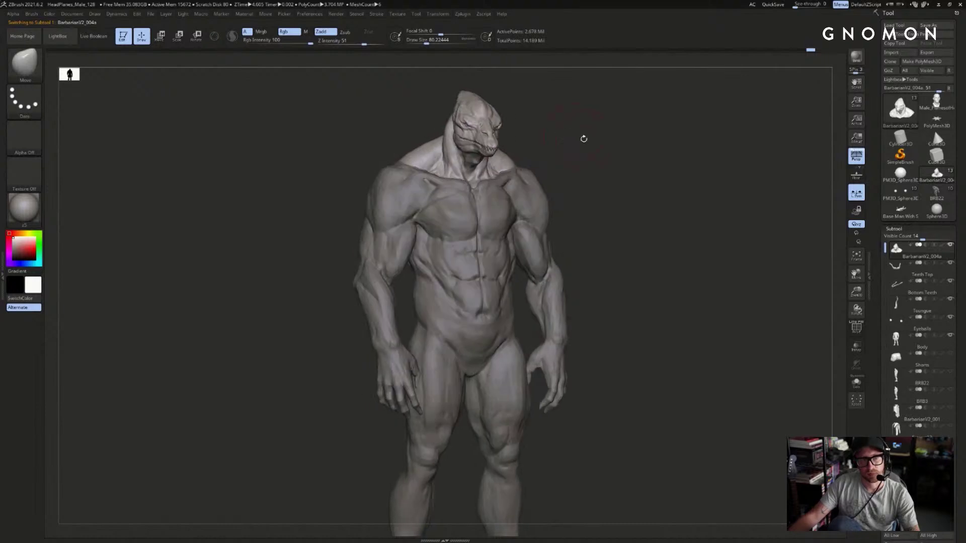
left_click_drag(798, 237, 830, 241)
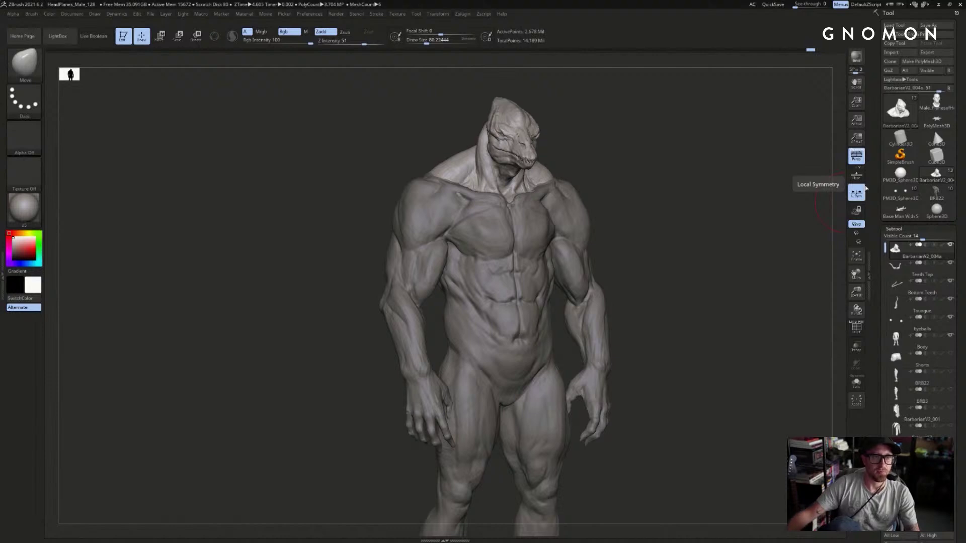
left_click_drag(664, 175, 624, 176)
mouse_move(646, 145)
left_mouse_down("shift")
mouse_move(624, 151)
mouse_move(633, 167)
left_mouse_up("shift")
- Carve the base of the neck at the pit with the DamStandard brush at a draw size of about 54
key("b")
key("d")
key("s")
key("s")
key("s")
left_click_drag(502, 192, 498, 191)
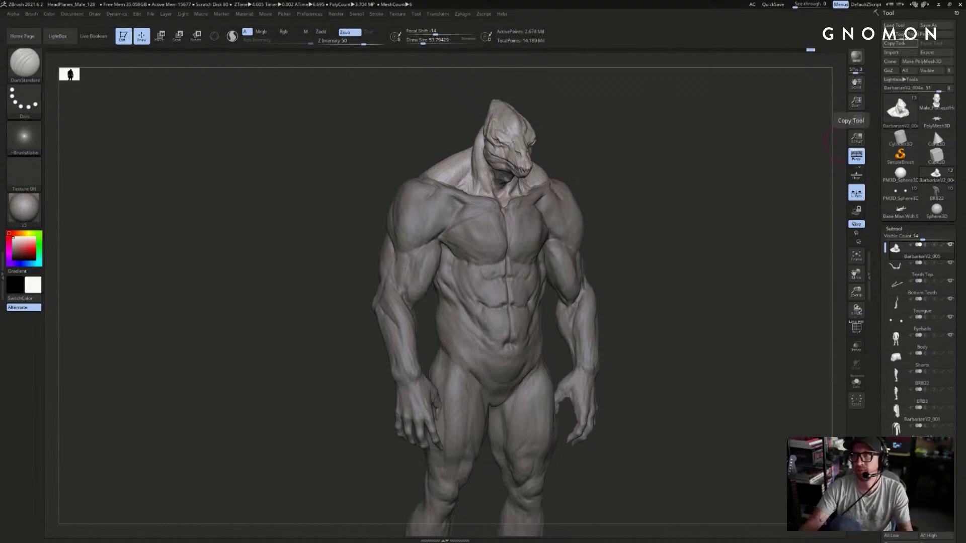
- Select the Body and refine the shoulder seam along the neck piece with the DamStandard brush at a draw size of about 20
left_click_drag(776, 267, 690, 271)
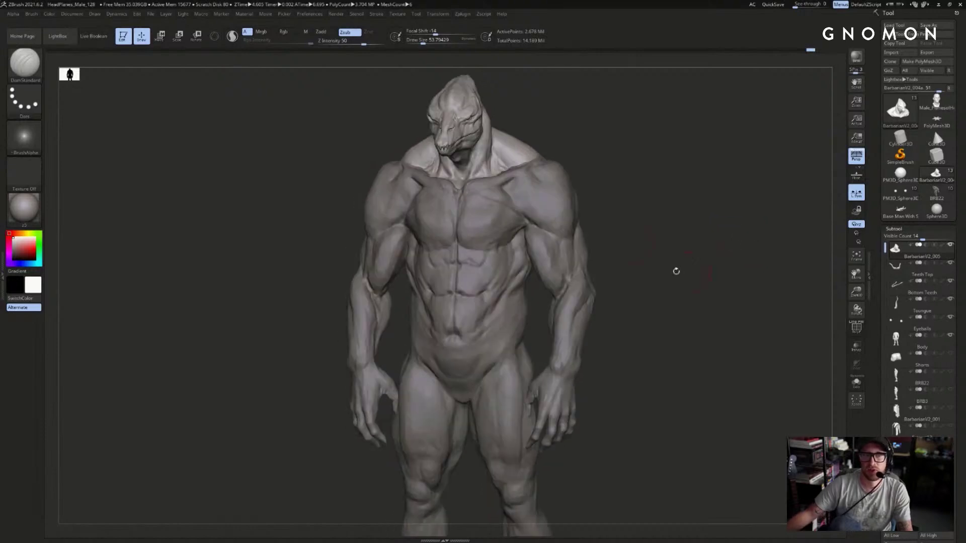
key("s")
left_click(549, 168, "alt")
key("s")
mouse_move(541, 167)
left_mouse_down()
mouse_move(557, 166)
mouse_move(534, 166)
left_mouse_up()
key("s")
mouse_move(599, 126)
left_mouse_down()
mouse_move(559, 150)
mouse_move(606, 130)
left_mouse_up()
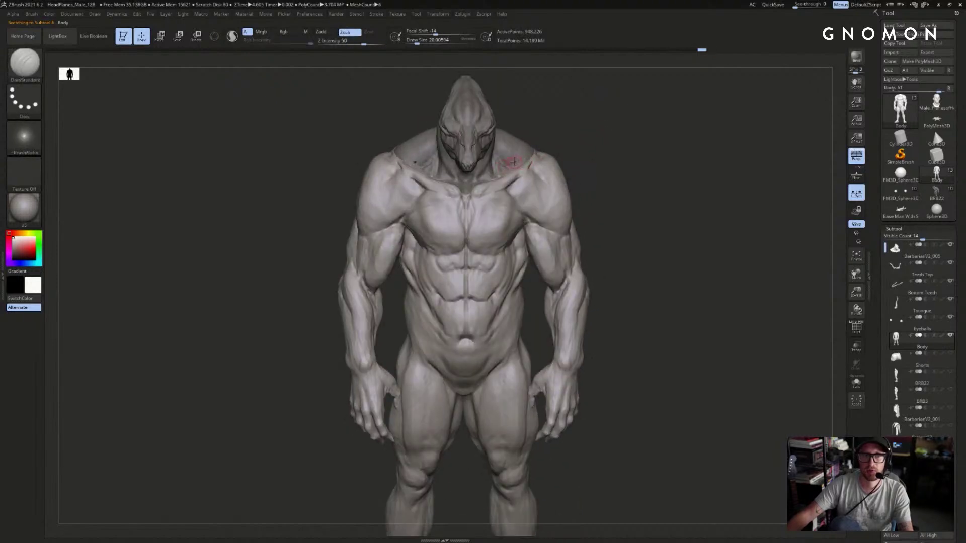
left_click_drag(586, 134, 544, 154)
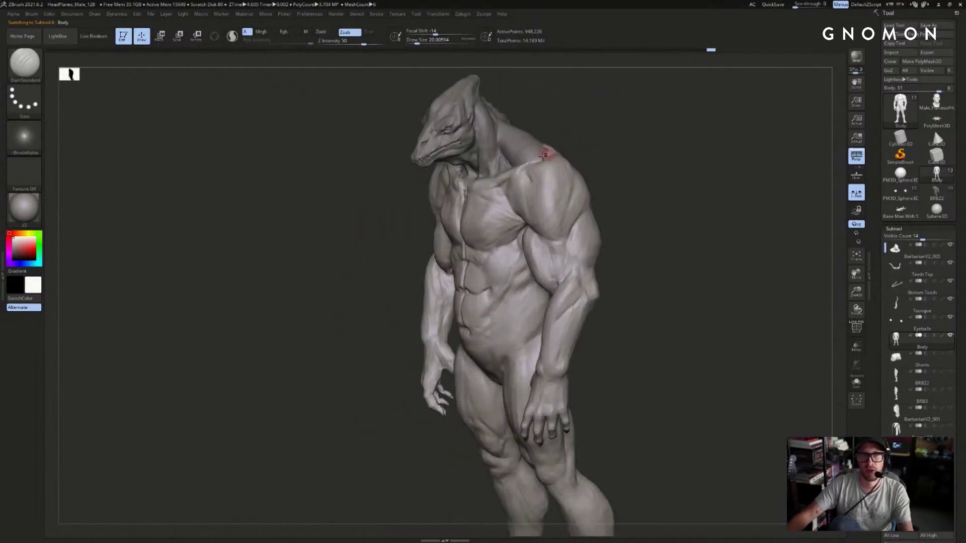
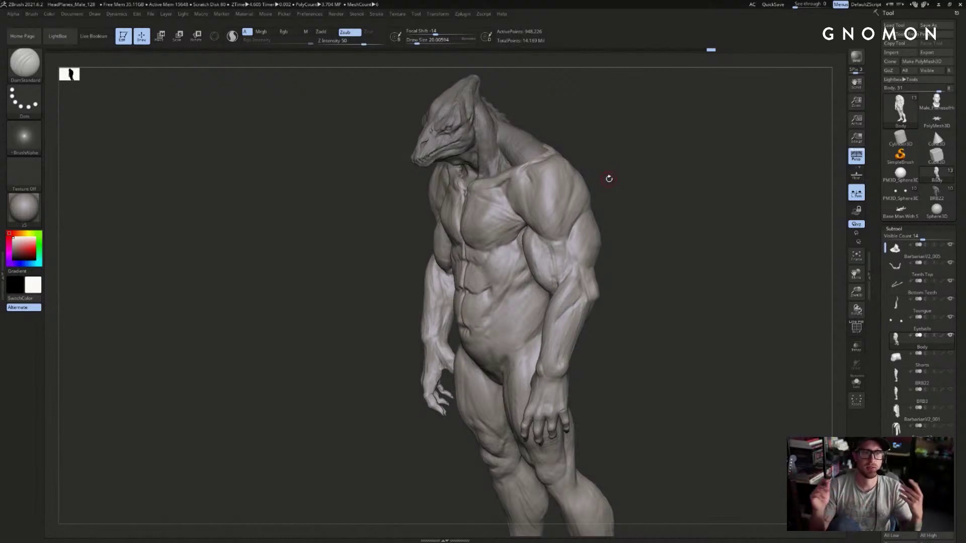
left_click_drag(724, 213, 721, 204, "shift")
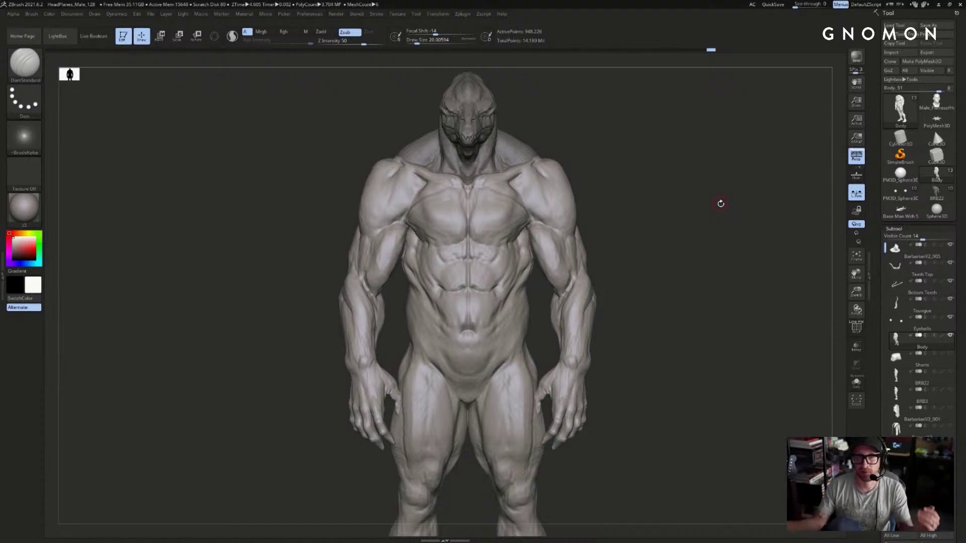
mouse_move(743, 144)
left_mouse_down()
mouse_move(735, 166)
mouse_move(696, 164)
left_mouse_up()
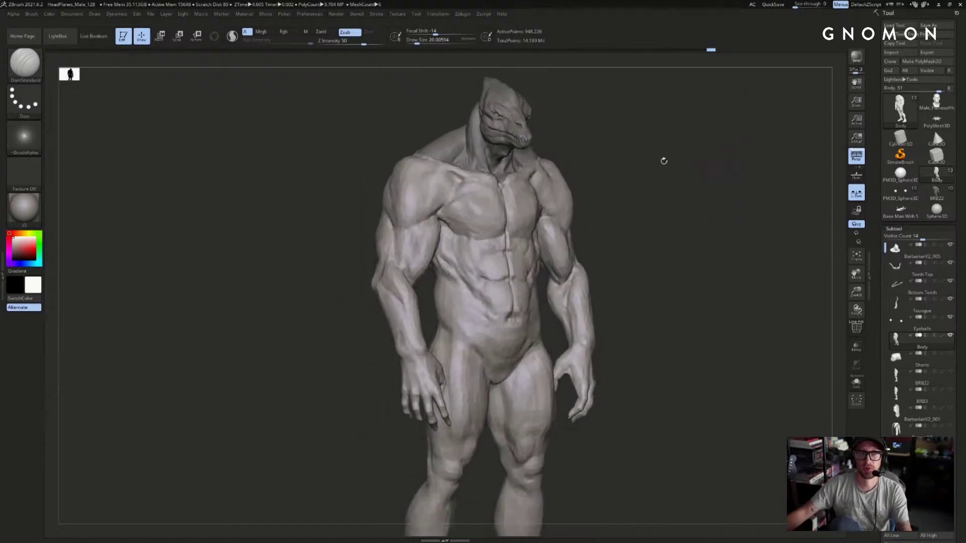
left_click(496, 116, "alt")
mouse_move(776, 224)
left_mouse_down()
mouse_move(776, 209)
mouse_move(780, 220)
mouse_move(614, 264)
left_mouse_up()
left_click_drag(633, 267, 670, 239)
- Select the Body, hide its arms, and mask the visible torso and legs
left_click(498, 296, "alt")
left_click(594, 284, "ctrl+shift")
left_click(581, 188, "ctrl+shift")
left_click_drag(692, 92, 228, 537, "ctrl")
left_click_drag(321, 415, 331, 308, "alt")
left_click_drag(327, 332, 725, 534, "ctrl")
left_click_drag(707, 247, 699, 321, "alt")
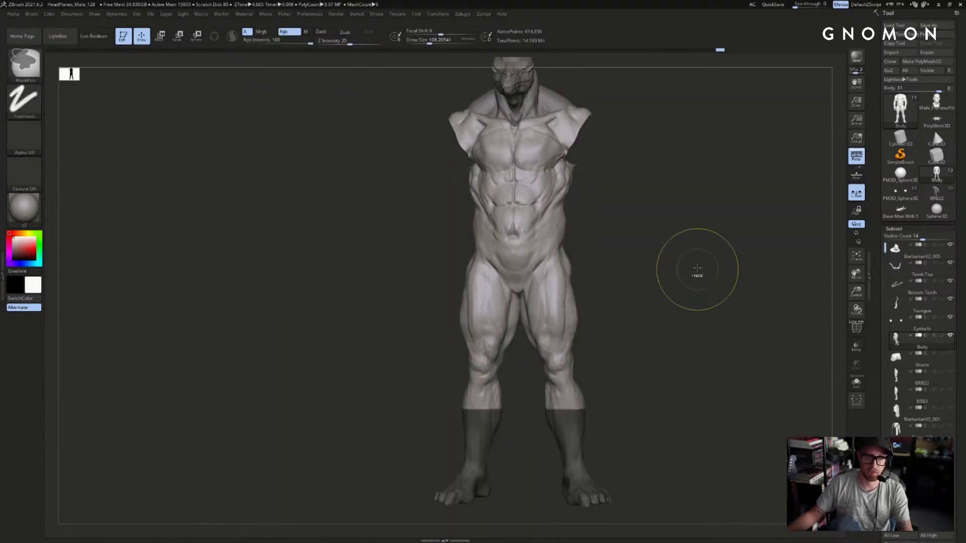
left_click_drag(699, 272, 704, 337, "alt")
left_click_drag(746, 420, 302, 52, "ctrl")
left_click_drag(343, 127, 810, 465, "ctrl")
- Show the whole Body again and invert the mask so that only the arms are protected
left_click(757, 304, "ctrl+shift")
left_click_drag(709, 194, 652, 273, "alt")
left_click(700, 263, "ctrl")
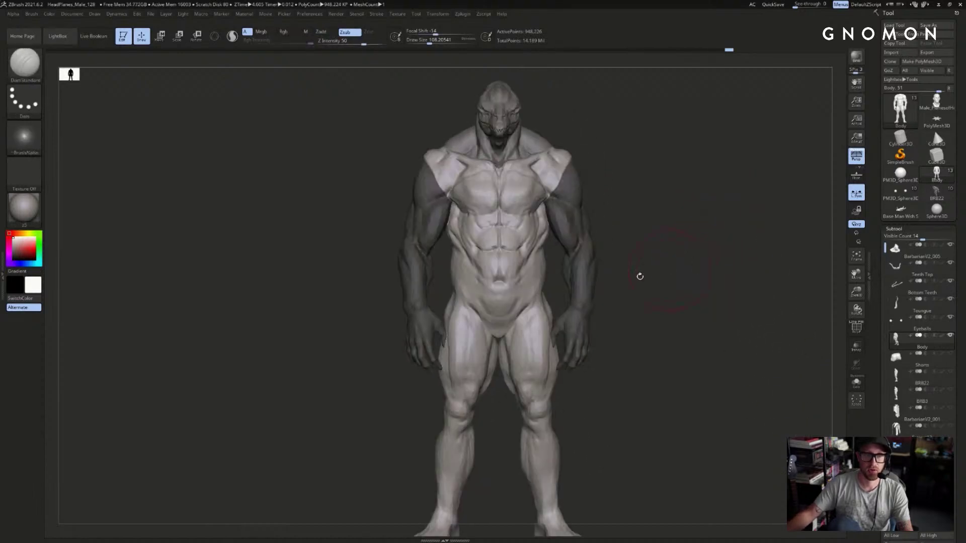
- Hide the Body's forearms and hands and drop the mesh to a lower subdivision level
left_click(594, 294, "ctrl+shift")
left_click(649, 275, "ctrl+shift")
key("shift+d")
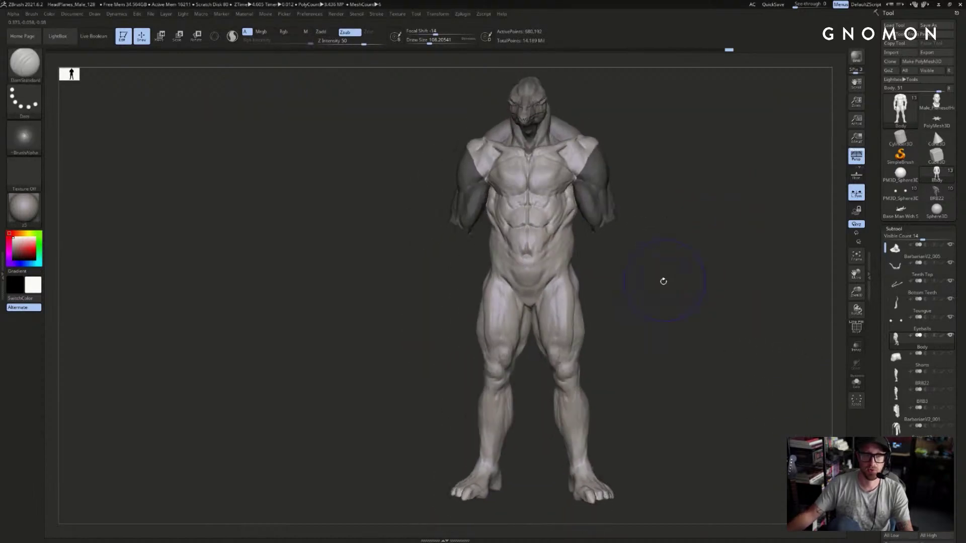
- Adjust the low-resolution hip contour with the Move brush at a draw size of about 54
key("s")
left_click_drag(609, 285, 605, 286)
key("b")
key("m")
key("v")
mouse_move(628, 297)
left_mouse_down()
mouse_move(611, 297)
mouse_move(621, 292)
left_mouse_up()
key("s")
key("s")
left_click_drag(575, 259, 638, 270)
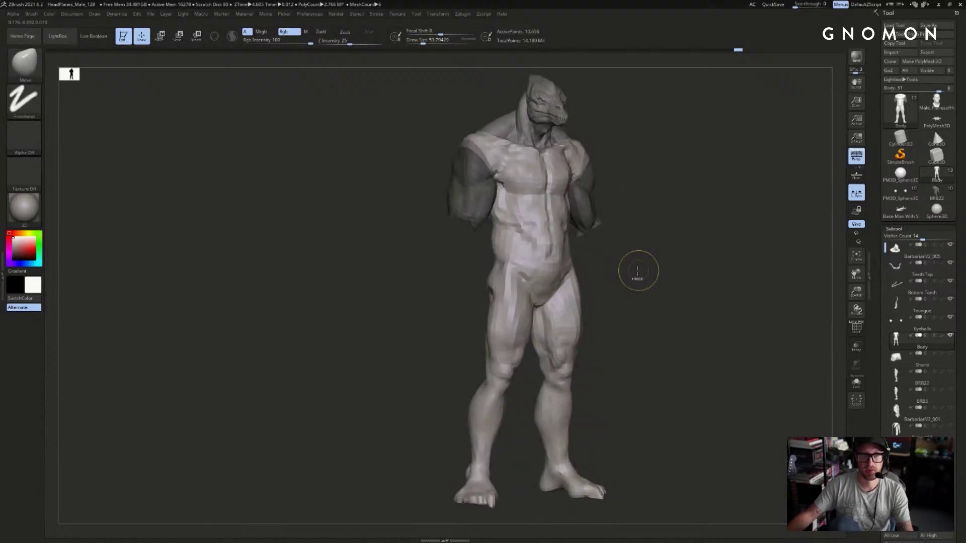
- Try reshaping the hip with the Move brush at a draw size of about 101 and undo the change
key("s")
mouse_move(504, 282)
left_mouse_down()
mouse_move(524, 275)
mouse_move(514, 268)
mouse_move(618, 266)
left_mouse_up()
key("ctrl+z")
key("s")
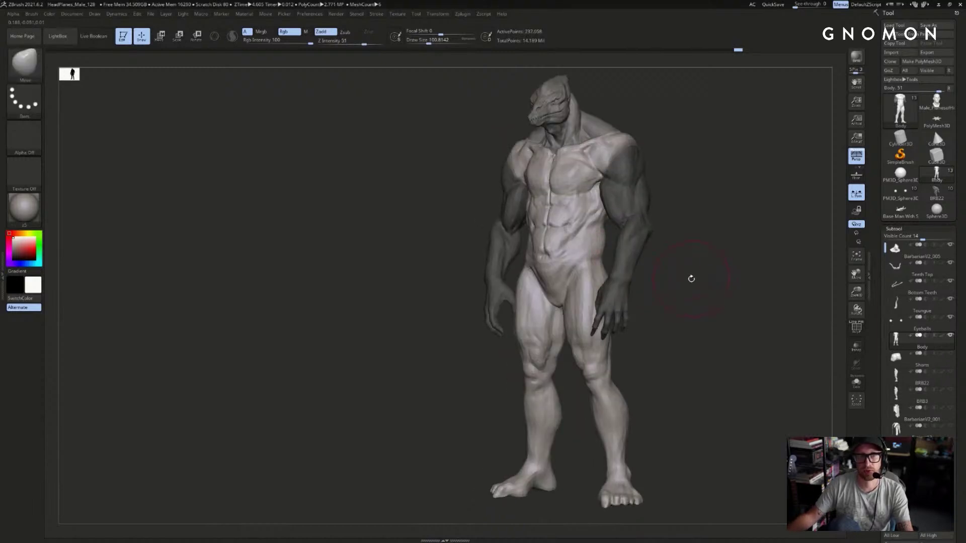
left_click_drag(692, 278, 696, 280, "shift")
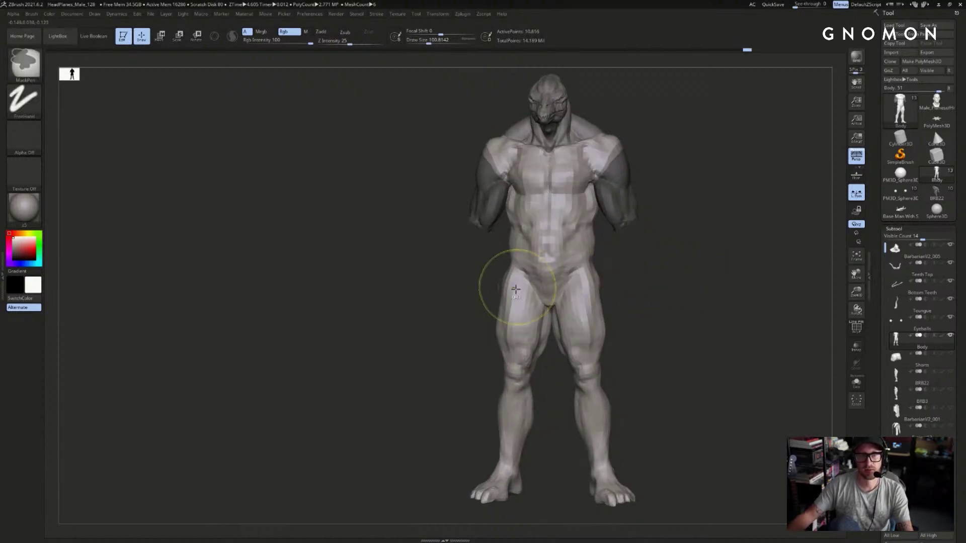
key("ctrl+z")
- Reshape the outer hips and upper thighs with the Move brush, enlarging its draw size to about 104
left_click_drag(490, 300, 503, 290)
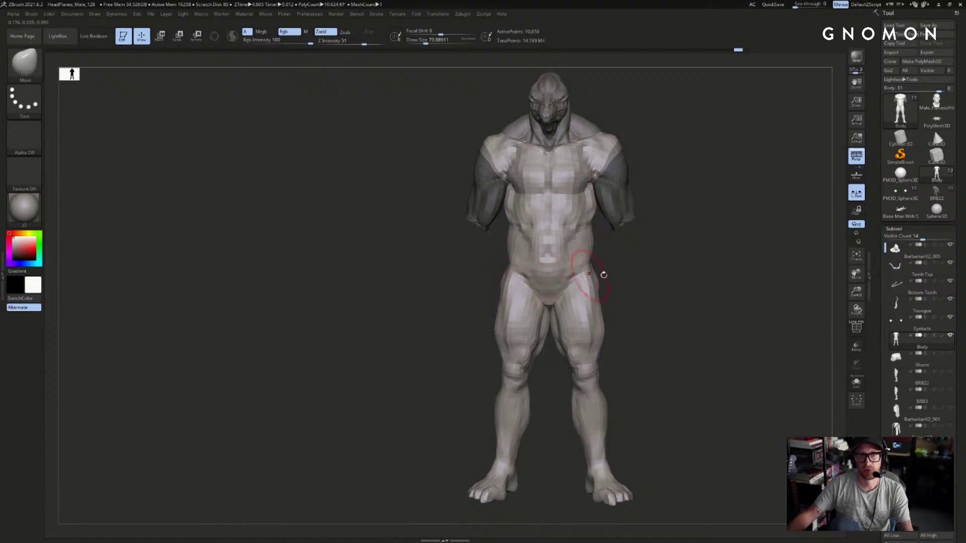
left_click_drag(589, 275, 604, 274)
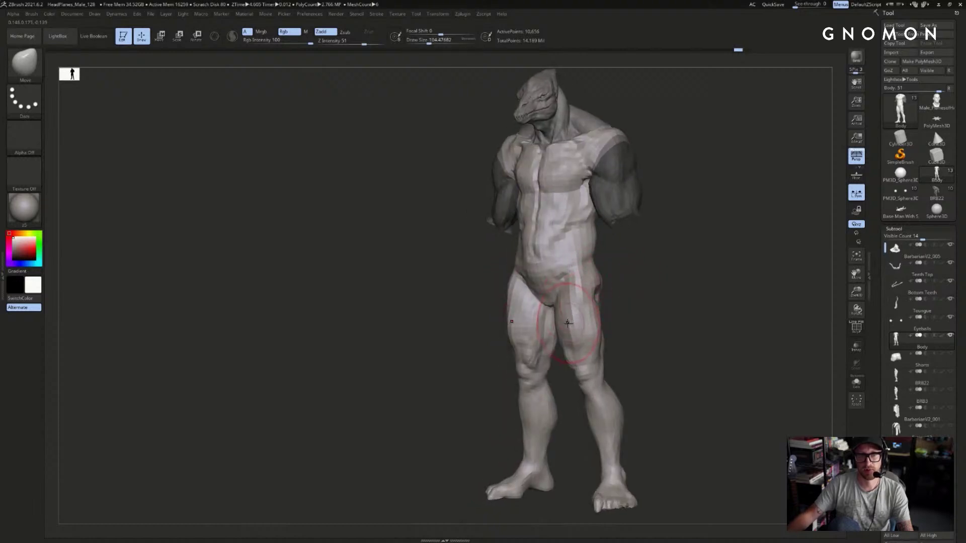
left_click_drag(606, 321, 658, 325, "shift")
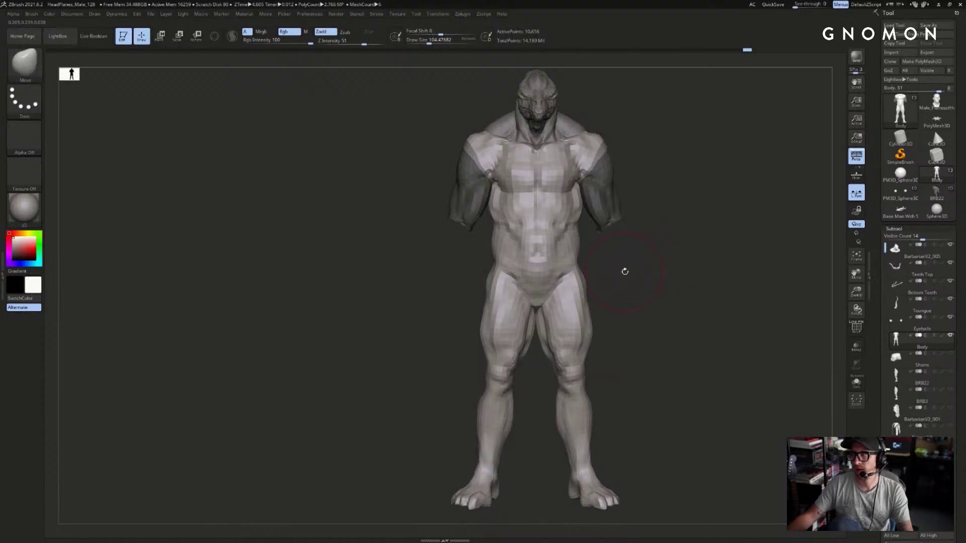
- Refine the outer thigh contour down to the knee with the Move brush at a draw size of about 71
key("s")
left_click_drag(506, 307, 483, 306)
key("s")
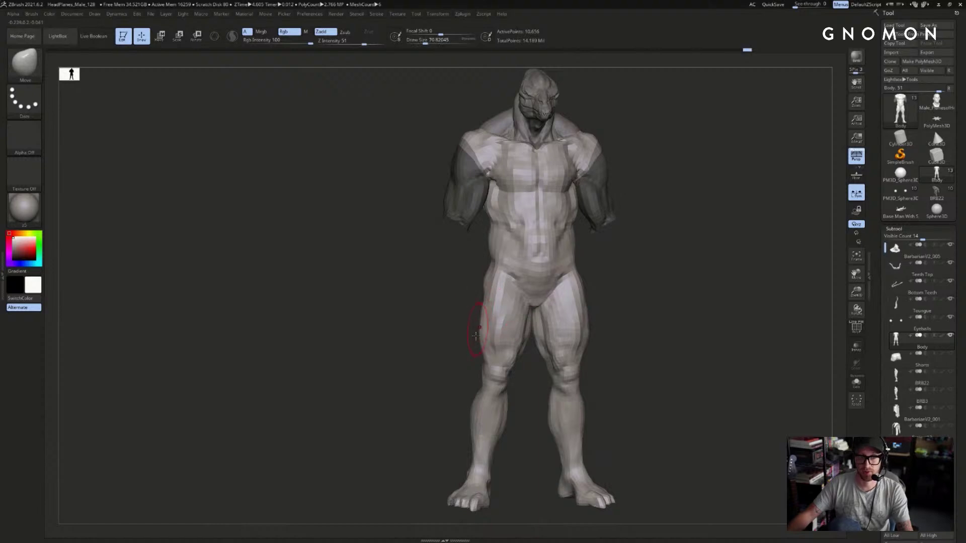
left_click_drag(473, 363, 502, 363)
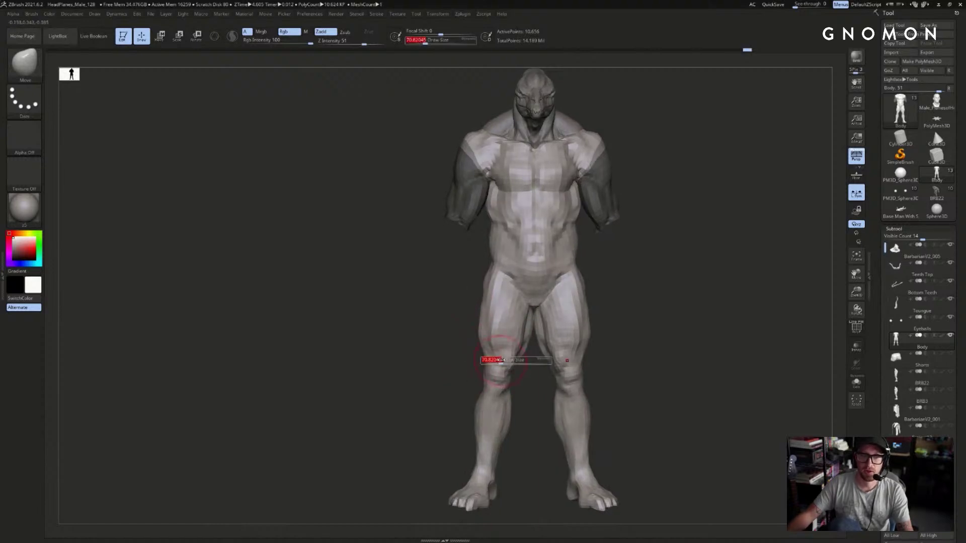
- Clear the mask, return the Body to its high subdivision level, and show the hidden forearms and hands
left_click_drag(649, 295, 664, 334, "ctrl")
key("d")
key("d")
left_click(679, 251, "ctrl+shift")
left_click_drag(680, 251, 618, 245)
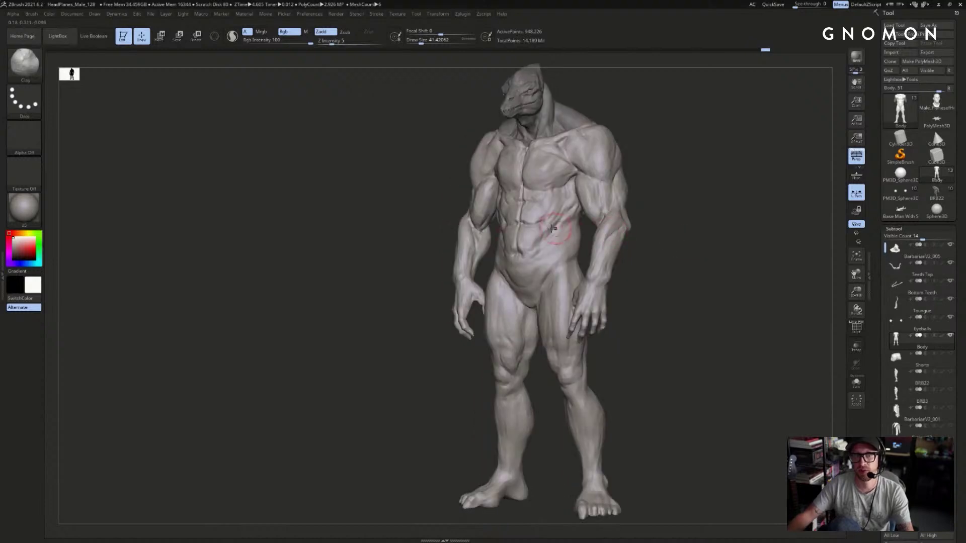
- Carve the abdominal muscle lines of the Body with the DamStandard brush at a draw size of 28.75
key("b")
key("d")
key("s")
key("bracketleft")
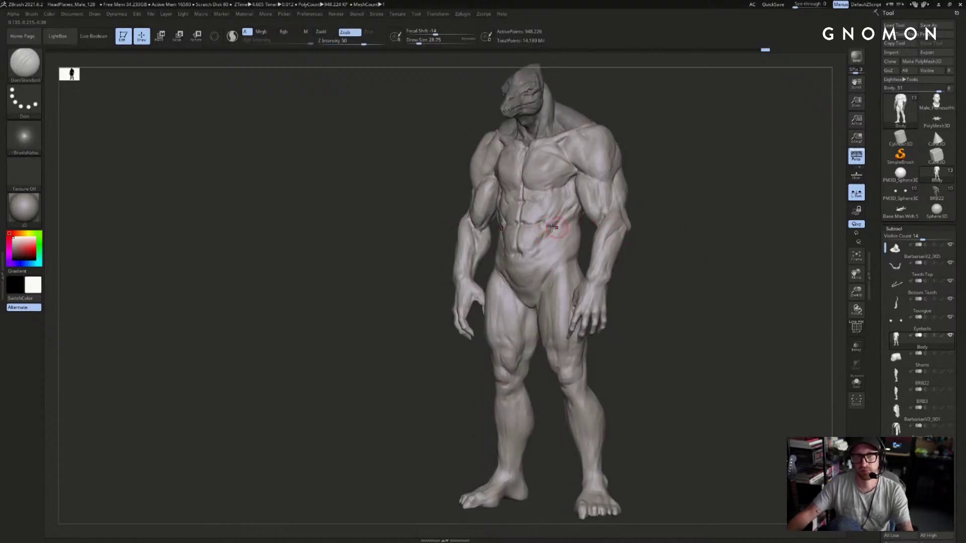
left_click_drag(653, 225, 704, 226)
key("s")
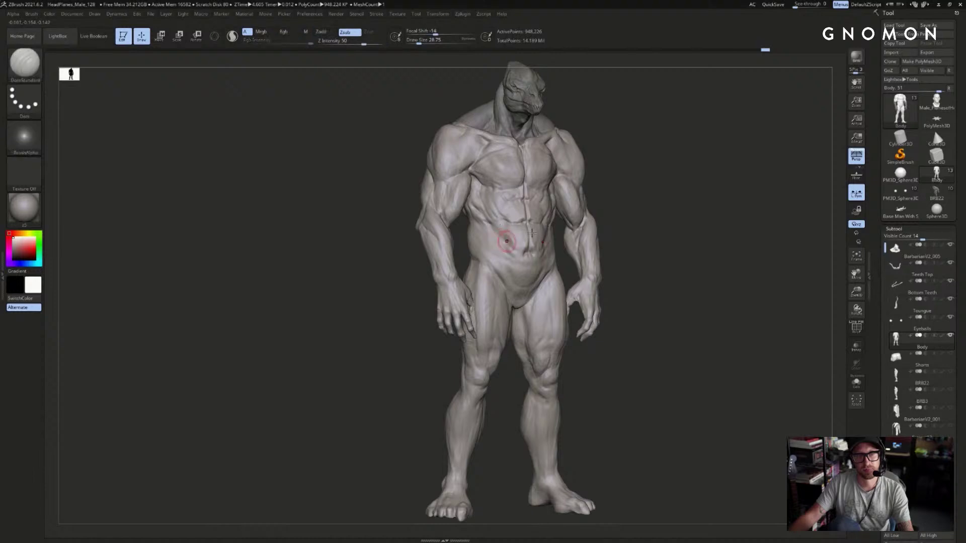
- Build up the shoulder and upper arm muscles of the Body with the ClayBuildup brush at draw sizes of about 44 and 65
mouse_move(681, 201)
left_mouse_down()
mouse_move(675, 232)
mouse_move(600, 220)
left_mouse_up()
key("b")
key("c")
key("b")
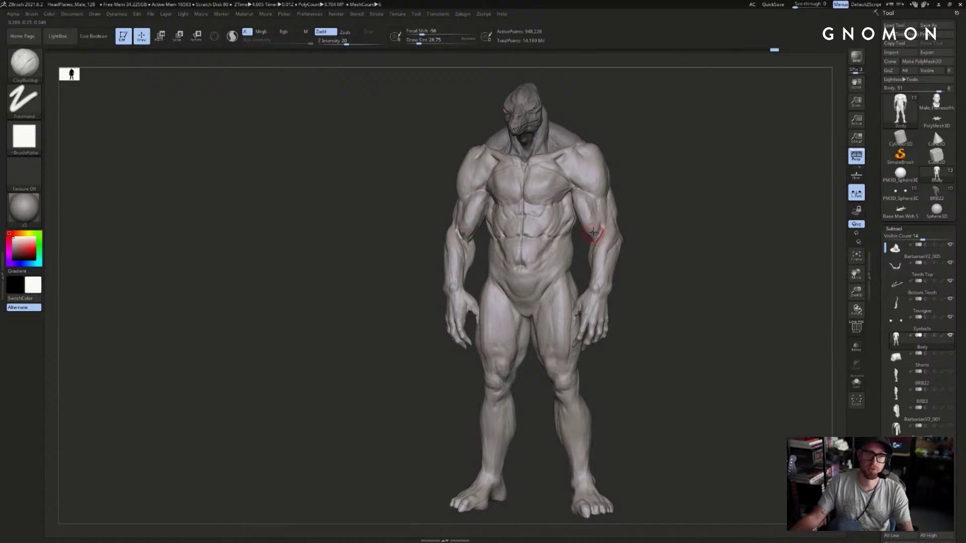
left_click_drag(658, 179, 656, 211, "alt")
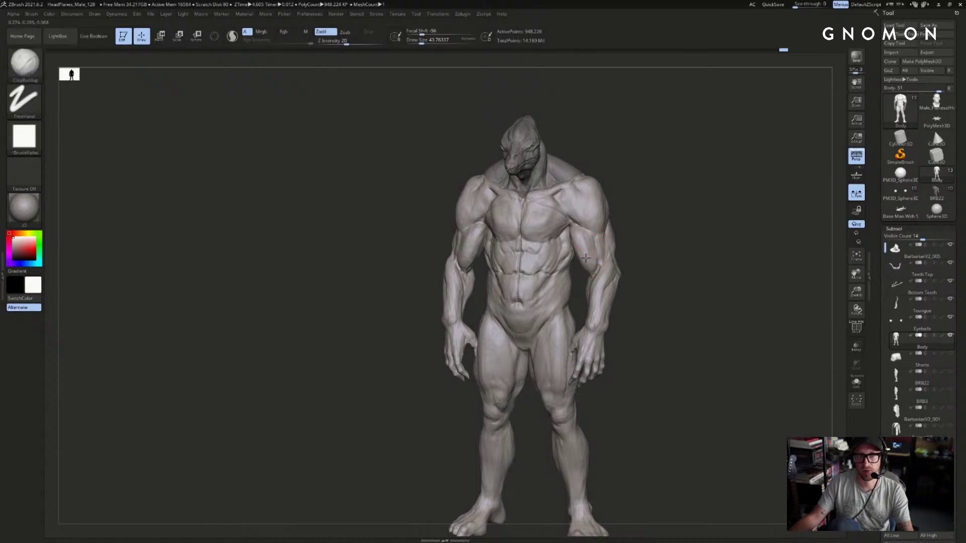
right_click_drag(640, 218, 575, 240)
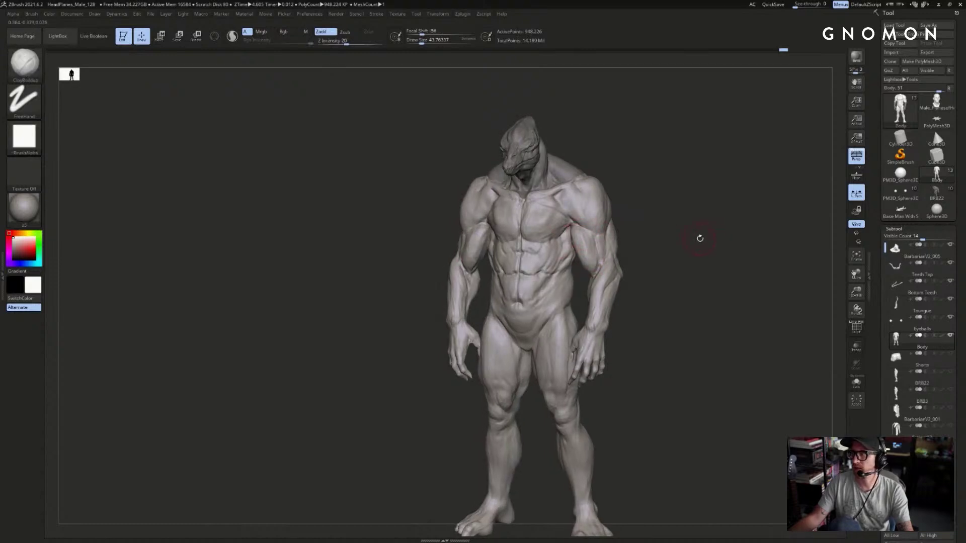
mouse_move(705, 239)
right_mouse_down()
mouse_move(612, 228)
mouse_move(610, 206)
mouse_move(593, 210)
right_mouse_up()
mouse_move(644, 188)
right_mouse_down()
mouse_move(601, 221)
mouse_move(606, 214)
right_mouse_up()
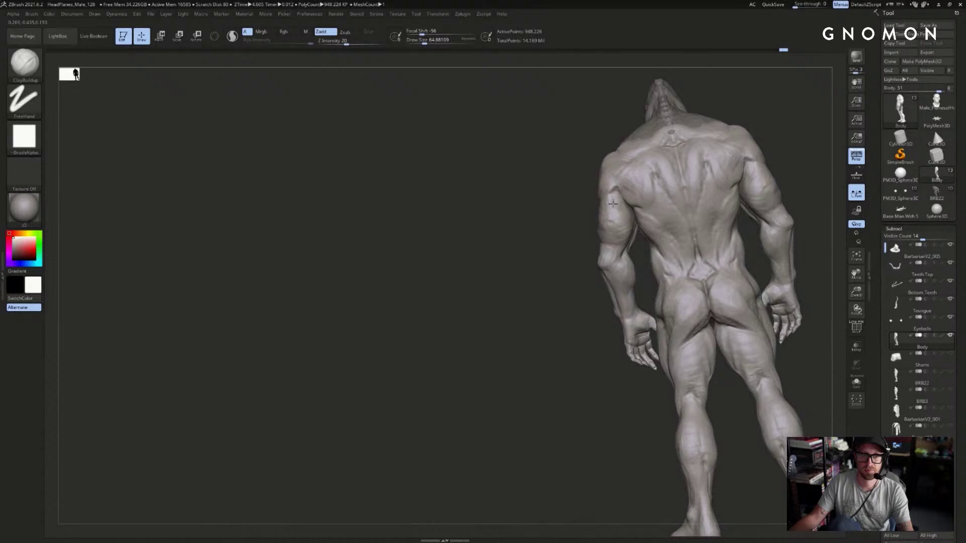
right_click_drag(624, 222, 495, 245)
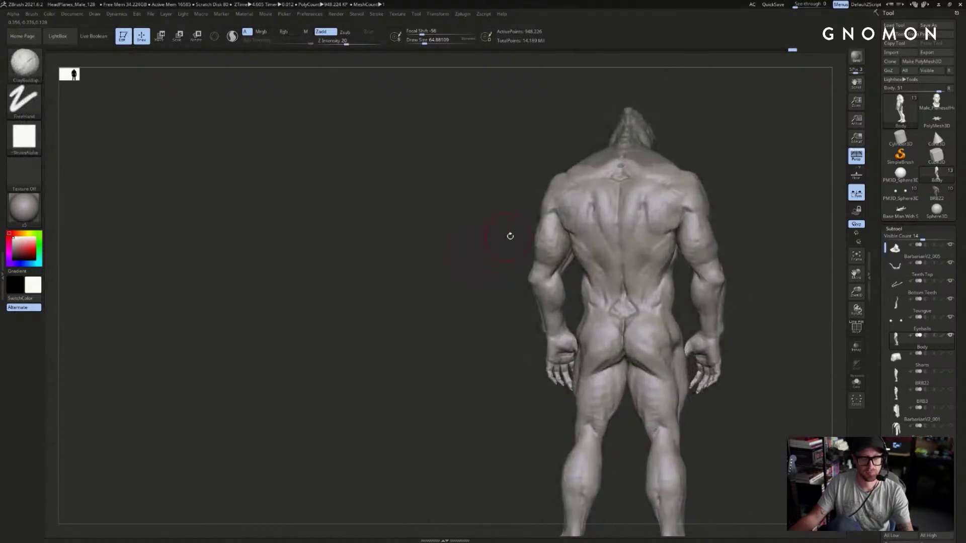
- Swell the back of the Body's upper arms with the Inflate brush
key("b")
key("i")
key("n")
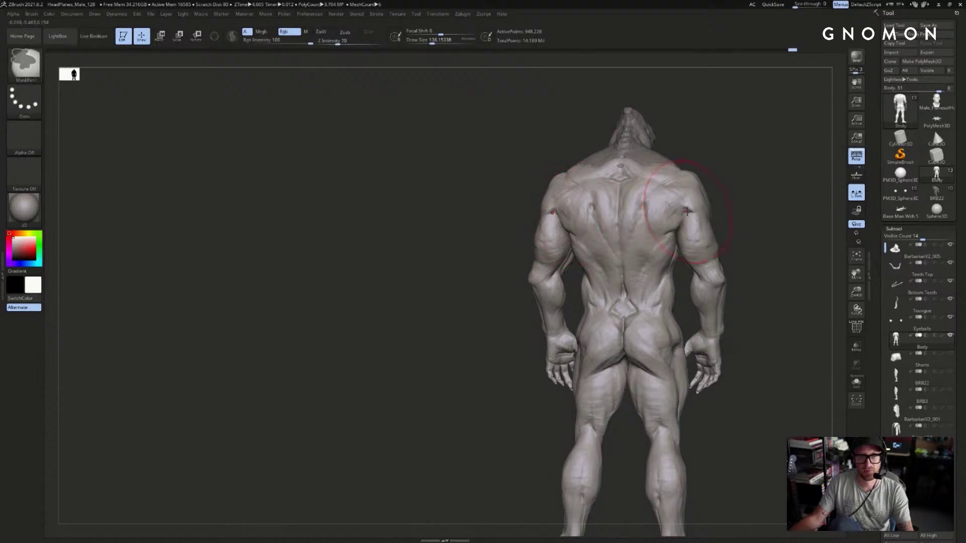
right_click_drag(683, 207, 563, 221)
key("s")
left_click_drag(729, 198, 721, 198)
right_click_drag(720, 198, 544, 204)
- Adjust the contour of the upper arms with the Move brush at a draw size of about 94
key("b")
key("m")
key("v")
right_click_drag(656, 198, 699, 185)
key("s")
left_click_drag(699, 185, 702, 185)
left_click_drag(679, 193, 671, 202)
mouse_move(790, 200)
right_mouse_down()
mouse_move(809, 202)
mouse_move(696, 198)
mouse_move(698, 209)
right_mouse_up()
key("f")
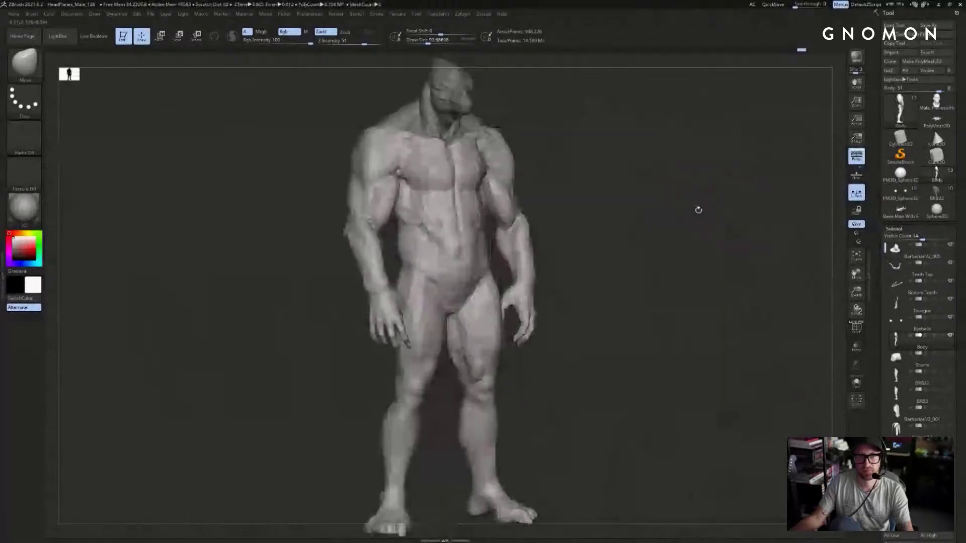
right_click_drag(758, 224, 776, 295, "shift")
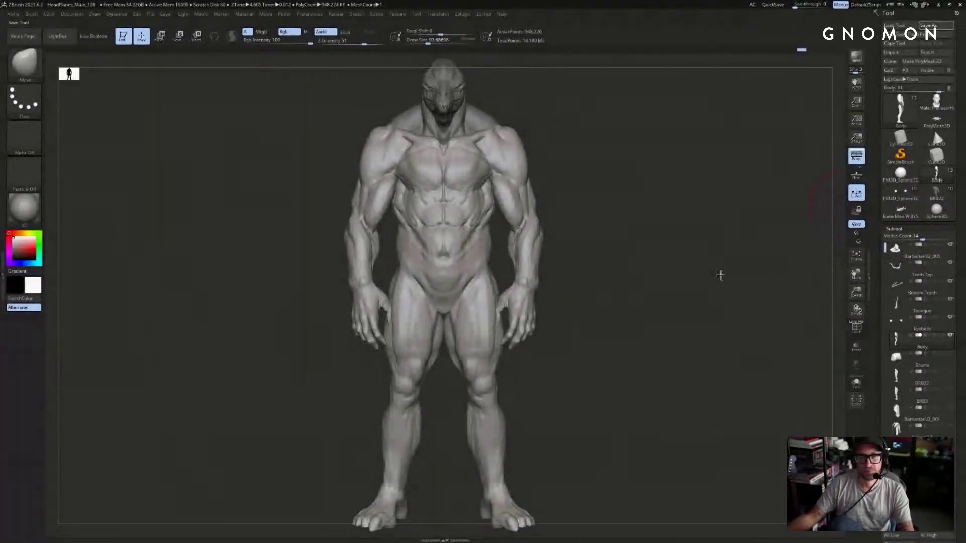
- Delete the Shorts subtool
left_click_drag(743, 280, 915, 369)
left_click(899, 360)
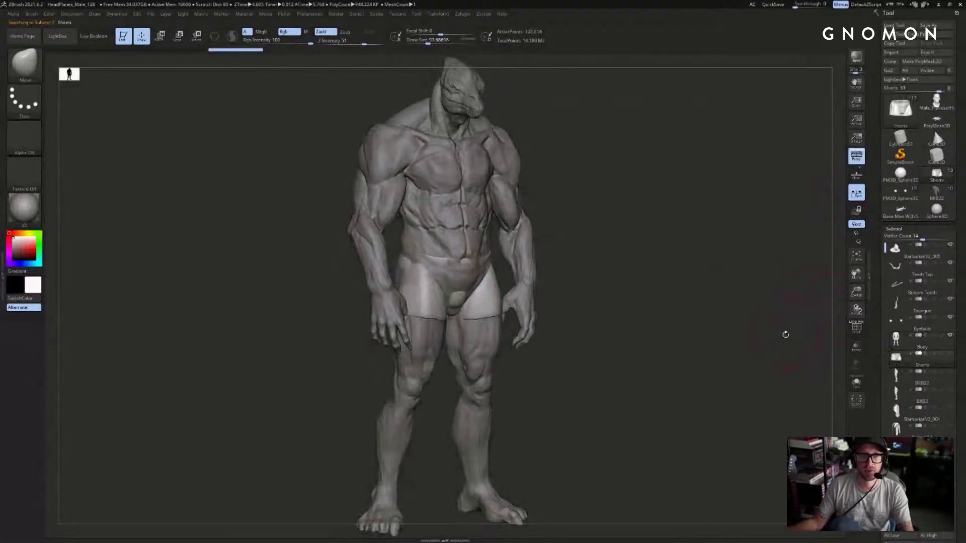
left_click_drag(958, 262, 958, 126)
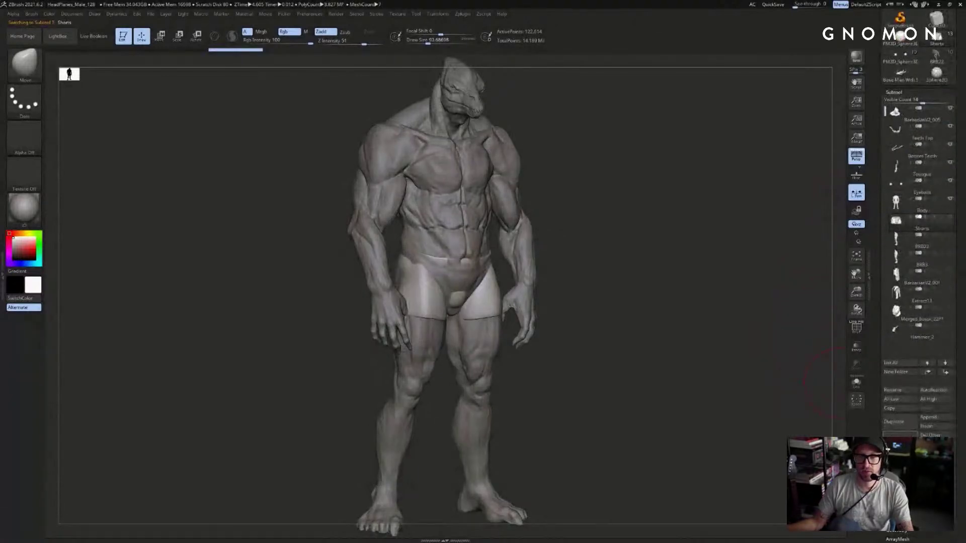
left_click(898, 441)
- Pull the upper part of the BRB22 suit towards the body with the Move brush at a draw size of about 239
mouse_move(718, 302)
left_mouse_down()
mouse_move(744, 316)
mouse_move(757, 338)
mouse_move(709, 332)
left_mouse_up()
key("s")
left_click_drag(475, 167, 548, 150)
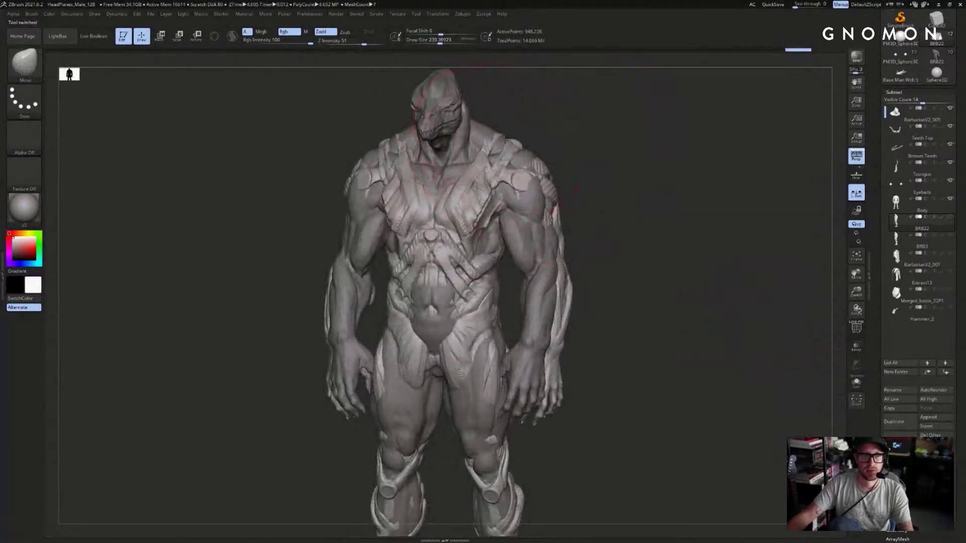
left_click_drag(513, 108, 524, 99)
- Isolate the neck and collar group of the BRB22 suit and restore the whole suit's visibility
key("alt+s")
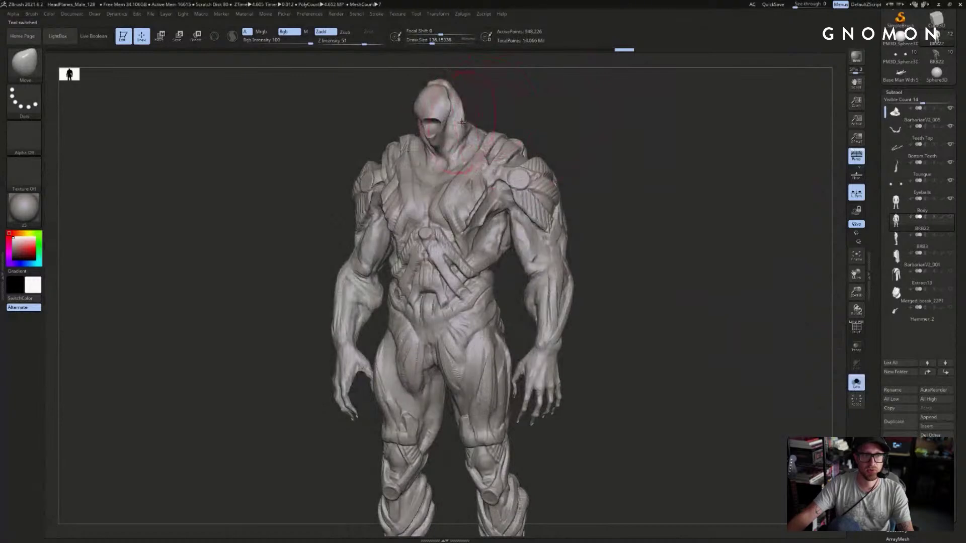
left_click(455, 120, "ctrl+shift")
left_click(487, 99, "ctrl+shift")
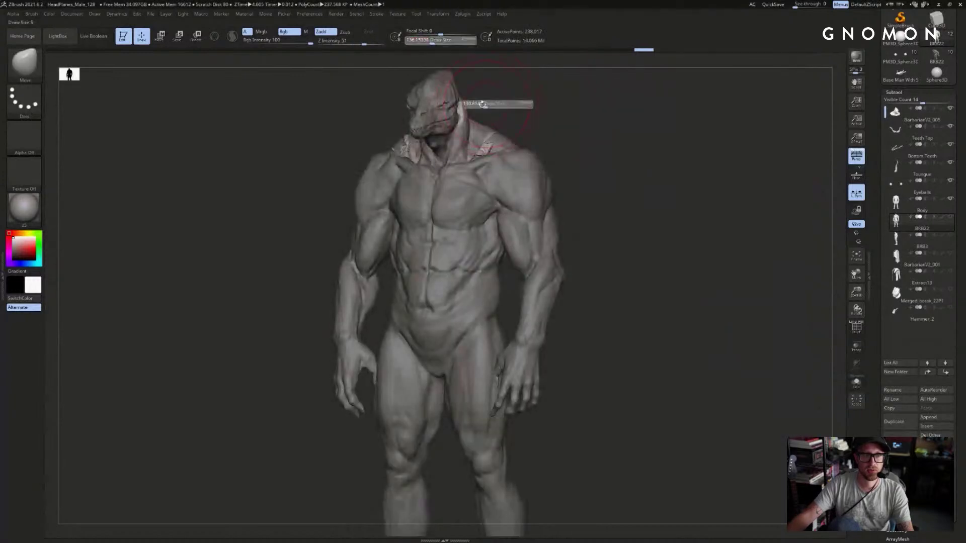
key("alt+s")
left_click_drag(544, 113, 557, 89, "ctrl+shift")
left_click(523, 117, "ctrl+shift")
key("alt+s")
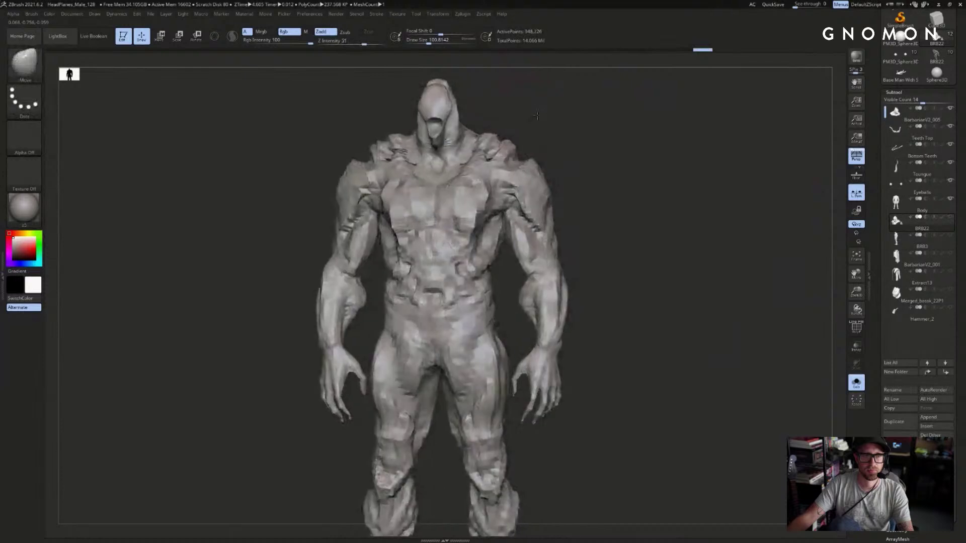
- Fit the shoulder pieces of the BRB22 suit over the body with the Move brush at a draw size of about 158
key("s")
left_click(375, 167)
mouse_move(301, 204)
left_mouse_down()
mouse_move(319, 205)
mouse_move(340, 170)
mouse_move(309, 205)
left_mouse_up()
- Isolate the arm groups of the BRB22 suit, mask both arms and show the whole suit again
key("alt+s")
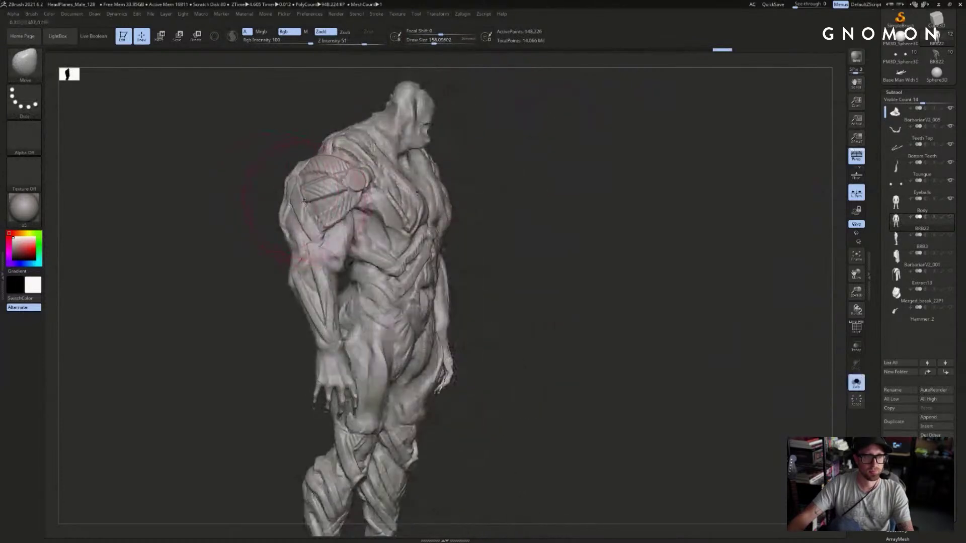
left_click_drag(532, 166, 408, 171)
left_click(314, 206, "ctrl+shift")
left_click_drag(267, 171, 251, 205, "ctrl+shift")
left_click(289, 294, "ctrl+shift")
left_click_drag(267, 241, 242, 279, "ctrl+shift")
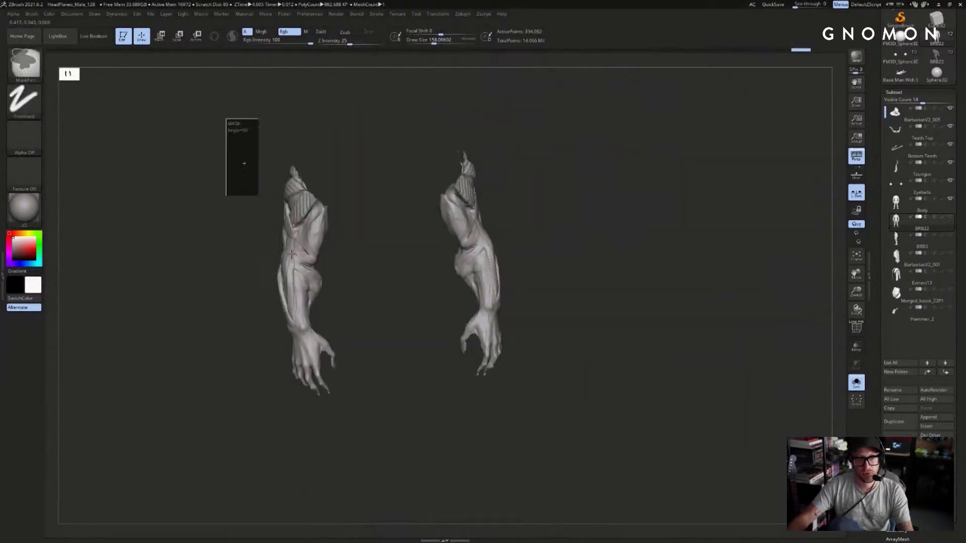
left_click(621, 201, "ctrl+shift")
- Lower the suit's subdivision level, soften the mask edge at the shoulders and invert the mask to free the arms
key("shift+d")
key("shift+d")
key("shift+d")
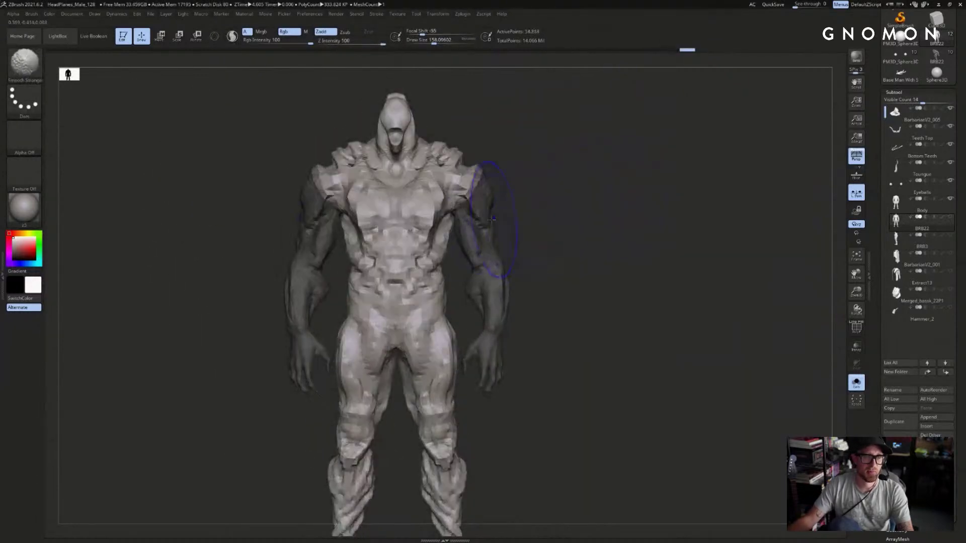
left_click(489, 225, "ctrl")
left_click(546, 216, "ctrl")
left_click(492, 225, "ctrl")
left_click(519, 216, "ctrl")
left_click_drag(585, 206, 512, 203)
left_click(576, 211, "ctrl")
- Rotate and move the suit's unmasked arms from the shoulders with the Transpose tools to match the body's arms
key("r")
mouse_move(488, 172)
left_mouse_down()
mouse_move(532, 189)
mouse_move(593, 250)
mouse_move(579, 256)
mouse_move(640, 198)
left_mouse_up()
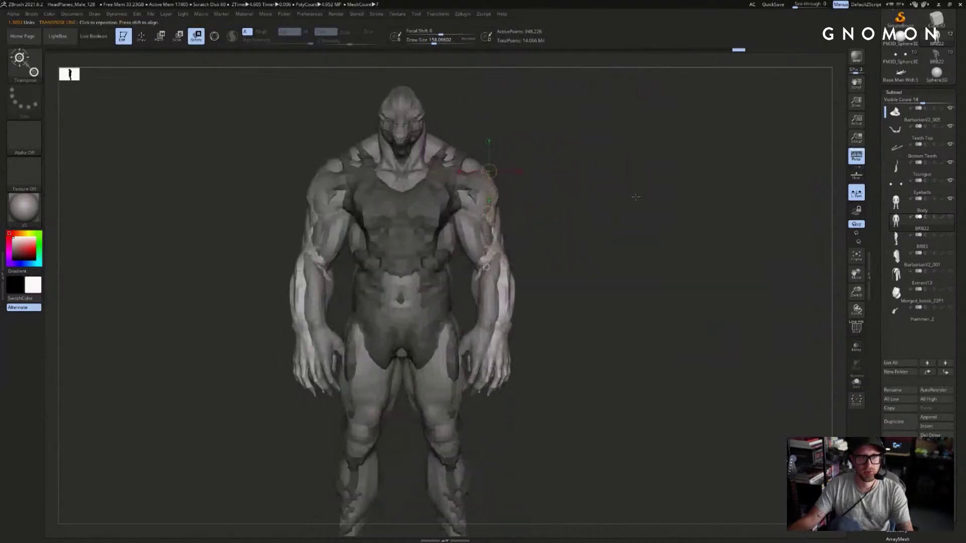
left_click_drag(523, 356, 518, 359)
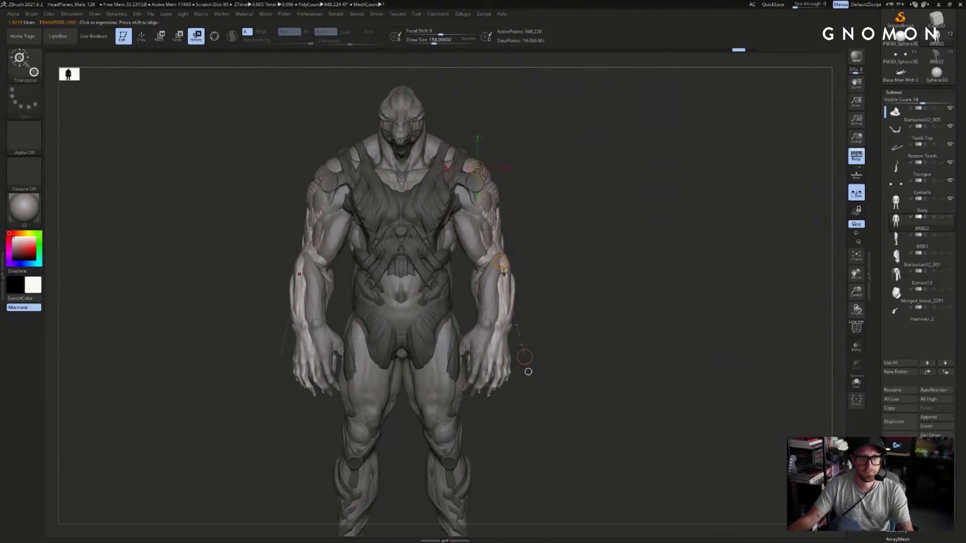
left_click_drag(471, 186, 471, 66, "shift")
left_click_drag(470, 125, 475, 145)
key("w")
mouse_move(482, 179)
left_mouse_down()
mouse_move(578, 263)
mouse_move(522, 464)
mouse_move(506, 460)
left_mouse_up()
left_click_drag(618, 417, 490, 400)
- Fit the suit's forearms and elbows around the body's arms with the Move brush at draw sizes of about 128 and 101
key("q")
mouse_move(612, 297)
left_mouse_down()
mouse_move(405, 308)
mouse_move(497, 278)
left_mouse_up()
key("bracketleft")
key("ctrl+z")
left_click_drag(383, 297, 472, 289)
left_click_drag(408, 296, 468, 274)
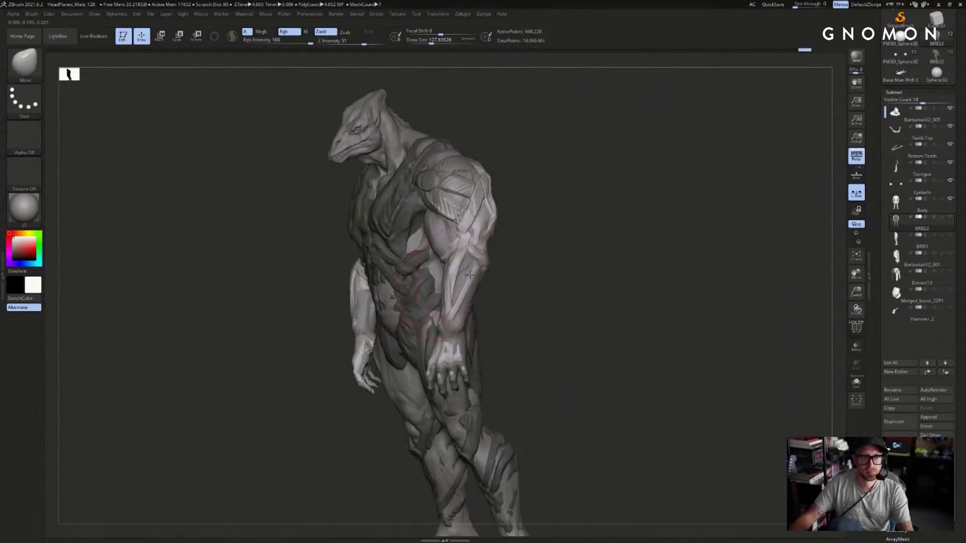
right_click_drag(470, 275, 549, 281)
key("s")
left_click_drag(481, 275, 433, 277)
key("s")
mouse_move(495, 309)
left_mouse_down()
mouse_move(457, 322)
mouse_move(440, 360)
mouse_move(426, 356)
left_mouse_up()
left_click_drag(511, 311, 519, 316)
- Compare the adjusted suit with the version in the other BRB22 tool, showing its suit subtool, and return to the working tool
left_click(900, 55)
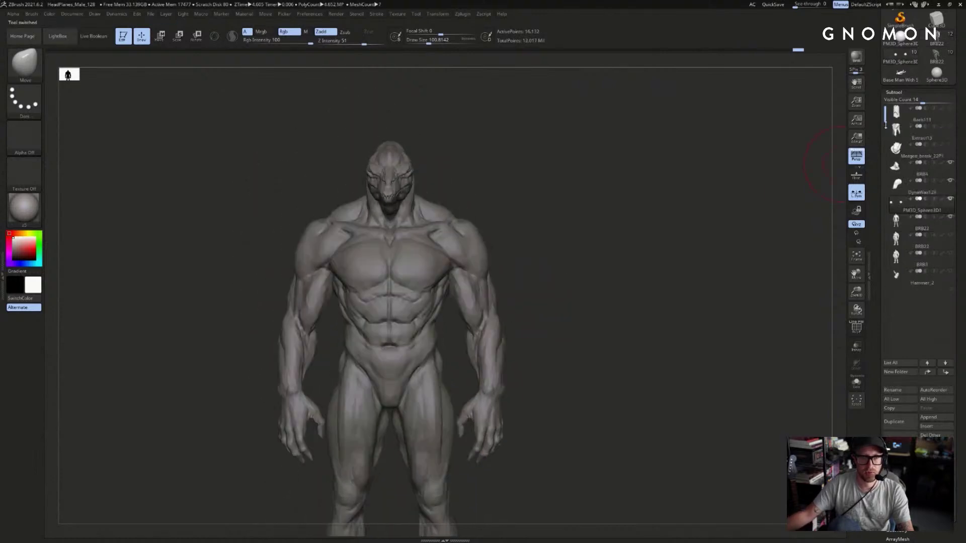
left_click(949, 235)
mouse_move(740, 245)
left_mouse_down("alt")
mouse_move(786, 233)
mouse_move(769, 216)
mouse_move(825, 151)
left_mouse_up("alt")
left_click(905, 240)
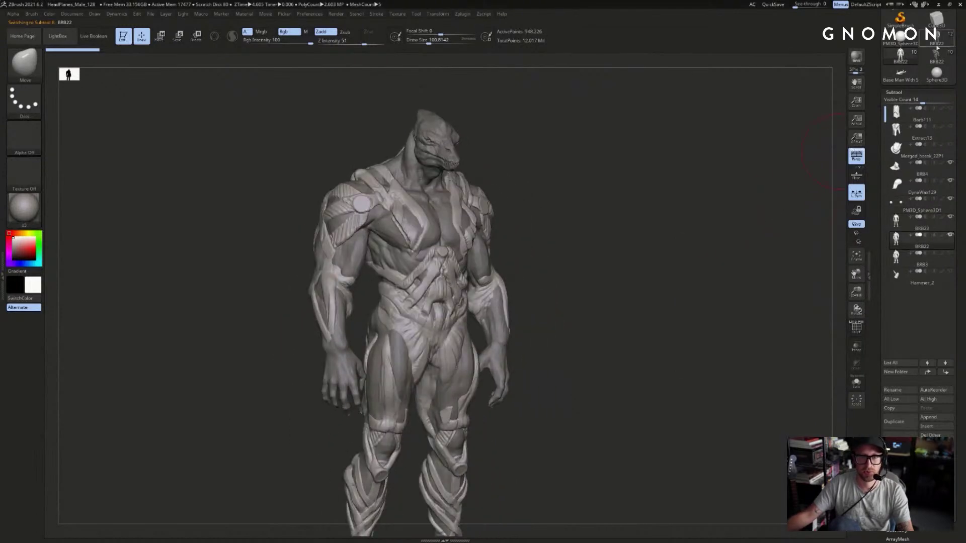
left_click(936, 49)
left_click_drag(786, 112, 821, 122)
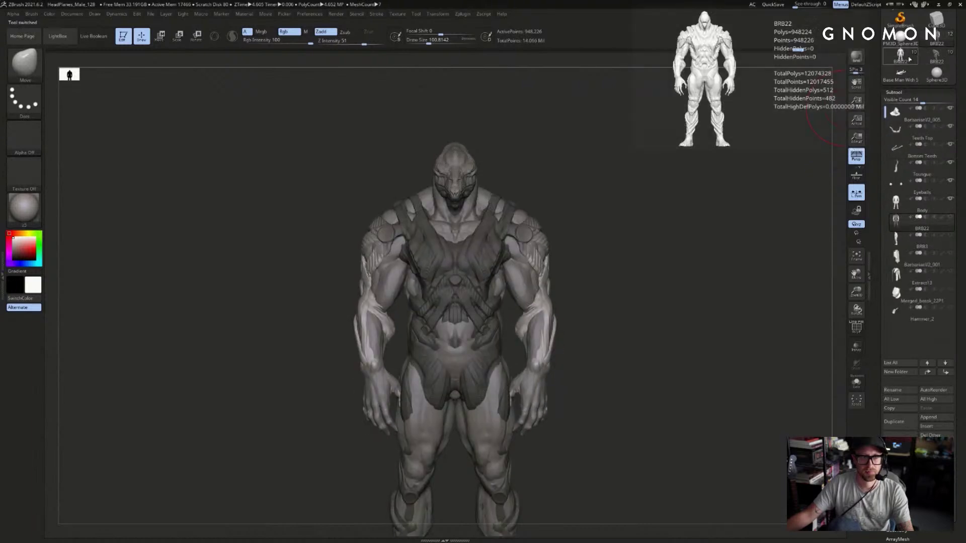
left_click(912, 59)
mouse_move(777, 111)
left_mouse_down("alt")
mouse_move(782, 166)
mouse_move(642, 276)
left_mouse_up("alt")
left_click(936, 39)
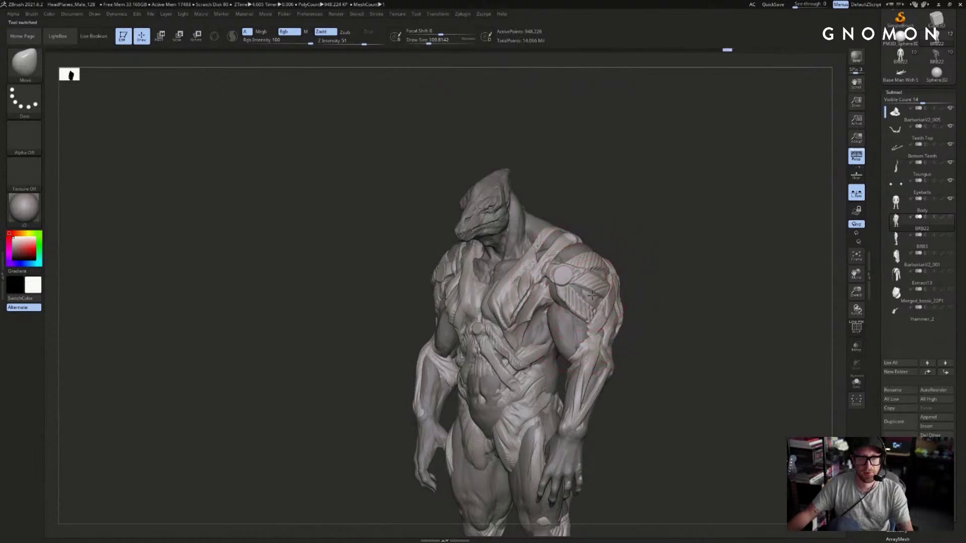
- Reshape the suit's shoulders and upper arms from the side and back with the Move brush at a draw size of about 188
right_click_drag(623, 292, 607, 302)
mouse_move(671, 284)
left_mouse_down()
mouse_move(625, 303)
mouse_move(657, 315)
mouse_move(646, 328)
left_mouse_up()
key("s")
key("s")
key("s")
key("s")
left_click_drag(646, 315, 652, 315)
left_click_drag(653, 316, 646, 327)
key("s")
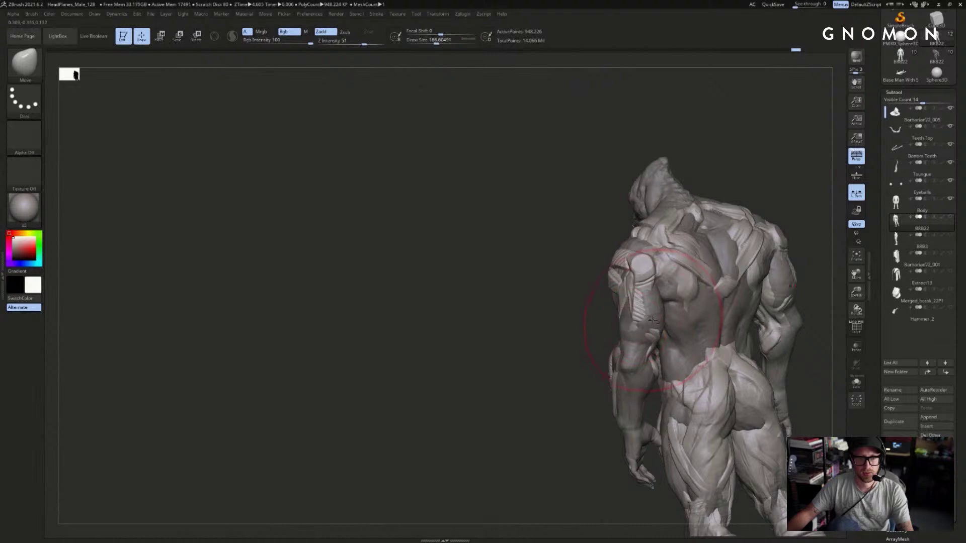
- Refine the suit's upper arm and elbow contours with the Move brush at draw sizes of about 74 and 65
right_click_drag(569, 324, 685, 331)
key("s")
key("s")
left_click_drag(685, 331, 676, 332)
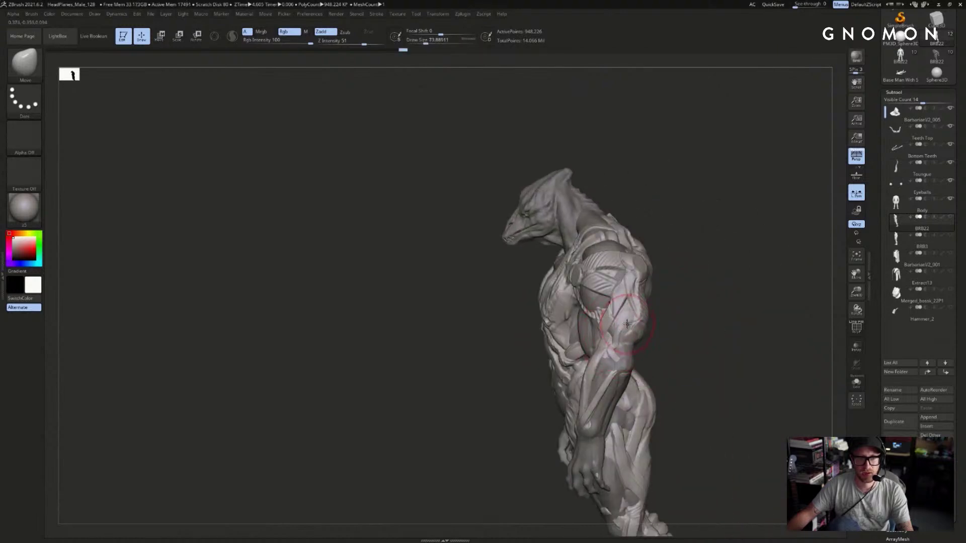
right_click_drag(673, 313, 811, 180)
left_click_drag(707, 274, 645, 287)
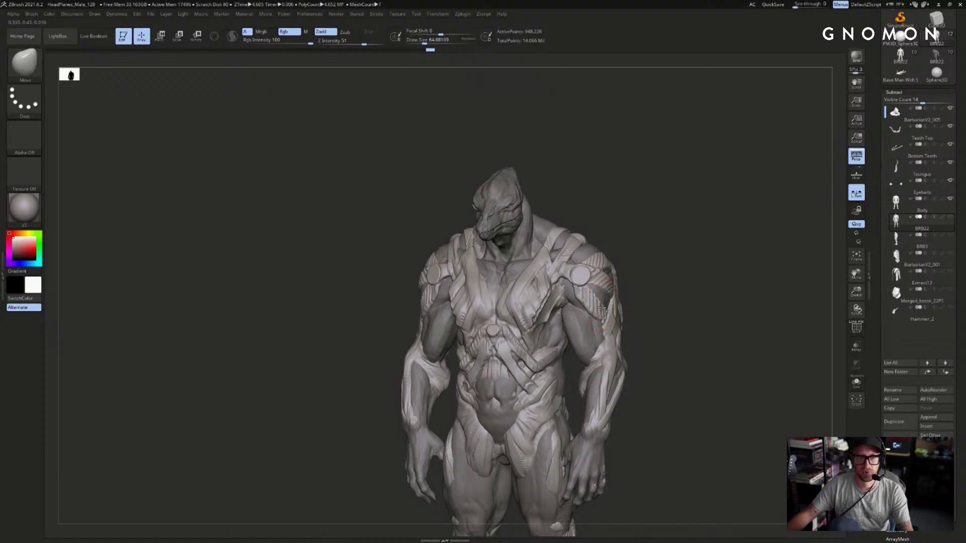
- Check the suit's front proportions against the version in the other BRB22 tool
mouse_move(729, 272)
left_mouse_down()
mouse_move(819, 272)
mouse_move(791, 245)
mouse_move(820, 198)
left_mouse_up()
left_click(903, 62)
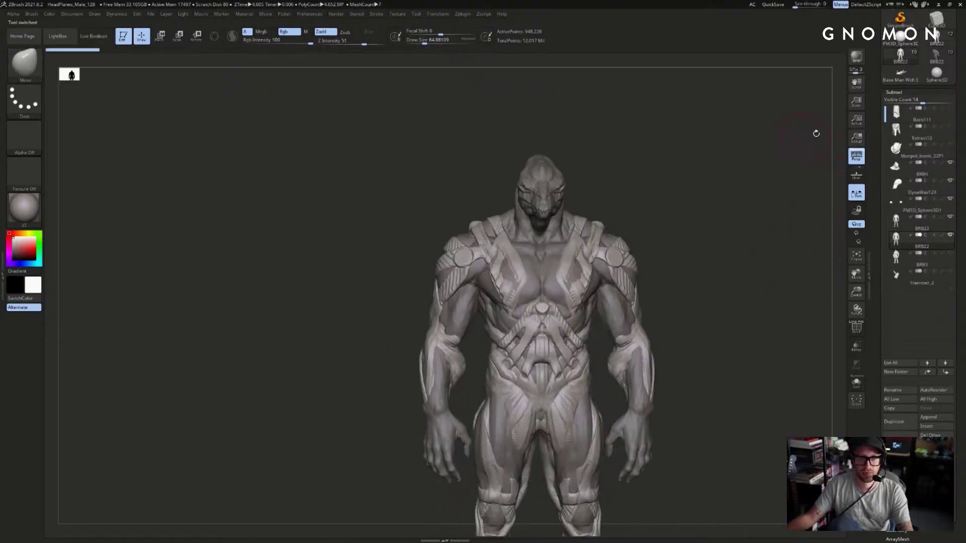
left_click(936, 38)
- Fit the suit's chest and torso pieces over the body with the Move brush at draw sizes between about 163 and 260
key("s")
left_click_drag(604, 264, 604, 275)
key("s")
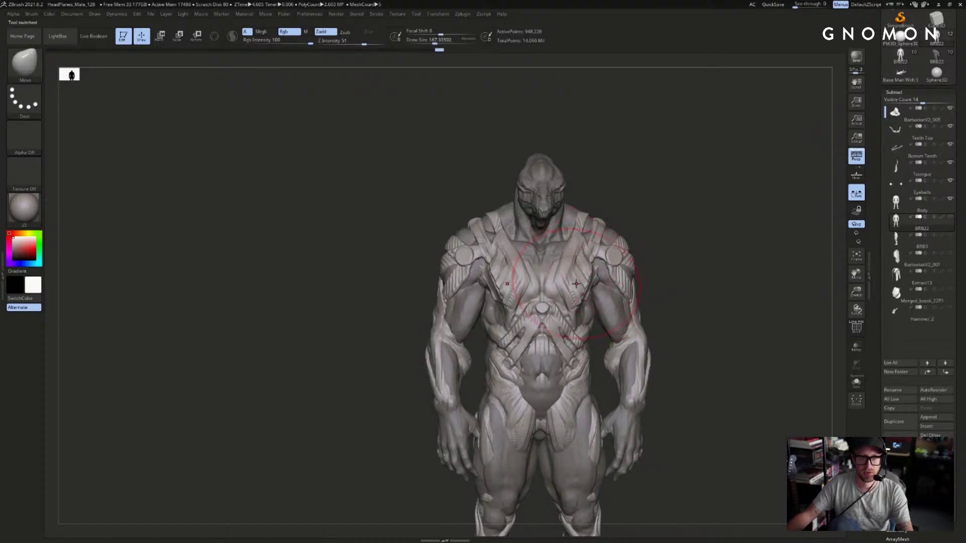
mouse_move(566, 288)
right_mouse_down()
mouse_move(602, 270)
mouse_move(552, 299)
right_mouse_up()
left_click_drag(560, 301, 552, 301)
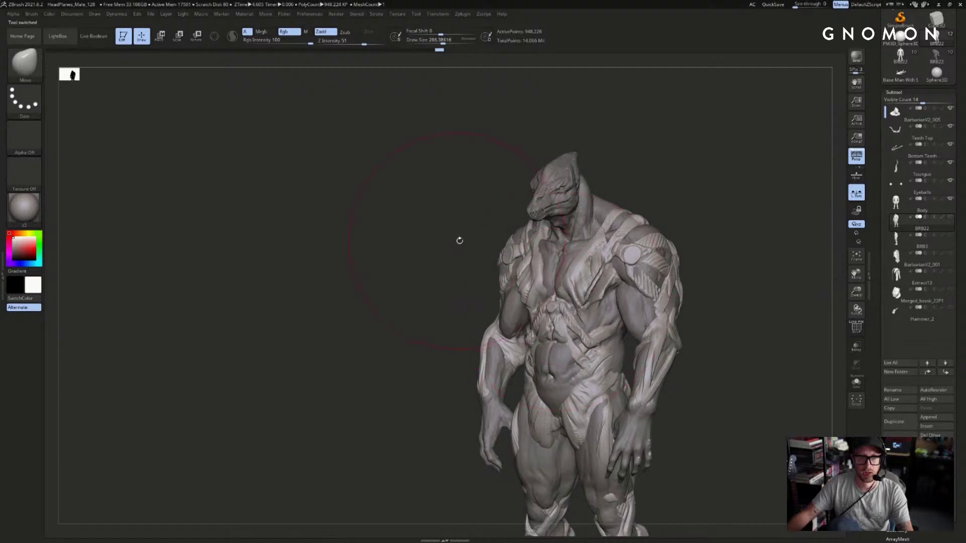
left_click_drag(457, 241, 509, 254)
key("s")
right_click_drag(514, 287, 506, 289)
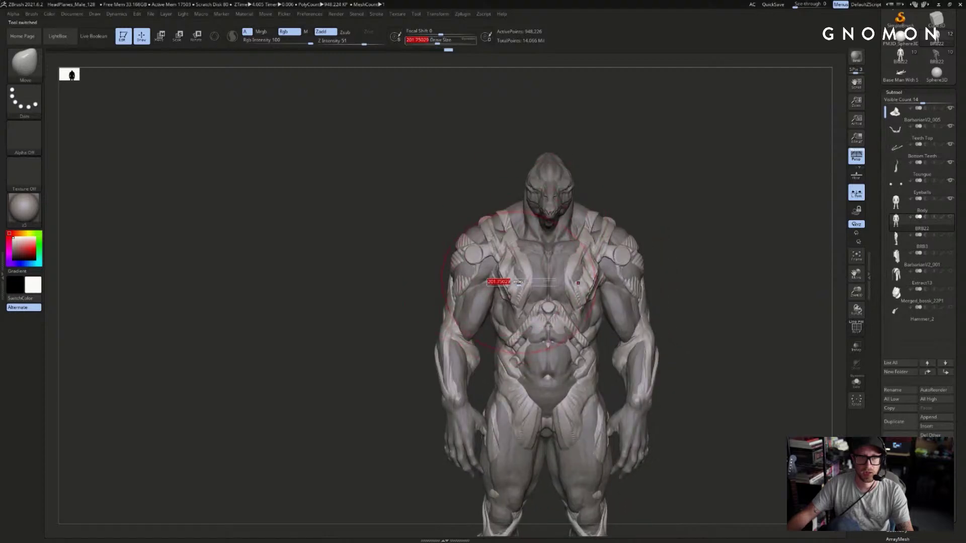
right_click_drag(635, 226, 518, 265)
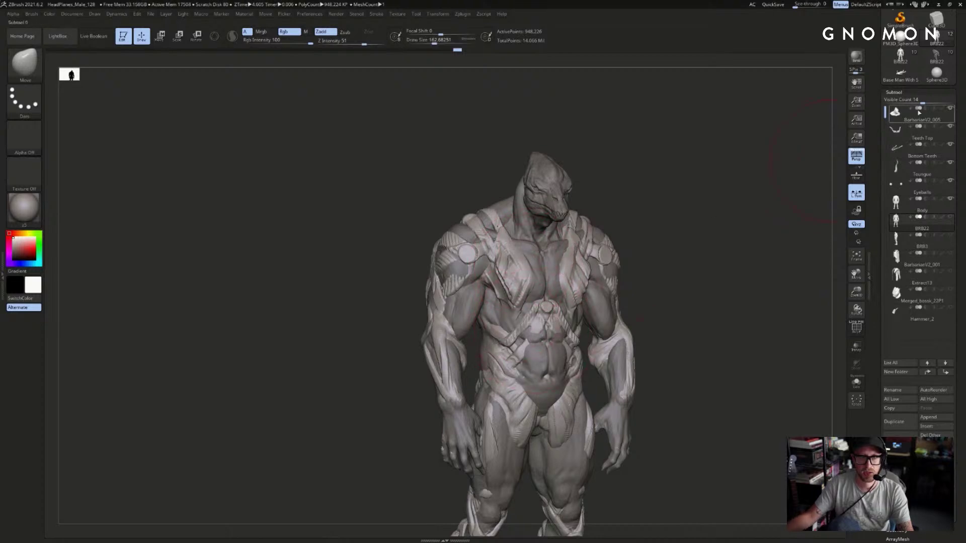
- Refine the suit's shoulder and chest edges with the Move brush at a draw size of about 62
left_click(937, 56)
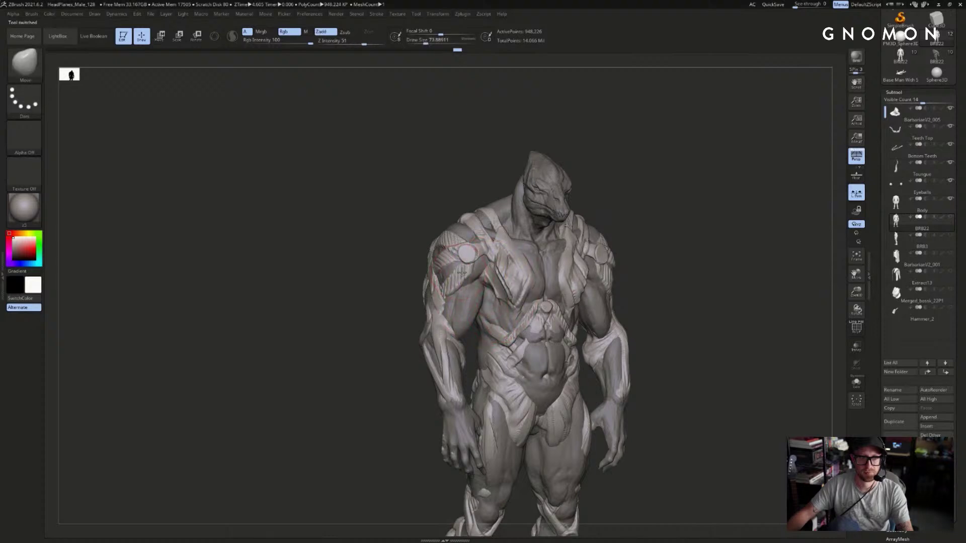
key("bracketleft")
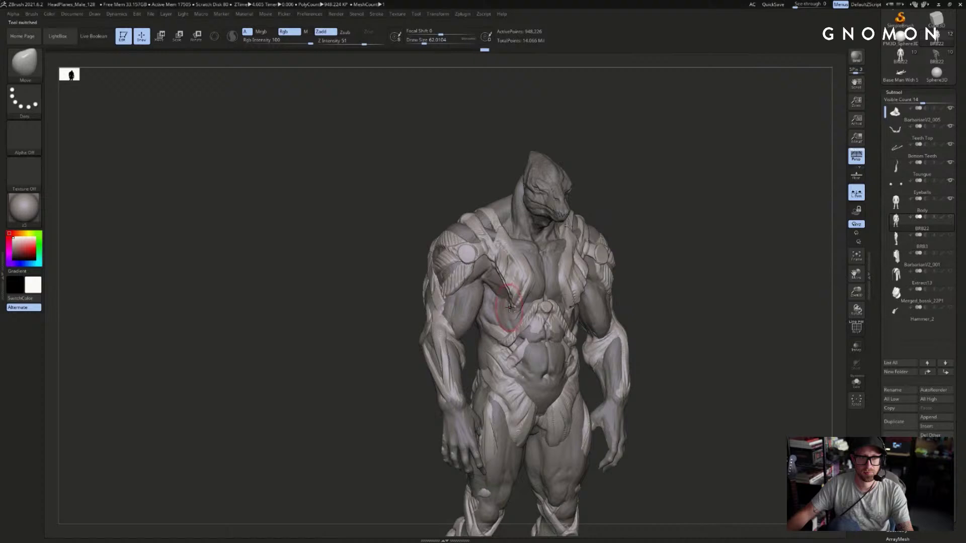
mouse_move(724, 215)
left_mouse_down()
mouse_move(798, 222)
mouse_move(735, 226)
left_mouse_up()
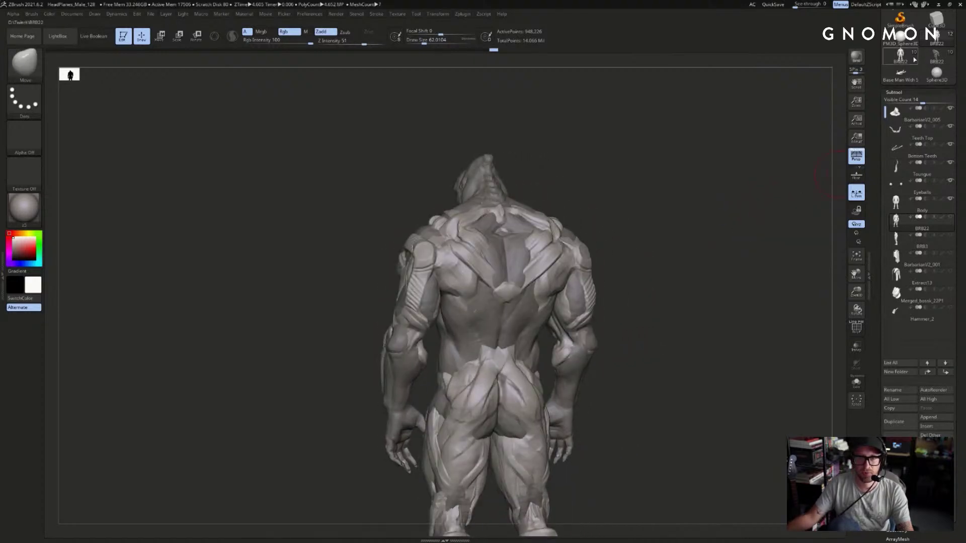
- Fit the suit's crossed straps over the middle back with the Move brush at draw sizes of about 108 and 77
left_click(912, 58)
key("bracketright")
key("bracketright")
left_click_drag(447, 269, 463, 282, "alt")
key("ctrl+z")
key("bracketleft")
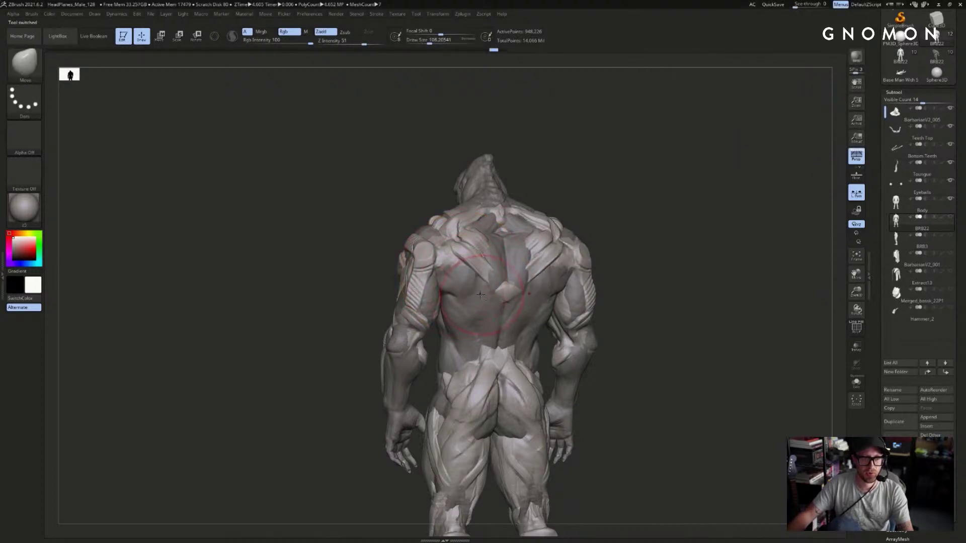
left_click(915, 52)
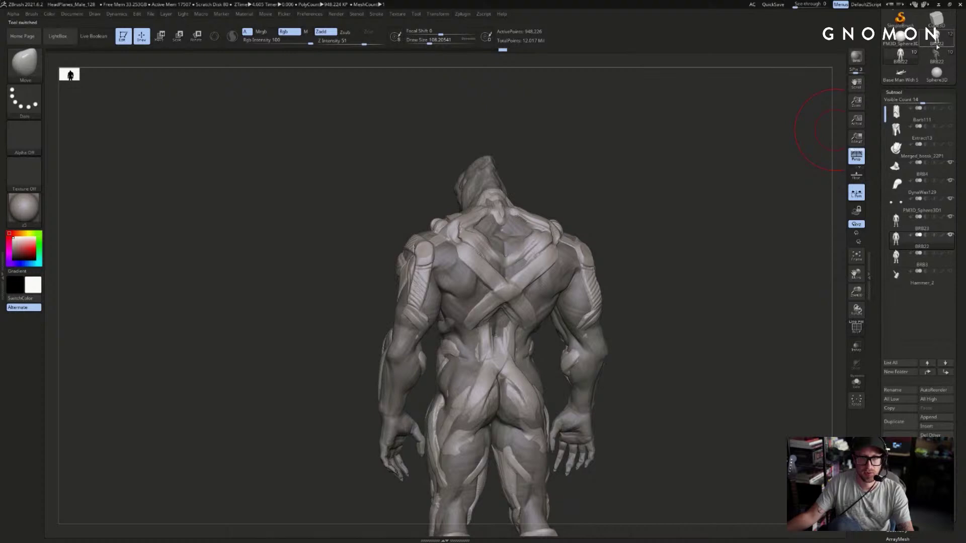
left_click(936, 46)
key("bracketleft")
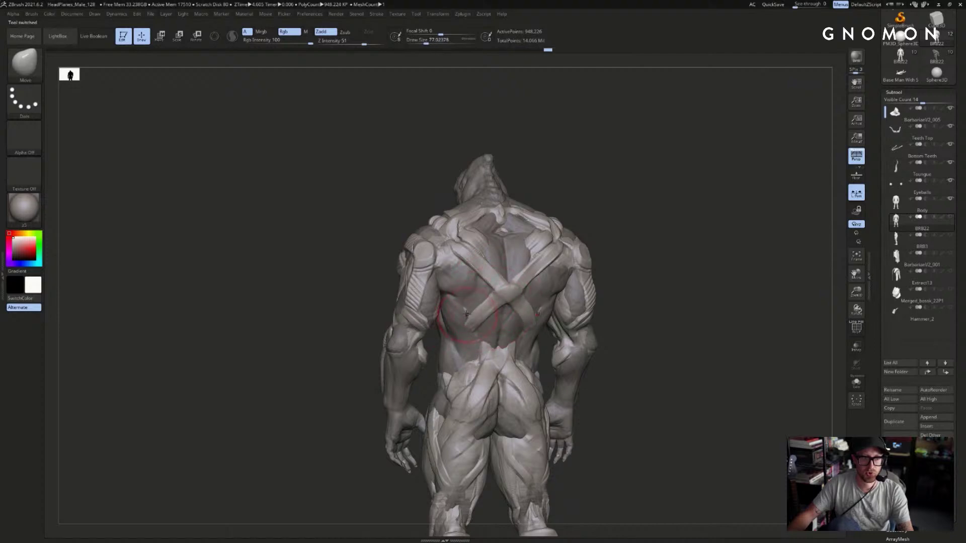
- Refine the suit's strap edges across the upper back with the Move brush at a draw size of about 97
left_click_drag(785, 161, 670, 190)
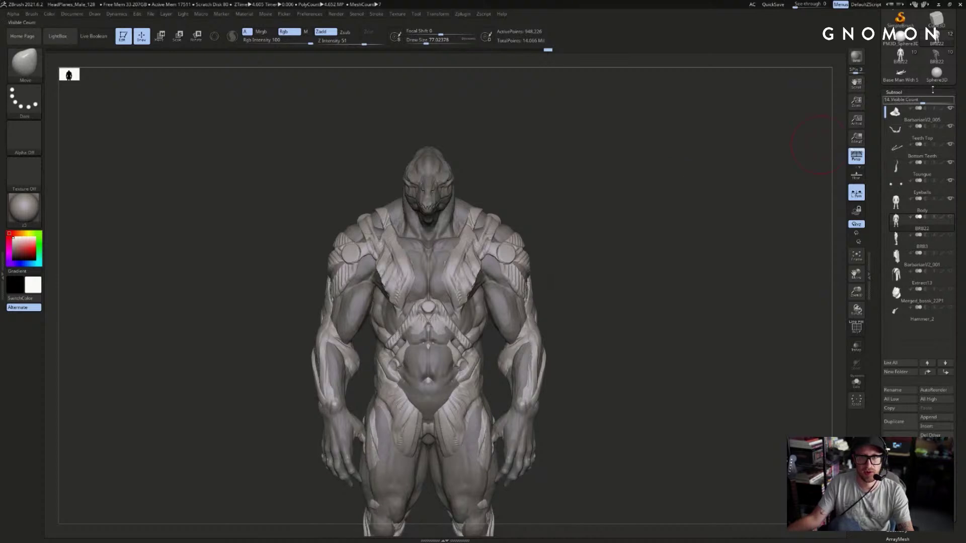
left_click_drag(820, 145, 760, 166)
left_click_drag(821, 130, 685, 164)
key("s")
left_click_drag(517, 254, 523, 254)
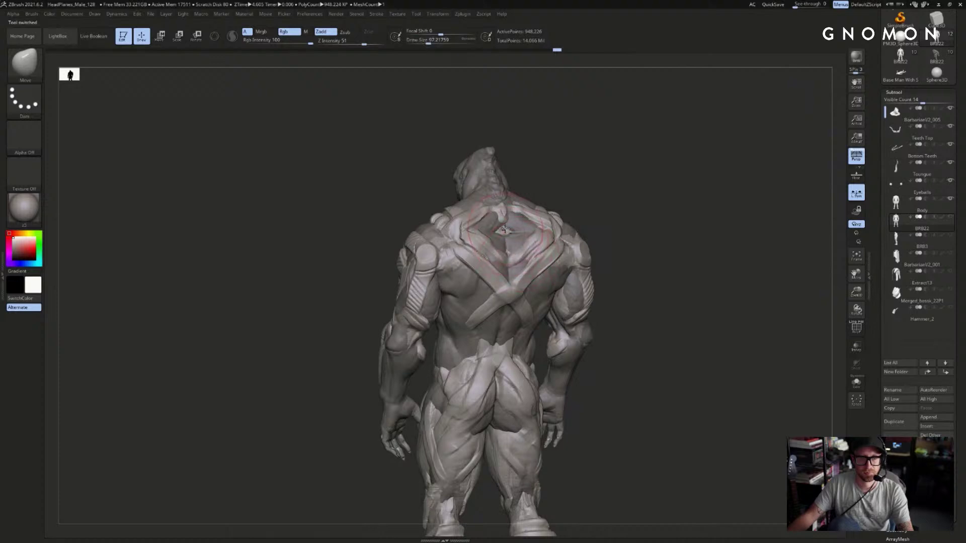
- Compare the suit's front and abdomen with the version in the other BRB22 tool
left_click_drag(681, 211, 712, 240)
left_click(891, 64)
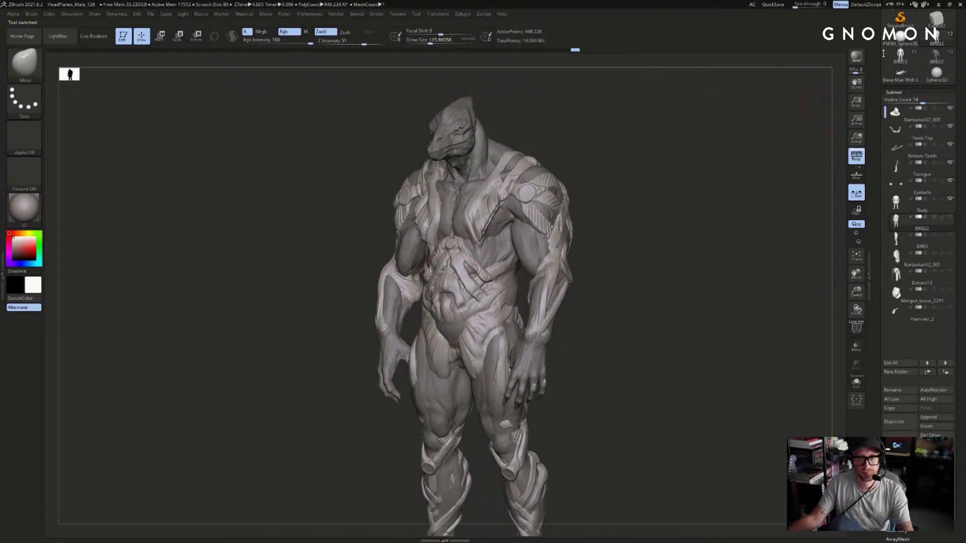
left_click(938, 41)
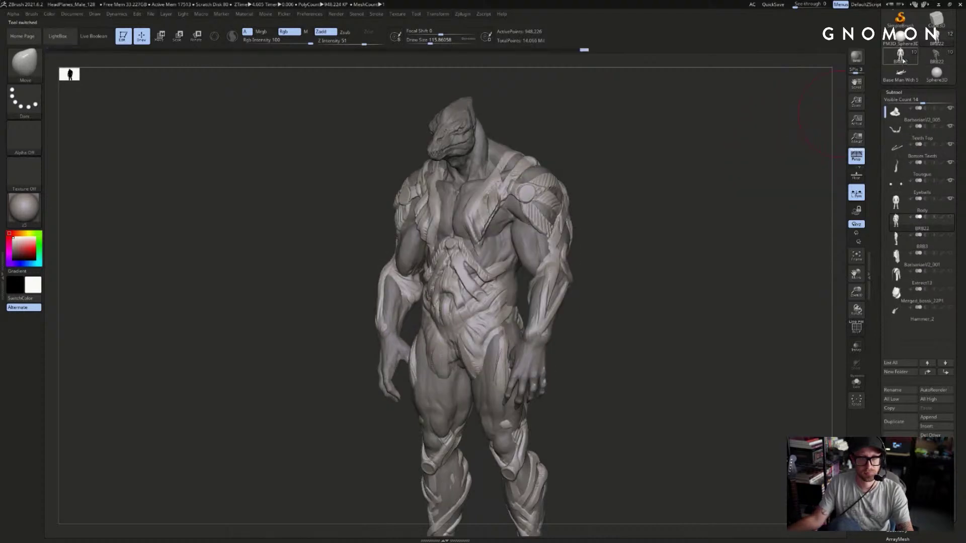
left_click(903, 61)
left_click_drag(759, 181, 789, 198, "alt")
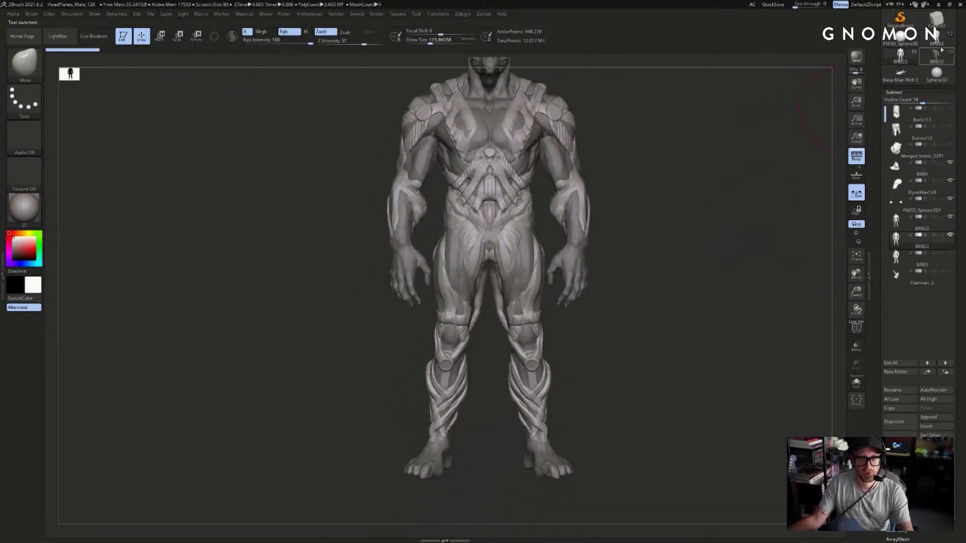
- Place a snapshot of the posed, coloured character beside the working figure as a reference, and return to the working BRB22 tool
left_click(939, 52)
left_click_drag(513, 387, 550, 386)
key("s")
mouse_move(486, 394)
left_mouse_down()
mouse_move(686, 309)
mouse_move(694, 345)
mouse_move(615, 417)
mouse_move(574, 409)
mouse_move(563, 420)
mouse_move(679, 309)
mouse_move(709, 310)
mouse_move(716, 293)
mouse_move(614, 313)
left_mouse_up()
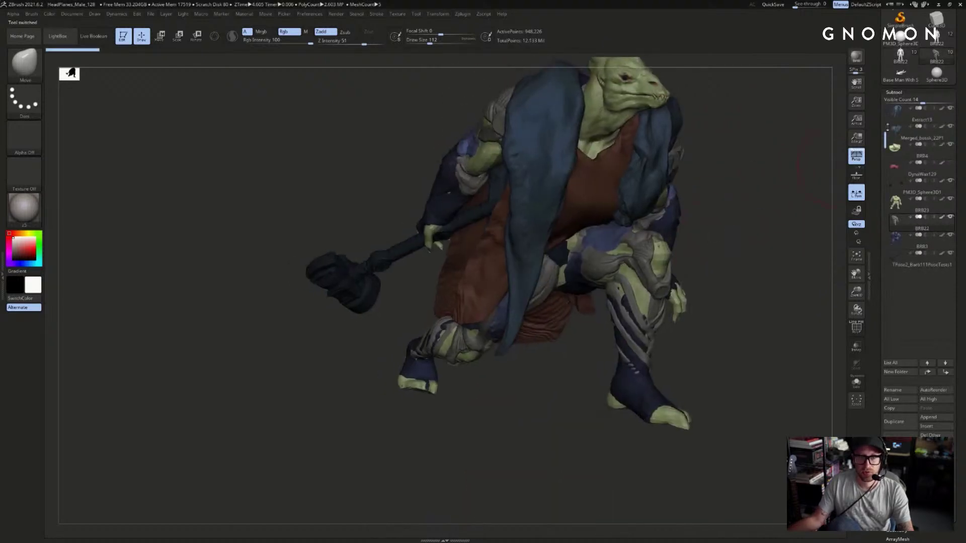
mouse_move(714, 240)
left_mouse_down()
mouse_move(674, 201)
mouse_move(694, 224)
mouse_move(673, 213)
mouse_move(758, 164)
mouse_move(795, 164)
mouse_move(654, 182)
mouse_move(696, 176)
mouse_move(688, 199)
mouse_move(677, 196)
mouse_move(819, 181)
mouse_move(485, 196)
left_mouse_up()
key("shift+s")
left_click(936, 38)
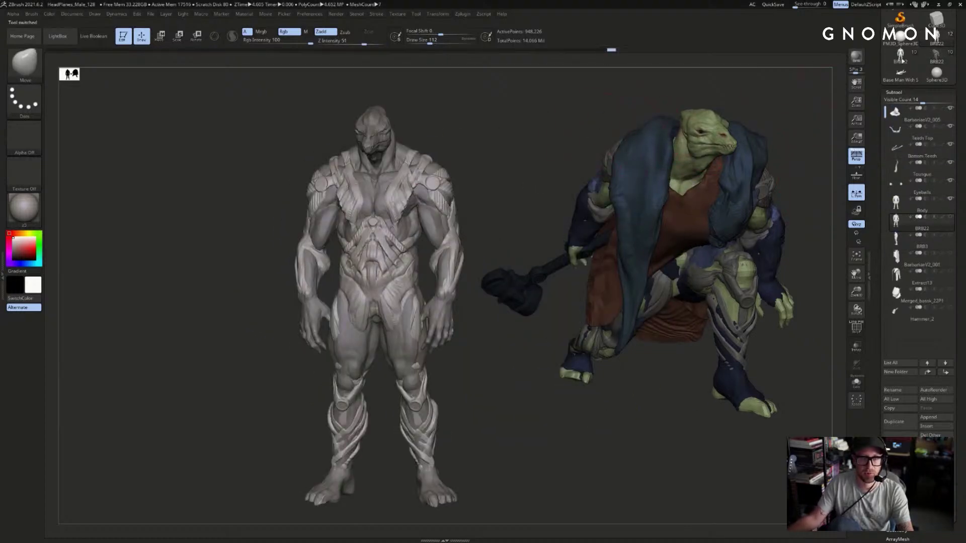
- Fit the suit's knee and lower thigh pieces over the legs with the Move brush at draw sizes of about 97 and 101
left_click_drag(573, 302, 471, 276)
left_click_drag(405, 276, 455, 304)
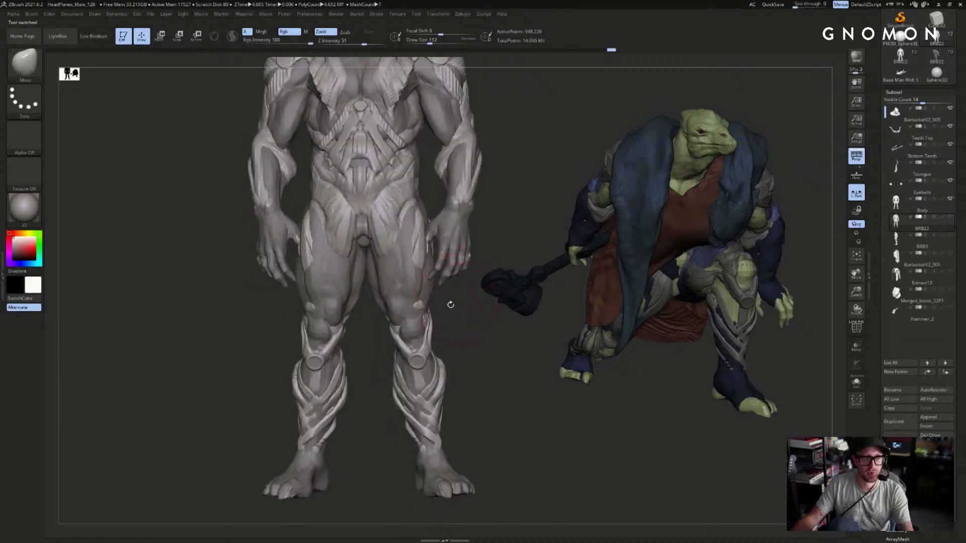
left_click_drag(815, 81, 745, 126, "alt")
left_click(900, 56)
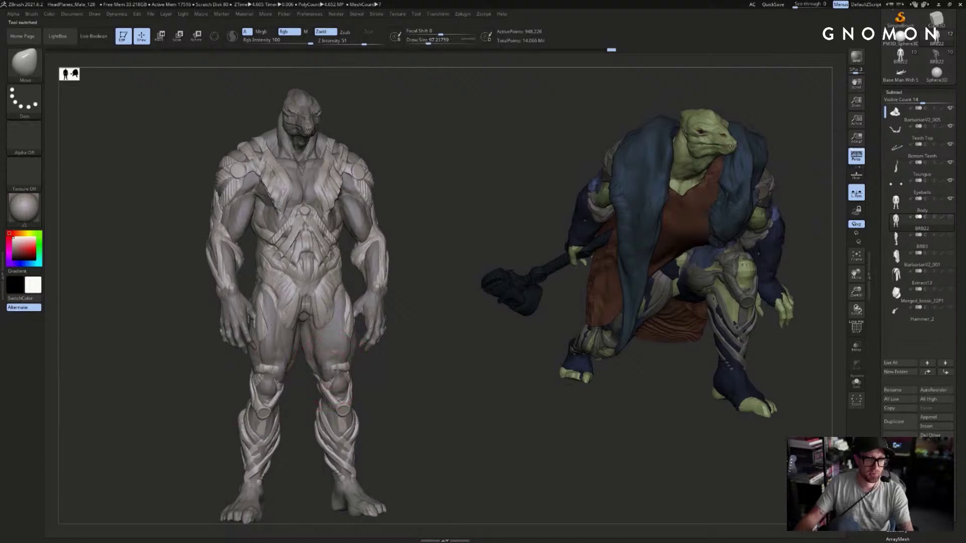
key("s")
left_click_drag(345, 390, 341, 389)
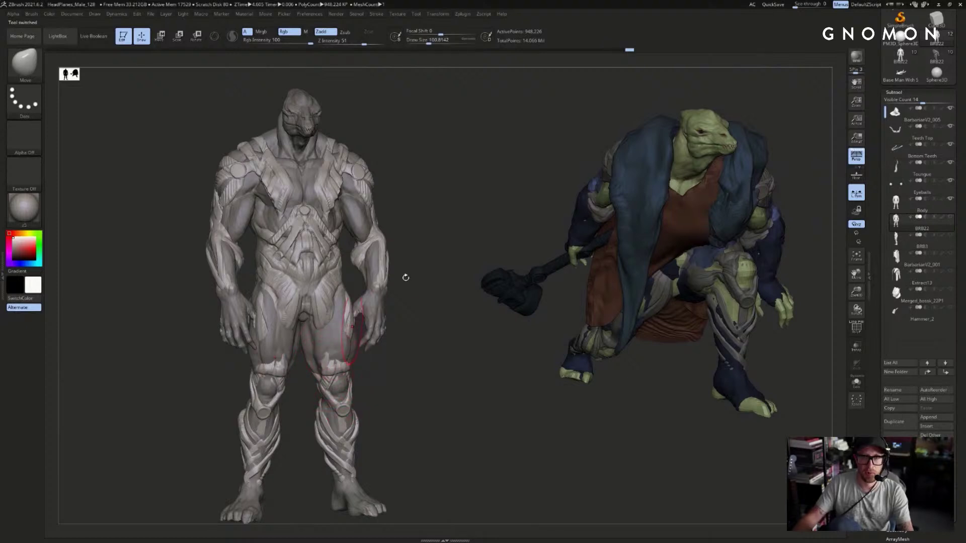
- Refine the suit's thigh and hip contours with the Move brush at draw sizes of about 89 and 62, checking against the other version
left_click(913, 55)
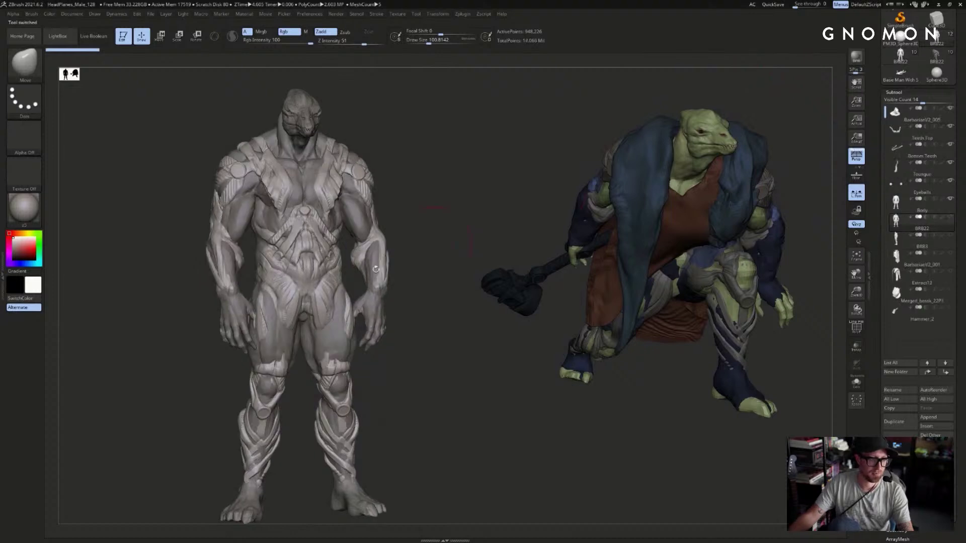
left_click_drag(270, 351, 271, 349, "shift")
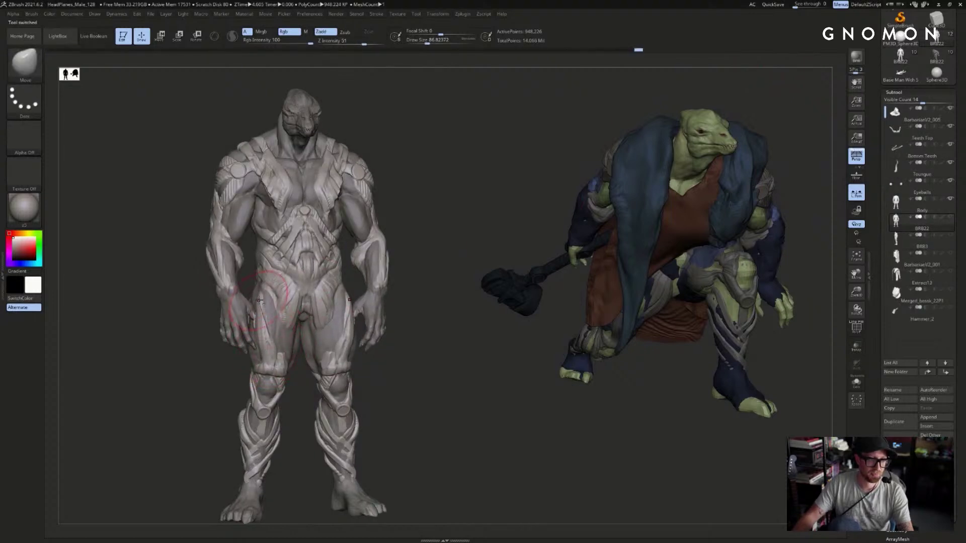
key("bracketleft")
key("bracketleft")
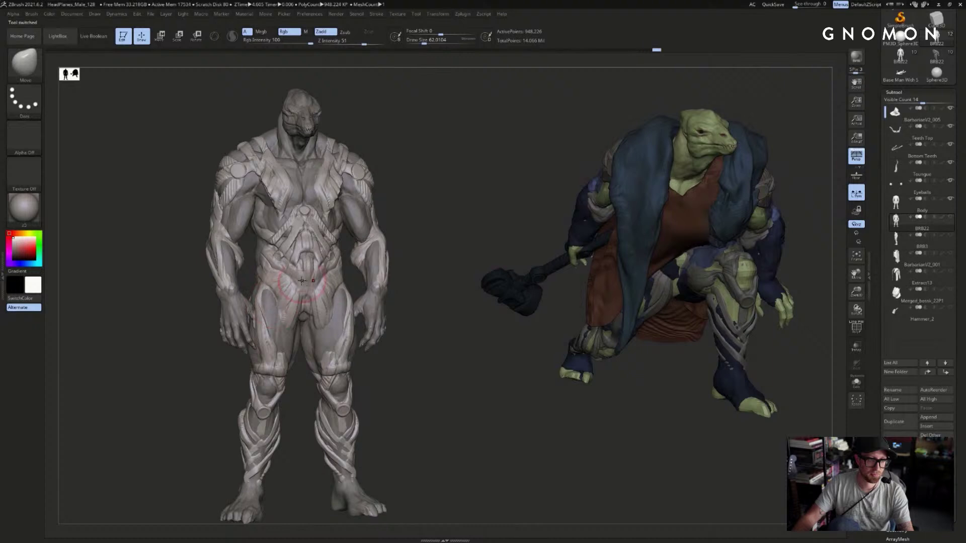
left_click(909, 59)
left_click(947, 52)
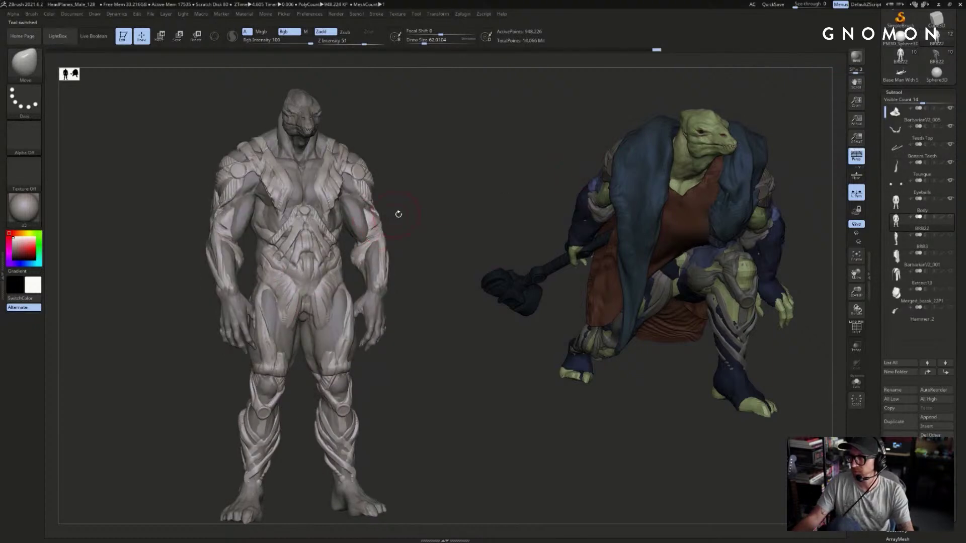
- Fit the suit's hips, buttocks and rear thighs with the Move brush at draw sizes of about 268 and 77
left_click_drag(423, 212, 832, 90)
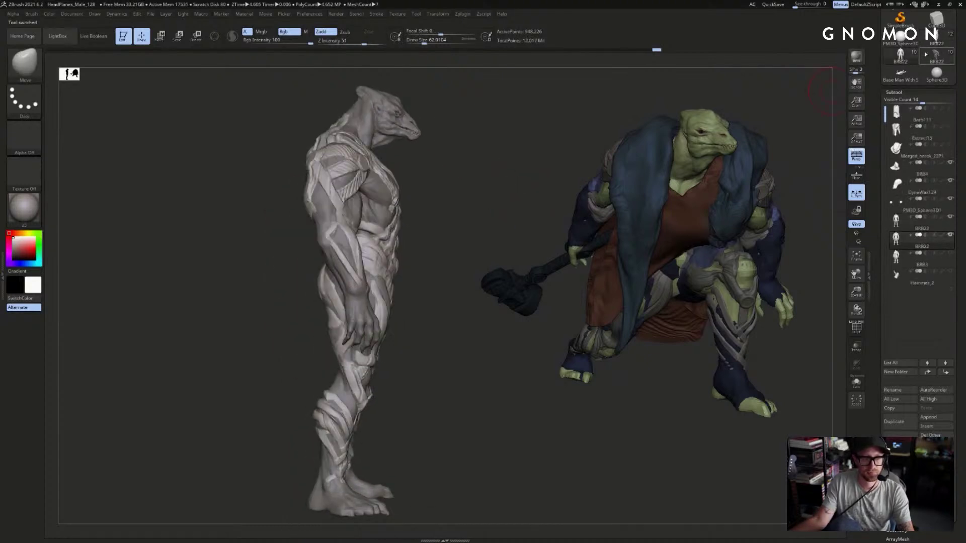
left_click_drag(261, 334, 329, 325)
key("s")
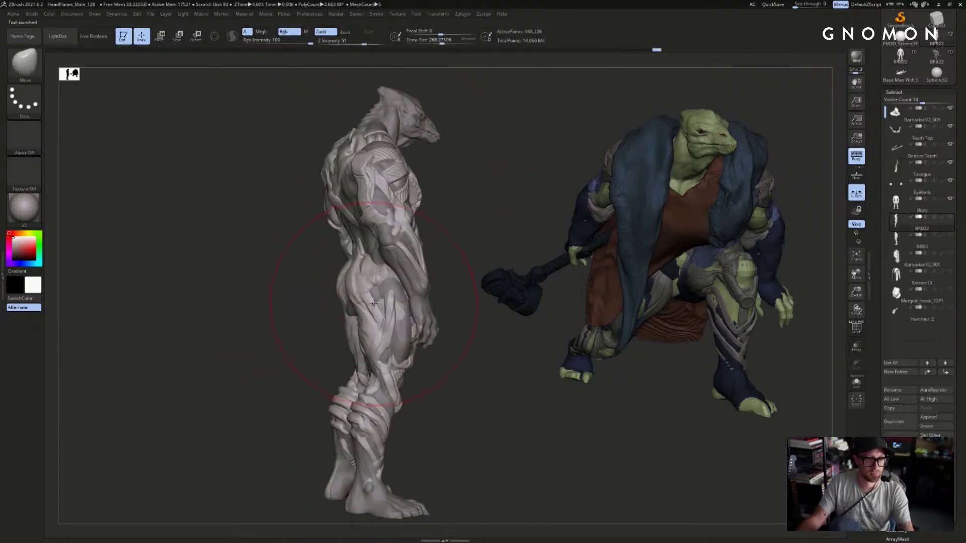
mouse_move(354, 296)
left_mouse_down()
mouse_move(365, 293)
mouse_move(363, 305)
mouse_move(377, 315)
left_mouse_up()
key("s")
mouse_move(327, 345)
left_mouse_down()
mouse_move(358, 344)
mouse_move(350, 338)
left_mouse_up()
key("s")
right_click_drag(327, 346, 299, 349)
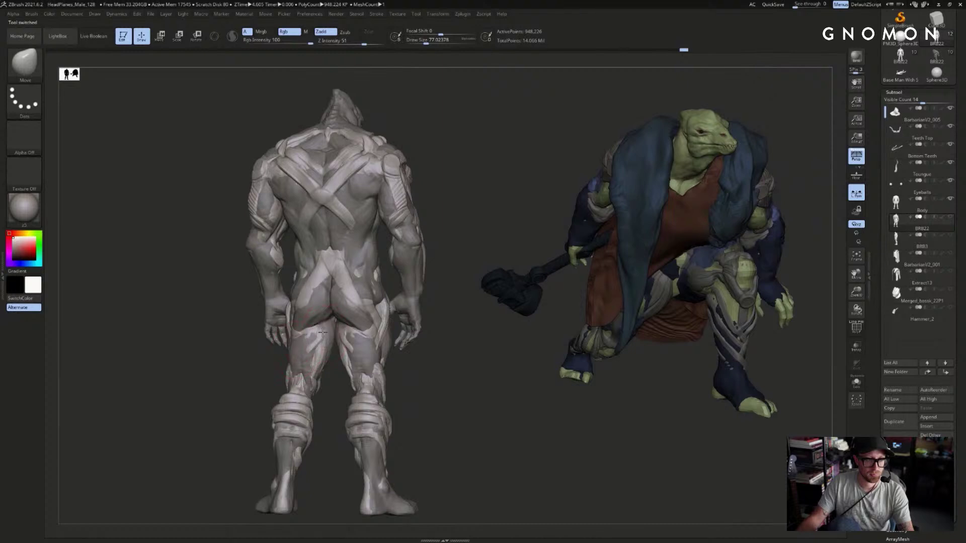
- Compare the suit's back with the version in the other BRB22 tool
left_click(900, 56)
left_click(936, 38)
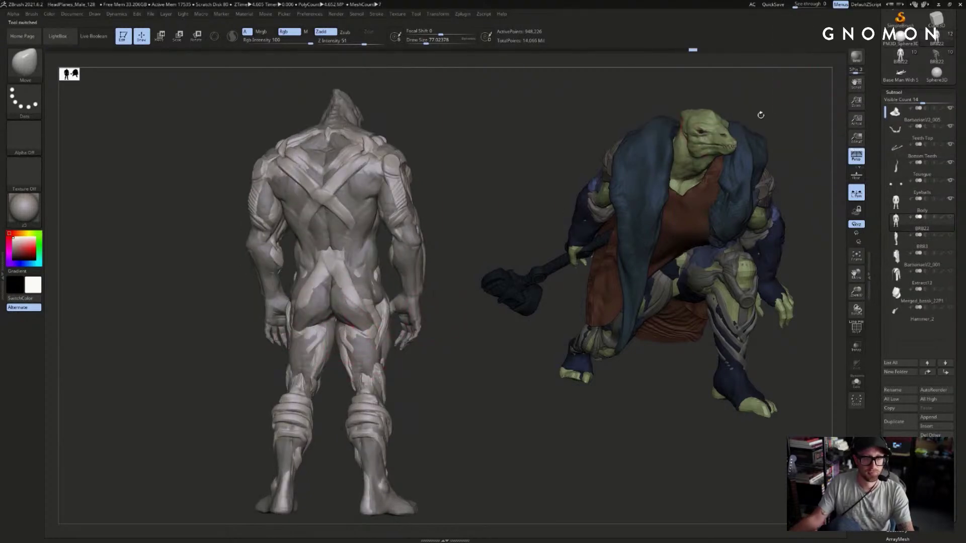
left_click(900, 56)
left_click(924, 44)
left_click_drag(528, 164, 508, 197, "alt")
left_click(906, 56)
left_click(926, 44)
mouse_move(799, 87)
left_mouse_down()
mouse_move(629, 130)
mouse_move(544, 183)
mouse_move(672, 97)
mouse_move(631, 122)
left_mouse_up()
- Turn on polypaint display for all subtools in both the working tool and the comparison BRB22 tool
key("shift")
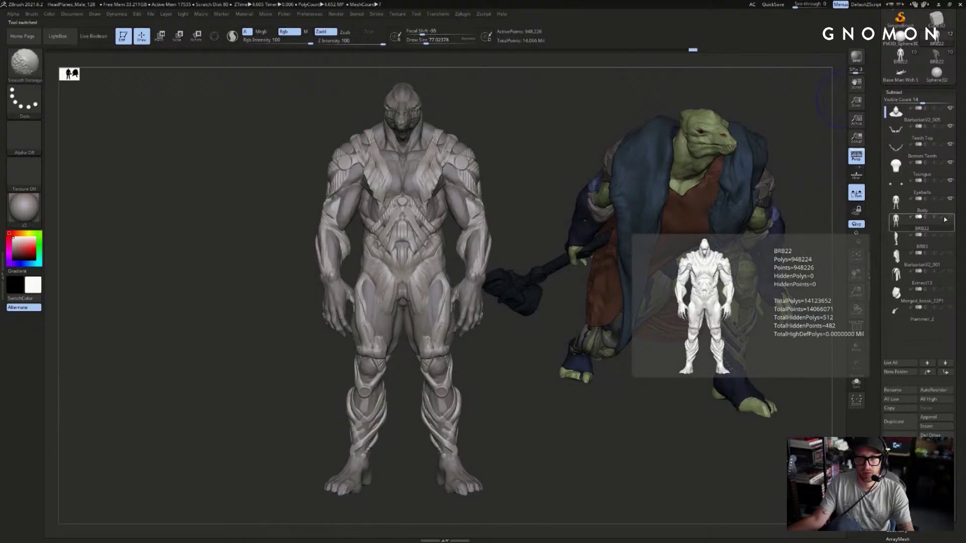
left_click(941, 217)
mouse_move(794, 116)
left_mouse_down()
mouse_move(813, 112)
mouse_move(804, 105)
left_mouse_up()
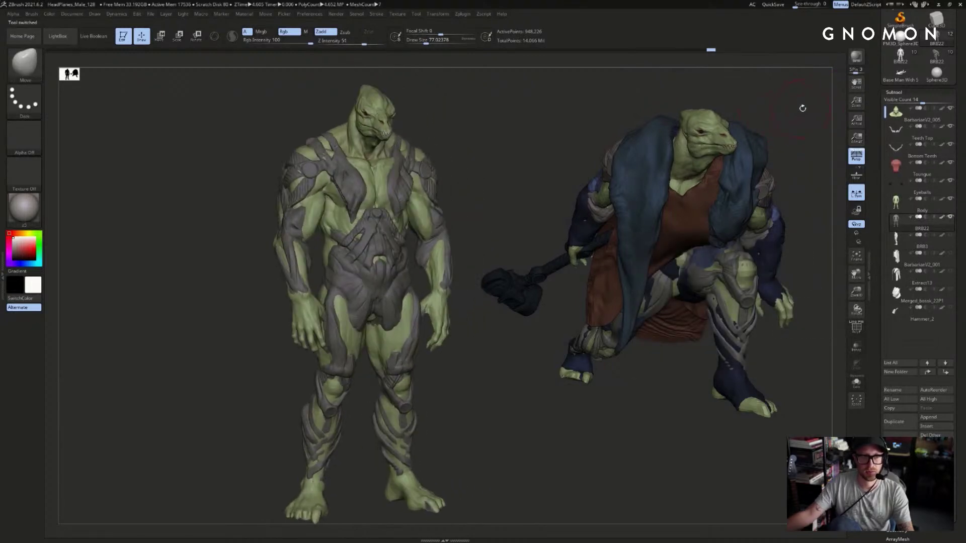
left_click(900, 57)
key("shift")
left_click(942, 234)
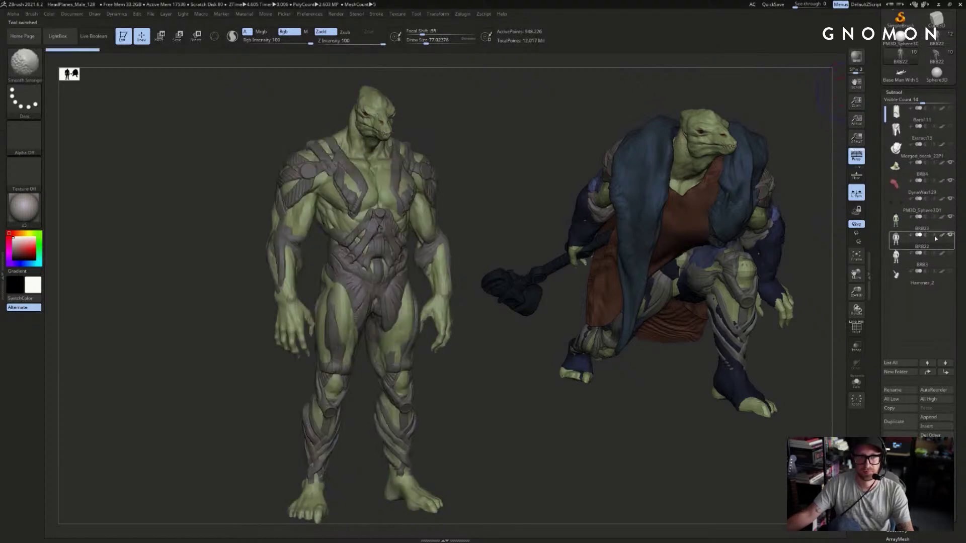
left_click(938, 57)
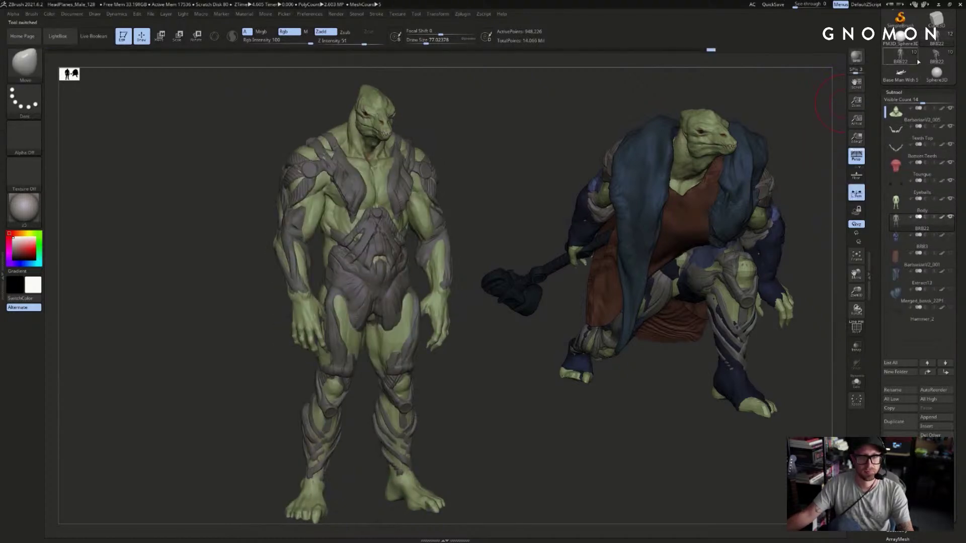
- Compare the coloured suit and body from a three-quarter front view with the other BRB22 version
left_click_drag(797, 92, 793, 91)
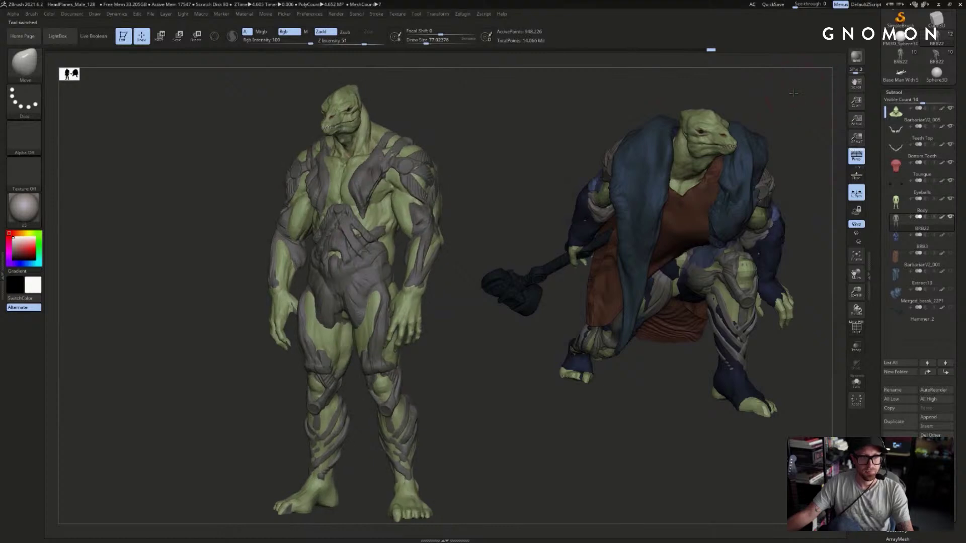
left_click(911, 56)
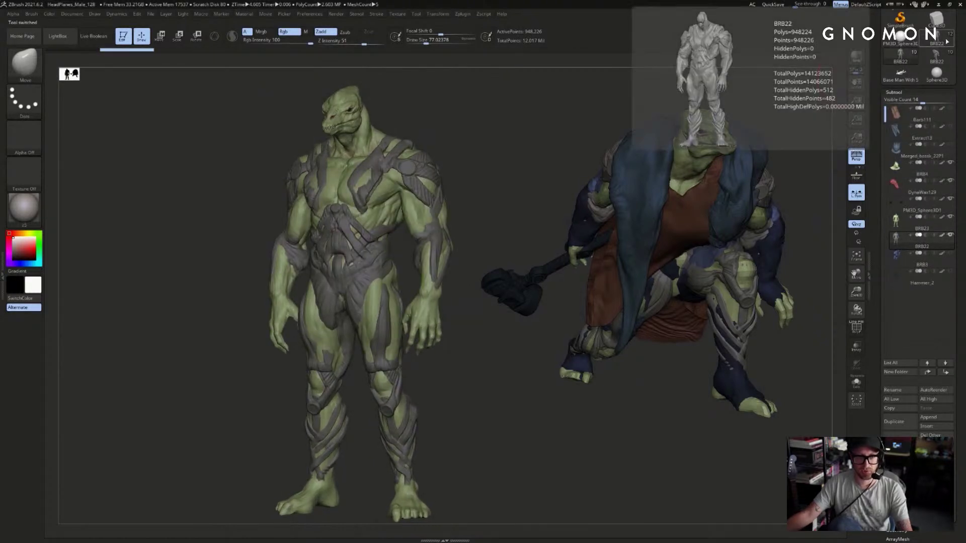
left_click(937, 55)
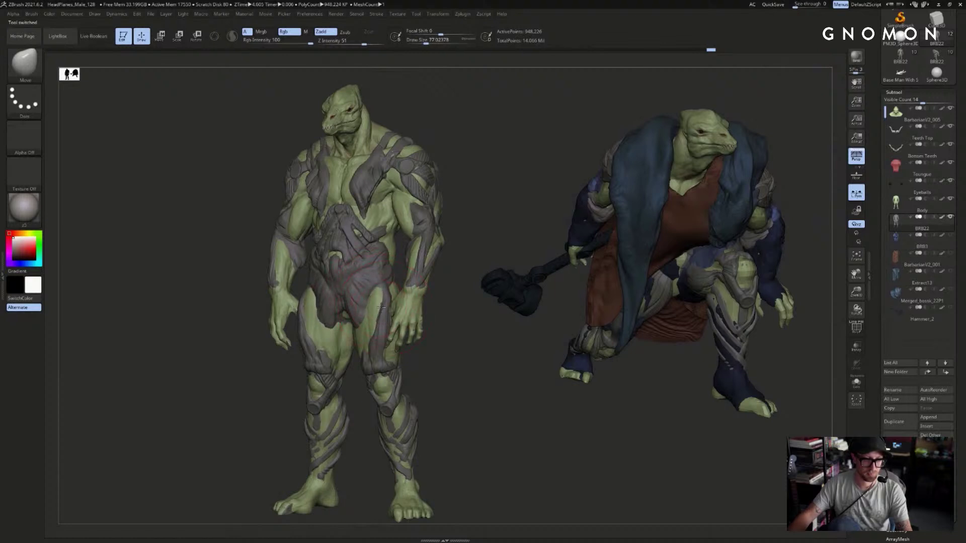
left_click(938, 39)
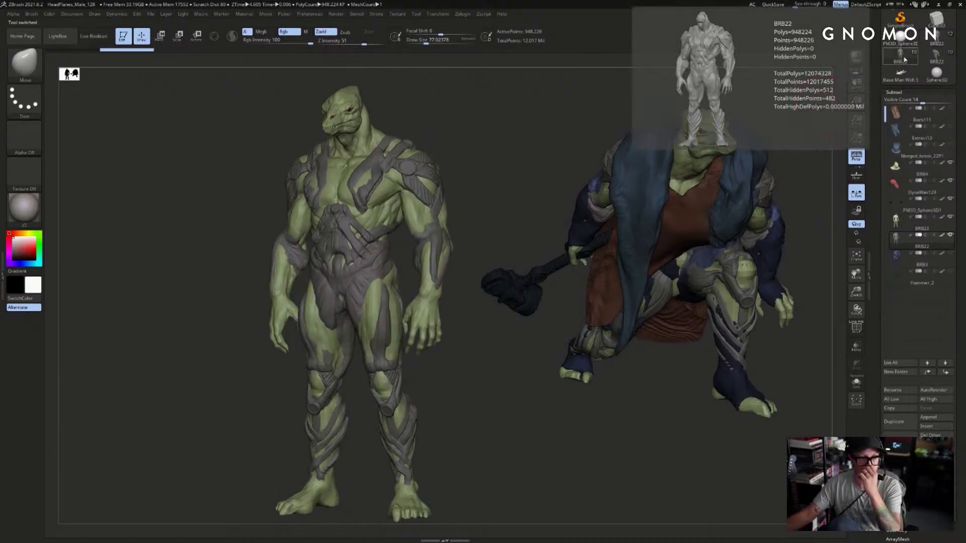
left_click(945, 38)
- Show the BRB3 clothing subtool over the figure in both tools
left_click_drag(644, 90, 808, 147)
left_click(898, 241)
left_click_drag(783, 105, 809, 118)
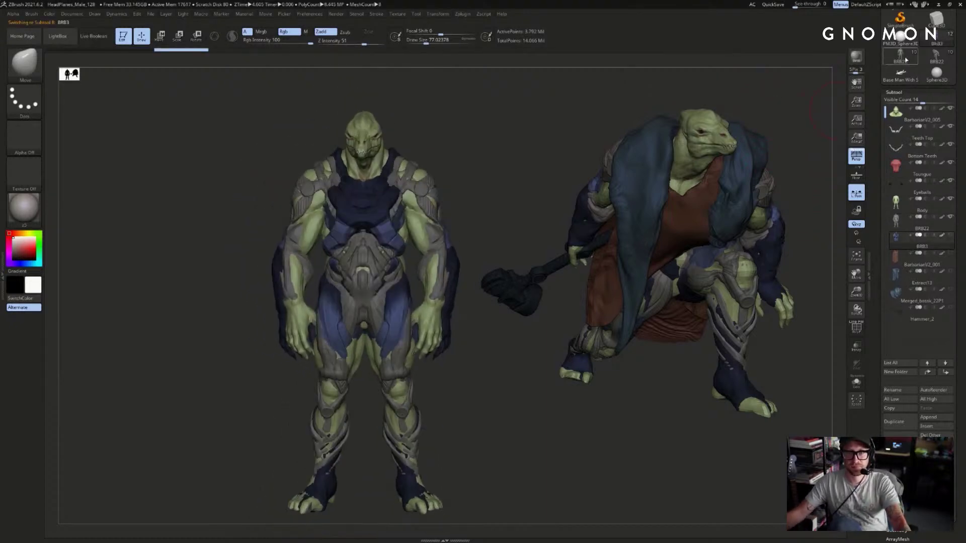
left_click(900, 57)
left_click(948, 256)
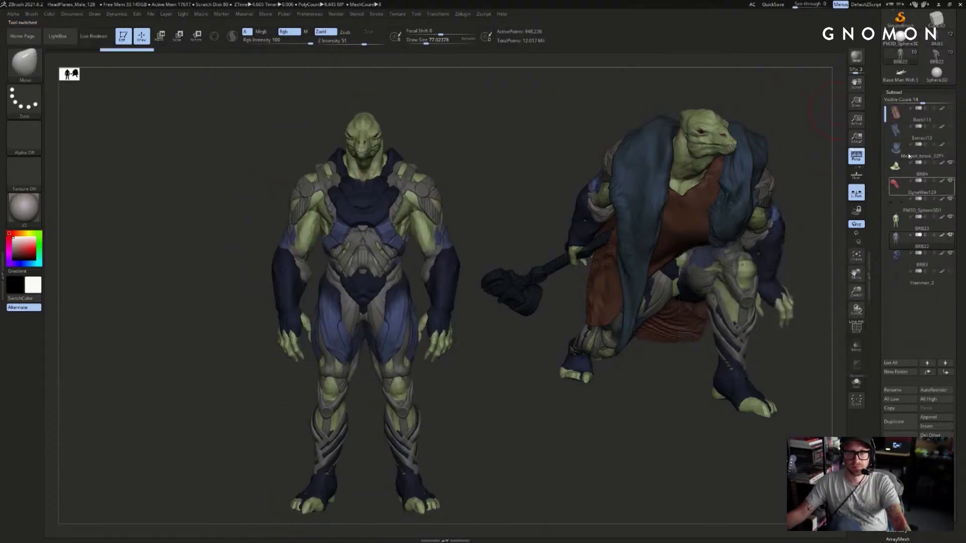
- Display the BRB3 clothing subtool without its polypaint in both tools, inspecting it in solo mode and comparing its fit from the front
left_click(941, 44)
left_click_drag(588, 141, 534, 151)
key("shift+s")
key("ctrl+z")
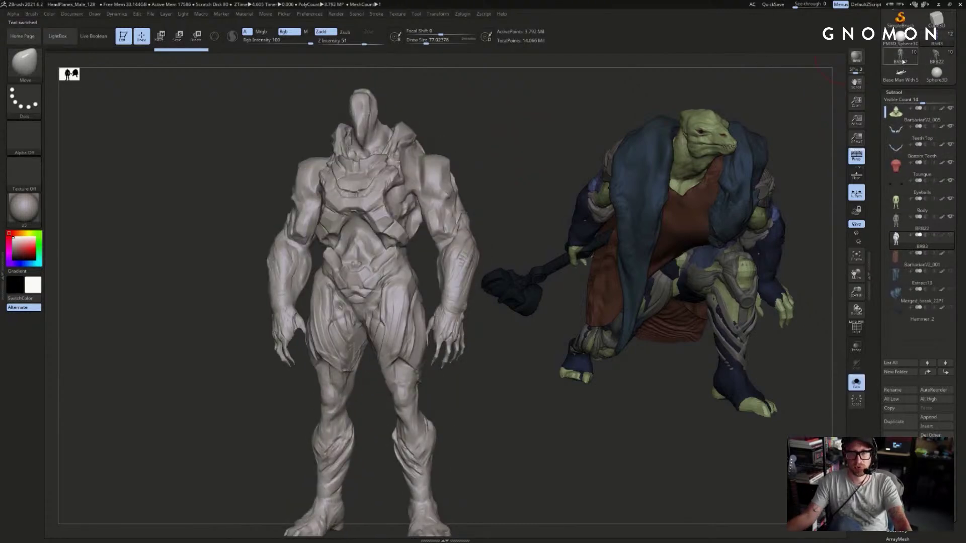
left_click(901, 56)
left_click(904, 259)
left_click(853, 389)
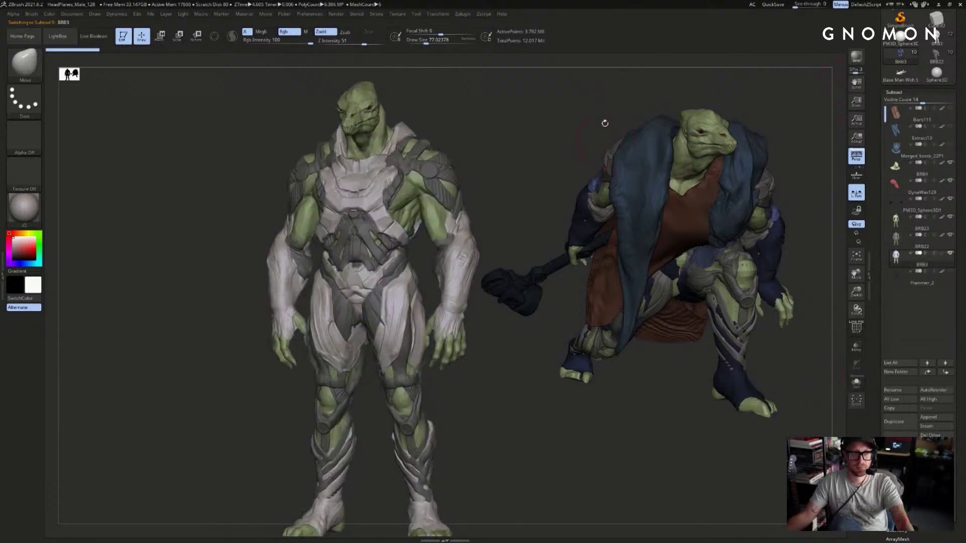
left_click(936, 39)
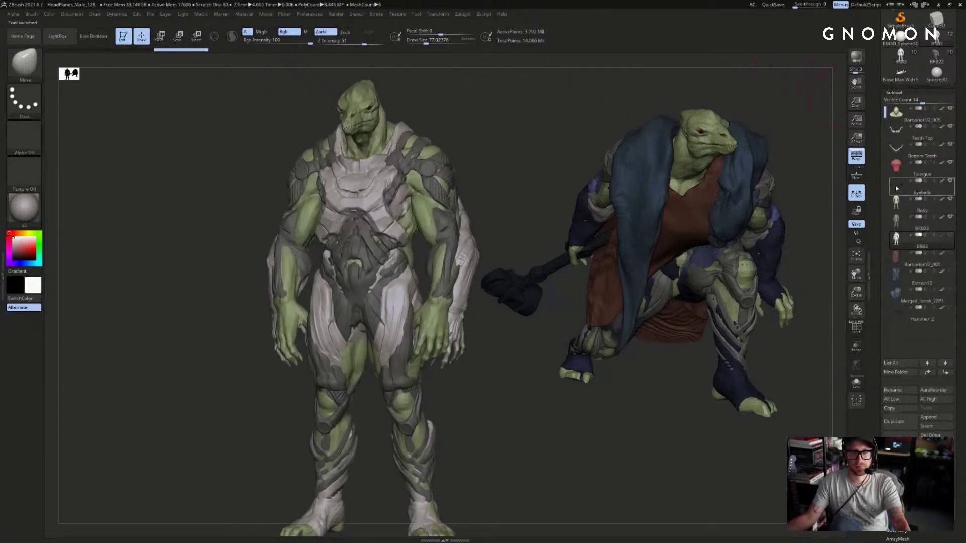
left_click_drag(568, 125, 464, 151, "shift")
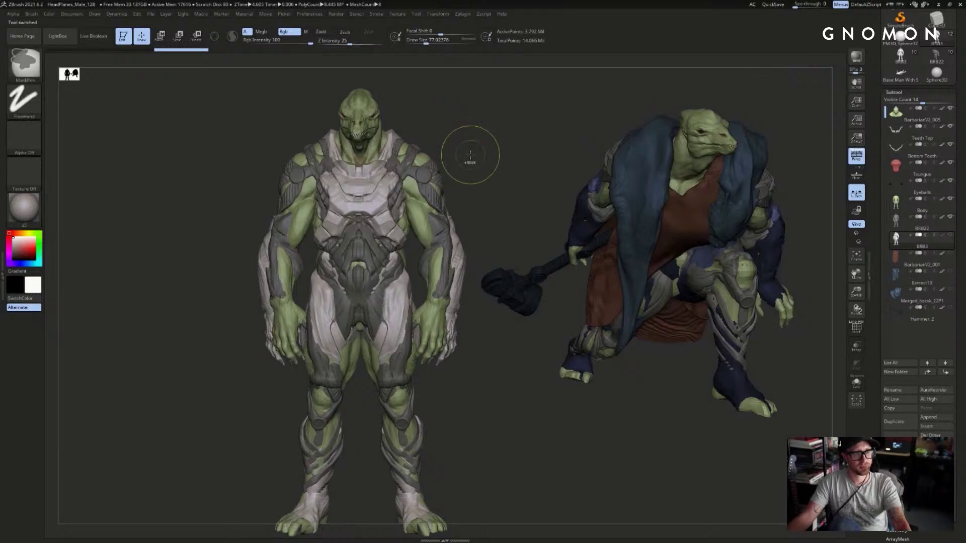
- Isolate the arms of the BRB3 clothing by polygroup, then mask the rest of the clothing and soften the mask edge
left_click_drag(515, 229, 495, 239)
left_click(469, 266, "ctrl+shift")
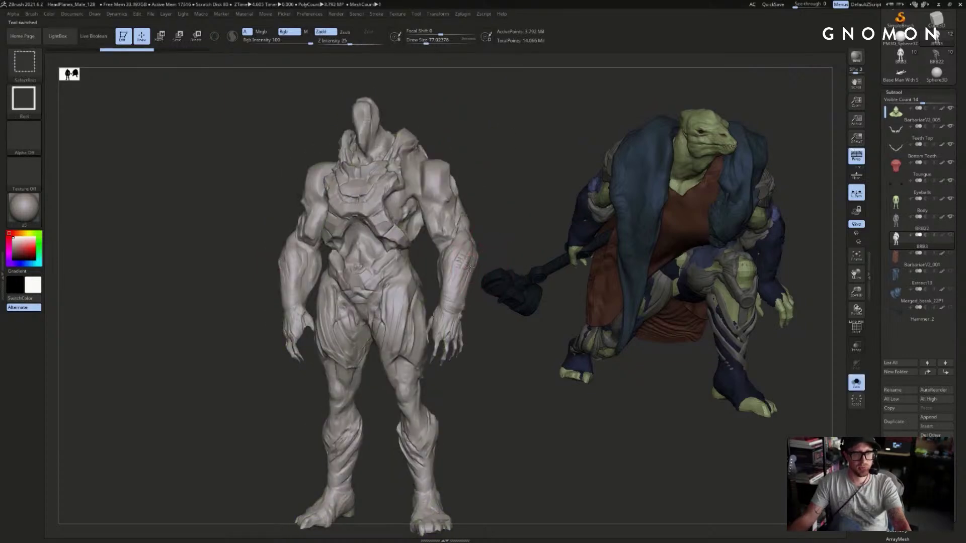
left_click(469, 267, "ctrl+shift")
left_click(478, 204, "ctrl+shift")
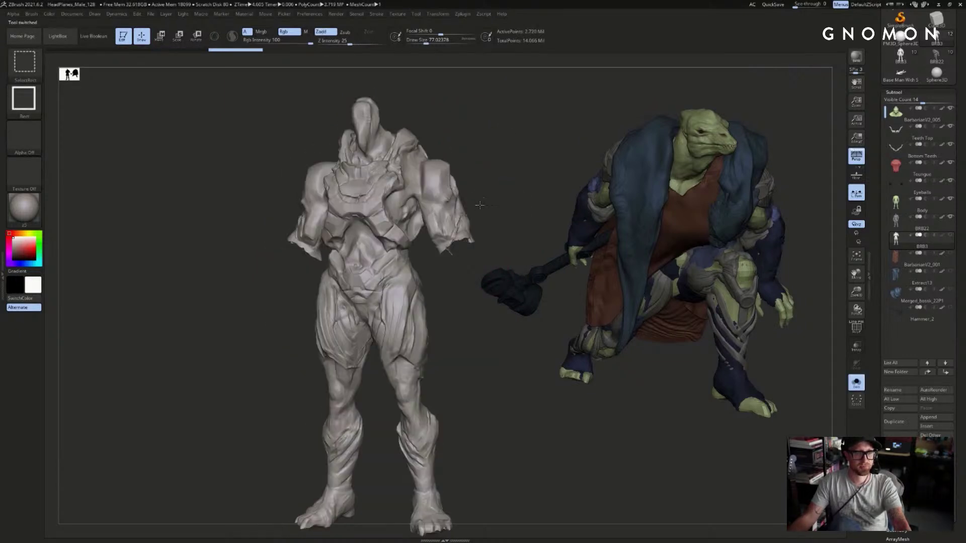
left_click(498, 194, "ctrl+shift")
left_click_drag(534, 109, 263, 486, "ctrl")
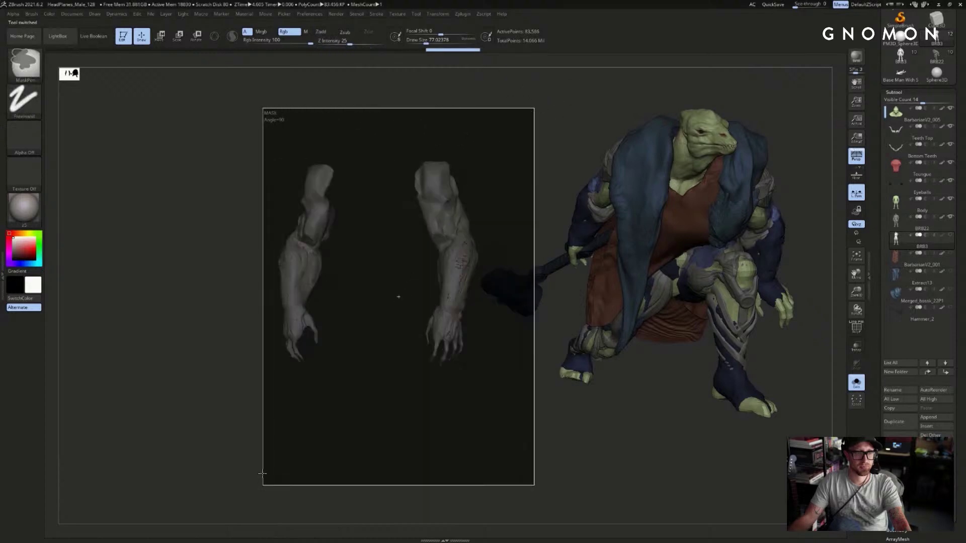
left_click(500, 366, "ctrl+shift")
left_click_drag(502, 366, 470, 342)
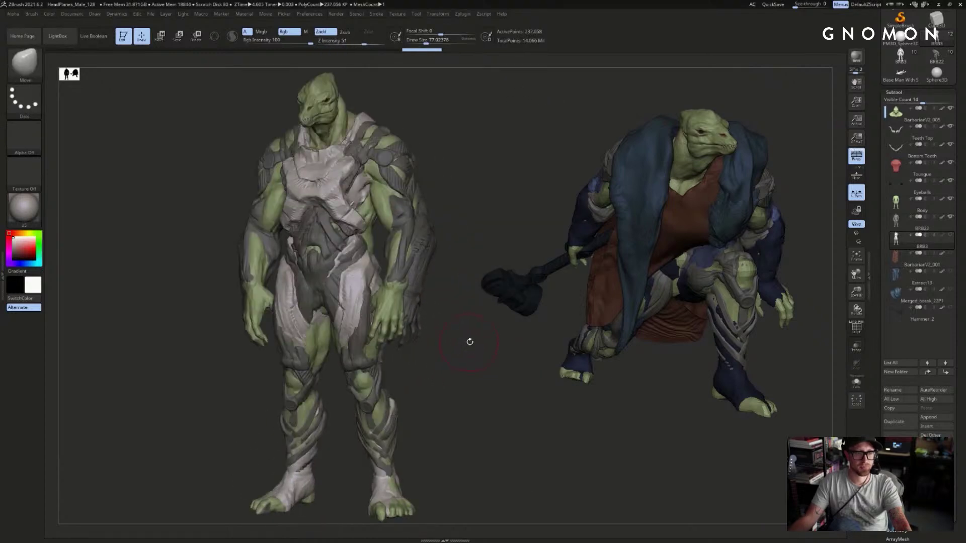
left_click(468, 339, "ctrl")
left_click(427, 262, "ctrl")
- Place the Move transpose line on the shoulder of the BRB3 clothing, aligning it from the front and the side
left_click_drag(491, 207, 508, 211, "shift")
key("w")
left_click_drag(380, 134, 397, 148)
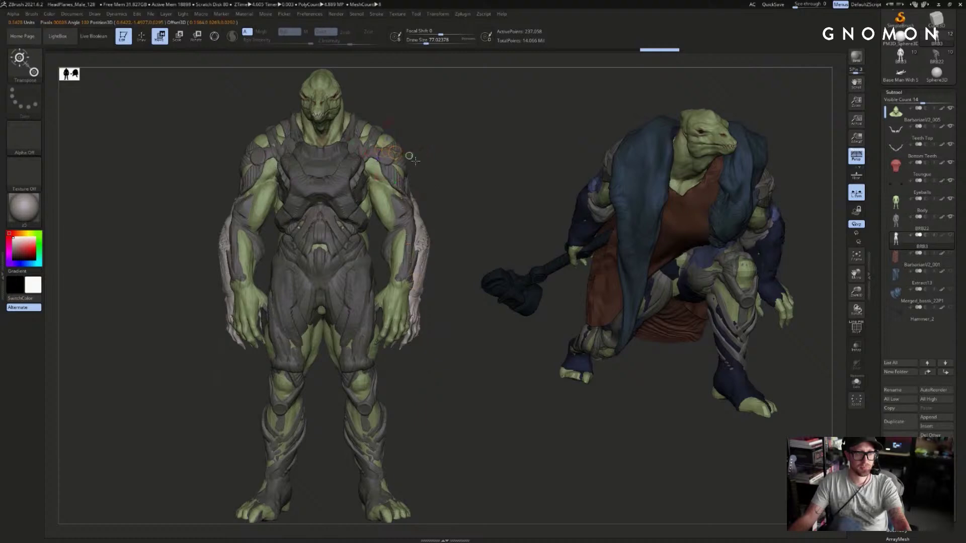
left_click_drag(471, 265, 450, 263, "shift")
left_click_drag(271, 293, 312, 291)
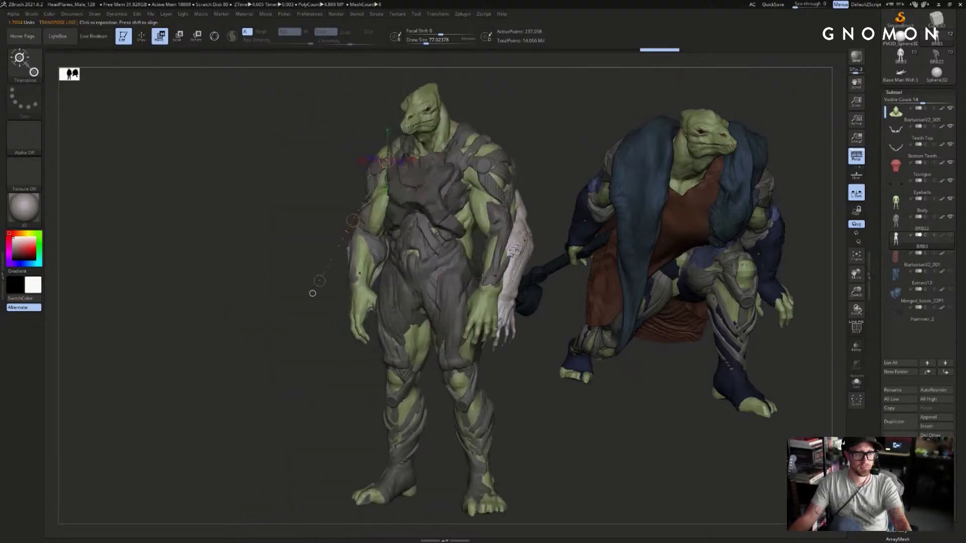
left_click_drag(427, 290, 364, 290, "shift")
key("shift+s")
left_click(383, 146)
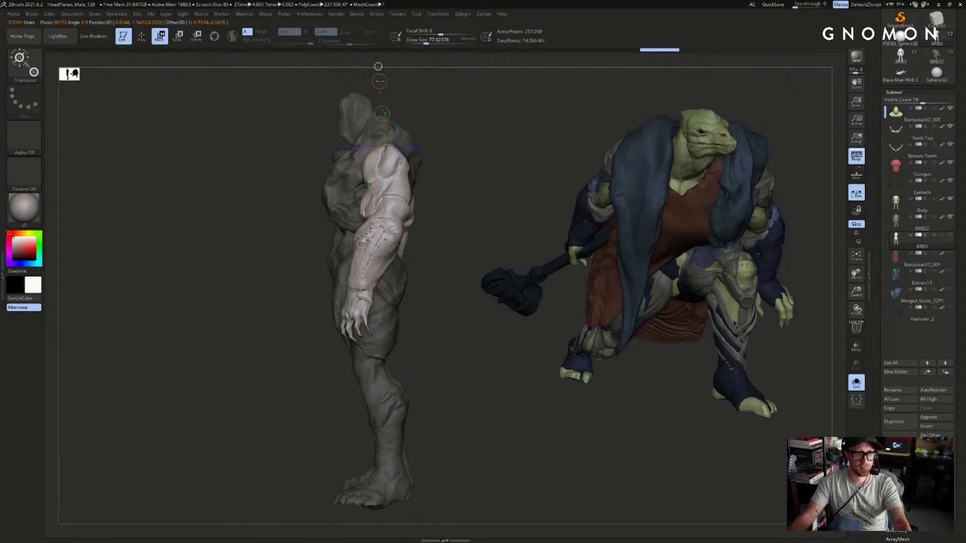
left_click(417, 146)
left_click(385, 115)
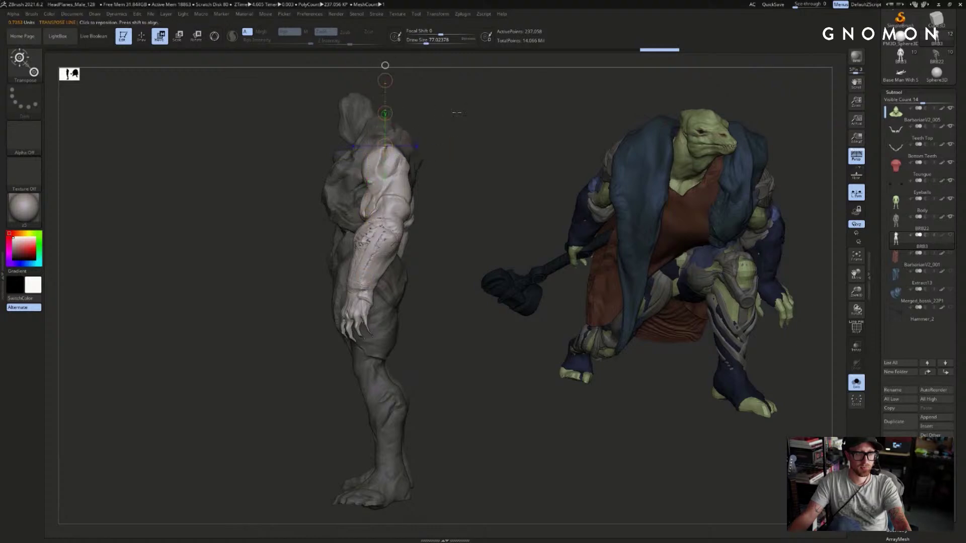
left_click_drag(448, 112, 437, 127, "shift")
- Rotate the unmasked arms of the BRB3 clothing about the shoulders to follow the creature's arms
key("alt+s")
key("r")
mouse_move(385, 113)
left_mouse_down()
mouse_move(390, 126)
mouse_move(386, 114)
left_mouse_up()
left_click_drag(462, 138, 437, 147)
left_click_drag(404, 220, 422, 263)
mouse_move(381, 169)
left_mouse_down()
mouse_move(415, 341)
mouse_move(357, 341)
mouse_move(371, 342)
left_mouse_up()
- Shift the BRB3 sleeves and gloves onto the creature's forearms with the Move transpose line, then return to the Move brush
key("w")
left_click_drag(289, 347, 451, 307)
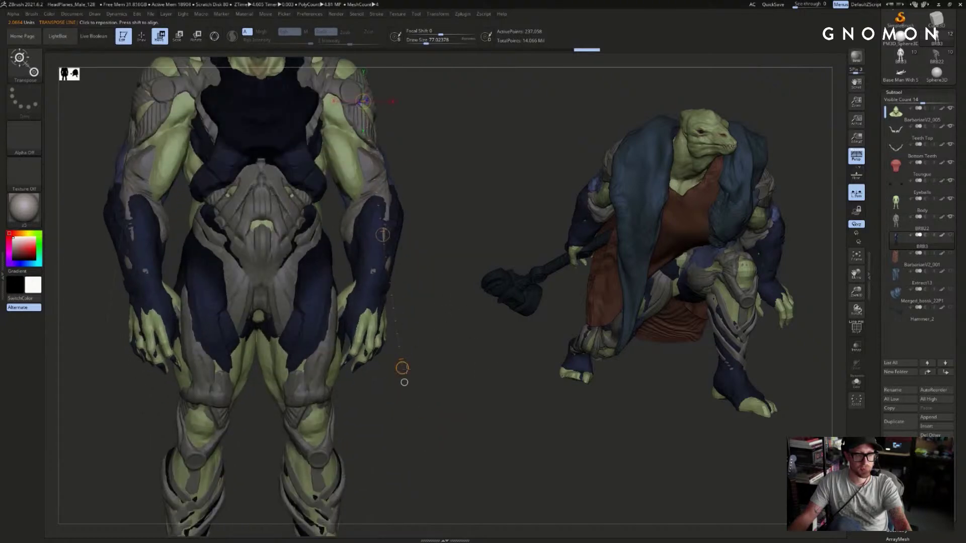
mouse_move(402, 368)
left_mouse_down()
mouse_move(405, 356)
mouse_move(402, 367)
left_mouse_up()
key("q")
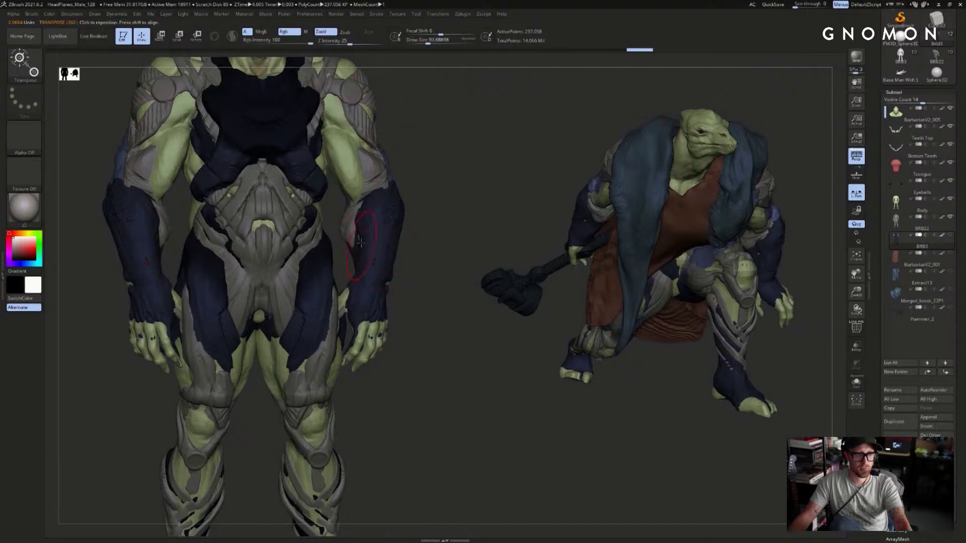
key("shift+d")
key("d")
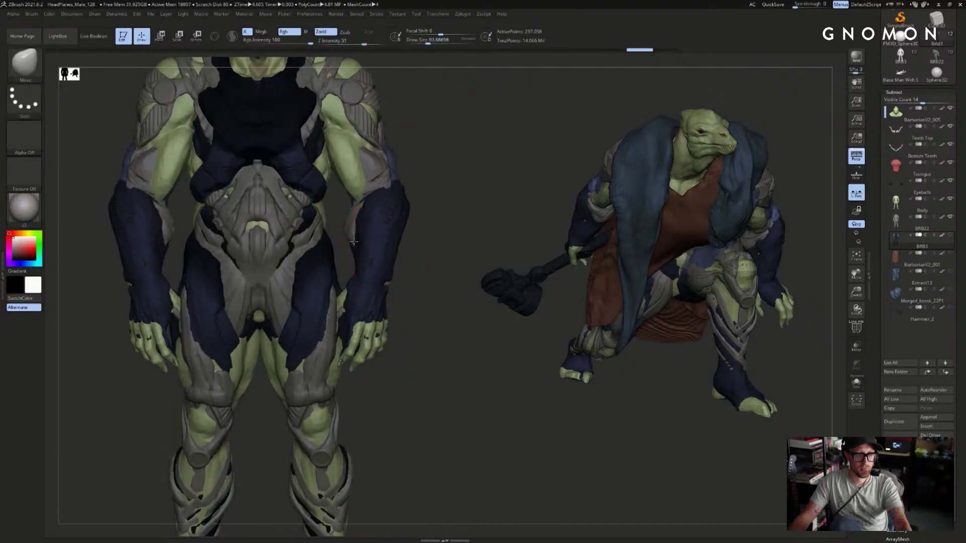
- Fit the BRB3 glove over the back of the hand and the knuckles with the Move brush at varying sizes
mouse_move(438, 307)
left_mouse_down()
mouse_move(401, 319)
mouse_move(395, 291)
mouse_move(443, 346)
mouse_move(427, 349)
left_mouse_up()
key("s")
left_click(411, 345)
key("shift+s")
left_click_drag(416, 413, 393, 397, "alt")
key("ctrl+shift+s")
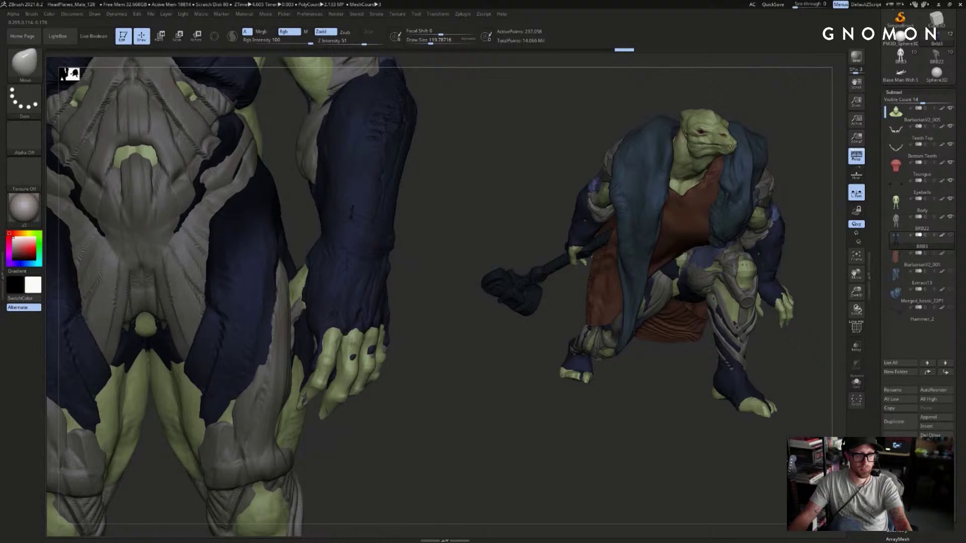
left_click_drag(351, 343, 352, 338)
left_click_drag(409, 342, 423, 342)
key("bracketright")
left_click_drag(343, 321, 344, 327)
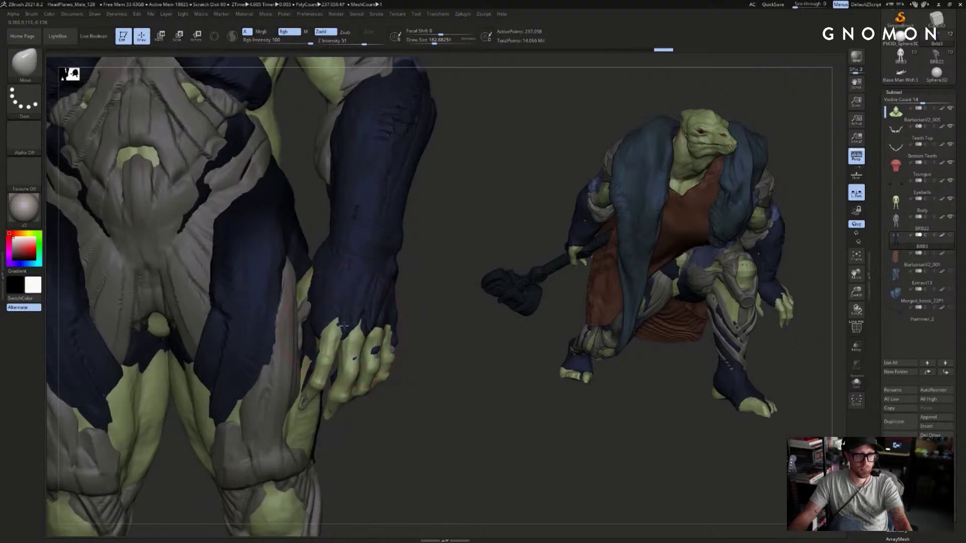
key("s")
left_click_drag(441, 324, 368, 341)
key("ctrl+shift+s")
left_click_drag(435, 370, 462, 379)
- Hide the leftover finger portions of the BRB3 gloves
left_click_drag(434, 430, 315, 350, "ctrl+shift")
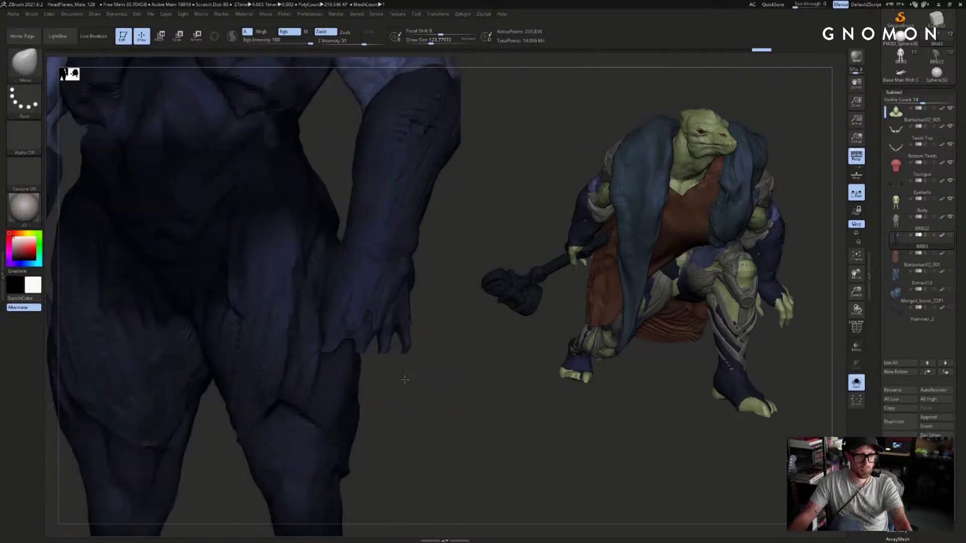
left_click_drag(442, 384, 372, 347, "ctrl+shift")
left_click_drag(411, 358, 455, 351)
key("ctrl+shift+s")
- Switch to the ClayBuildup brush and compare the clothing from behind with the earlier BRB3 tool
left_click_drag(444, 260, 452, 272)
key("b")
key("c")
key("b")
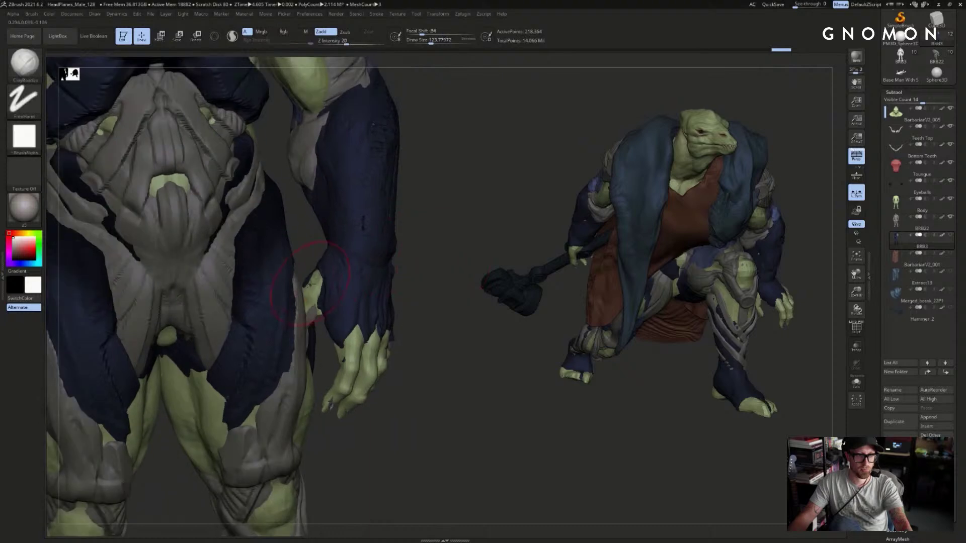
left_click_drag(476, 232, 552, 168, "alt")
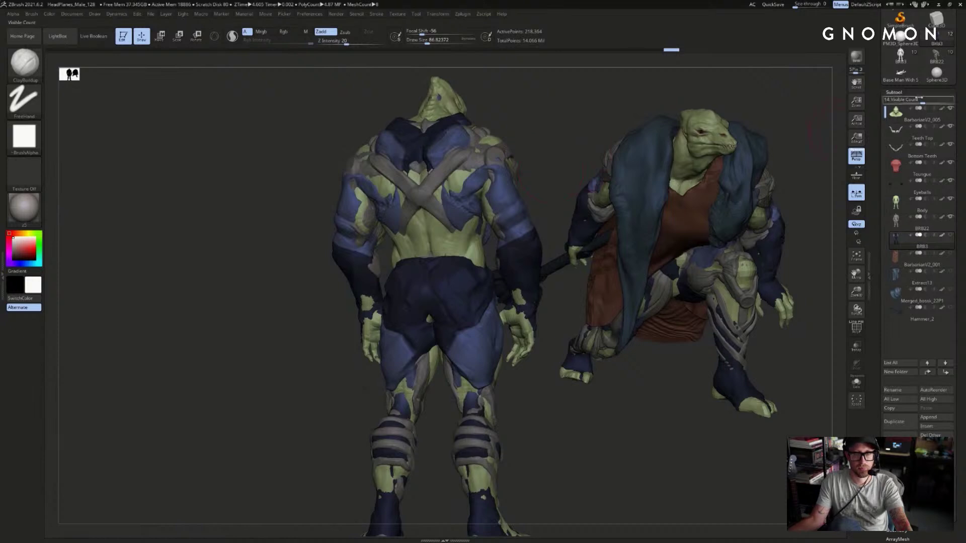
left_click(901, 56)
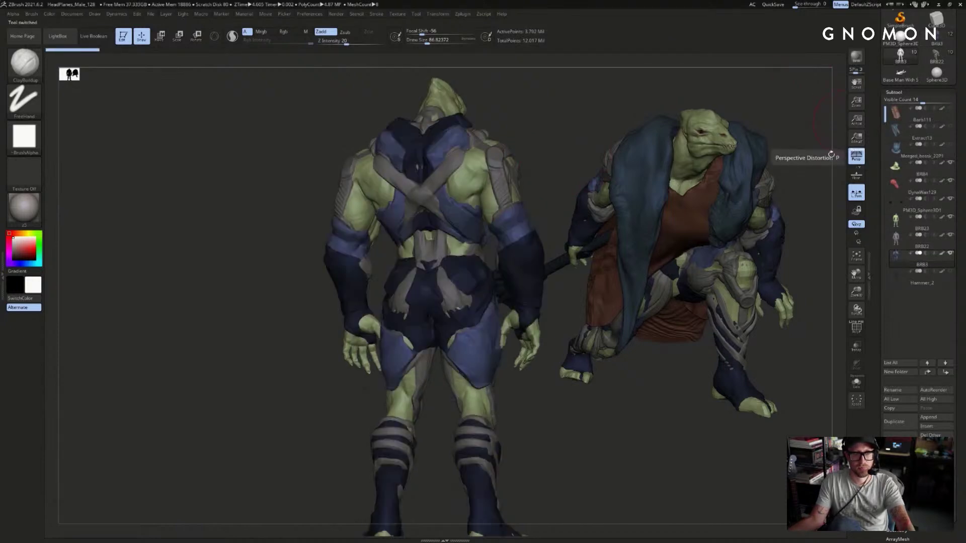
left_click_drag(856, 84, 891, 71)
left_click(936, 38)
- Pull the BRB3 clothing's upper back panels into place around the crossed straps with the Move brush, checking the earlier version
left_click_drag(537, 205, 429, 210)
key("b")
key("m")
key("v")
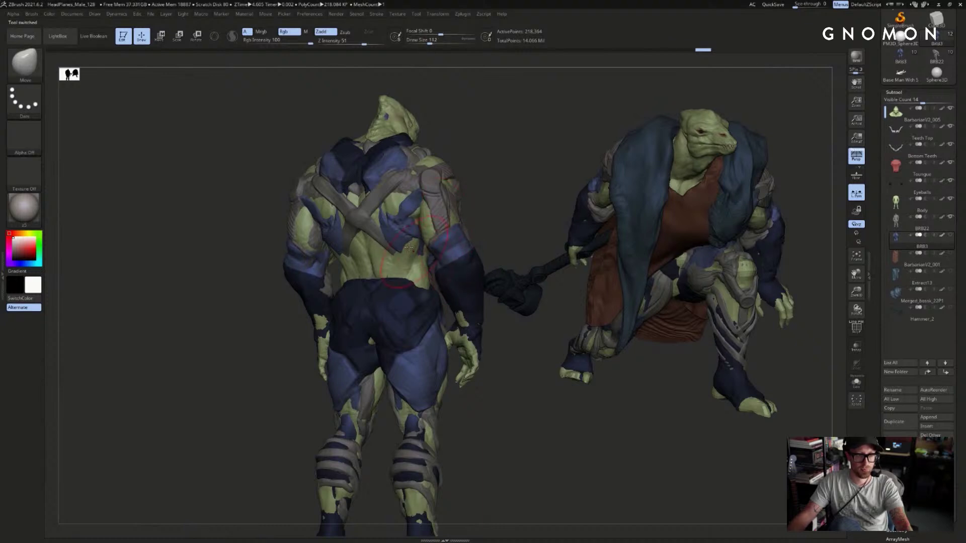
left_click(905, 55)
left_click(937, 38)
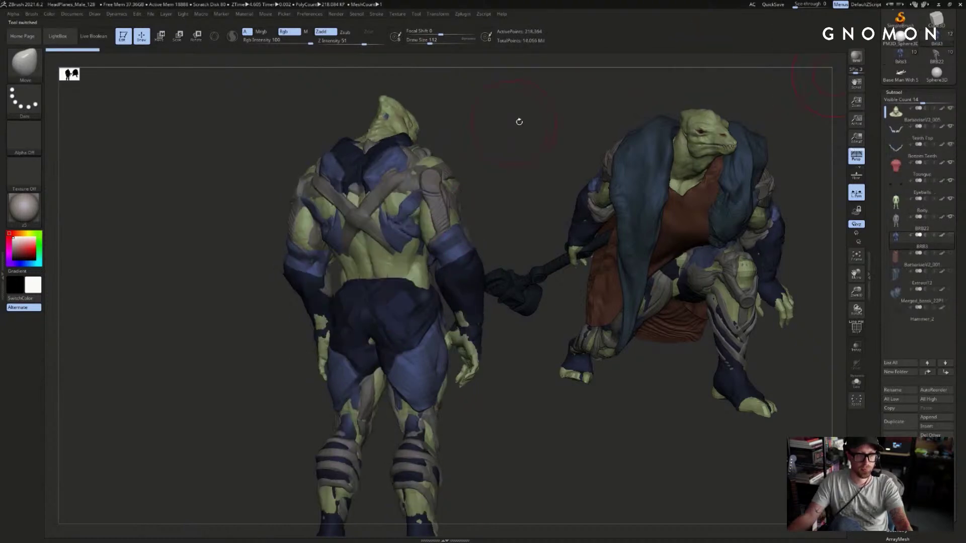
left_click_drag(513, 121, 485, 126)
mouse_move(376, 219)
left_mouse_down()
mouse_move(363, 198)
mouse_move(365, 210)
mouse_move(336, 209)
left_mouse_up()
key("s")
left_click(337, 209)
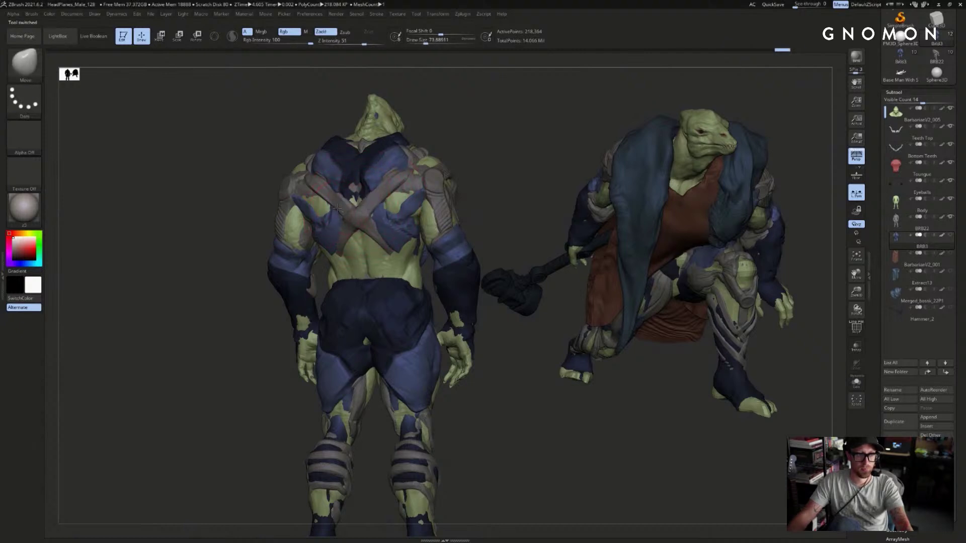
- Refine the BRB3 clothing around the strap crossing on the back with smaller ClayBuildup and Move brushes
key("bracketleft")
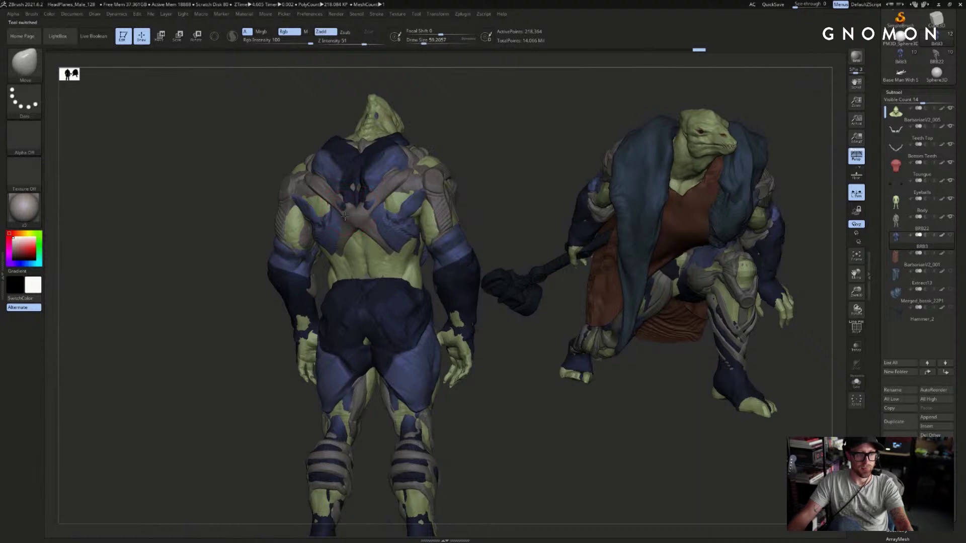
left_click(371, 206, "alt")
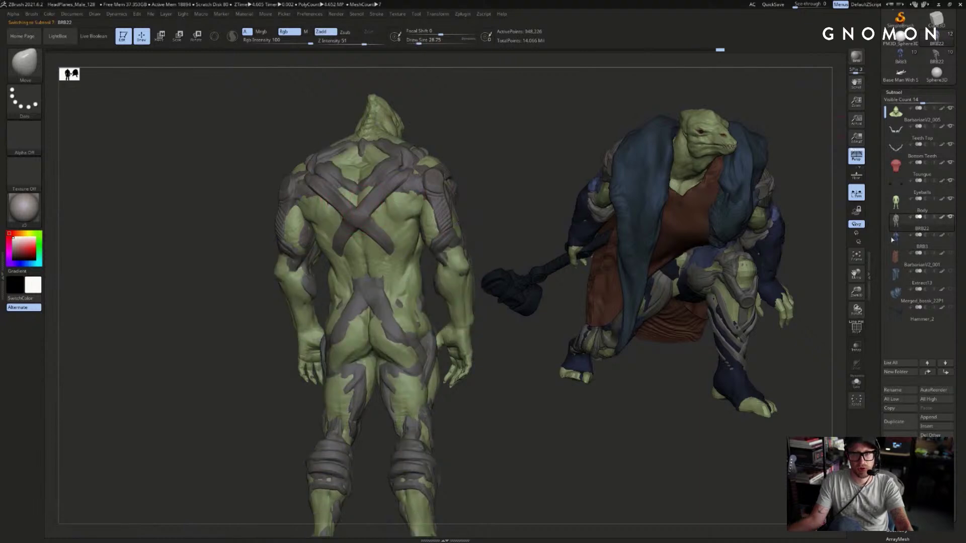
left_click(900, 240)
key("b")
key("c")
key("b")
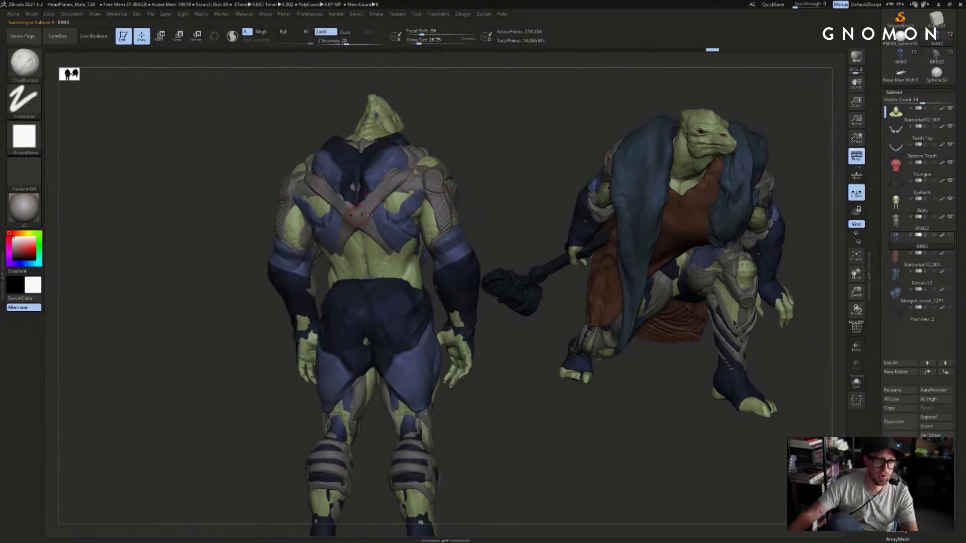
key("b")
key("m")
key("v")
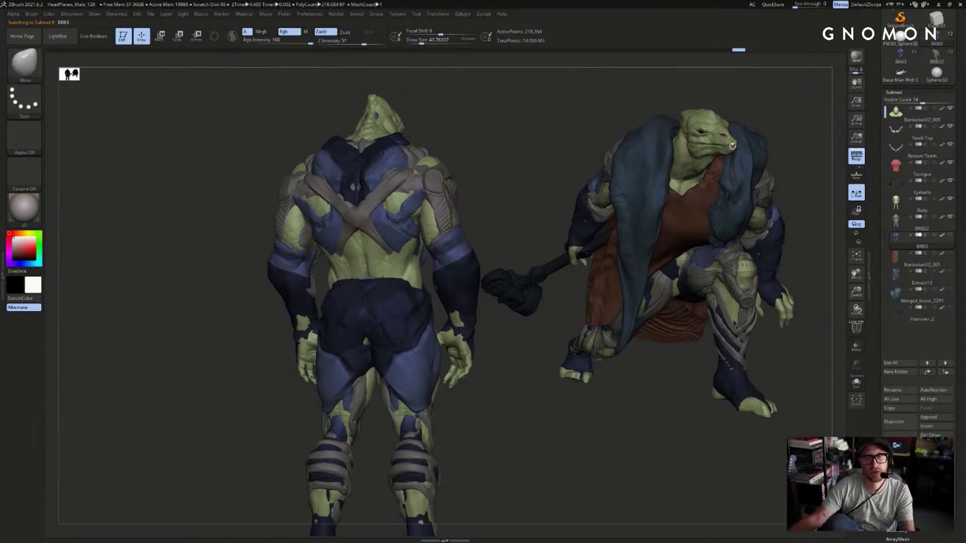
- Compare the clothing's back panels with the earlier BRB3 tool from behind
left_click(905, 58)
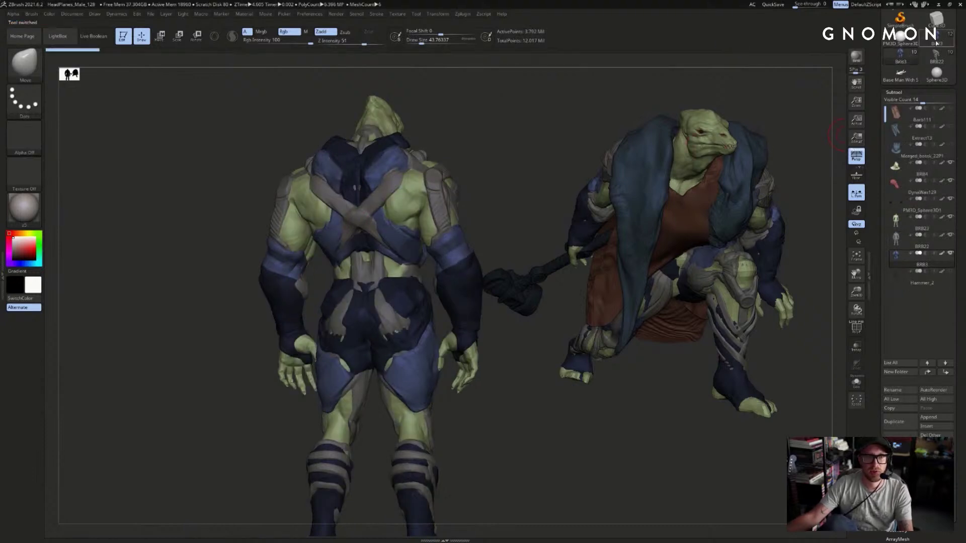
left_click(937, 43)
mouse_move(484, 153)
left_mouse_down("shift")
mouse_move(501, 157)
mouse_move(480, 142)
left_mouse_up("shift")
left_click(900, 59)
left_click(936, 42)
- Carve the BRB3 clothing back below the shoulder blade with the ClayBuildup brush to expose the skin
key("b")
key("c")
key("b")
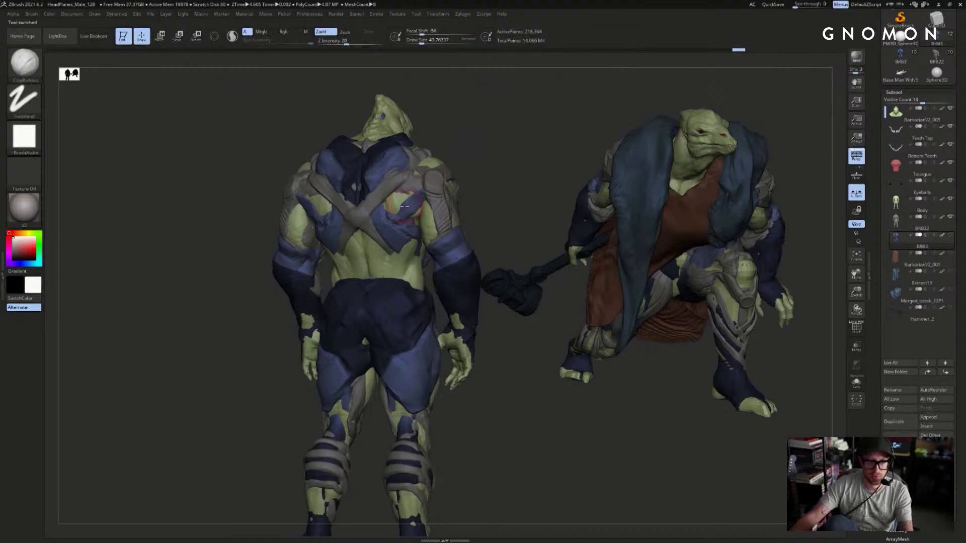
left_click_drag(408, 208, 399, 210, "alt")
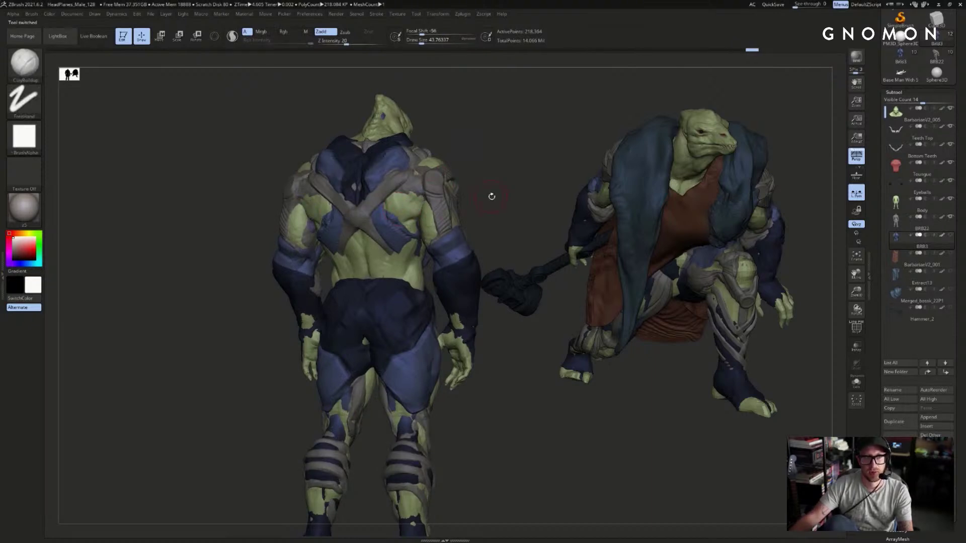
- Reshape the lower back panels of the BRB3 clothing with the Move brush and undo the last few strokes
left_click_drag(492, 196, 428, 222)
key("b")
key("m")
key("v")
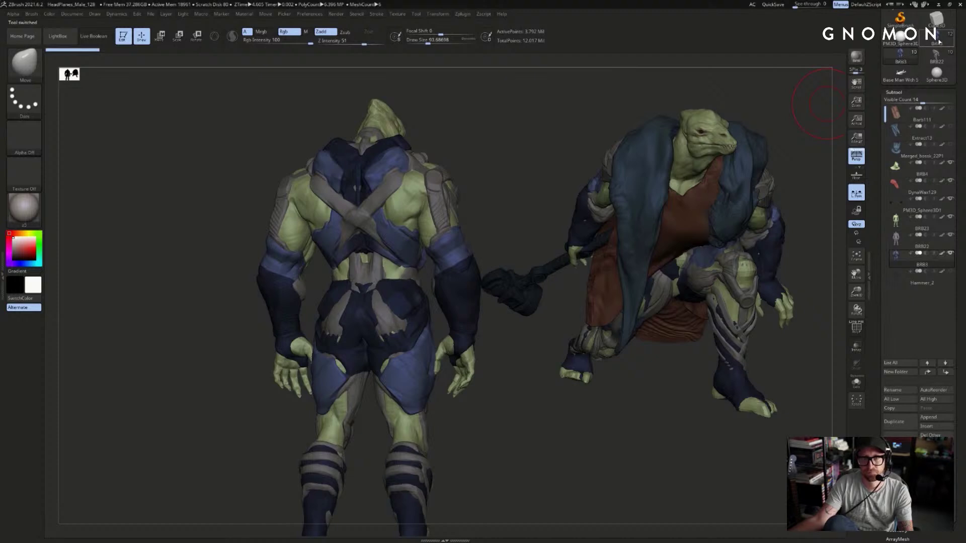
left_click_drag(374, 232, 321, 259)
key("s")
key("ctrl+z")
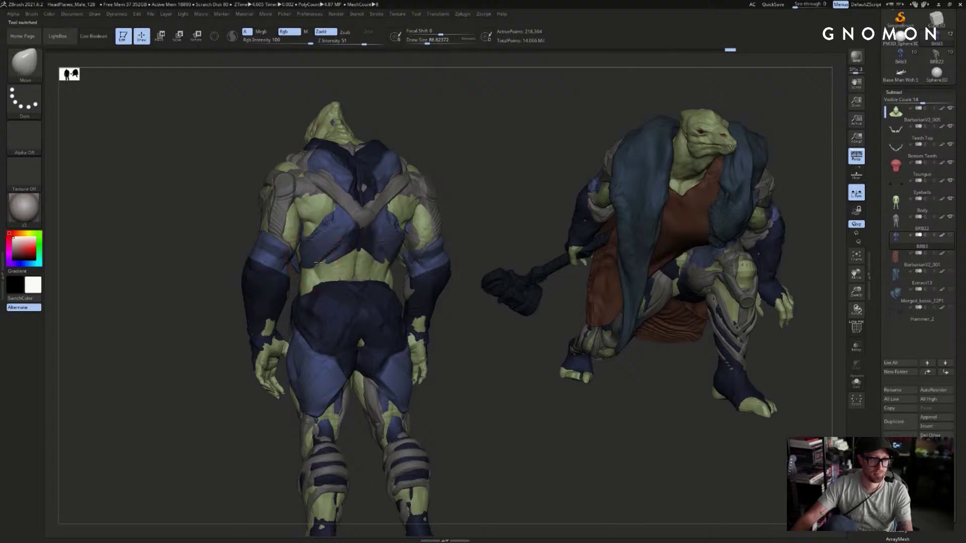
key("ctrl+z")
key("ctrl+z")
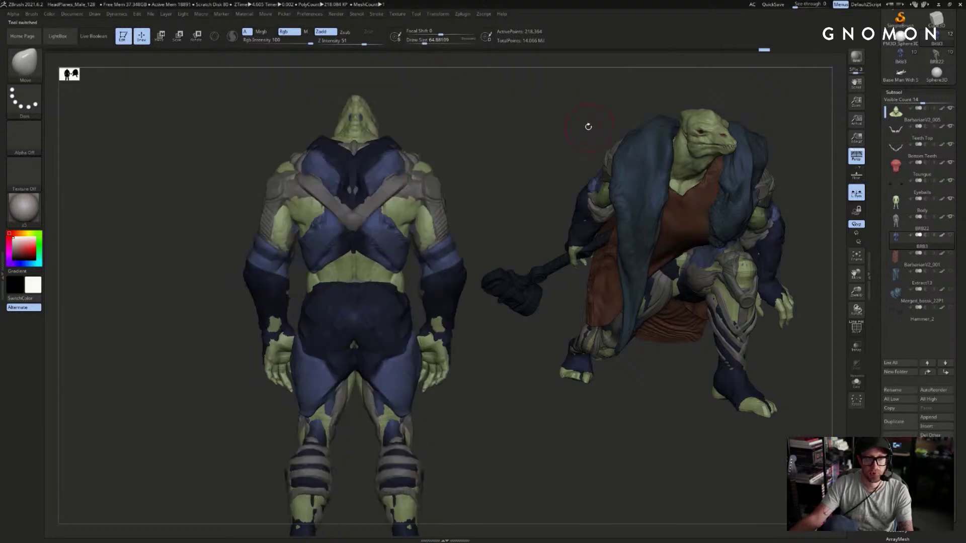
- Compare the refitted clothing with the earlier tool from the rear and from a turned front view
left_click(898, 63)
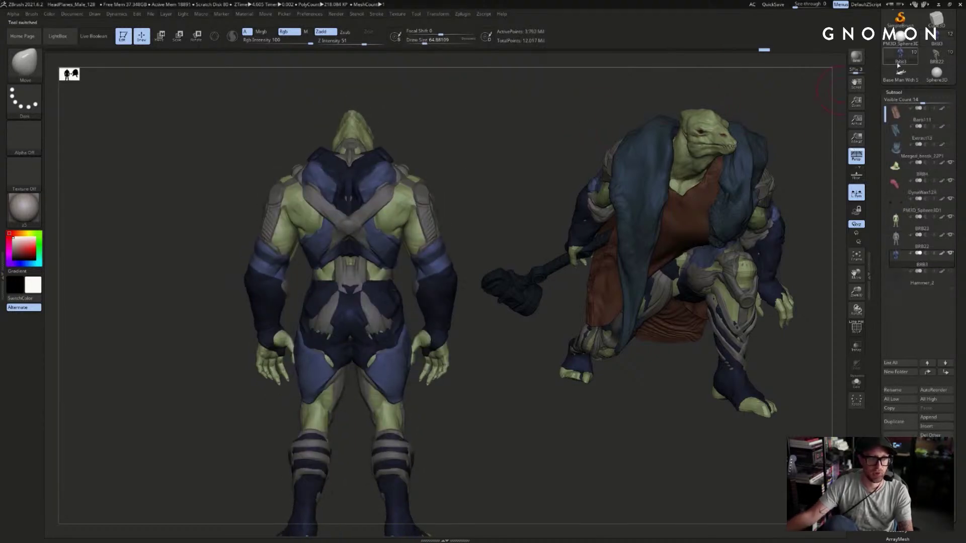
left_click(936, 55)
left_click_drag(623, 152, 452, 166, "shift")
left_click(902, 56)
left_click(943, 46)
- Select the BRB22 suit, show the BRB3 clothing over it, and undo a trial Move stroke near the elbow
left_click(364, 265, "alt")
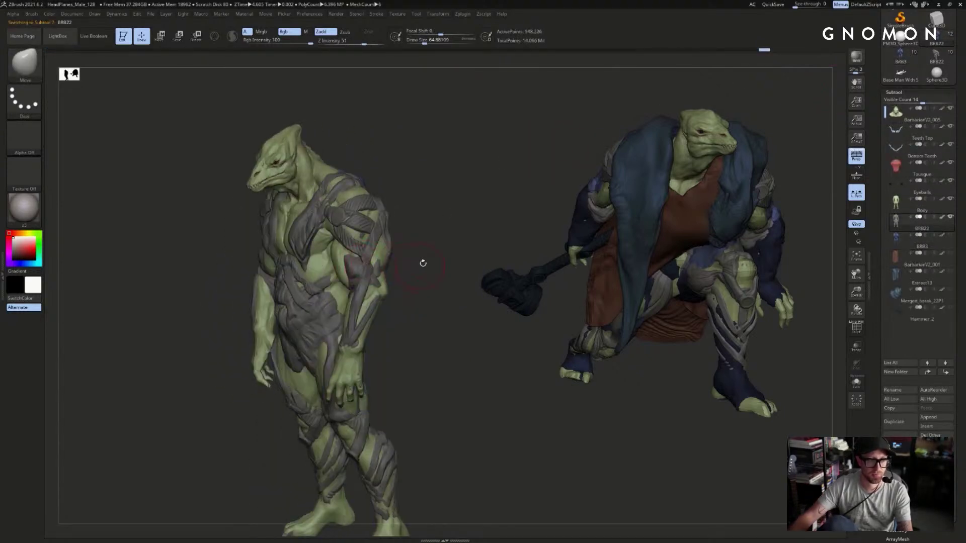
left_click_drag(420, 264, 371, 271)
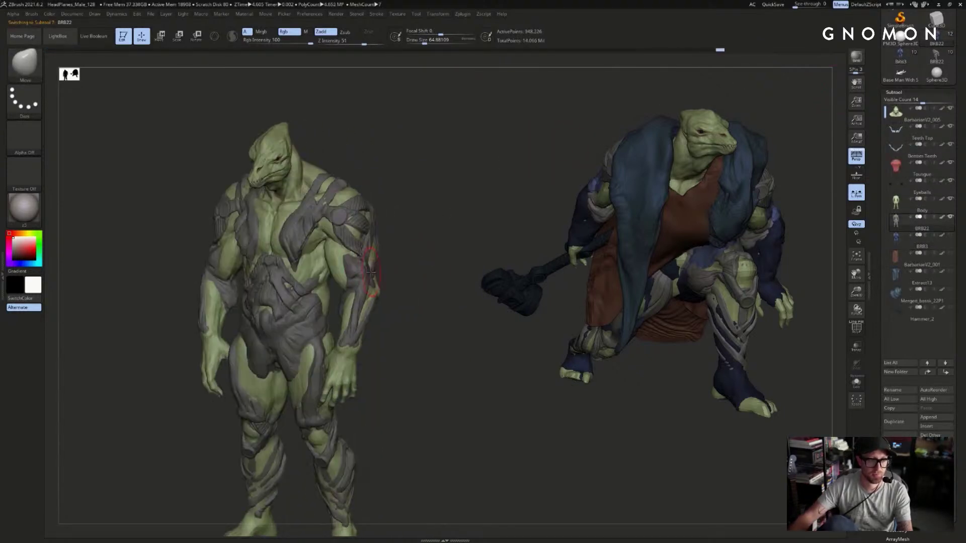
left_click(950, 236)
left_click_drag(357, 272, 352, 272)
key("s")
key("ctrl+z")
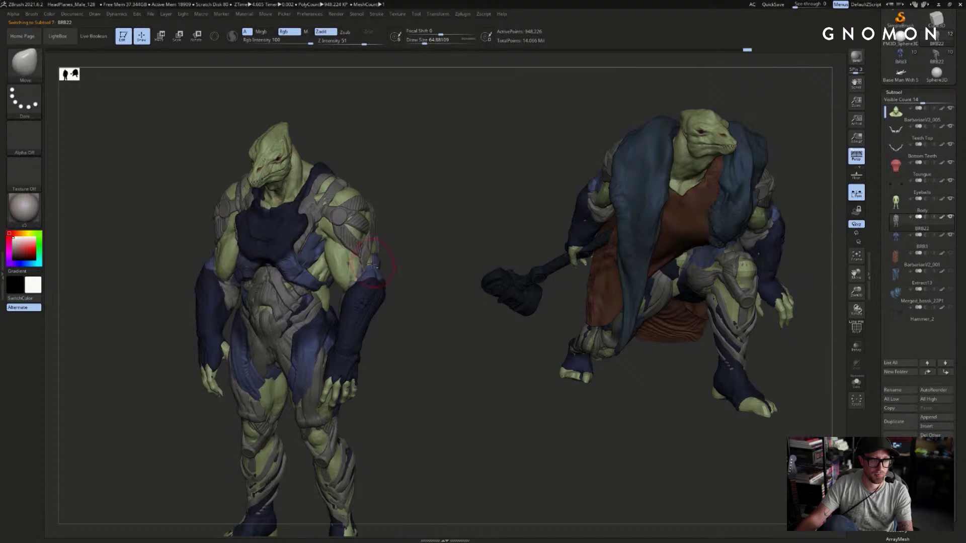
- Adjust the upper edge of the BRB3 sleeve at the elbow with a smaller Move brush, checking the clothing in isolation
left_click(363, 276, "alt")
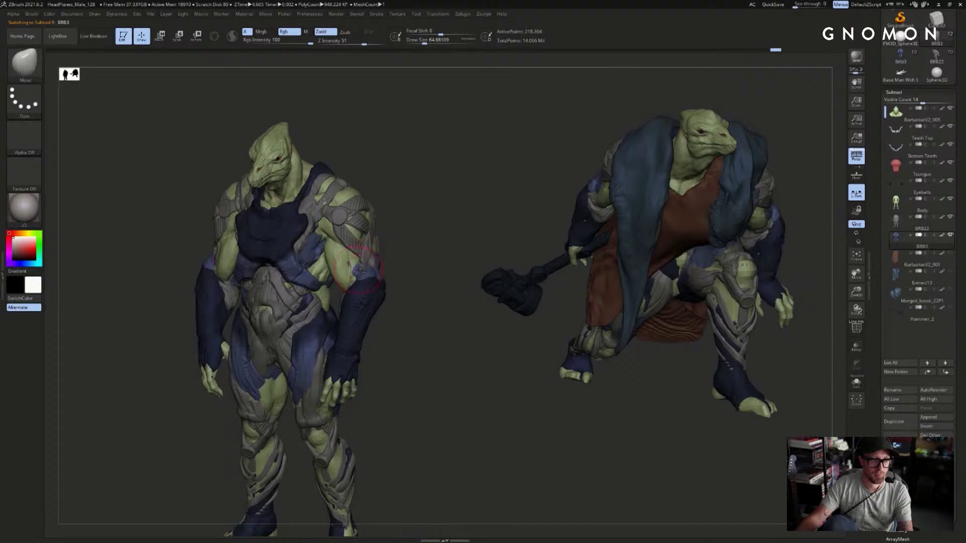
key("s")
left_click_drag(361, 267, 356, 267)
key("alt+s")
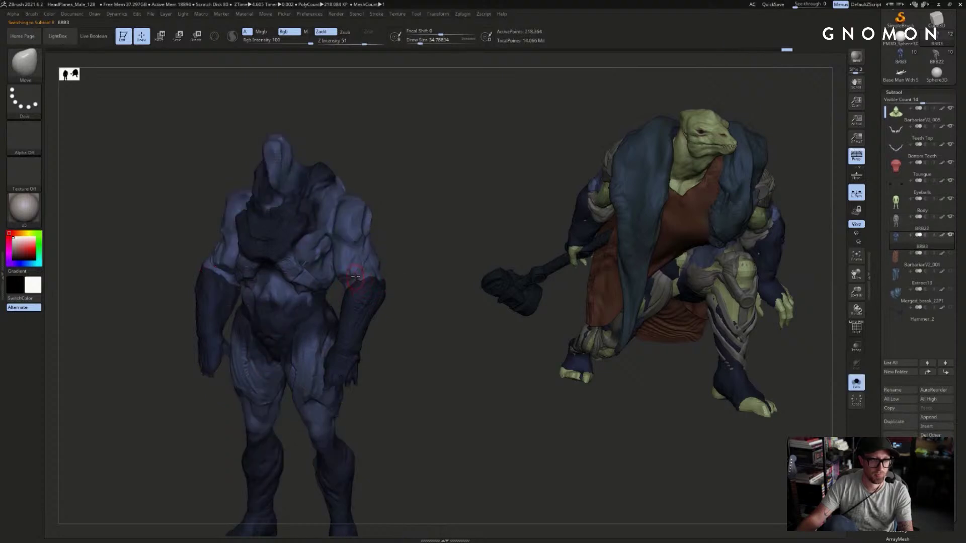
key("alt+s")
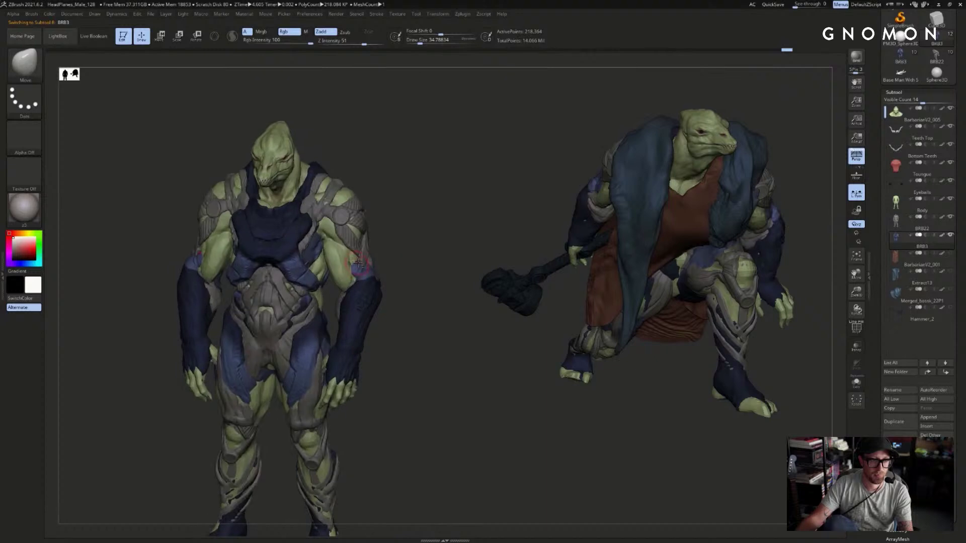
key("s")
left_click_drag(353, 266, 355, 265)
right_click_drag(367, 264, 356, 267)
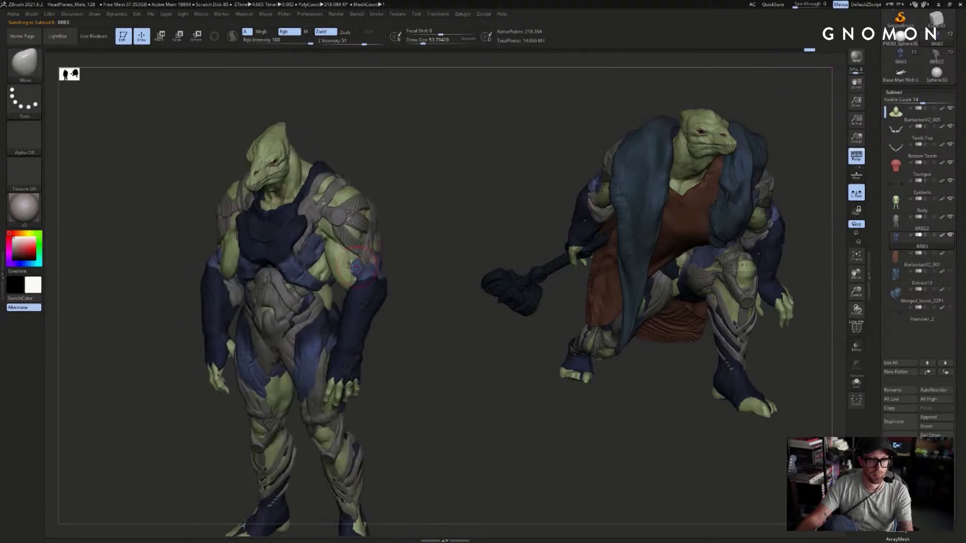
- Make the BRB22 suit active and switch to the DamStandard brush
left_click(354, 250, "alt")
key("b")
key("d")
key("s")
right_click_drag(443, 228, 500, 177)
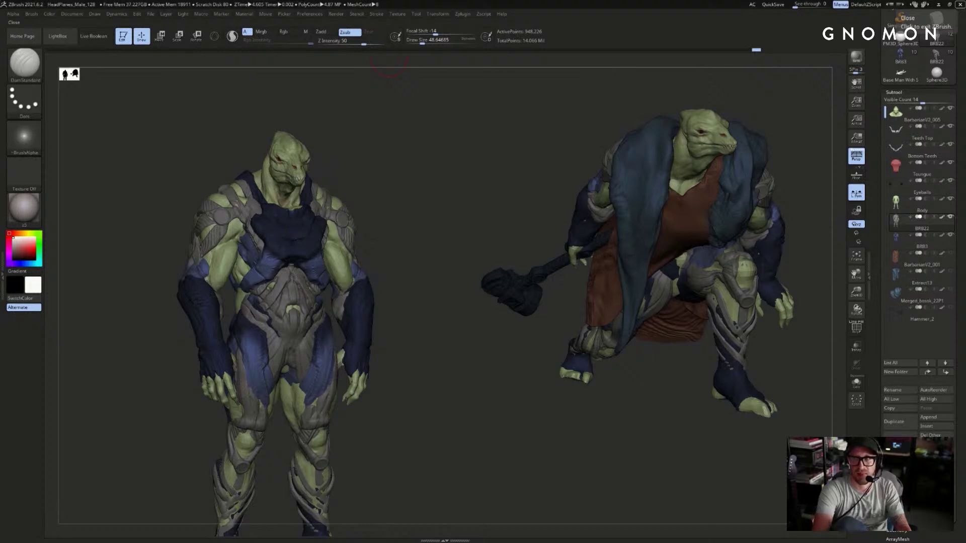
- Switch to the browser, open the ZBrushCore Mini site from the search results, and read about its free download
left_click_drag(964, 150, 141, 34)
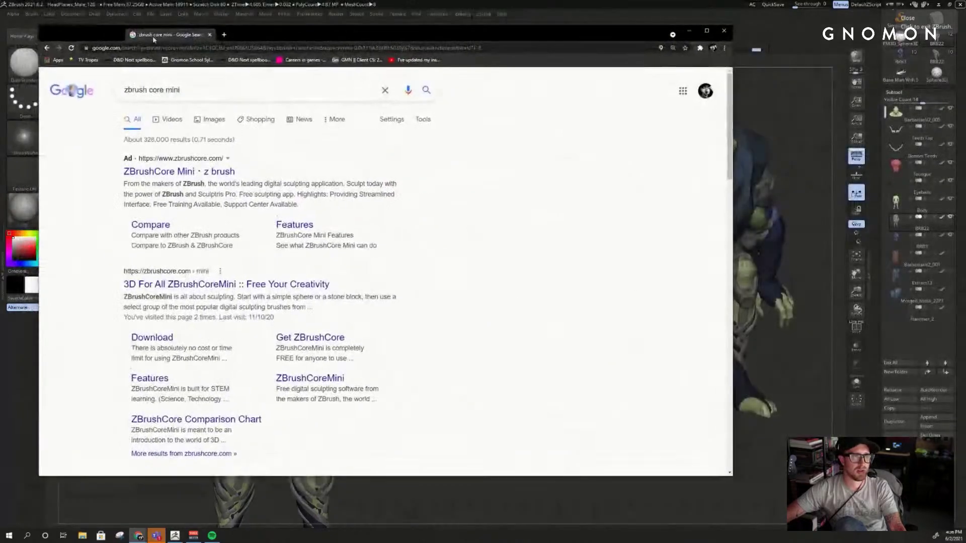
middle_click(204, 172)
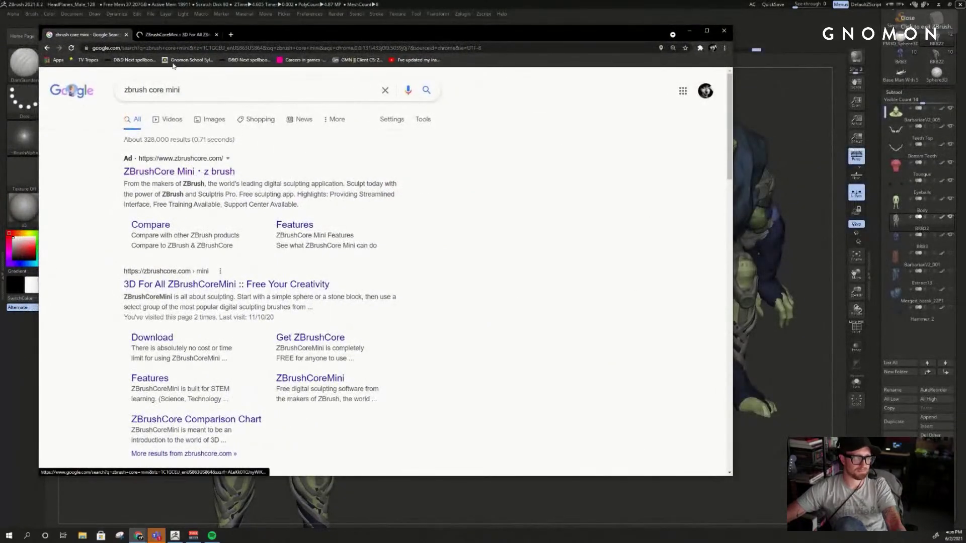
left_click(170, 35)
left_click_drag(272, 26, 437, 3)
scroll(444, 304, "down", 10)
scroll(444, 303, "down", 5)
scroll(624, 246, "up", 5)
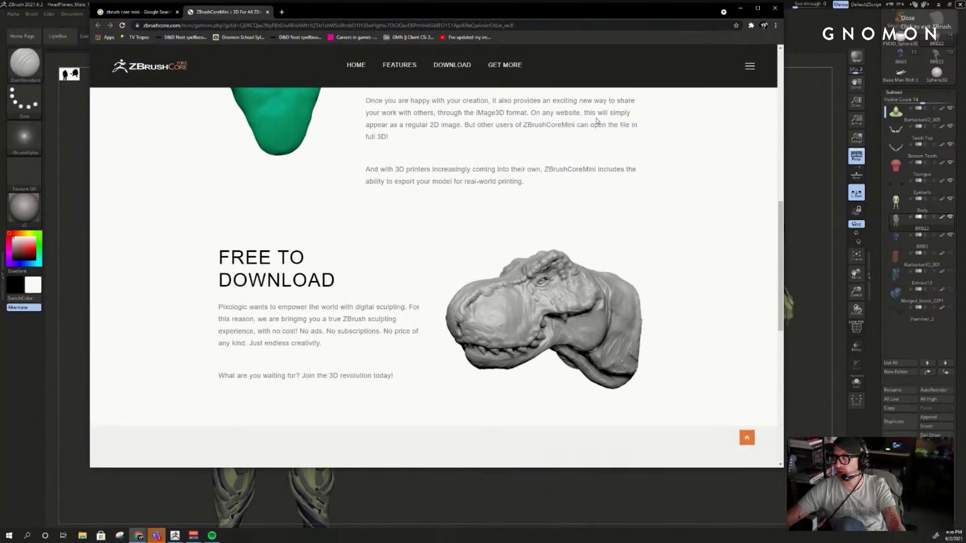
left_click_drag(550, 13, 570, 18)
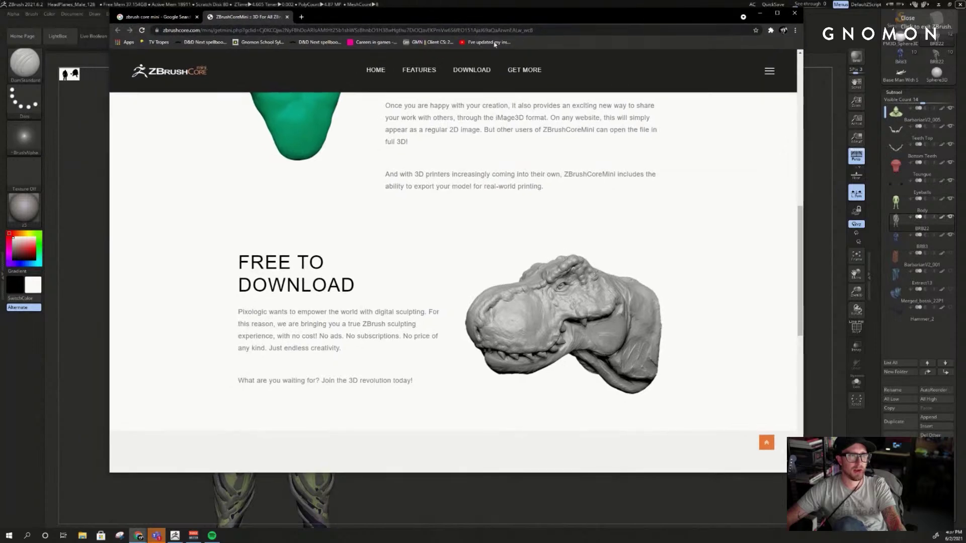
- Search Google for "zbrush" and review the ZBrush 2021 licensing options in the Pixologic store
left_click(153, 17)
left_click_drag(224, 78, 328, 68)
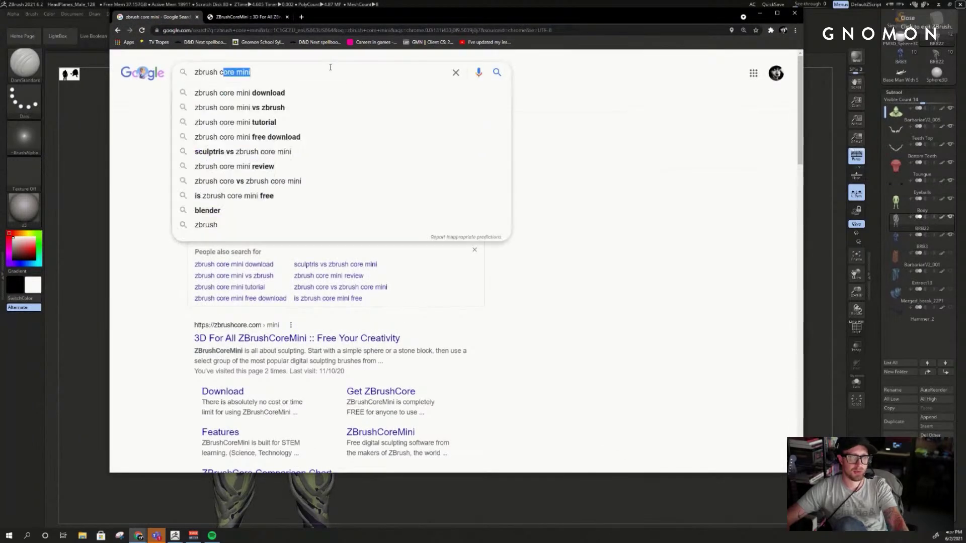
key("BackSpace")
key("Return")
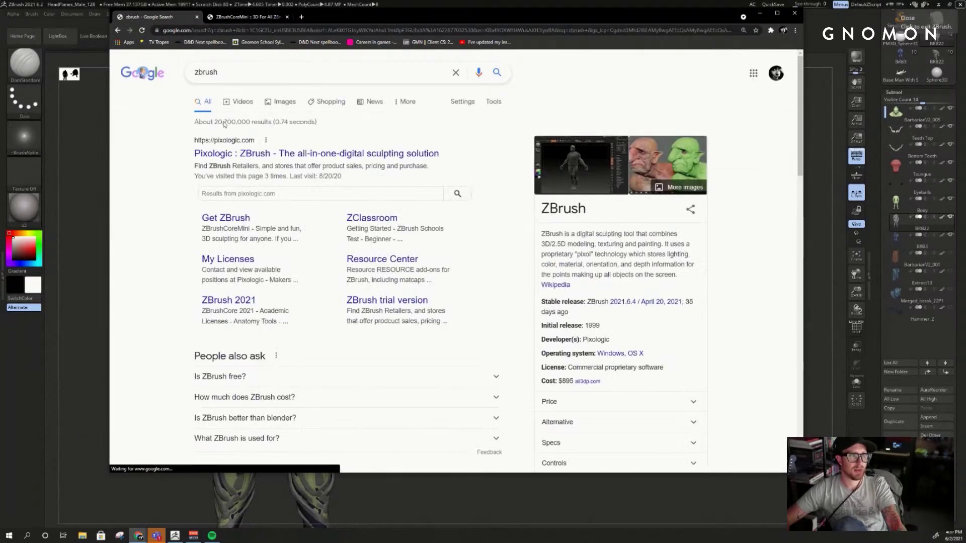
left_click(244, 154)
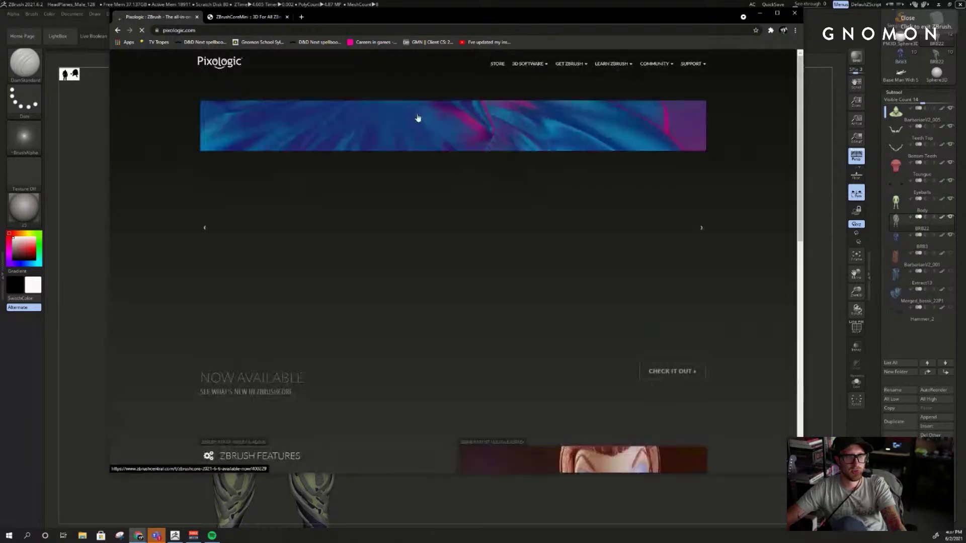
left_click(575, 90)
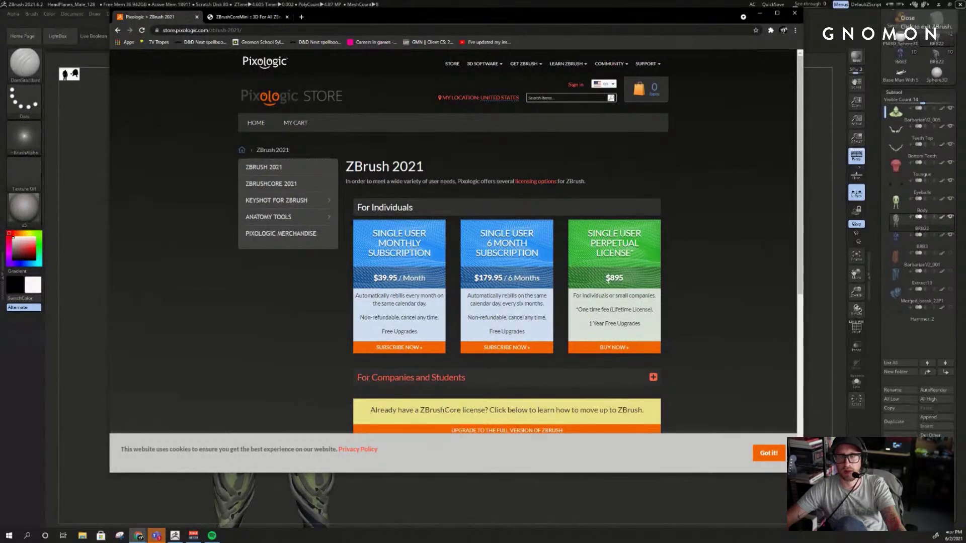
left_click(761, 453)
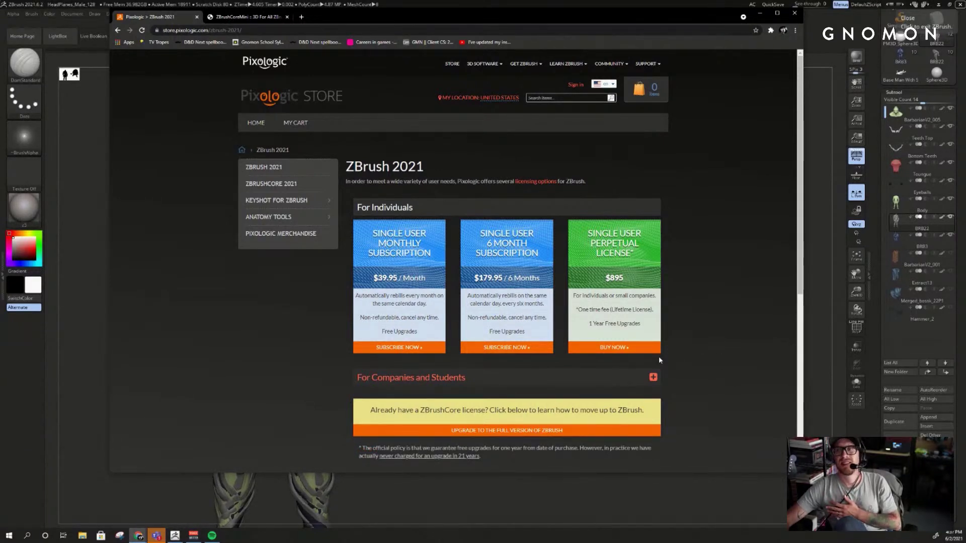
scroll(766, 252, "down", 6)
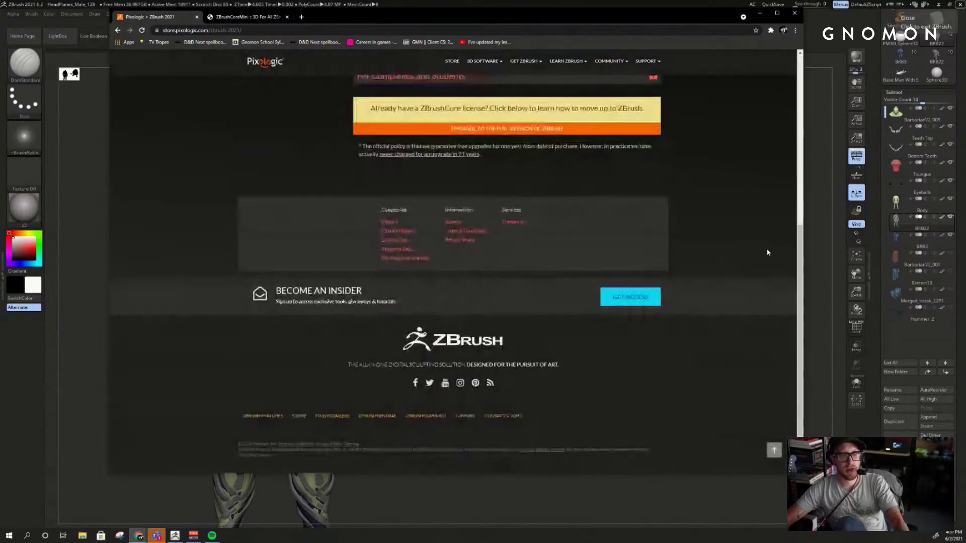
scroll(765, 249, "up", 5)
- Open the ZBrushCore 2021 store page and compare it with the ZBrushCoreMini site
left_click(279, 146)
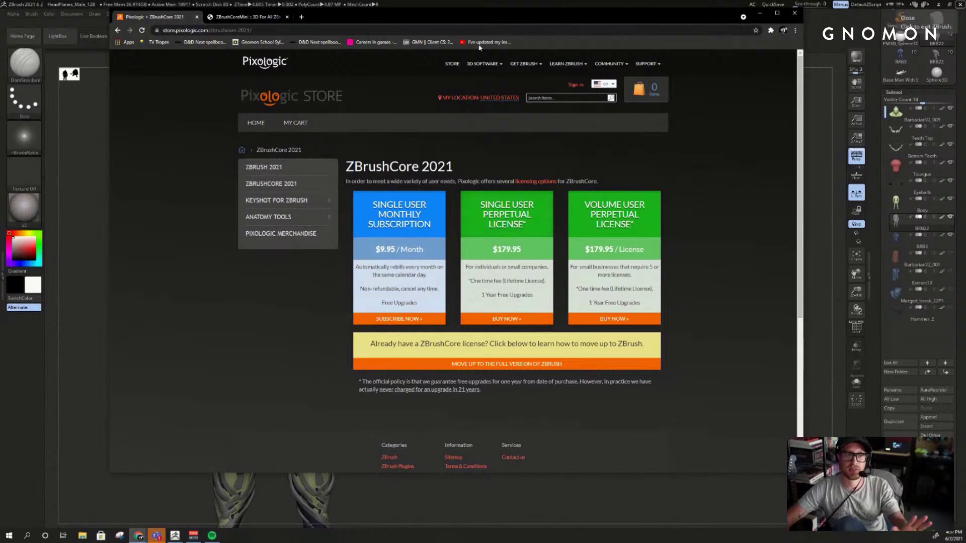
left_click(250, 17)
scroll(372, 262, "up", 10)
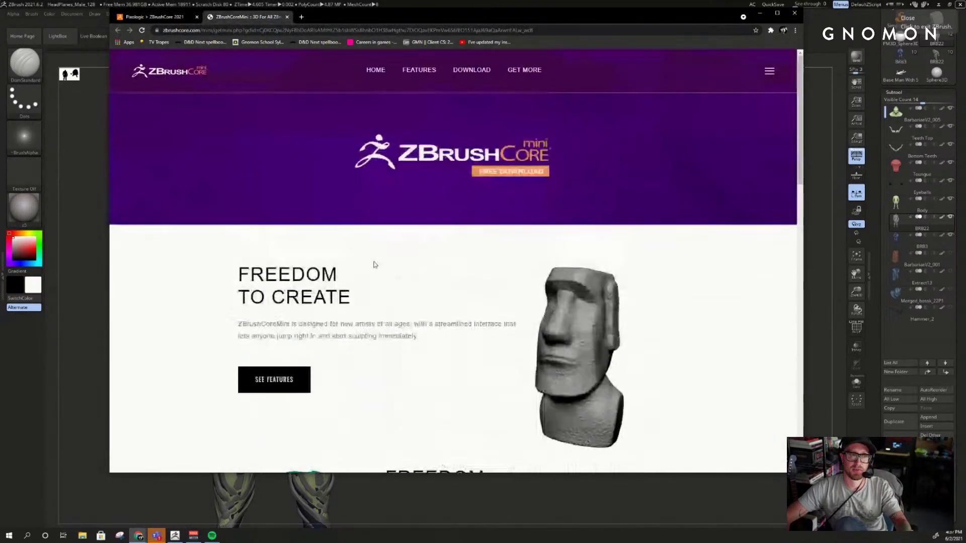
left_click(161, 16)
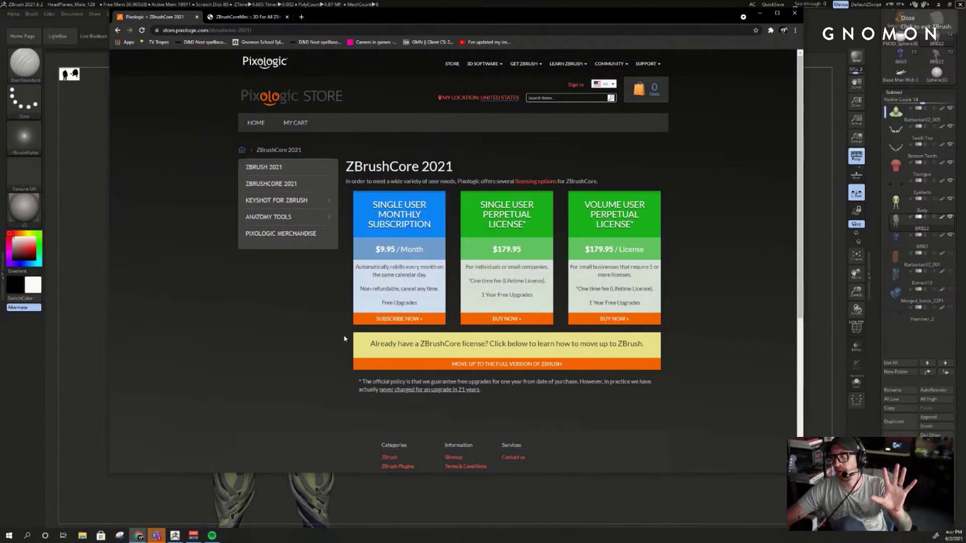
left_click_drag(353, 26, 415, 31)
left_click(293, 26)
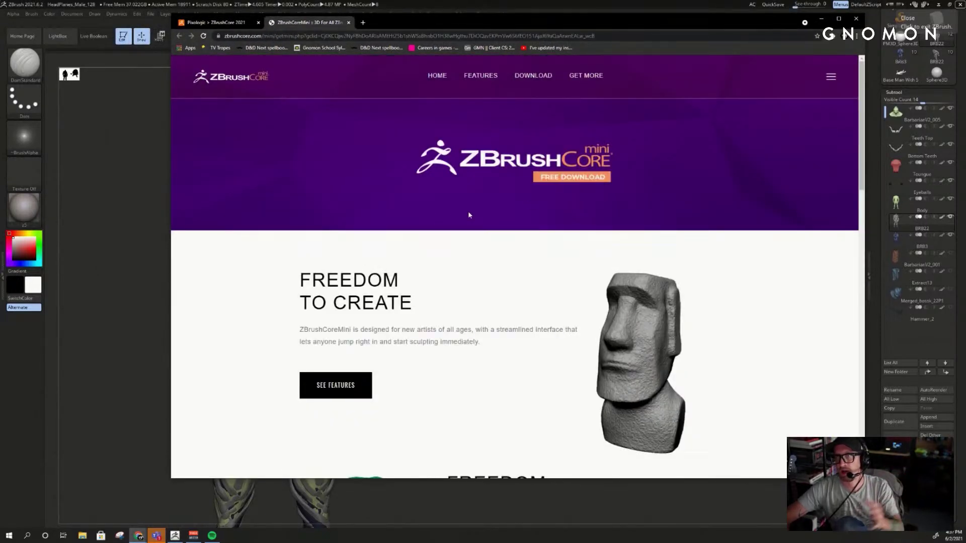
- Compare the ZBrushCore 2021 license options with those on the ZBrush 2021 store page
left_click(229, 22)
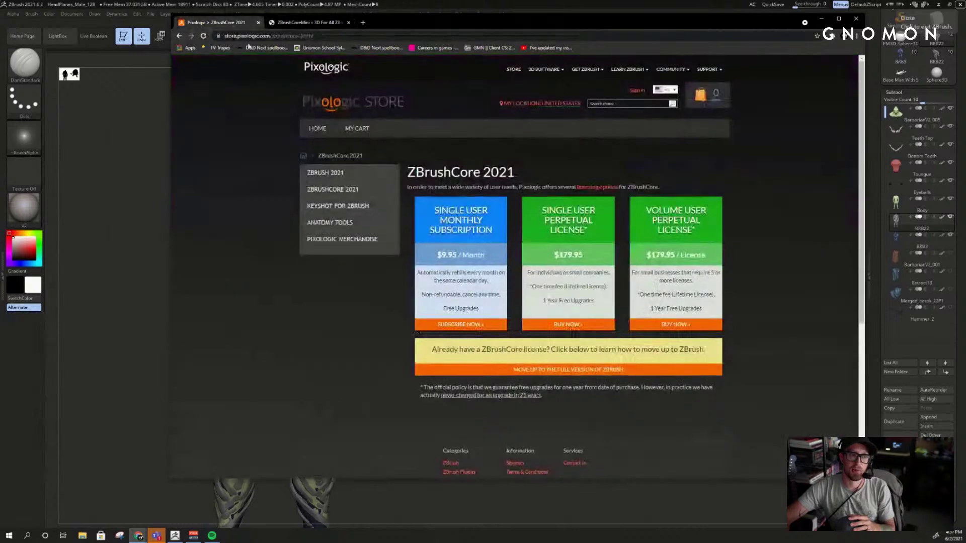
mouse_move(415, 166)
left_mouse_down()
mouse_move(483, 163)
mouse_move(485, 171)
left_mouse_up()
left_click(485, 172)
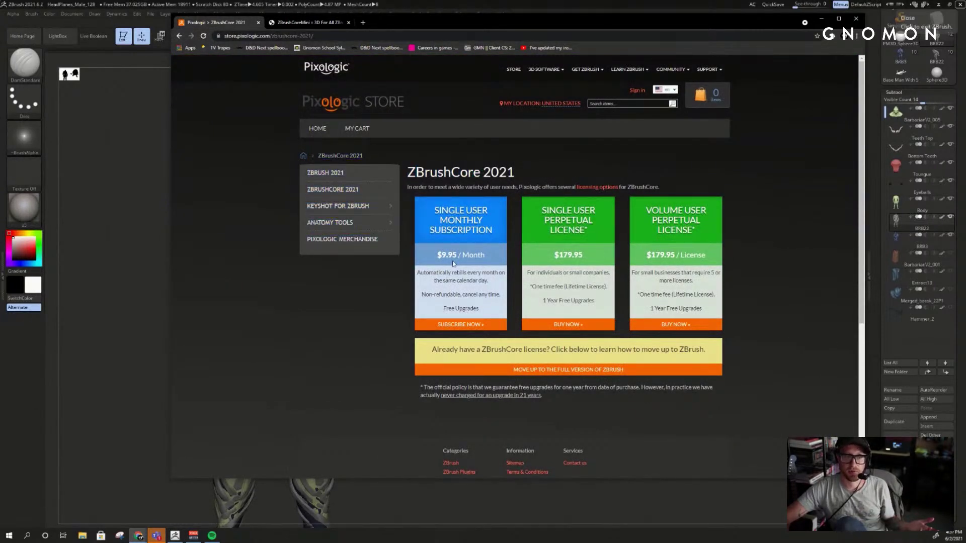
left_click(323, 173)
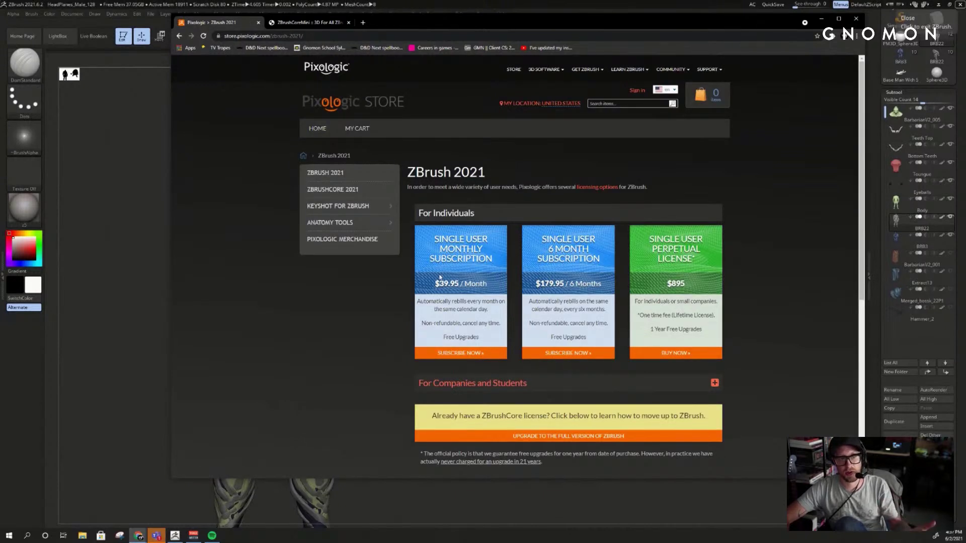
left_click_drag(502, 185, 411, 185)
left_click(439, 177)
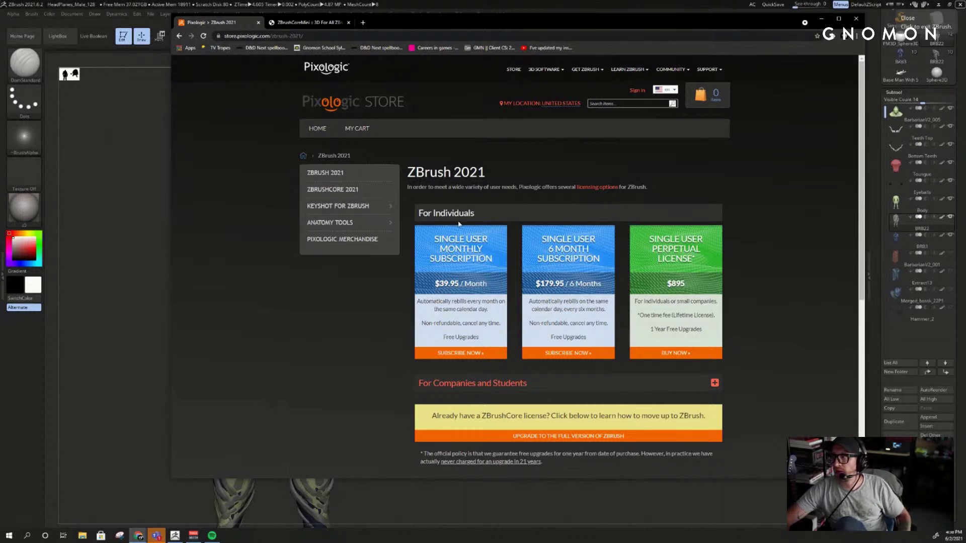
- Search for "blender software" in a new browser tab and look through the blender.org home page
left_click(363, 23)
left_click(372, 36)
type("blender so")
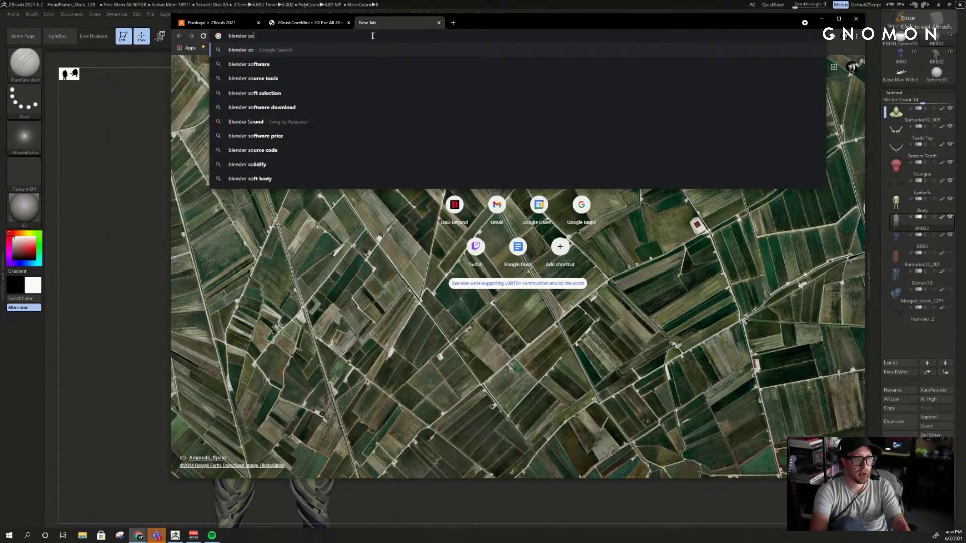
key("Down")
key("Return")
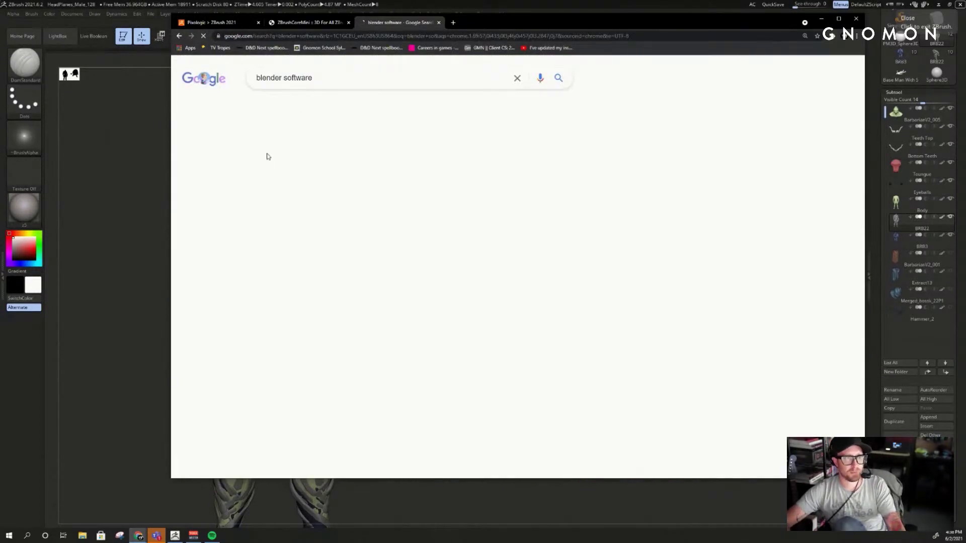
left_click(282, 157)
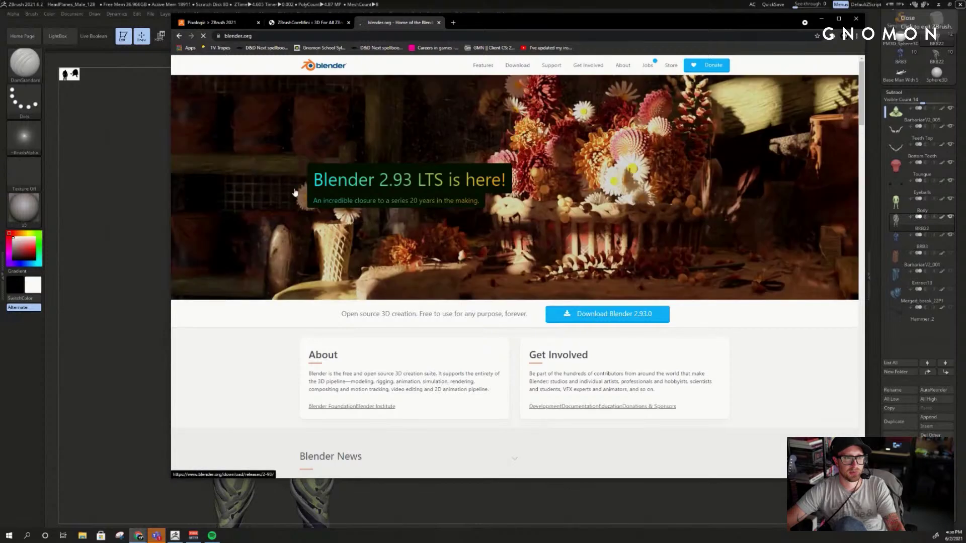
scroll(243, 340, "down", 4)
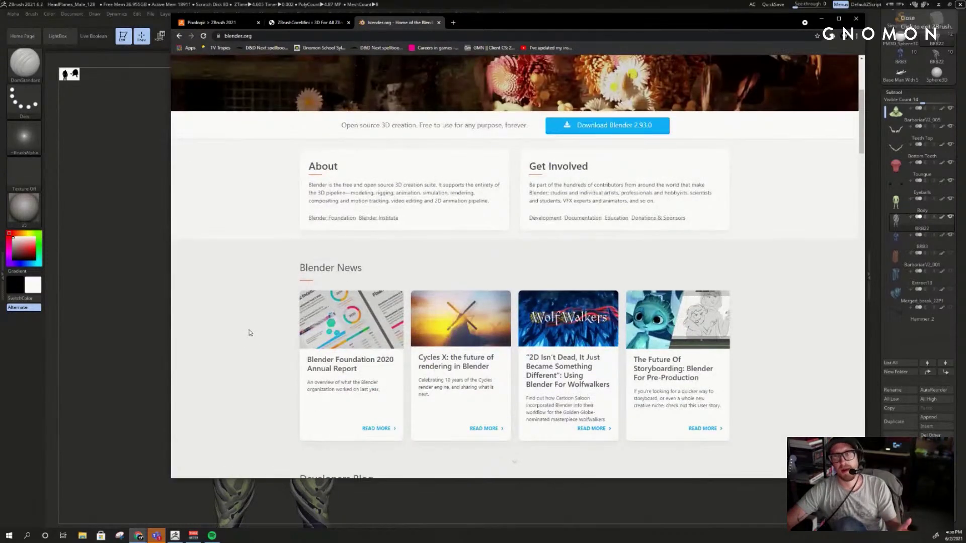
scroll(250, 331, "up", 4)
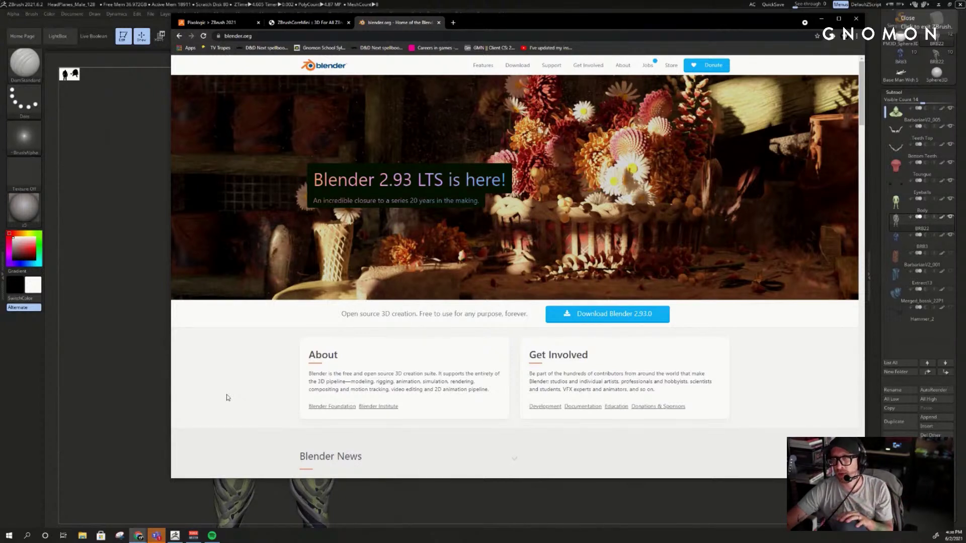
- Search for "unreal" in another new tab and look through the Unreal Engine website
left_click(453, 22)
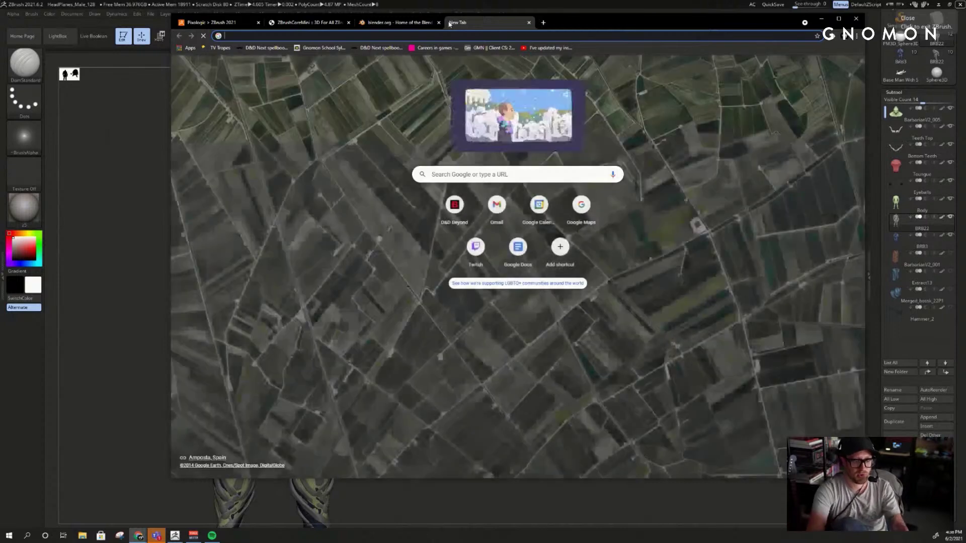
type("unreal")
key("Return")
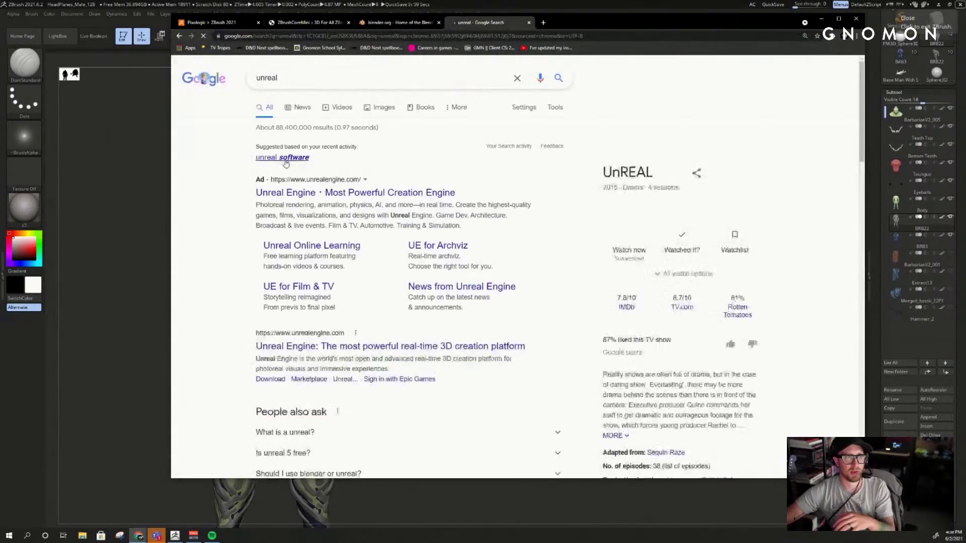
left_click(297, 157)
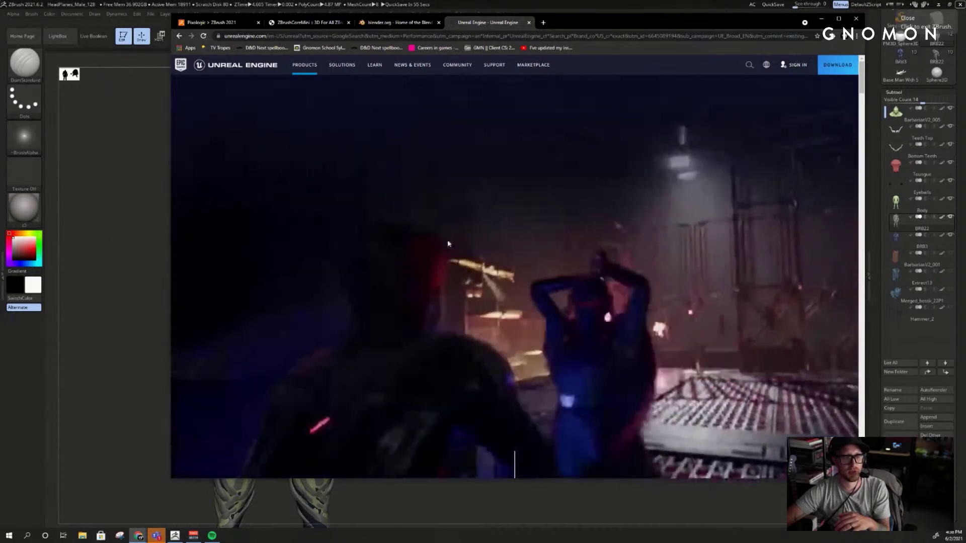
scroll(583, 248, "down", 7)
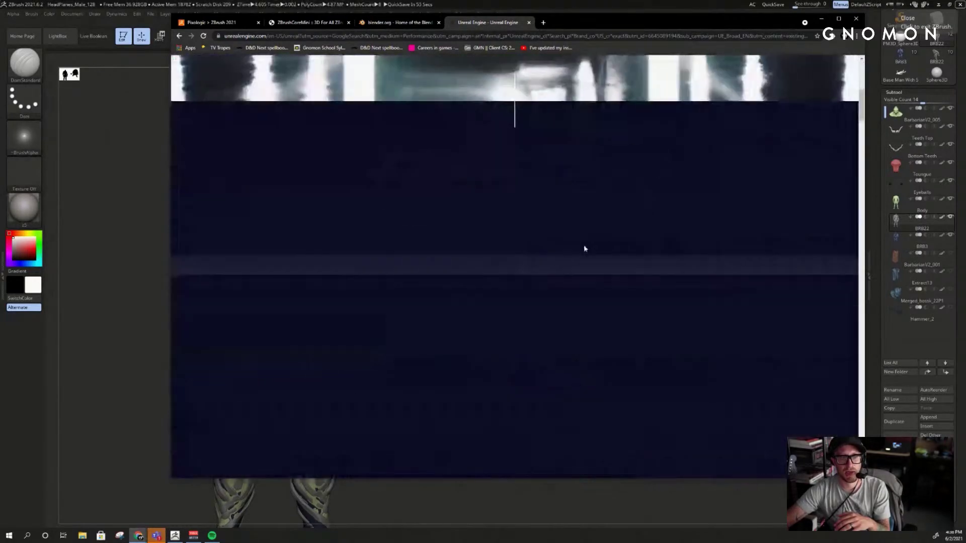
- Close the Unreal Engine page and switch back to ZBrush with the creature in view
scroll(583, 248, "down", 3)
scroll(559, 256, "up", 10)
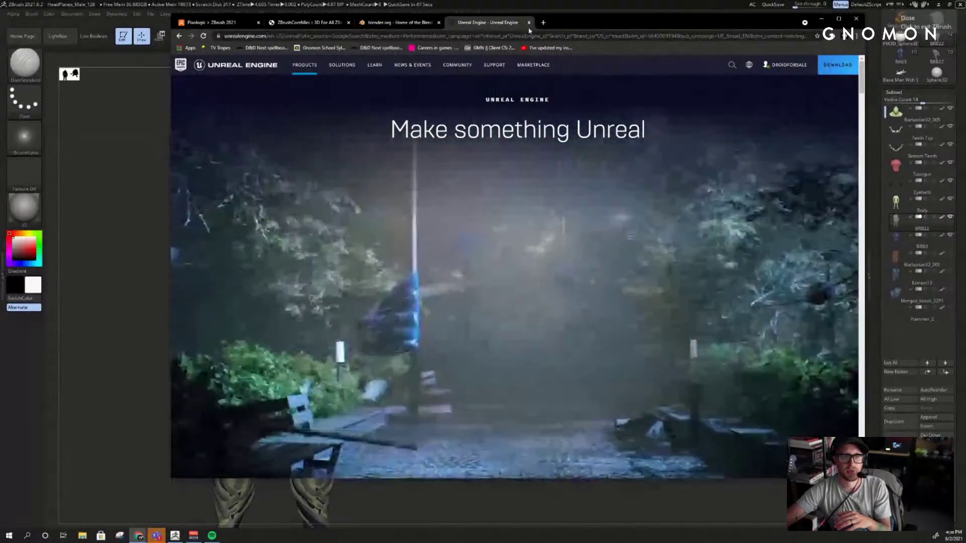
left_click(528, 23)
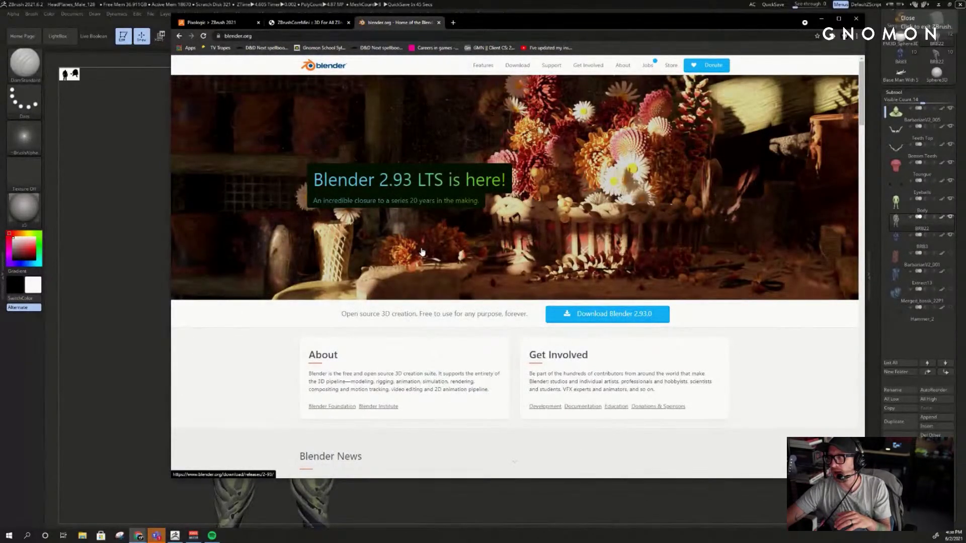
left_click(821, 19)
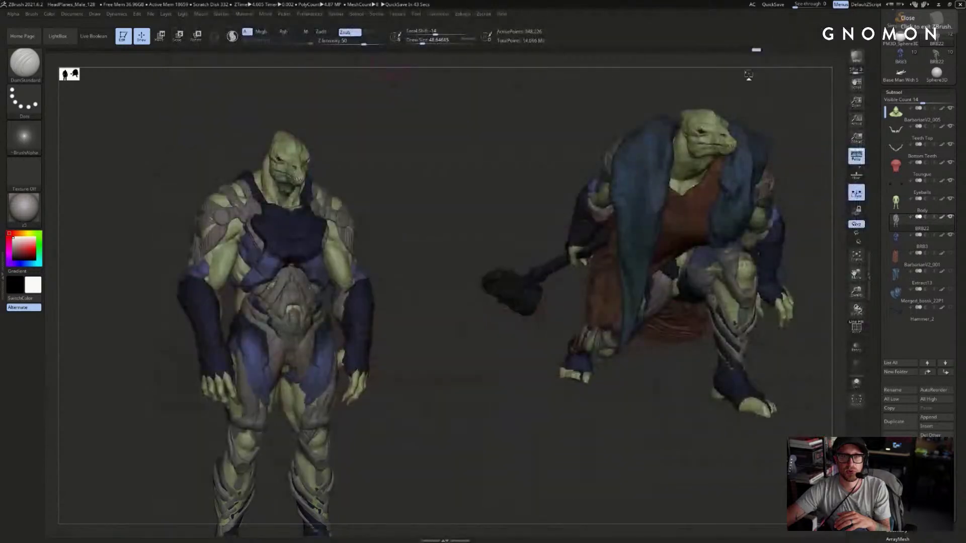
left_click_drag(654, 105, 657, 100)
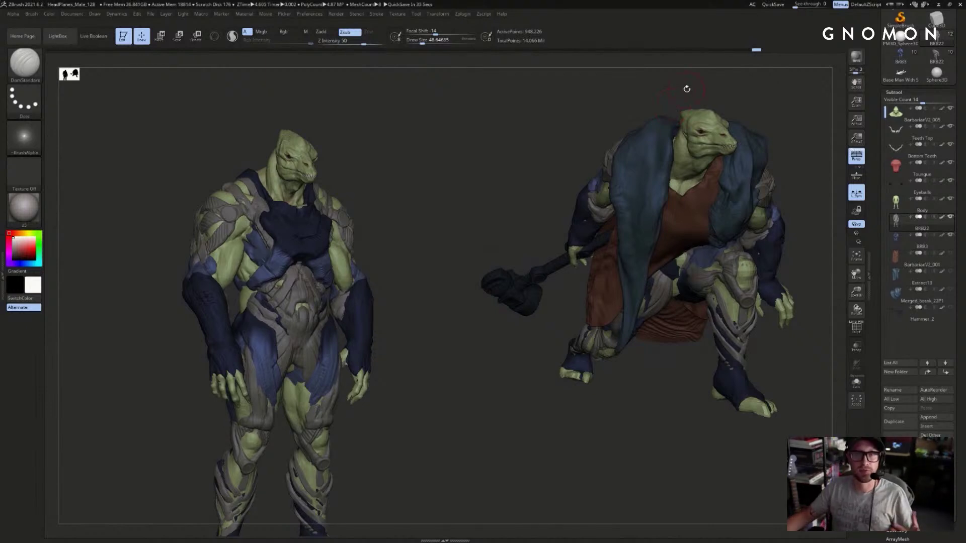
- Compare the BRB22 suit on the reshaped creature with the original version of the model
left_click_drag(541, 212, 478, 188)
key("s")
left_click_drag(411, 220, 427, 220)
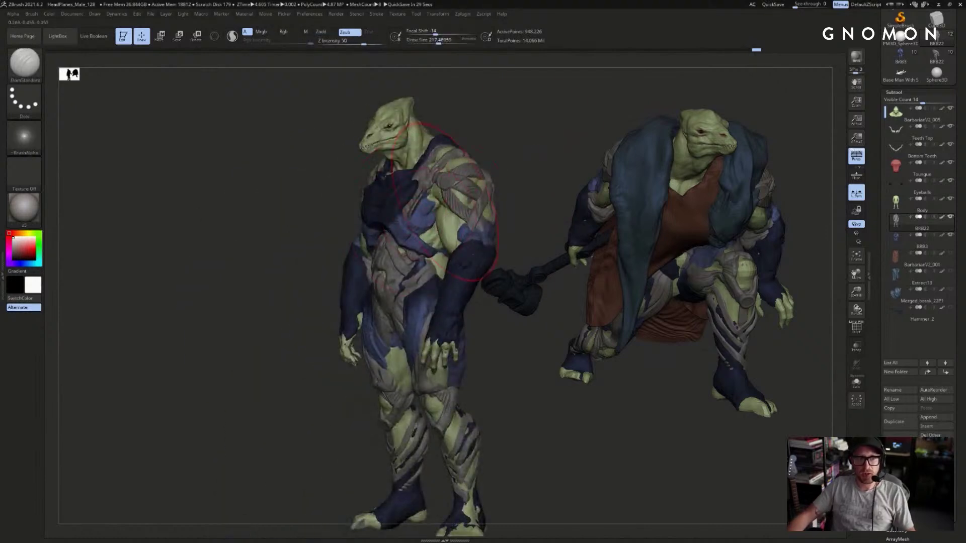
left_click(528, 162)
left_click(528, 161)
left_click_drag(528, 162, 517, 156)
key("shift+t")
left_click(463, 194, "alt")
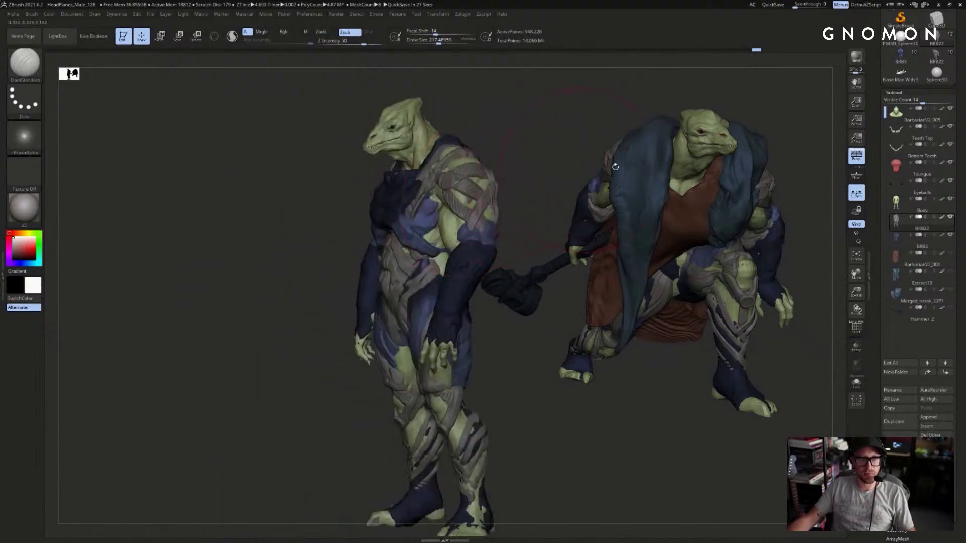
left_click_drag(796, 75, 802, 64)
left_click(454, 193, "alt")
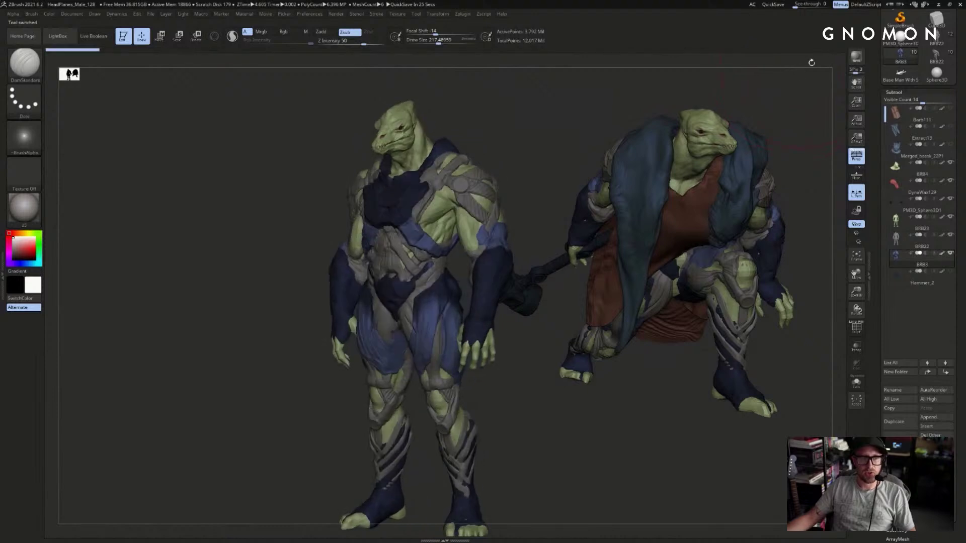
- Reshape the BRB3 clothing around the chest and the sides of the torso with the Move brush
left_click(402, 219, "alt")
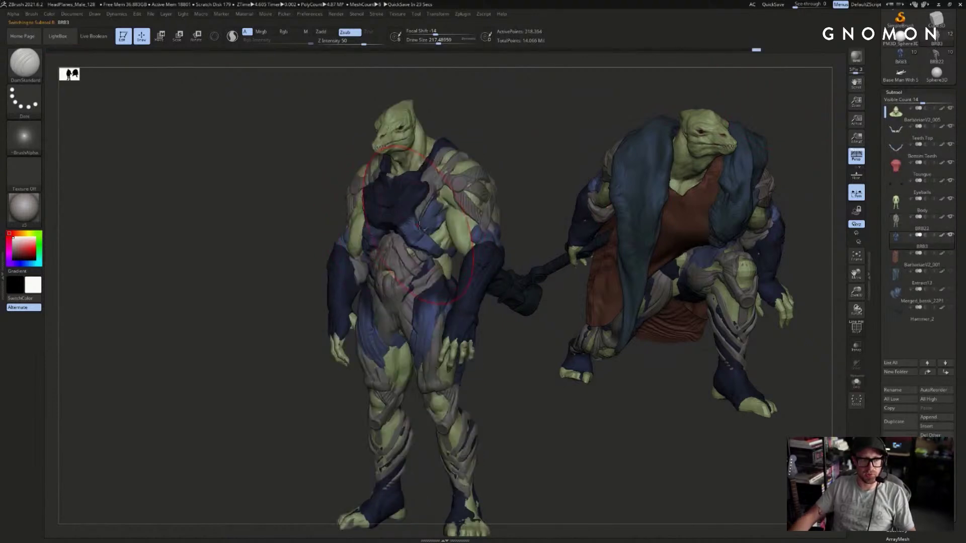
key("b")
key("m")
key("v")
left_click_drag(425, 222, 422, 218)
mouse_move(261, 241)
left_mouse_down()
mouse_move(315, 241)
mouse_move(360, 224)
mouse_move(351, 229)
left_mouse_up()
key("s")
key("s")
key("s")
left_click_drag(328, 249, 333, 250)
key("s")
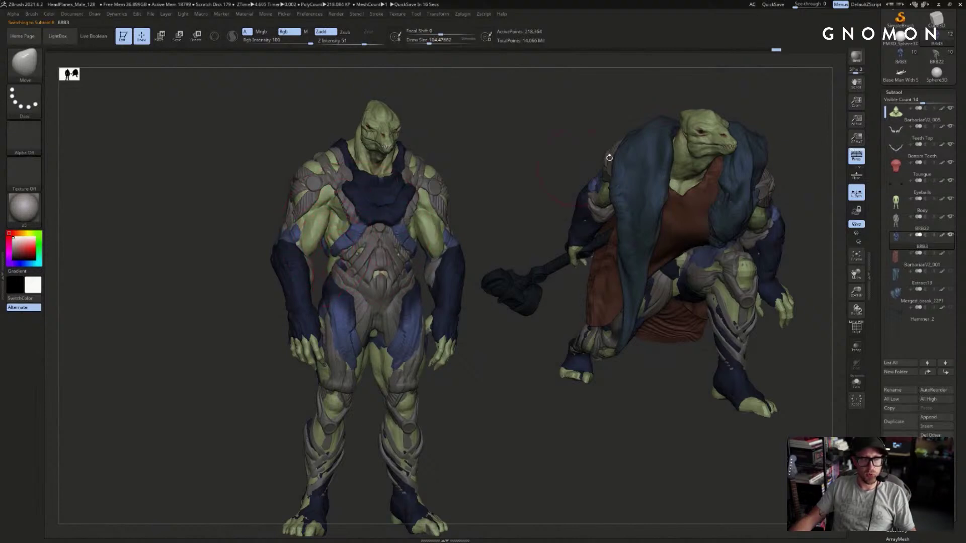
left_click_drag(826, 125, 799, 153)
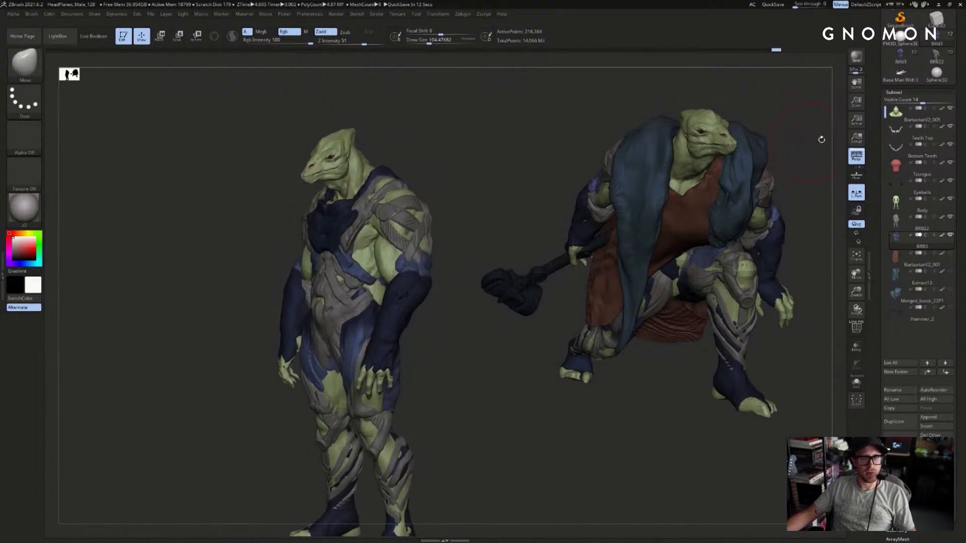
- Check the original model and pull the BRB3 clothing outward over the lower abdomen
left_click(905, 54)
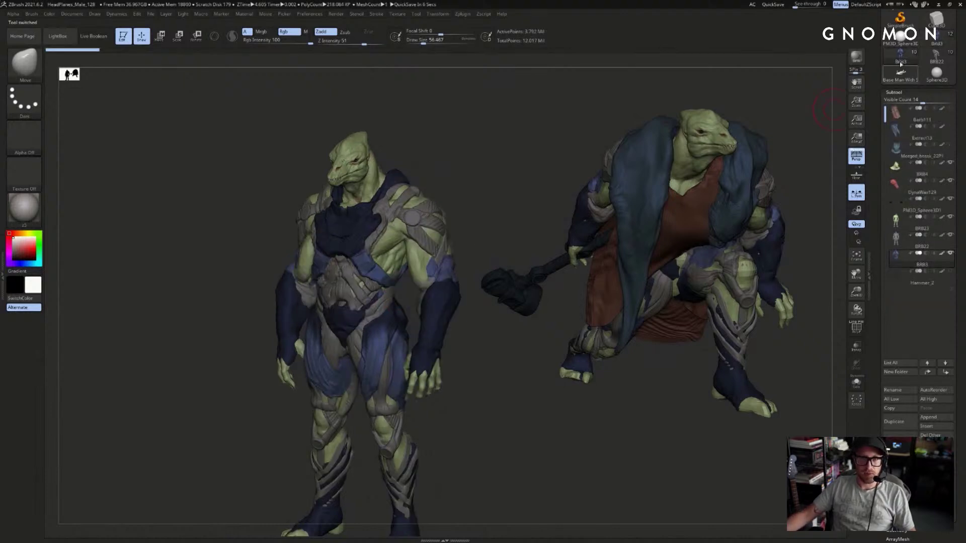
key("s")
left_click(351, 332)
left_click_drag(351, 332, 340, 325)
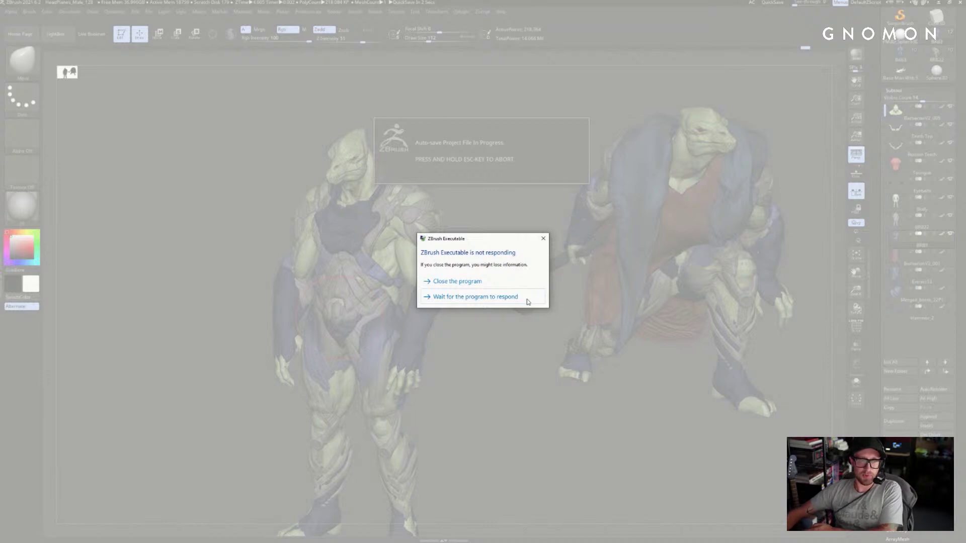
- Let ZBrush continue its autosave and look through the ArtStation Learning page in the browser
left_click(518, 296)
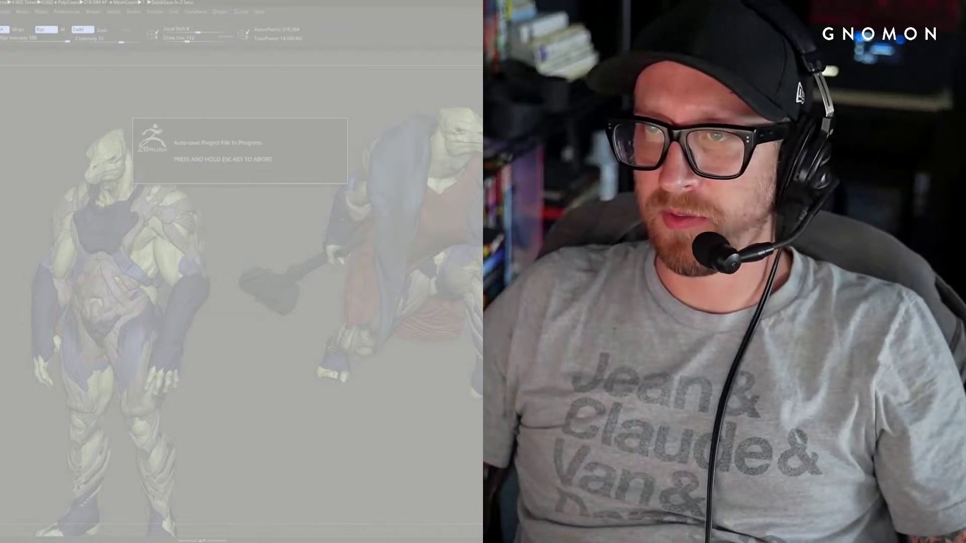
key("alt+Tab")
left_click_drag(201, 86, 93, 2)
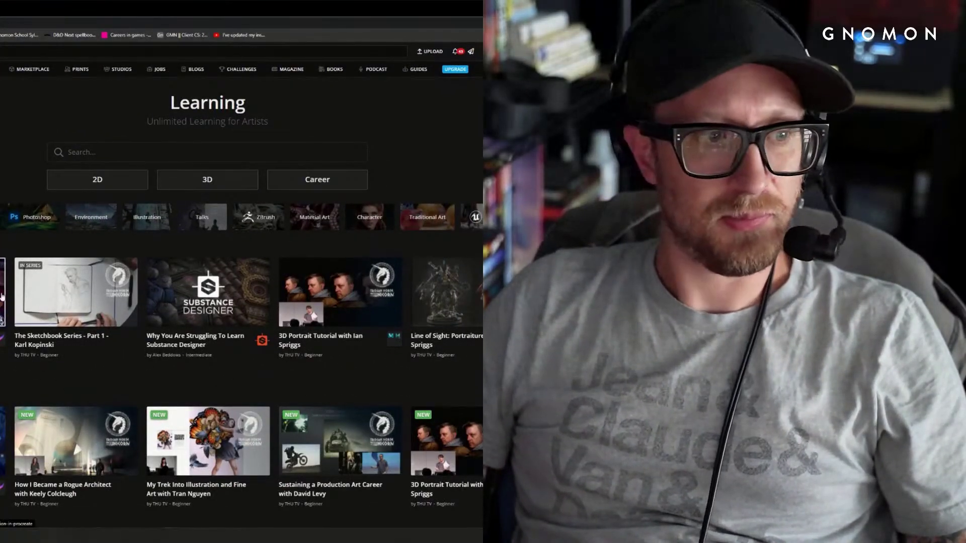
scroll(3, 296, "down", 3)
scroll(2, 297, "down", 2)
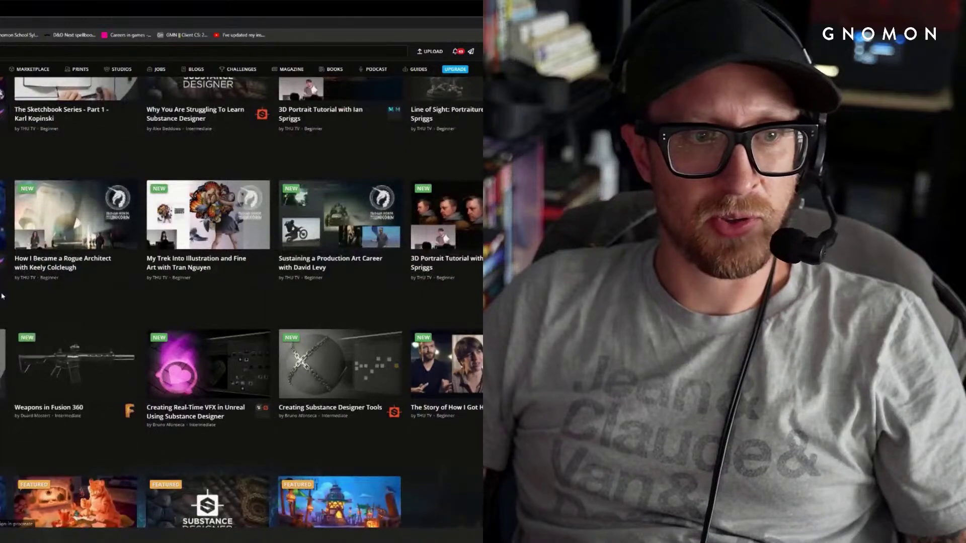
scroll(365, 276, "up", 5)
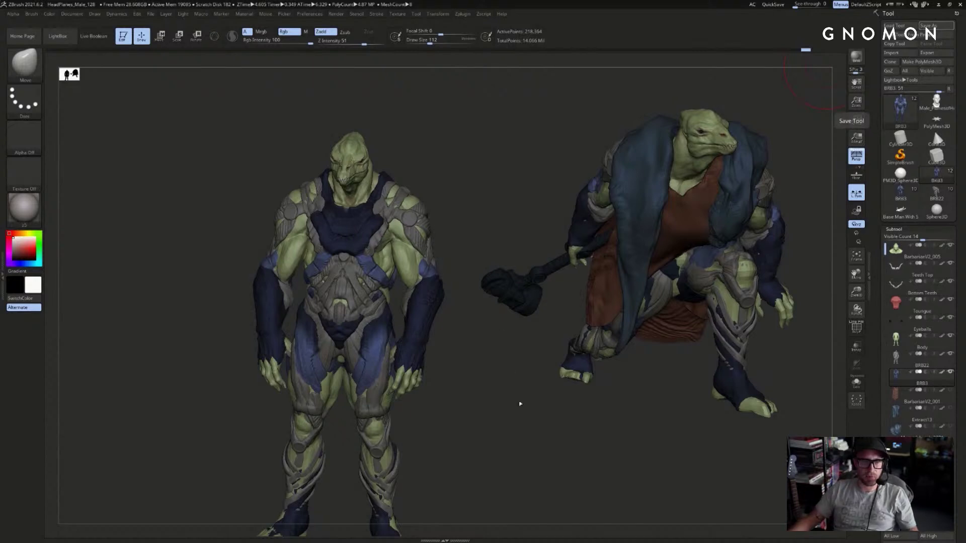
- Compare the refitted clothing with the original model from the front
left_click_drag(518, 436, 515, 420, "shift")
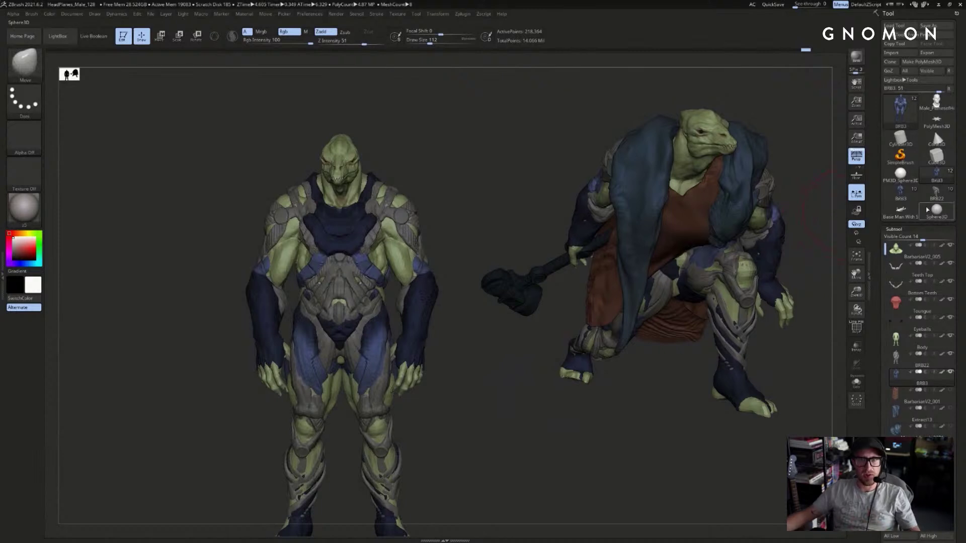
left_click(901, 192)
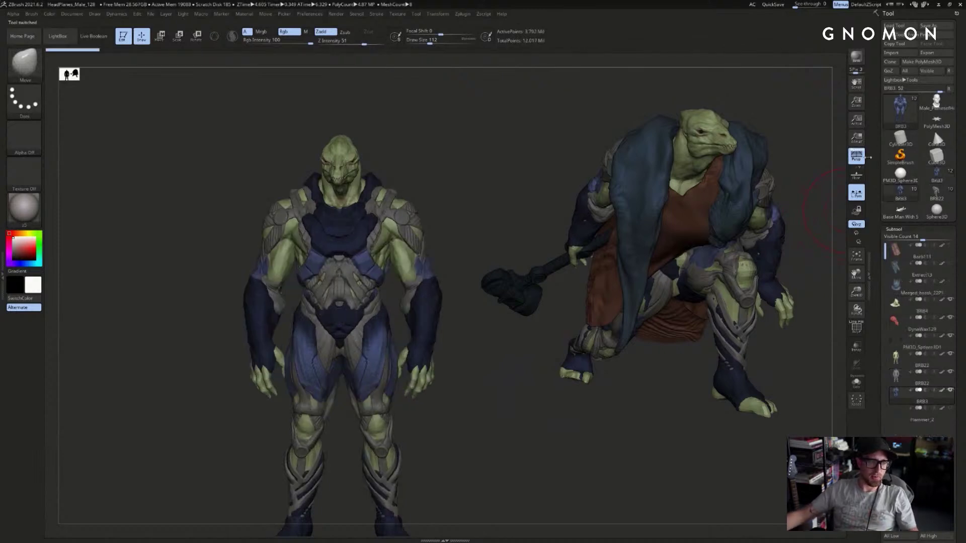
left_click(936, 173)
left_click_drag(451, 246, 389, 254)
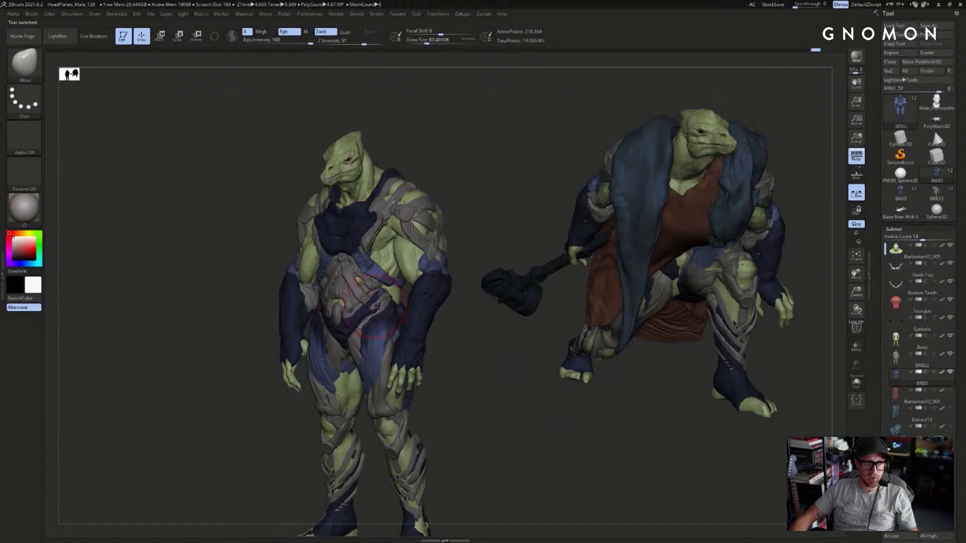
- Refine the BRB3 waist piece with the DamStandard brush, checking its shape against the original model
key("b")
key("d")
key("s")
left_click_drag(448, 361, 496, 312, "shift")
left_click(901, 195)
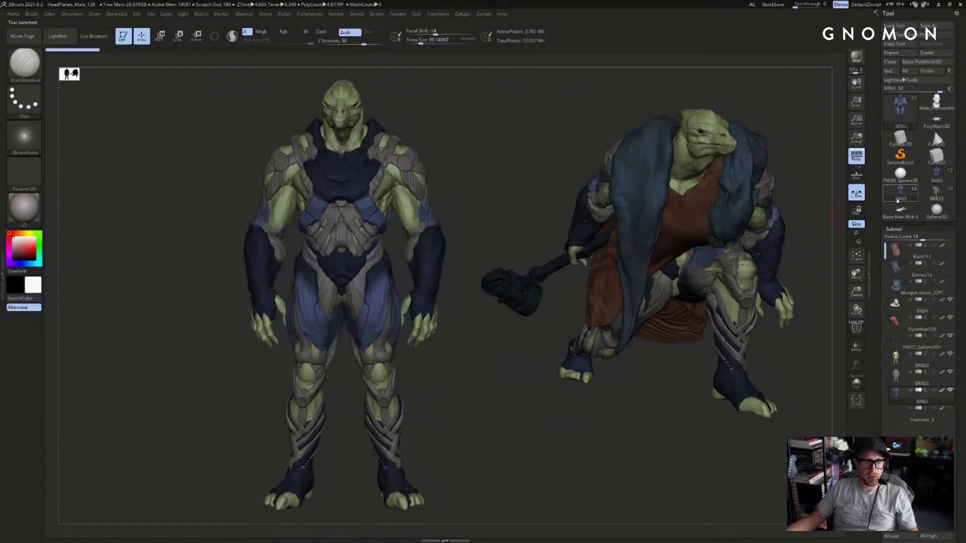
left_click(936, 177)
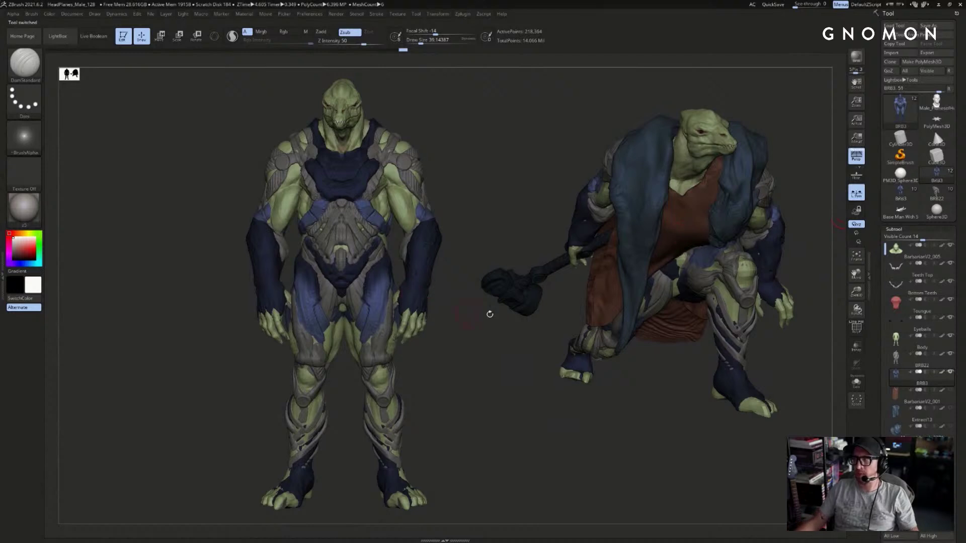
left_click_drag(614, 417, 623, 418)
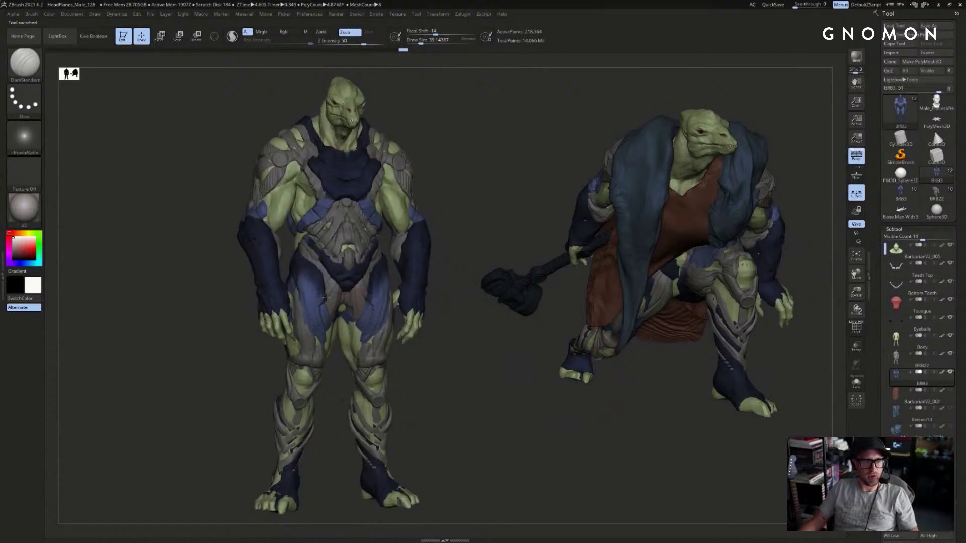
- Pull the BRB3 clothing out along the inner thighs with the Move brush
mouse_move(334, 294)
left_mouse_down()
mouse_move(331, 317)
mouse_move(360, 336)
left_mouse_up()
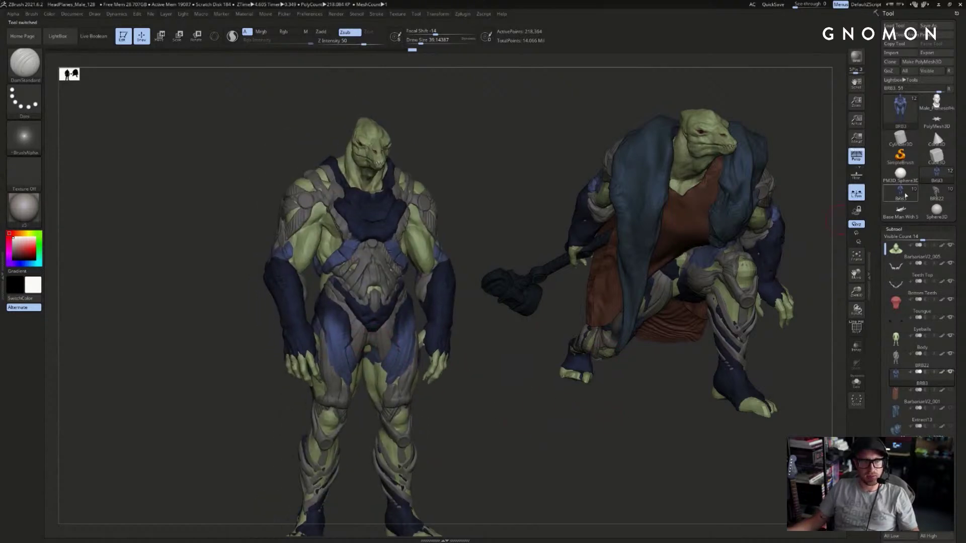
key("b")
key("m")
key("v")
key("s")
mouse_move(365, 369)
left_mouse_down()
mouse_move(368, 349)
mouse_move(376, 382)
left_mouse_up()
- Compare the thigh clothing with the original model from the front and the side
left_click(944, 189)
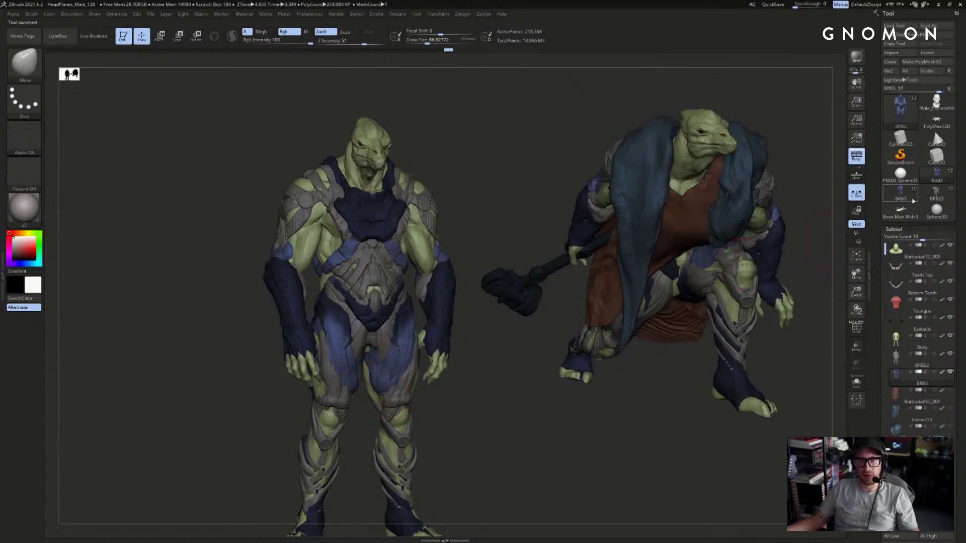
left_click(928, 173)
left_click(943, 177)
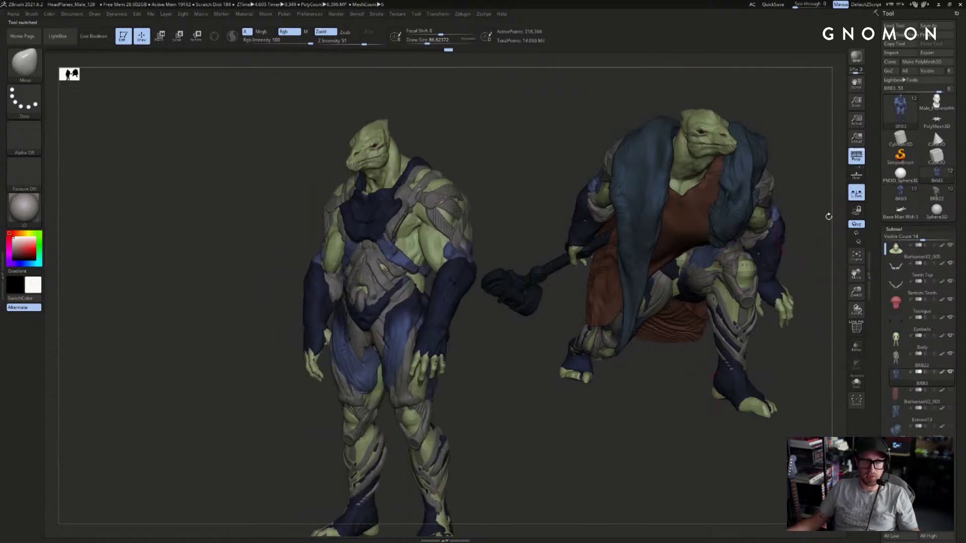
left_click(899, 190)
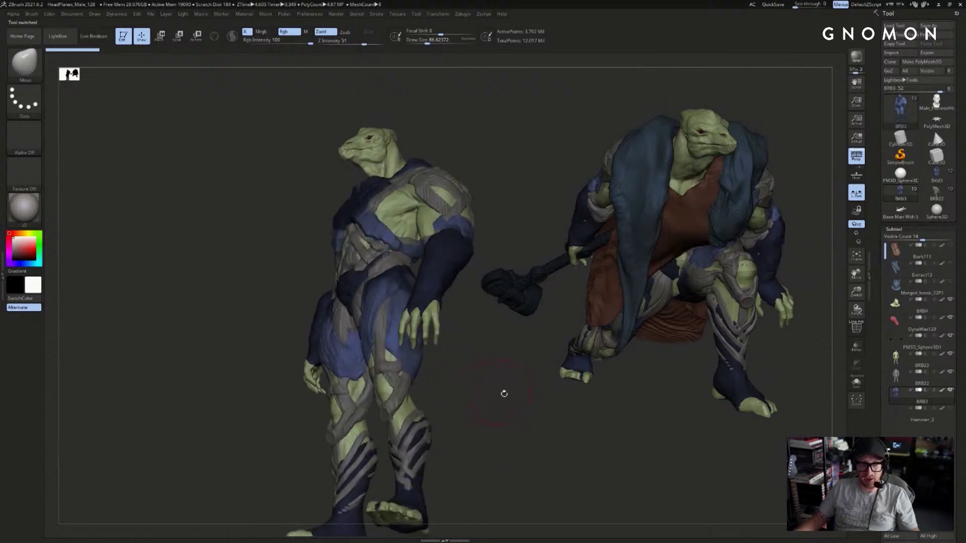
left_click(935, 175)
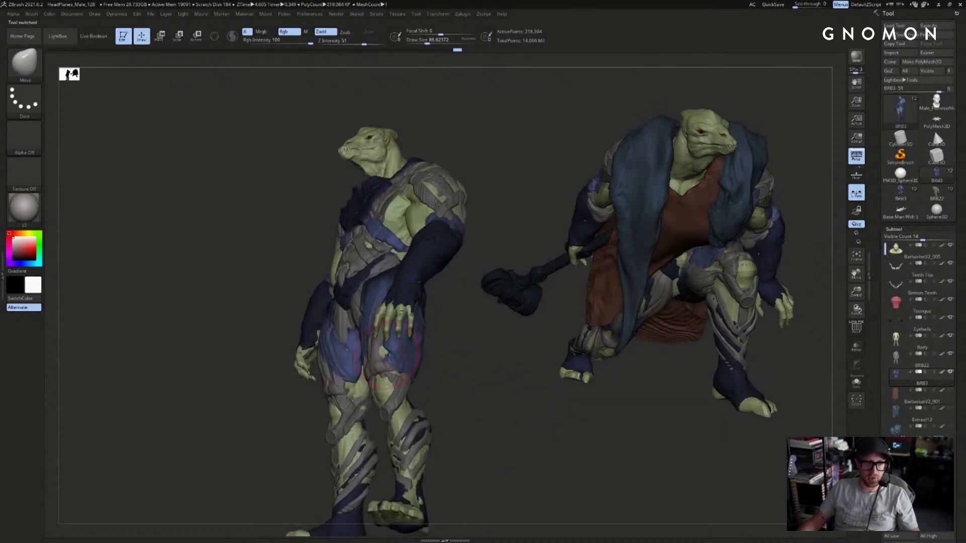
- Refine the BRB3 clothing edges on the thighs with the DamStandard and Move brushes
key("b")
key("d")
key("s")
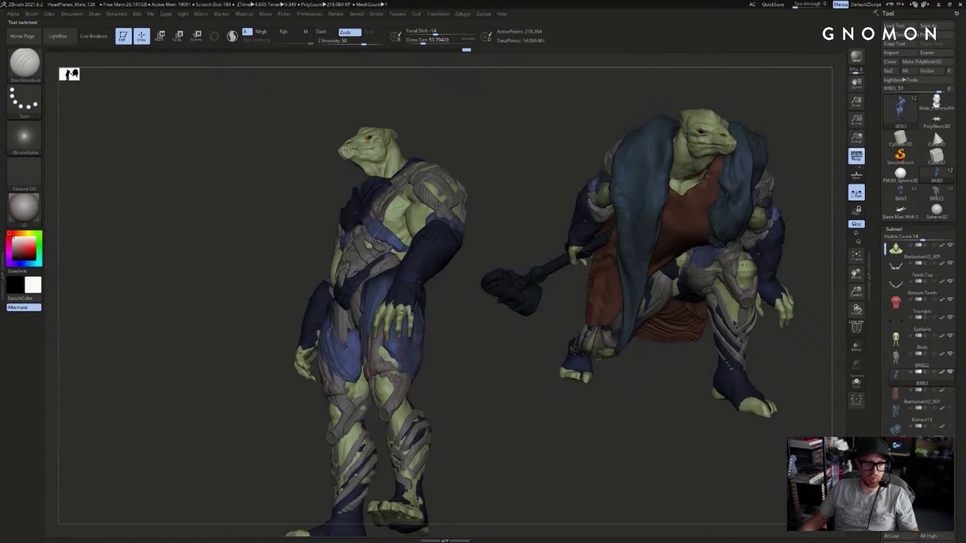
mouse_move(466, 392)
left_mouse_down()
mouse_move(345, 427)
mouse_move(491, 360)
mouse_move(436, 358)
left_mouse_up()
key("s")
key("b")
key("m")
key("v")
left_click_drag(373, 399, 430, 372)
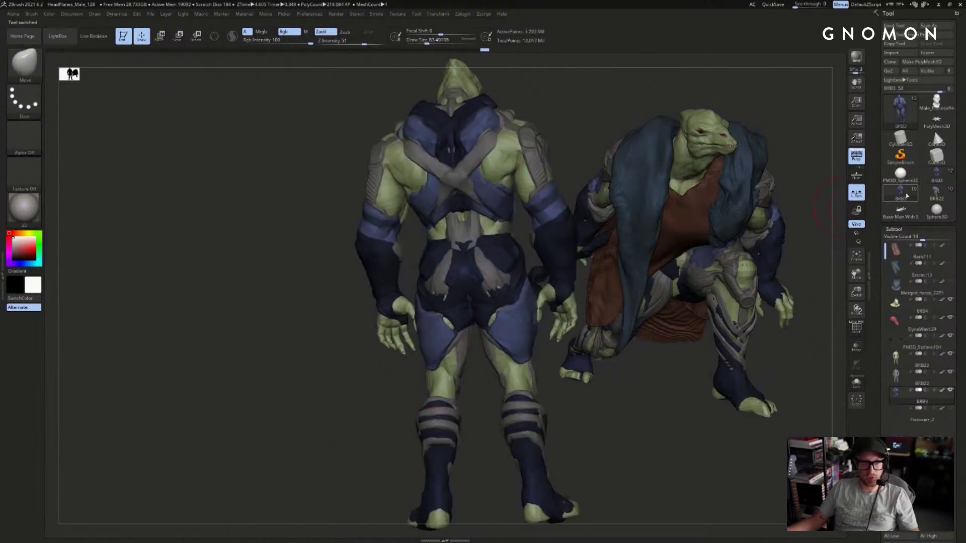
- Adjust the BRB3 clothing over the buttocks with a larger Move brush, checking against the original model
key("s")
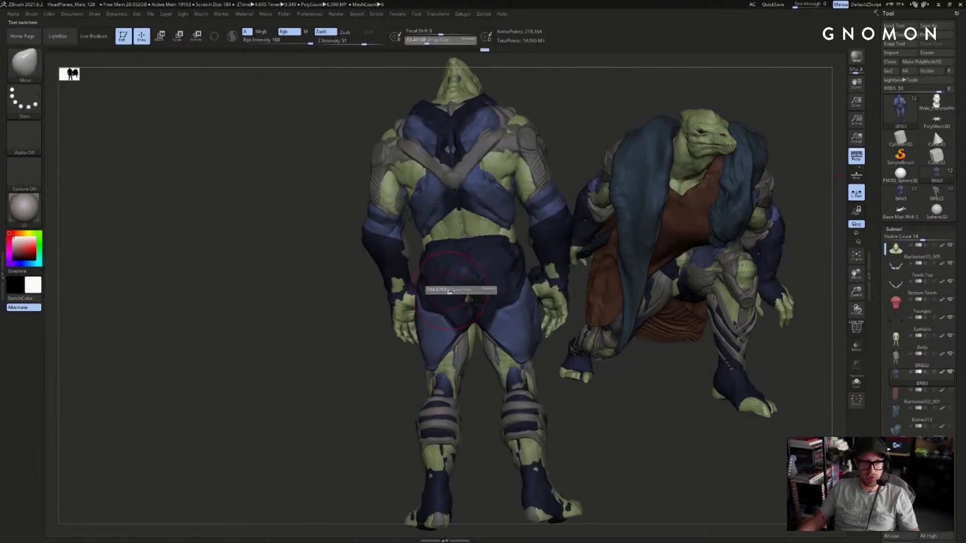
left_click_drag(448, 291, 451, 290)
left_click(937, 176)
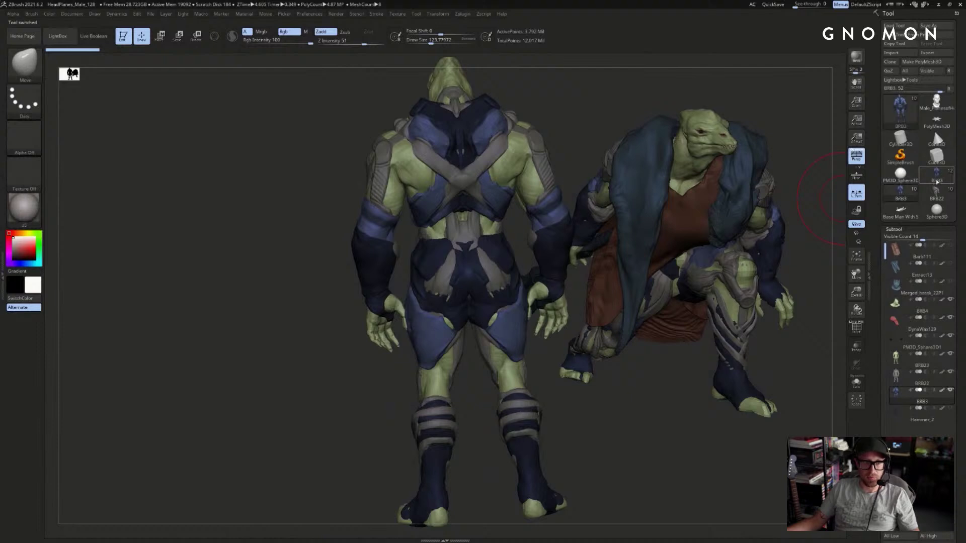
left_click(936, 181)
- Select the BRB22 suit and pull its grey lower-back panel out over the body with the Move brush
left_click(540, 169, "alt")
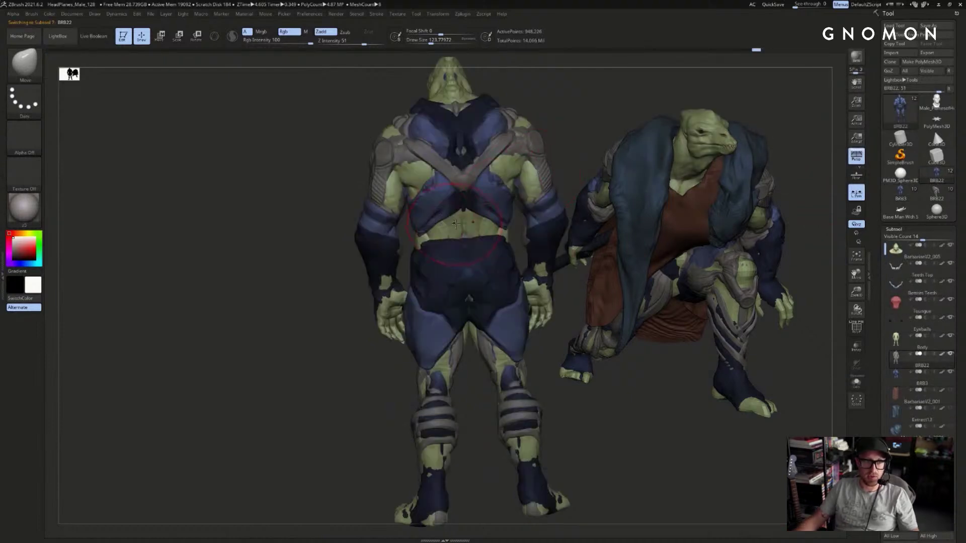
left_click_drag(452, 228, 454, 224)
key("s")
left_click_drag(454, 225, 449, 224)
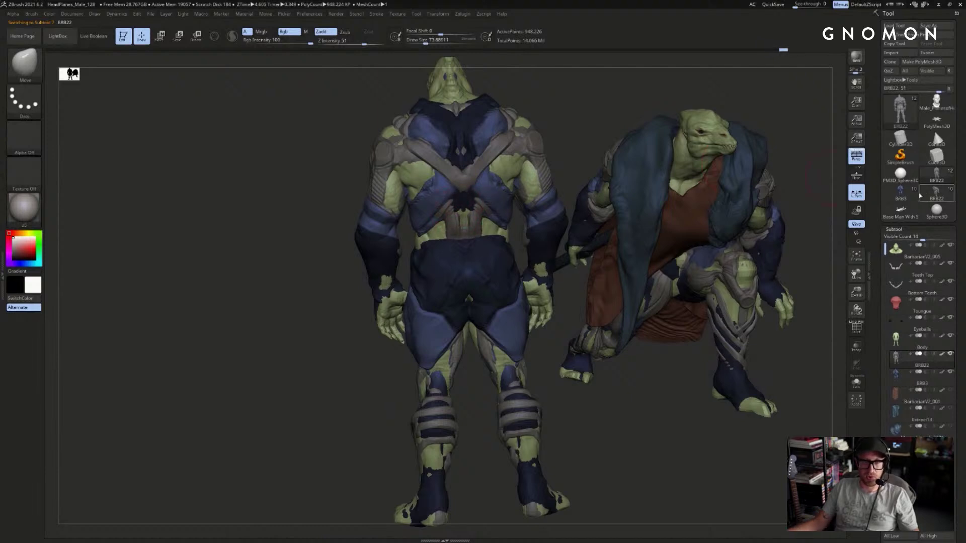
- Pull the grey BRB22 strips out over the buttocks, using the original model as reference
left_click(933, 189)
left_click(933, 177)
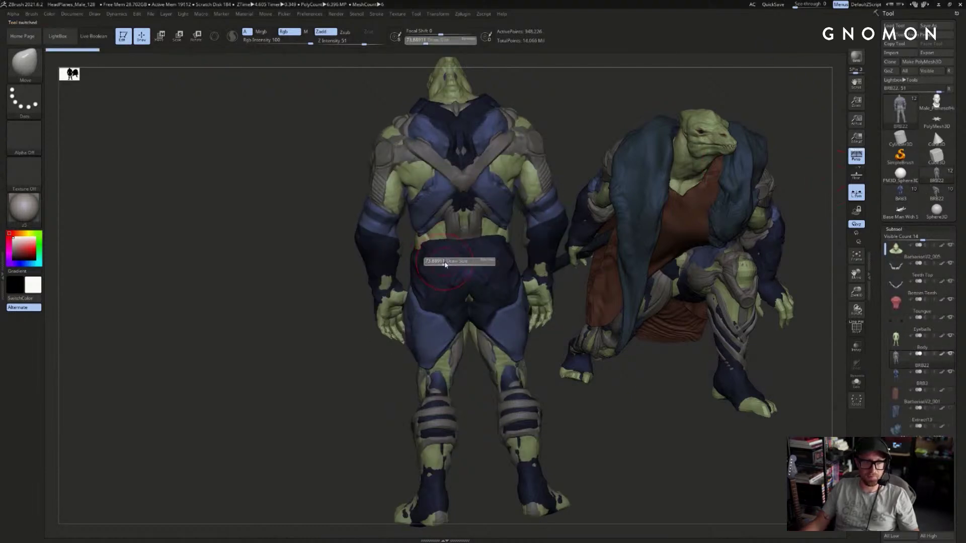
key("s")
left_click_drag(466, 258, 446, 273)
left_click(856, 383)
key("s")
key("alt+s")
key("bracketleft")
left_click_drag(355, 371, 484, 388)
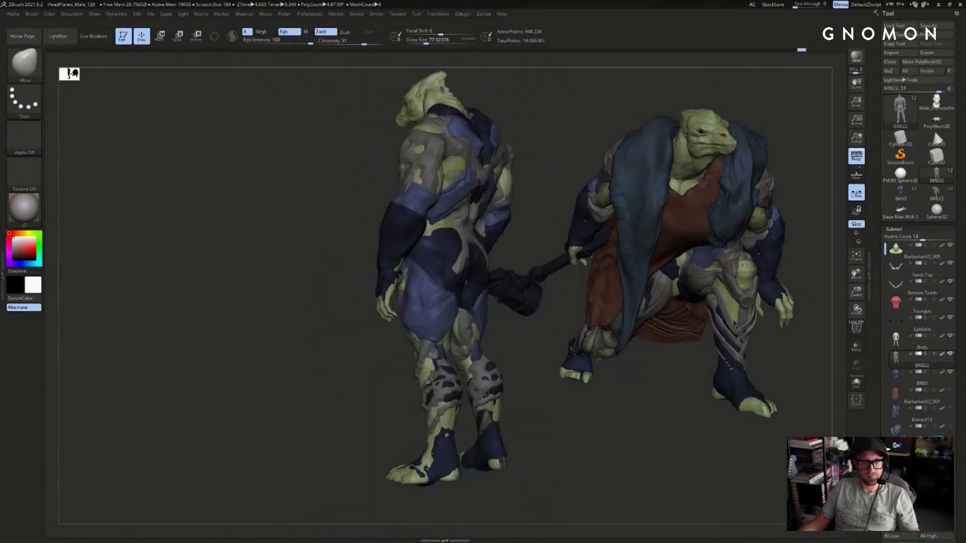
- Compare the refitted buttocks and thighs with the original model from behind and in front, making BRB3 the active subtool
left_click(907, 192)
left_click(933, 176)
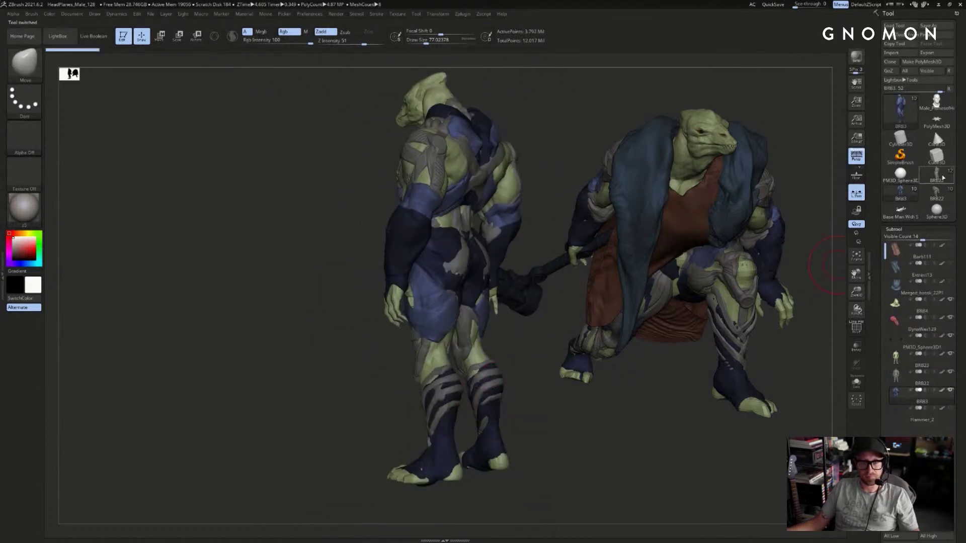
key("s")
left_click_drag(427, 318, 432, 318)
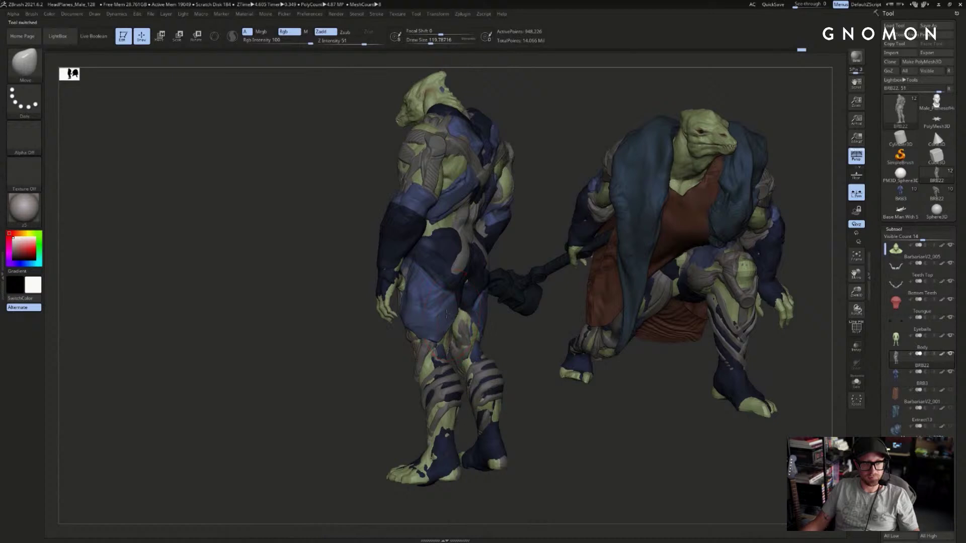
left_click(449, 311, "alt")
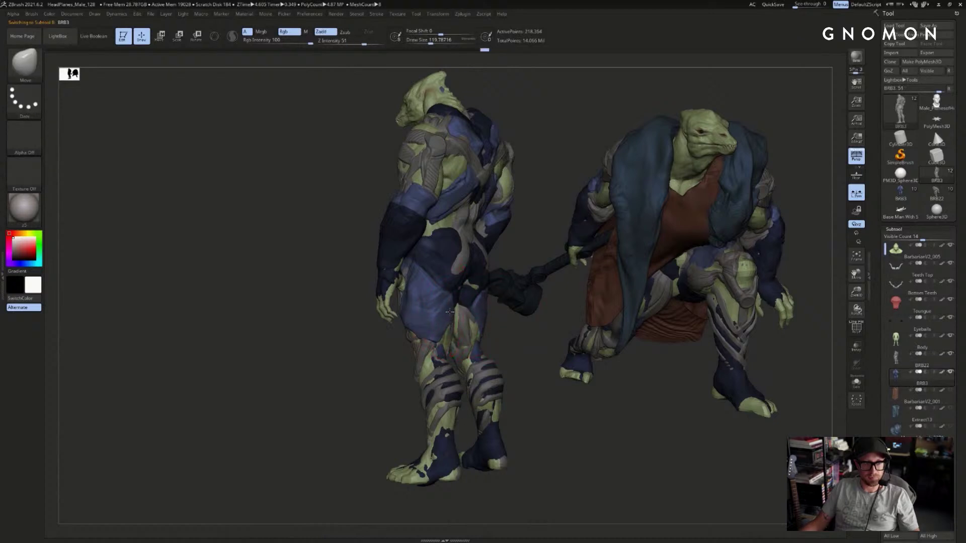
right_click_drag(483, 301, 487, 356, "shift")
left_click(907, 201)
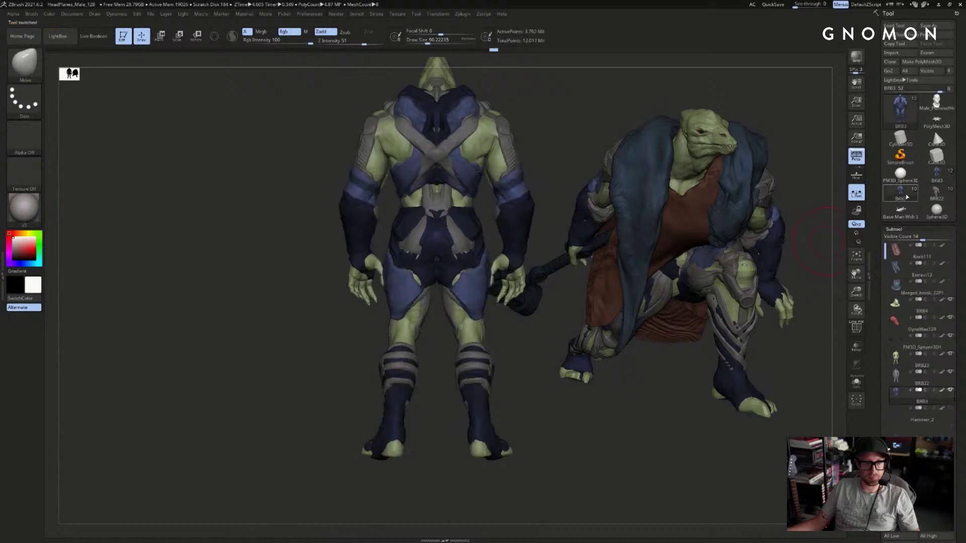
right_click_drag(624, 432, 692, 403)
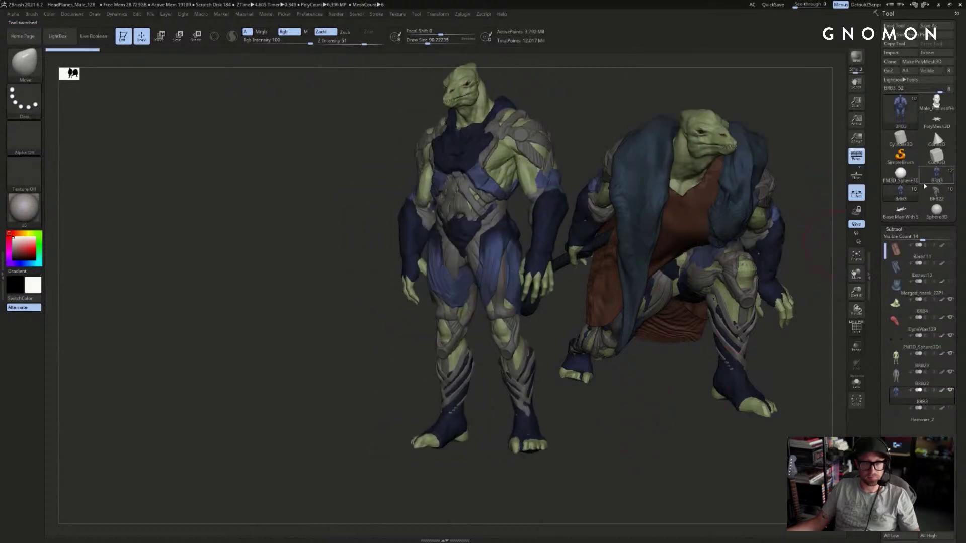
left_click(936, 174)
- Adjust the BRB3 clothing around the lower leg and ankle with the Move brush
mouse_move(550, 407)
right_mouse_down("alt")
mouse_move(533, 356)
mouse_move(522, 379)
mouse_move(449, 362)
mouse_move(439, 338)
mouse_move(476, 376)
right_mouse_up("alt")
left_click_drag(495, 368, 493, 373)
right_click_drag(493, 373, 465, 375)
left_click_drag(496, 363, 500, 376)
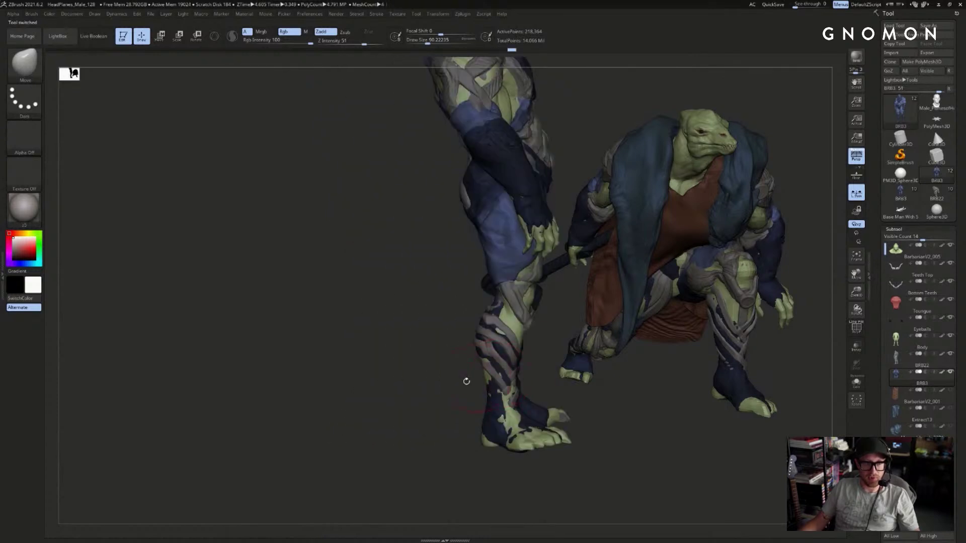
right_click_drag(452, 378, 480, 375)
mouse_move(477, 374)
left_mouse_down()
mouse_move(491, 382)
mouse_move(471, 371)
left_mouse_up()
- Puff out the BRB3 boots over the feet and ankles with a larger Inflate brush
key("b")
key("i")
key("n")
key("s")
right_click_drag(525, 412, 514, 433)
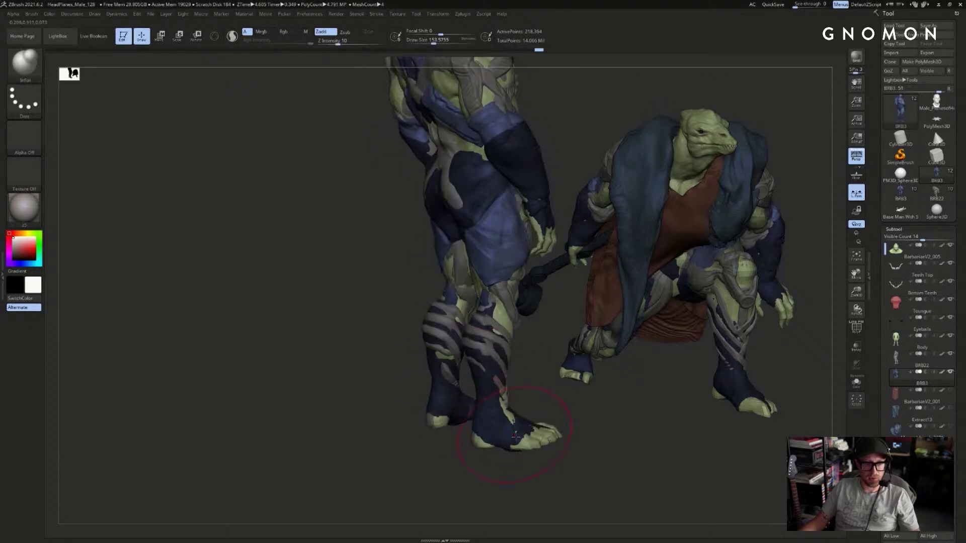
left_click_drag(515, 444, 520, 439)
right_click_drag(526, 427, 509, 423)
left_click_drag(510, 419, 512, 398)
right_click_drag(523, 408, 481, 419)
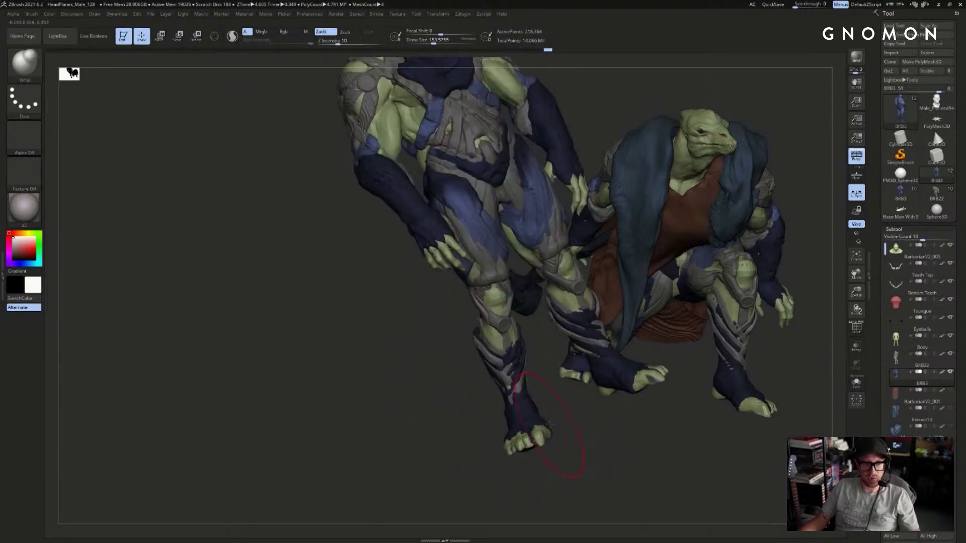
right_click_drag(568, 435, 550, 428)
left_click_drag(517, 407, 515, 392)
mouse_move(533, 418)
right_mouse_down()
mouse_move(548, 415)
mouse_move(511, 362)
right_mouse_up()
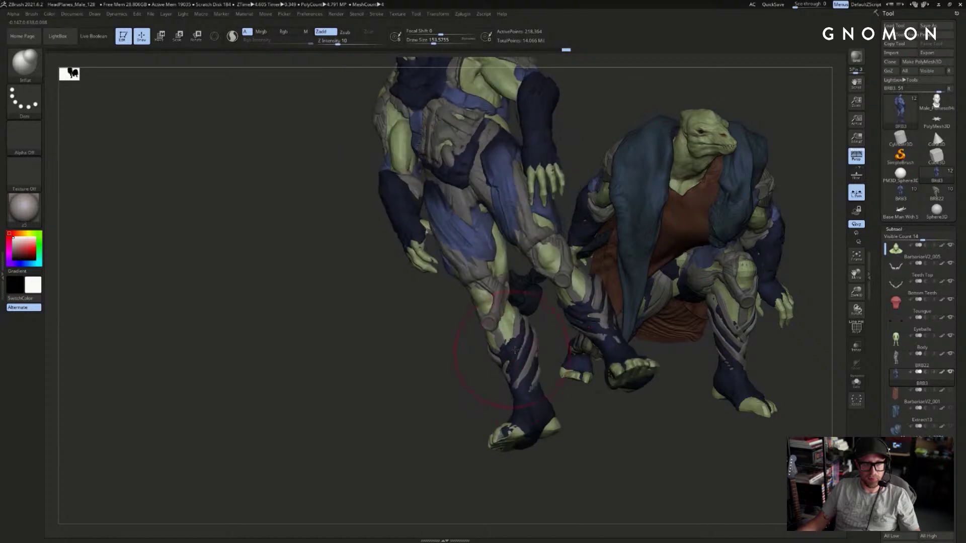
- Compare the refitted boots and lower legs with the original model, especially from behind
left_click(905, 195)
left_click(929, 179)
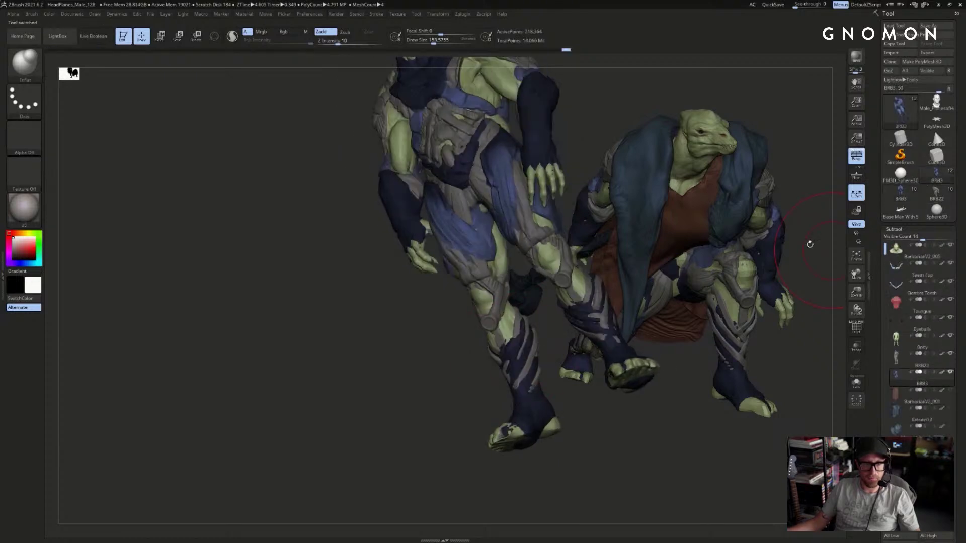
left_click_drag(595, 464, 612, 433)
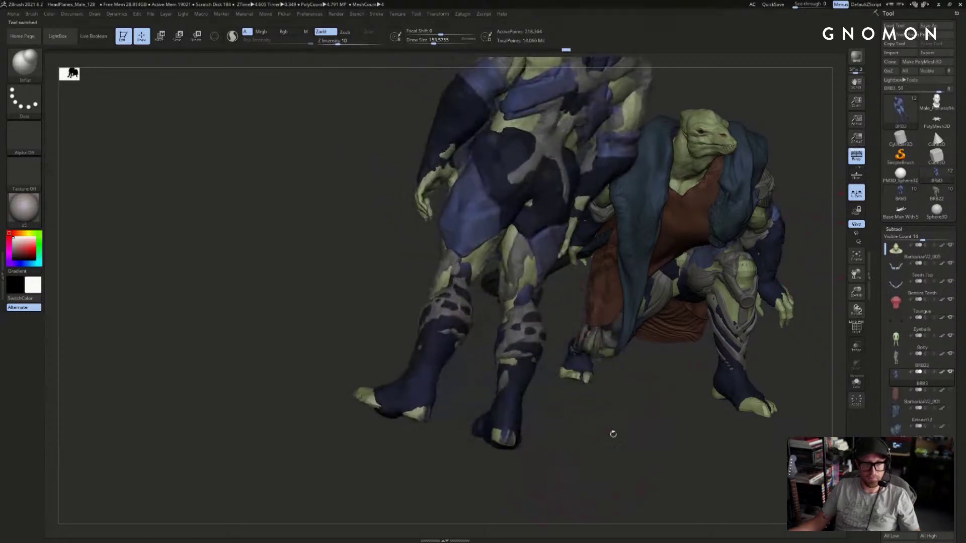
left_click(909, 193)
left_click(930, 178)
right_click_drag(568, 347, 521, 338, "shift")
- Work over the BRB3 clothing behind the knees with a smaller ClayBuildup brush
key("b")
key("c")
key("b")
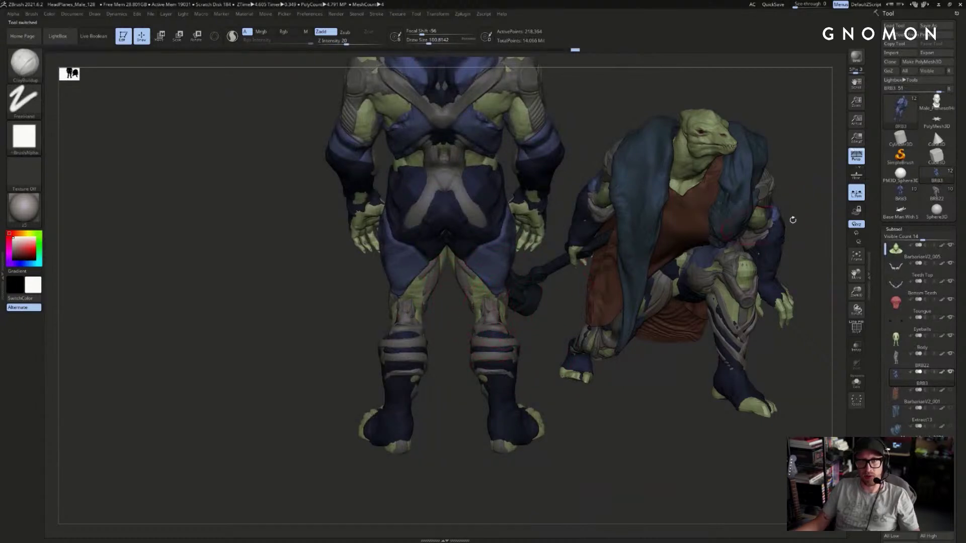
left_click(935, 192)
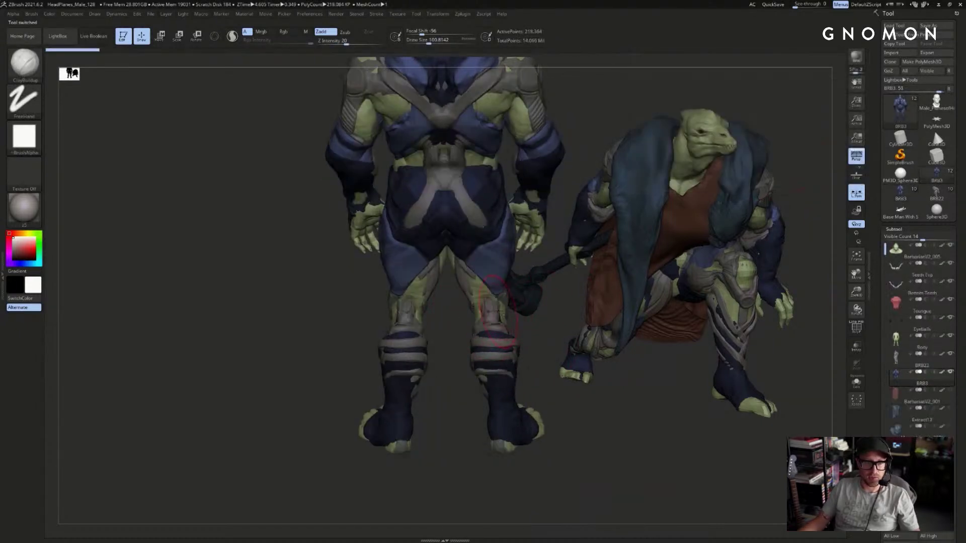
key("s")
left_click_drag(498, 314, 495, 313)
left_click(495, 313, "alt")
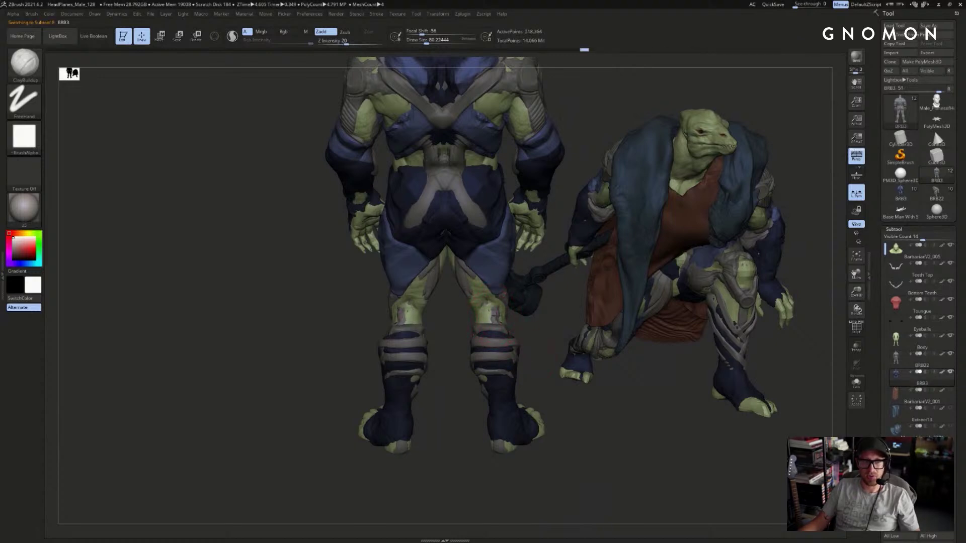
- Select the BRB22 suit and compare the whole figure with the original model from behind and in front
left_click(500, 317, "alt")
key("f")
left_click_drag(551, 395, 569, 408, "shift")
left_click(904, 193)
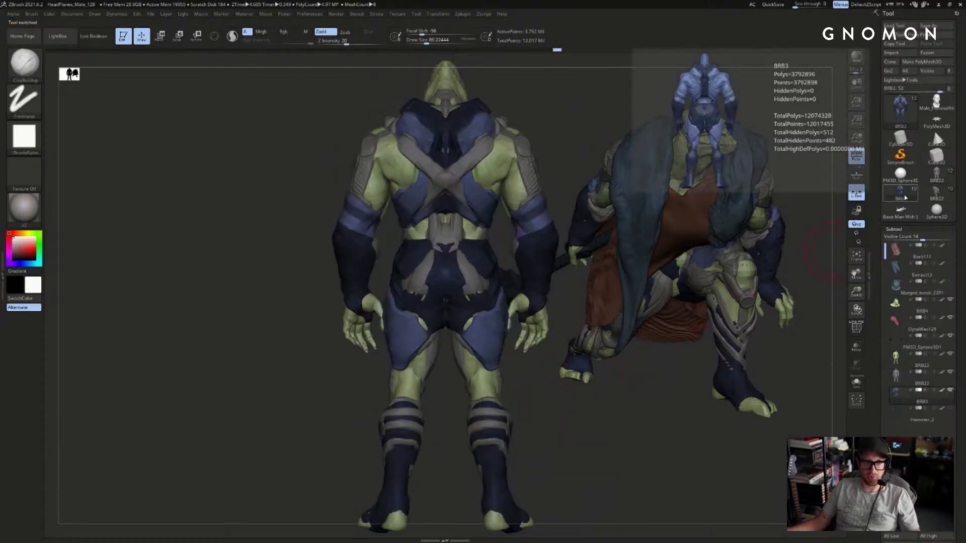
left_click(934, 192)
left_click_drag(571, 461, 608, 414)
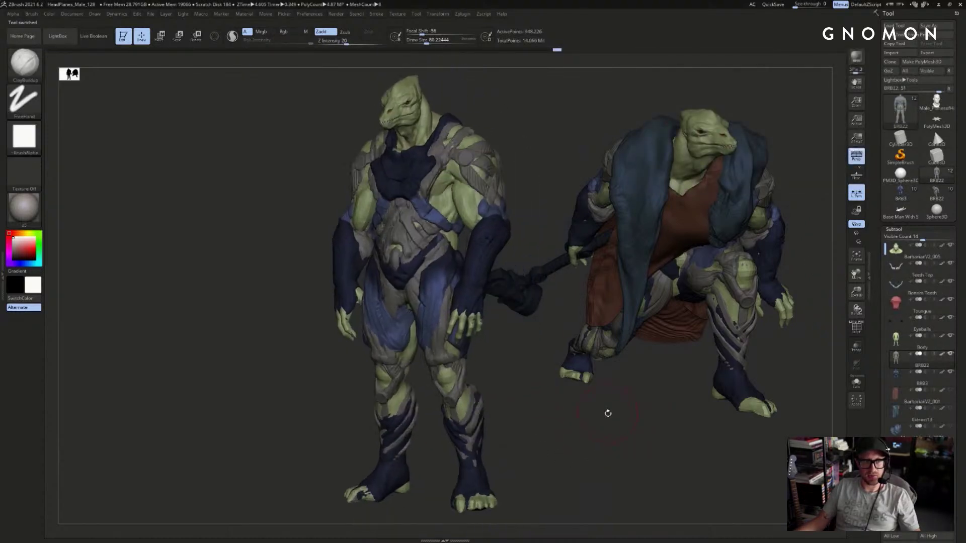
- Clear the extra model copies from the canvas, face the figure forward and save the tool as BarbarianV2_006
mouse_move(900, 415)
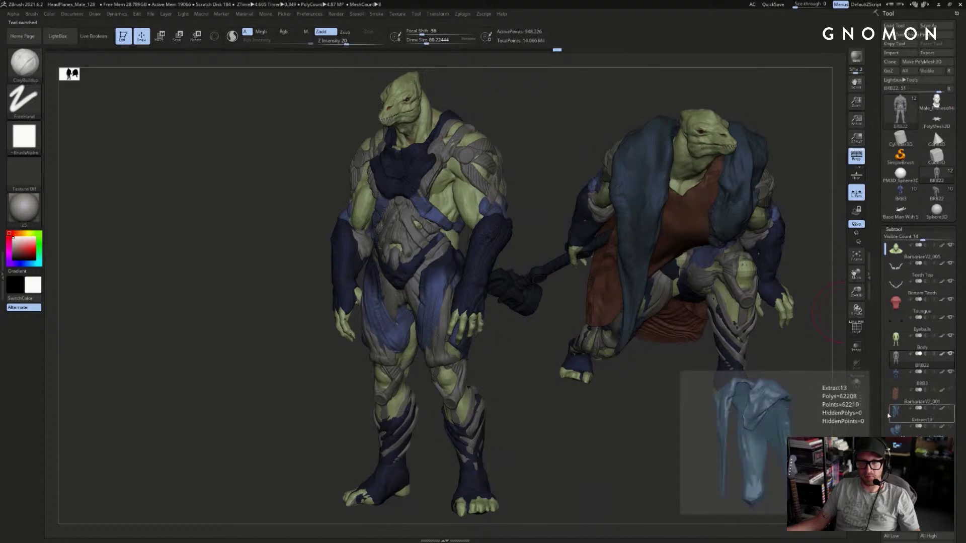
key("ctrl+n")
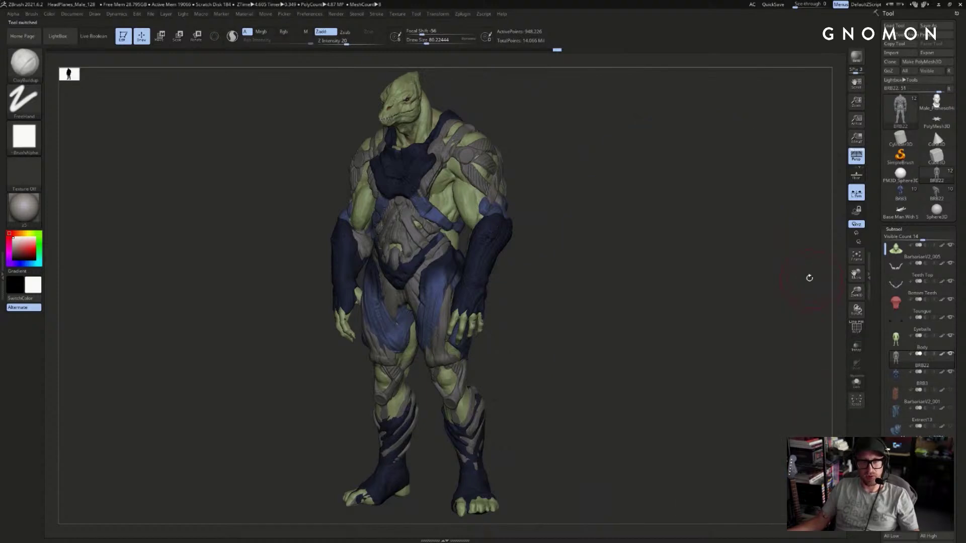
left_click_drag(811, 278, 817, 242, "shift")
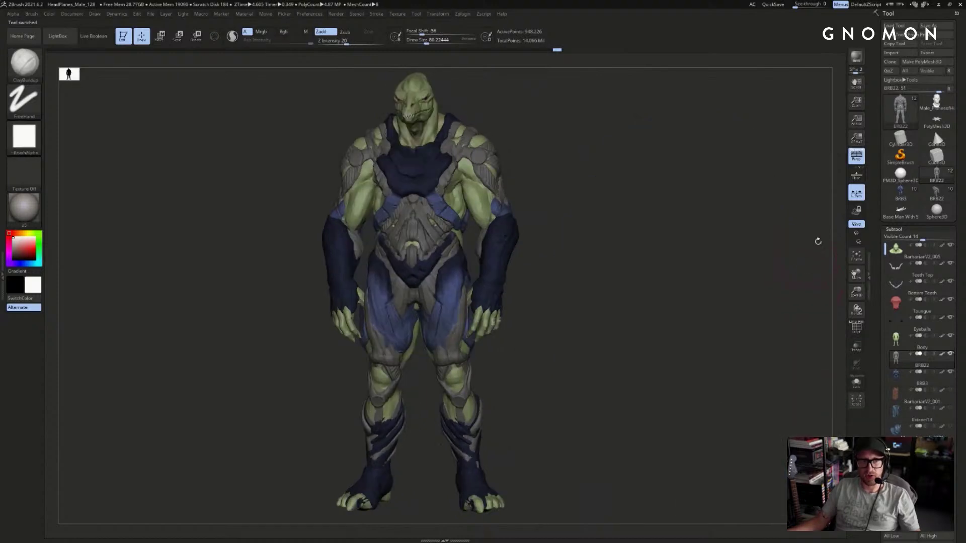
left_click(902, 44)
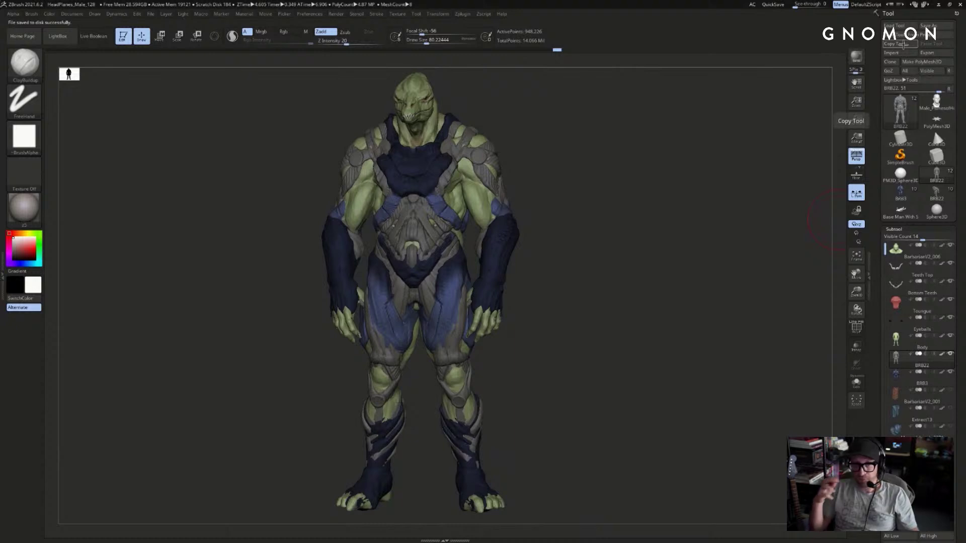
- Select the BRB3 clothing and adjust its collar beside the neck with the Move brush
mouse_move(647, 254)
left_mouse_down()
mouse_move(638, 271)
mouse_move(616, 270)
mouse_move(649, 269)
left_mouse_up()
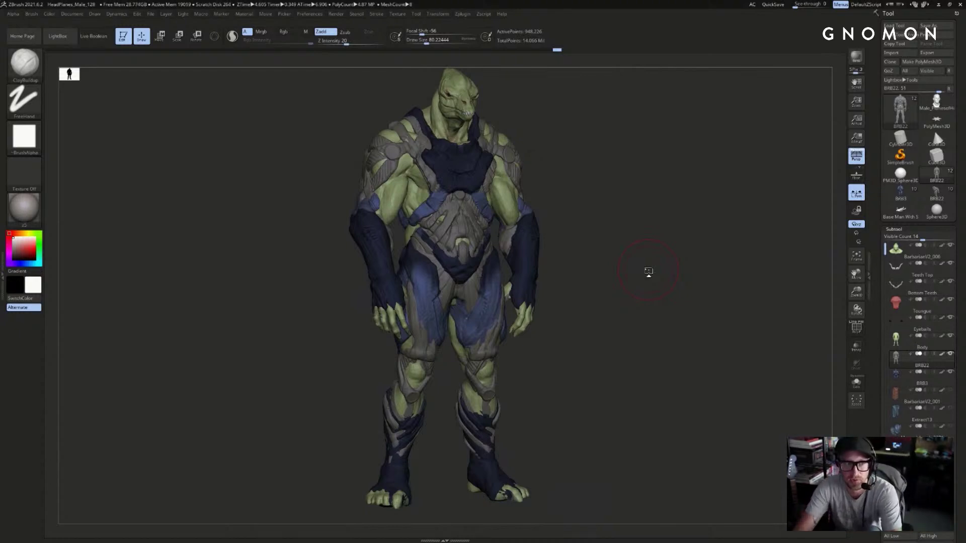
left_click_drag(633, 140, 500, 201)
left_click(467, 200, "alt")
left_click_drag(591, 86, 592, 201, "alt")
key("alt+s")
key("alt+s")
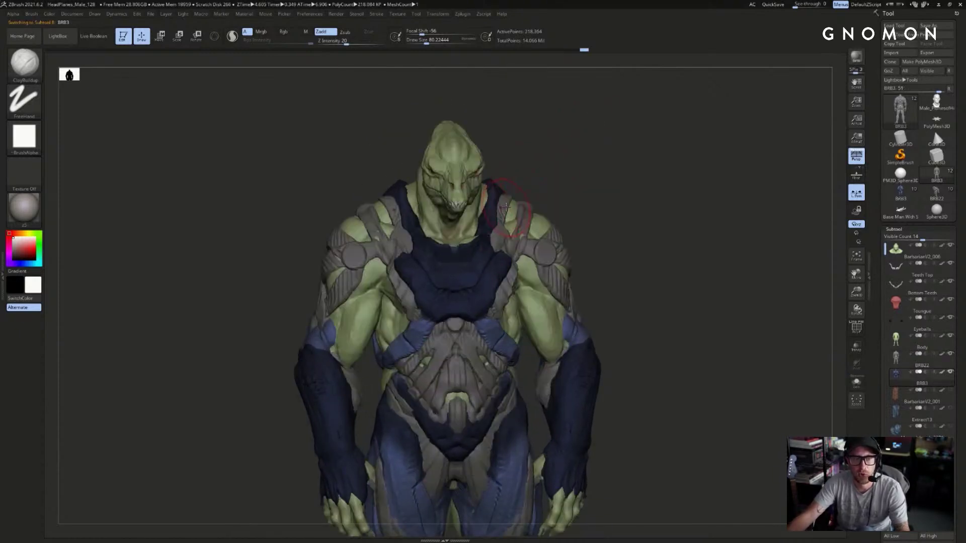
key("b")
key("m")
key("v")
mouse_move(541, 179)
left_mouse_down()
mouse_move(516, 192)
mouse_move(552, 190)
left_mouse_up()
key("s")
left_click_drag(505, 222, 501, 223)
- Refine the BRB3 collar edges over the shoulders and upper back with the DamStandard and Move brushes
key("b")
key("d")
key("s")
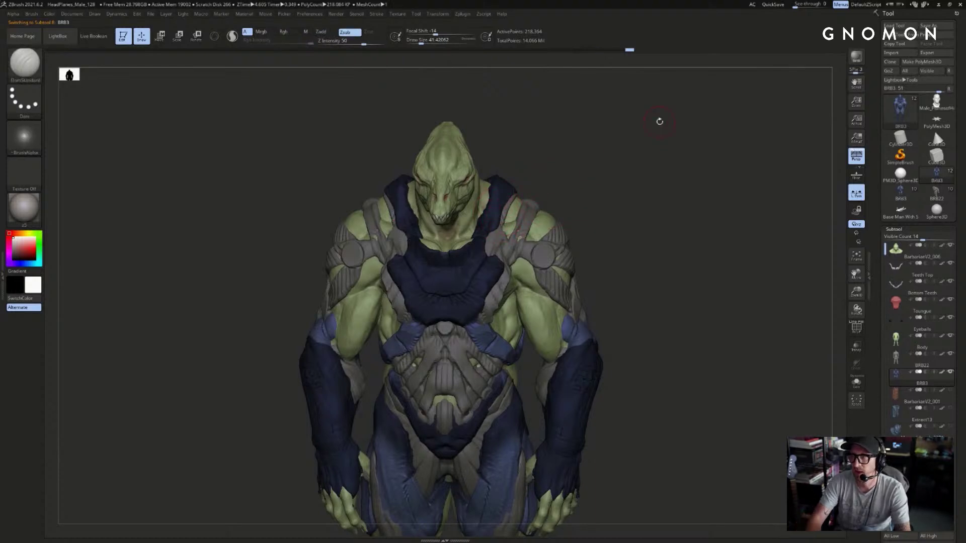
mouse_move(675, 159)
left_mouse_down()
mouse_move(614, 143)
mouse_move(563, 151)
left_mouse_up()
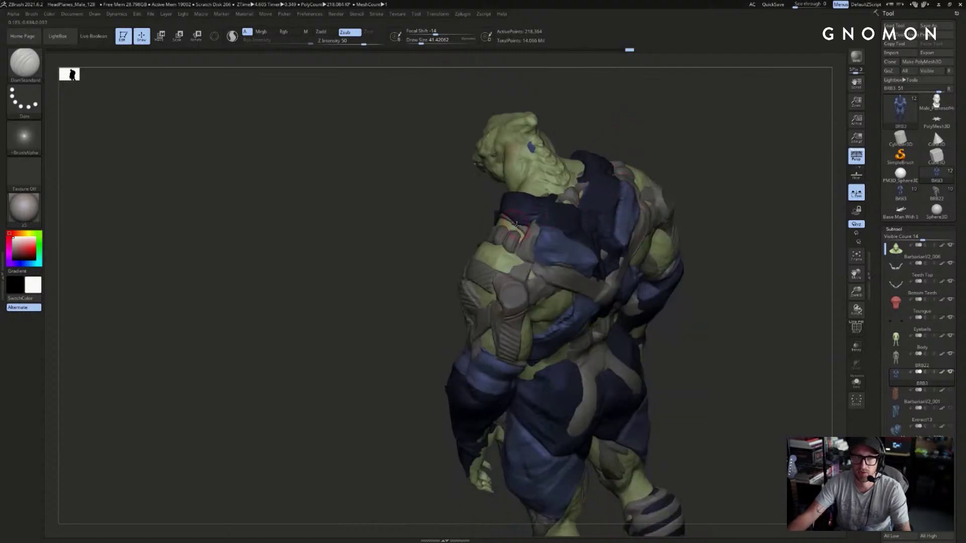
key("b")
key("m")
key("v")
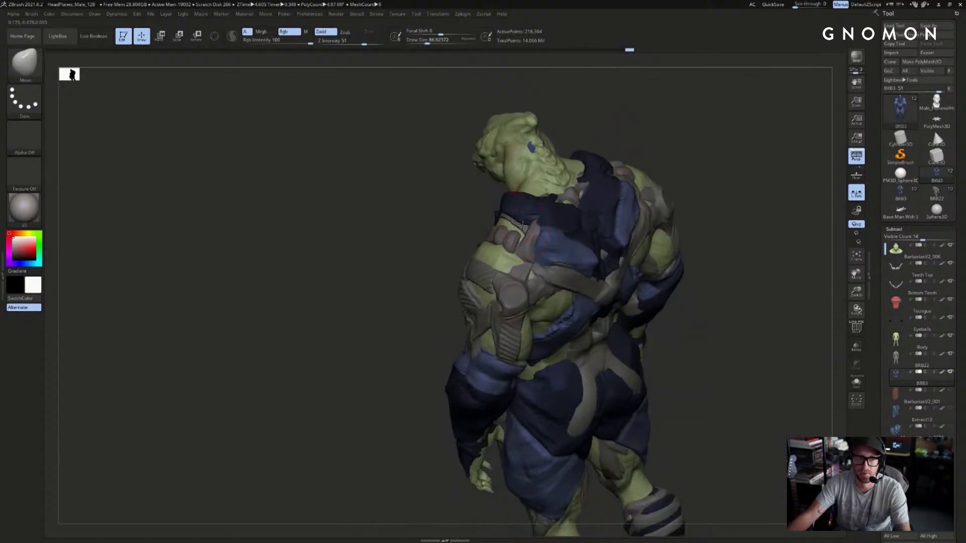
mouse_move(740, 144)
left_mouse_down()
mouse_move(599, 131)
mouse_move(558, 179)
left_mouse_up()
key("alt+s")
key("alt+s")
- Build up the BRB3 collar behind the neck with the ClayBuildup brush
key("b")
key("c")
key("b")
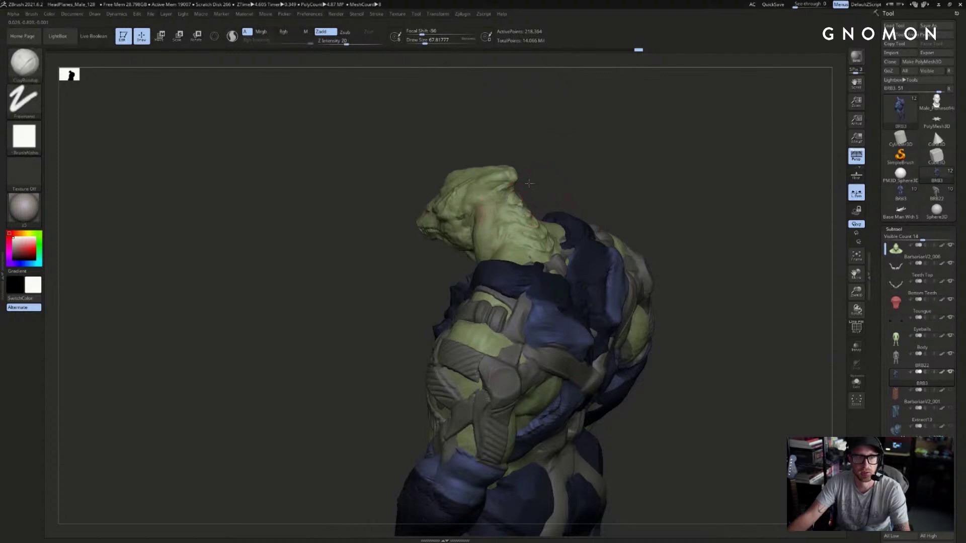
left_click_drag(565, 233, 536, 260)
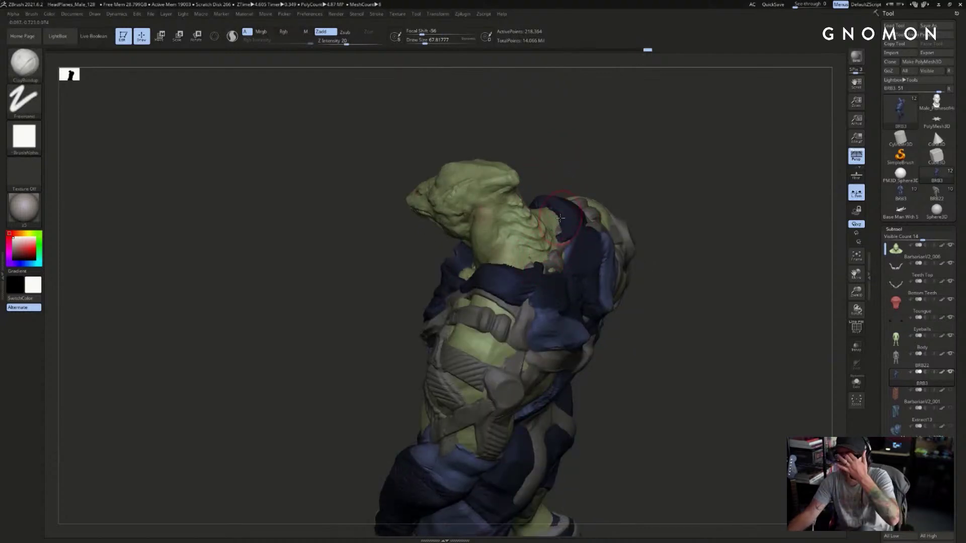
left_click_drag(706, 159, 775, 145)
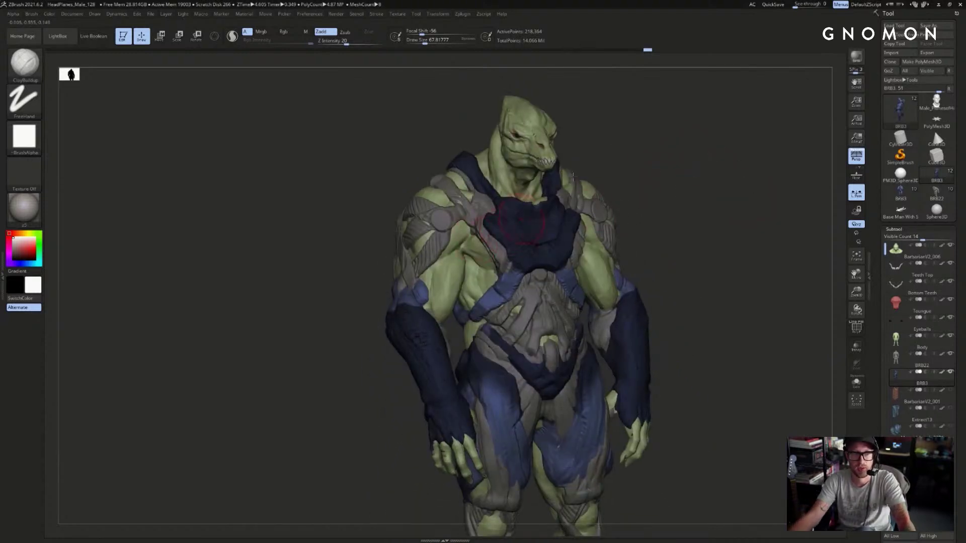
- Adjust the outer edges of the BRB3 chest piece with the Move brush, varying the brush size
right_click_drag(533, 208, 502, 245)
key("s")
left_click_drag(502, 247, 506, 247)
key("b")
key("m")
key("v")
key("s")
left_click_drag(488, 222, 491, 224)
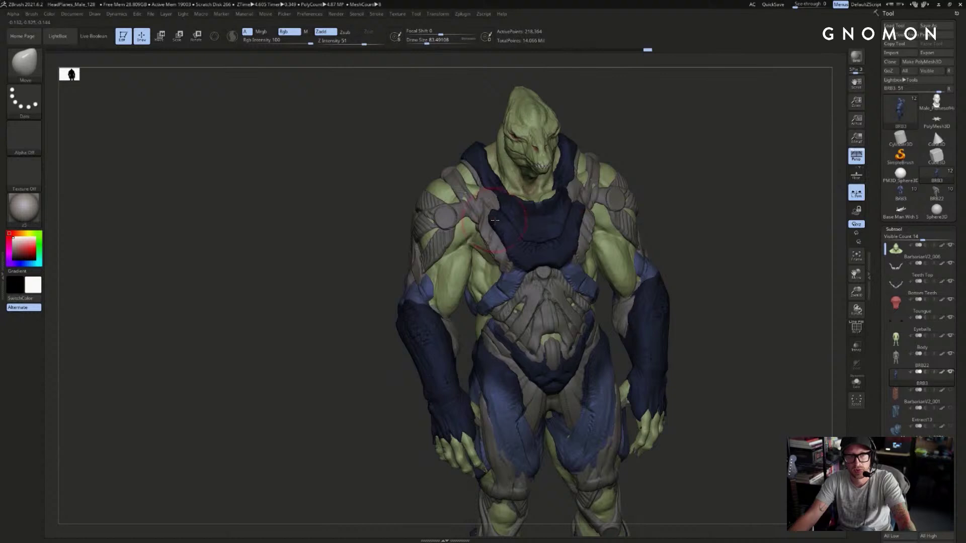
left_click_drag(741, 156, 672, 200)
key("s")
left_click_drag(570, 244, 572, 244)
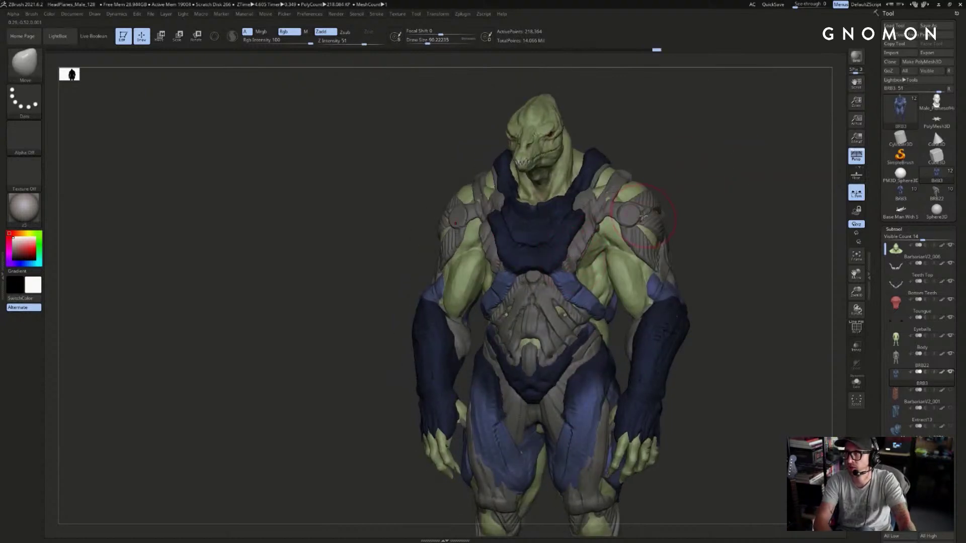
- Switch to the browser, open Amazon's Monster Clay Premium Grade Modeling Clay page full-screen and examine the enlarged product image
mouse_move(936, 175)
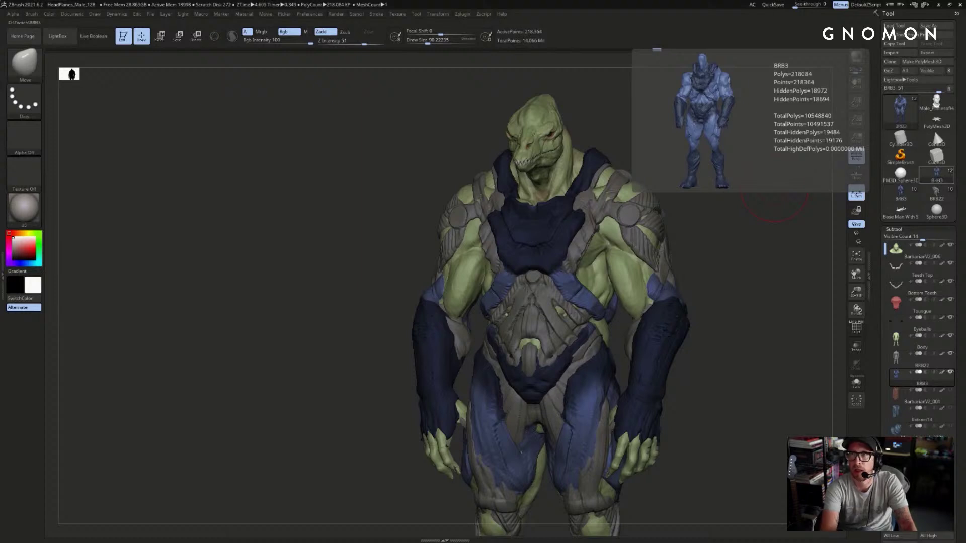
left_click_drag(965, 150, 171, 31)
left_click(225, 302)
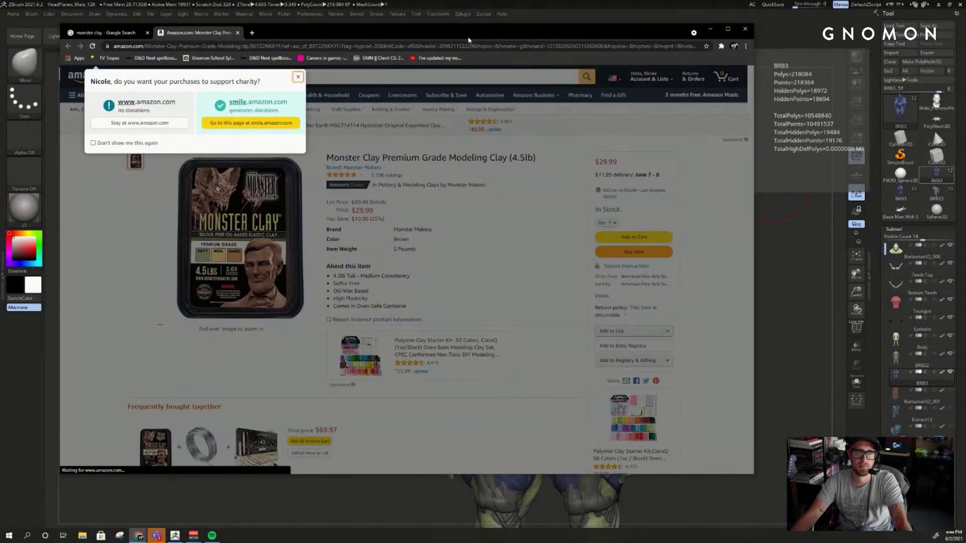
left_click(297, 76)
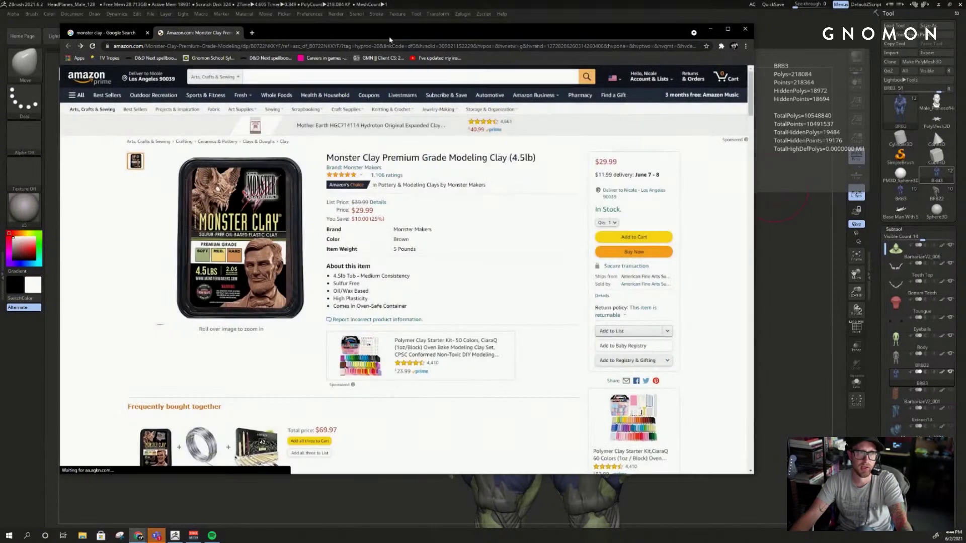
double_click(392, 30)
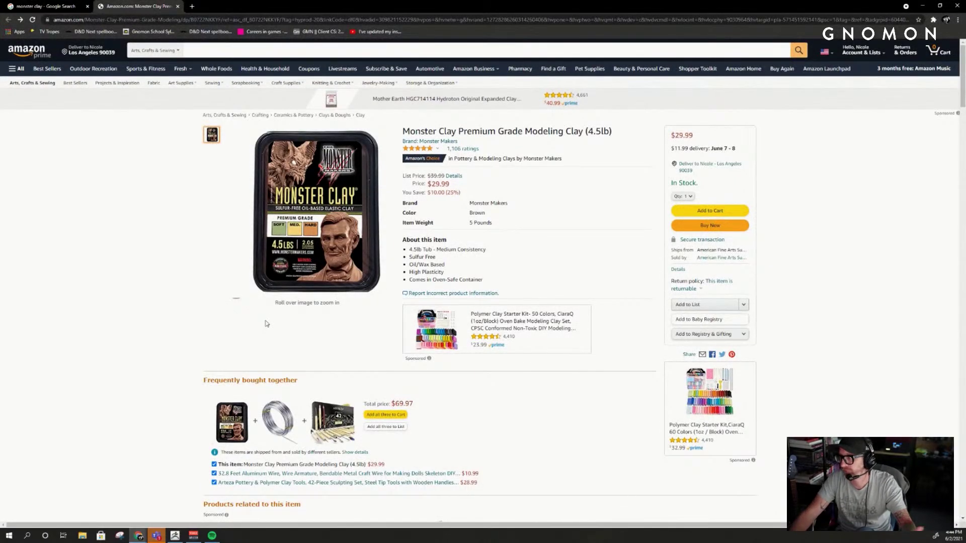
mouse_move(299, 230)
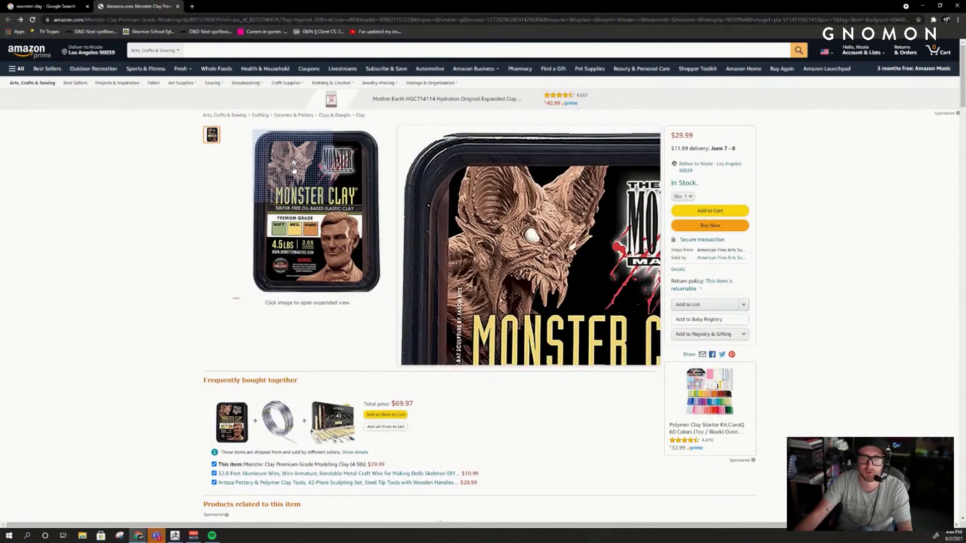
- Check the Monster Clay product details and customer ratings, close the Amazon page and switch back to ZBrush
scroll(171, 395, "down", 10)
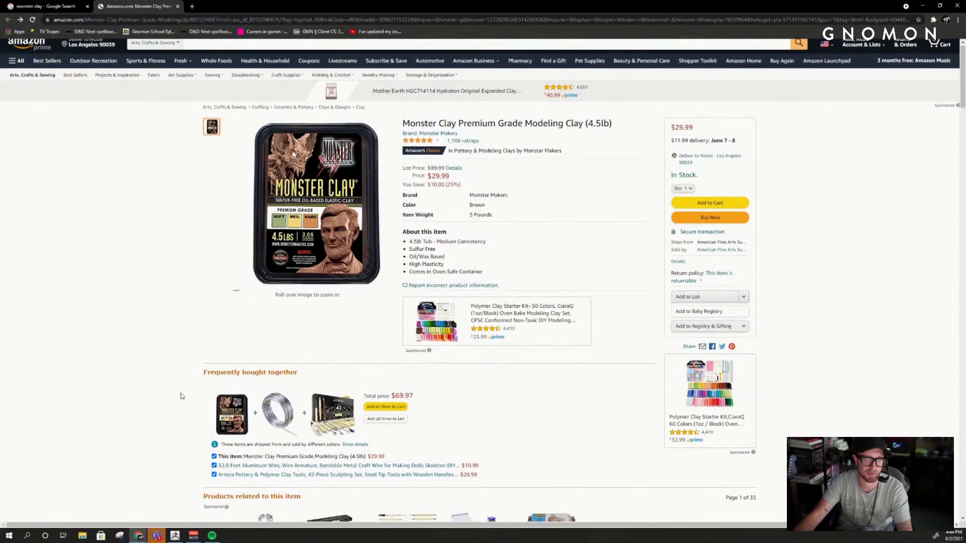
scroll(162, 395, "down", 5)
scroll(161, 391, "up", 15)
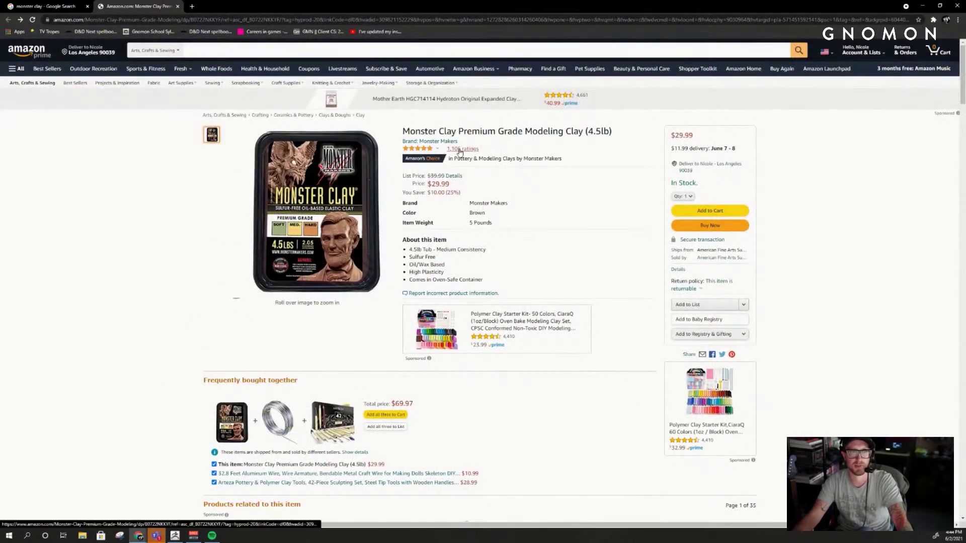
left_click(446, 151)
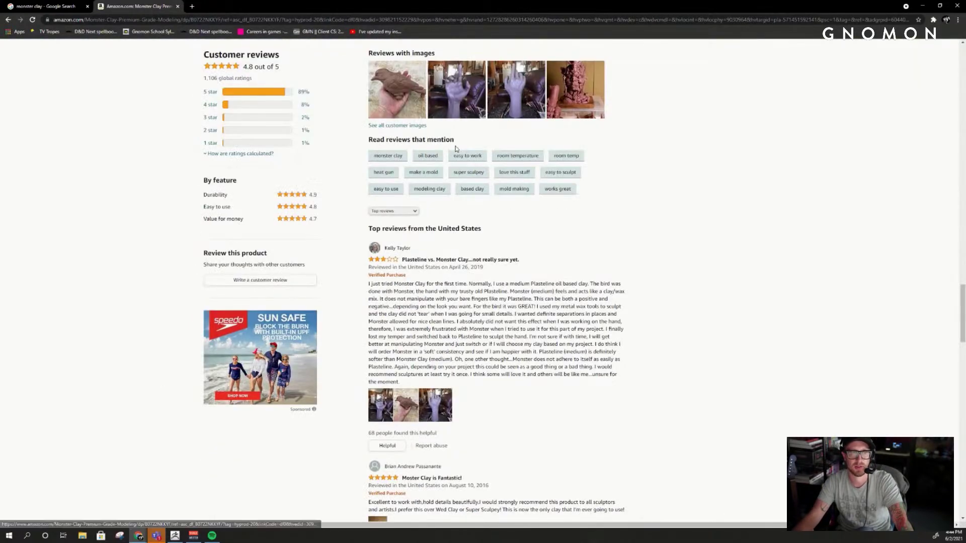
scroll(681, 273, "up", 15)
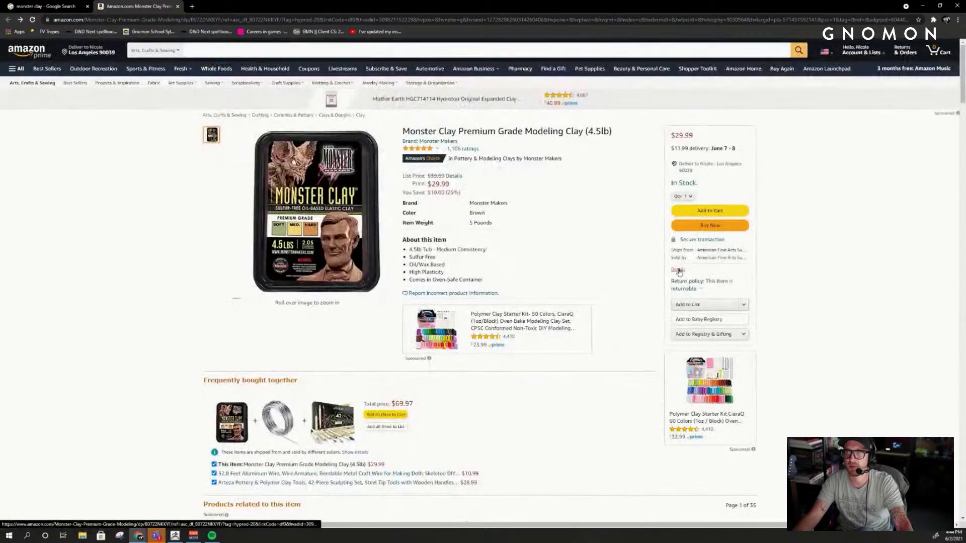
key("ctrl+w")
key("alt+Tab")
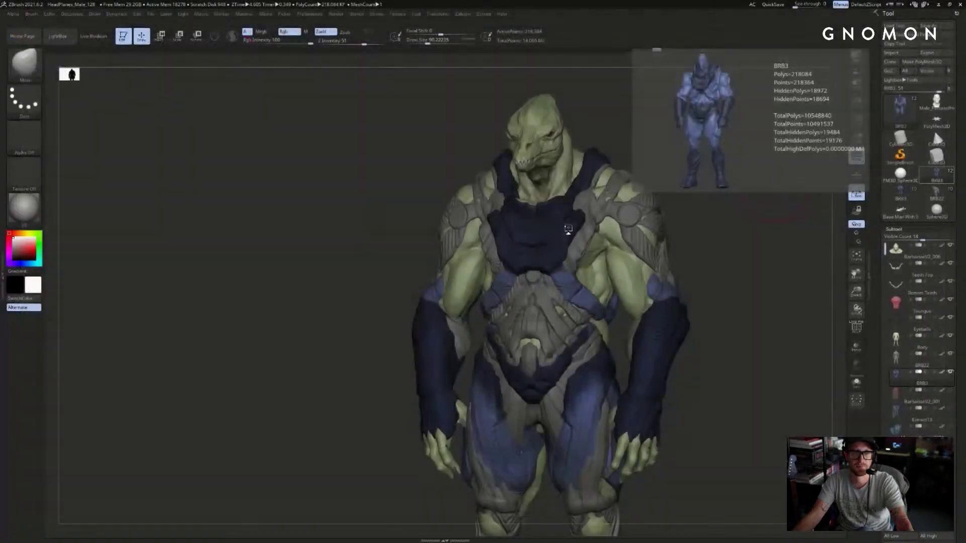
- Show the Hammer_2 subtool and move the hammer sideways to line up with the creature's gripping hand
key("f")
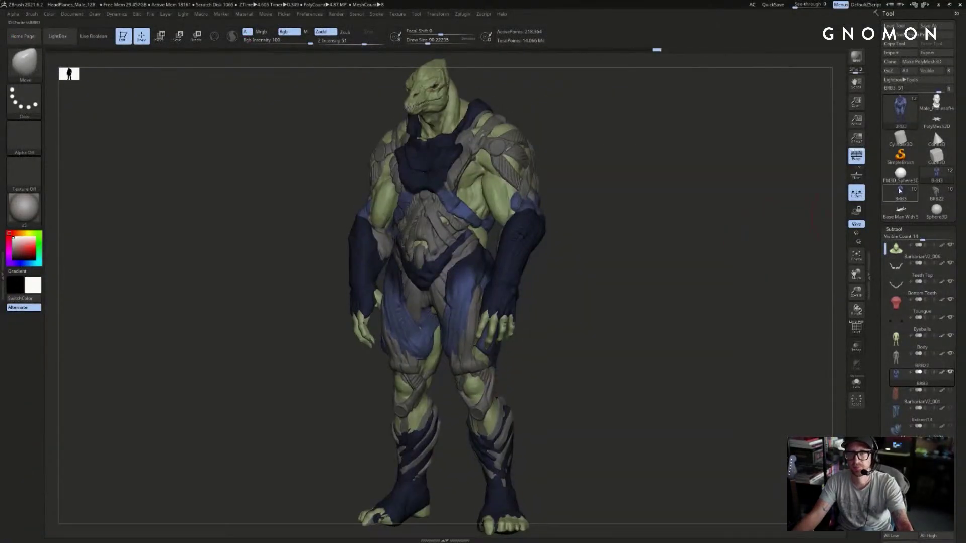
mouse_move(894, 409)
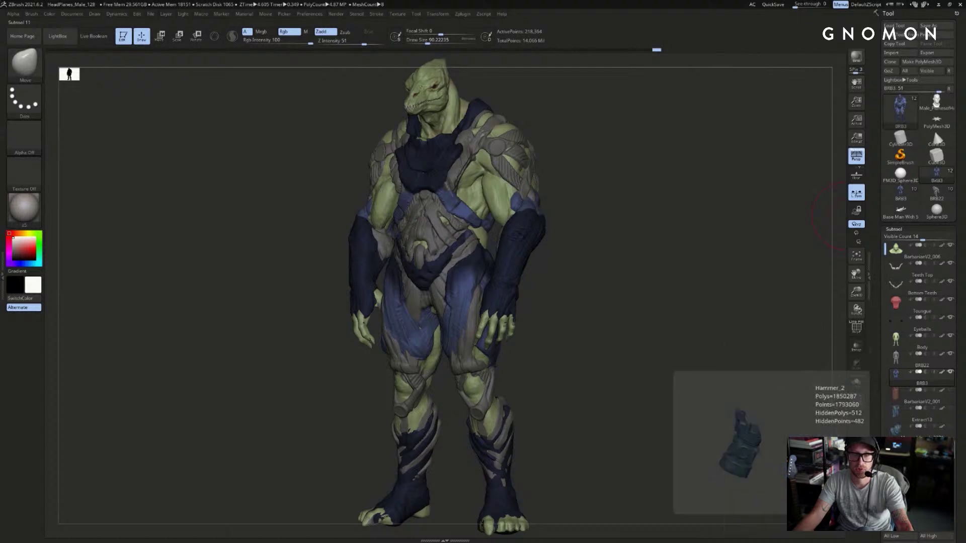
left_click(895, 467)
mouse_move(819, 412)
left_mouse_down("shift")
mouse_move(813, 399)
mouse_move(783, 394)
left_mouse_up("shift")
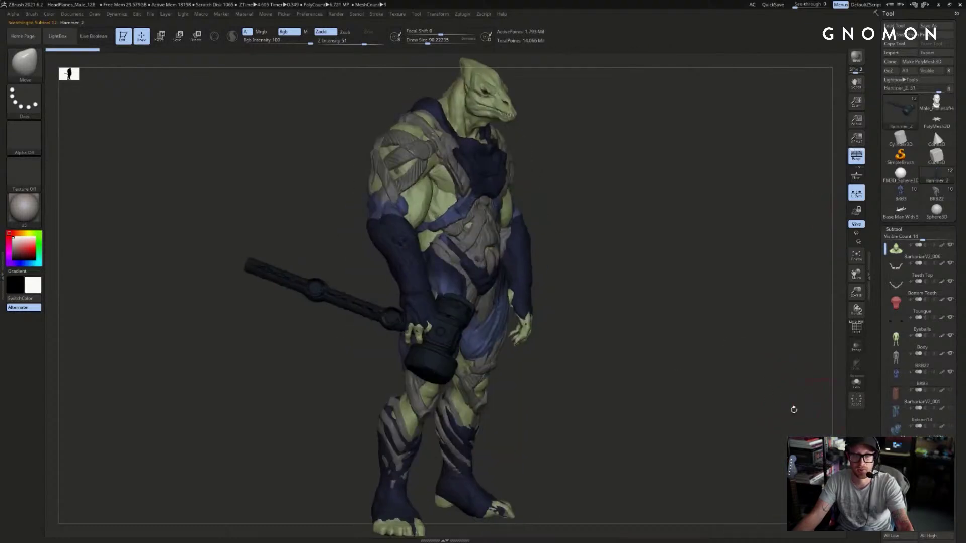
key("w")
left_click_drag(512, 383, 547, 384)
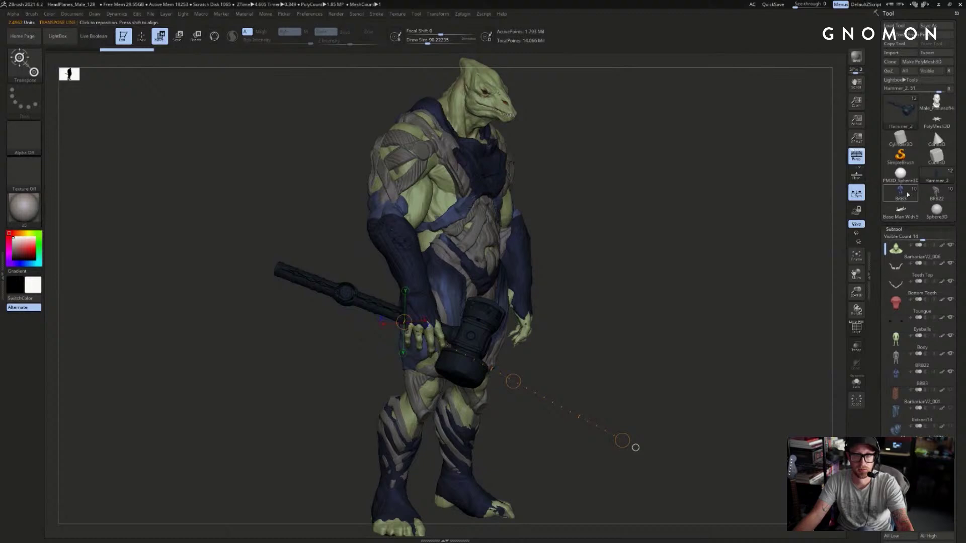
- Compare the hammer's placement with the original version of the character, returning to the updated model for viewing
left_click(901, 192)
left_click(950, 409)
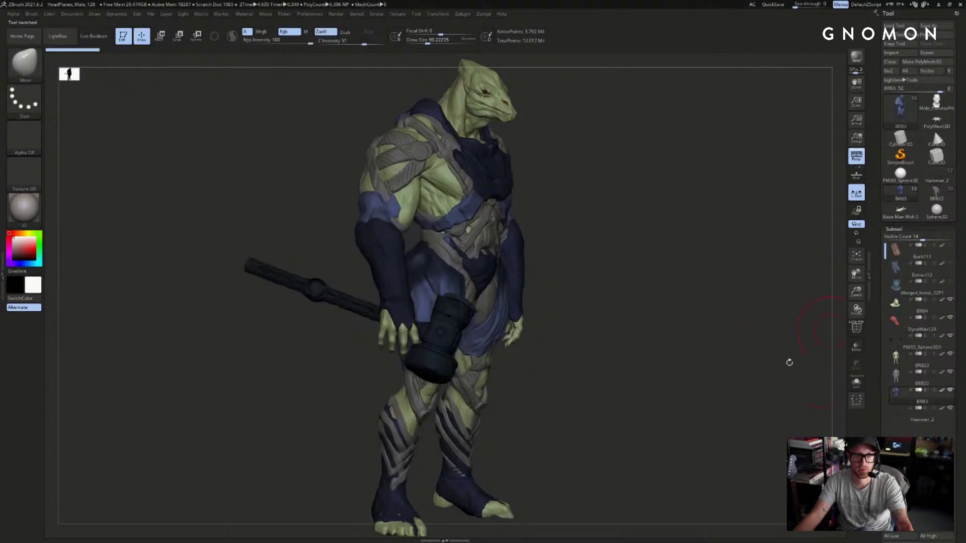
left_click(934, 191)
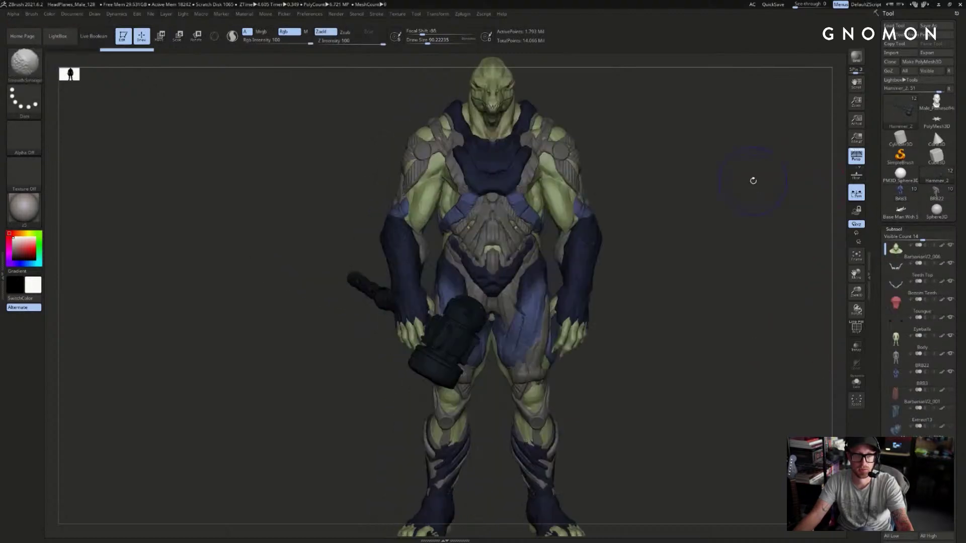
key("f")
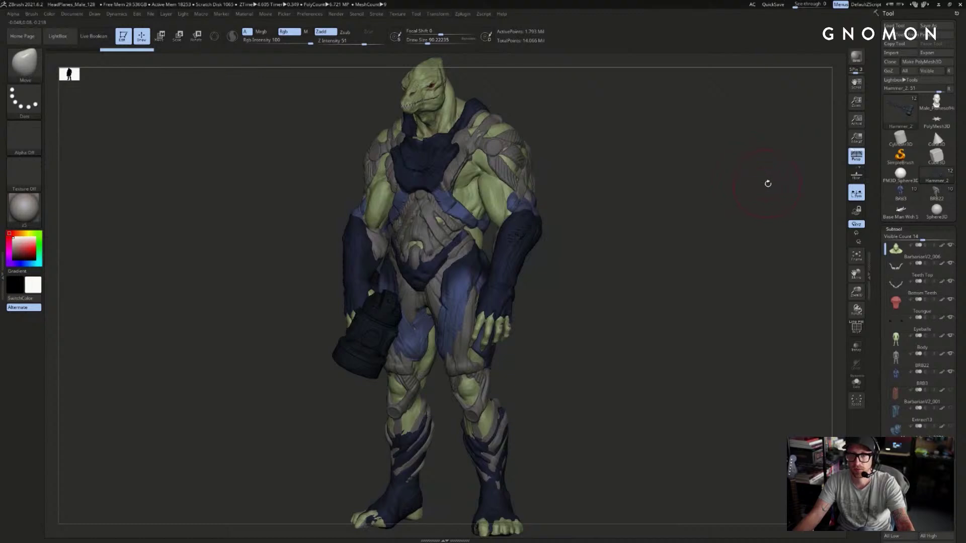
left_click_drag(755, 188, 759, 190, "shift")
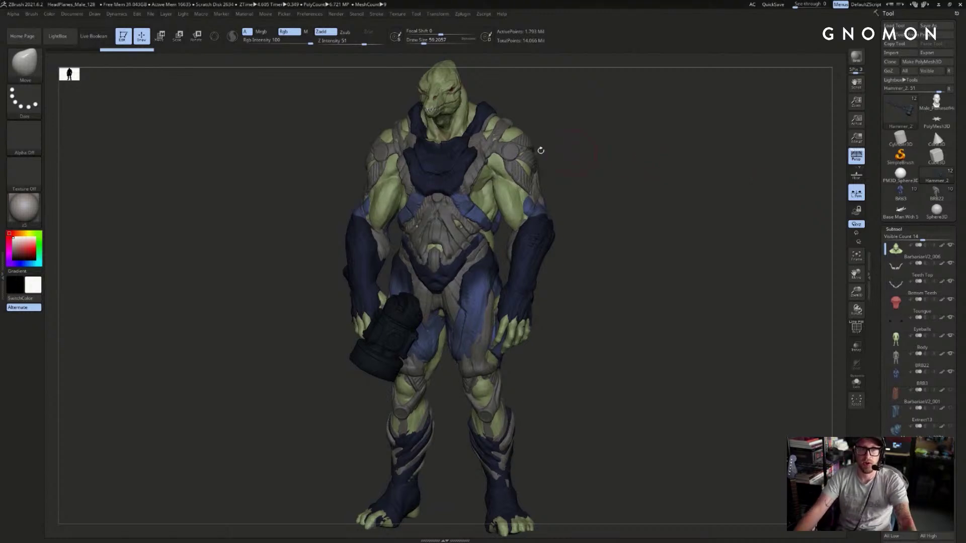
- Select the BRB22 suit and set up the DamStandard brush with a draw size of about 39 for the shoulder area
left_click(525, 158, "alt")
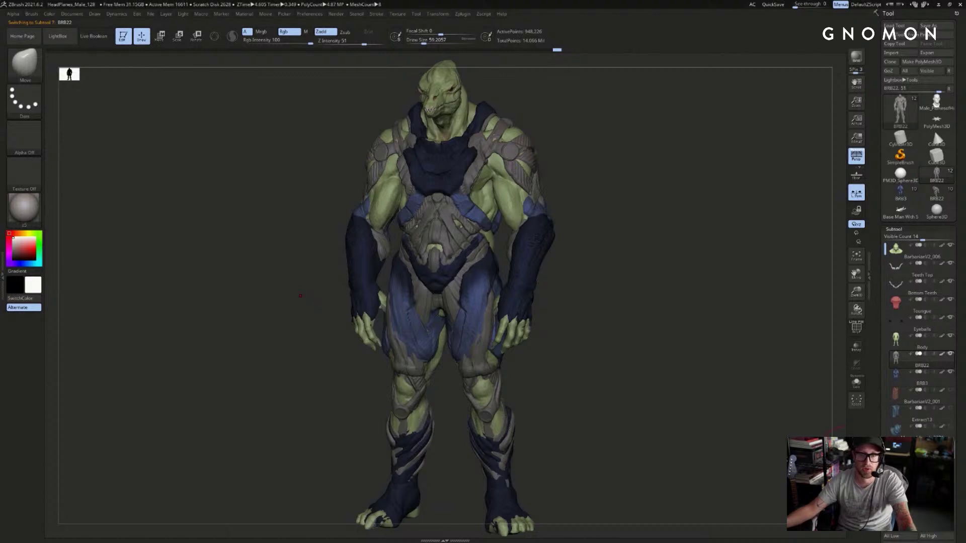
left_click_drag(786, 359, 786, 358)
mouse_move(592, 128)
left_mouse_down("alt")
mouse_move(590, 176)
mouse_move(607, 146)
mouse_move(604, 201)
left_mouse_up("alt")
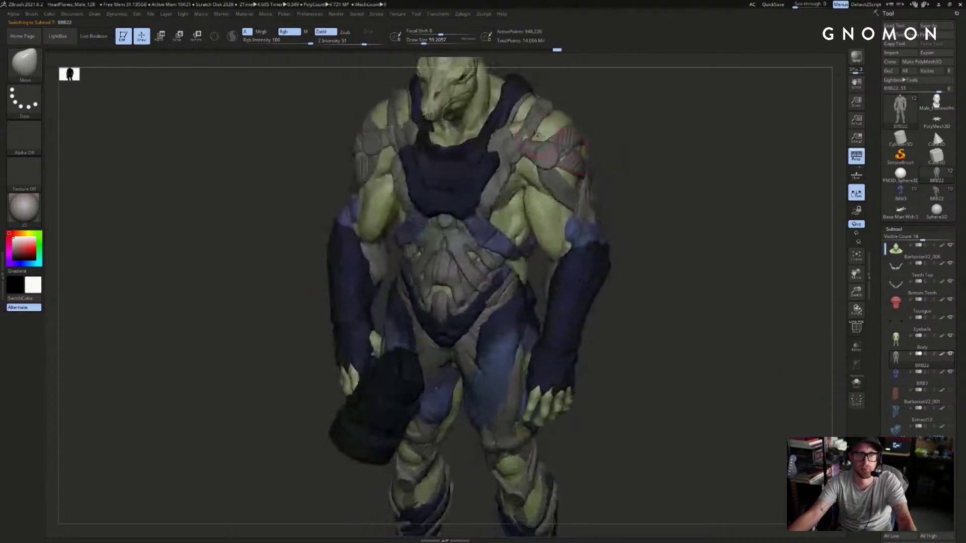
mouse_move(627, 151)
left_mouse_down()
mouse_move(636, 158)
mouse_move(576, 177)
left_mouse_up()
key("b")
key("d")
key("s")
key("s")
left_click_drag(651, 140, 687, 161)
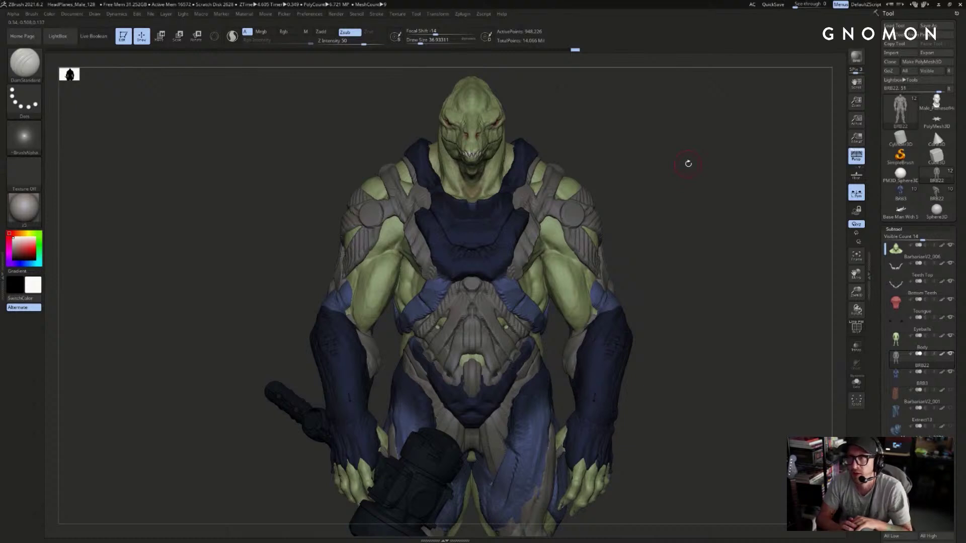
- Examine the full figure and compare its clothing with the original version from the front and back
left_click_drag(690, 149, 728, 168)
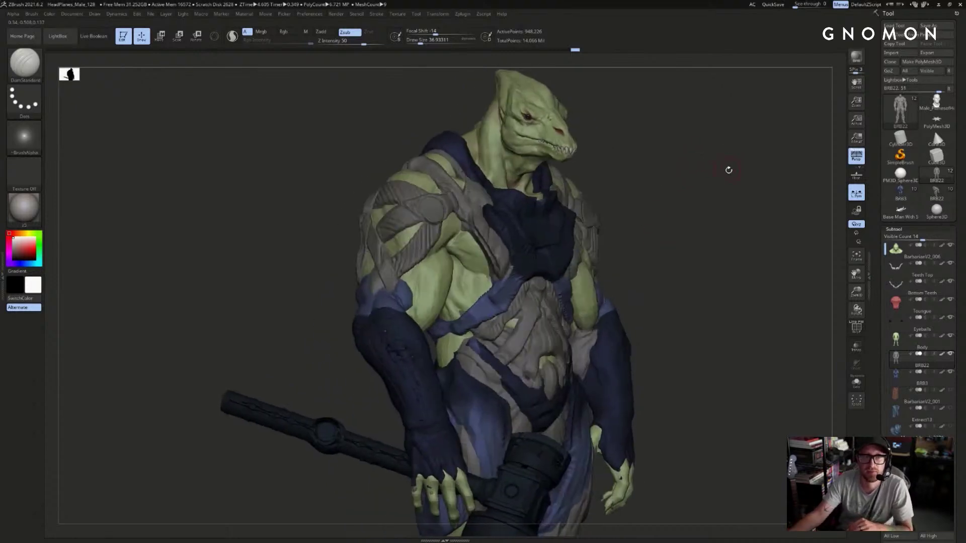
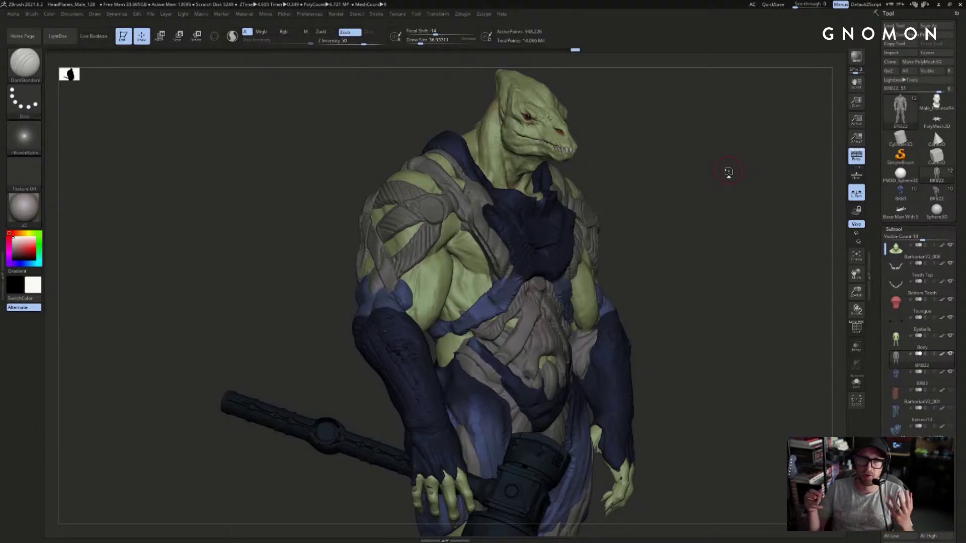
left_click_drag(783, 301, 725, 322)
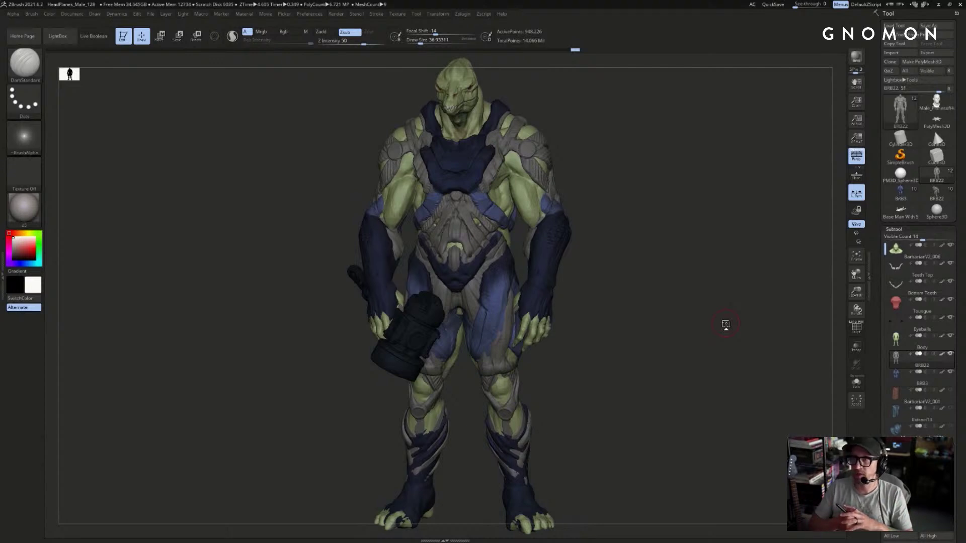
mouse_move(738, 313)
left_mouse_down()
mouse_move(713, 321)
mouse_move(724, 316)
left_mouse_up()
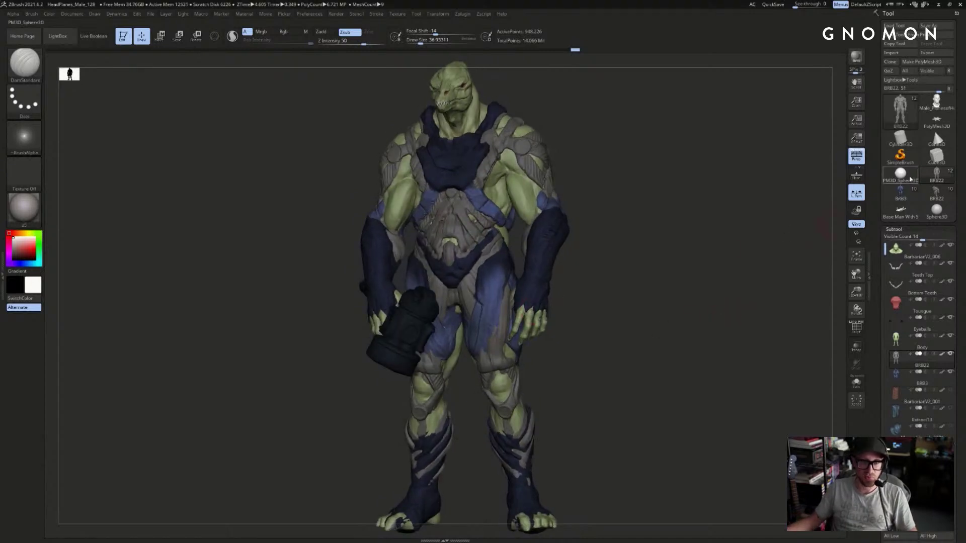
left_click(901, 193)
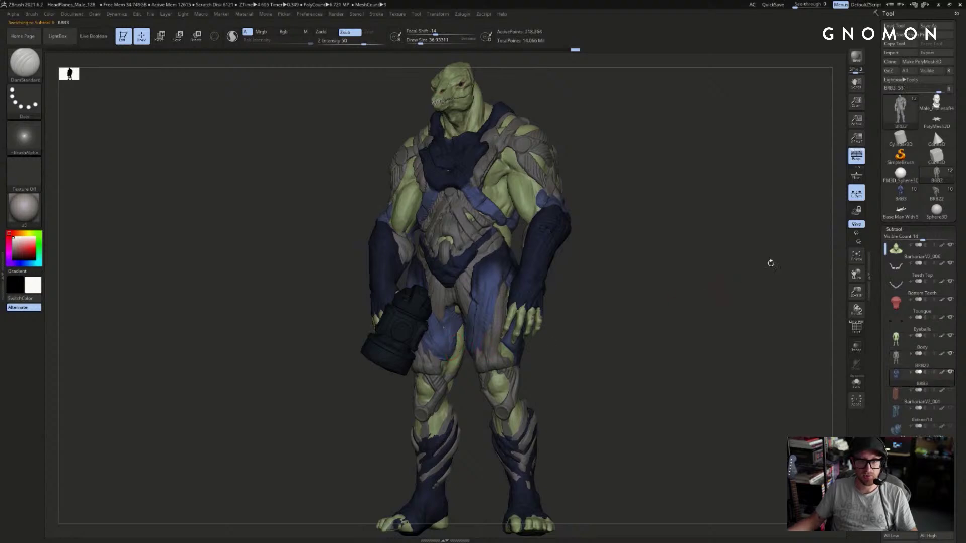
left_click(900, 194)
left_click_drag(782, 263, 722, 258)
left_click(935, 174)
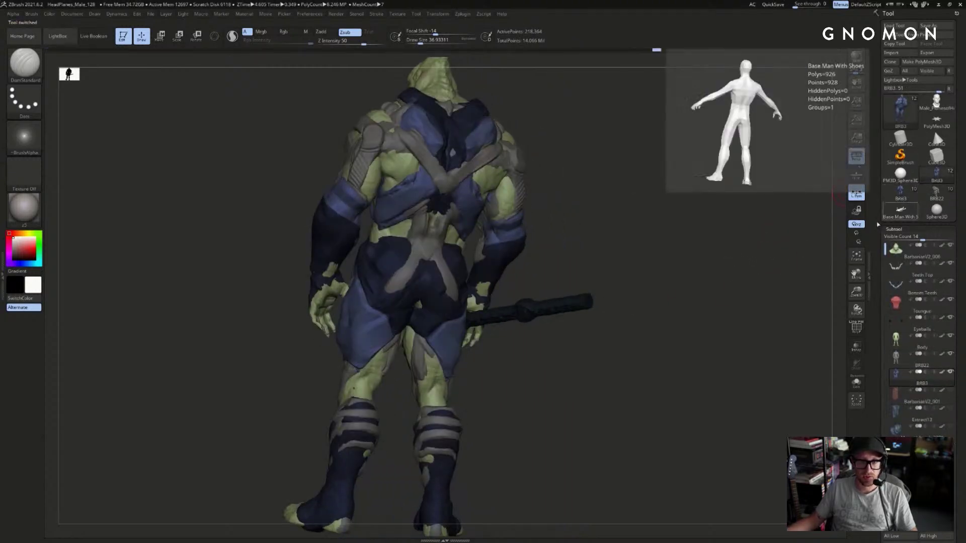
- Adjust the BRB22 suit at the back of the inner thighs with the Move brush, varying the brush size
key("Up")
key("Up")
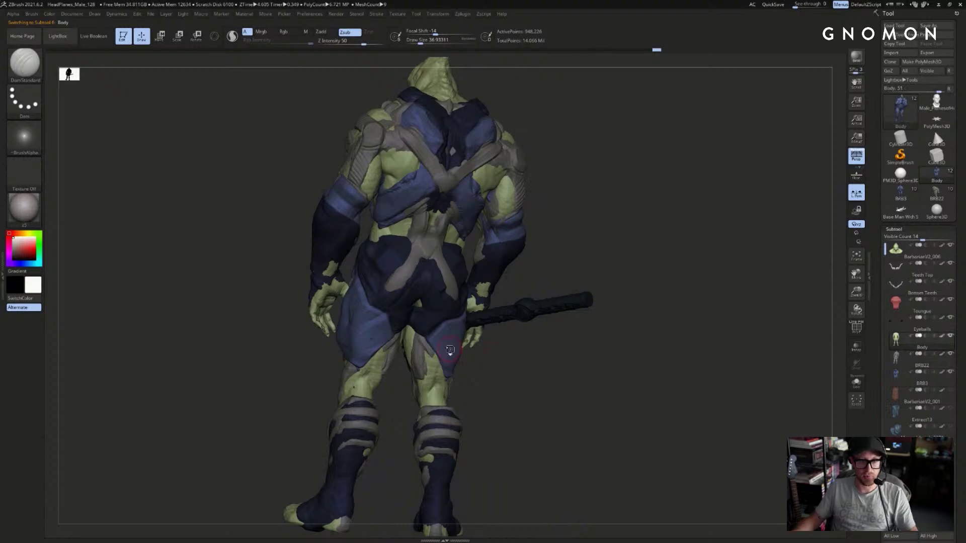
left_click(426, 352, "alt")
key("alt+s")
key("s")
left_click_drag(415, 351, 415, 338)
key("b")
key("m")
key("v")
key("alt+s")
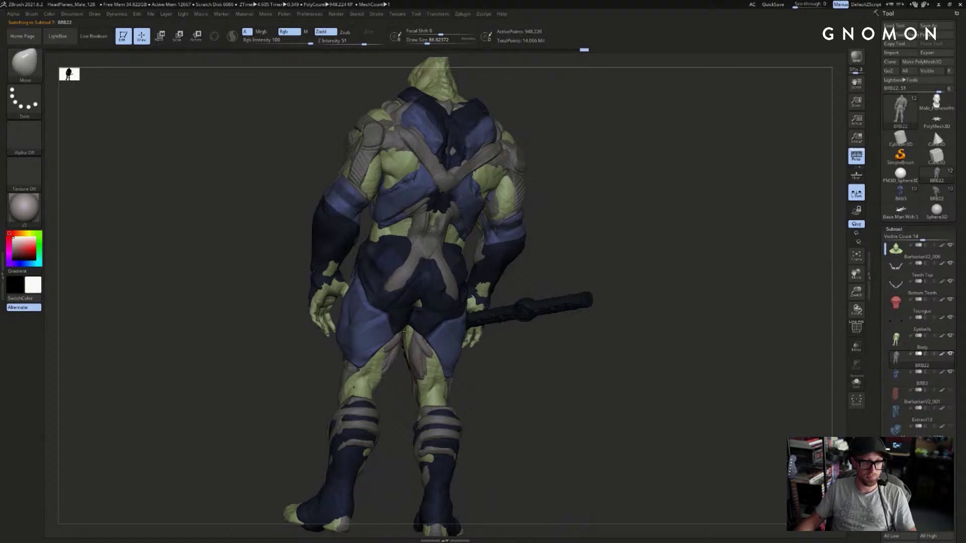
key("alt+s")
left_click_drag(411, 344, 409, 345)
key("alt+s")
mouse_move(571, 323)
left_mouse_down()
mouse_move(556, 345)
mouse_move(416, 397)
mouse_move(409, 345)
left_mouse_up()
- Rework the BRB3 clothing over the exposed skin at the seat with the Move and Smooth brushes, isolating the subtool temporarily
left_click(412, 303, "alt")
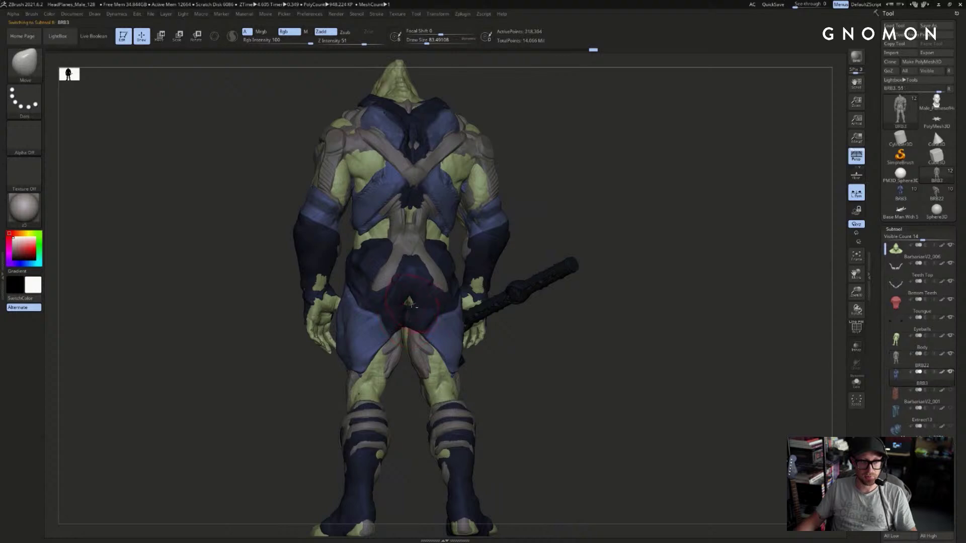
mouse_move(496, 332)
left_mouse_down()
mouse_move(389, 311)
mouse_move(405, 308)
left_mouse_up()
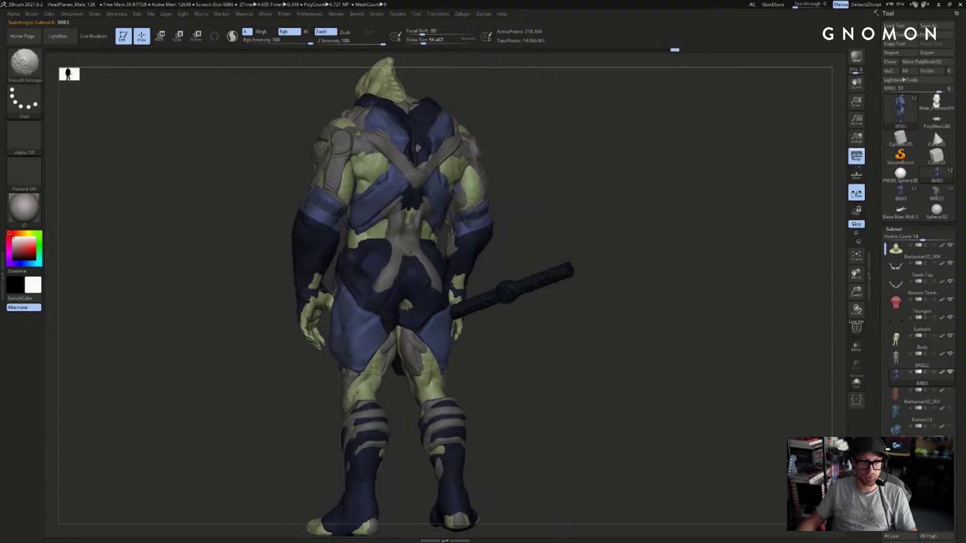
key("ctrl+shift+s")
left_click_drag(503, 318, 471, 297)
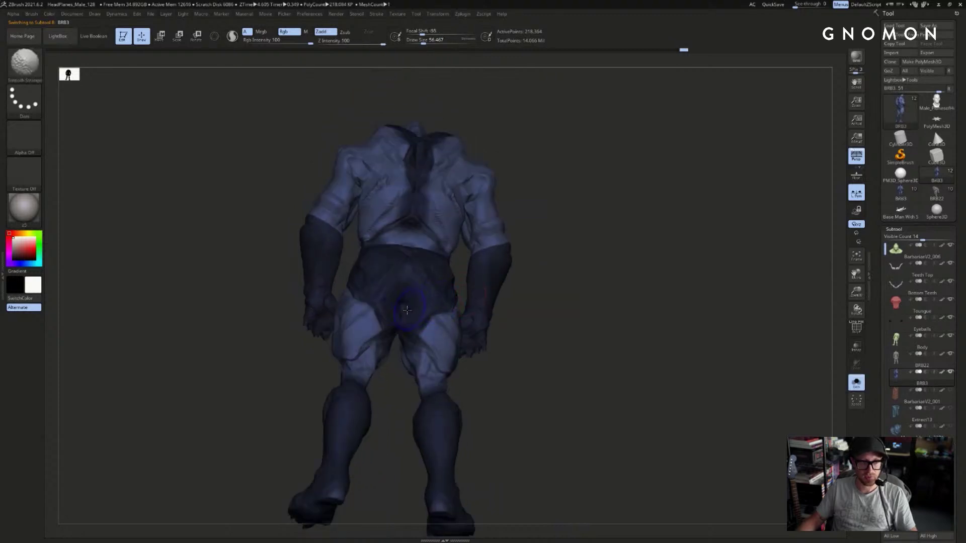
right_click_drag(398, 310, 414, 338)
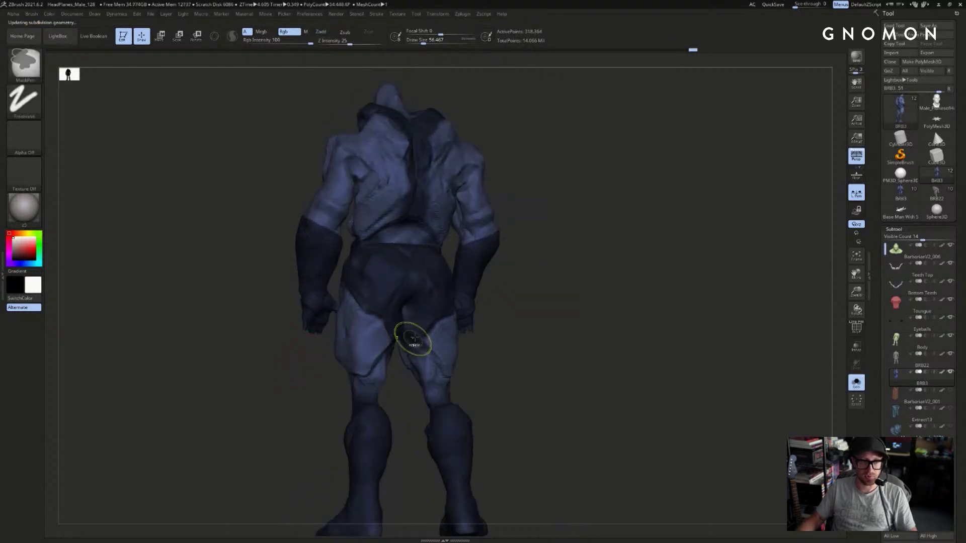
key("ctrl")
key("ctrl+shift+s")
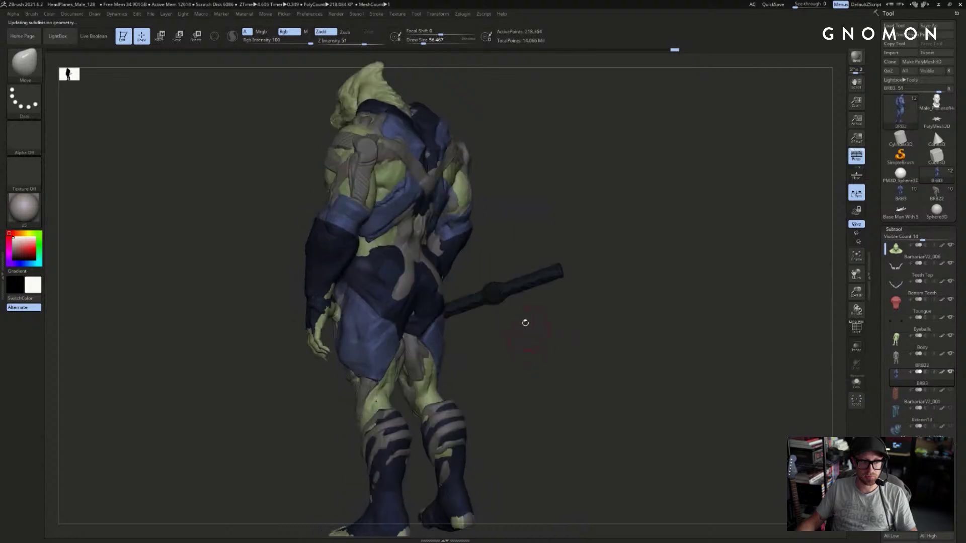
right_click_drag(521, 337, 414, 324)
key("s")
left_click_drag(415, 325, 414, 325)
- Adjust the BRB22 wraps on the front of the shin with the Move brush at a draw size of about 44
mouse_move(692, 312)
right_mouse_down("shift")
mouse_move(761, 334)
mouse_move(744, 327)
mouse_move(754, 323)
mouse_move(672, 322)
right_mouse_up("shift")
mouse_move(545, 409)
right_mouse_down("alt")
mouse_move(560, 349)
mouse_move(568, 369)
mouse_move(583, 372)
right_mouse_up("alt")
key("s")
mouse_move(499, 394)
left_mouse_down()
mouse_move(511, 393)
mouse_move(494, 388)
left_mouse_up()
key("s")
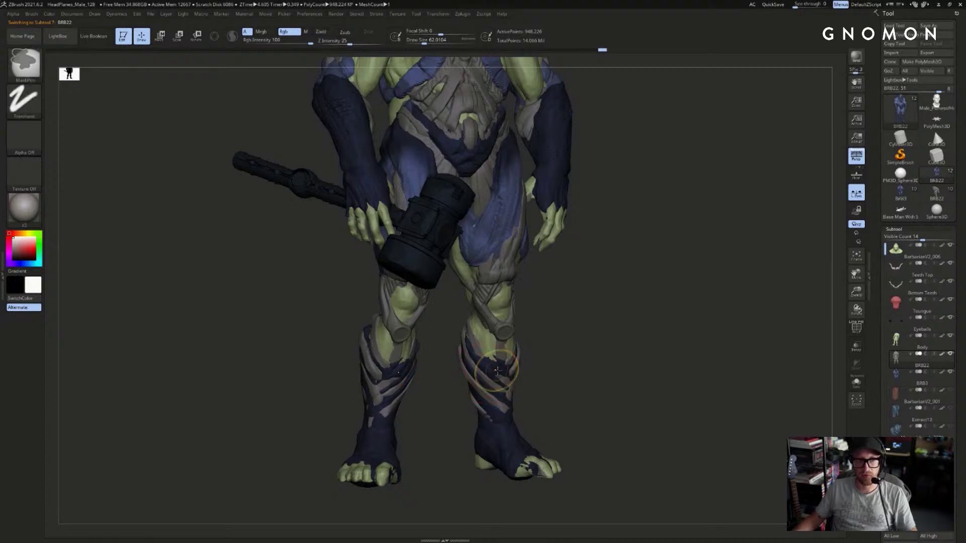
key("s")
left_click_drag(492, 368, 488, 368)
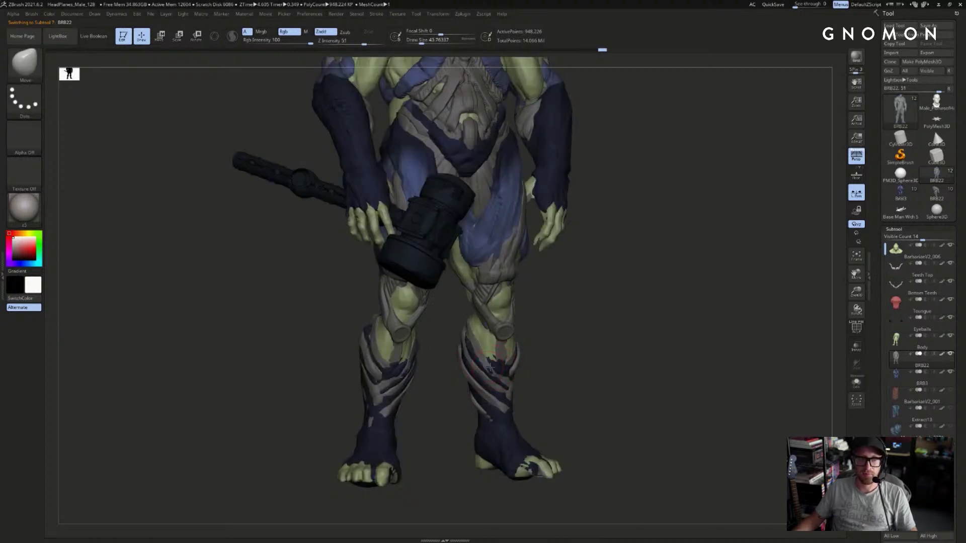
- Refine the BRB3 clothing around the upper shin with a smaller Move brush at a draw size of about 29
key("alt+s")
key("alt+s")
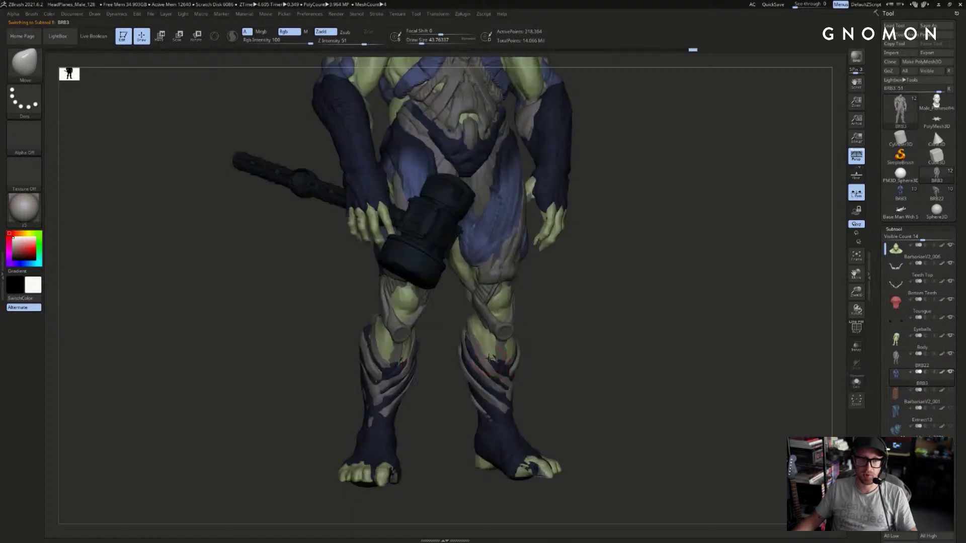
key("bracketleft")
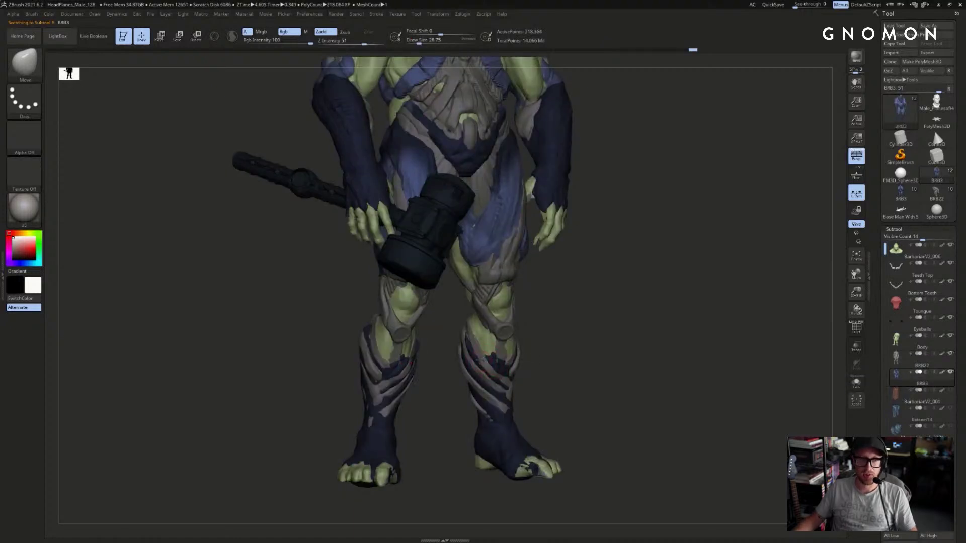
- Show the BarbarianV2_001 cloak subtool and check how it drapes over the full figure
left_click_drag(560, 346, 612, 315, "alt")
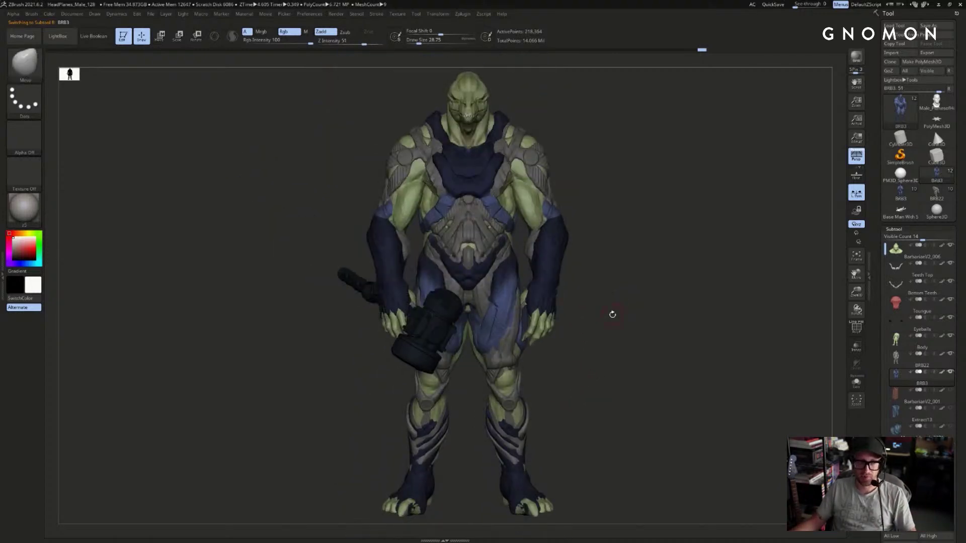
left_click(898, 396)
left_click_drag(715, 328, 765, 312)
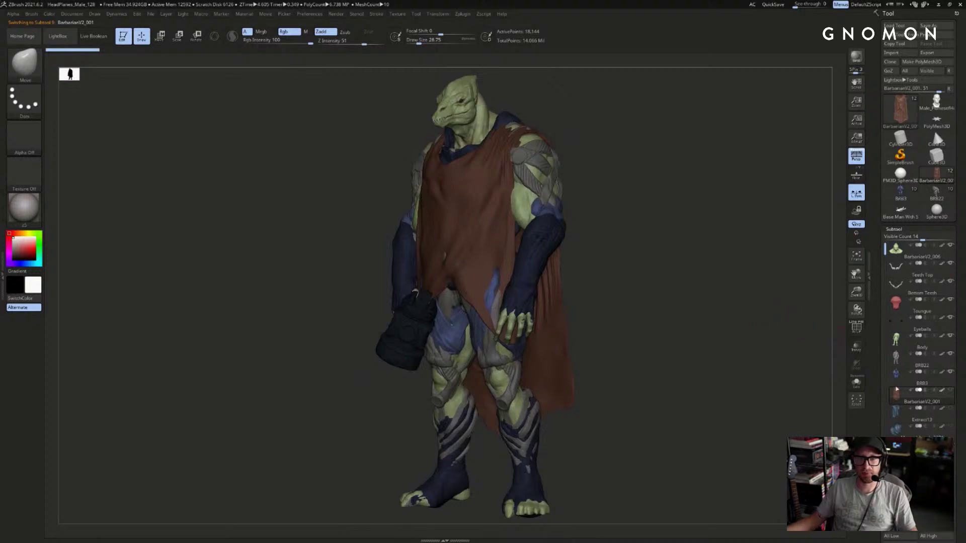
mouse_move(587, 121)
left_mouse_down()
mouse_move(558, 124)
mouse_move(594, 139)
left_mouse_up()
key("s")
left_click_drag(511, 120, 537, 128)
key("ctrl+z")
- Show the Barb111 cloak in the original version and compare its drape with the BarbarianV2_001 cloak
left_click(902, 194)
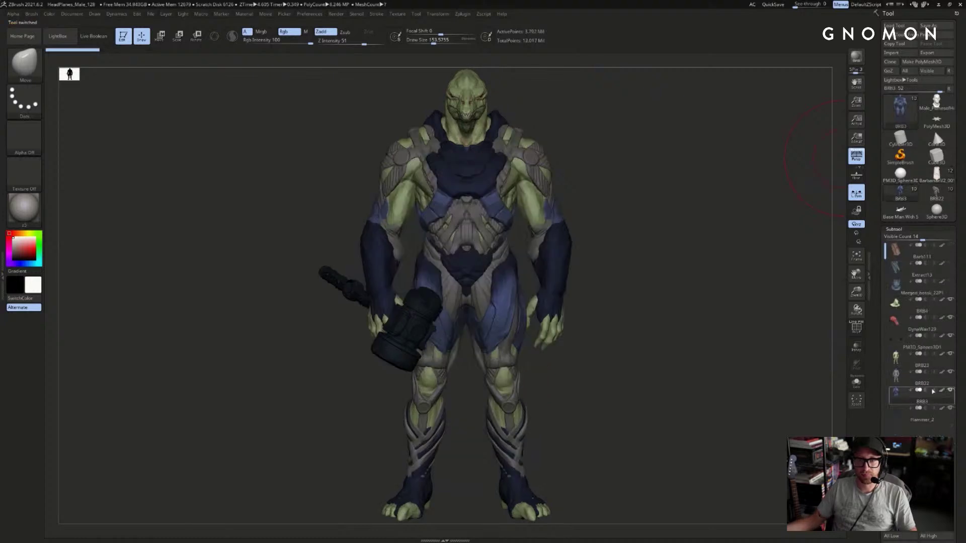
left_click(950, 245)
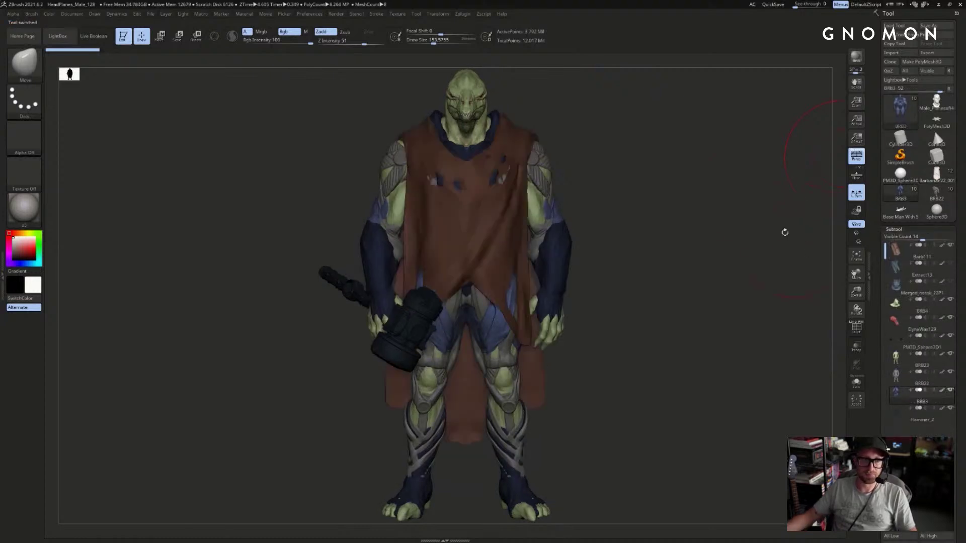
left_click_drag(807, 222, 785, 157)
left_click(946, 178)
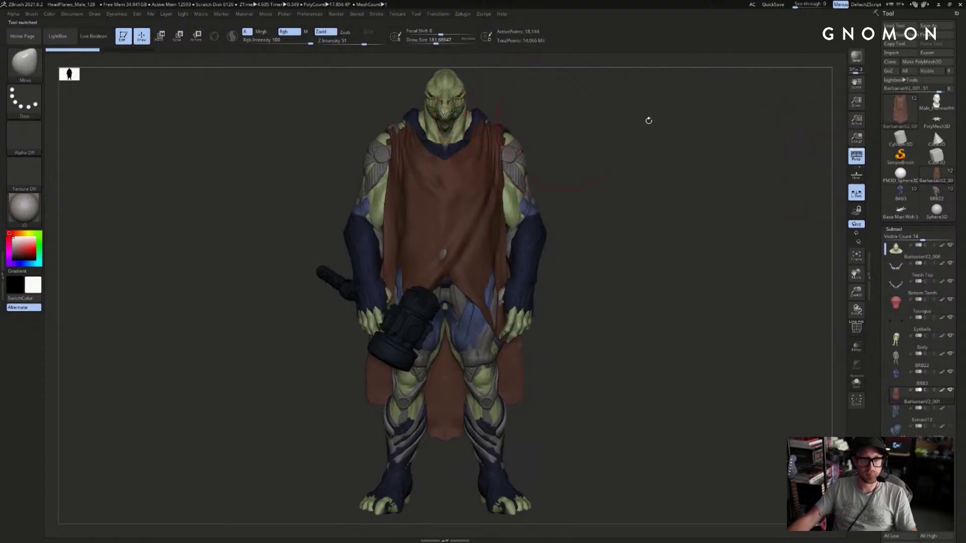
left_click(912, 193)
left_click(936, 174)
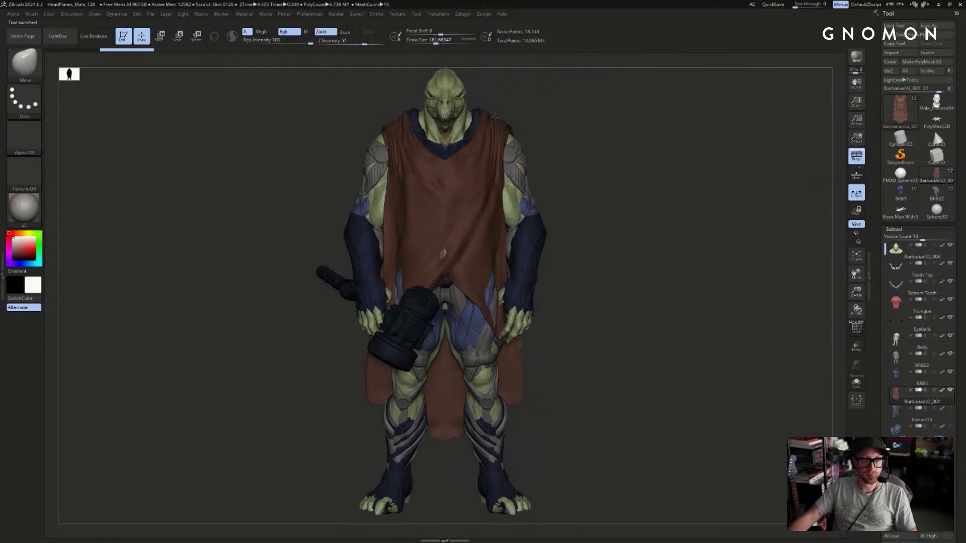
- Adjust the BarbarianV2_001 cloak's chest profile from the side with the Move brush at a draw size of 112
mouse_move(559, 122)
left_mouse_down()
mouse_move(593, 119)
mouse_move(596, 169)
mouse_move(628, 171)
mouse_move(548, 180)
left_mouse_up()
key("bracketright")
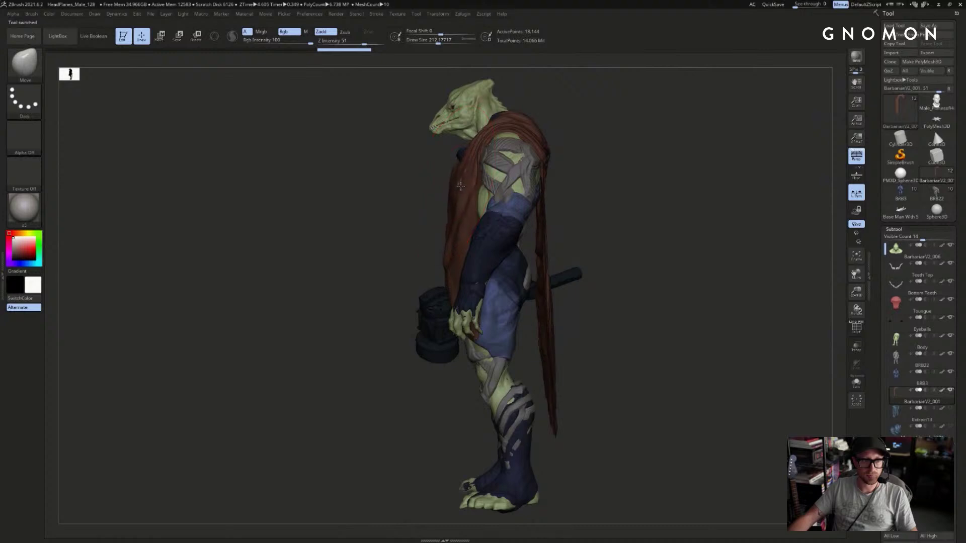
key("bracketleft")
key("bracketleft")
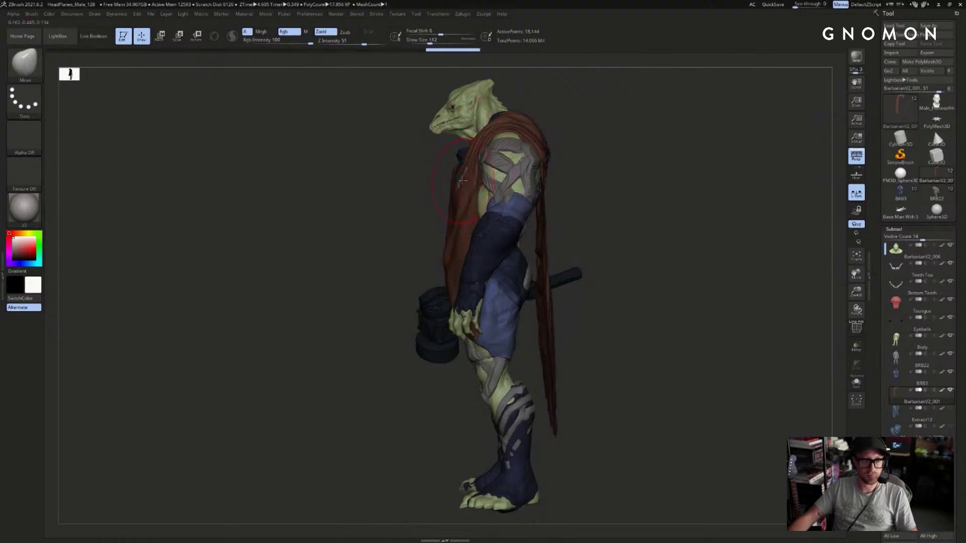
left_click_drag(454, 195, 449, 196)
- Reshape the cloak's lower front flap with the Move brush at a draw size of about 212, isolating the subtool temporarily
right_click_drag(382, 227, 431, 245)
key("bracketright")
left_click_drag(434, 248, 440, 262)
mouse_move(443, 266)
right_mouse_down()
mouse_move(513, 294)
mouse_move(463, 319)
right_mouse_up()
key("ctrl+shift+s")
key("s")
left_click_drag(463, 318, 465, 314)
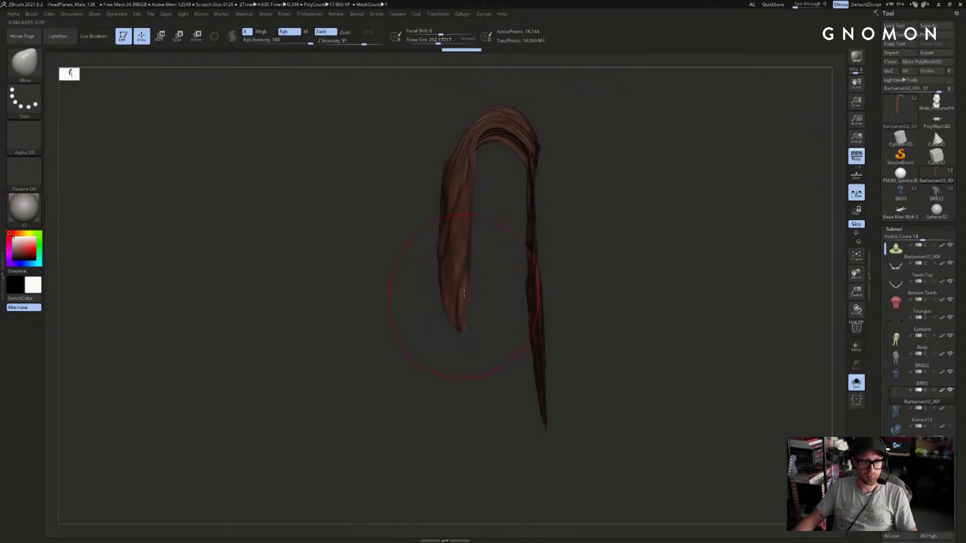
key("alt+s")
right_click_drag(357, 274, 459, 260)
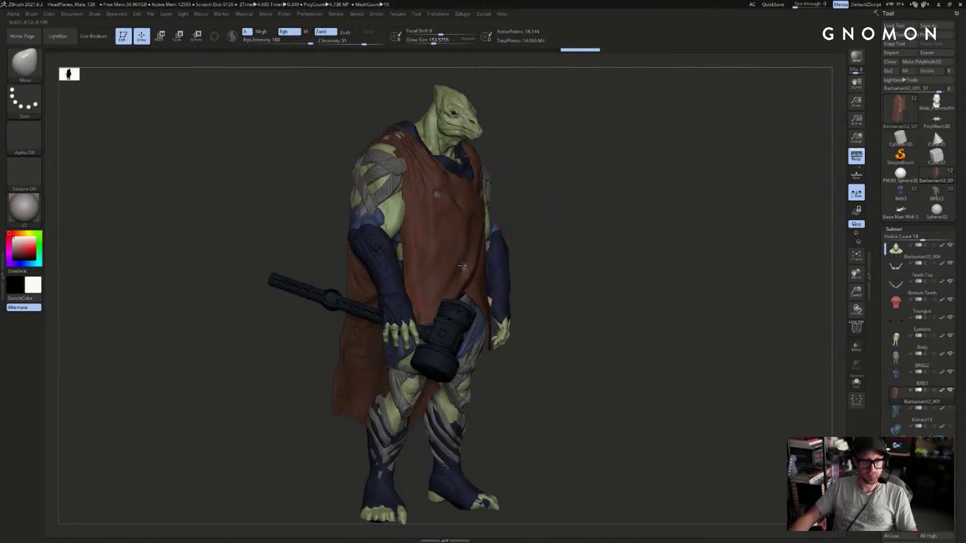
- Adjust the cloak's upper front near the shoulder with a smaller Move brush
right_click_drag(555, 185, 424, 201)
key("s")
mouse_move(412, 200)
left_mouse_down()
mouse_move(423, 202)
mouse_move(416, 191)
left_mouse_up()
key("bracketleft")
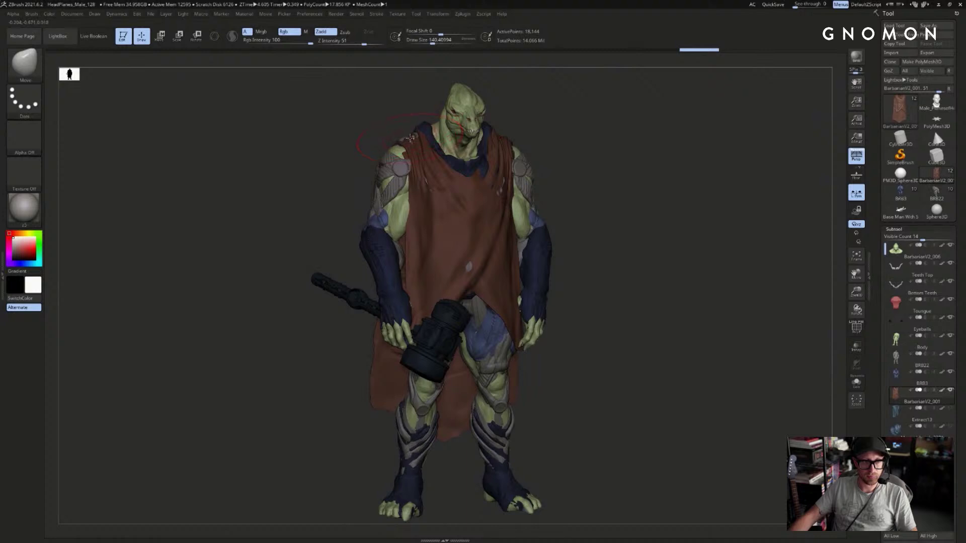
- Inspect the cloak in isolation from behind and smooth its bunched folds across the upper back at a draw size of about 108
right_click_drag(421, 110, 568, 187)
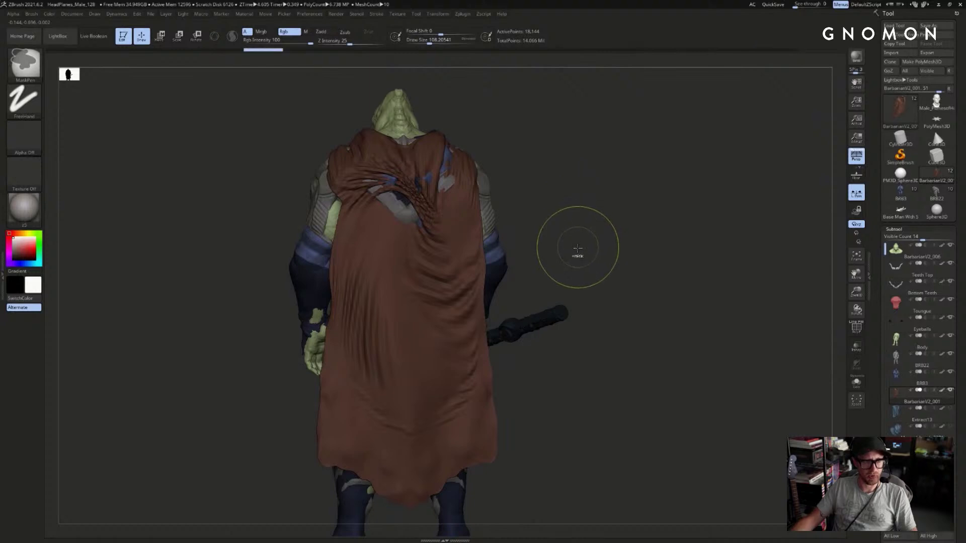
key("ctrl+shift+s")
key("ctrl+shift")
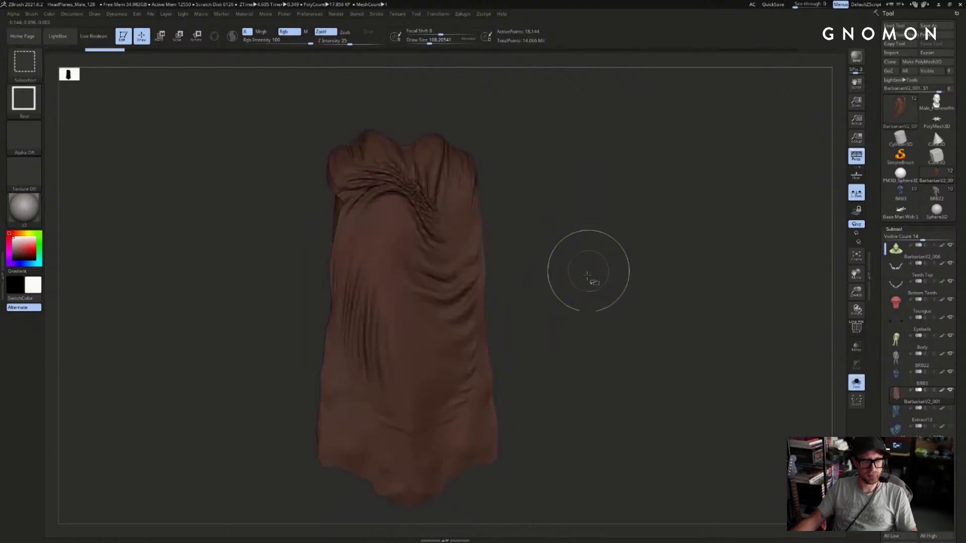
key("shift+s")
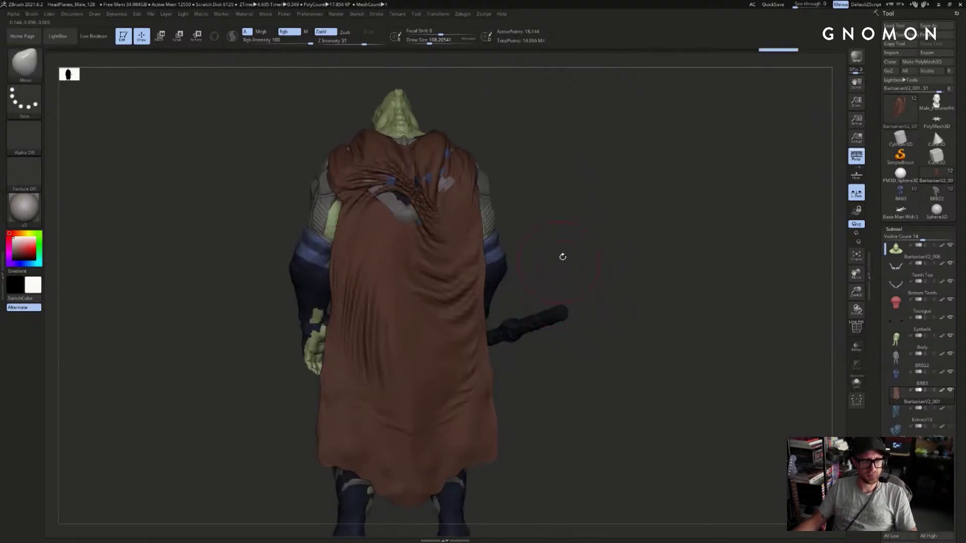
left_click_drag(421, 231, 369, 197, "shift")
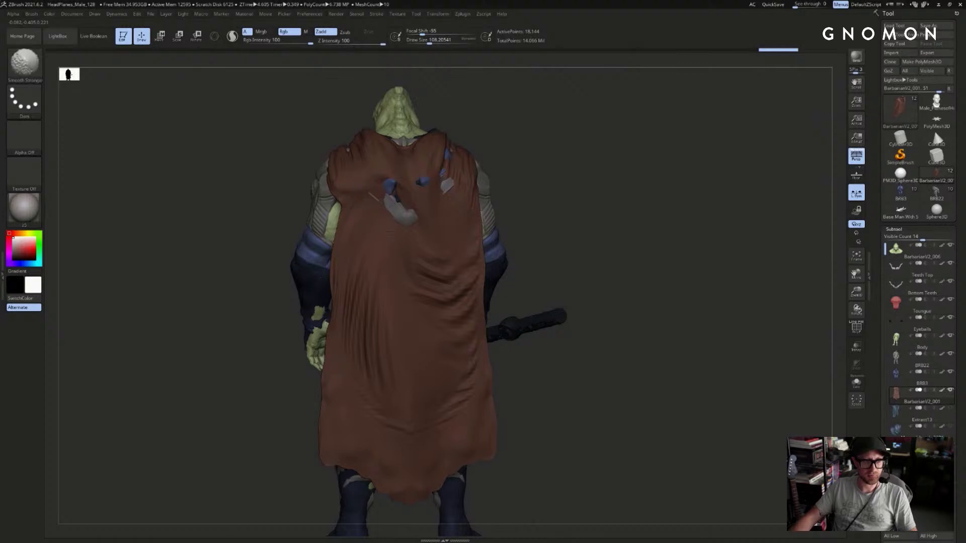
- Pull the cloak over the exposed suit patches on the upper back with the Move brush at a draw size of about 97
key("s")
key("s")
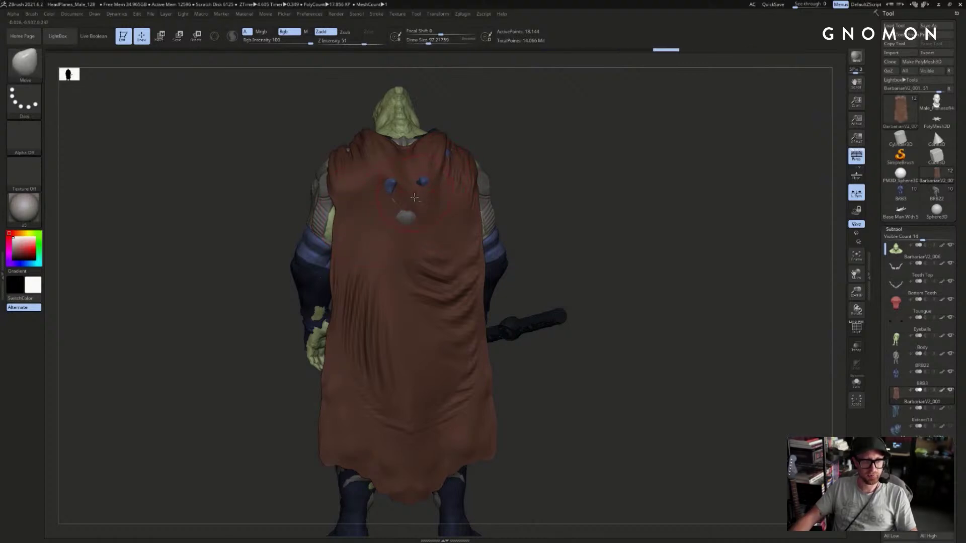
left_click_drag(418, 180, 402, 200)
- Try to pull the lower back of the cloak with the SnakeHook brush at a draw size of about 305
mouse_move(498, 210)
left_mouse_down()
mouse_move(590, 222)
mouse_move(590, 252)
mouse_move(545, 223)
mouse_move(534, 242)
left_mouse_up()
key("s")
left_click(535, 243)
key("b")
key("s")
key("h")
key("s")
left_click(527, 248)
left_click_drag(316, 352, 397, 341)
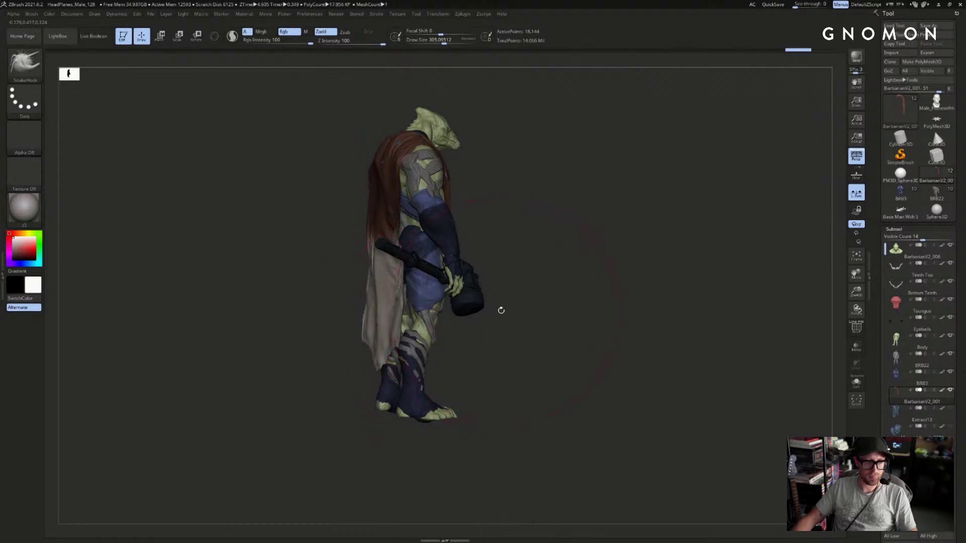
key("ctrl+z")
- Move the cloak's cloth over the suit showing through at the front of the shoulder, using the Move brush
key("b")
key("m")
key("v")
mouse_move(492, 317)
left_mouse_down()
mouse_move(403, 323)
mouse_move(478, 313)
left_mouse_up()
key("s")
left_click(417, 261)
left_click_drag(534, 241, 566, 229, "shift")
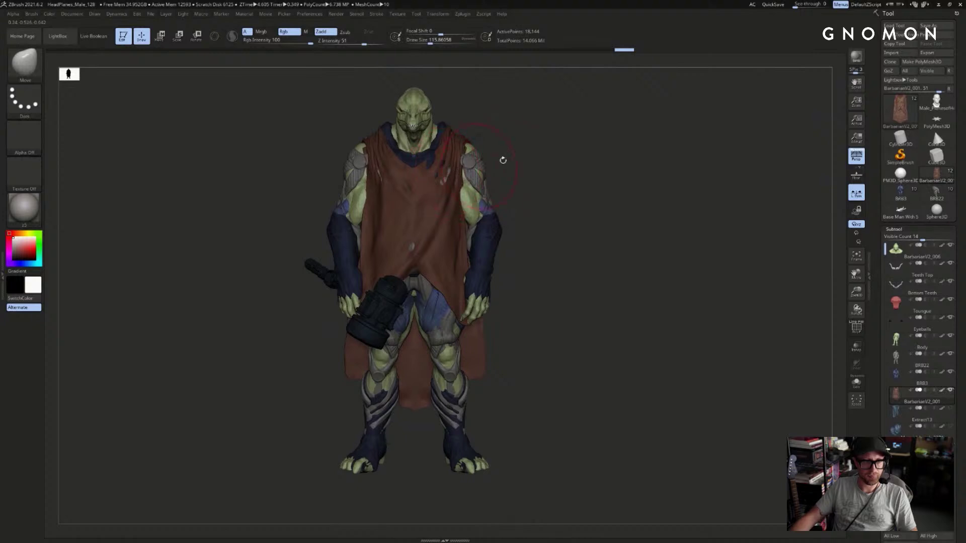
right_click_drag(479, 165, 449, 173)
left_click_drag(451, 175, 454, 173)
mouse_move(645, 179)
left_mouse_down("shift")
mouse_move(605, 213)
mouse_move(774, 235)
left_mouse_up("shift")
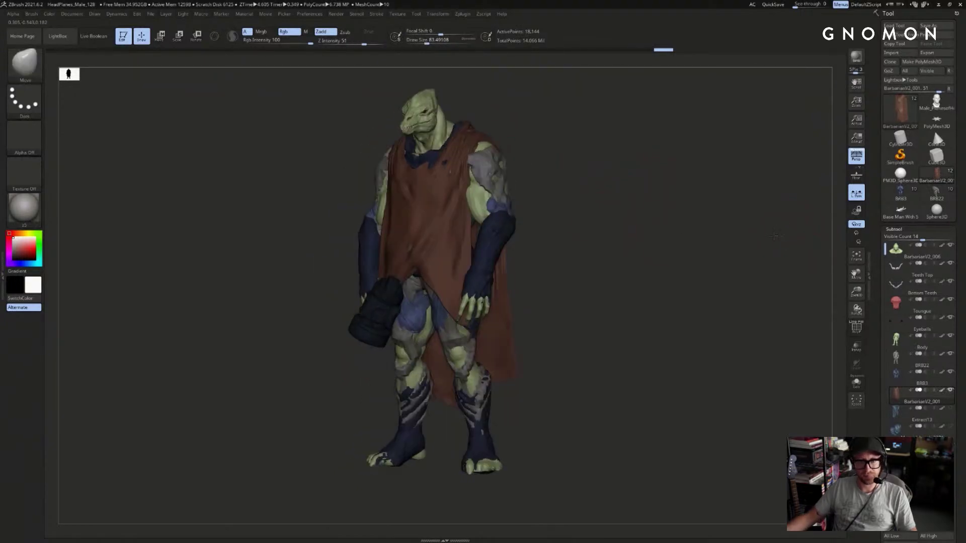
- Select and show the Extract13 shawl and adjust its fit around the neck and shoulders with a large Move brush
left_click(894, 413)
mouse_move(797, 337)
left_mouse_down("alt")
mouse_move(764, 352)
mouse_move(612, 242)
left_mouse_up("alt")
key("s")
left_click(562, 176)
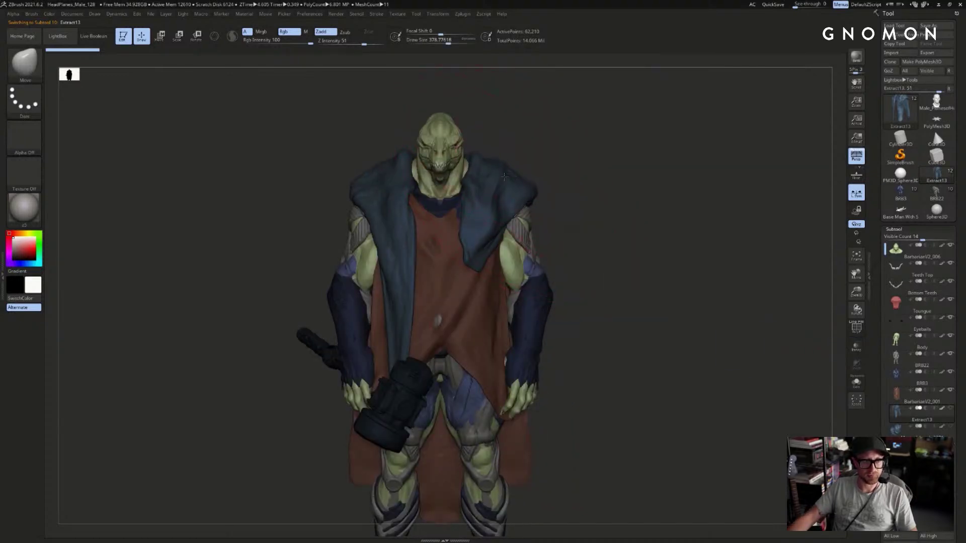
key("s")
left_click(401, 170)
left_click_drag(396, 187, 390, 188)
- Compare the Extract13 shawl and cloak with the original version from the front and three-quarter views
left_click(900, 194)
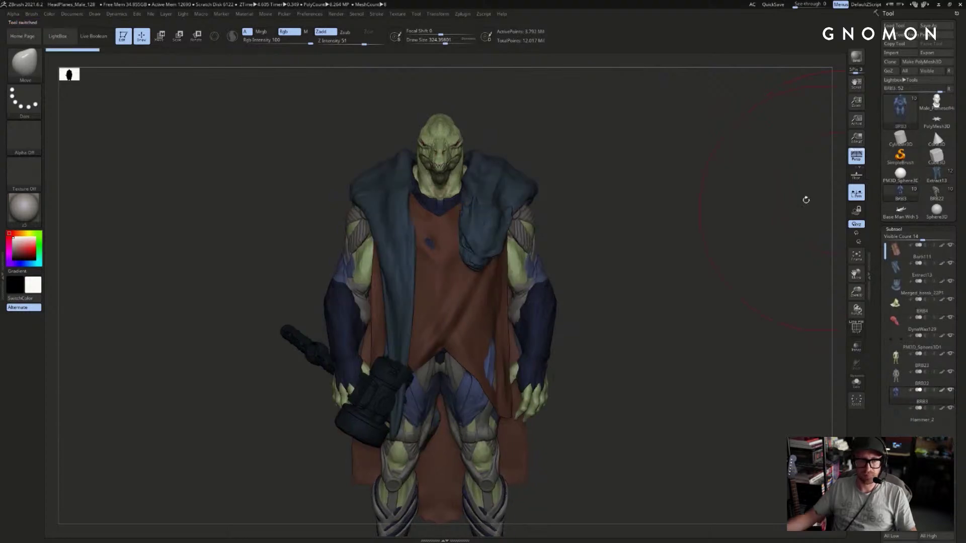
left_click(948, 178)
left_click_drag(755, 196, 647, 190)
key("f")
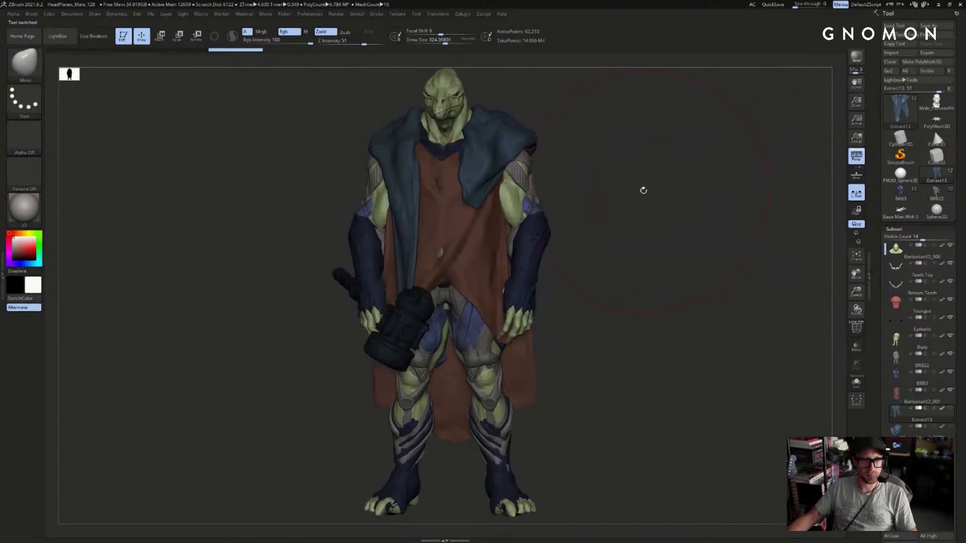
left_click(900, 196)
left_click_drag(815, 187, 831, 192)
left_click(929, 181)
mouse_move(750, 200)
left_mouse_down()
mouse_move(839, 209)
mouse_move(805, 204)
mouse_move(815, 186)
mouse_move(837, 190)
left_mouse_up()
left_click(900, 194)
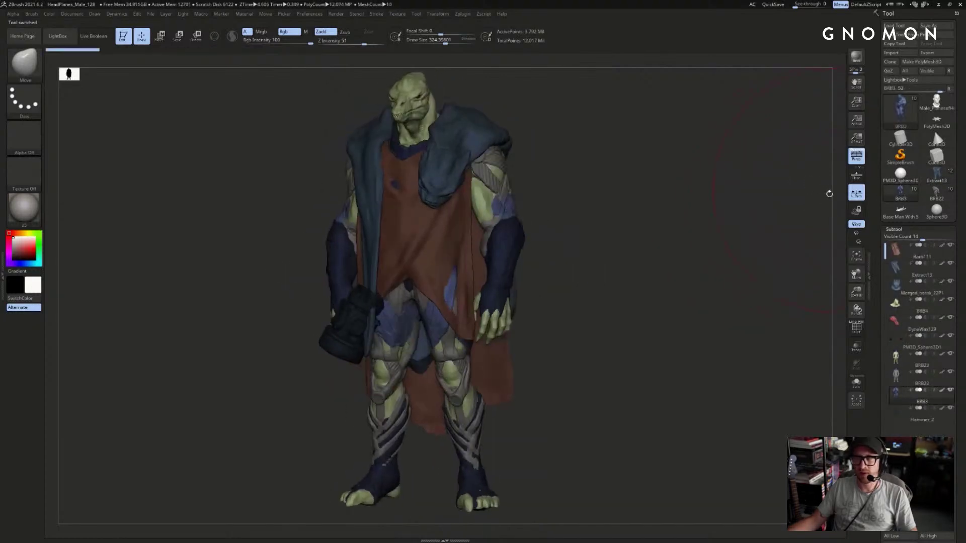
left_click(936, 173)
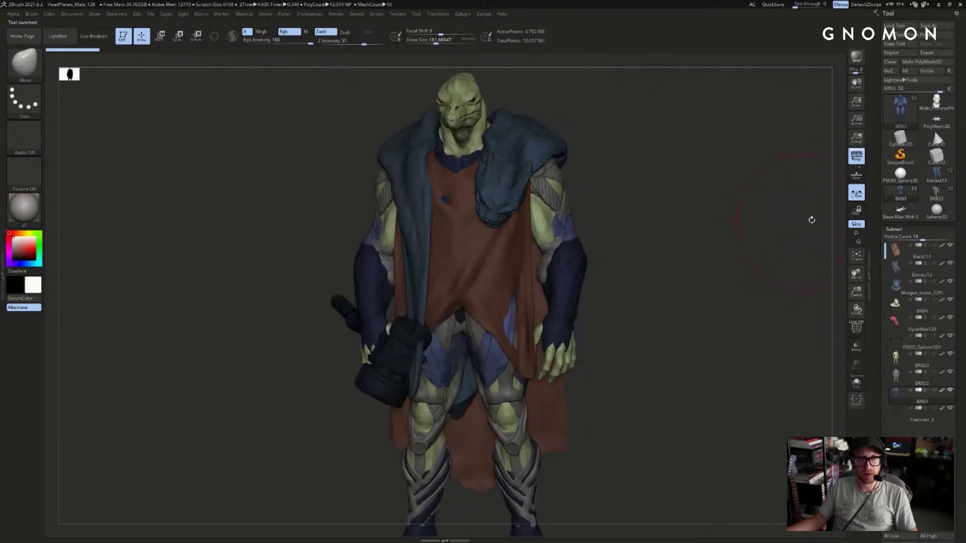
left_click(934, 175)
key("f")
key("f")
- Hide the cloak and shawl subtools in both the reshaped and the original versions, leaving the suits exposed
left_click_drag(818, 227, 804, 253)
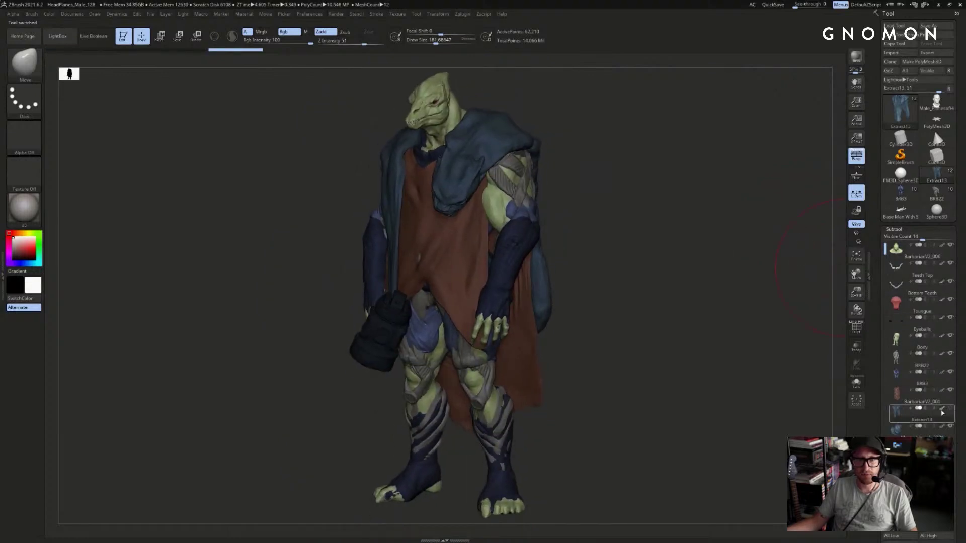
left_click(950, 427)
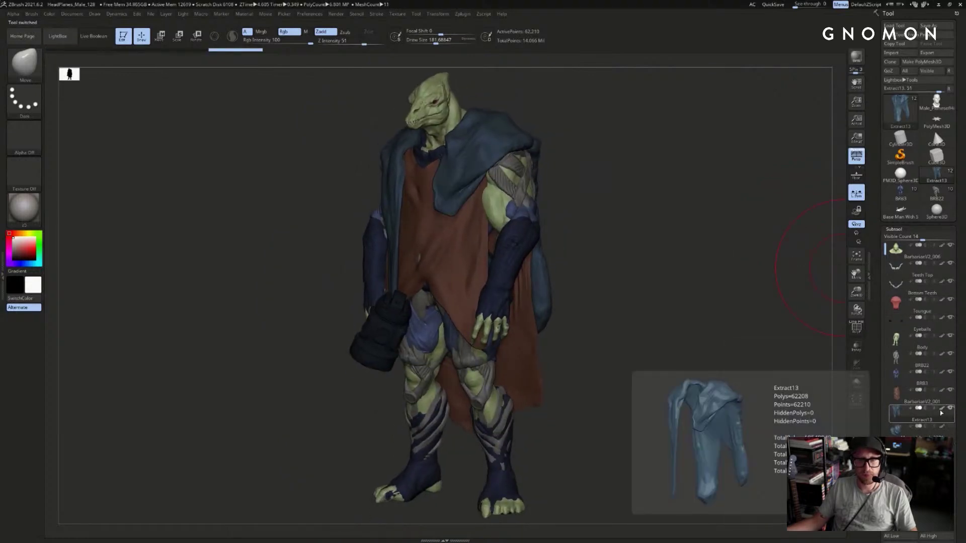
left_click(950, 407)
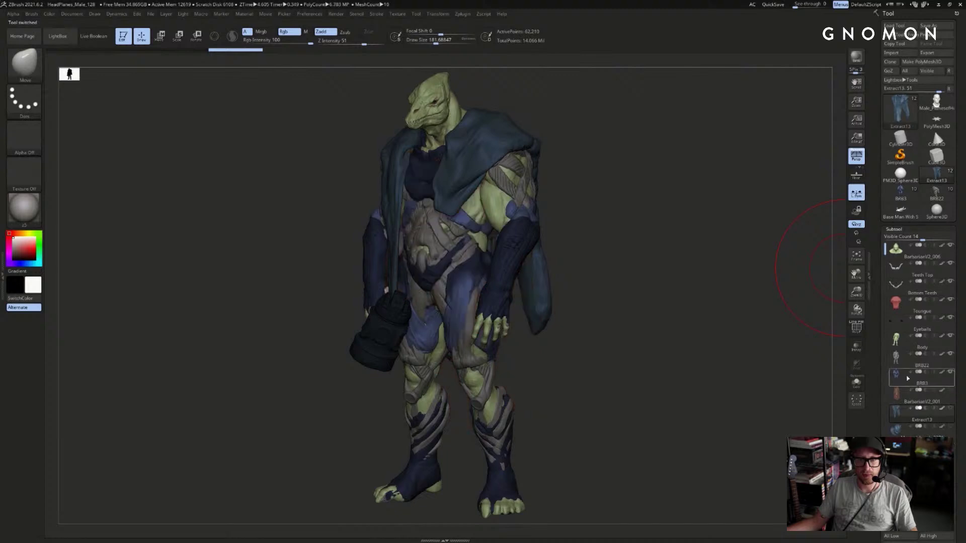
left_click(899, 192)
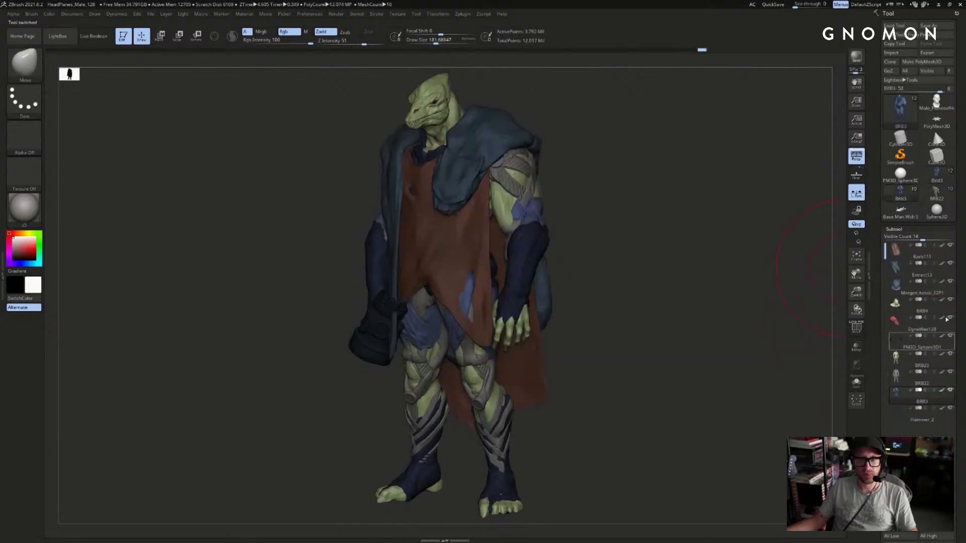
left_click(950, 263)
left_click(950, 245)
left_click_drag(785, 269, 823, 225)
left_click(931, 180)
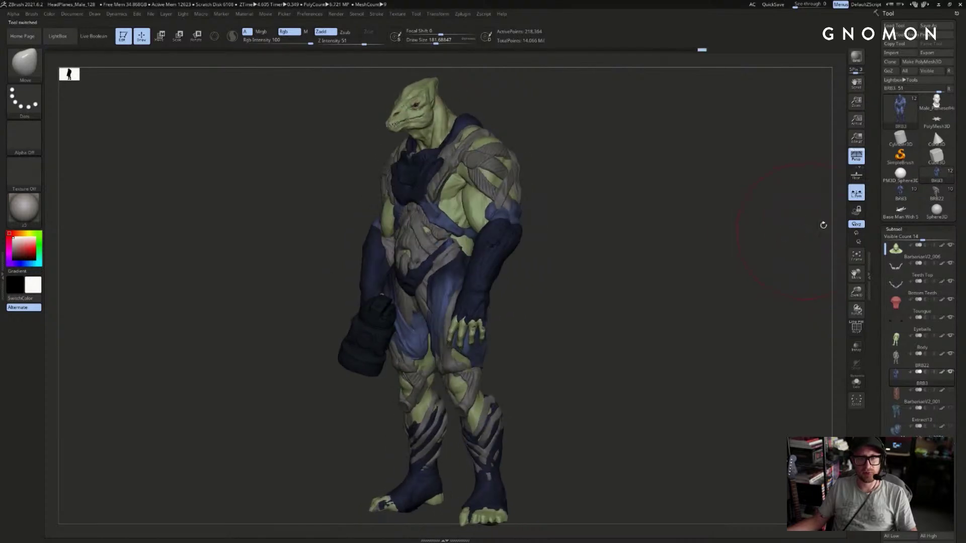
- Compare the fit of the BRB22 and BRB3 suit on the chest, back and full figure with the original version
left_click(909, 193)
left_click(930, 179)
left_click_drag(756, 230, 761, 414, "alt")
left_click_drag(771, 371, 800, 289)
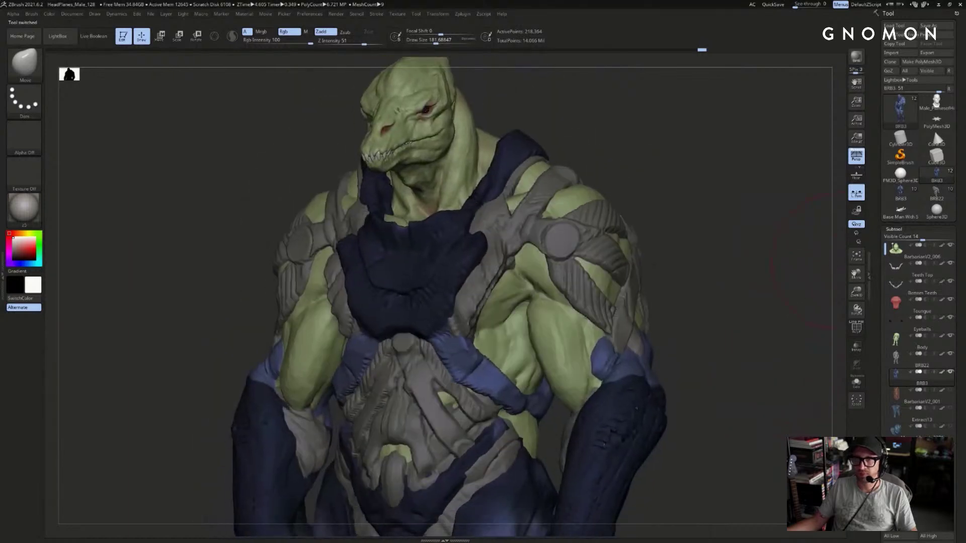
left_click(909, 196)
left_click(931, 178)
mouse_move(804, 223)
left_mouse_down()
mouse_move(775, 226)
mouse_move(826, 219)
mouse_move(793, 230)
mouse_move(783, 225)
left_mouse_up()
left_click(908, 195)
left_click(930, 178)
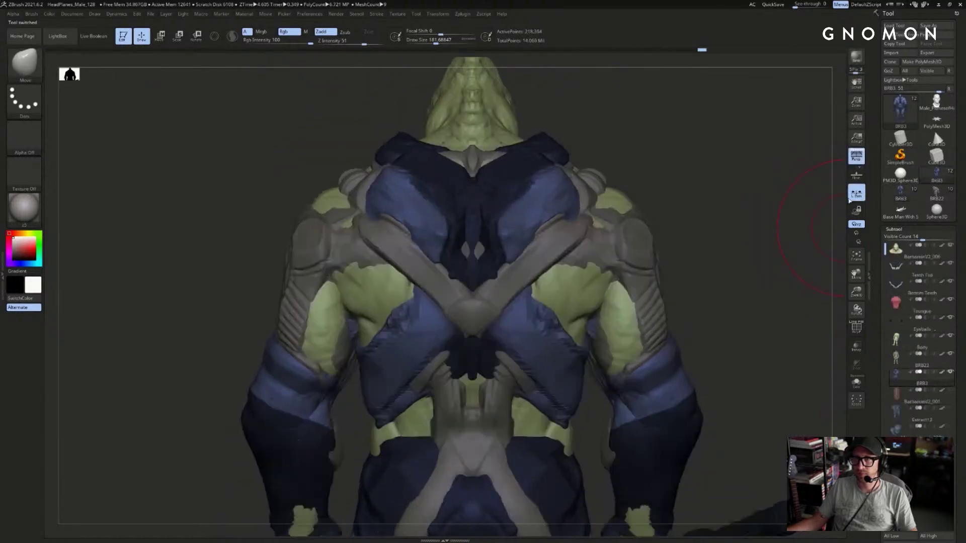
left_click(900, 195)
left_click_drag(831, 191, 808, 273)
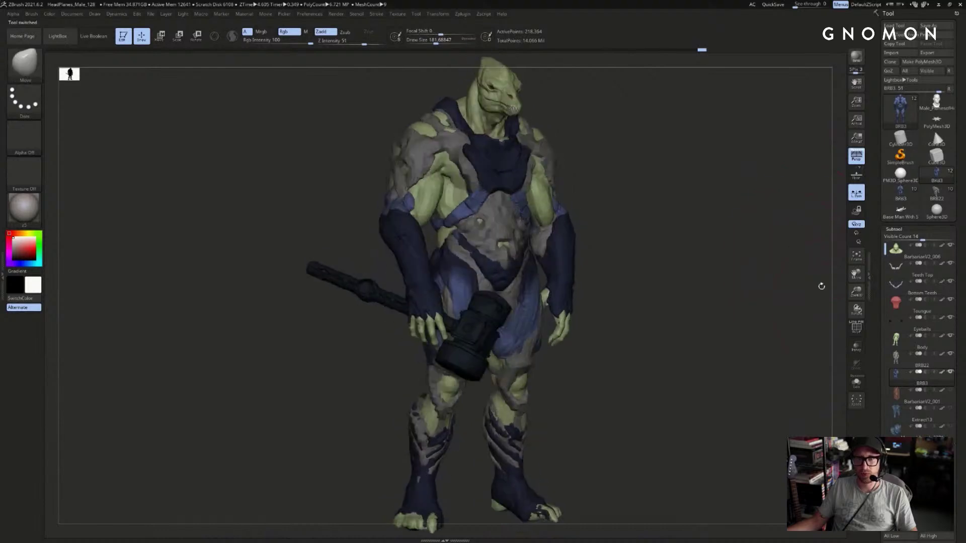
- Show the BarbarianV2_001 cloak again, and the Barb111 cloak in the original version
mouse_move(947, 391)
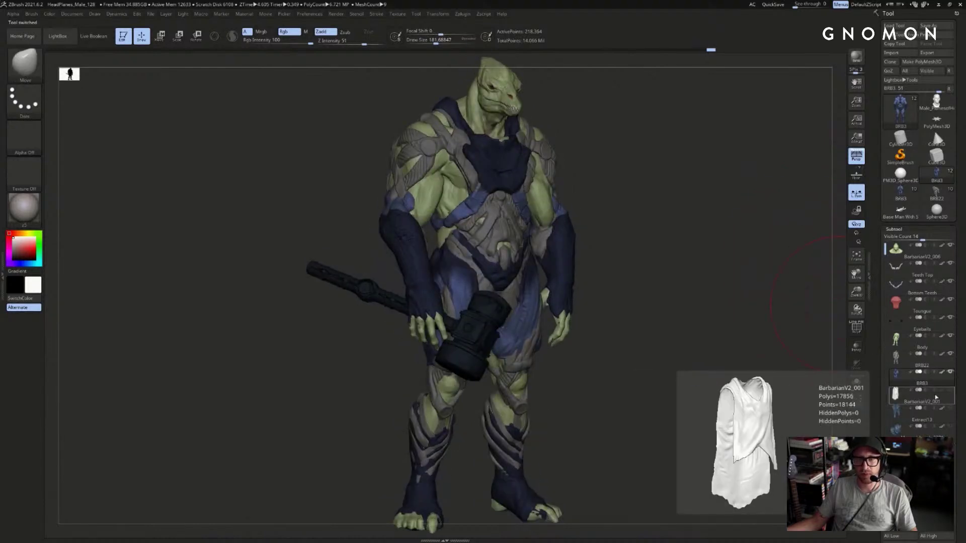
left_click(903, 397)
left_click(943, 391)
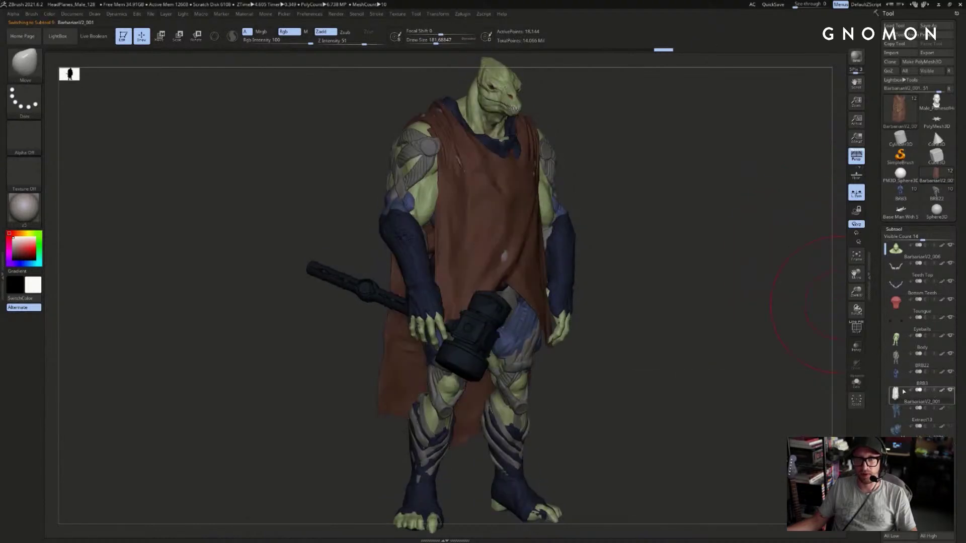
left_click(901, 193)
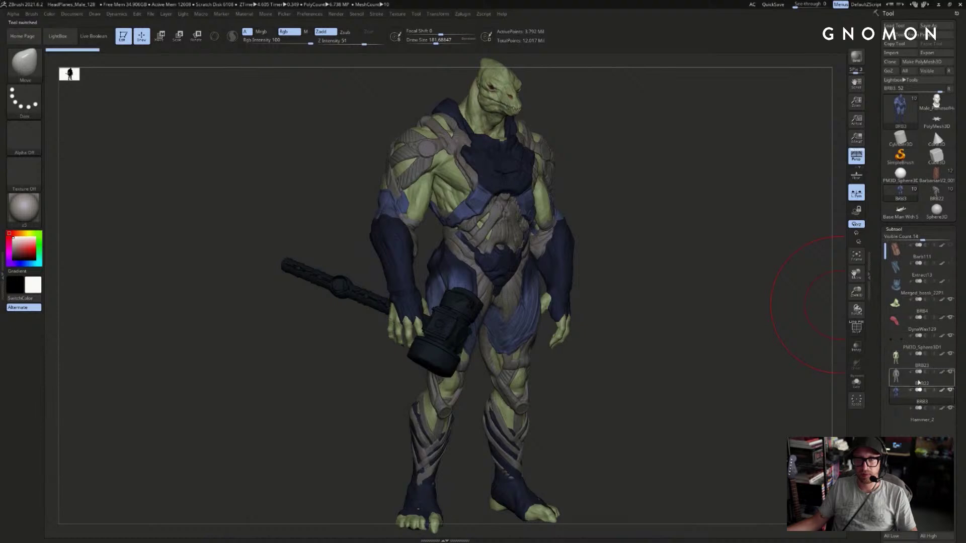
left_click(913, 253)
left_click_drag(773, 251, 842, 218, "shift")
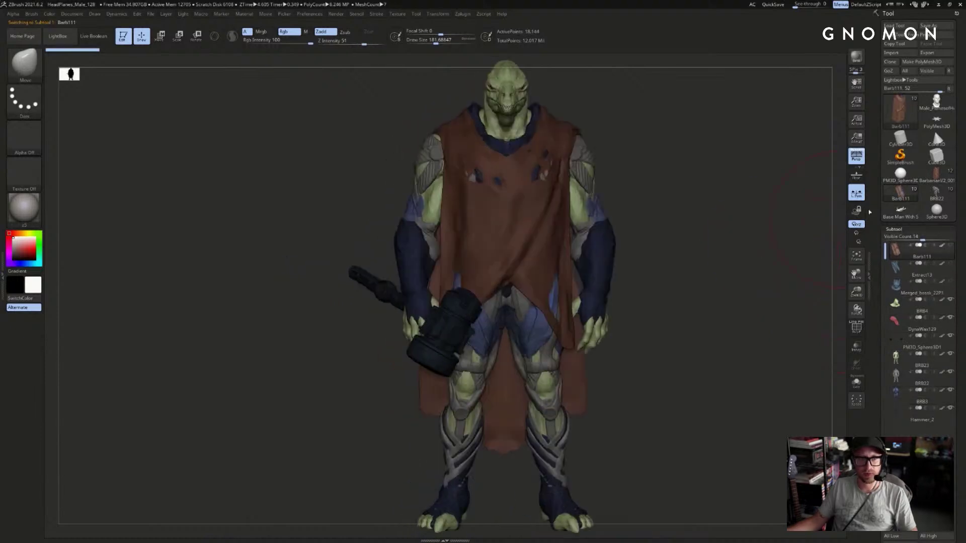
- Compare the cloak with the original version in three-quarter view and turn the Extract13 shawl's visibility back on
left_click(935, 175)
right_click_drag(841, 200, 802, 216, "ctrl")
left_click_drag(802, 216, 813, 240)
left_click(905, 193)
left_click(935, 178)
left_click(950, 409)
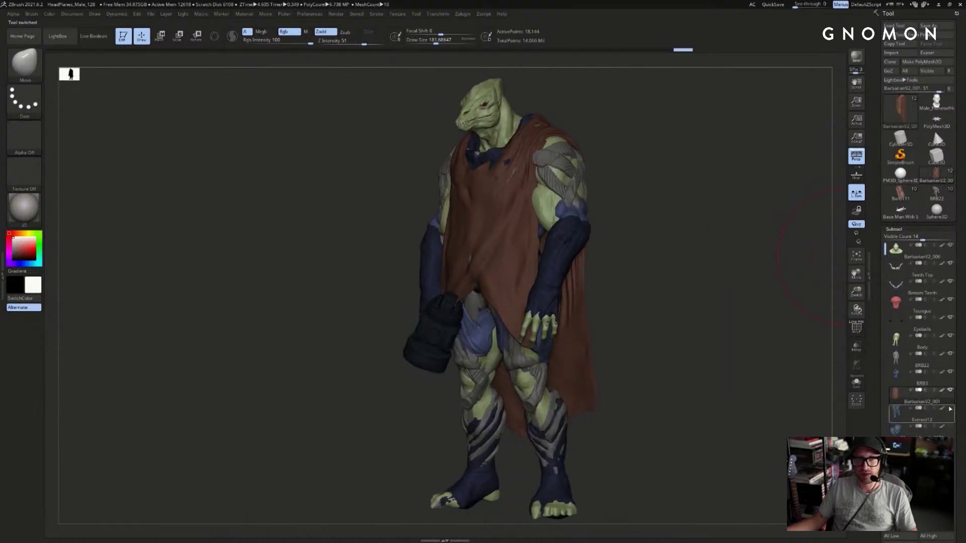
- Show and hide the Extract13 shawl over the cloak to judge its fit, and end with BarbarianV2_006 selected
left_click(950, 408)
left_click(949, 409)
left_click(950, 409)
left_click(949, 410)
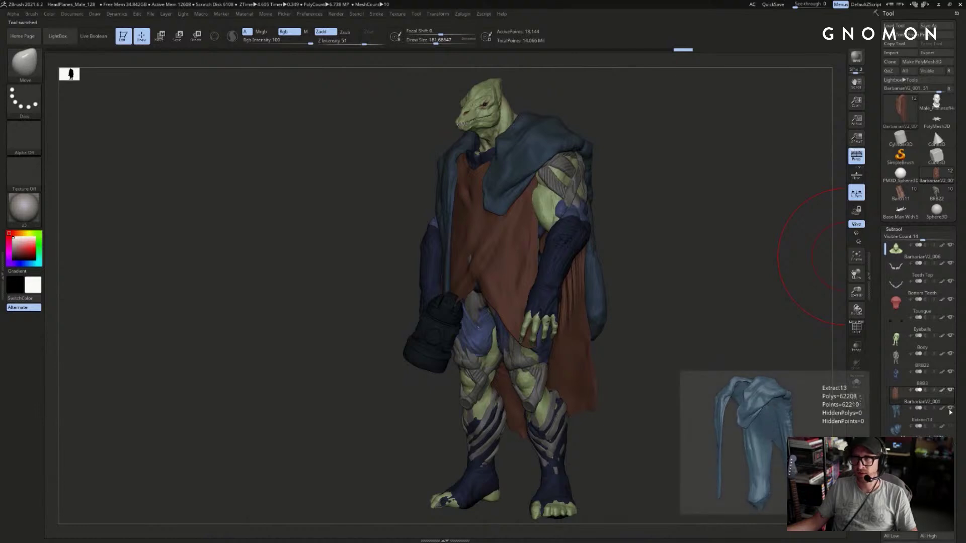
mouse_move(784, 322)
left_mouse_down("shift")
mouse_move(804, 329)
mouse_move(796, 332)
left_mouse_up("shift")
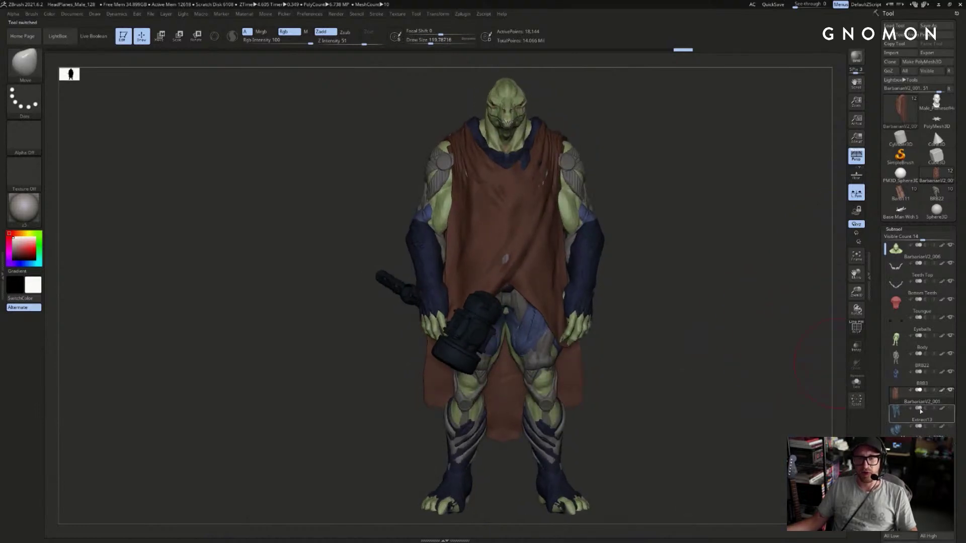
left_click(899, 402)
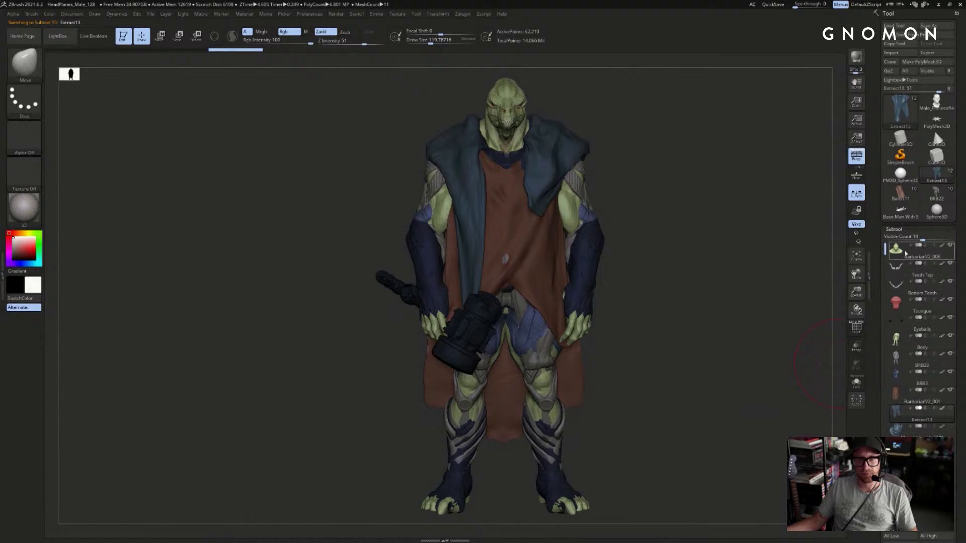
left_click(901, 394)
left_click(904, 251)
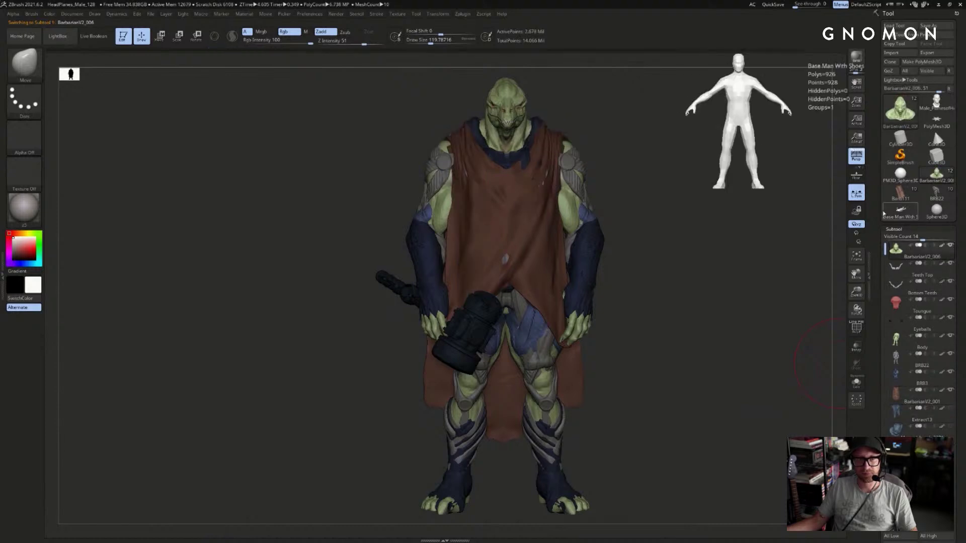
- Compare the cloak's drape on the shoulders and chest with the original version in a close three-quarter view
left_click(900, 194)
left_click_drag(808, 263, 827, 238)
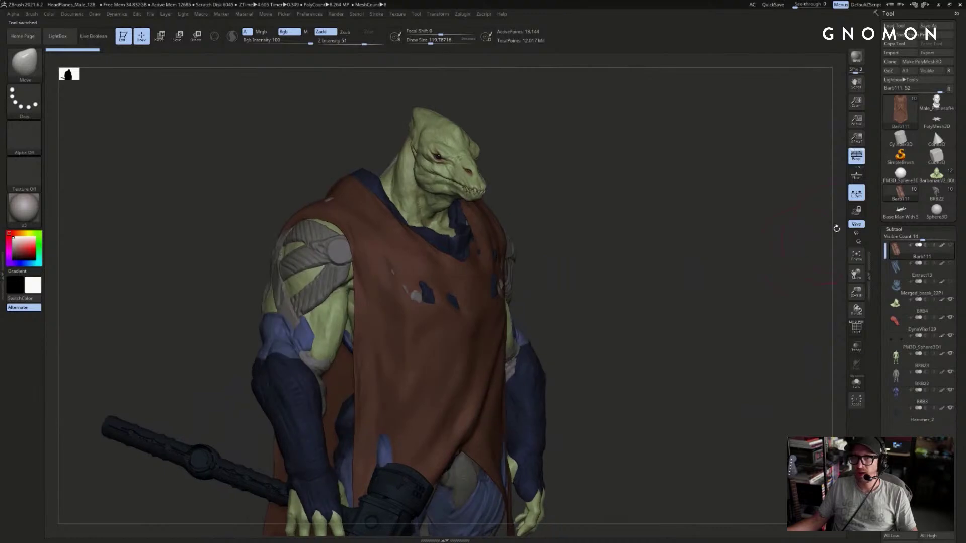
left_click_drag(795, 272, 783, 277)
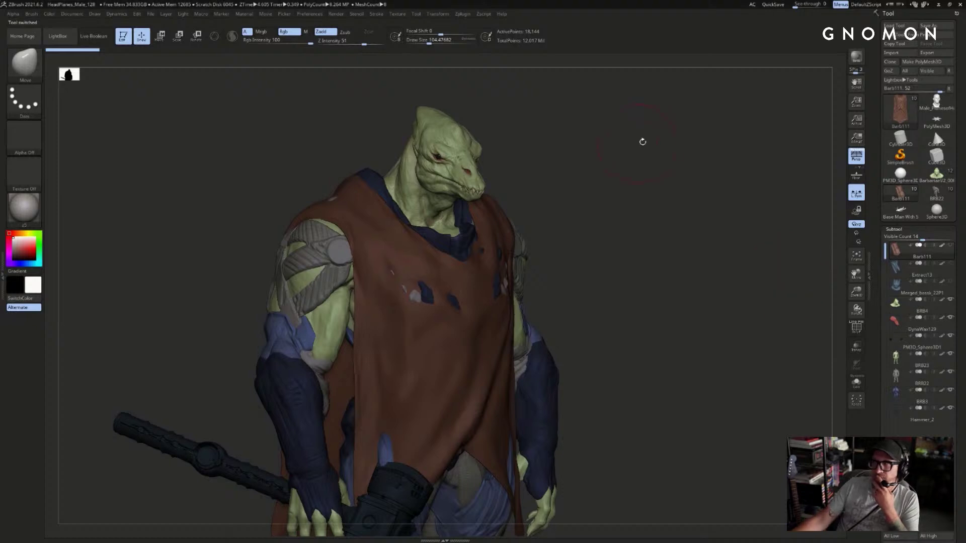
left_click_drag(716, 254, 761, 224)
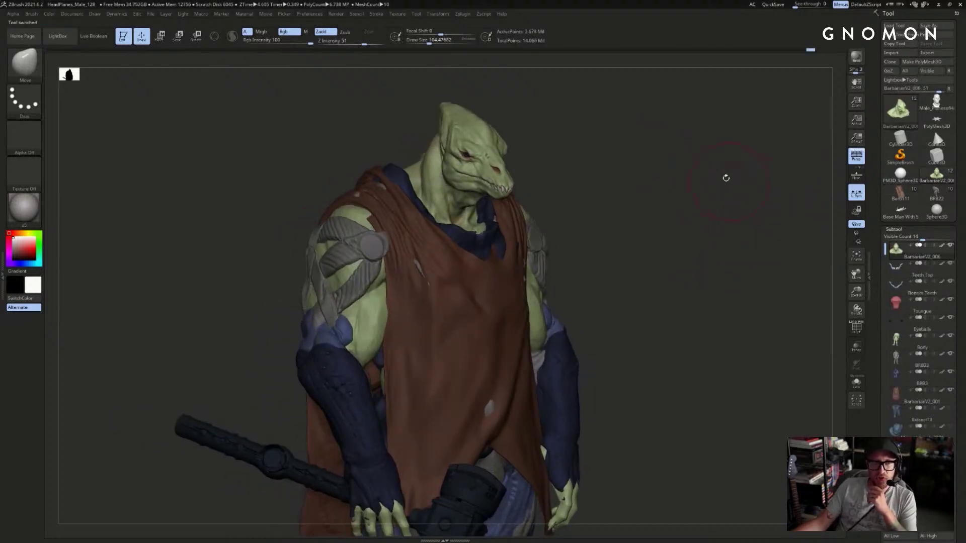
- Select the BRB22 suit, compare the cloaked full figure with the original version from front and side, and save the model
left_click(379, 246, "alt")
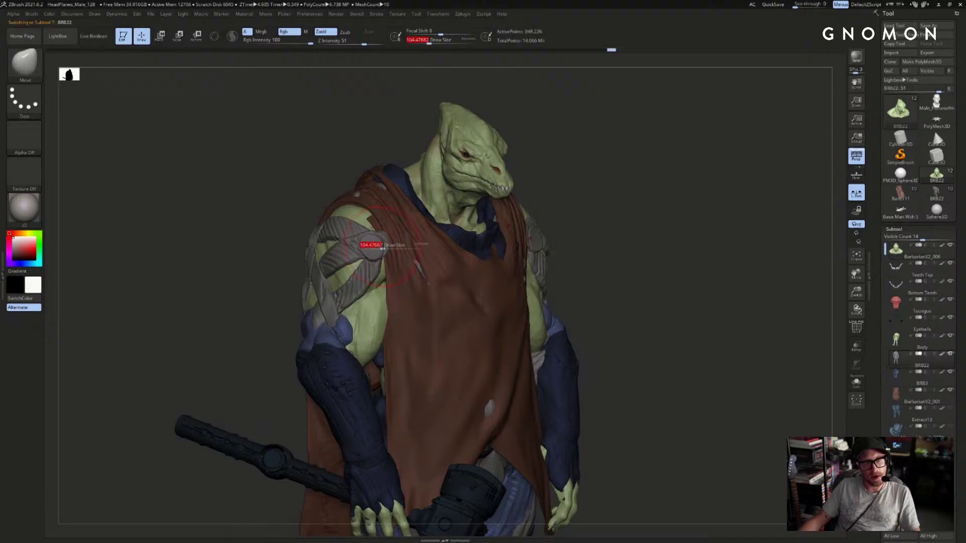
left_click_drag(645, 234, 625, 233)
key("f")
left_click_drag(716, 233, 810, 222, "shift")
left_click(900, 193)
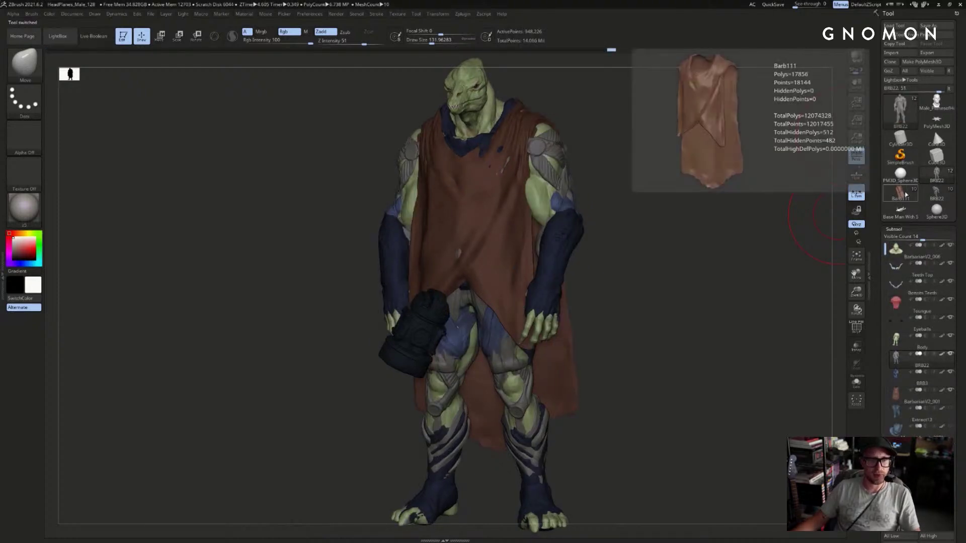
left_click(904, 191)
left_click(928, 182)
mouse_move(805, 189)
left_mouse_down()
mouse_move(776, 194)
mouse_move(801, 198)
mouse_move(789, 196)
left_mouse_up()
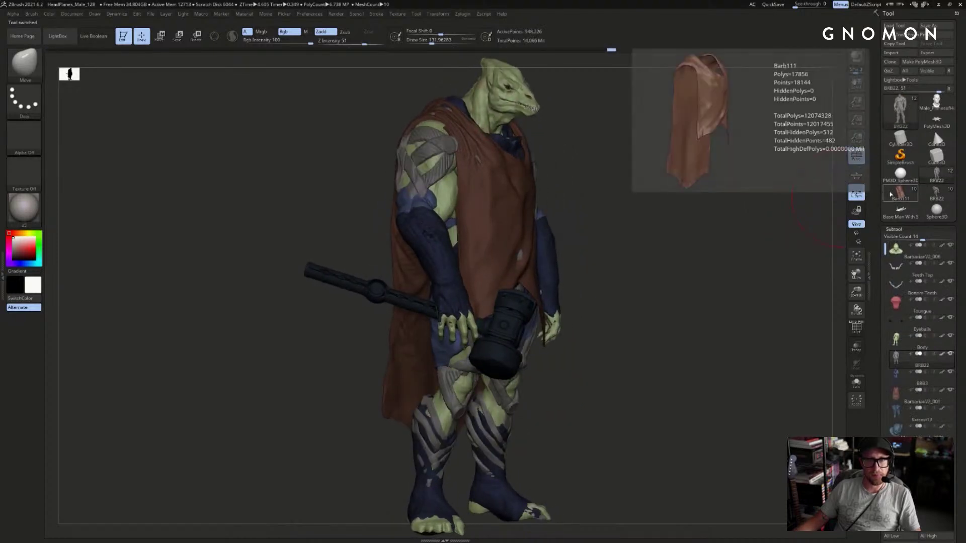
left_click(899, 192)
left_click(941, 176)
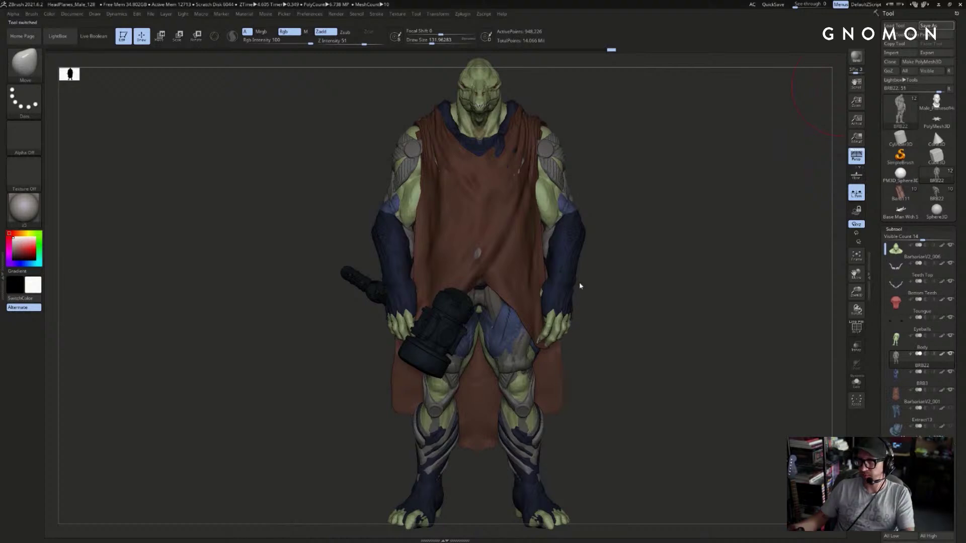
key("ctrl+s")
- Hide the BarbarianV2_001 cloak and clear the mask on the BRB22 suit
left_click_drag(621, 309, 583, 185)
left_click_drag(717, 165, 752, 250, "alt")
left_click(950, 391)
left_click_drag(793, 345, 711, 224)
left_click_drag(670, 120, 226, 427, "ctrl")
left_click(667, 278, "ctrl")
left_click_drag(672, 276, 534, 229)
left_click_drag(705, 230, 733, 279, "ctrl")
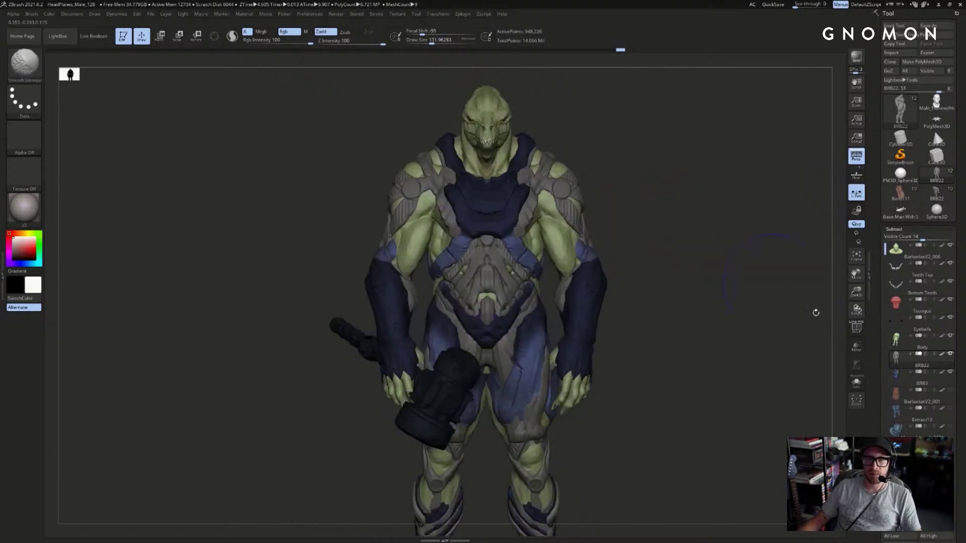
- Hide the BRB3 clothing, BRB22 suit and hammer so that only the bare body remains, with the Body subtool selected
left_click(948, 355)
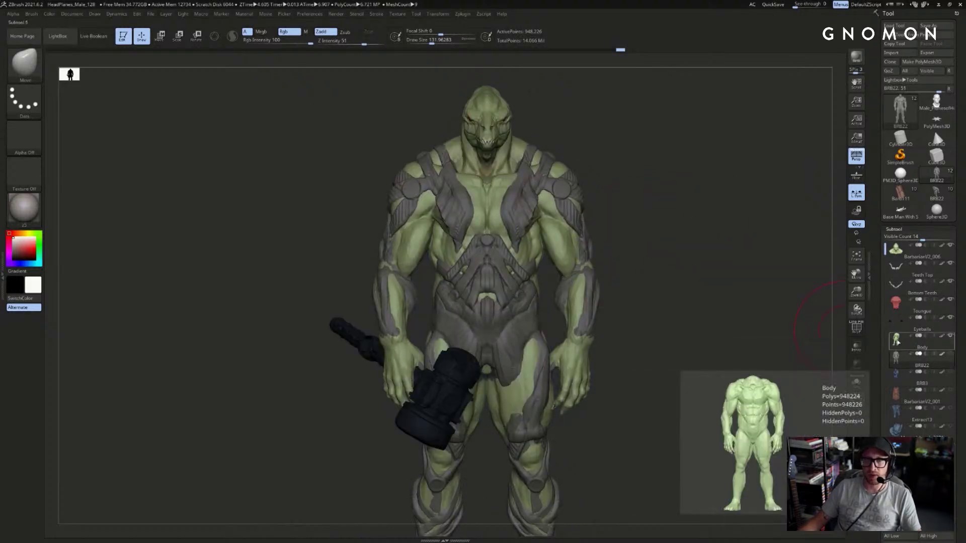
left_click_drag(707, 304, 729, 304)
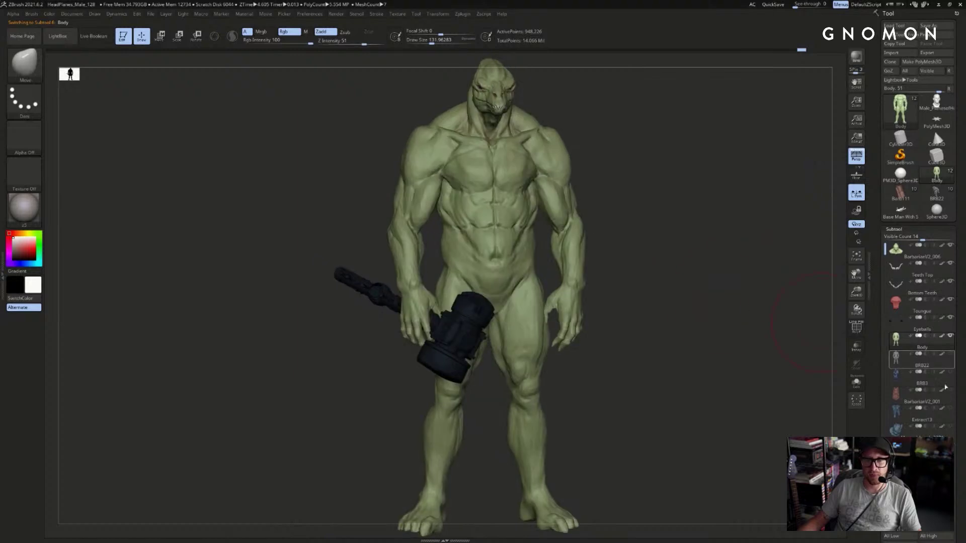
left_click(948, 426)
left_click_drag(774, 385, 739, 373)
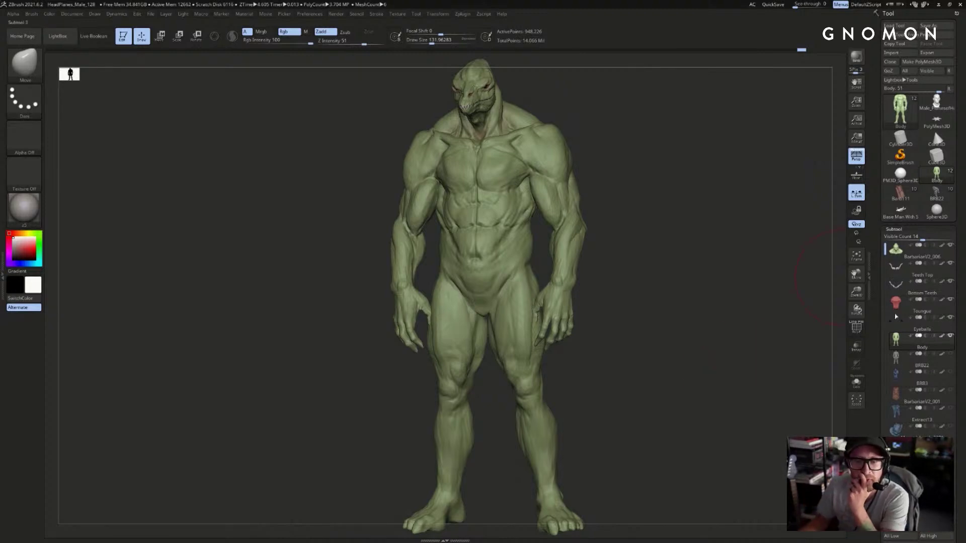
- Show the BRB22 suit and the BRB3 clothing on the body again, and select BRB3
left_click(950, 373)
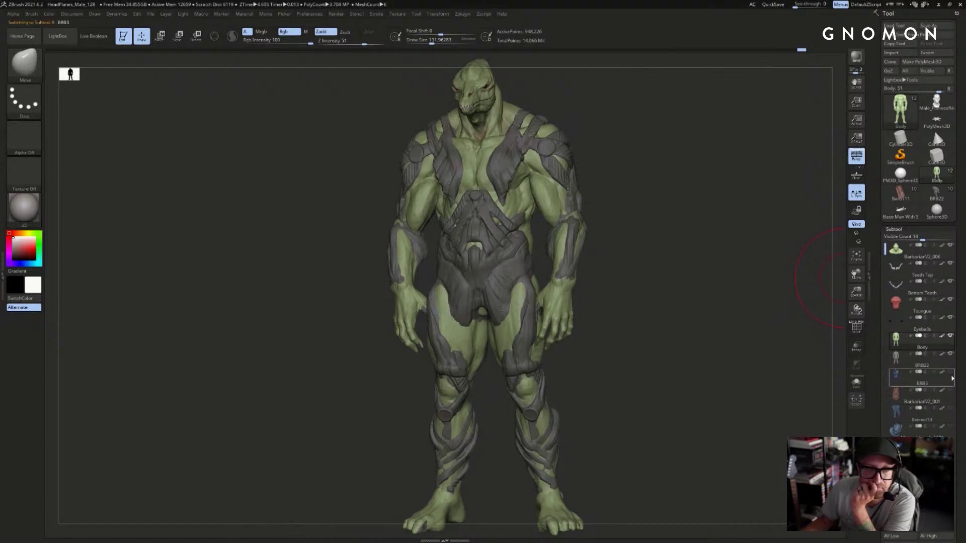
left_click(951, 378)
left_click_drag(702, 353, 774, 358)
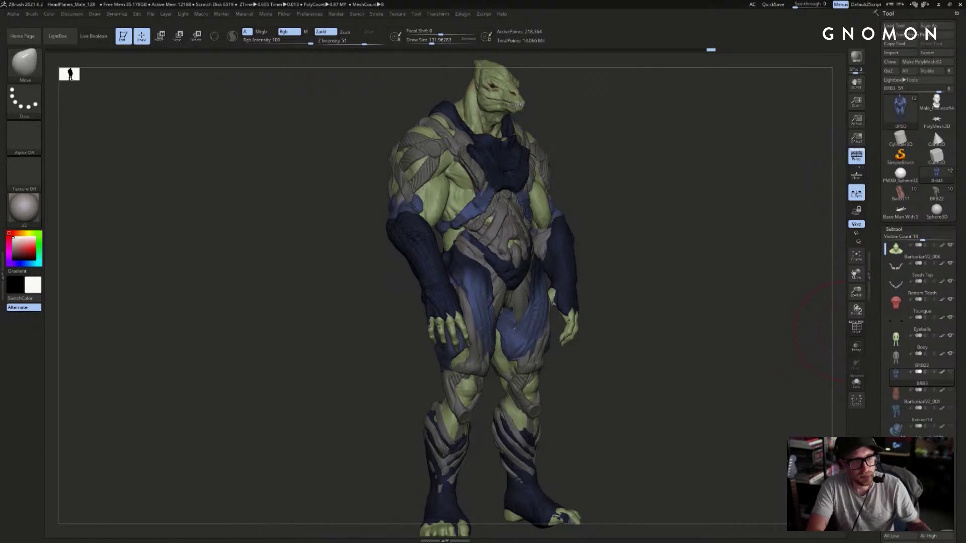
- Compare the suit at a lower and a higher subdivision level in three-quarter view
key("shift+d")
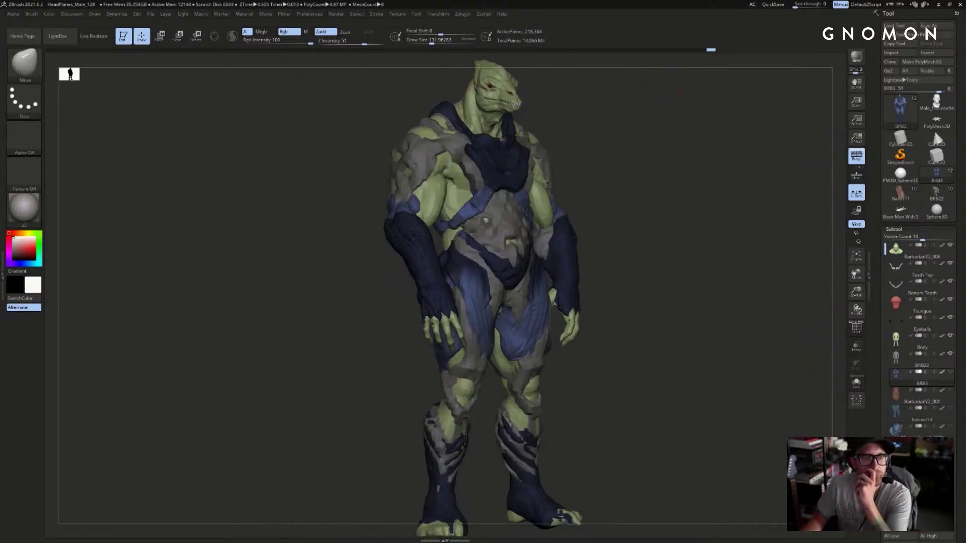
key("d")
left_click_drag(669, 129, 709, 142)
key("shift+d")
key("d")
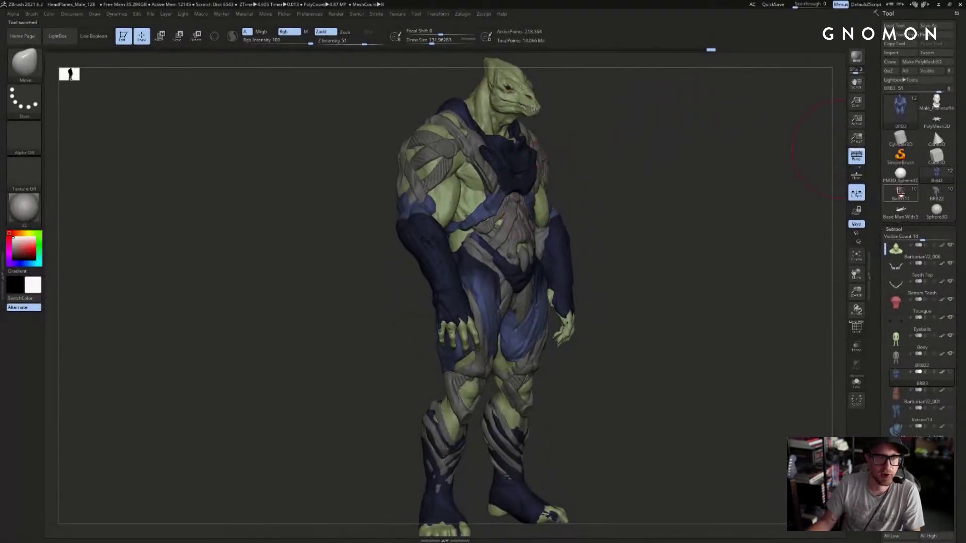
- Compare the suit's fit around the shoulder, armpit and chest with the original version, viewed without its cloak
left_click(900, 194)
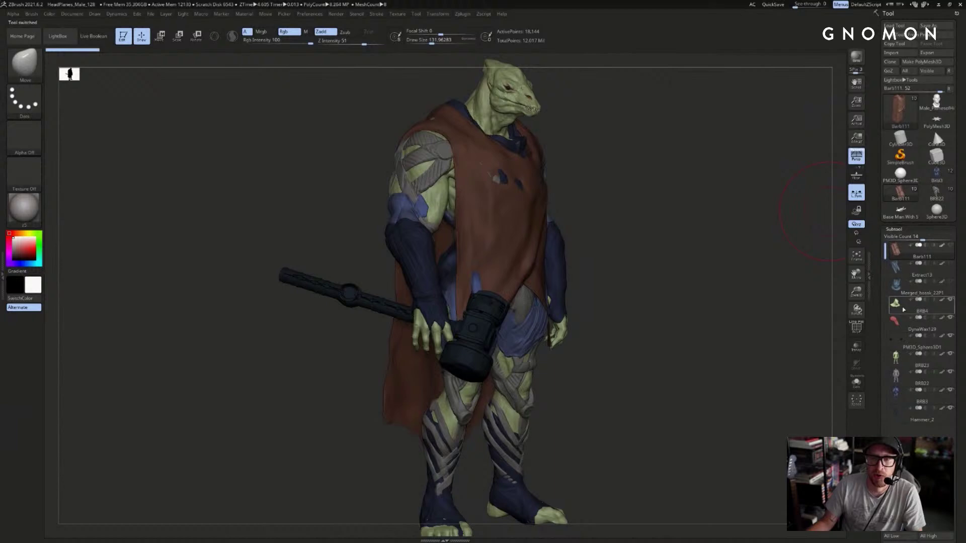
left_click(905, 306)
left_click_drag(638, 181, 743, 161, "alt")
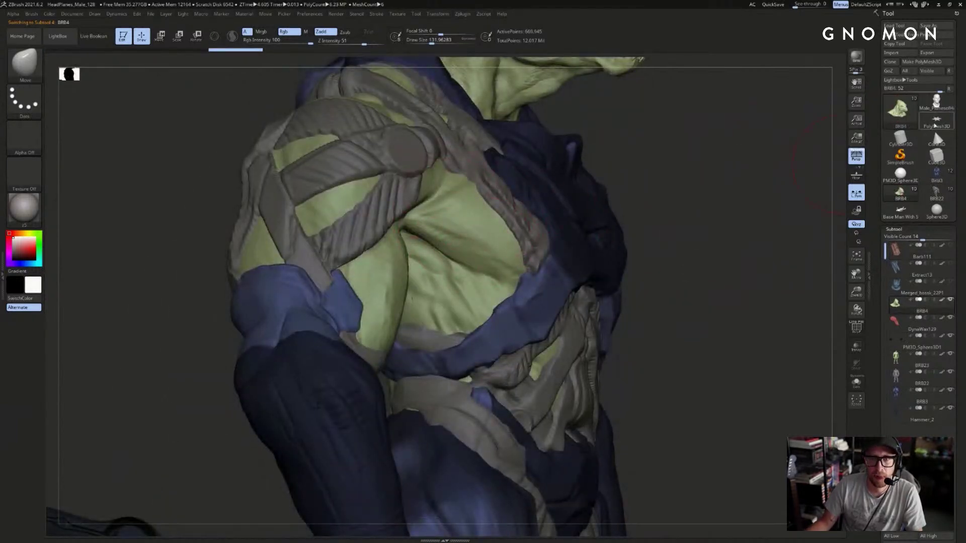
left_click(935, 173)
- Try to shift the edge of the BRB22 strap along the side of the chest with the Move brush
left_click(517, 241, "alt")
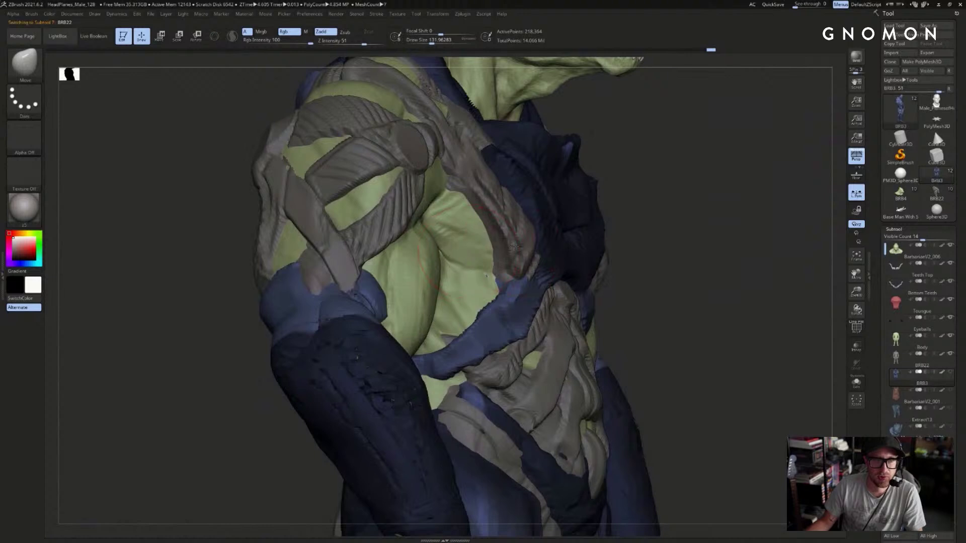
key("s")
left_click(525, 239)
left_click(949, 373)
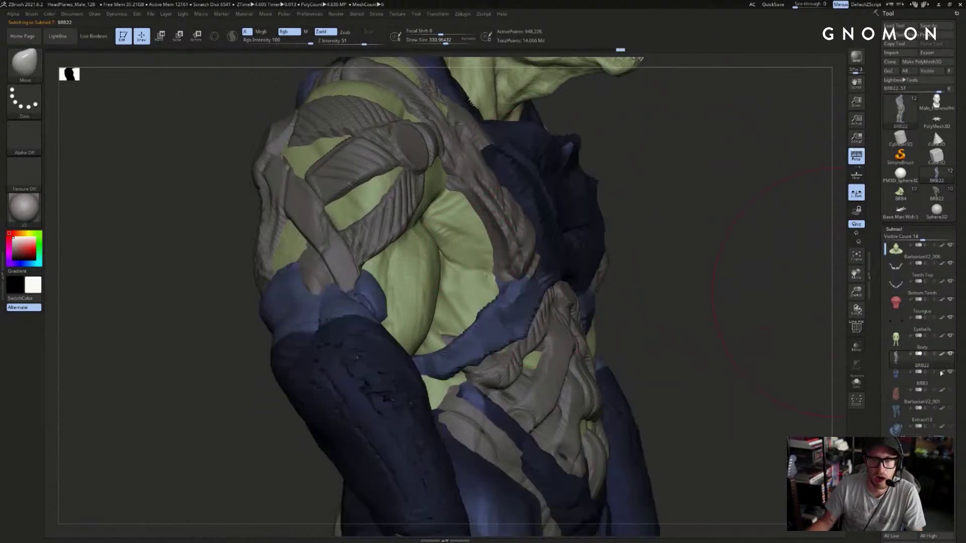
key("bracketleft")
mouse_move(500, 223)
left_mouse_down()
mouse_move(515, 222)
mouse_move(512, 232)
mouse_move(492, 234)
left_mouse_up()
key("ctrl+z")
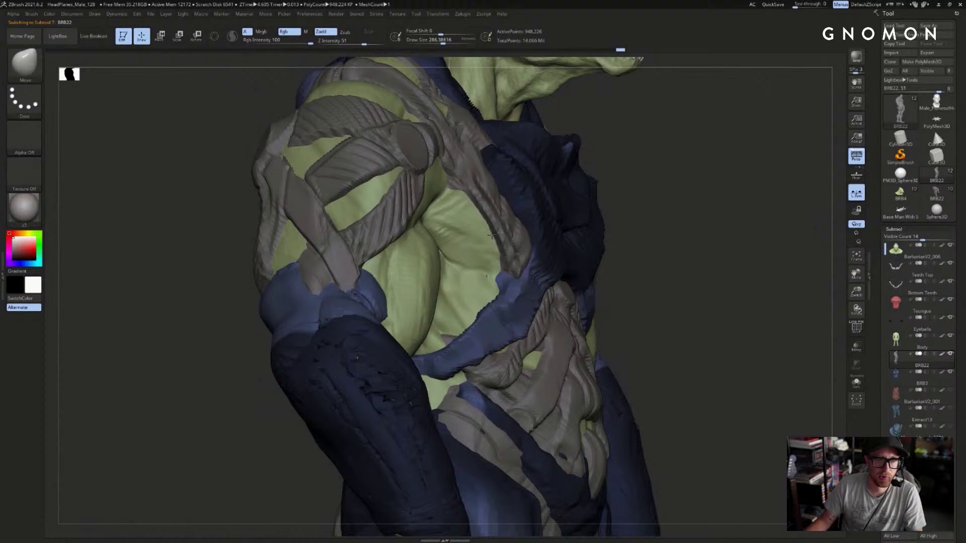
- Nudge the BRB3 clothing on the side of the chest with the Move brush and compare it with the original version
left_click(540, 215, "alt")
key("s")
mouse_move(543, 207)
left_mouse_down()
mouse_move(551, 206)
mouse_move(514, 208)
mouse_move(565, 232)
mouse_move(574, 224)
left_mouse_up()
key("bracketleft")
key("s")
left_click_drag(693, 238, 795, 243)
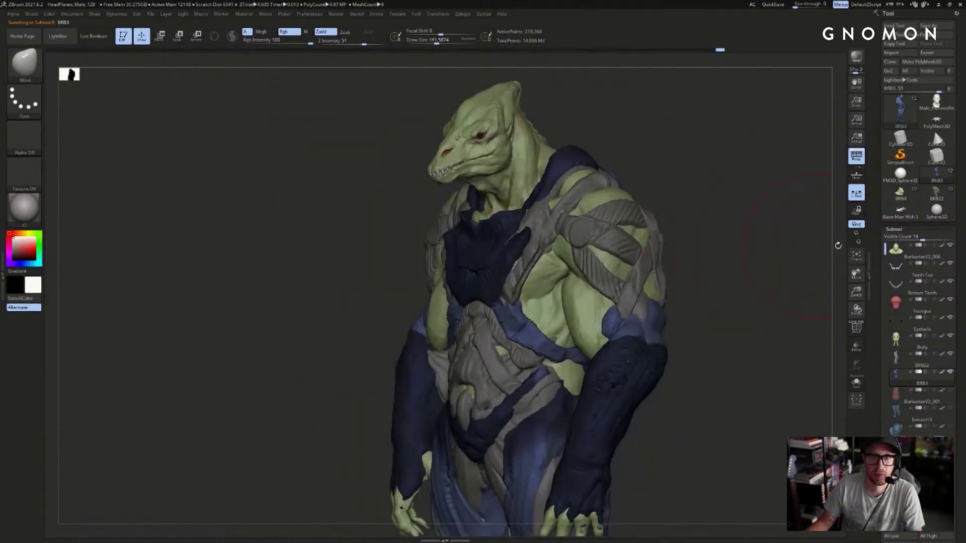
left_click(906, 196)
left_click(939, 174)
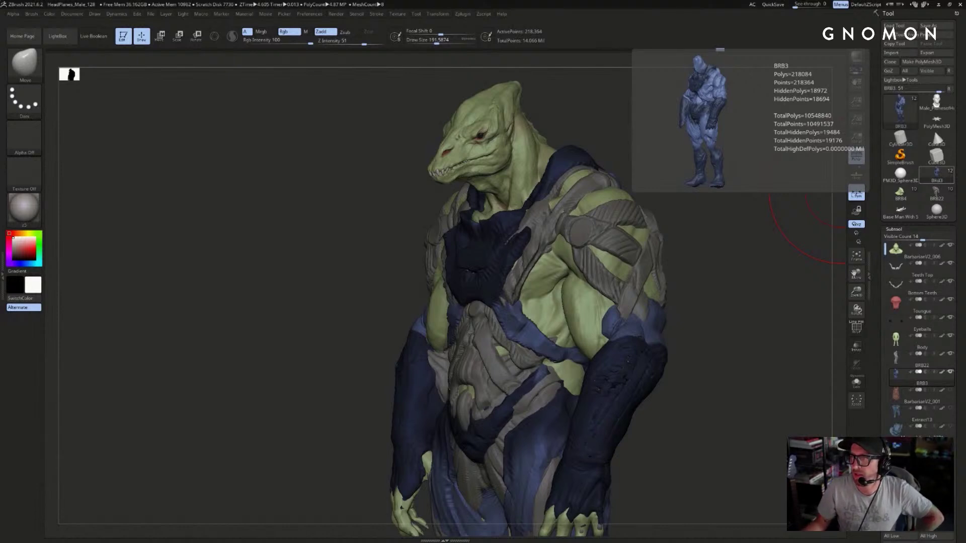
- Switch to Chrome, open the gnomon_school "Creating Costume Concept Art" post on Instagram and maximize the window
left_click_drag(965, 179, 134, 50)
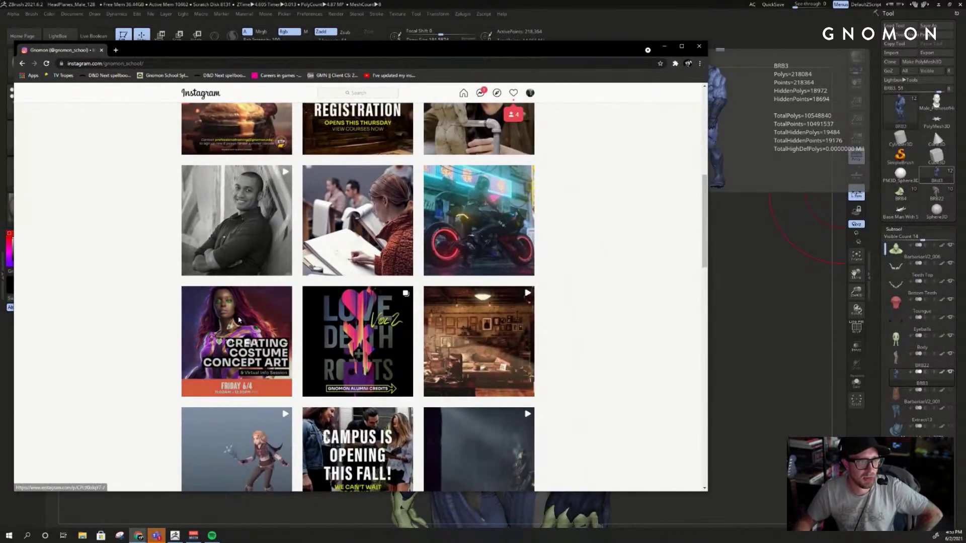
left_click(237, 342)
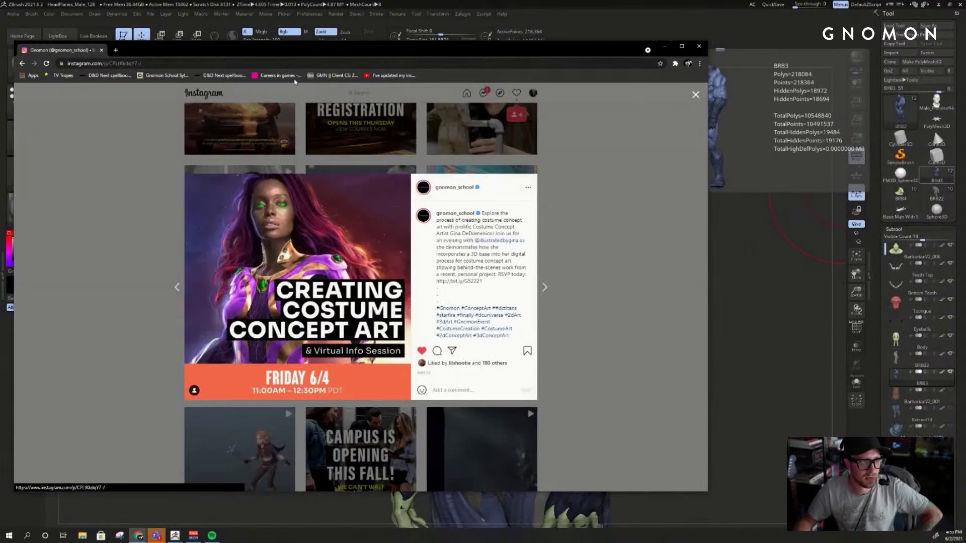
left_click_drag(300, 50, 308, 48)
double_click(308, 44)
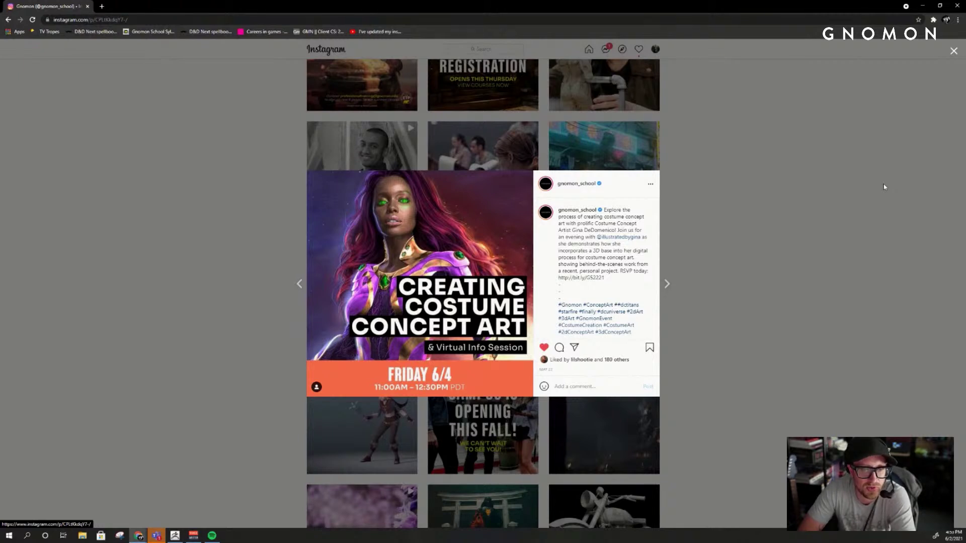
- Open the costume concept artist's profile linked in the post in a new tab and browse the costume artwork
right_click(620, 238)
left_click(630, 244)
key("ctrl+Tab")
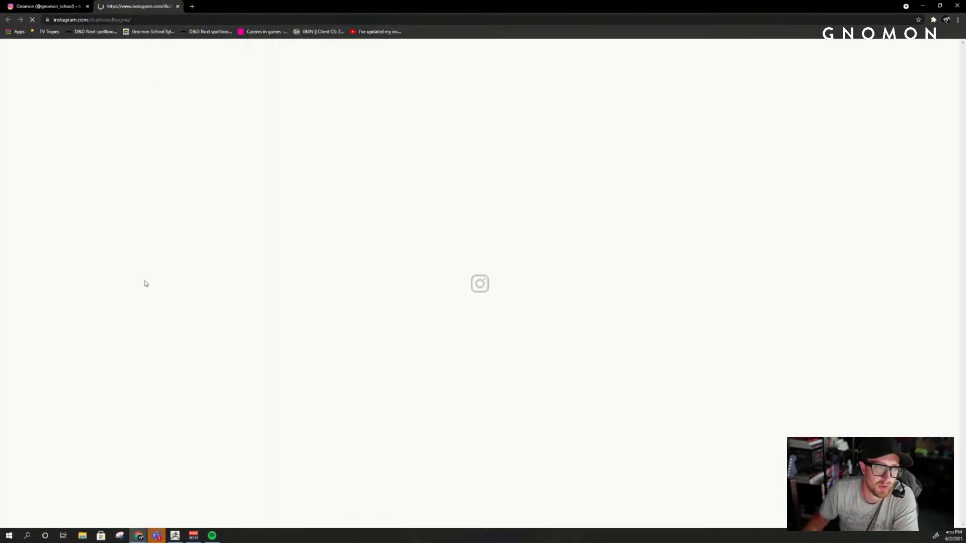
scroll(181, 285, "down", 4)
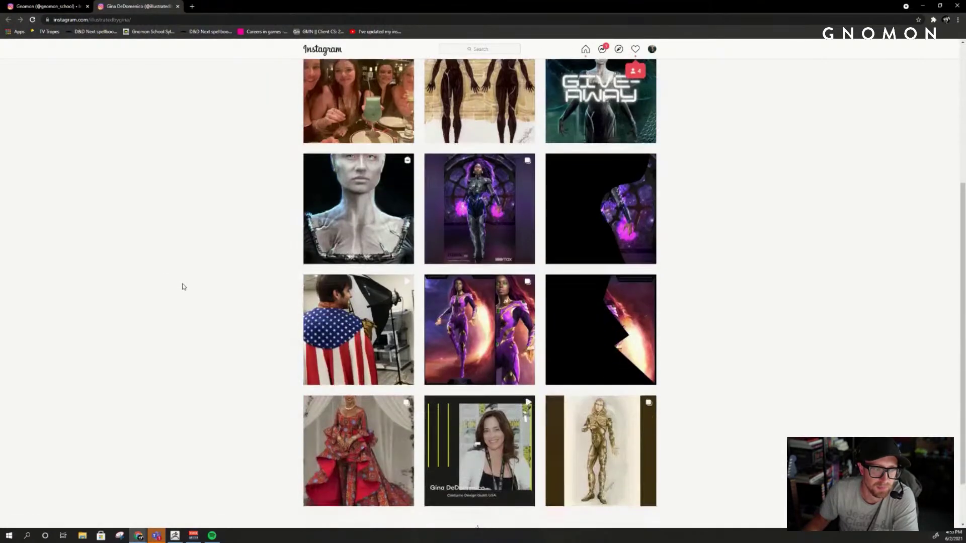
scroll(472, 201, "down", 5)
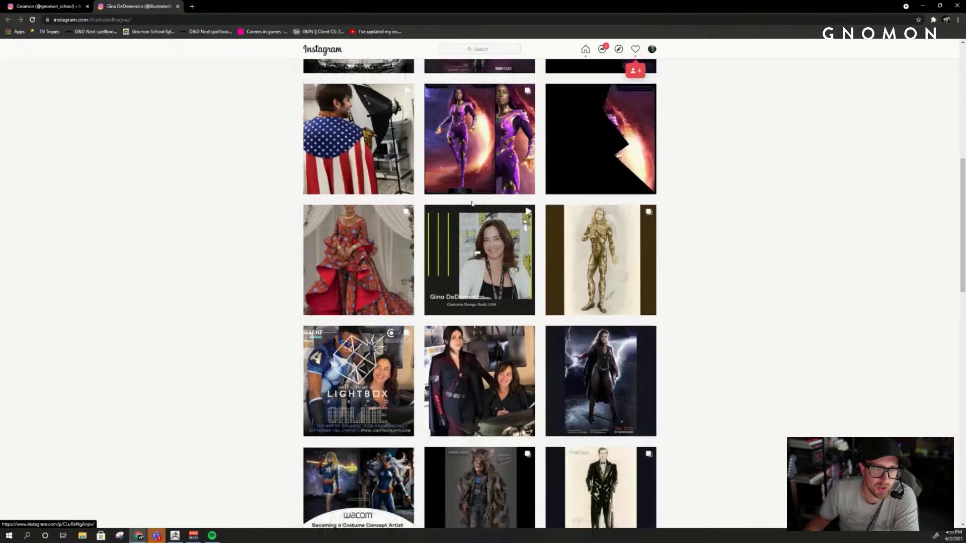
scroll(473, 234, "down", 7)
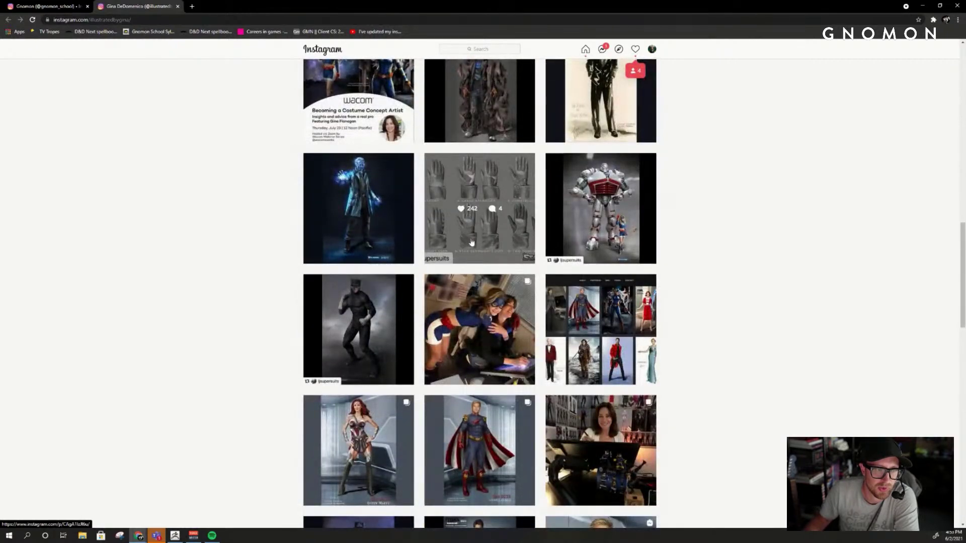
- View the artist's portfolio website post and the Homelander concept art post, closing each one
scroll(601, 312, "up", 1)
left_click(602, 324)
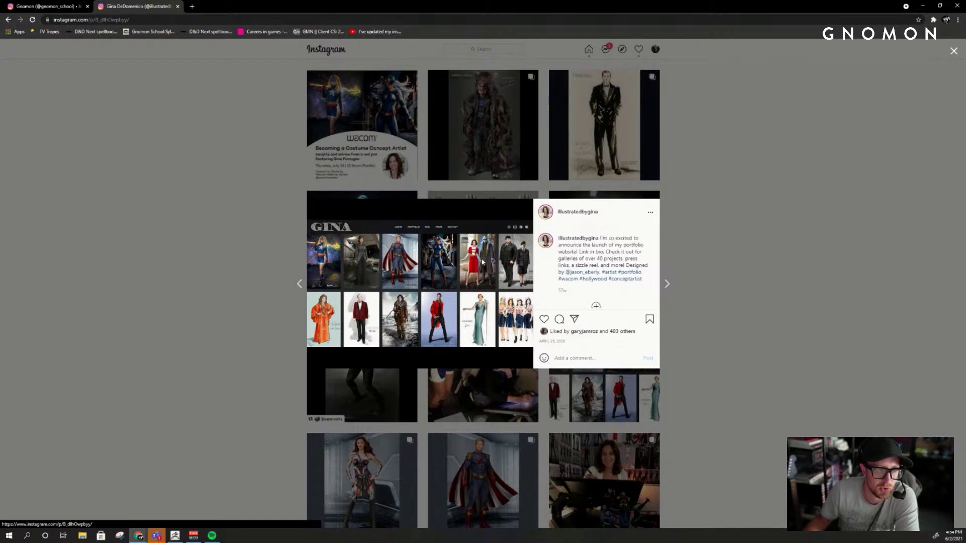
left_click(764, 245)
scroll(630, 347, "down", 6)
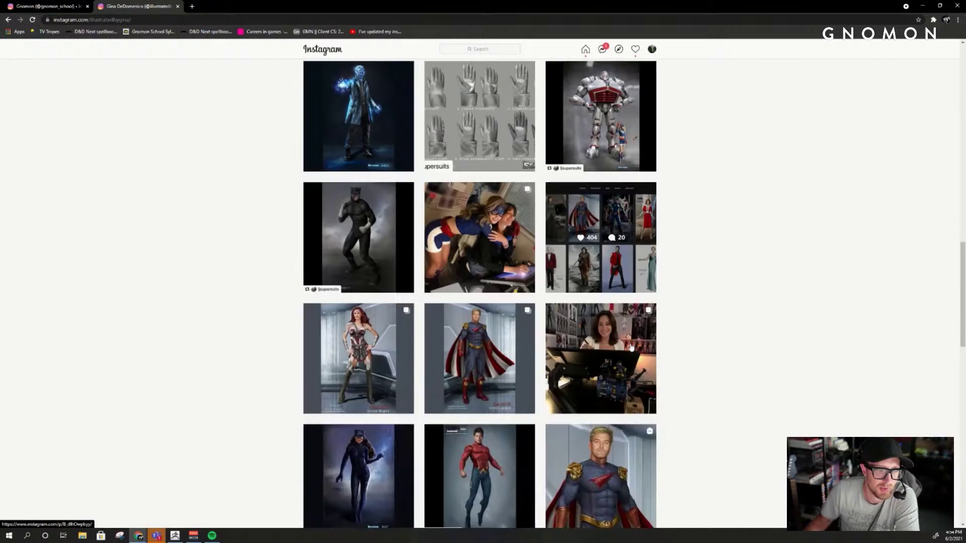
left_click(630, 347)
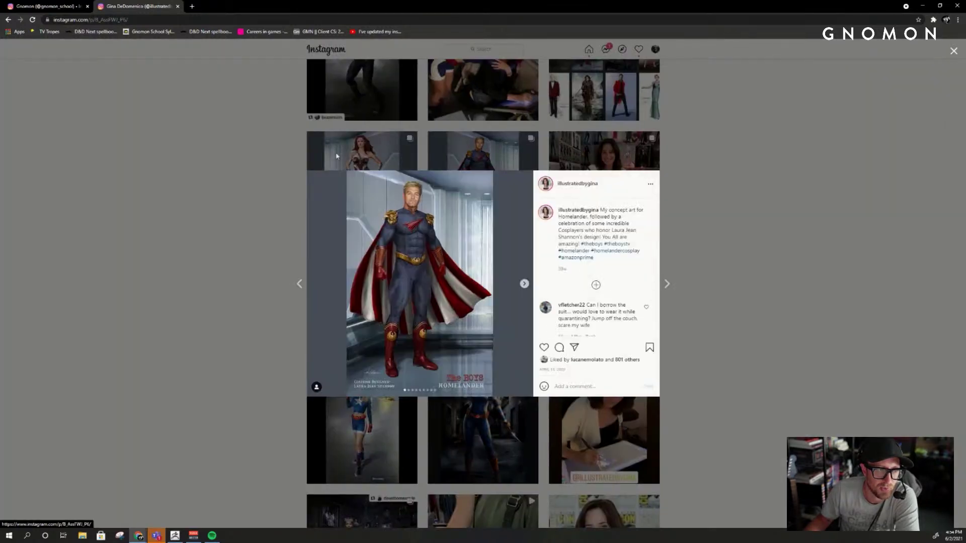
left_click(220, 171)
key("alt+Left")
left_click(202, 202)
- Return to the gnomon_school post, close it, and switch back to ZBrush to view the full suited figure
key("ctrl+shift+Tab")
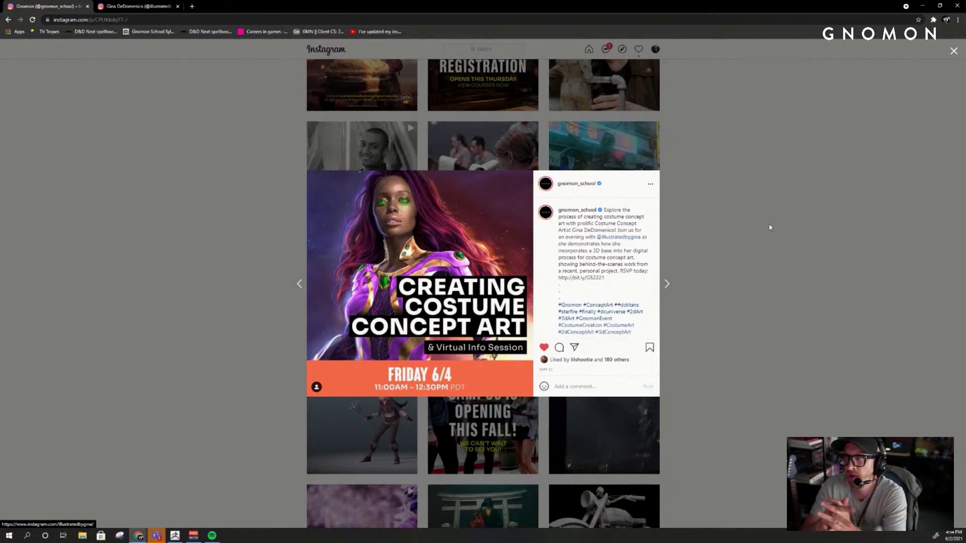
left_click(801, 157)
left_click_drag(471, 2, 0, 49)
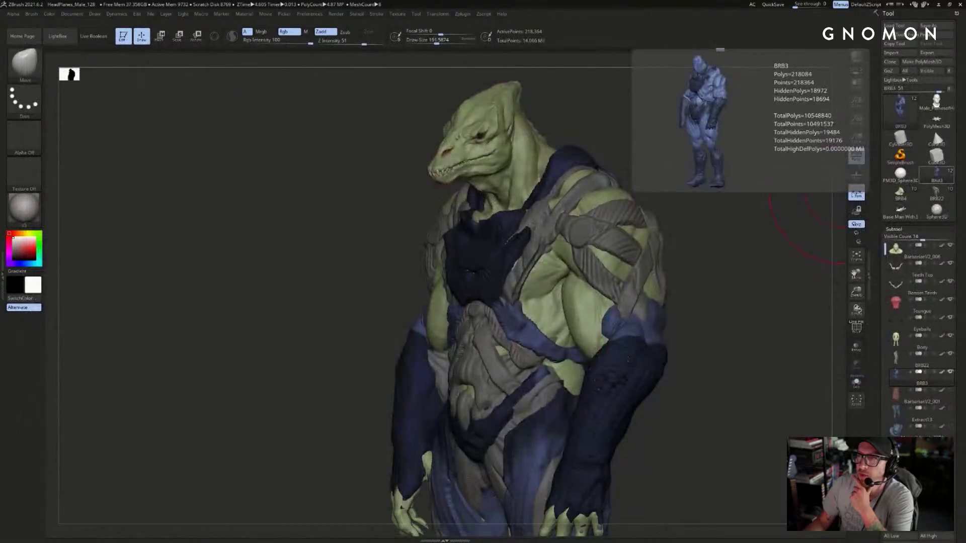
mouse_move(843, 296)
left_mouse_down()
mouse_move(839, 284)
mouse_move(804, 278)
mouse_move(814, 285)
mouse_move(749, 282)
mouse_move(797, 252)
mouse_move(800, 237)
mouse_move(761, 244)
left_mouse_up()
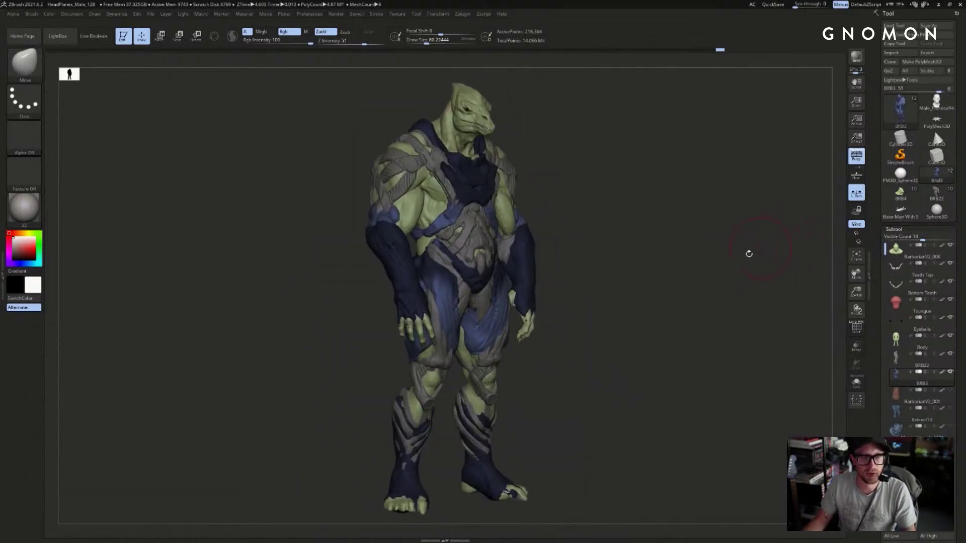